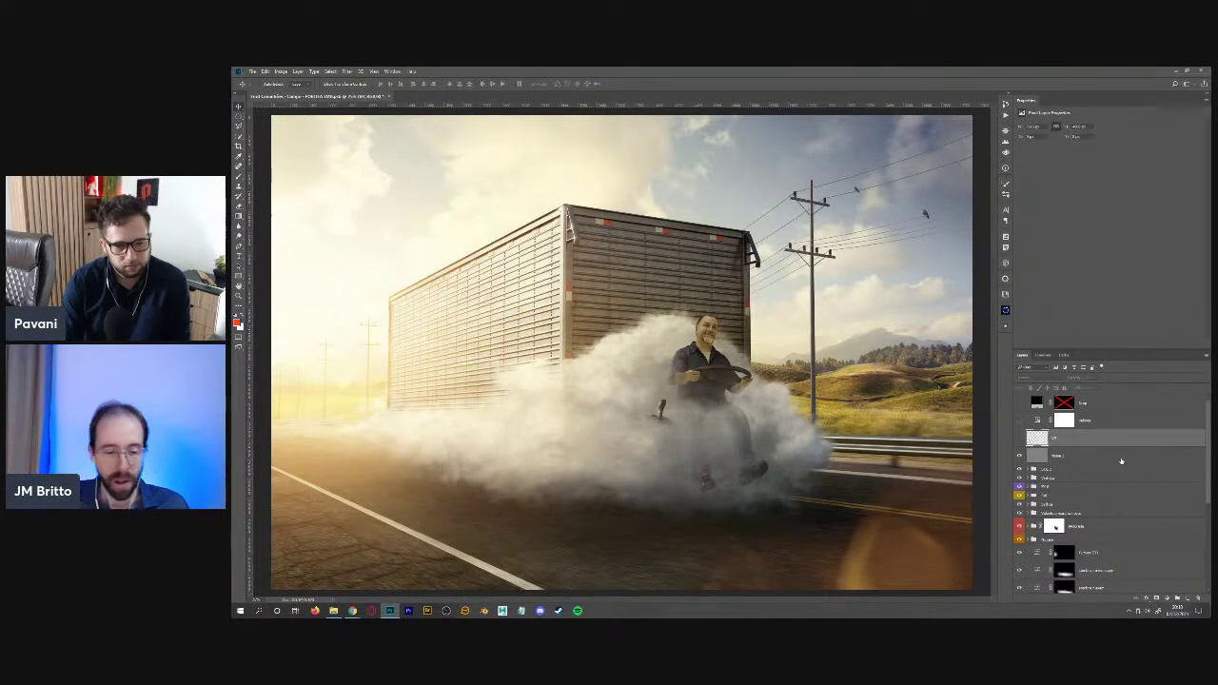
- Zoom out so the whole truck-and-smoke composite fits in the window
key("ctrl+minus")
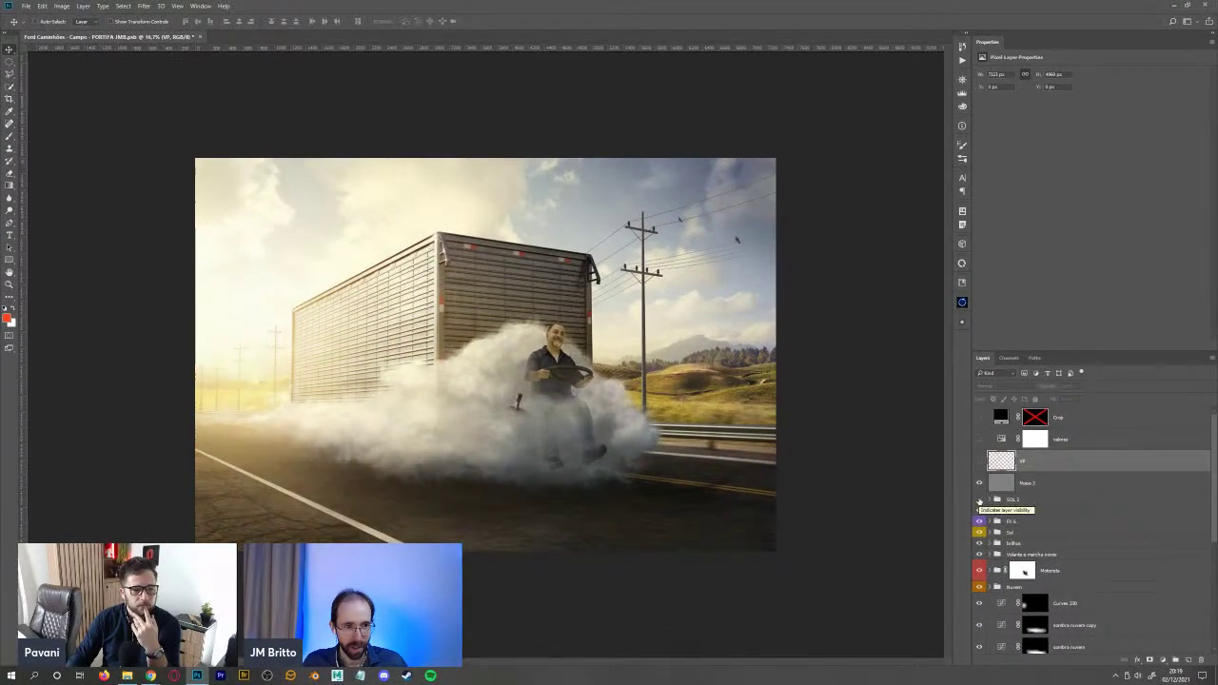
- Hide the Vinheta vignette layer and zoom back in on the composite
scroll(979, 499, "down", 1)
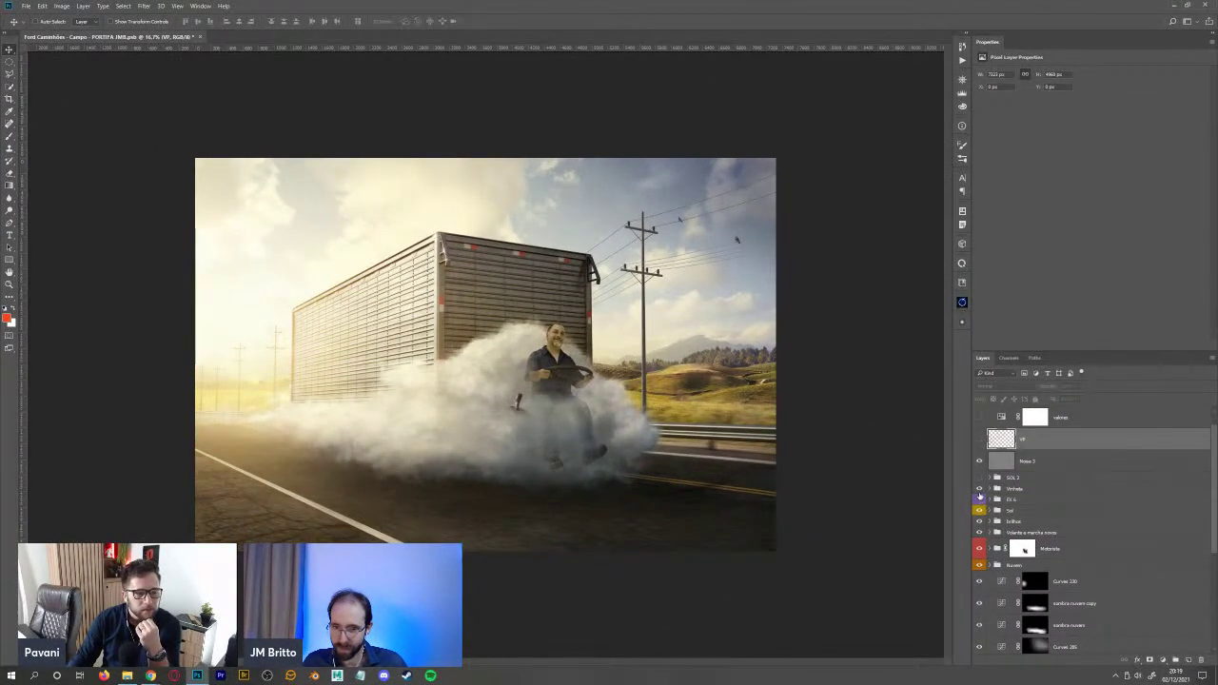
left_click(979, 488)
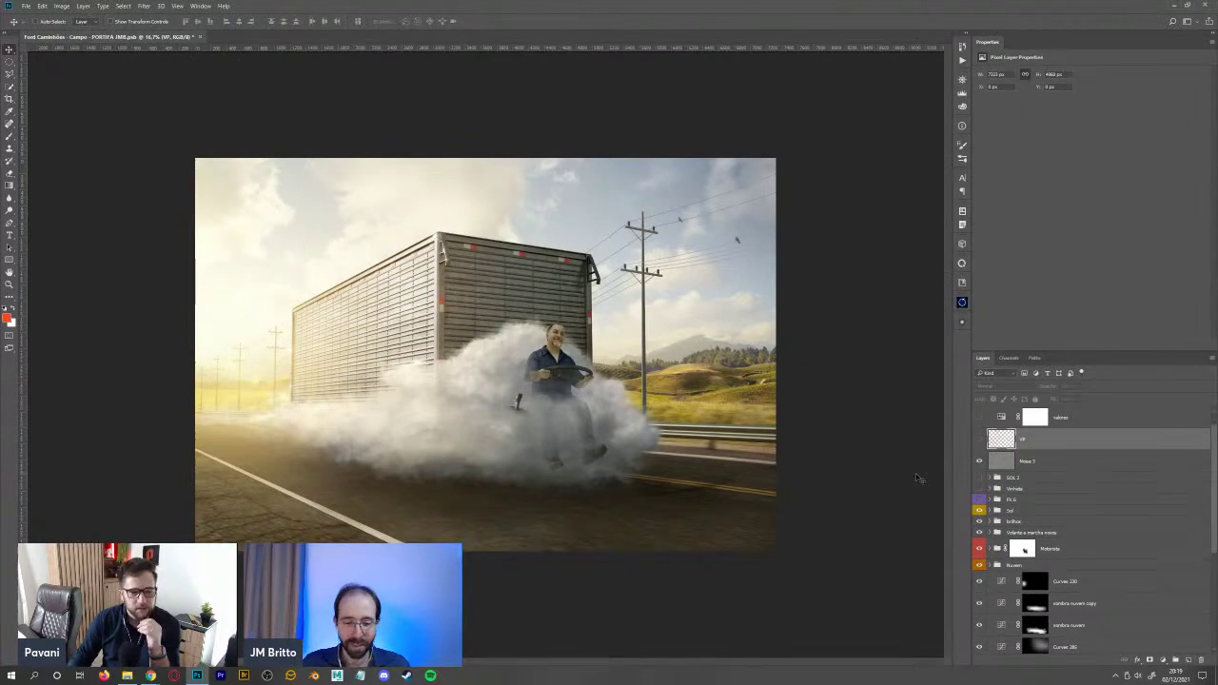
key("ctrl+plus")
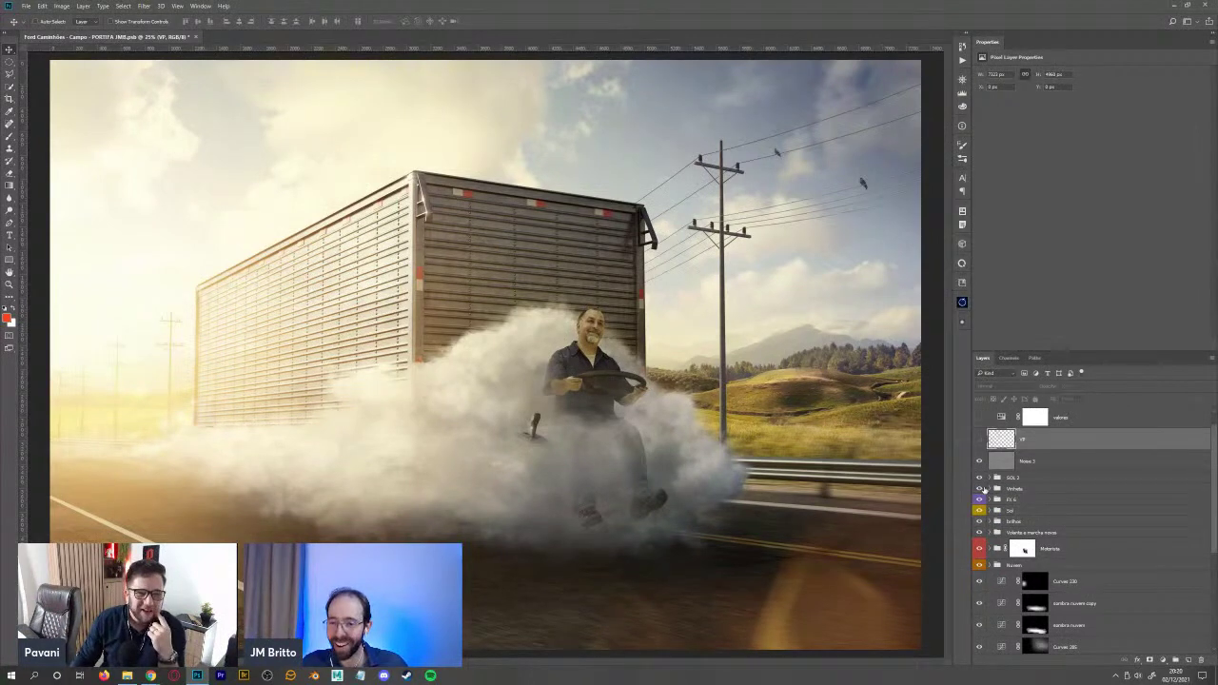
- Stamp the visible layers above Noise 3 into Layer 120, check Image Size, then hide it
left_click(1012, 480)
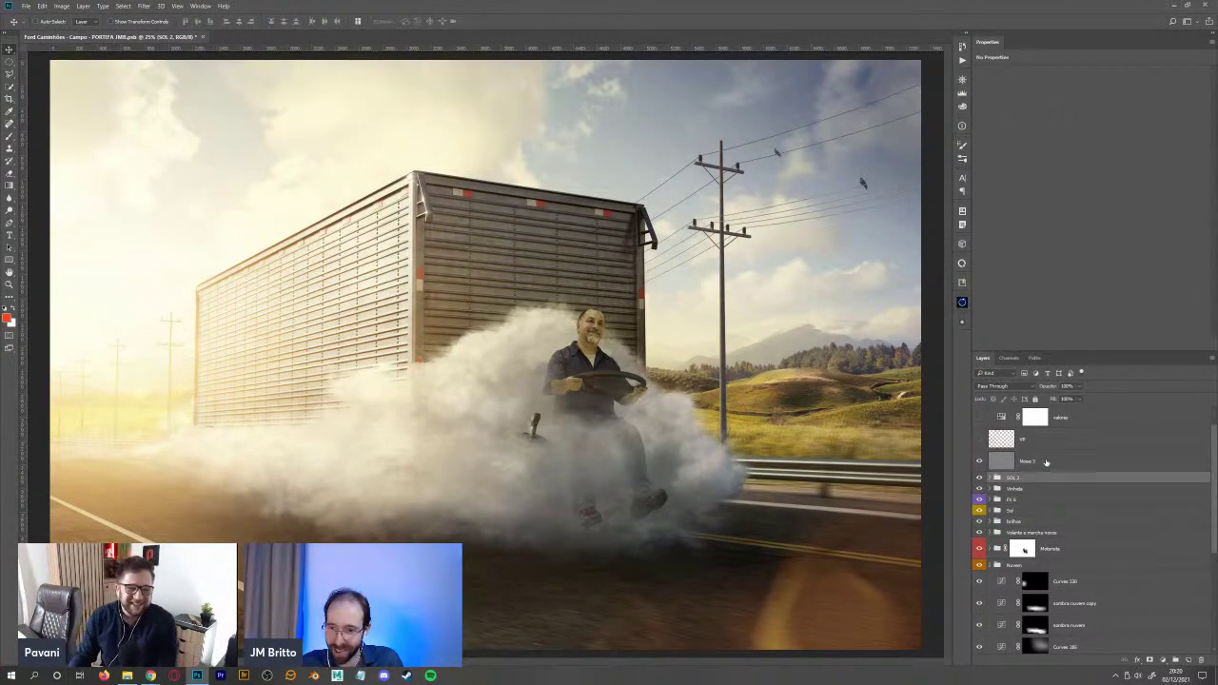
left_click(1046, 461)
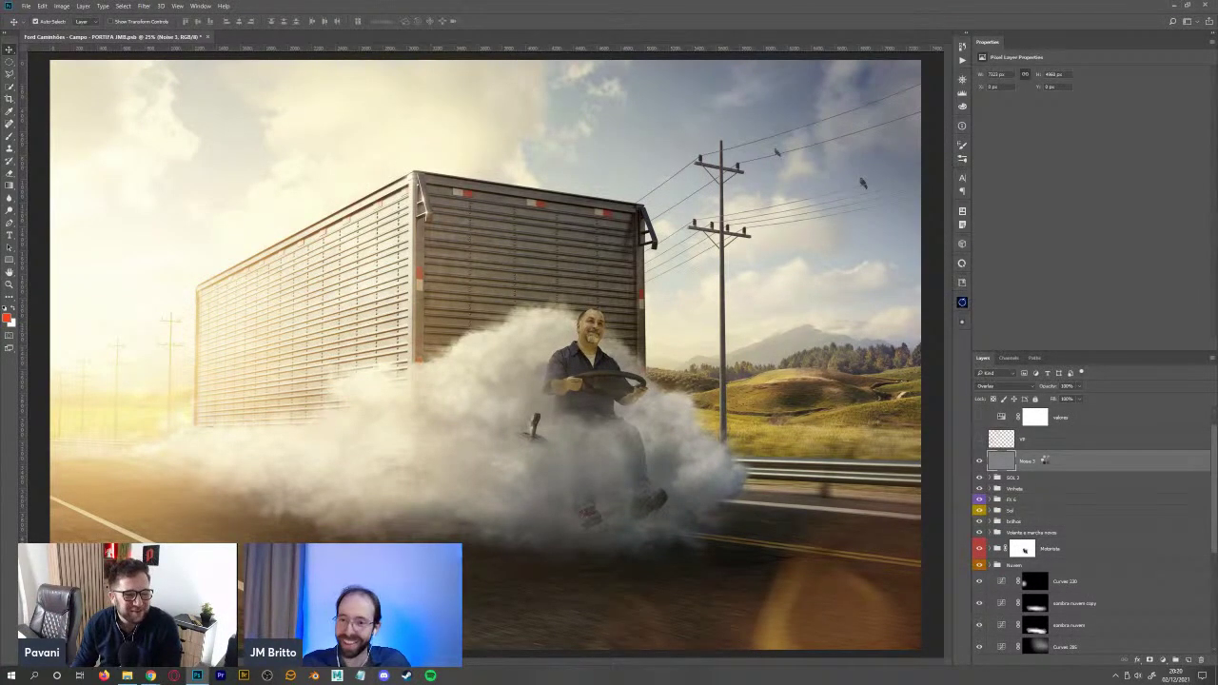
key("ctrl+shift+alt+e")
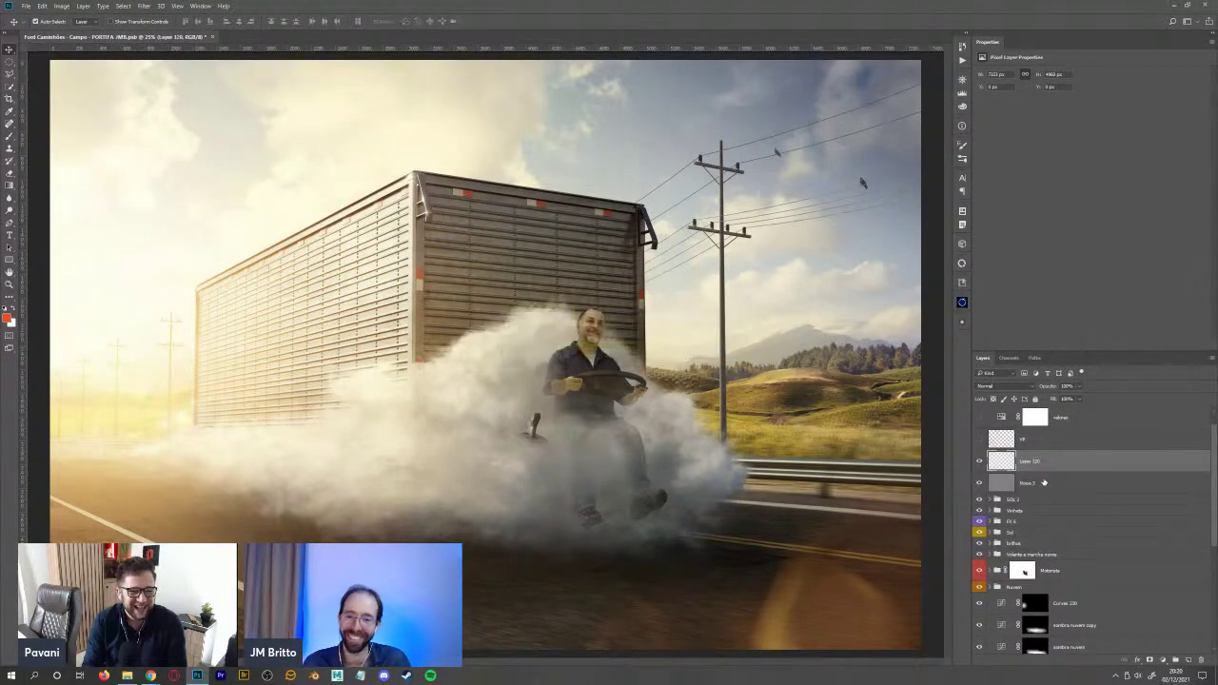
key("ctrl+alt+i")
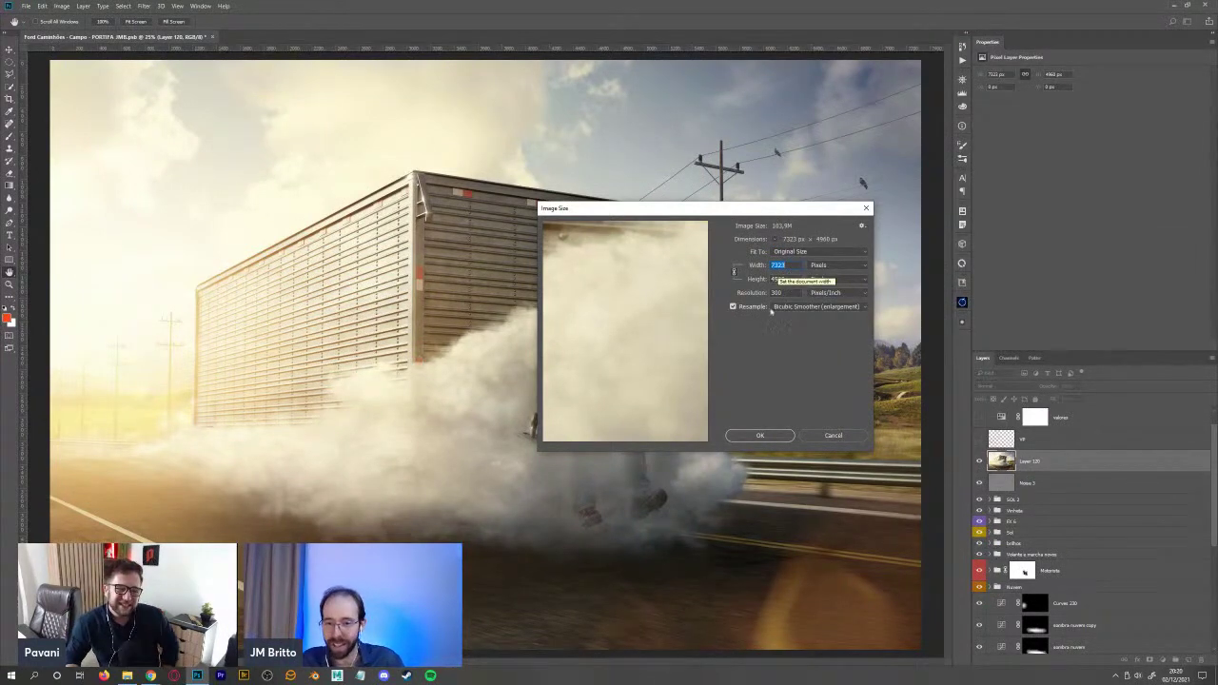
left_click(859, 437)
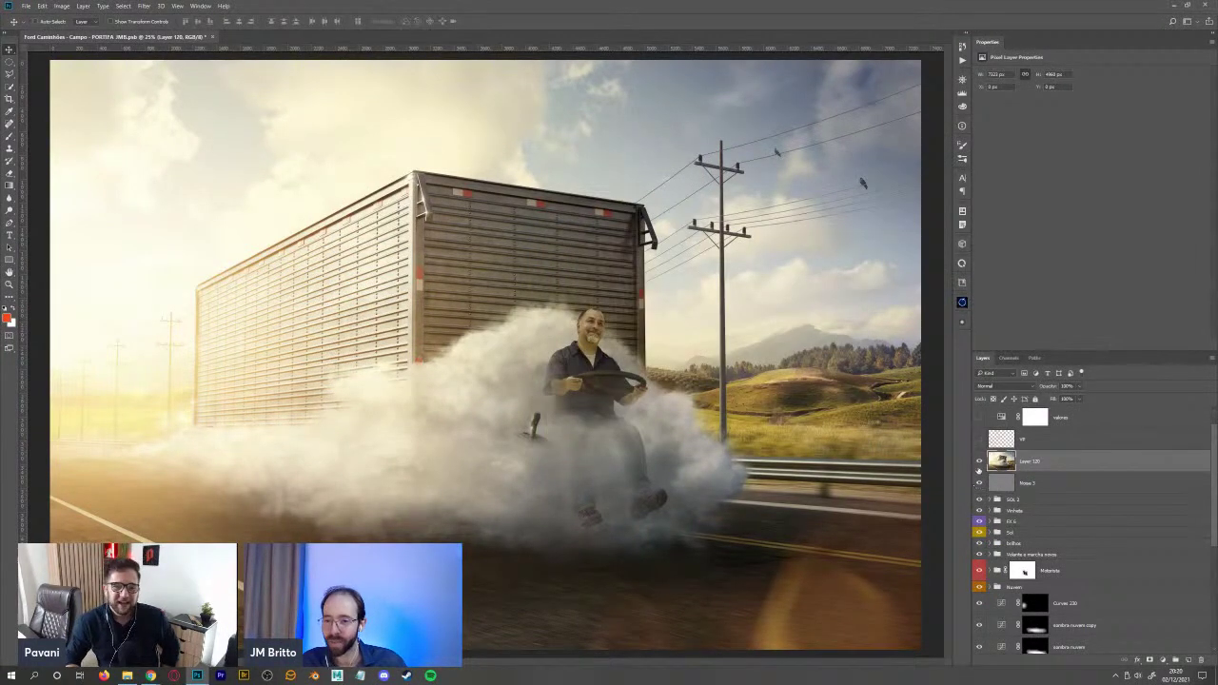
left_click(980, 463)
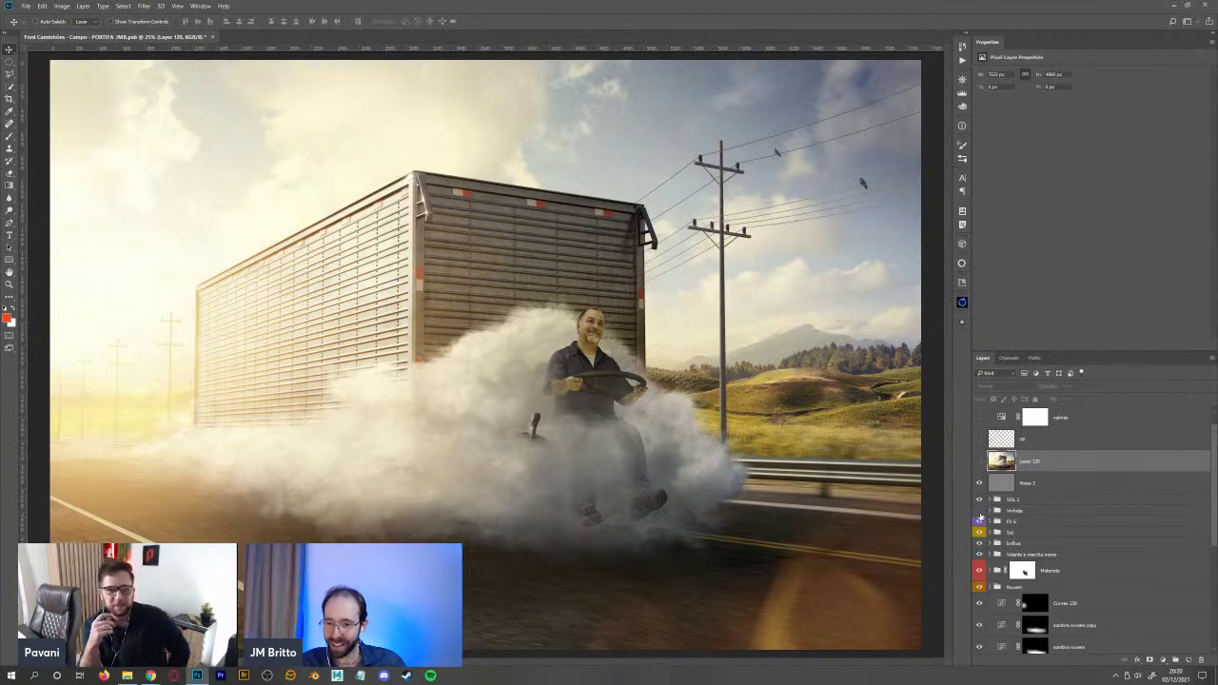
- Toggle Layer 120 on and off to compare its warm haze, leaving it visible
left_click(979, 530)
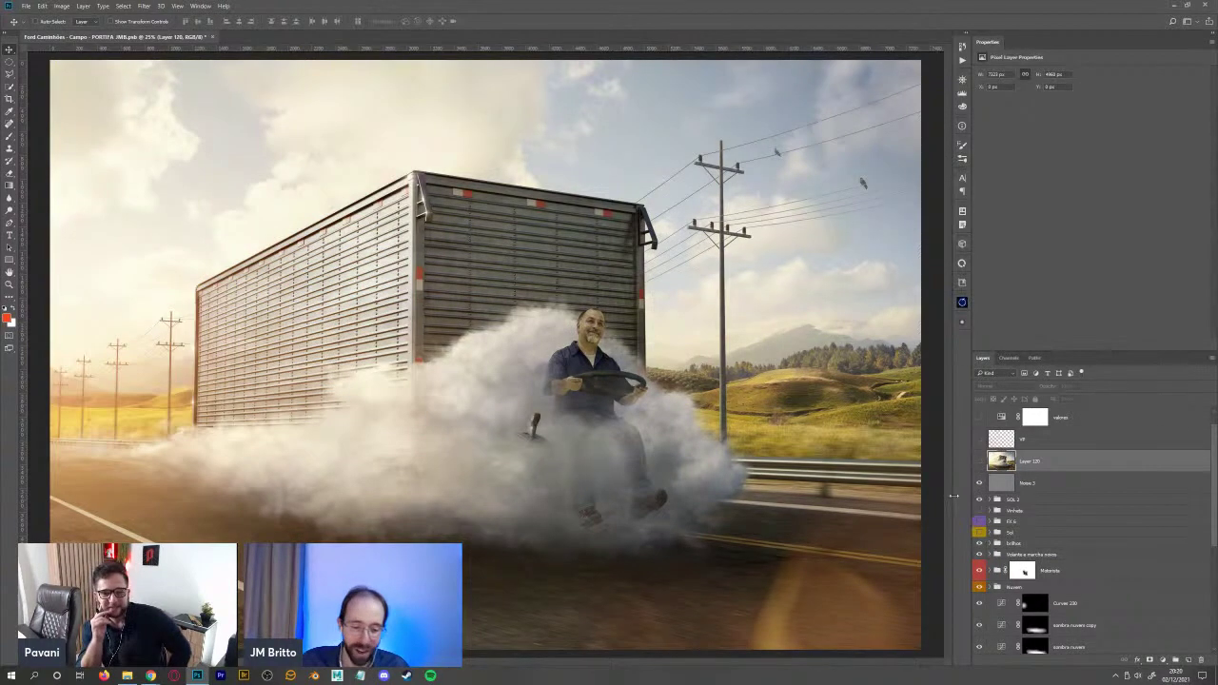
key("ctrl+minus")
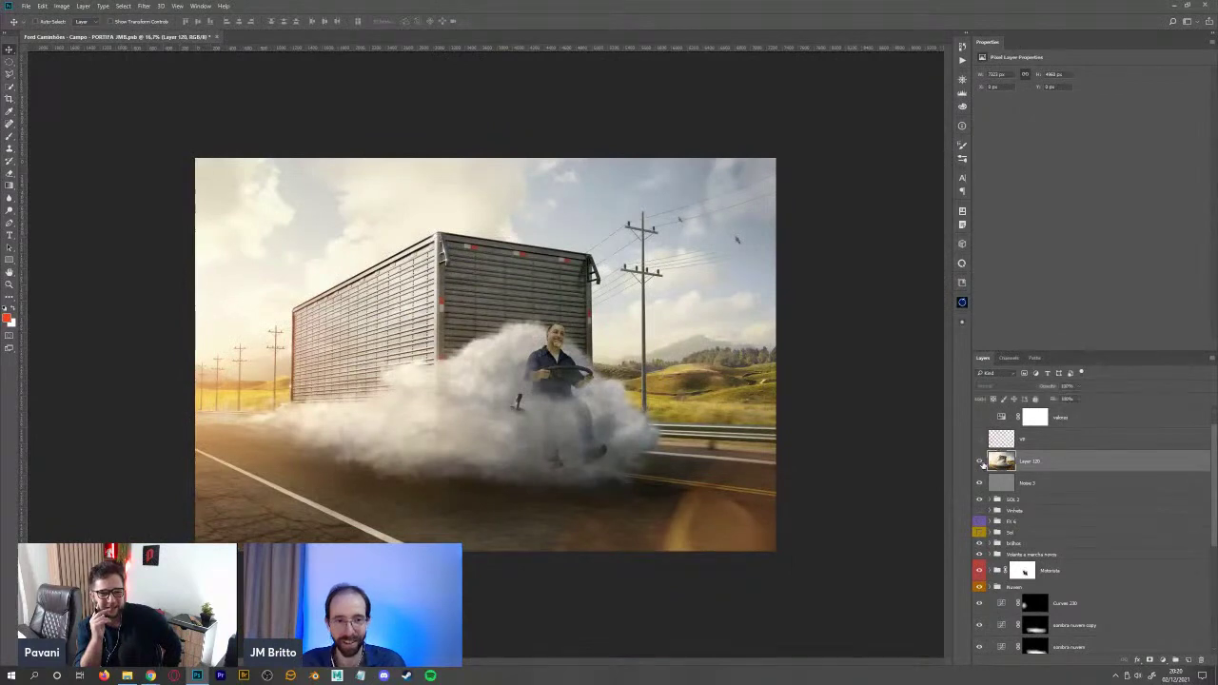
left_click(980, 463)
left_click(980, 462)
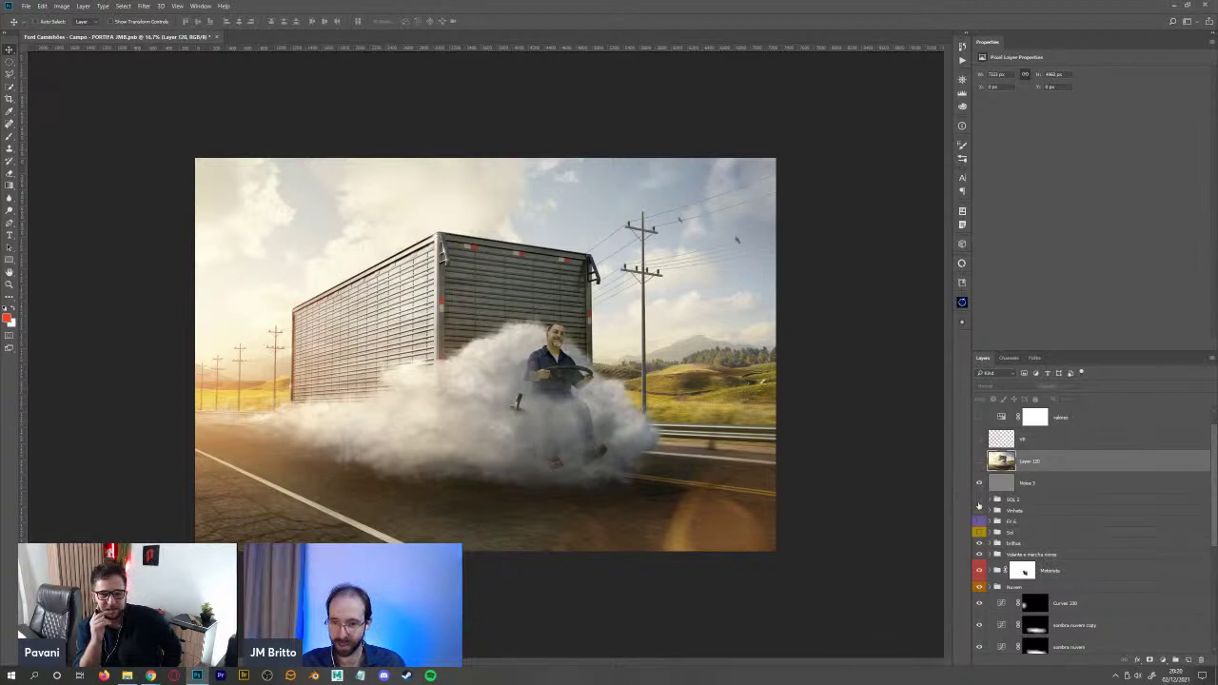
left_click(978, 466)
left_click(978, 463)
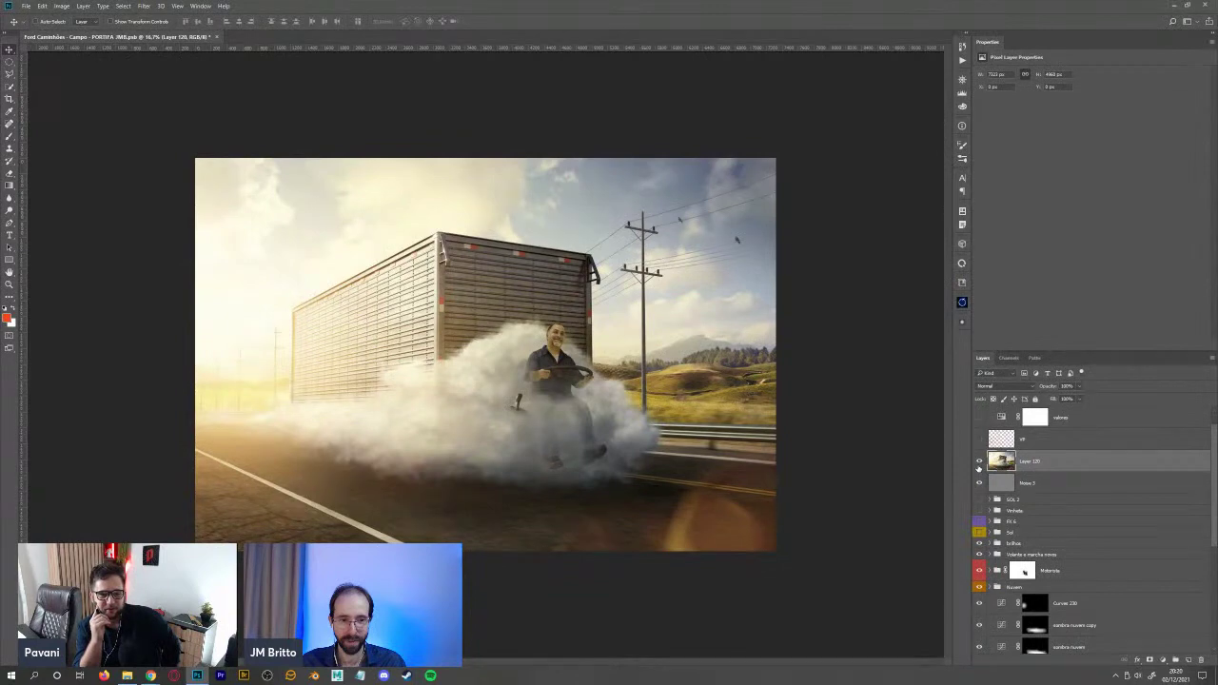
left_click(979, 465)
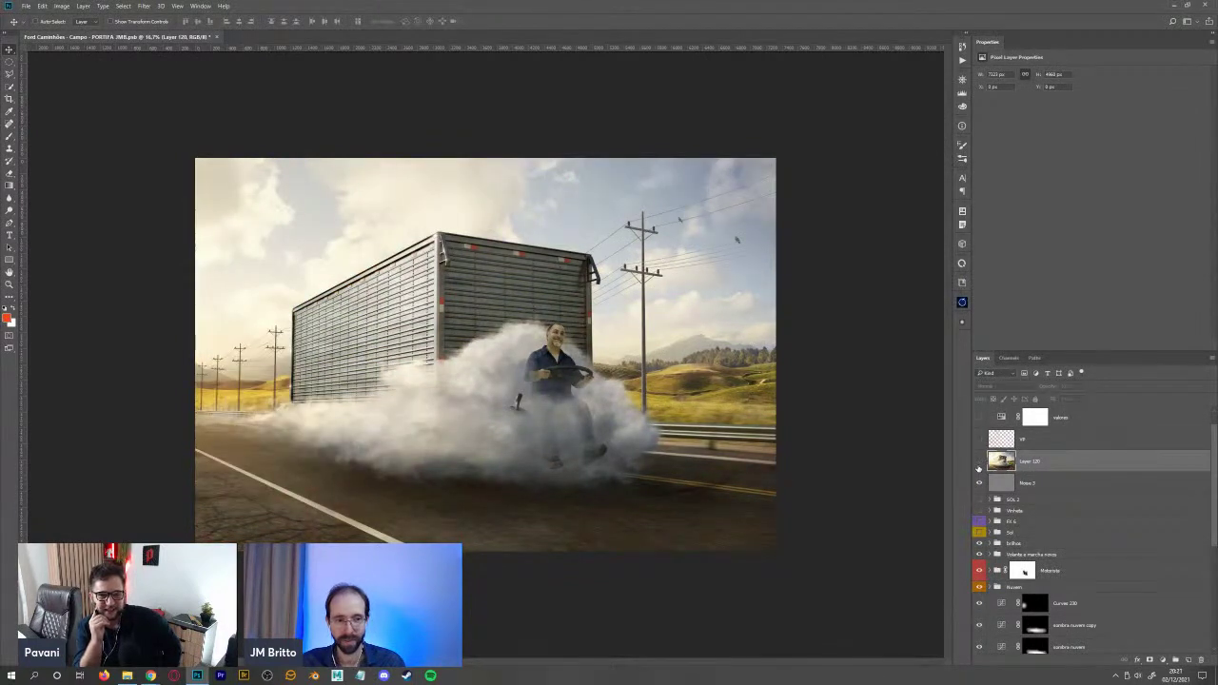
left_click(979, 464)
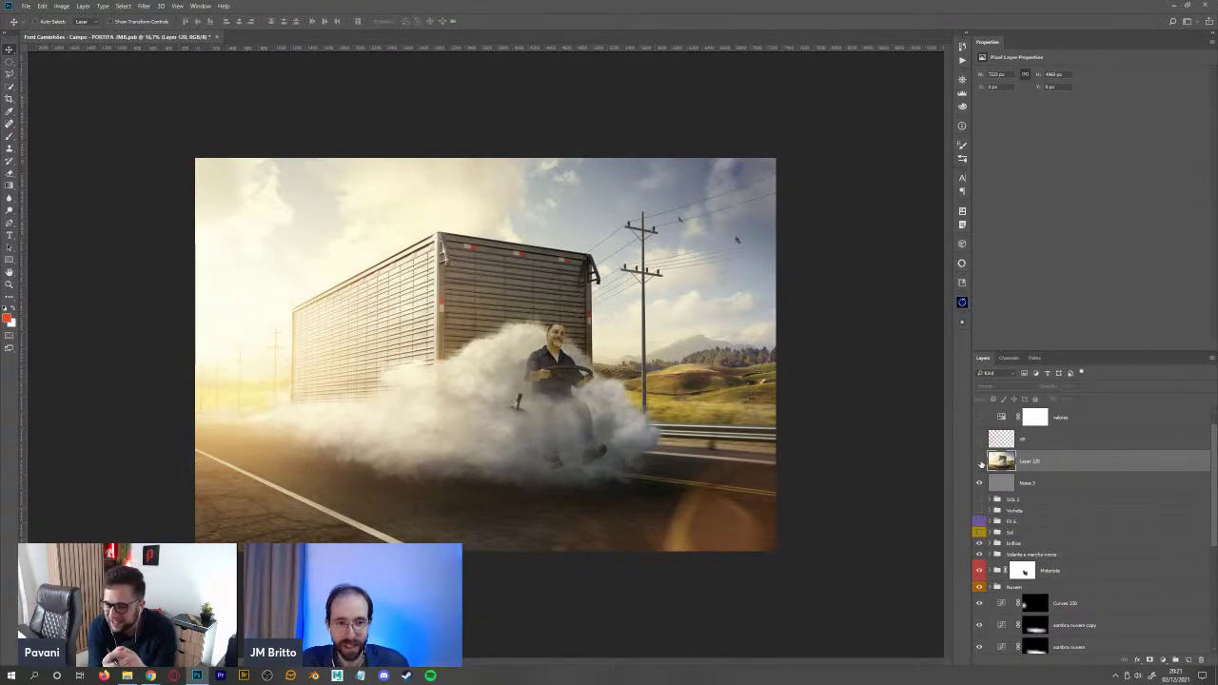
left_click(980, 462)
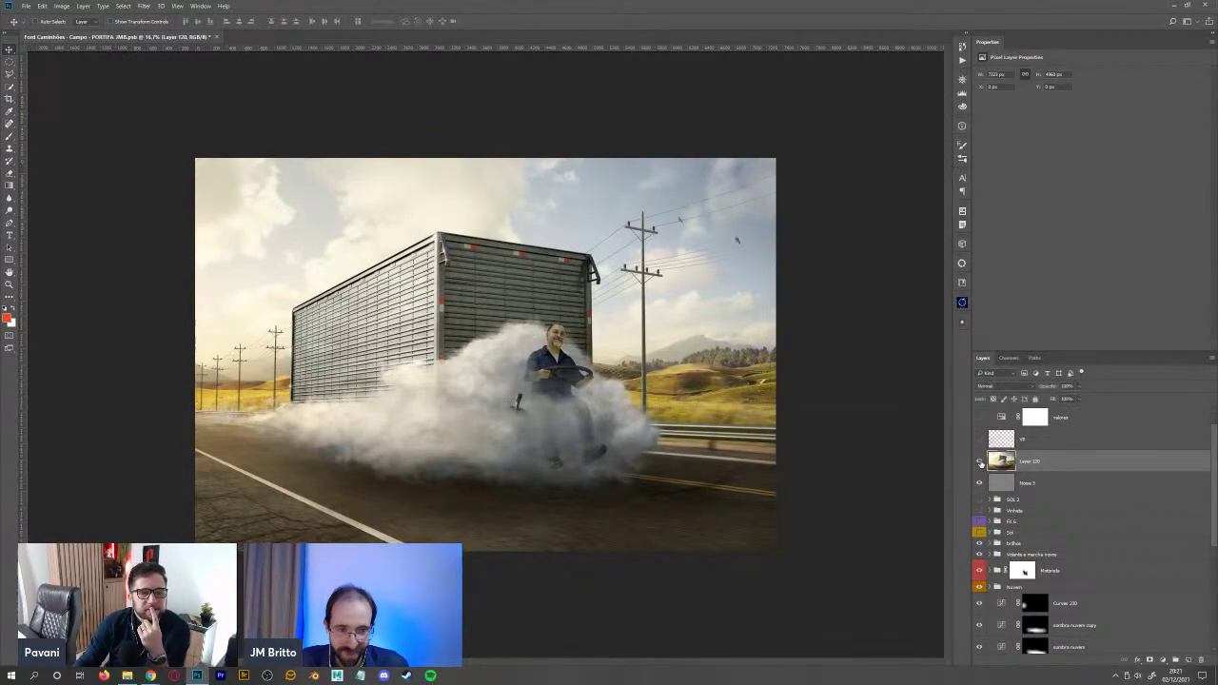
left_click(980, 463)
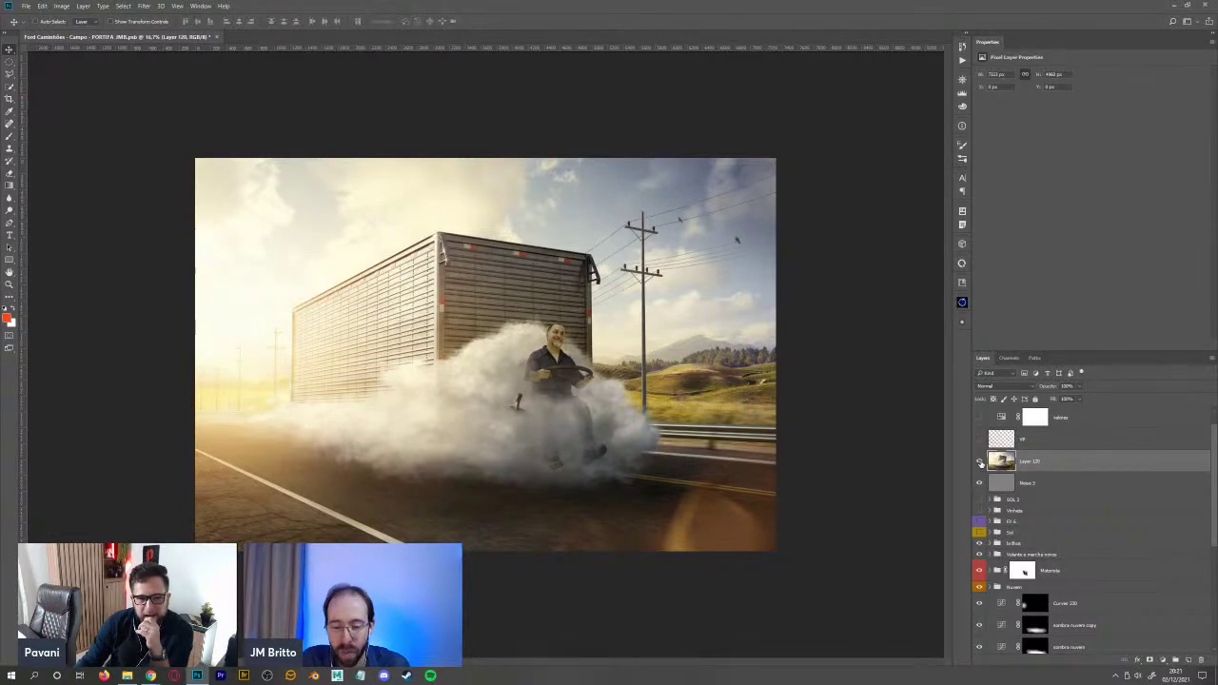
key("ctrl+plus")
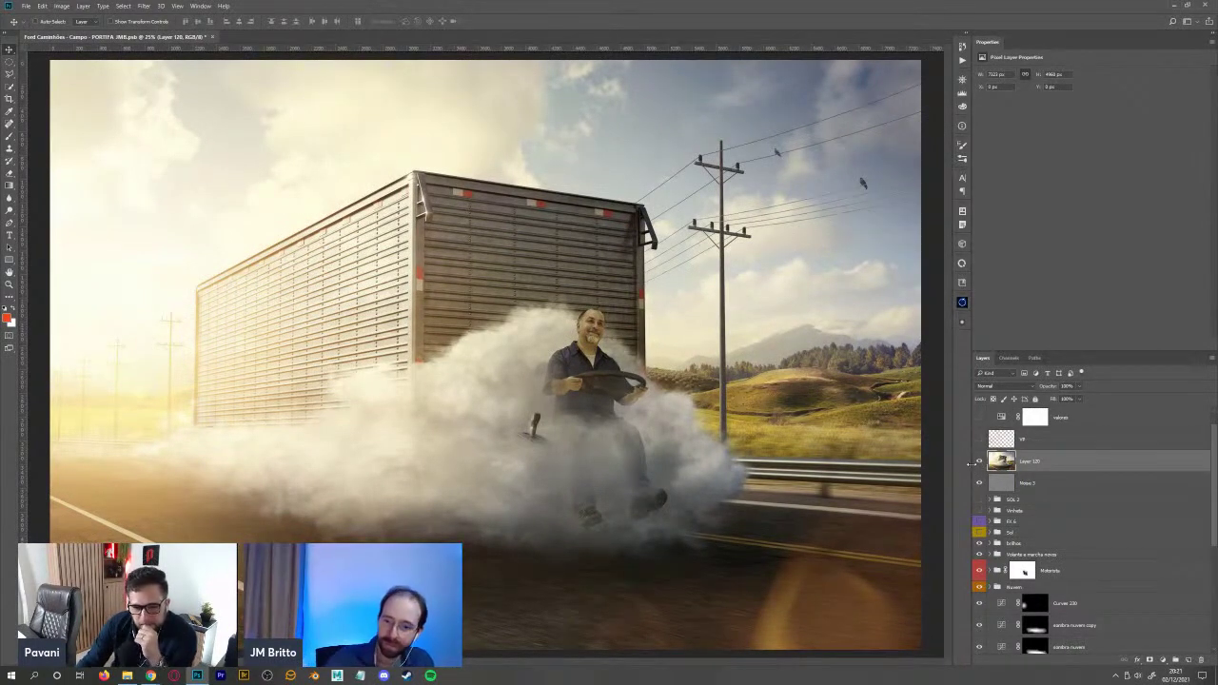
left_click(980, 461)
left_click(980, 462)
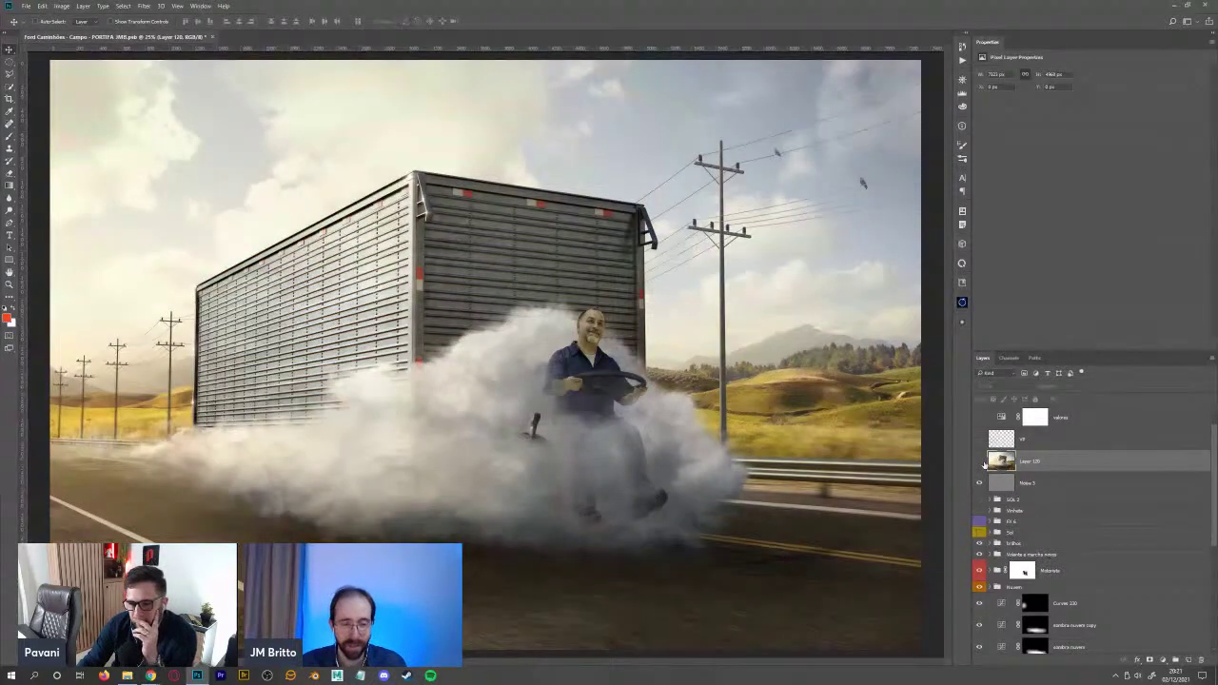
left_click(980, 462)
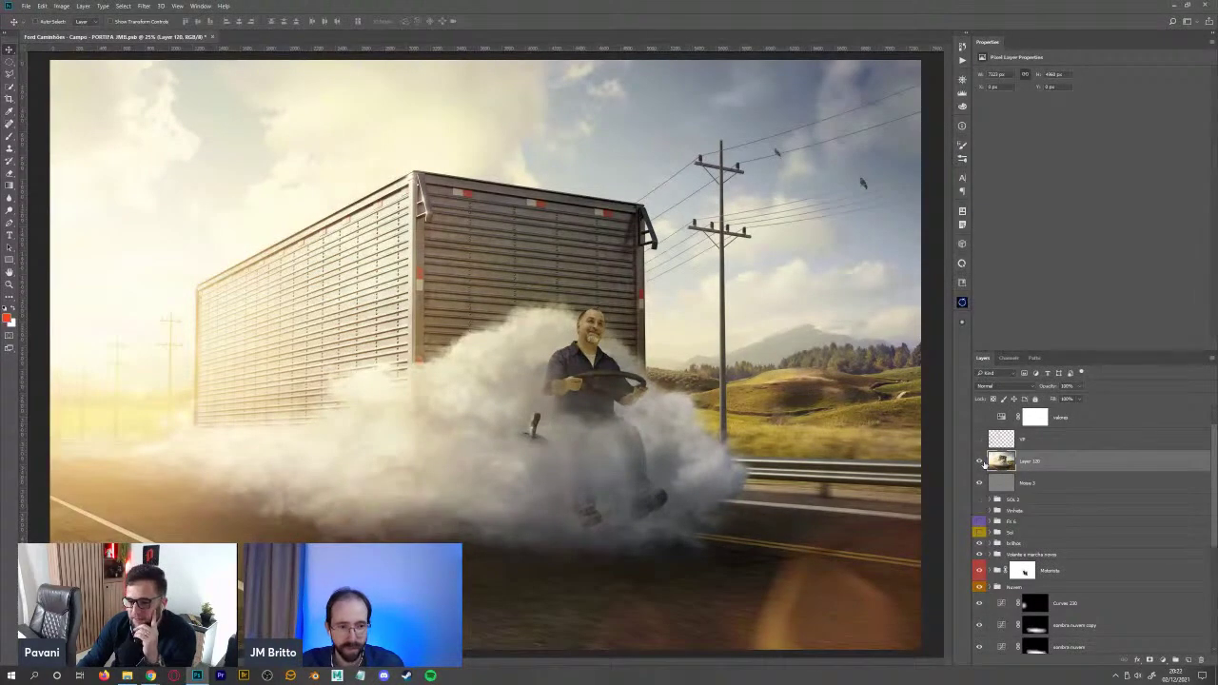
left_click(983, 462)
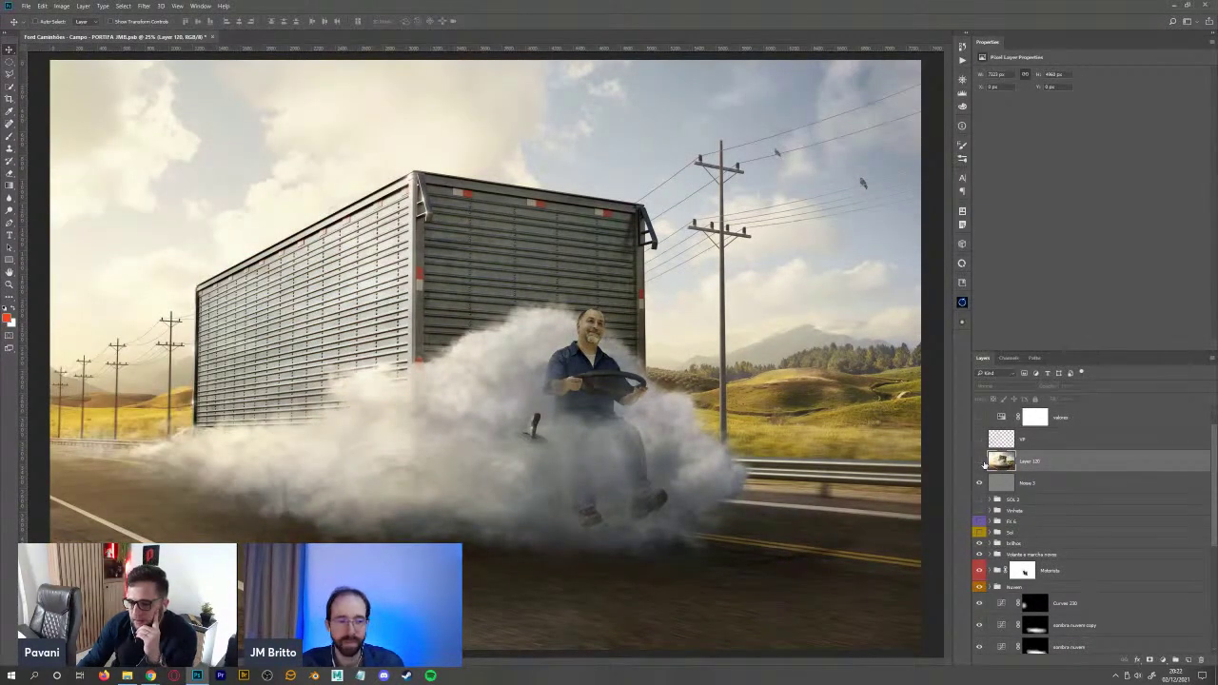
left_click(981, 462)
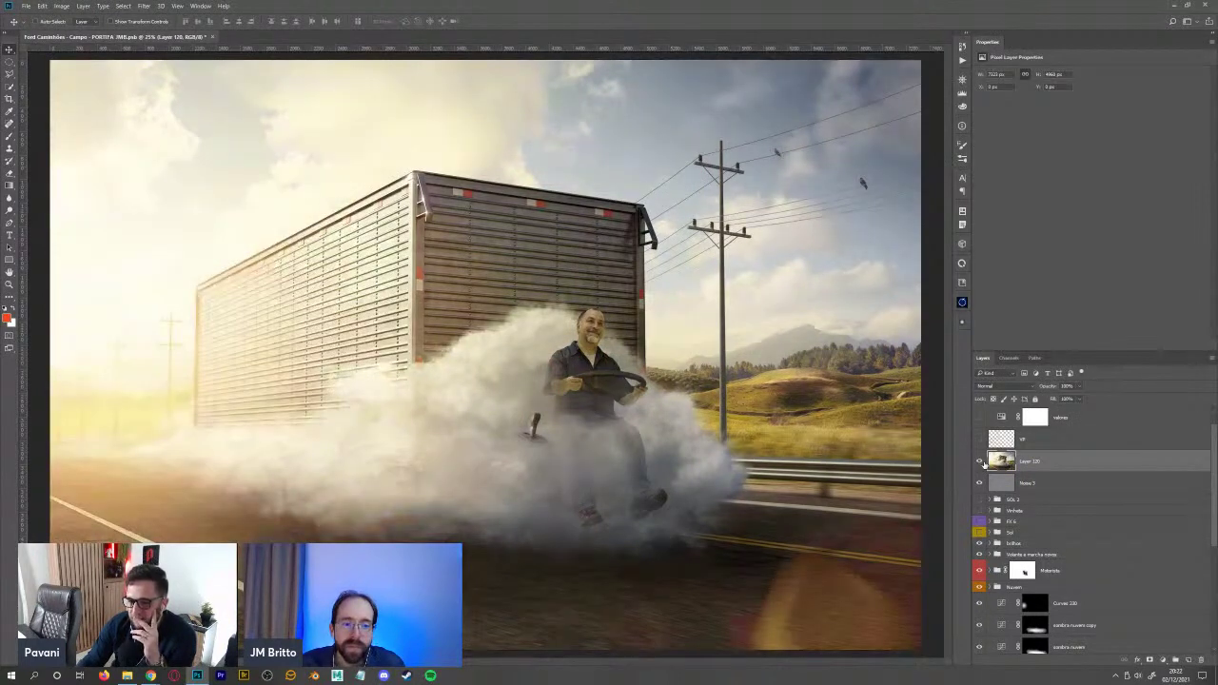
left_click(982, 463)
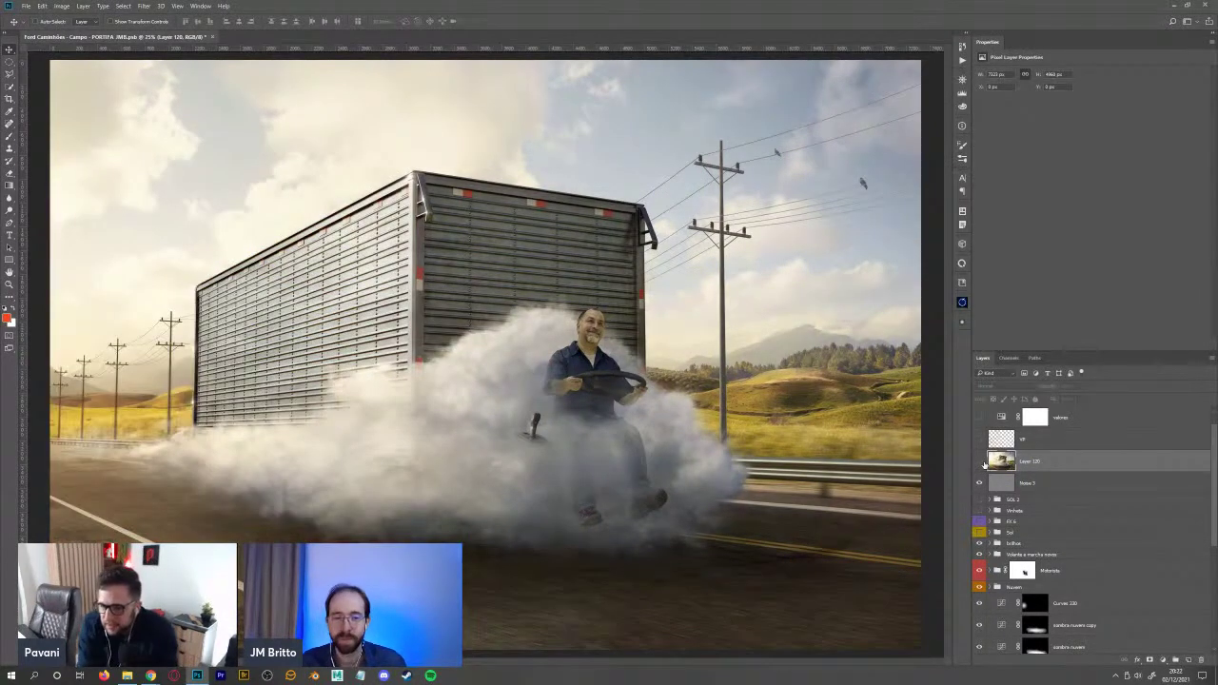
left_click(981, 462)
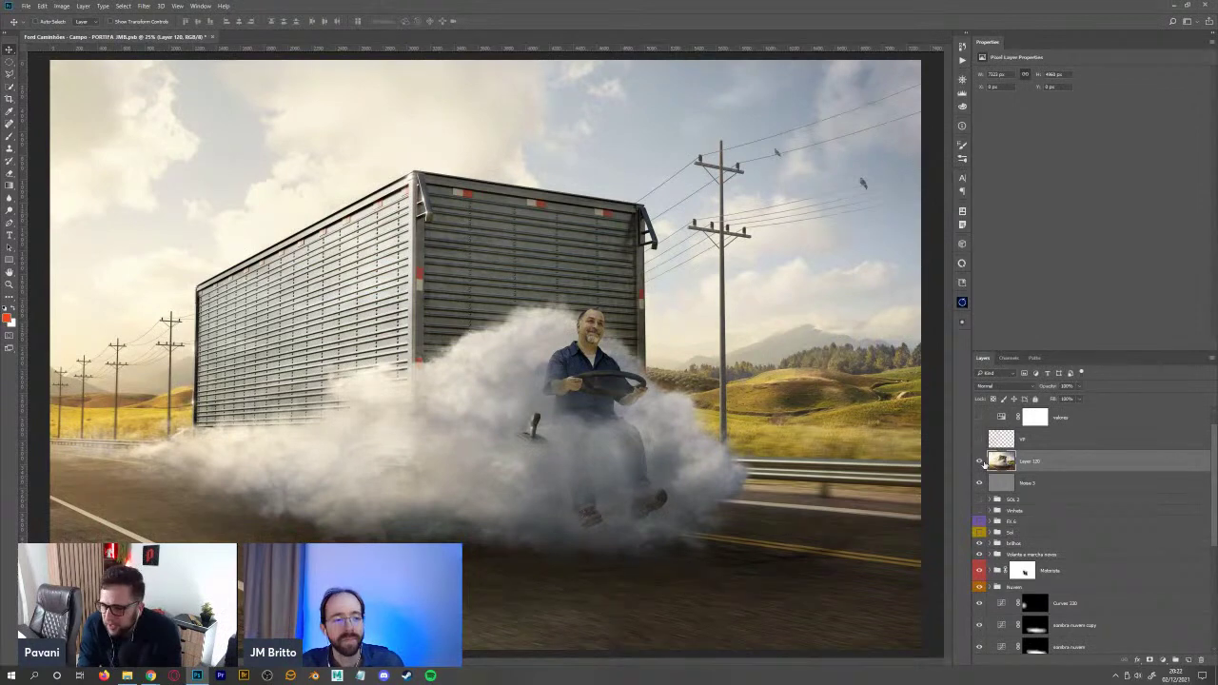
left_click(981, 462)
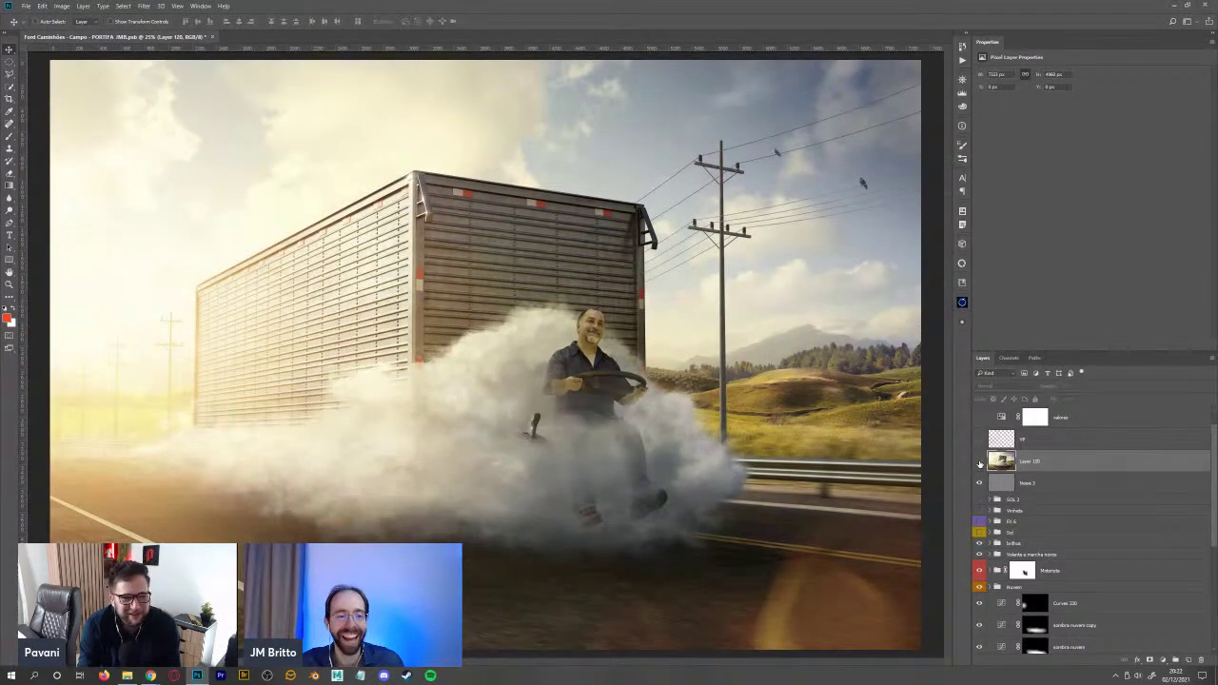
left_click(980, 462)
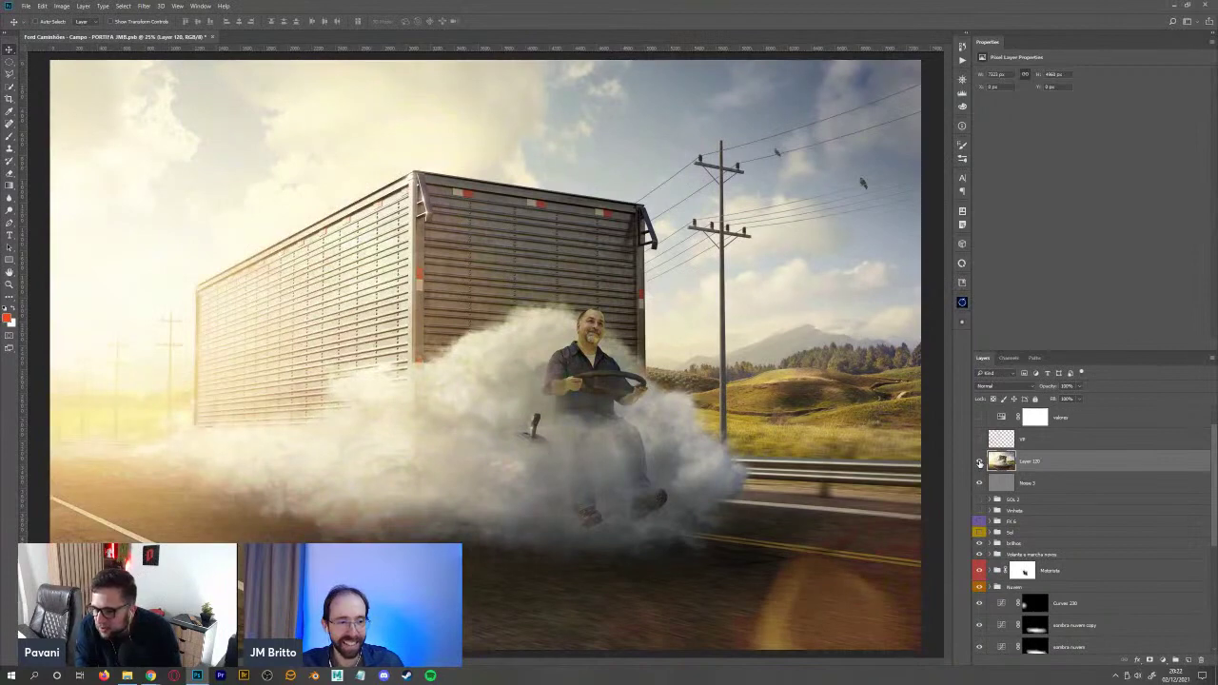
left_click(980, 462)
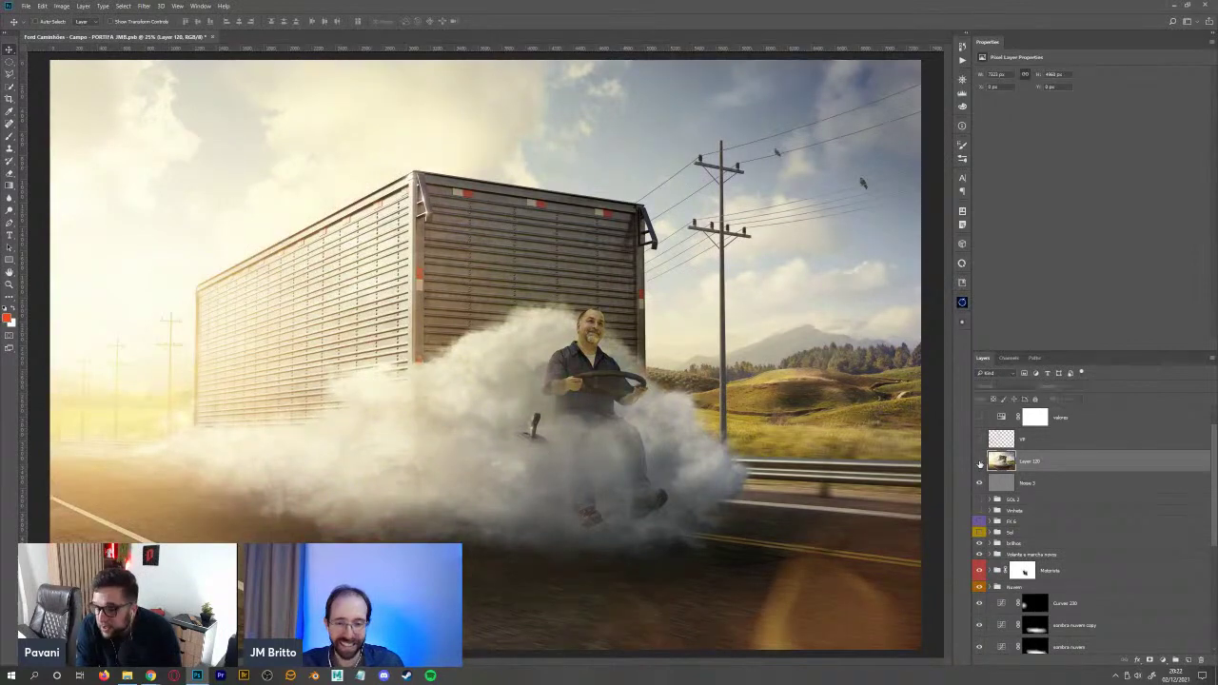
left_click(980, 463)
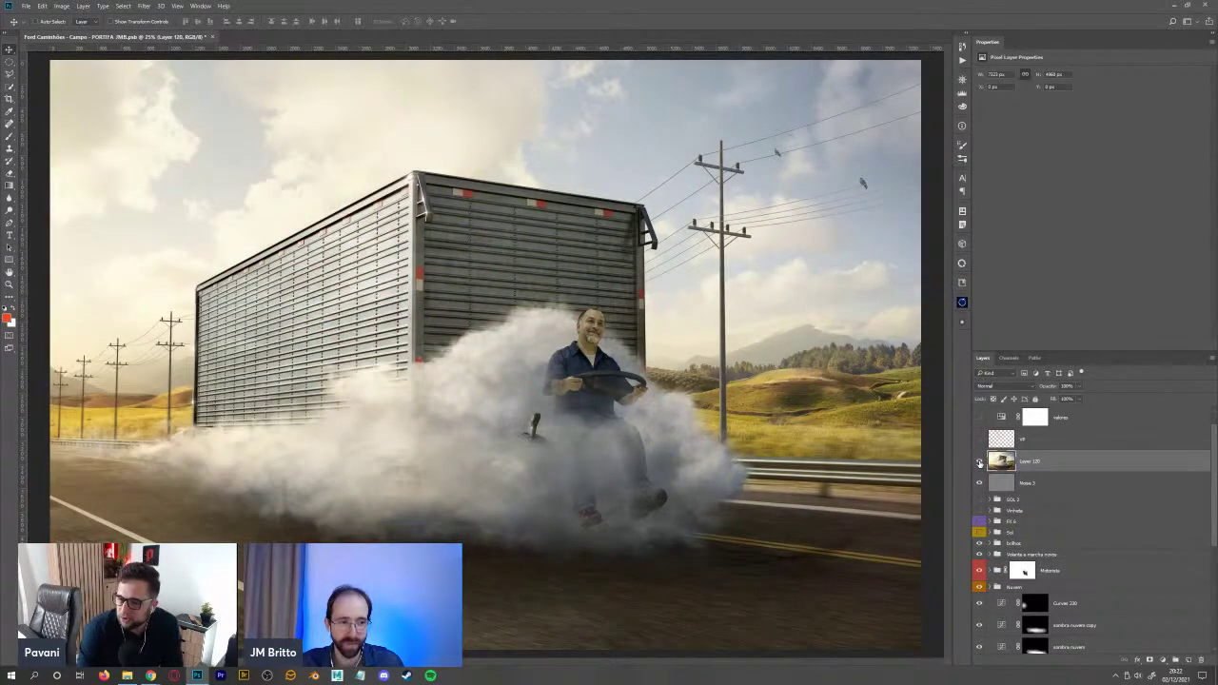
left_click(980, 462)
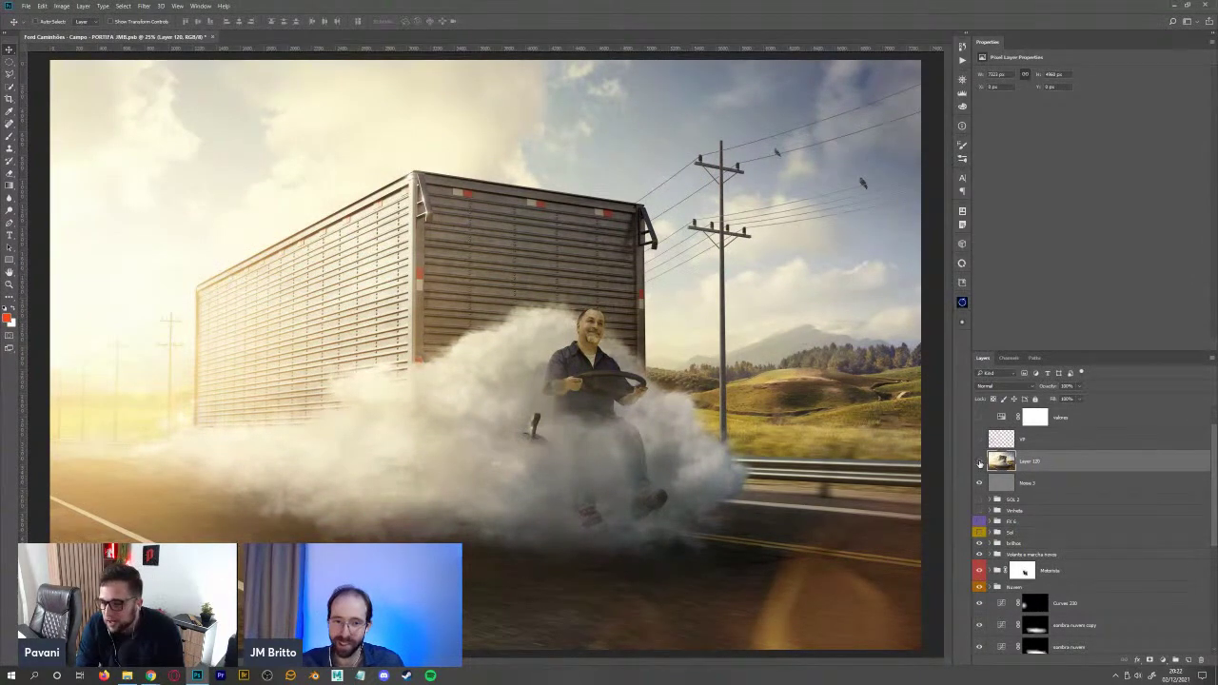
left_click(981, 462)
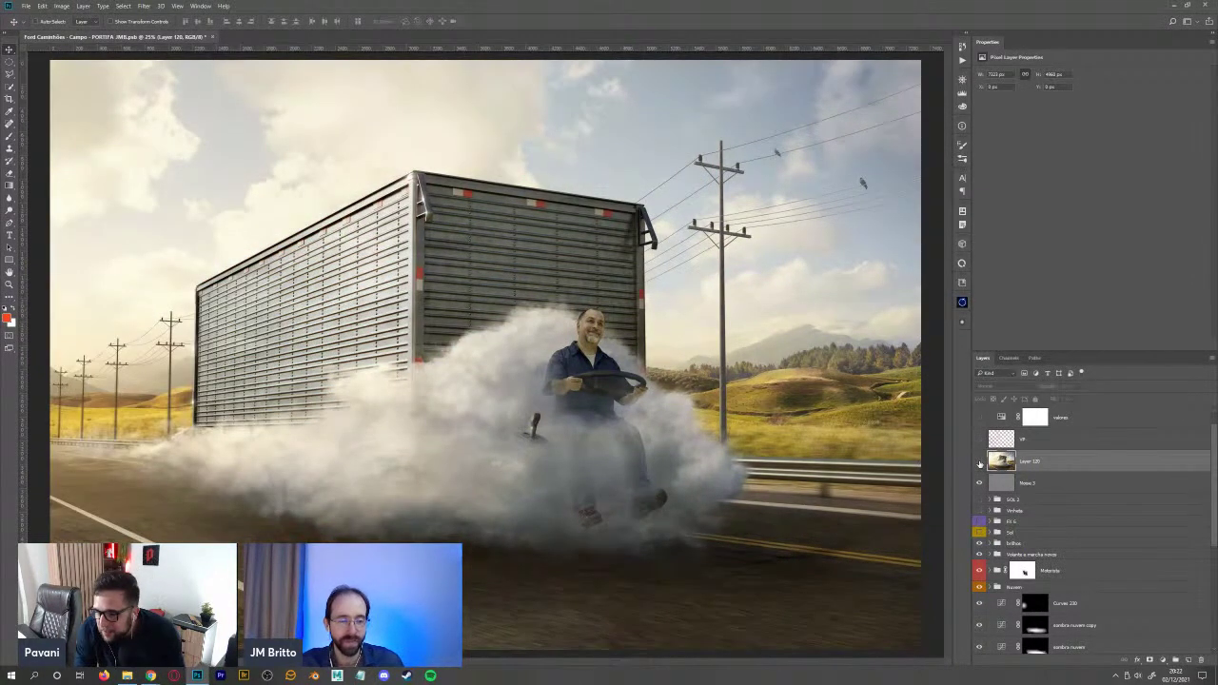
left_click(980, 462)
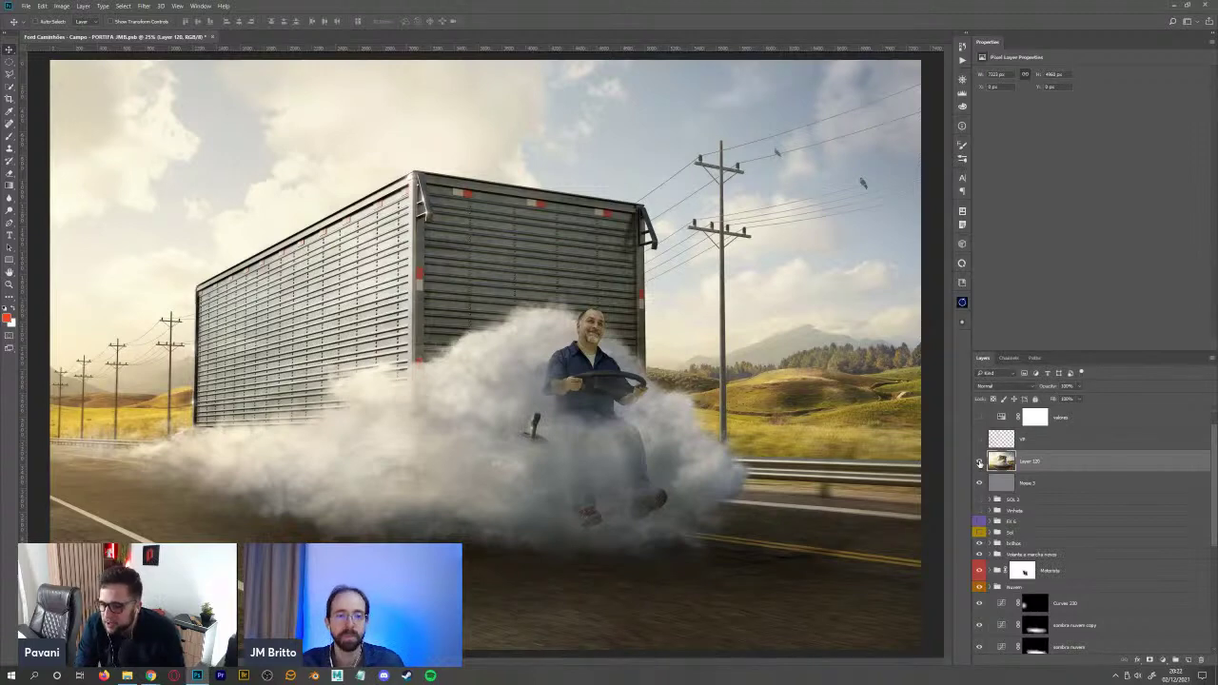
left_click(980, 462)
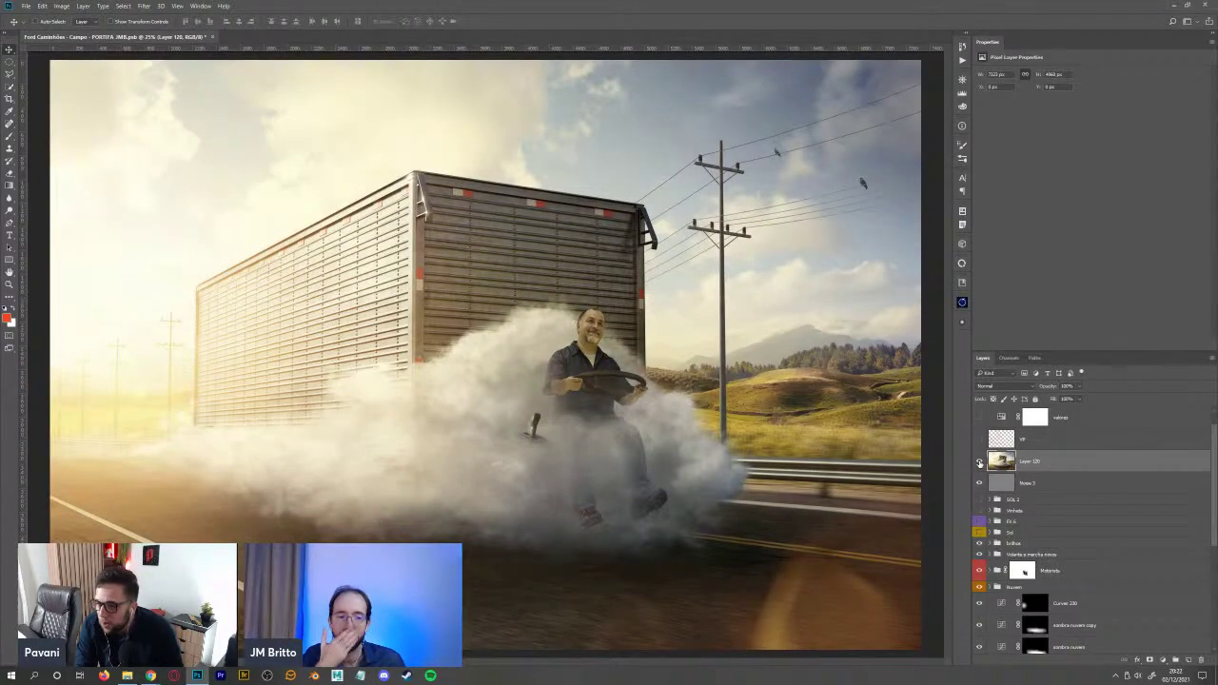
left_click(981, 462)
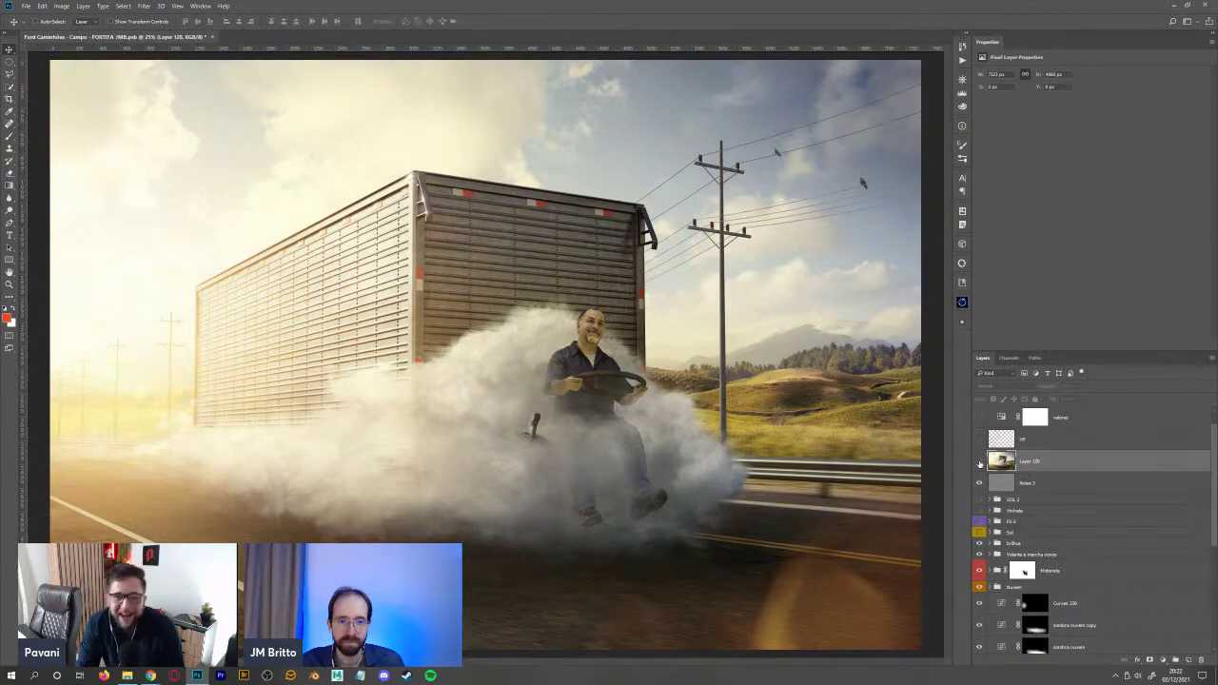
left_click(980, 463)
left_click(980, 462)
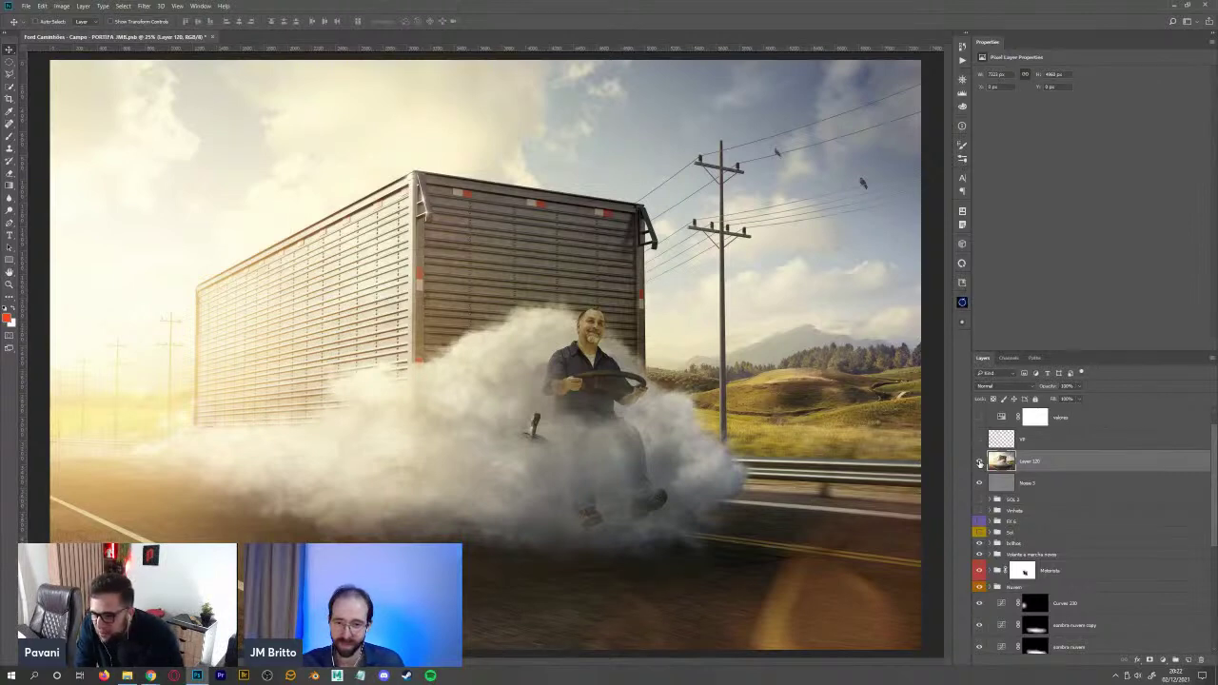
left_click(980, 463)
left_click(980, 462)
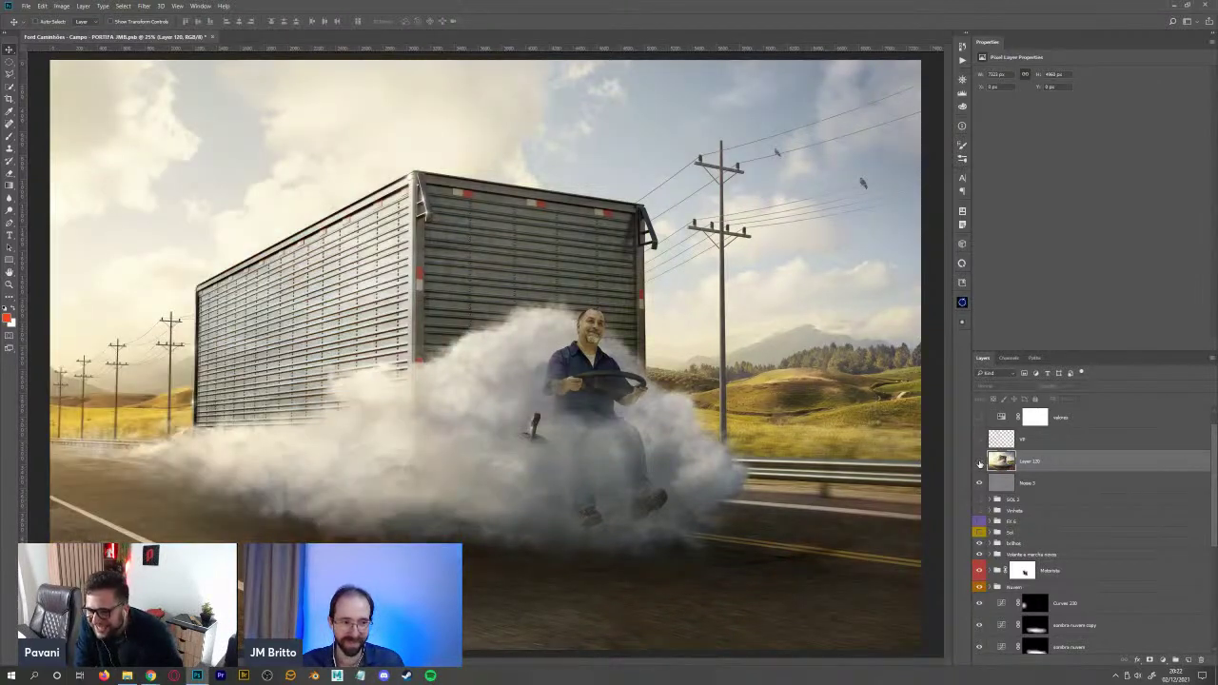
left_click(981, 462)
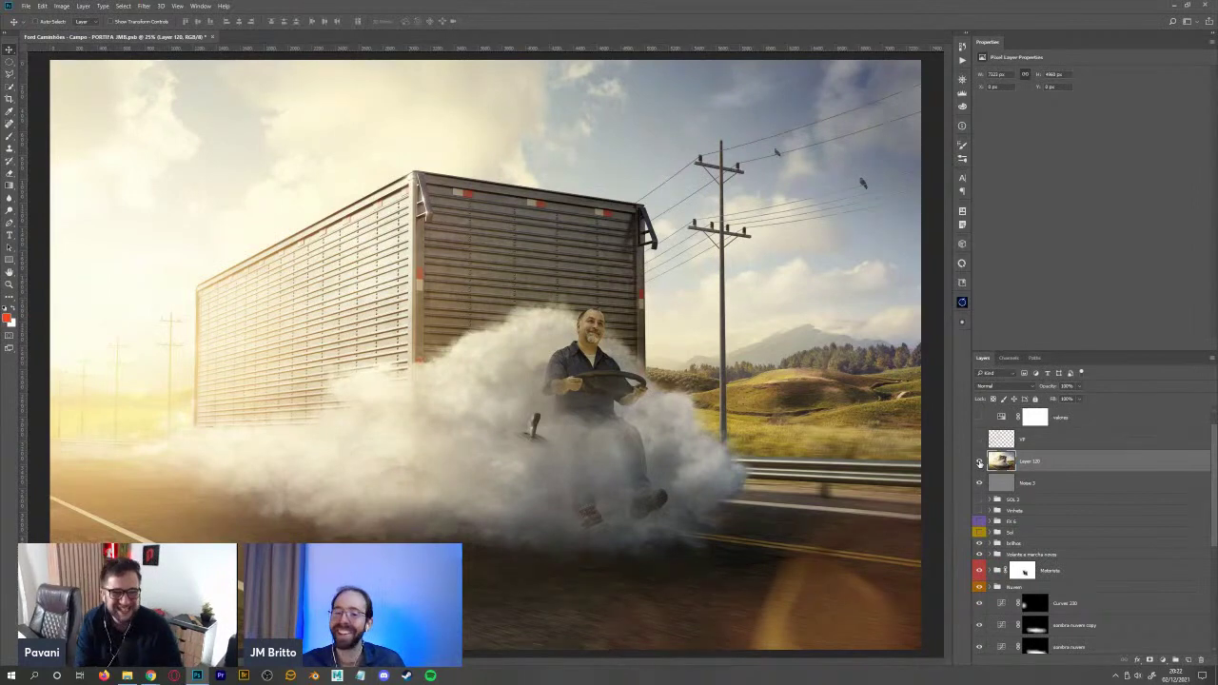
left_click(980, 463)
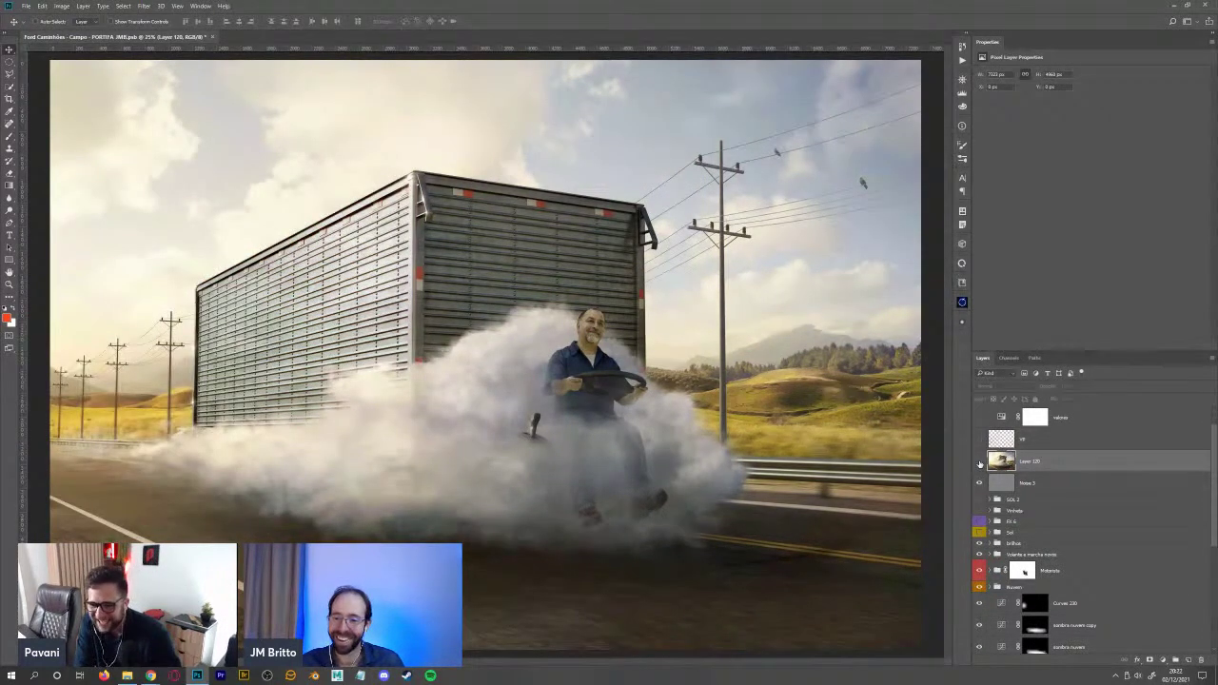
left_click(978, 463)
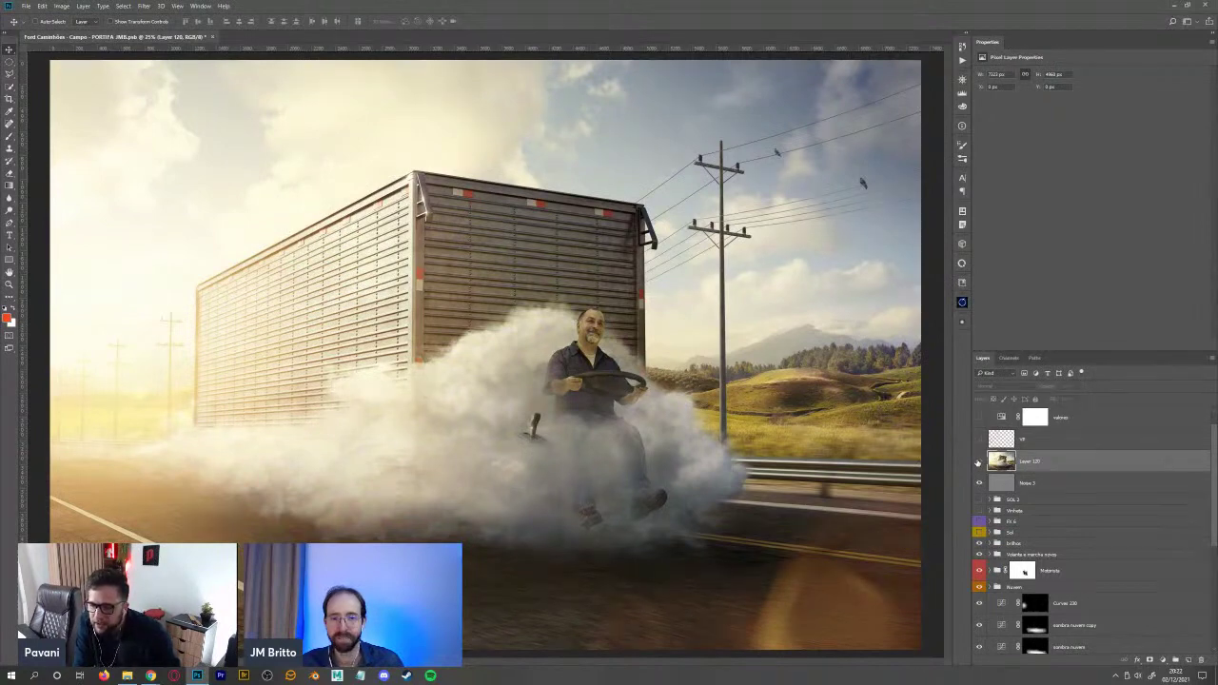
left_click(978, 463)
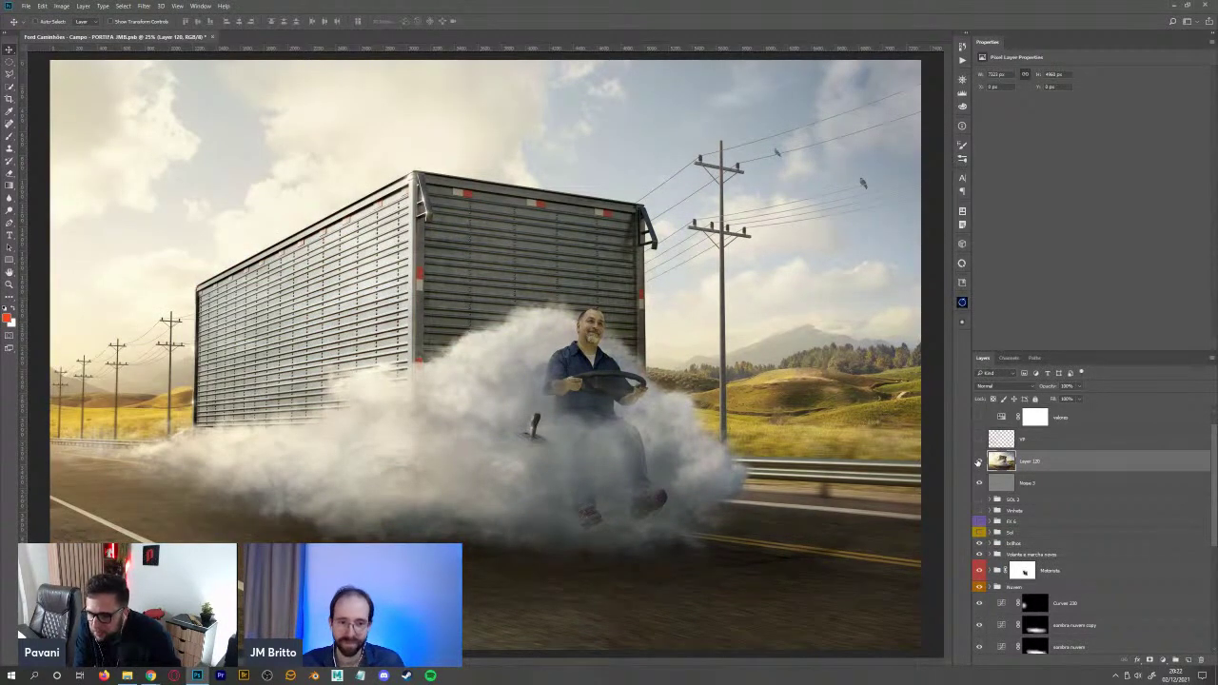
left_click(979, 462)
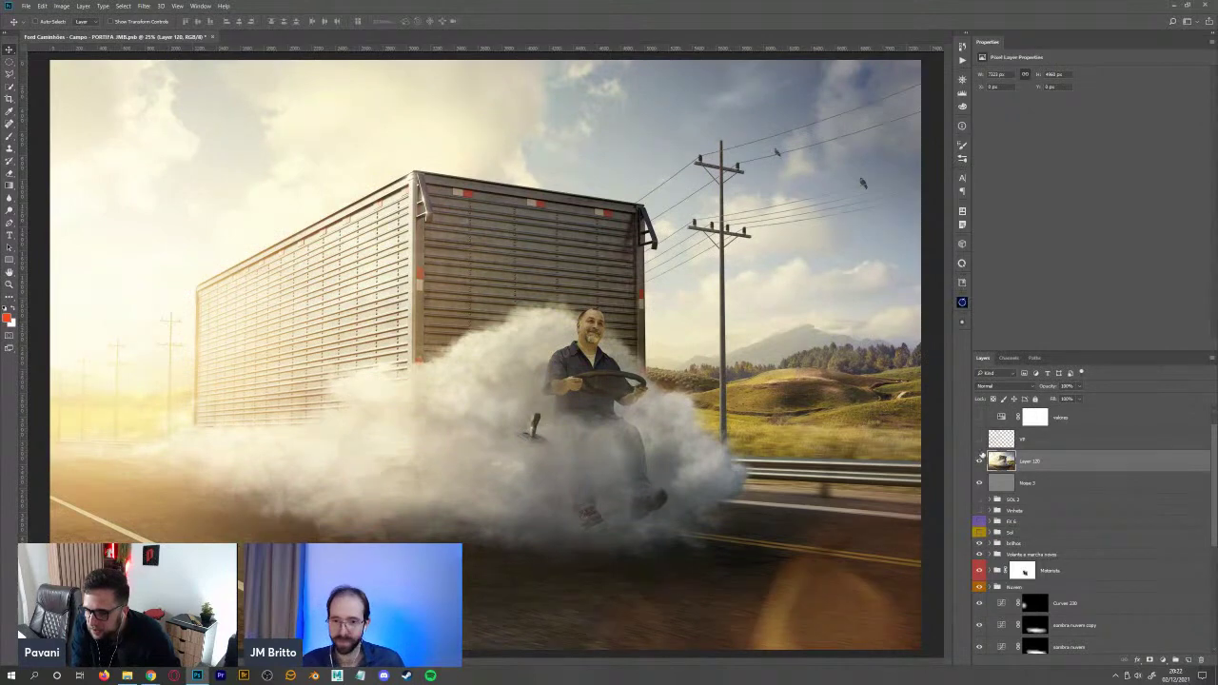
left_click(980, 462)
left_click(981, 463)
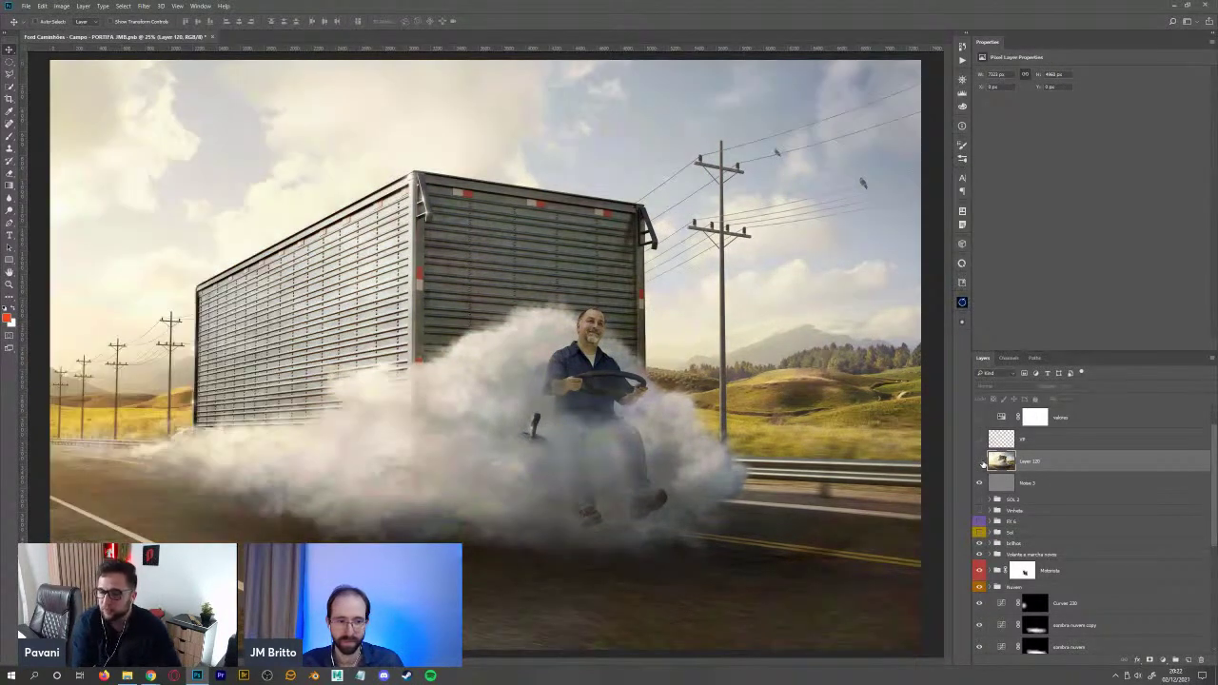
left_click(980, 462)
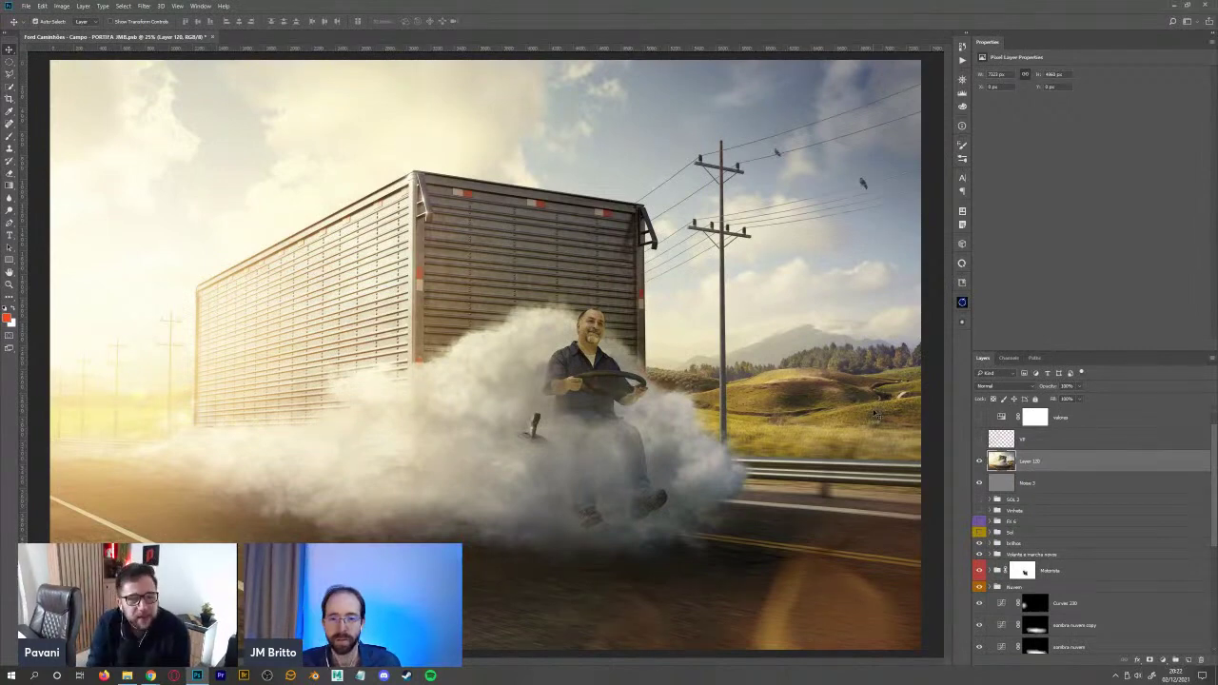
key("ctrl+minus")
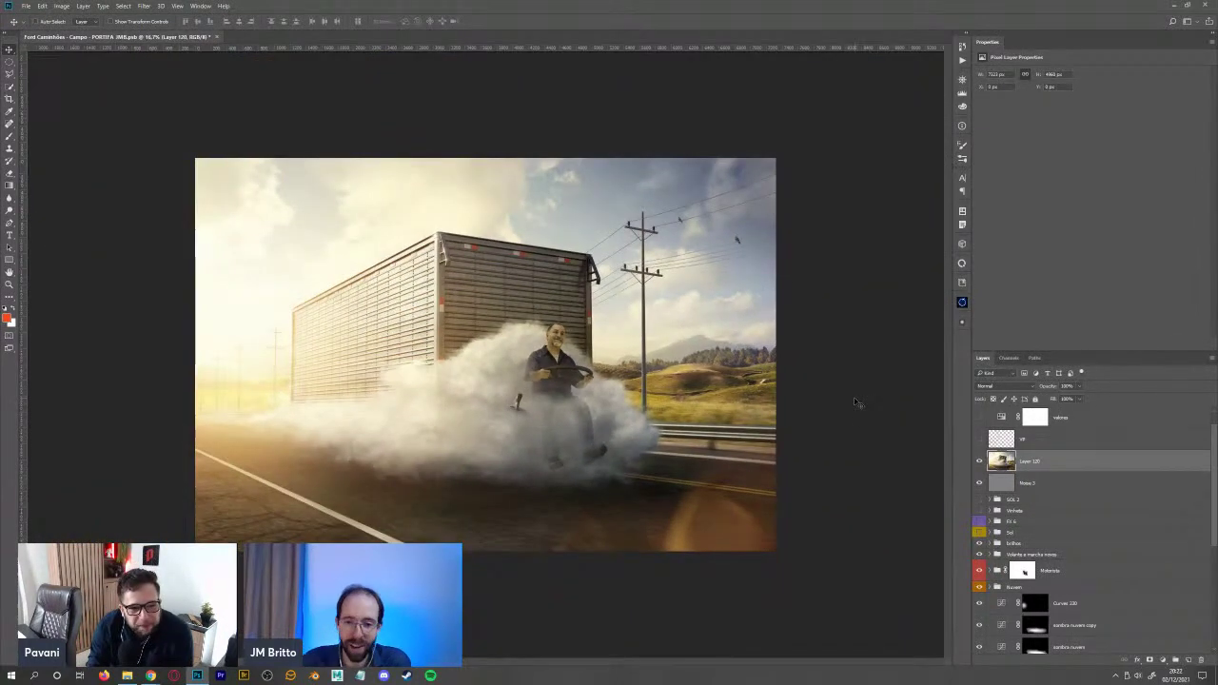
left_click(980, 463)
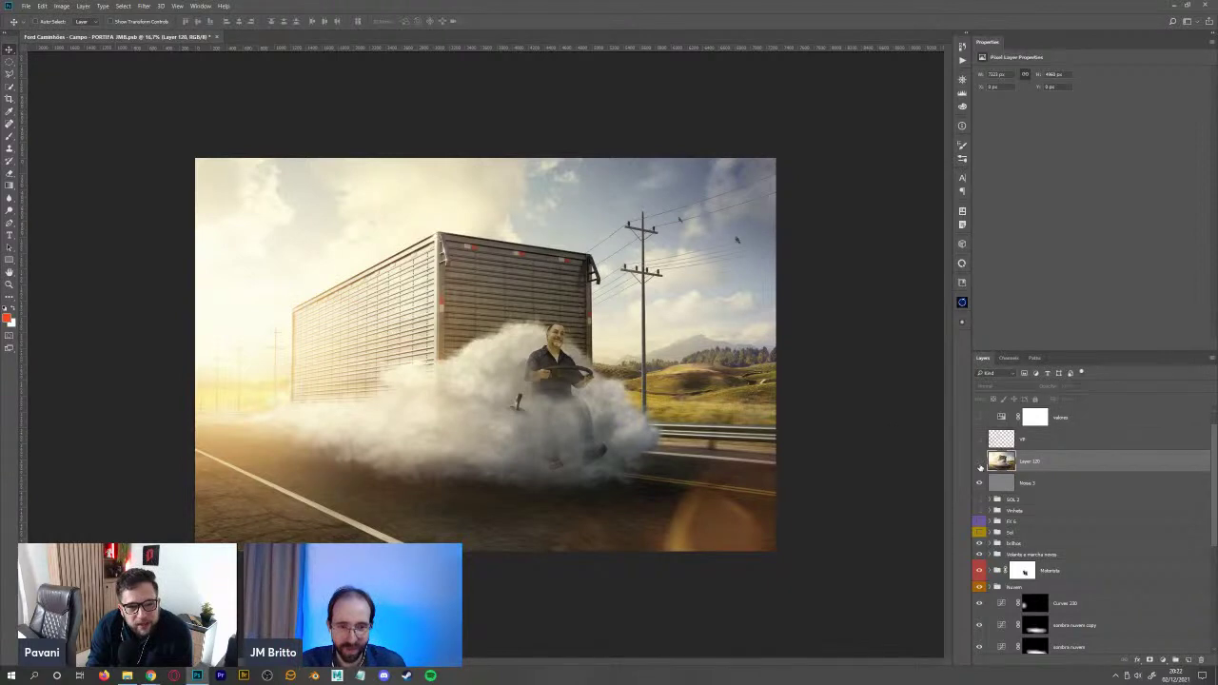
left_click(980, 462)
left_click(980, 463)
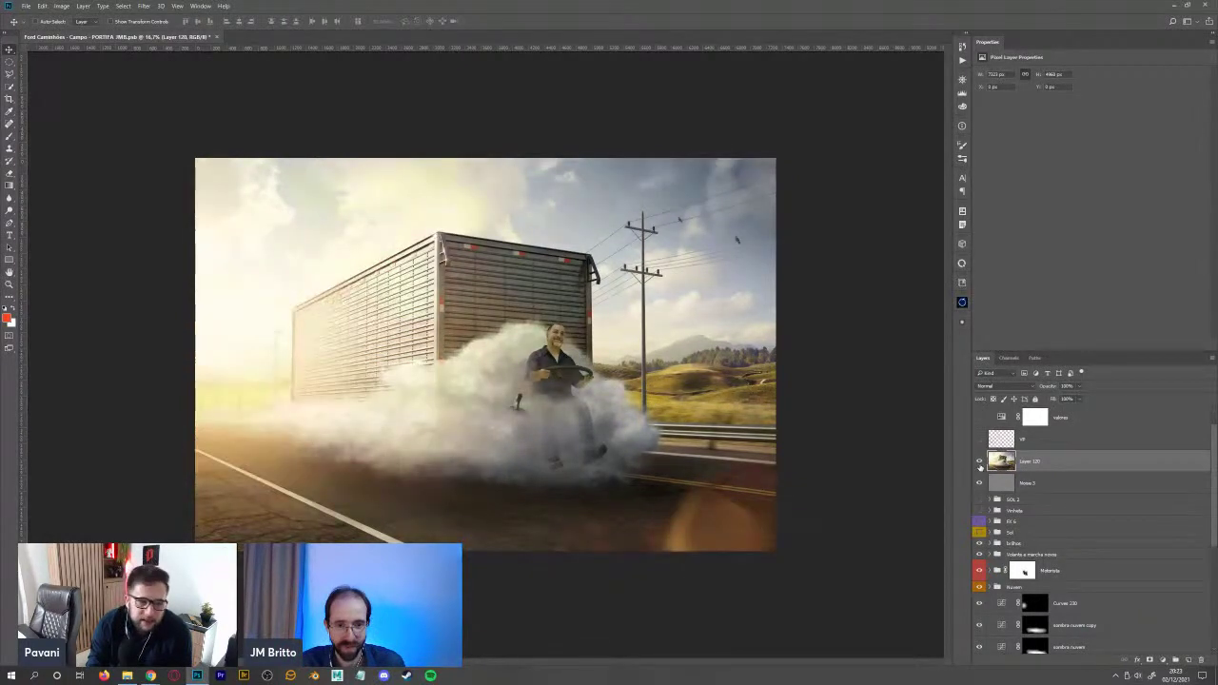
left_click(980, 463)
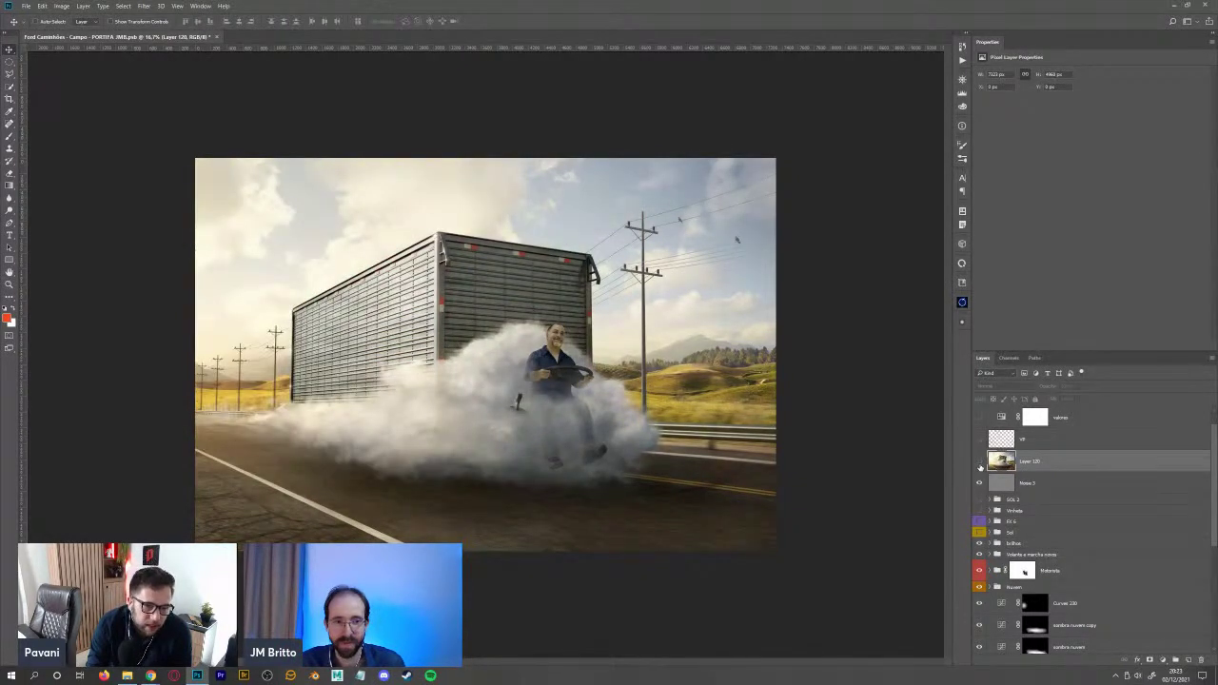
left_click(980, 464)
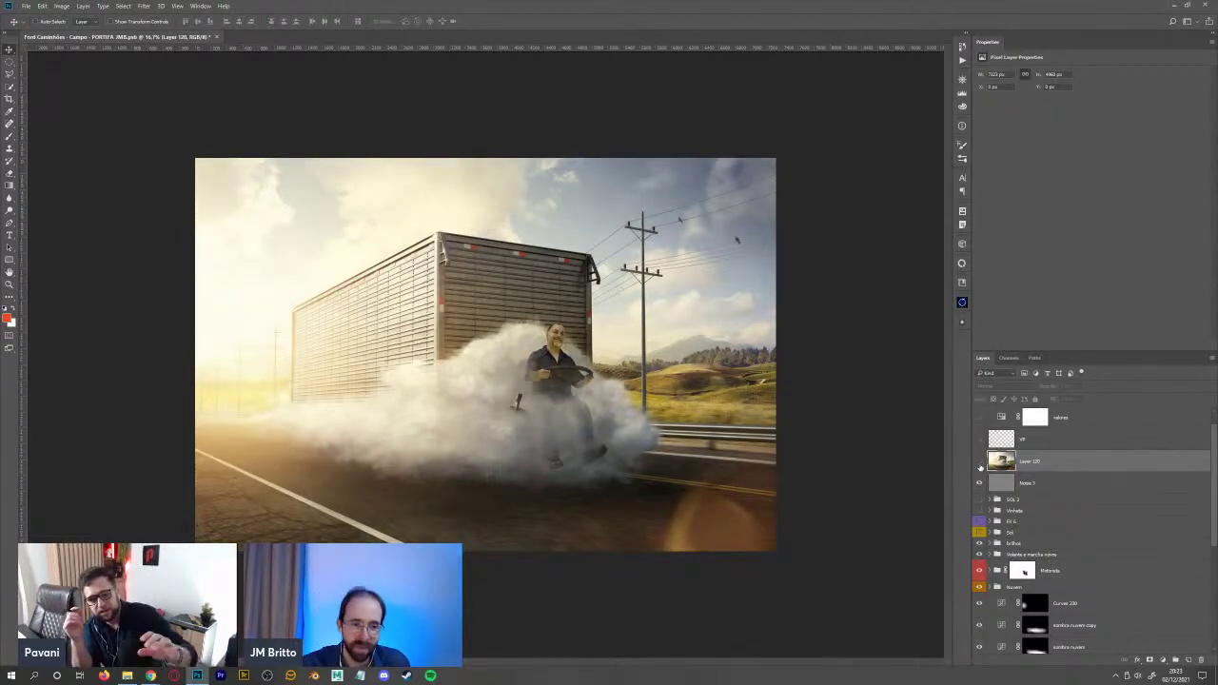
left_click(980, 463)
left_click(980, 463)
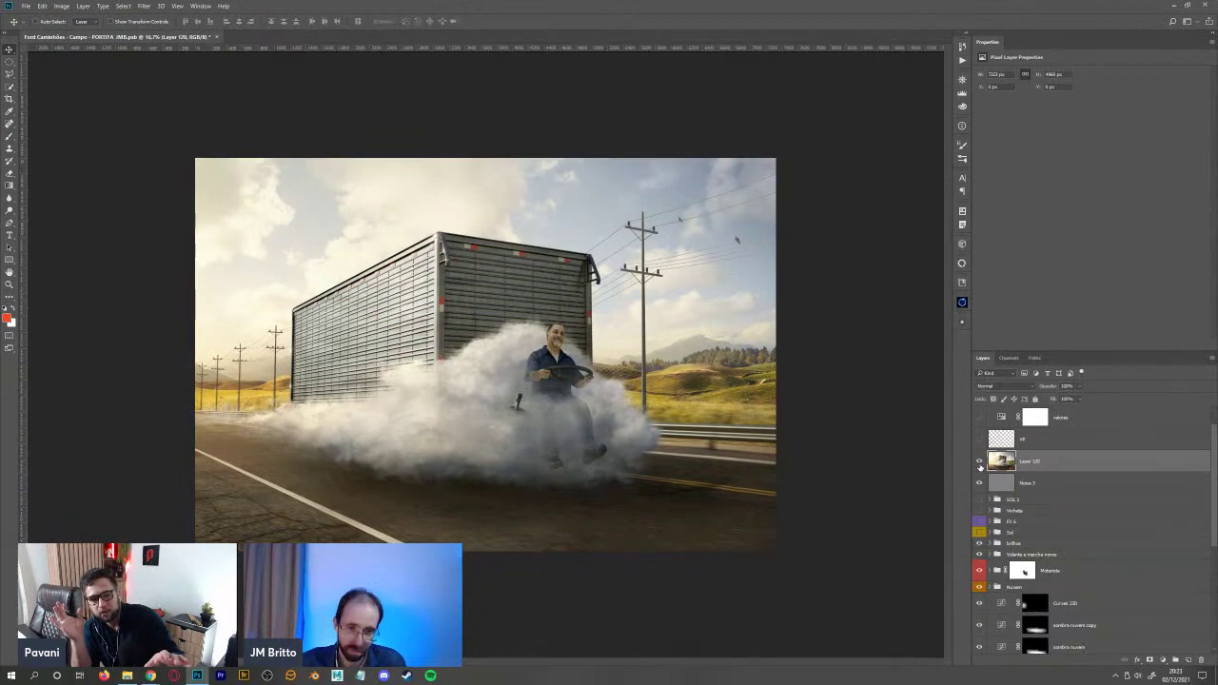
left_click(981, 464)
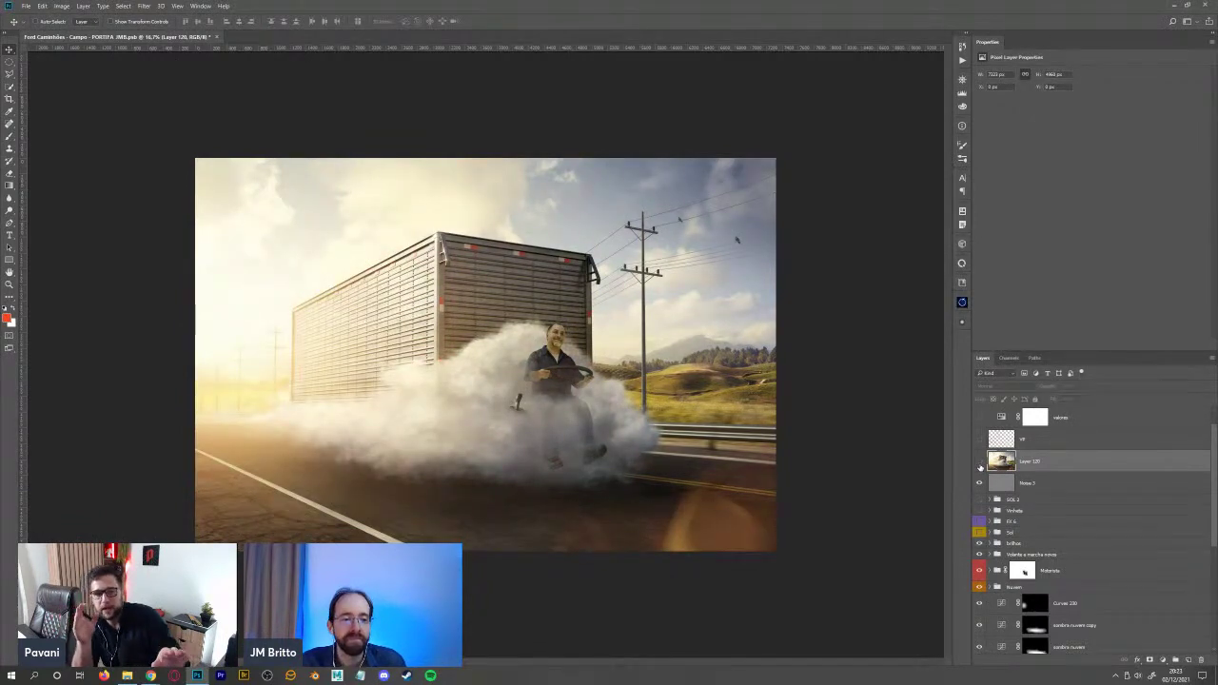
left_click(980, 463)
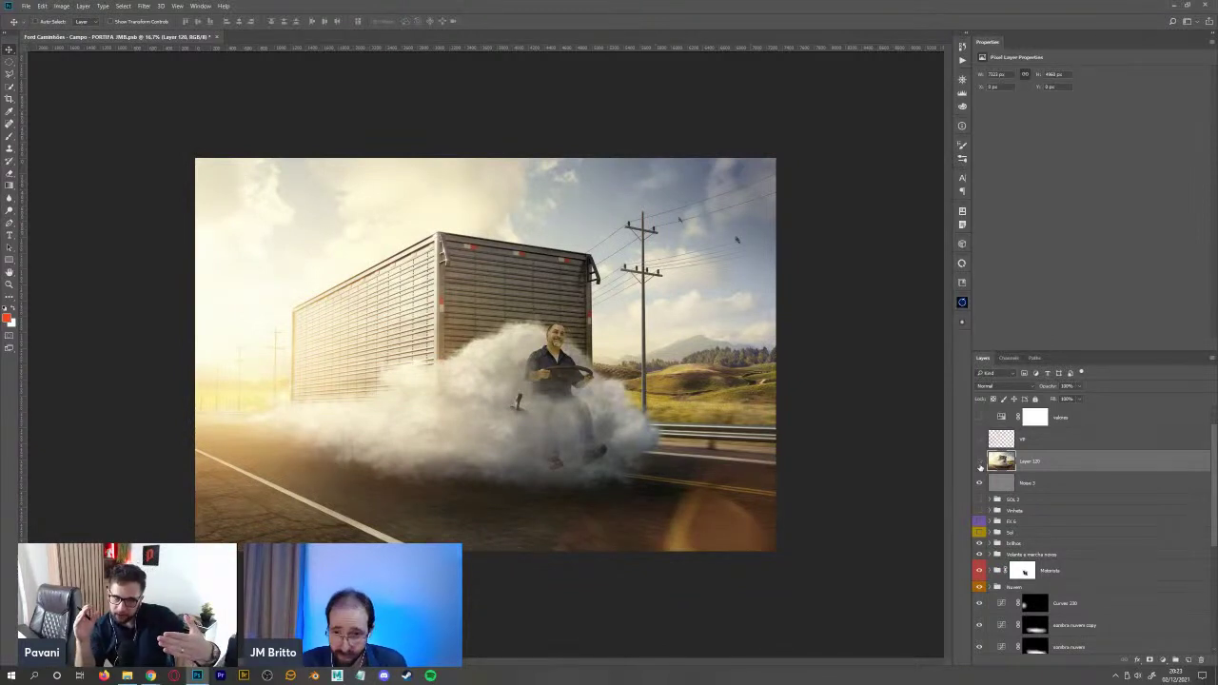
left_click(980, 463)
left_click(980, 464)
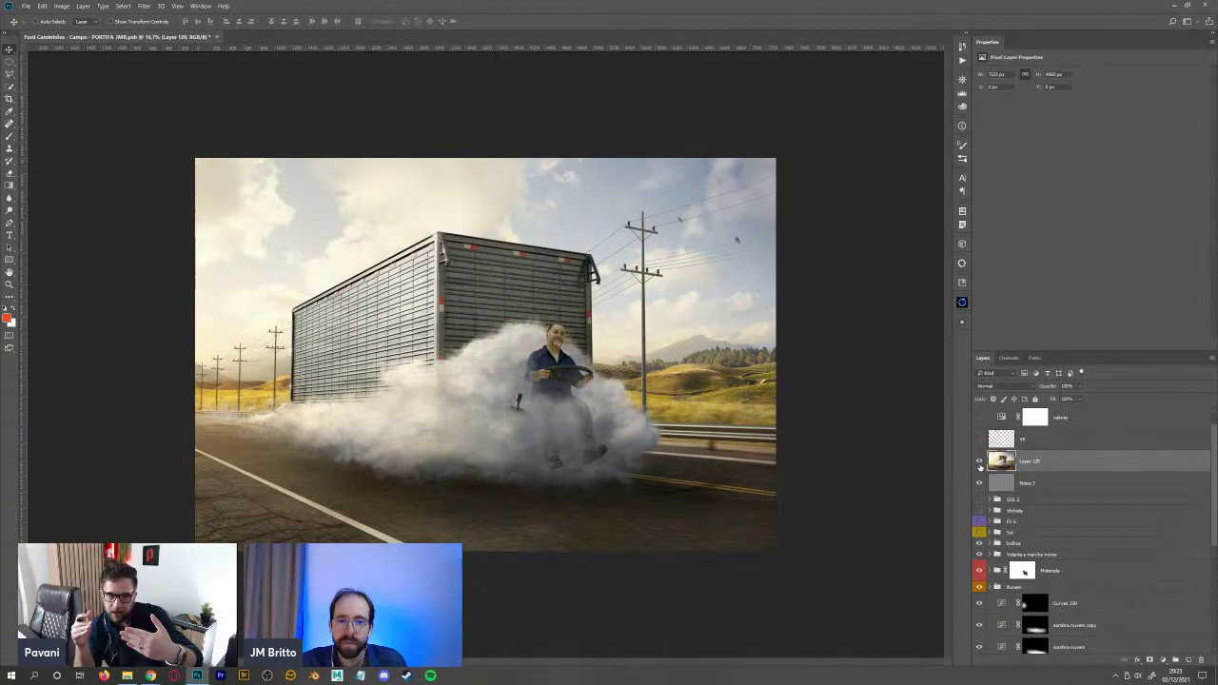
left_click(980, 463)
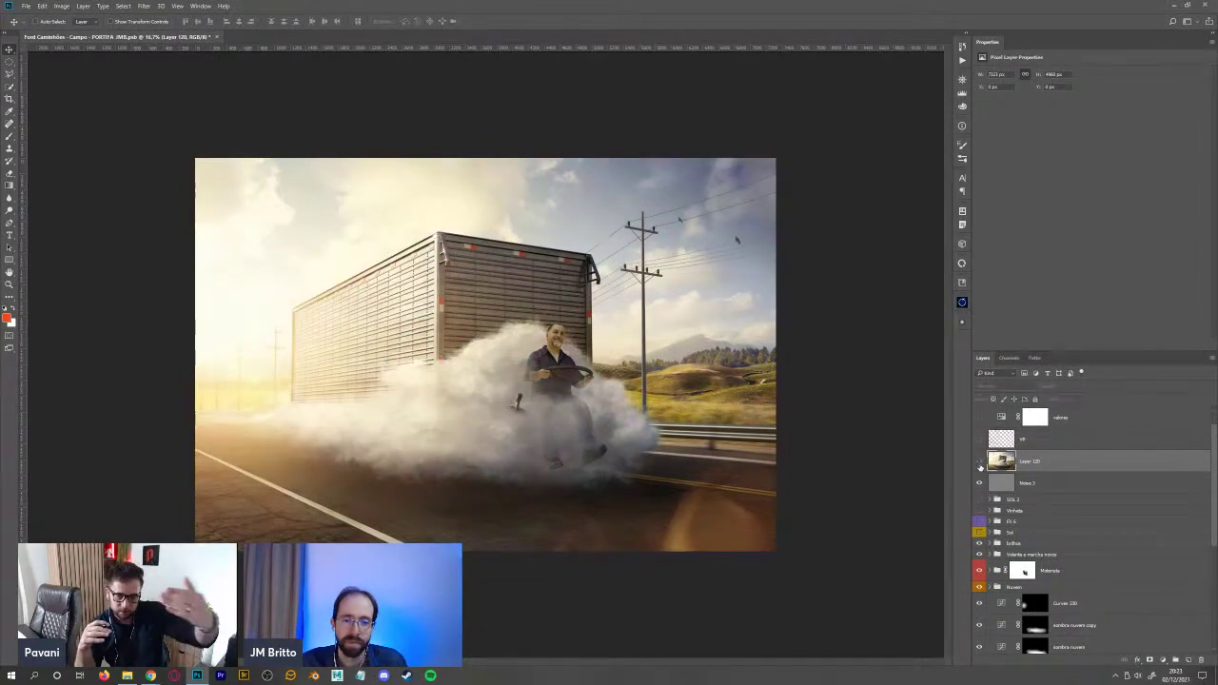
left_click(980, 463)
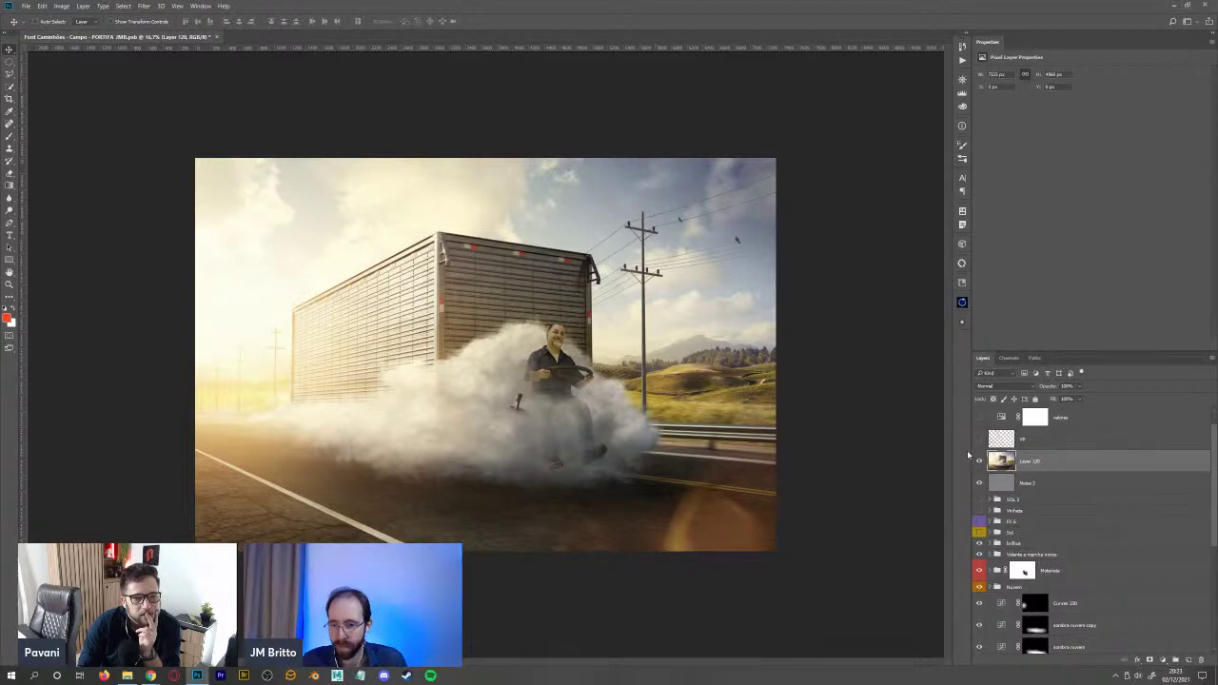
left_click(979, 461)
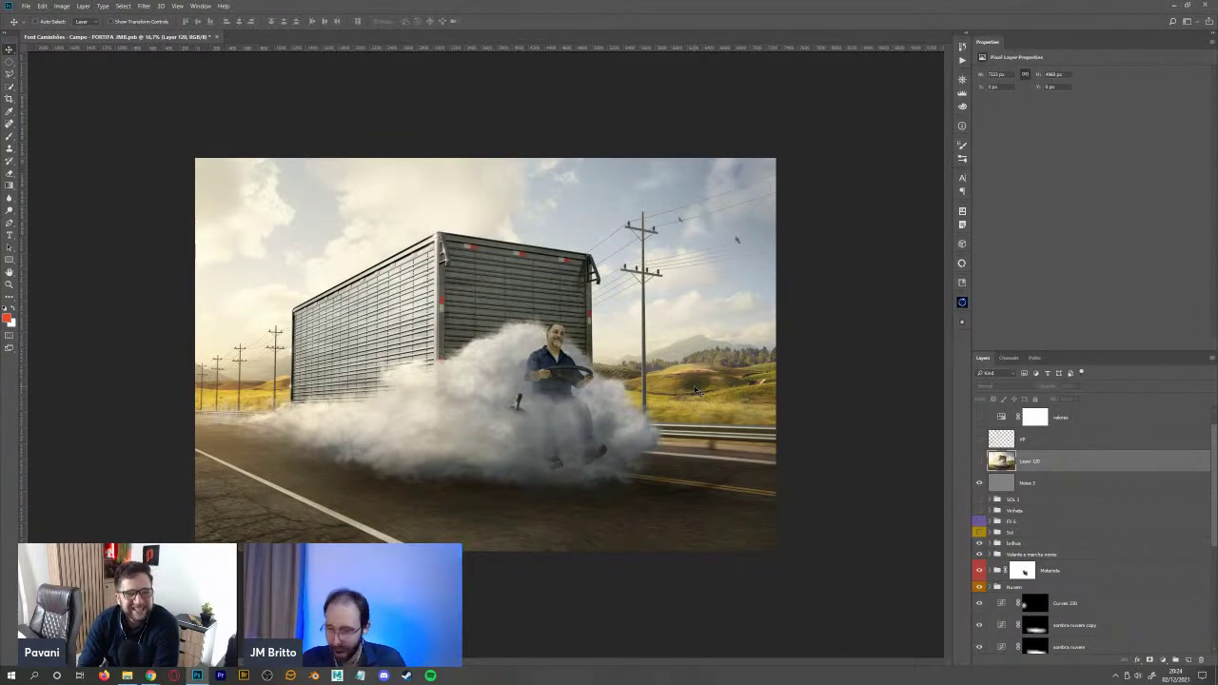
left_click(980, 461)
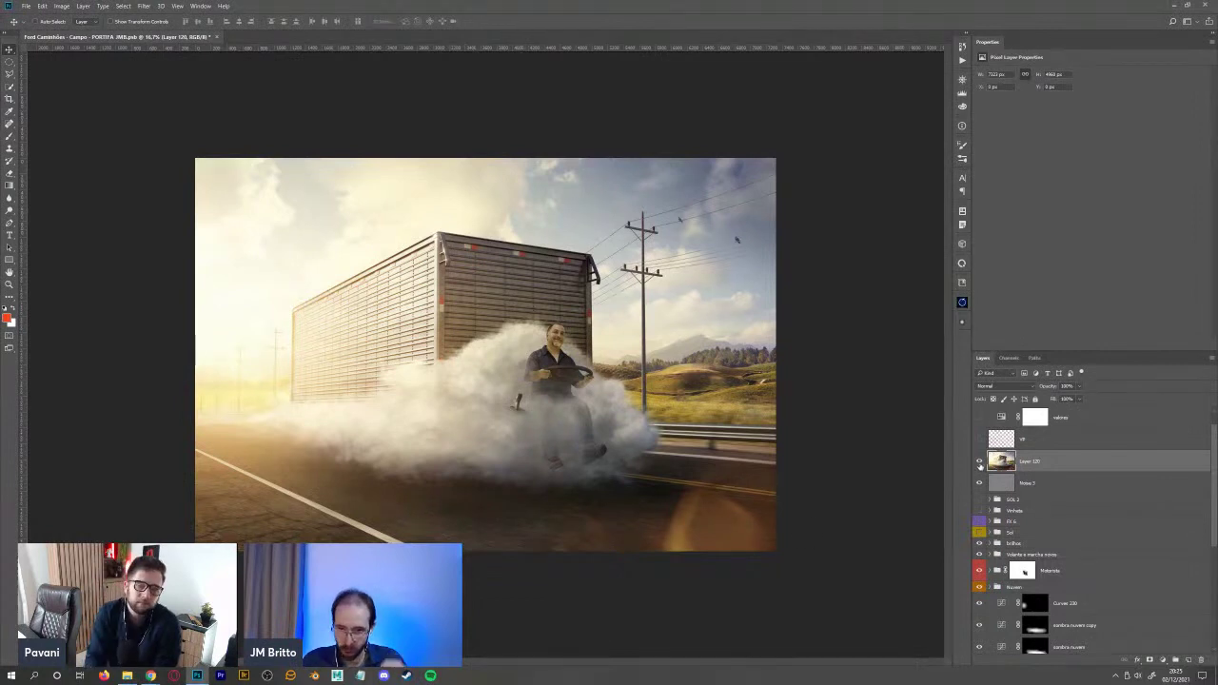
left_click(980, 463)
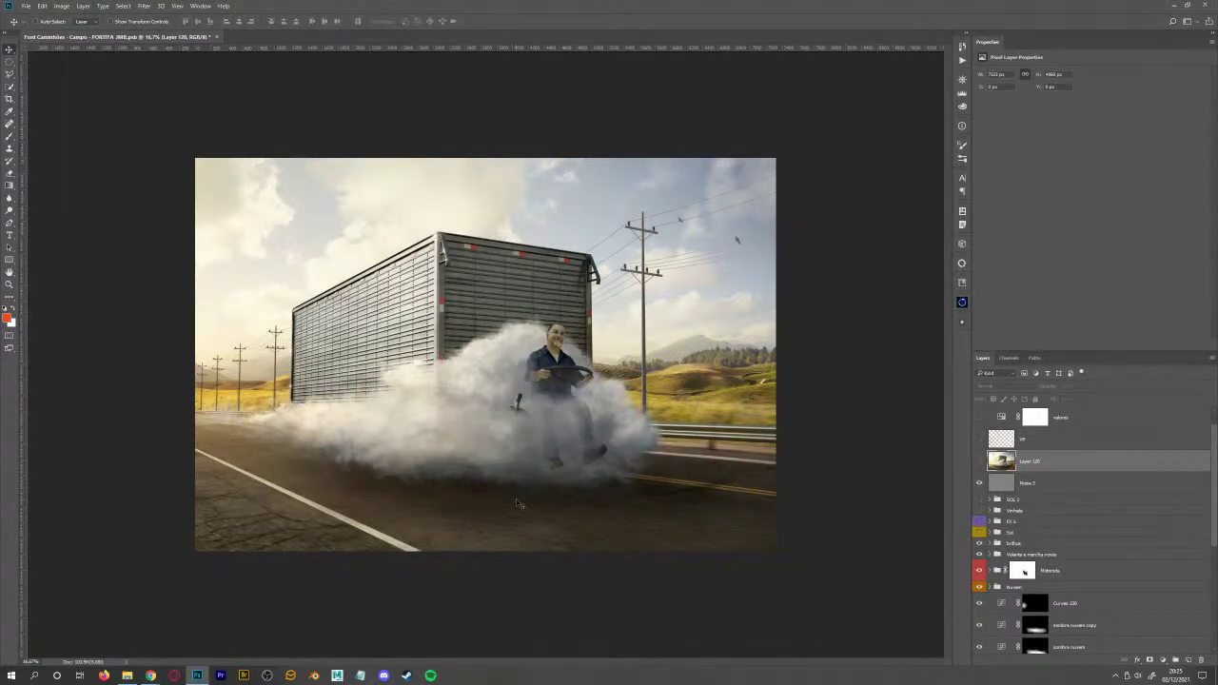
left_click(979, 460)
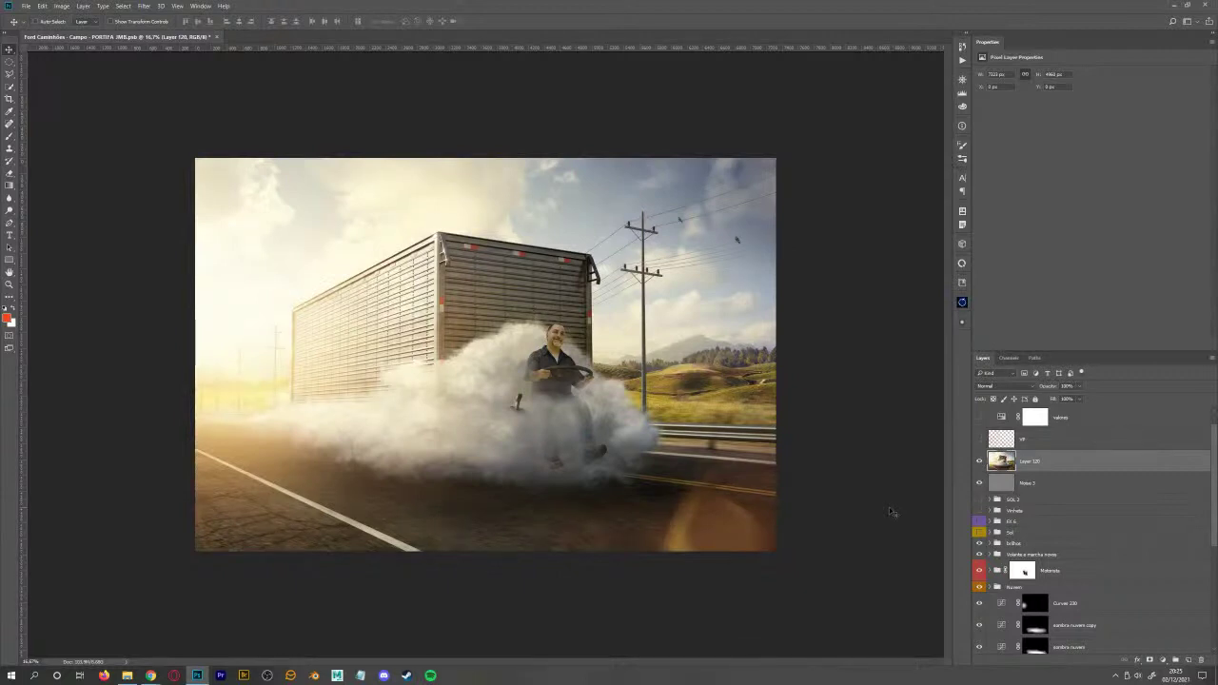
- Add a Color Balance layer shifting midtones toward red and yellow, then hide it to compare
left_click(1162, 659)
left_click(1154, 556)
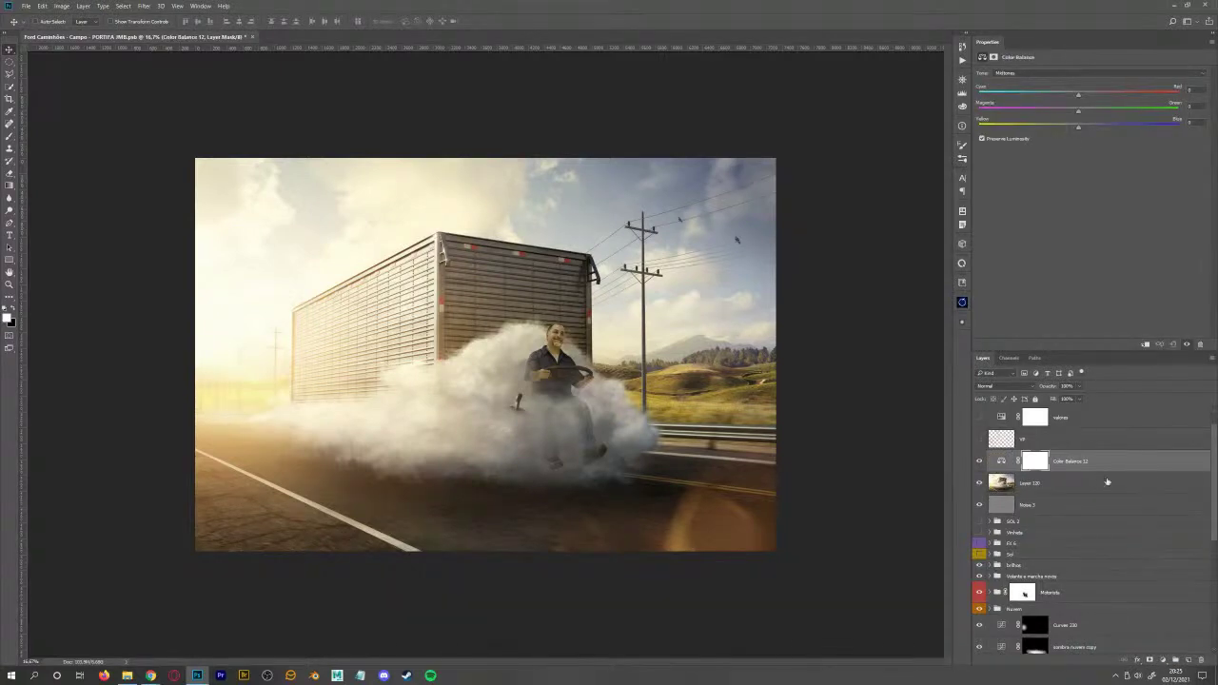
left_click_drag(1078, 94, 1008, 111)
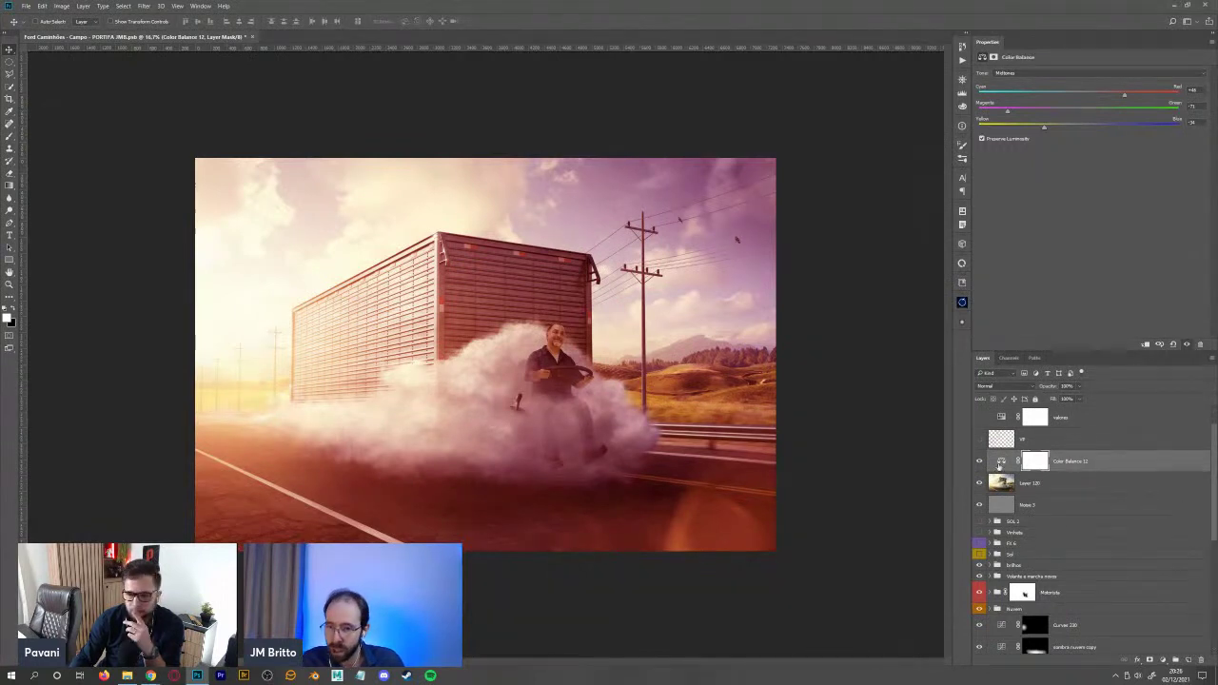
left_click(979, 460)
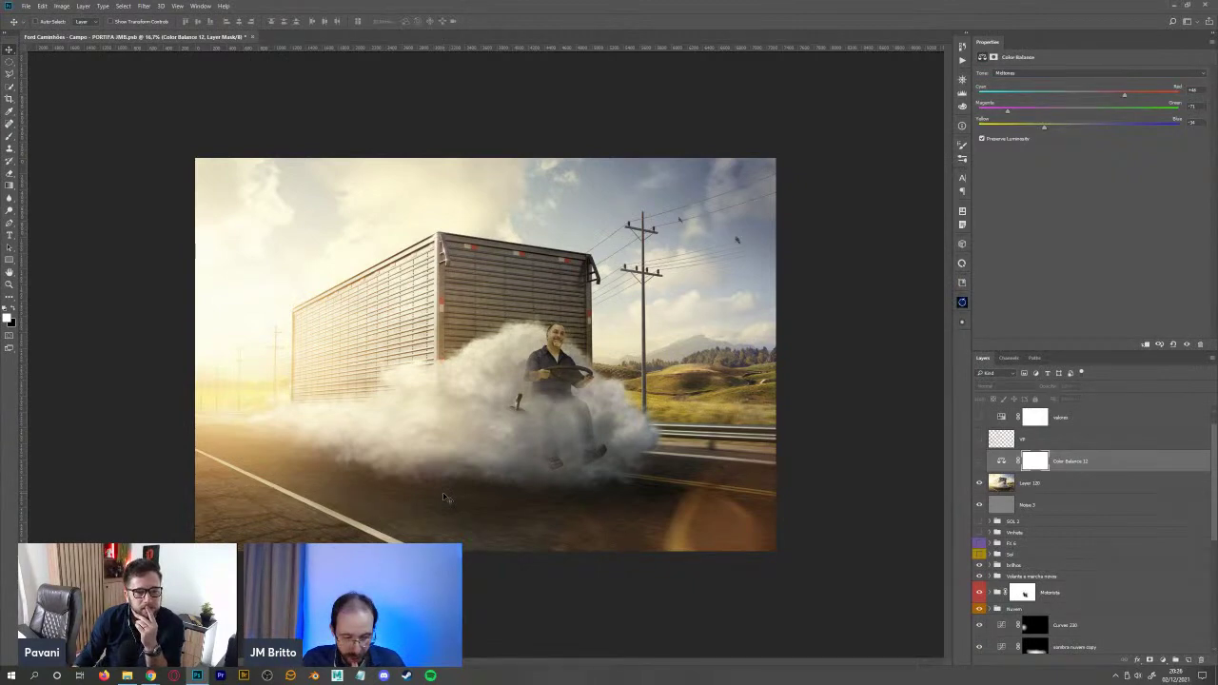
left_click(980, 461)
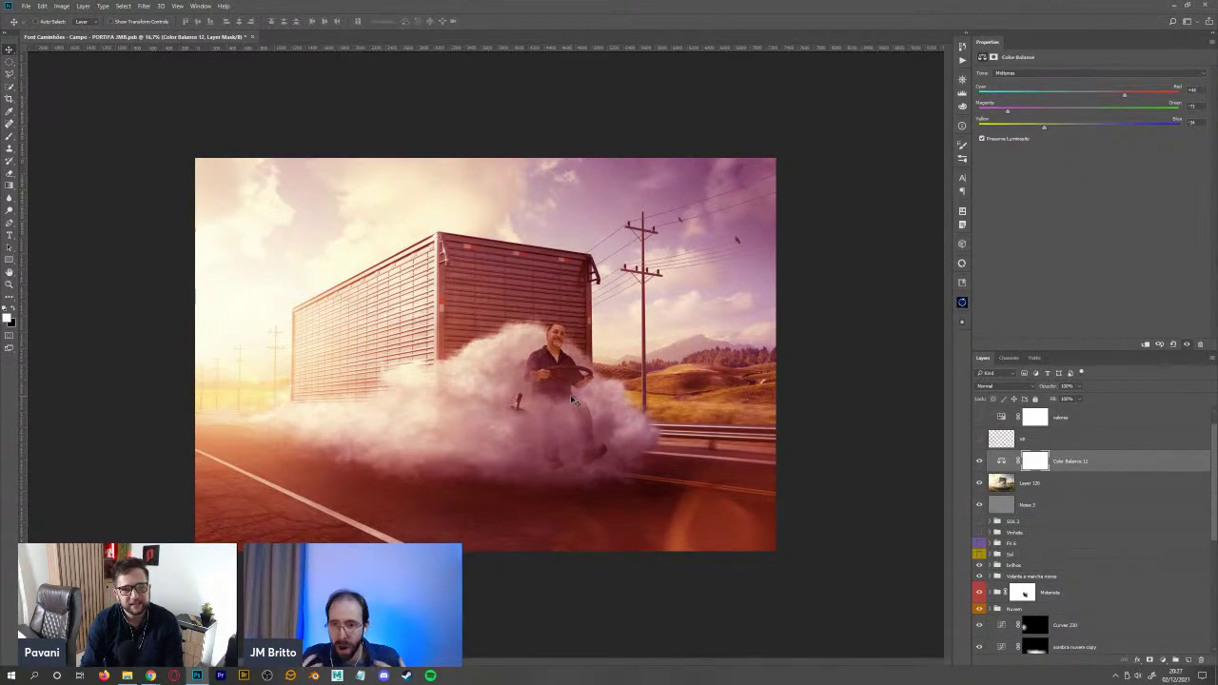
left_click(979, 461)
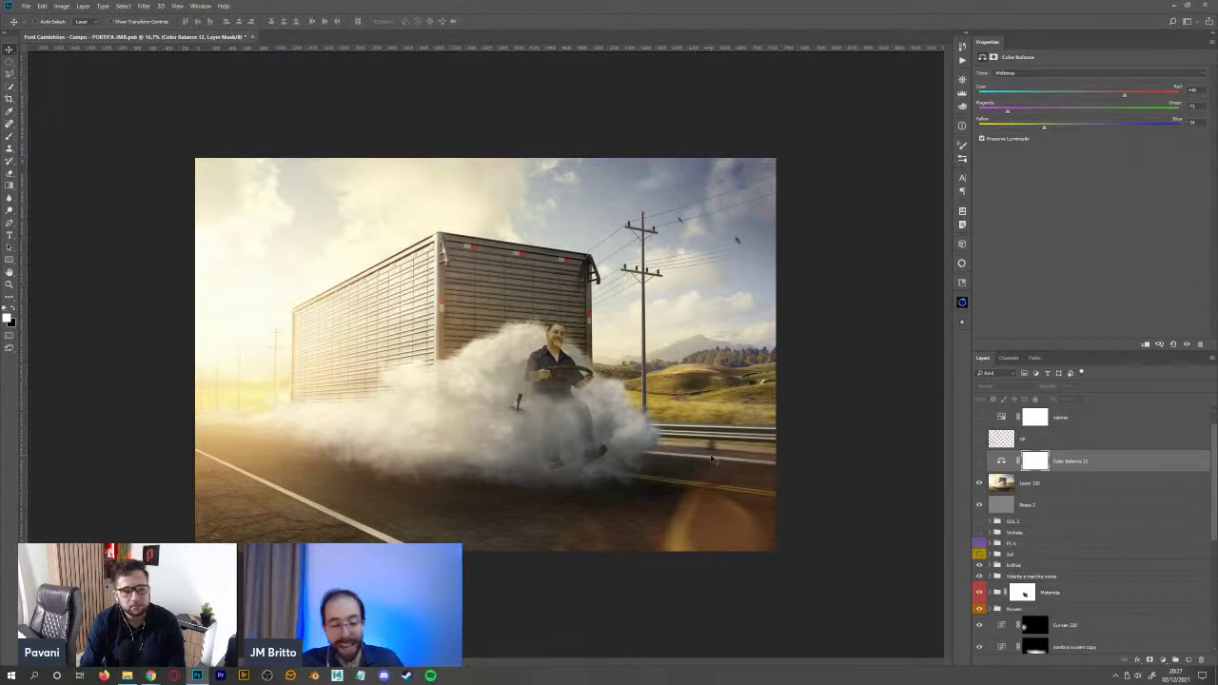
key("ctrl+plus")
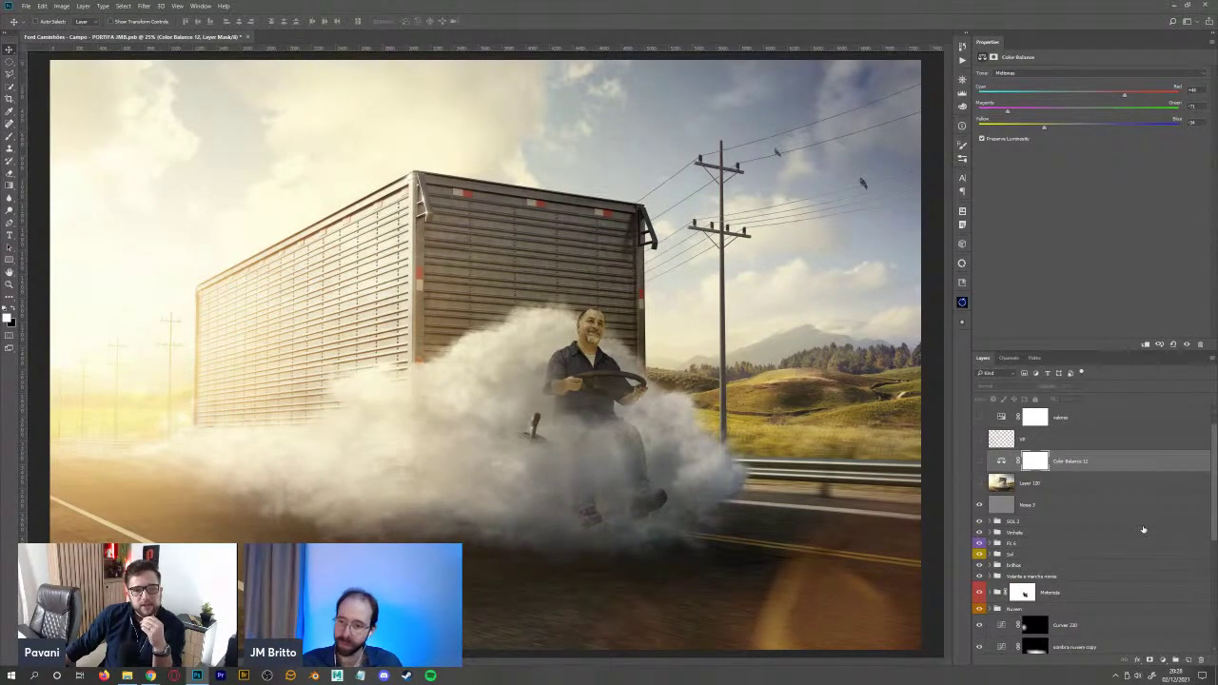
- Hide the layers from Base 3 down through the smoke, truck and road layers
scroll(1144, 530, "down", 5)
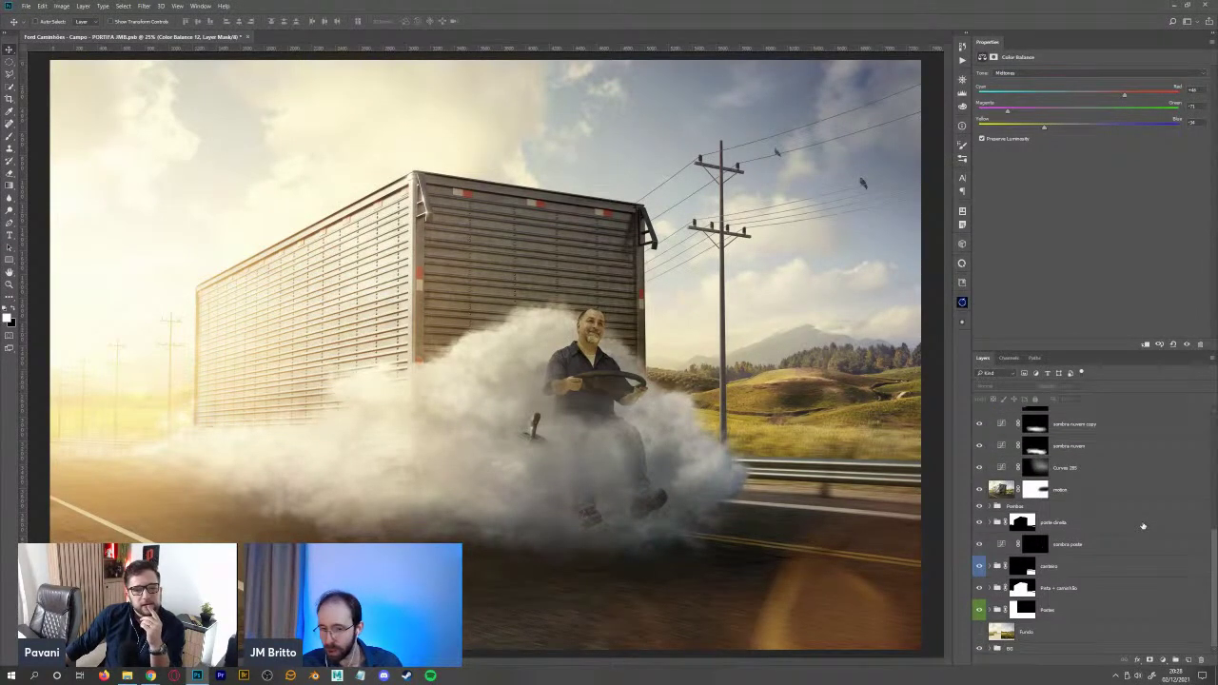
scroll(1138, 524, "up", 5)
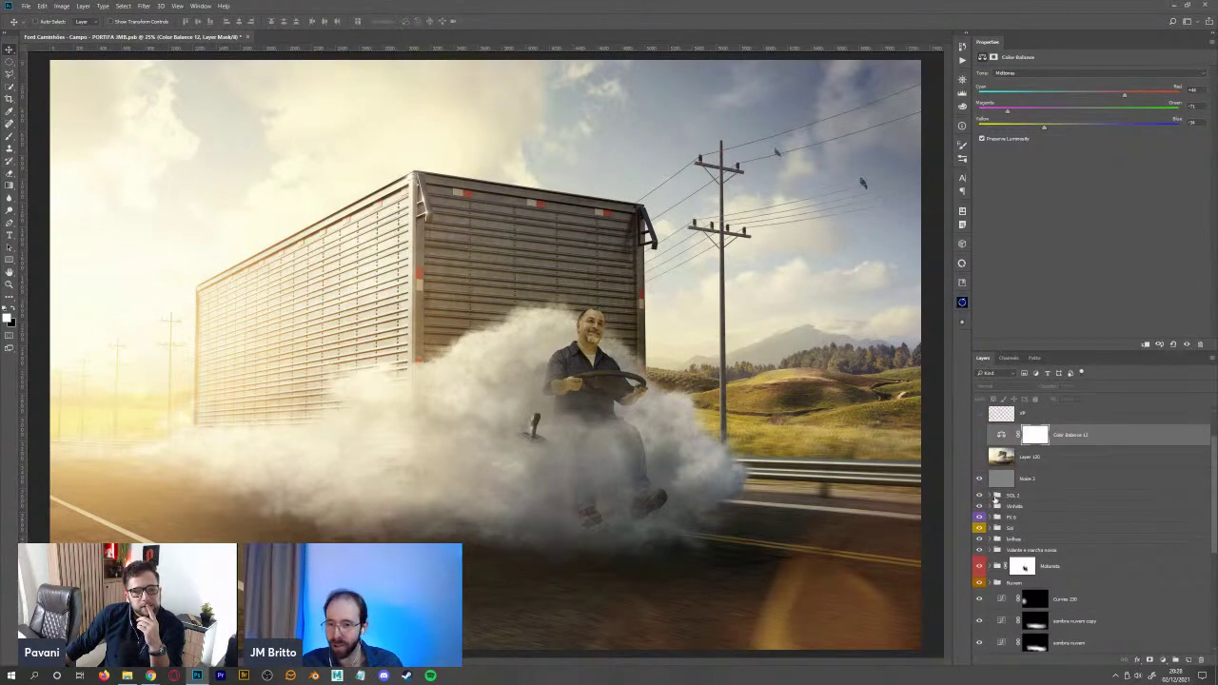
left_click(978, 479)
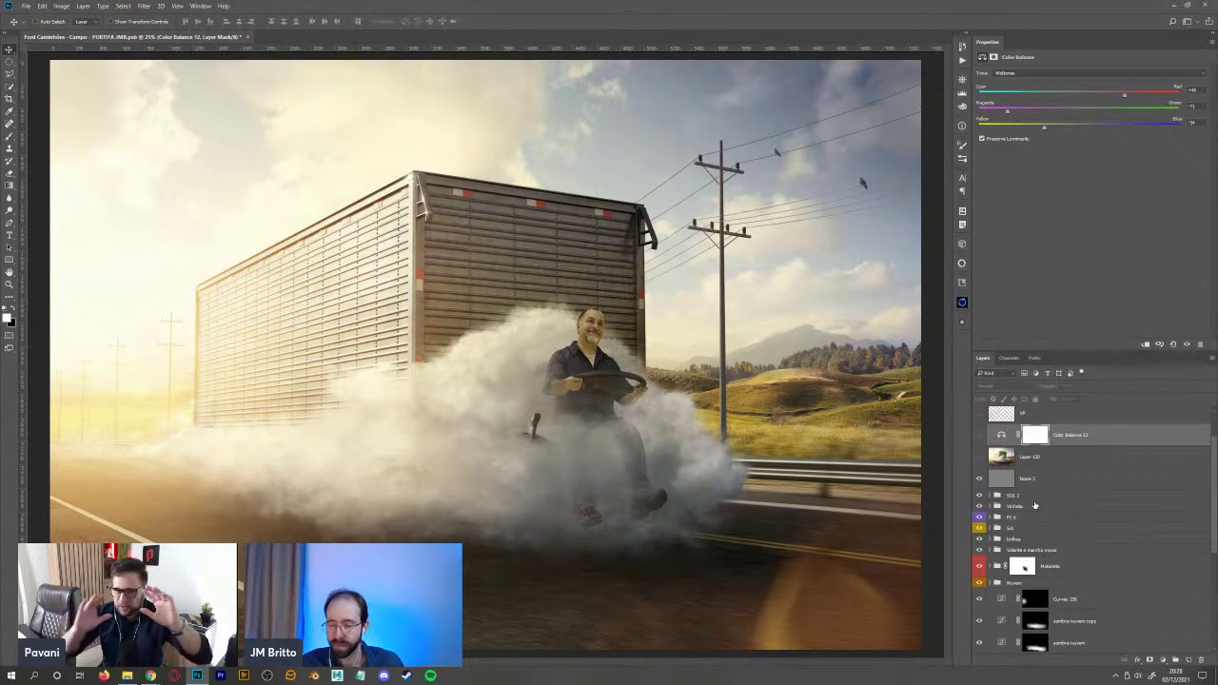
left_click_drag(979, 479, 980, 651)
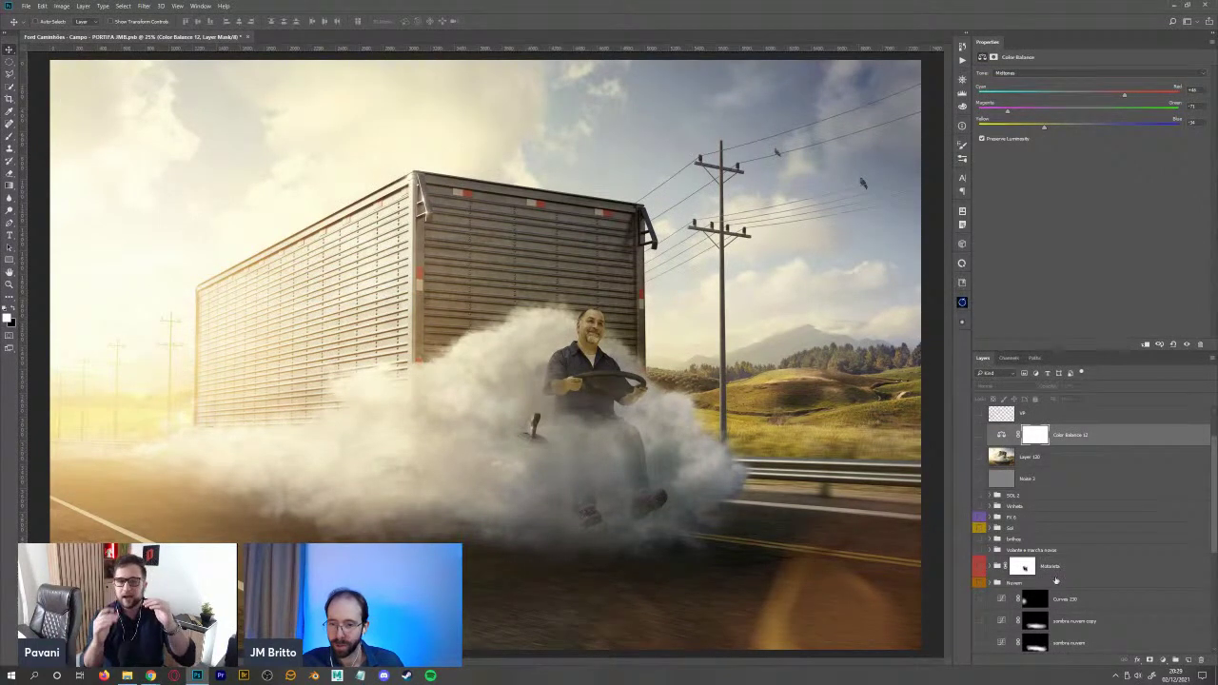
scroll(1047, 533, "down", 5)
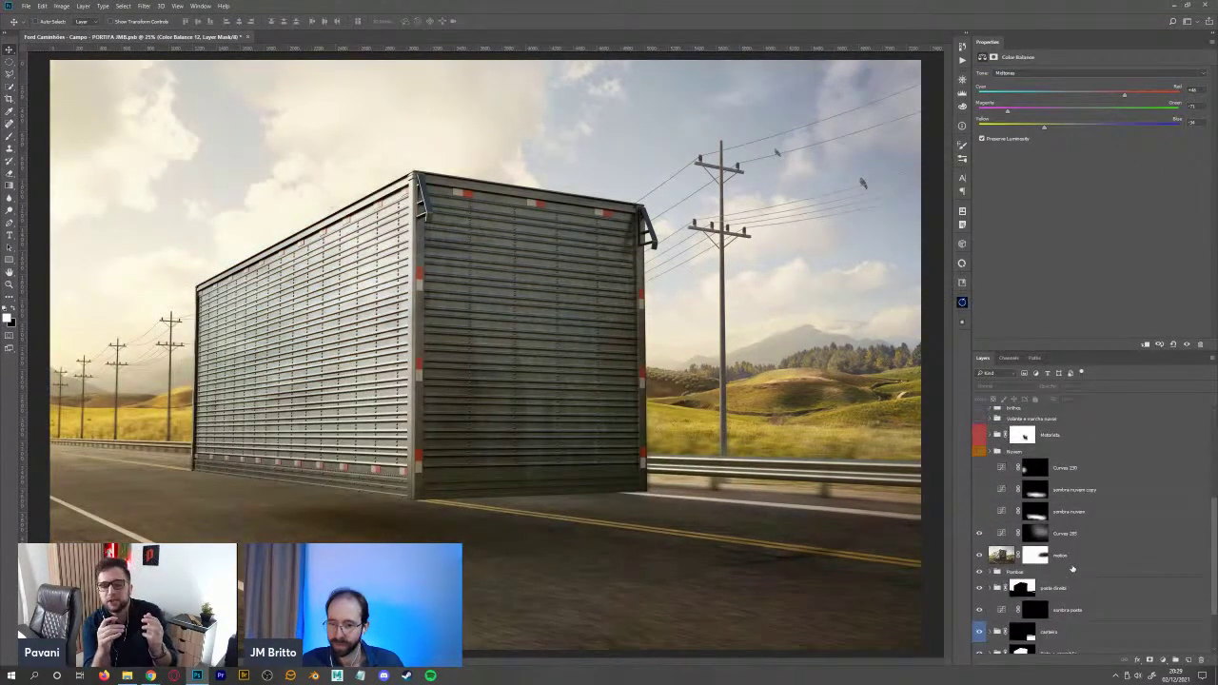
left_click_drag(979, 470, 980, 617)
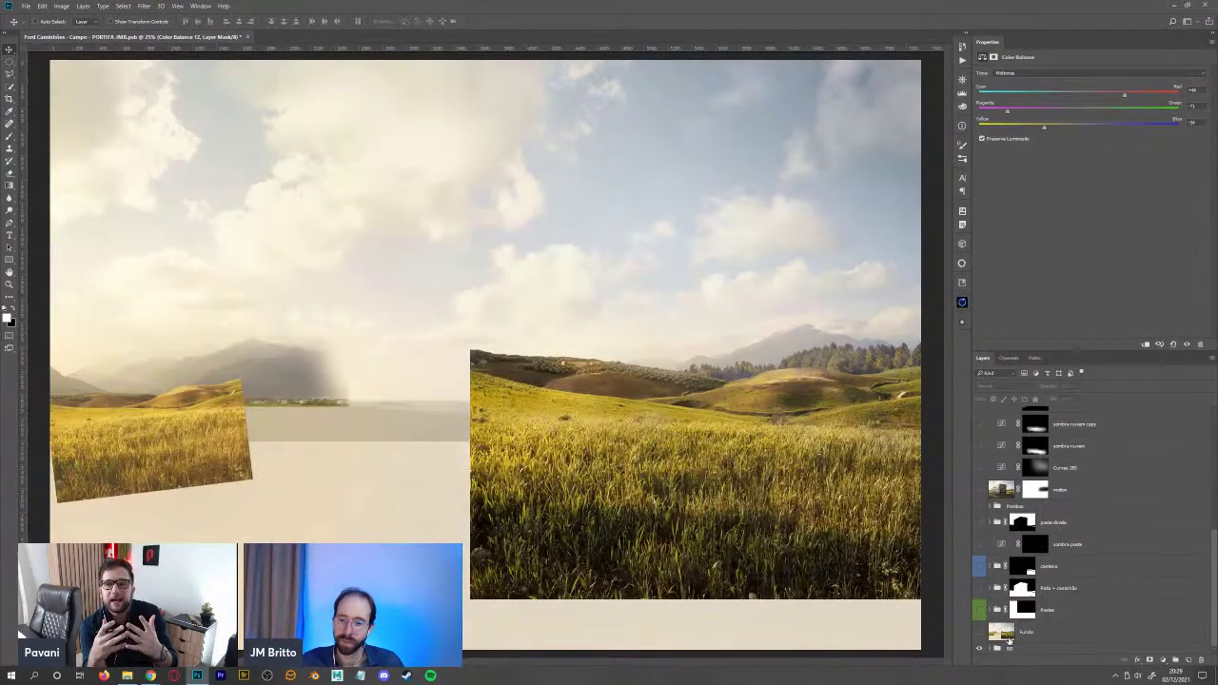
- Hide the landscape layers in the BG group and select the Background copy 5 sky layer
left_click(990, 648)
scroll(986, 590, "down", 3)
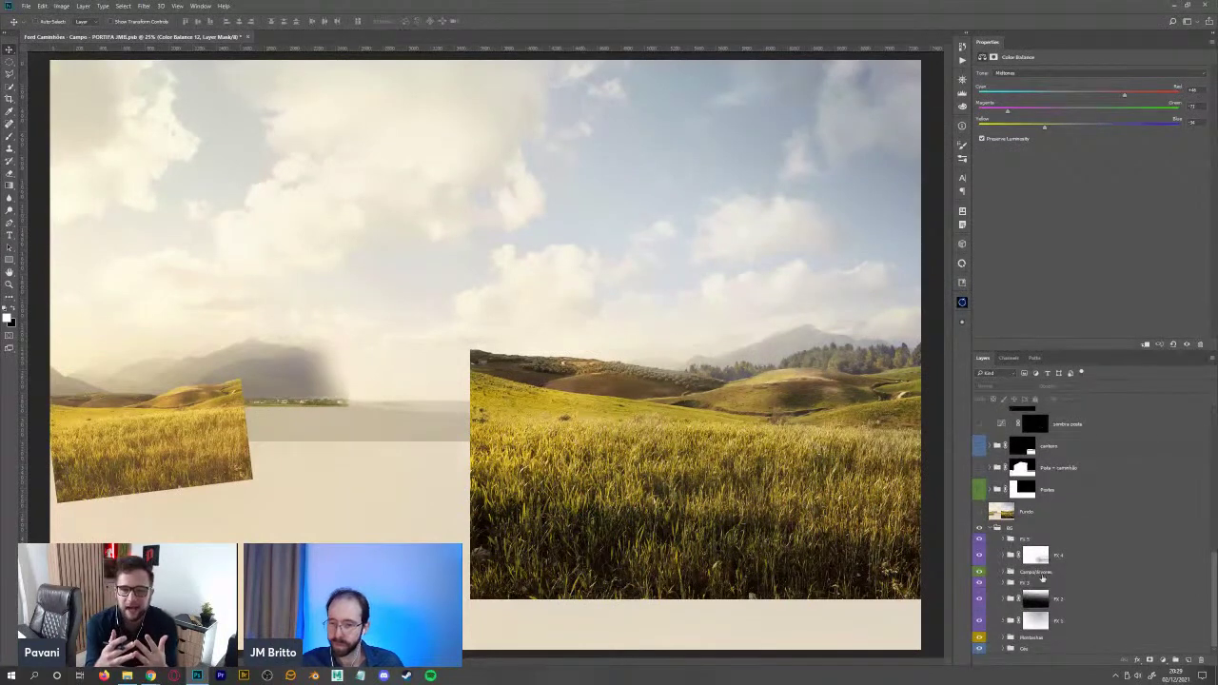
left_click_drag(980, 541, 979, 639)
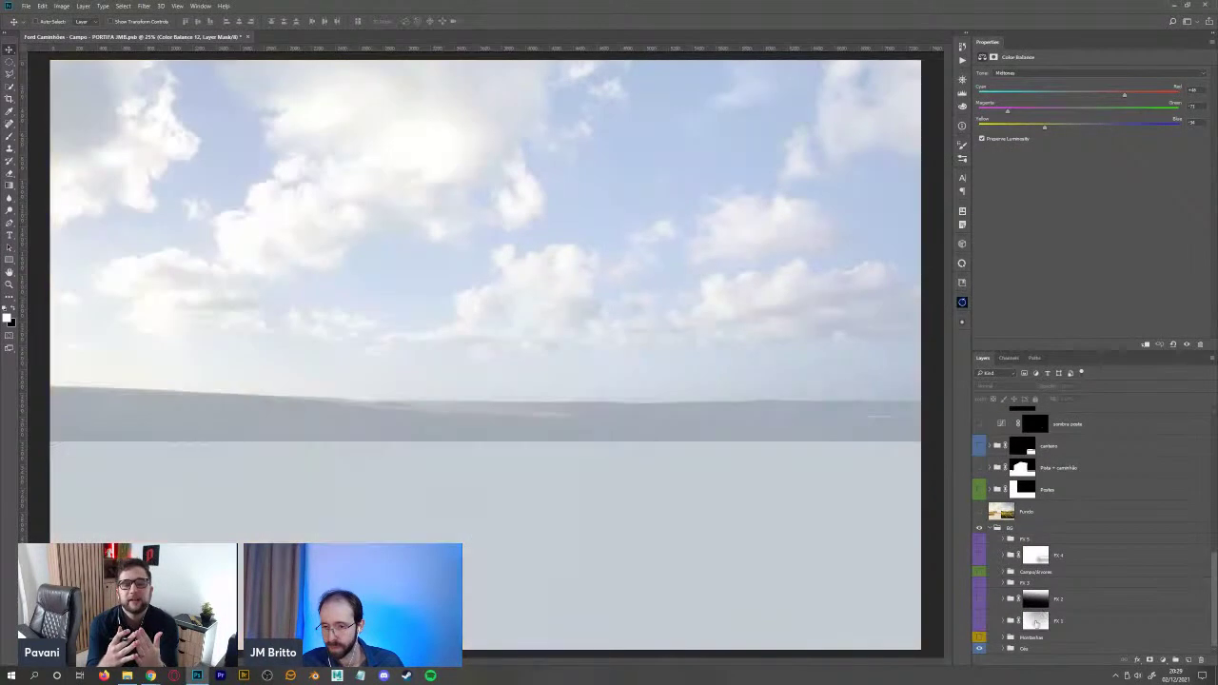
left_click(1004, 650)
scroll(1085, 609, "down", 3)
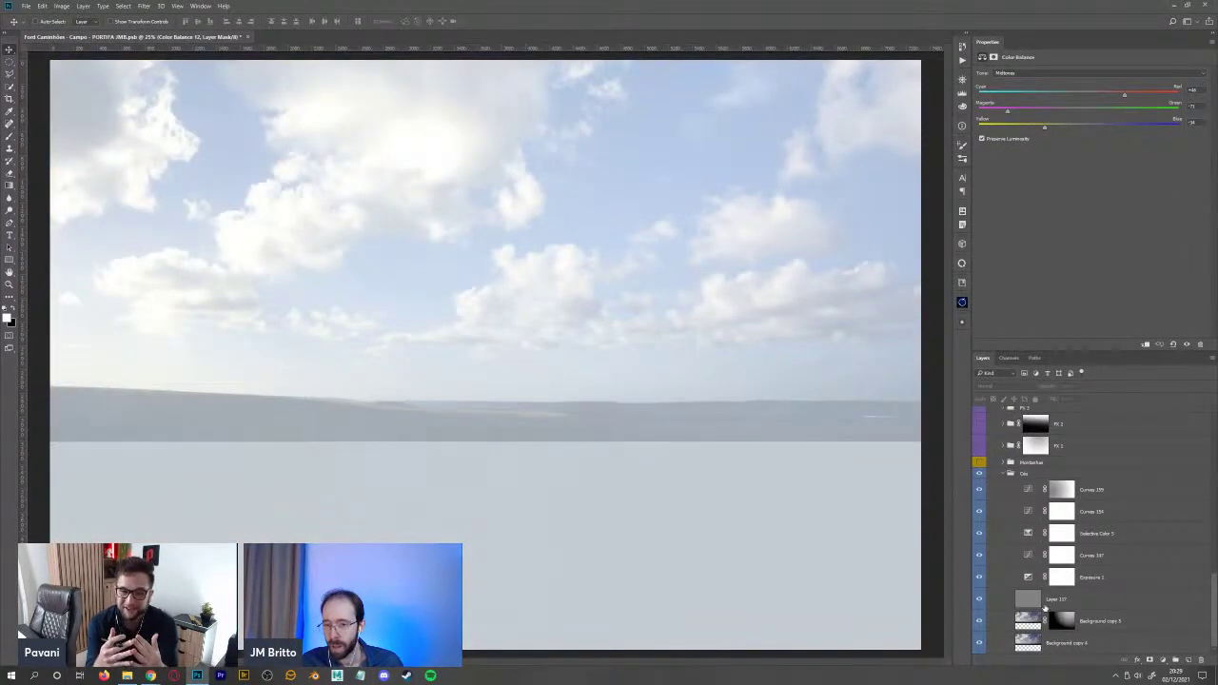
left_click(1093, 620)
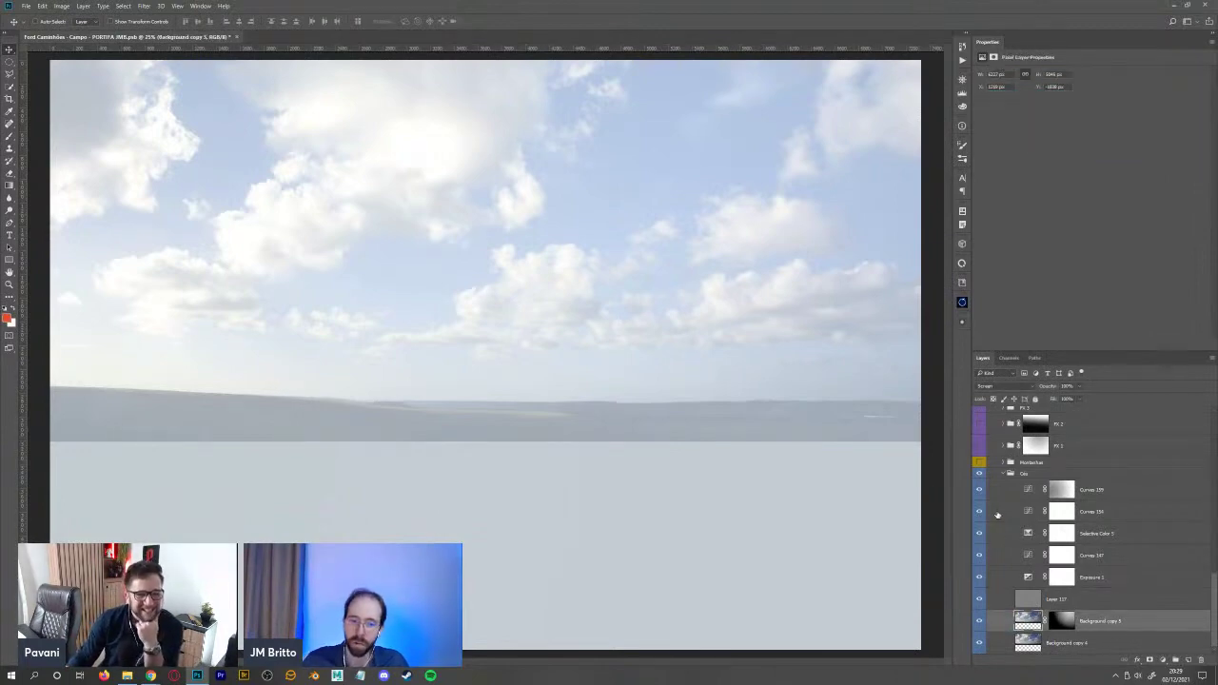
key("ctrl+minus")
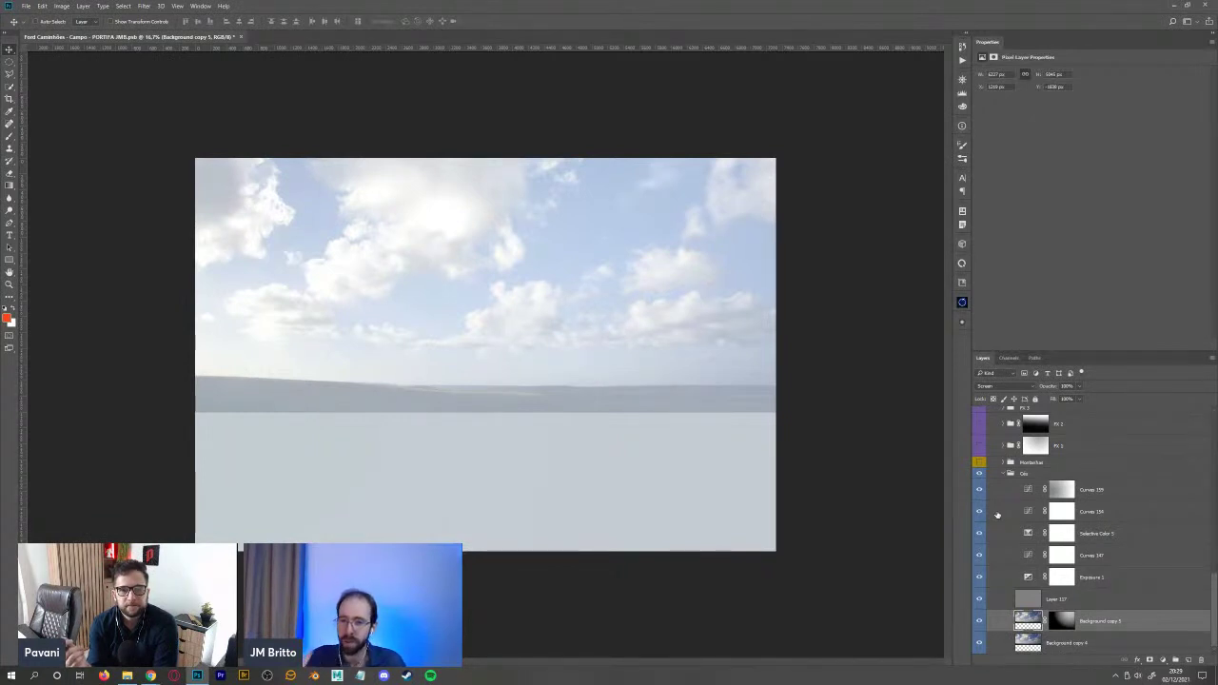
- Hide the sky's Curves, Selective Color, Exposure and Layer 117 overlay, plus Background copy 5
left_click_drag(980, 491, 982, 618)
left_click(981, 619)
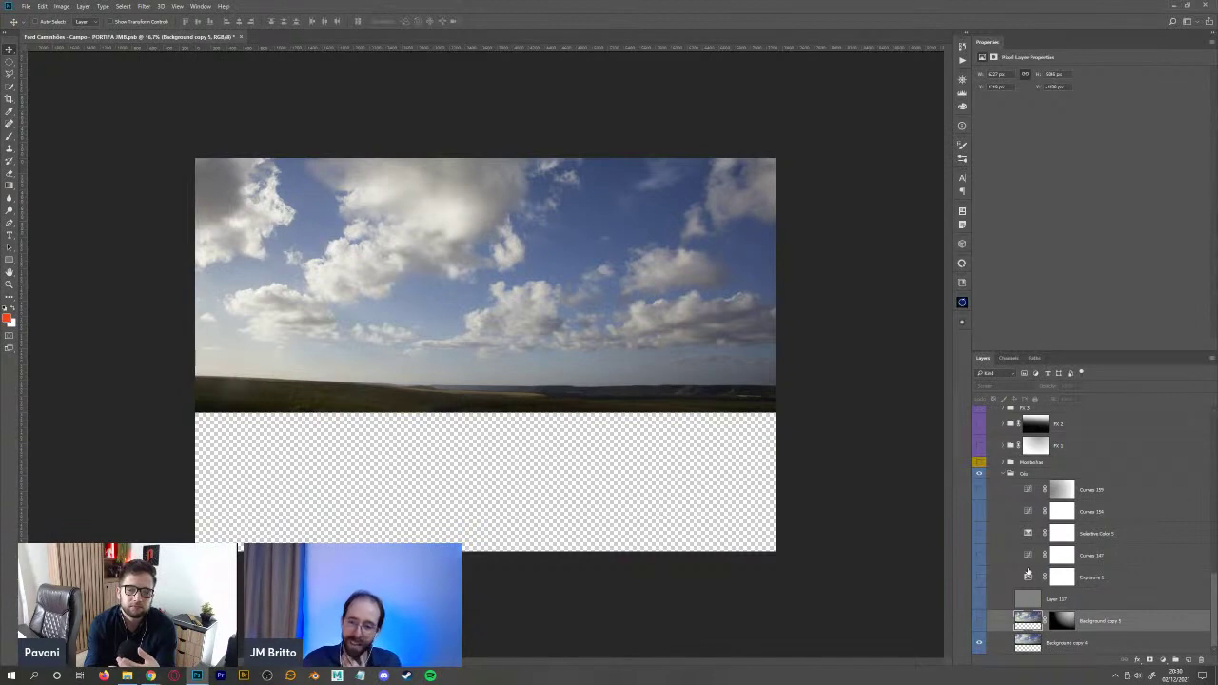
- Show the Pista + caminhão group again and expand it
scroll(1028, 571, "up", 10)
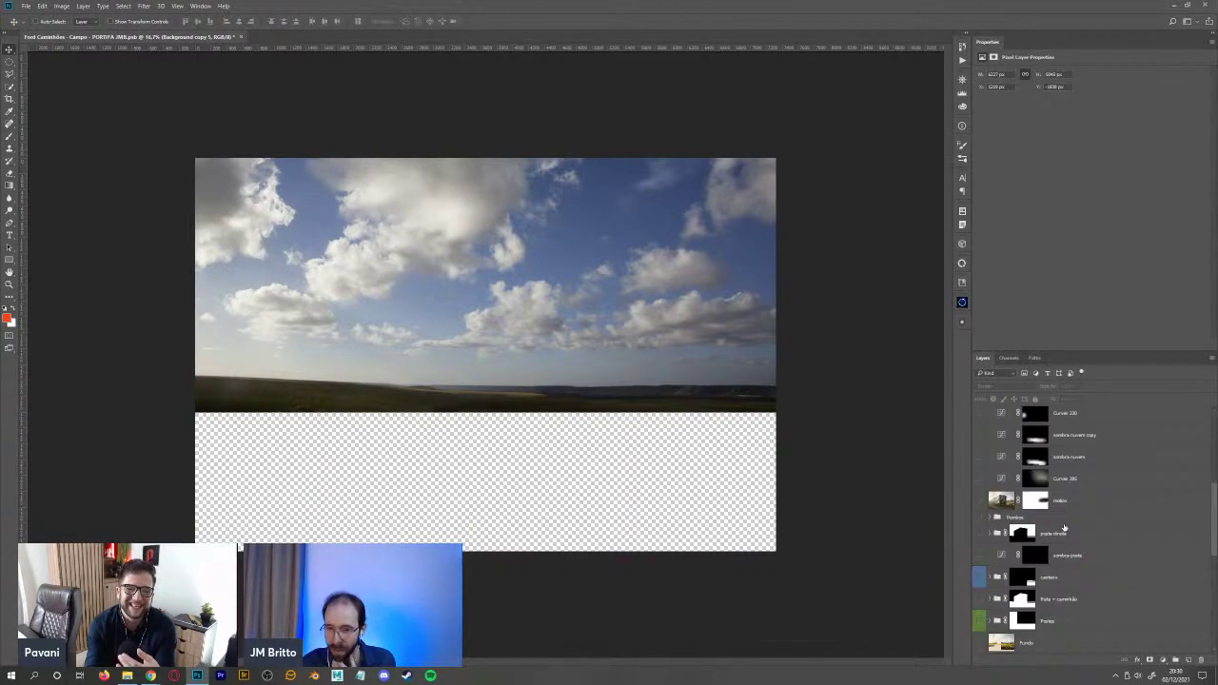
scroll(1061, 522, "up", 6)
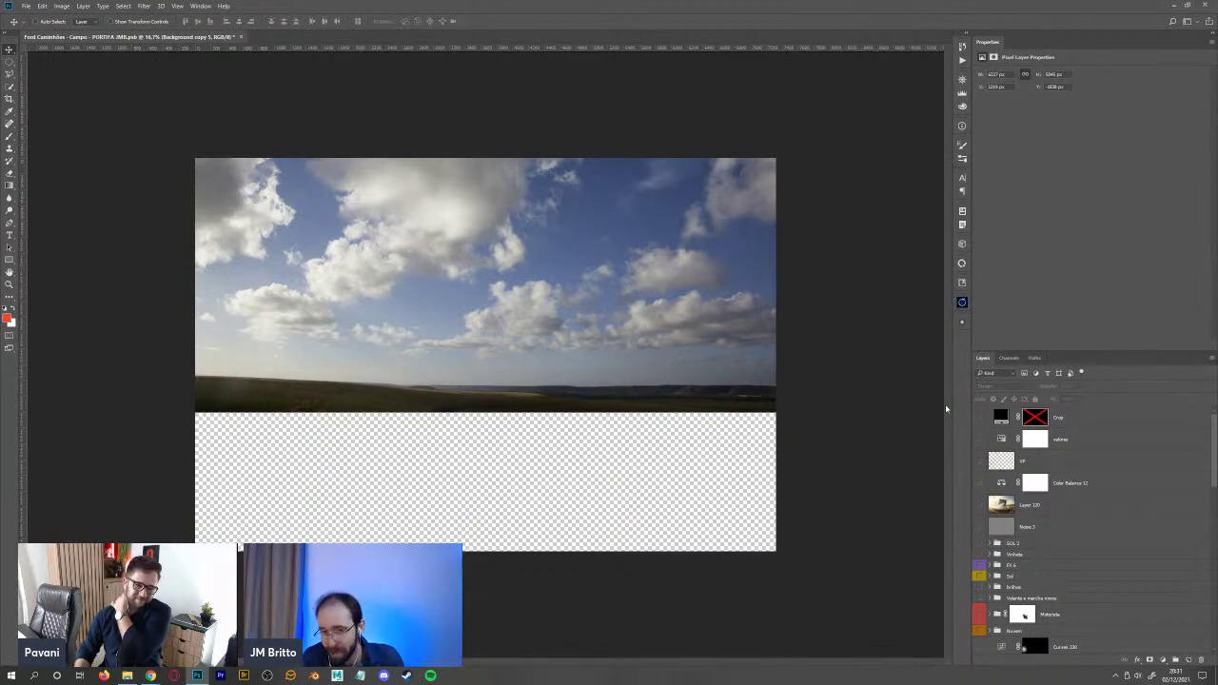
scroll(1099, 432, "down", 15)
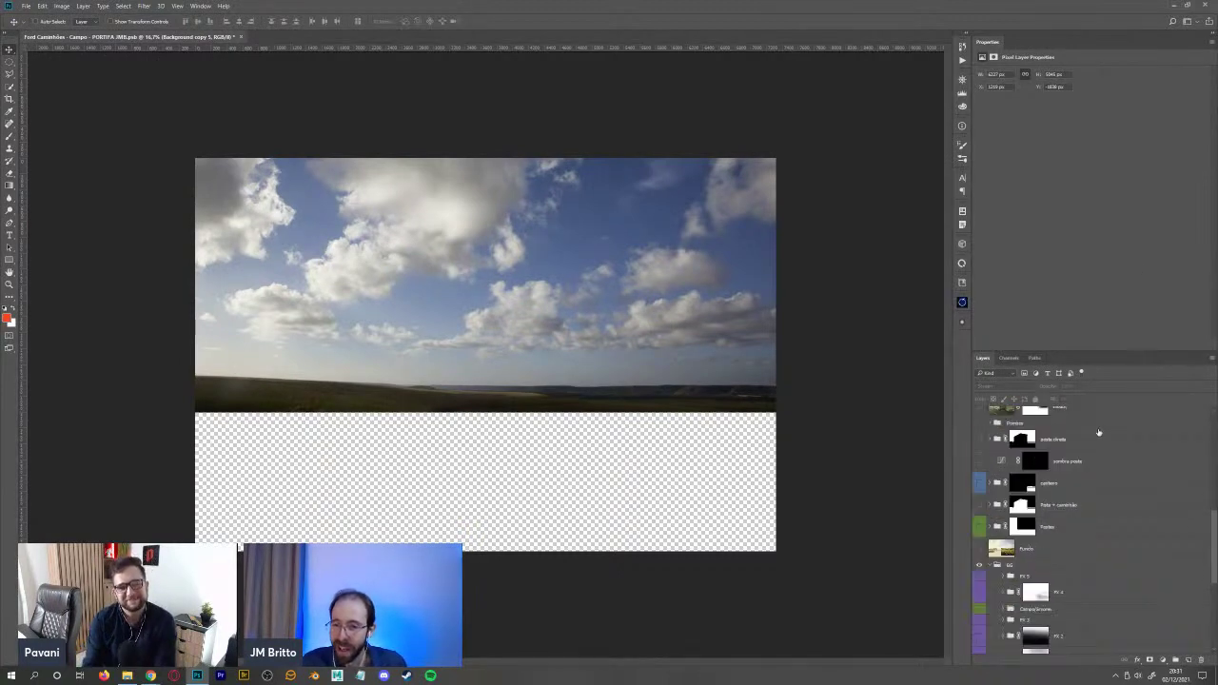
scroll(1098, 432, "up", 5)
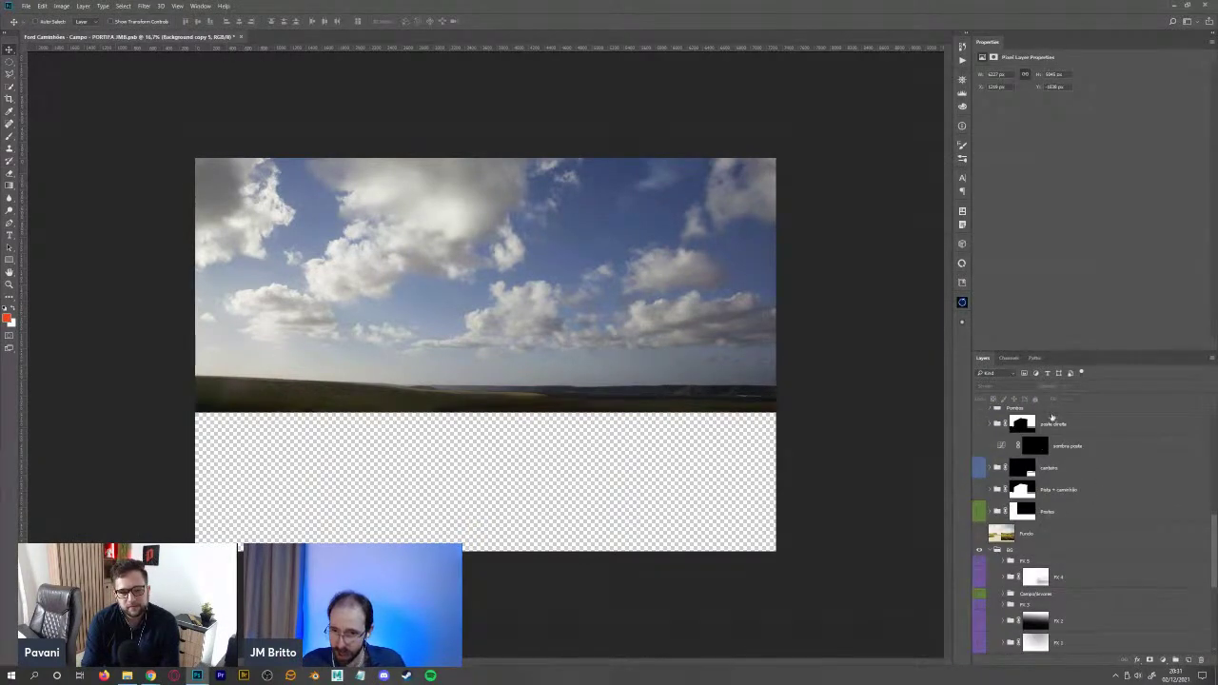
left_click(980, 489)
left_click(986, 489)
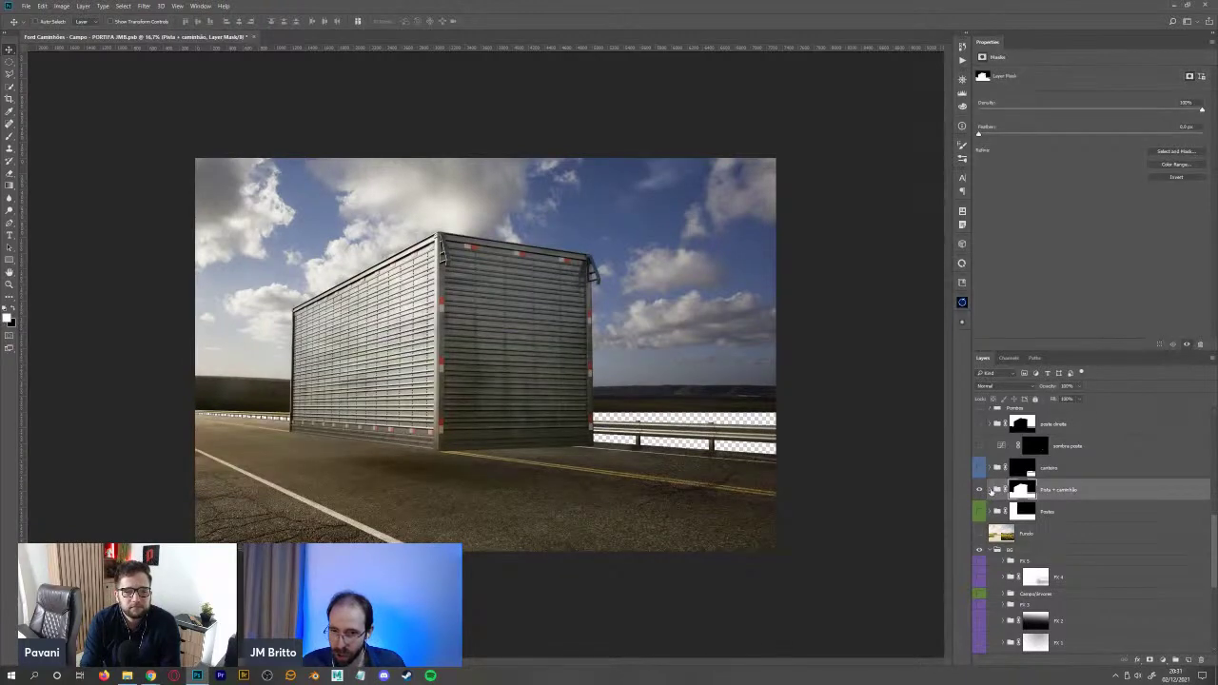
left_click(990, 489)
- Browse through asfalto foto and Group 3 to target the Postes layer mask
scroll(1086, 493, "down", 1)
left_click(1086, 493)
scroll(1104, 514, "down", 6)
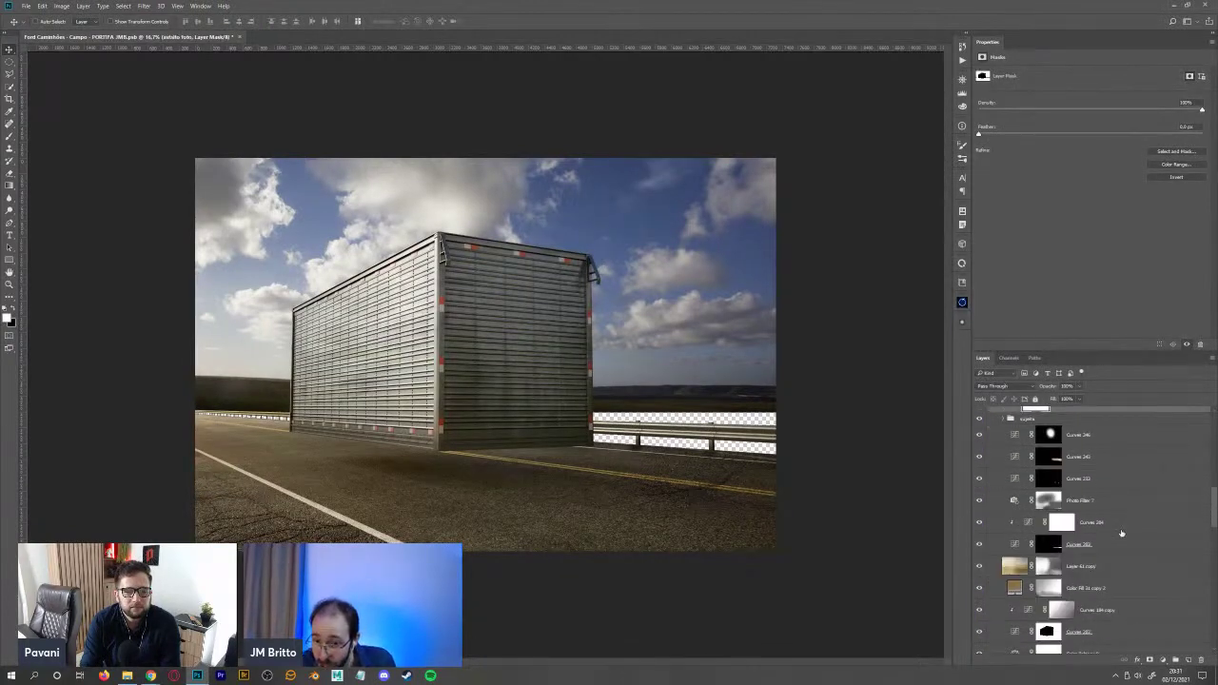
scroll(1113, 538, "down", 3)
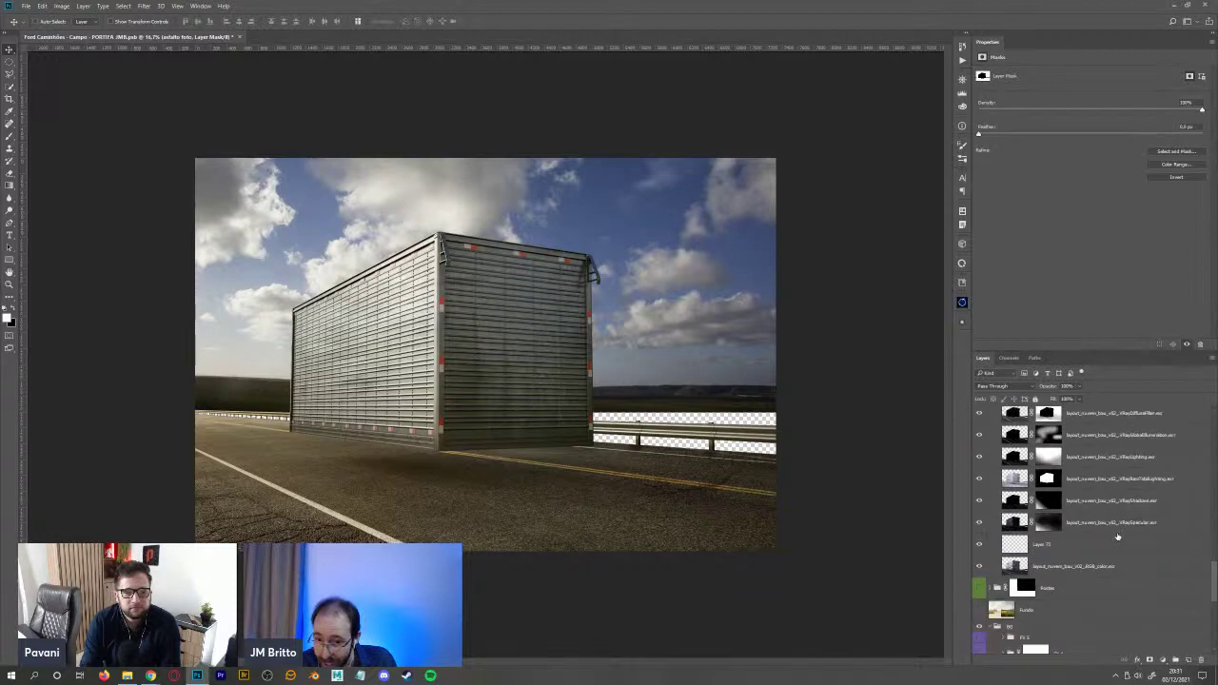
left_click(1104, 550)
scroll(1084, 528, "down", 3)
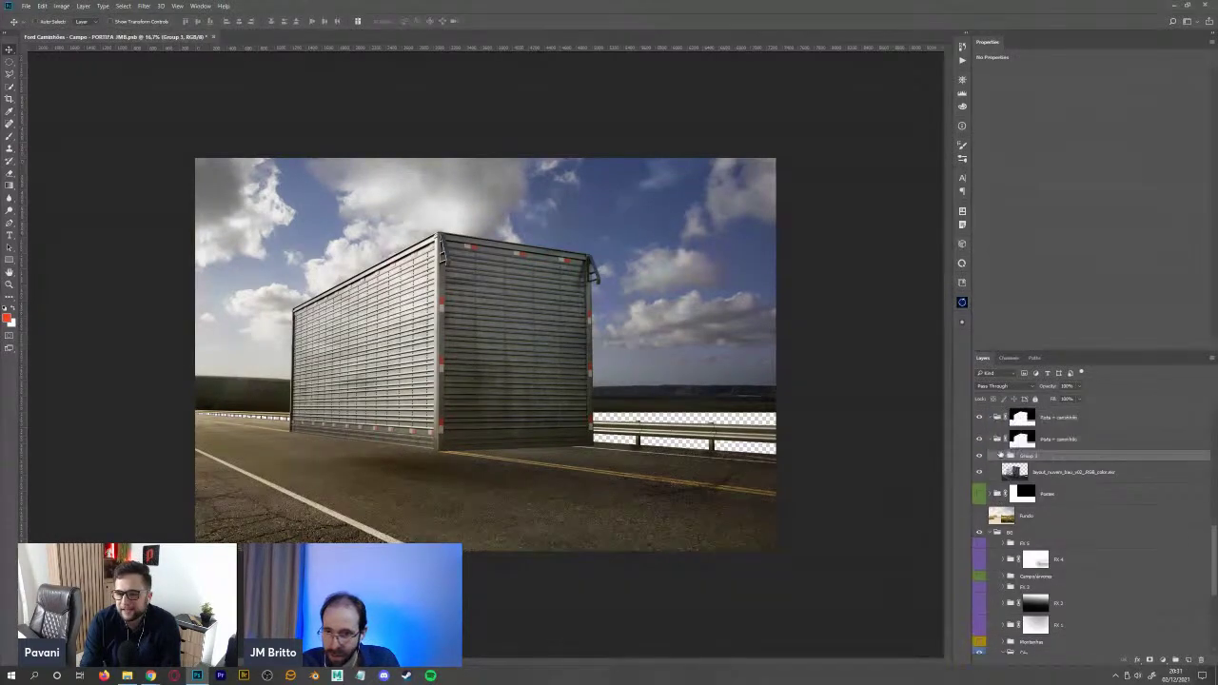
scroll(1066, 517, "up", 2)
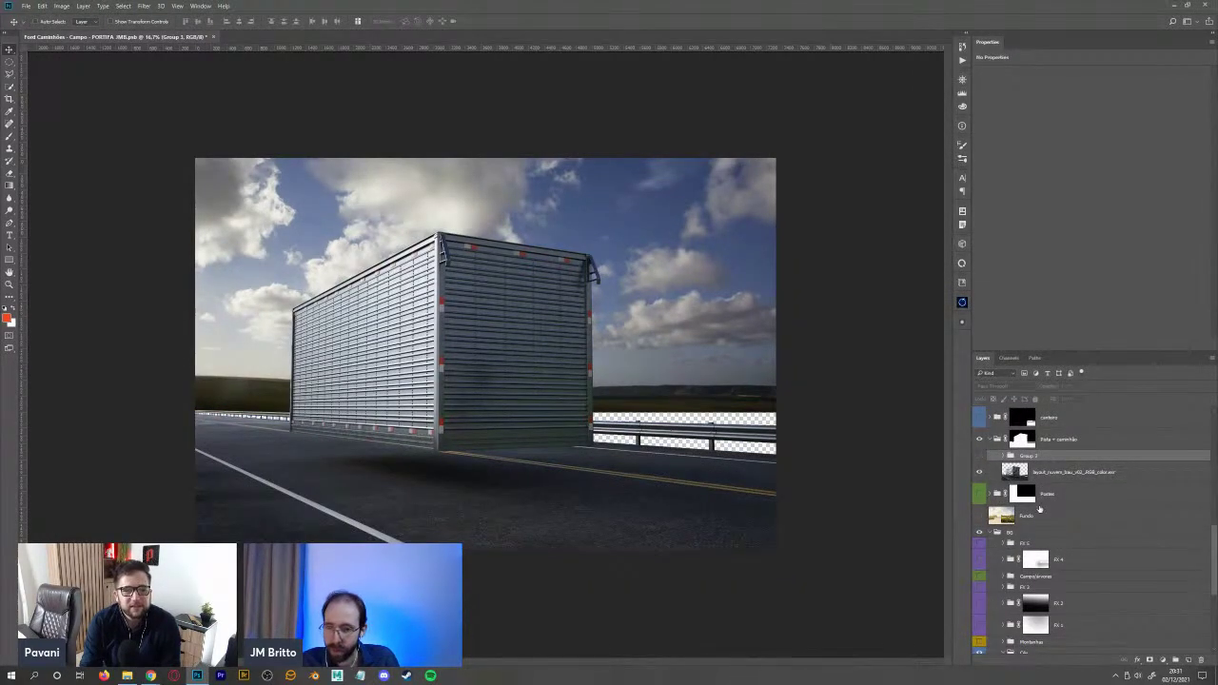
left_click(1073, 497)
left_click(1161, 661)
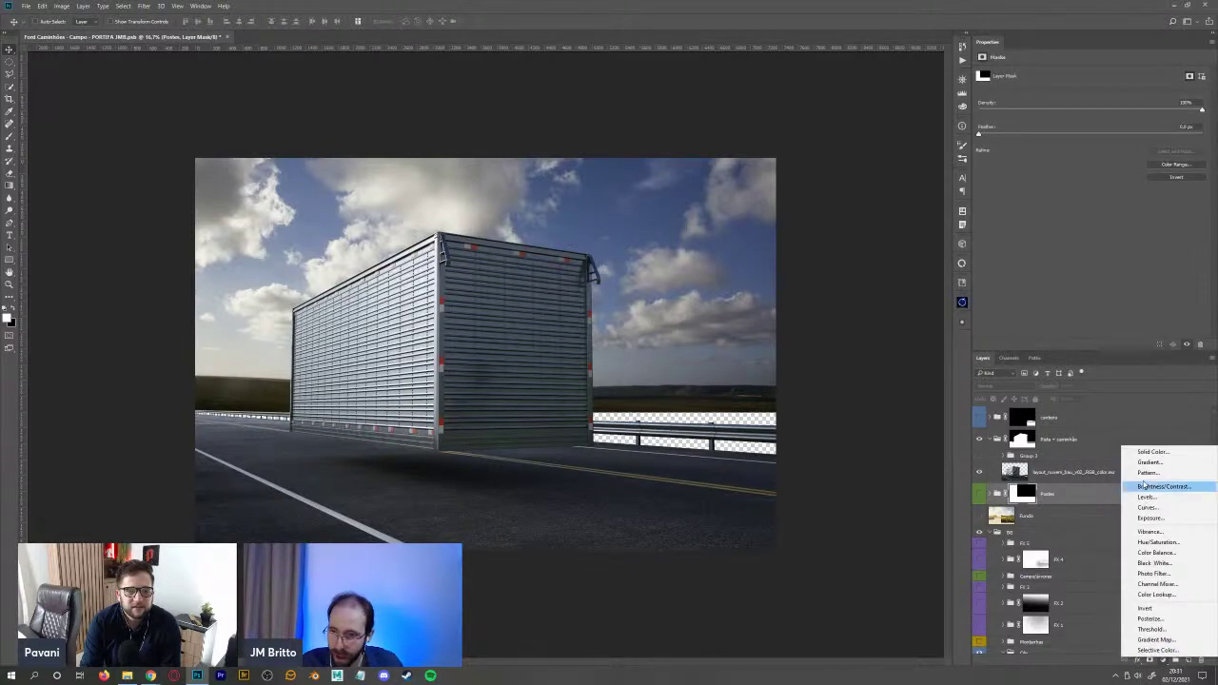
- Add a white Solid Color fill layer
left_click(1156, 455)
left_click(685, 502)
left_click(641, 273)
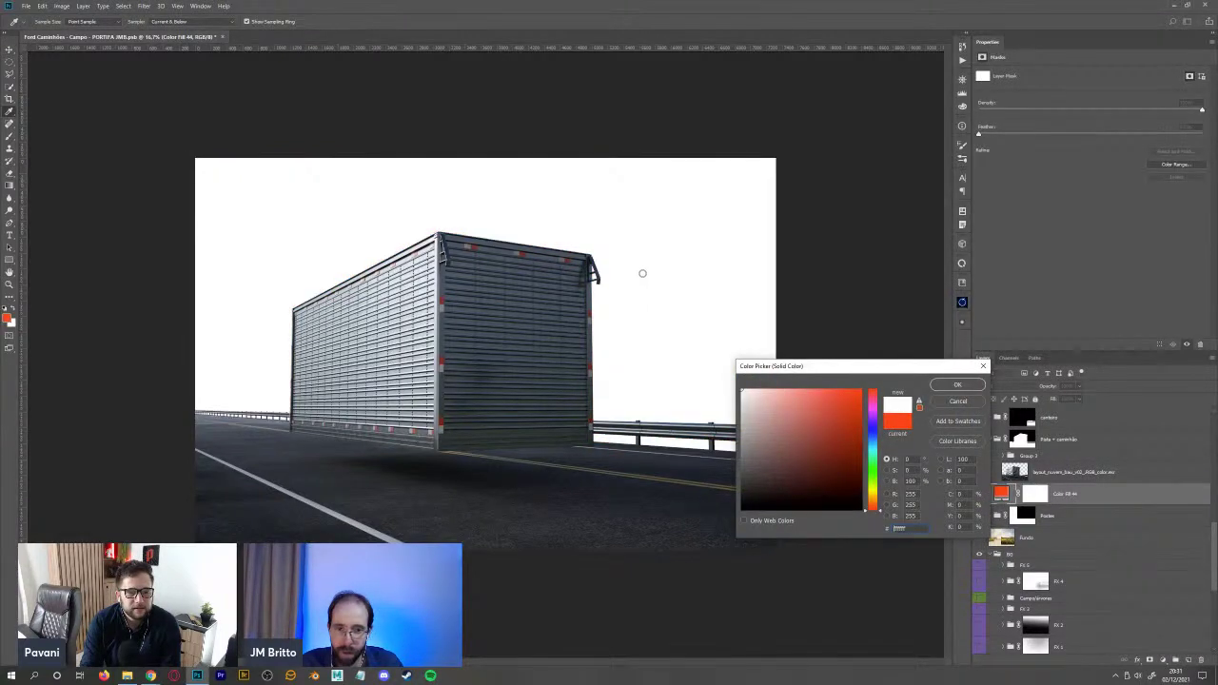
left_click(957, 384)
- Create an empty Layer 121 above the valores layer and undo the accidental grouping
scroll(1108, 481, "up", 10)
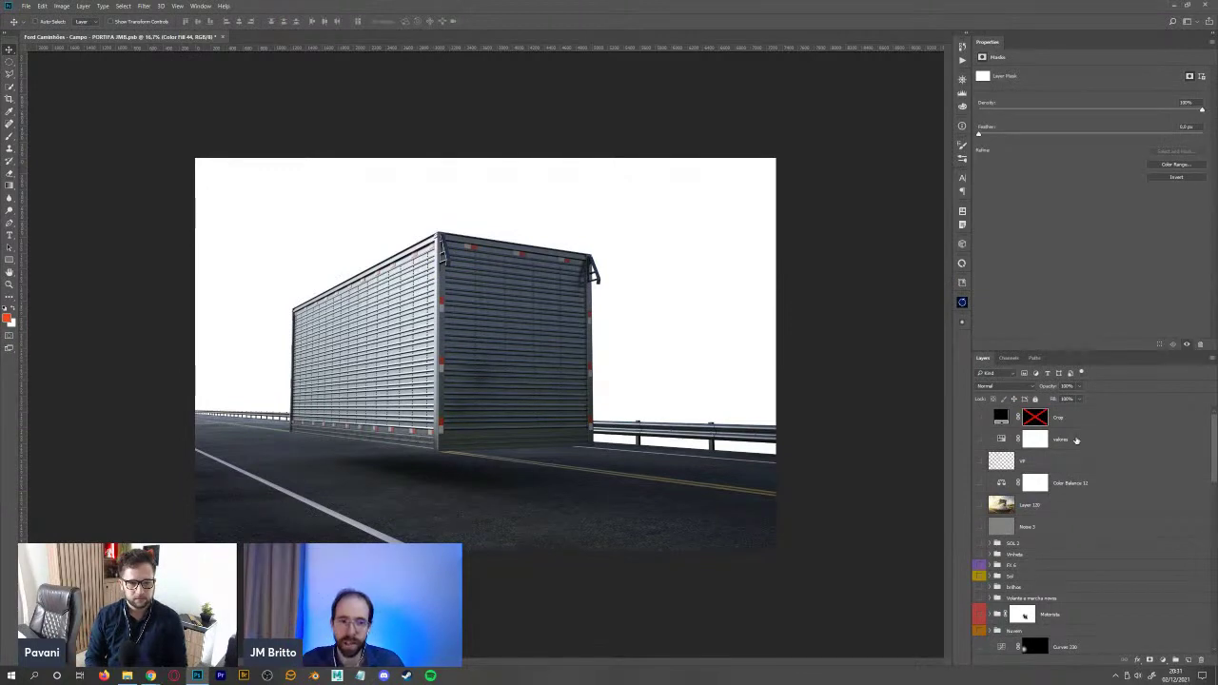
left_click(1071, 440)
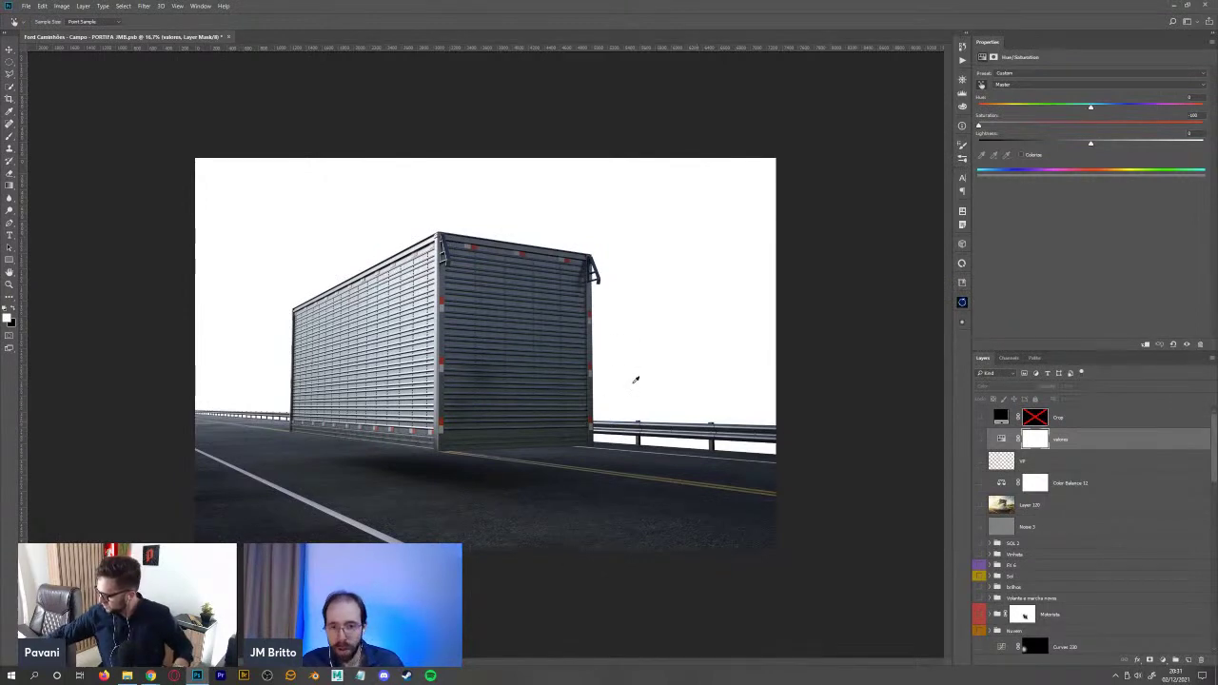
left_click(1187, 660)
key("v")
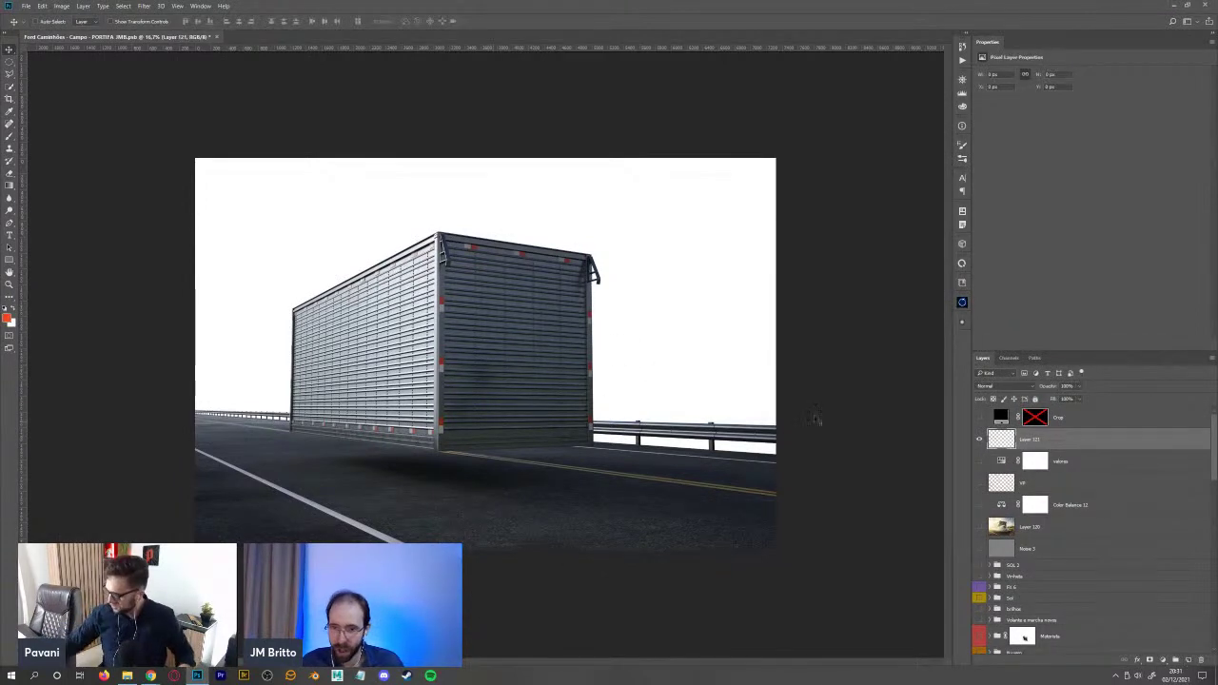
left_click(1175, 659)
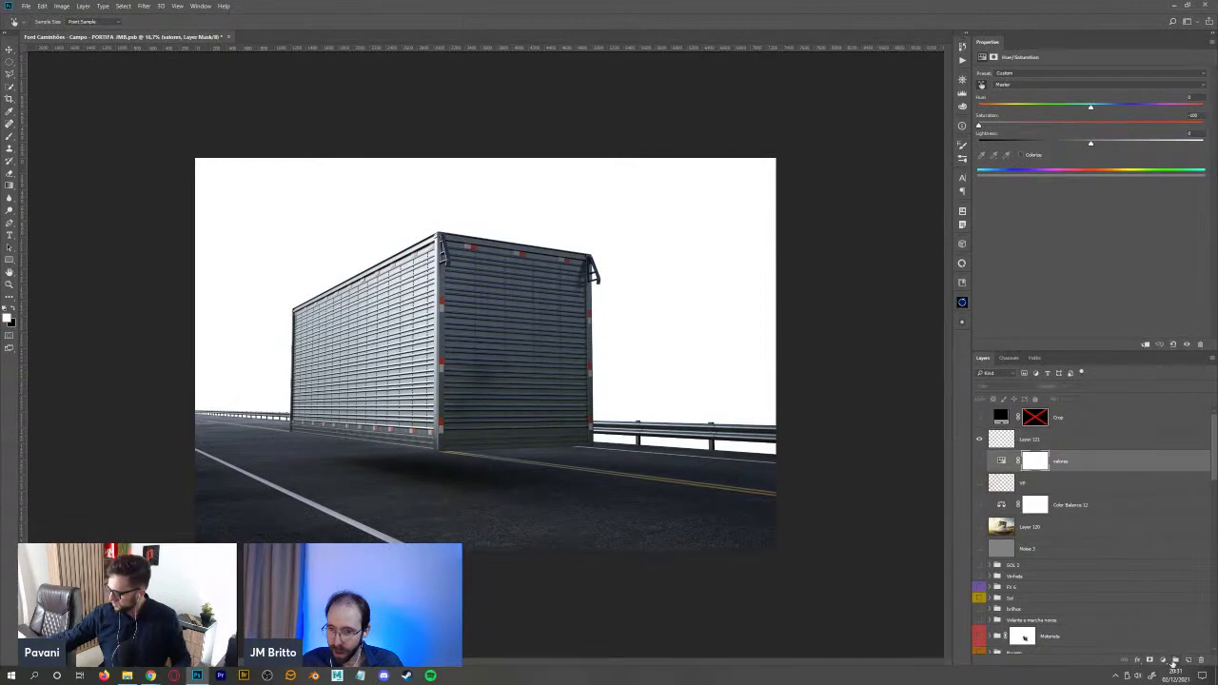
key("ctrl+shift+g")
- On Layer 121, sketch the truck box's corner and bottom edges with a dark brush
key("i")
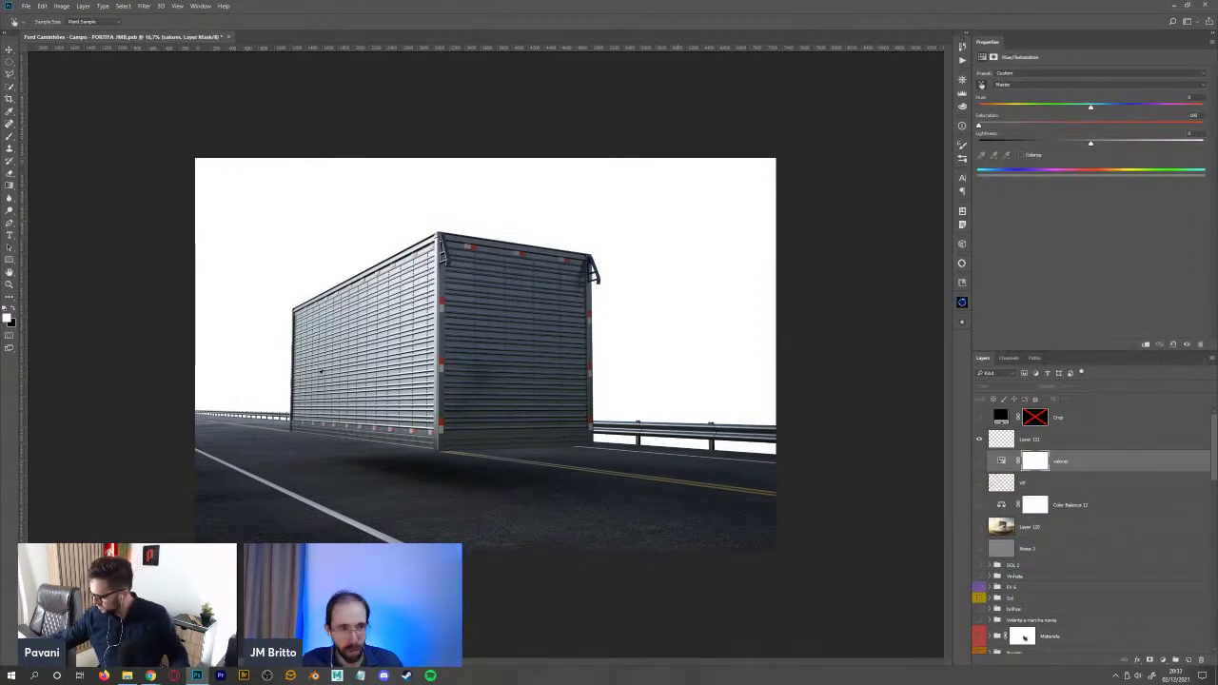
key("b")
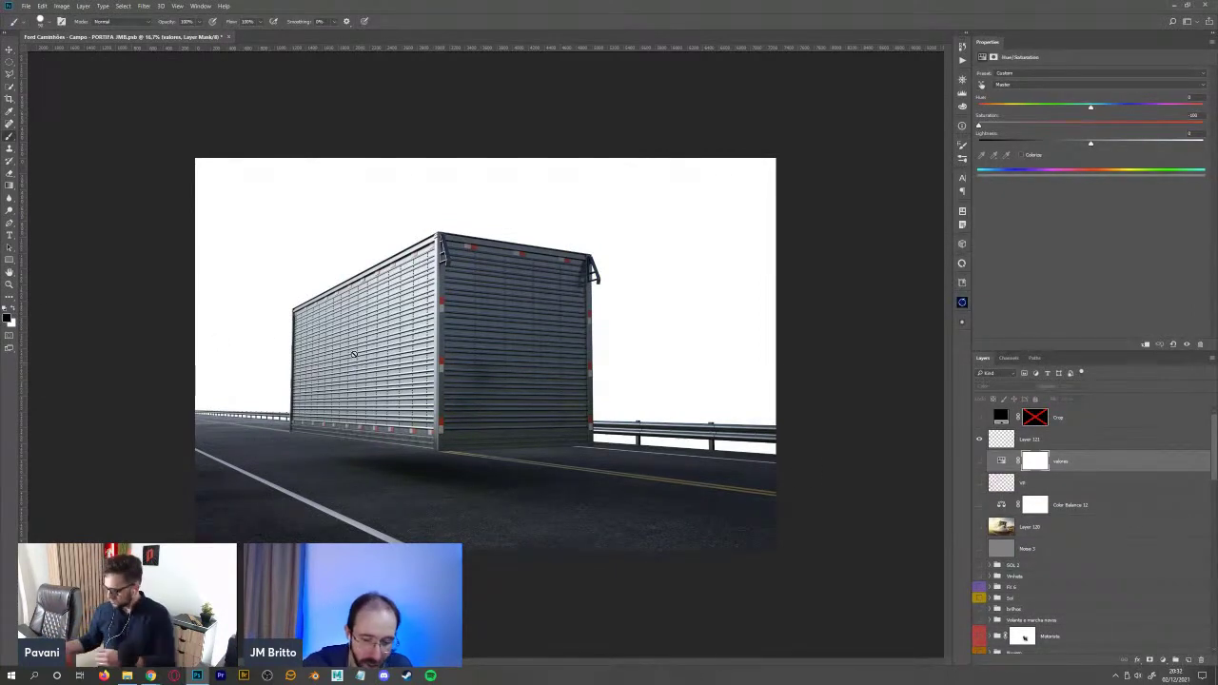
left_click(1073, 440)
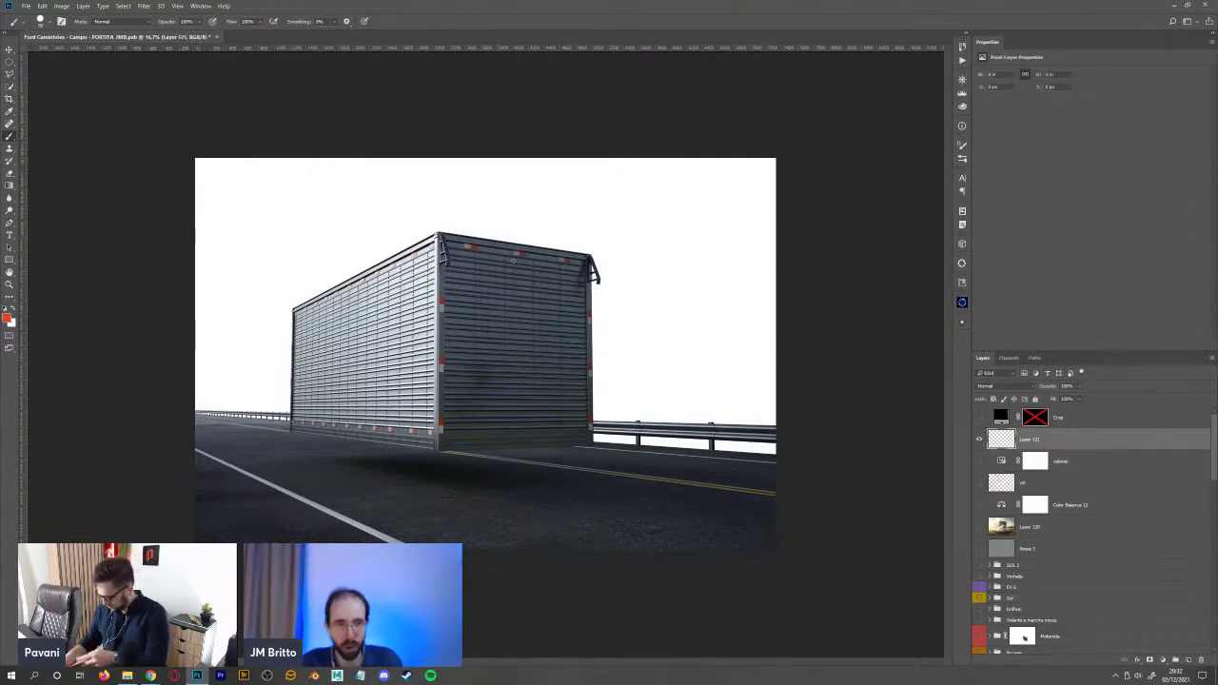
key("x")
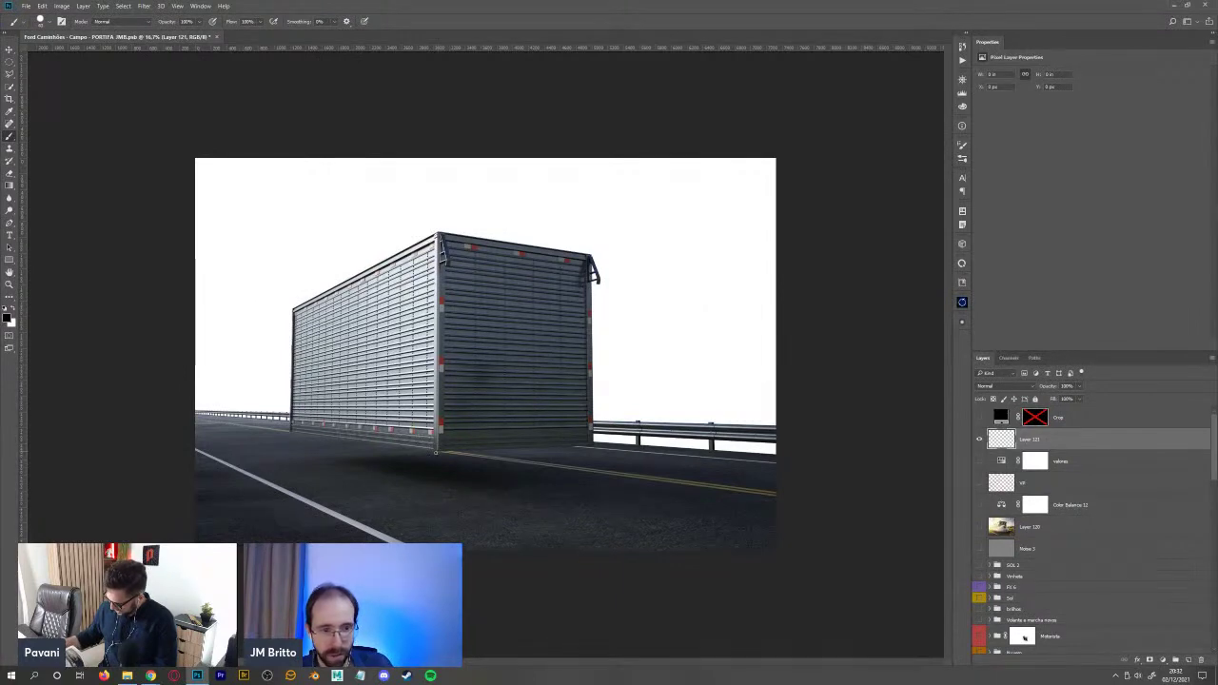
left_click(437, 473, "shift")
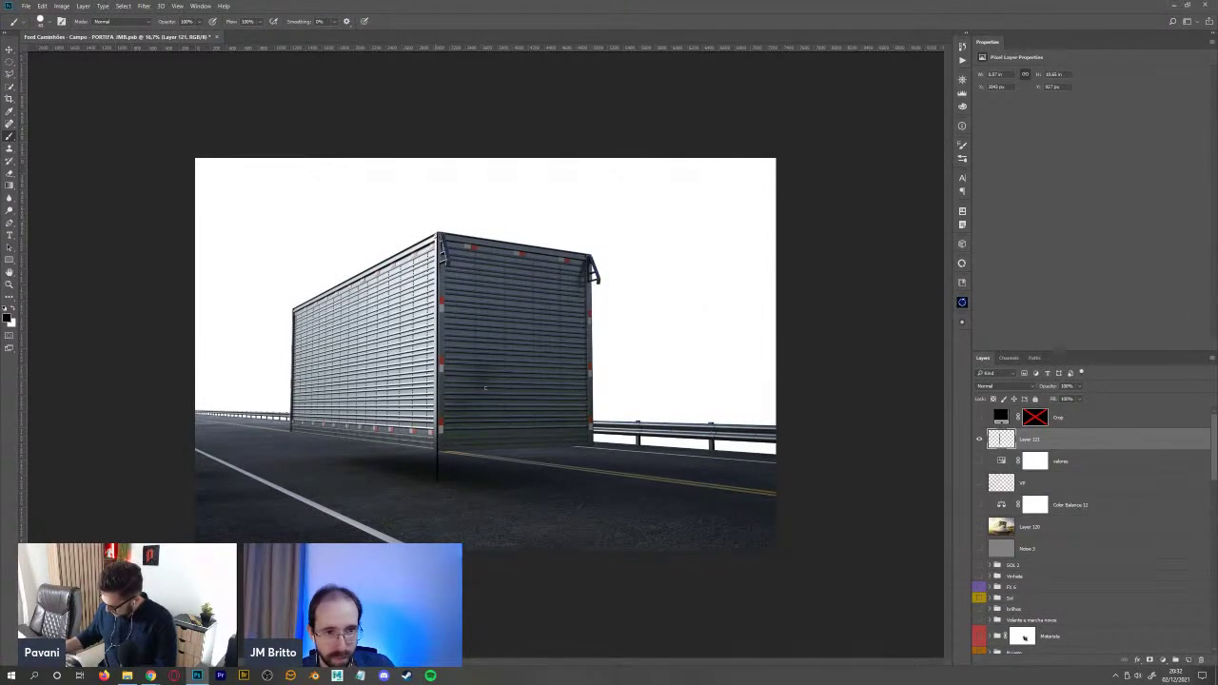
left_click(590, 258)
left_click(587, 467, "shift")
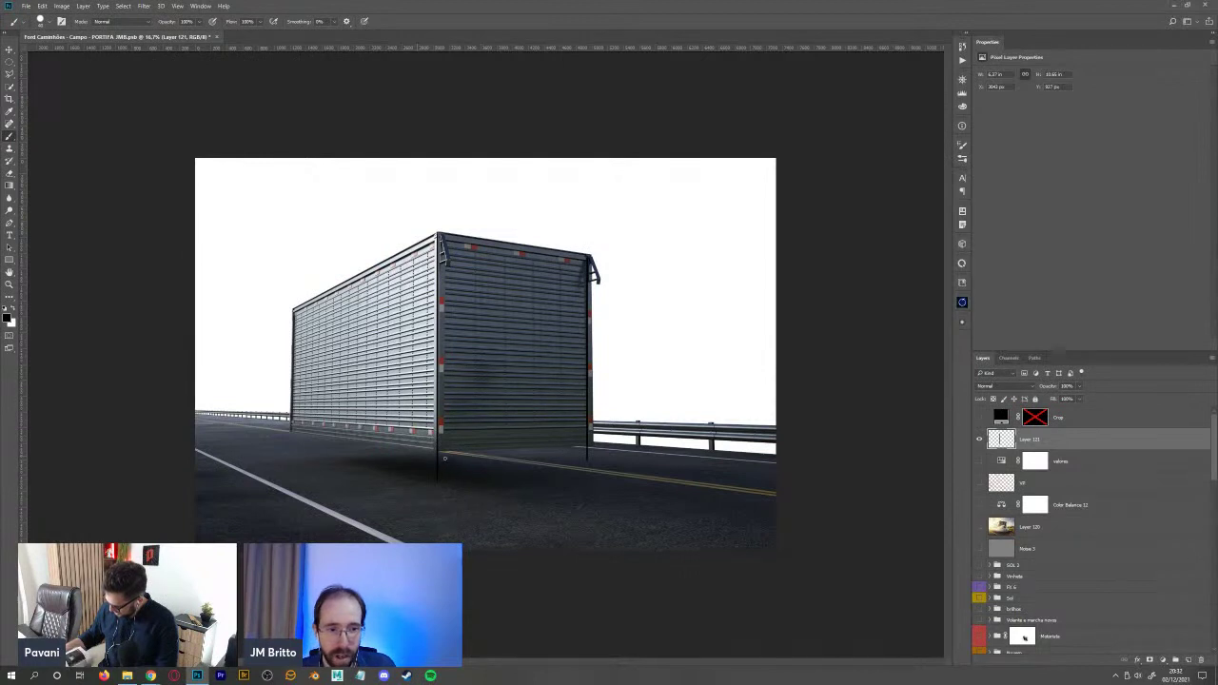
left_click_drag(441, 453, 646, 454)
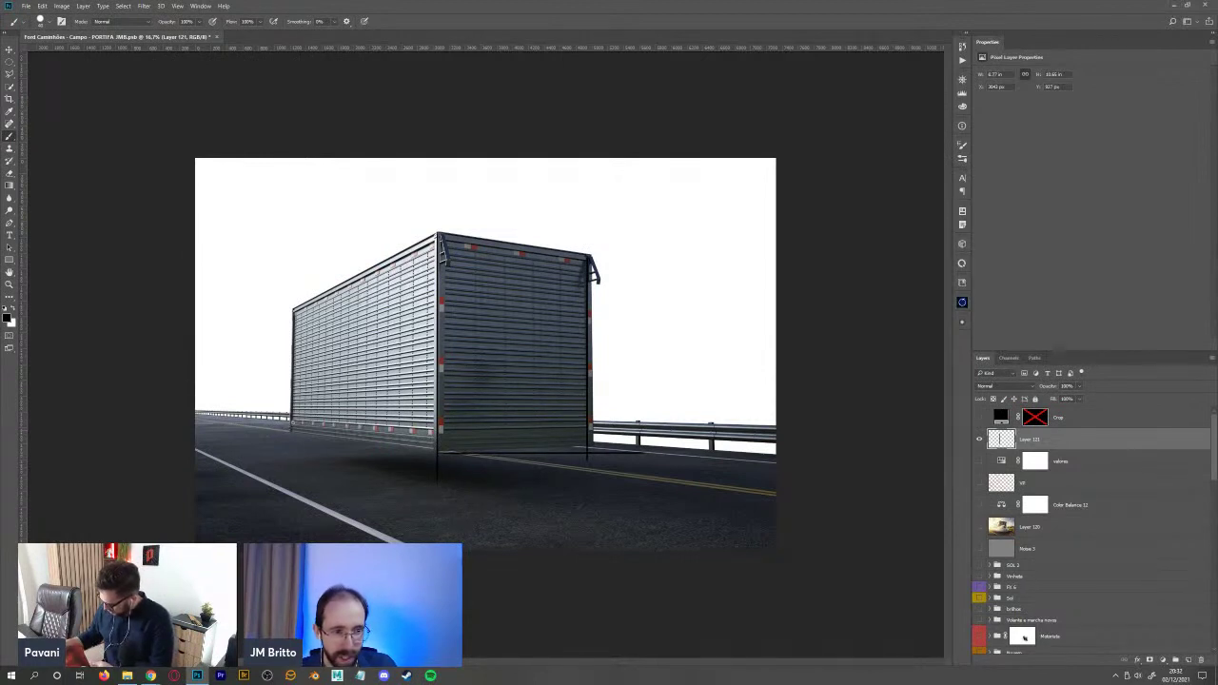
mouse_move(291, 434)
left_mouse_down()
mouse_move(291, 297)
mouse_move(373, 309)
left_mouse_up()
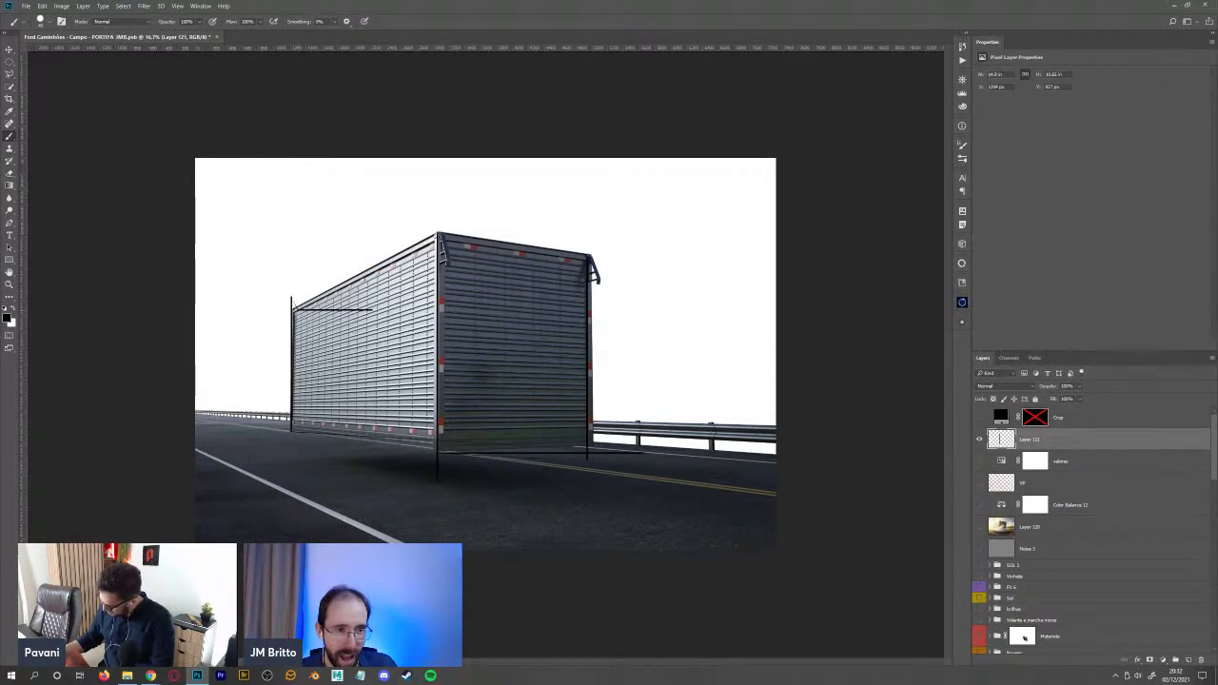
key("ctrl+z")
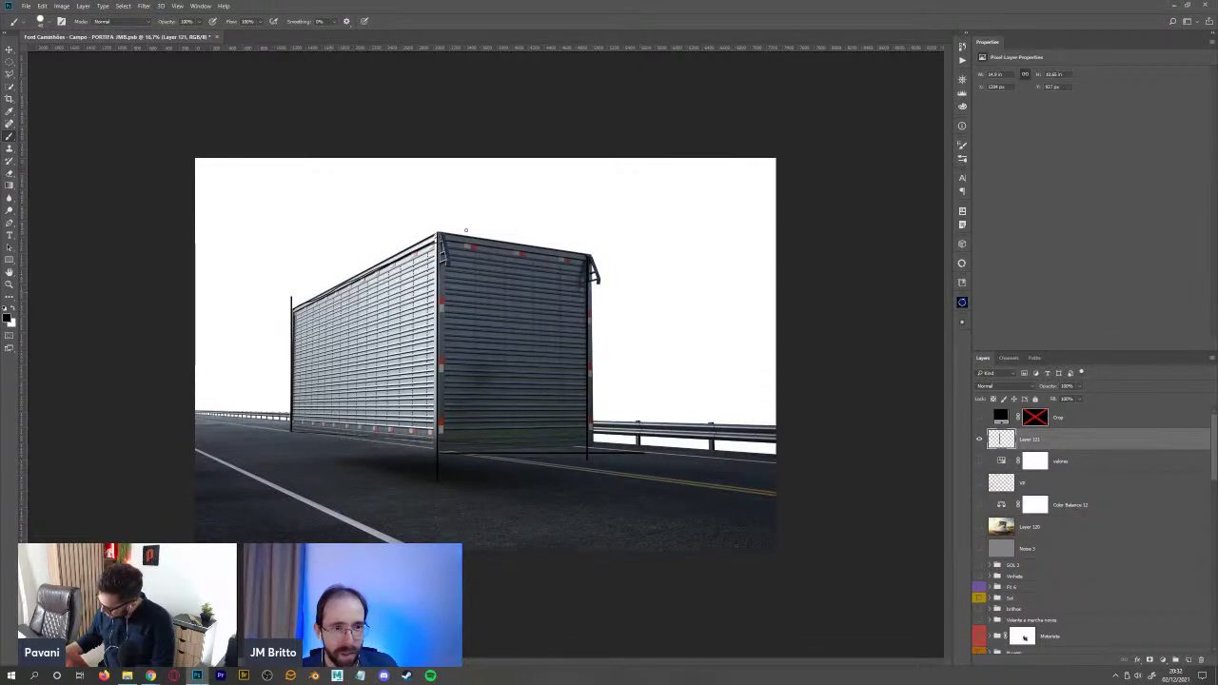
- Sketch the truck's top edges, a perspective line and a wavy road line, undoing stray strokes
left_click_drag(440, 236, 487, 224)
left_click_drag(592, 265, 645, 264)
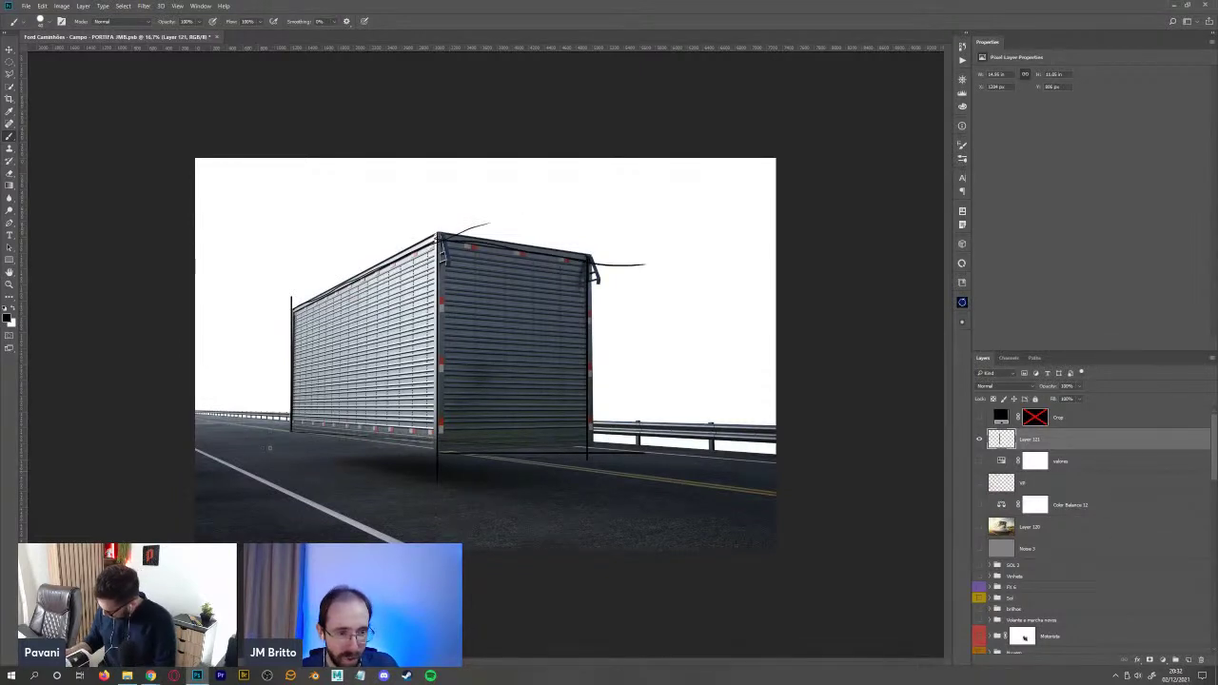
left_click_drag(299, 429, 453, 455)
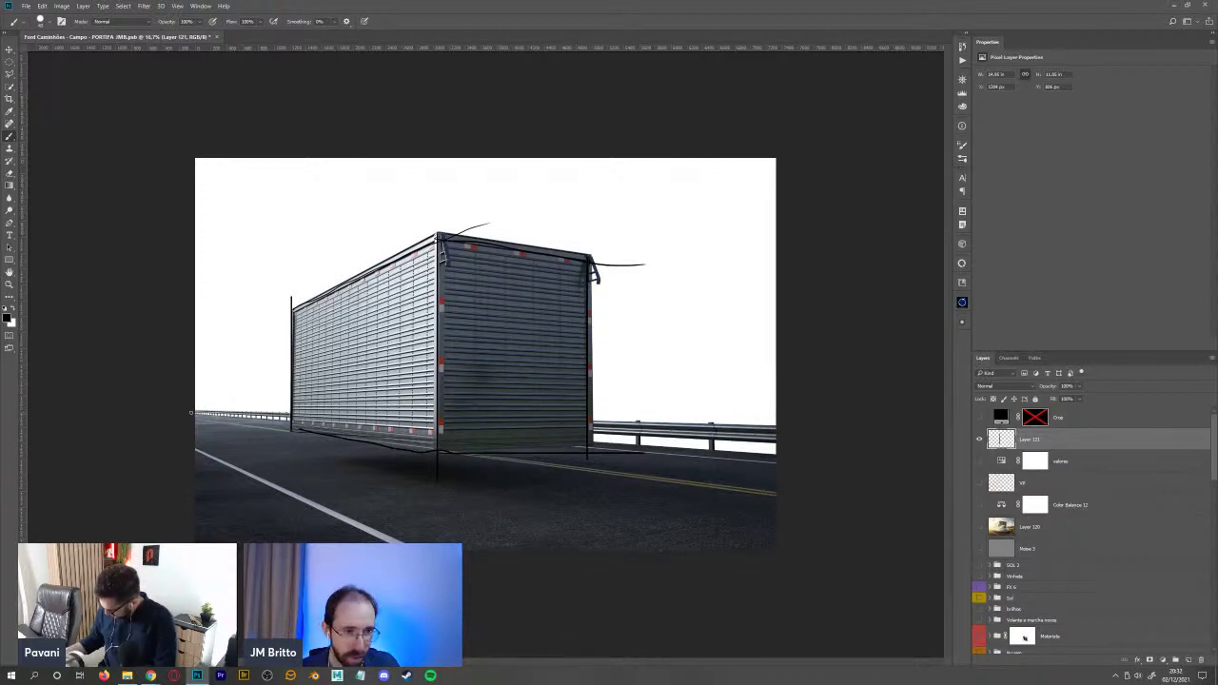
left_click_drag(194, 413, 875, 462)
key("ctrl+z")
left_click_drag(301, 428, 1106, 514)
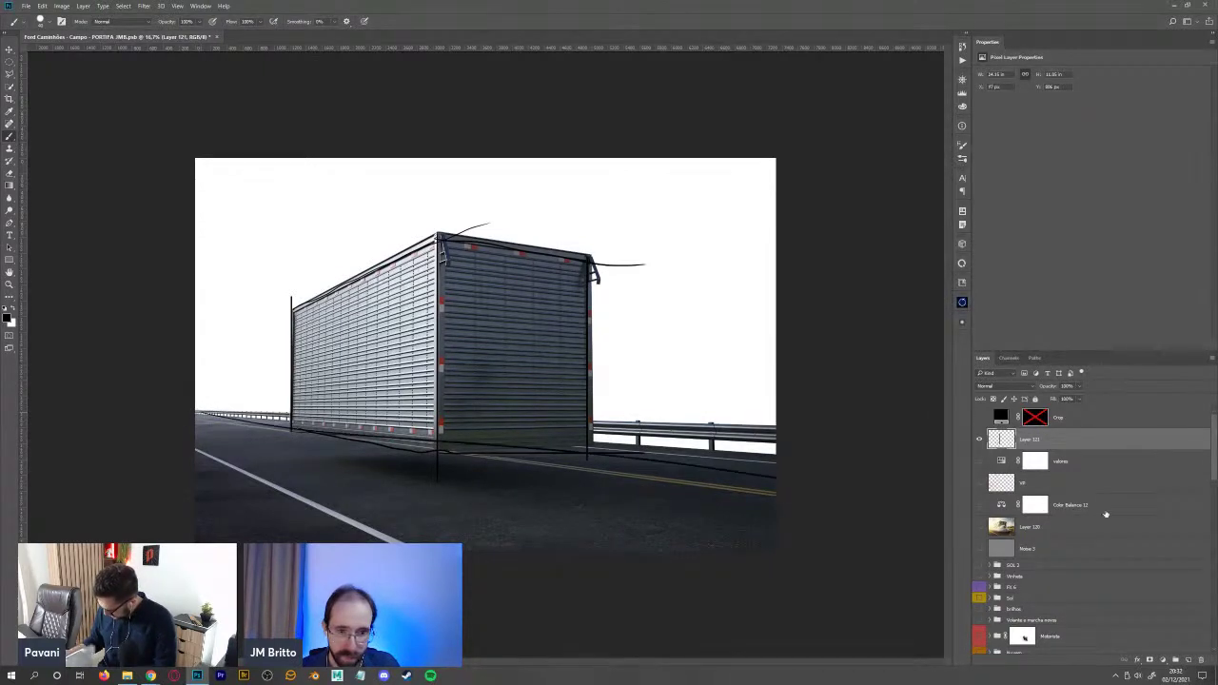
key("ctrl+z")
left_click_drag(194, 413, 757, 473)
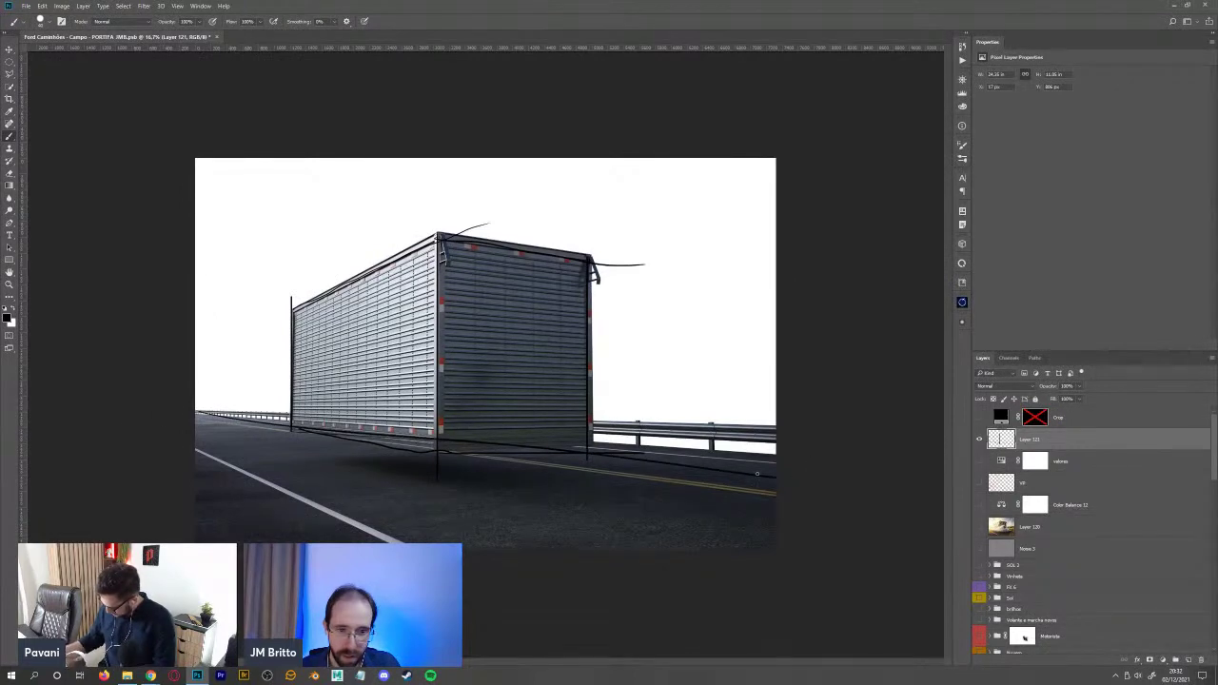
mouse_move(308, 454)
left_mouse_down()
mouse_move(418, 511)
mouse_move(734, 520)
left_mouse_up()
- Select valores and add a Solid Color fill layer, Color Fill 45
left_click(1066, 462)
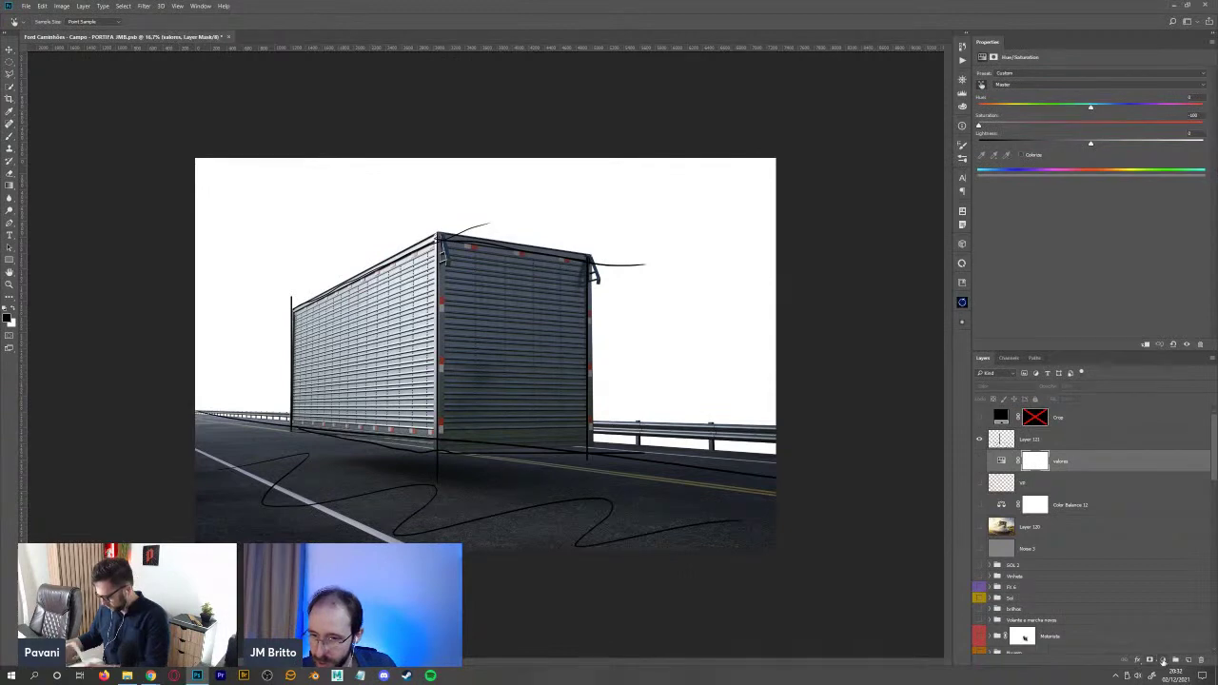
left_click(1162, 659)
left_click(1153, 458)
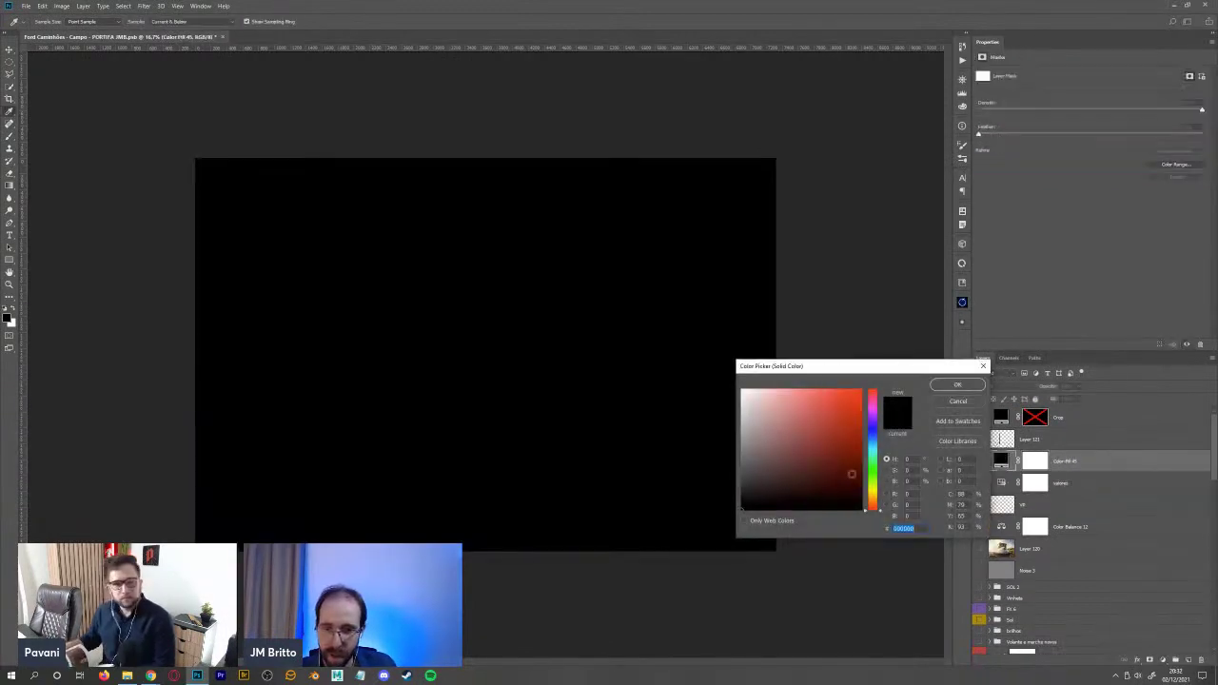
- Set Color Fill 45 to white, then toggle it and Layer 121 off and on to compare
left_click(744, 391)
left_click(957, 384)
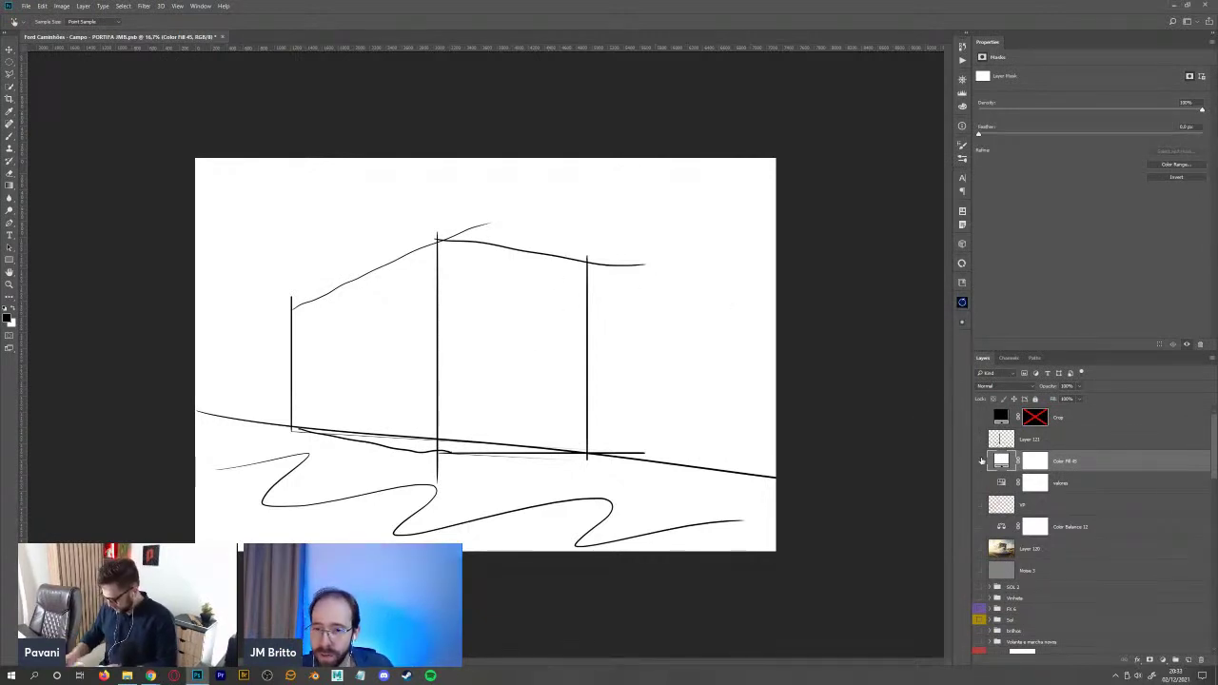
left_click_drag(979, 438, 980, 460)
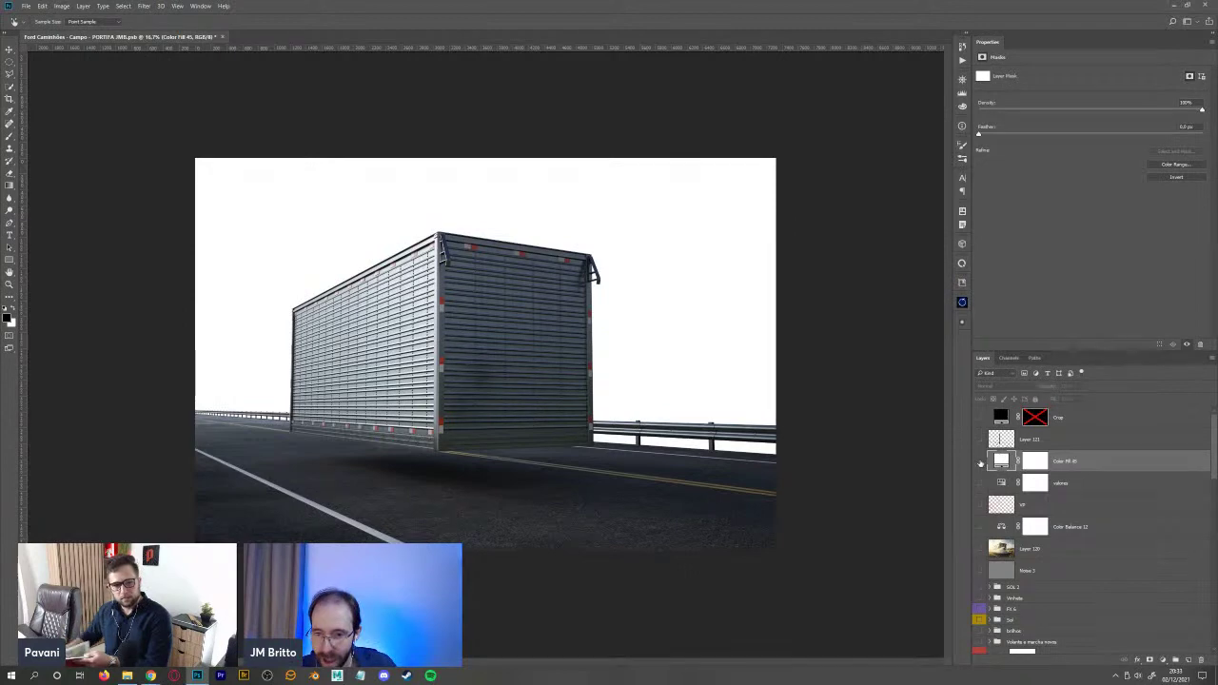
mouse_move(979, 461)
left_mouse_down()
mouse_move(980, 439)
mouse_move(980, 464)
left_mouse_up()
- Preview the full composite with Layer 120, hide it again, and select the layout_nuvem_bau layer
left_click(980, 550)
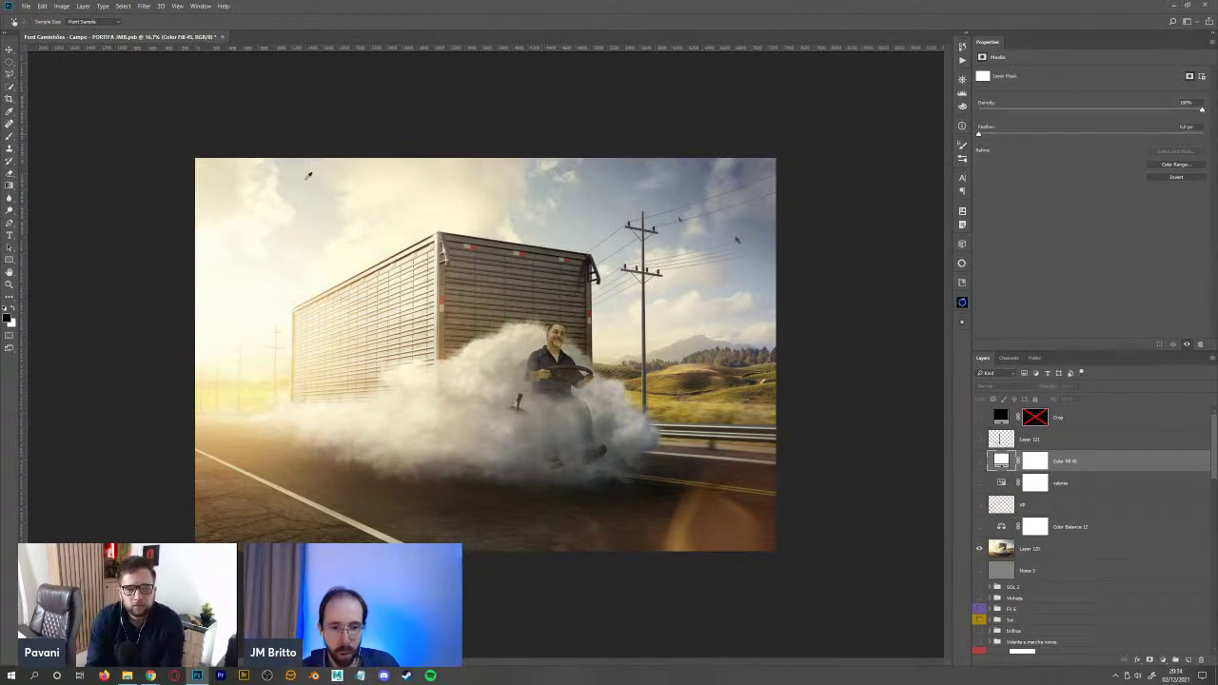
left_click(980, 549, "alt")
scroll(1204, 515, "down", 5)
scroll(1204, 515, "down", 6)
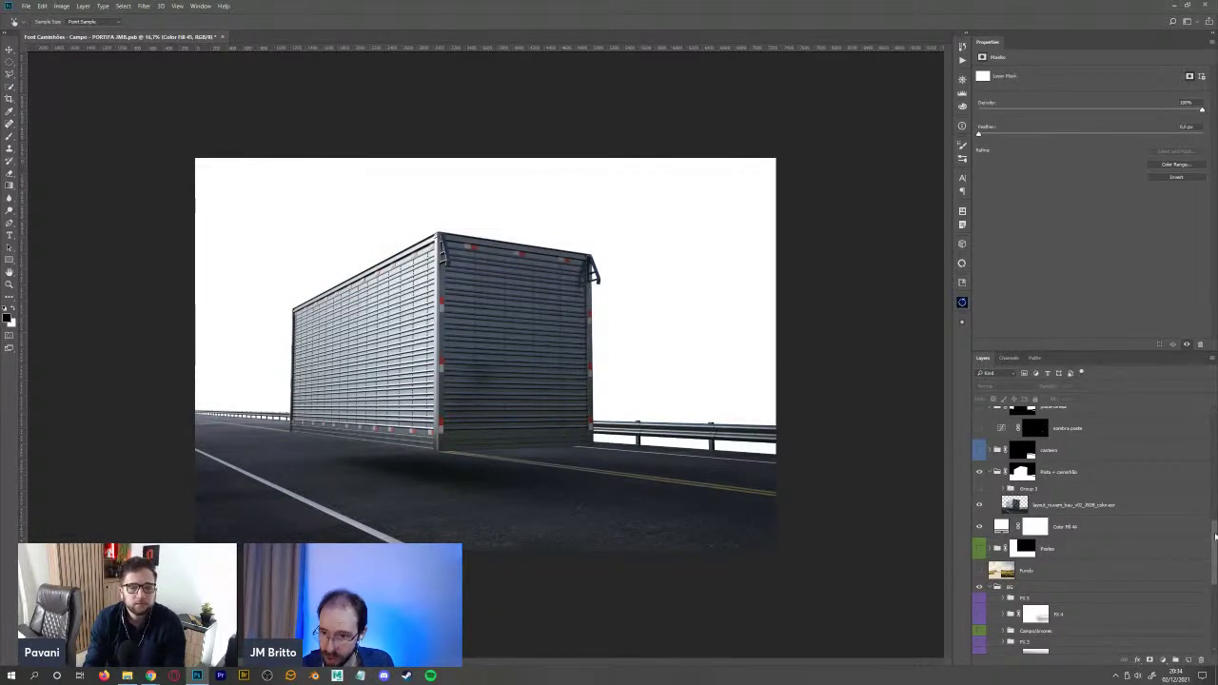
scroll(1142, 517, "up", 2)
left_click(1101, 519)
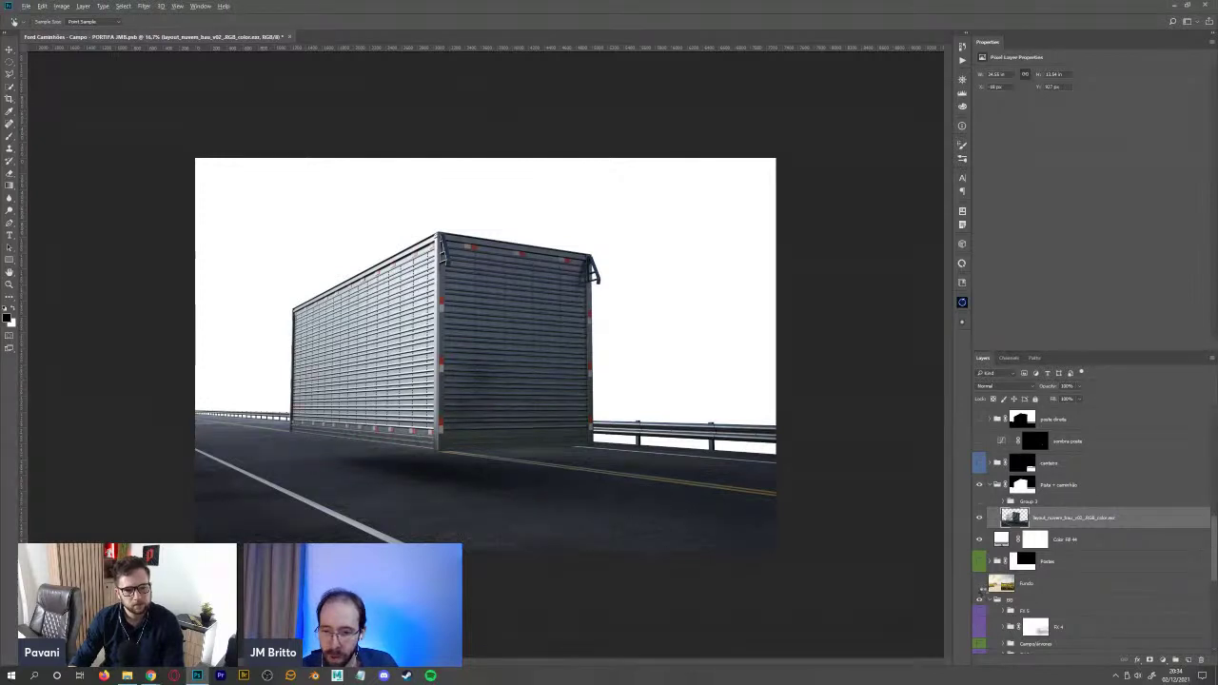
left_click(980, 584, "alt")
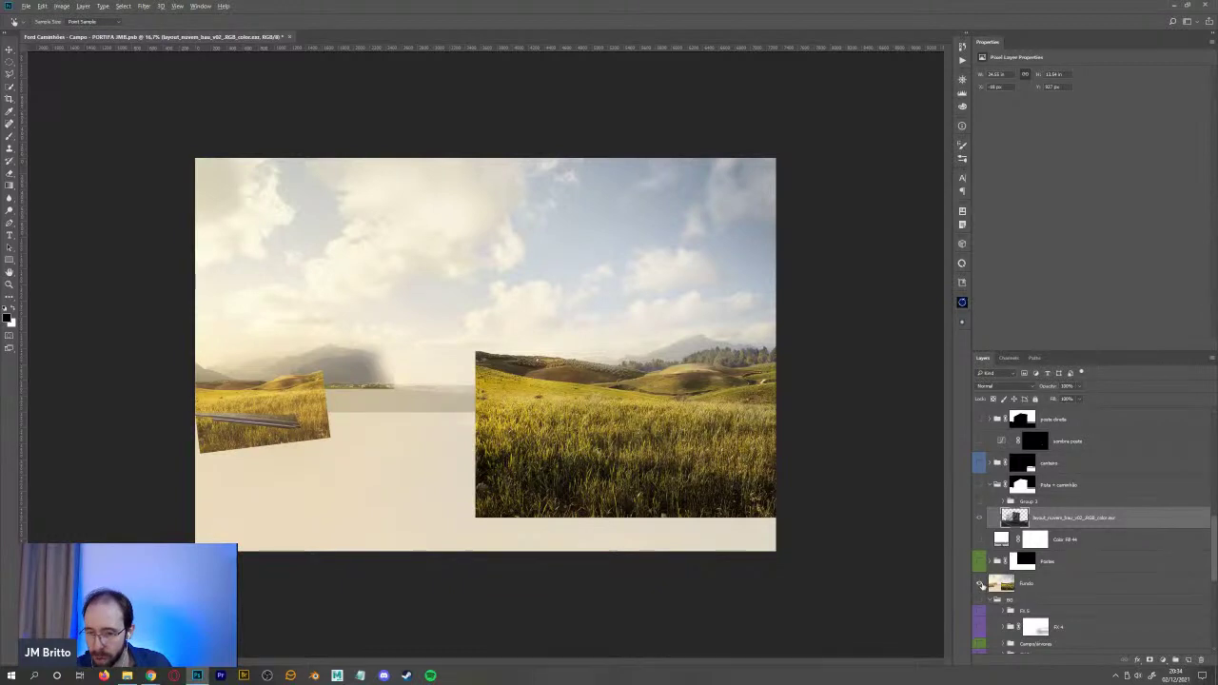
left_click(981, 584, "alt")
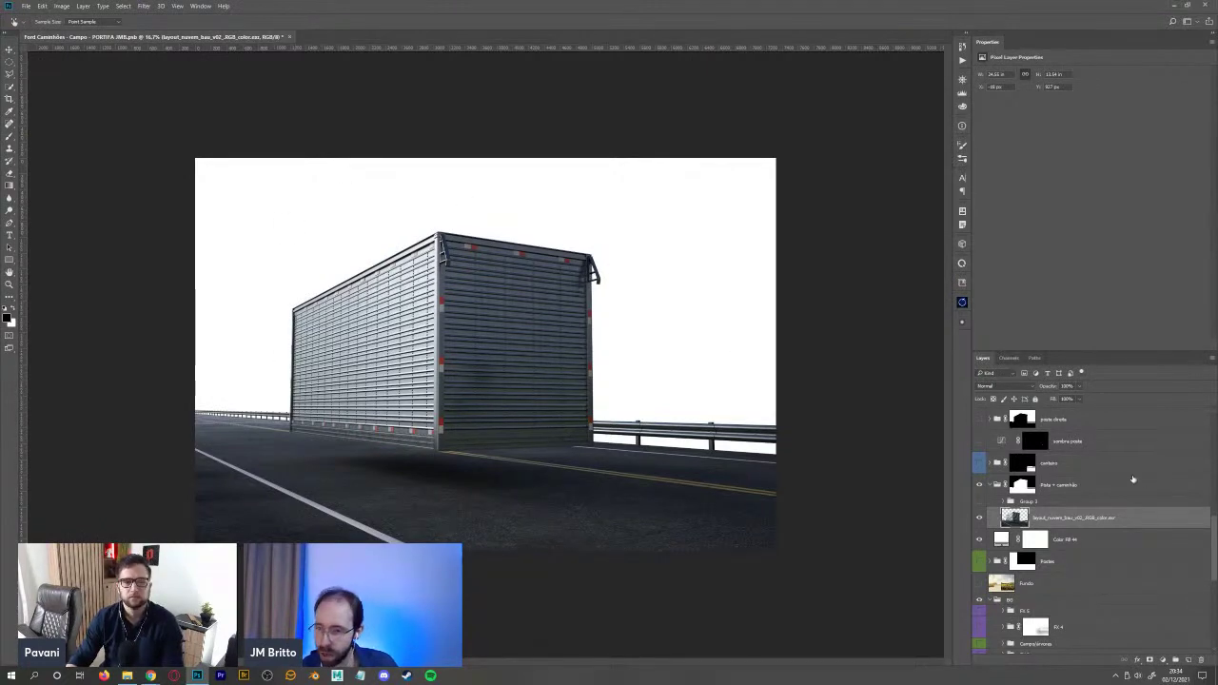
- In Quick Mask, mark up the truck with a red circle, arrow and zigzag
key("q")
key("b")
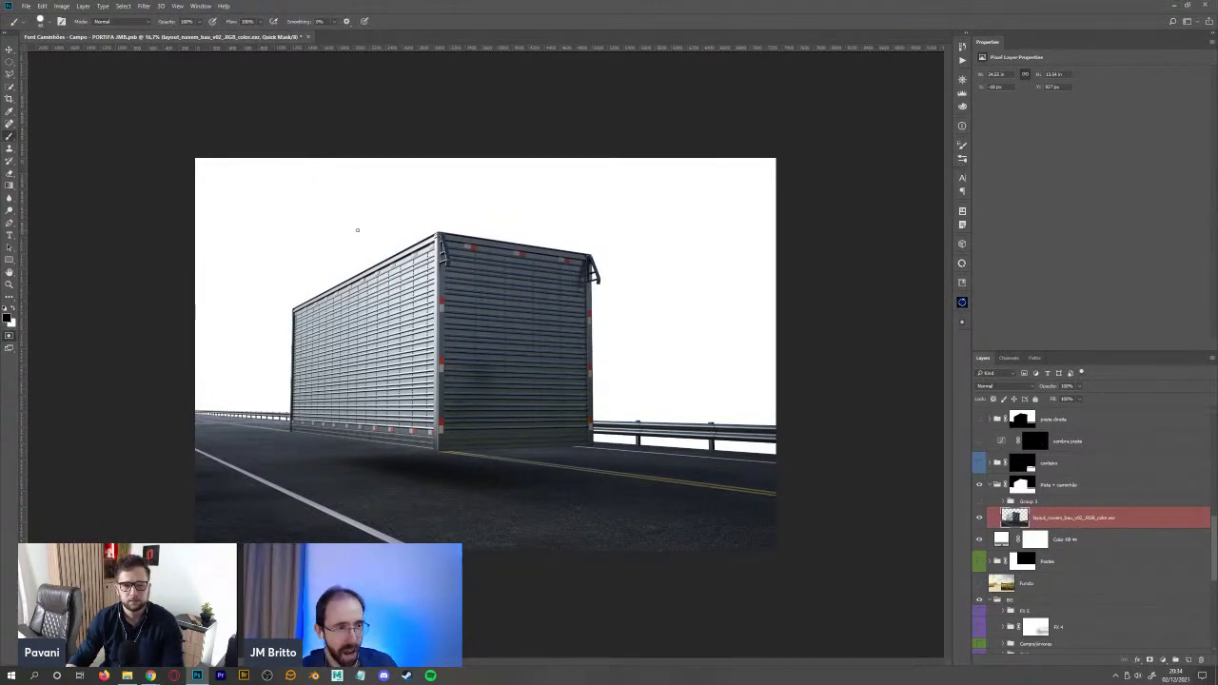
mouse_move(340, 222)
left_mouse_down()
mouse_move(310, 291)
mouse_move(343, 198)
left_mouse_up()
mouse_move(211, 167)
left_mouse_down()
mouse_move(283, 238)
mouse_move(340, 251)
left_mouse_up()
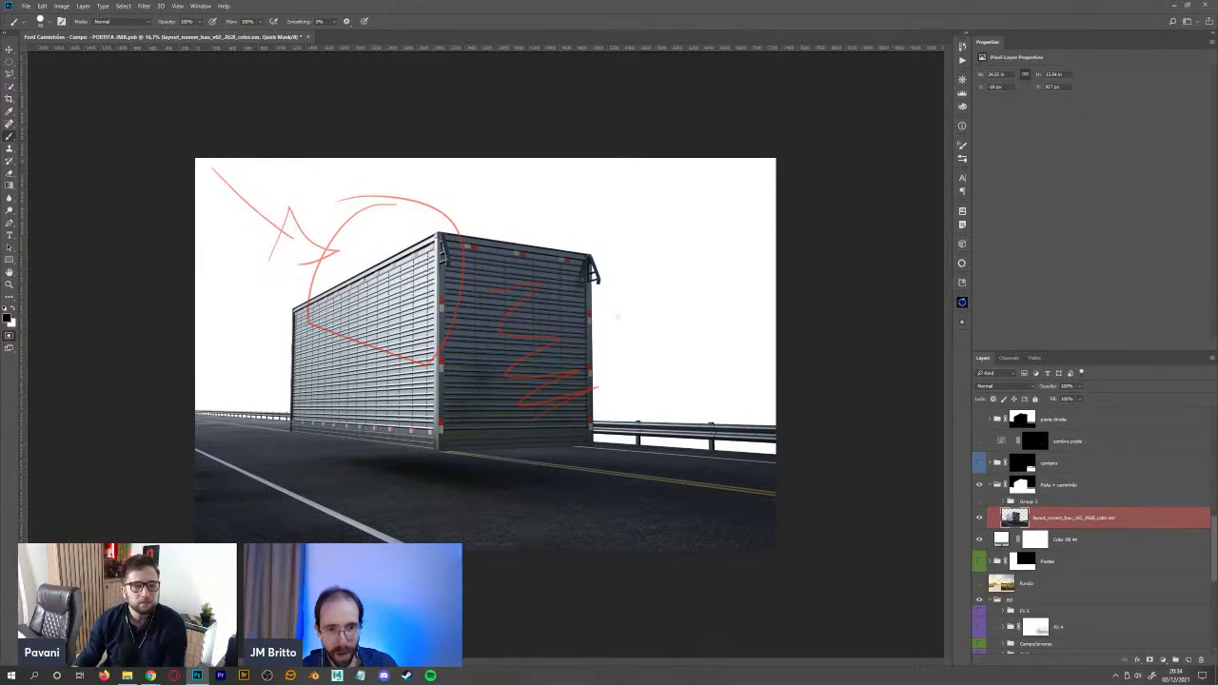
left_click_drag(490, 291, 598, 386)
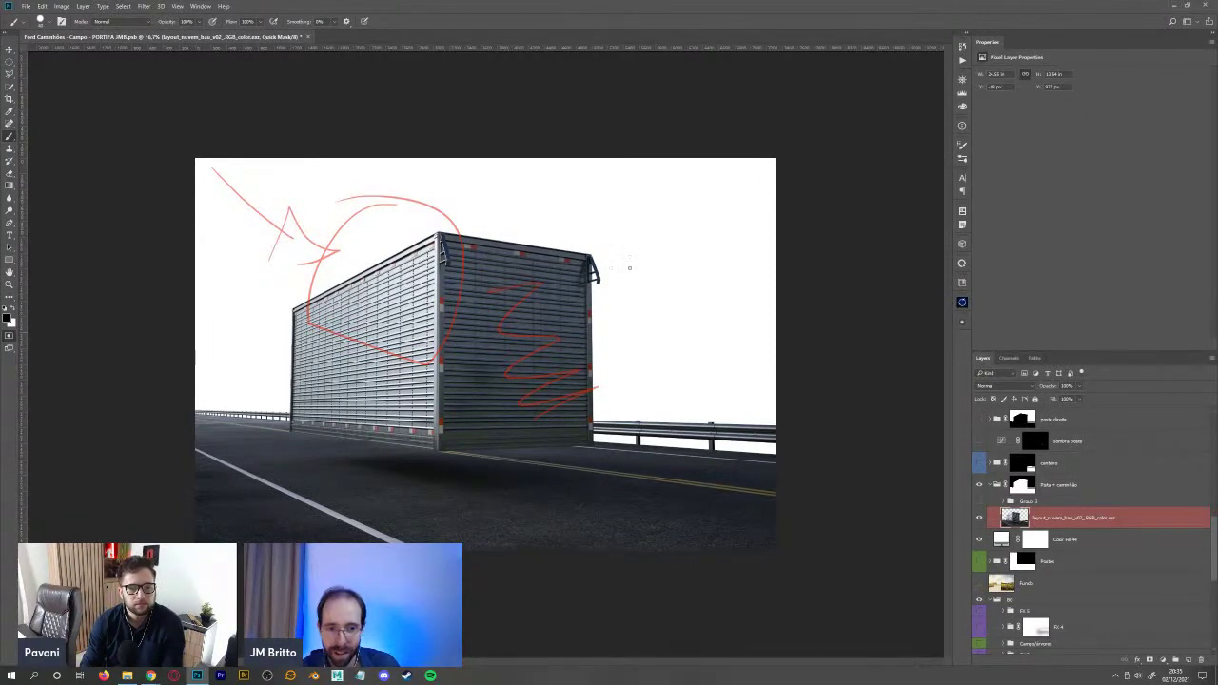
- Sketch a rayed sun in the upper-right sky, then exit Quick Mask and deselect
left_click_drag(734, 187, 737, 186)
mouse_move(731, 238)
left_mouse_down()
mouse_move(701, 267)
mouse_move(748, 285)
left_mouse_up()
left_click_drag(703, 214, 664, 217)
left_click_drag(721, 179, 674, 161)
left_click_drag(755, 239, 776, 250)
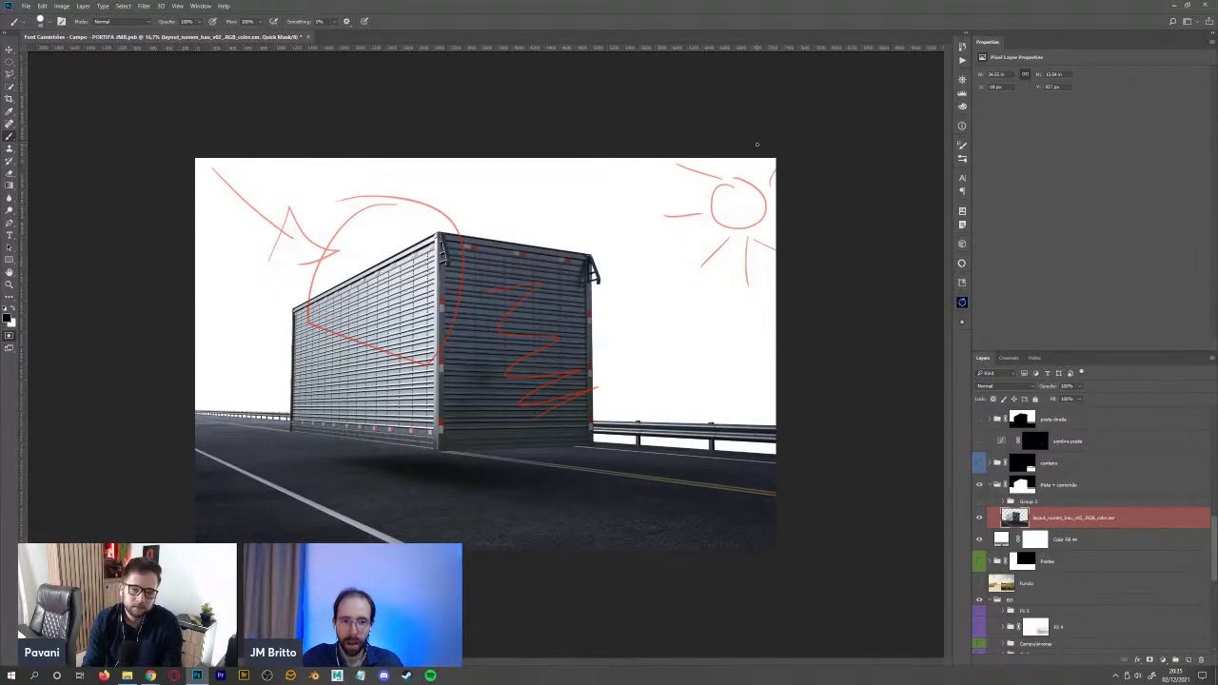
key("q")
key("ctrl+d")
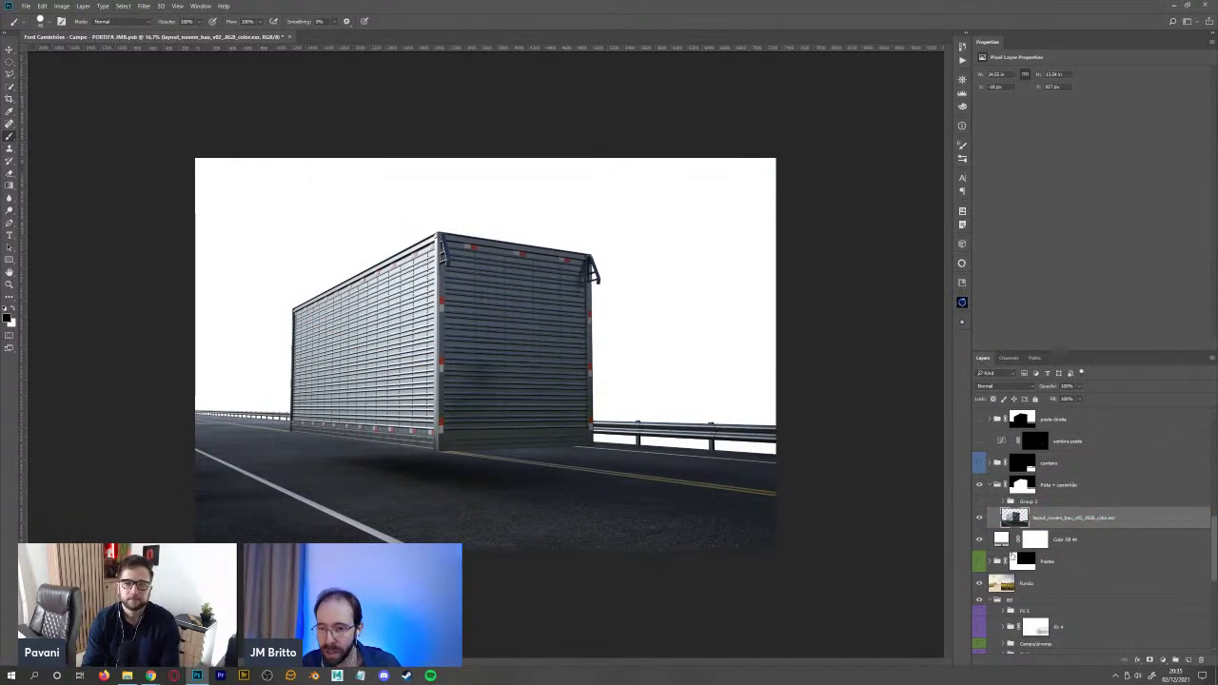
- Hide the white Color Fill layer to reveal the cloudy sky and golden hills
left_click(979, 540)
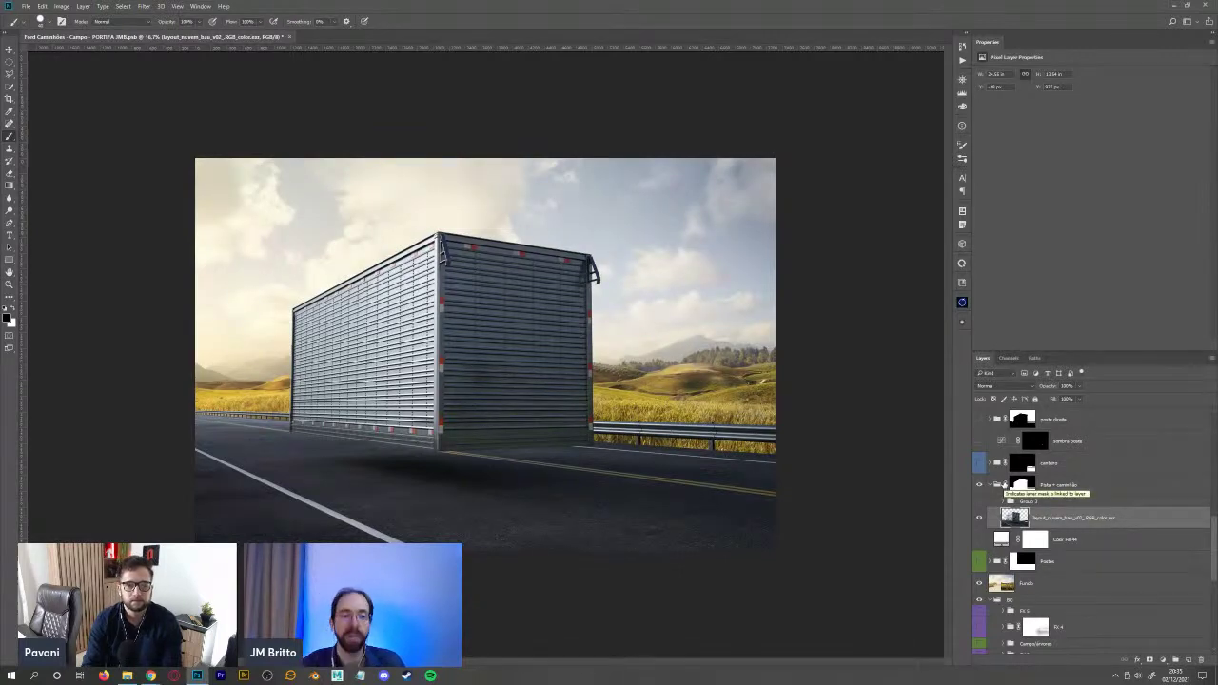
key("z")
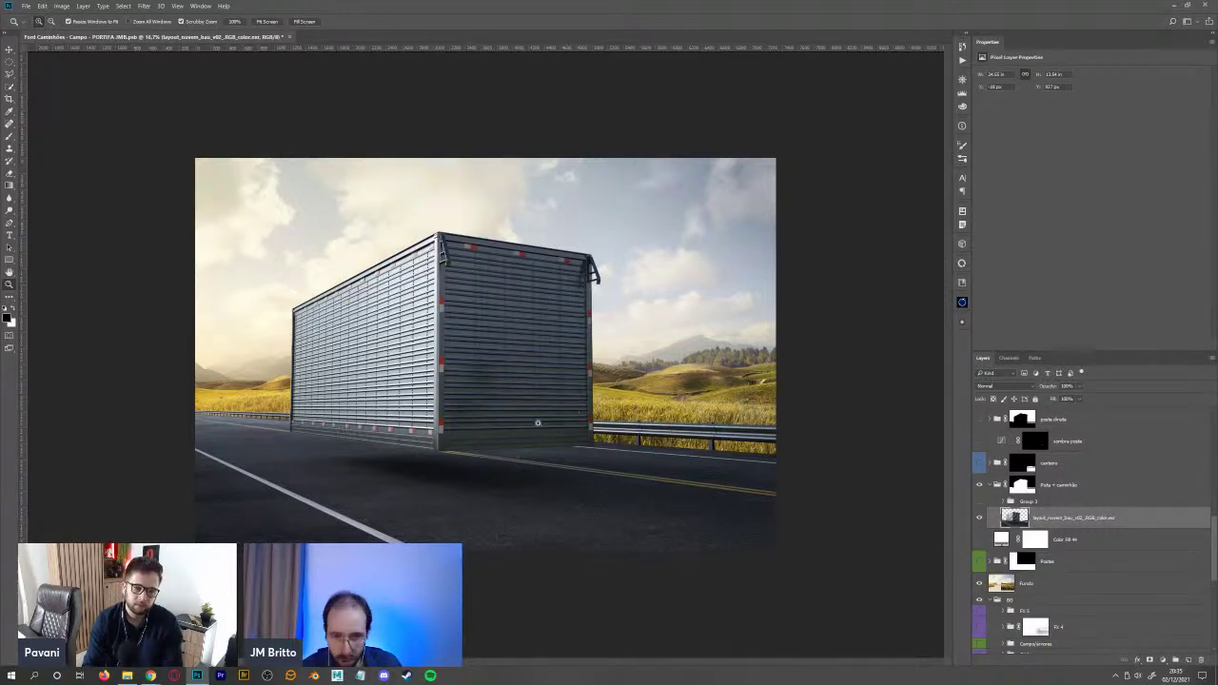
- Zoom in closely on the hills and tree line beside the truck
left_click_drag(780, 371, 754, 369)
scroll(754, 368, "right", 5)
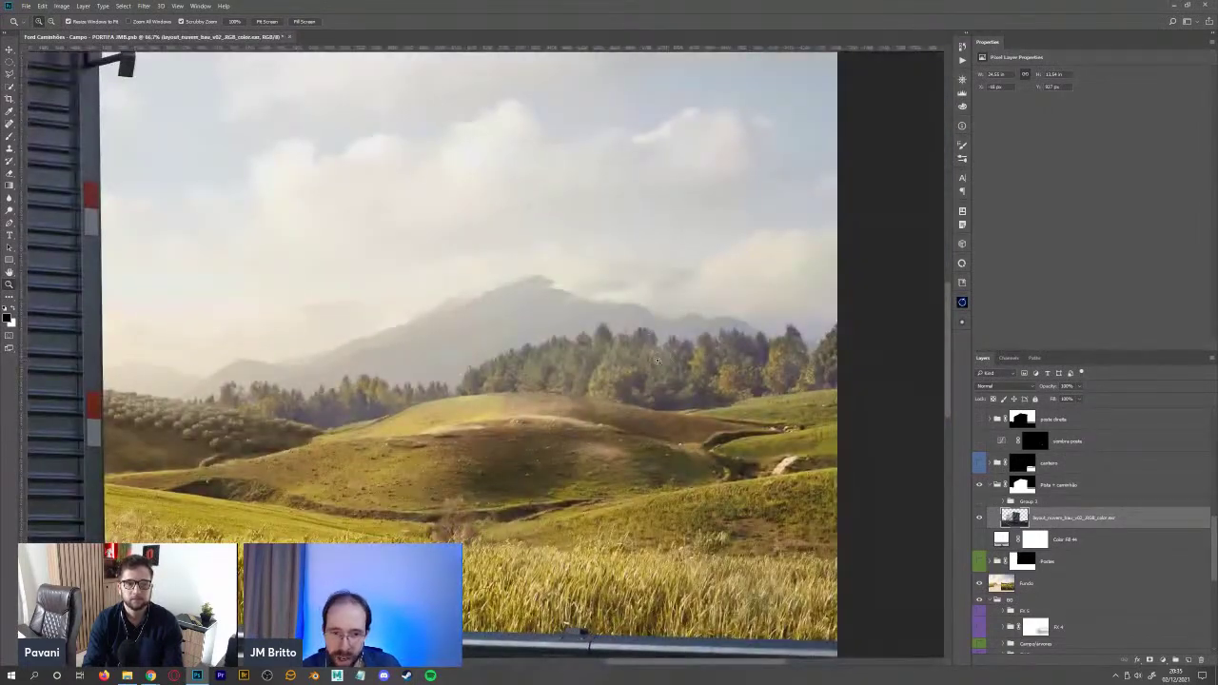
left_click_drag(609, 324, 488, 407)
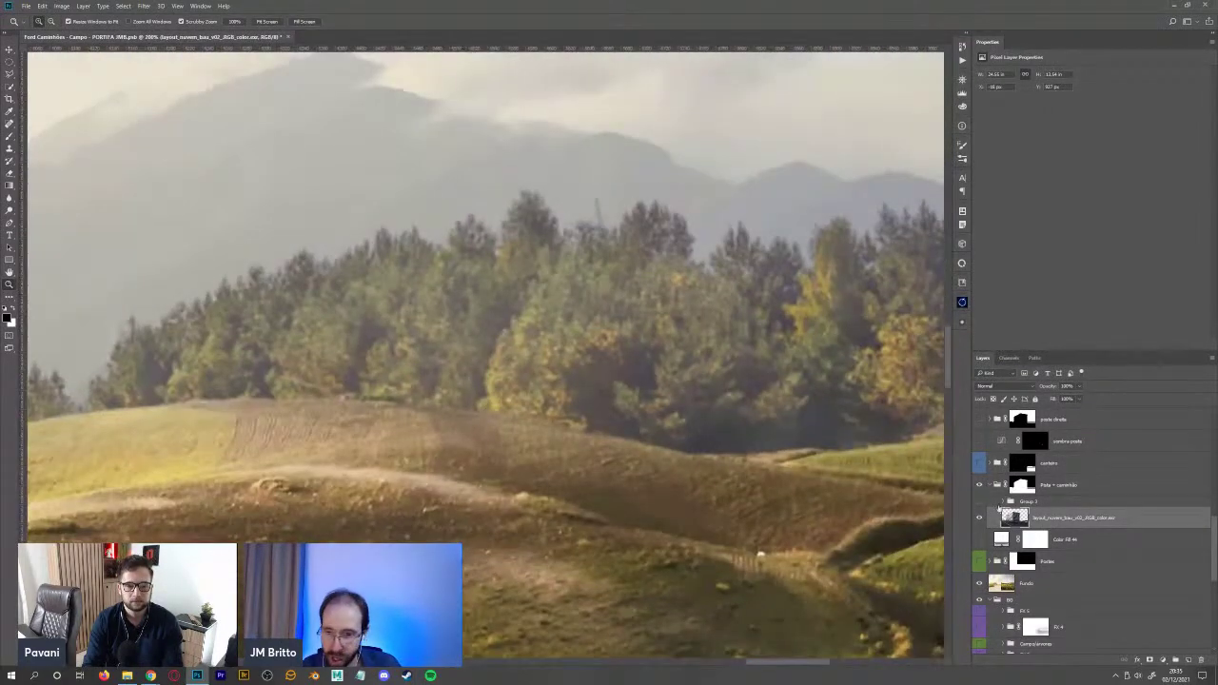
- Circle the clump of trees in Quick Mask, clear the marks, and zoom back out twice
key("q")
key("b")
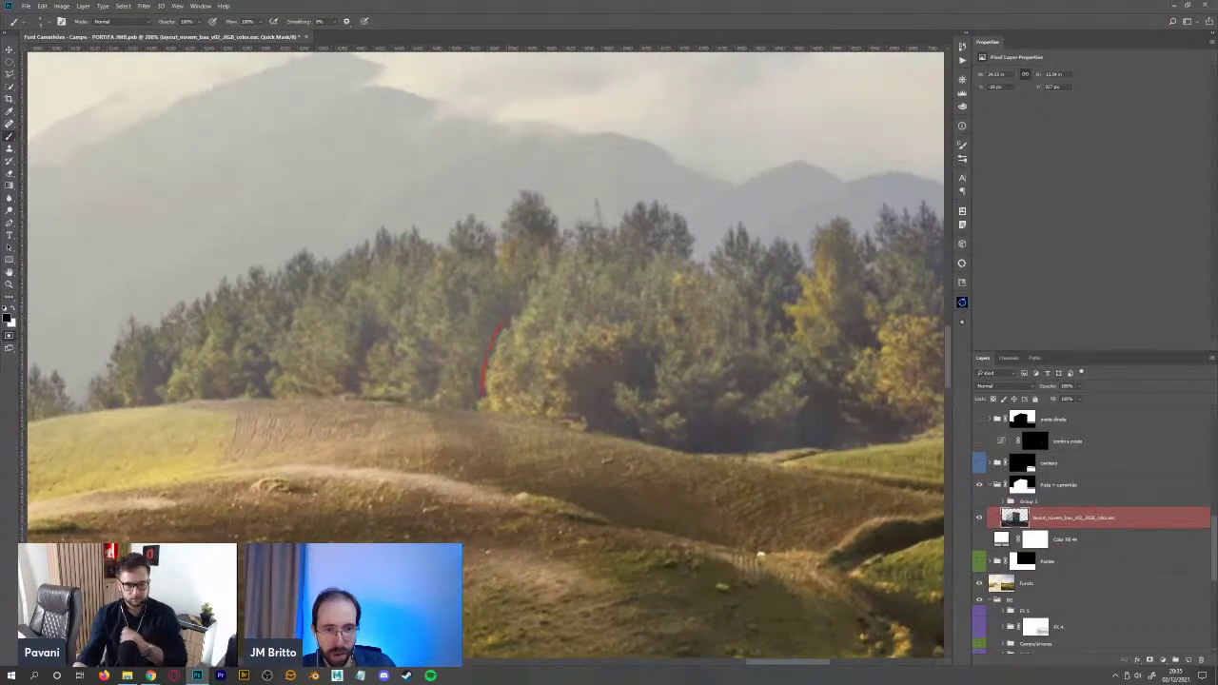
mouse_move(483, 395)
left_mouse_down()
mouse_move(573, 360)
mouse_move(501, 281)
left_mouse_up()
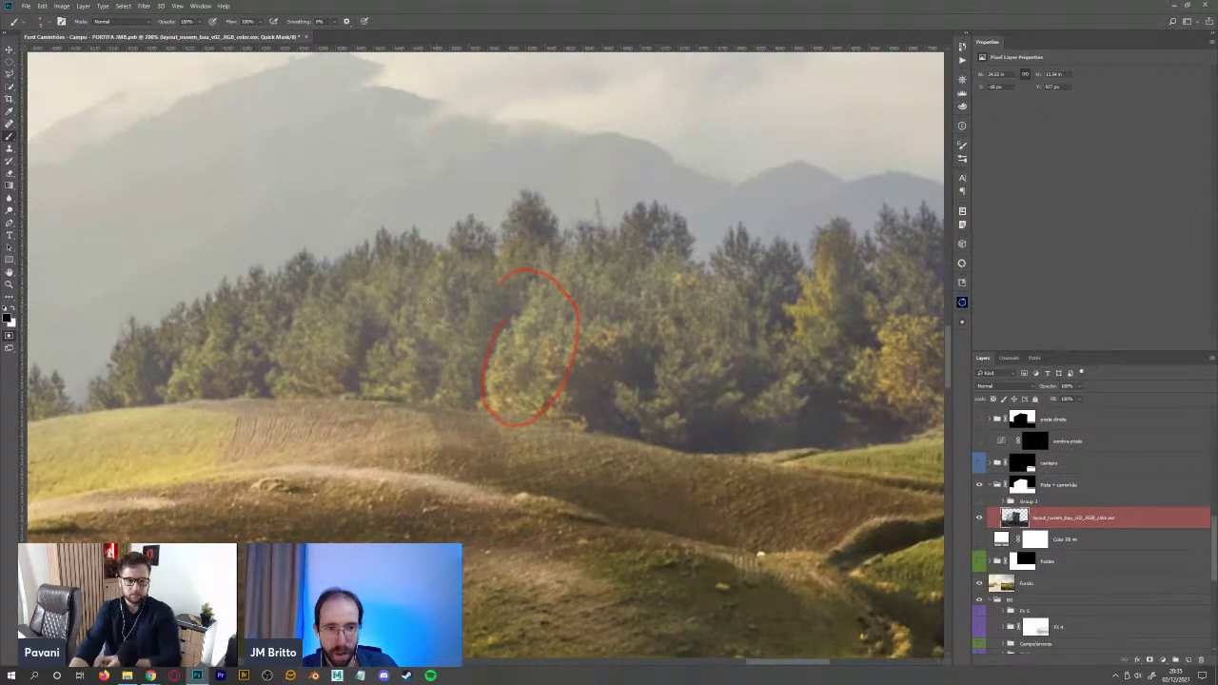
mouse_move(599, 401)
left_mouse_down()
mouse_move(609, 414)
mouse_move(571, 400)
left_mouse_up()
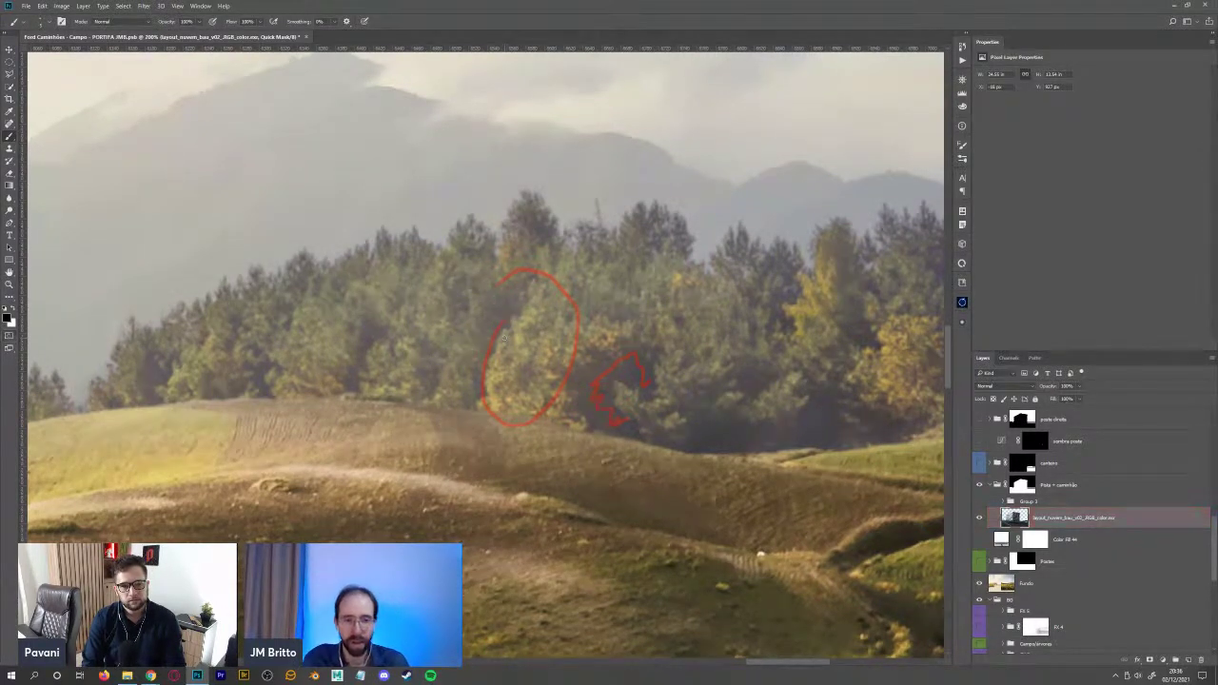
key("q")
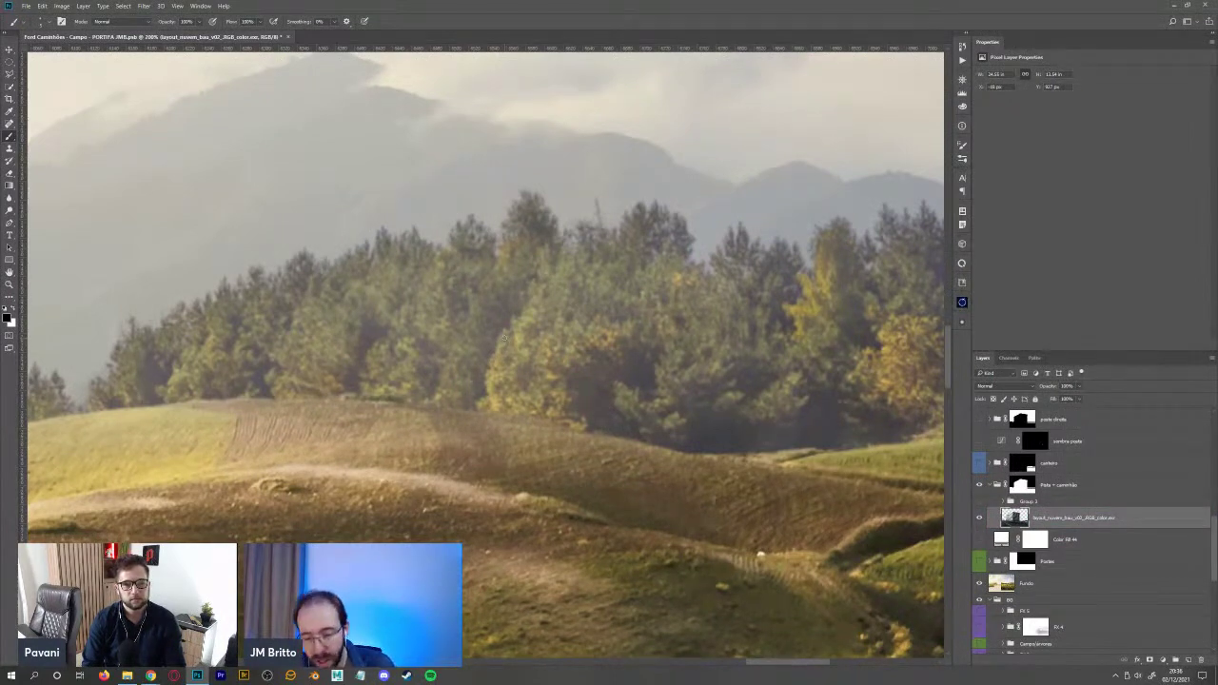
key("ctrl+minus")
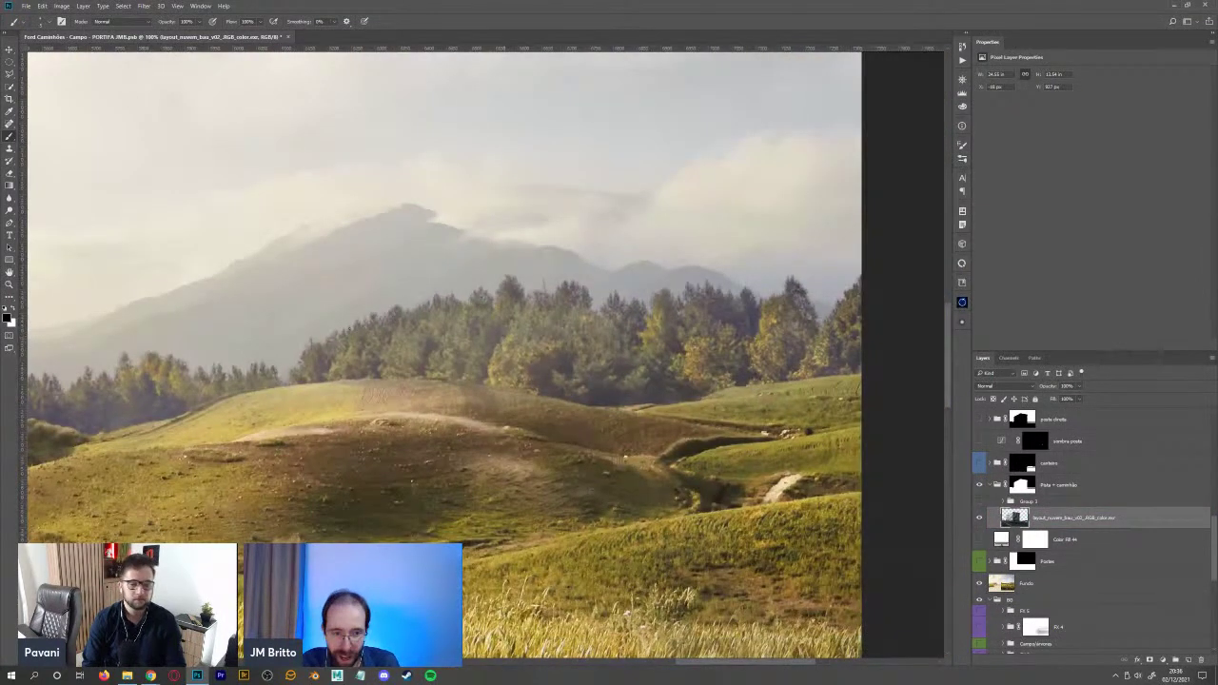
key("ctrl+minus")
key("ctrl+minus")
key("ctrl+minus")
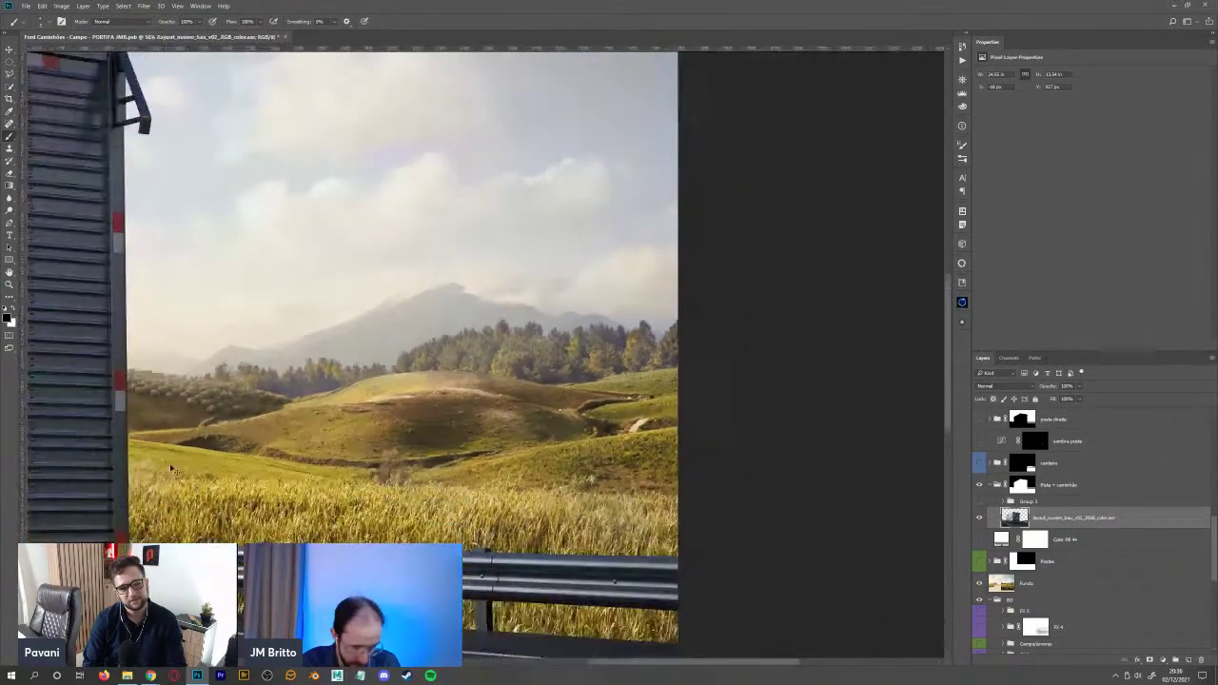
- Zoom out twice with Ctrl+- until the whole truck composite fits the window
key("ctrl+minus")
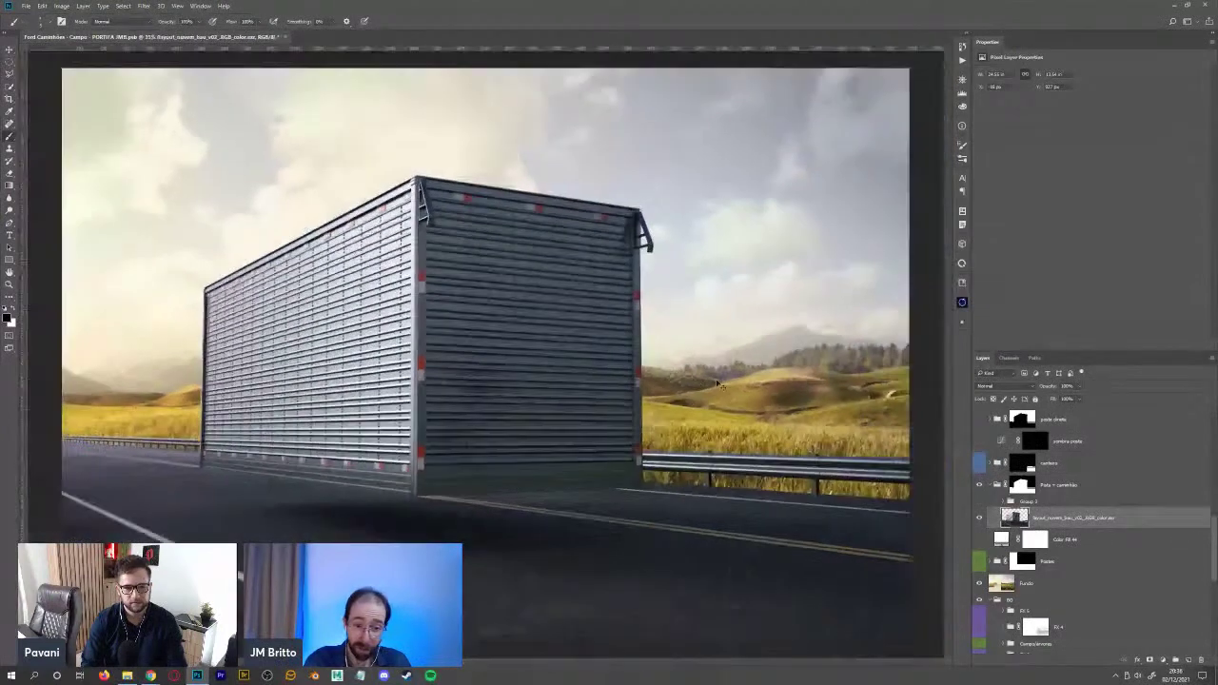
key("ctrl+minus")
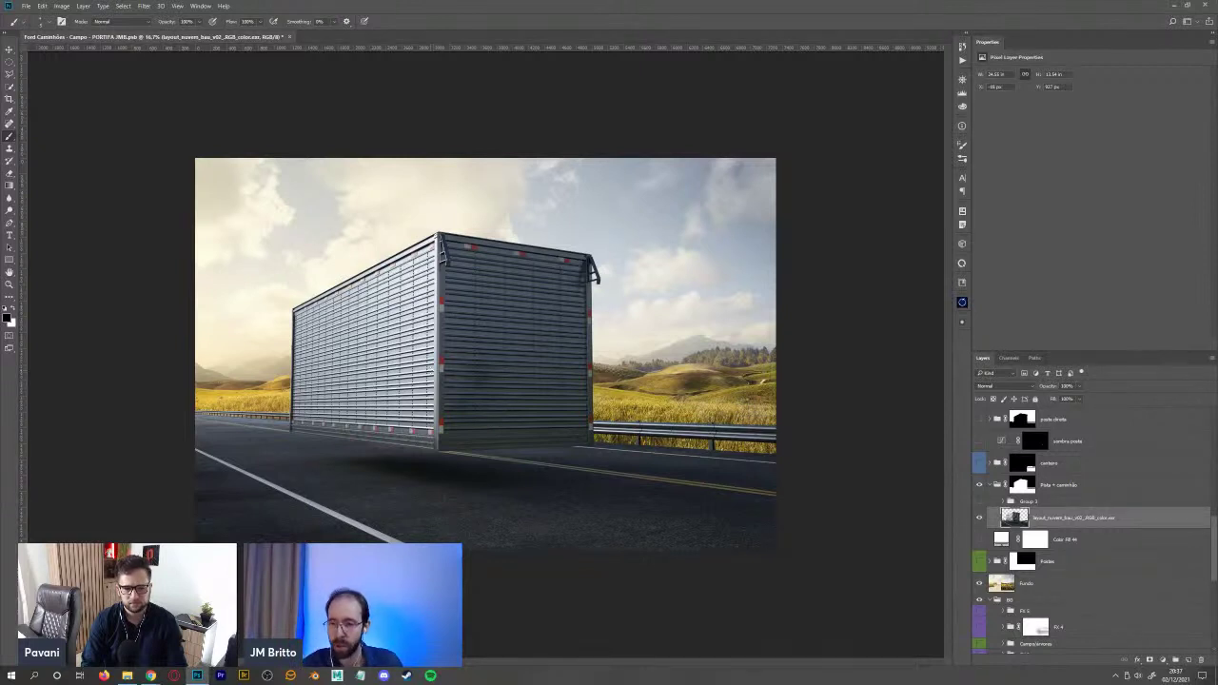
- Hide Fundo and Pista + caminhão, circle a left cloud in Quick Mask, then re-show the truck layer
left_click(980, 583)
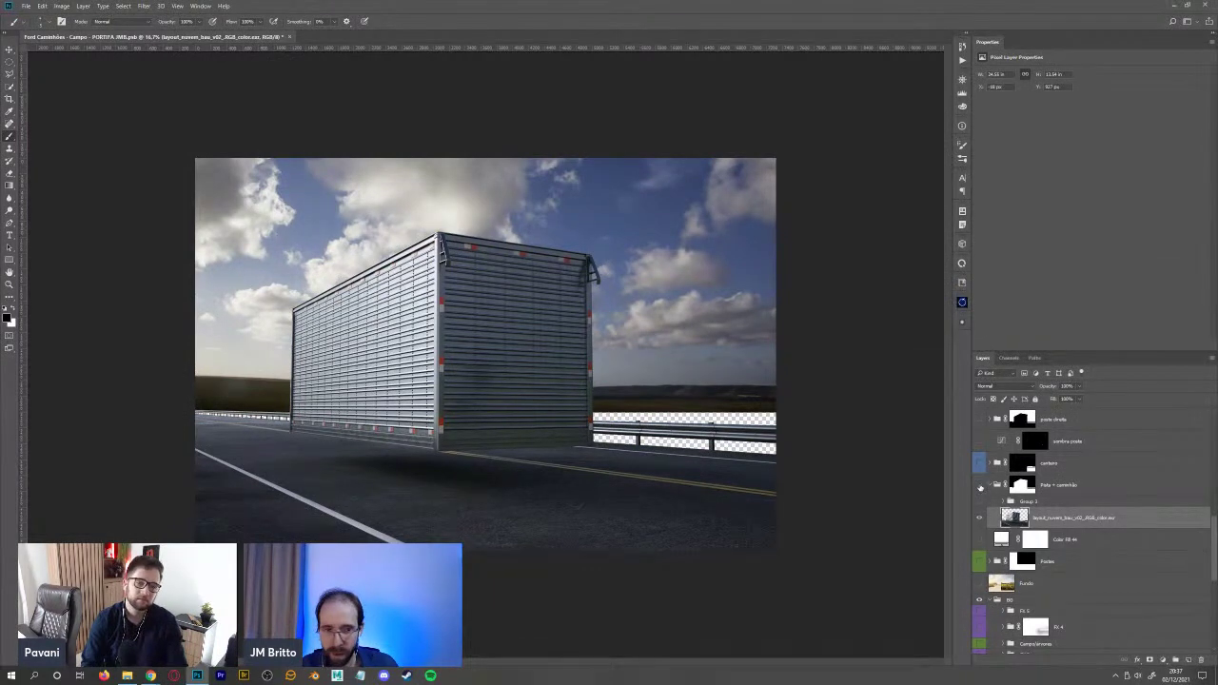
left_click(979, 485)
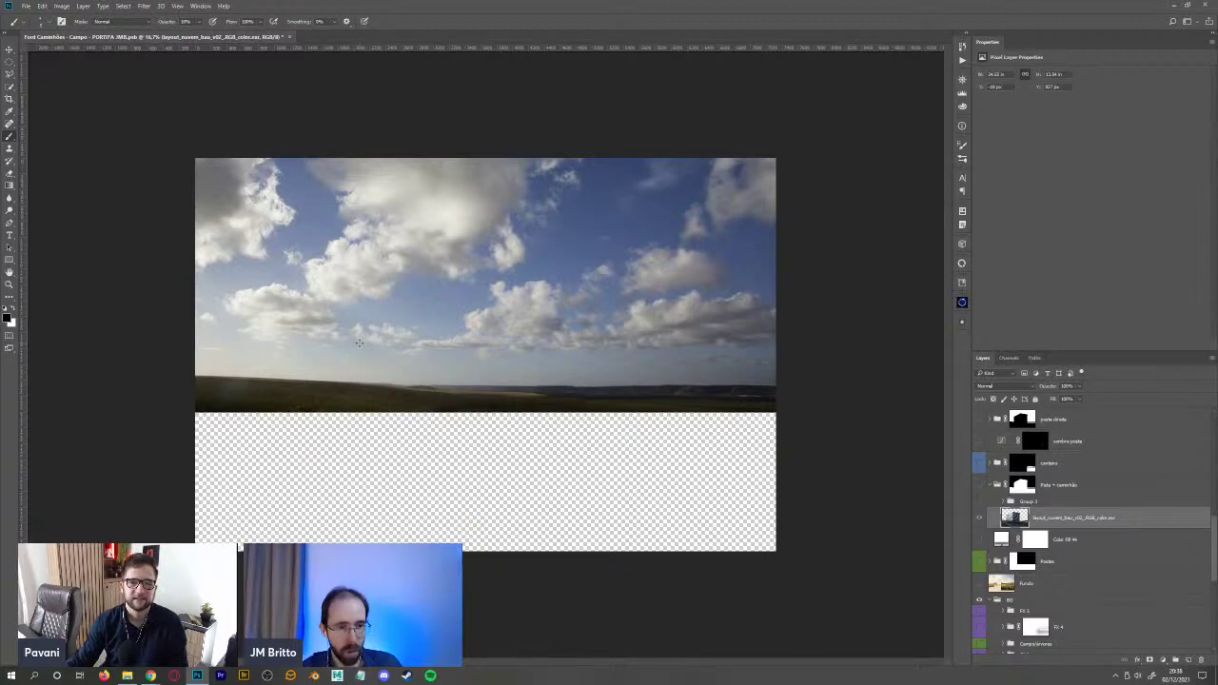
key("q")
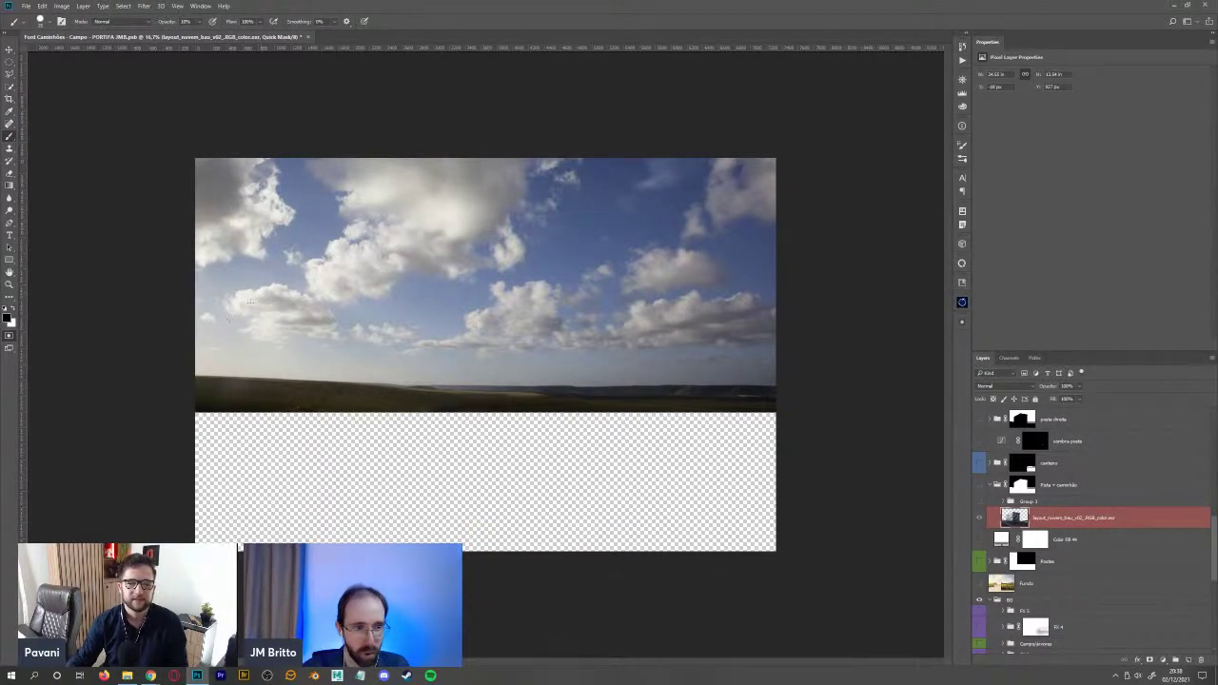
key("0")
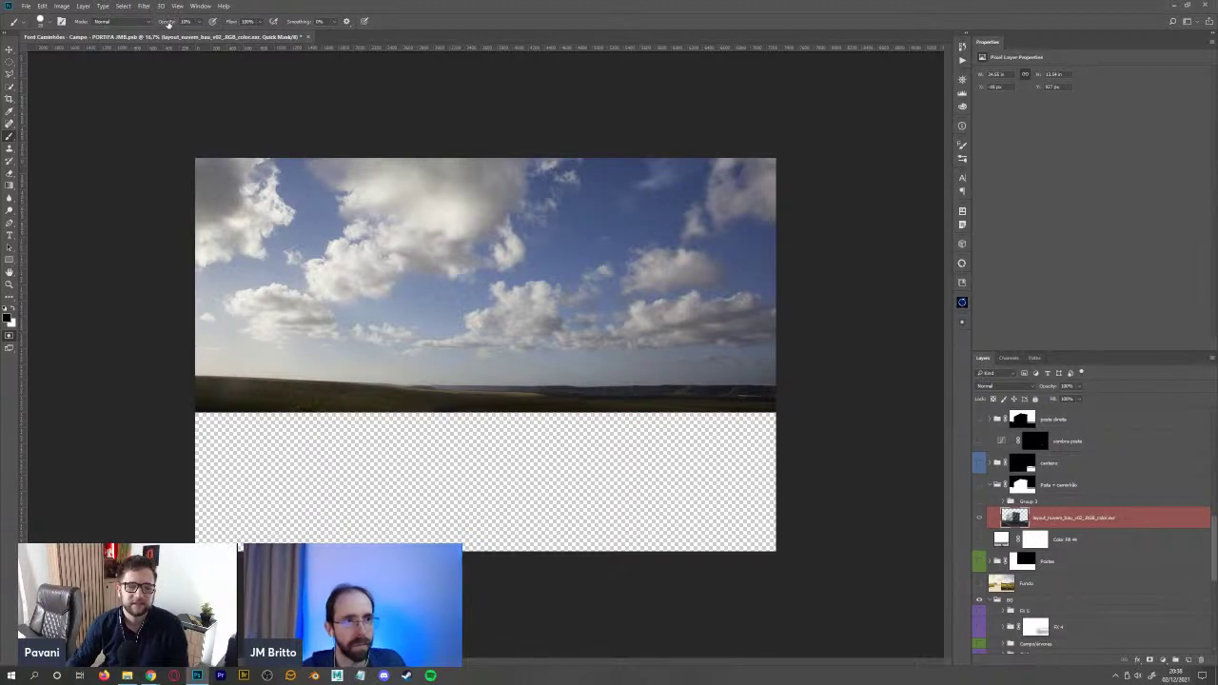
left_click_drag(233, 283, 262, 277)
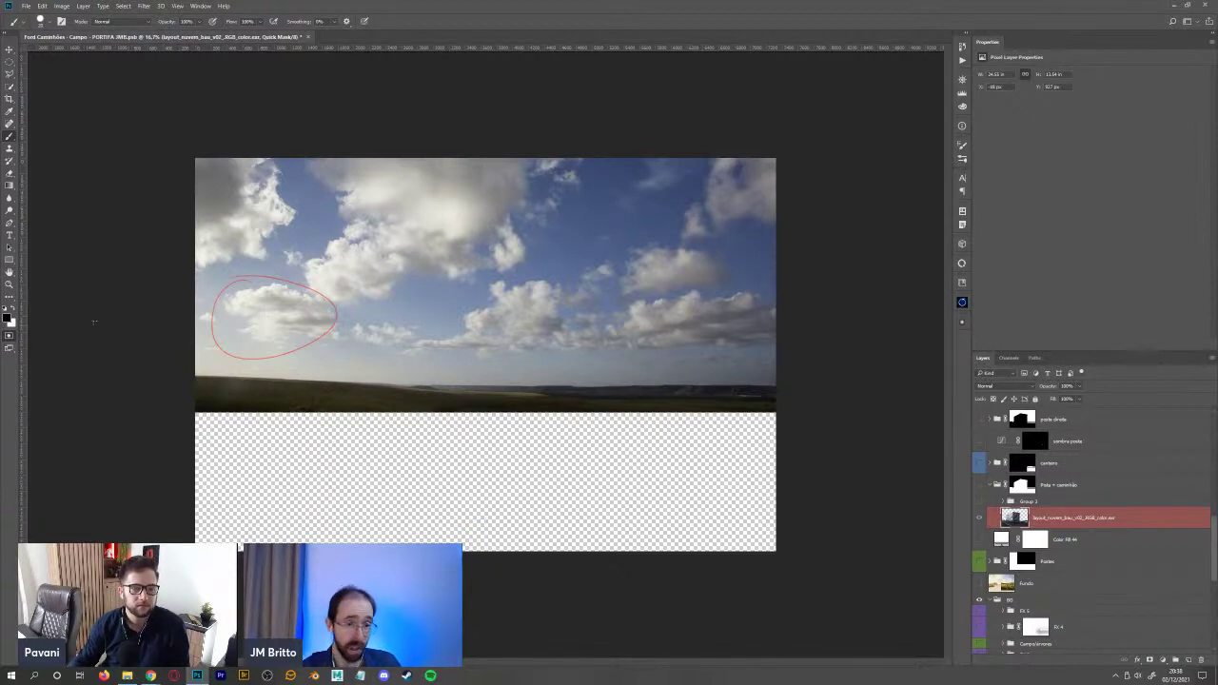
key("q")
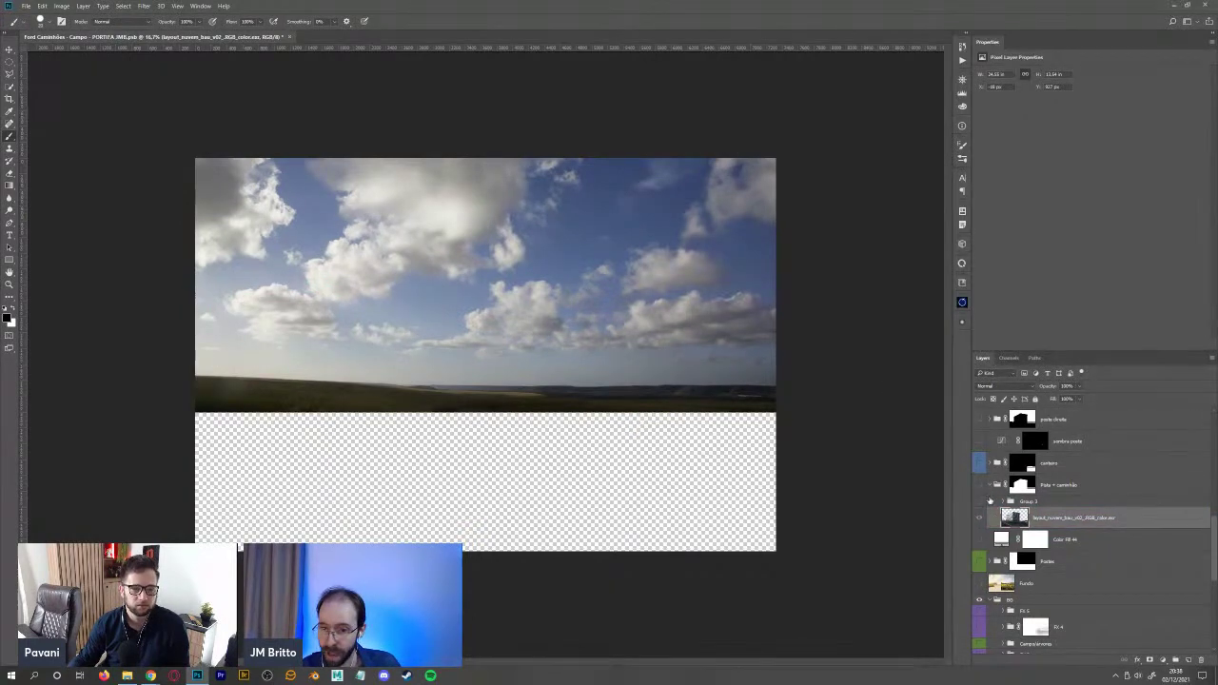
left_click(980, 516)
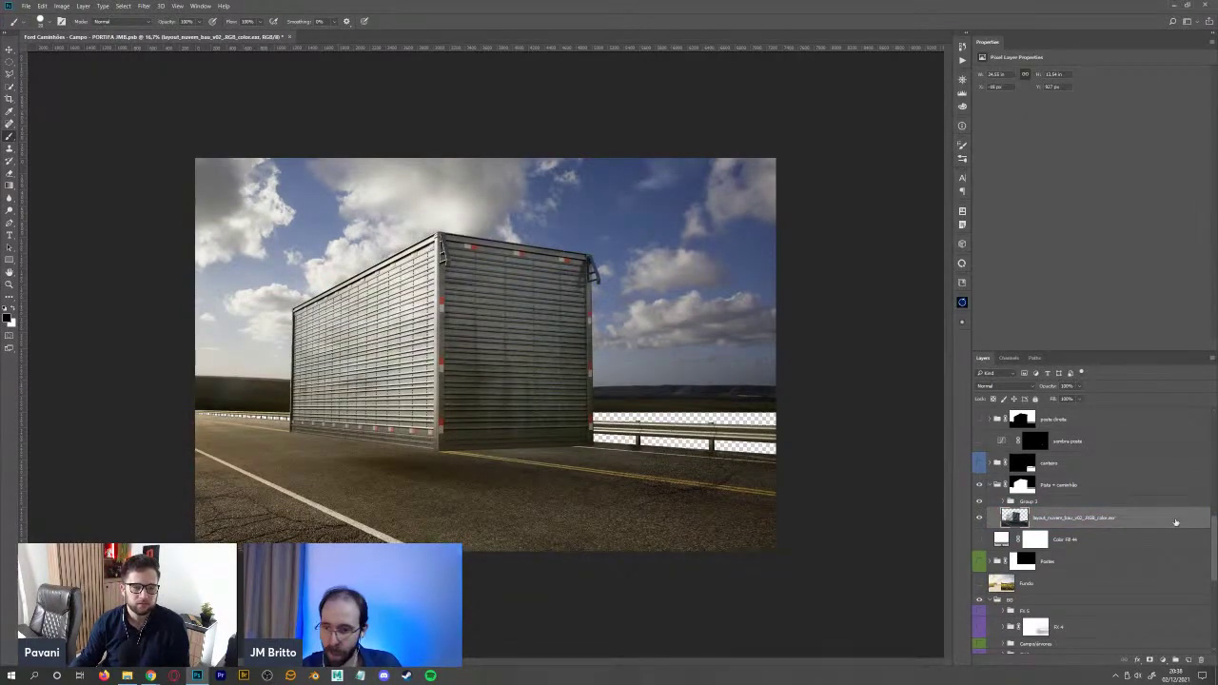
- Show Layer 120's finished composite and overlay the red perspective guide lines layer
scroll(1212, 518, "up", 5)
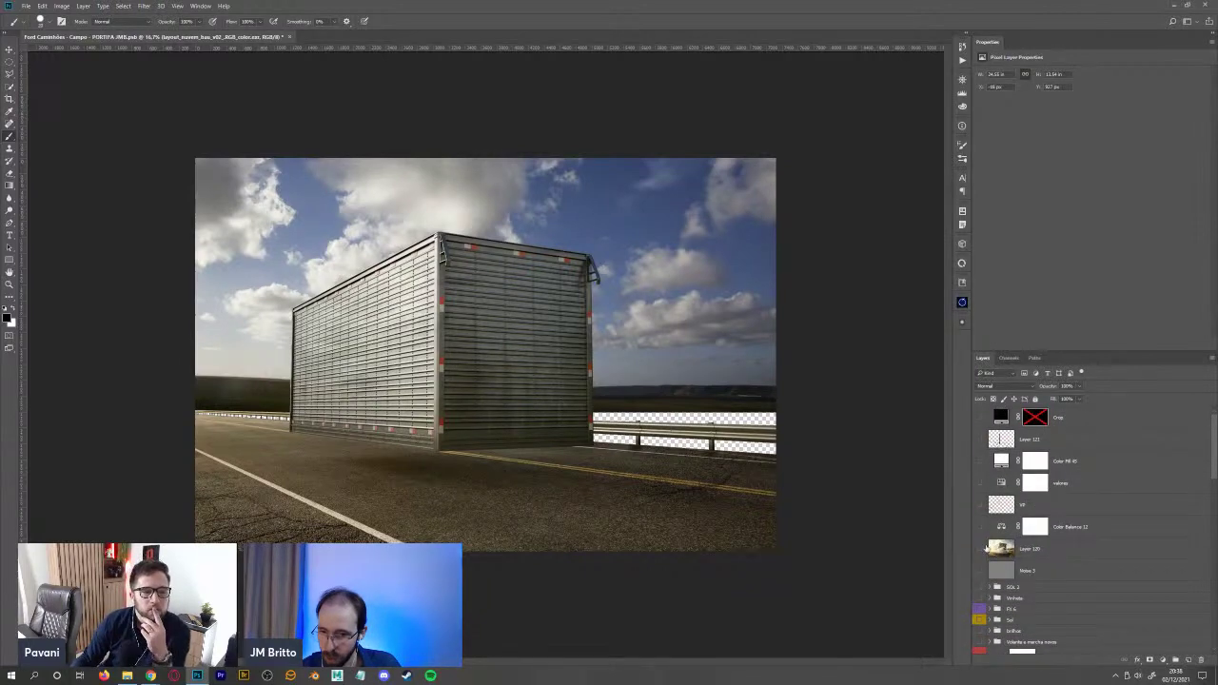
left_click(1014, 552)
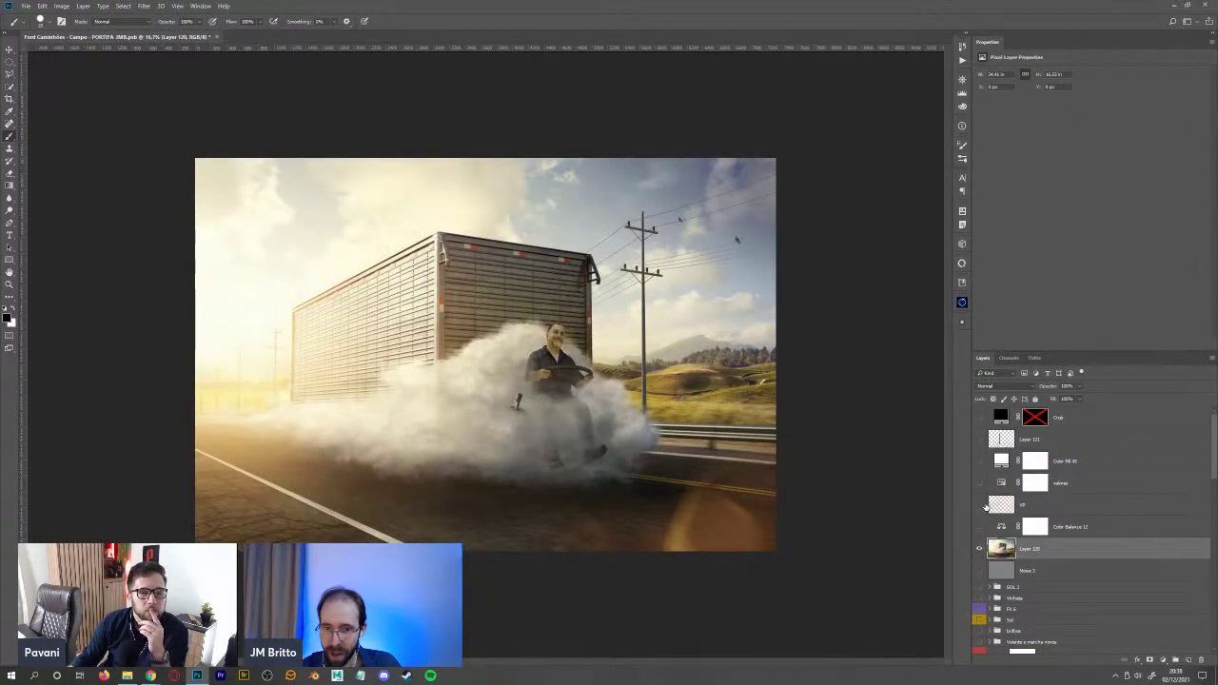
left_click(979, 505)
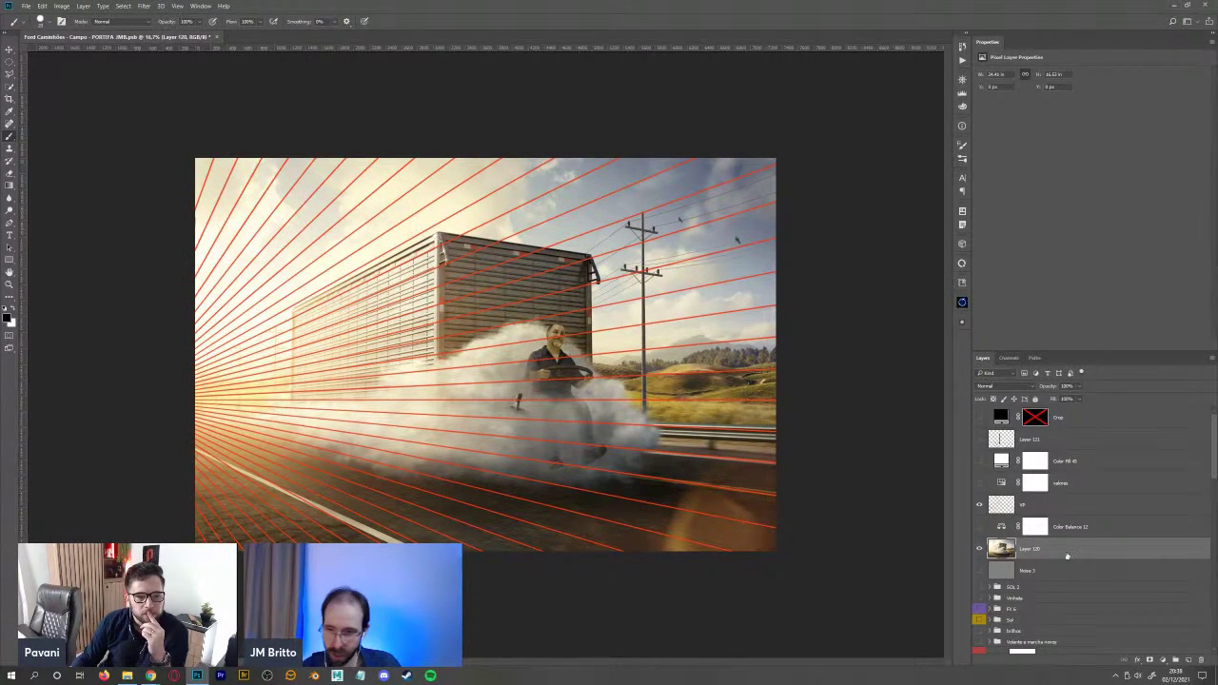
left_click(1047, 506)
key("ctrl+t")
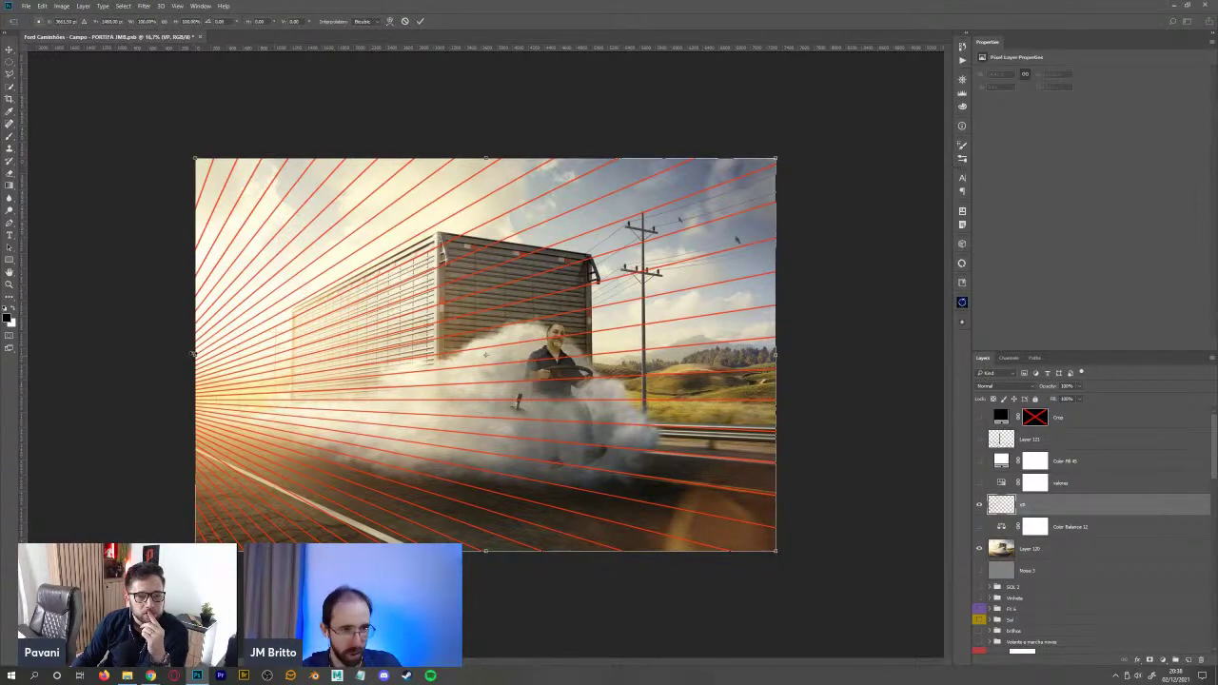
left_click_drag(192, 353, 162, 351)
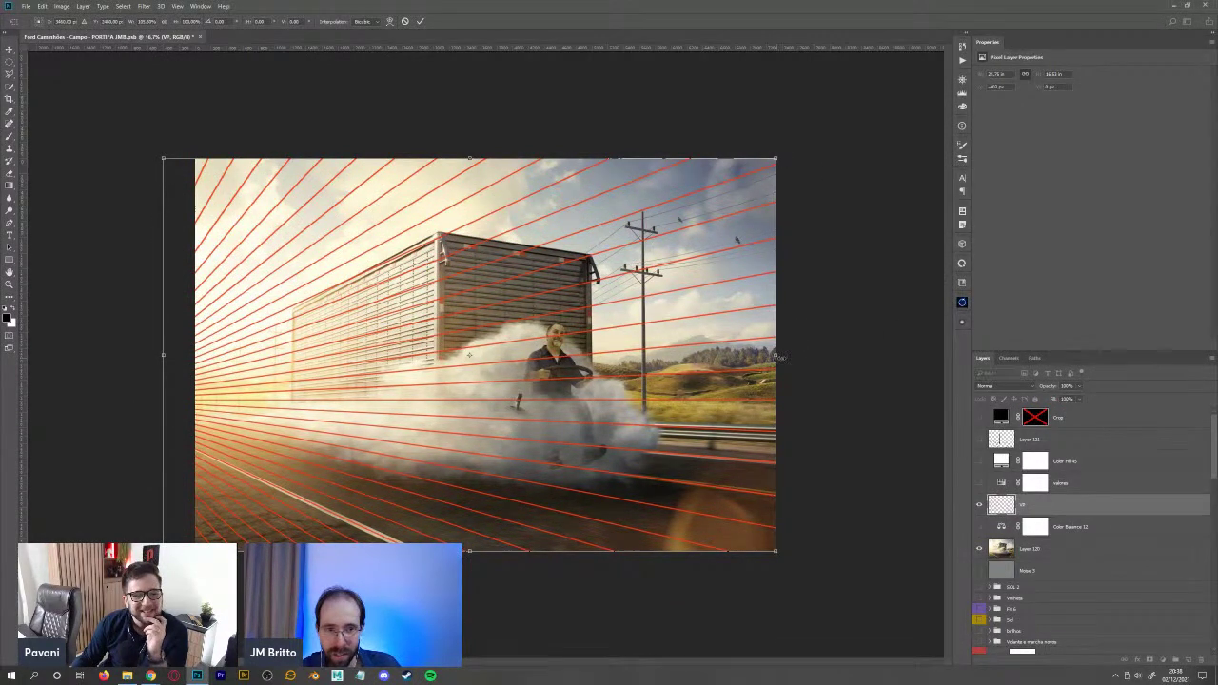
left_click_drag(776, 356, 720, 350)
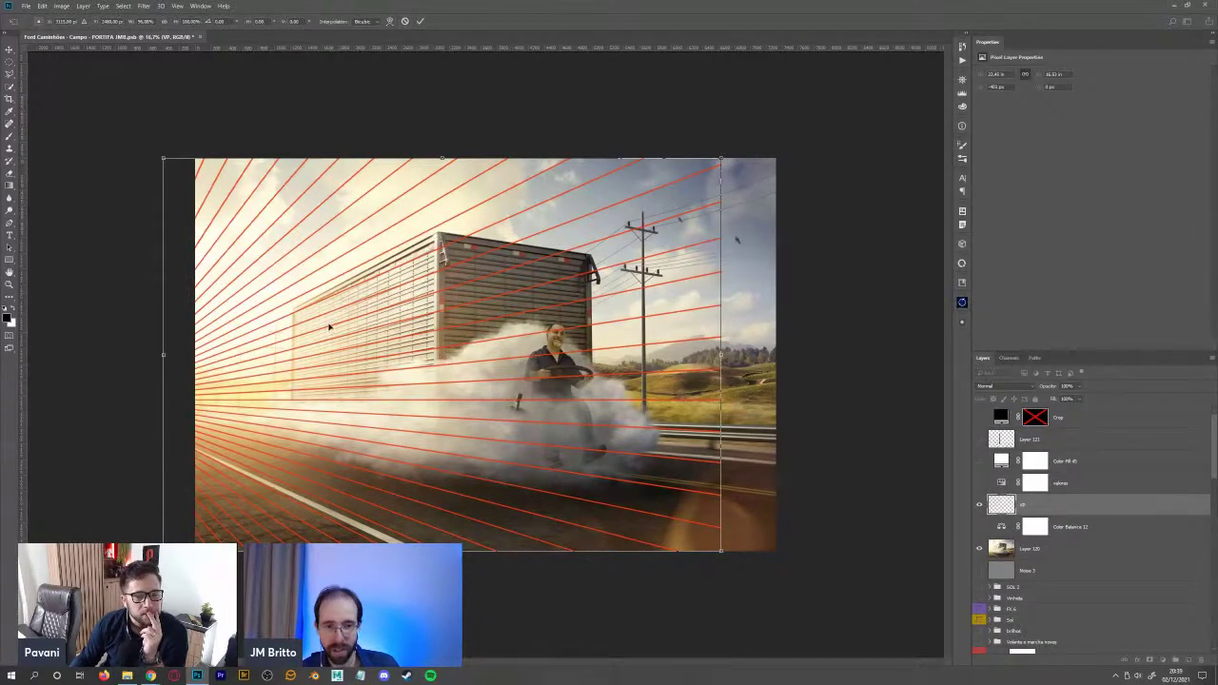
key("Return")
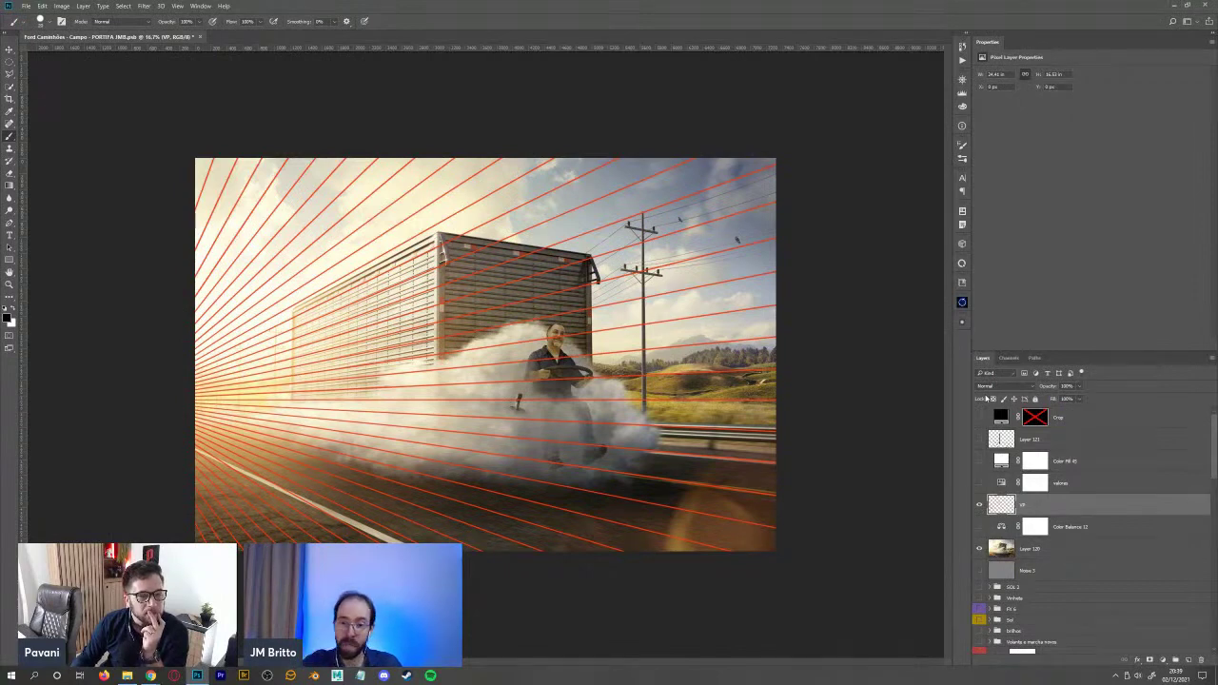
- Hide the perspective-lines layer and sketch red Quick Mask guides at the pole, road edge and truck
left_click(979, 504)
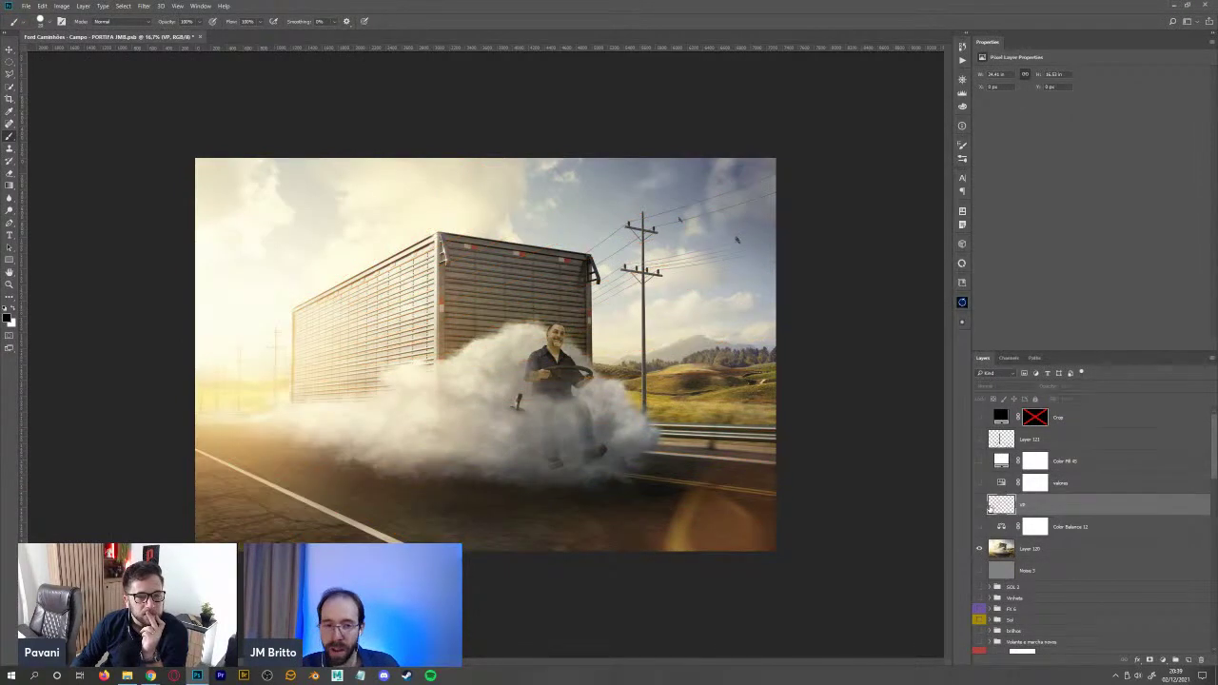
key("q")
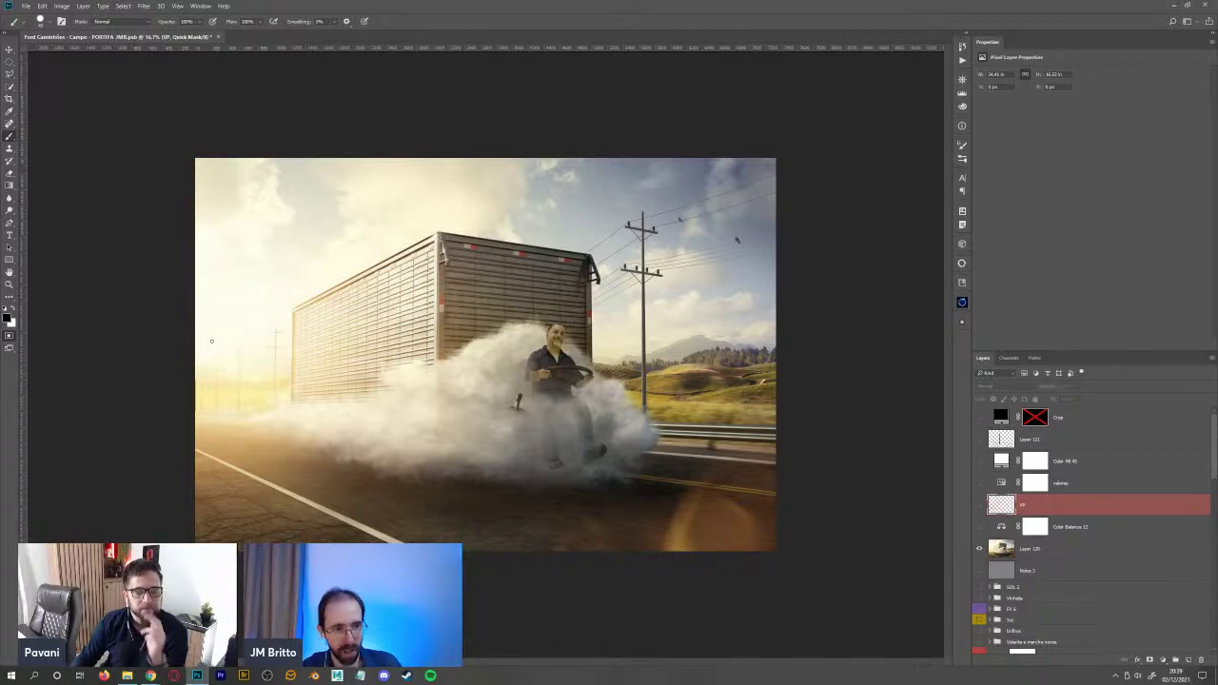
left_click(698, 238, "shift")
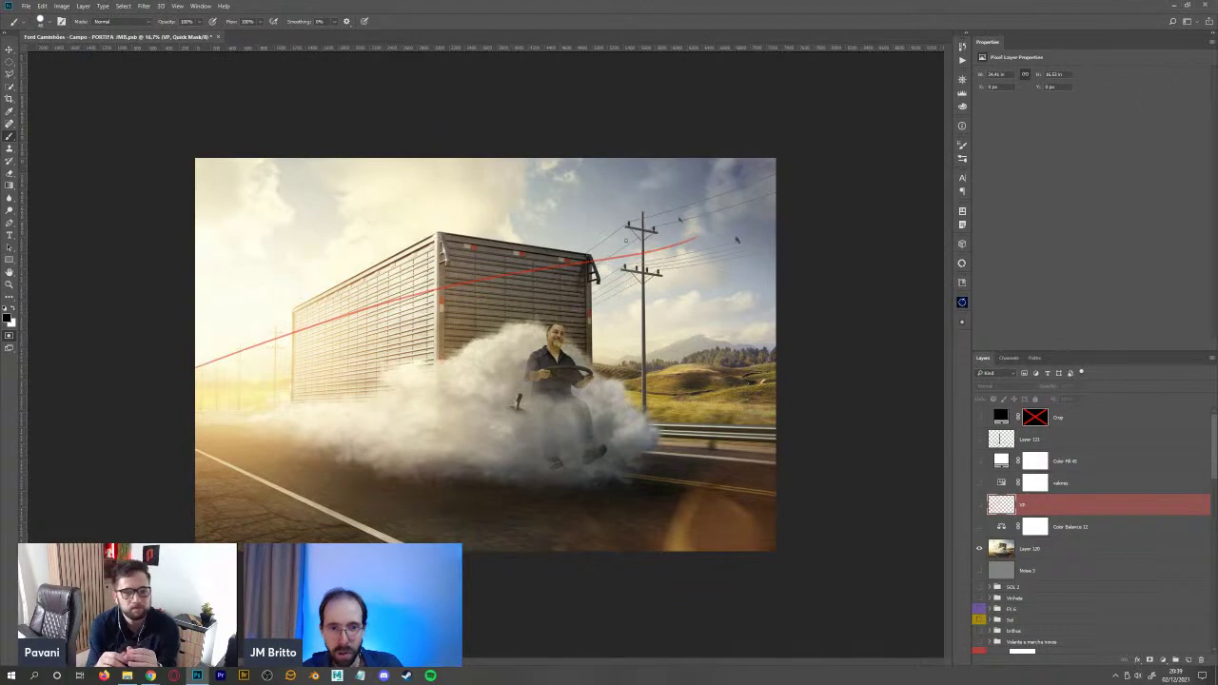
mouse_move(625, 241)
left_mouse_down()
mouse_move(682, 225)
mouse_move(663, 282)
left_mouse_up()
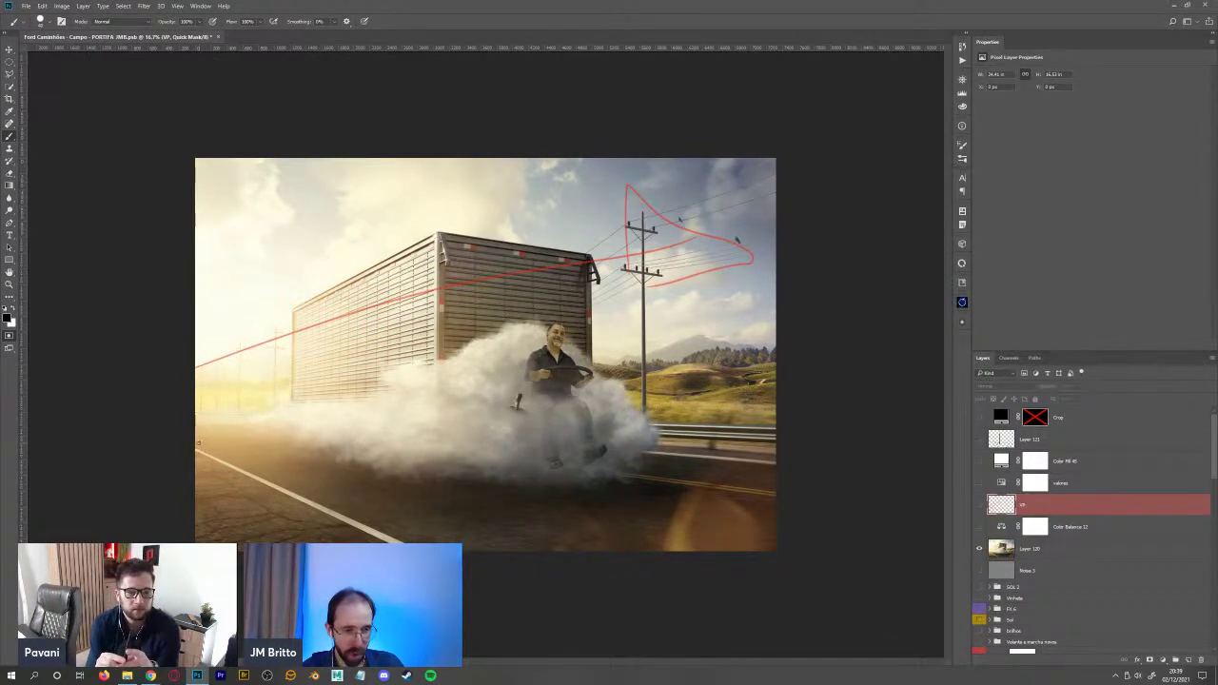
left_click_drag(198, 438, 400, 543)
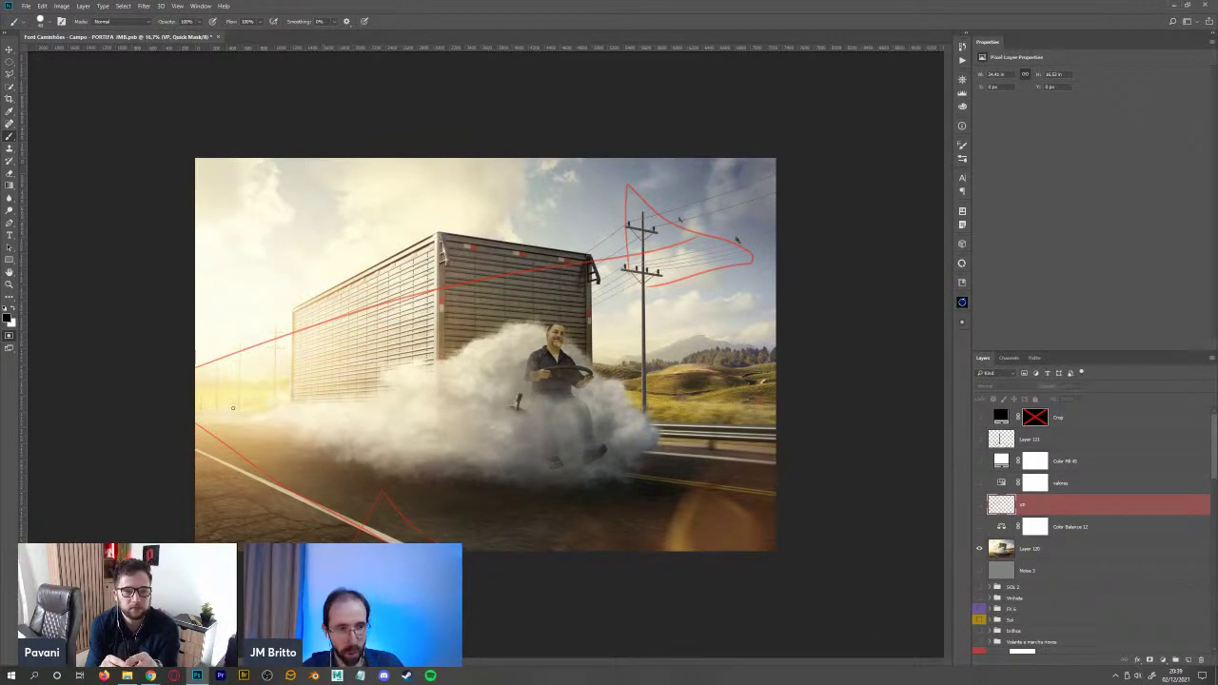
left_click_drag(269, 387, 523, 384)
left_click_drag(278, 358, 533, 324)
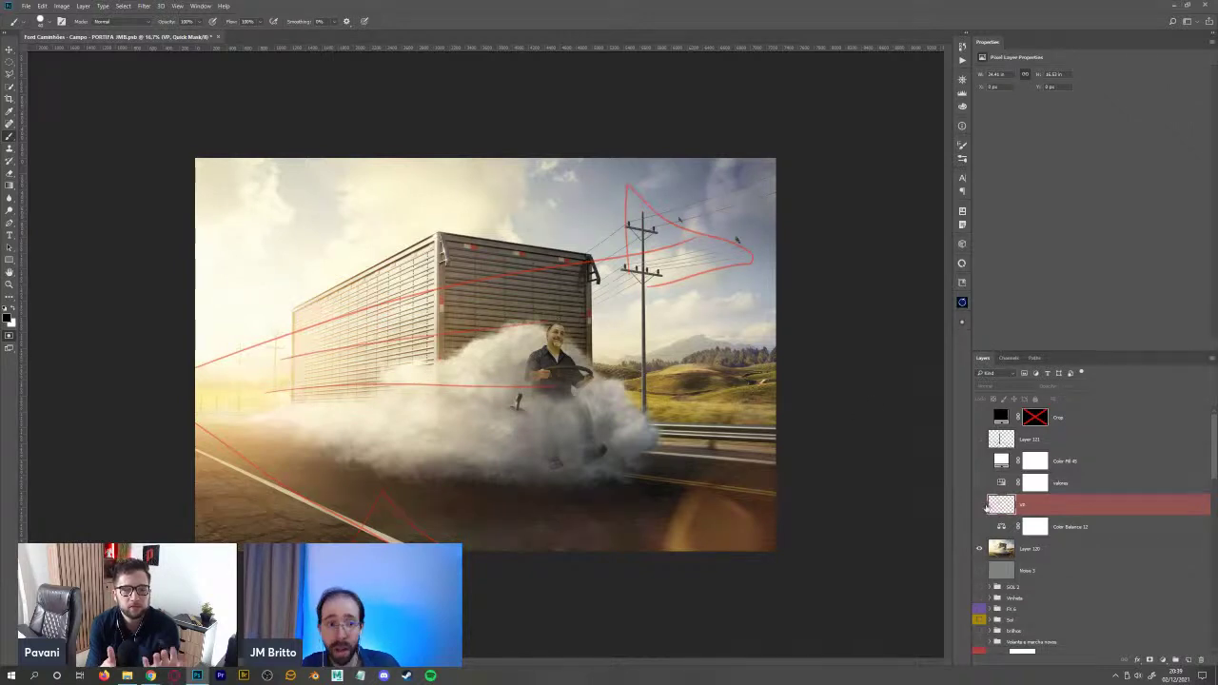
- Hide the smoke-and-driver layer, exit Quick Mask to clear the guides, and toggle the truck layer
left_click(983, 550)
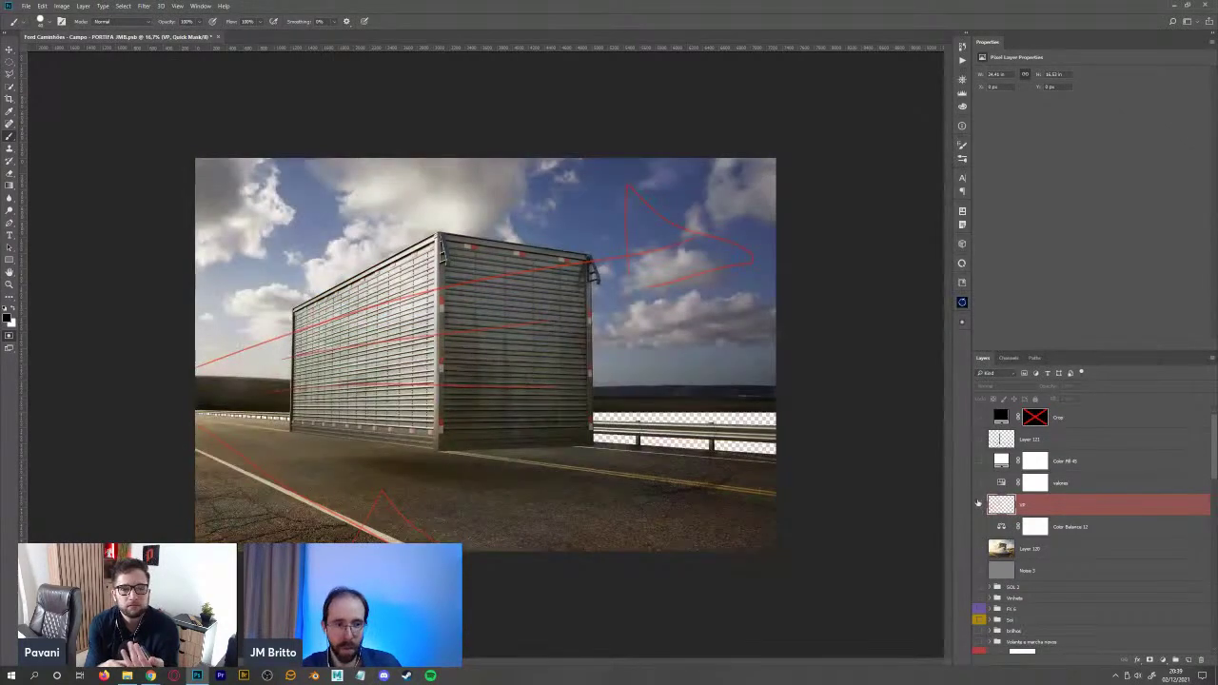
key("q")
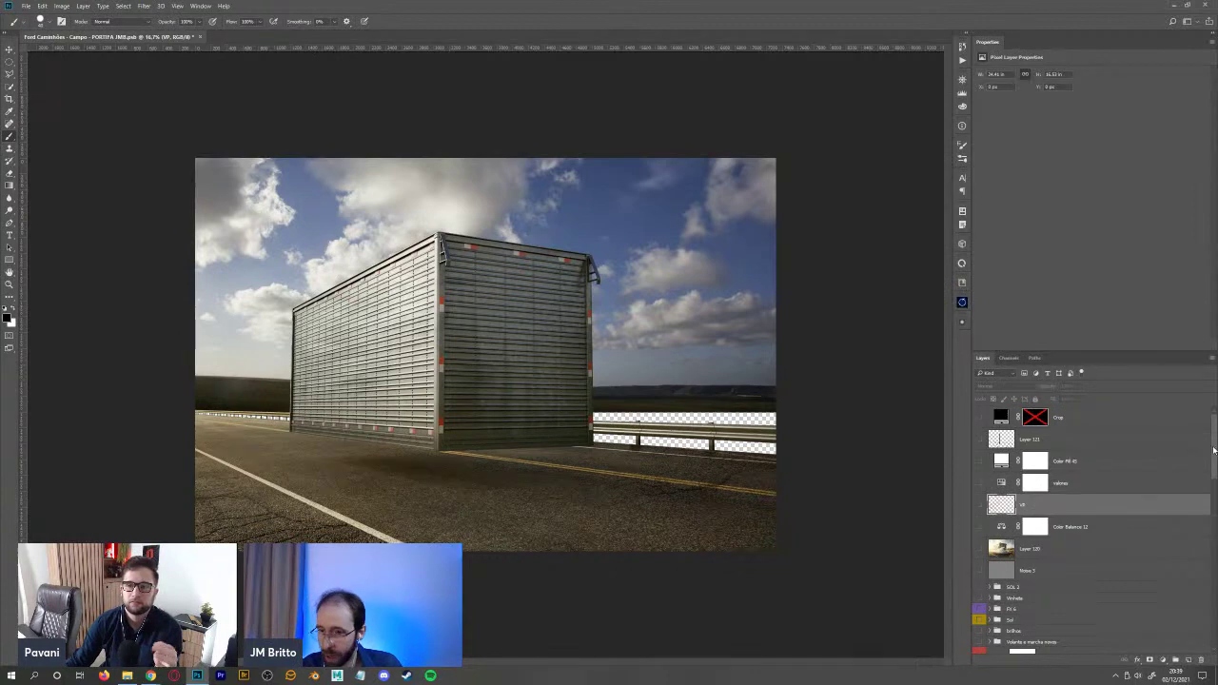
left_click_drag(1212, 451, 1194, 654)
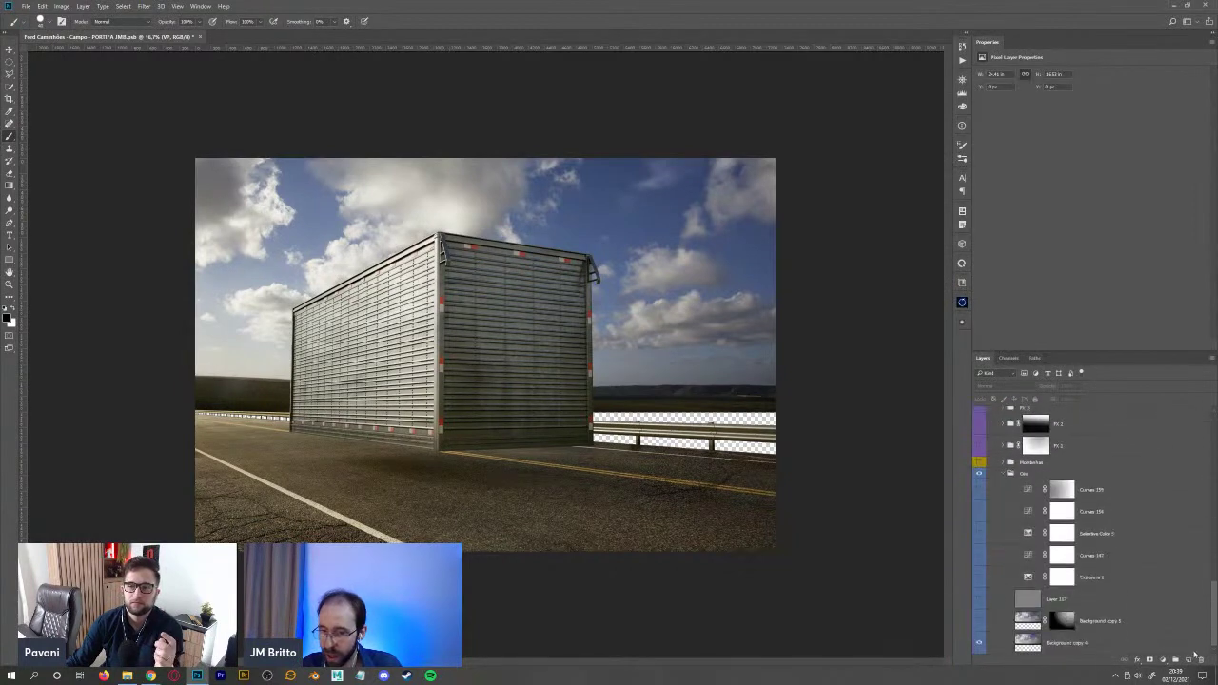
left_click(980, 653)
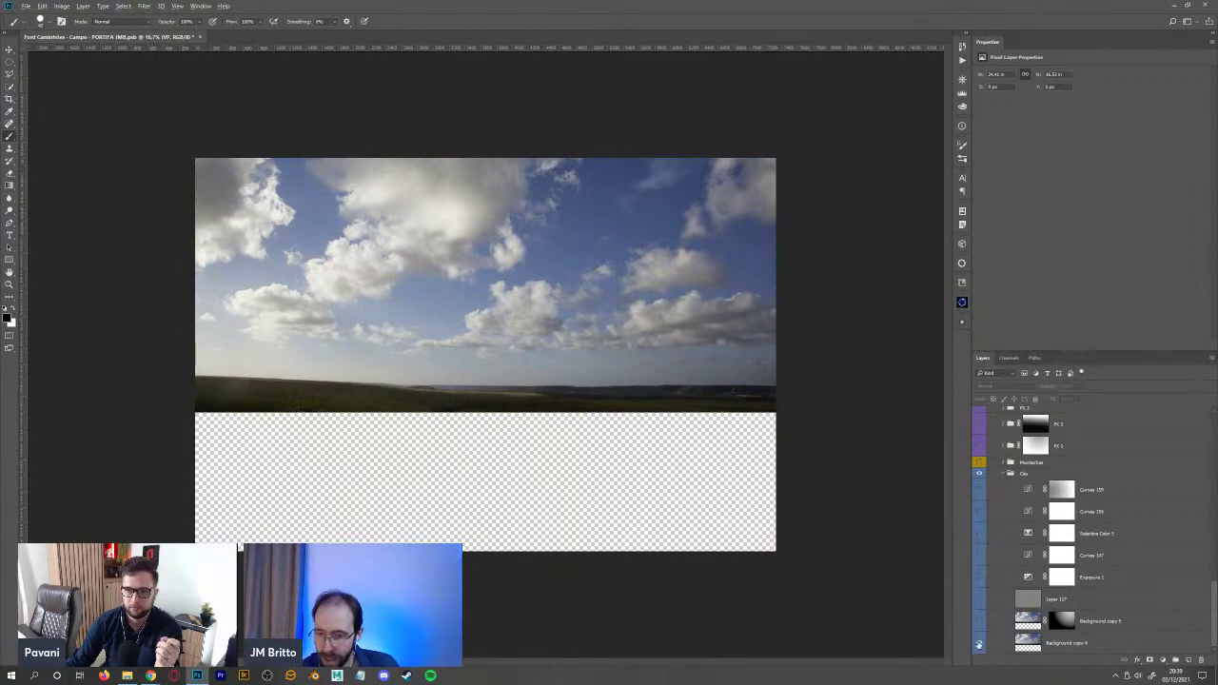
left_click(980, 645)
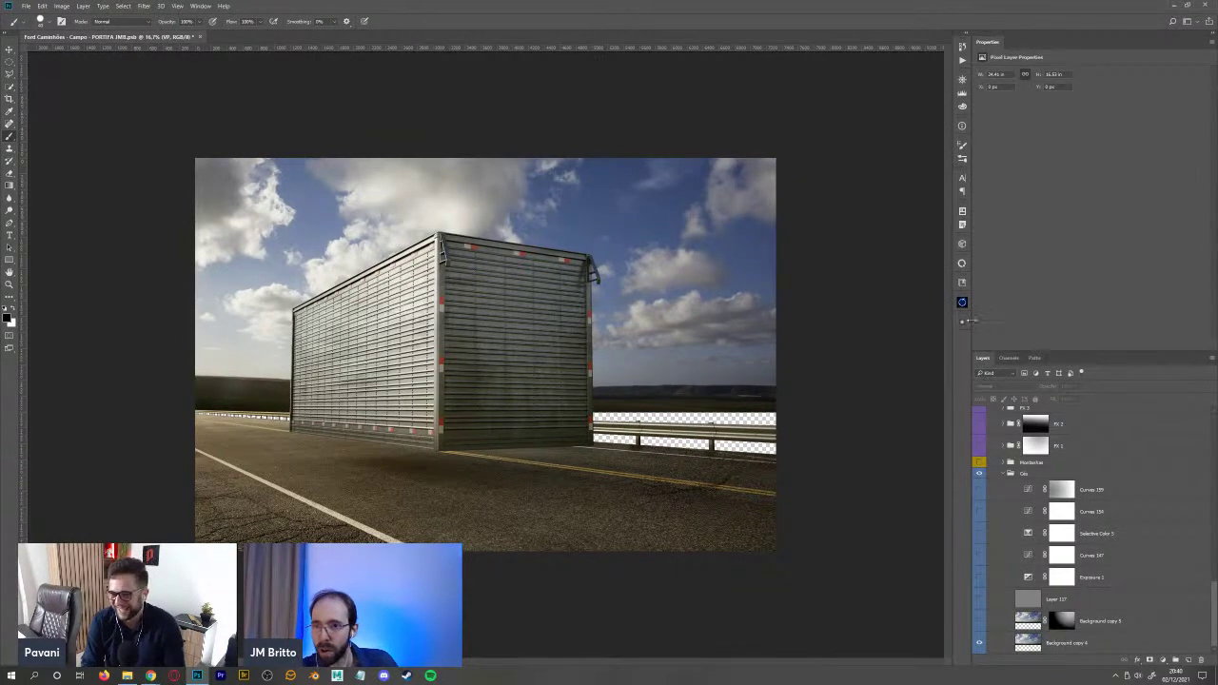
- Select the Montanhas layer, then the Background copy 5 layer
left_click(1072, 465)
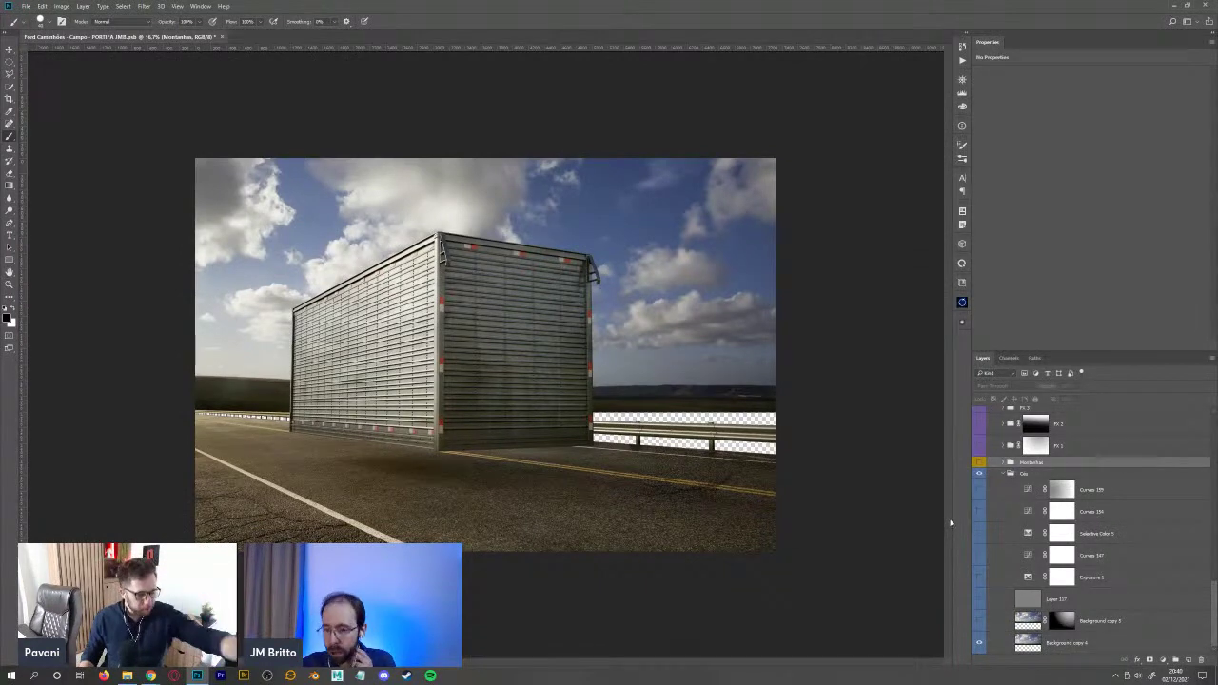
left_click(1125, 626)
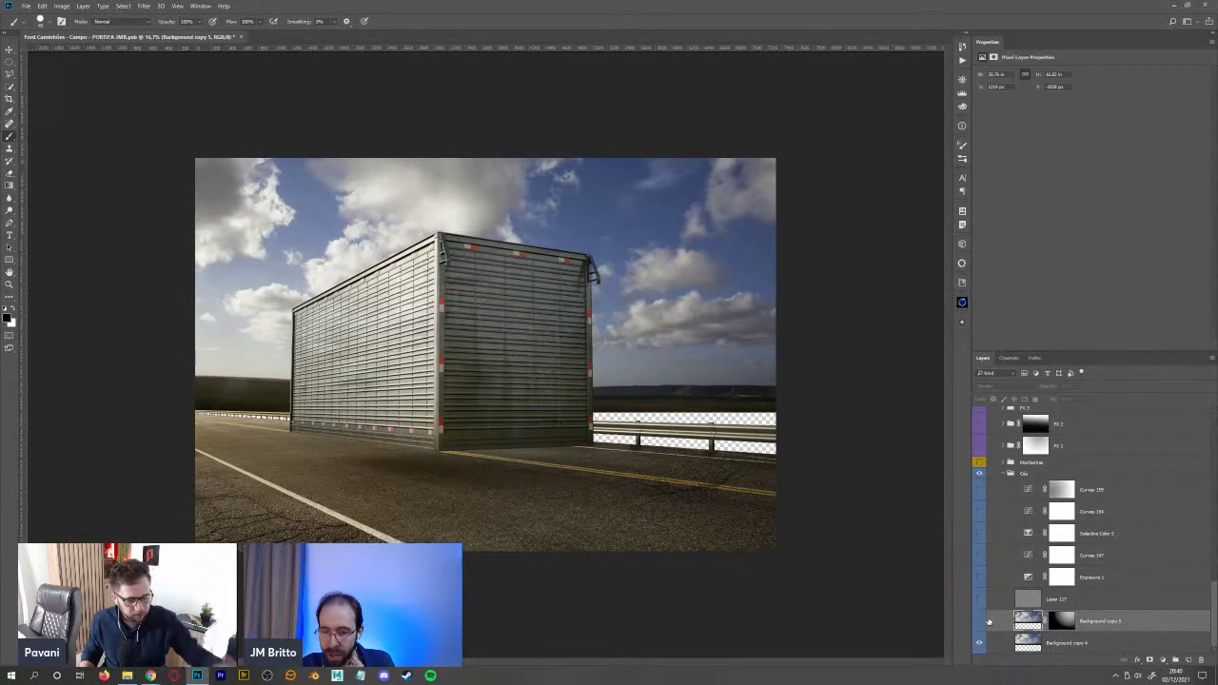
scroll(1047, 514, "up", 10)
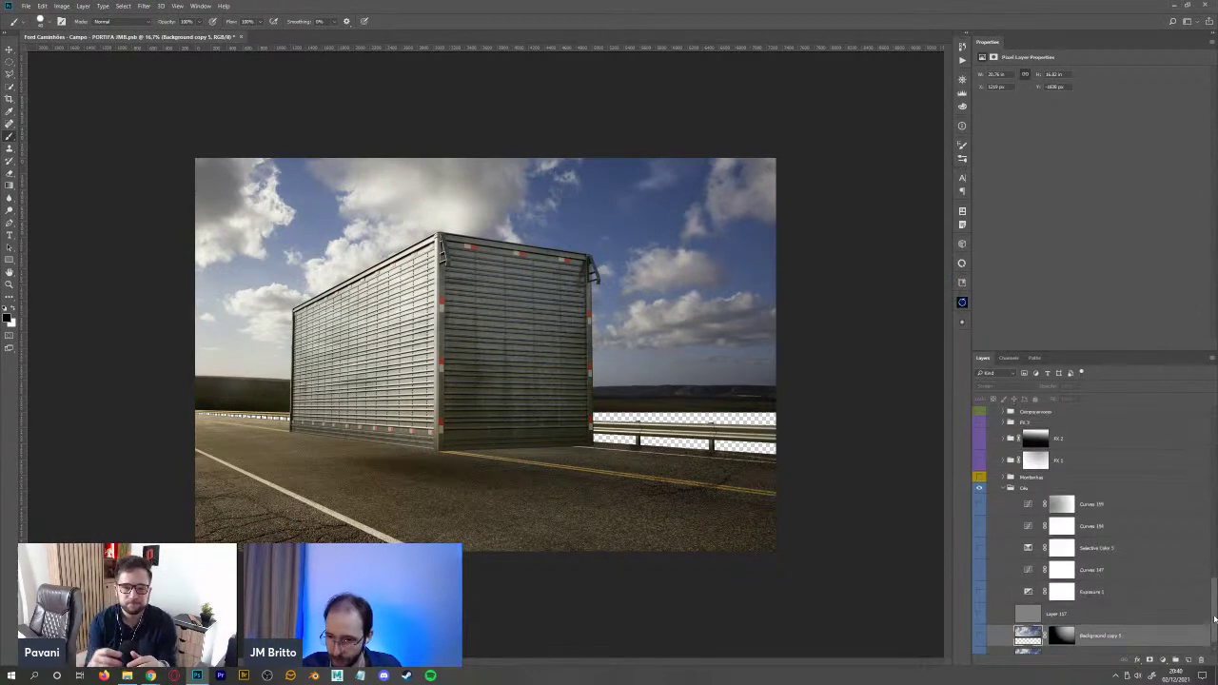
scroll(1024, 471, "down", 10)
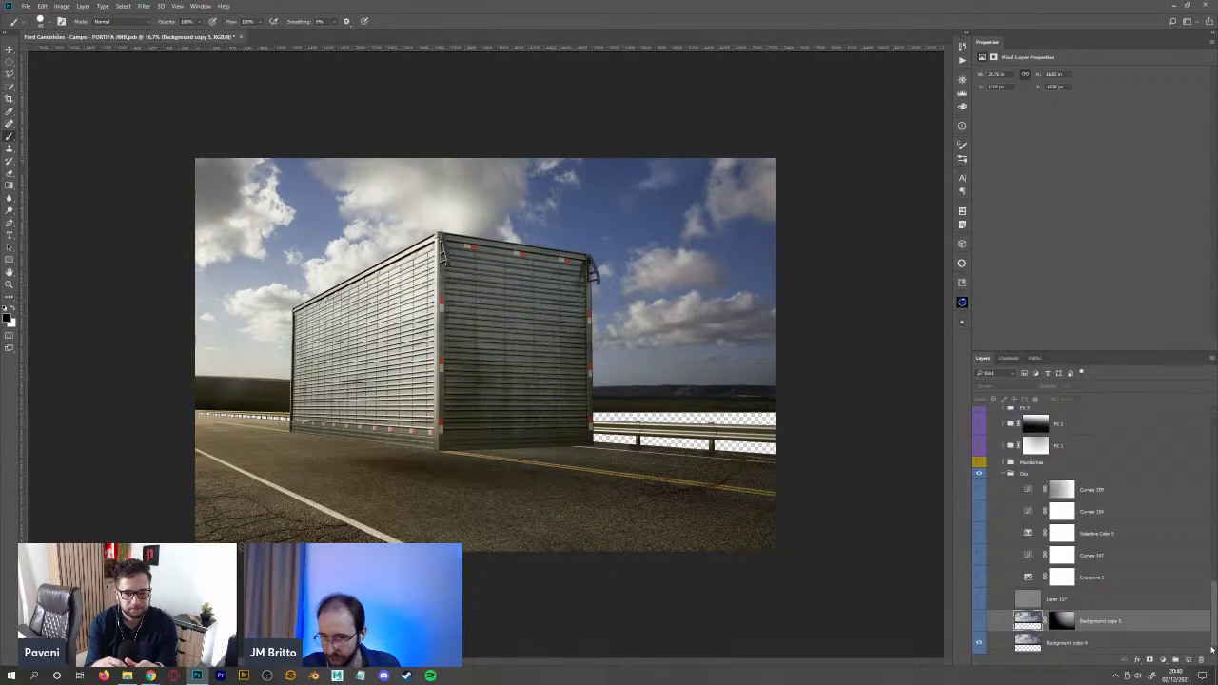
- Turn on Background copy 5, Layer 117, Exposure 1, Curves 147 and Selective Color, opening Selective Color's settings
left_click(979, 620)
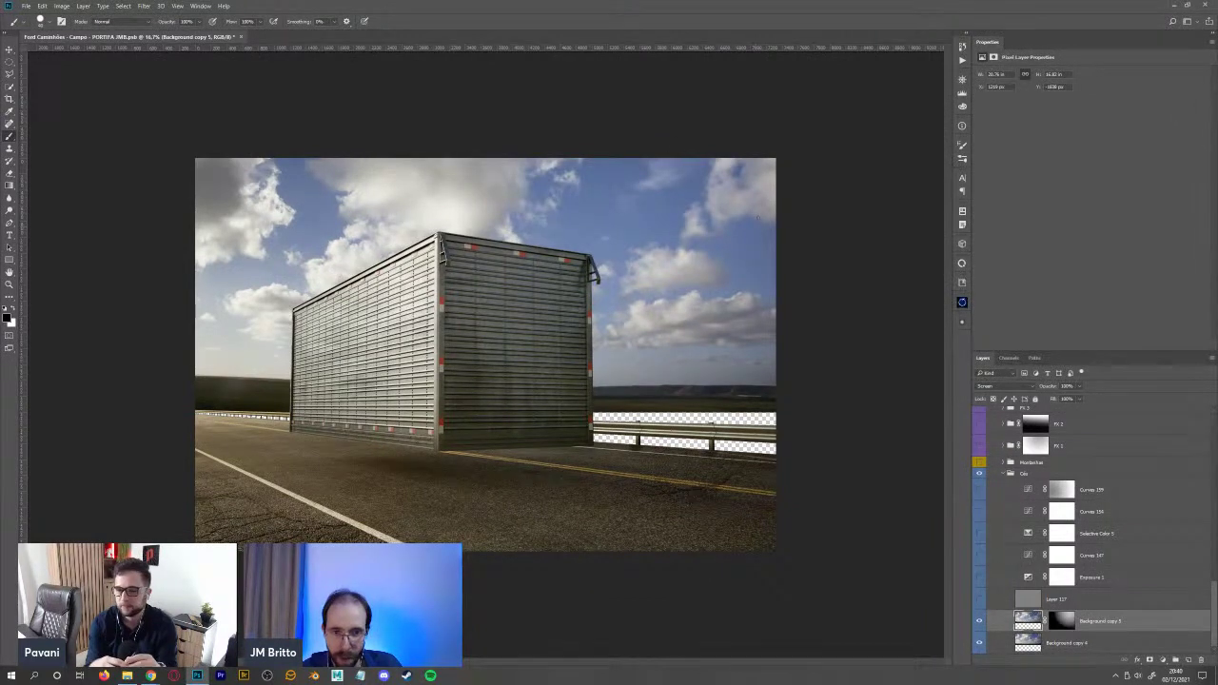
left_click(979, 598)
left_click(1057, 599)
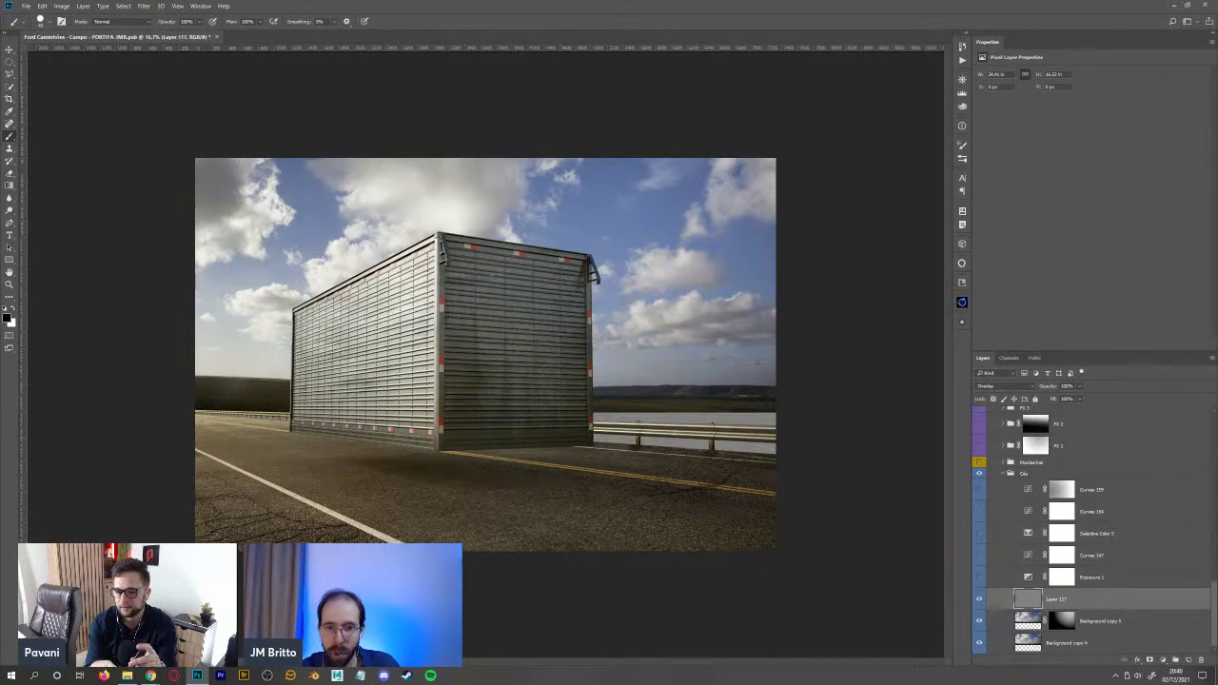
left_click(979, 577)
left_click(979, 555)
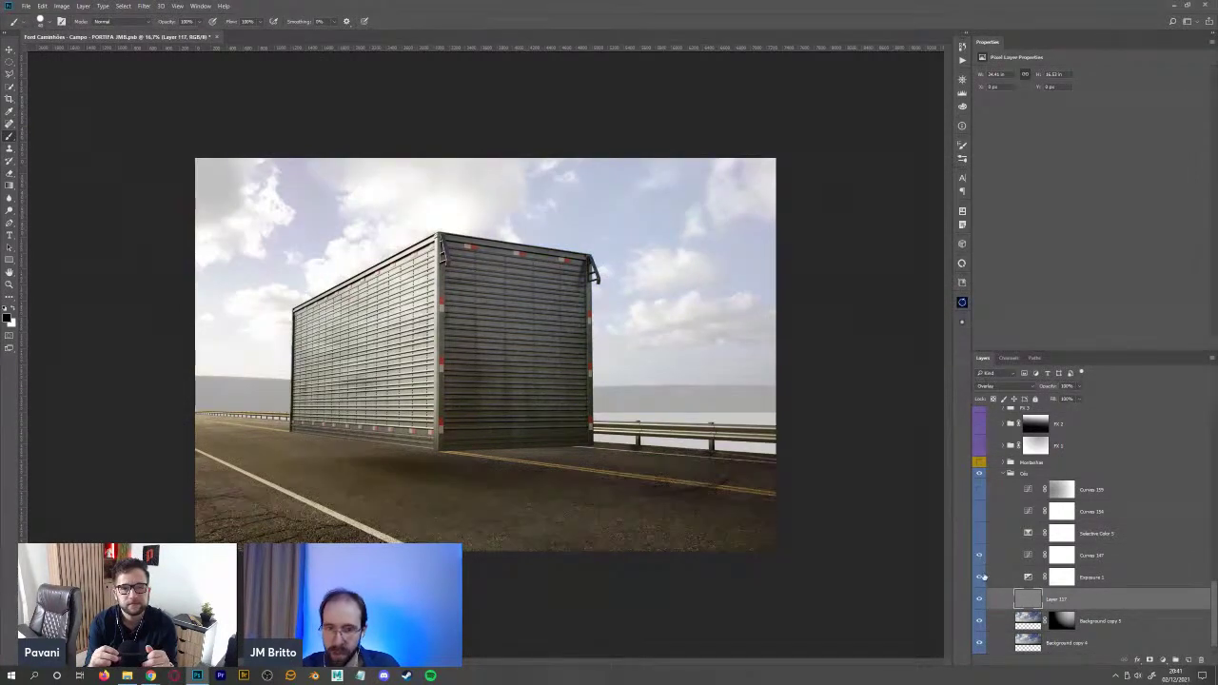
left_click(980, 536)
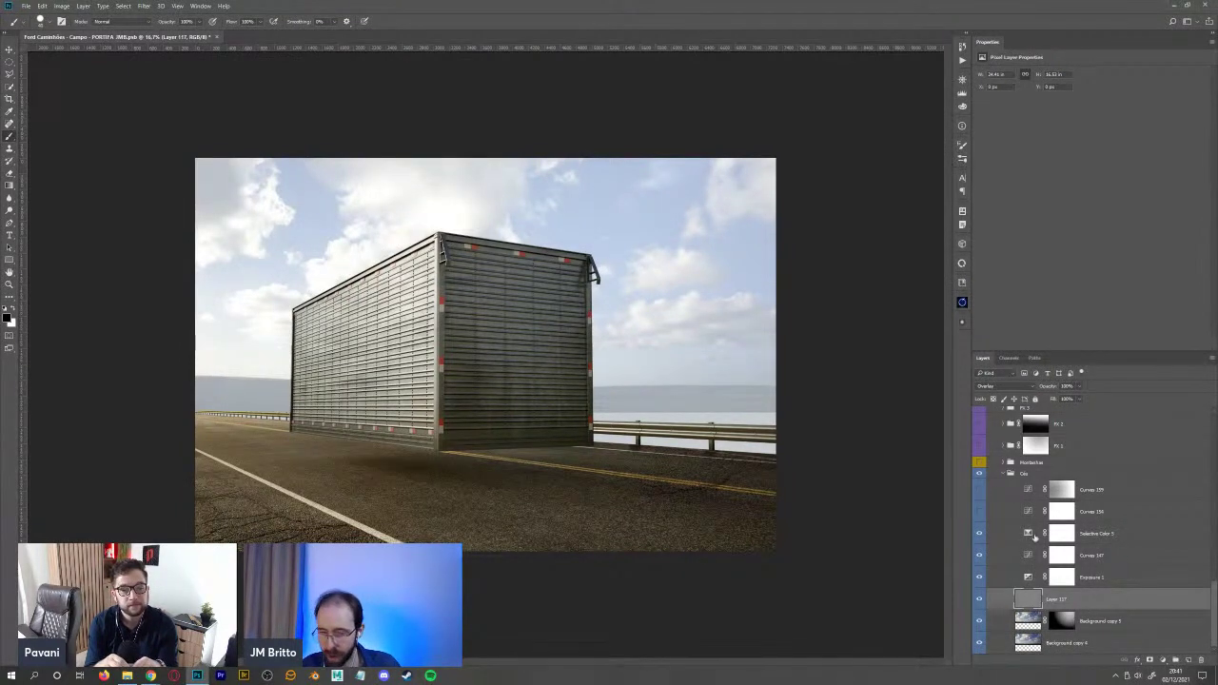
left_click(1106, 538)
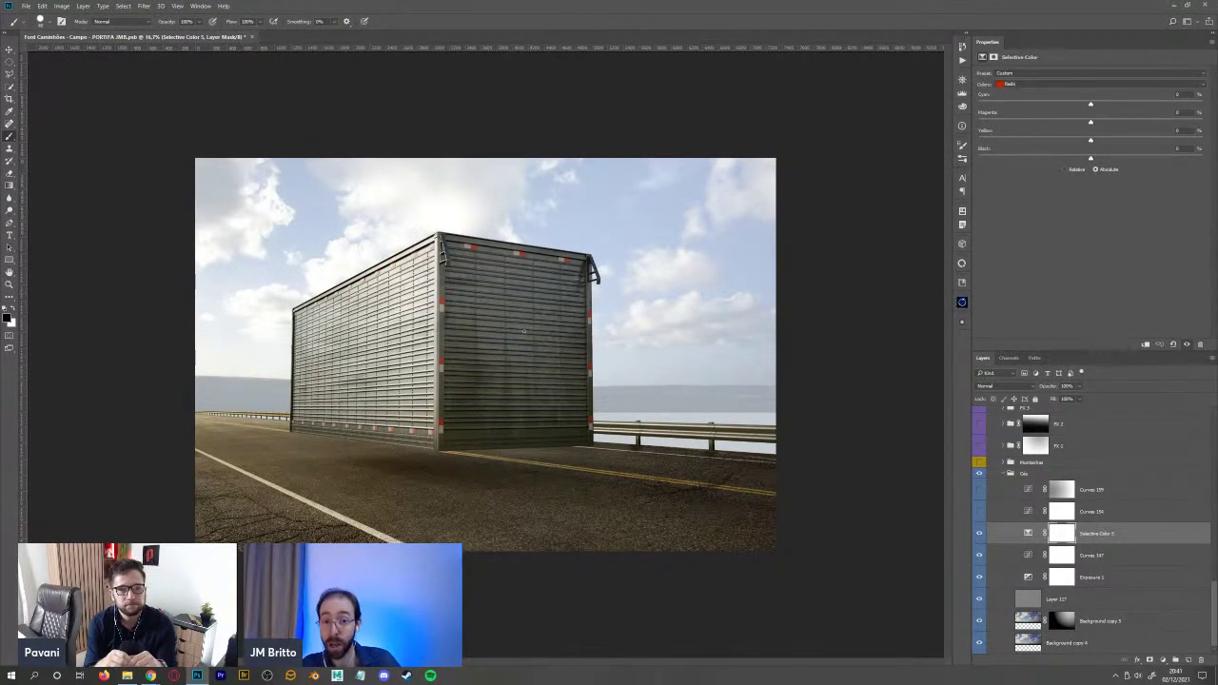
- Hide Selective Color 5 and add a new Selective Color adjustment layer
left_click(979, 534)
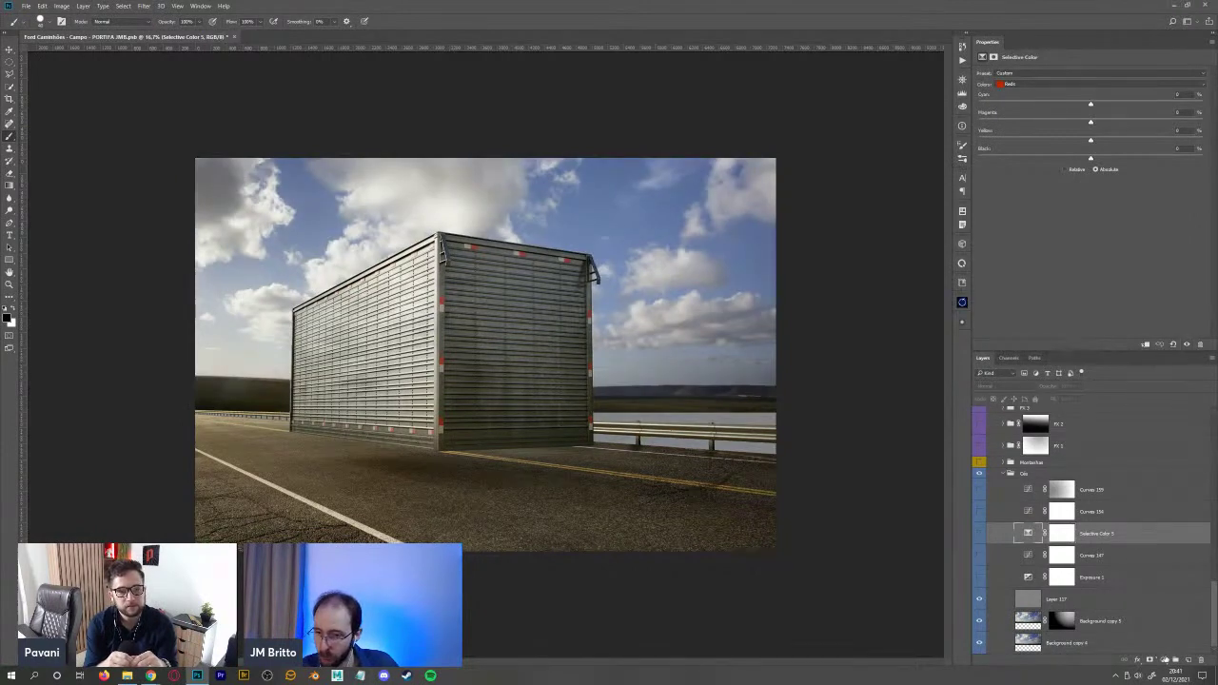
left_click(1162, 659)
left_click(1168, 654)
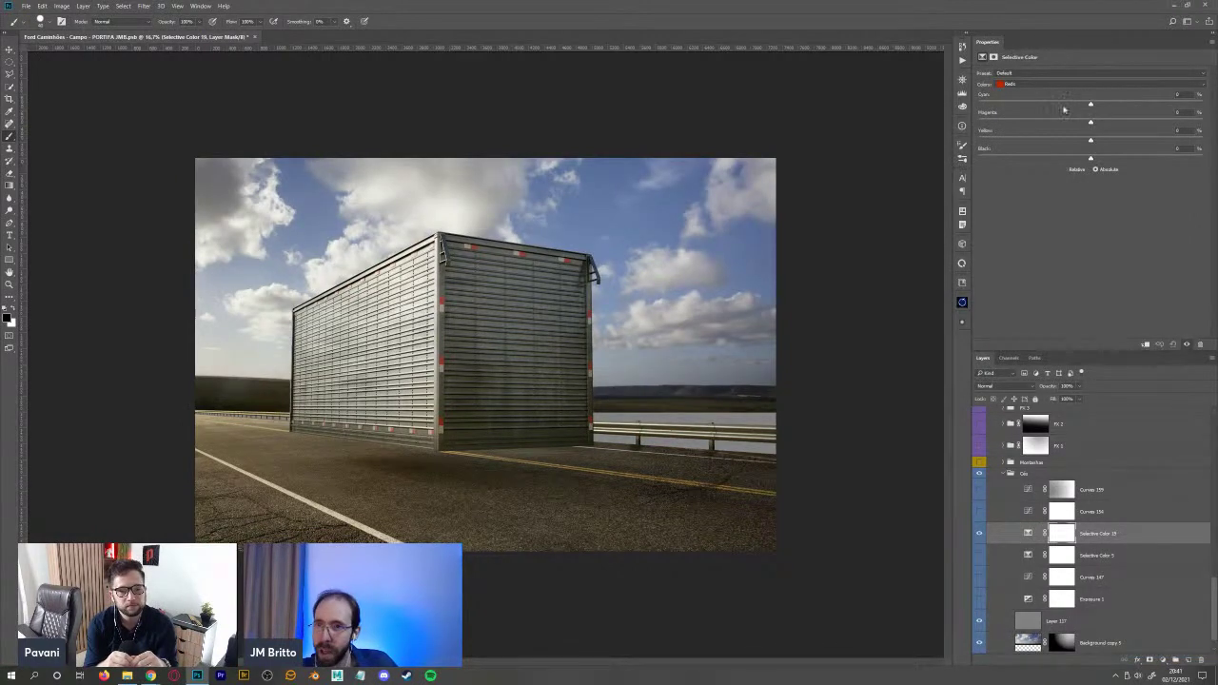
- In Whites, raise Yellow, lower Cyan and add a little Black for a warm sky
left_click(1028, 85)
left_click(1026, 136)
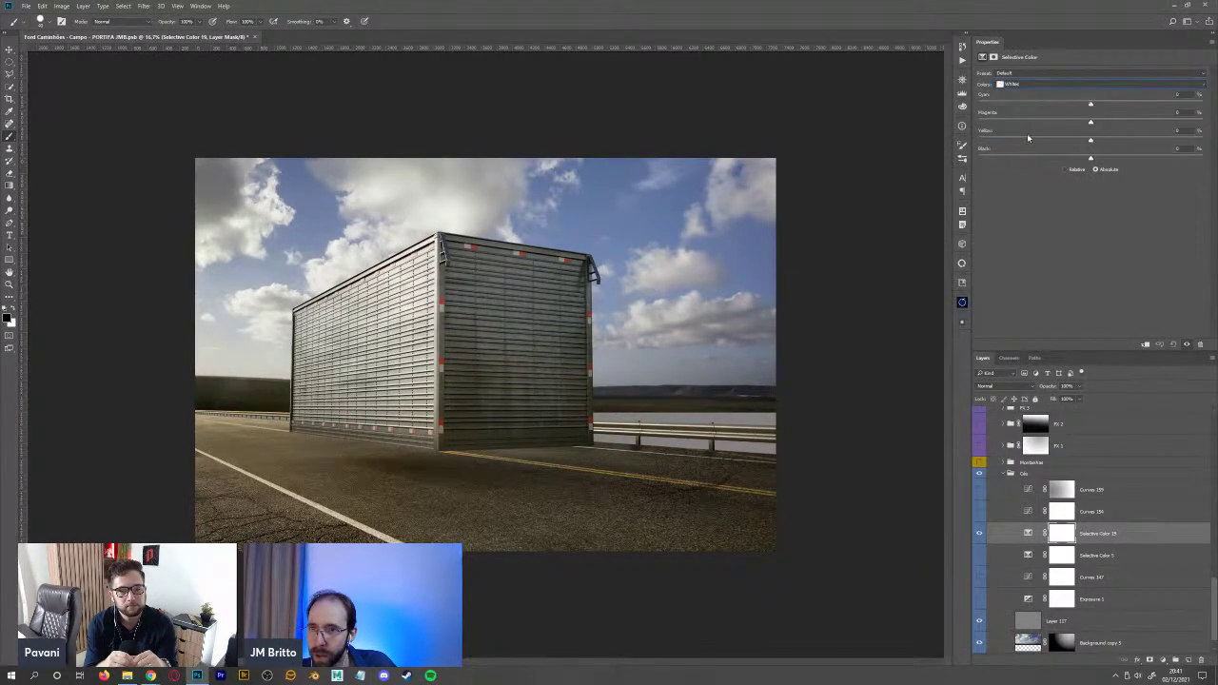
left_click_drag(1092, 140, 1120, 140)
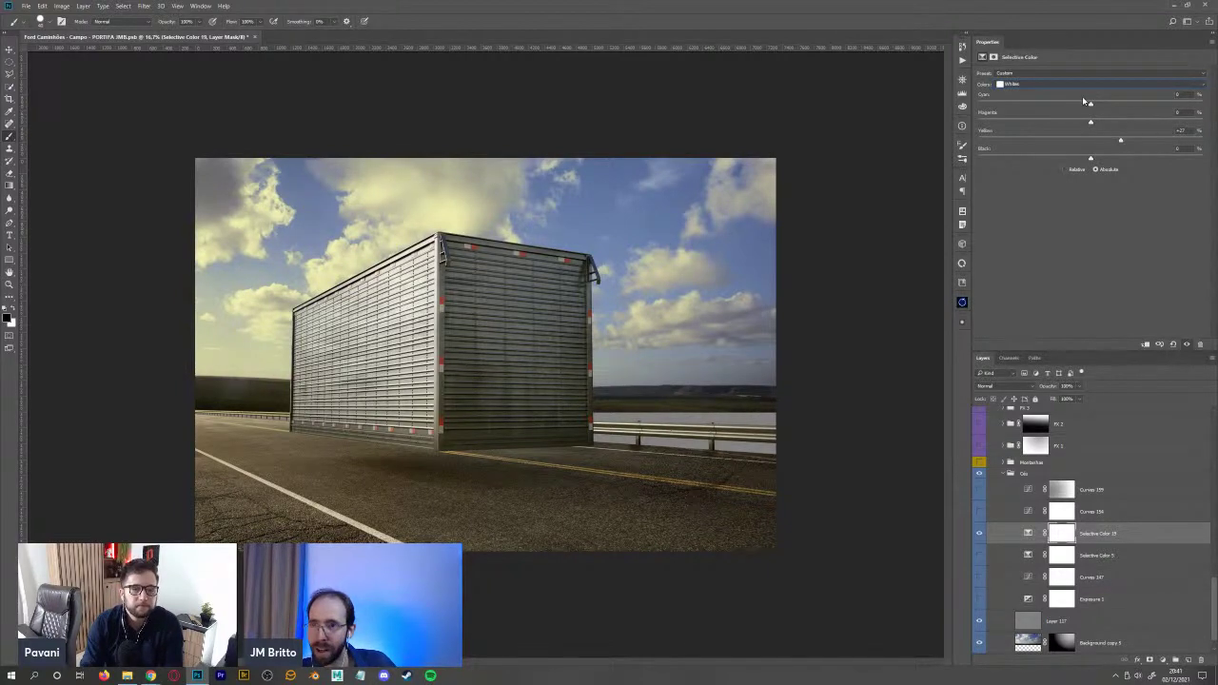
mouse_move(1071, 105)
left_mouse_down()
mouse_move(1118, 122)
mouse_move(1083, 118)
left_mouse_up()
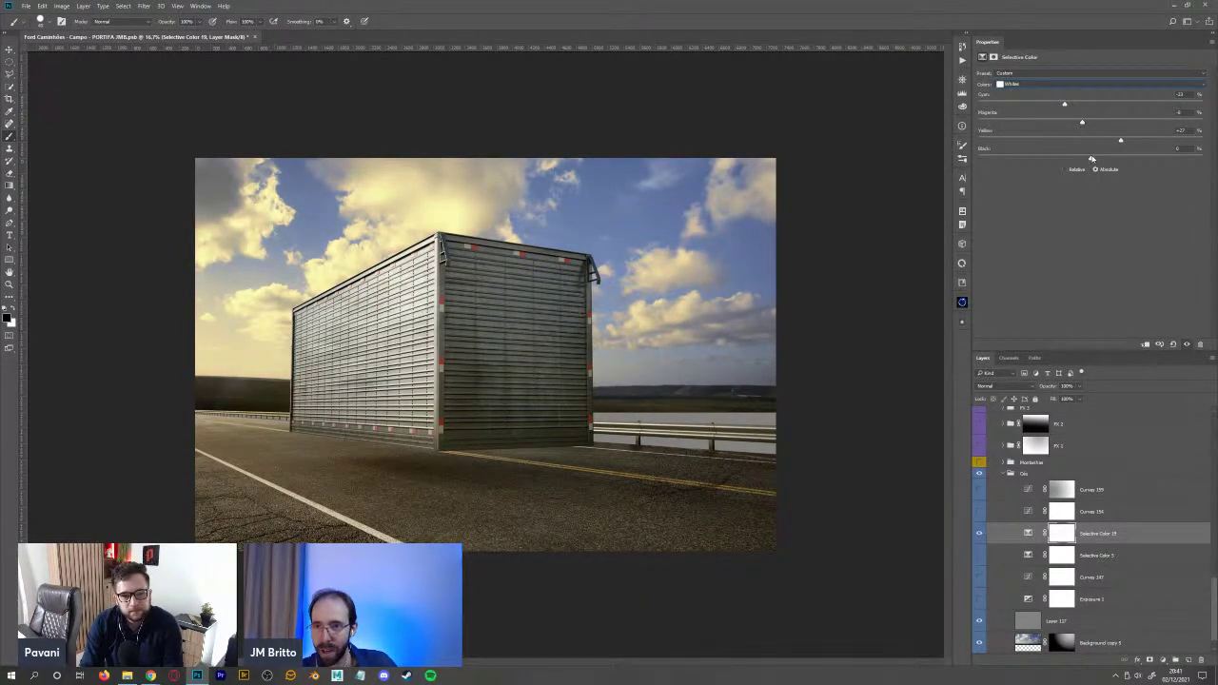
mouse_move(1092, 158)
left_mouse_down()
mouse_move(1105, 157)
mouse_move(1080, 156)
left_mouse_up()
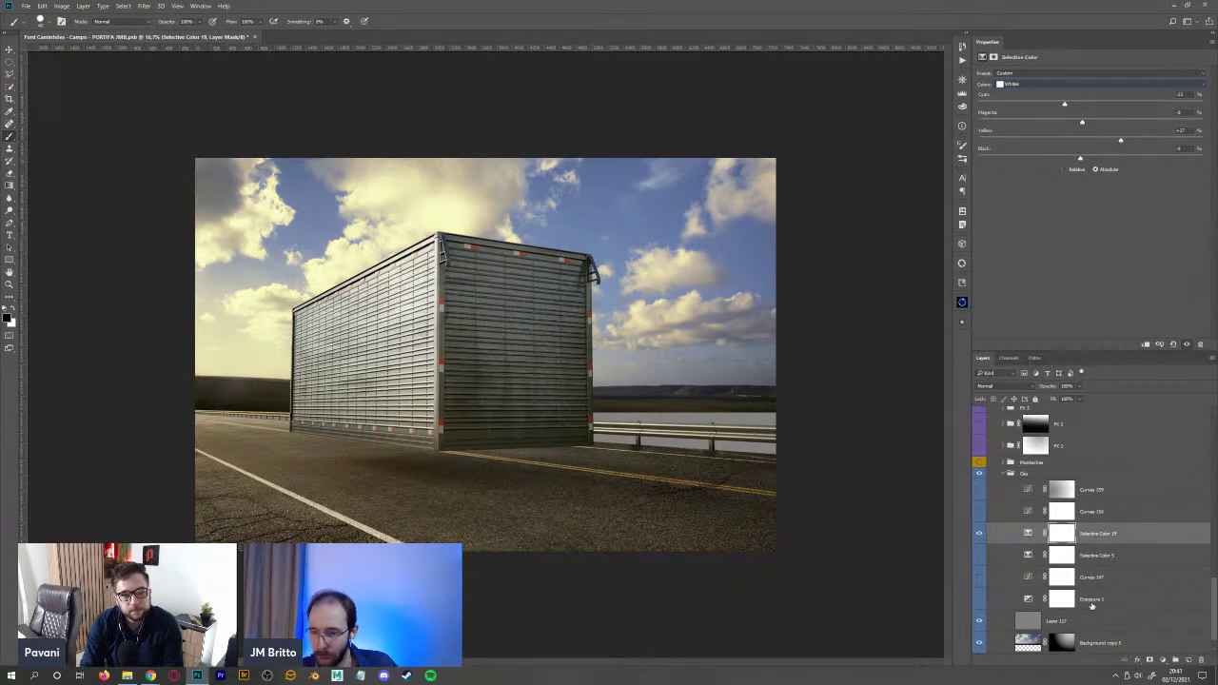
scroll(1166, 533, "down", 1)
- Delete the trial Selective Color 19 layer
left_click(1202, 661)
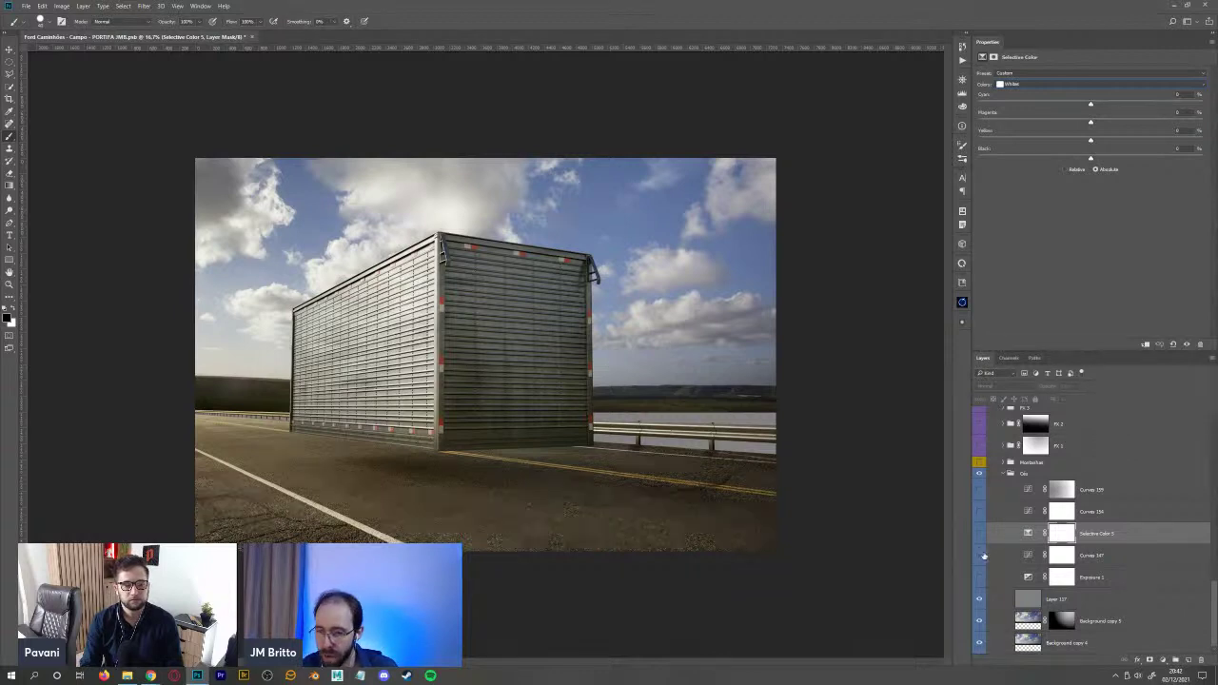
- Turn Exposure 1, Curves 147, Selective Color 5 and Curves in the Cis group back on
left_click_drag(981, 579, 981, 489)
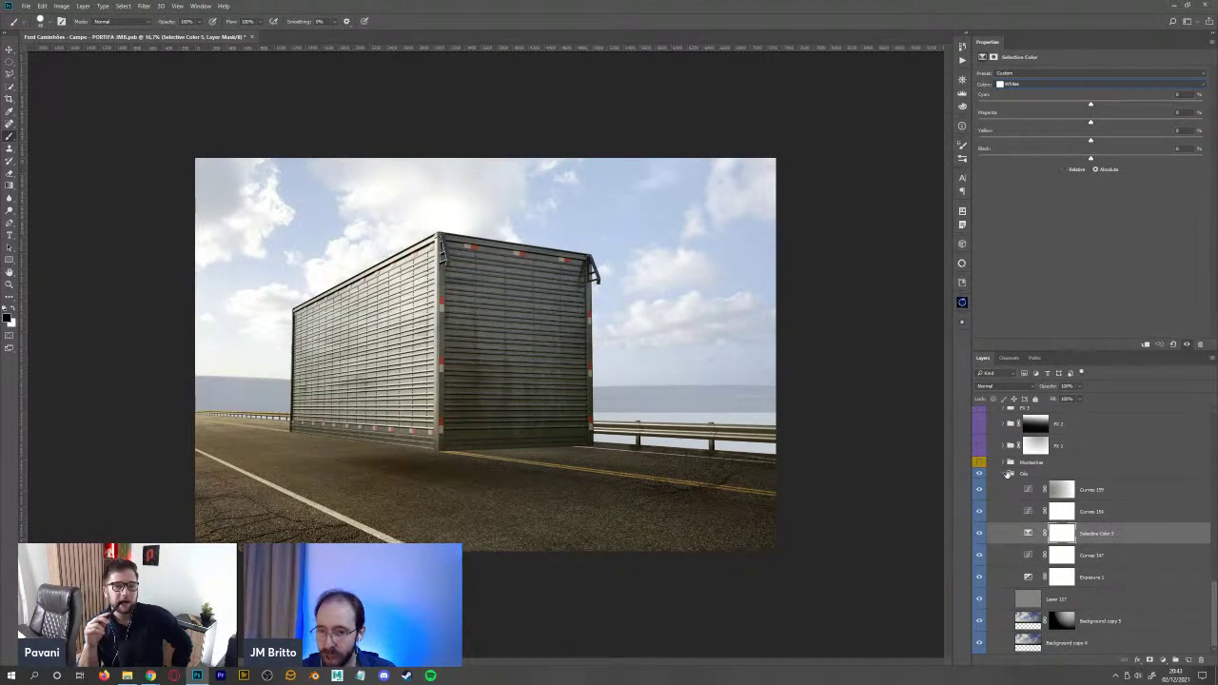
- In Montanhas, disable Layer 44 copy's mask and Alt-drag a duplicate, Layer 44 copy 2, near the top
left_click(1009, 473)
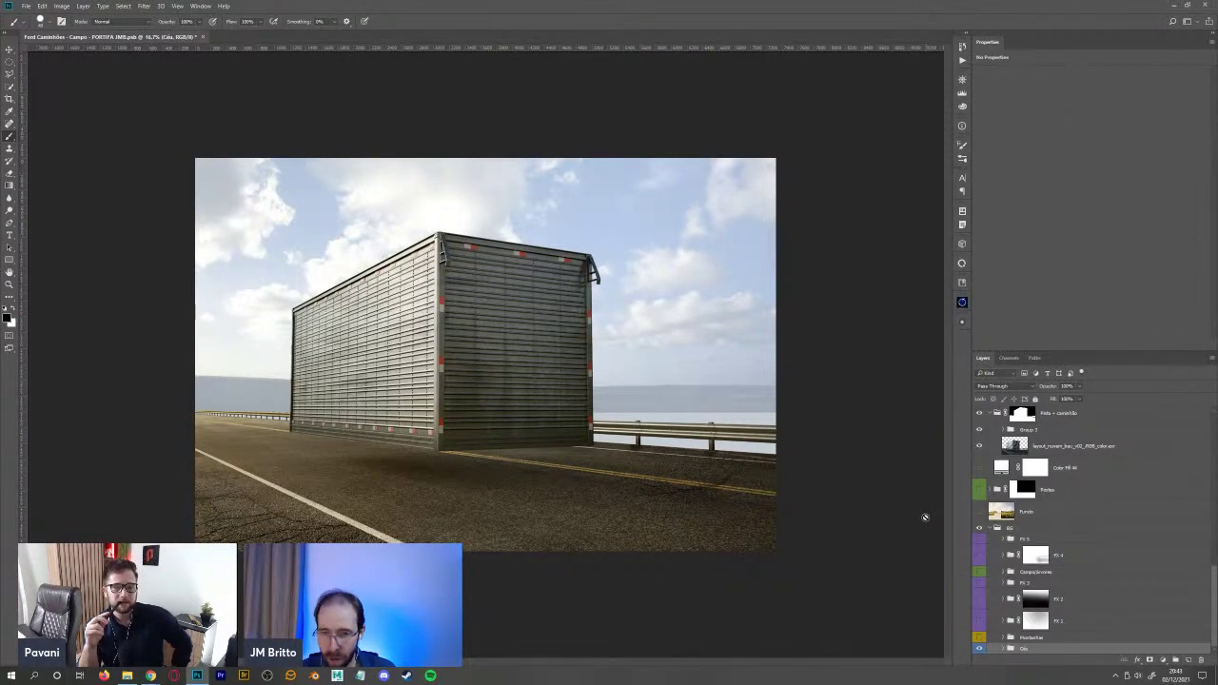
left_click(1022, 637)
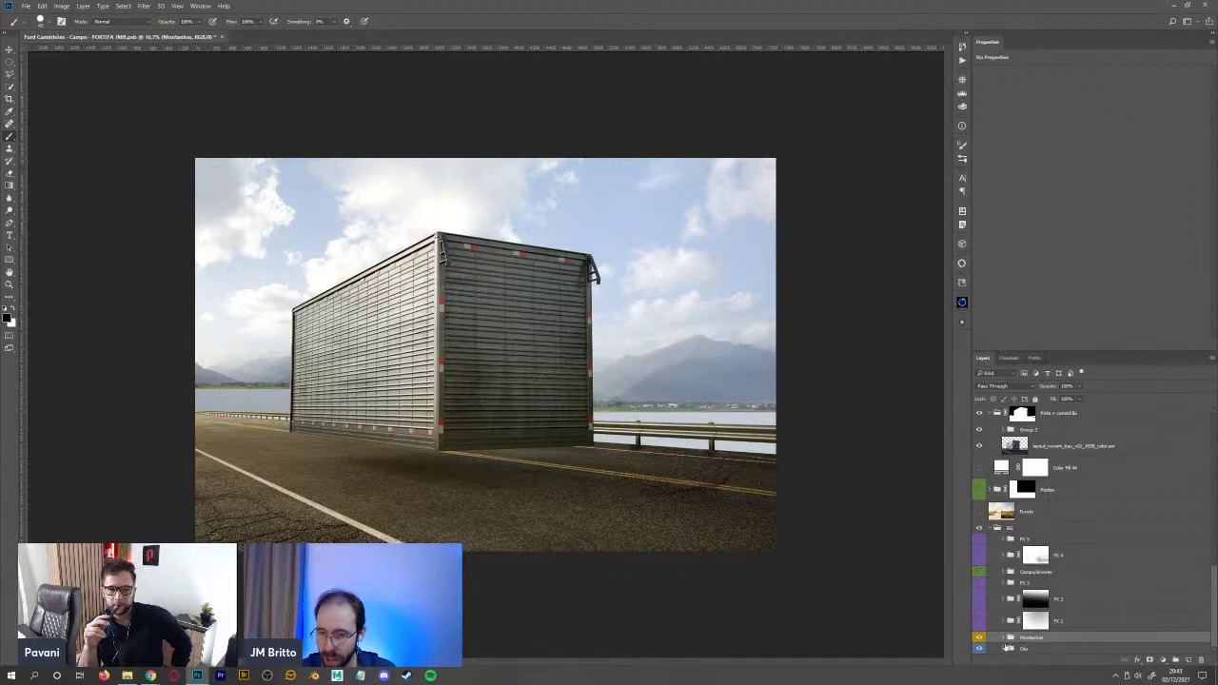
left_click(1009, 639)
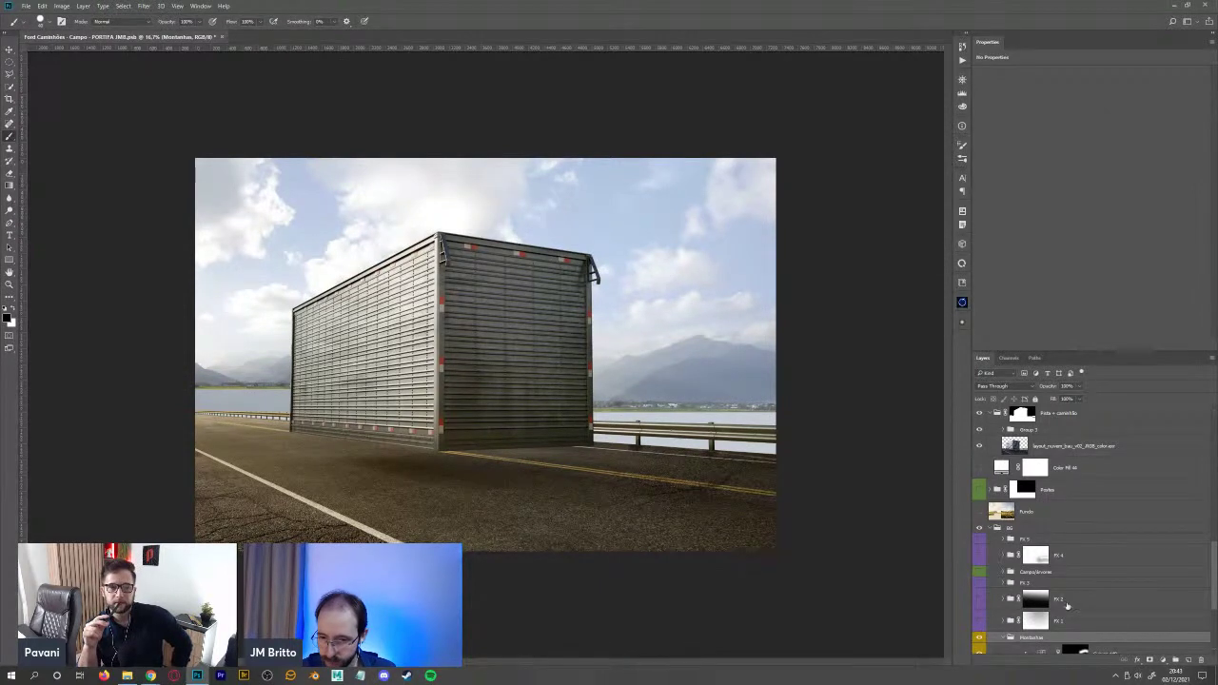
scroll(1070, 624, "down", 3)
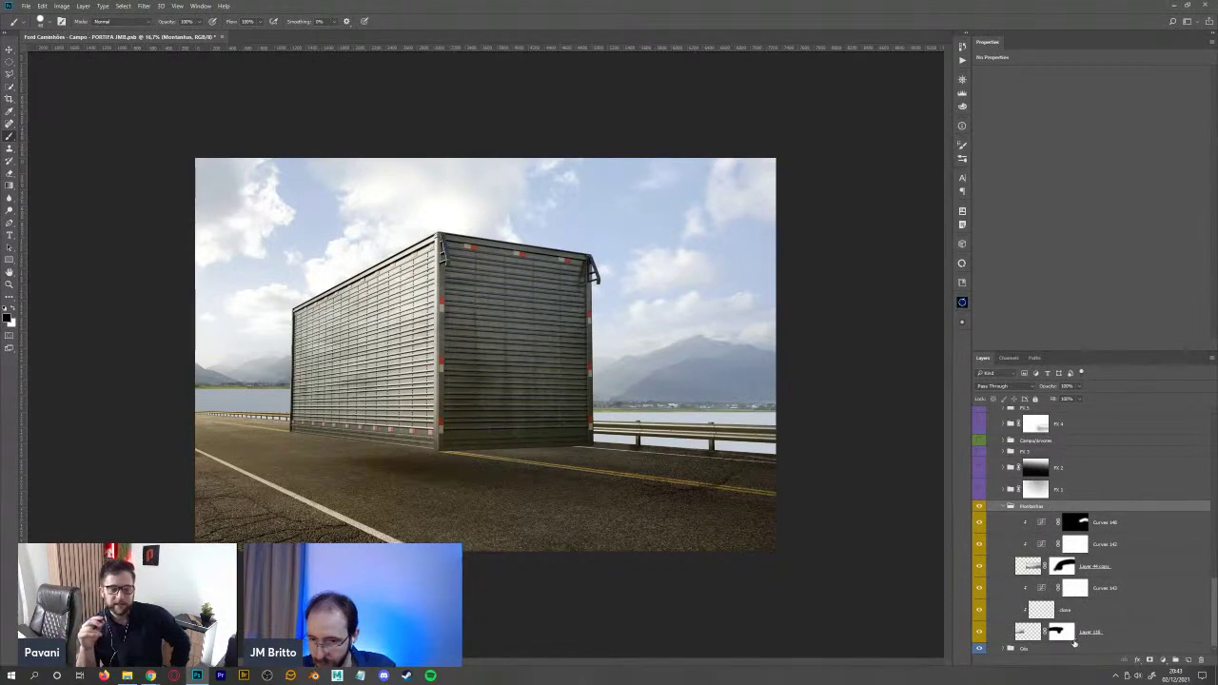
left_click(1064, 567, "shift")
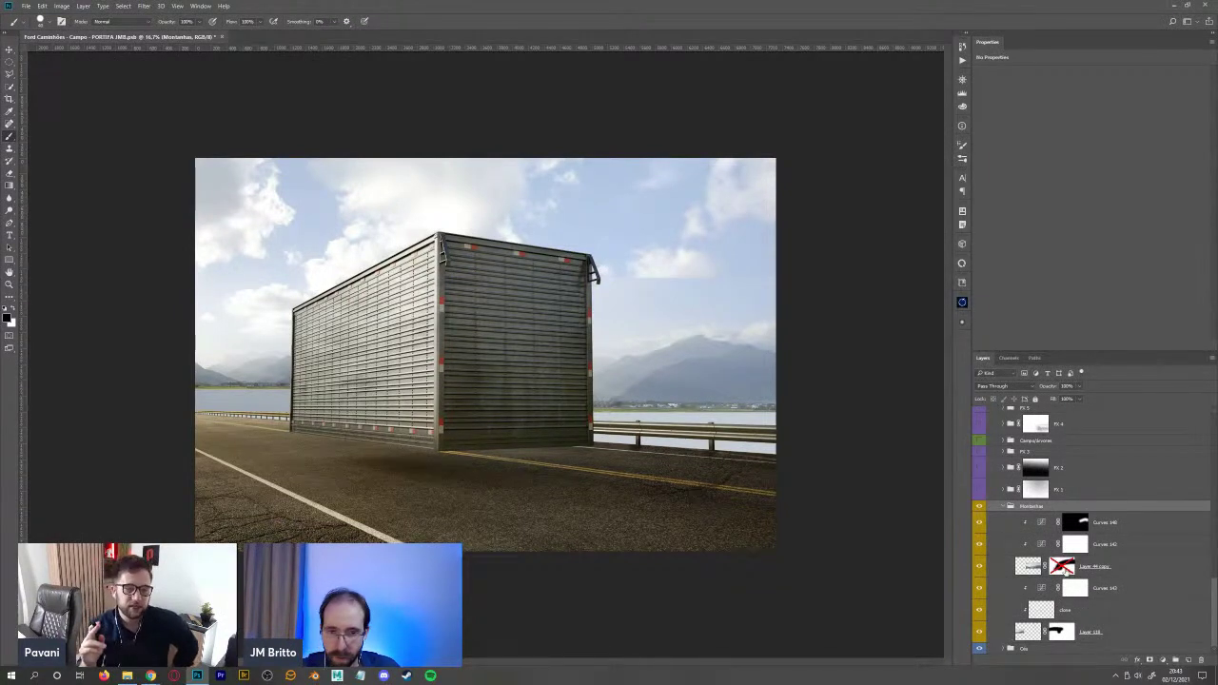
left_click_drag(1147, 574, 1109, 438)
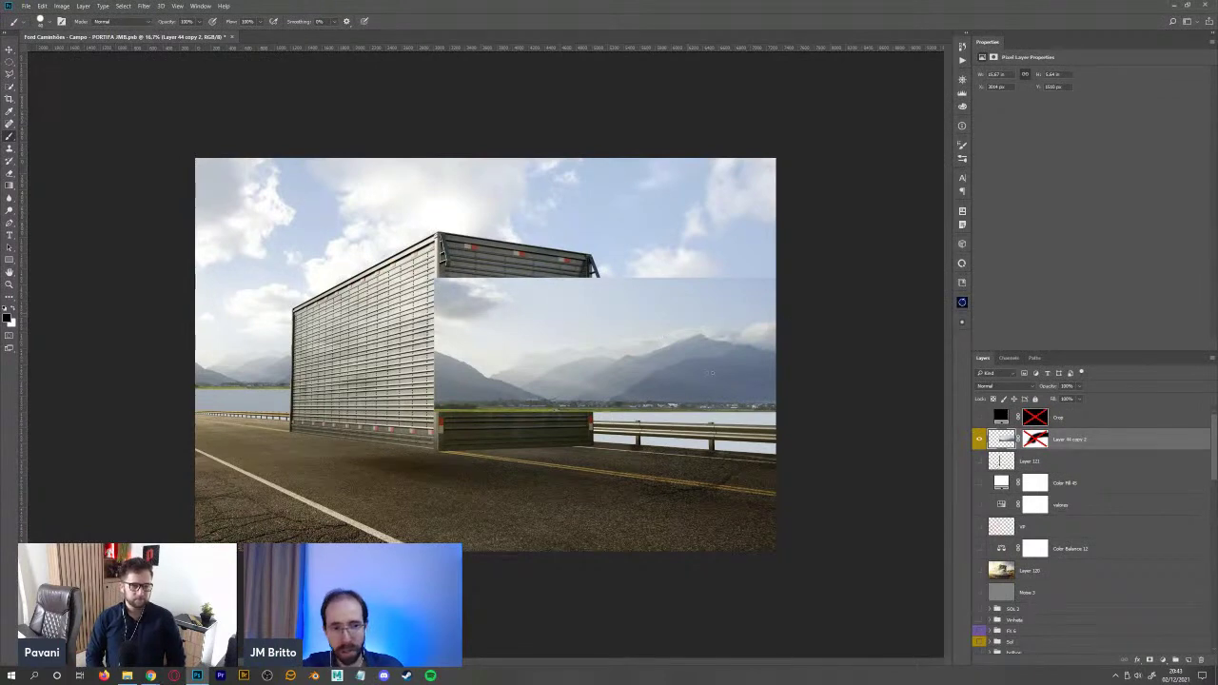
- Hide Layer 44 copy 2, then try the Clone Stamp and dismiss its error message
left_click(980, 439)
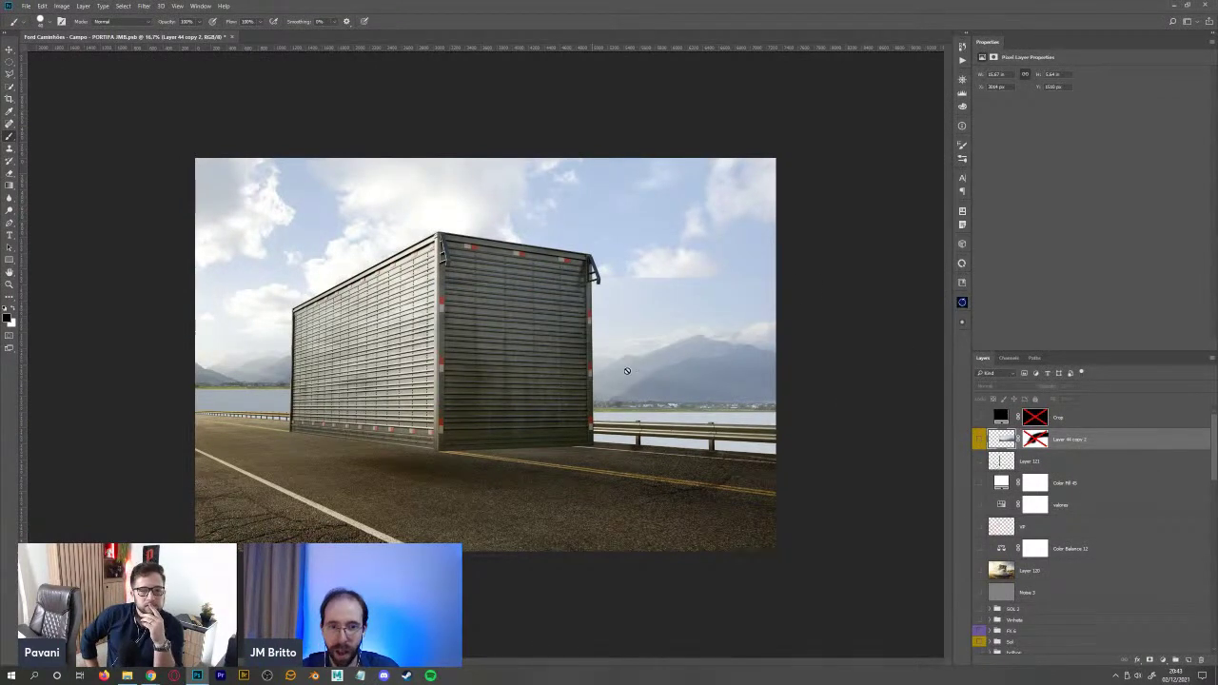
key("s")
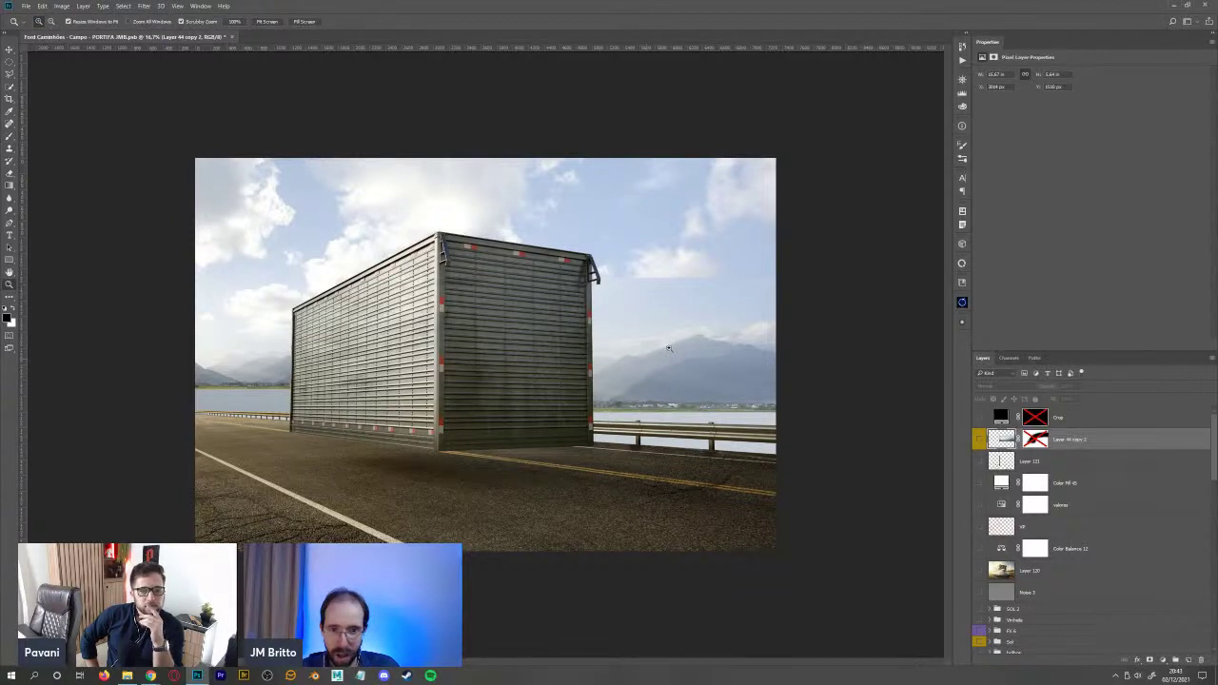
left_click(671, 349)
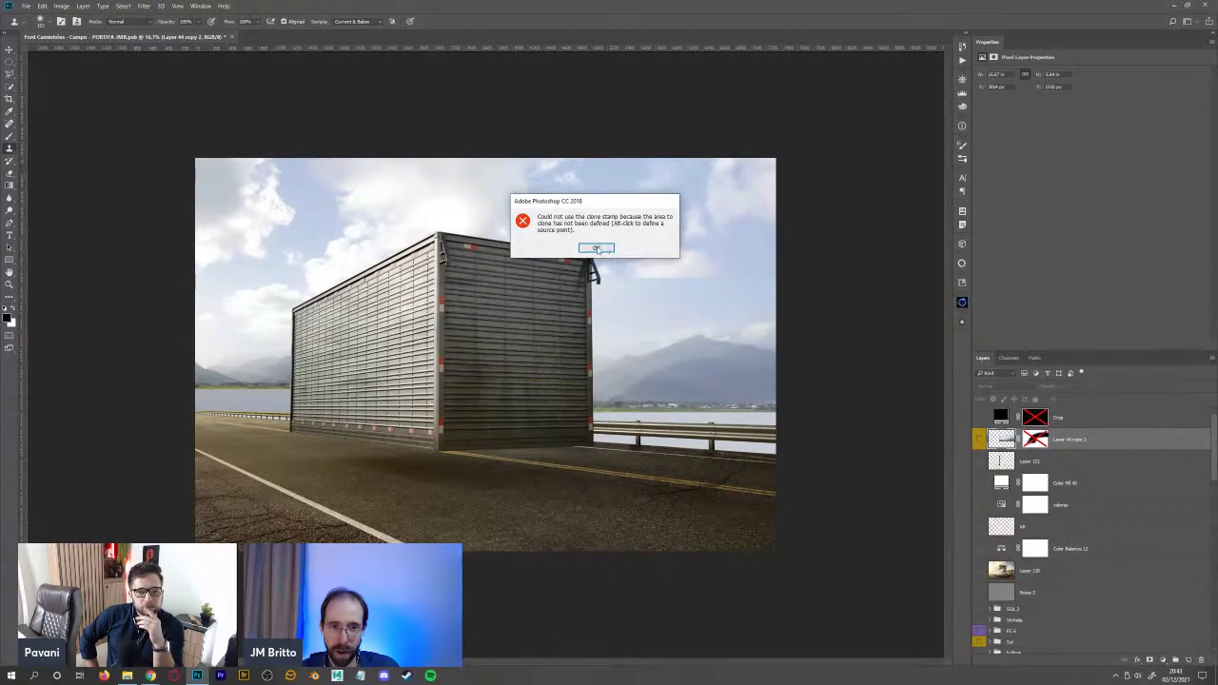
left_click(597, 247)
- Zoom in on the mountain ridge and lasso a thin strip along it
key("z")
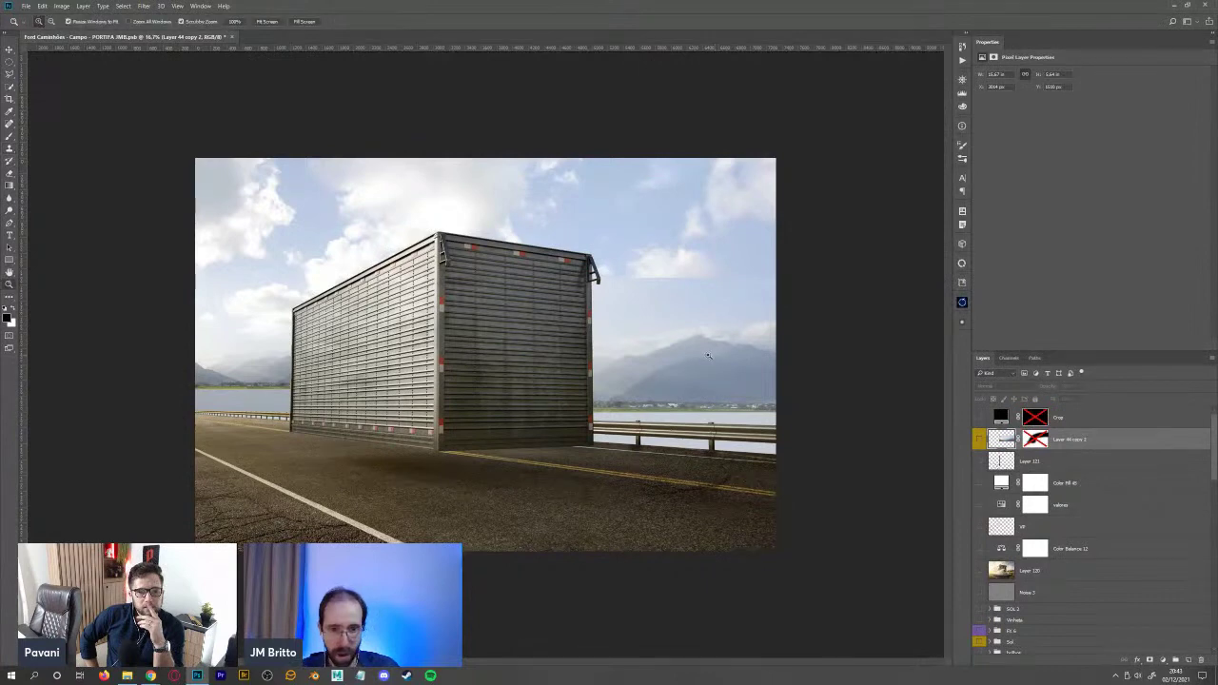
left_click(709, 353)
left_click(724, 348)
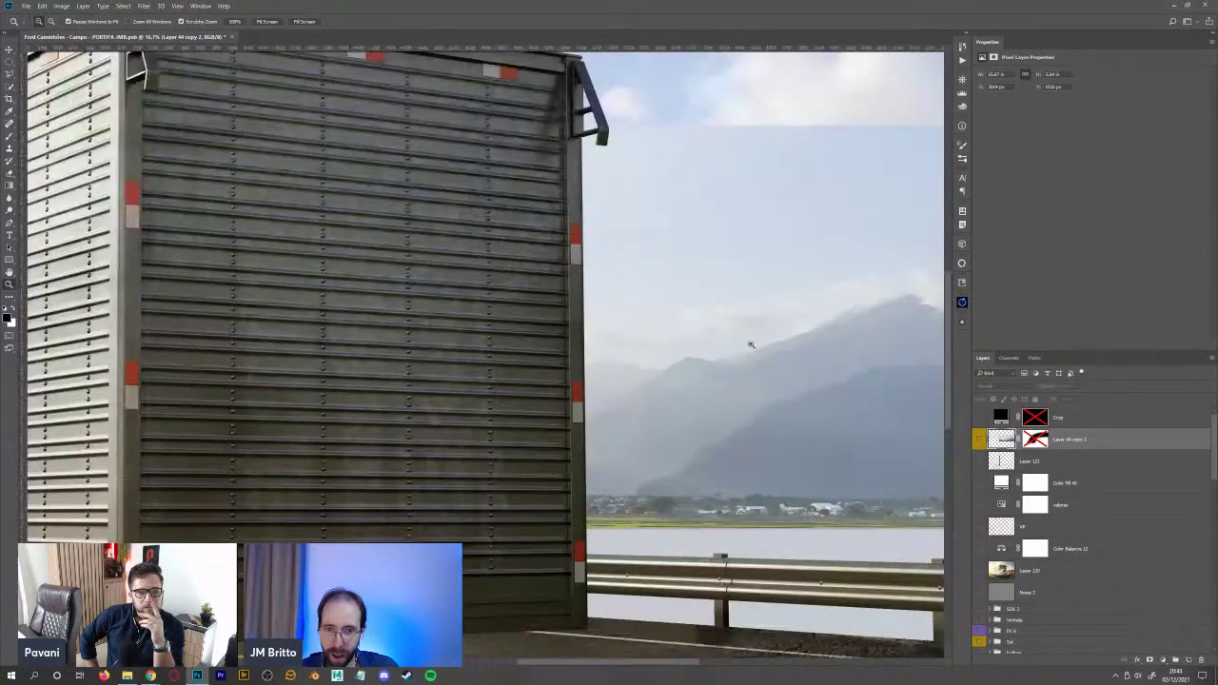
left_click_drag(730, 348, 701, 353)
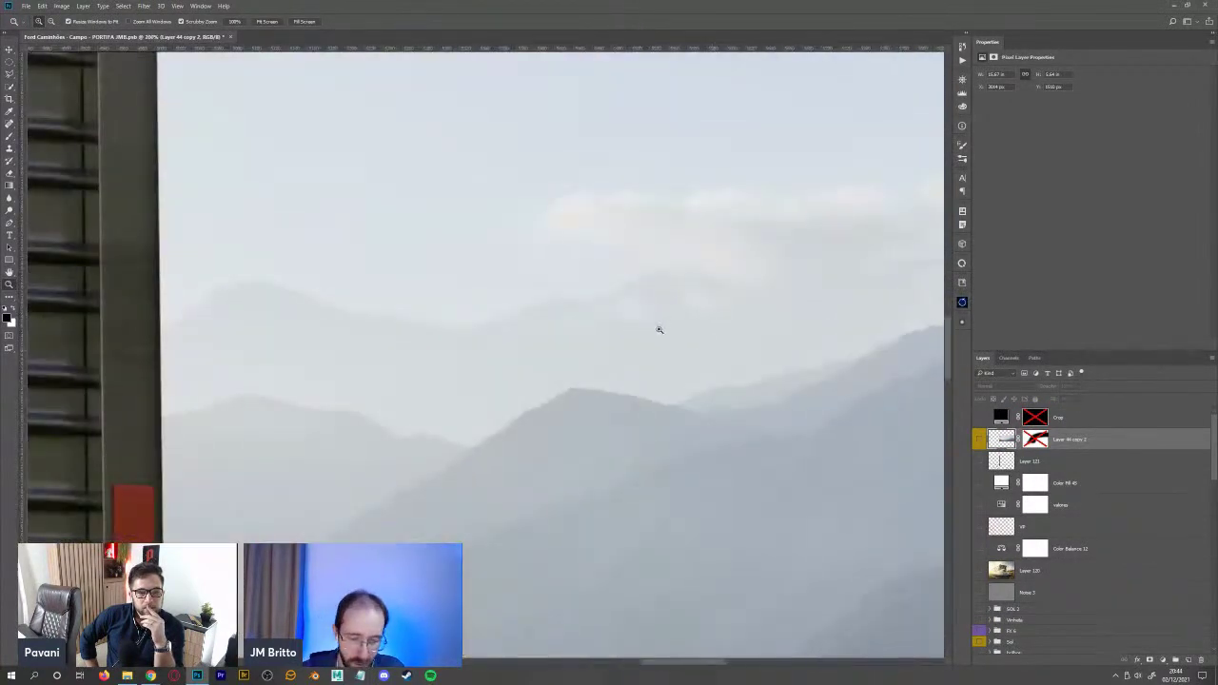
key("l")
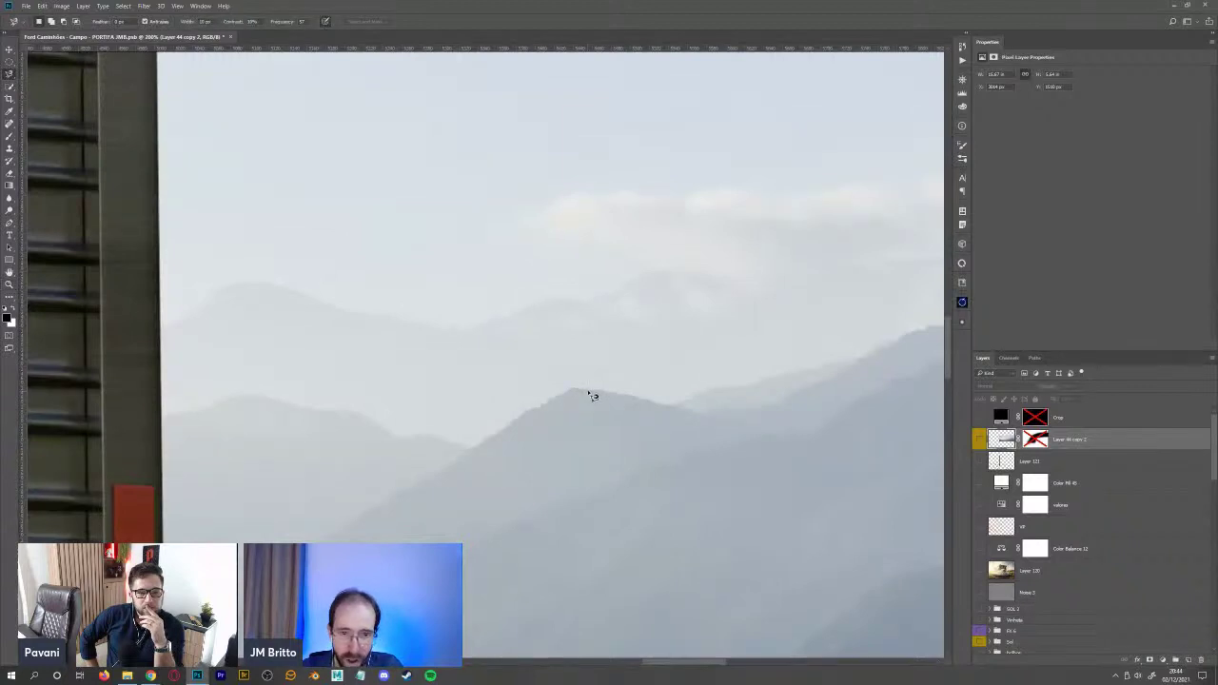
left_click_drag(593, 391, 653, 403)
scroll(657, 391, "down", 4)
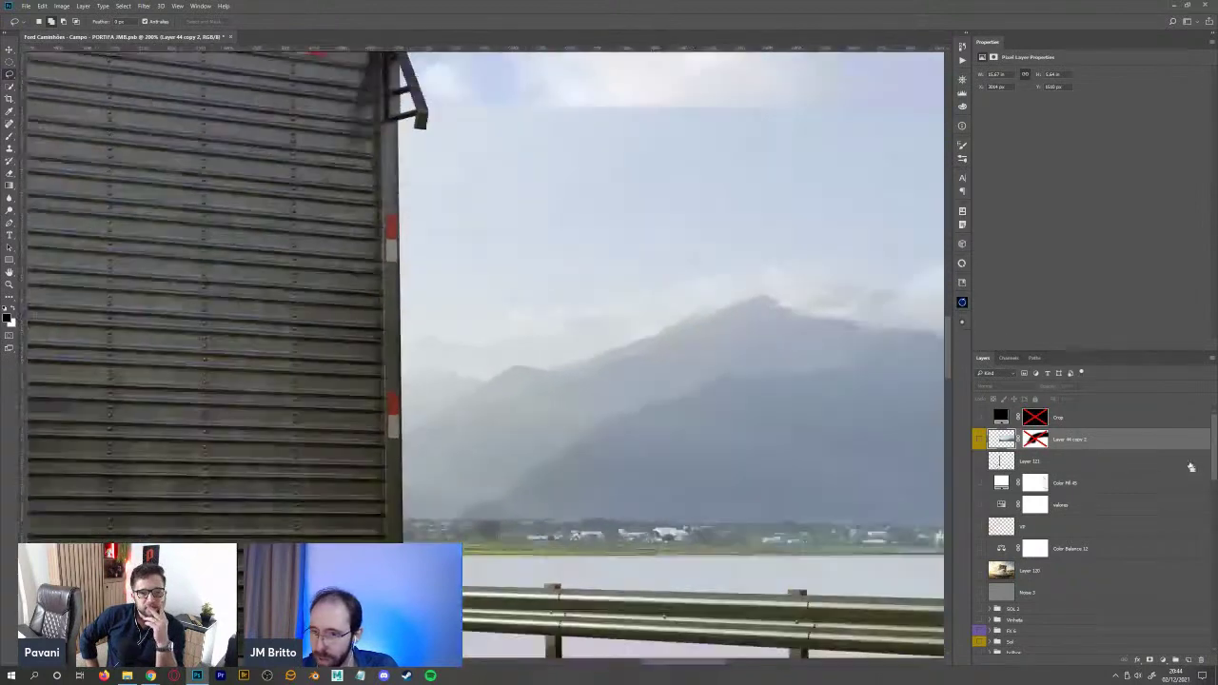
left_click_drag(1215, 455, 1214, 633)
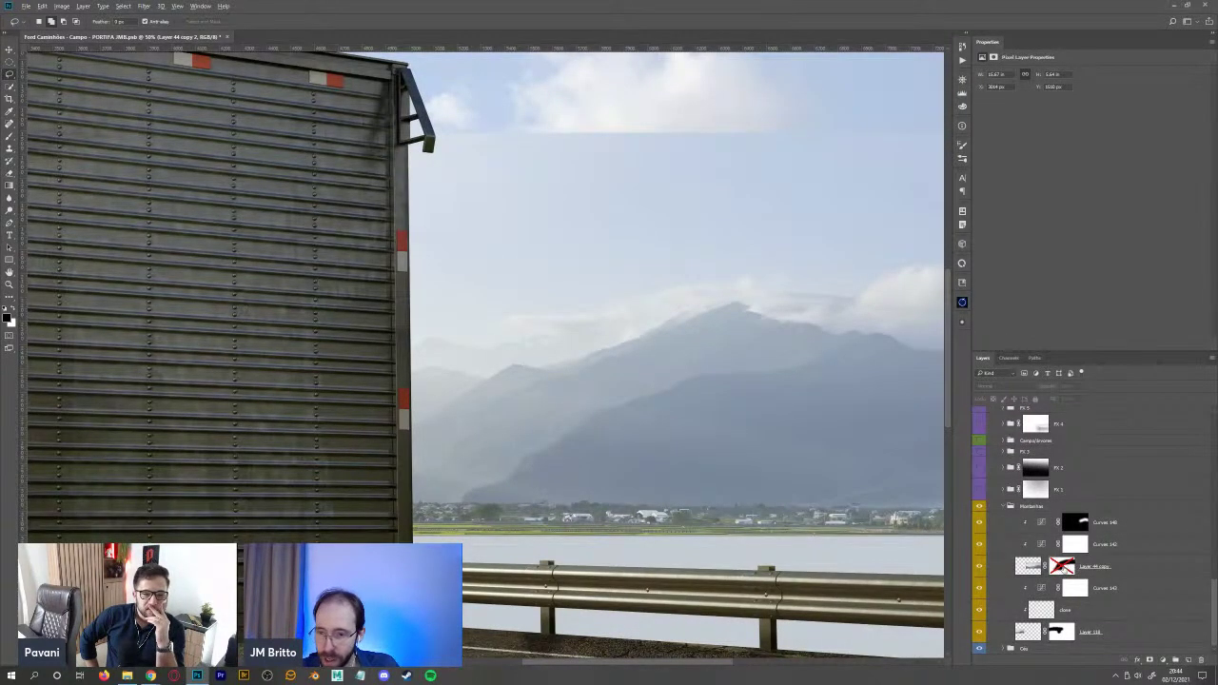
- Re-enable the Layer 44 copy mask, inspect the mask alone, then return to the composite
left_click(1063, 567, "shift")
left_click(1063, 567, "alt")
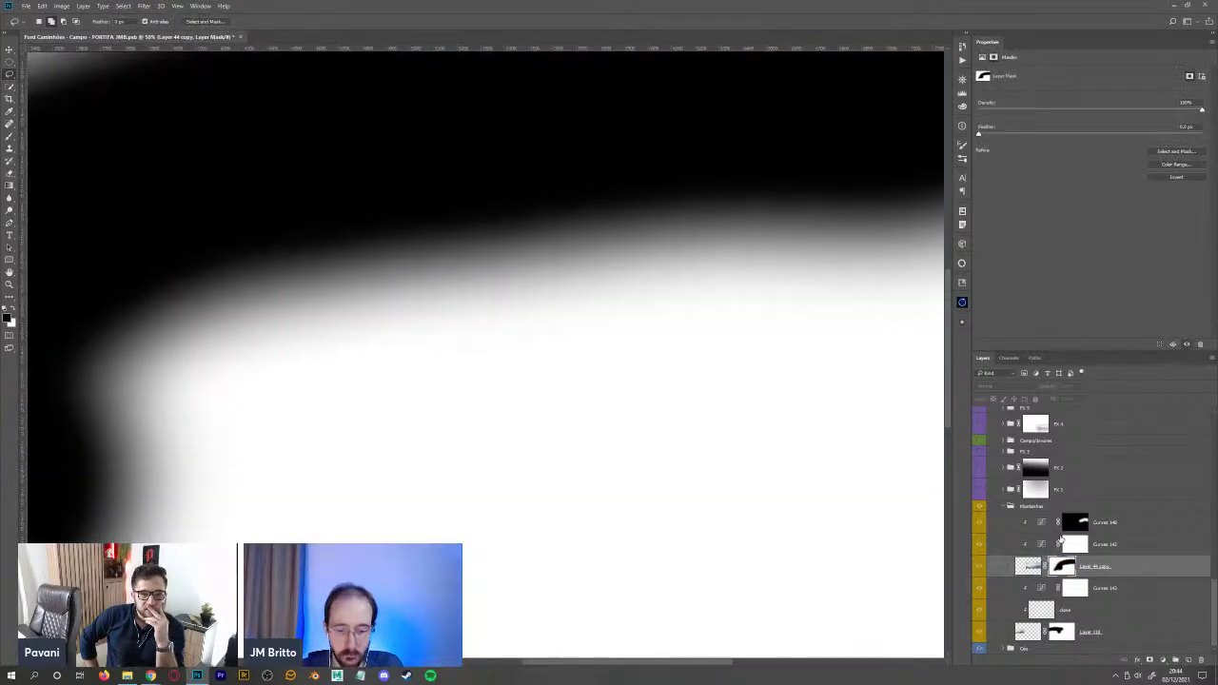
key("ctrl+plus")
key("ctrl+minus")
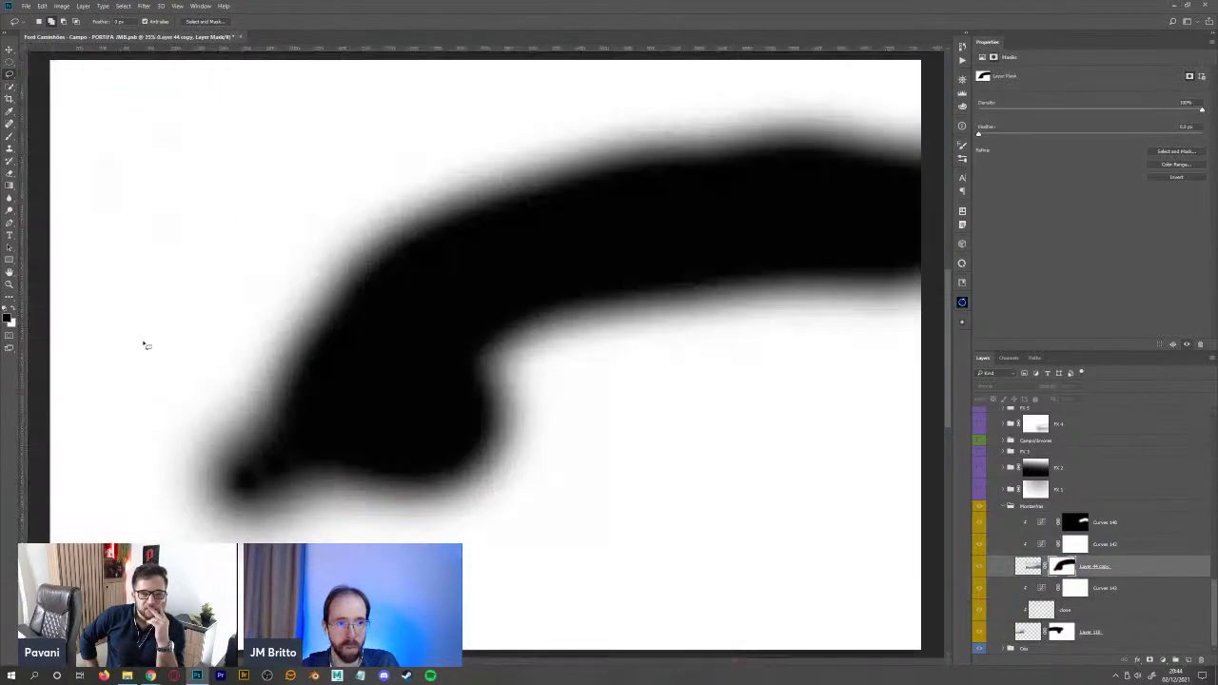
left_click(1063, 567, "alt")
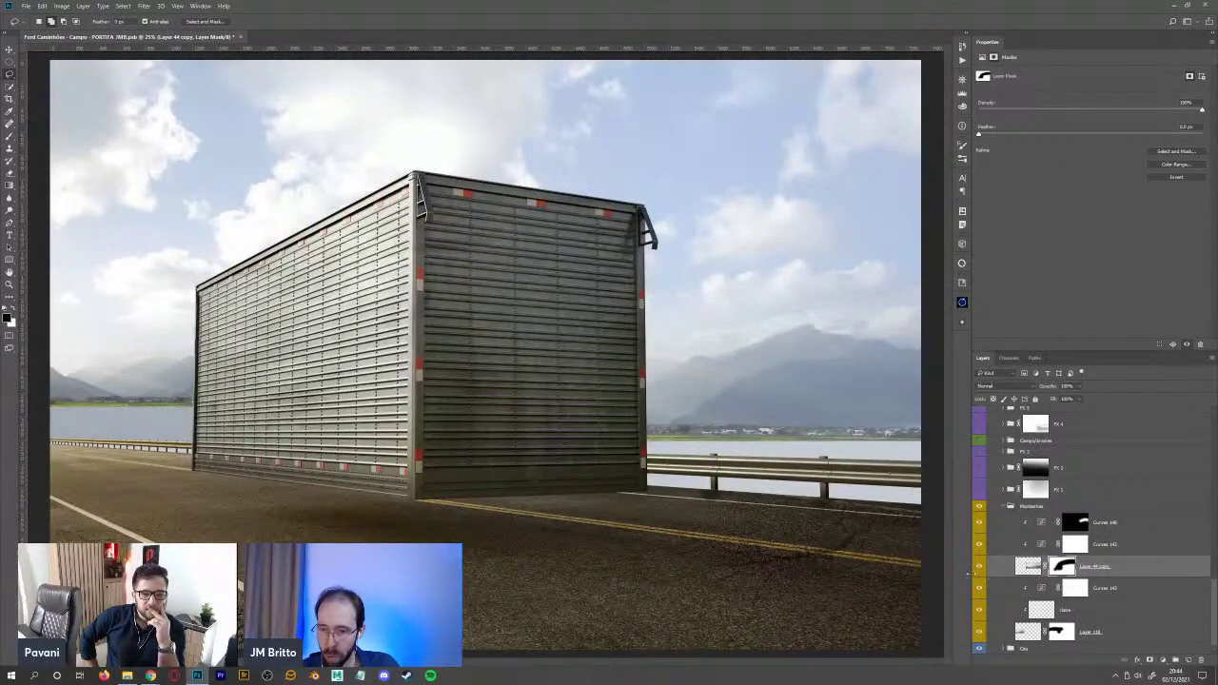
key("z")
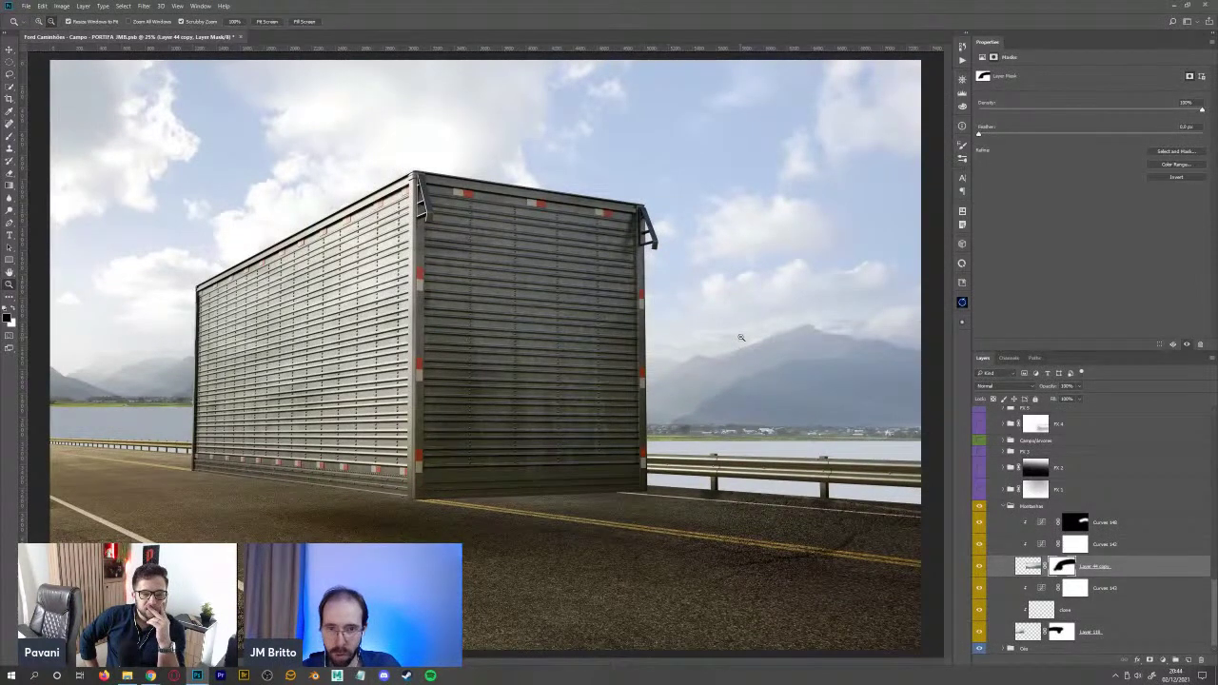
left_click(719, 351, "alt")
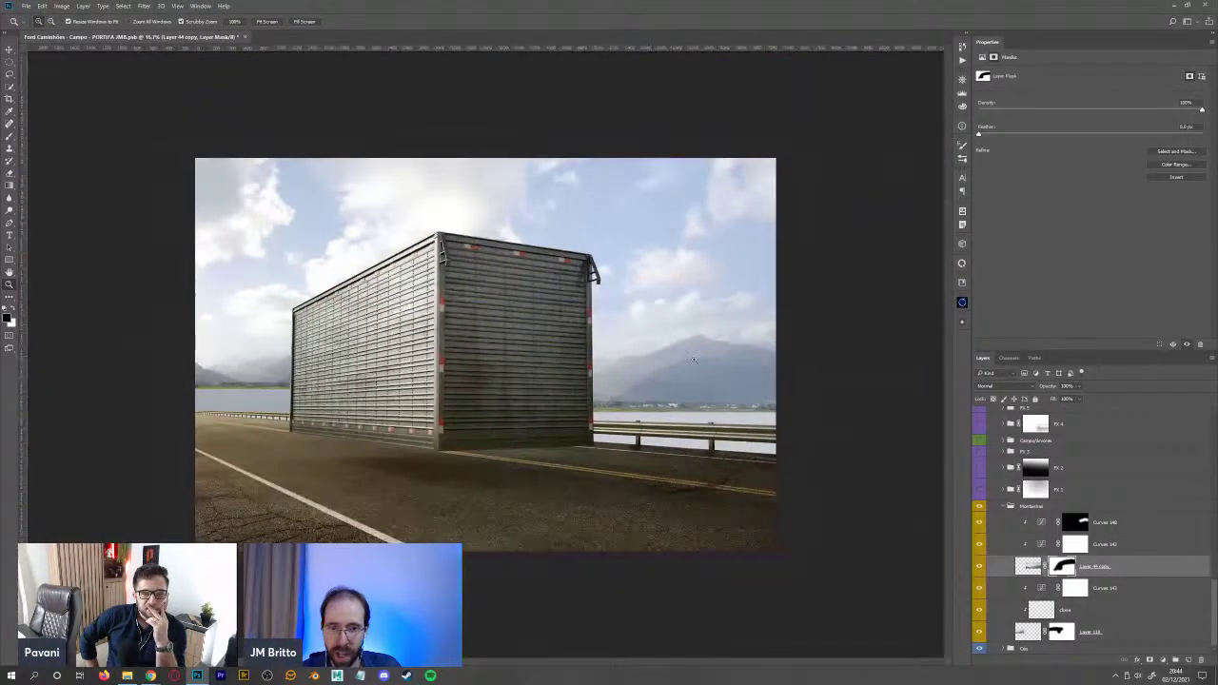
key("ctrl+plus")
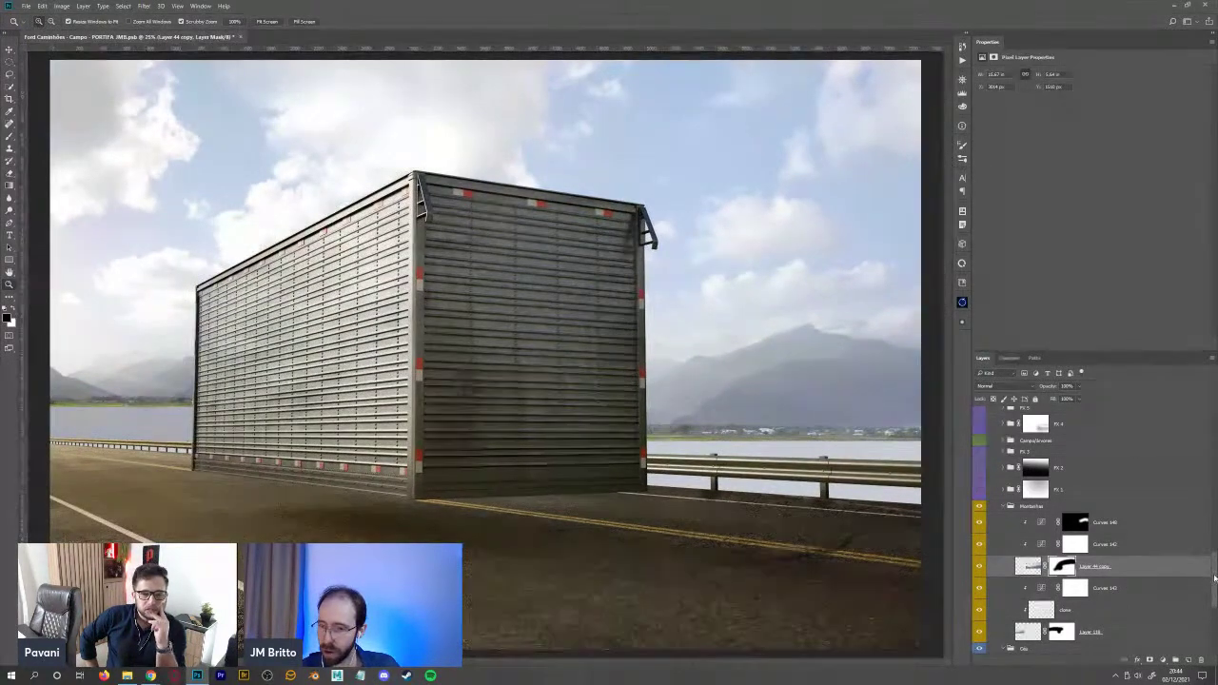
- Group Curves 155 through Background copy 5 into Group 4, then toggle its visibility to compare
scroll(1205, 580, "down", 5)
left_click(1129, 491)
left_click(1110, 622, "shift")
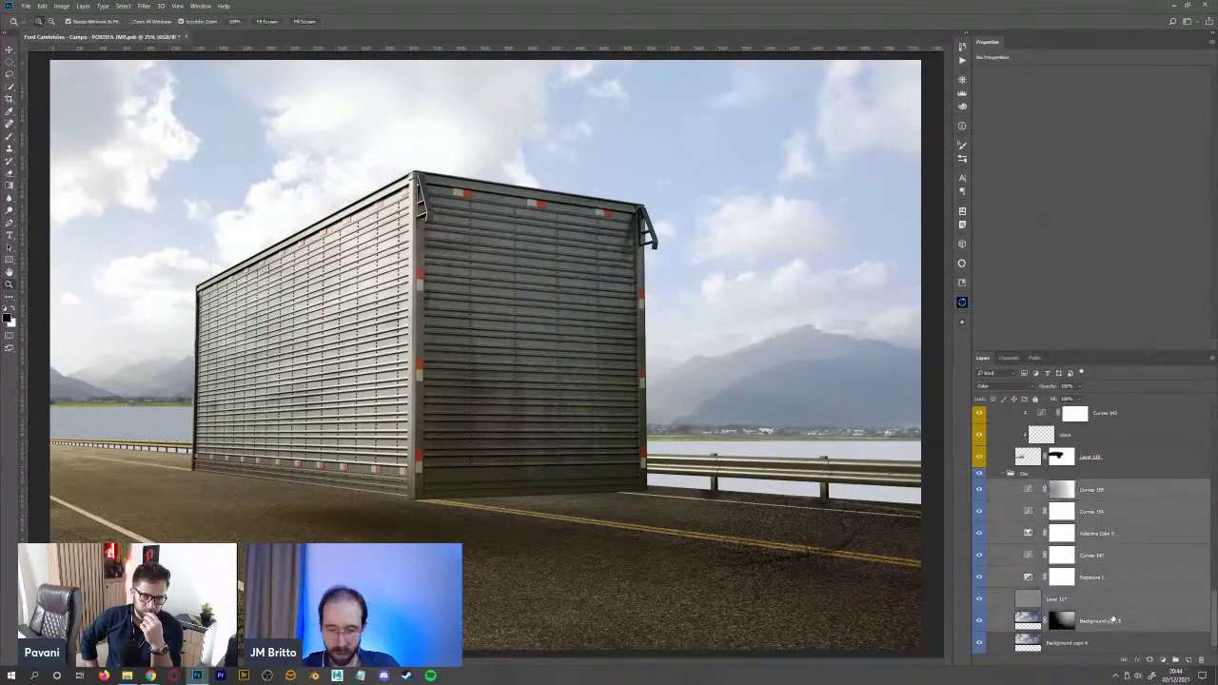
key("ctrl+g")
left_click(980, 626)
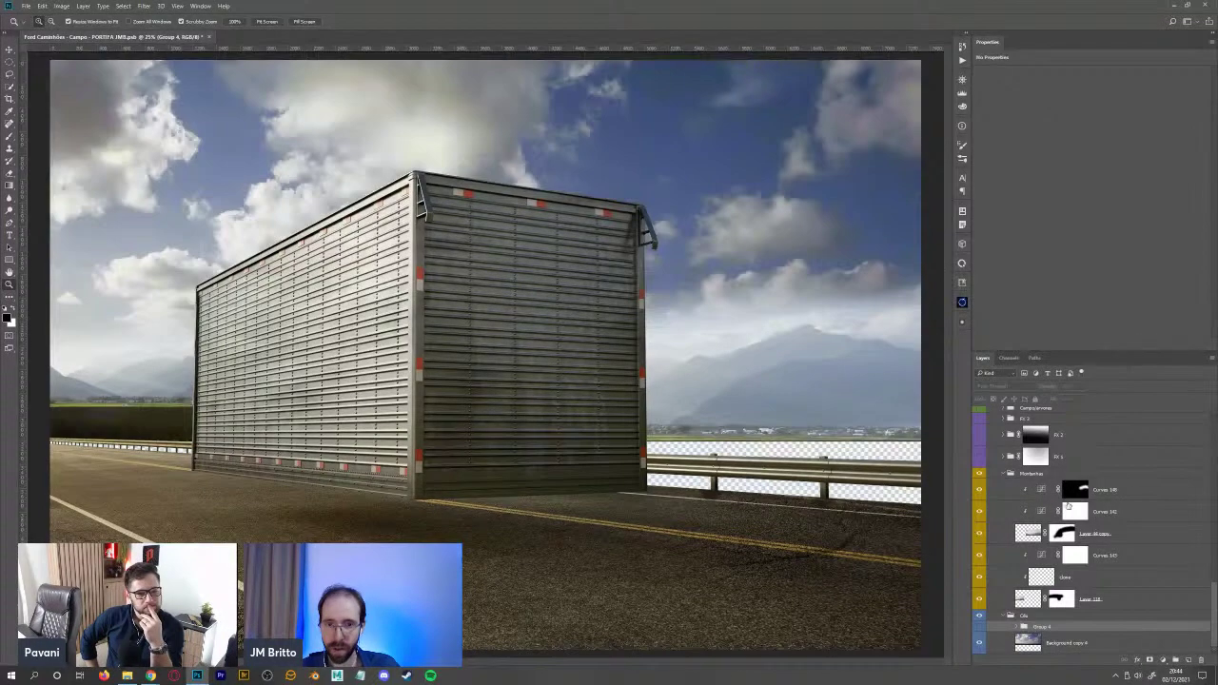
key("ctrl+minus")
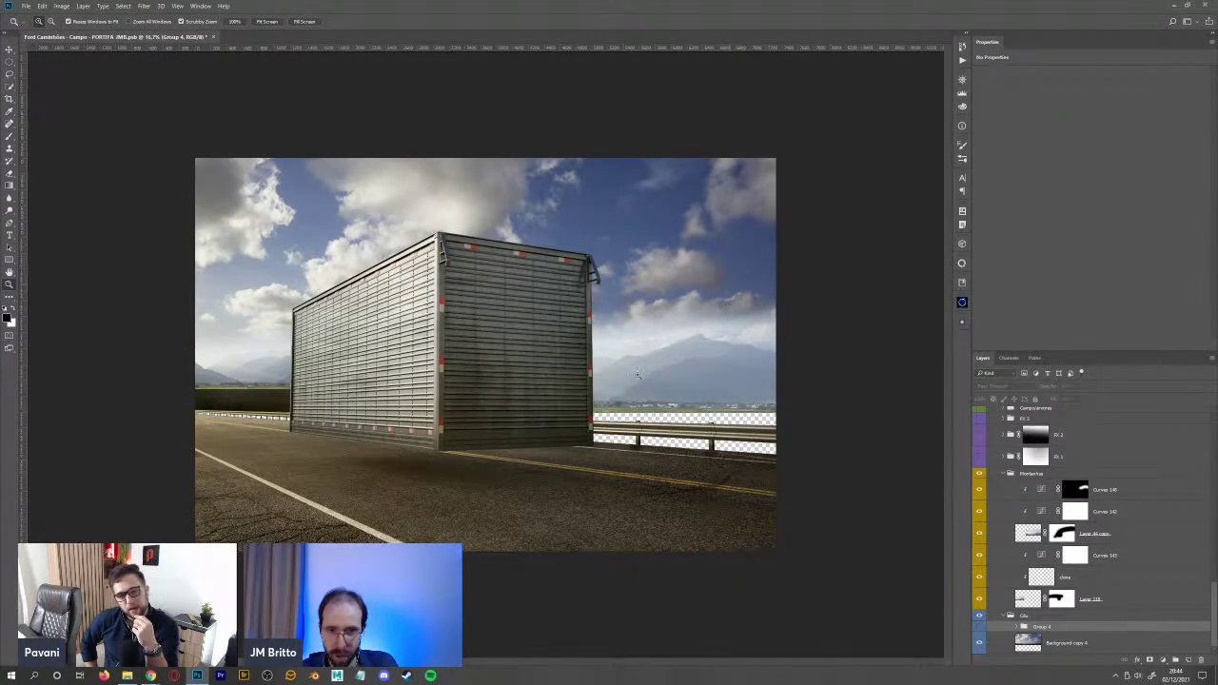
left_click(979, 626)
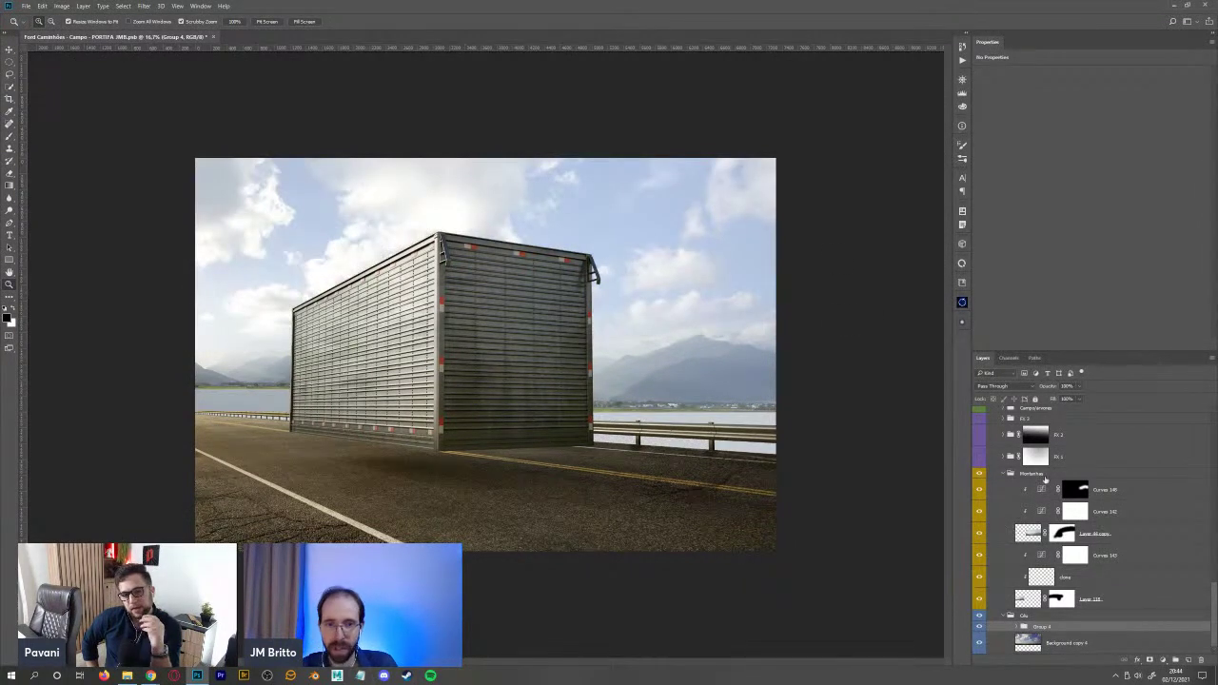
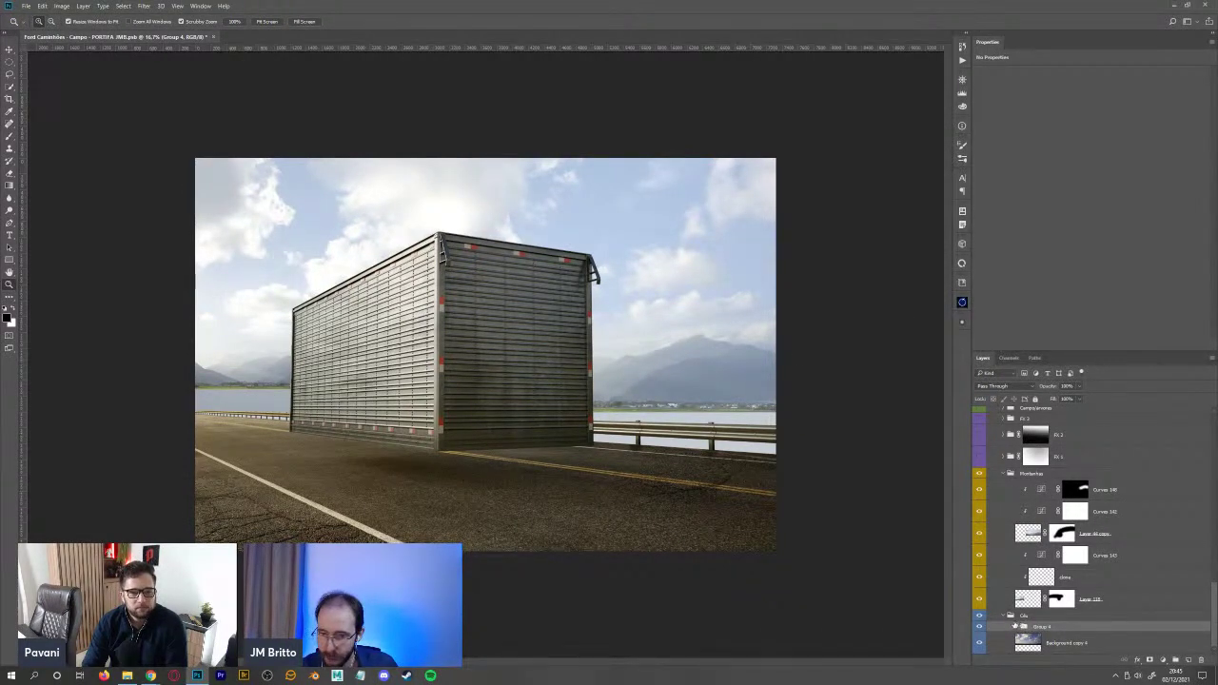
- Expand Group 4, then collapse the Ols sky group and scroll up the layer list
left_click(1016, 627)
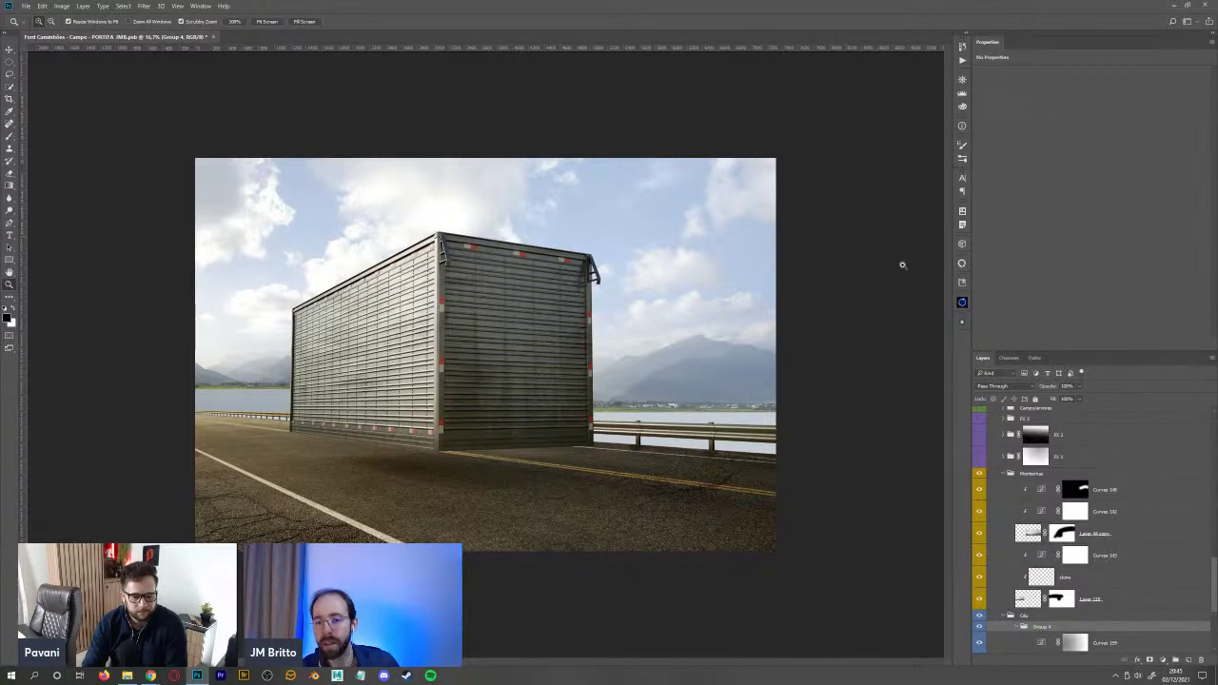
left_click(1006, 616)
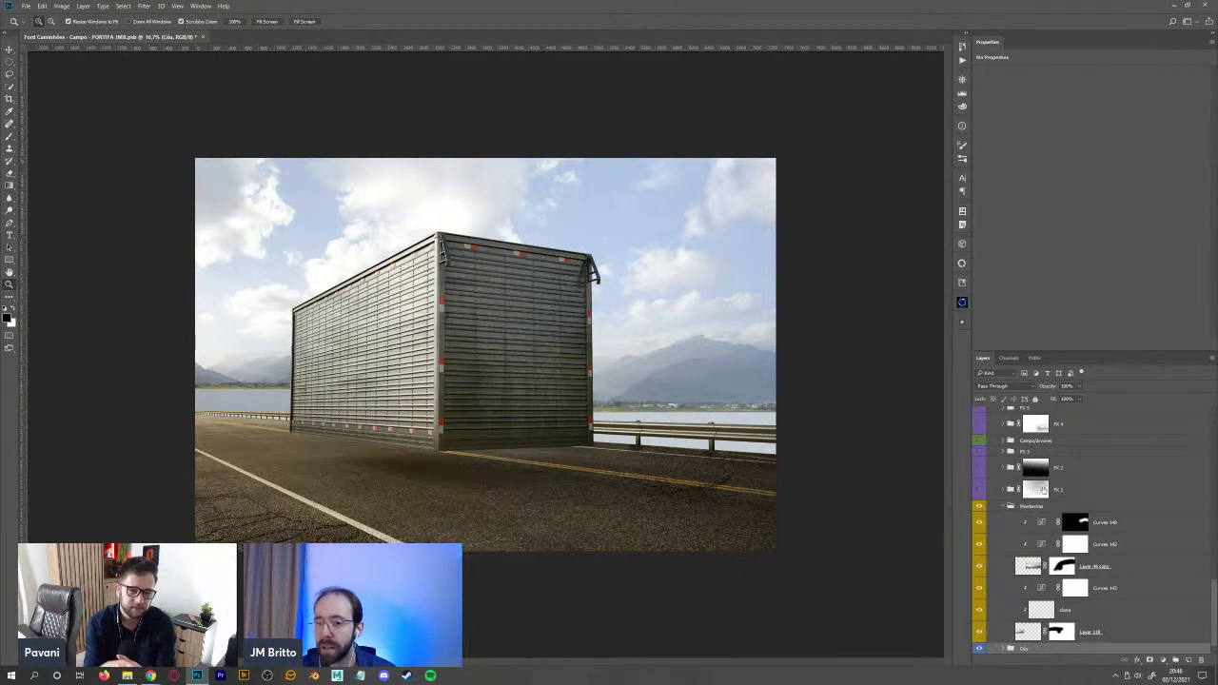
scroll(987, 519, "up", 10)
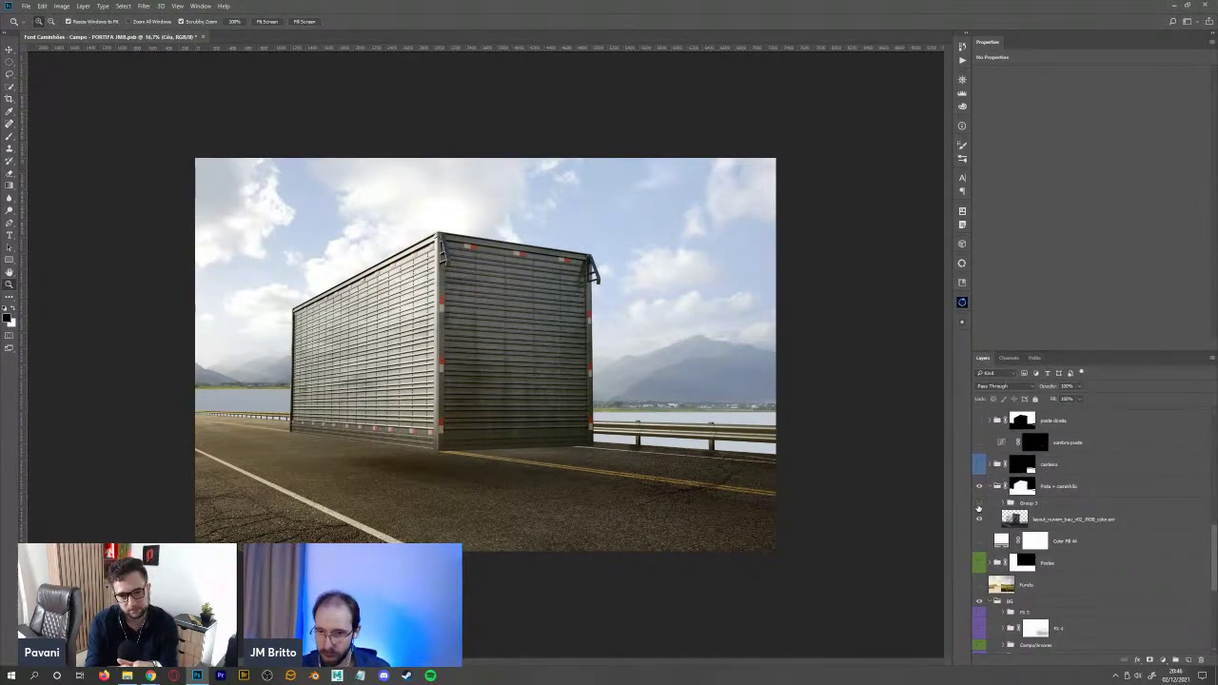
- Hide Group 3, then add a hidden black Solid Color fill layer above the truck-body layer
left_click(979, 502)
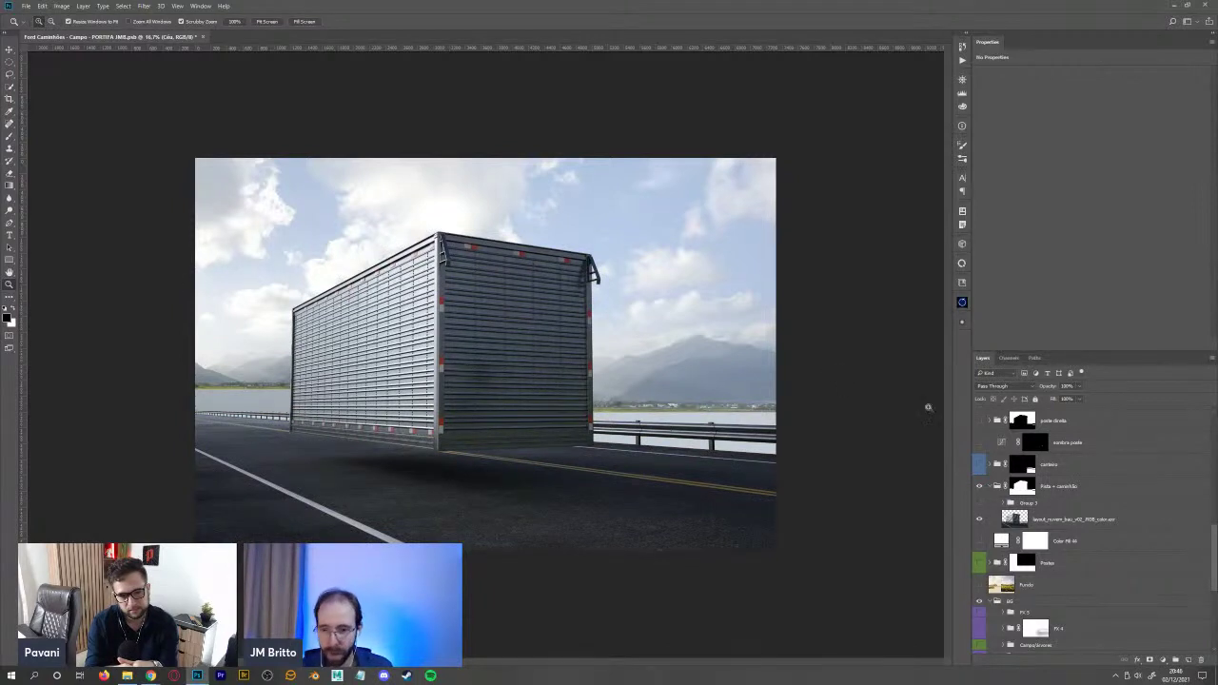
left_click(1080, 521)
left_click(1162, 661)
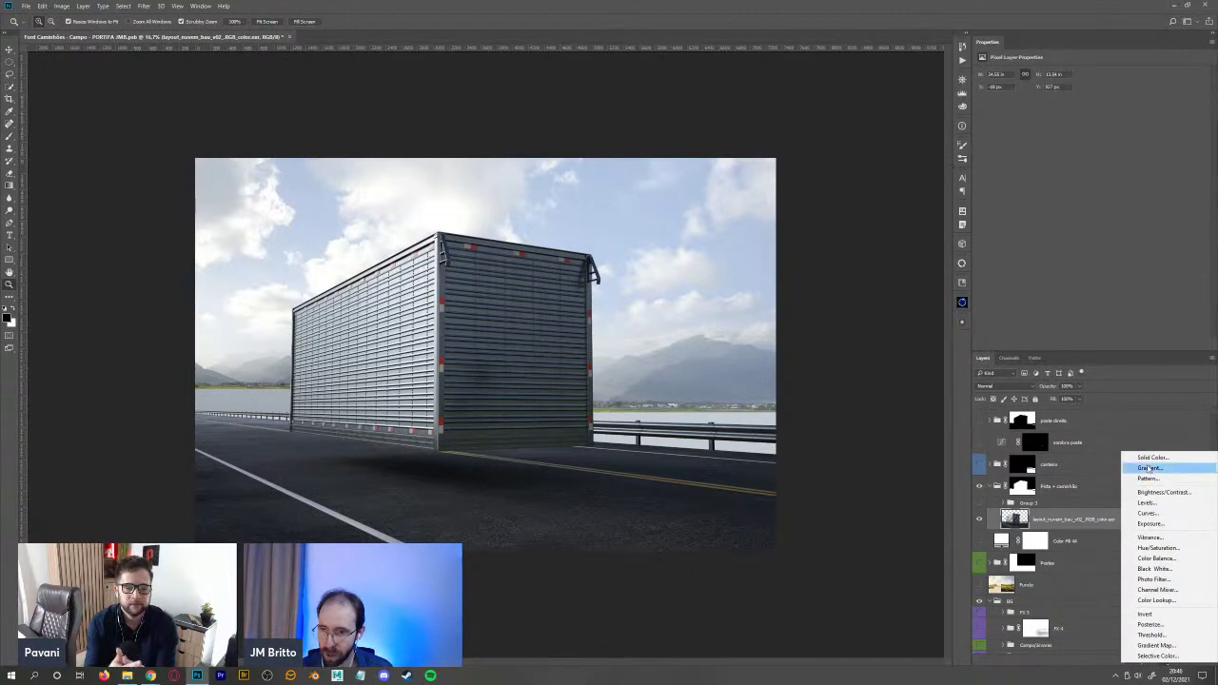
left_click(1151, 458)
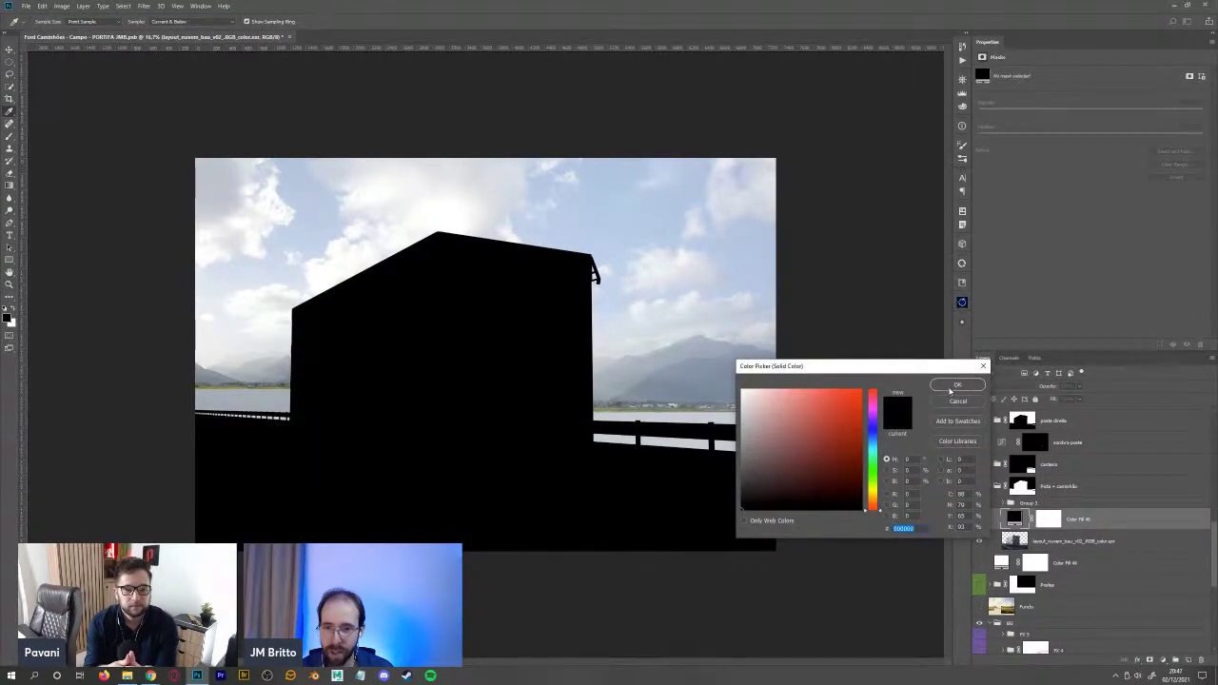
left_click(950, 387)
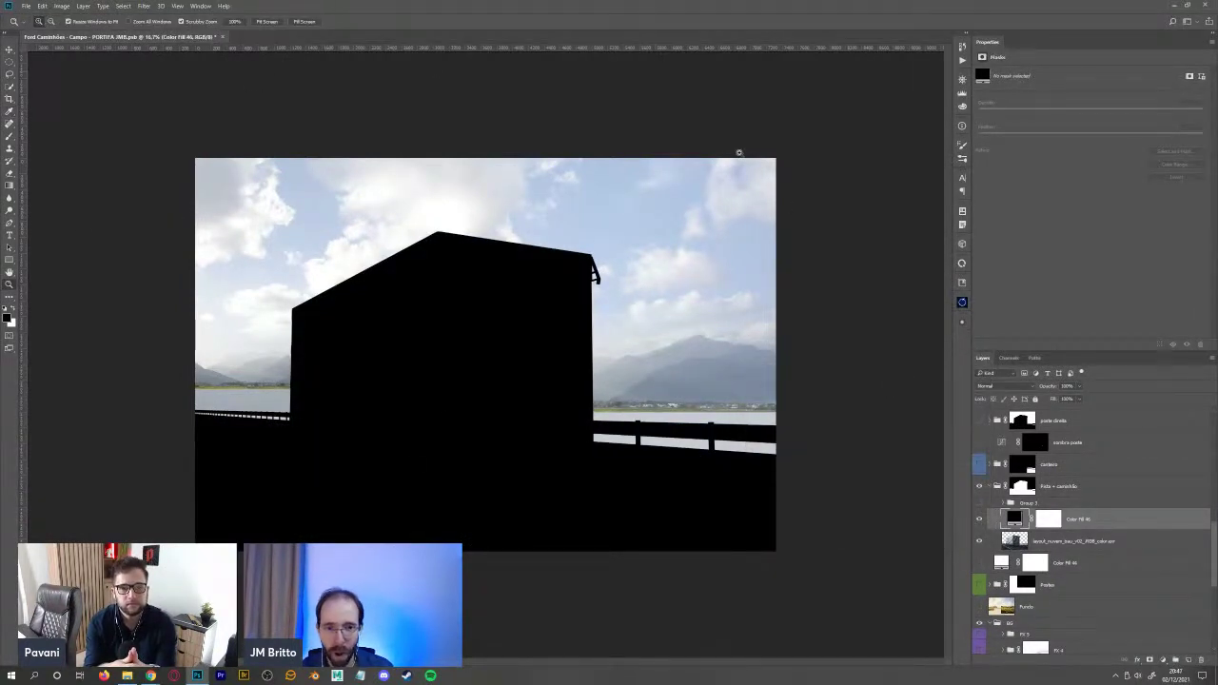
left_click(979, 519)
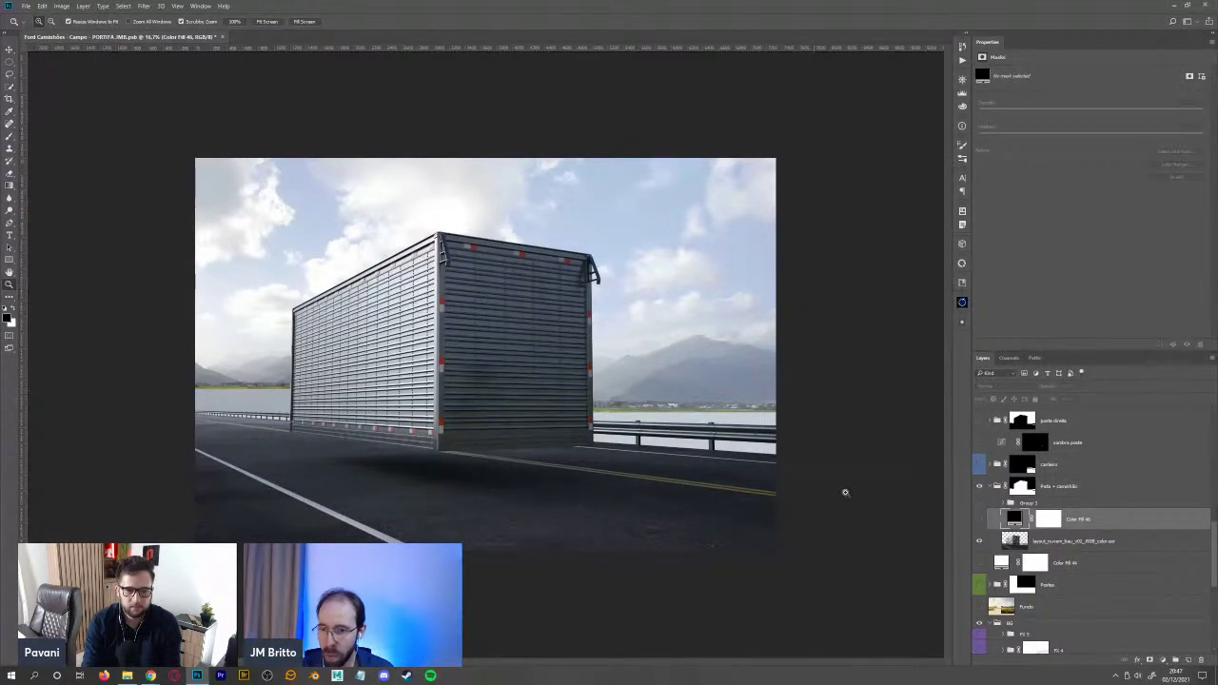
- Compare with Curves 146 and 142 turned off and on, then switch to the dramatic cloudy sky
scroll(1214, 539, "down", 5)
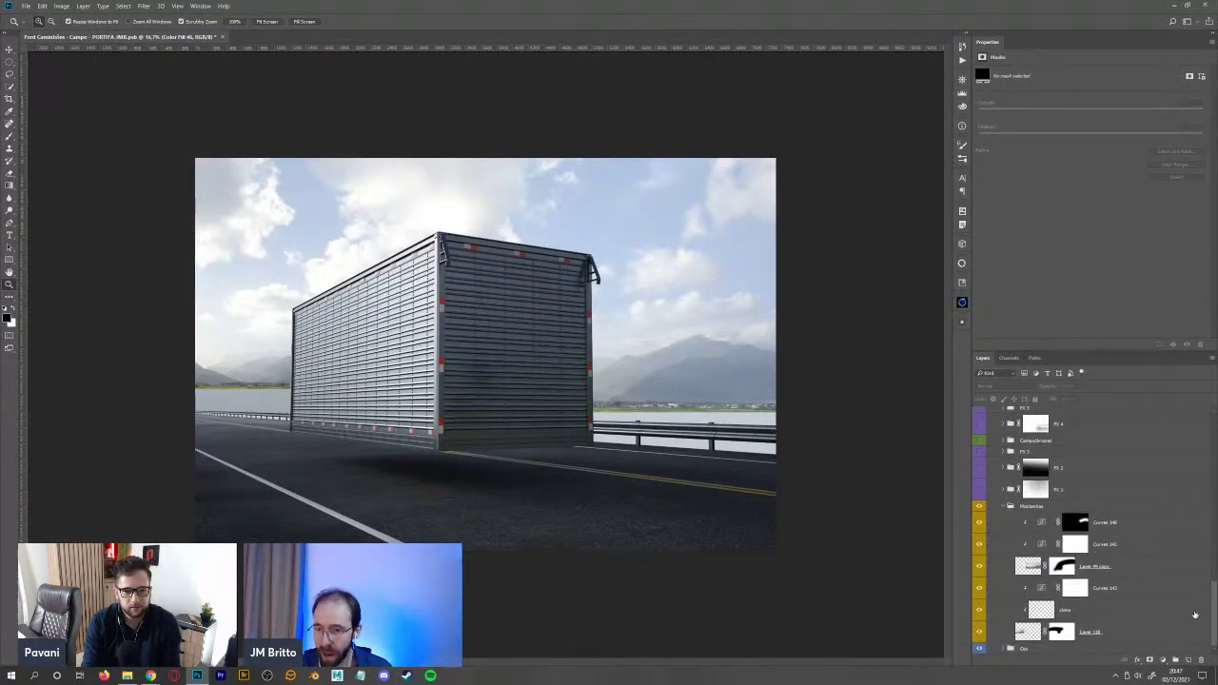
left_click(994, 523)
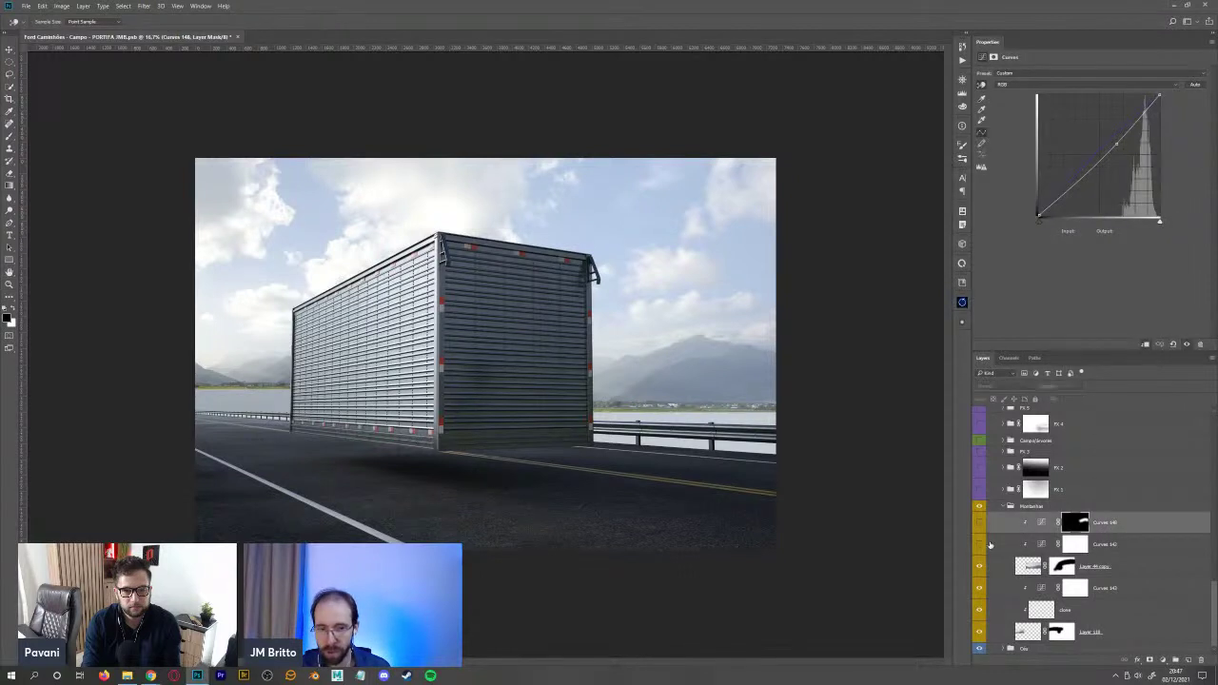
left_click(980, 543)
left_click(1107, 546)
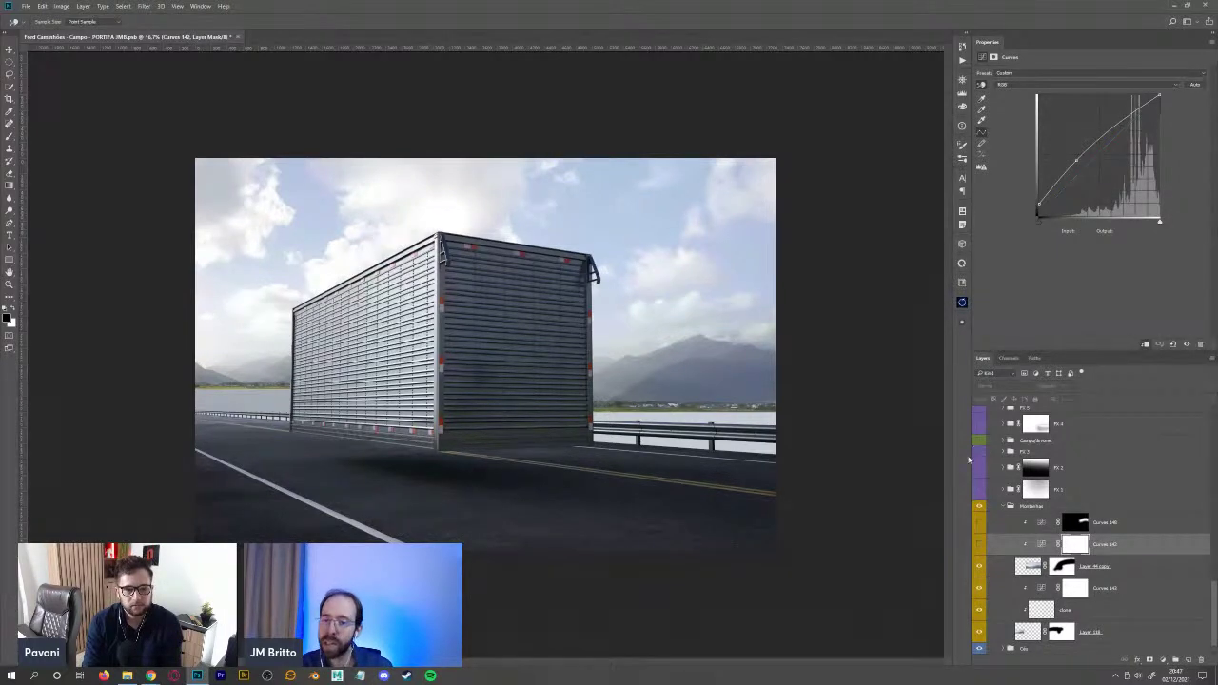
left_click_drag(981, 543, 984, 514)
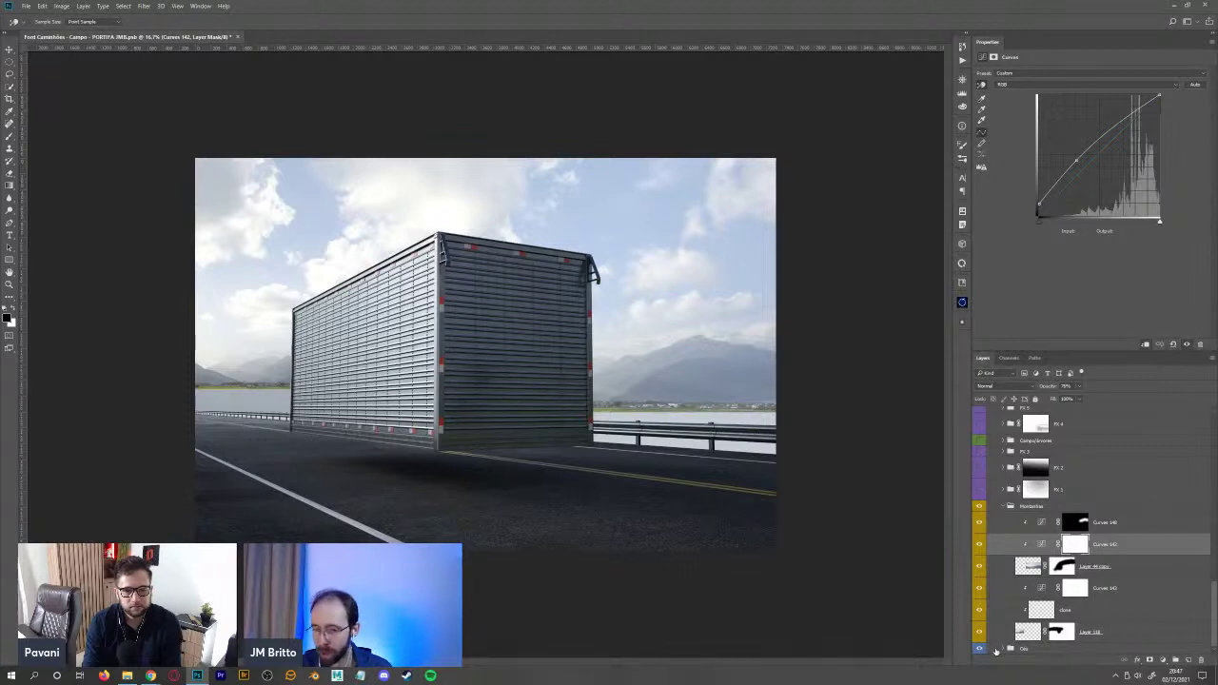
scroll(1216, 590, "down", 3)
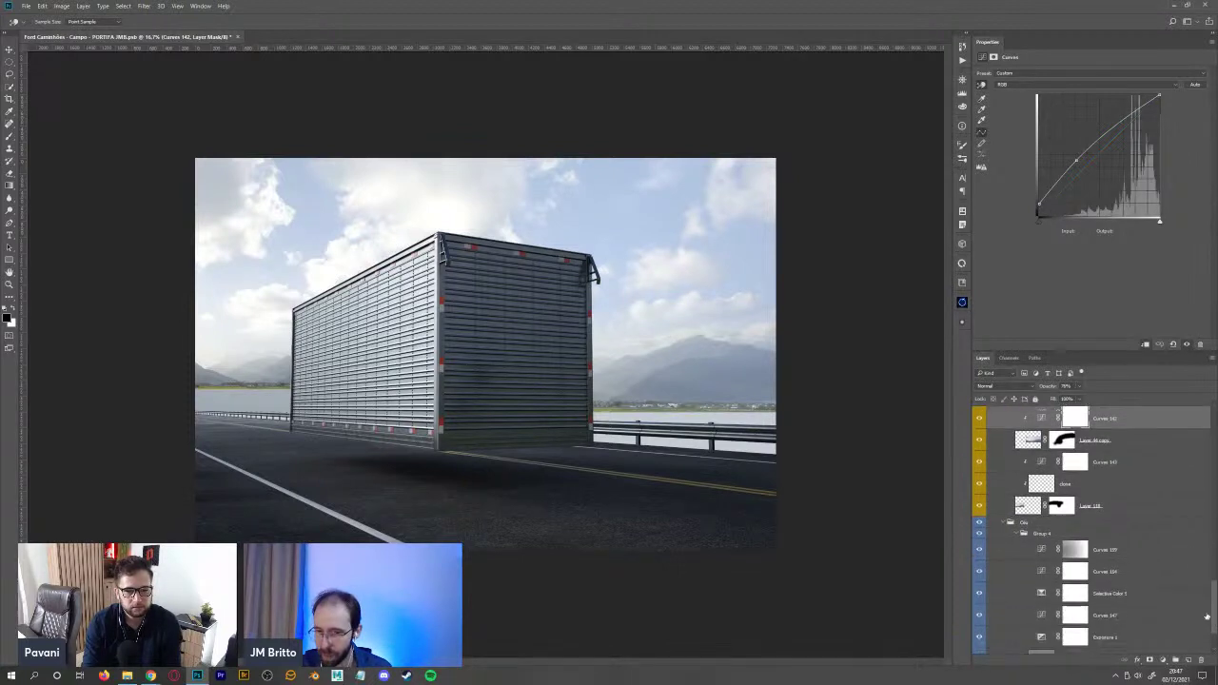
scroll(993, 586, "up", 2)
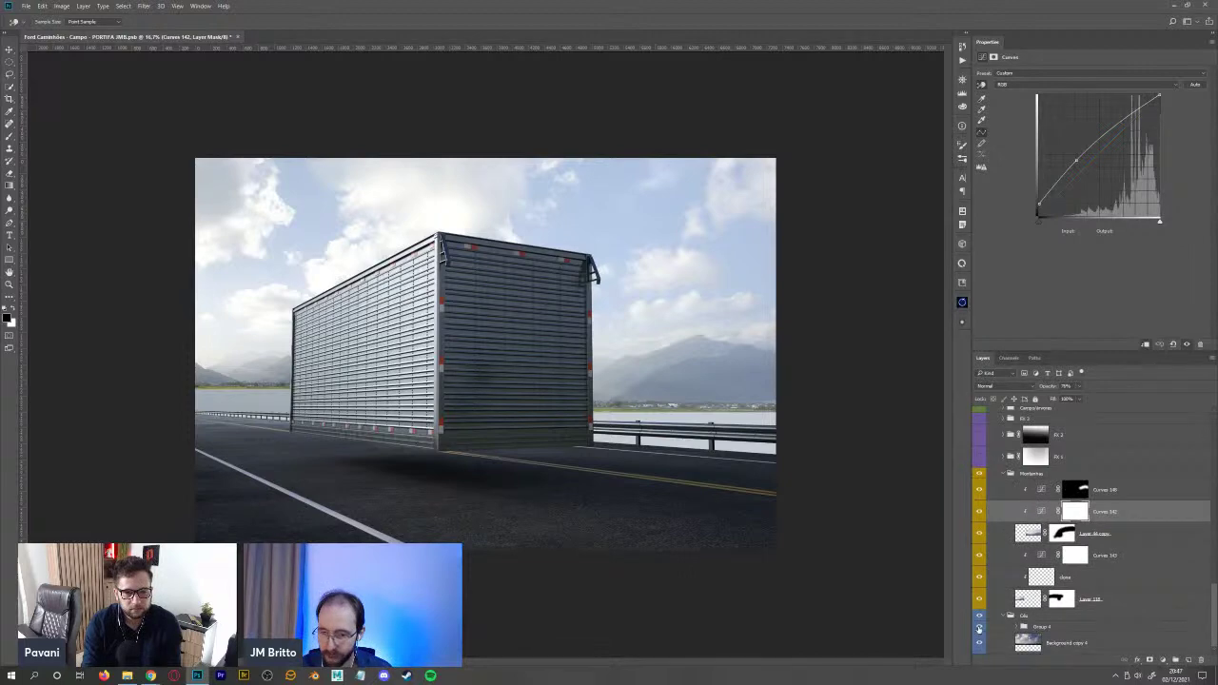
left_click(979, 630)
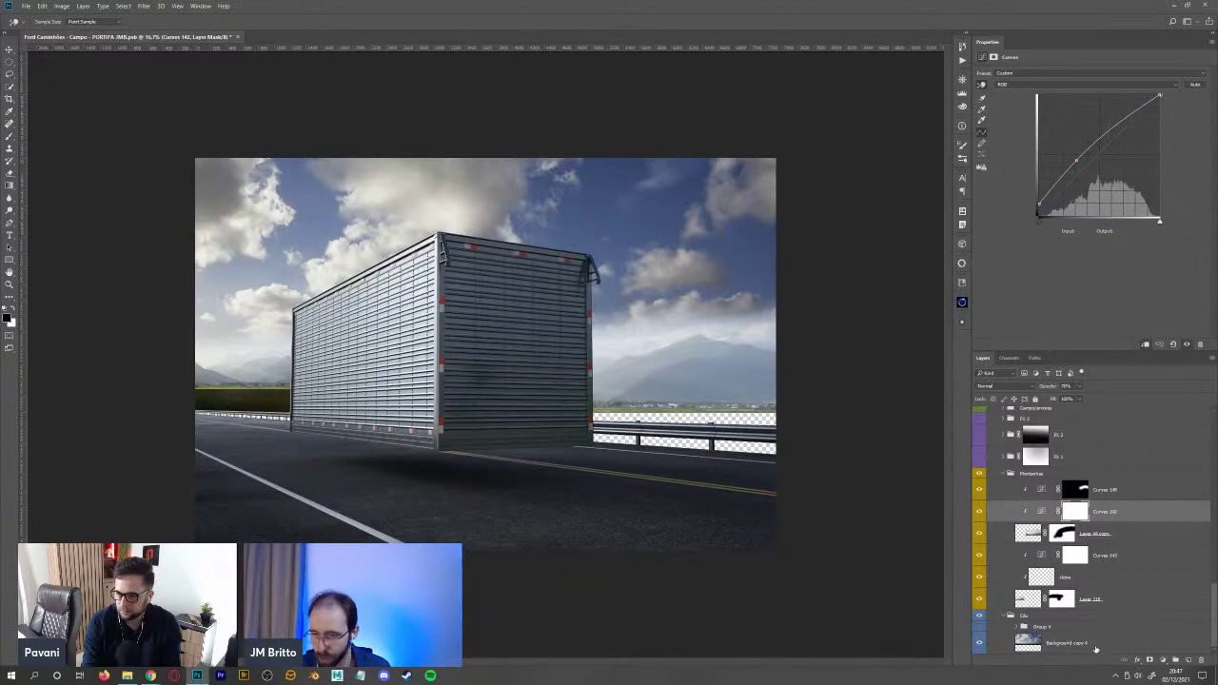
- Add a Curves adjustment layer with a point raised to brighten the image
left_click(1095, 644)
left_click(1162, 659)
left_click(1153, 508)
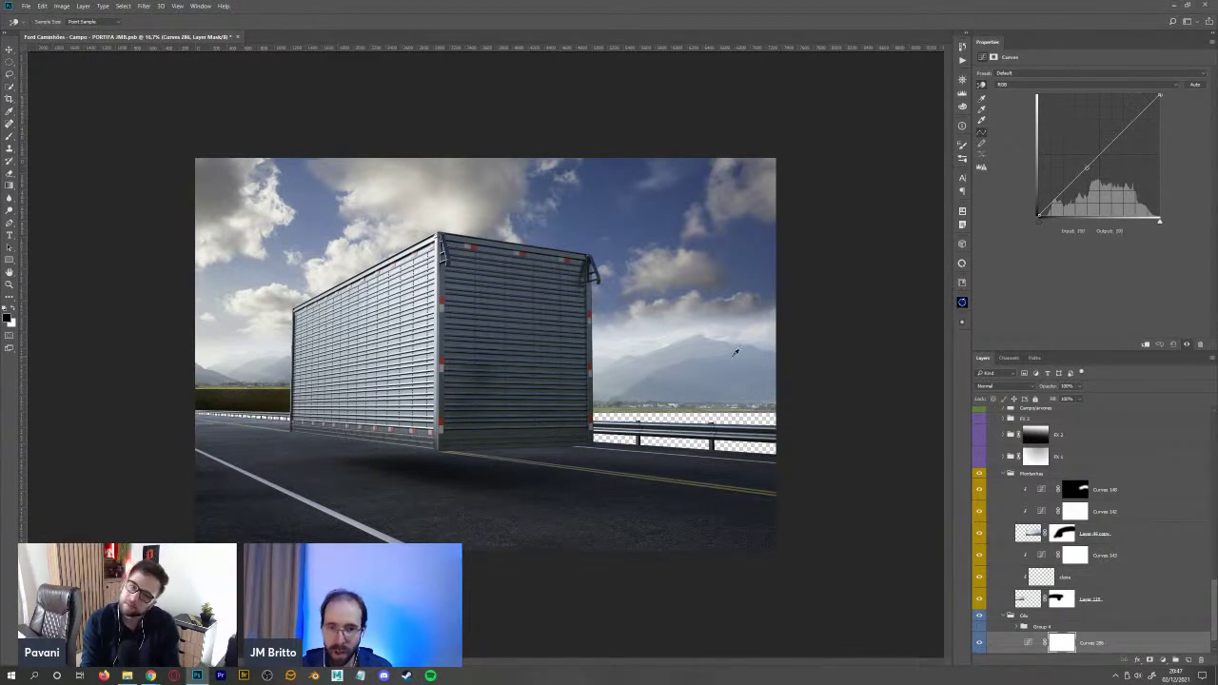
left_click_drag(732, 360, 733, 322)
mouse_move(1081, 149)
left_mouse_down()
mouse_move(1085, 162)
mouse_move(1099, 153)
mouse_move(1085, 129)
mouse_move(1085, 157)
mouse_move(1083, 145)
left_mouse_up()
- Check the Red channel, then on RGB lift the black point and raise a midtone point
left_click(1091, 86)
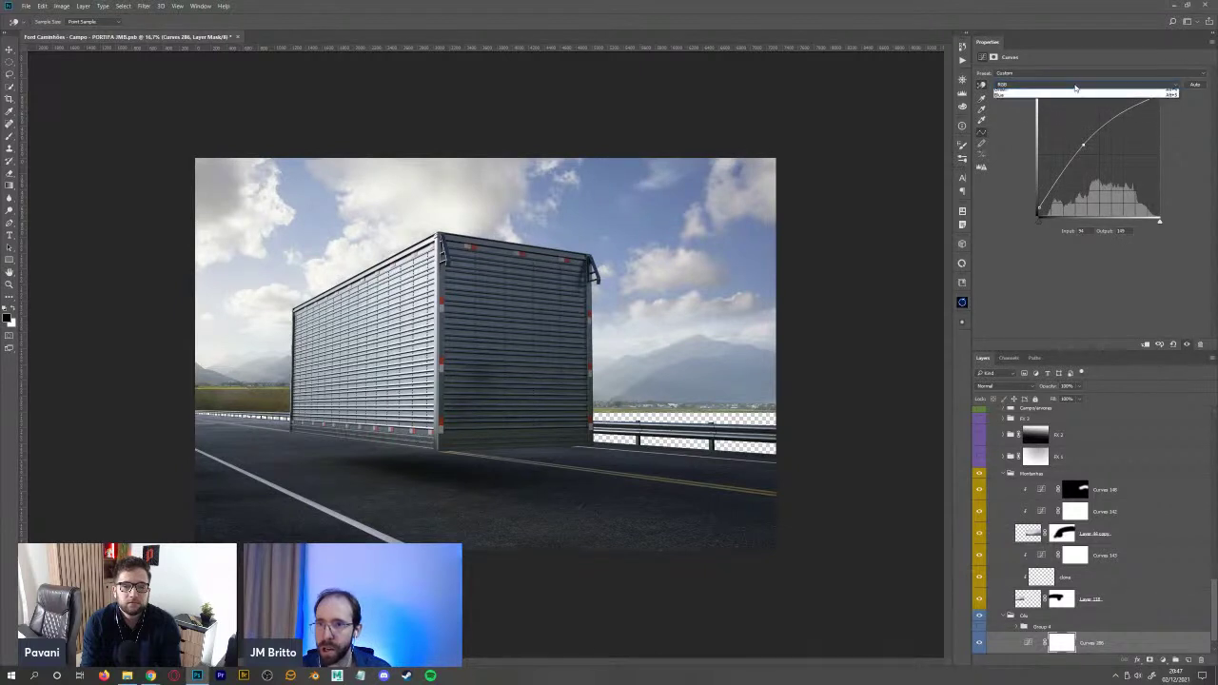
left_click(1075, 93)
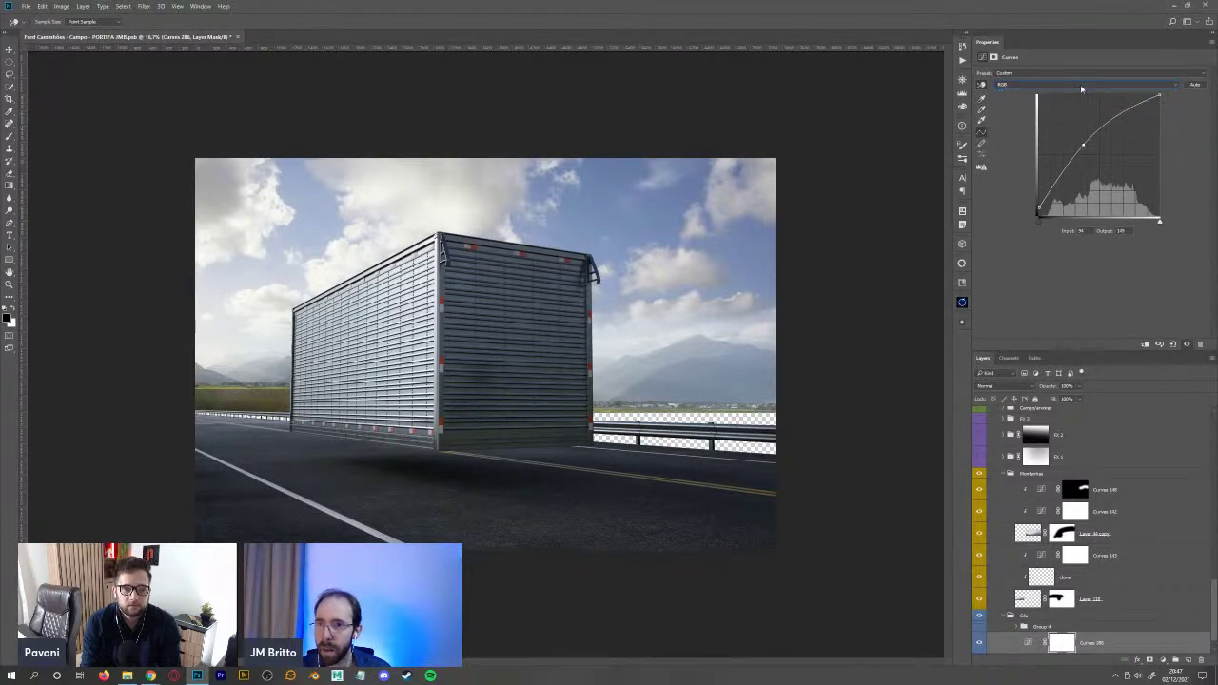
left_click(1083, 86)
left_click(1083, 99)
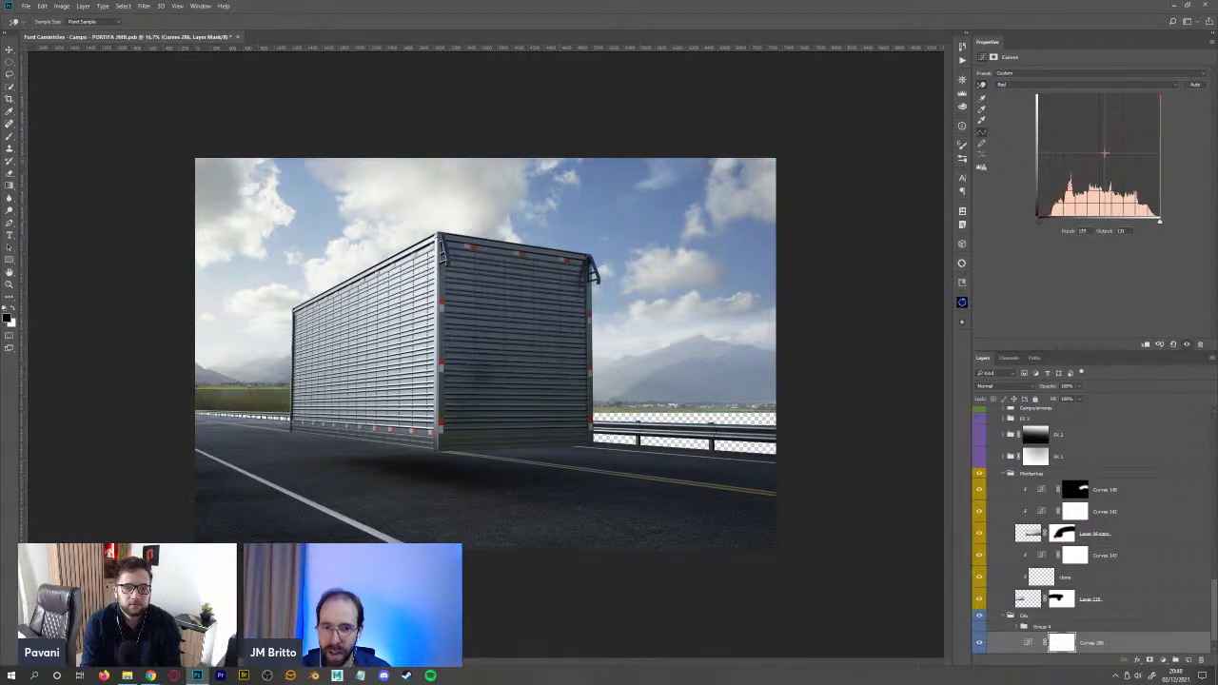
key("alt+2")
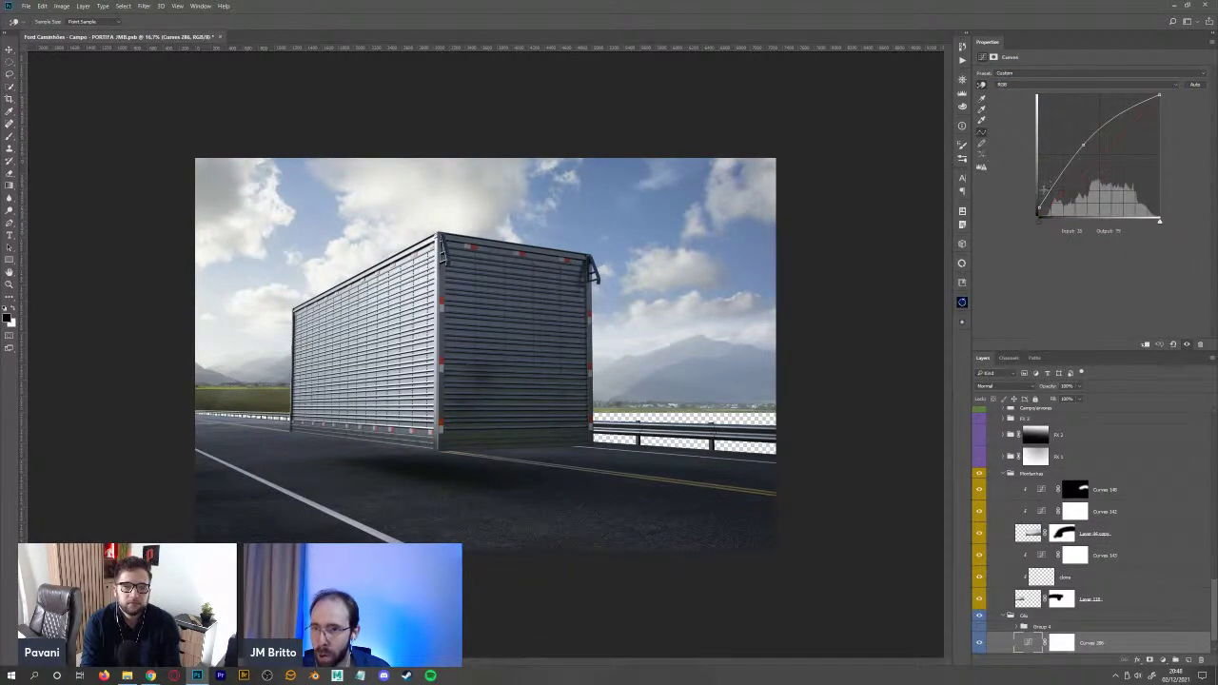
left_click_drag(1041, 203, 1040, 184)
left_click_drag(1083, 146, 1084, 124)
left_click_drag(1041, 185, 1038, 177)
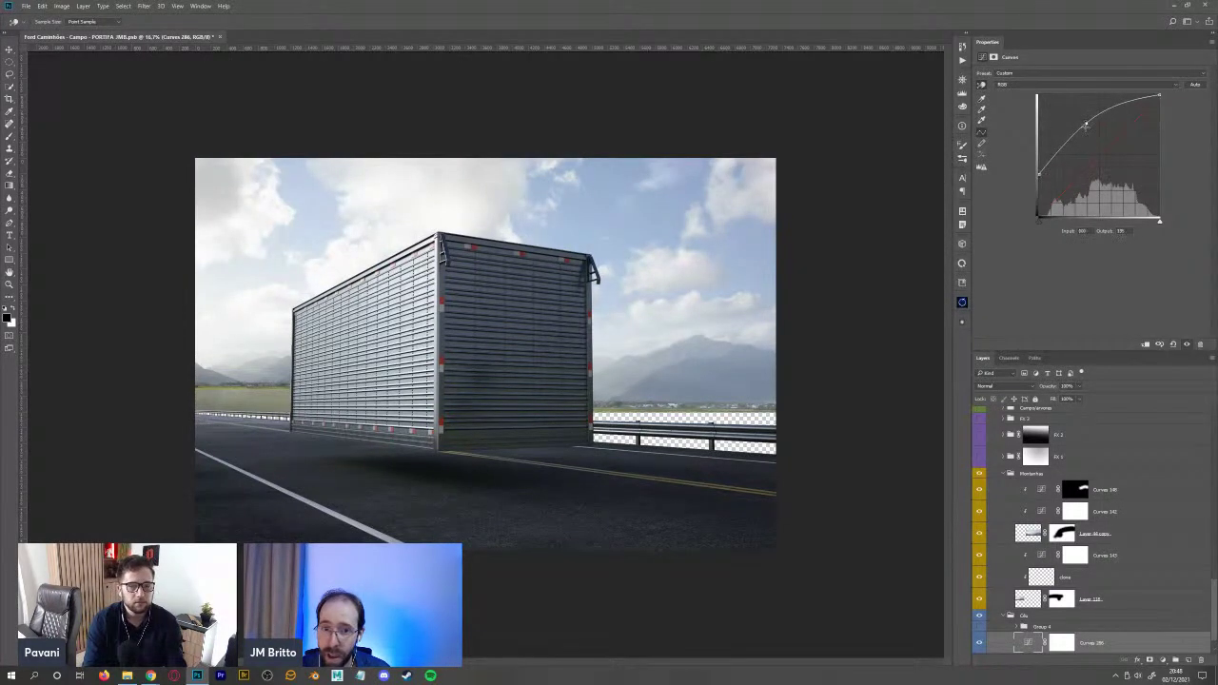
left_click_drag(1084, 124, 1085, 124)
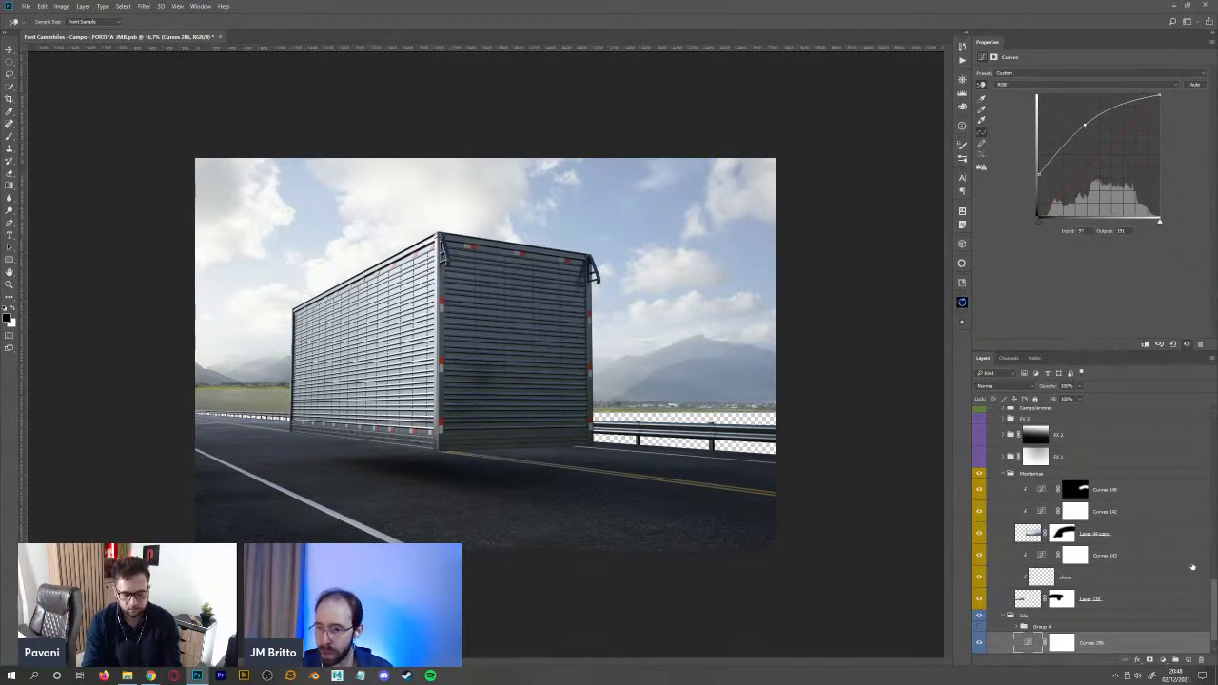
scroll(1212, 601, "up", 10)
- Turn on the valores Hue/Saturation layer to view the composite in greyscale
left_click(1101, 436)
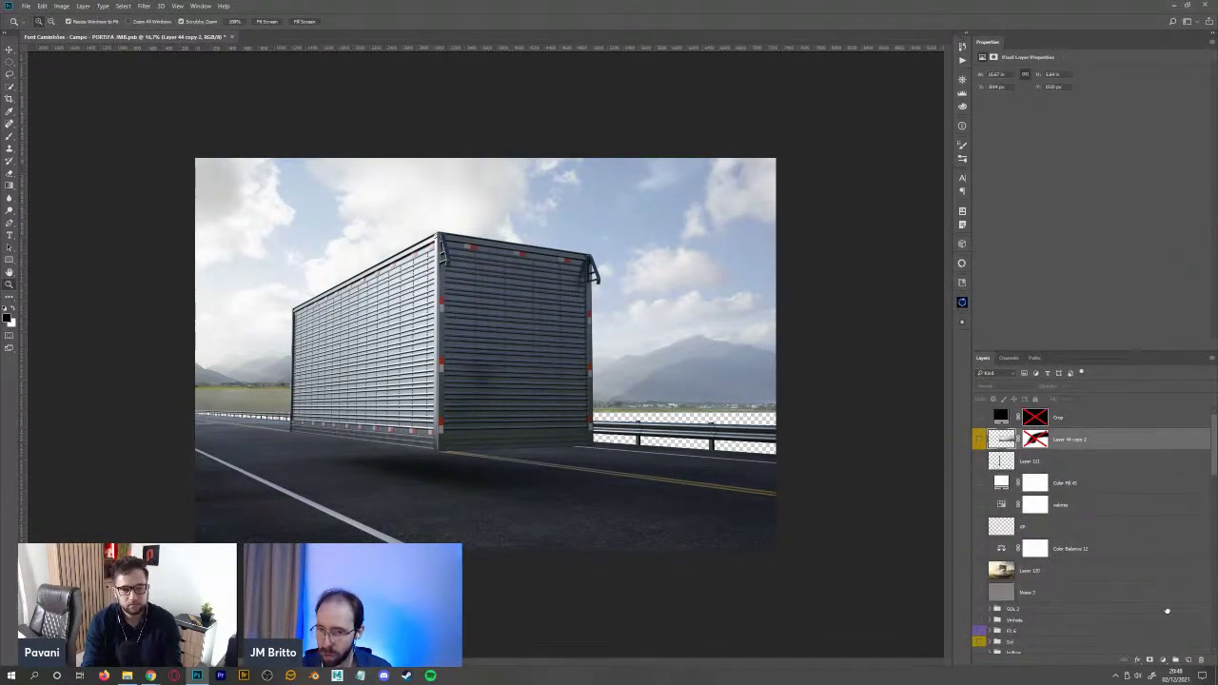
key("z")
left_click(992, 509)
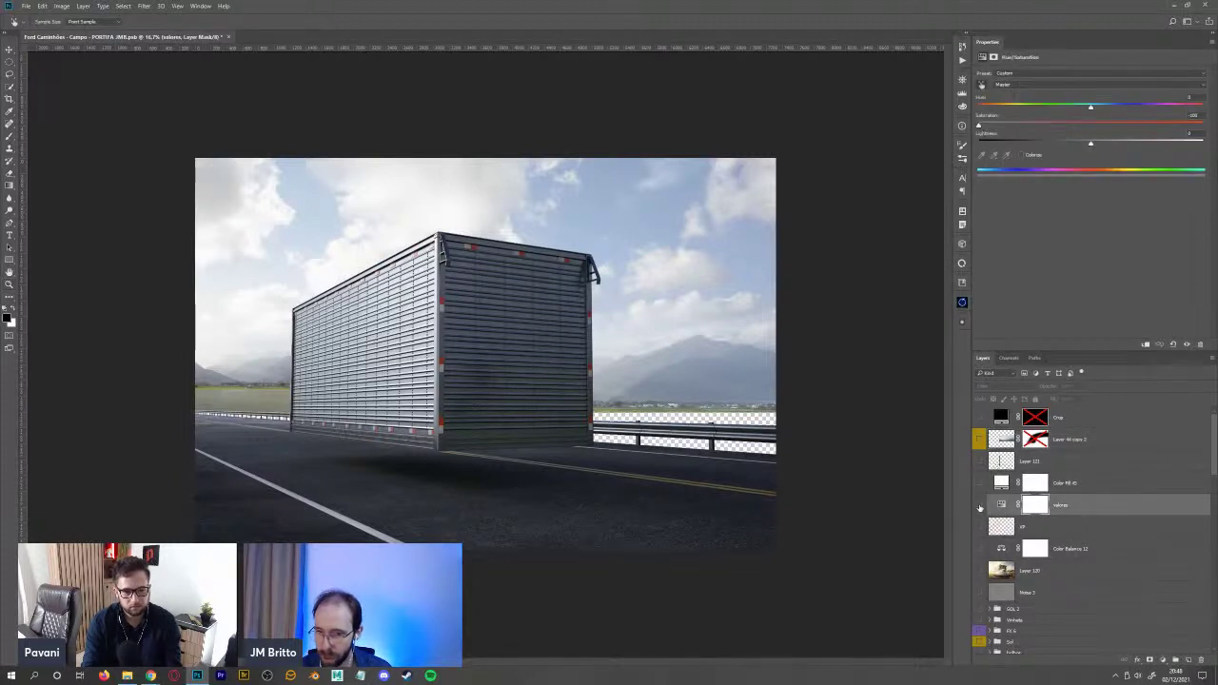
left_click(980, 505)
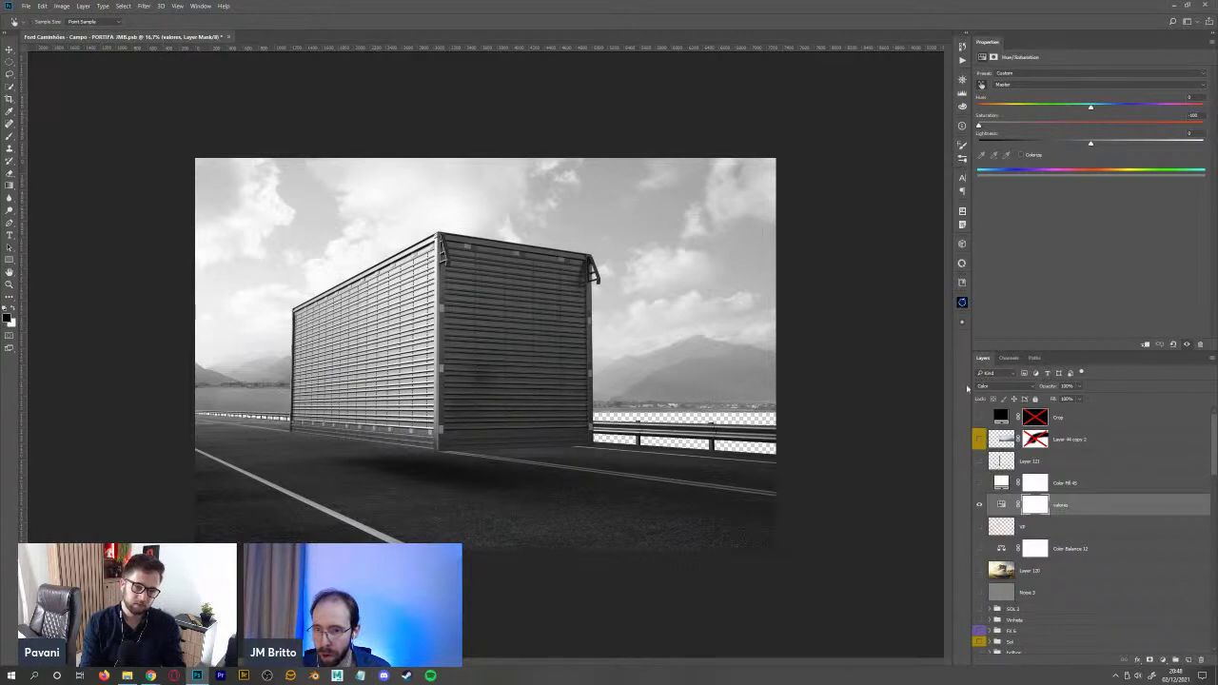
- Compare Curves 286 on and off, then raise its shadows and midtones slightly more
scroll(1069, 610, "down", 10)
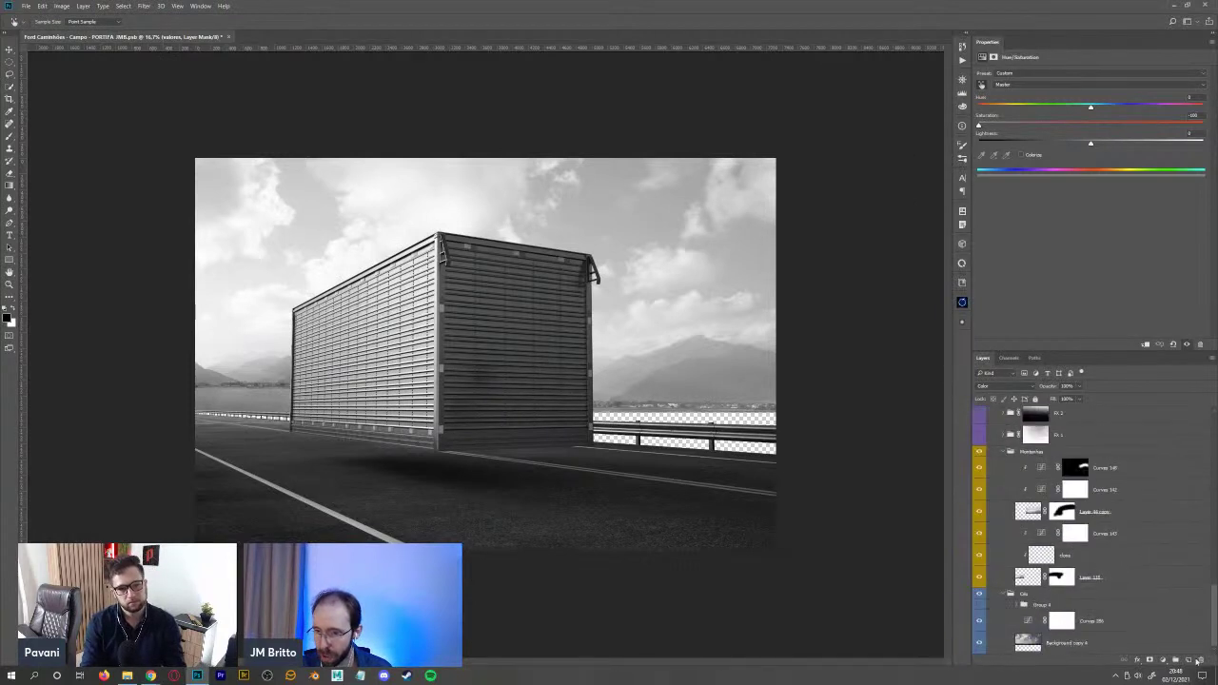
left_click(980, 621)
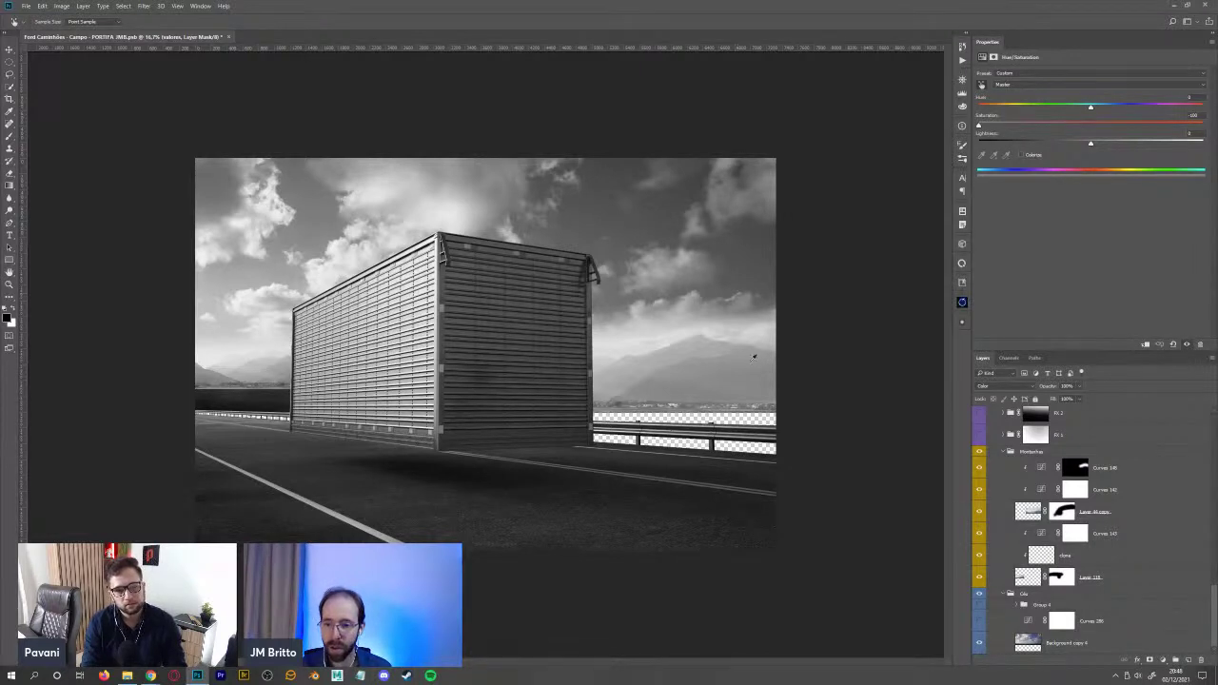
left_click(981, 621)
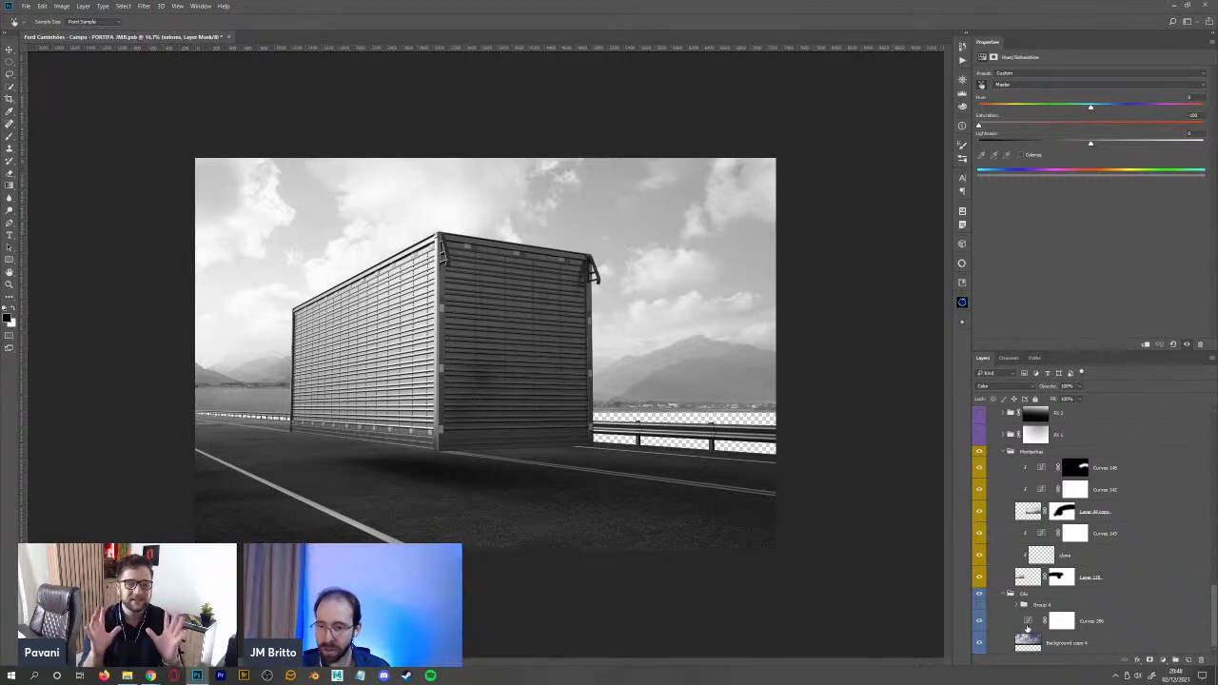
left_click(1025, 624)
left_click_drag(1039, 174, 1039, 164)
left_click_drag(1084, 124, 1083, 115)
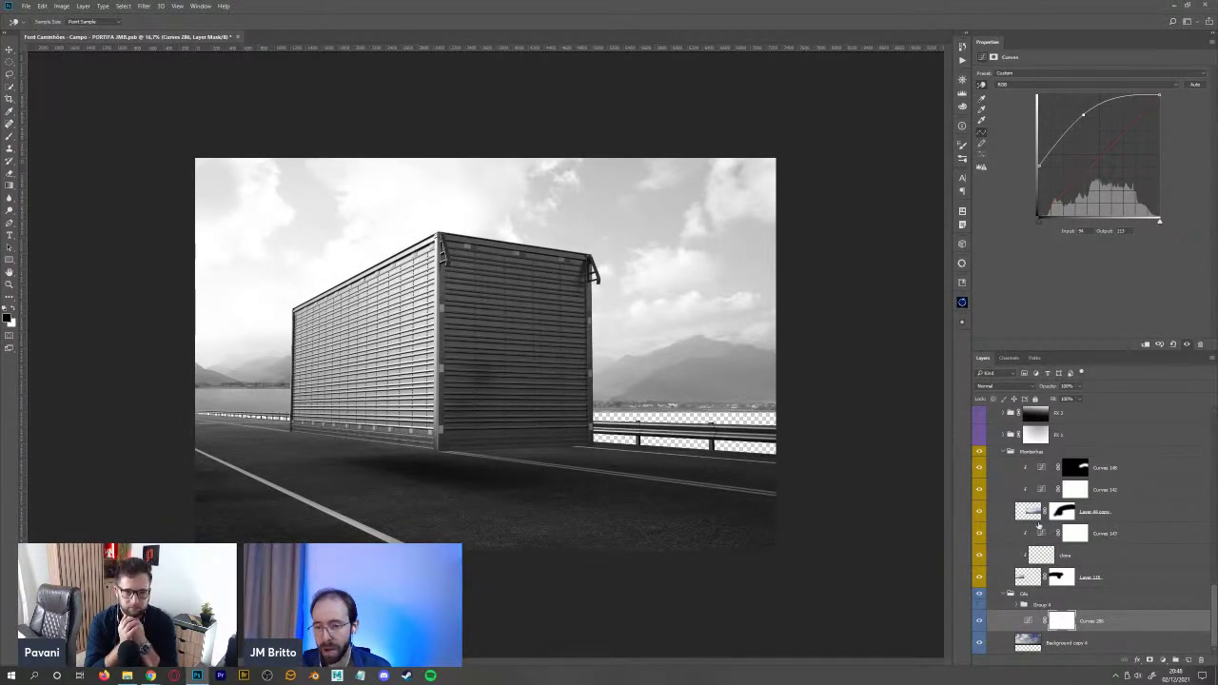
- Compare the sky with Curves 286 and Group 4 toggled, then delete Curves 286
left_click(979, 622)
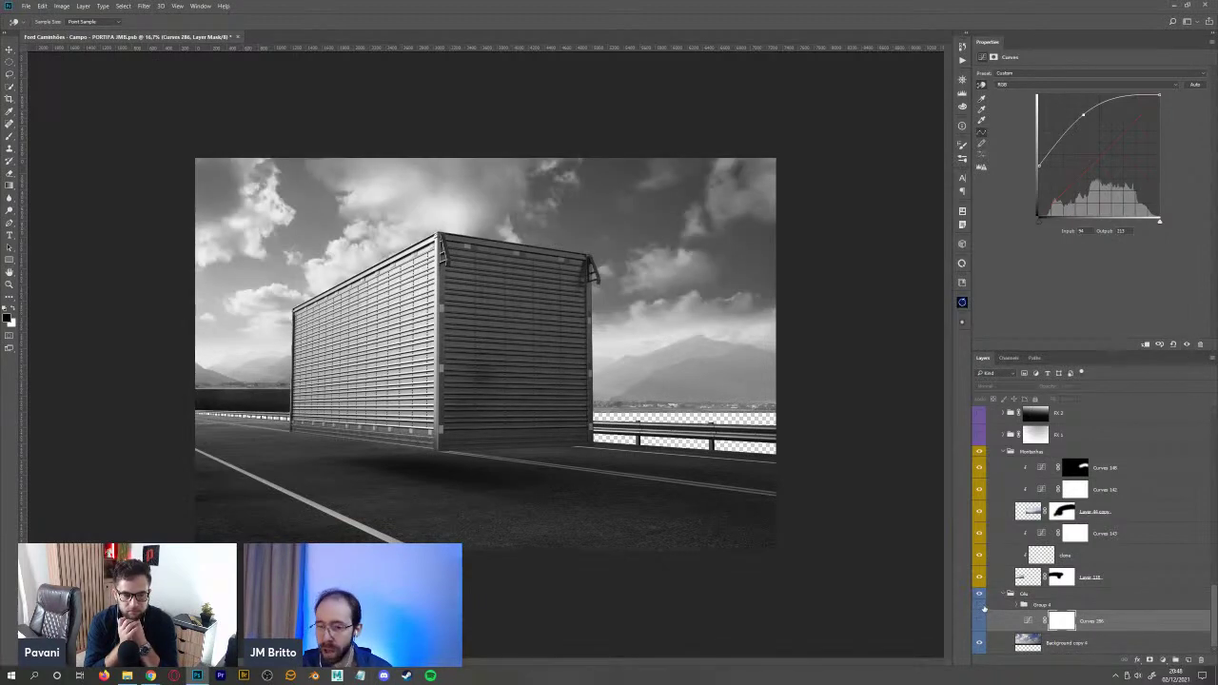
left_click(980, 605)
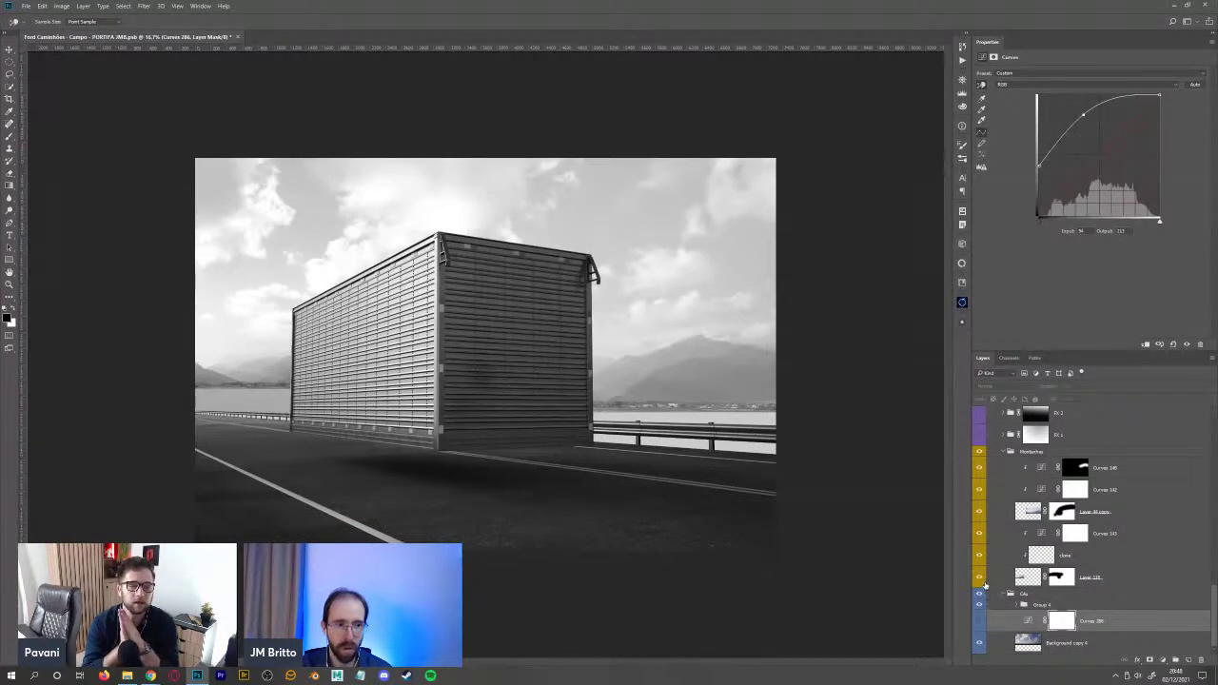
left_click(981, 606)
left_click(980, 605)
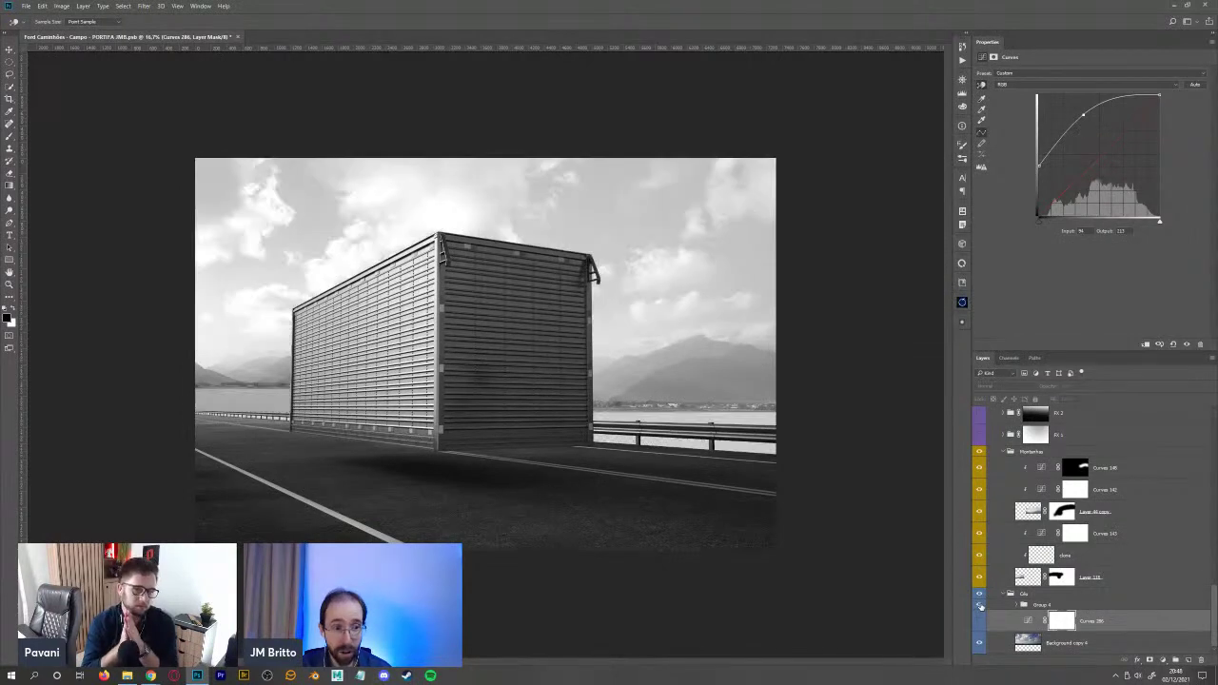
left_click(979, 557)
left_click(980, 623)
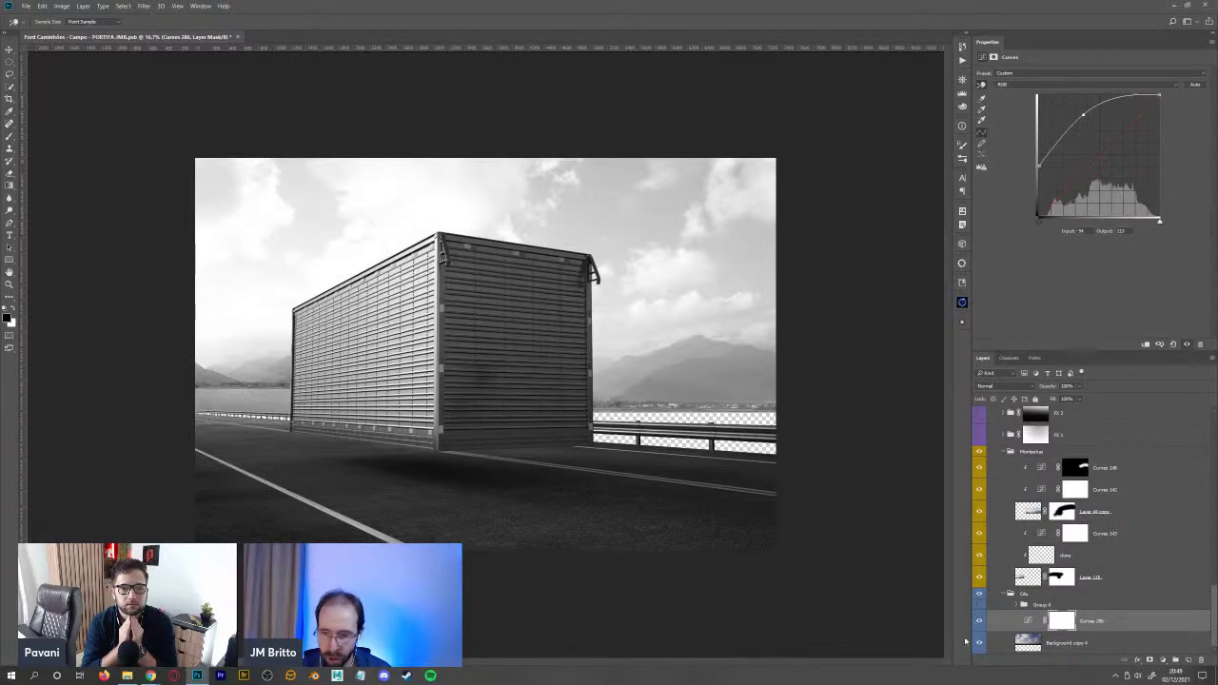
left_click(980, 605)
left_click(981, 605)
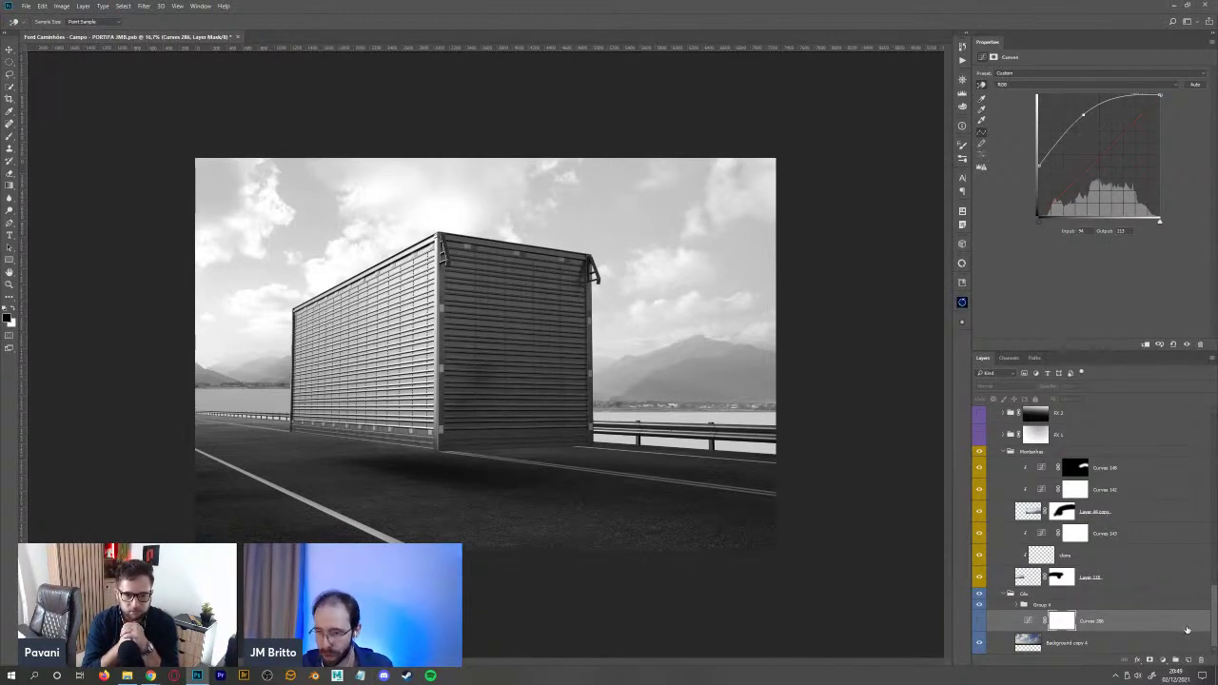
left_click_drag(1186, 624, 1200, 661)
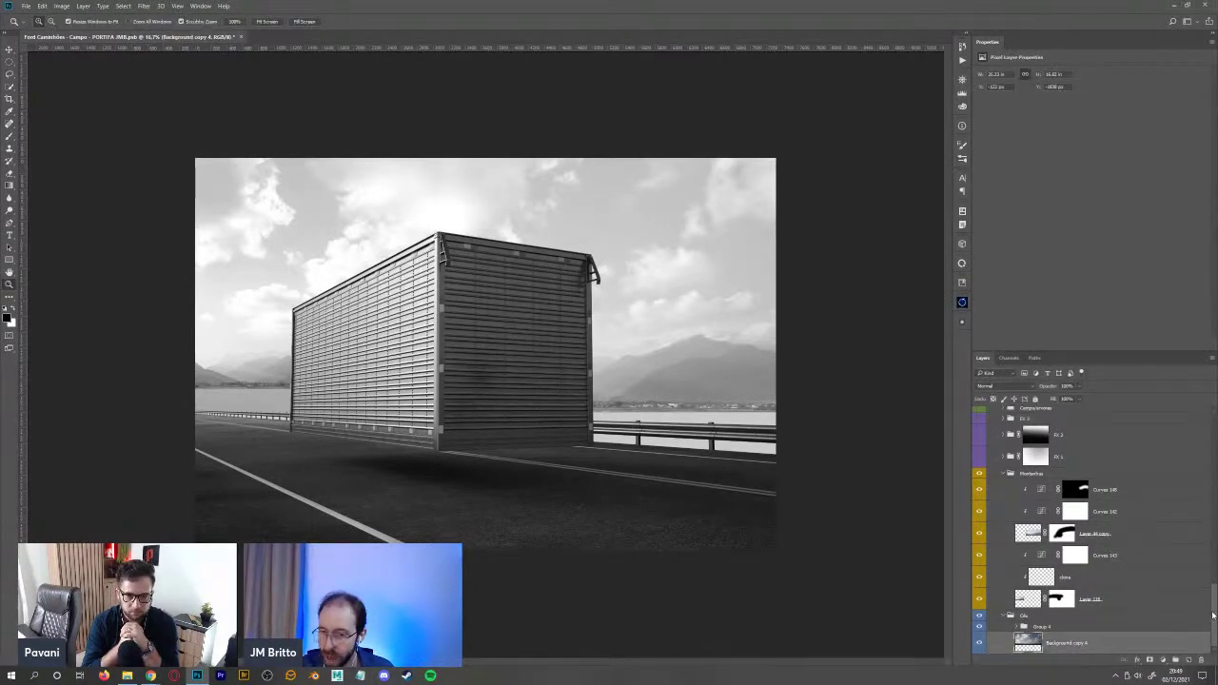
left_click_drag(1212, 615, 1212, 419)
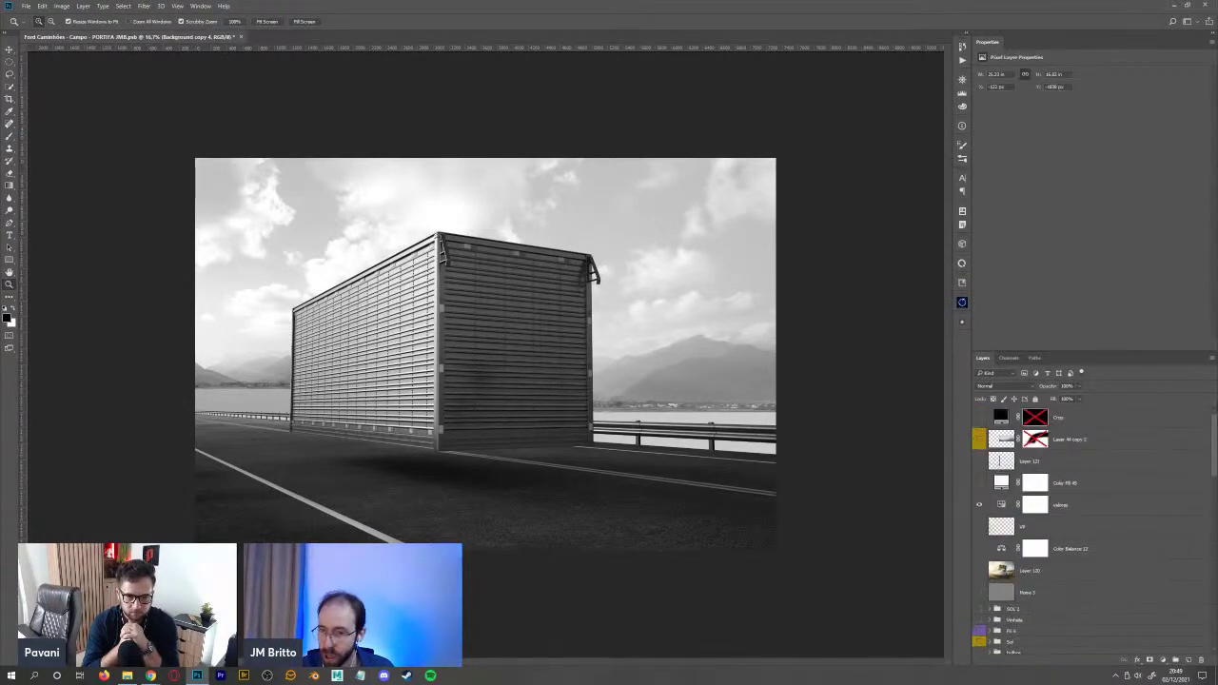
- Restore full colour, then trial a Blues-desaturating Hue/Saturation above Group 4 and delete it
left_click(979, 507)
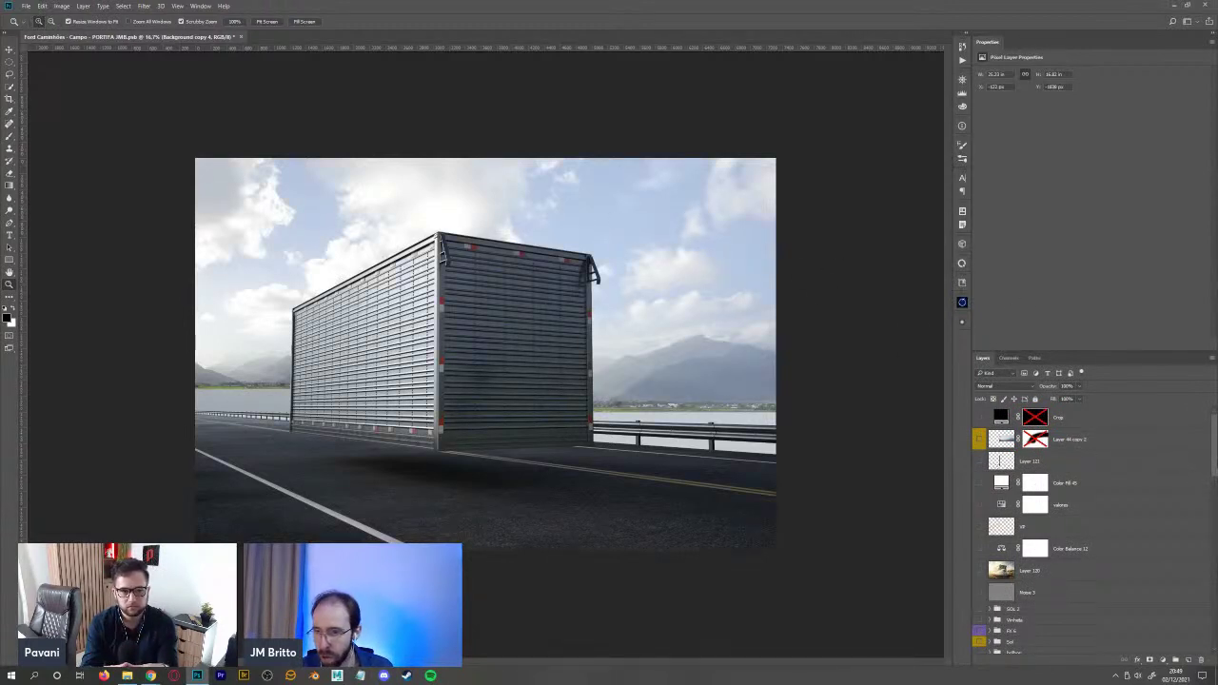
left_click_drag(1212, 472, 1212, 648)
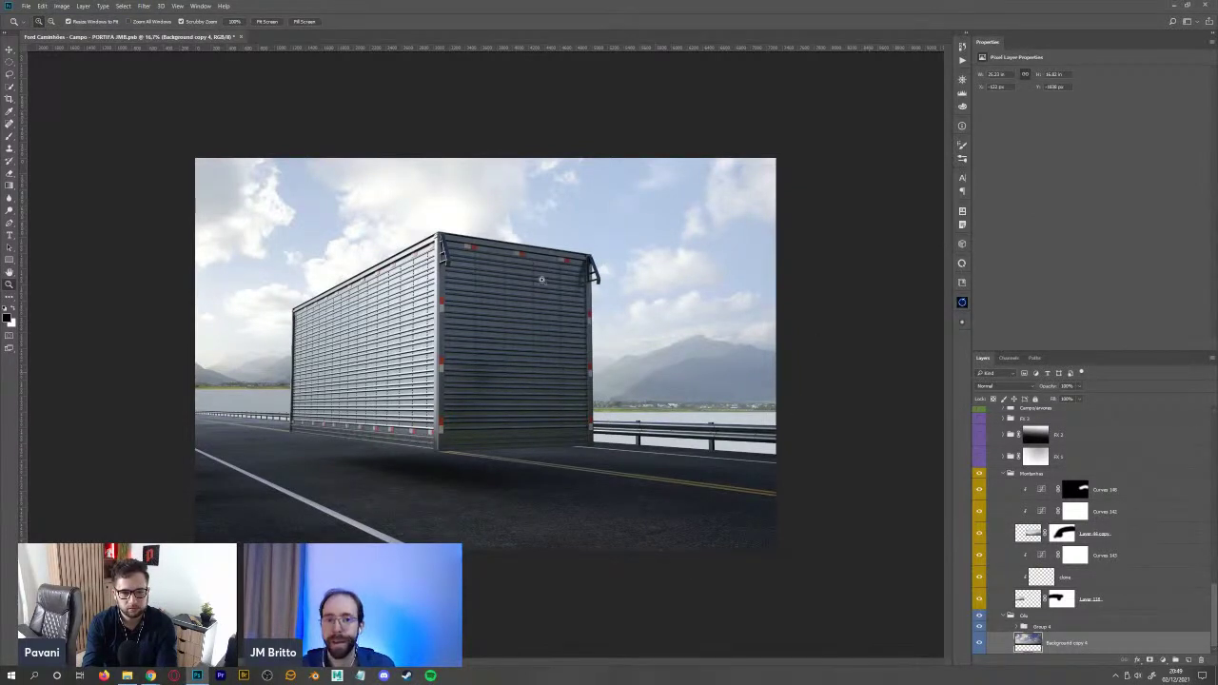
left_click(1070, 628)
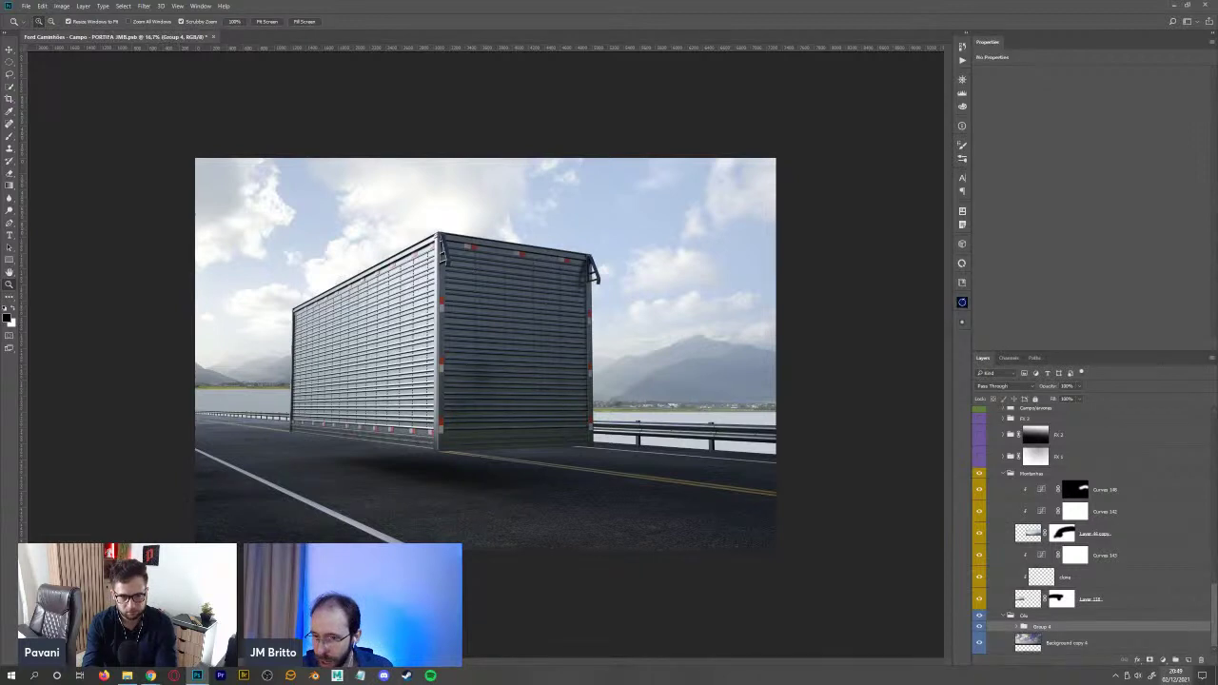
left_click(1162, 657)
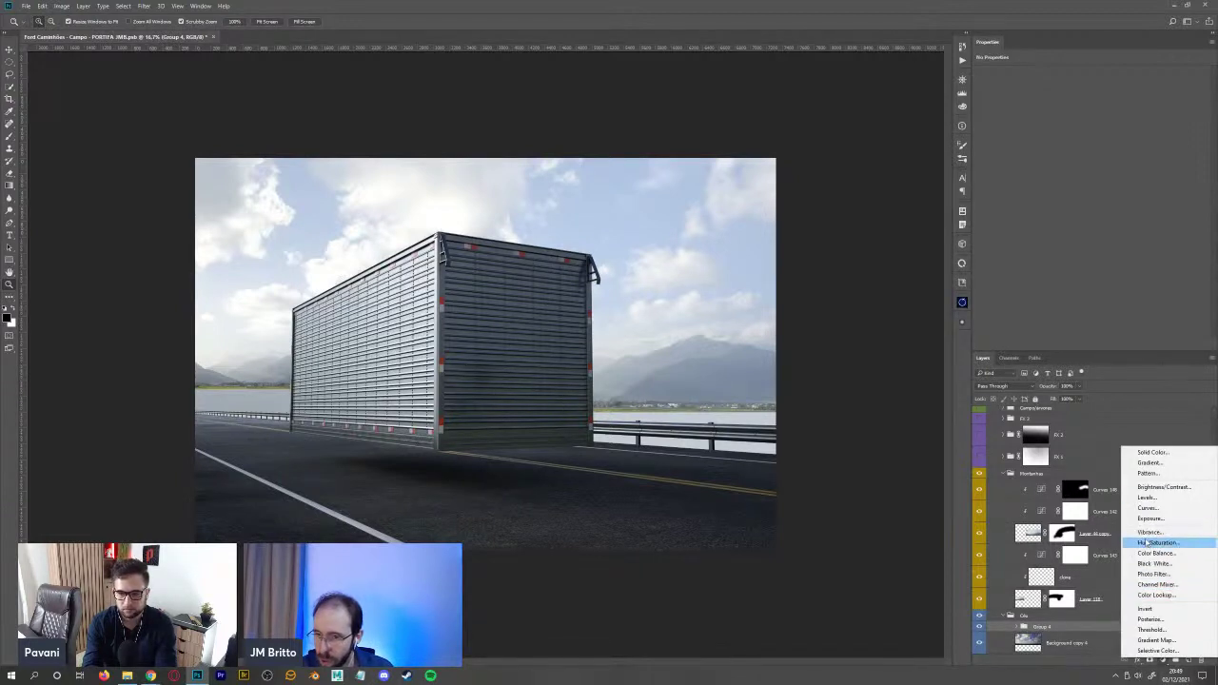
left_click(1148, 544)
left_click(1009, 85)
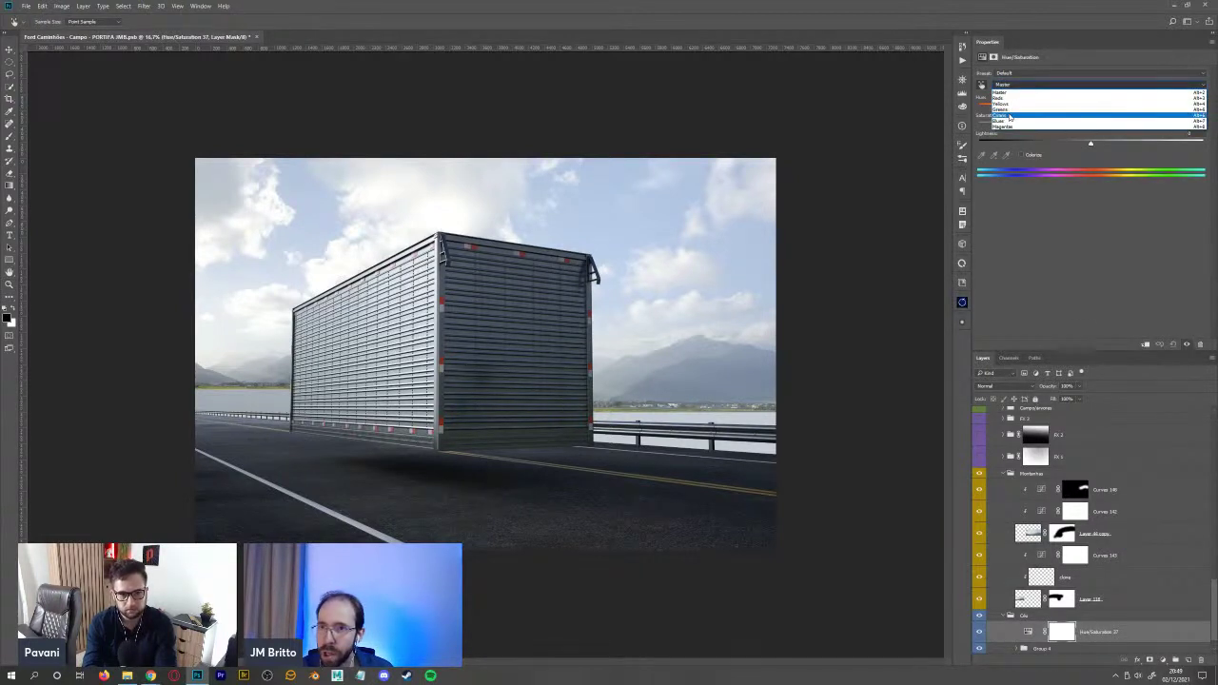
left_click(1008, 121)
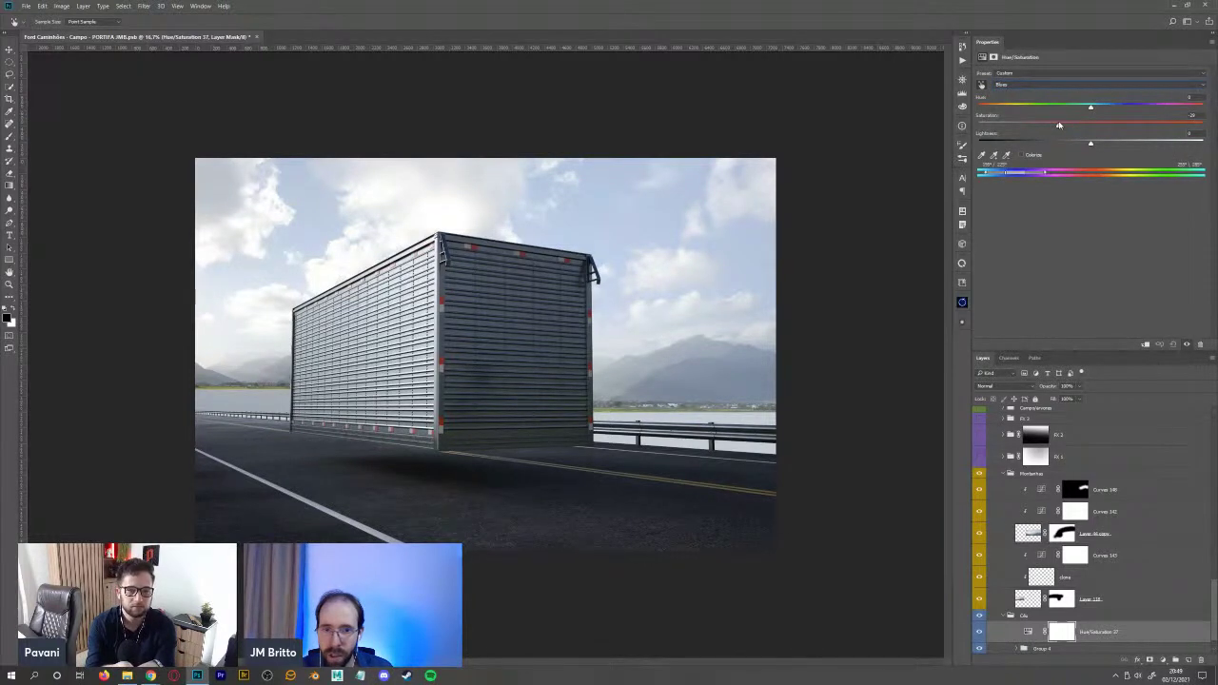
left_click_drag(1064, 127, 1060, 127)
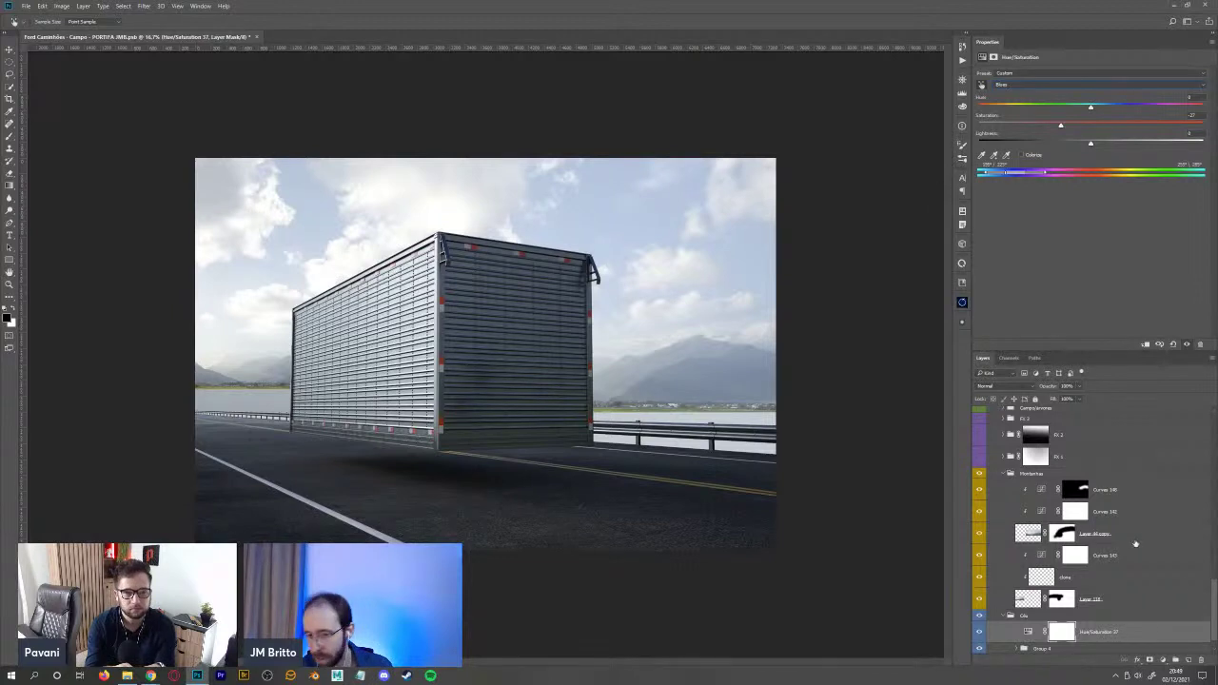
left_click(1180, 639)
left_click(1201, 658)
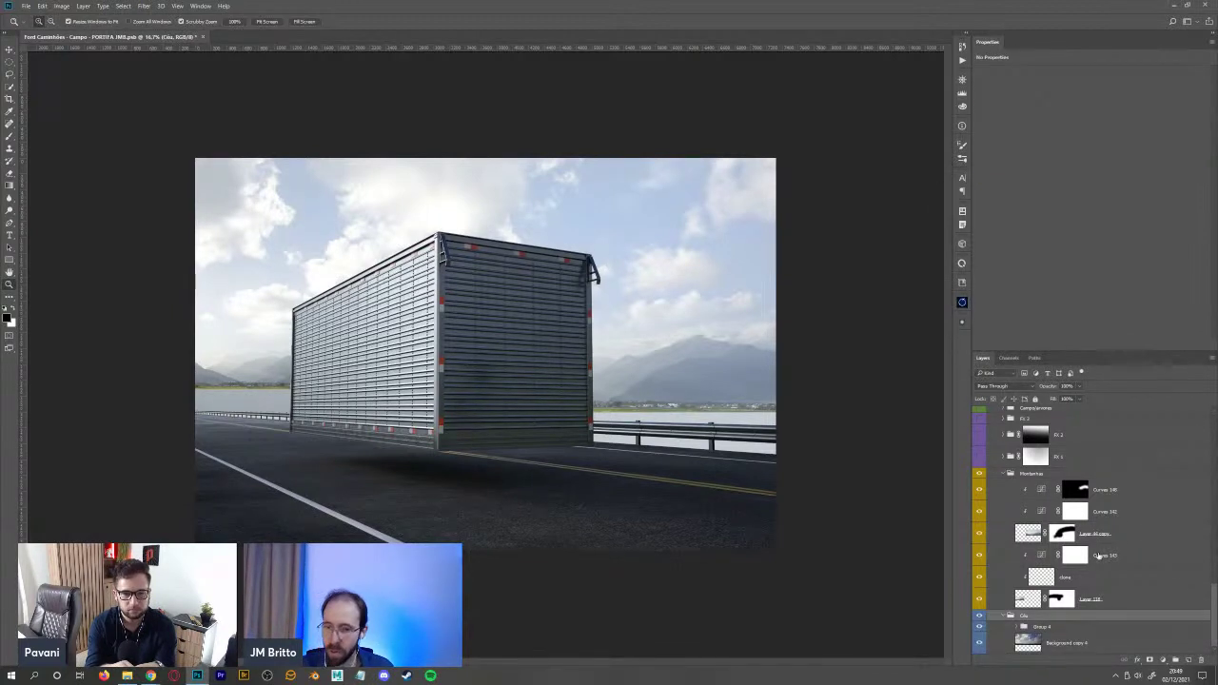
- Collapse the sky and Montanhas groups, compare the mountains, and turn on the FX 1 grading
left_click(1003, 616)
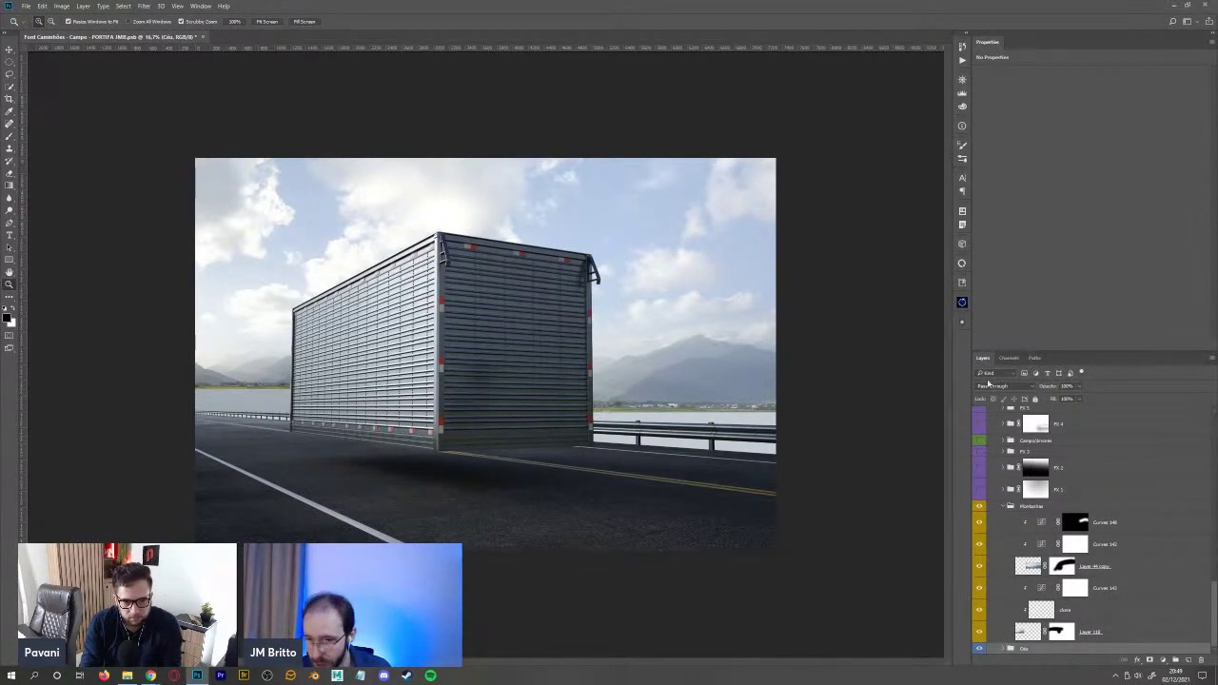
left_click(1005, 506)
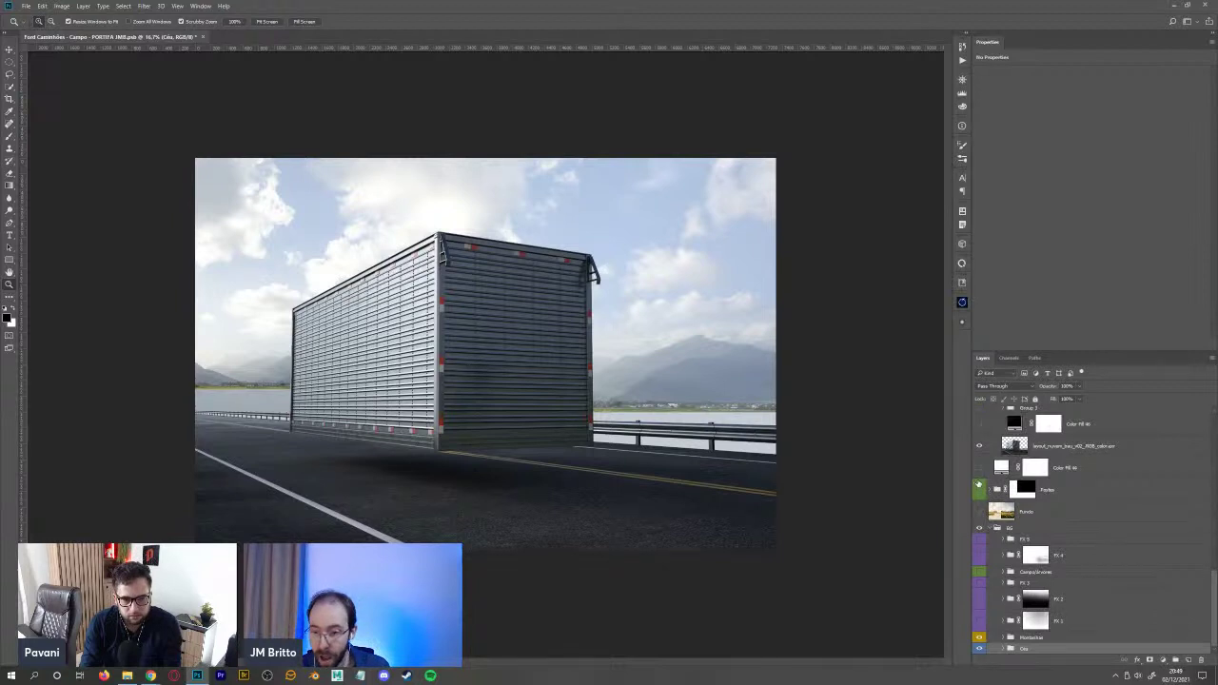
left_click(979, 638)
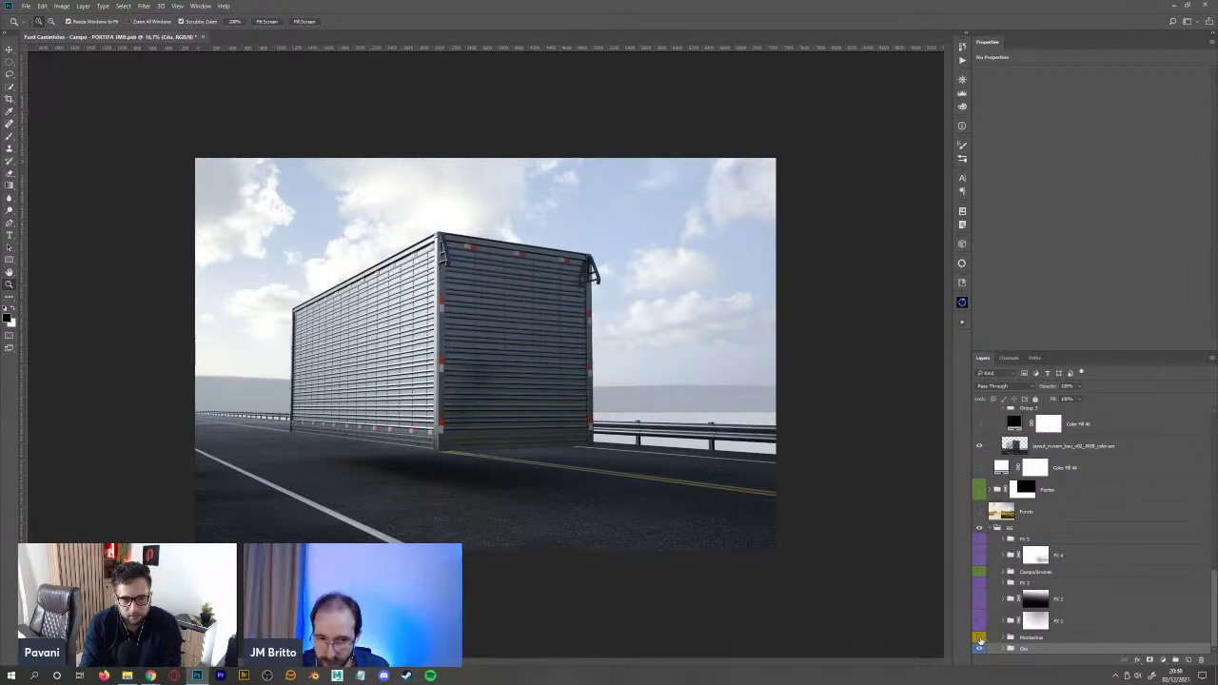
left_click(980, 639)
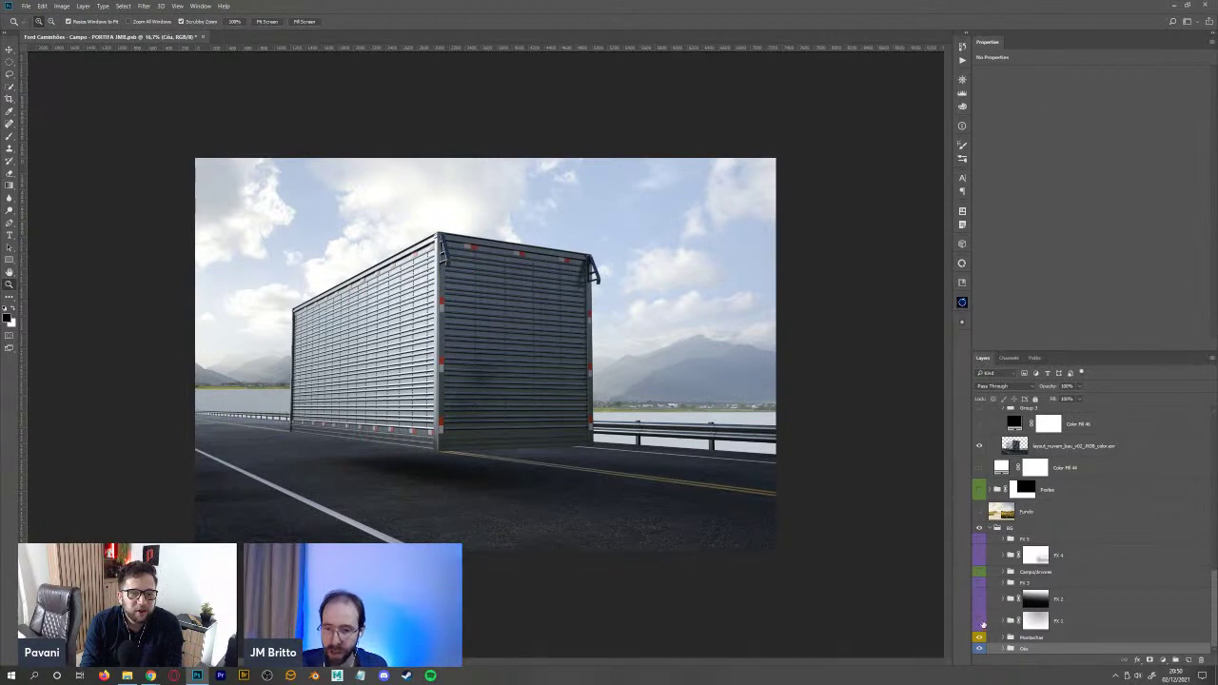
left_click(980, 620)
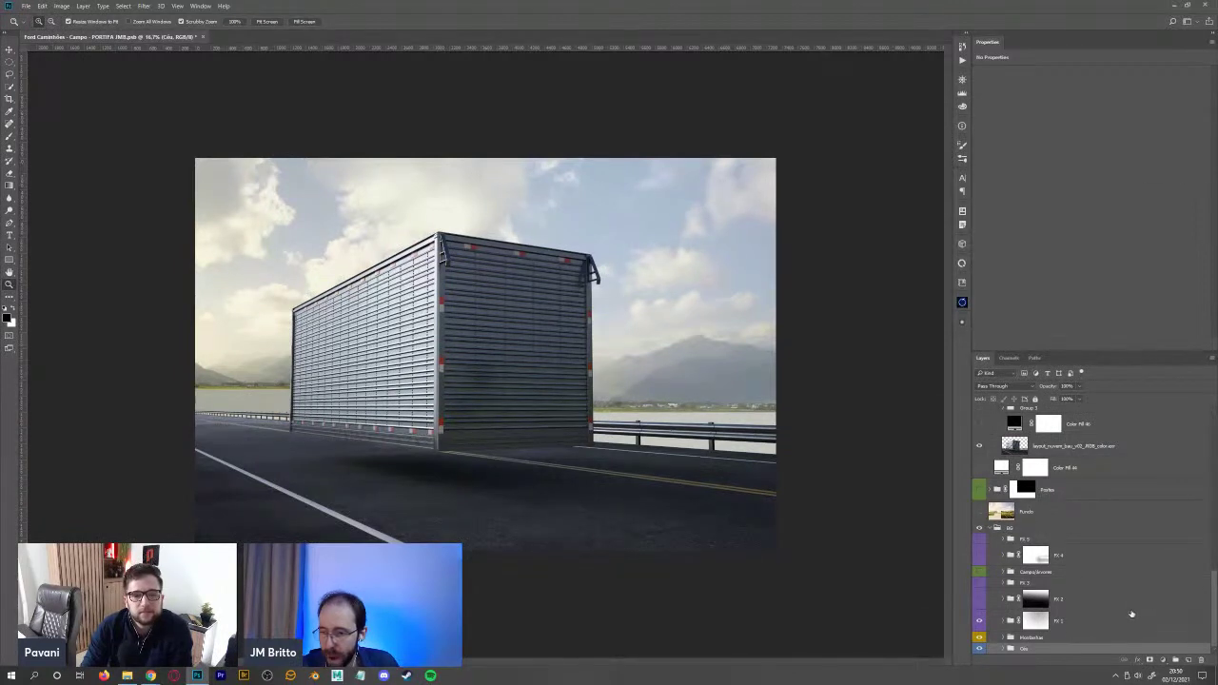
- Inspect the FX 1, FX 2 and FX 4 layer masks and the sky and Montanhas groups
left_click(1132, 618)
scroll(1171, 571, "up", 10)
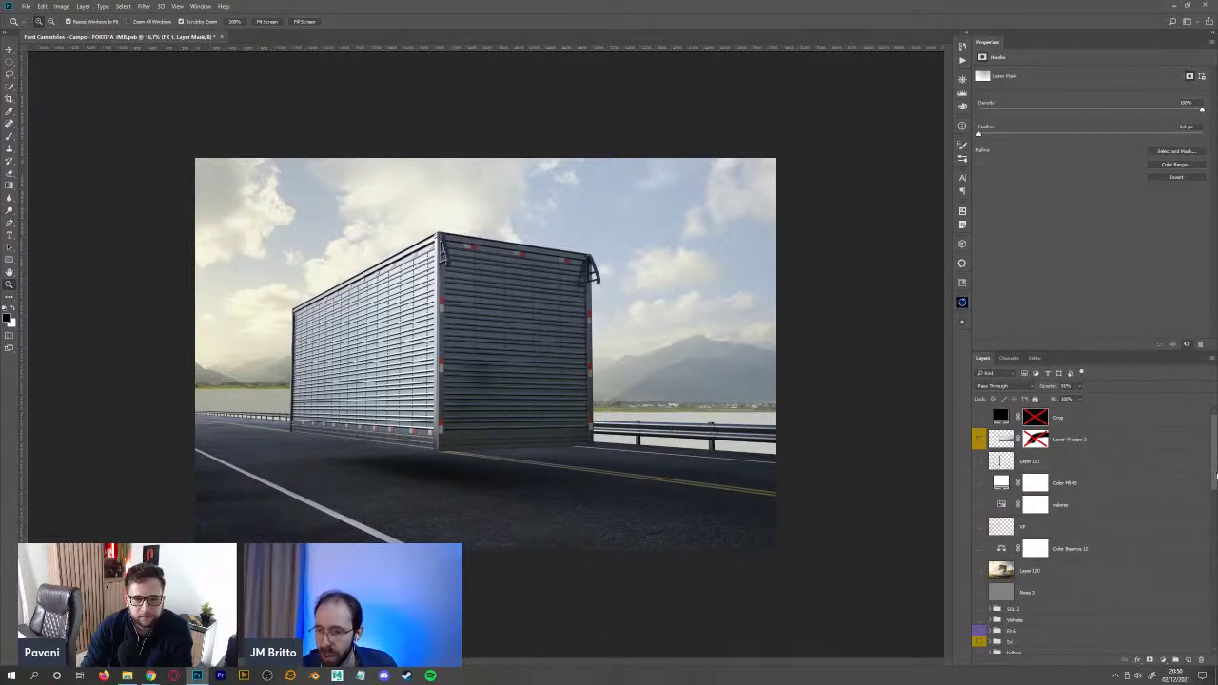
scroll(1056, 563, "down", 10)
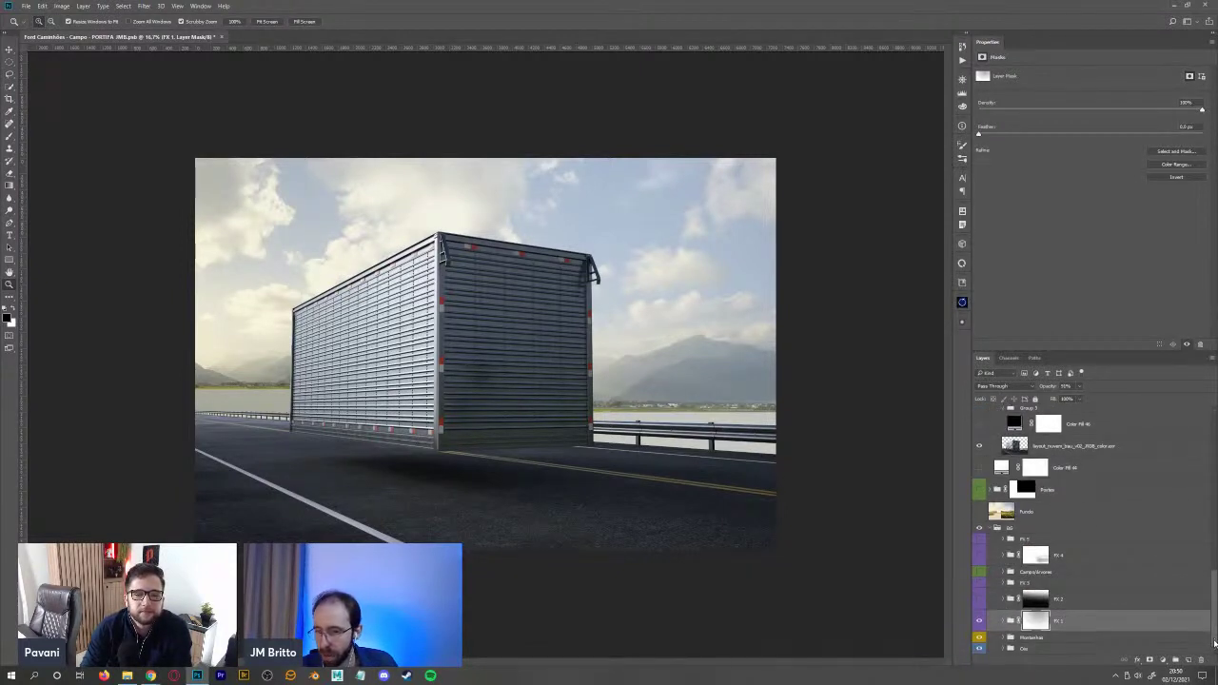
left_click(1058, 603)
left_click(1058, 615)
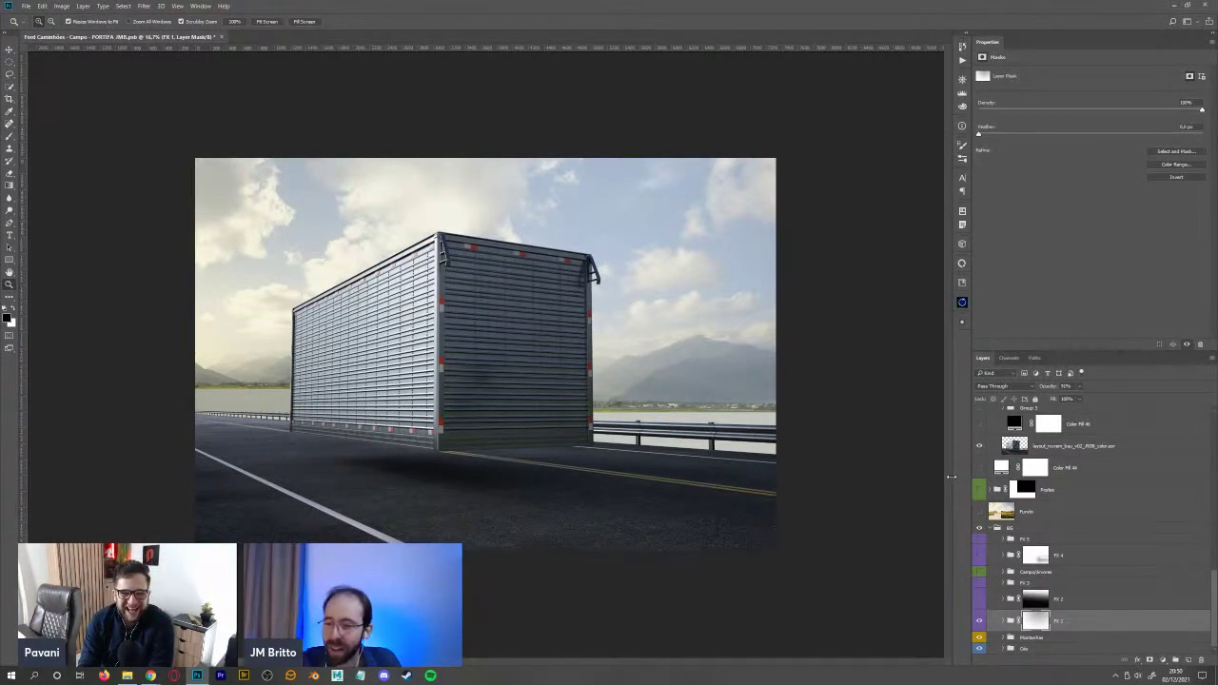
left_click(1027, 651)
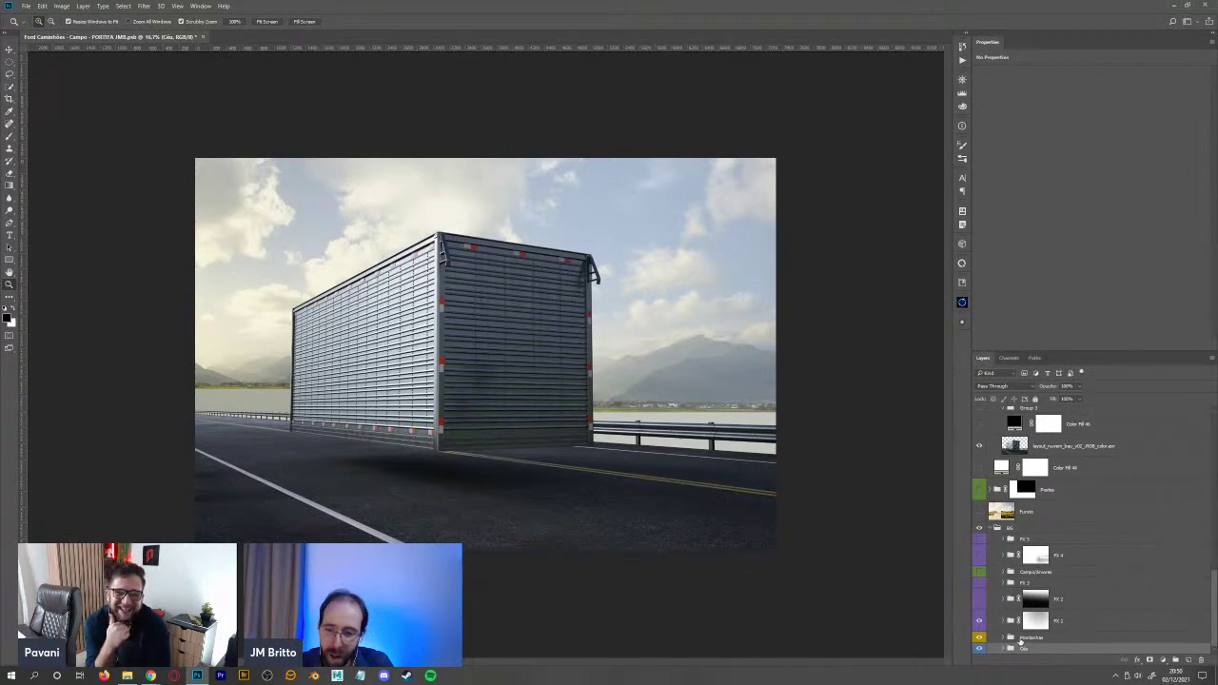
left_click(1028, 636)
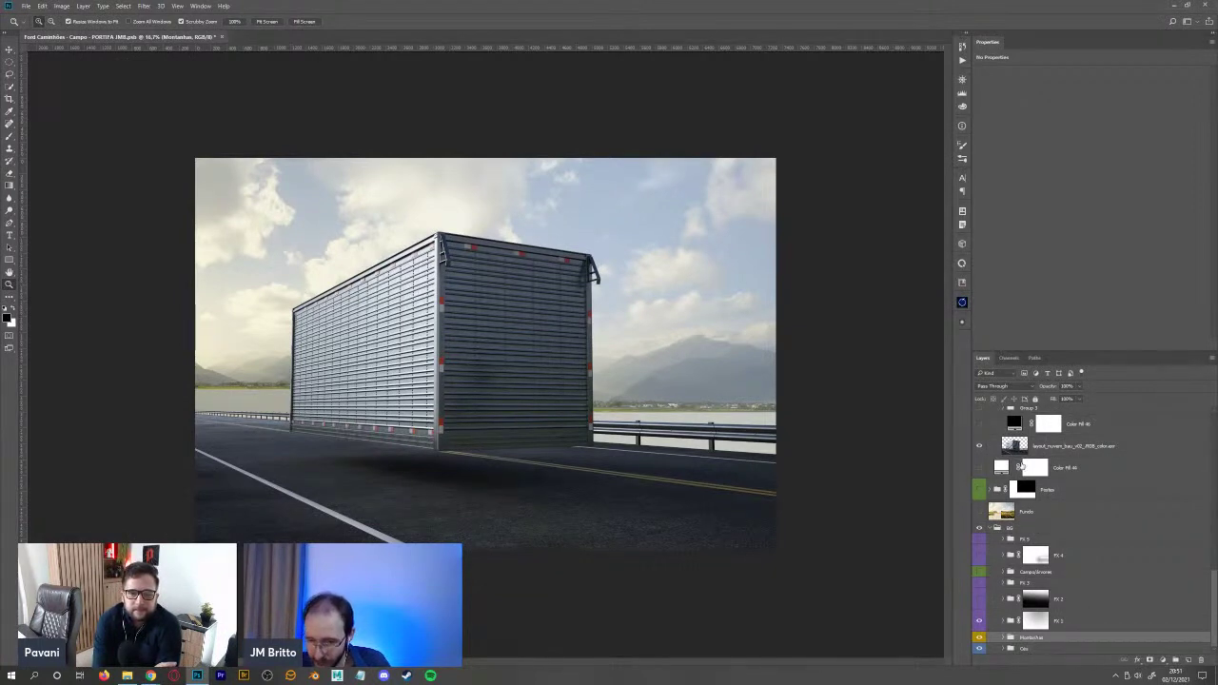
left_click(1060, 558)
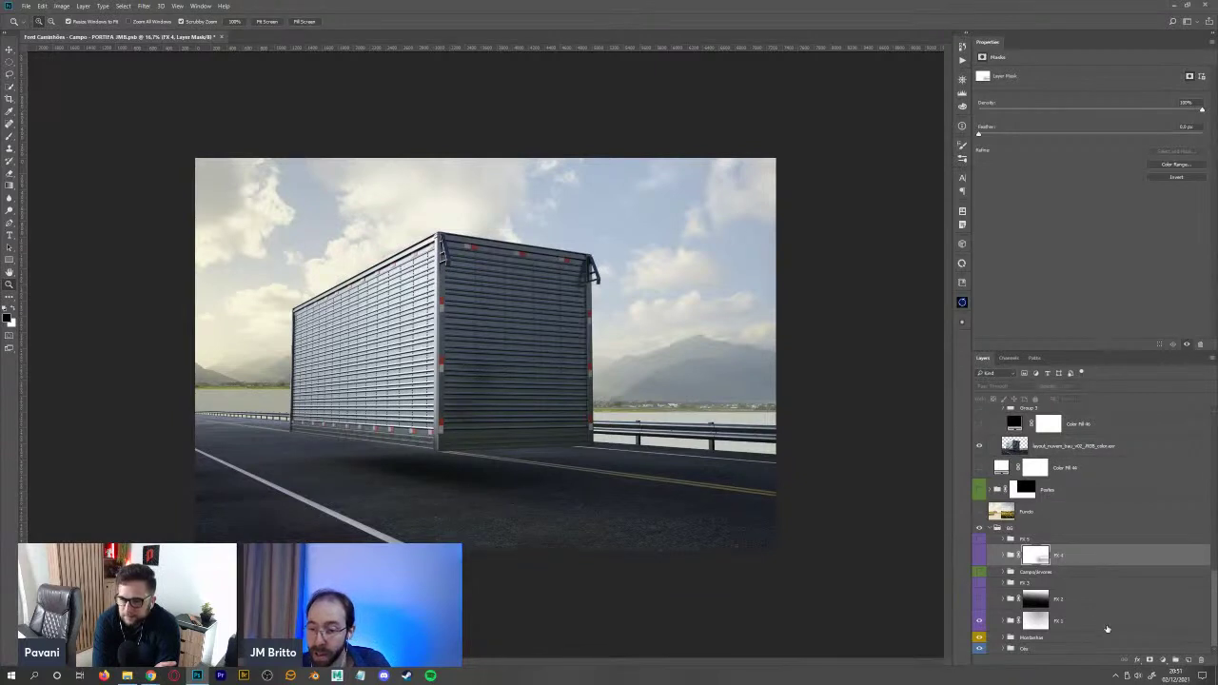
- Compare the sky with the FX 1, FX 2 and FX 3 gradings toggled on and off
left_click(990, 624)
left_click(981, 621)
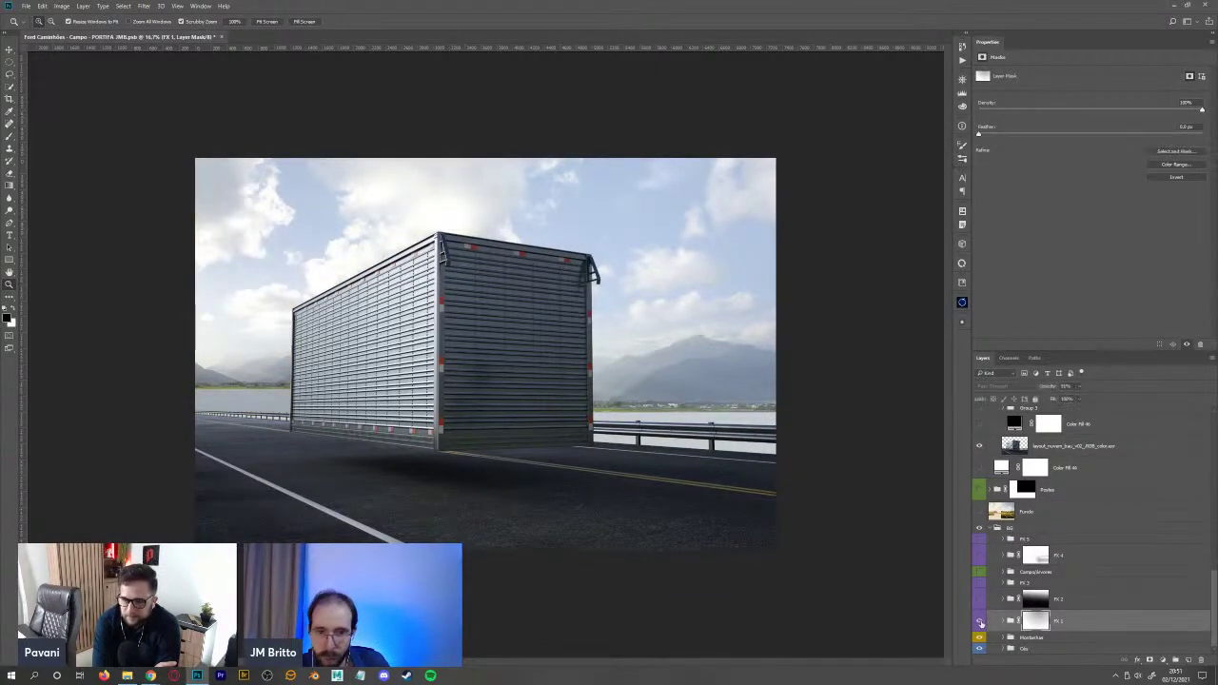
left_click(980, 599)
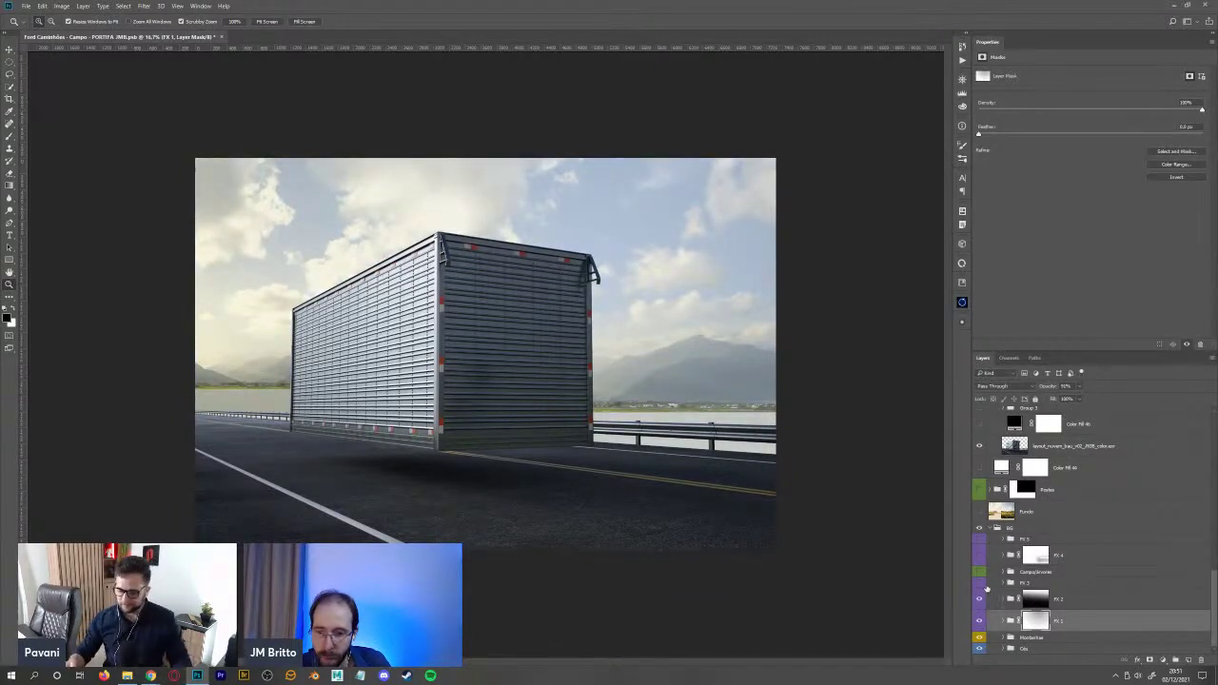
left_click(980, 582)
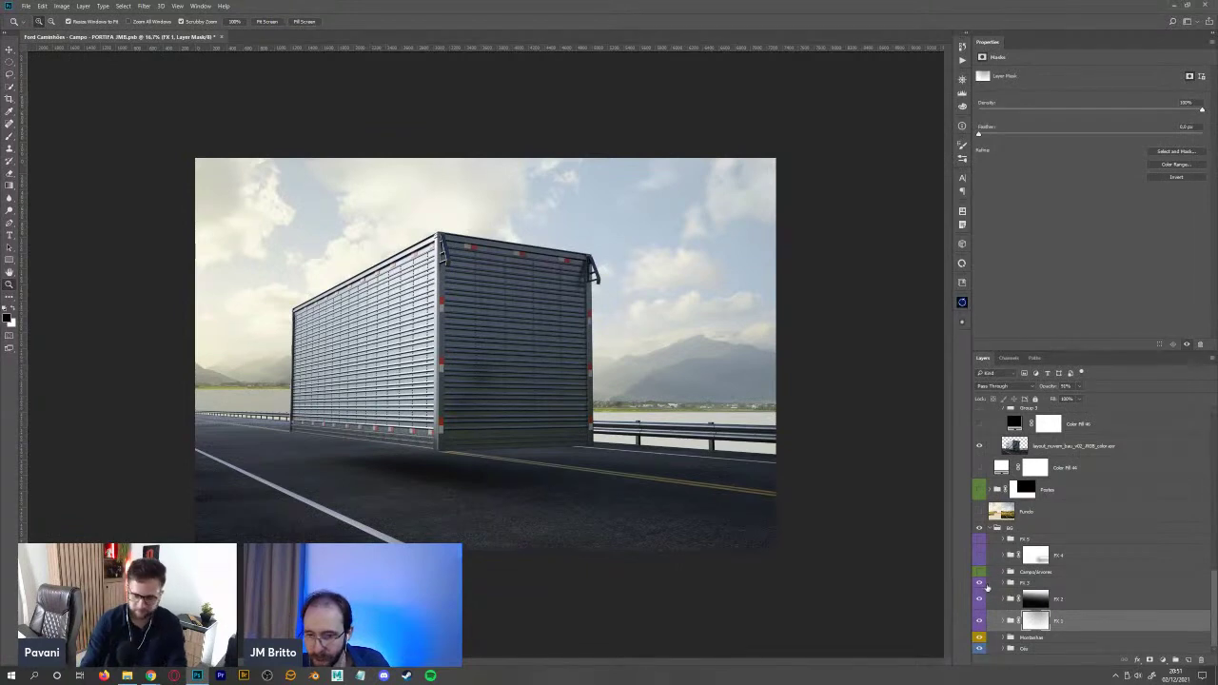
left_click(980, 622)
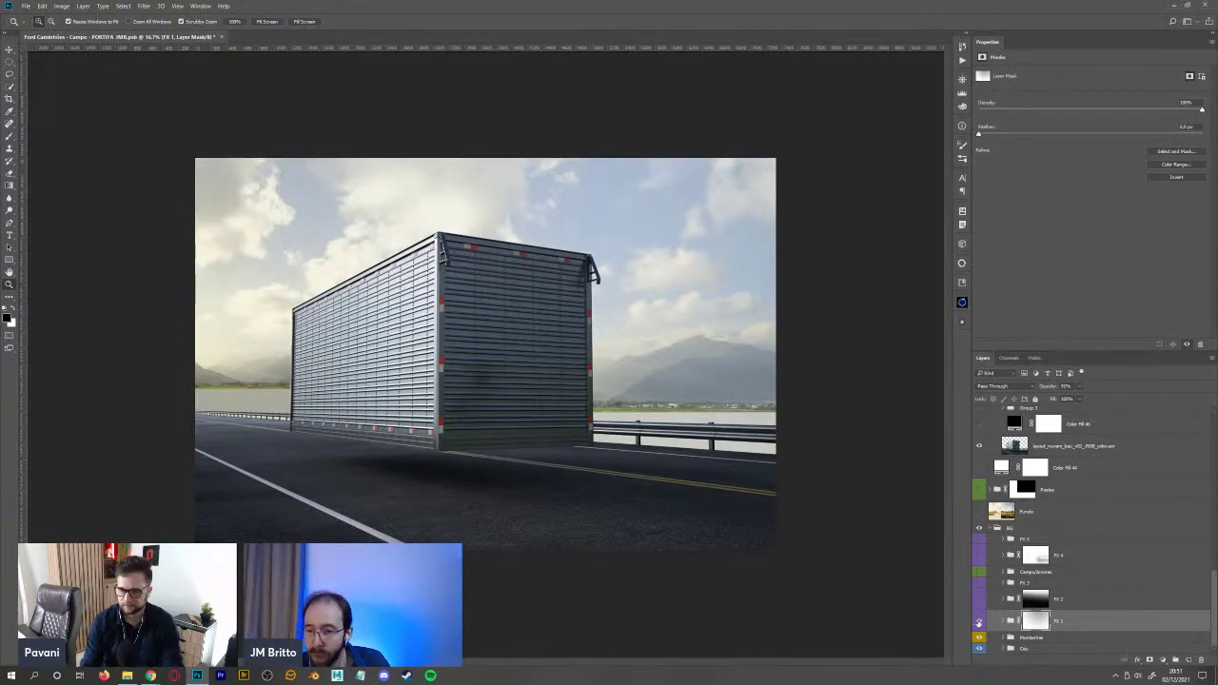
left_click(979, 622)
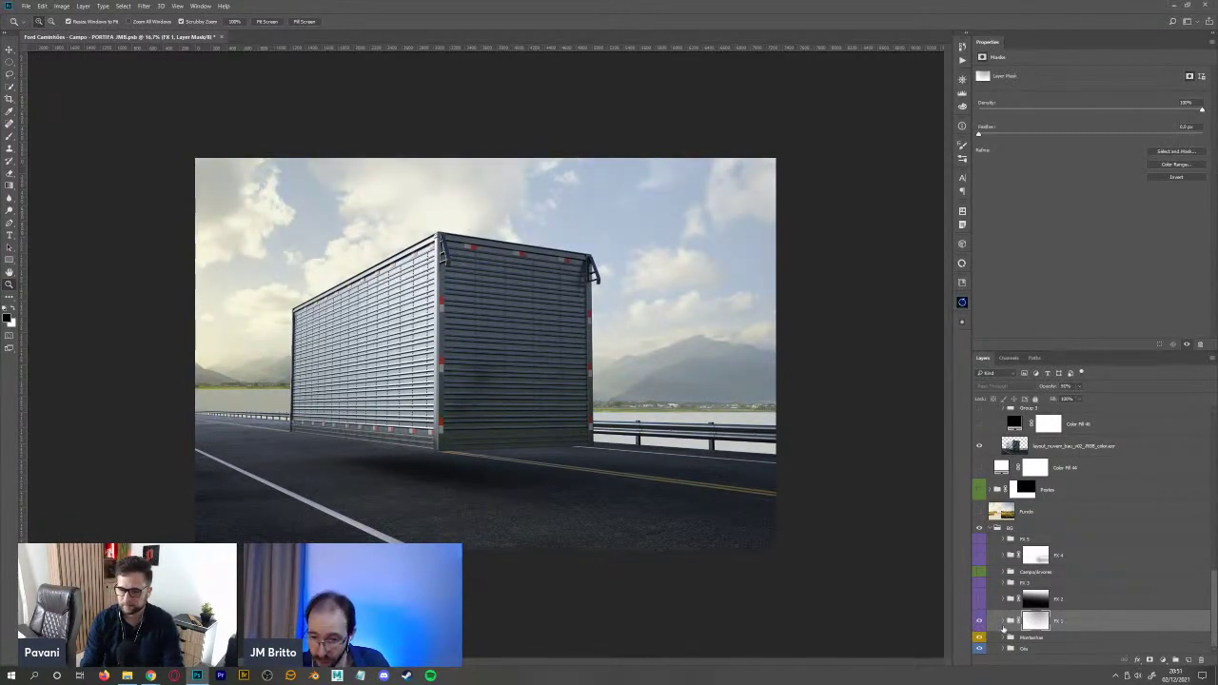
- Review FX 1's adjustment layers, then hide the FX 1 group and select Montanhas
left_click(1004, 623)
left_click_drag(1208, 569, 1208, 597)
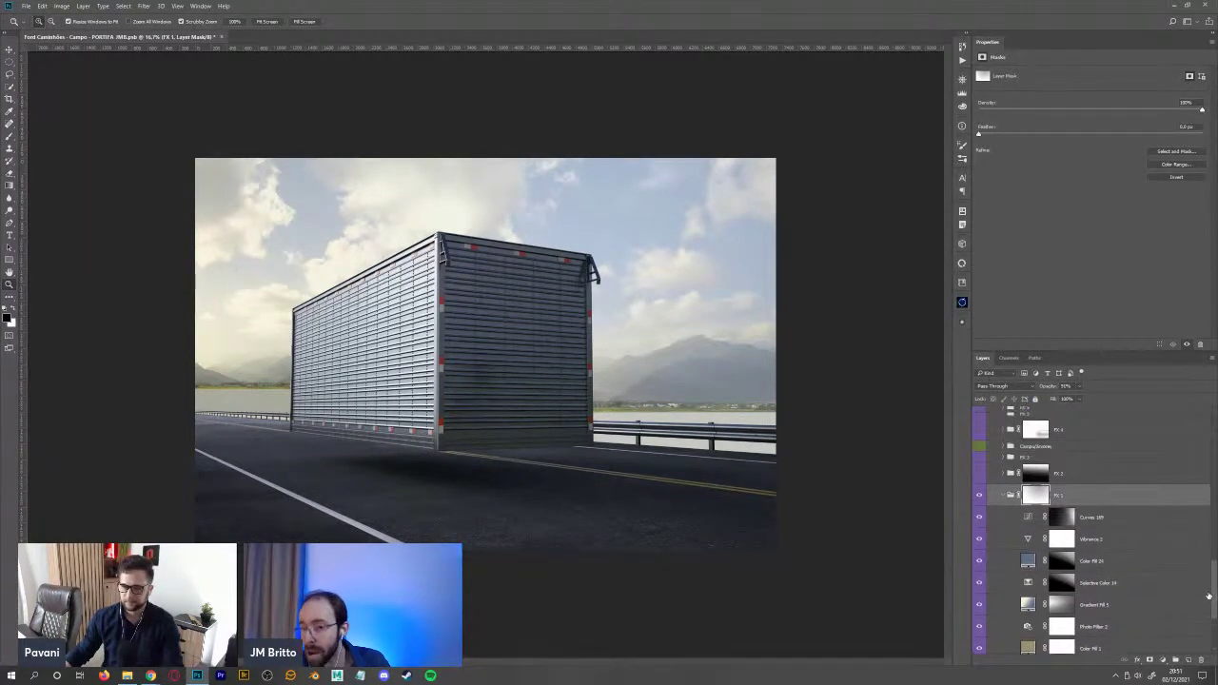
left_click(1008, 496)
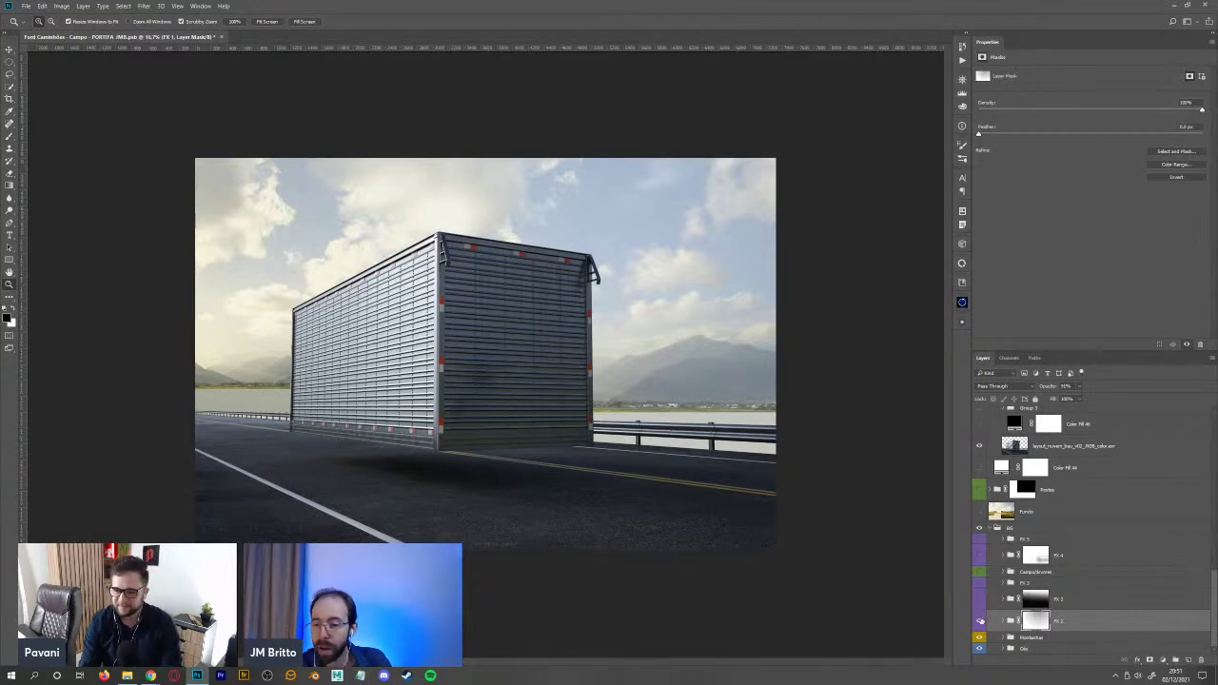
left_click(980, 621)
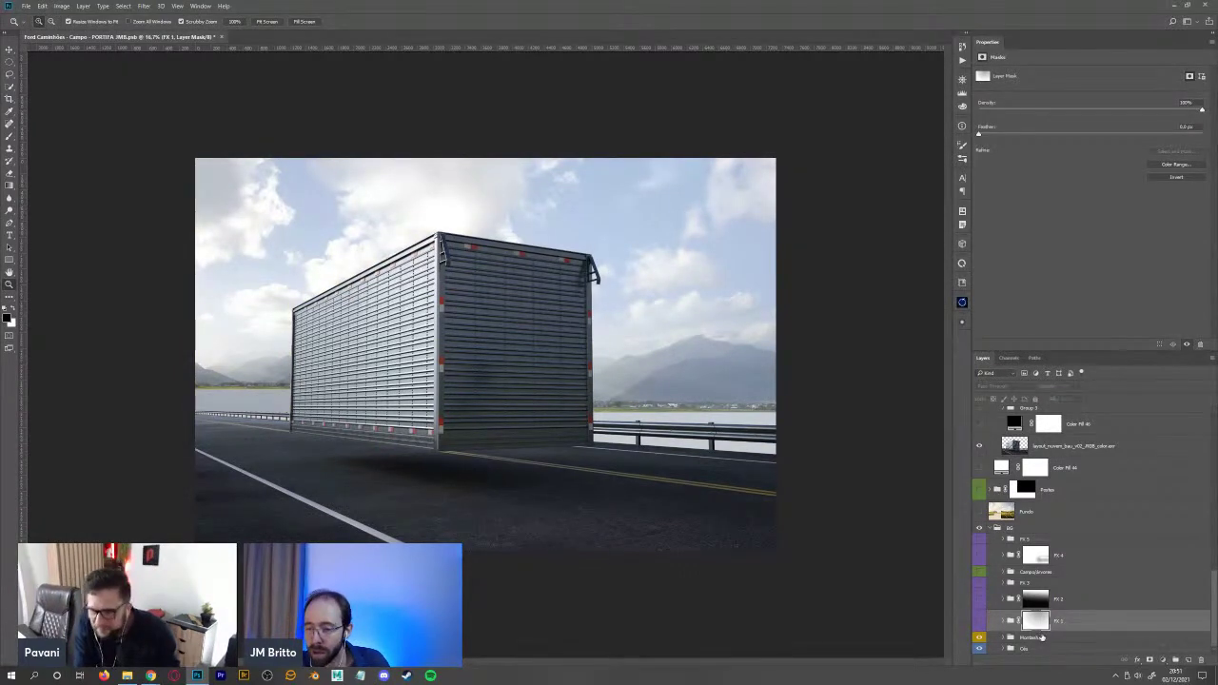
left_click(1041, 637)
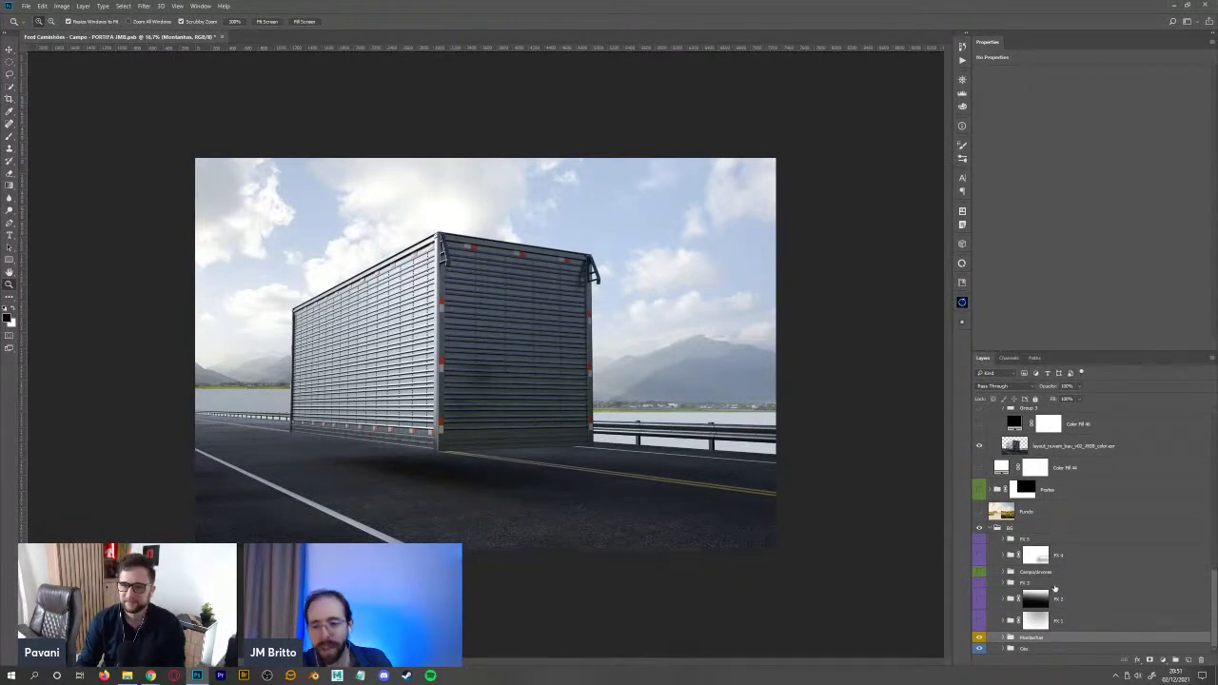
left_click(1162, 659)
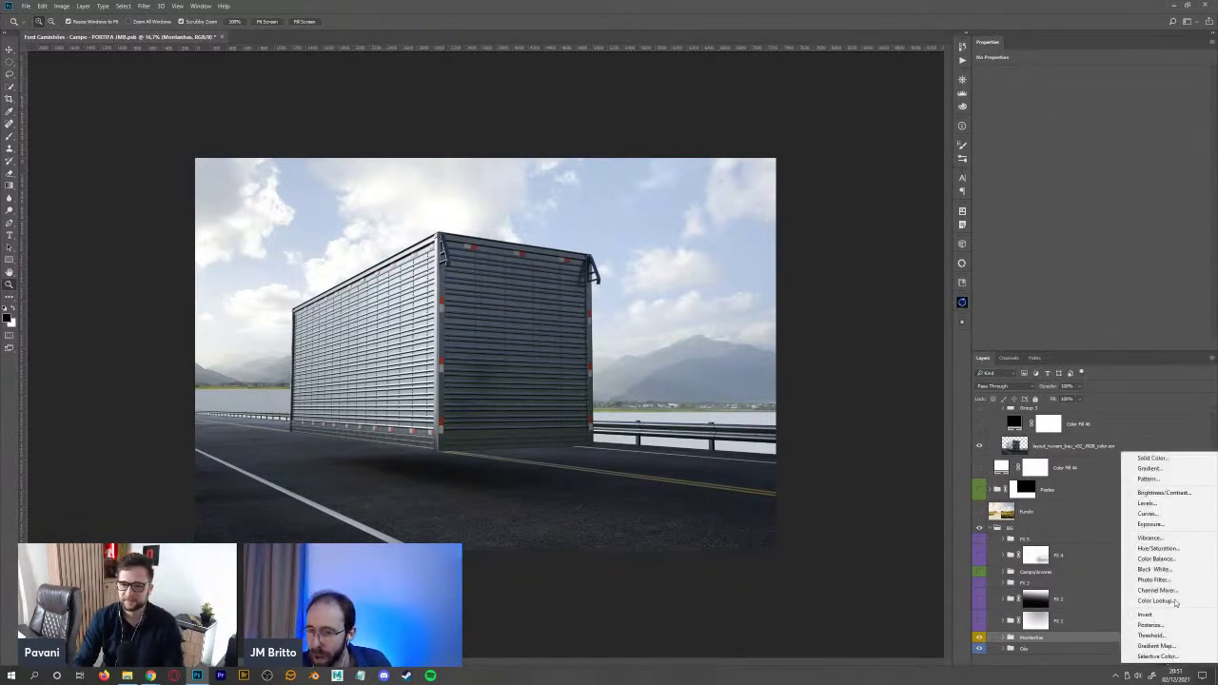
left_click(1171, 522)
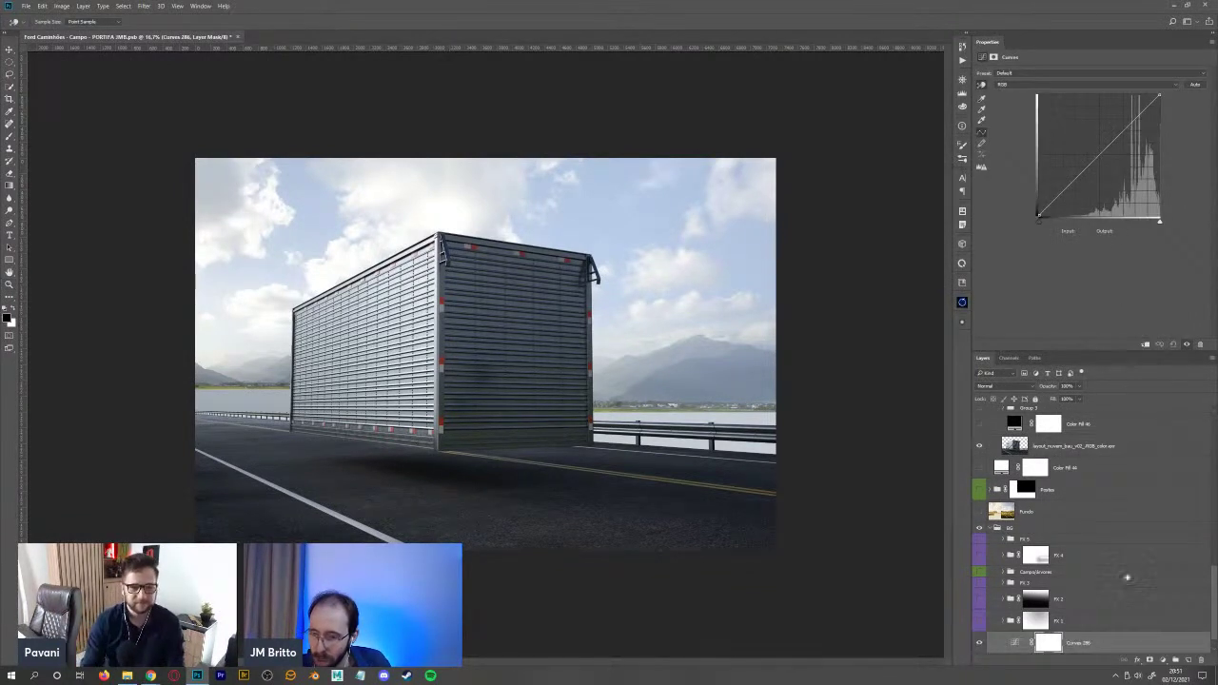
left_click(1162, 660)
left_click(1171, 522)
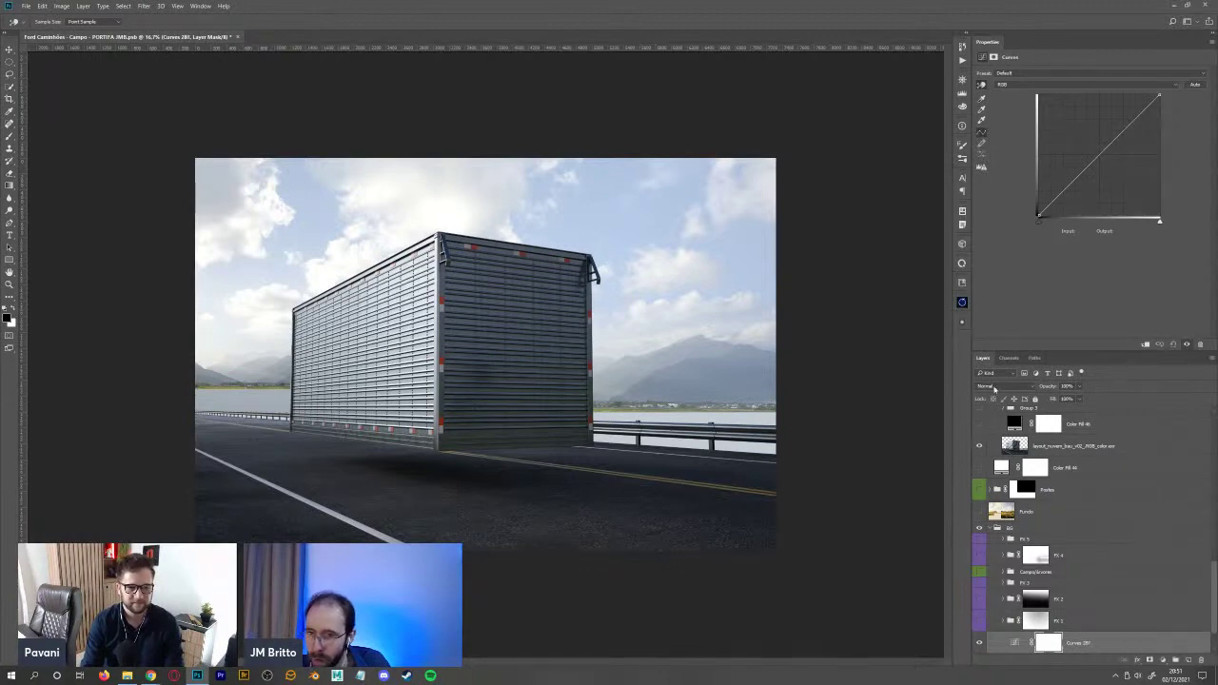
left_click(1014, 389)
left_click(984, 537)
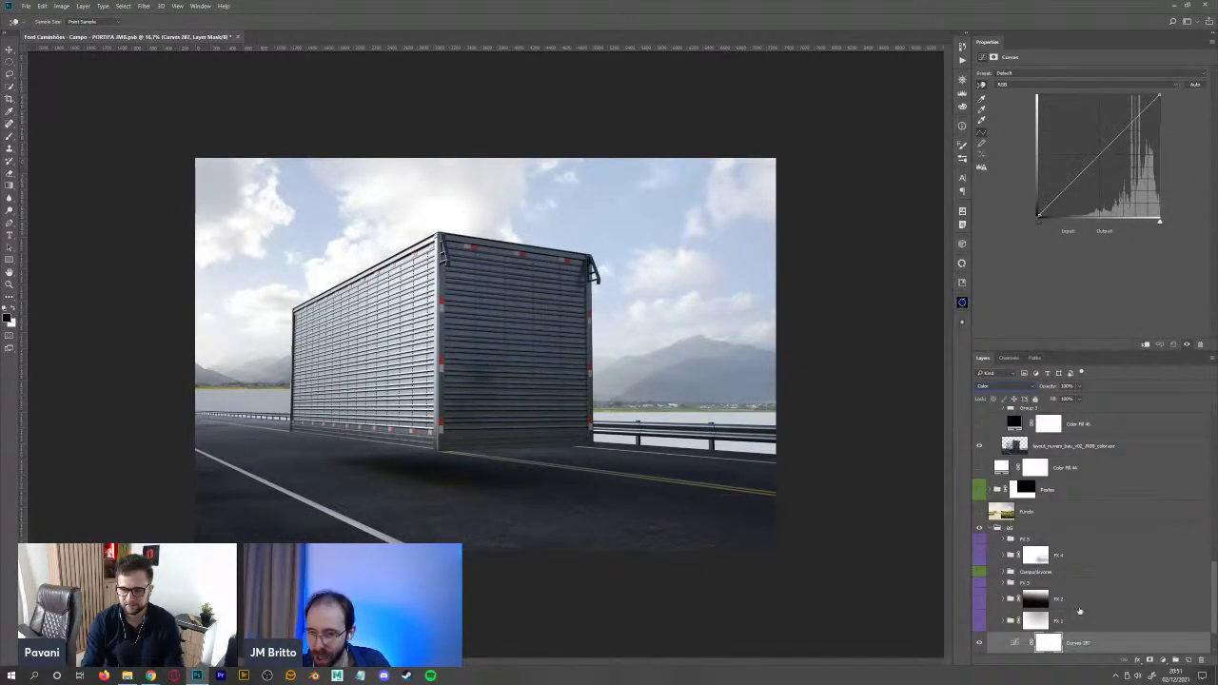
left_click(1163, 660)
left_click(1146, 546)
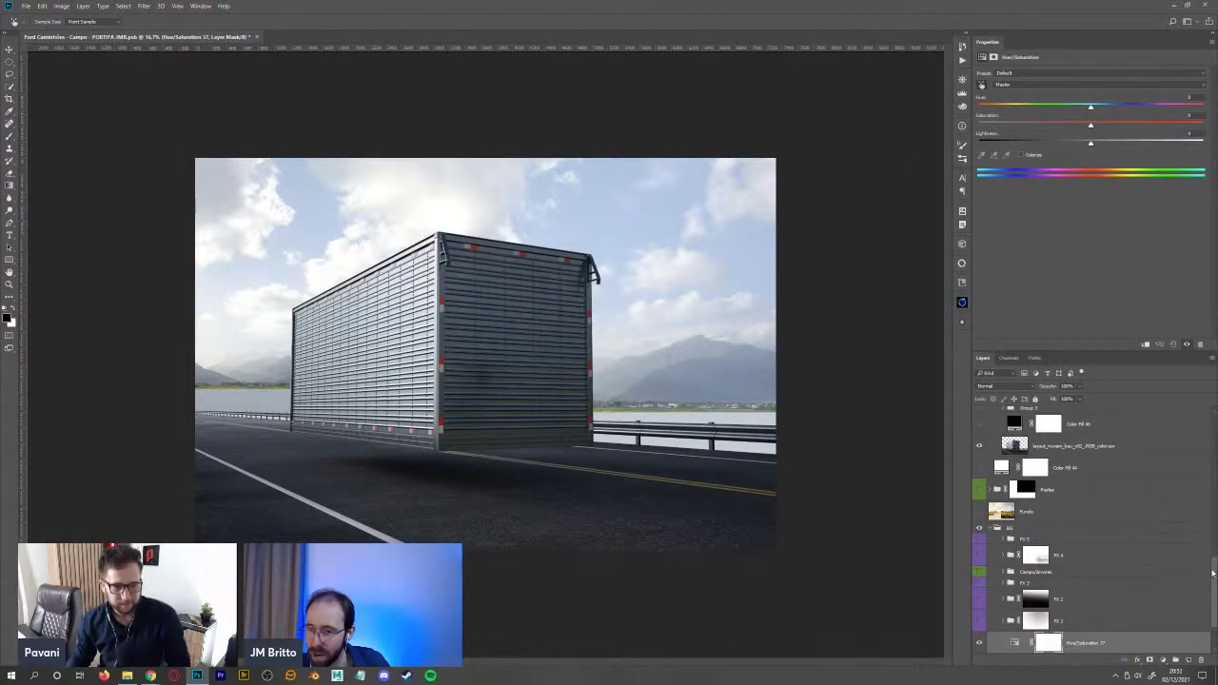
left_click_drag(1212, 573, 1200, 608)
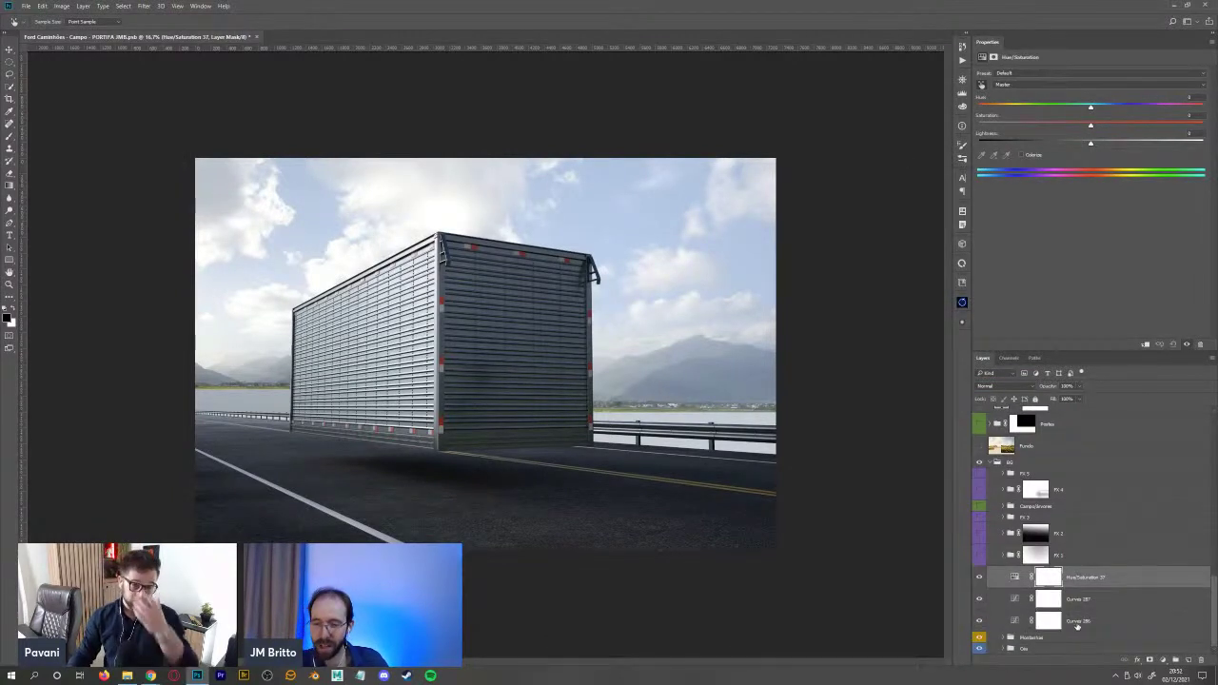
key("z")
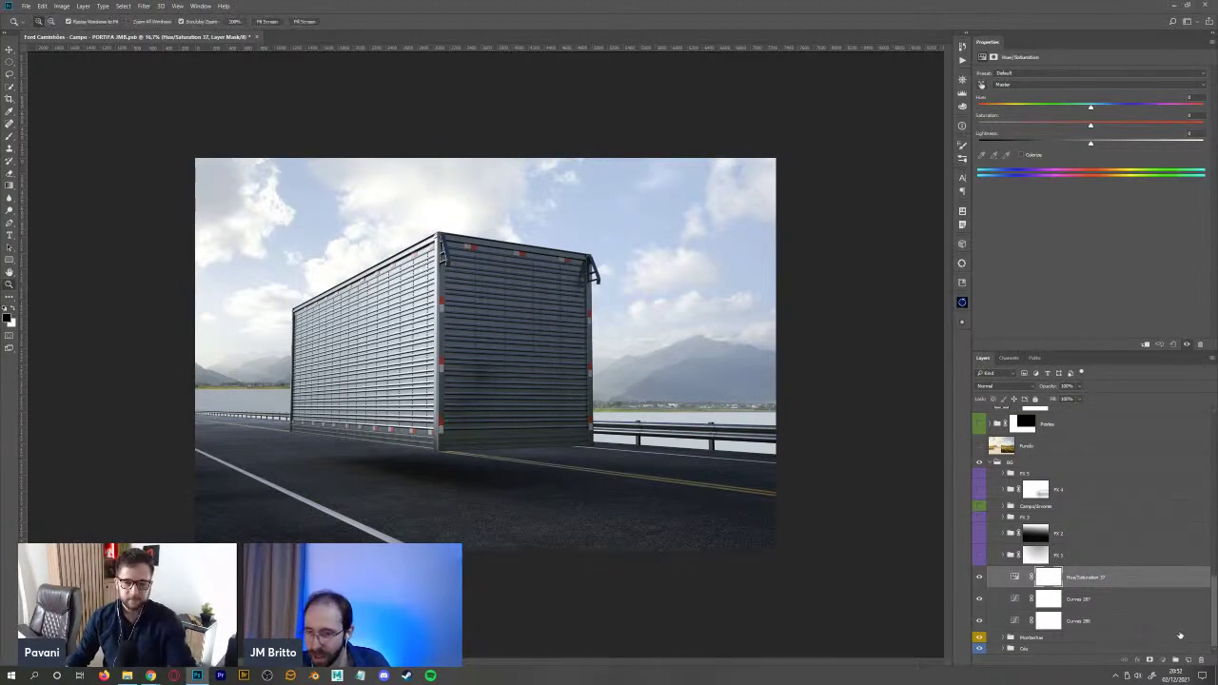
left_click(1155, 635, "shift")
left_click_drag(1188, 636, 1201, 664)
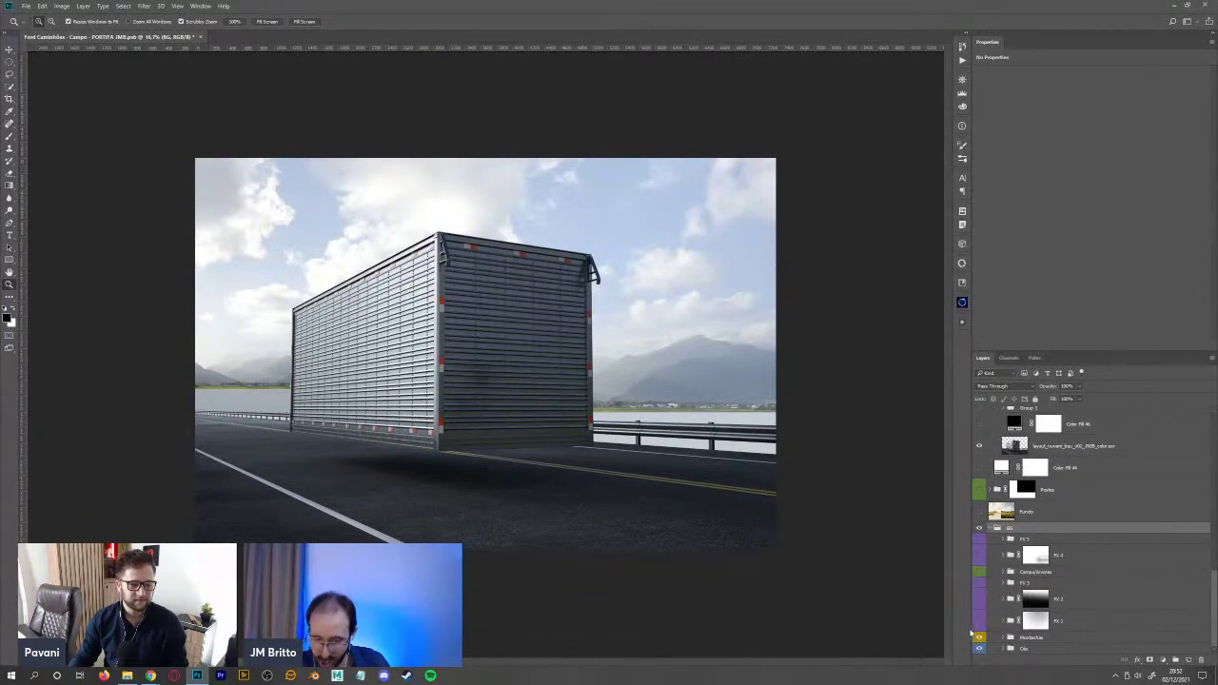
- Show FX 1 again and add a brightening Curves layer with a gradient mask over the truck's left side
left_click(979, 621)
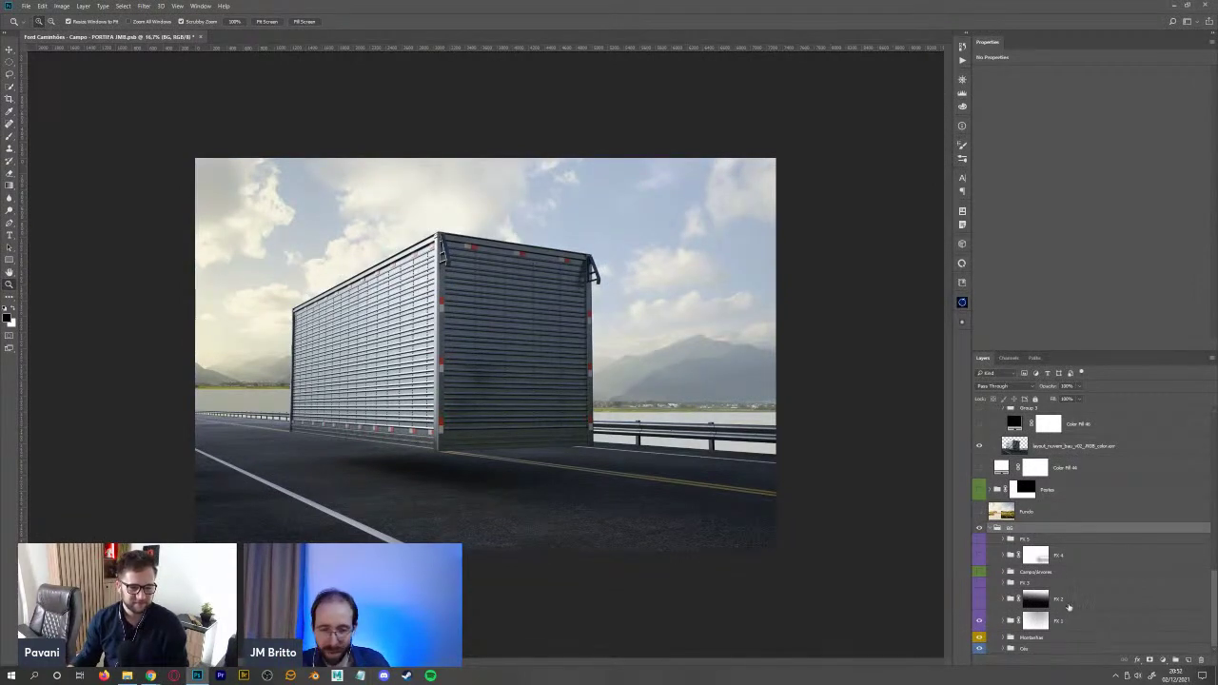
left_click(1115, 623)
left_click(1163, 660)
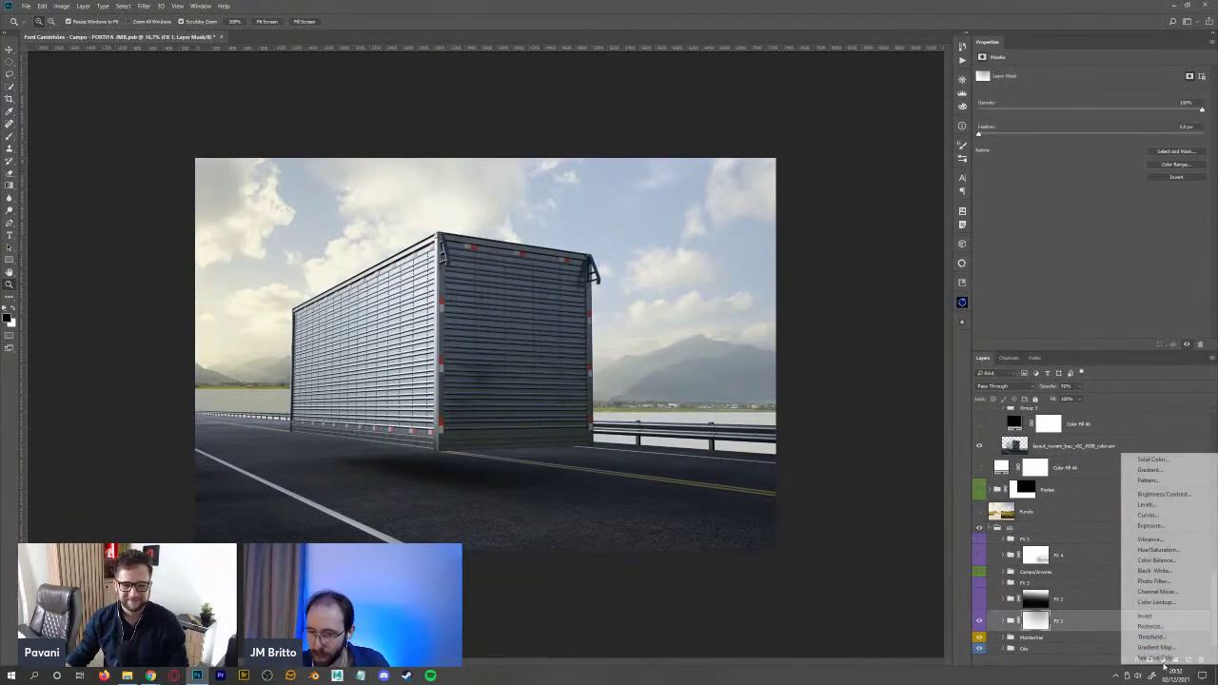
left_click(1161, 514)
left_click_drag(1098, 157, 1067, 168)
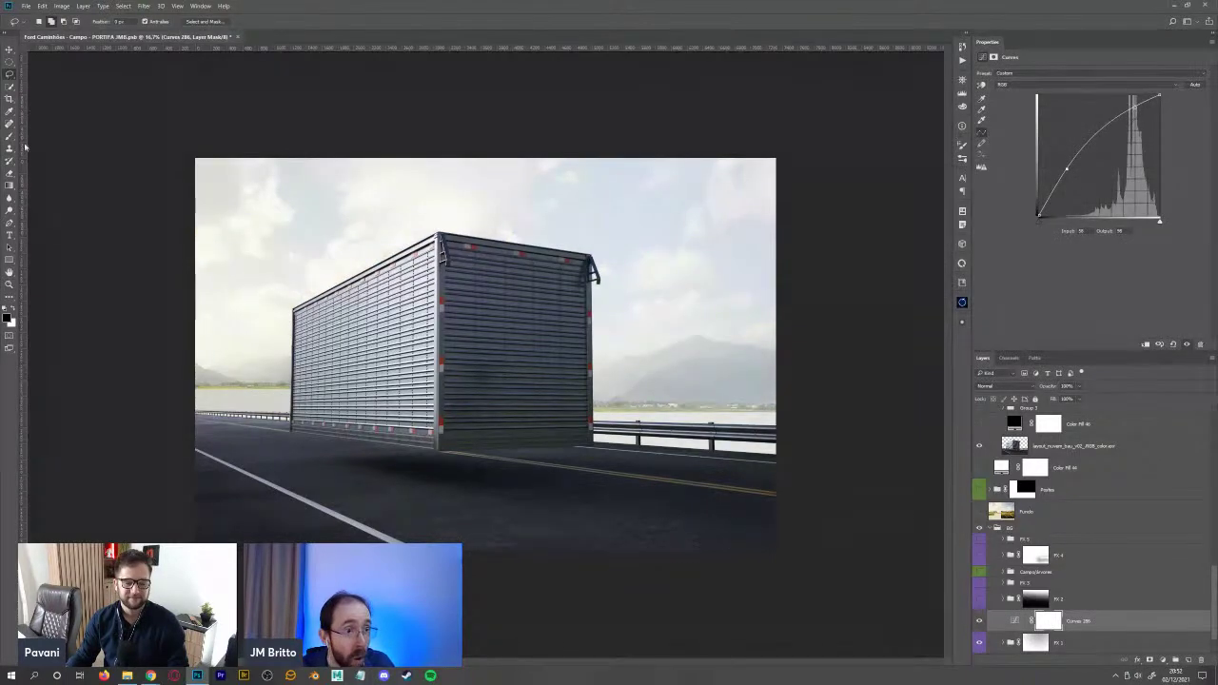
left_click(9, 186)
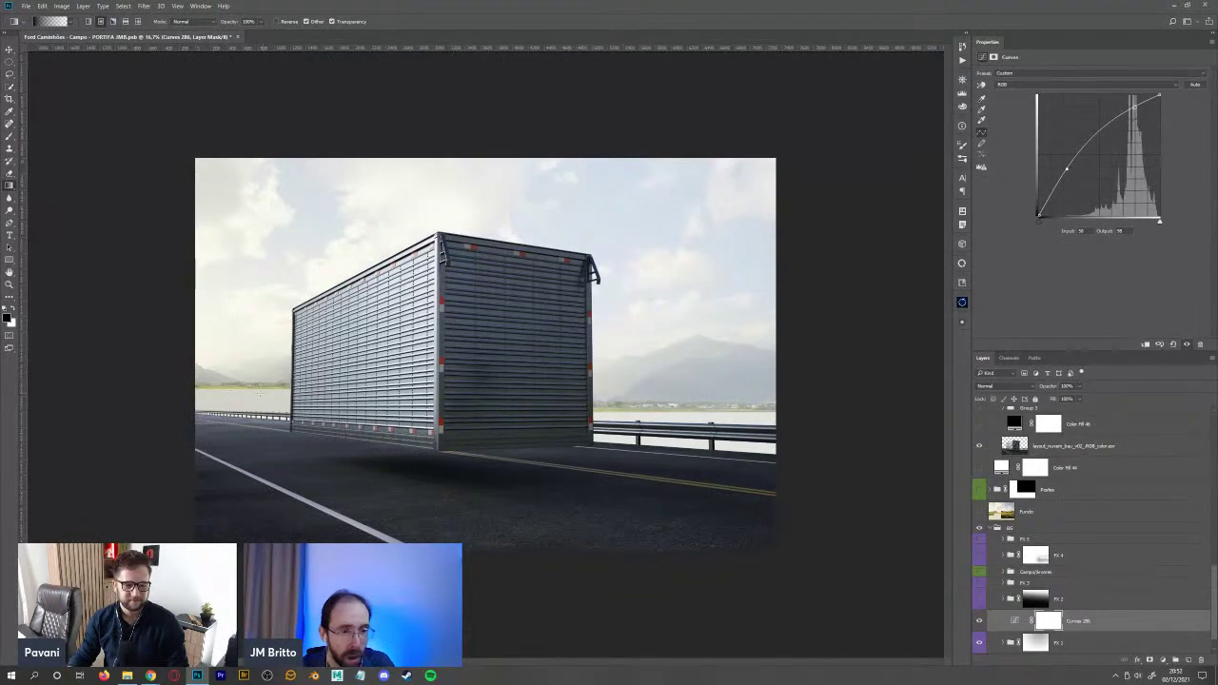
left_click_drag(198, 382, 433, 245)
left_click_drag(259, 392, 337, 302)
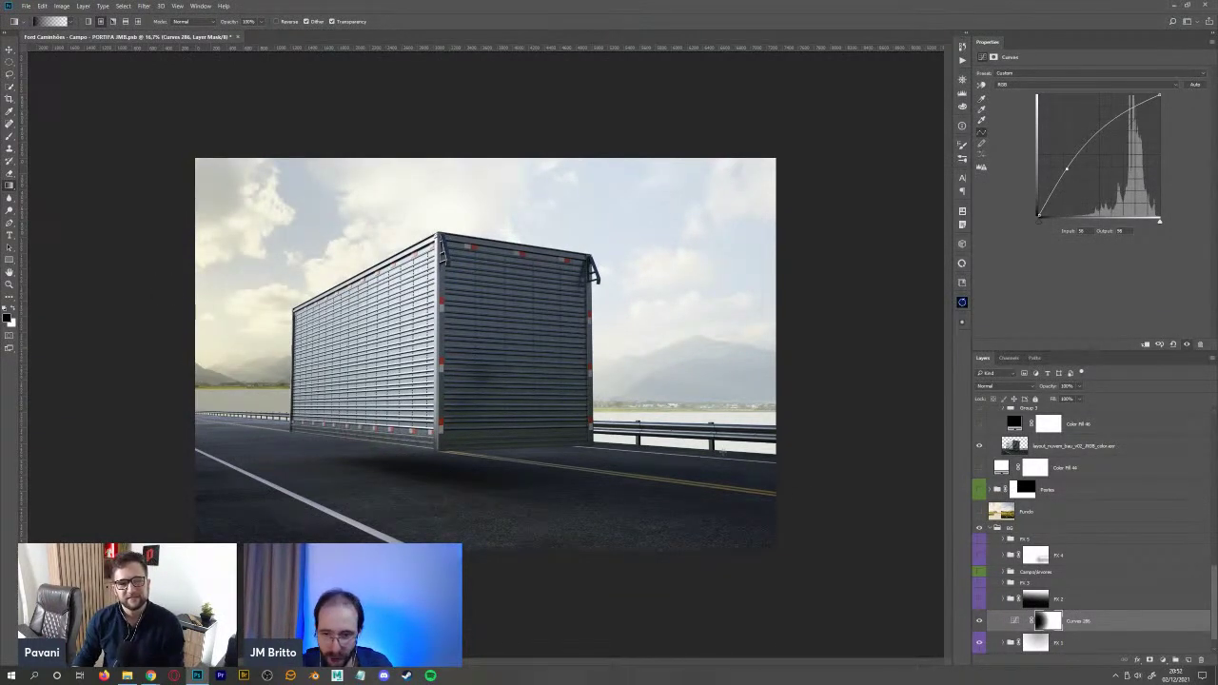
- Add a second Curves layer masked by an inverted quick-mask selection, tweak Red, then delete both Curves
key("q")
key("q")
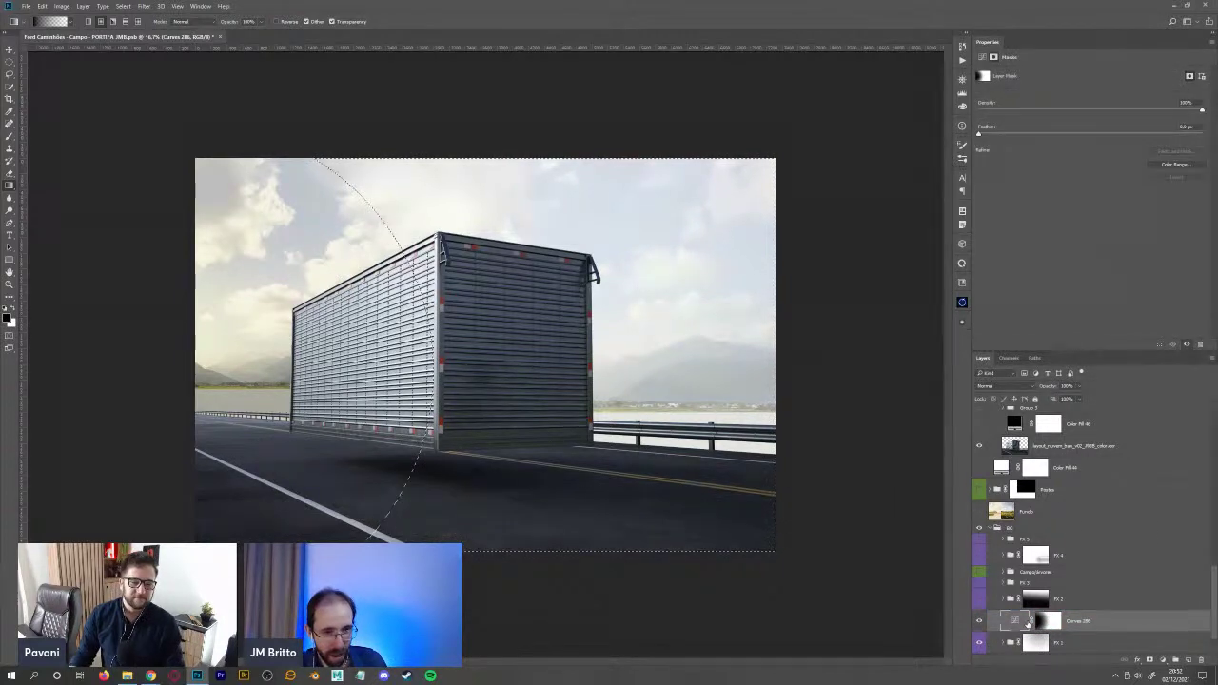
key("q")
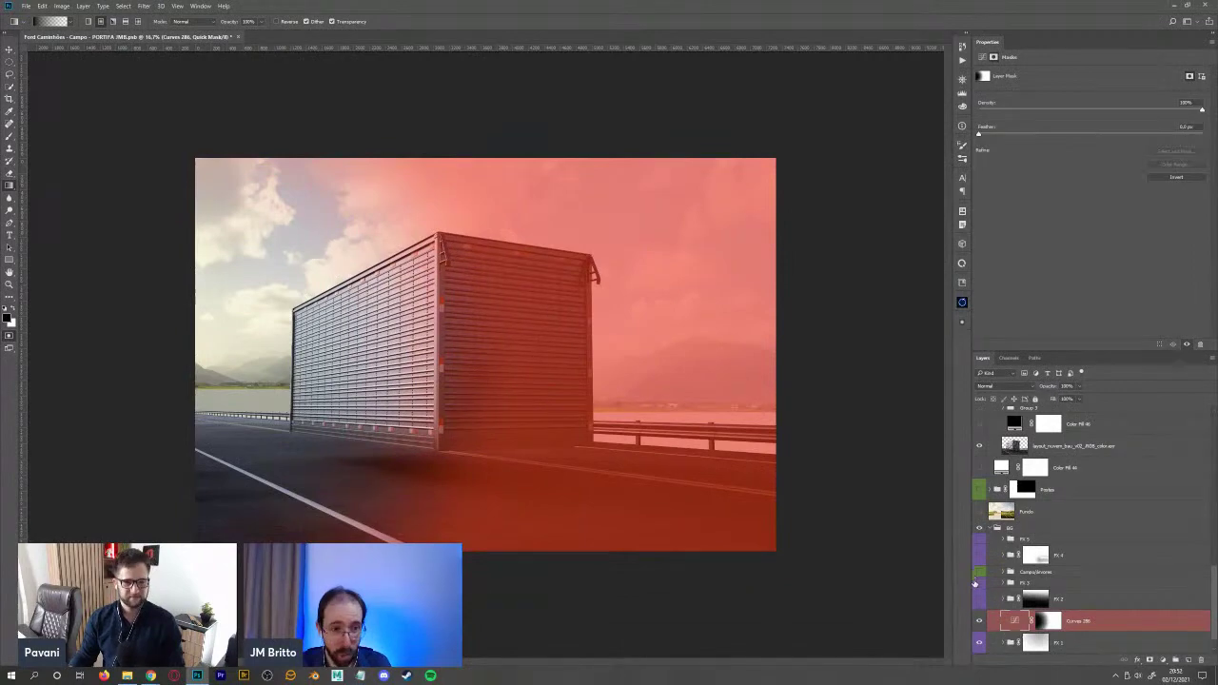
key("ctrl+i")
key("q")
left_click(1163, 659)
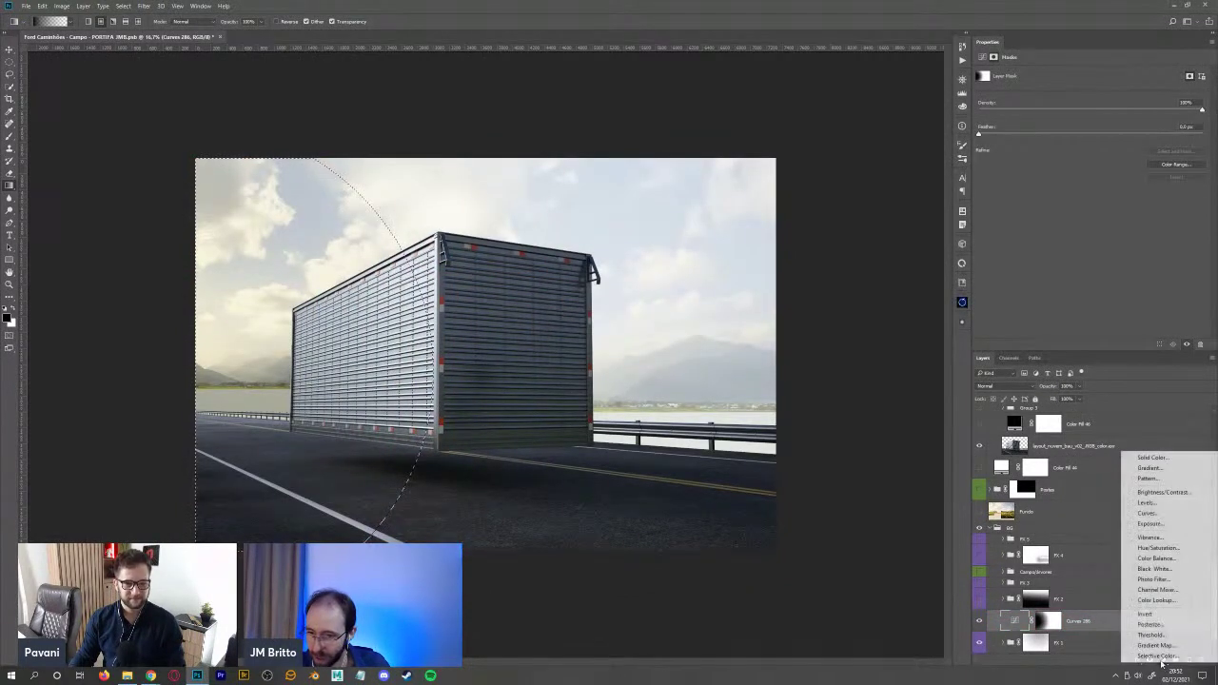
left_click(1156, 511)
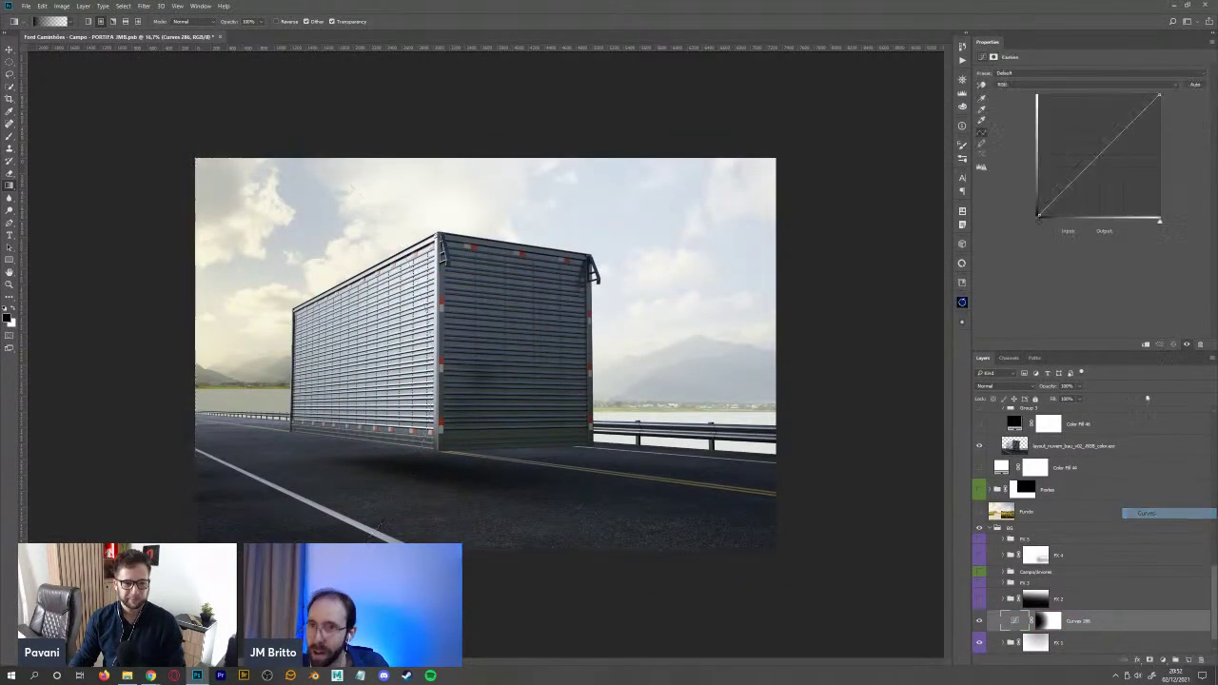
left_click(1026, 86)
left_click(1026, 96)
left_click(1080, 168)
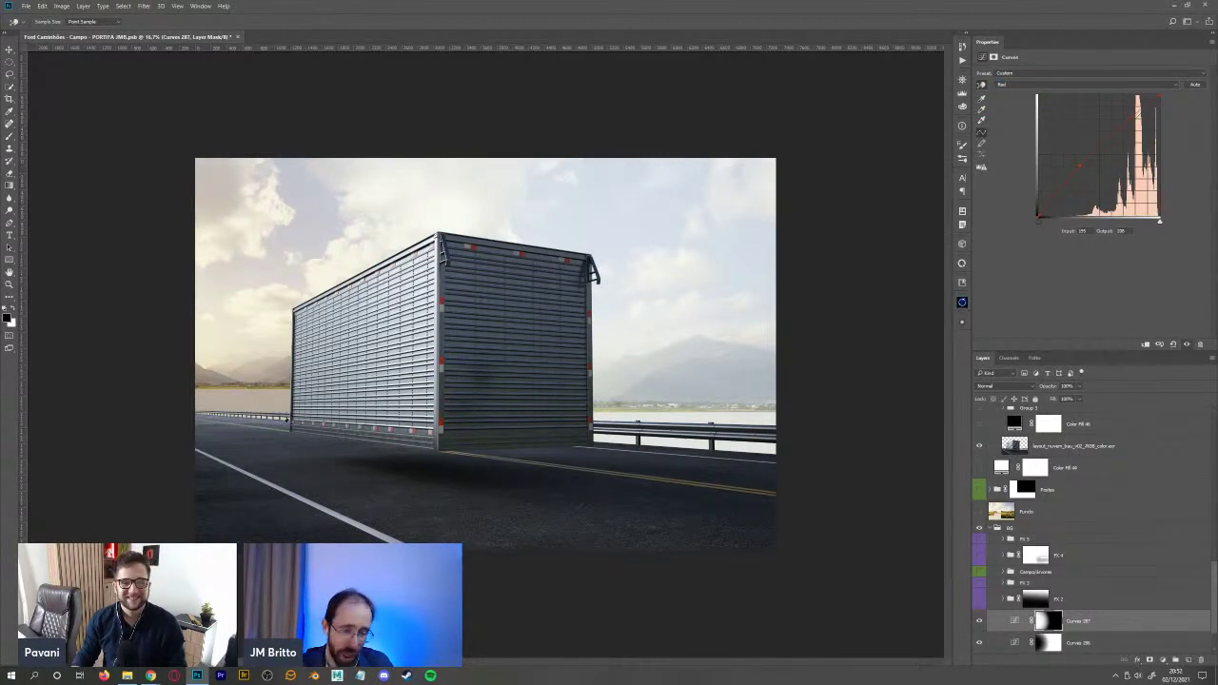
scroll(1140, 600, "down", 2)
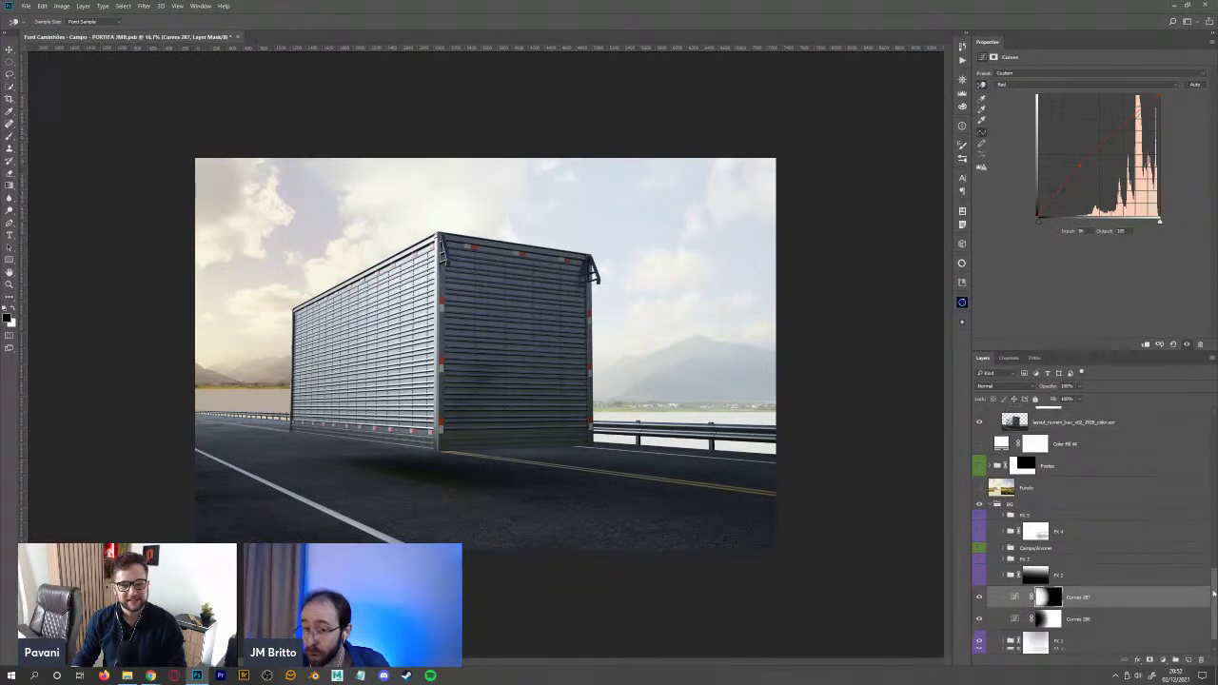
left_click(1194, 606, "shift")
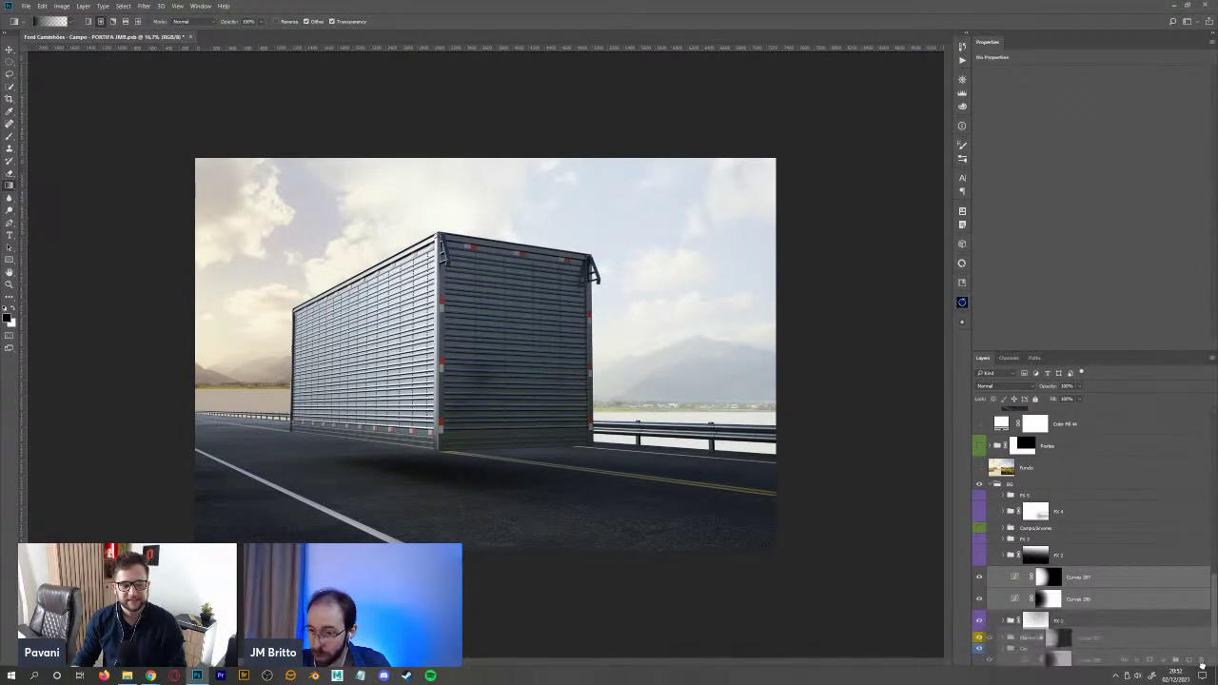
key("Delete")
- Place a copy of the blue-sky photo, Background copy 4, above Fundo
left_click(1059, 625)
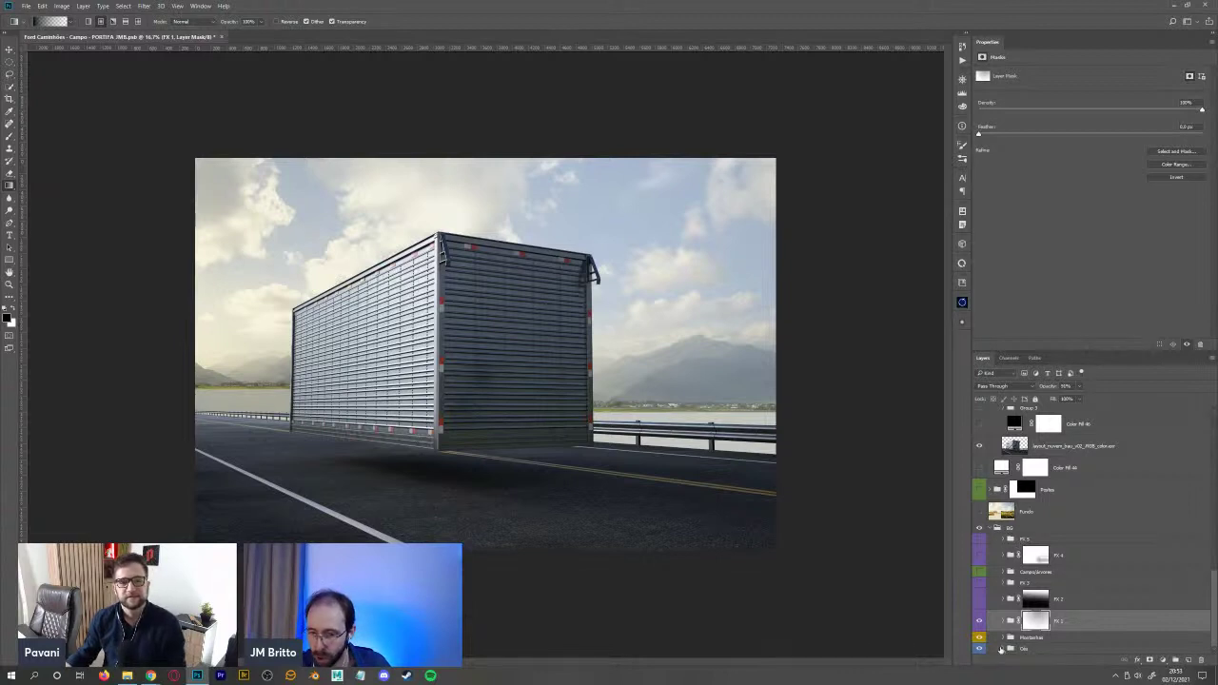
scroll(1204, 622, "down", 2)
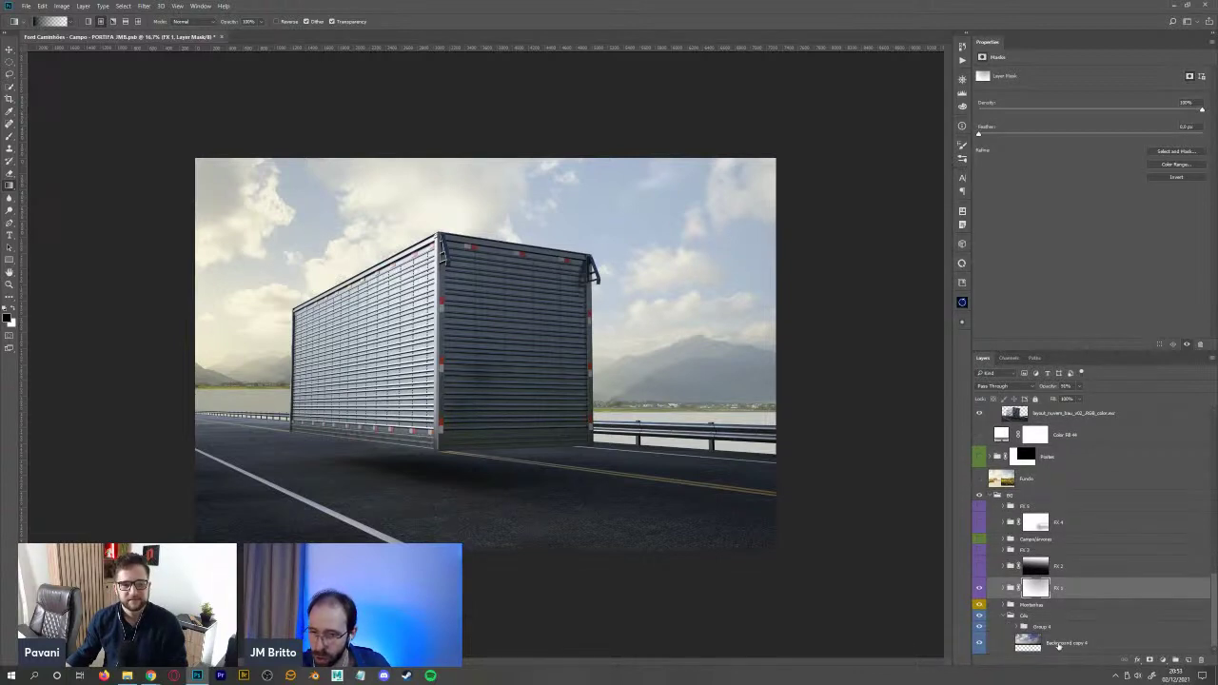
left_click_drag(1059, 645, 1005, 469)
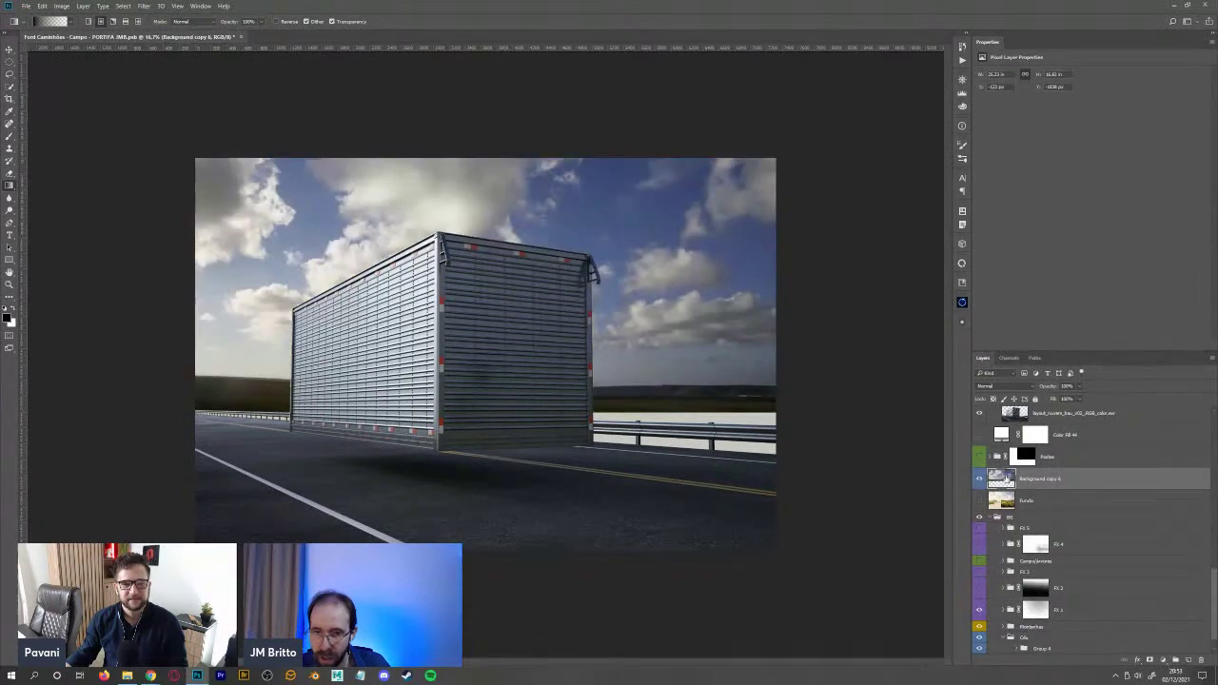
left_click(1163, 659)
left_click(1150, 510)
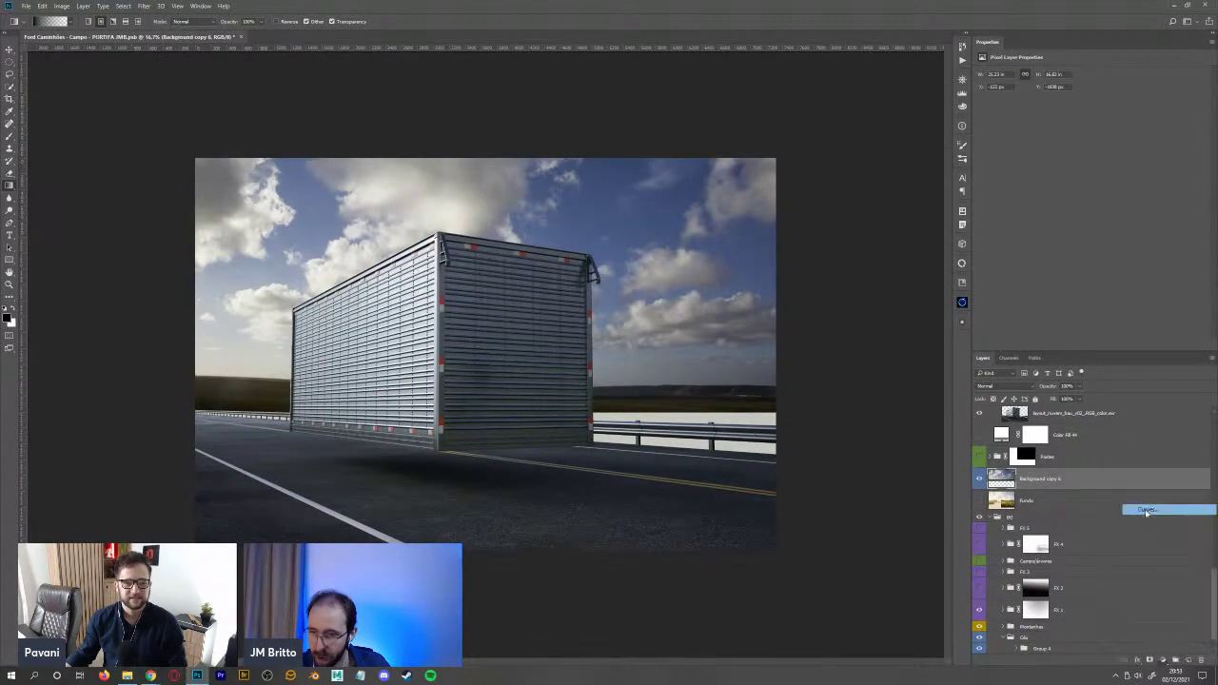
key("Delete")
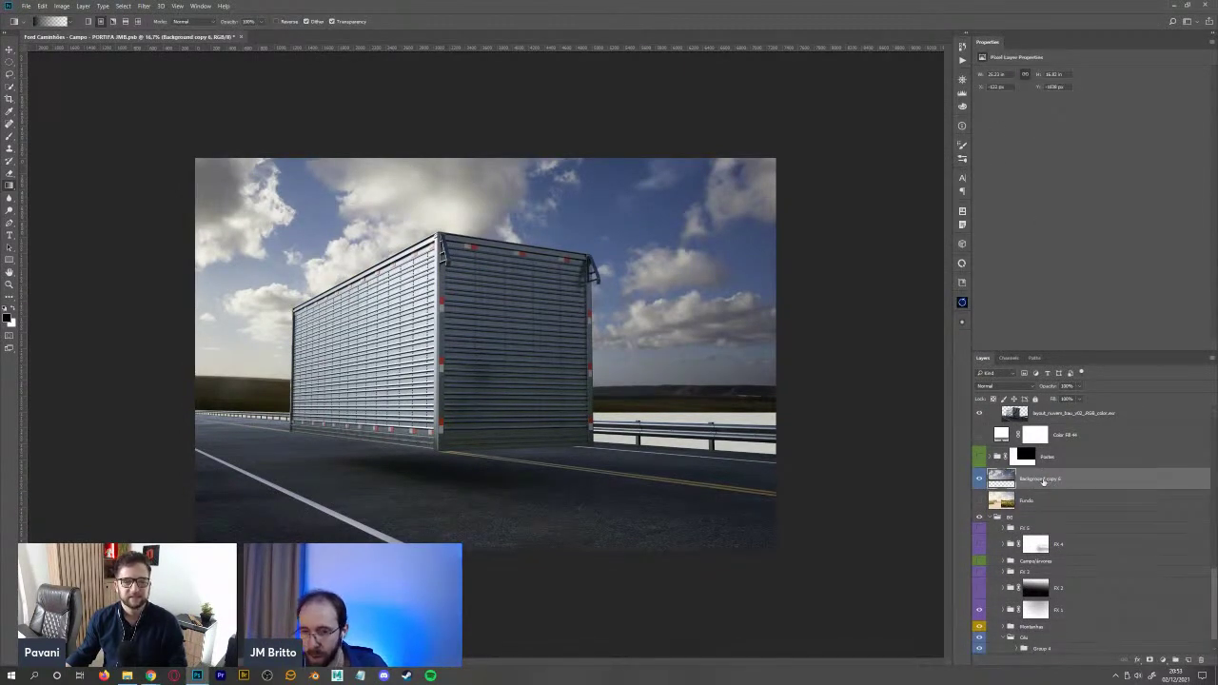
- Apply a contrast-boosting S-curve to the sky copy with Ctrl+M and move it lower in the stack
key("ctrl+m")
left_click_drag(952, 376, 967, 352)
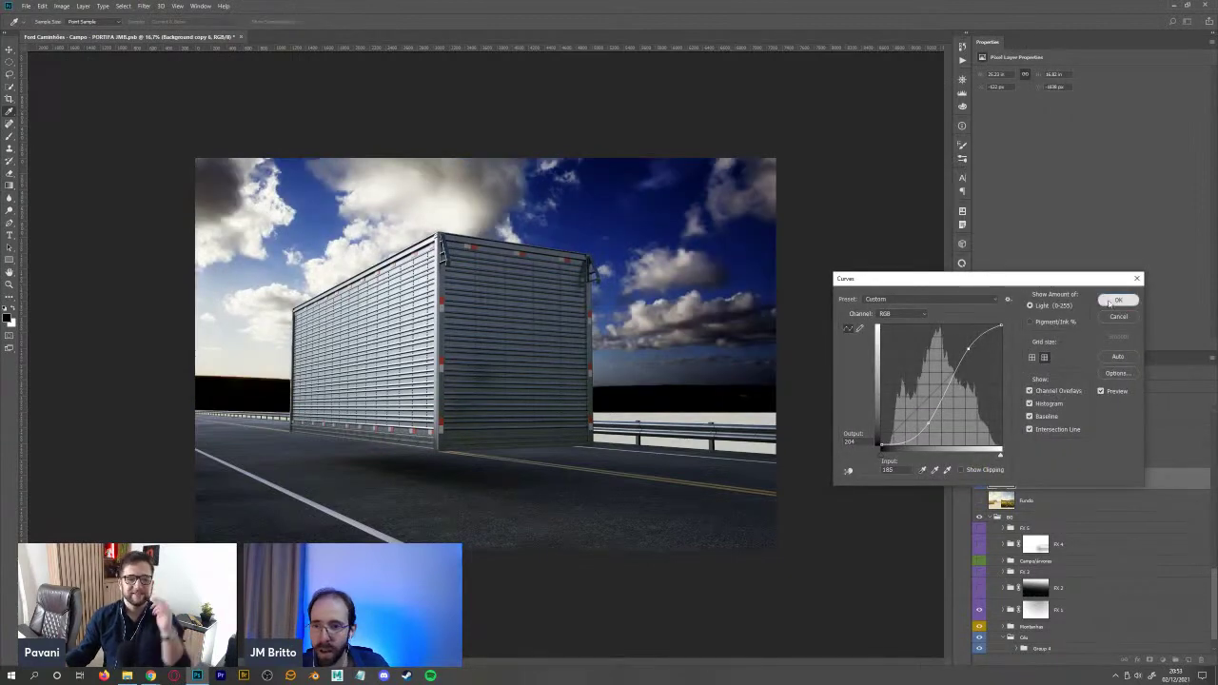
left_click(1118, 300)
key("g")
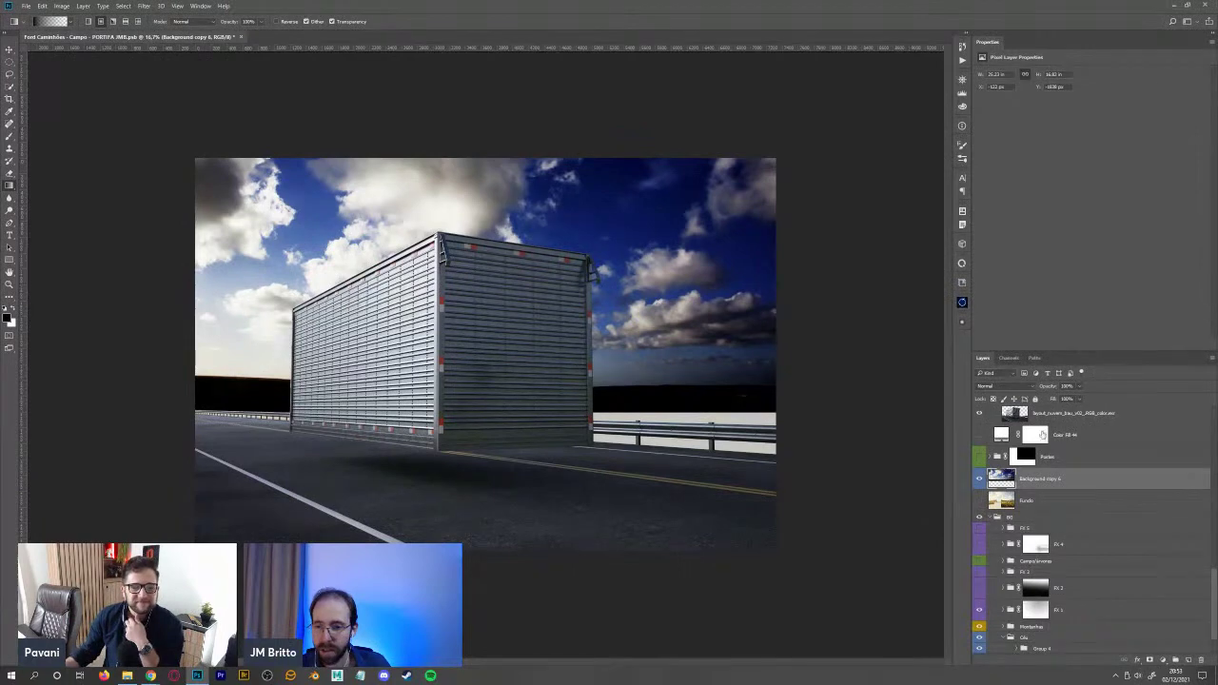
left_click_drag(1145, 482, 1047, 645)
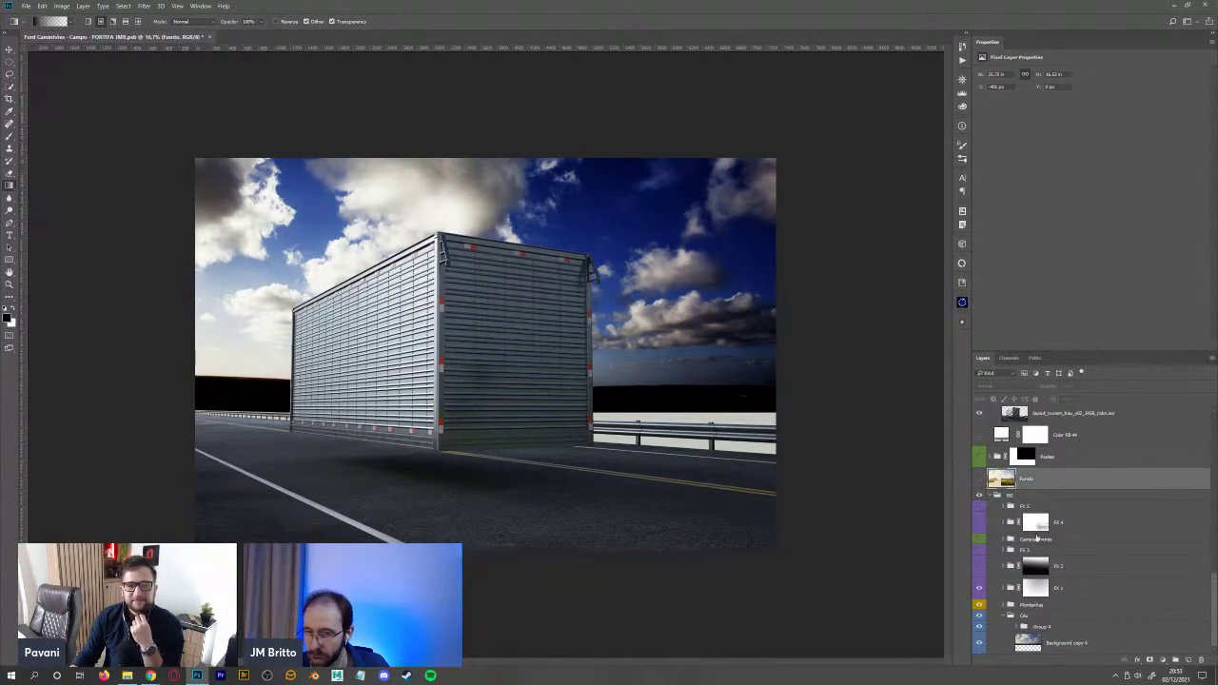
left_click(1038, 587)
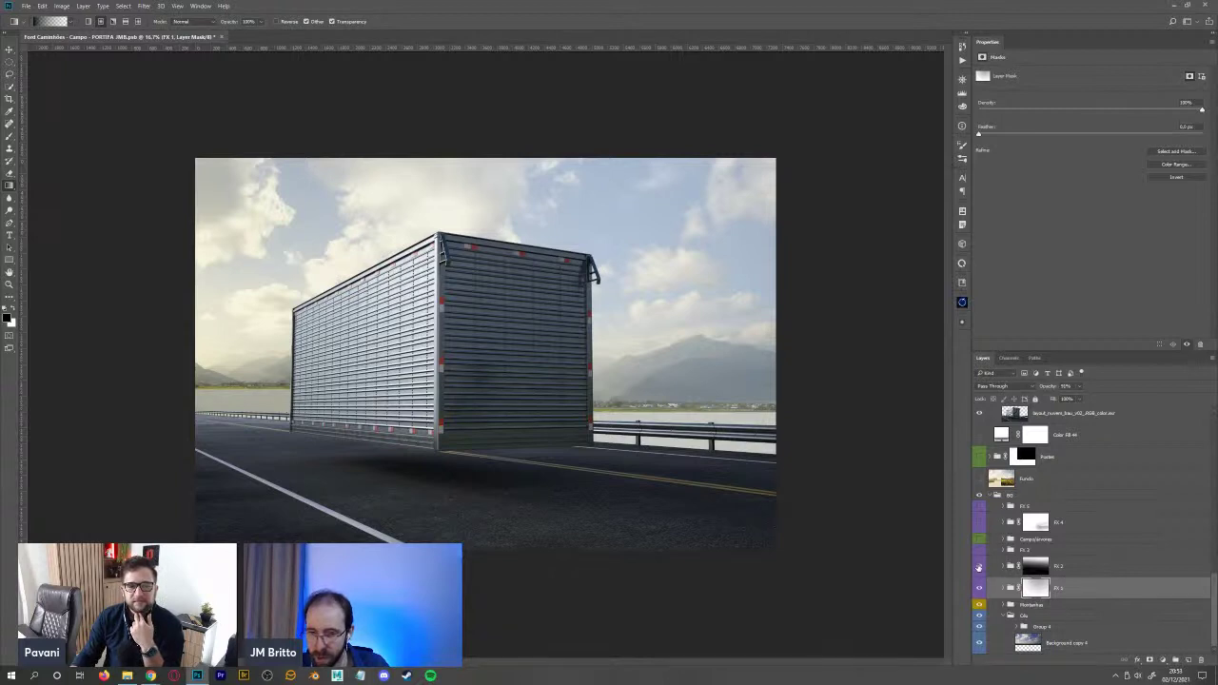
left_click(1047, 570)
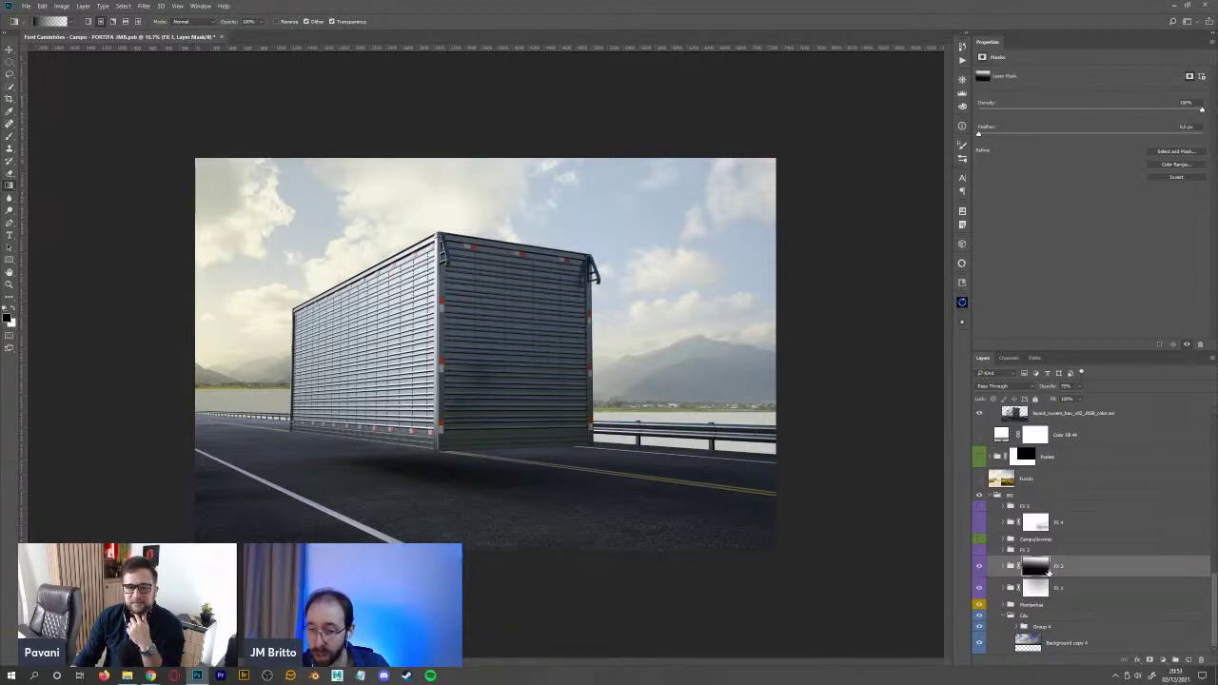
left_click(1047, 569, "shift")
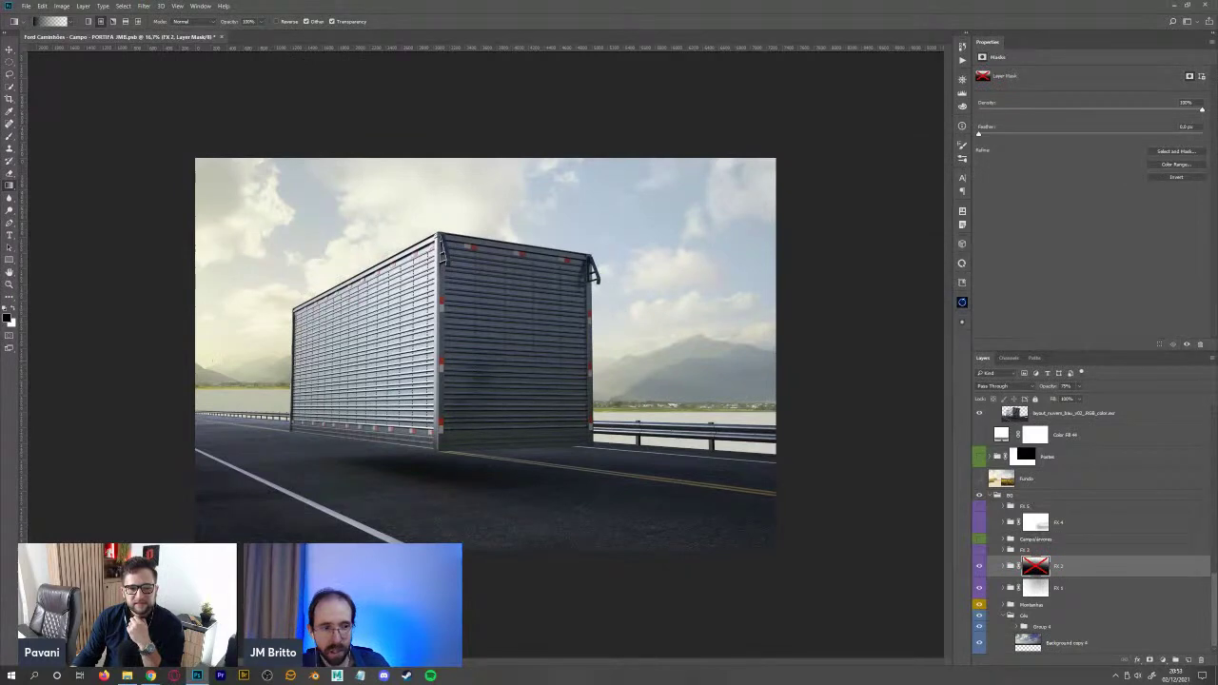
left_click(1038, 568, "alt")
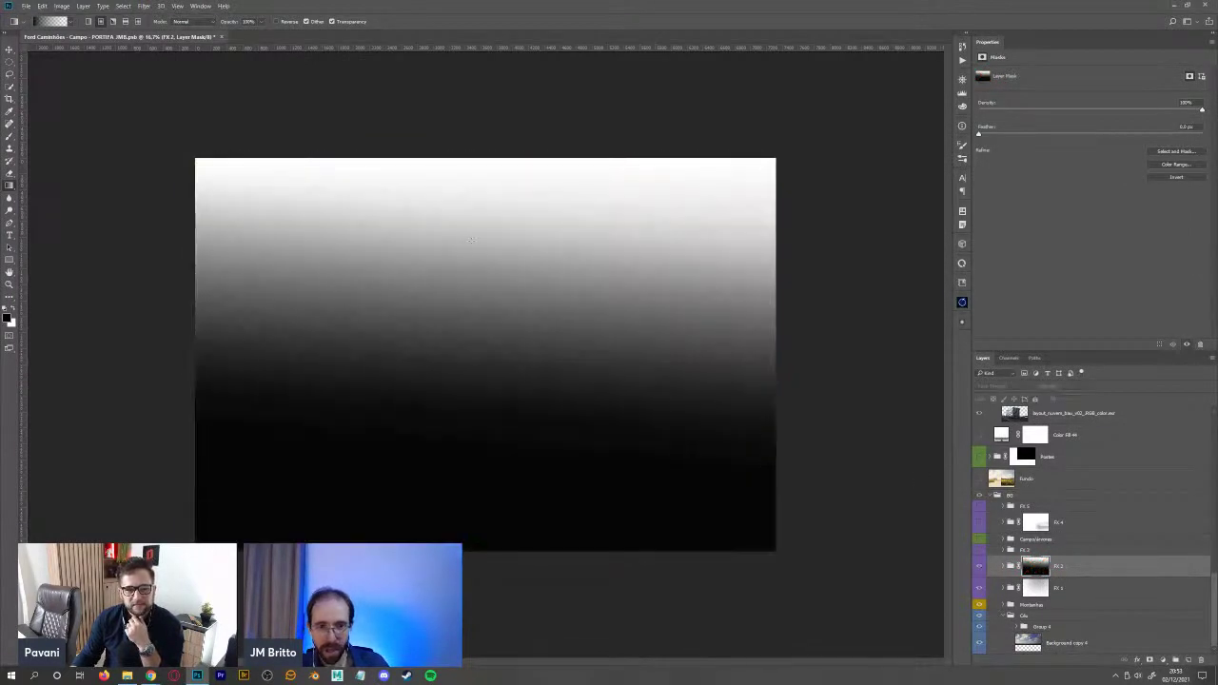
left_click(1037, 568, "alt")
left_click(978, 569)
left_click(978, 568)
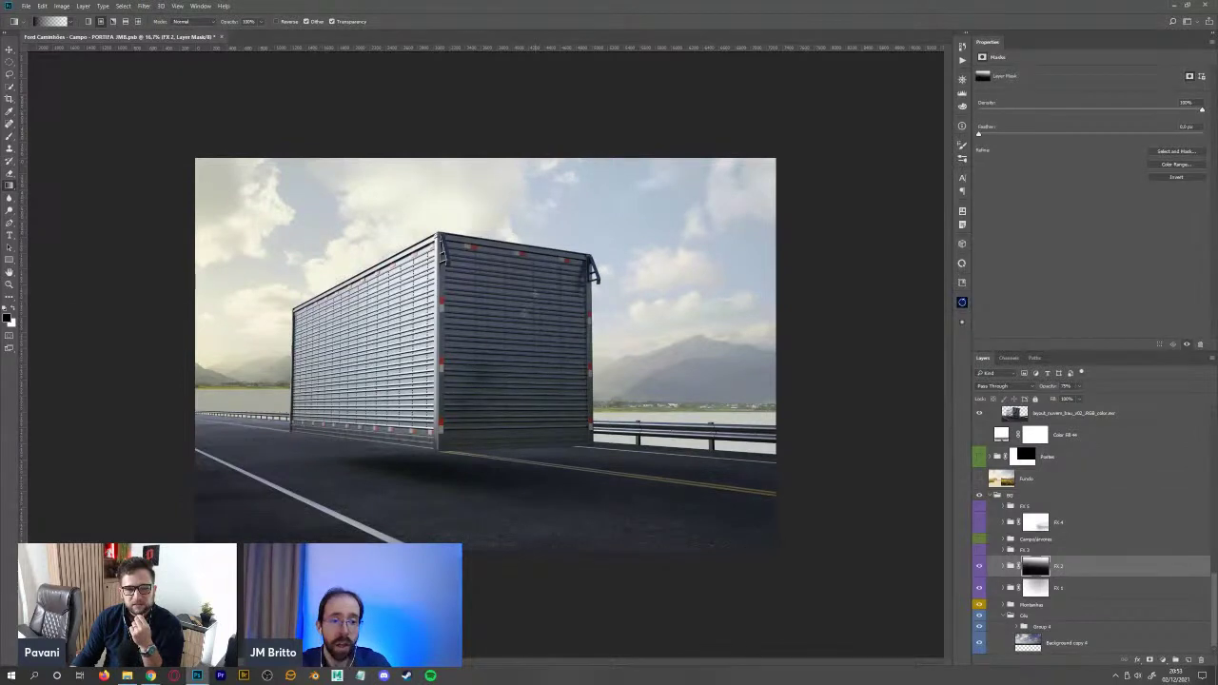
- Expand FX 1, hide Curves through Gradient Fill 5, and re-enable Color Fill 21 and Hue/Saturation 15
left_click(1004, 566)
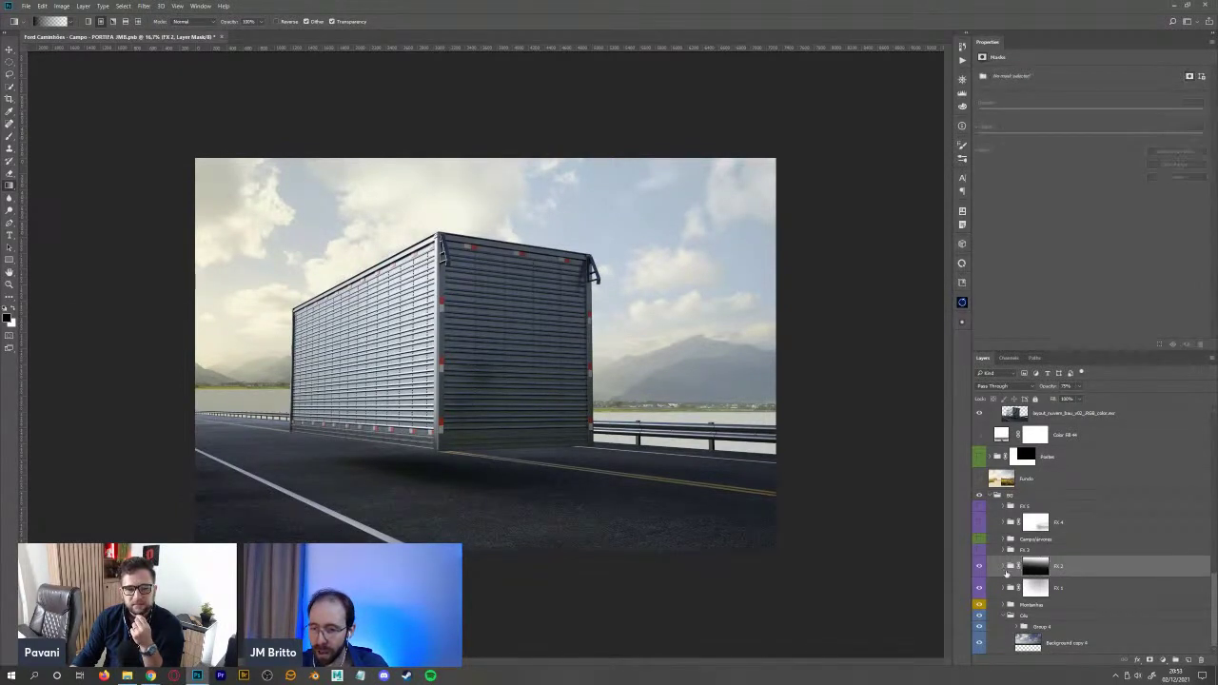
left_click(1006, 589)
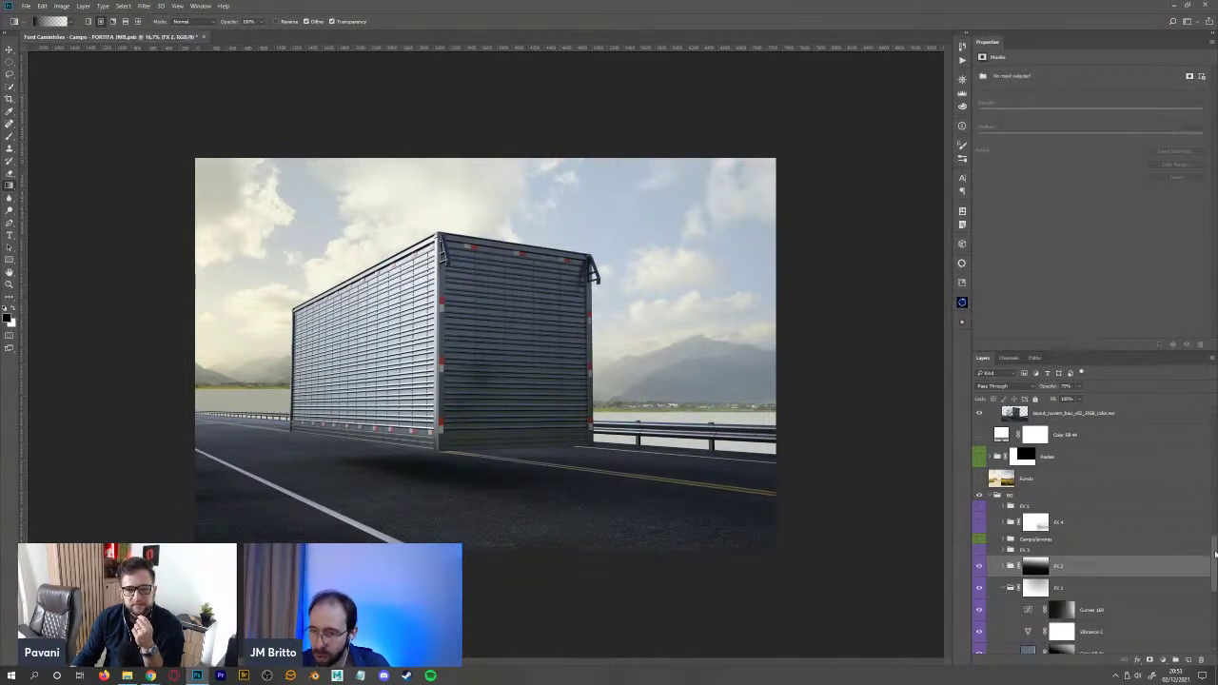
scroll(1215, 554, "down", 5)
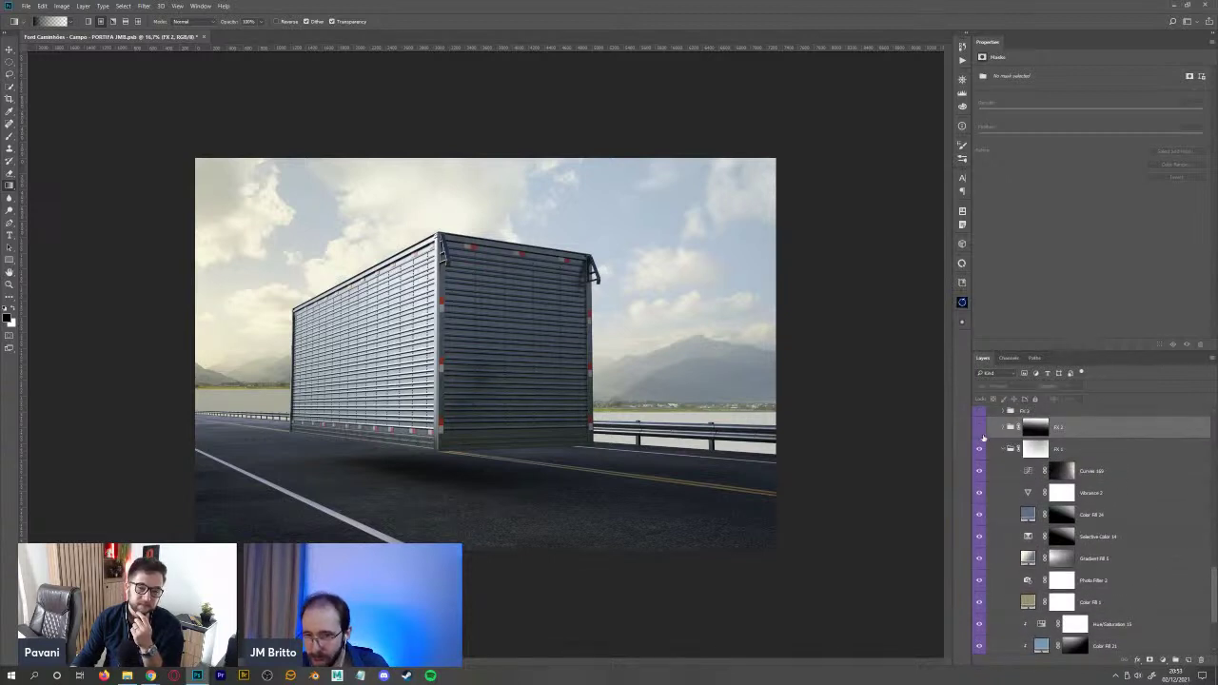
scroll(1214, 562, "down", 1)
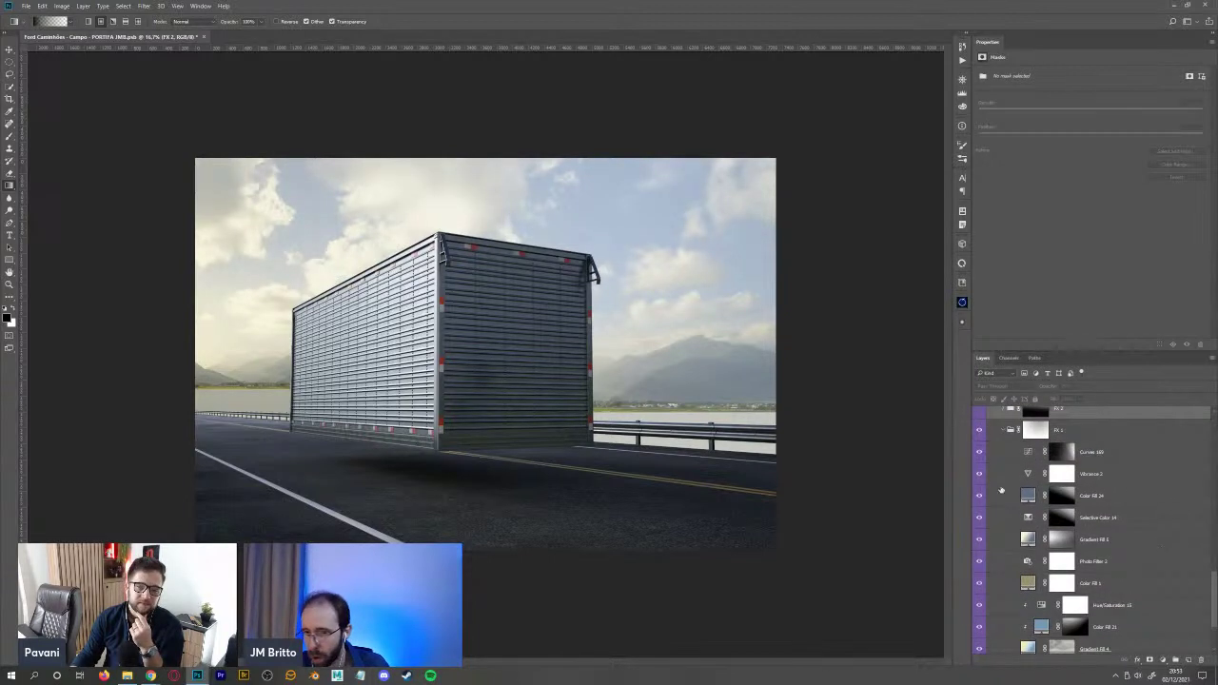
left_click_drag(979, 453, 979, 651)
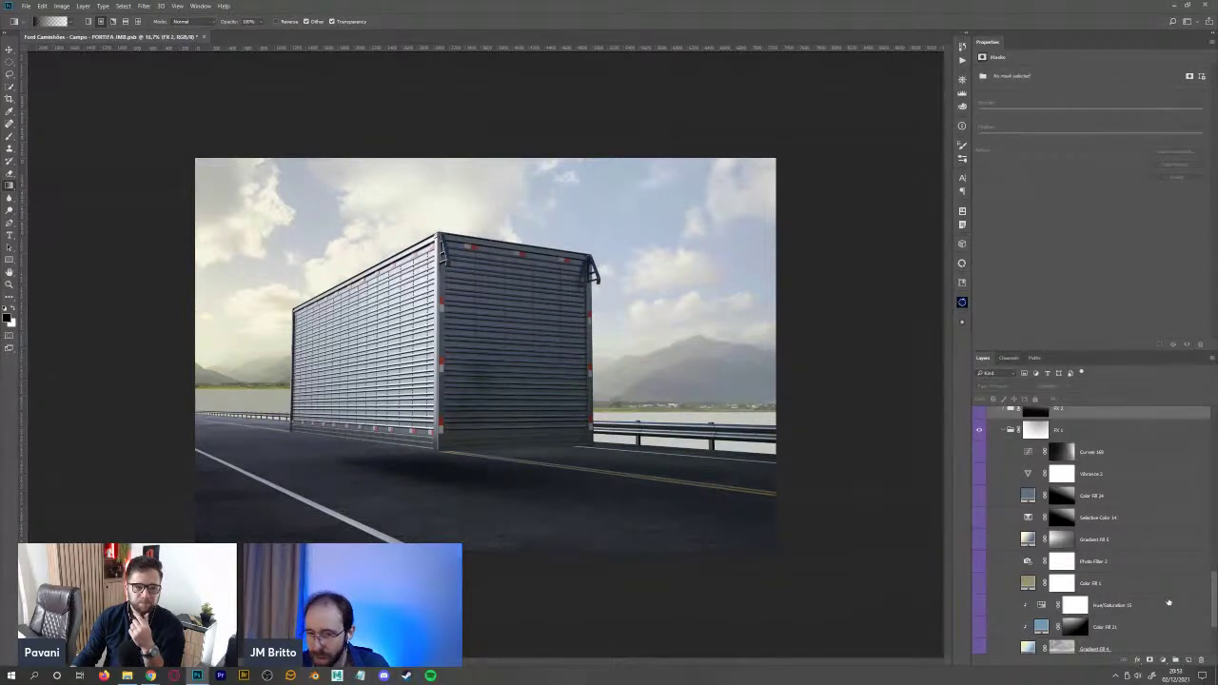
scroll(1215, 591, "down", 4)
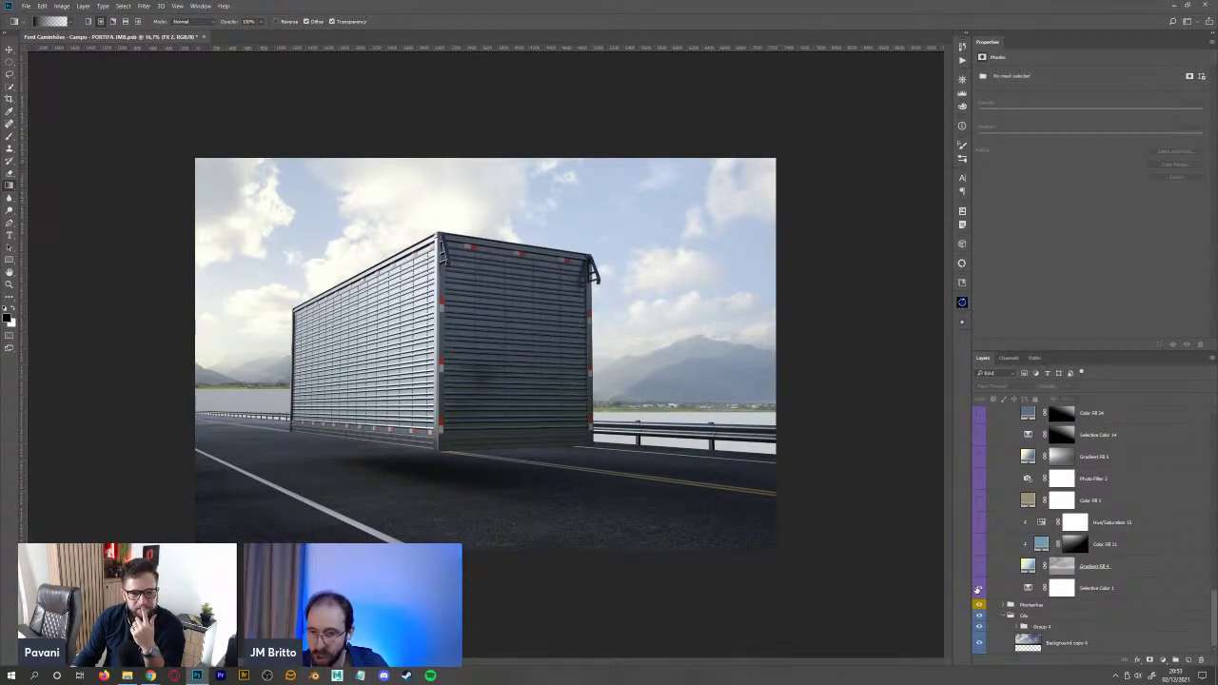
left_click(979, 589)
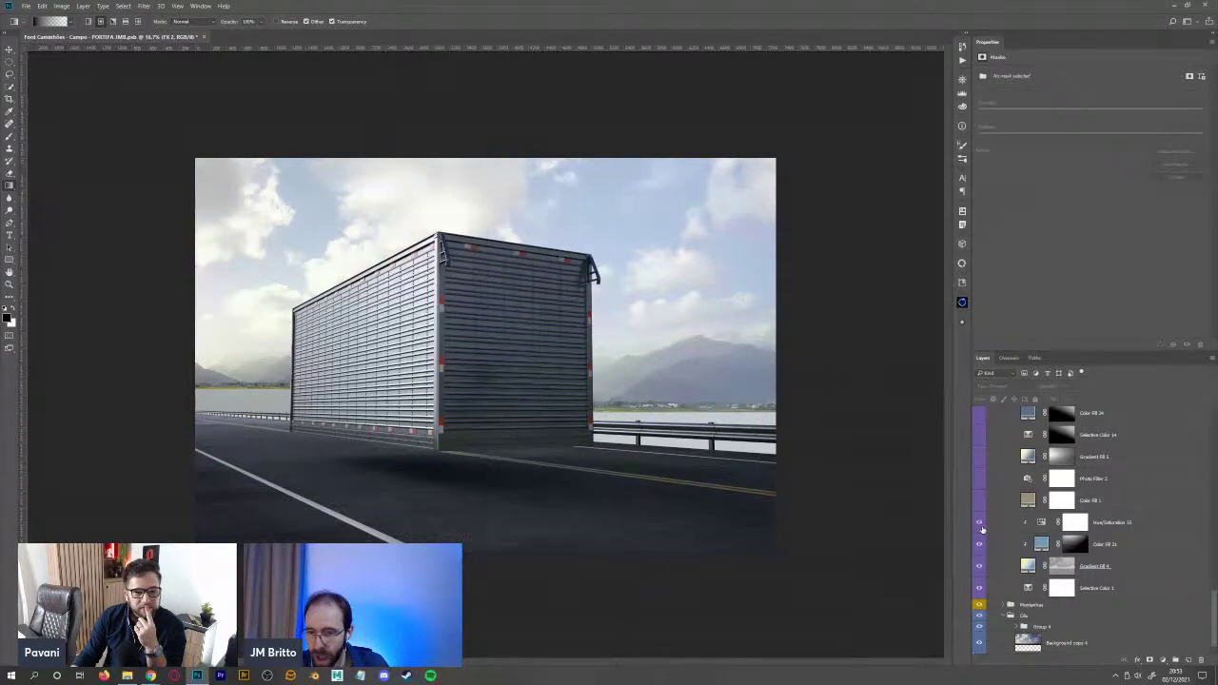
left_click_drag(982, 541, 979, 501)
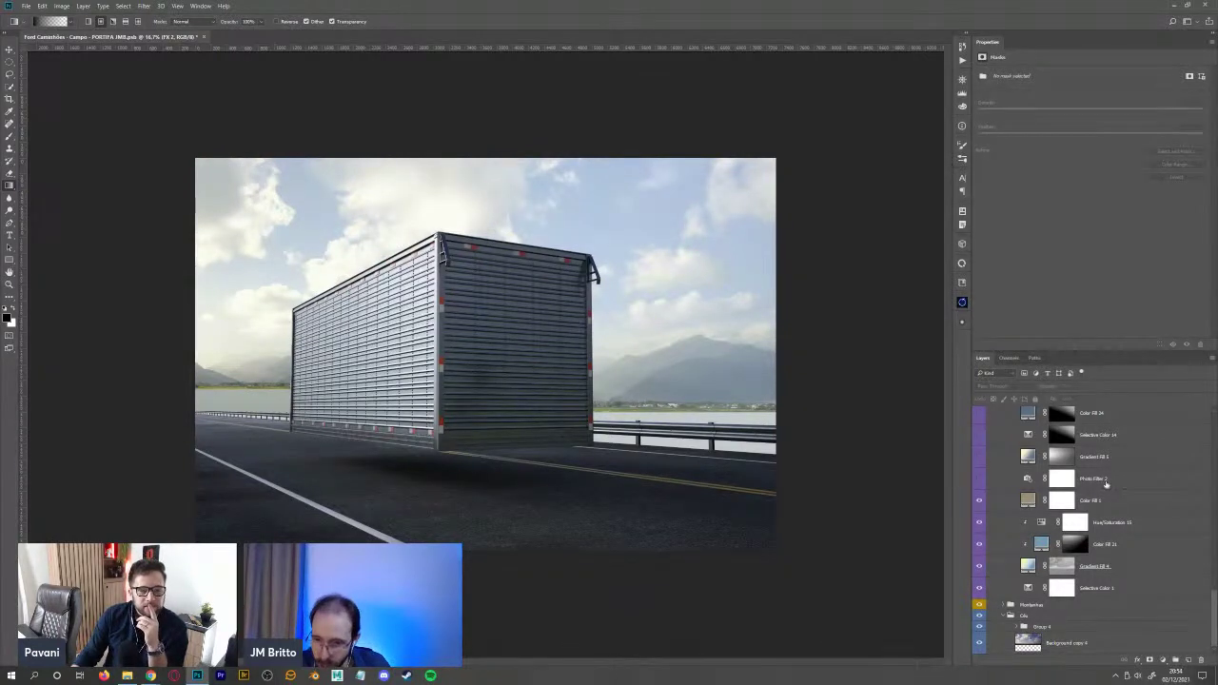
- Make Photo Filter 2 visible again and review the Gradient Fill 5, Color Fill 1 and Curves layers
left_click(1104, 482)
left_click(979, 478)
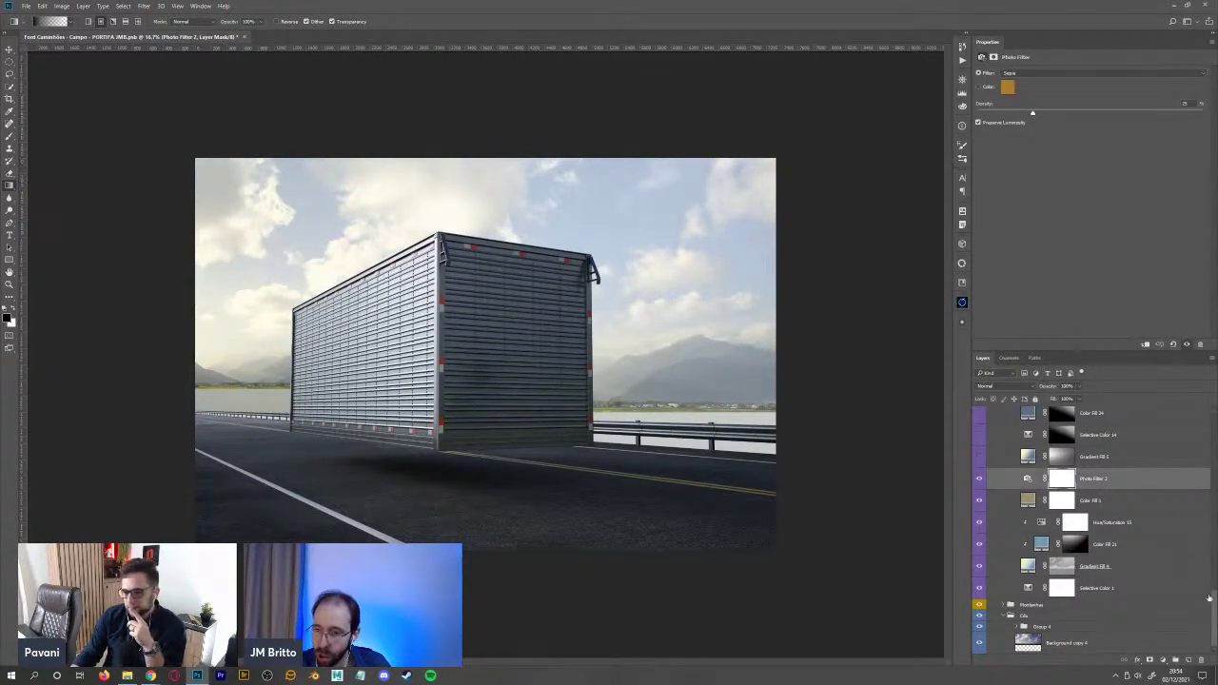
scroll(1104, 481, "up", 3)
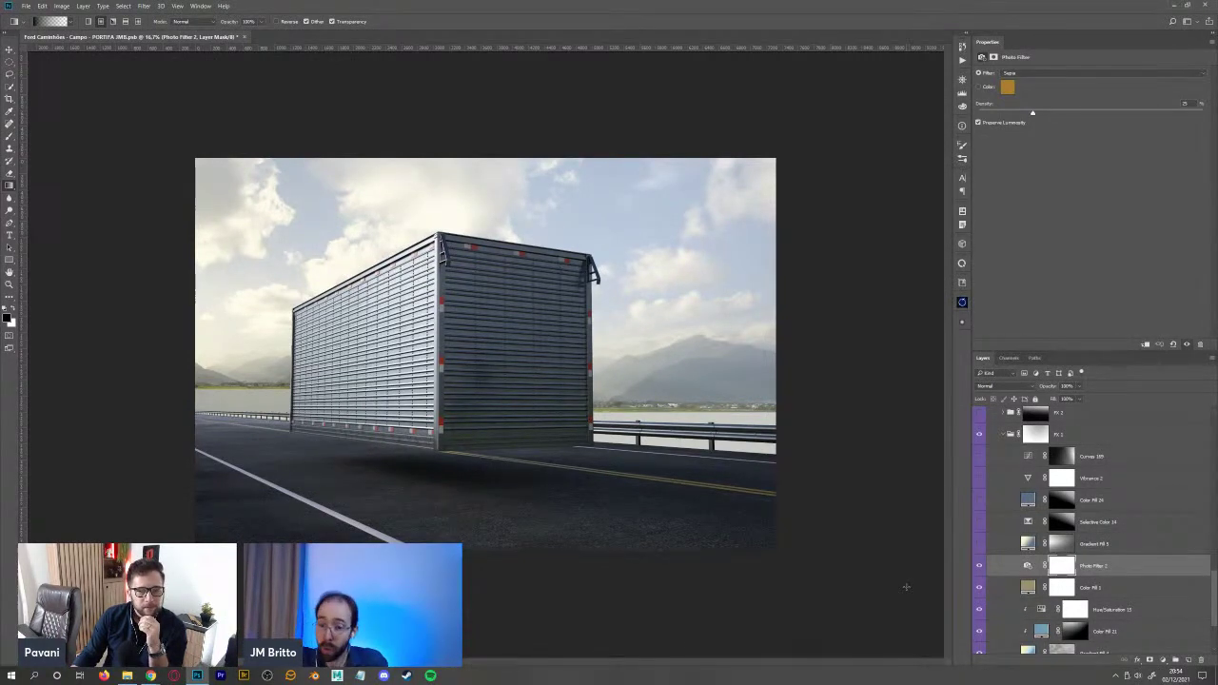
left_click(1028, 543)
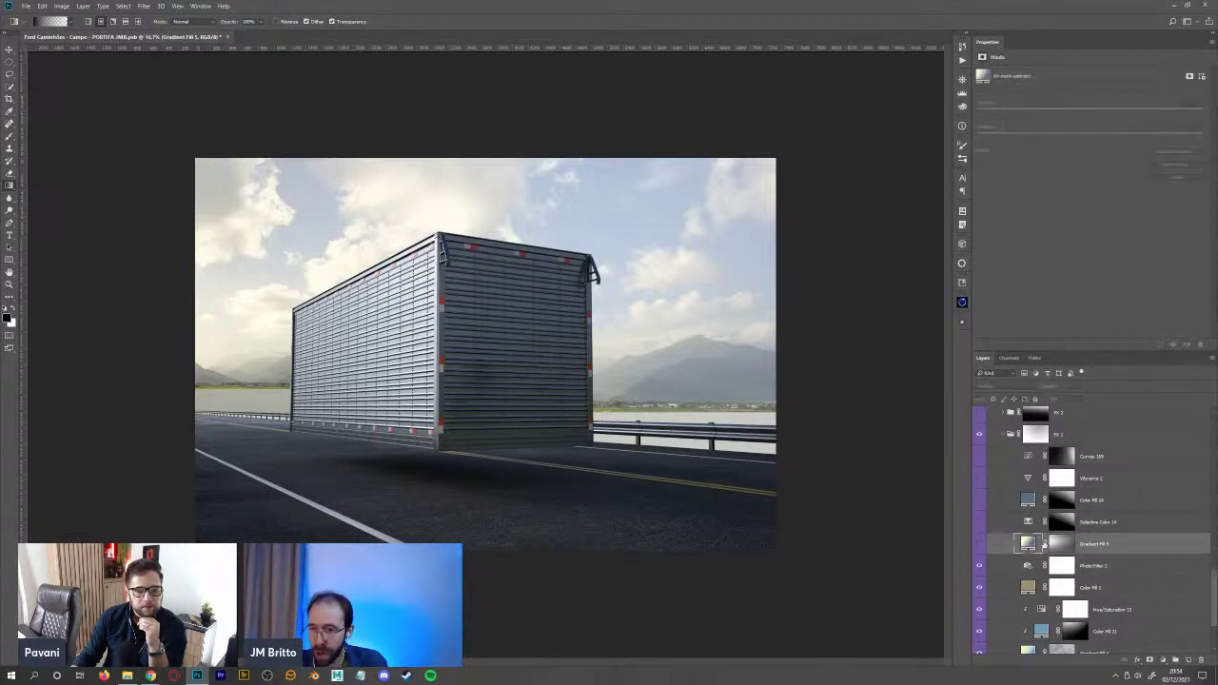
left_click(1050, 594)
left_click_drag(1214, 584, 1214, 583)
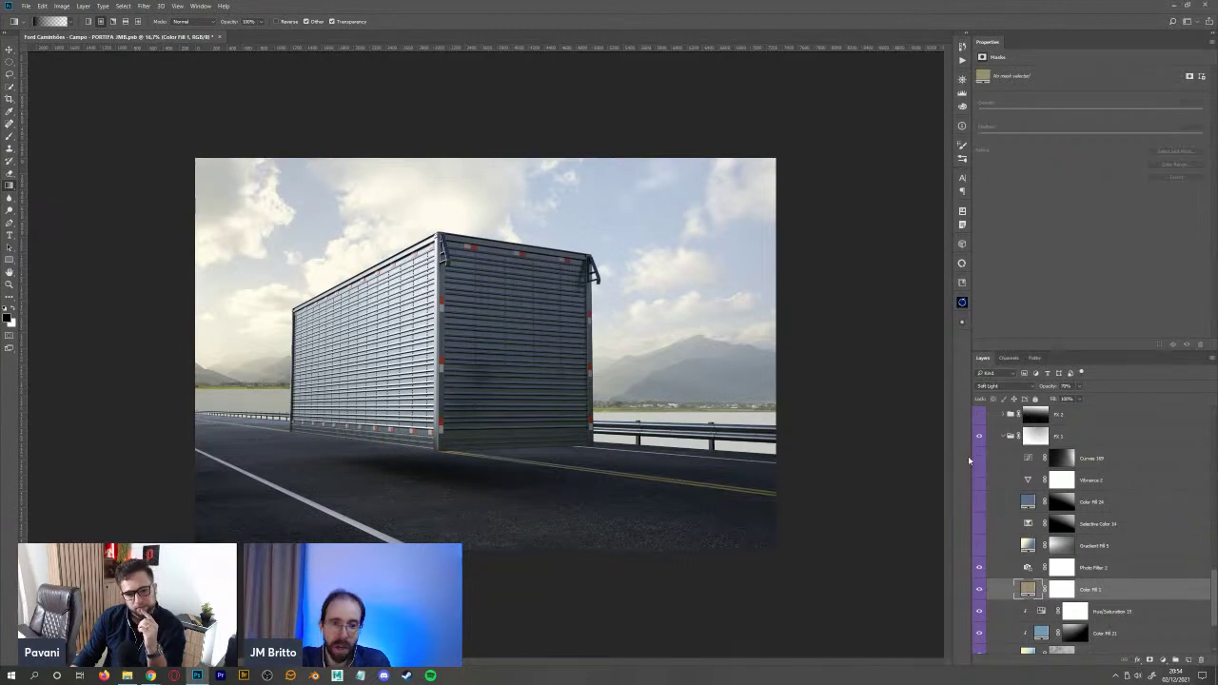
left_click(1105, 460)
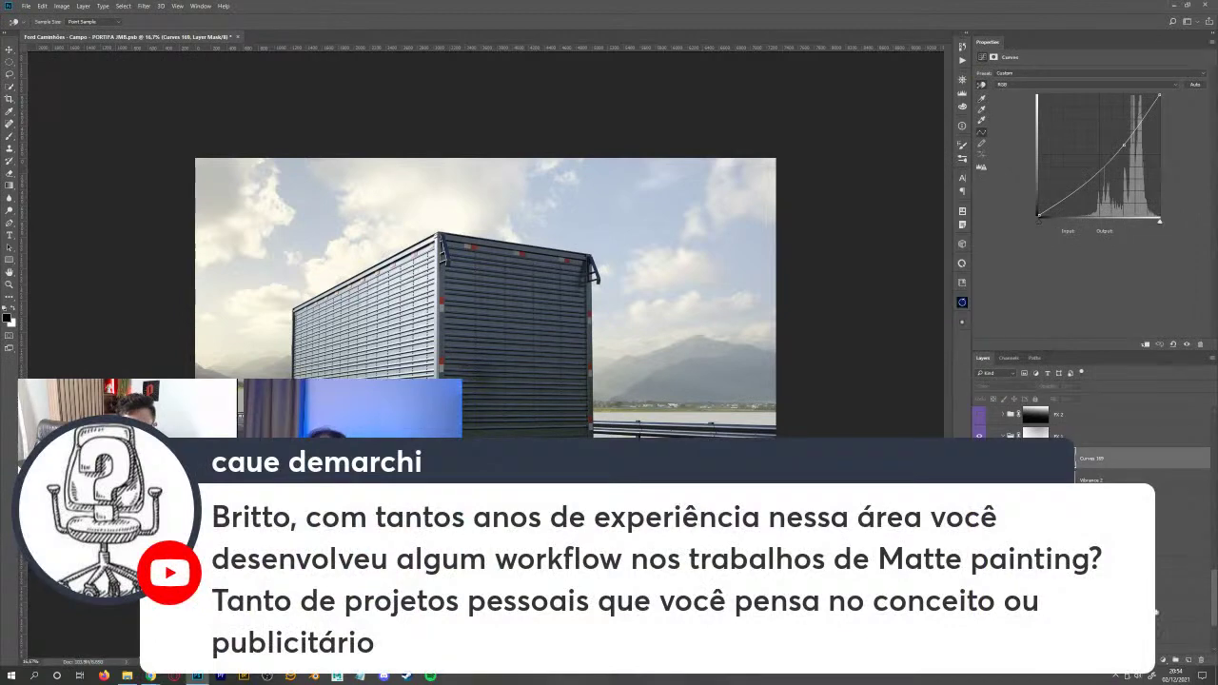
left_click(1163, 659)
left_click(1154, 580)
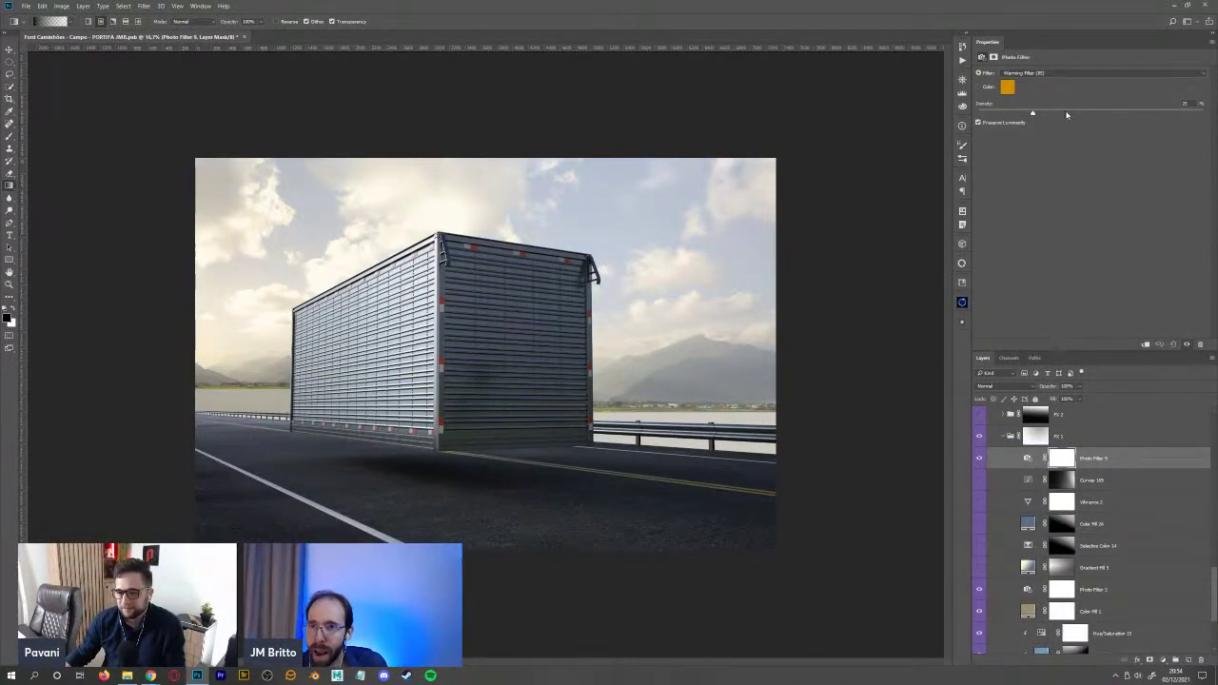
mouse_move(1067, 114)
left_mouse_down()
mouse_move(1090, 114)
mouse_move(1066, 113)
left_mouse_up()
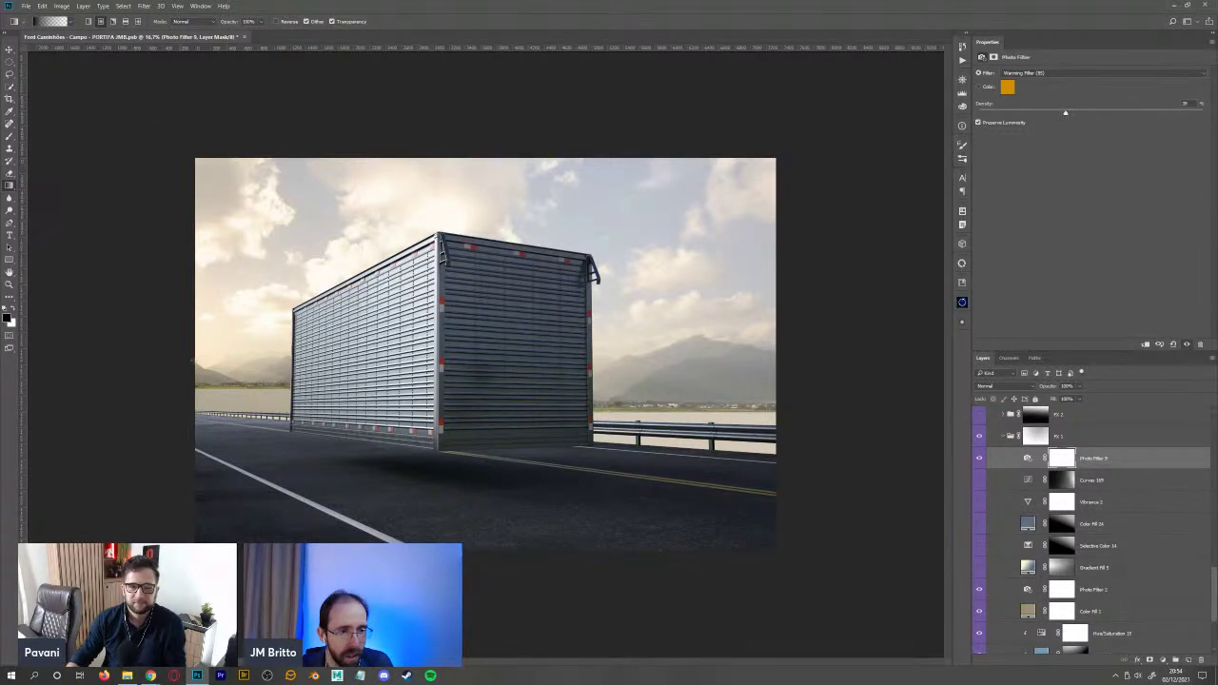
key("5")
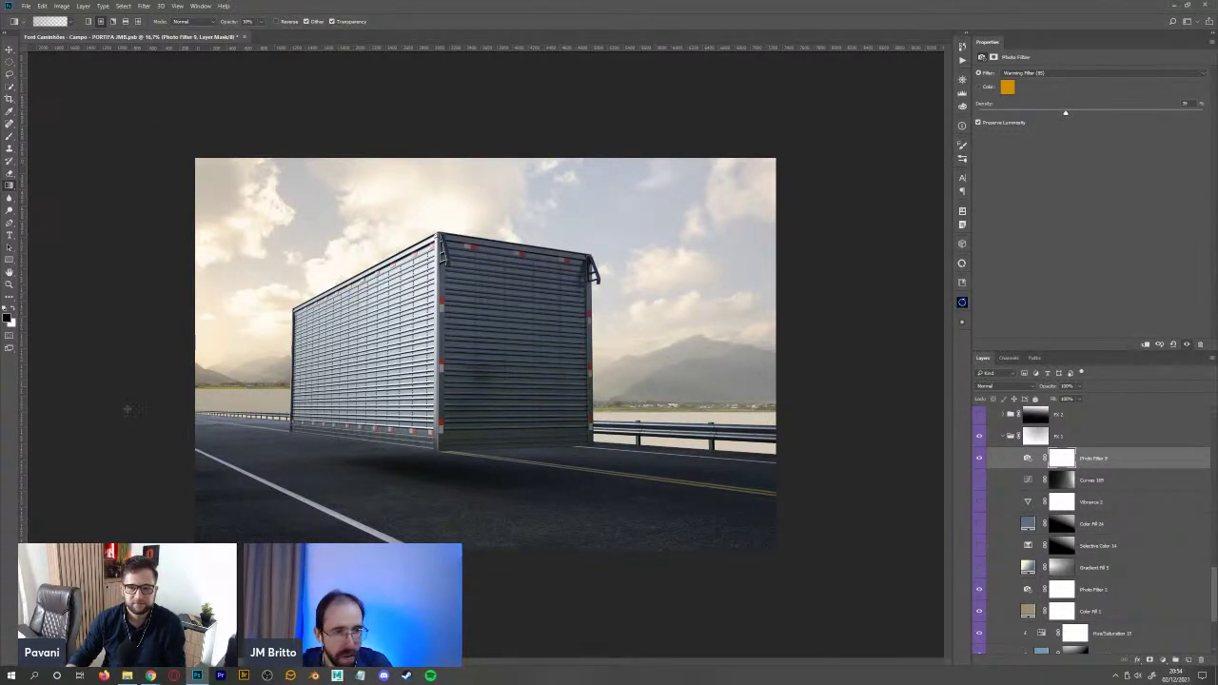
left_click_drag(126, 410, 371, 261)
left_click_drag(133, 375, 349, 239)
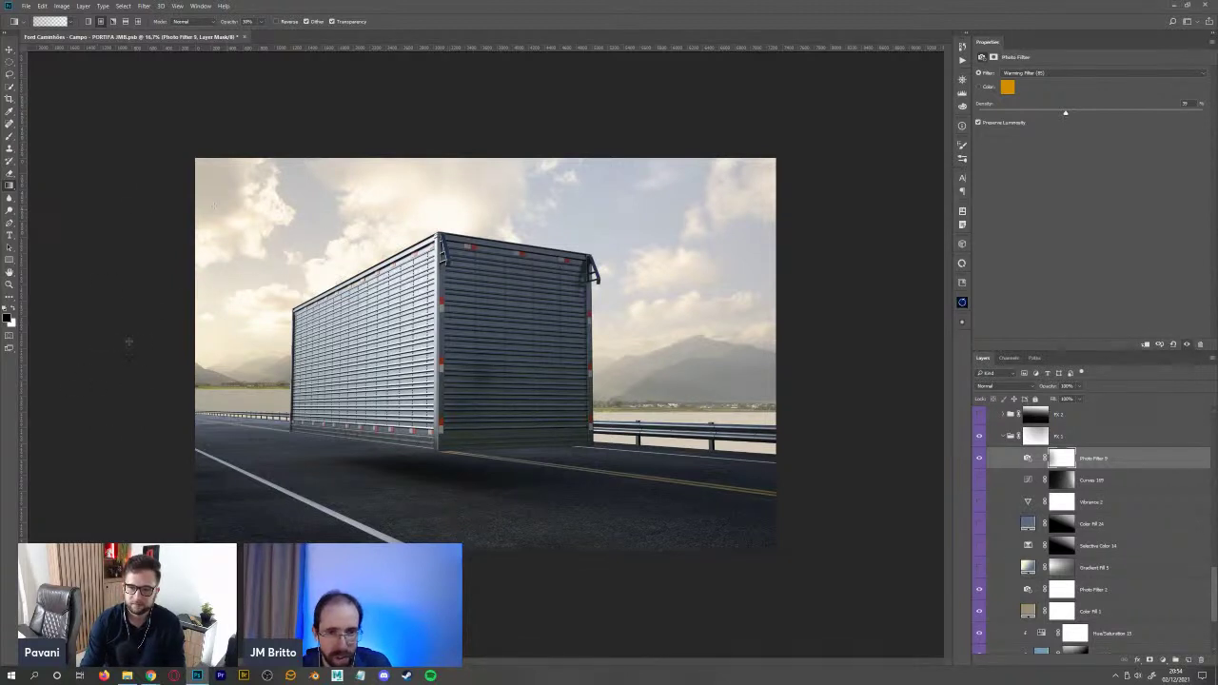
double_click(1161, 468)
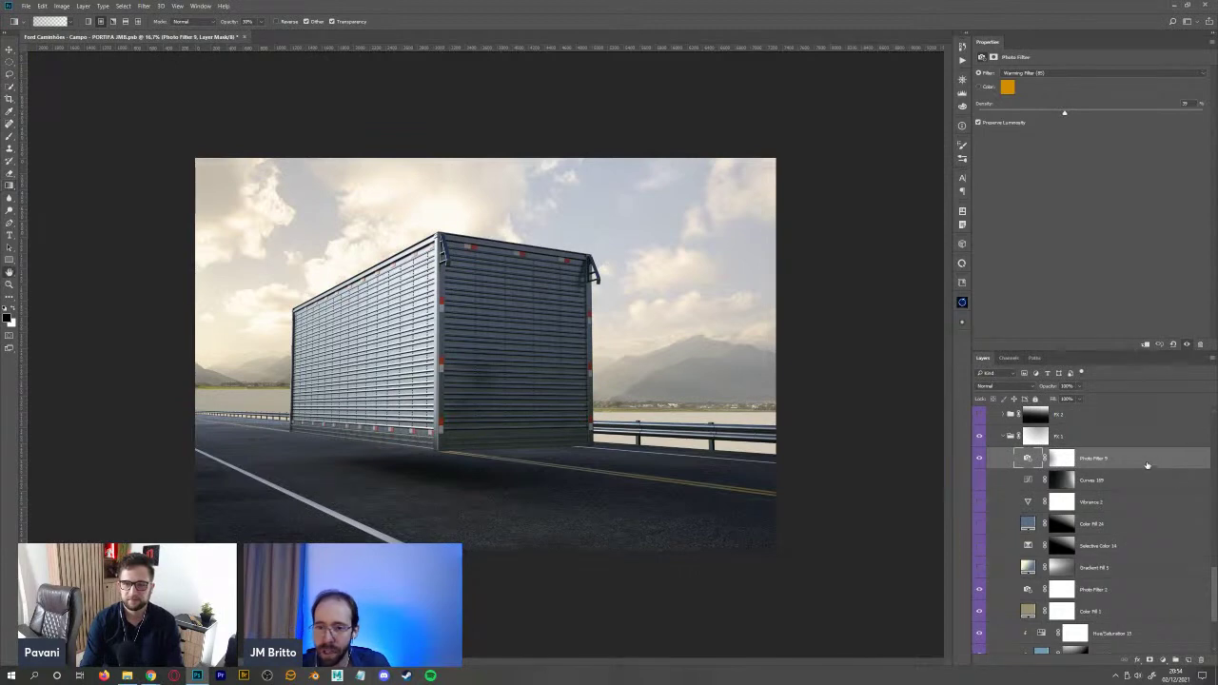
left_click_drag(891, 408, 968, 408)
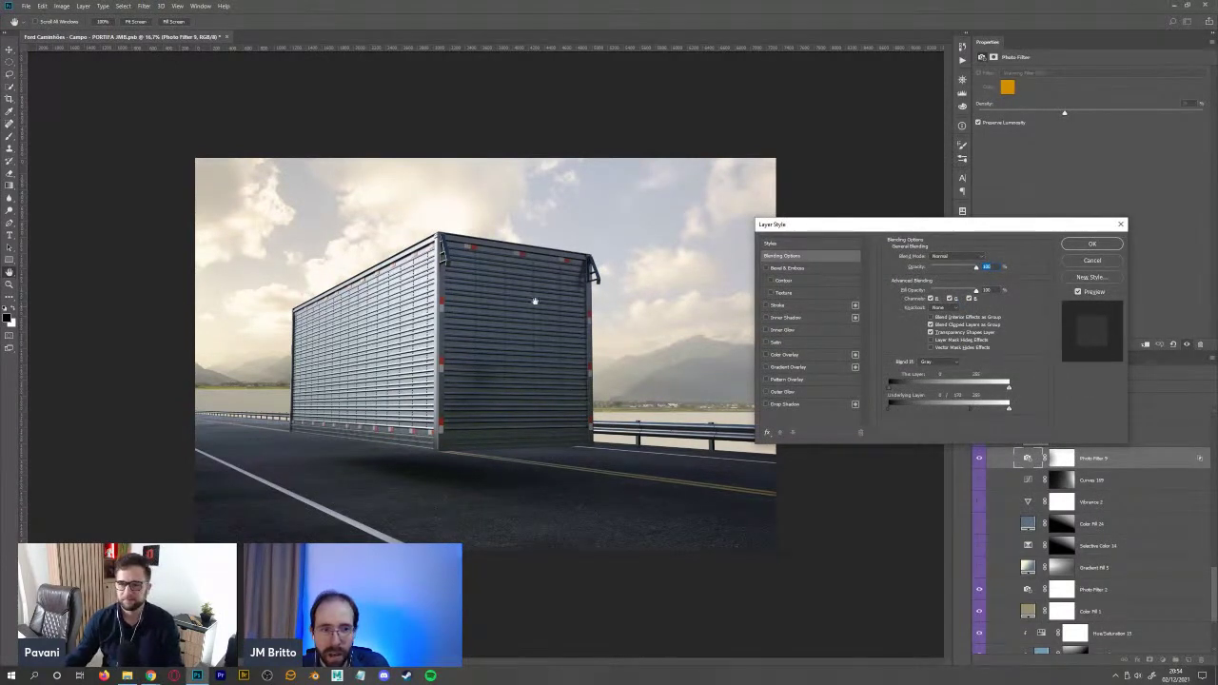
left_click(1092, 244)
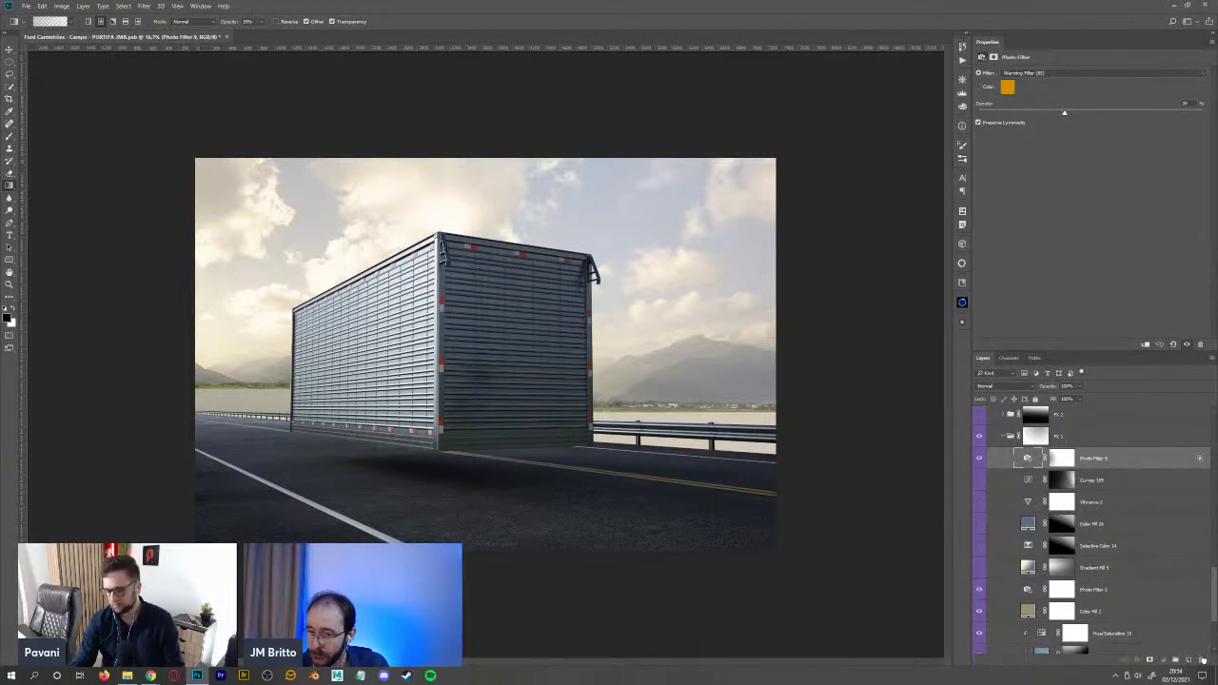
key("Delete")
left_click(1162, 660)
- Add a Curves adjustment that lowers the blue, green and red highlights
left_click(1150, 510)
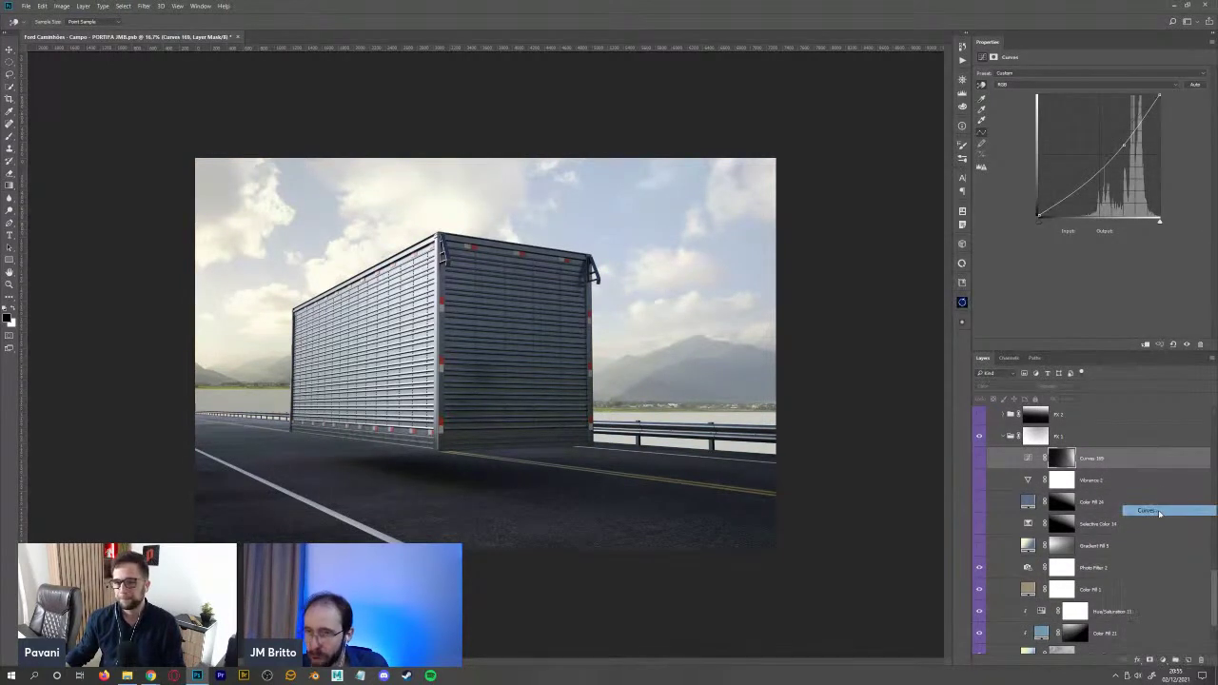
left_click(1032, 85)
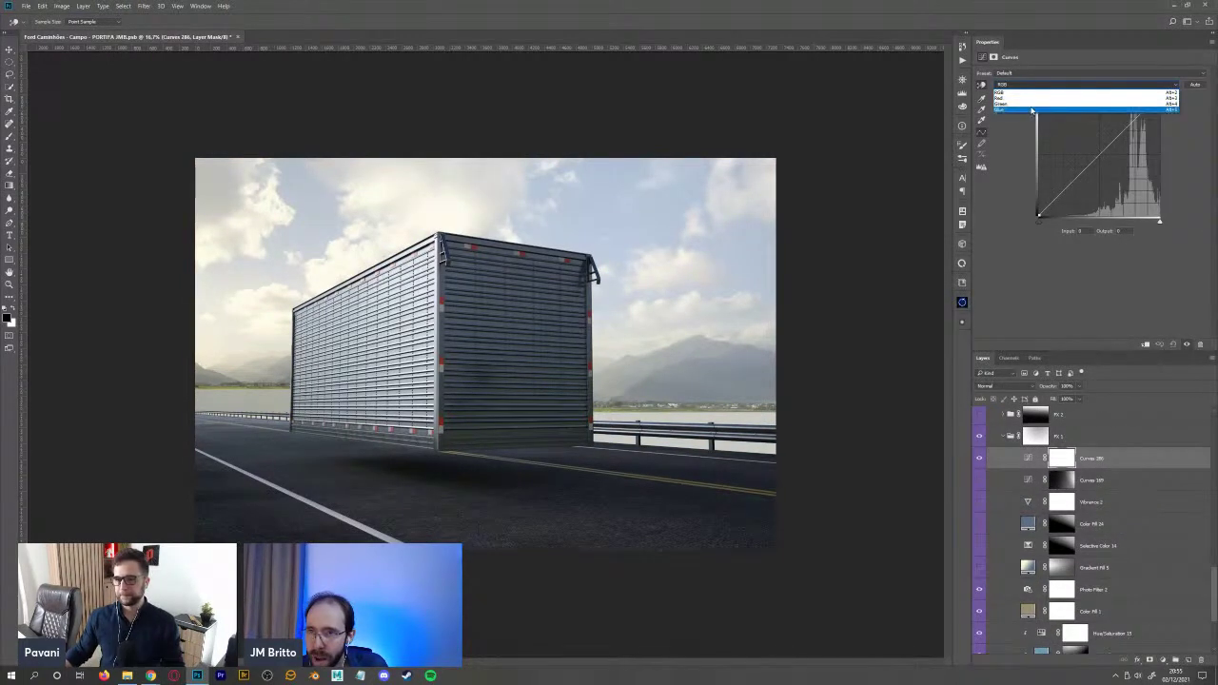
left_click(1038, 109)
left_click_drag(1159, 96, 1159, 127)
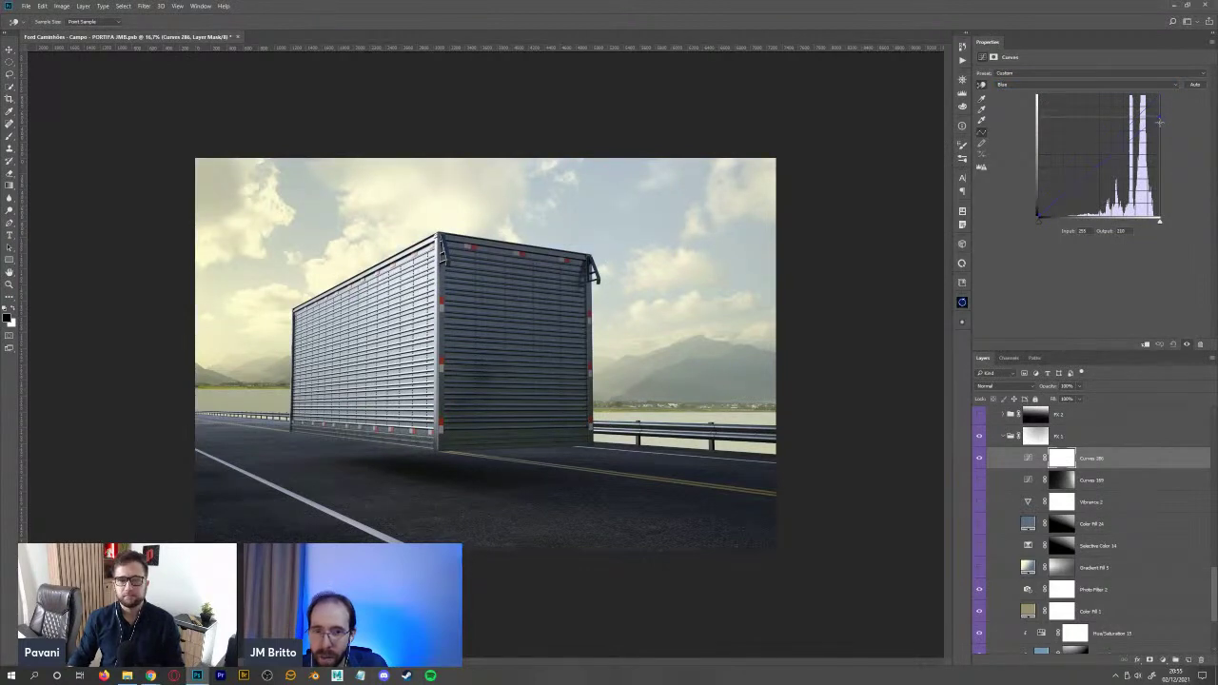
left_click(1114, 85)
left_click(1116, 105)
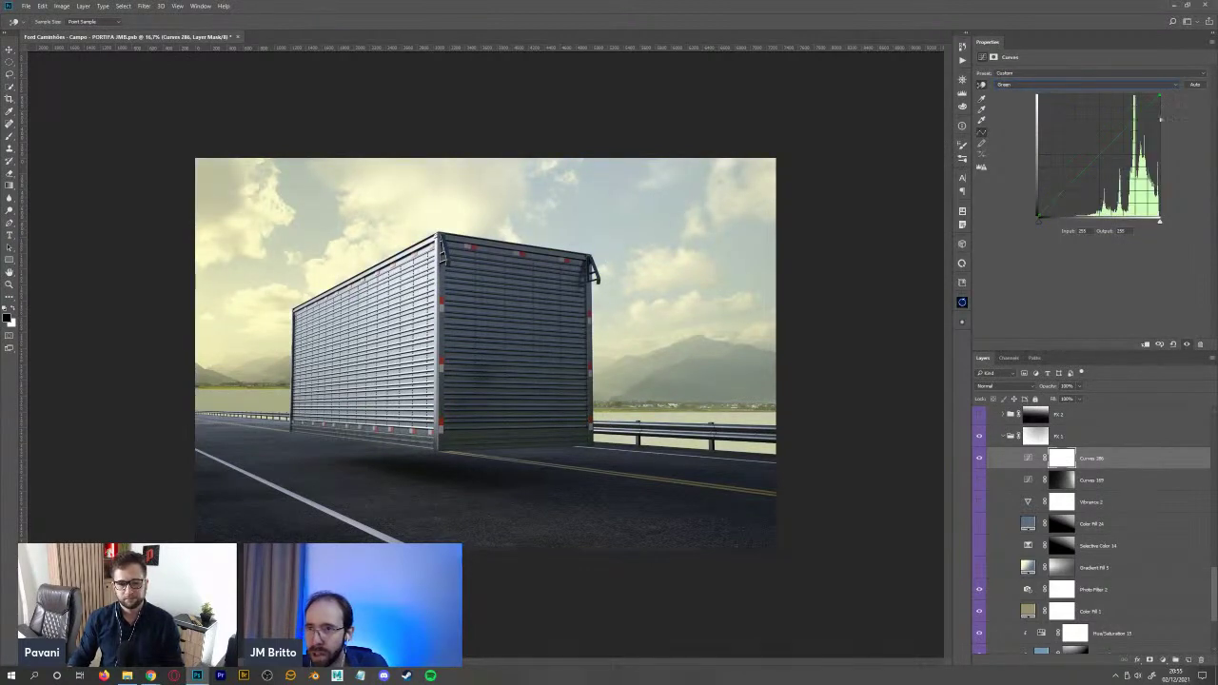
left_click_drag(1159, 96, 1161, 112)
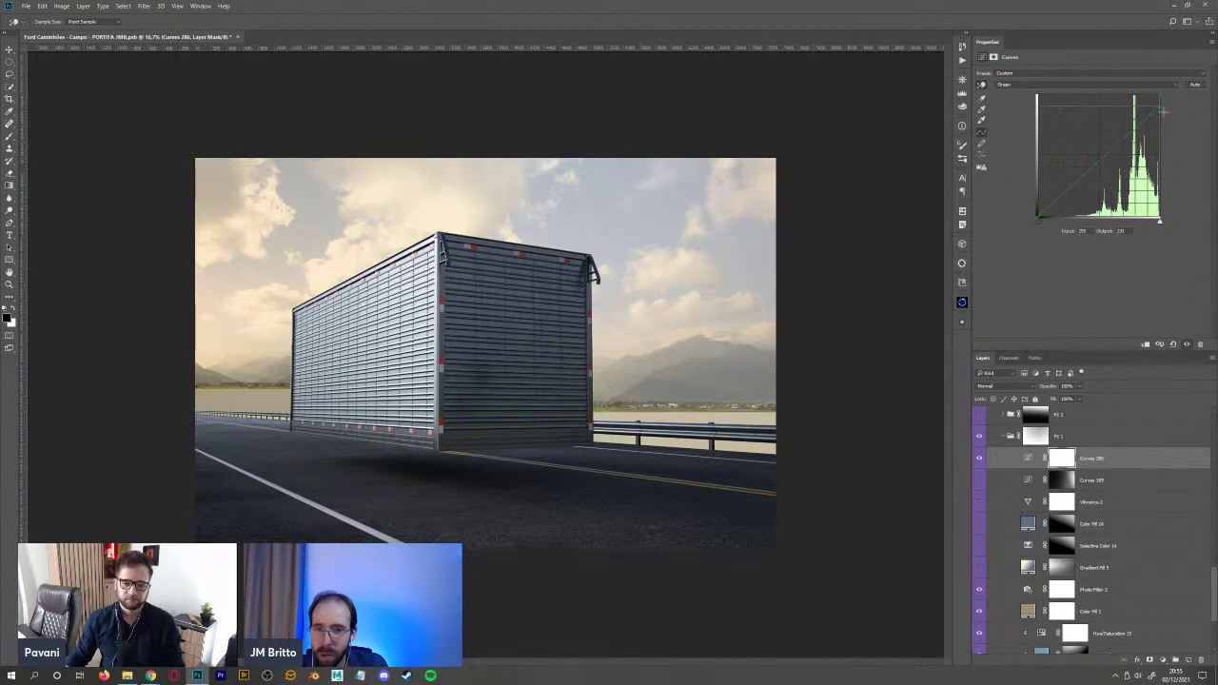
left_click(1104, 84)
left_click(1104, 99)
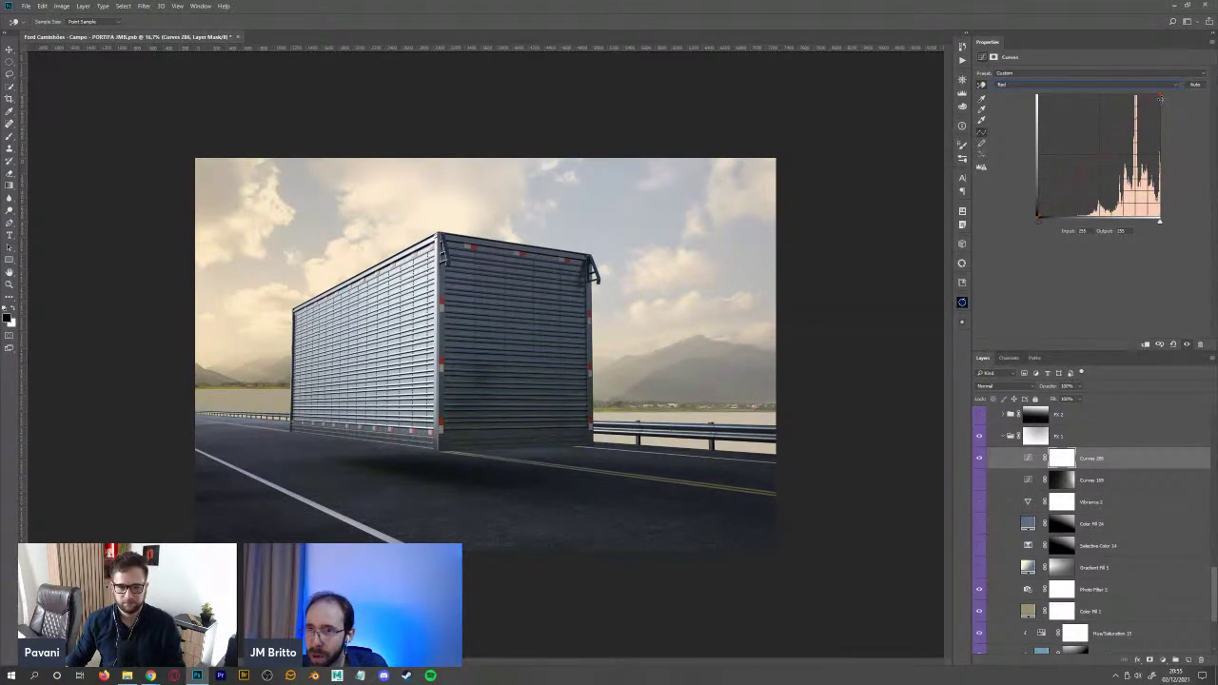
left_click_drag(1160, 98, 1159, 97)
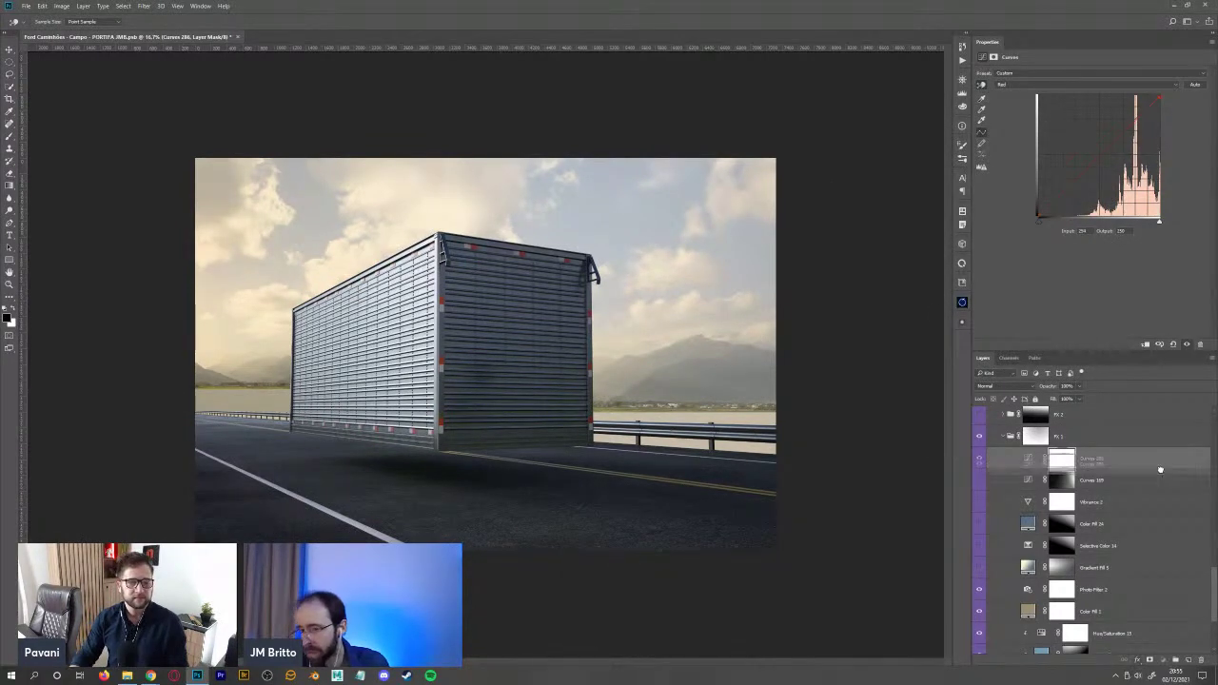
- Delete Curves 286, show Curves 189 through Gradient Fill 5, and collapse FX 1
key("Delete")
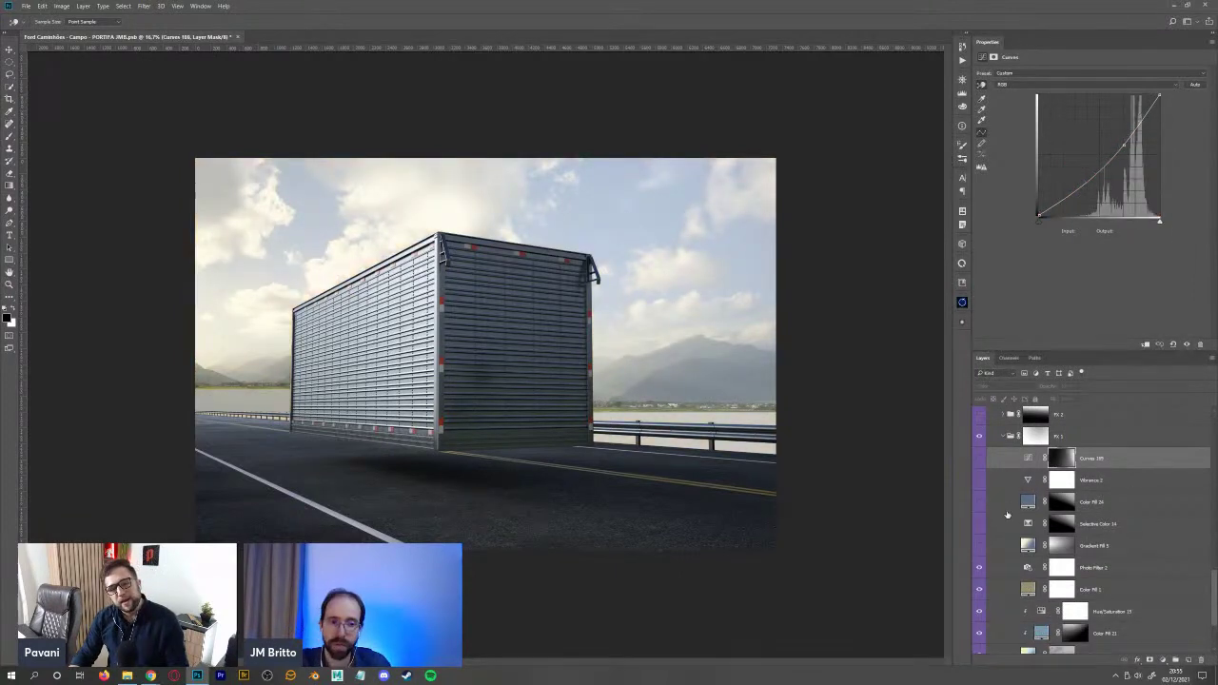
left_click_drag(981, 545, 981, 458)
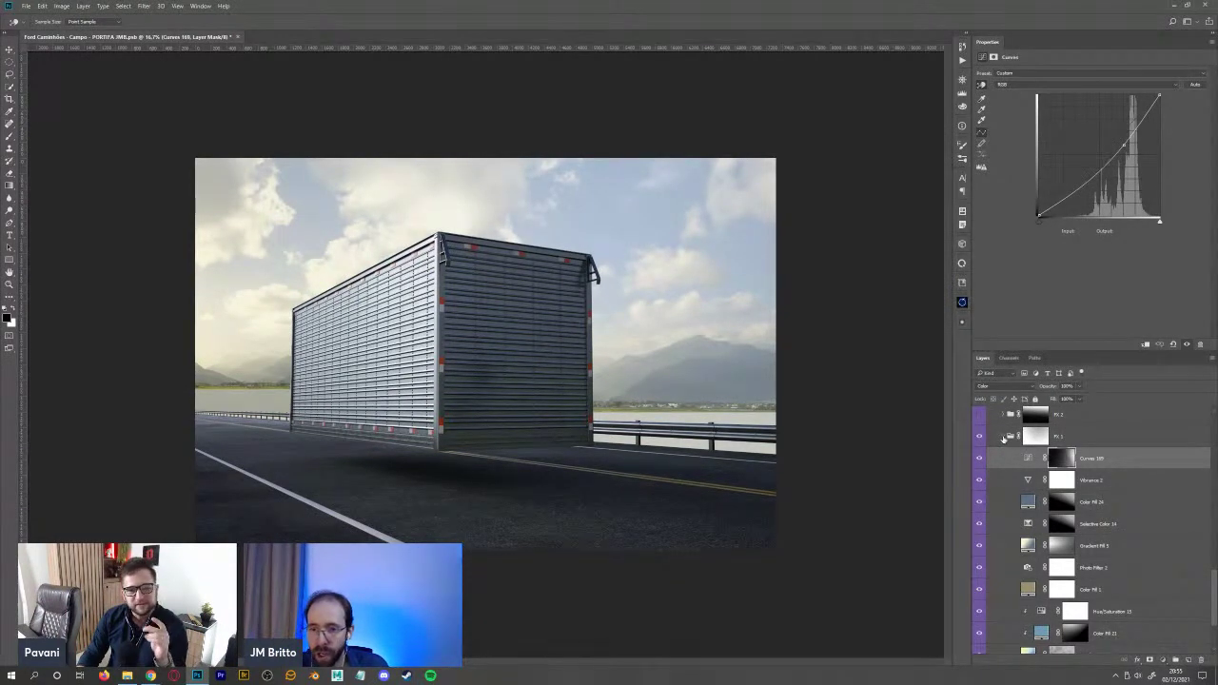
left_click(1003, 438)
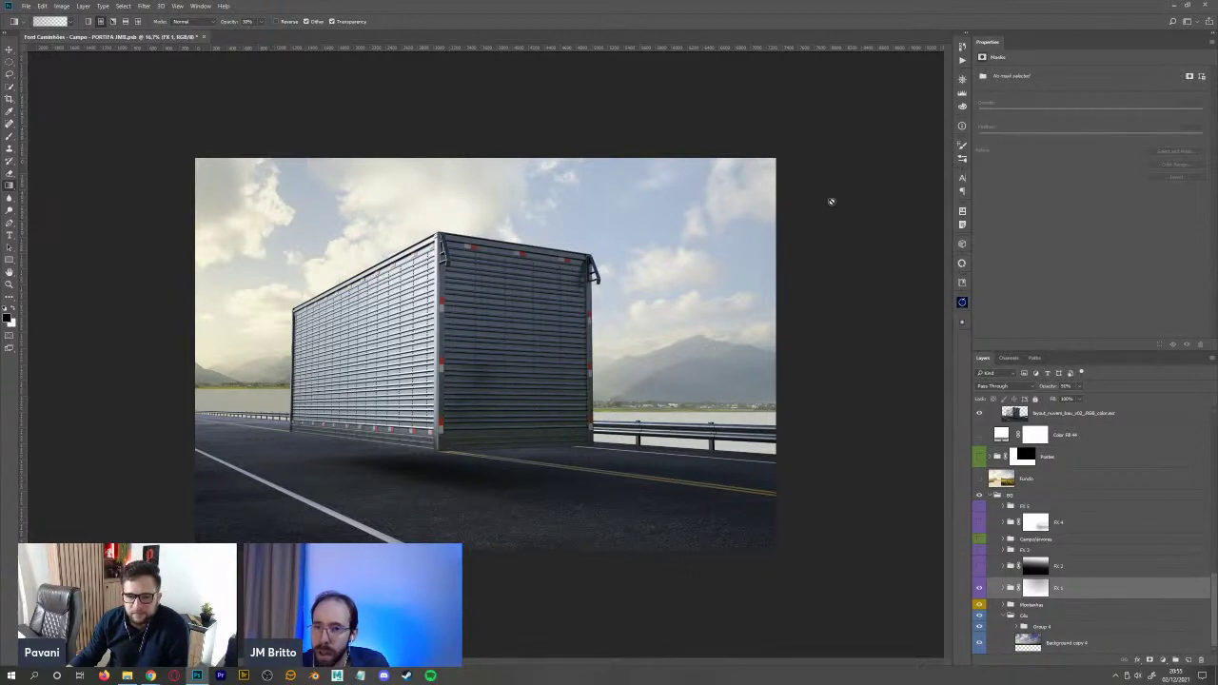
- Try yellow and blue-purple hues on the Coolorus colour wheel, then close it
left_click(962, 263)
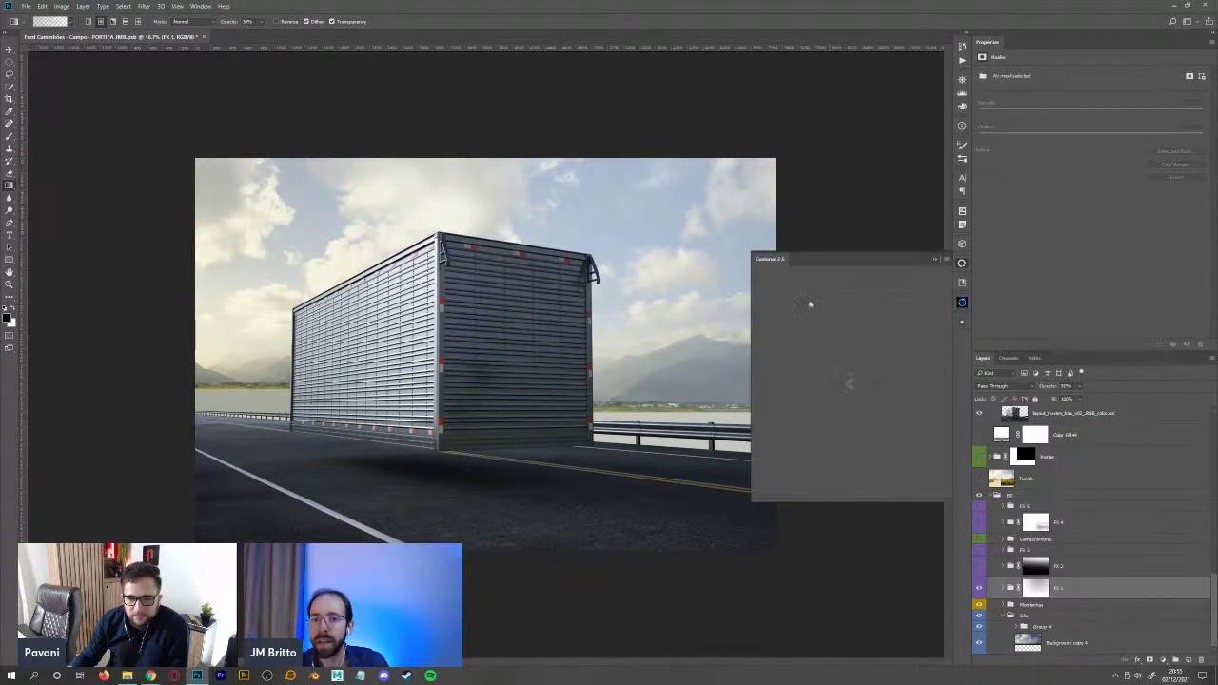
left_click(858, 302)
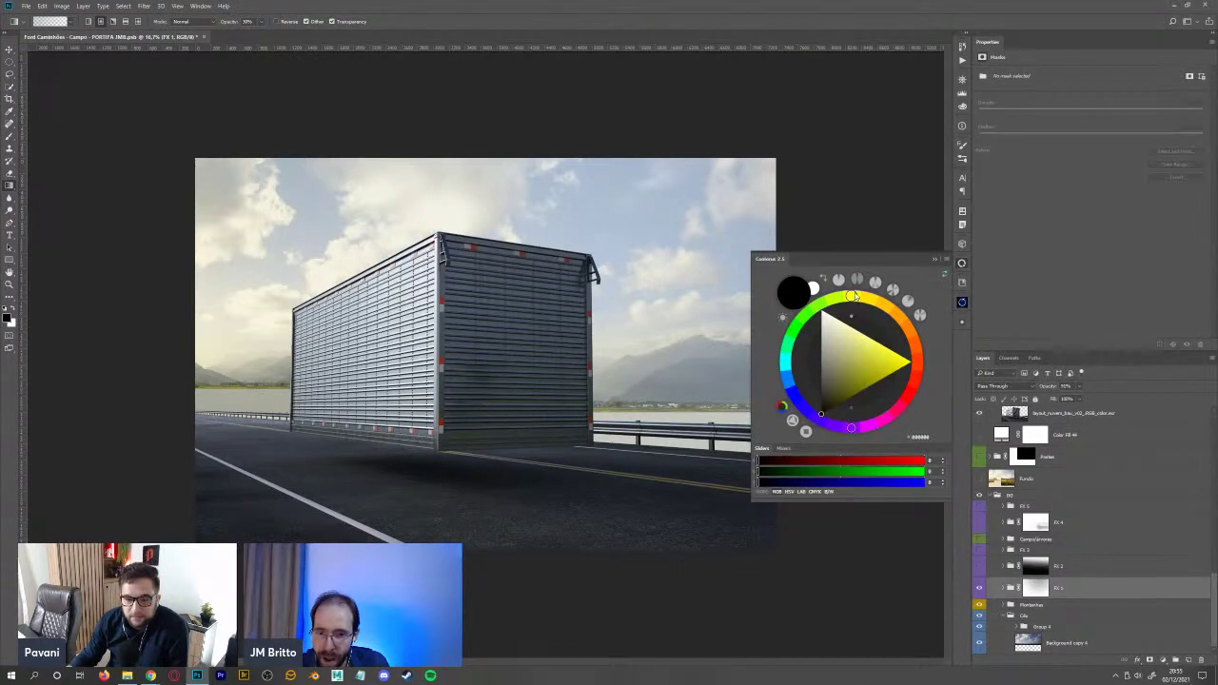
left_click(803, 407)
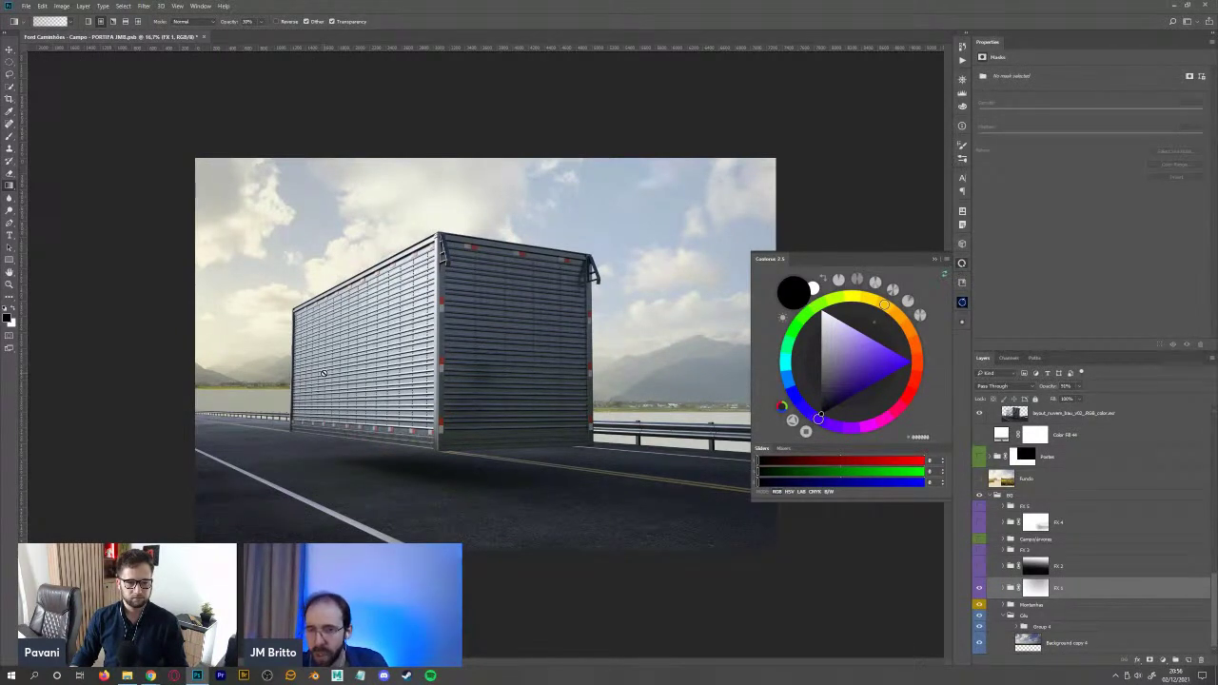
left_click(939, 261)
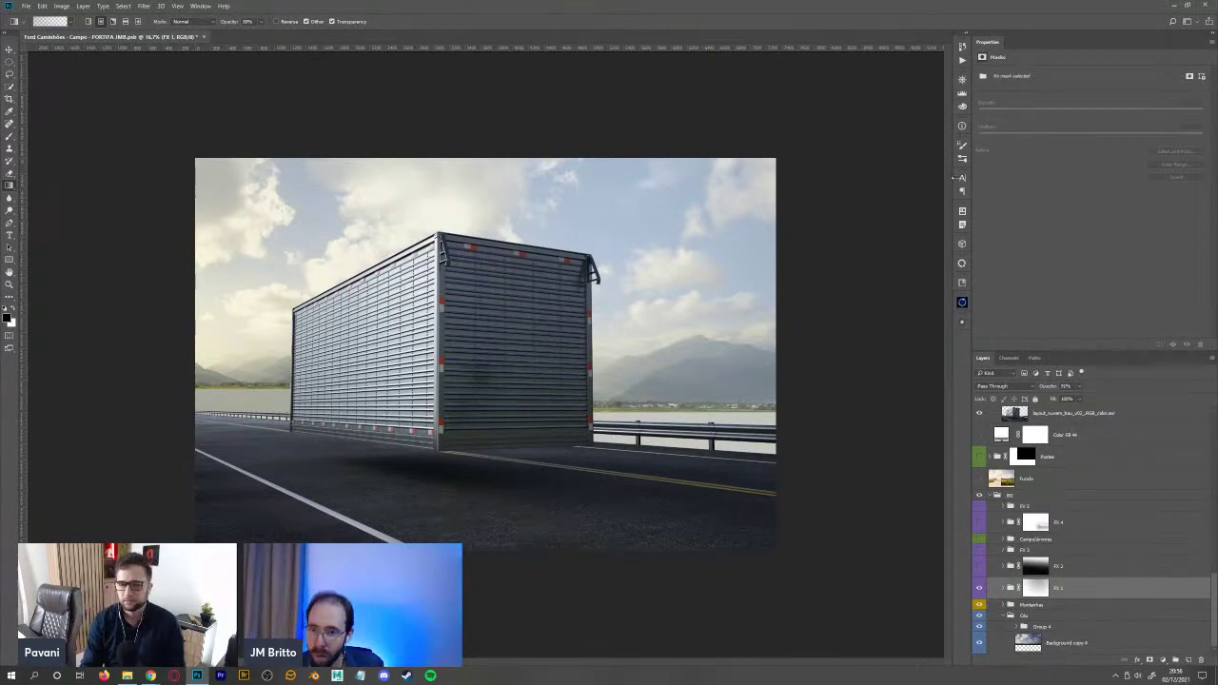
left_click(961, 265)
mouse_move(818, 420)
left_mouse_down()
mouse_move(872, 436)
mouse_move(792, 400)
mouse_move(818, 418)
left_mouse_up()
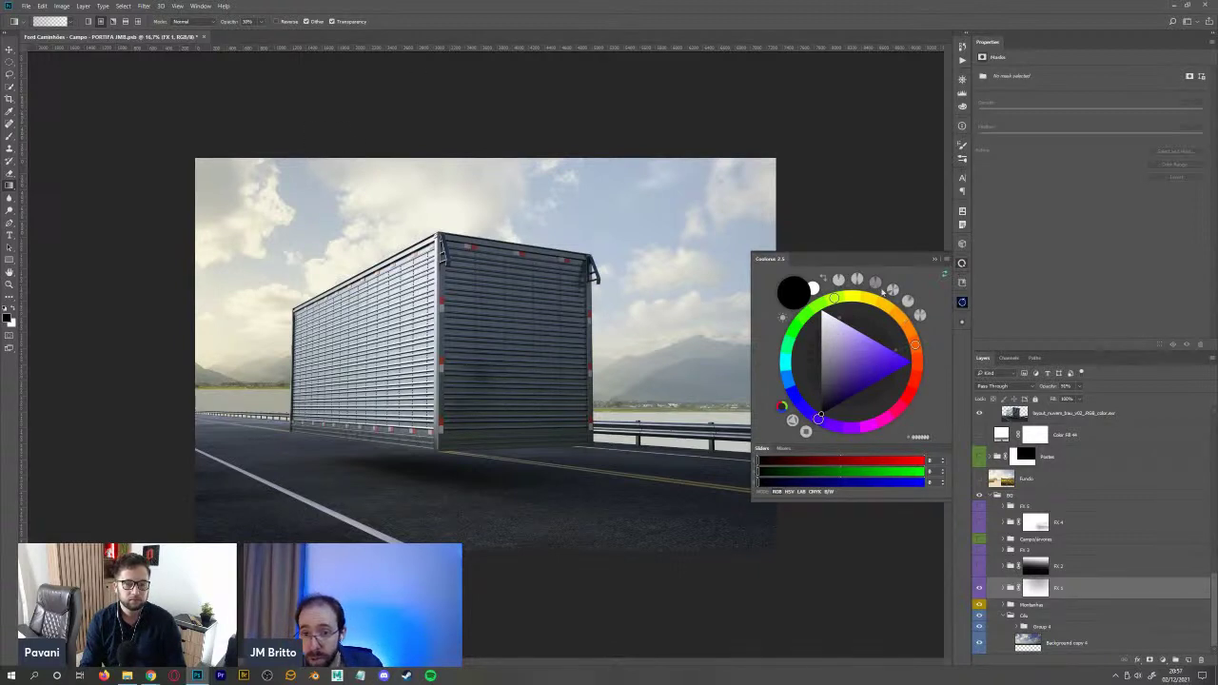
left_click(934, 259)
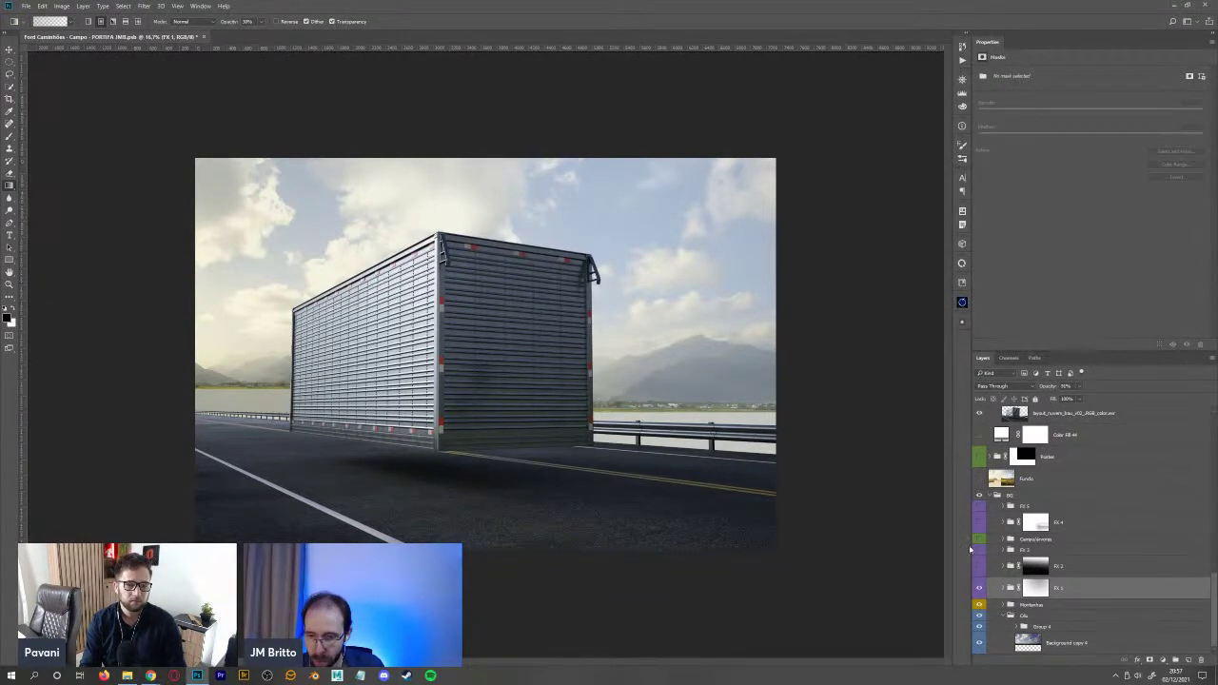
- Turn on the FX 2 and FX 3 groups, toggling FX 3 to compare
left_click(979, 566)
left_click(985, 566)
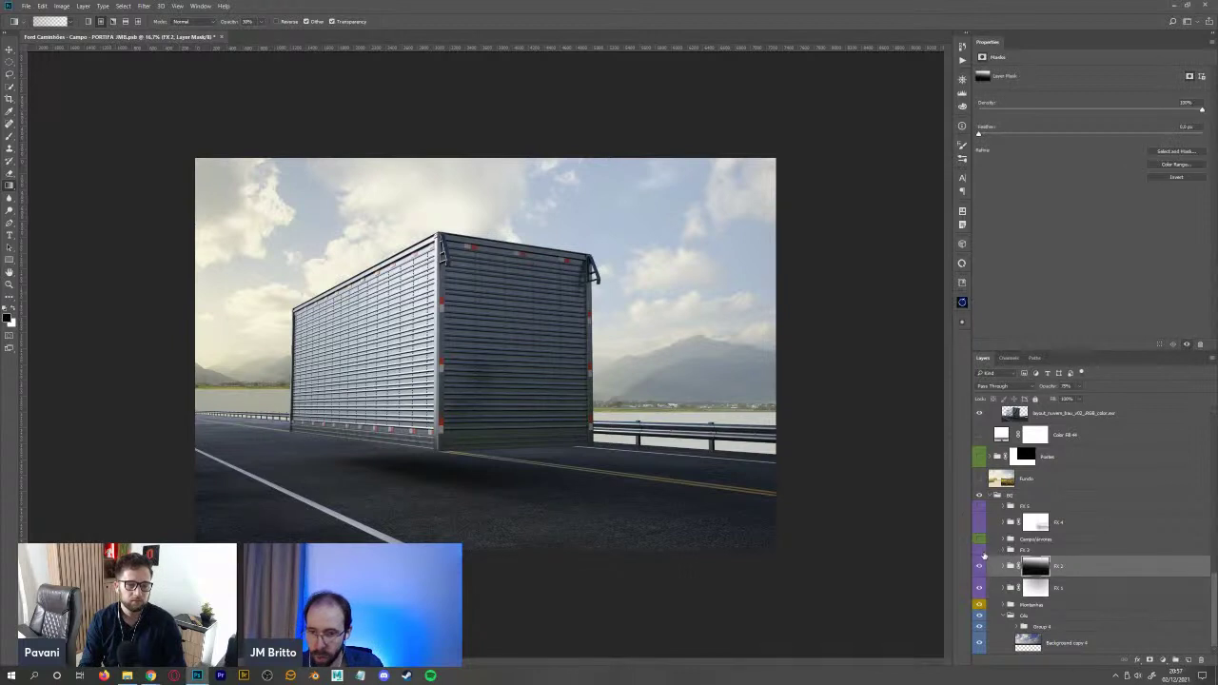
left_click(979, 550)
left_click(984, 550)
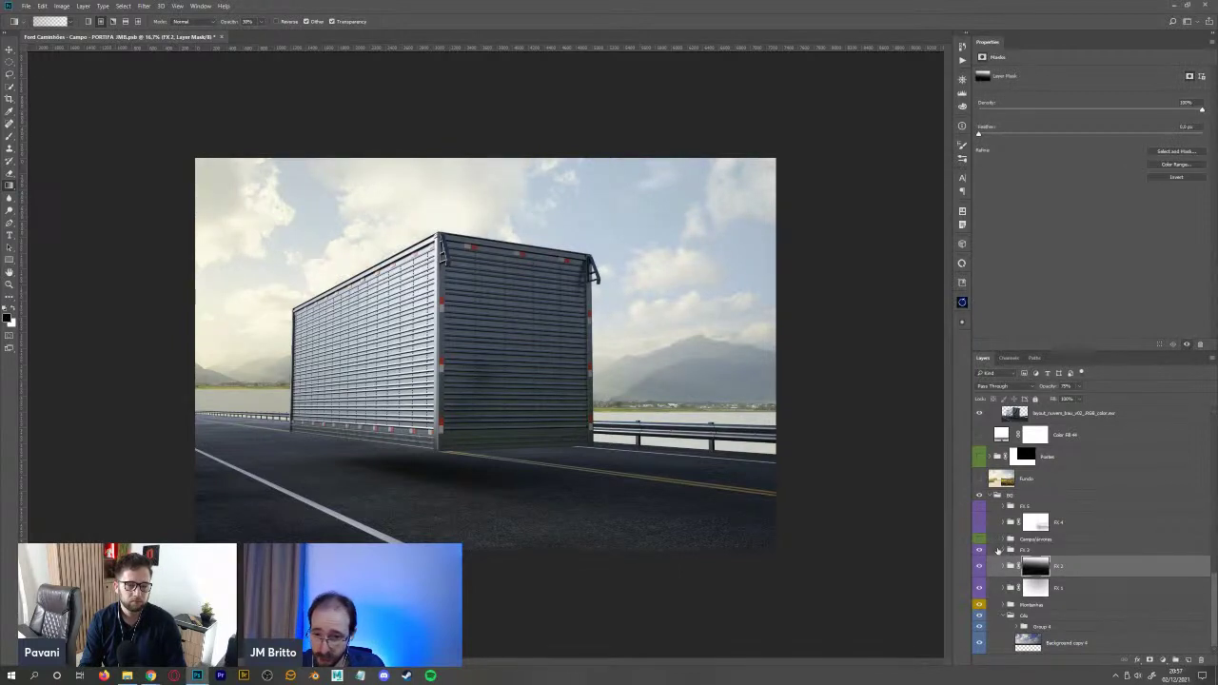
left_click(979, 550)
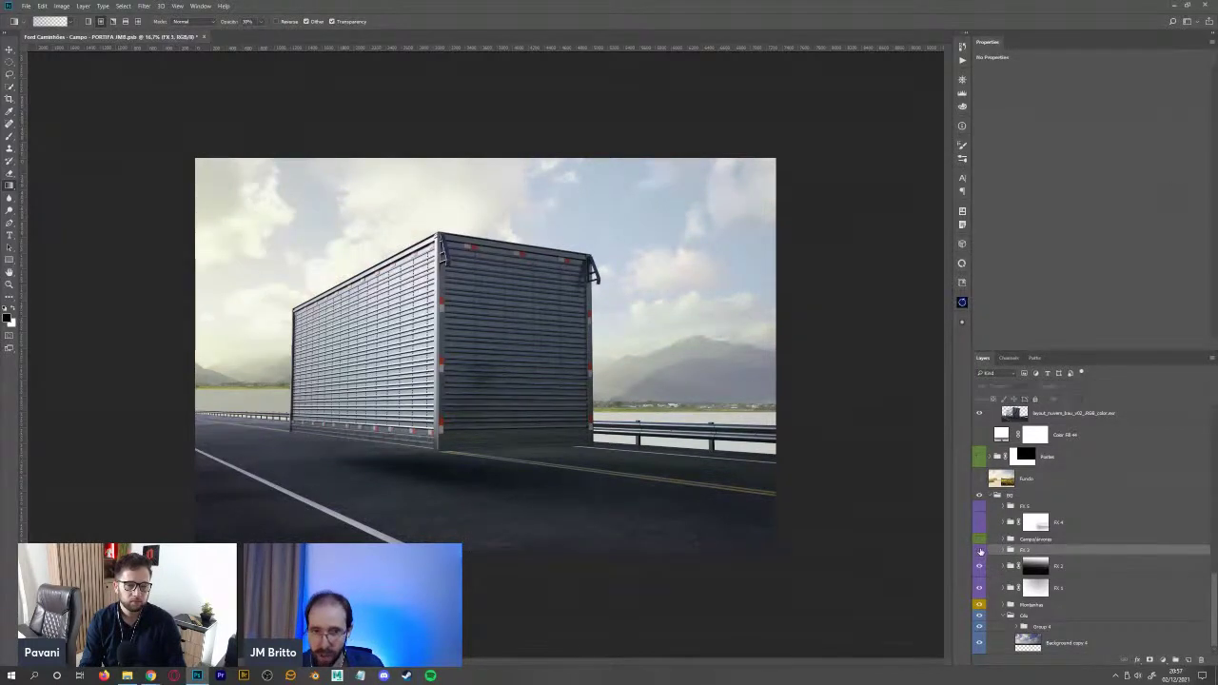
left_click(979, 550)
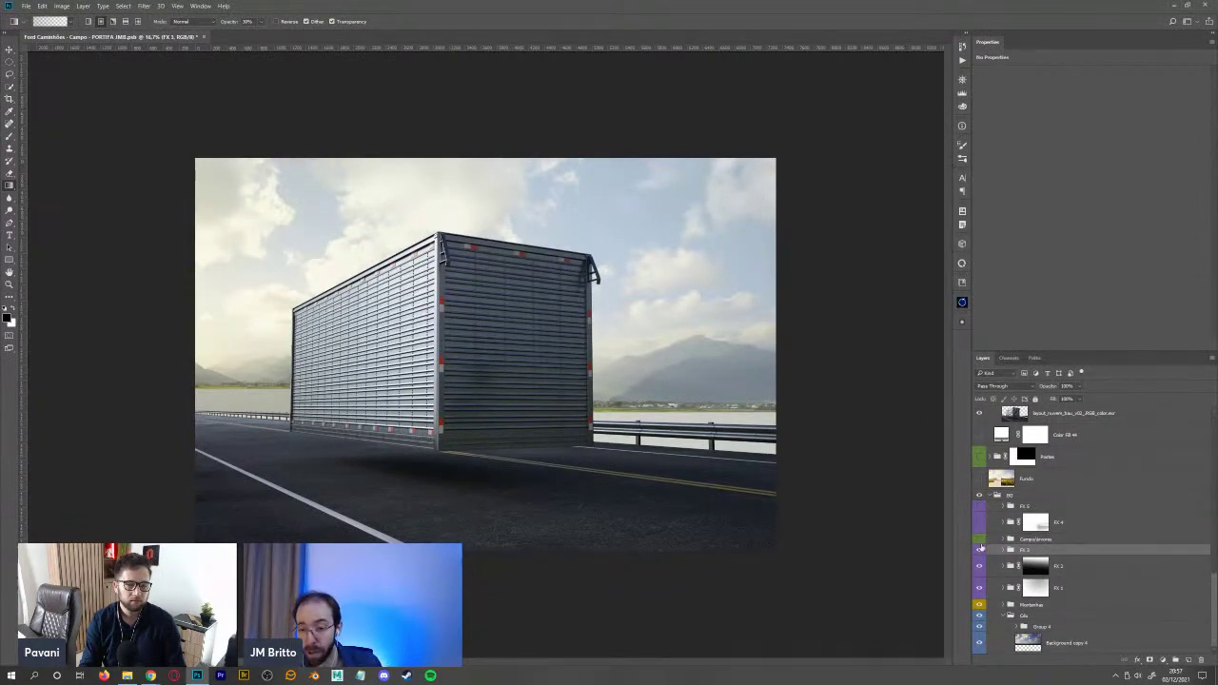
- Show the Campo/arvores field and tree layers and expand their group
left_click(979, 538)
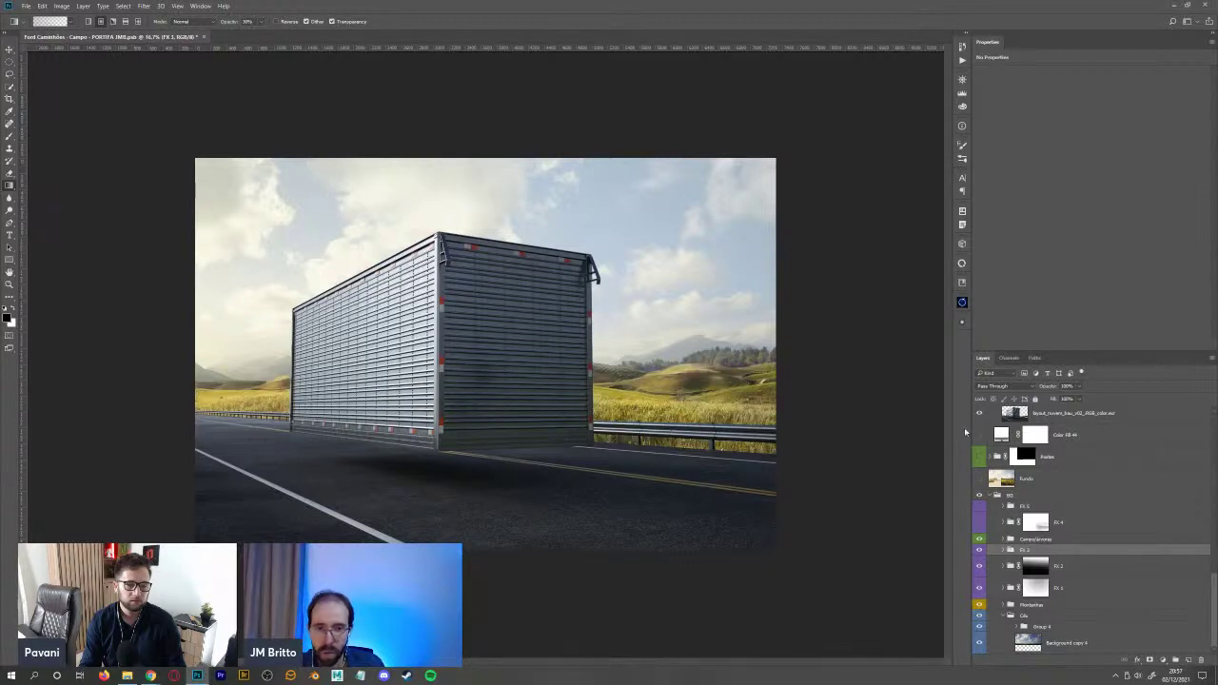
left_click(1003, 540)
scroll(1058, 580, "down", 4)
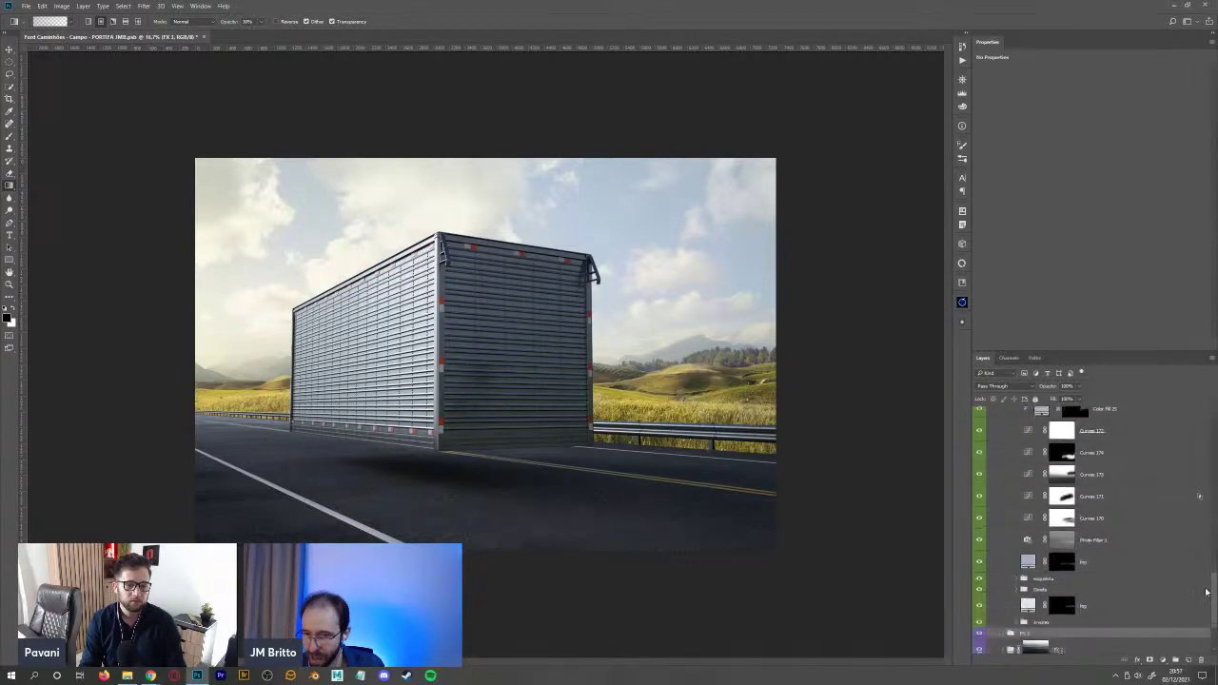
scroll(1094, 552, "up", 2)
left_click(1058, 472)
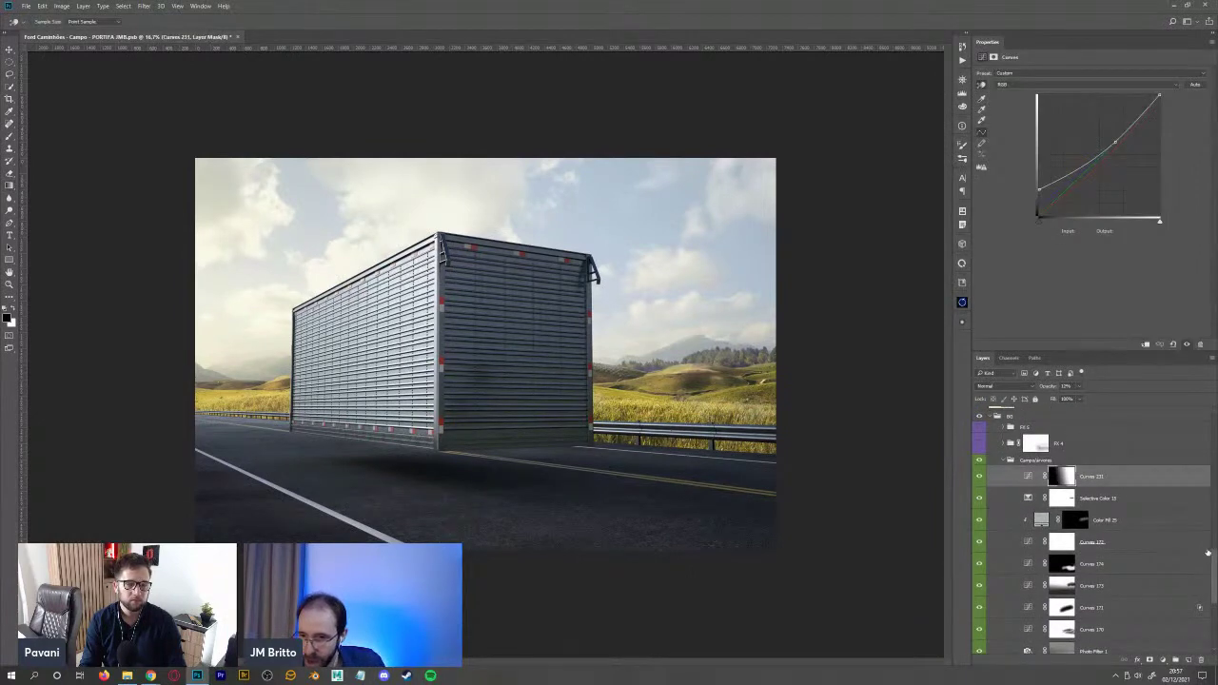
left_click(1059, 424)
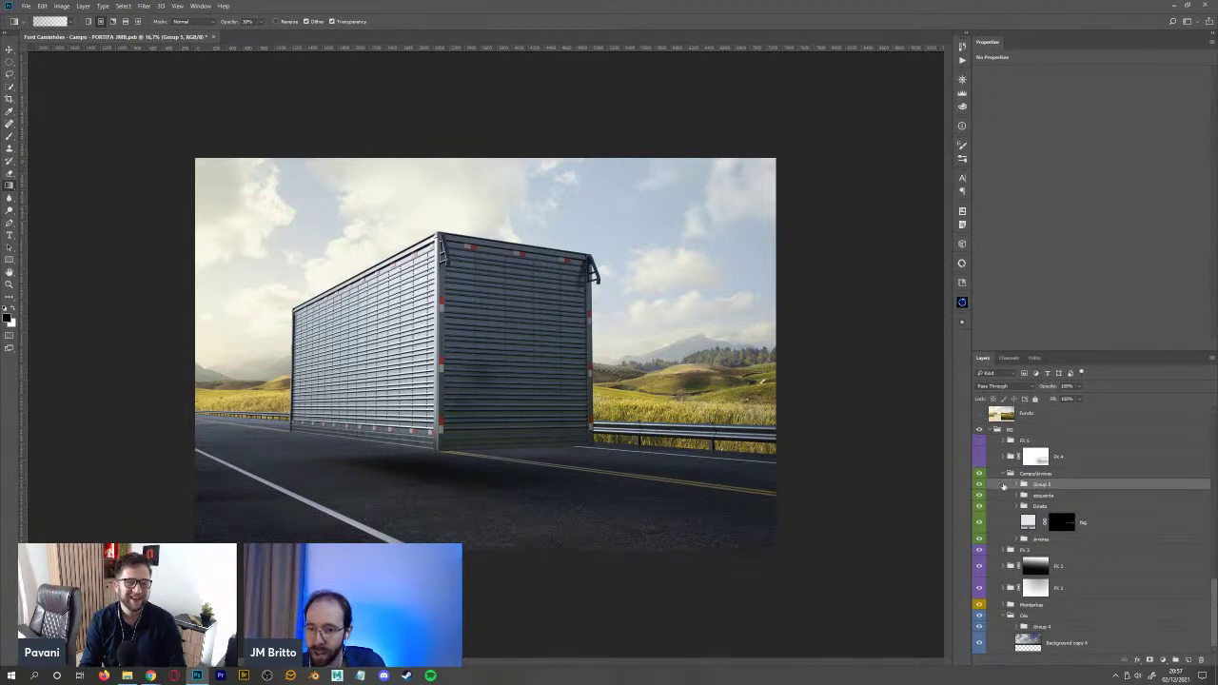
- Toggle Group 5, esquerda and direita visibility, ending with direita and esquerda shown
left_click(980, 485)
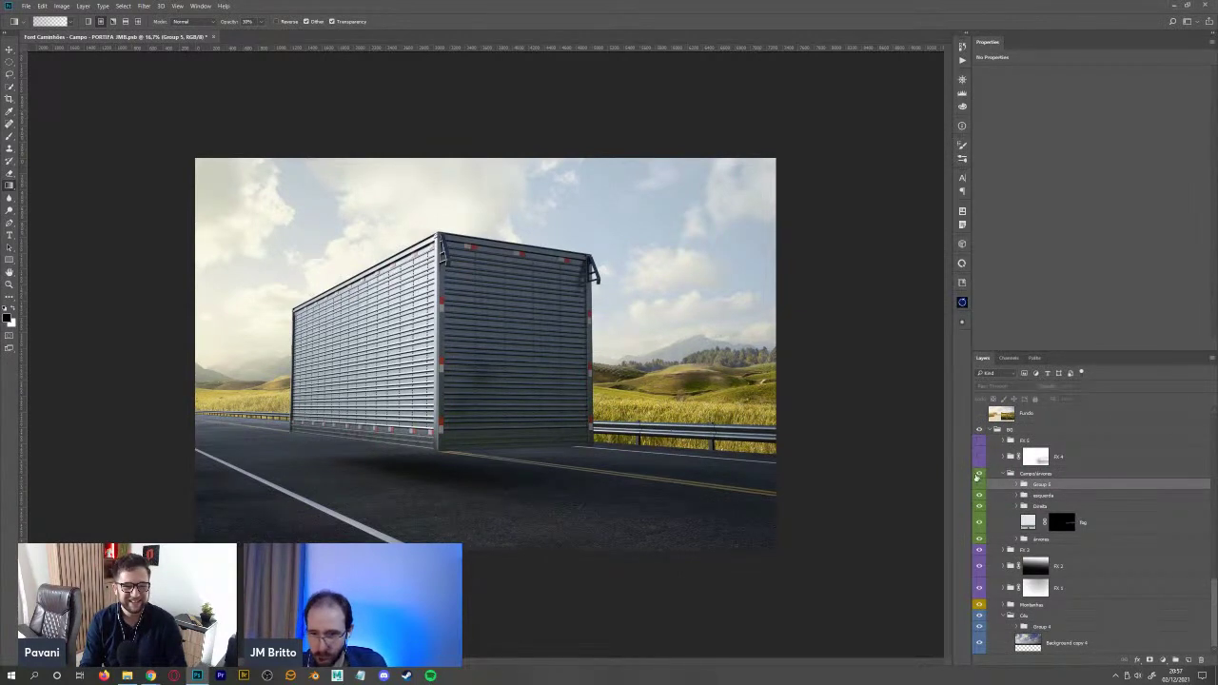
left_click(981, 485)
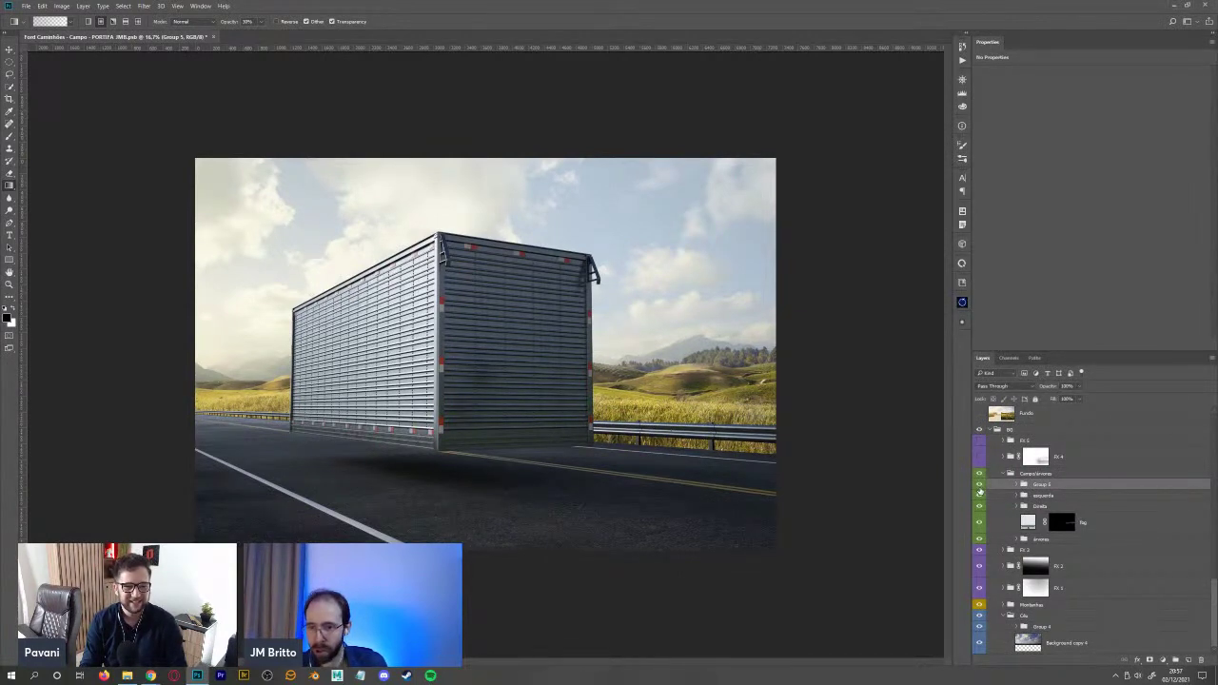
left_click(982, 488)
left_click(981, 487)
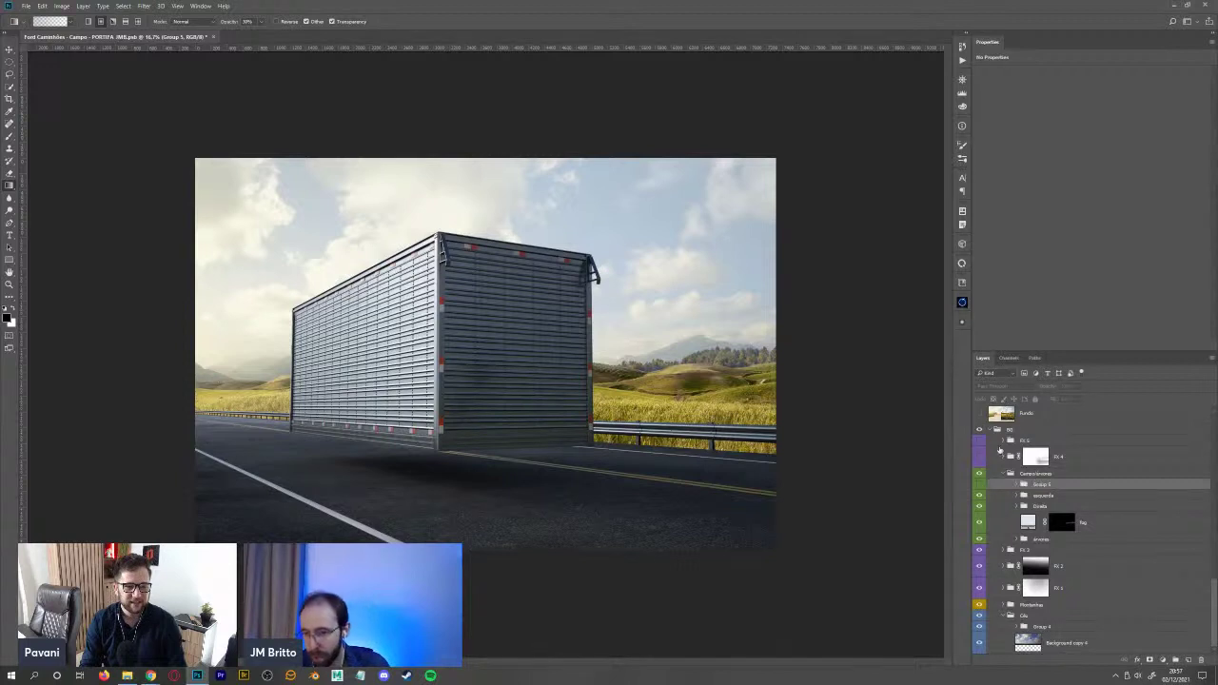
left_click(979, 487)
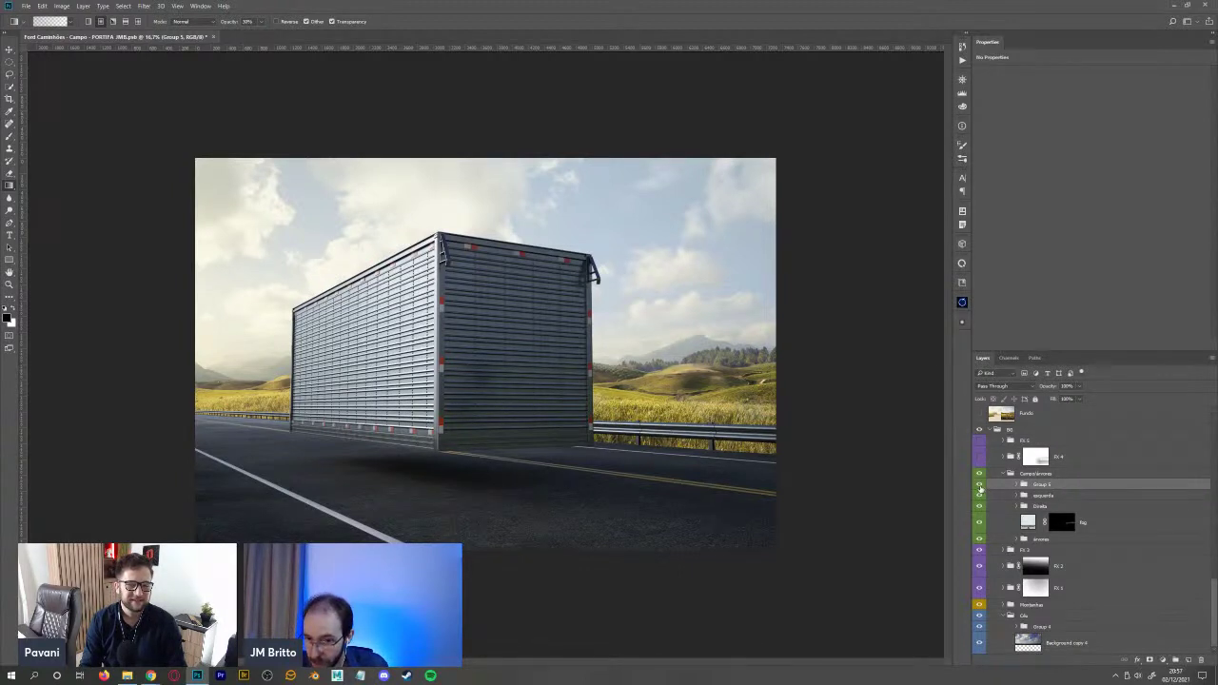
left_click_drag(978, 491, 993, 515)
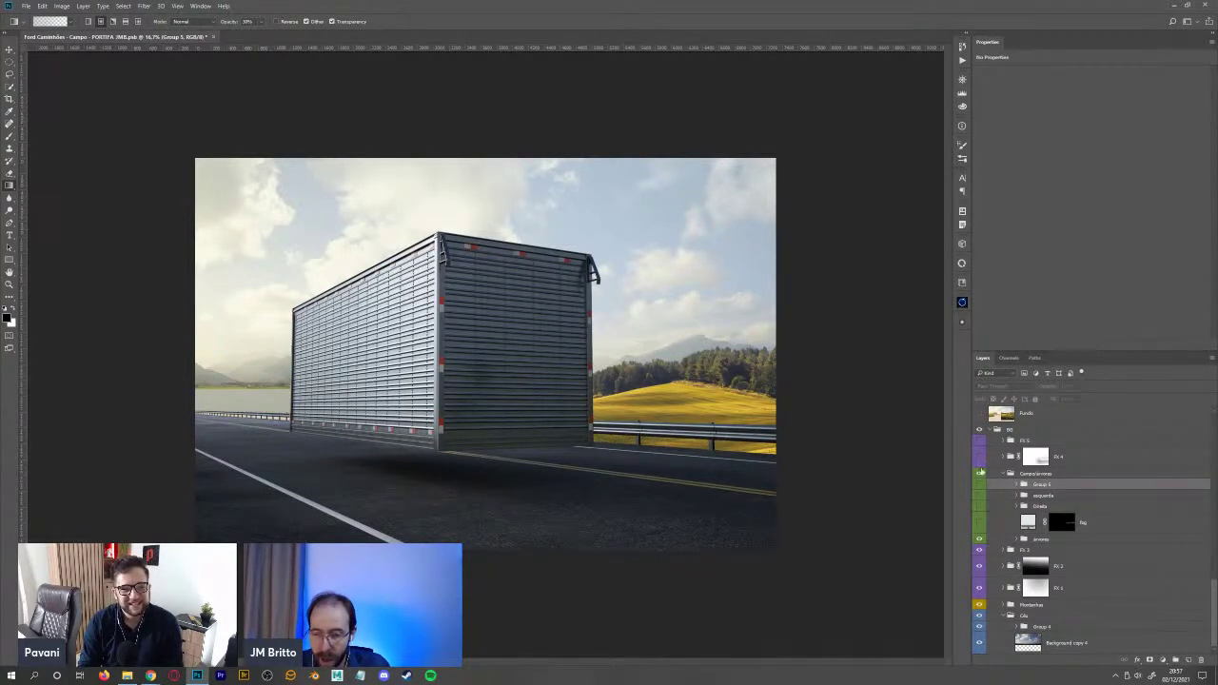
left_click_drag(981, 523, 984, 508)
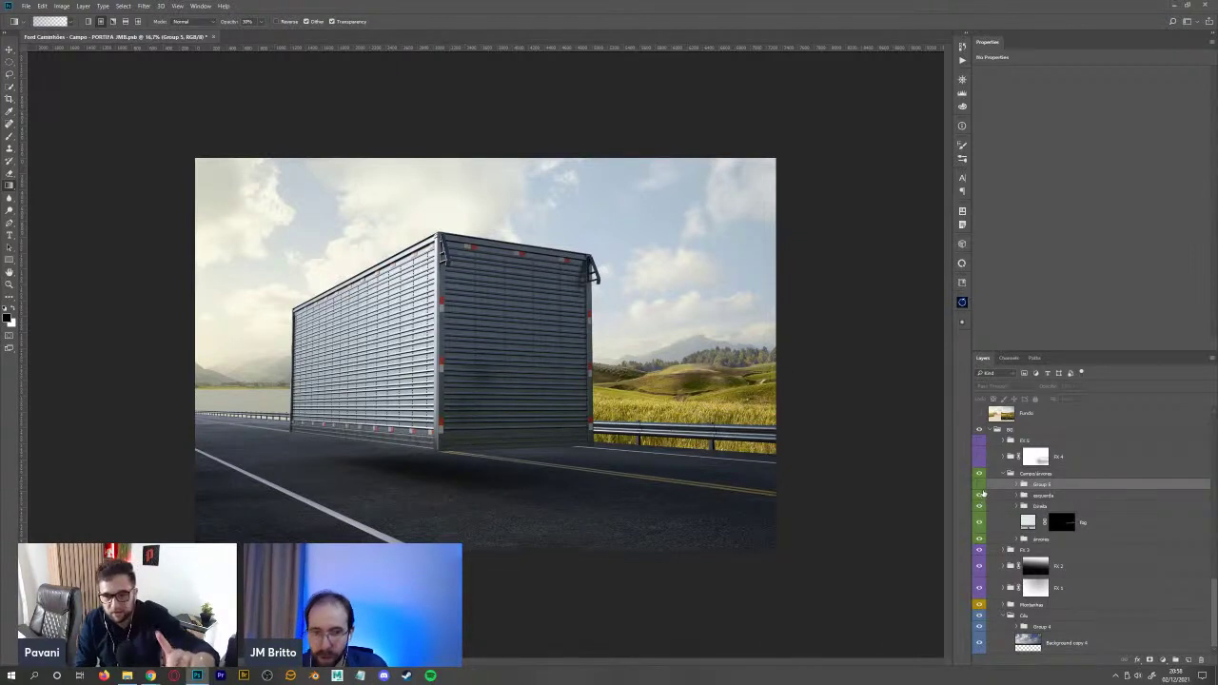
left_click(979, 495)
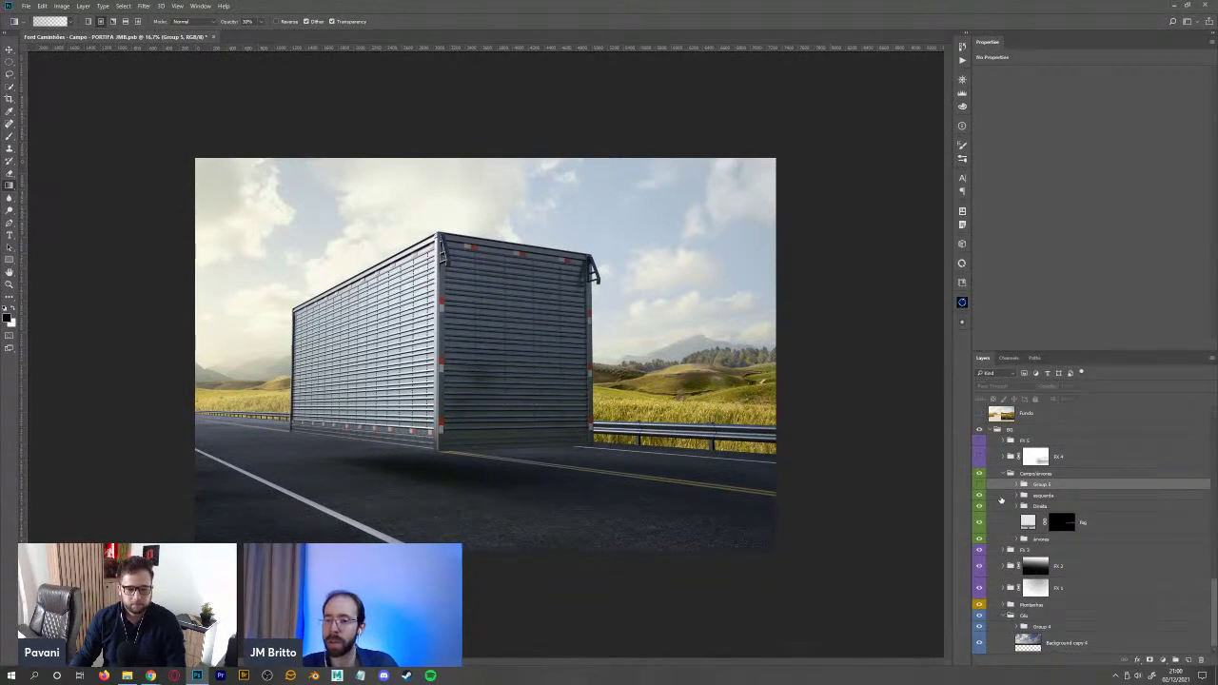
- Hide esquerda and Direita, bring back the arvores trees, then re-enable Direita's layers
left_click_drag(980, 495, 981, 531)
left_click(984, 547)
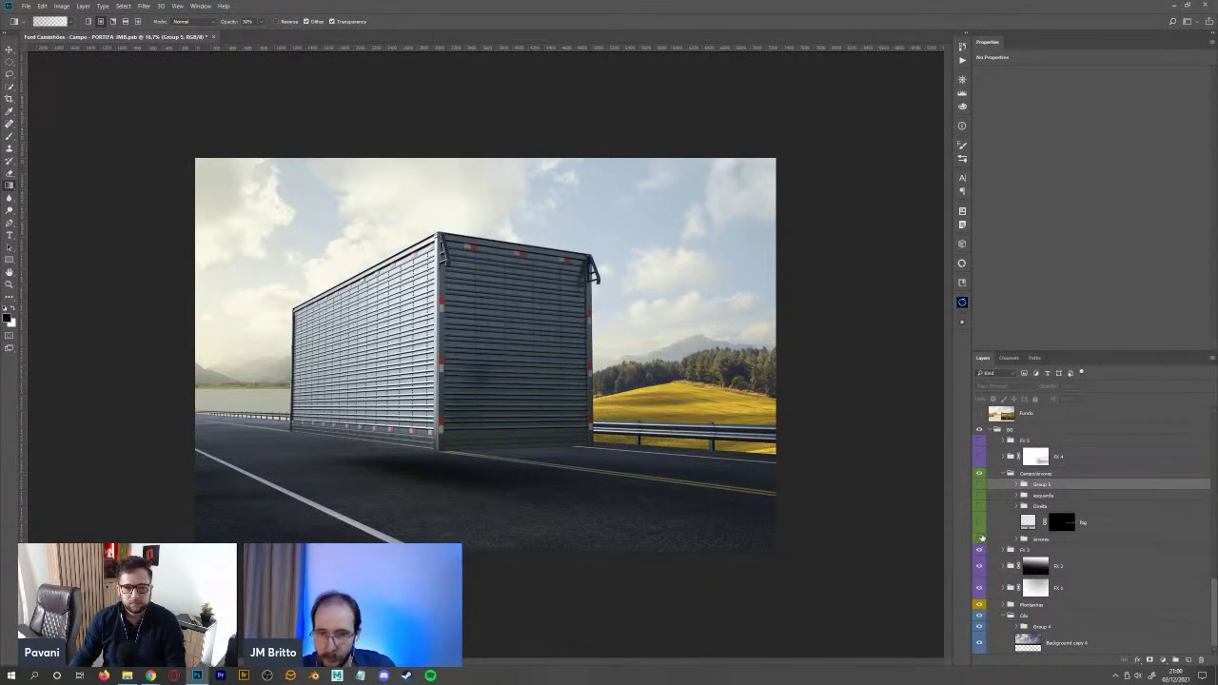
left_click(980, 545)
left_click(981, 544)
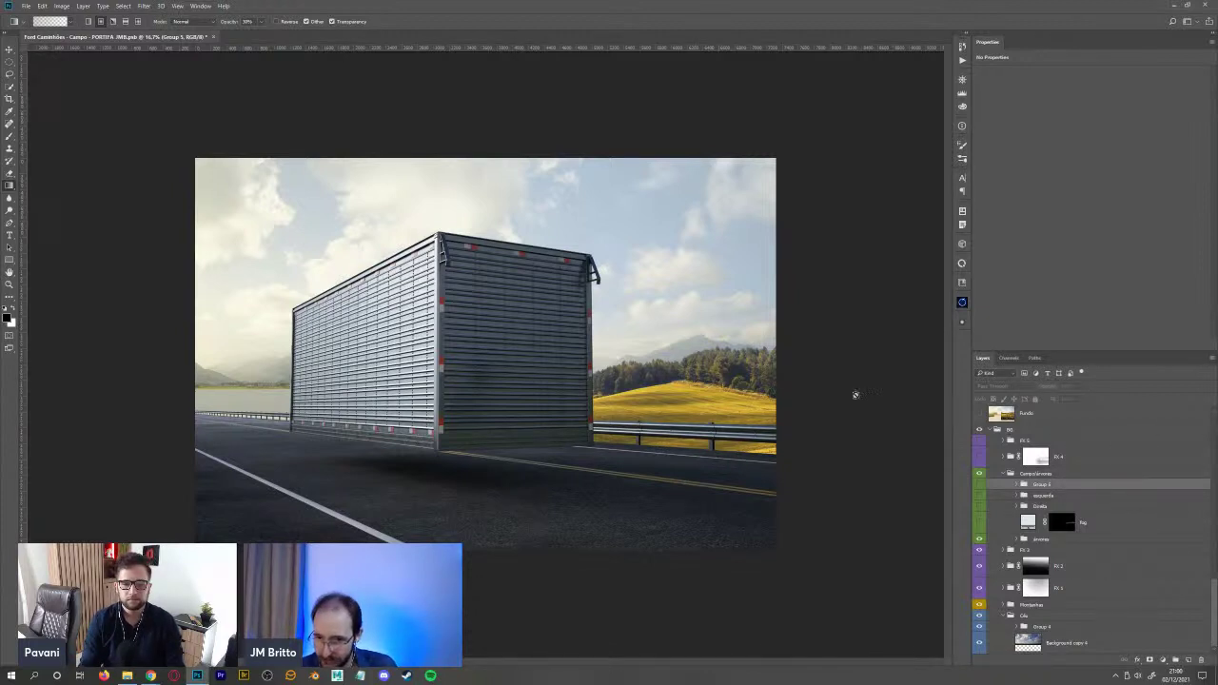
left_click_drag(983, 531, 983, 512)
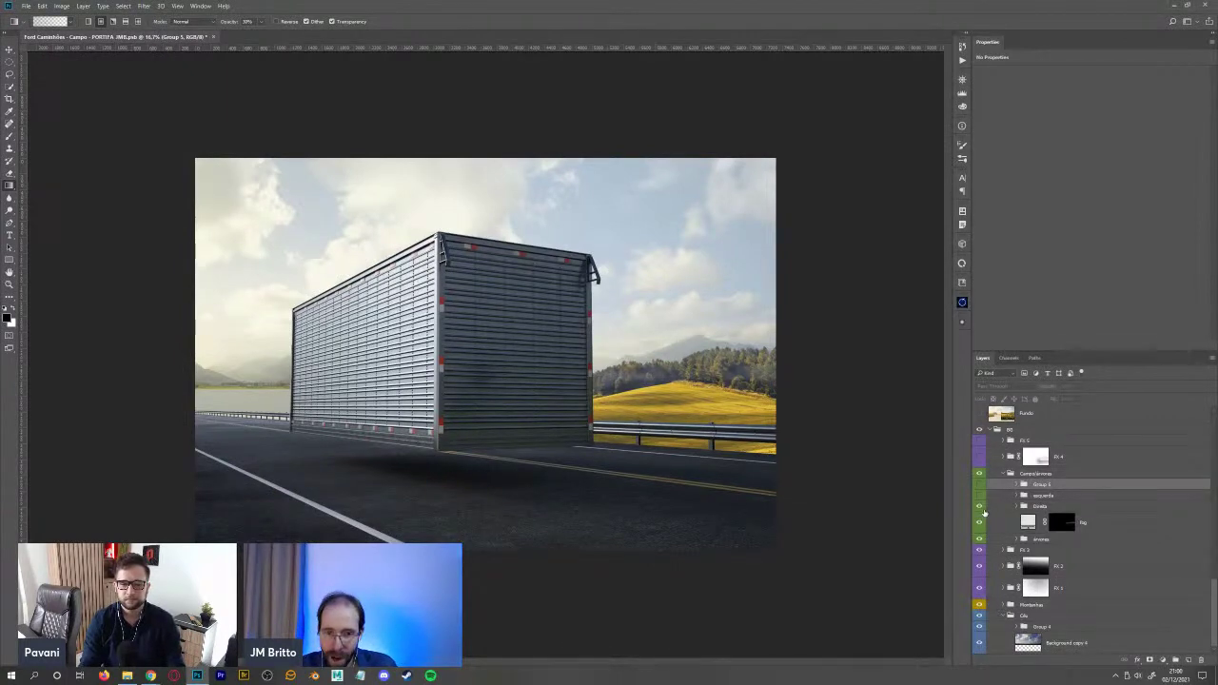
double_click(1024, 507)
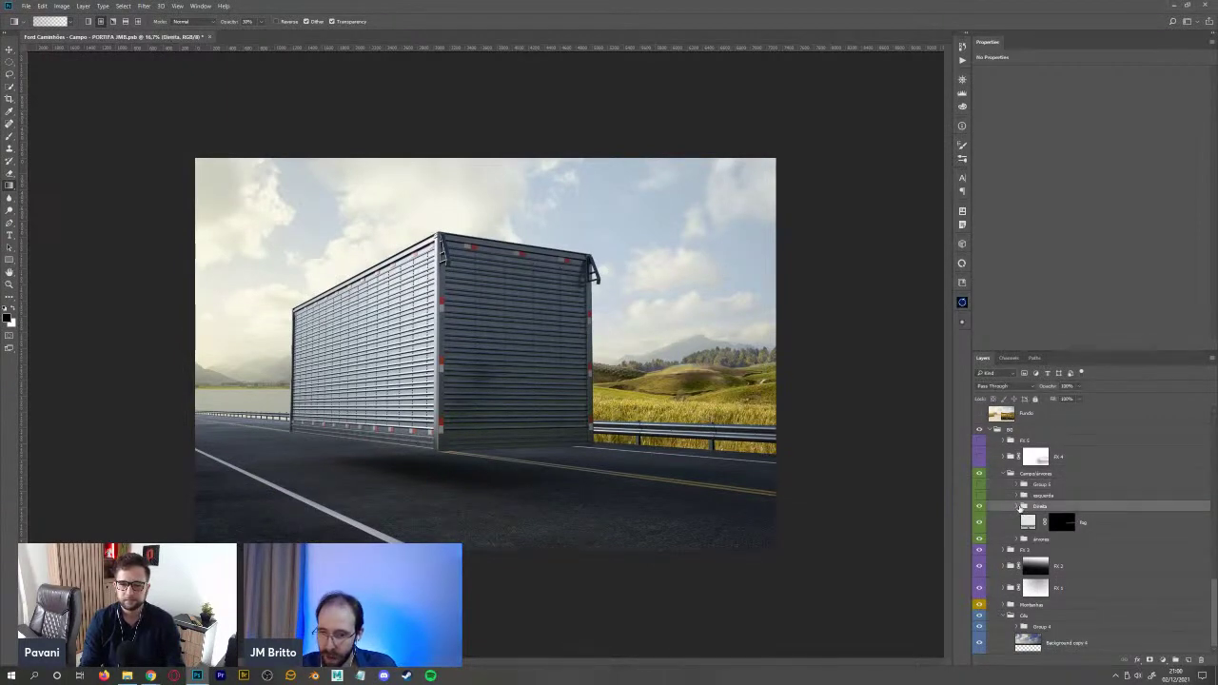
left_click(1091, 243)
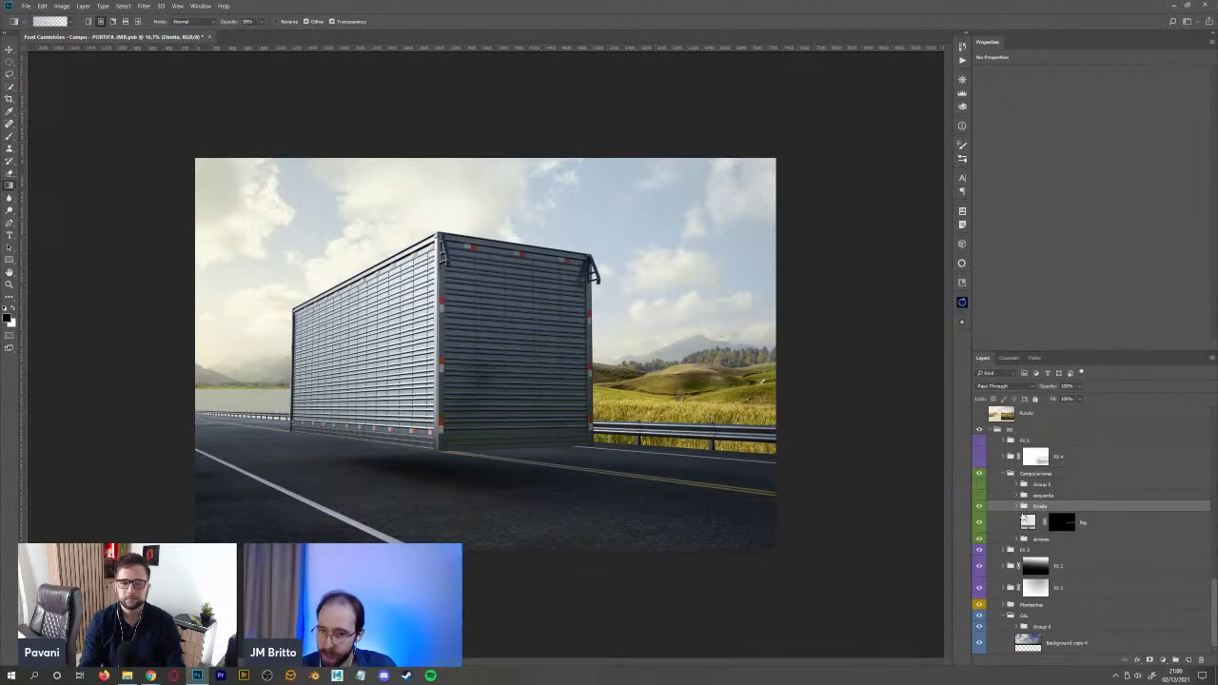
left_click(1016, 507)
left_click(1201, 522)
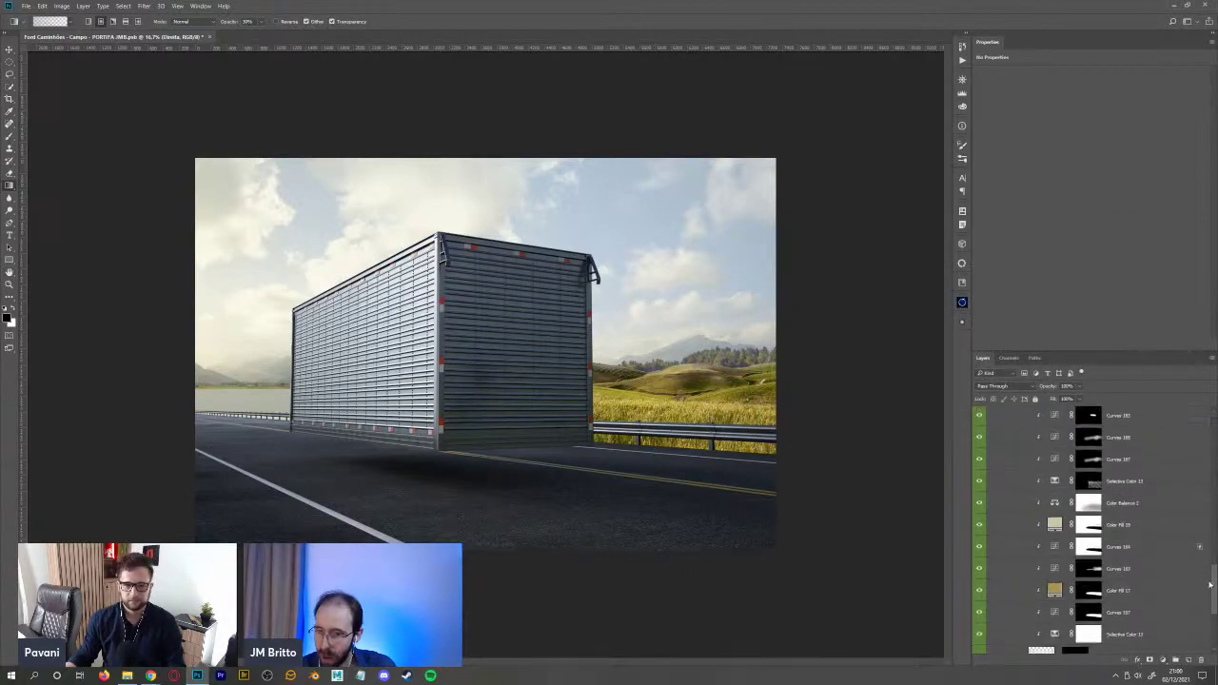
scroll(1201, 533, "down", 4)
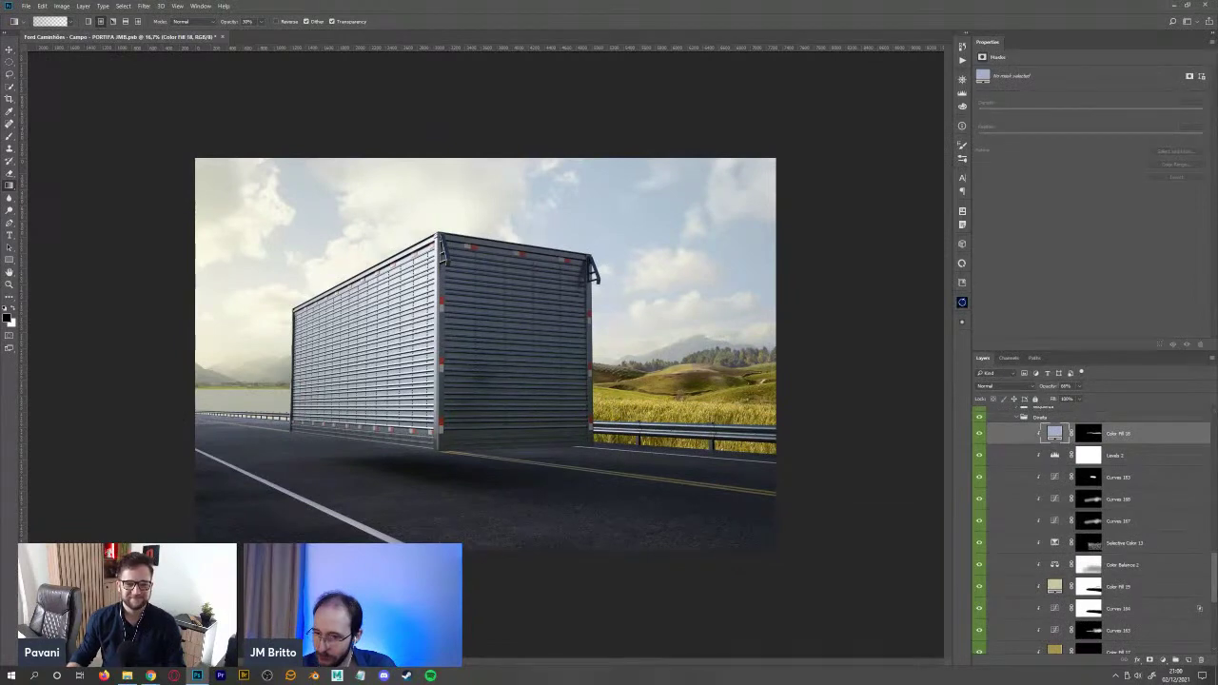
scroll(1215, 595, "down", 3)
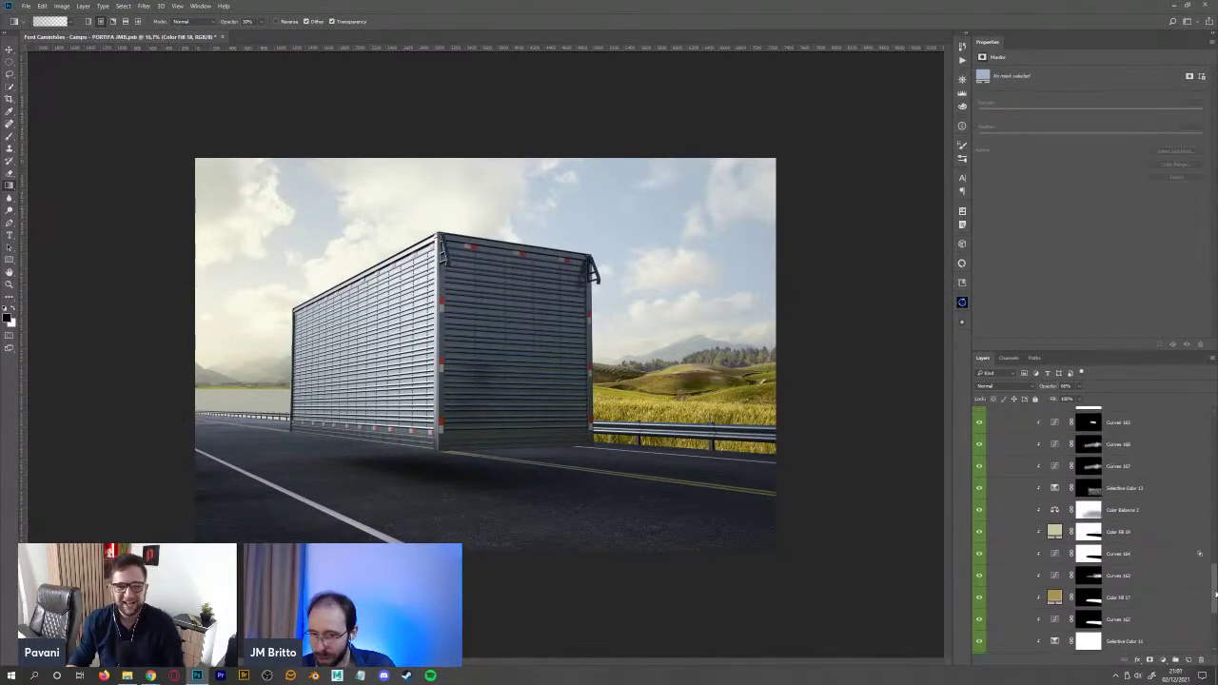
scroll(1215, 594, "up", 4)
left_click_drag(979, 453, 977, 649)
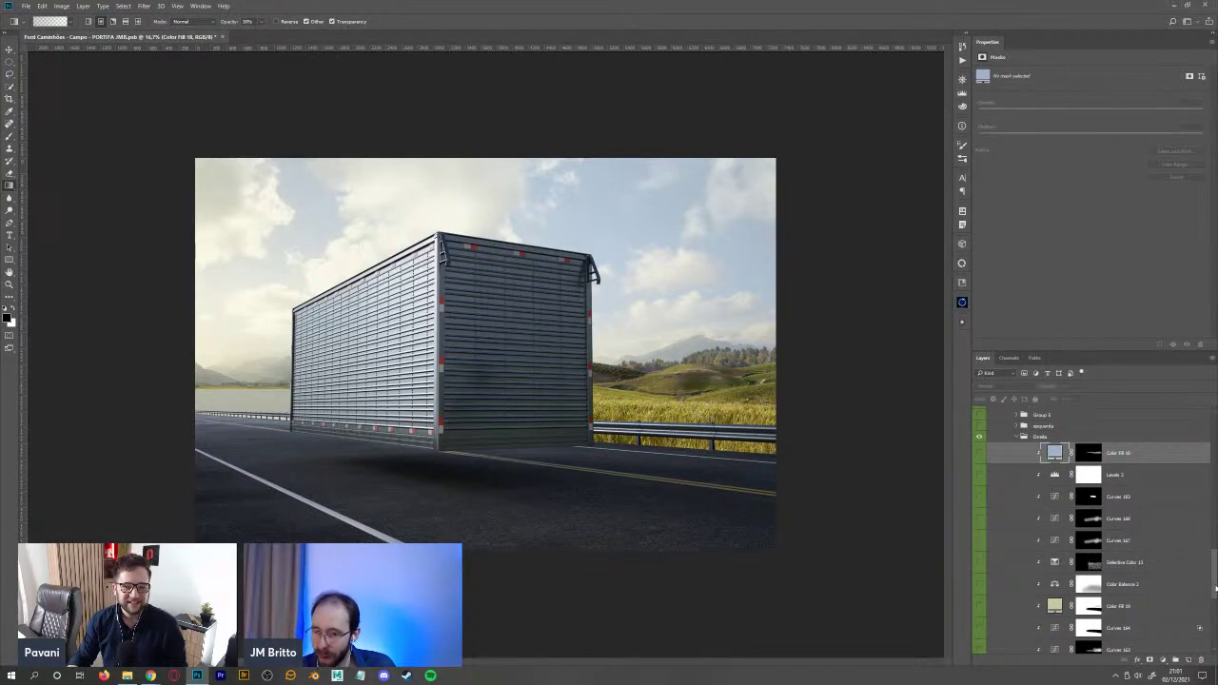
scroll(1201, 596, "down", 7)
left_click(979, 570)
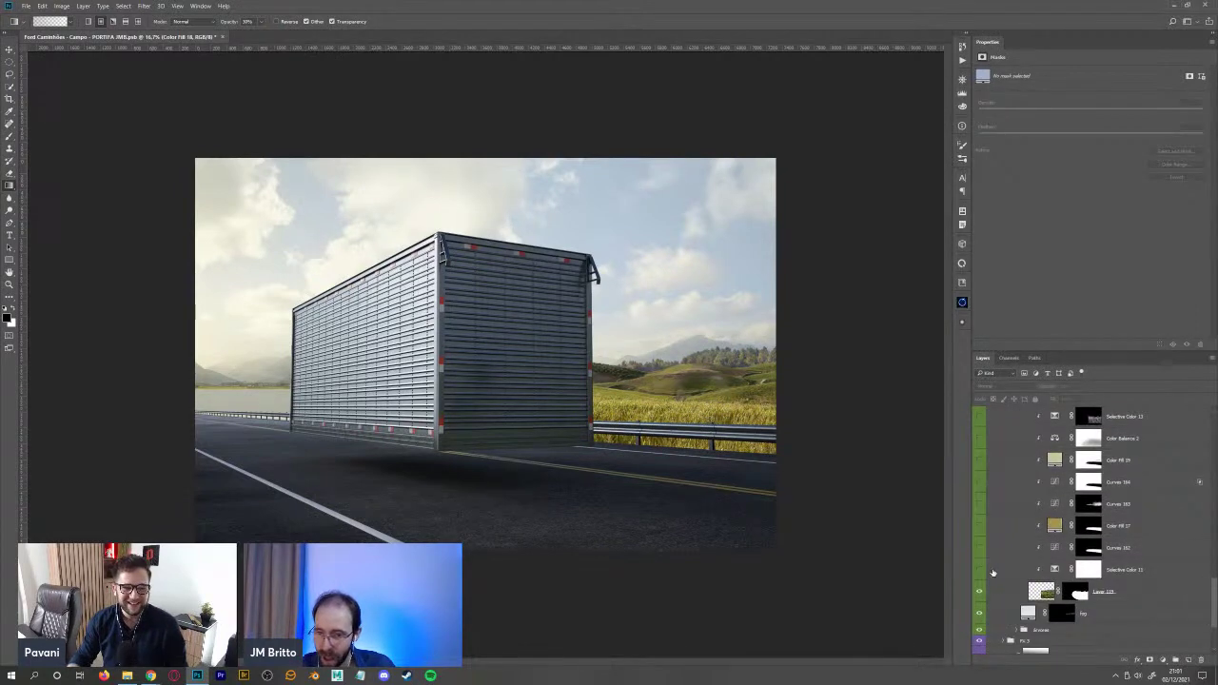
left_click(1078, 592, "shift")
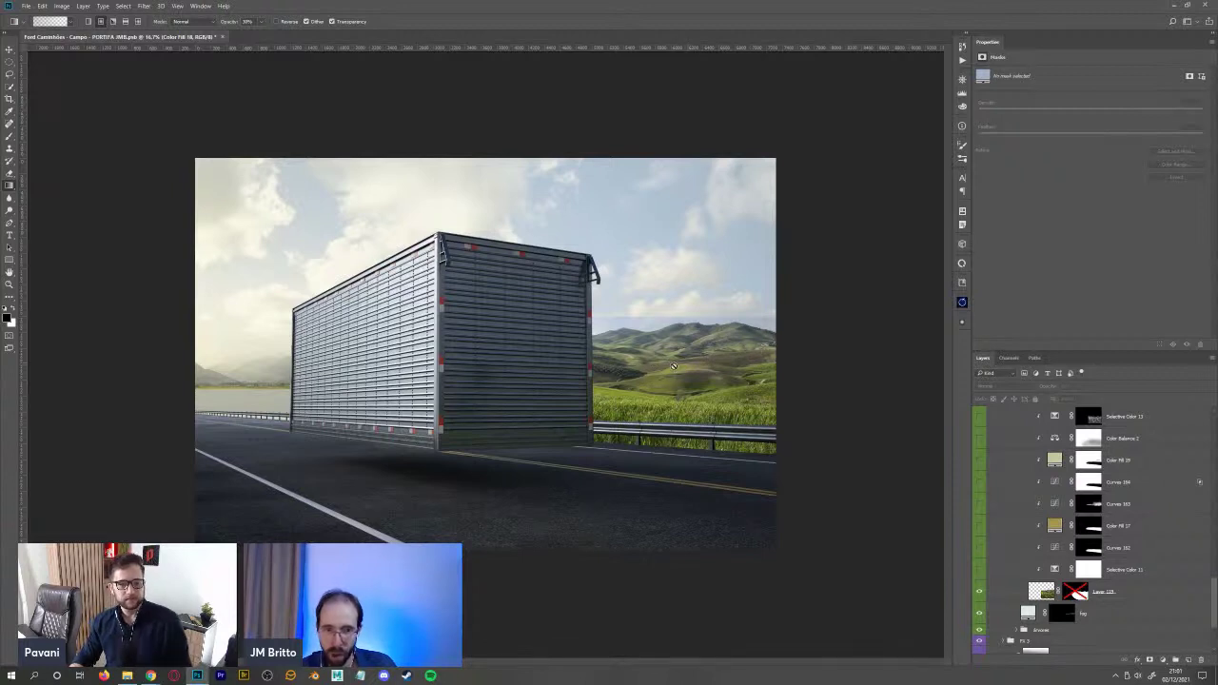
left_click(1079, 592, "ctrl")
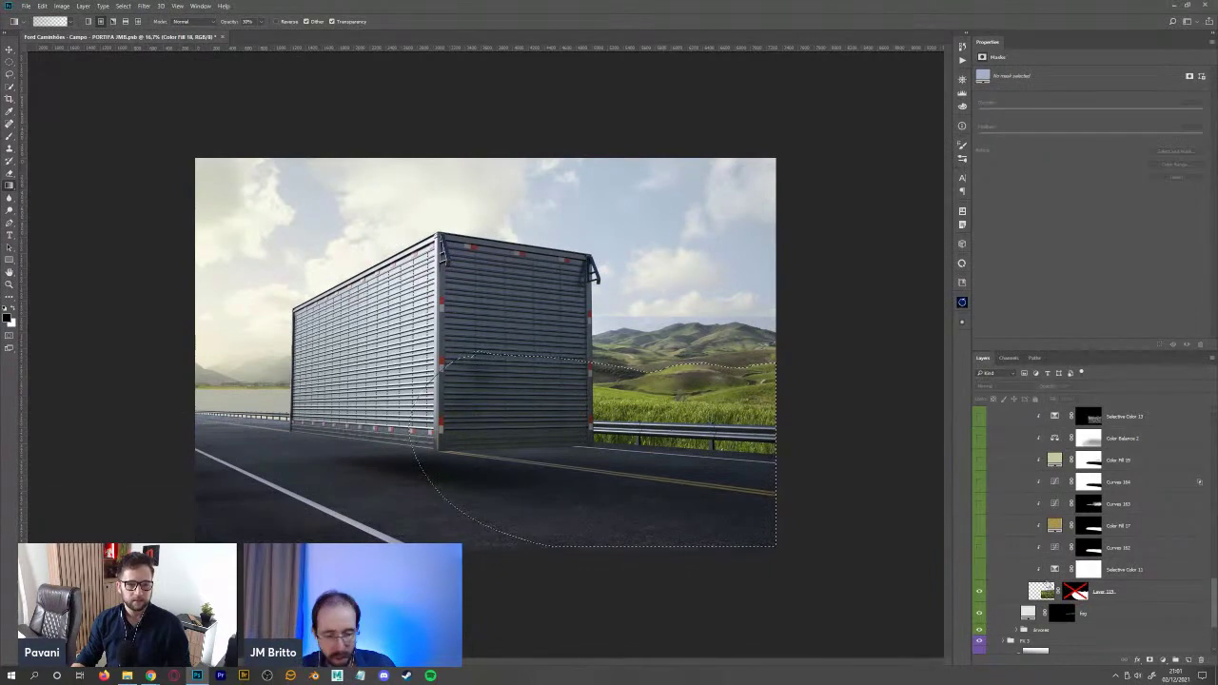
key("ctrl+d")
left_click(1076, 592, "shift")
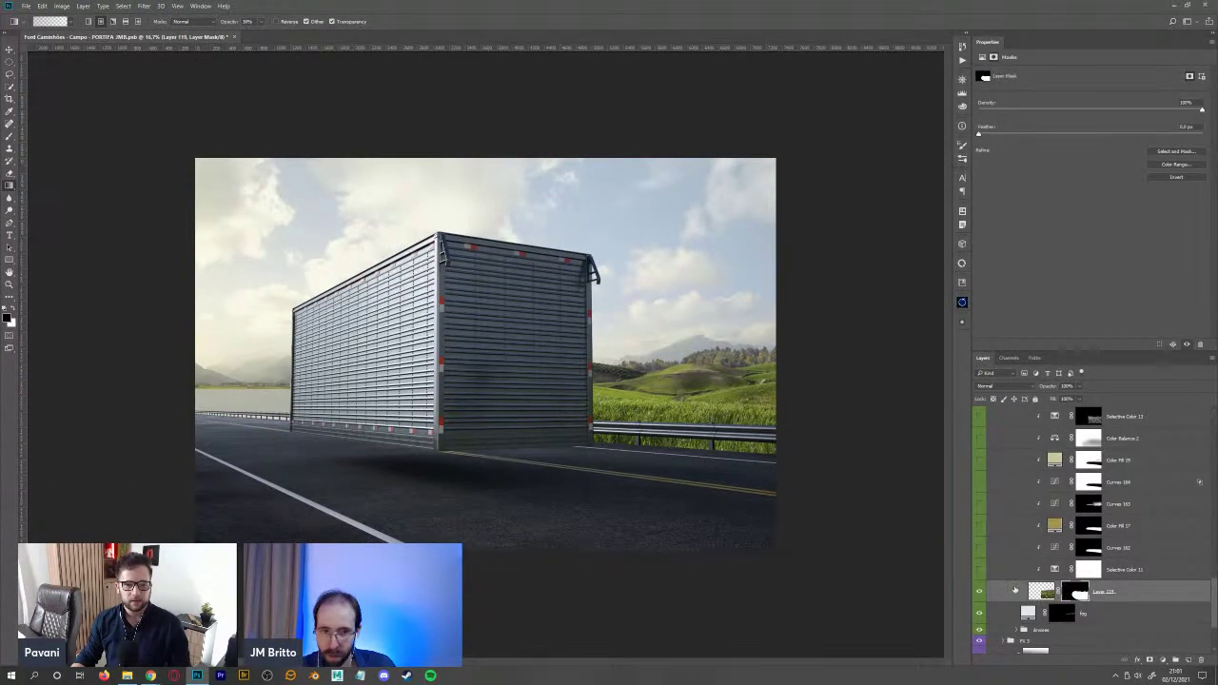
left_click(979, 591)
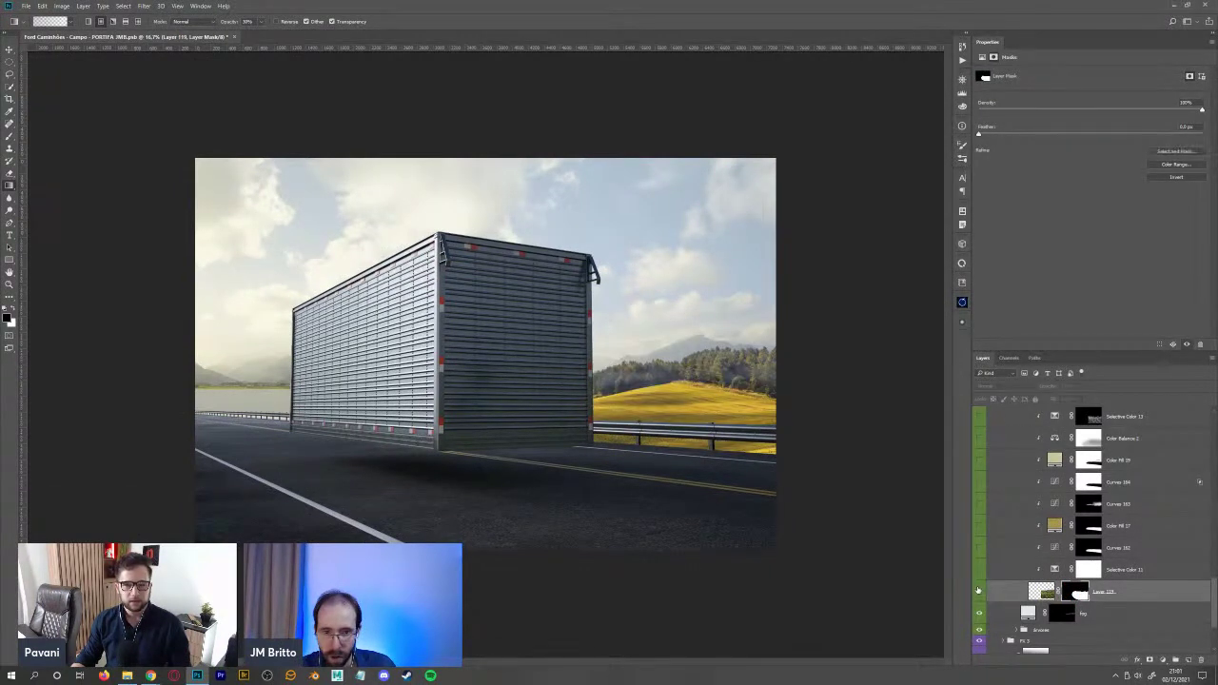
left_click(979, 591)
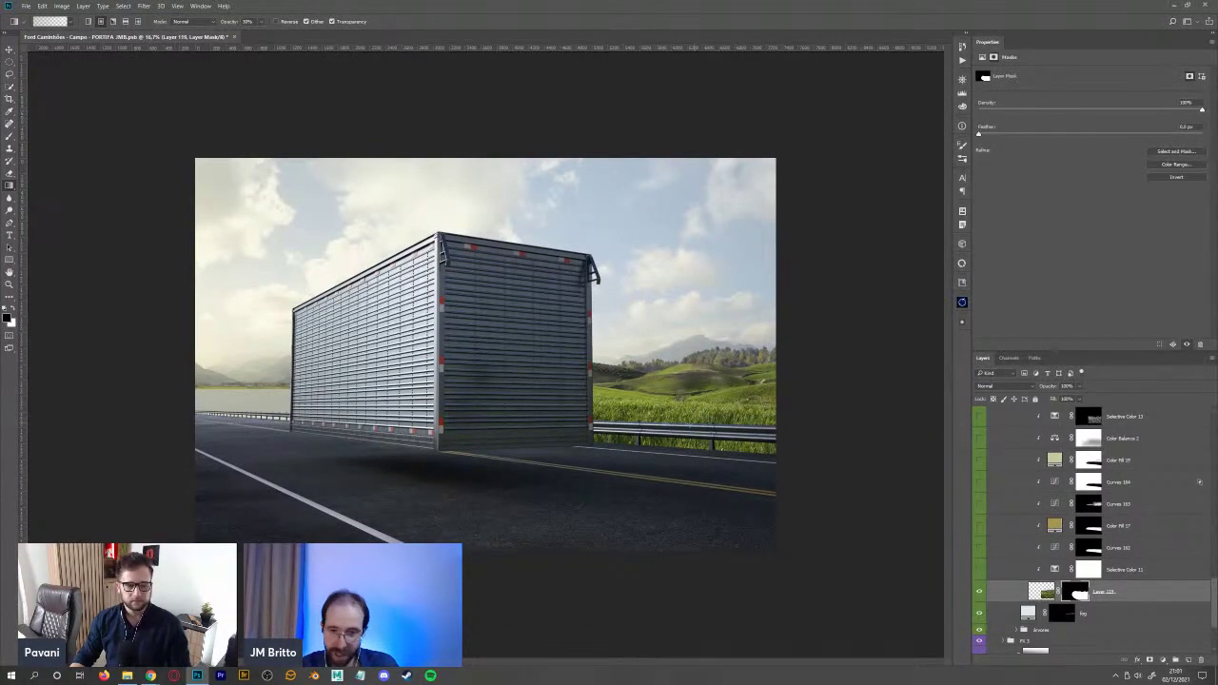
key("v")
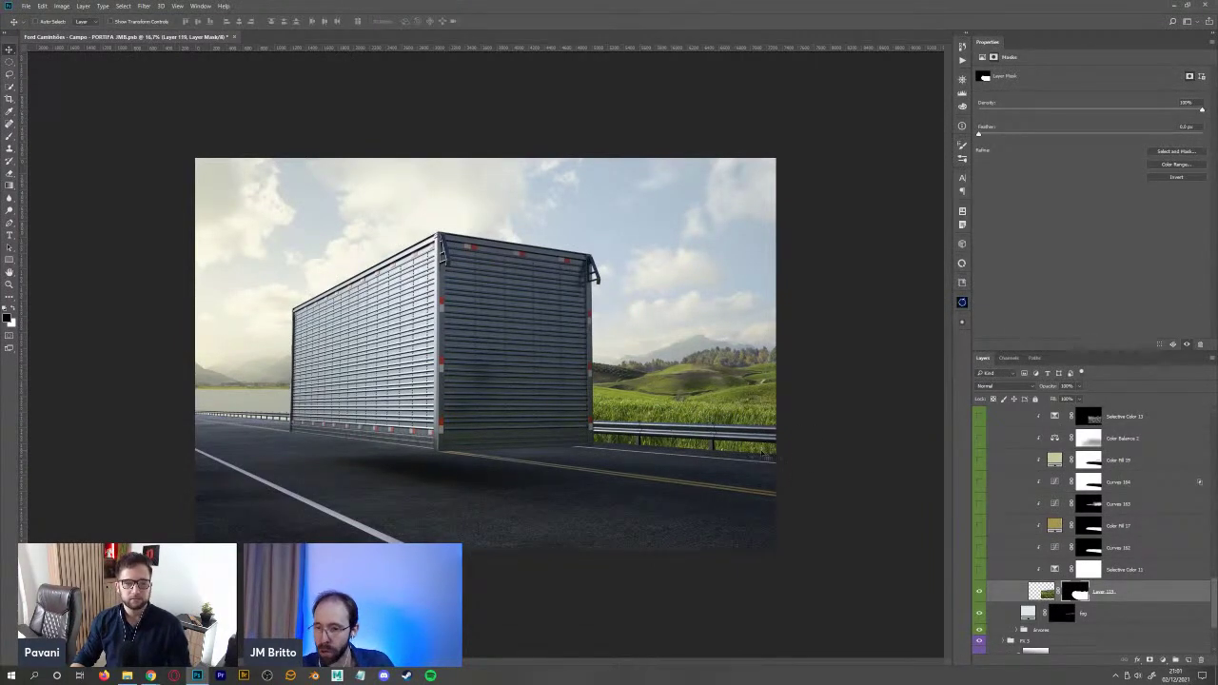
left_click_drag(981, 569, 977, 436)
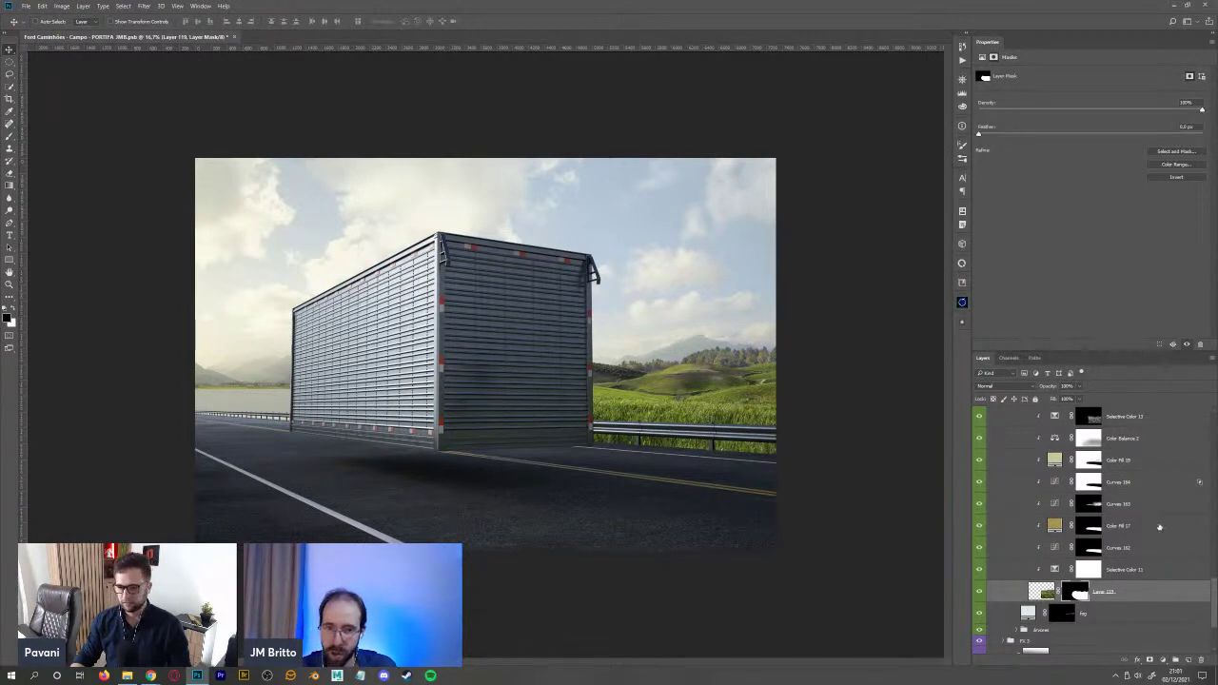
scroll(1214, 599, "up", 3)
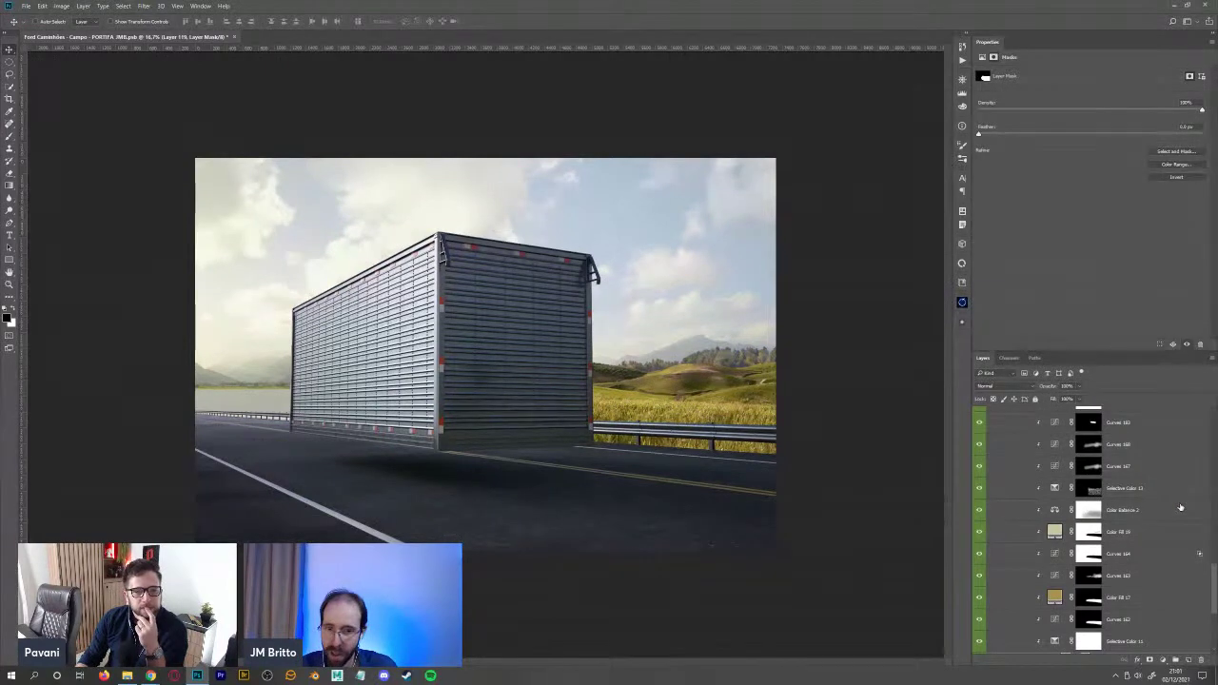
- Collapse Direita, compare it off and on, and show the left field and Fundo layer
scroll(1014, 517, "up", 3)
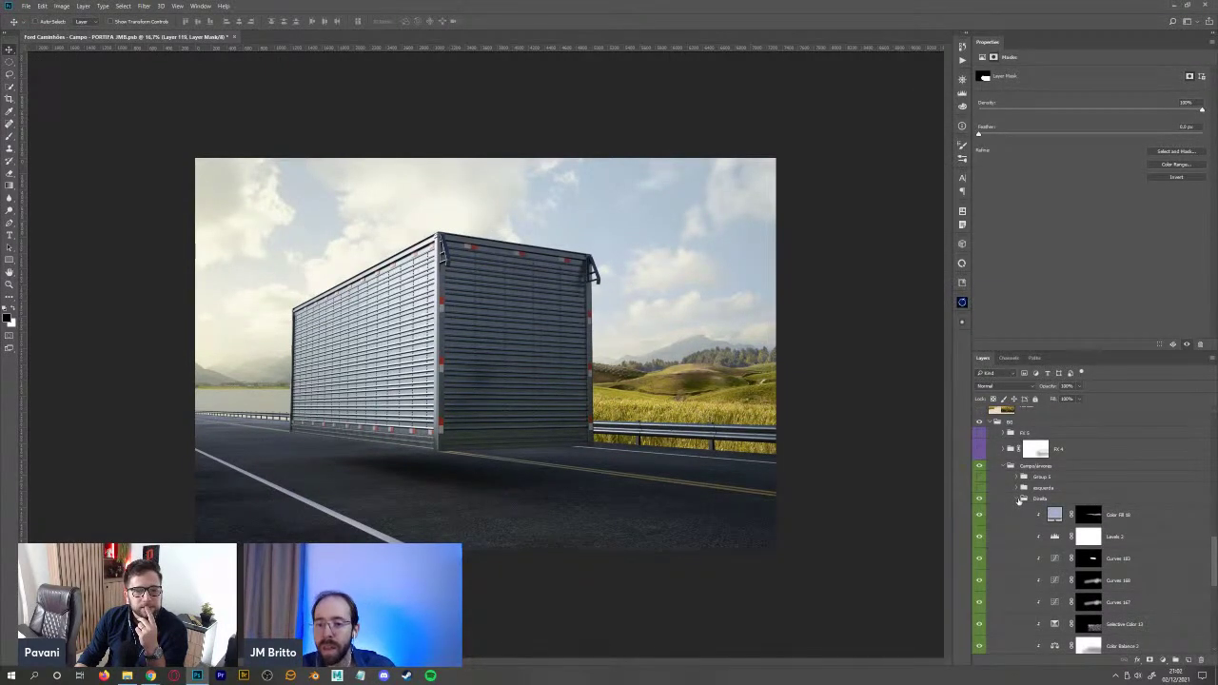
left_click(1023, 504)
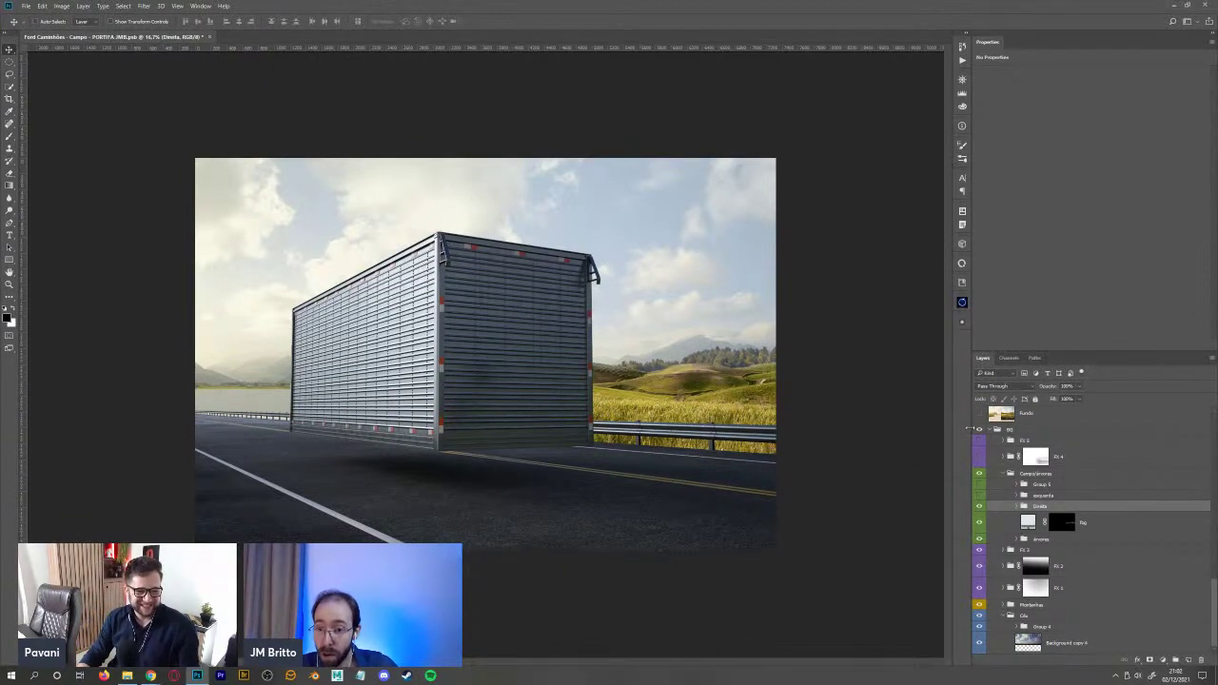
left_click(979, 507)
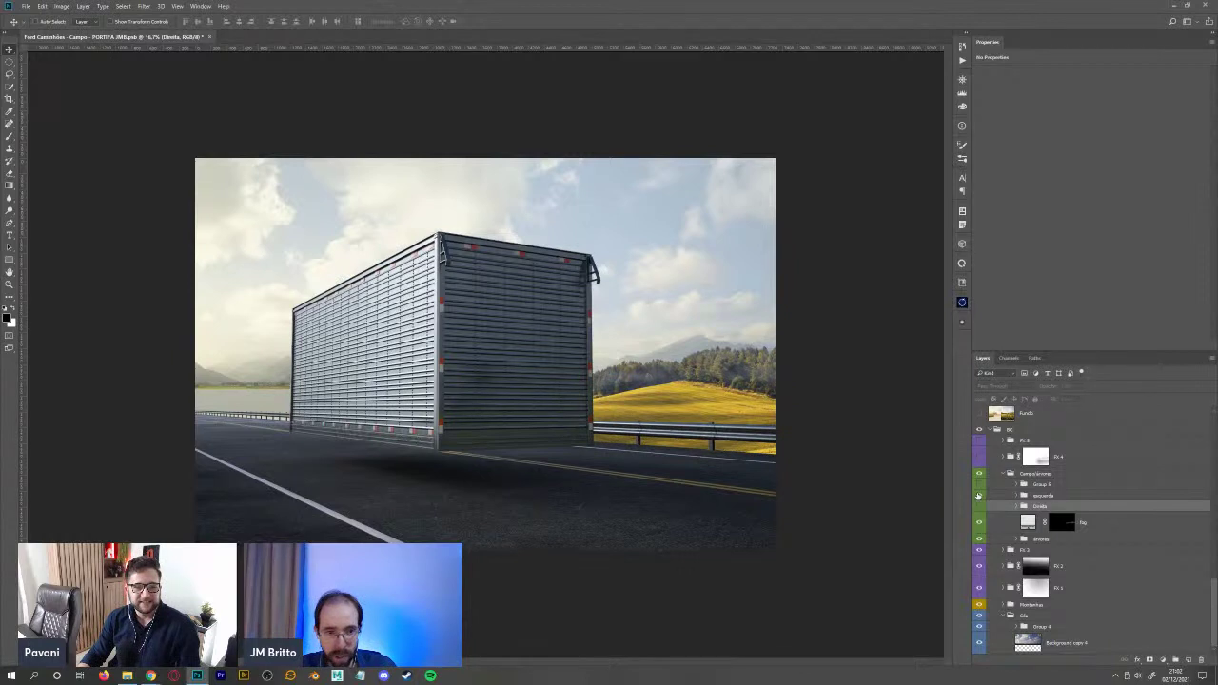
left_click(978, 496)
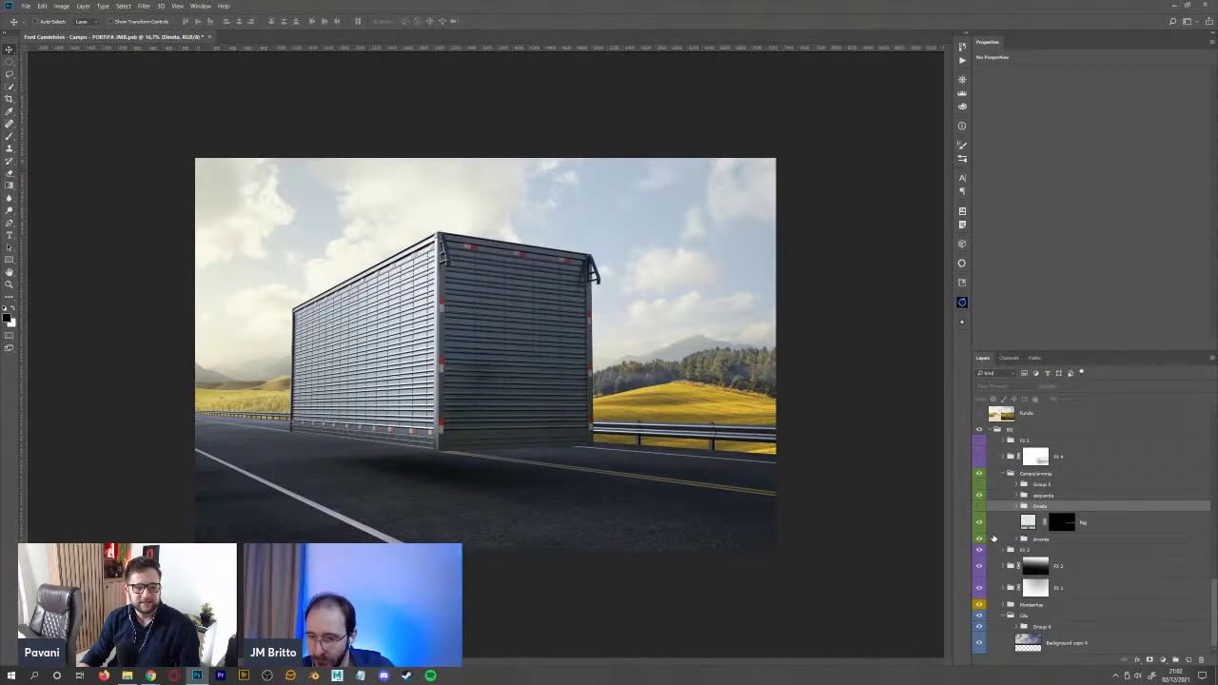
left_click(979, 509)
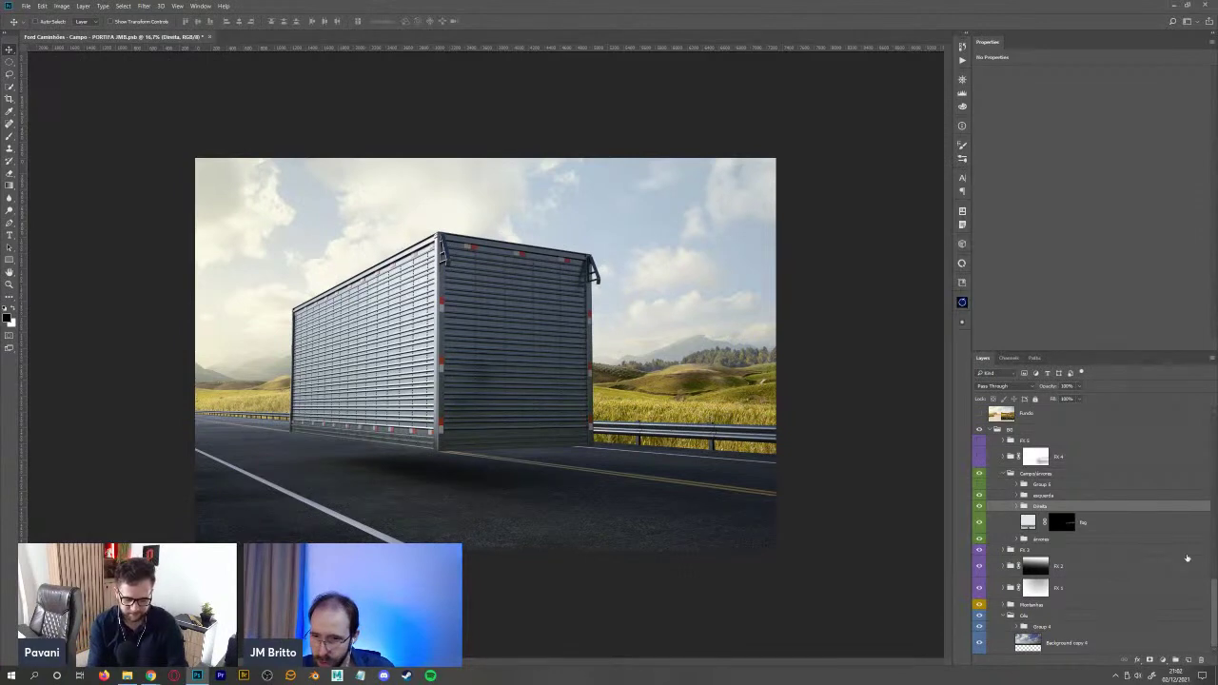
left_click(980, 413)
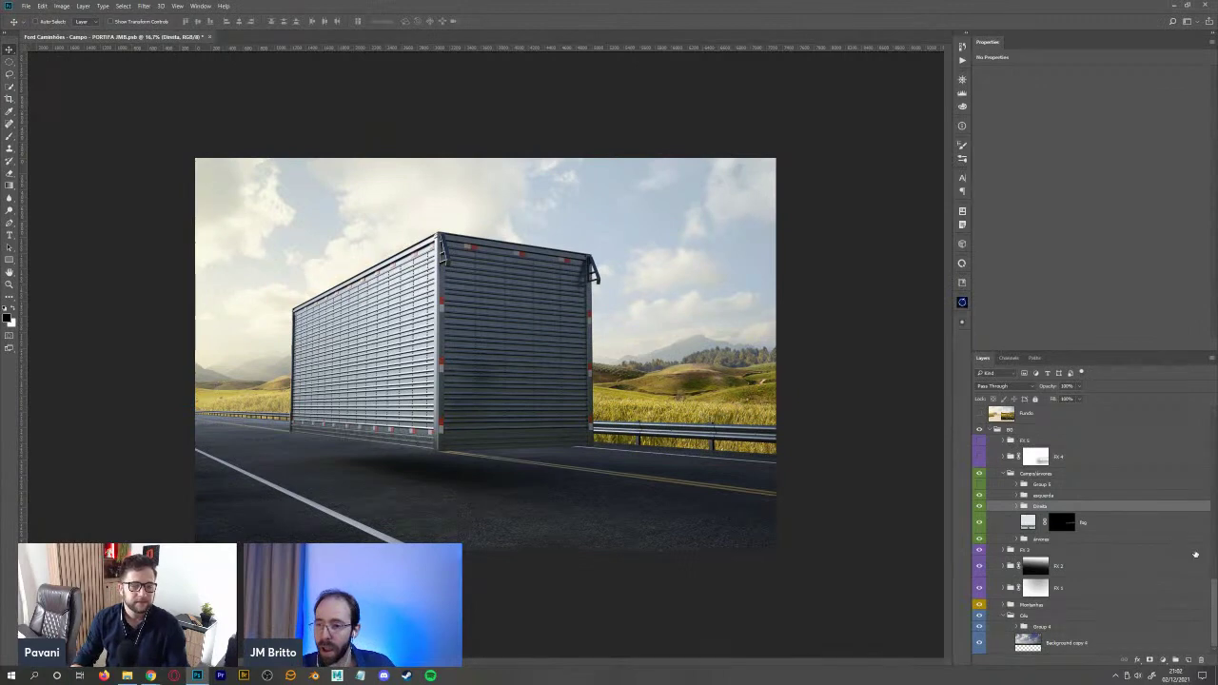
- Hide the truck and road to view the backdrop, and select Group 5
scroll(1215, 602, "up", 5)
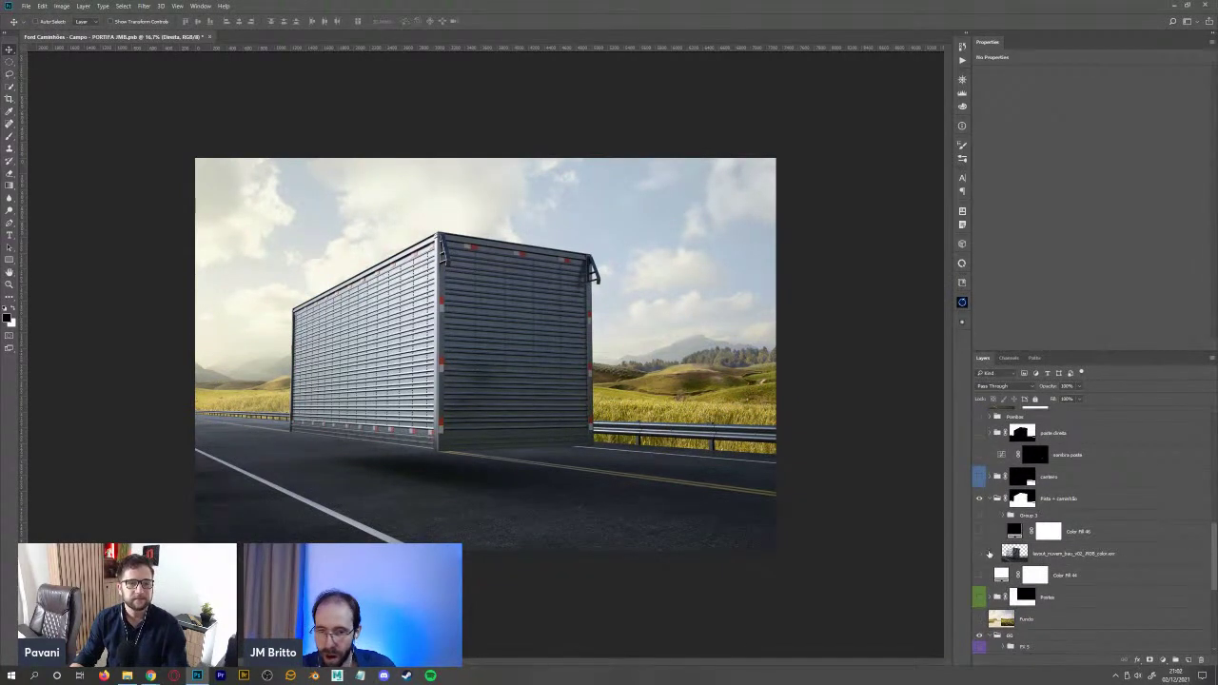
left_click(990, 555, "alt")
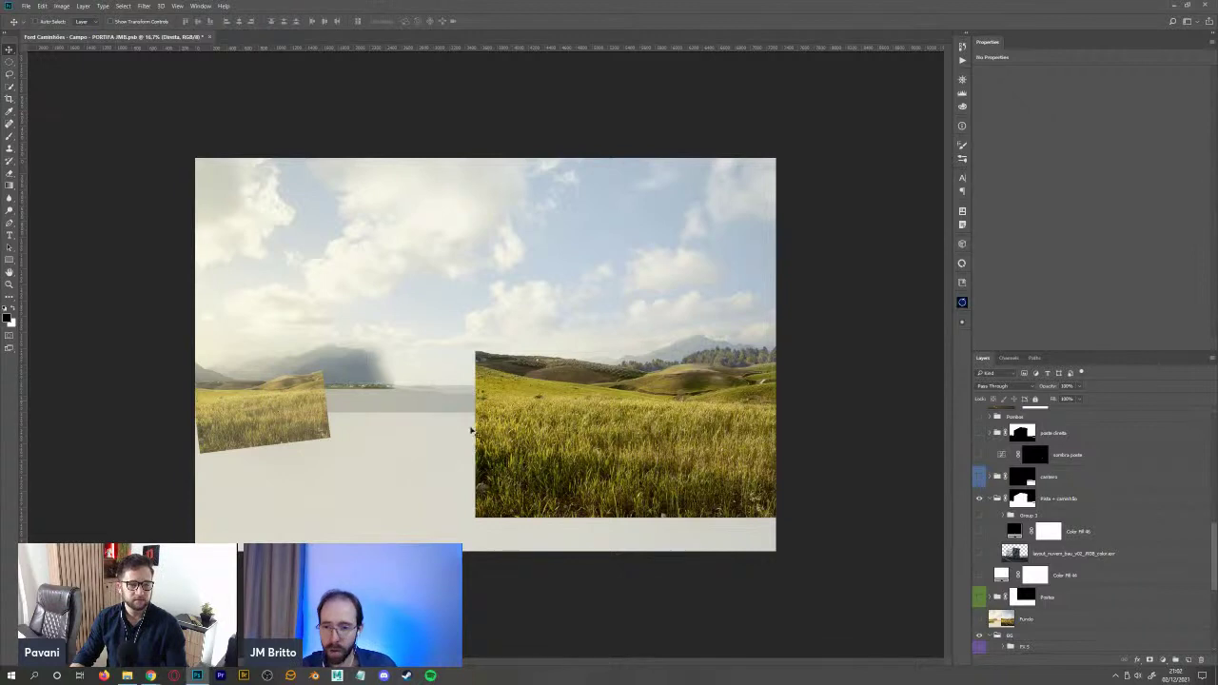
left_click_drag(1213, 565, 1058, 593)
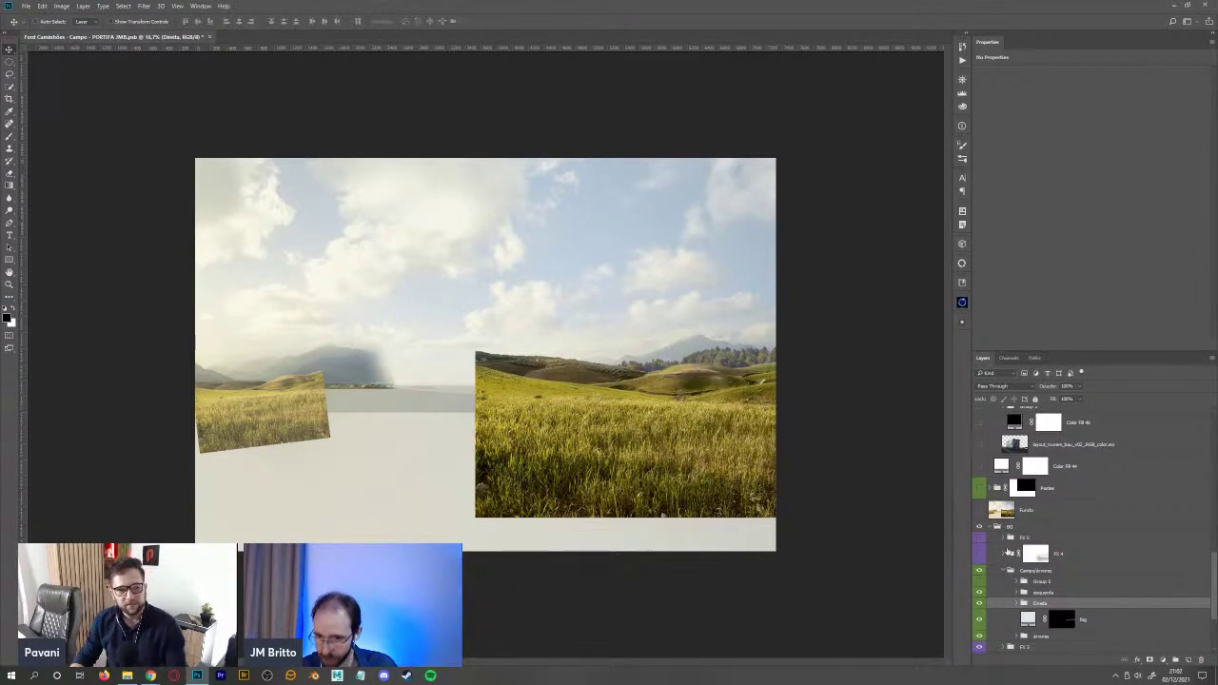
left_click(1054, 582)
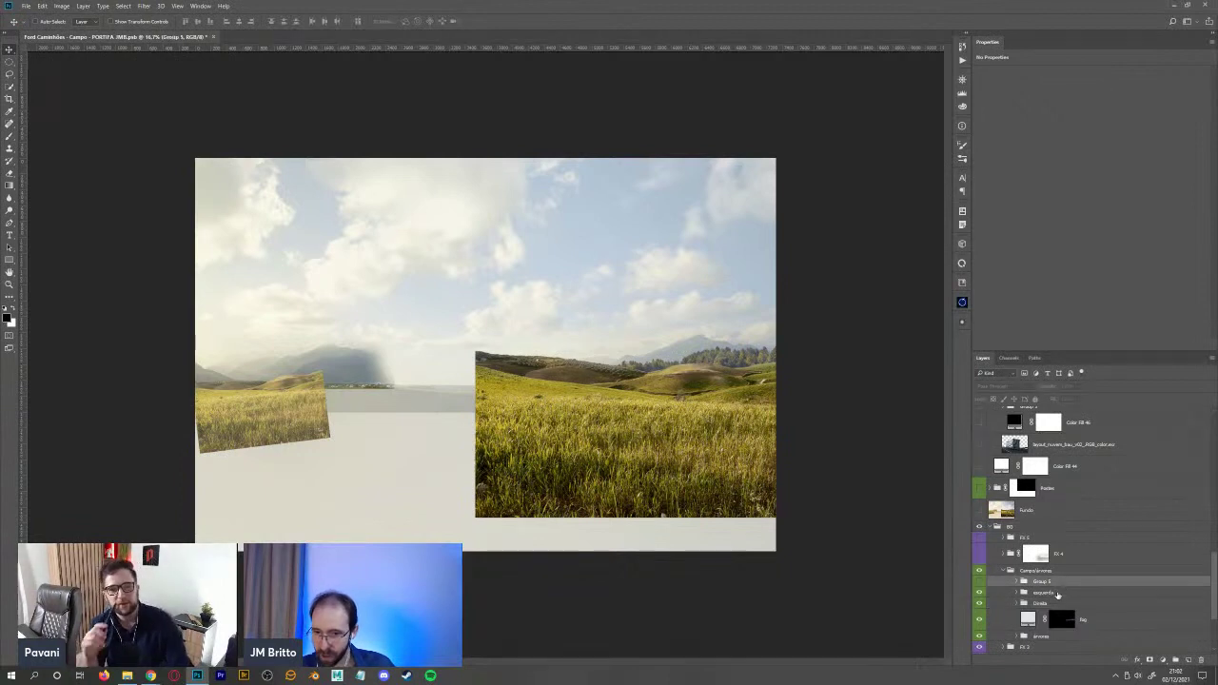
- Toggle the truck-and-road layout layer repeatedly to compare, leaving it visible
left_click(979, 445)
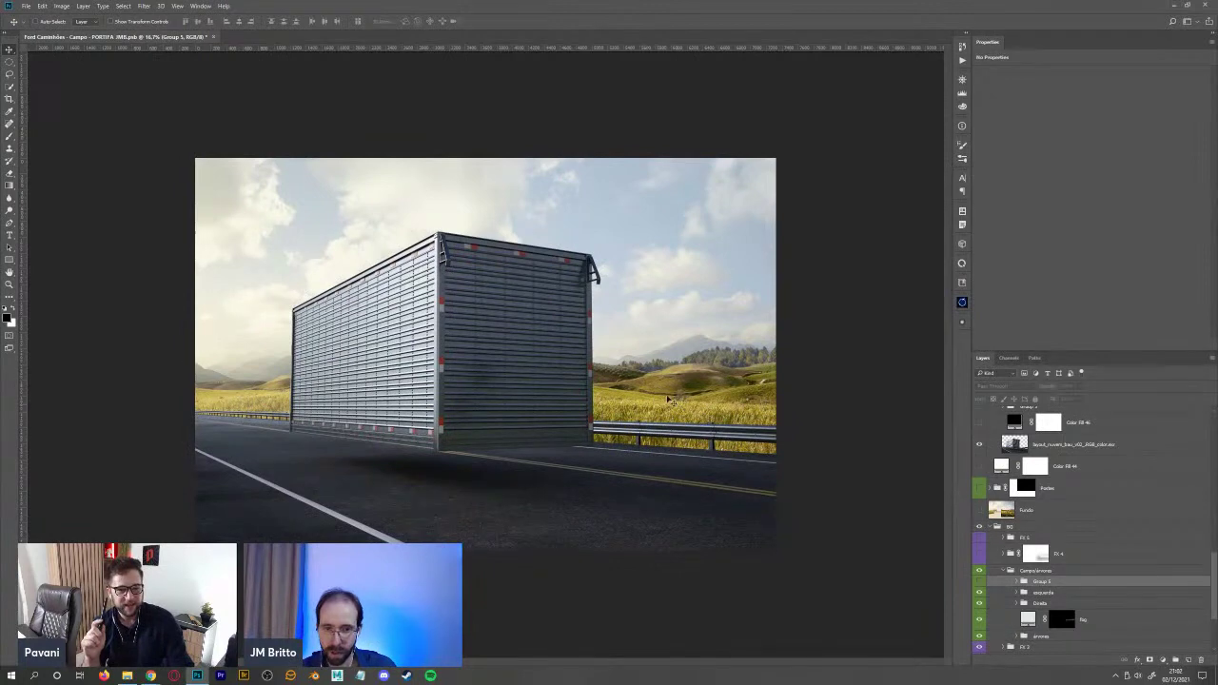
left_click(980, 444)
left_click(981, 444)
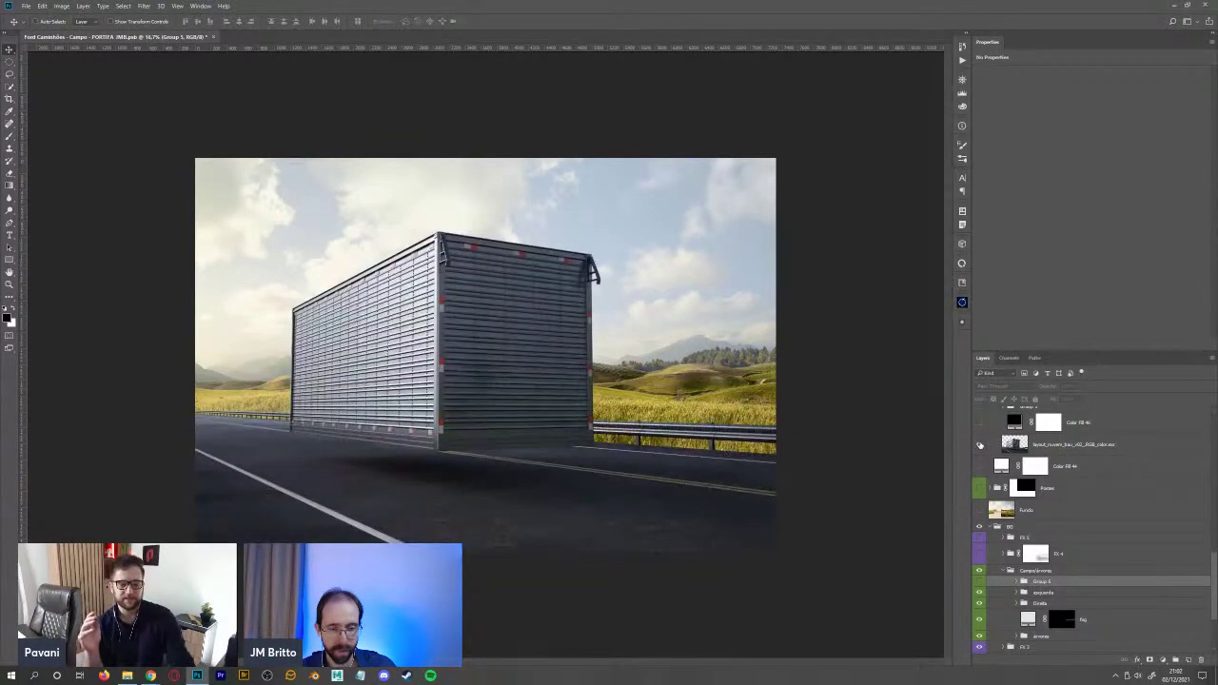
left_click(980, 445)
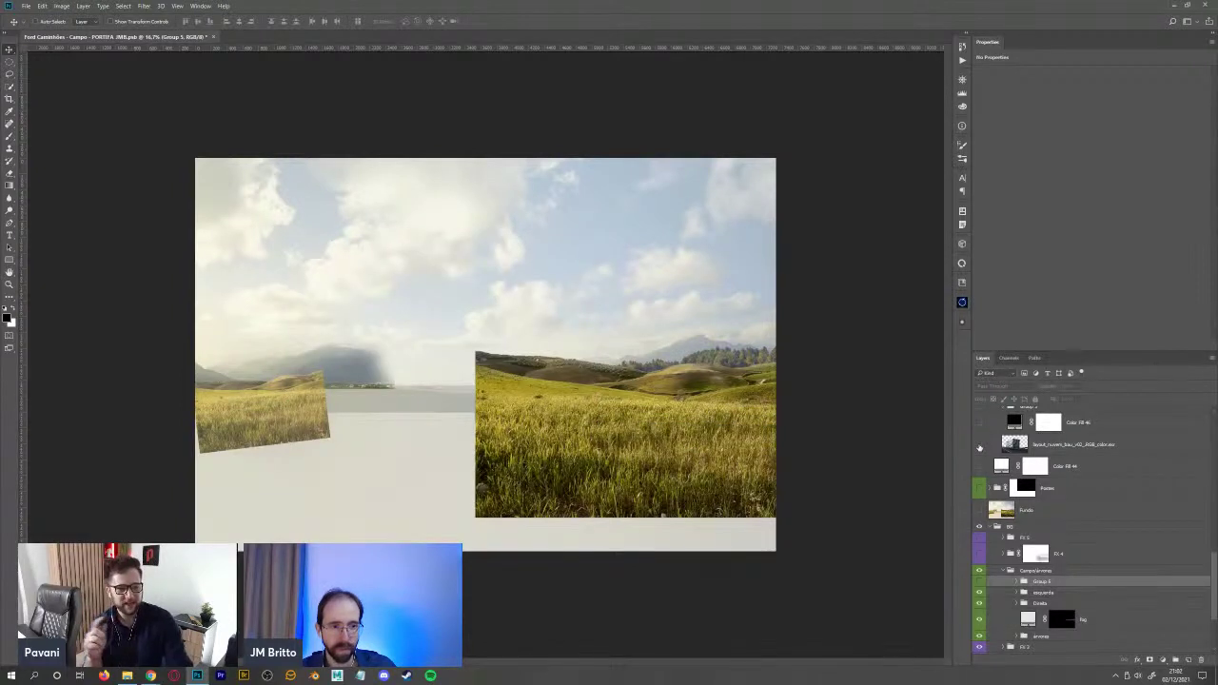
left_click(979, 445)
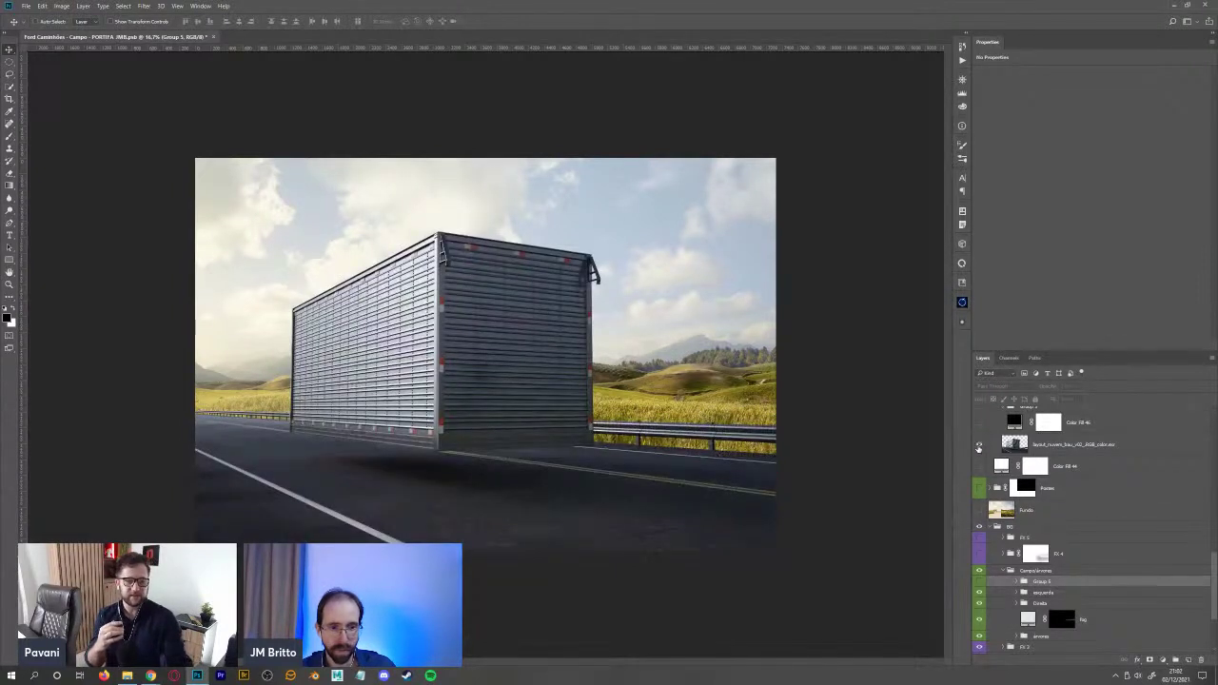
left_click(980, 445)
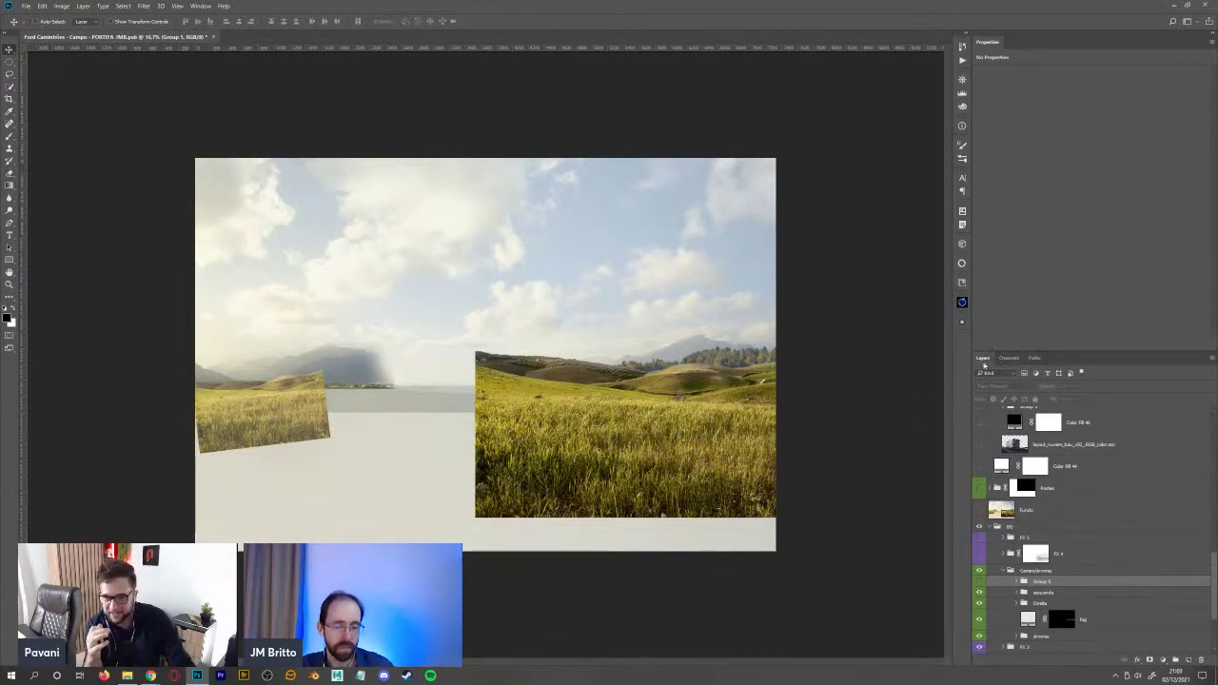
left_click(980, 445)
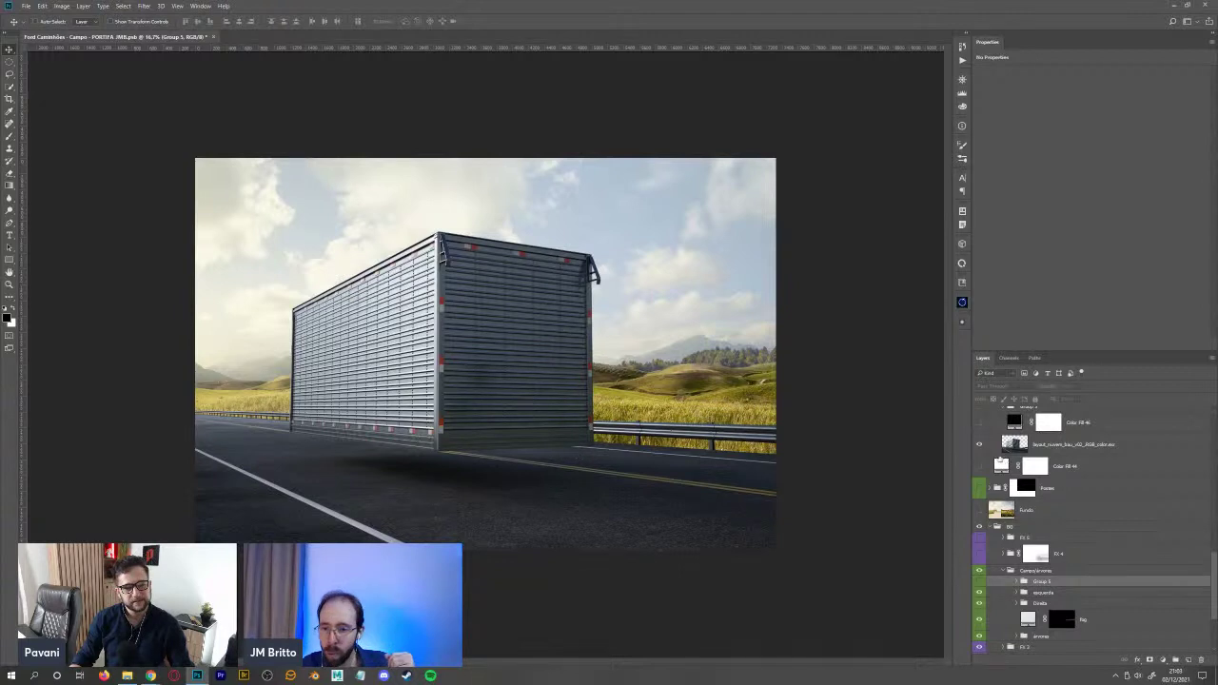
left_click(980, 444)
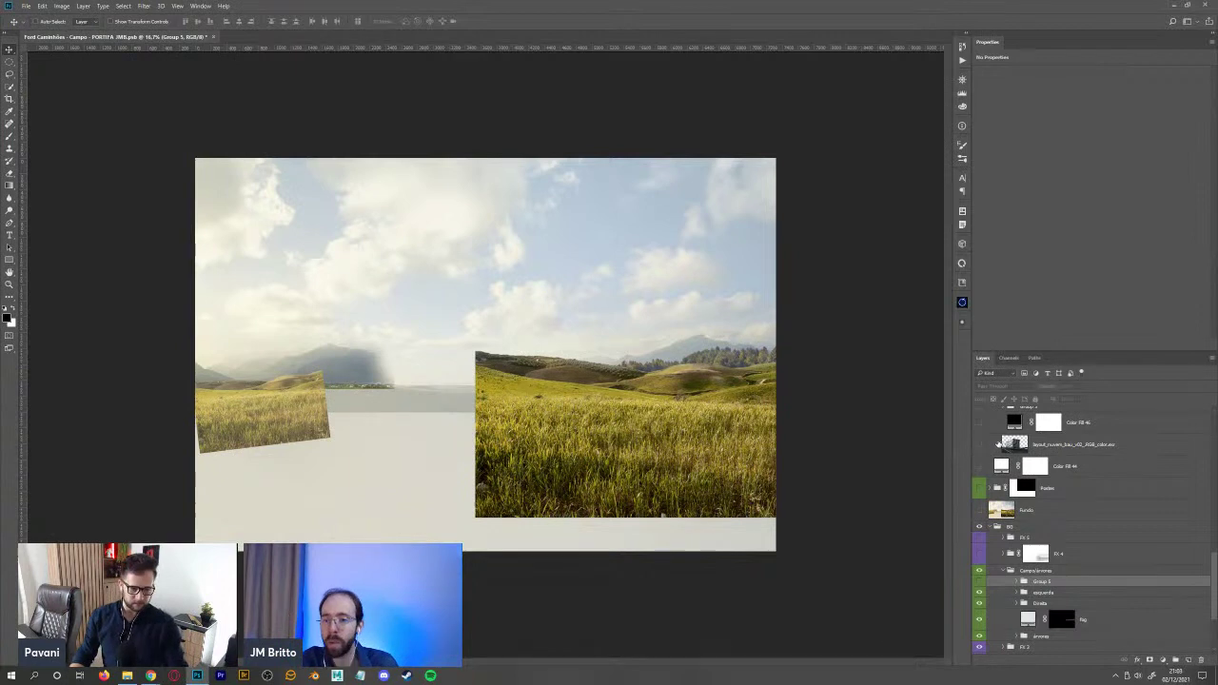
left_click(980, 443)
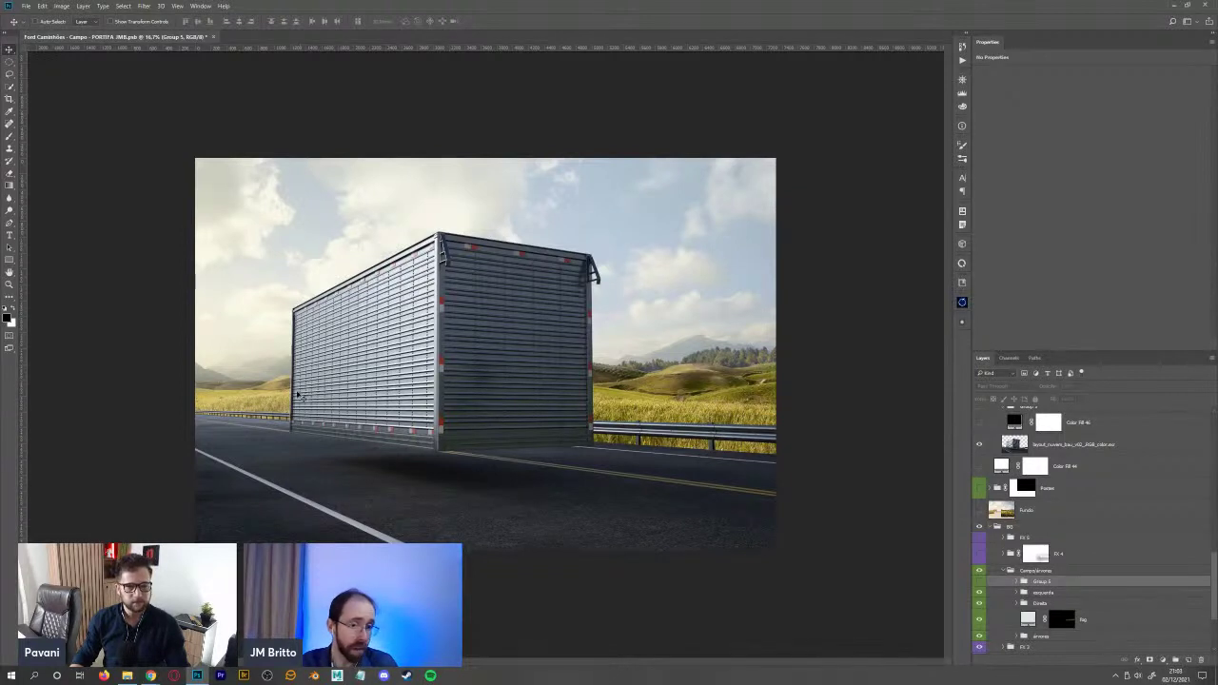
- Switch between Clone Stamp and Move tools, selecting the layout layer and then Group 5
key("s")
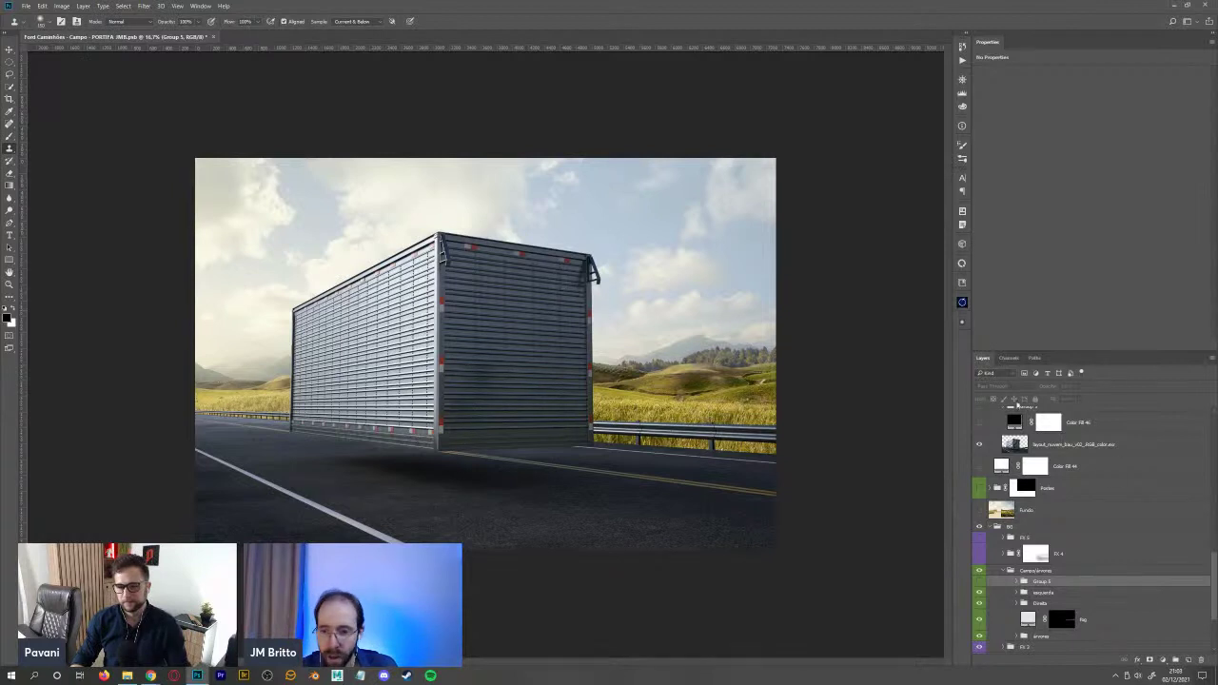
left_click(1099, 450)
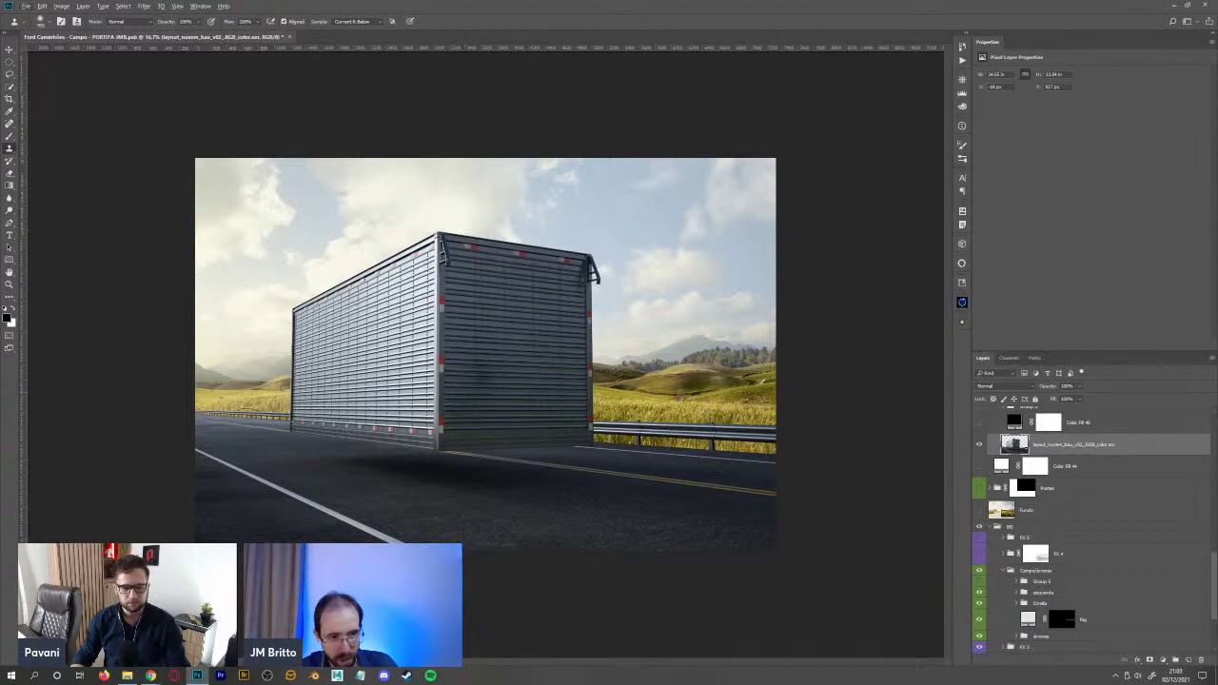
key("v")
key("alt+v")
key("Escape")
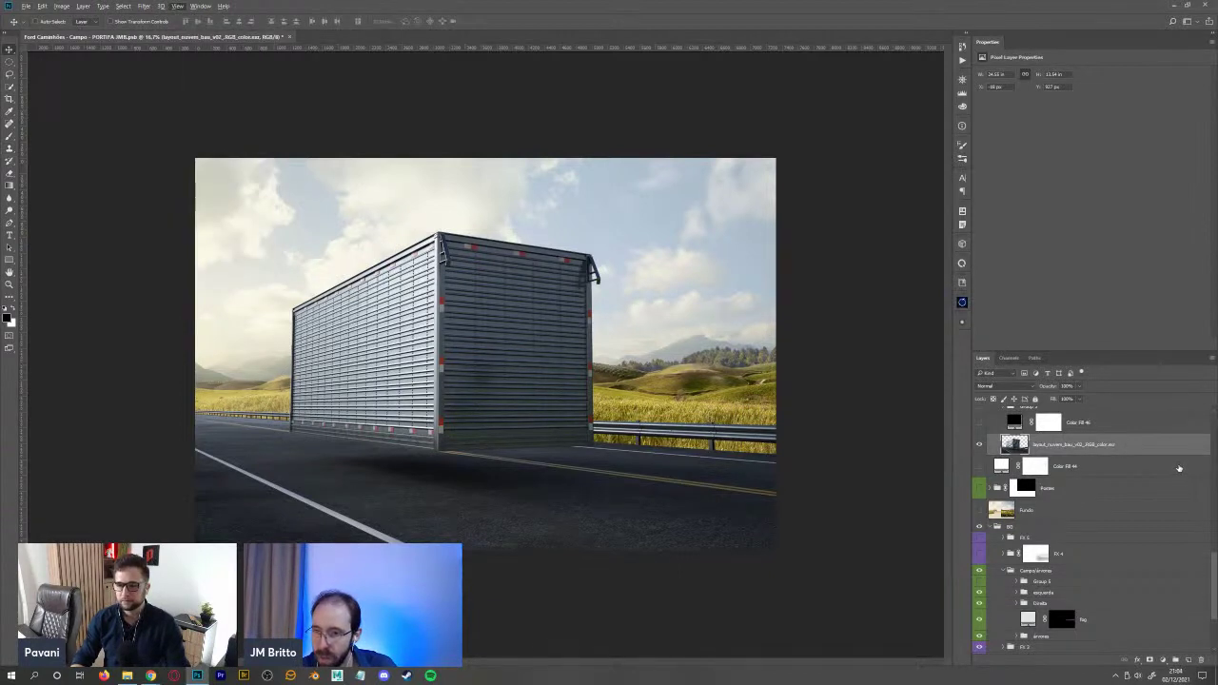
scroll(1215, 573, "down", 3)
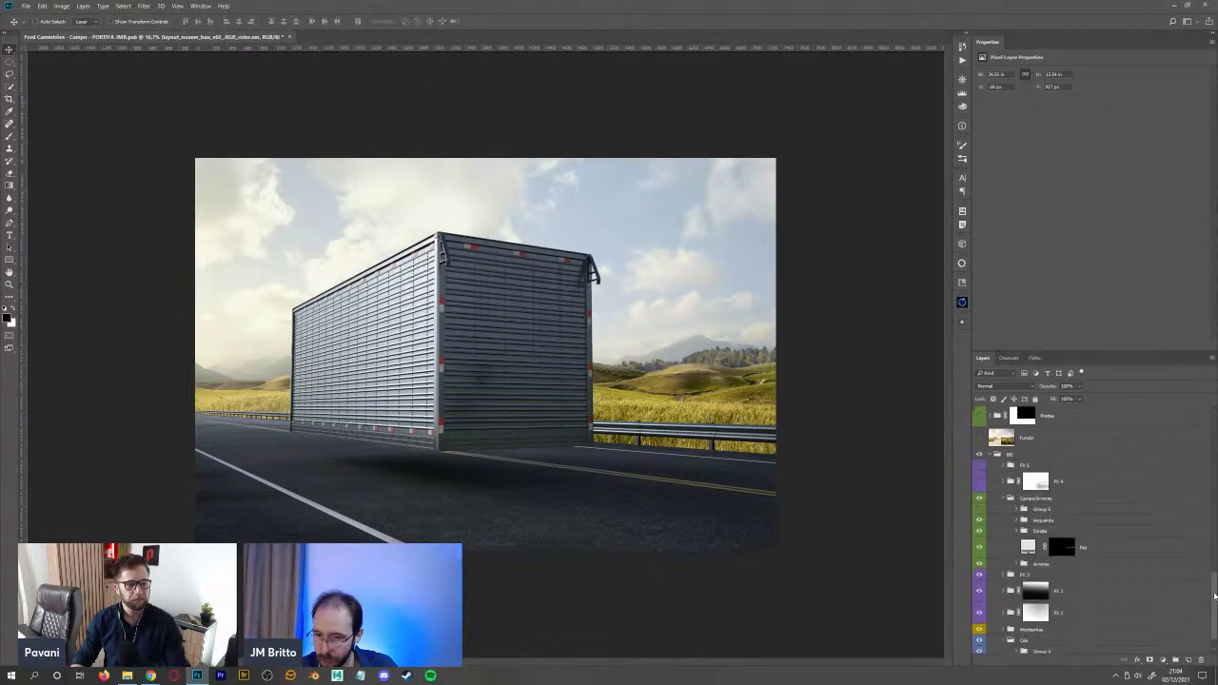
left_click(1069, 496)
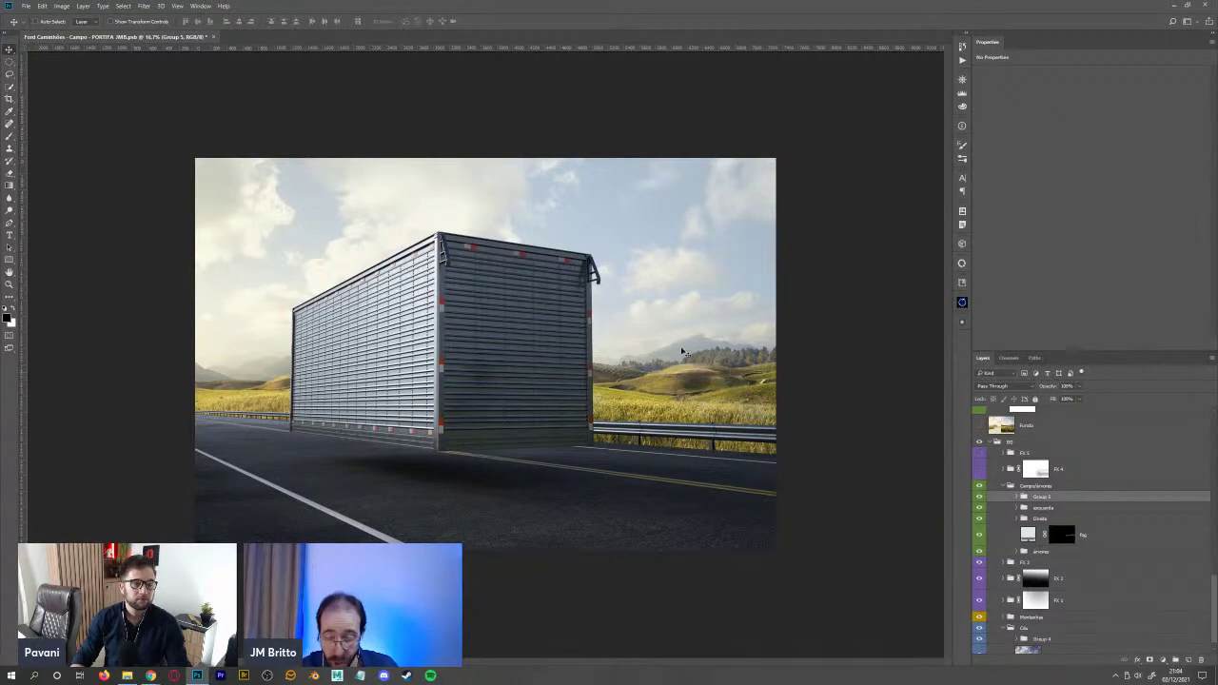
left_click(980, 496)
- Try cloning onto the canvas with Clone Stamp and dismiss the missing-source warning
key("s")
left_click(690, 374)
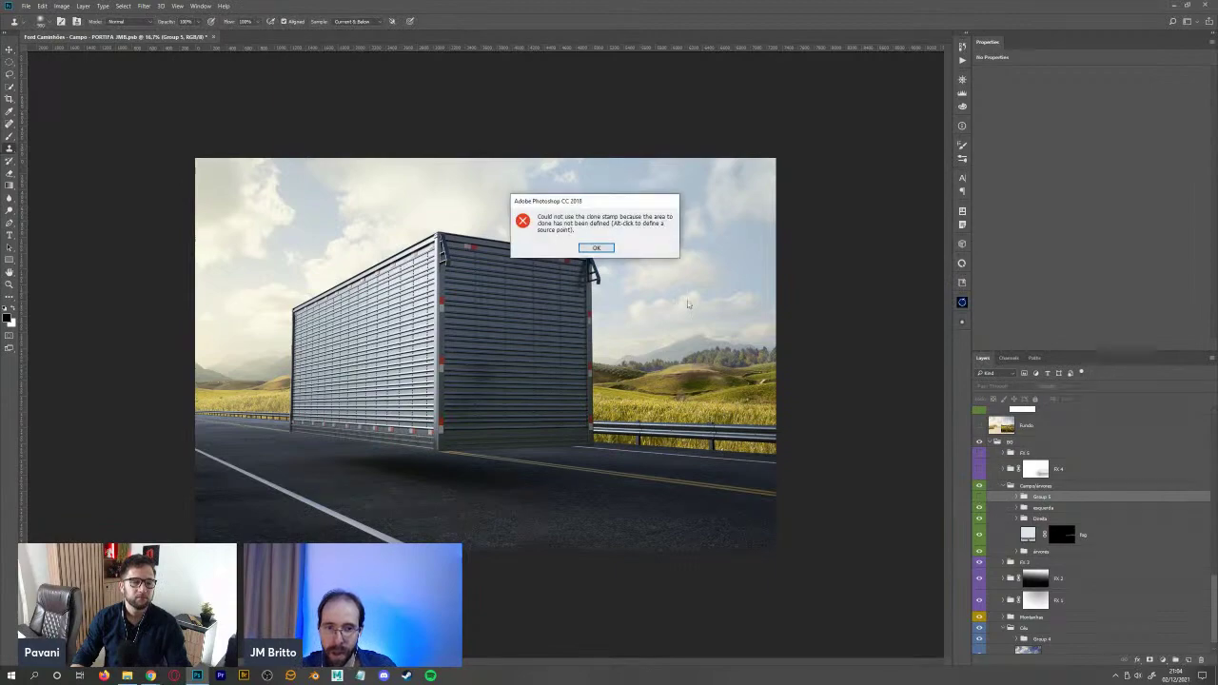
left_click(592, 247)
- Zoom in on the right-side hills and distant mountain, then zoom back out to 25%
key("z")
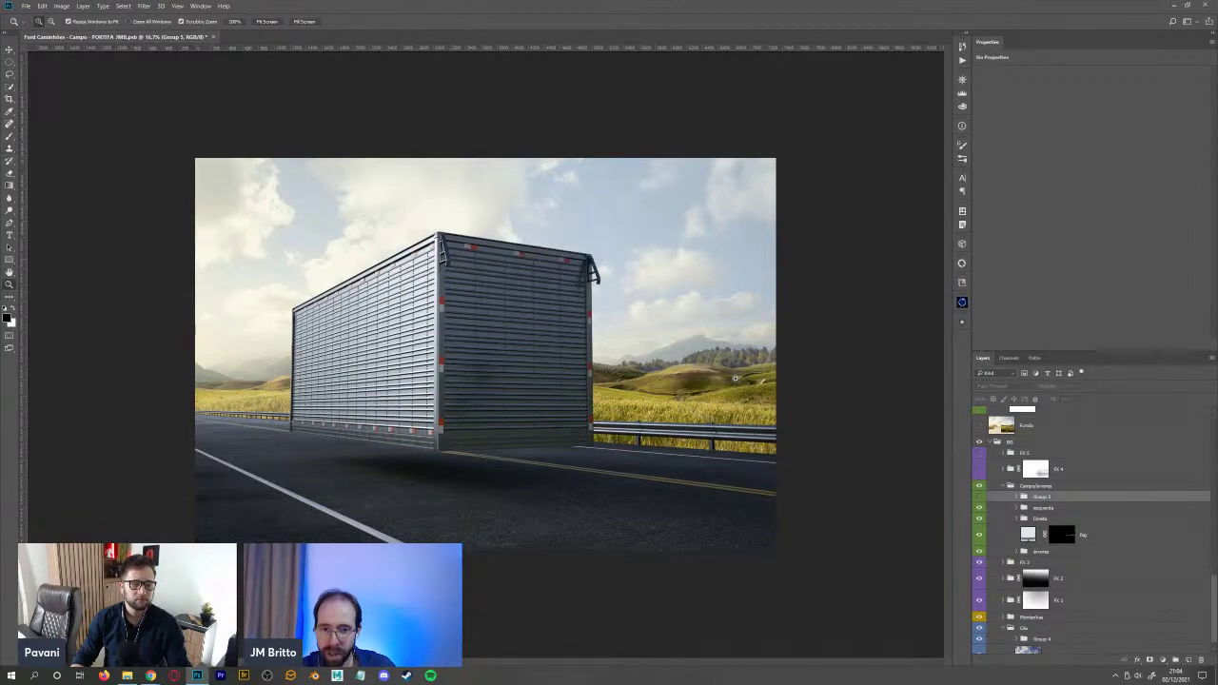
left_click(739, 378)
left_click(738, 378)
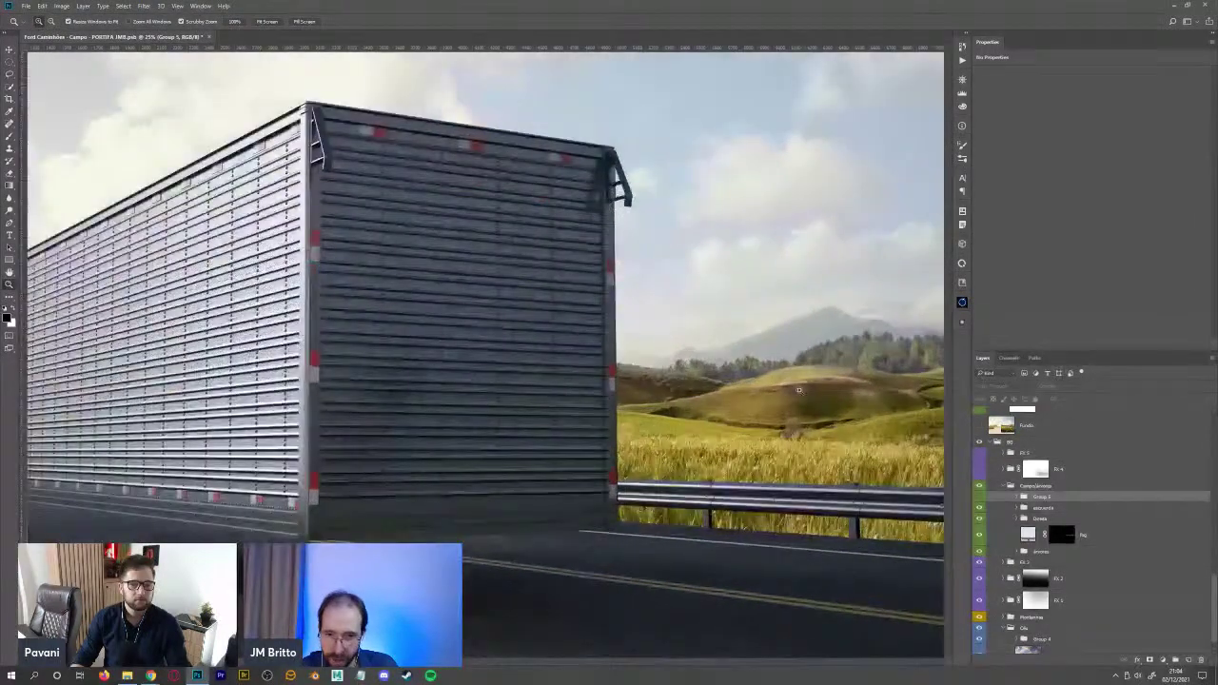
left_click(513, 414)
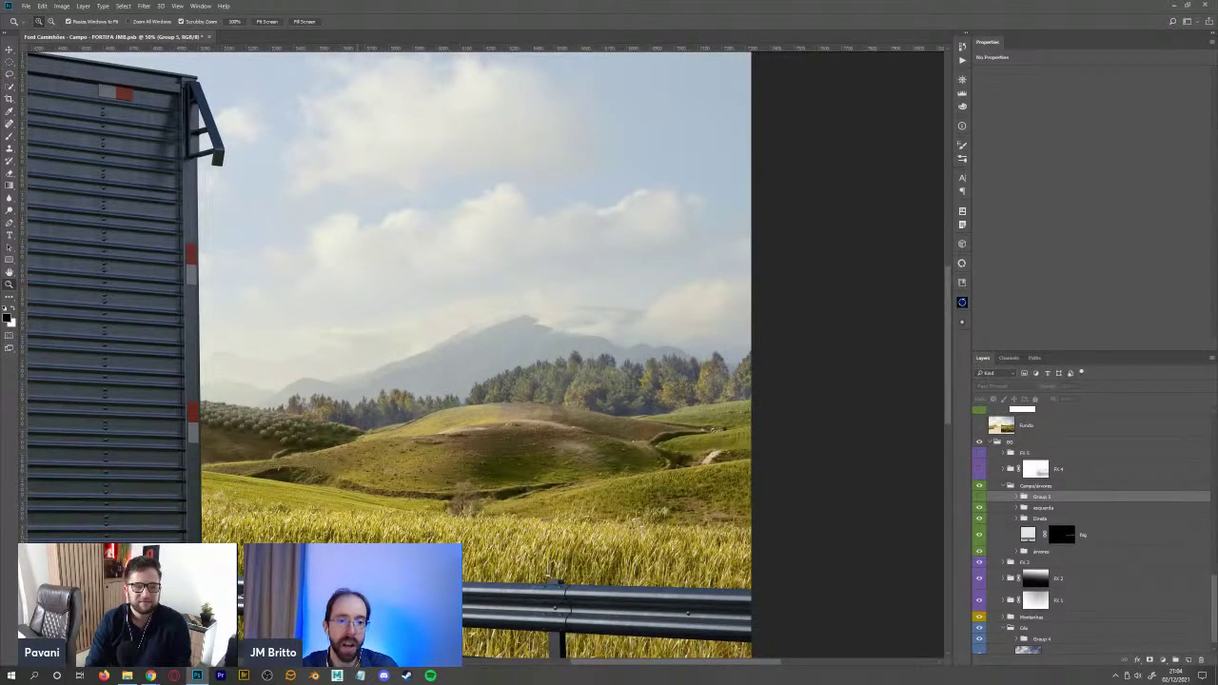
left_click(477, 351)
left_click(476, 351)
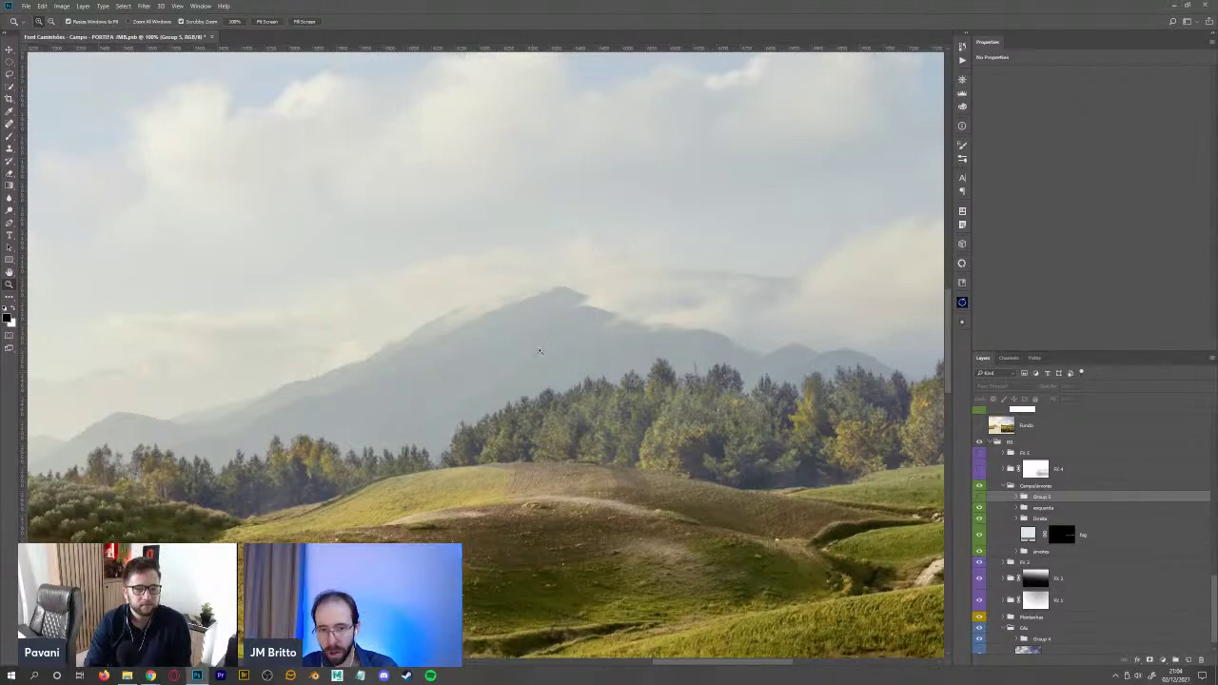
left_click(445, 395, "alt")
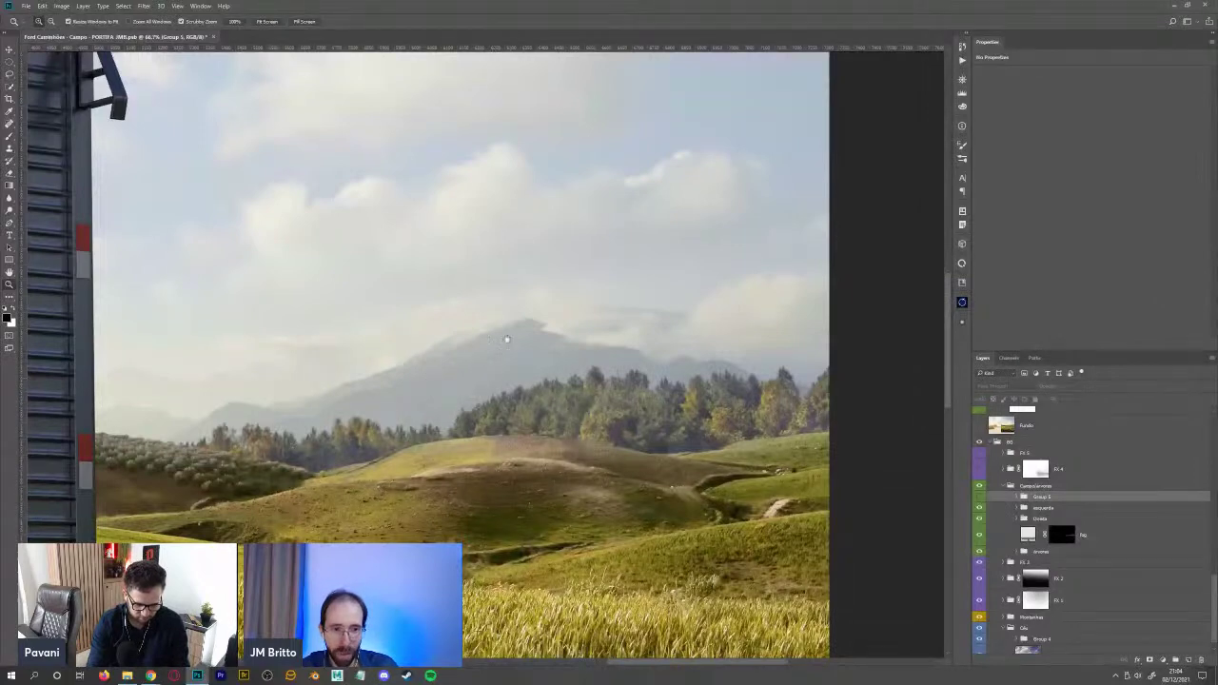
scroll(507, 338, "up", 3)
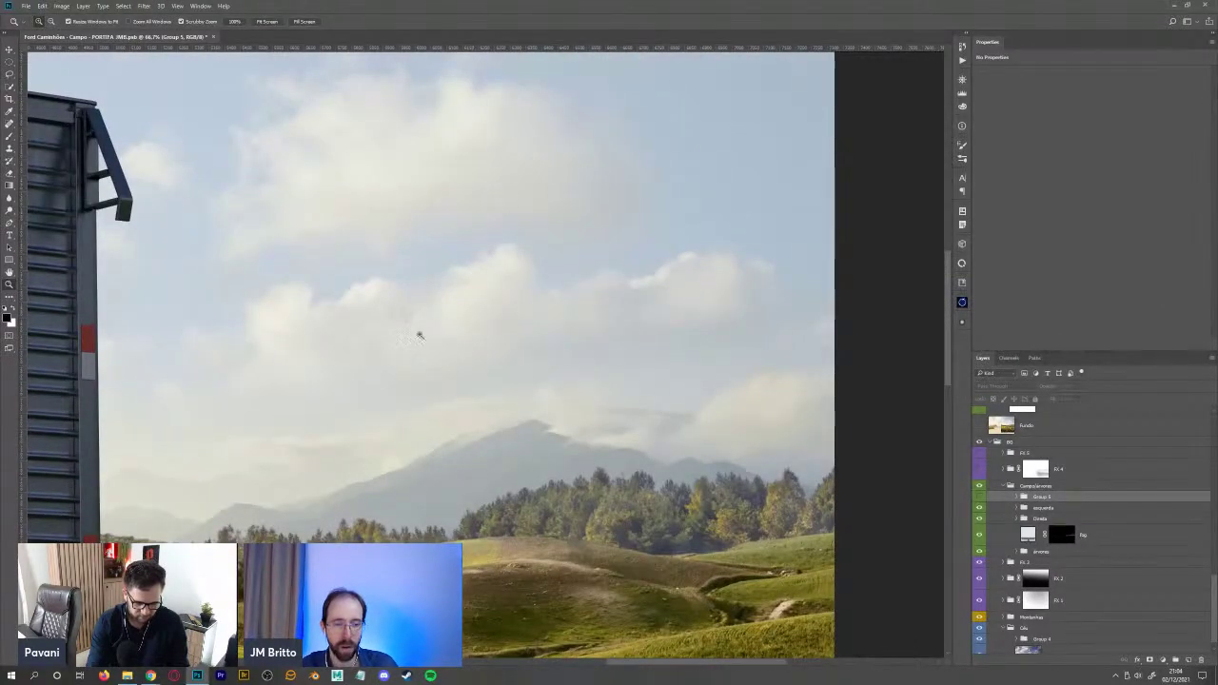
left_click(442, 424, "alt")
left_click(430, 429, "alt")
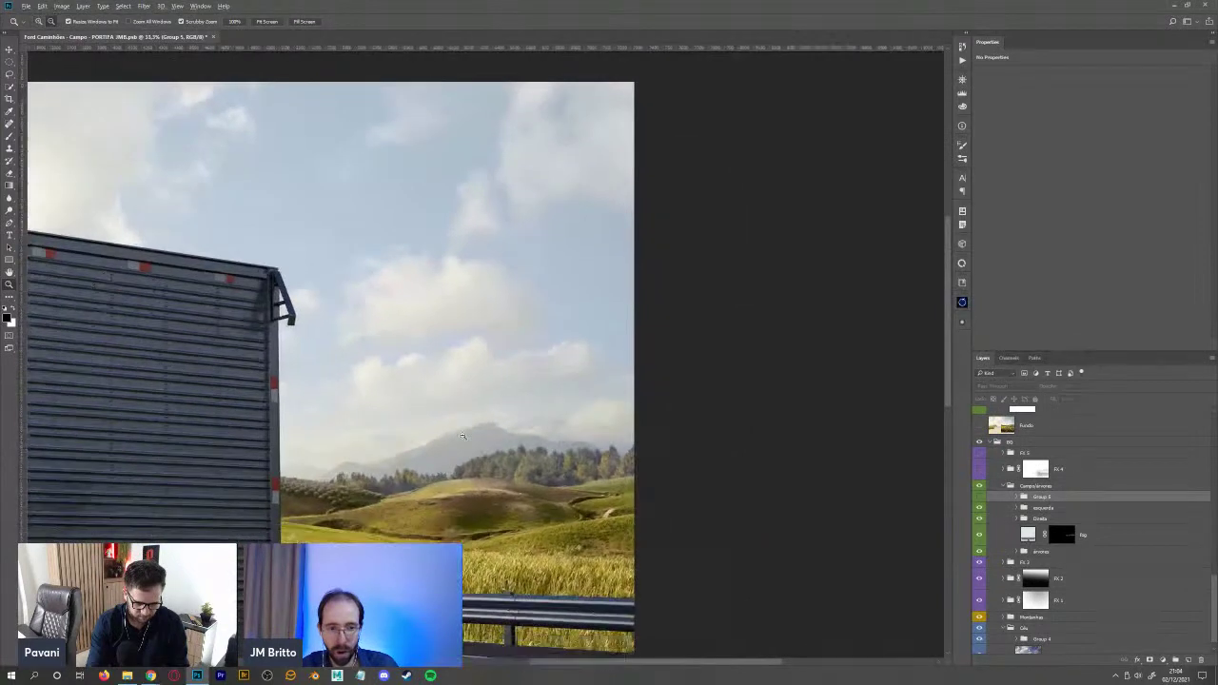
left_click(463, 436, "alt")
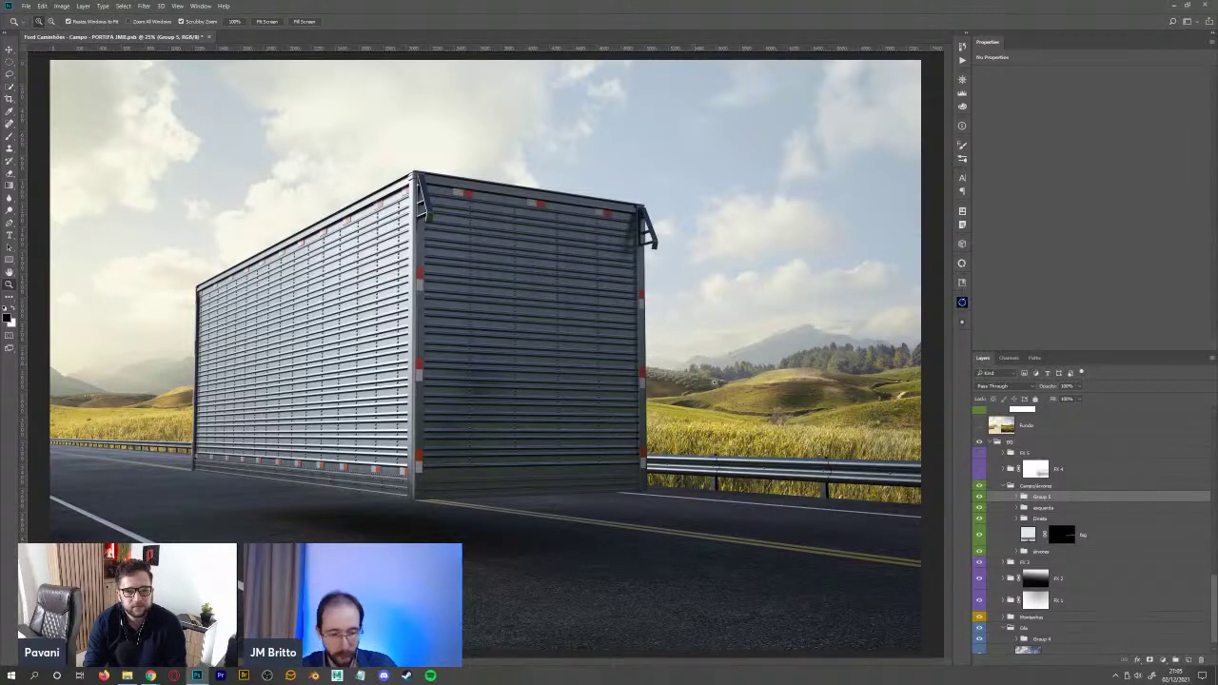
key("b")
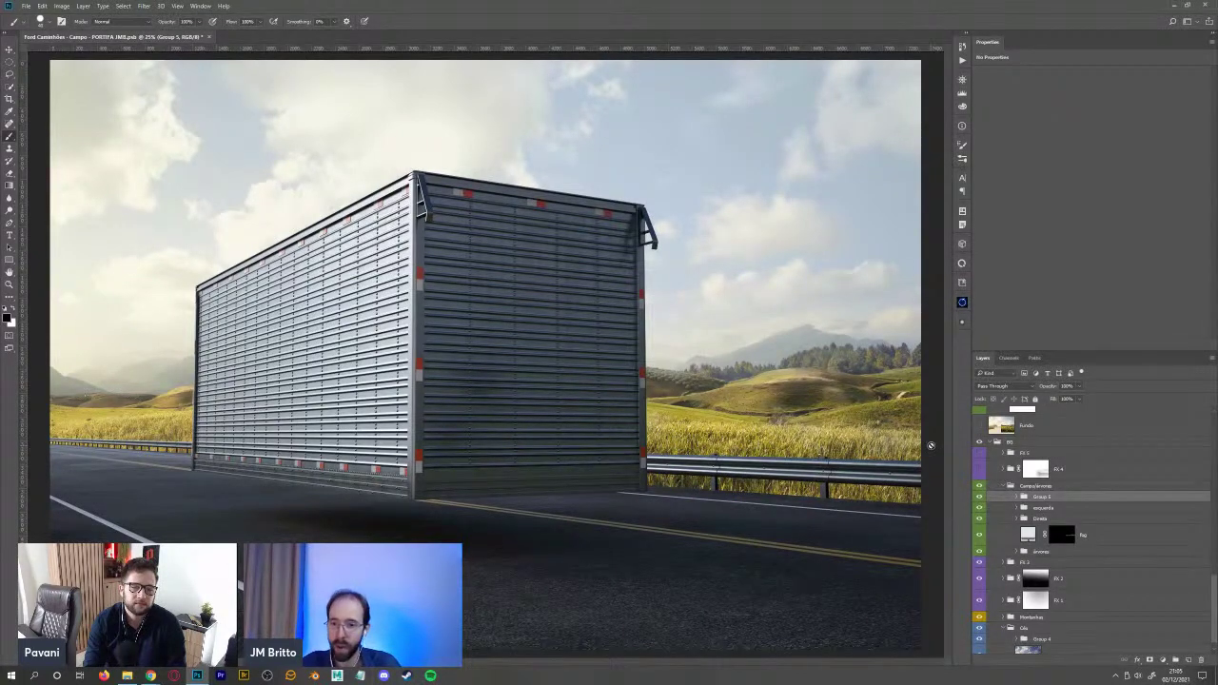
left_click(979, 497)
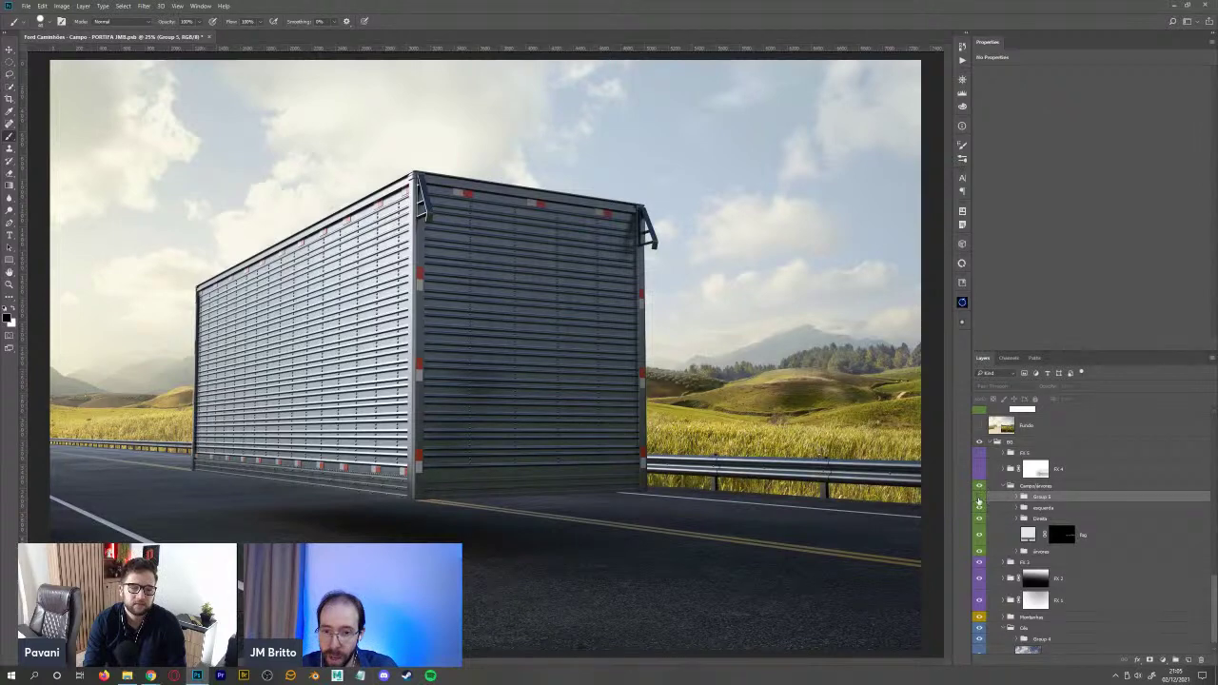
left_click(979, 498)
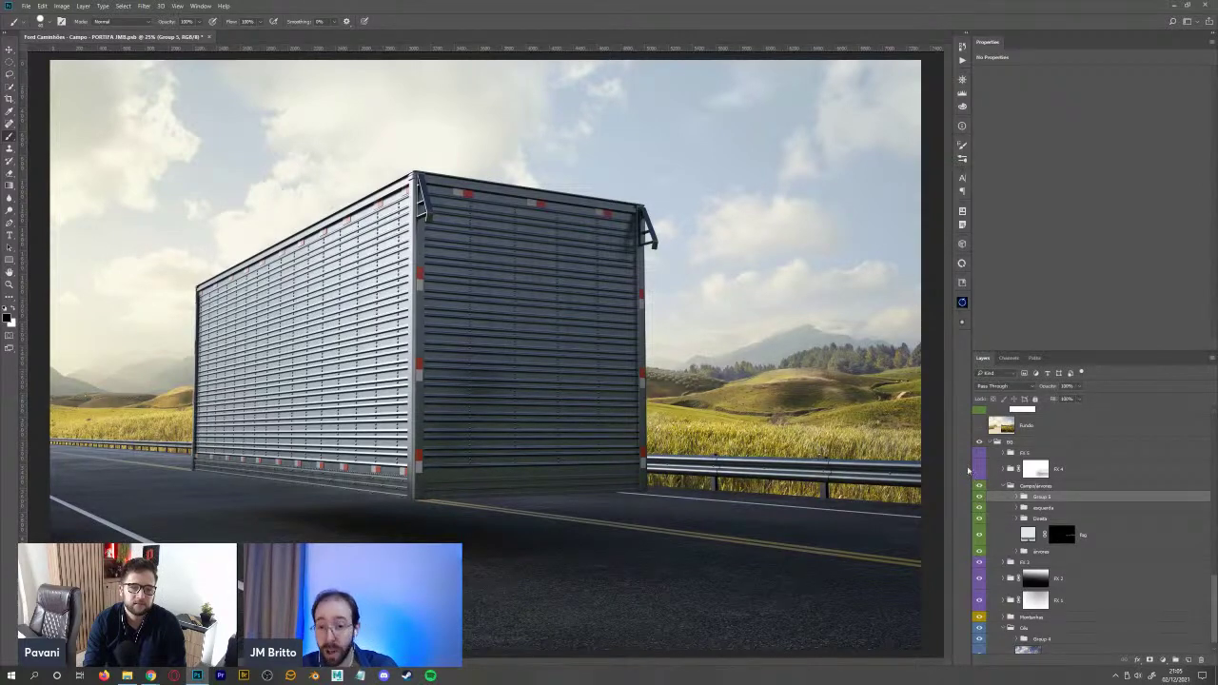
key("z")
left_click(841, 443)
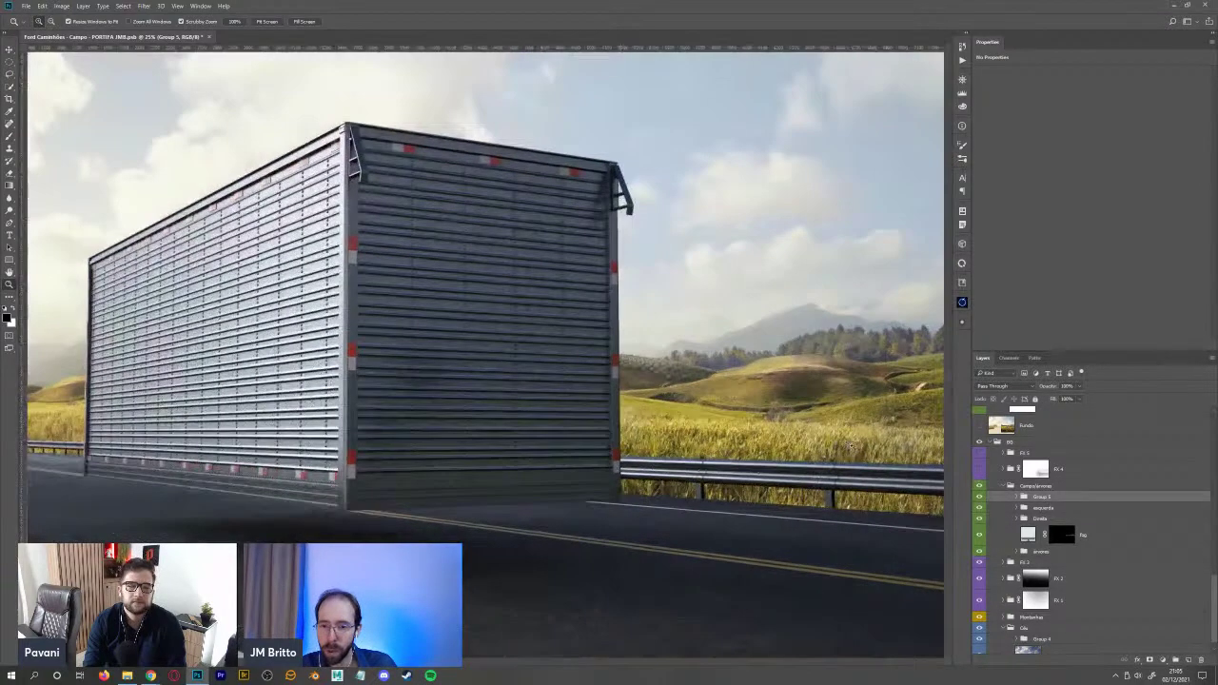
left_click_drag(758, 451, 734, 396)
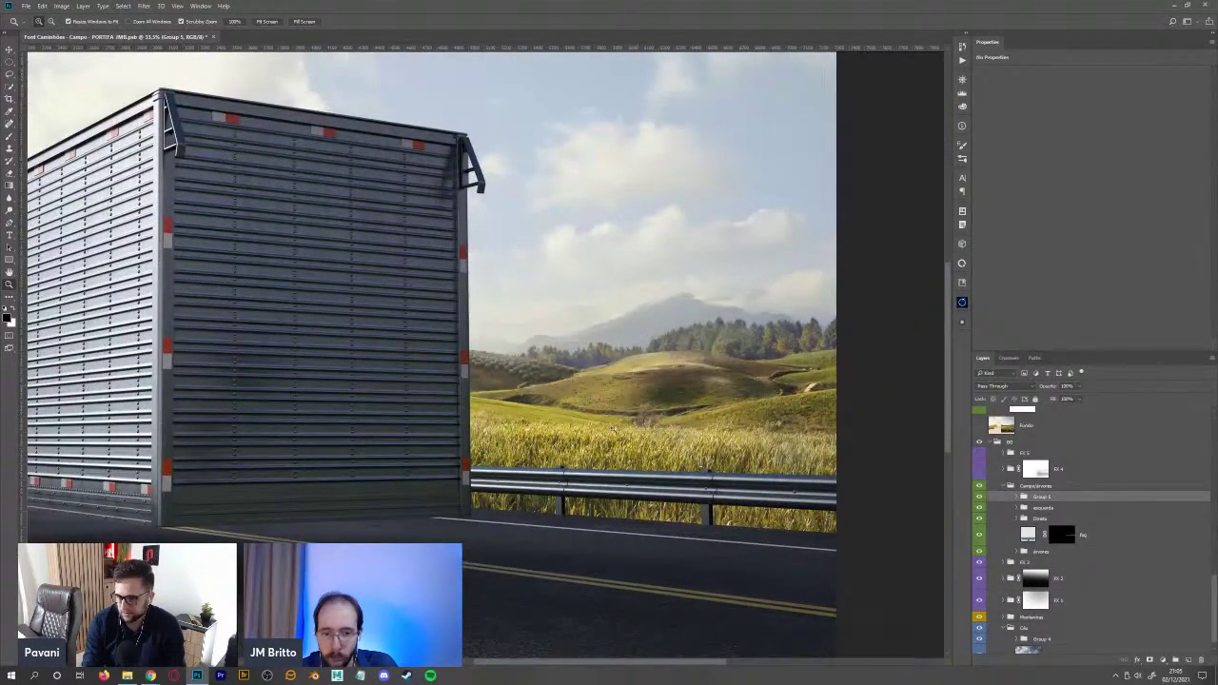
left_click(779, 464)
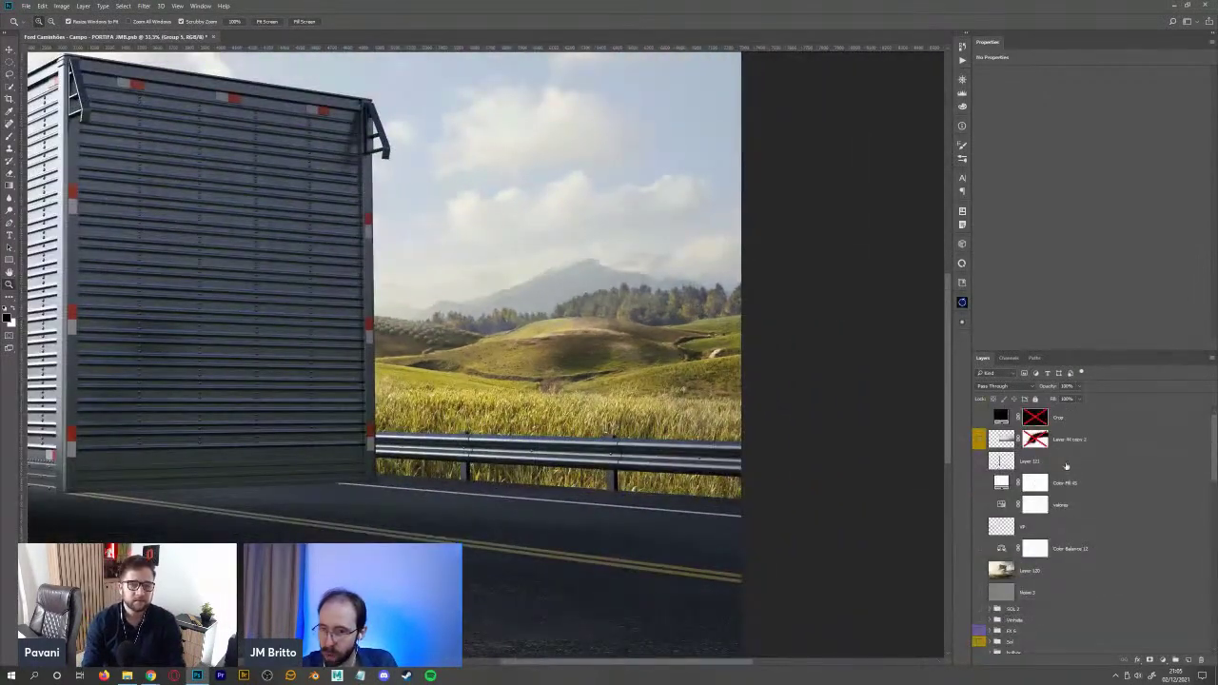
left_click(1073, 440)
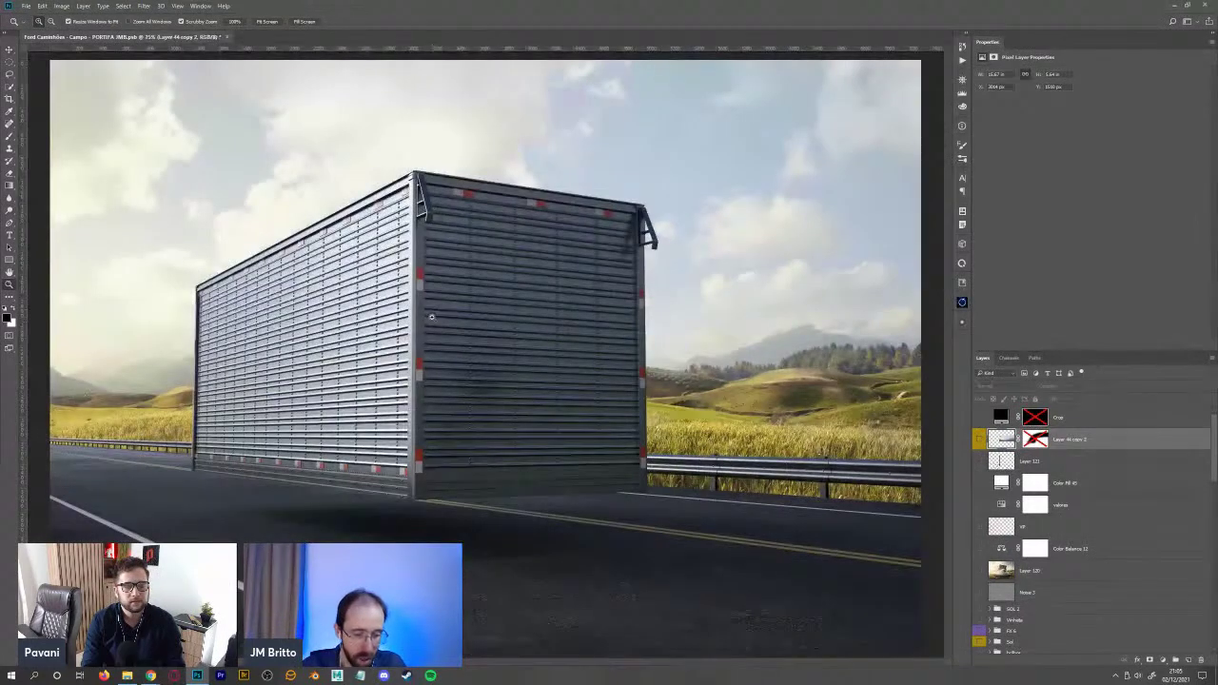
- Fill a circular marquee grey on a new layer and clip an empty Layer 123 above it
key("m")
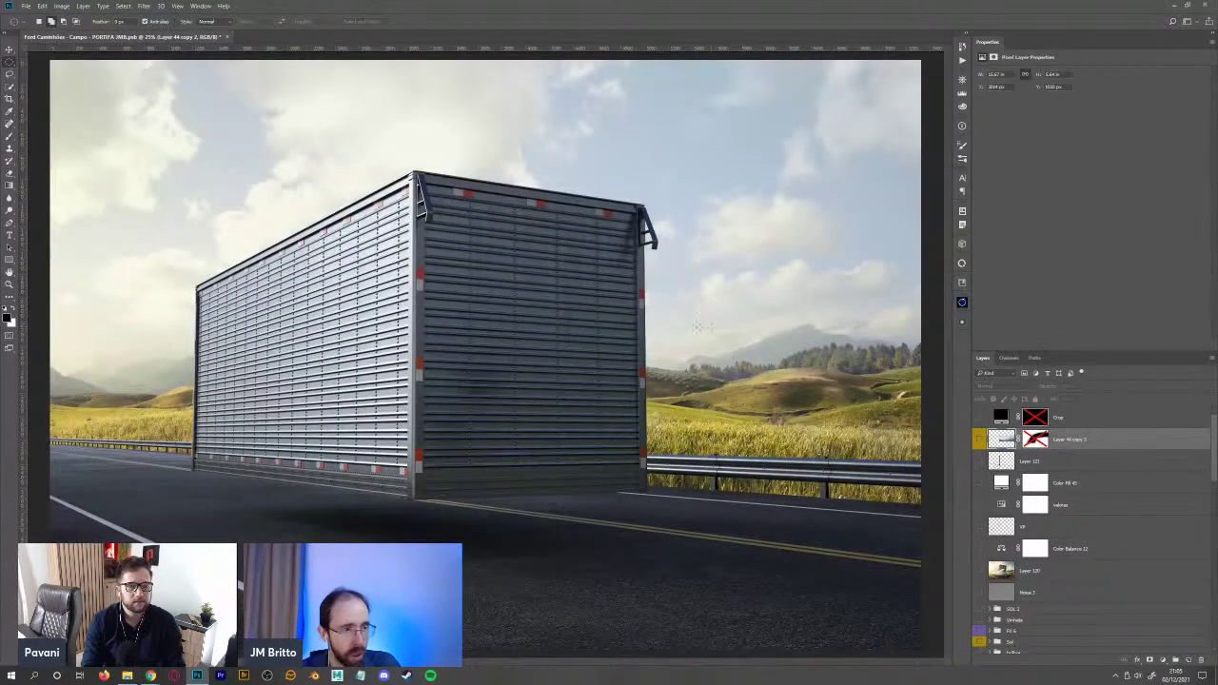
left_click(9, 317)
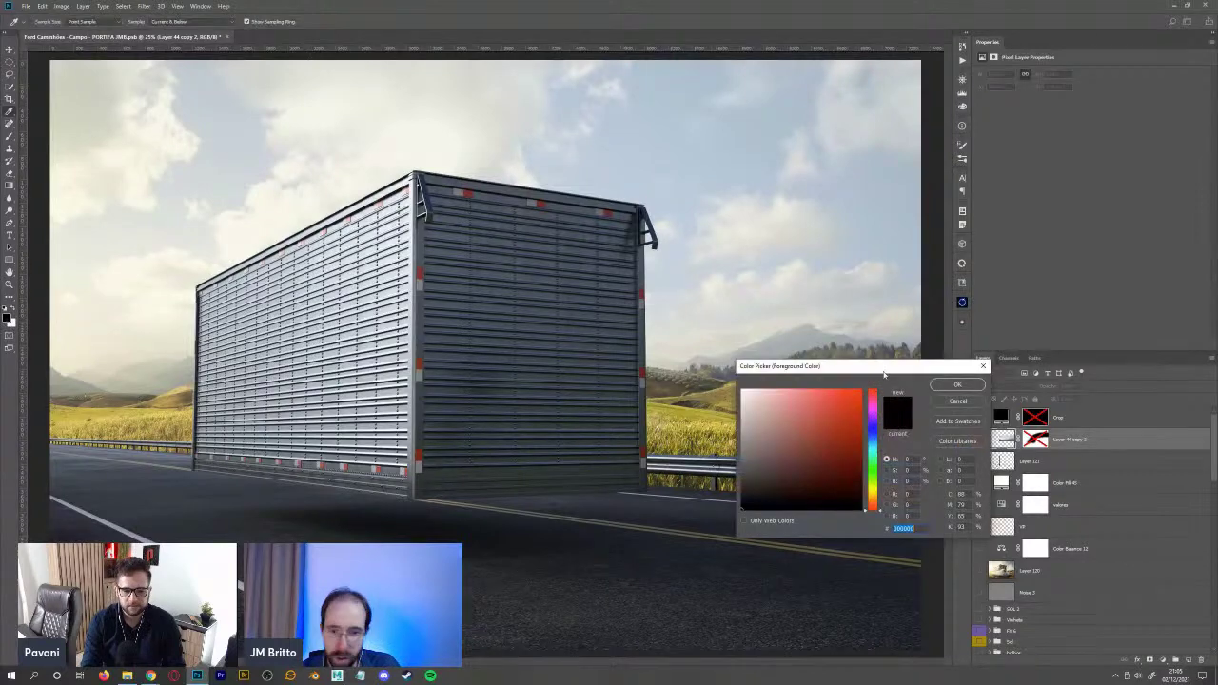
left_click(958, 382)
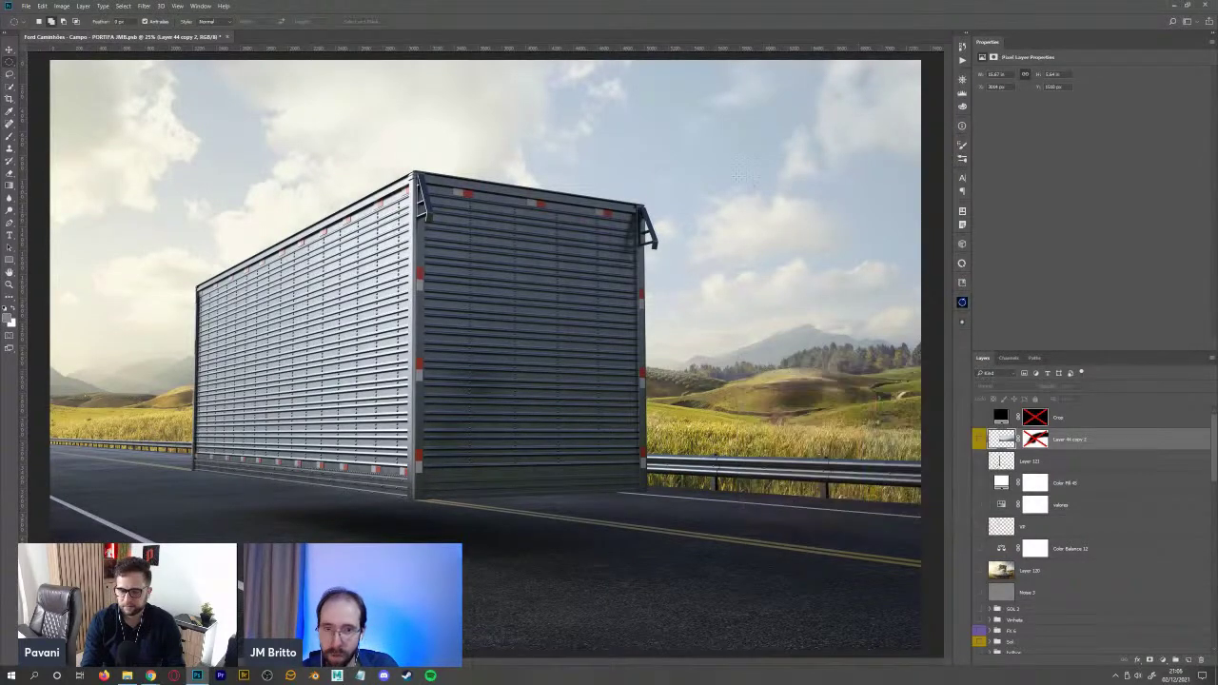
left_click_drag(678, 305, 857, 154)
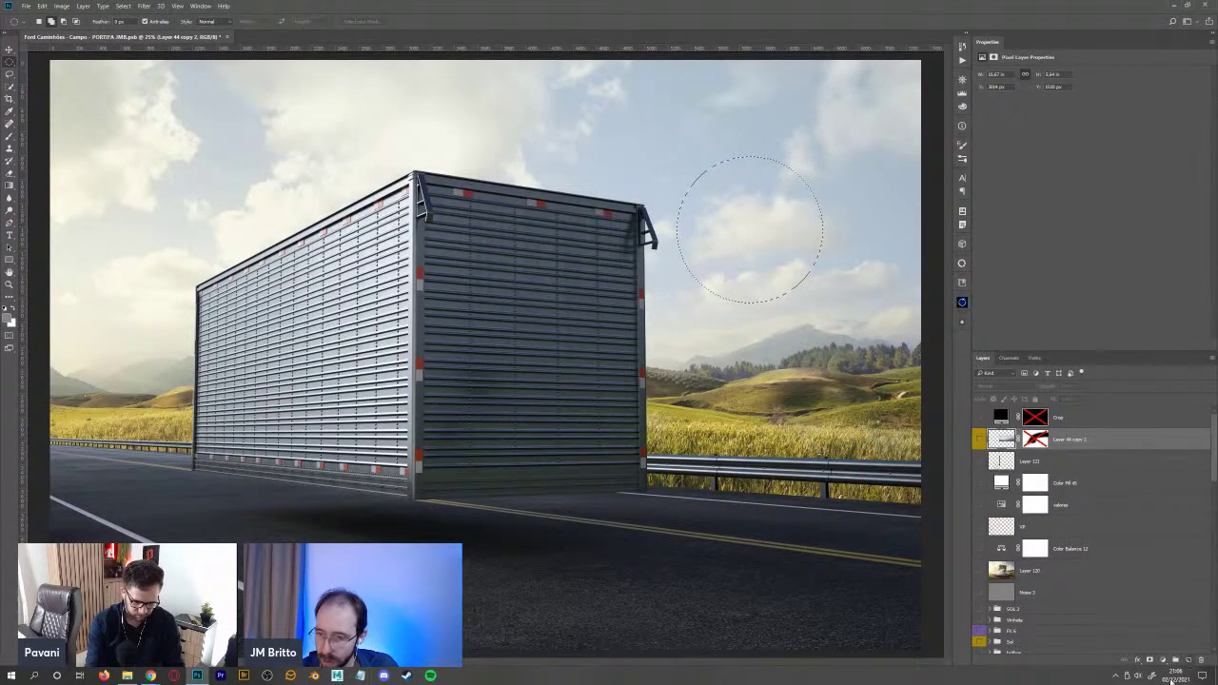
left_click(1188, 660)
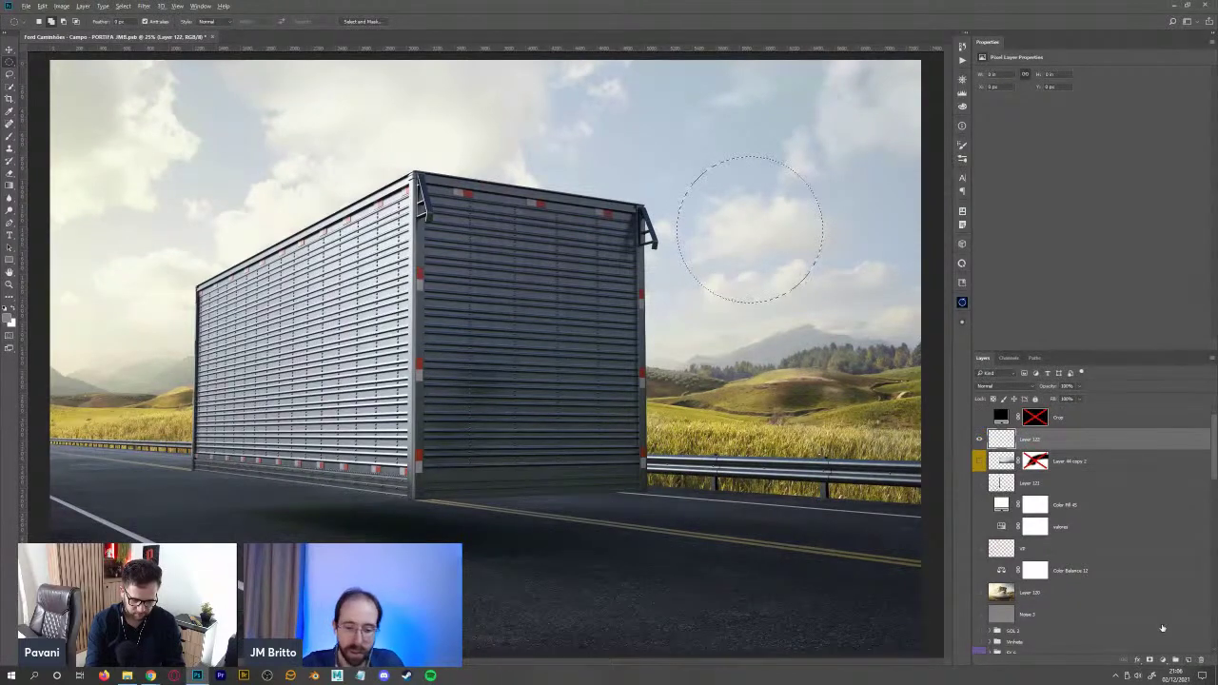
key("alt+BackSpace")
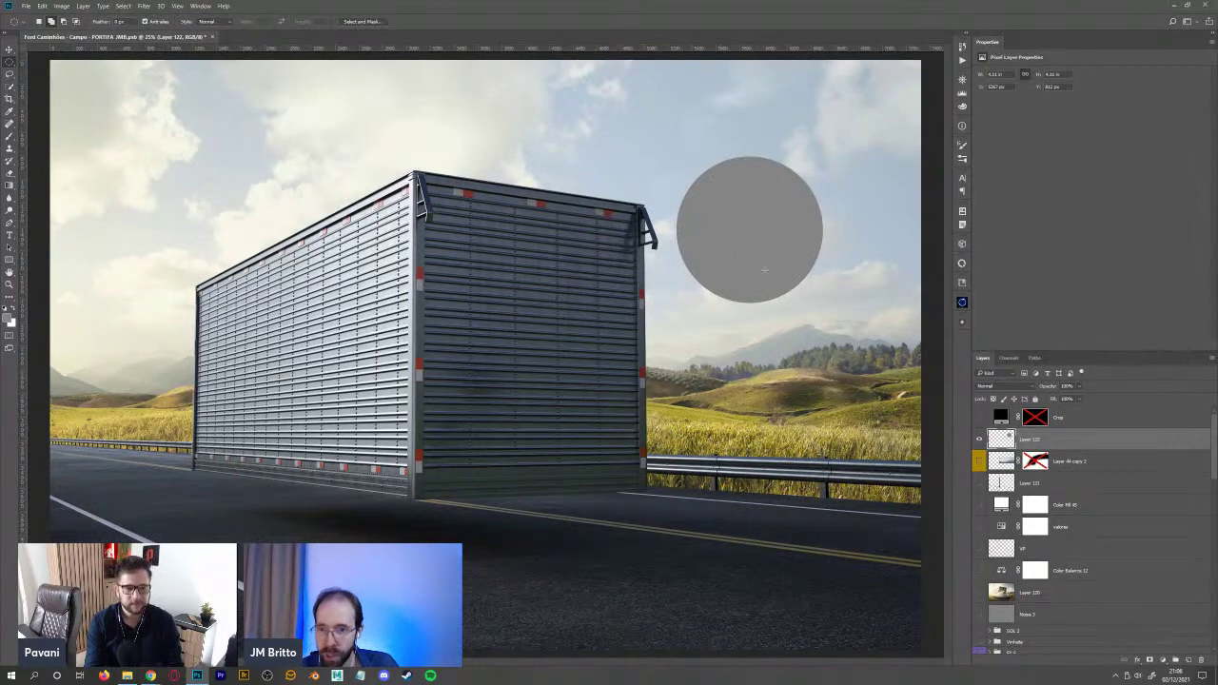
left_click(1188, 659)
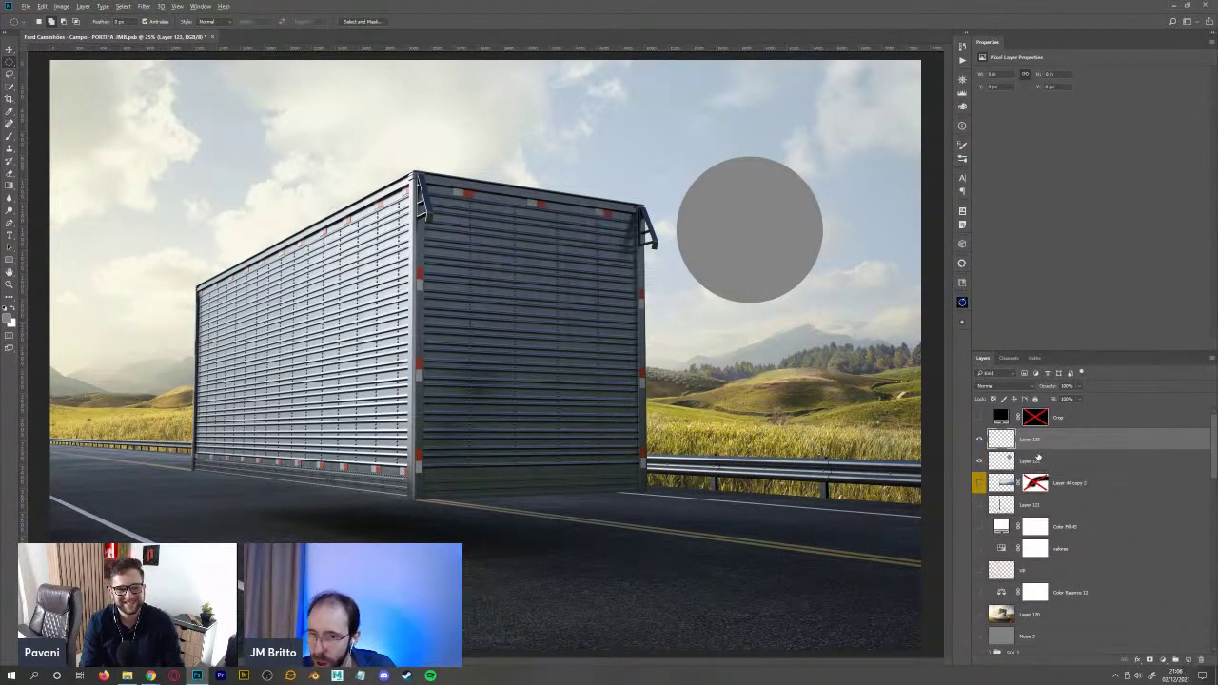
left_click(1035, 450, "alt")
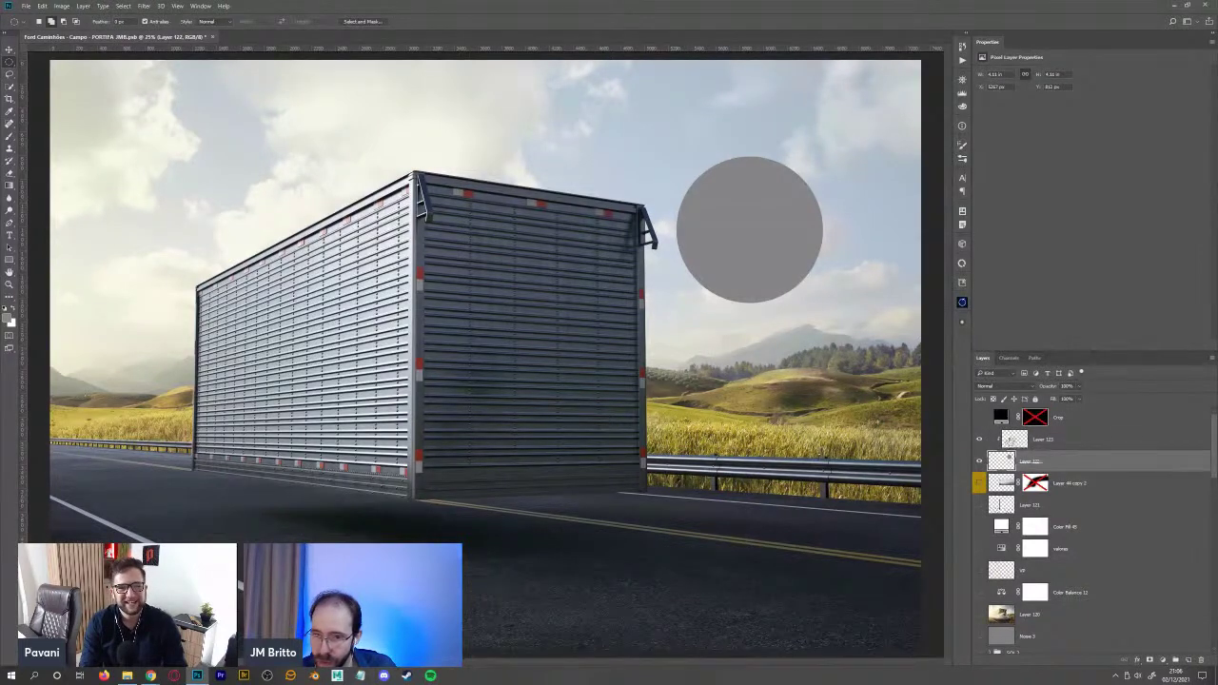
- Shade the circle on Layer 123 with a black-and-white gradient, darkest toward the bottom right
key("g")
key("d")
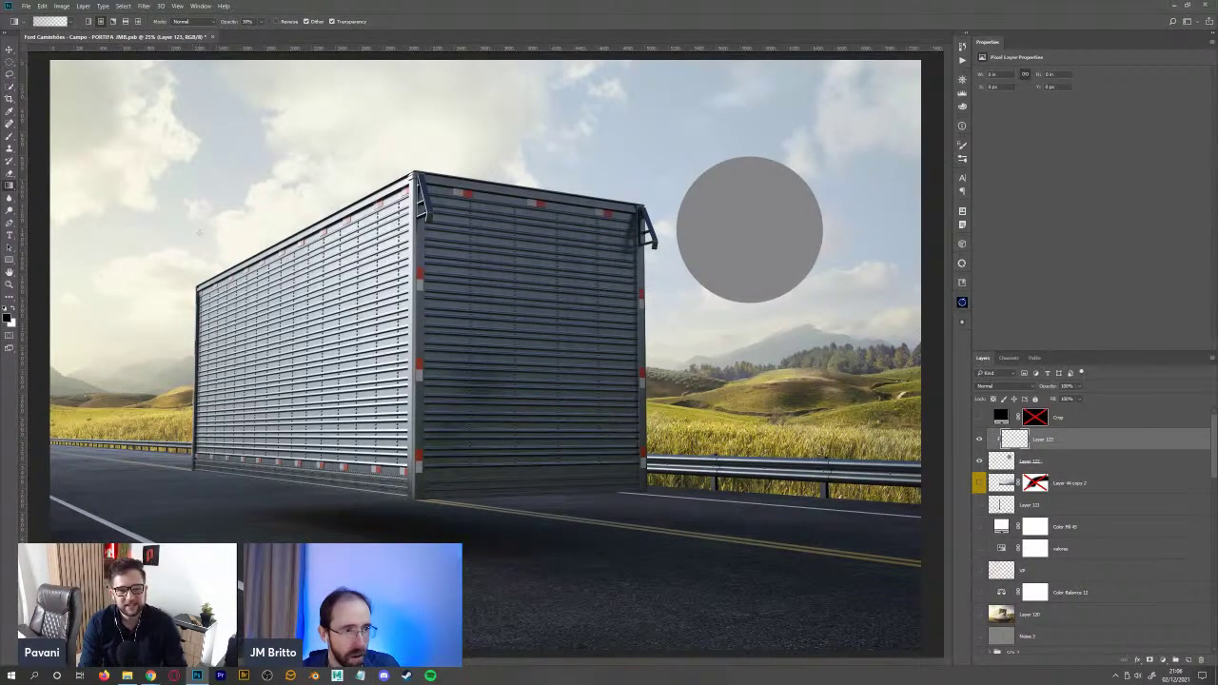
key("x")
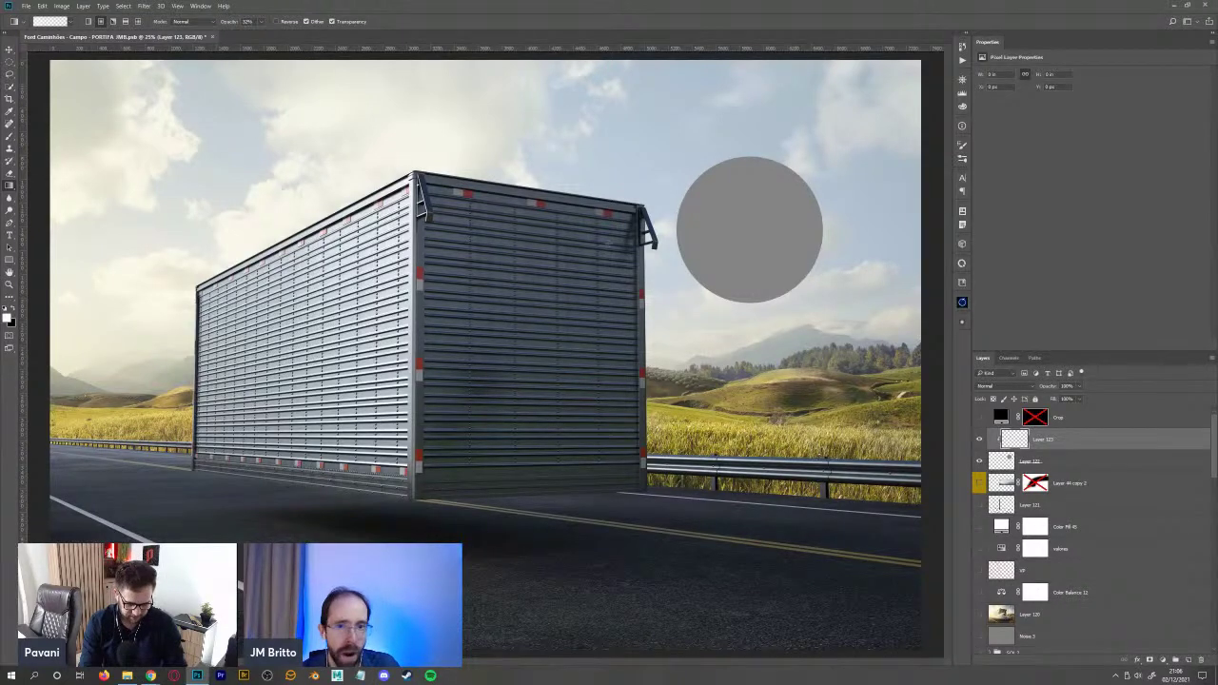
left_click_drag(725, 133, 746, 211)
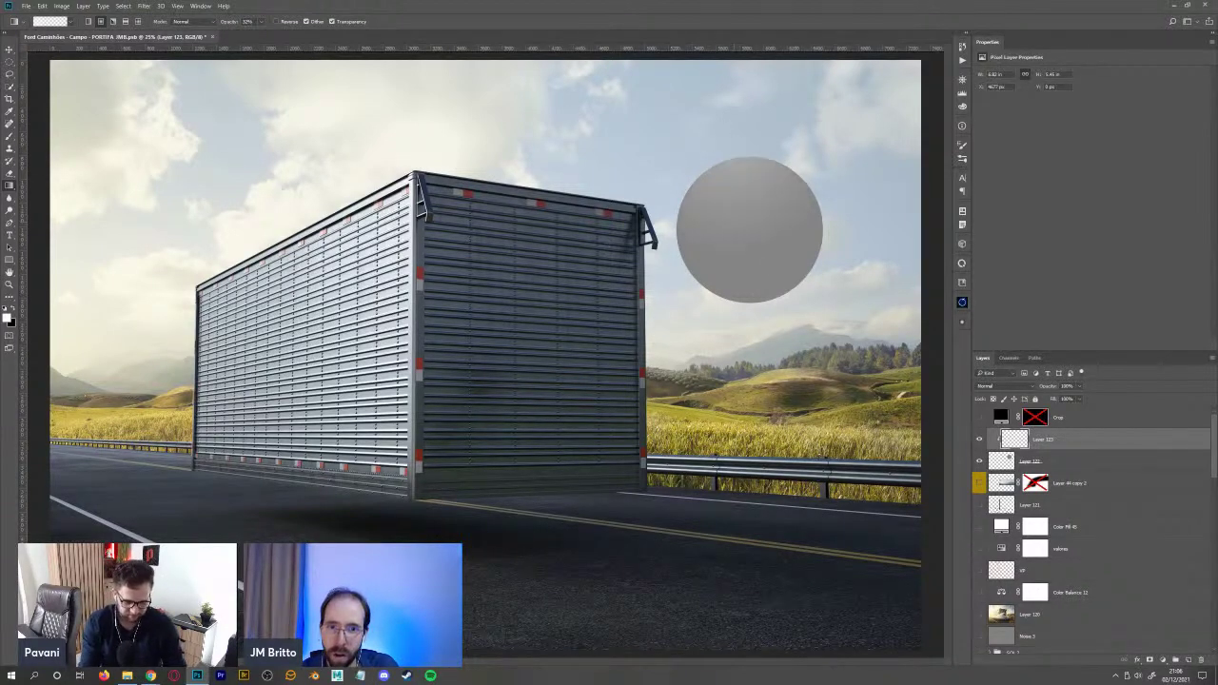
left_click_drag(724, 141, 744, 171)
left_click_drag(702, 114, 759, 201)
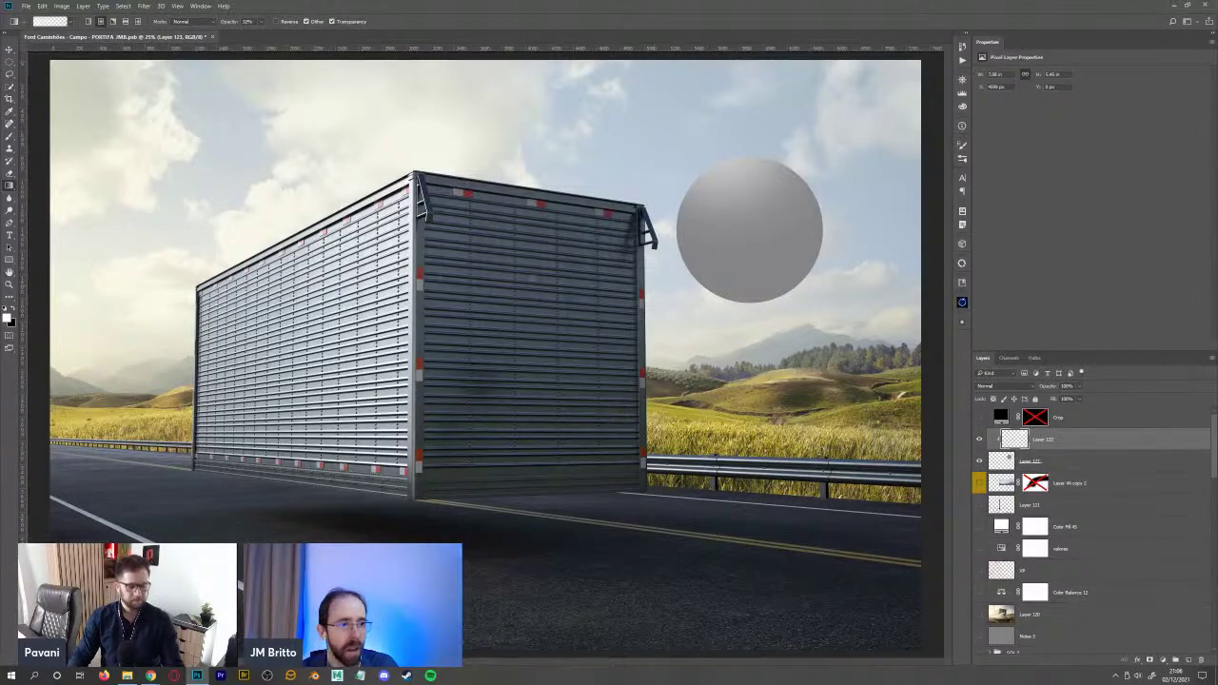
left_click_drag(776, 354, 716, 186)
left_click_drag(723, 376, 683, 191)
left_click_drag(819, 342, 731, 249)
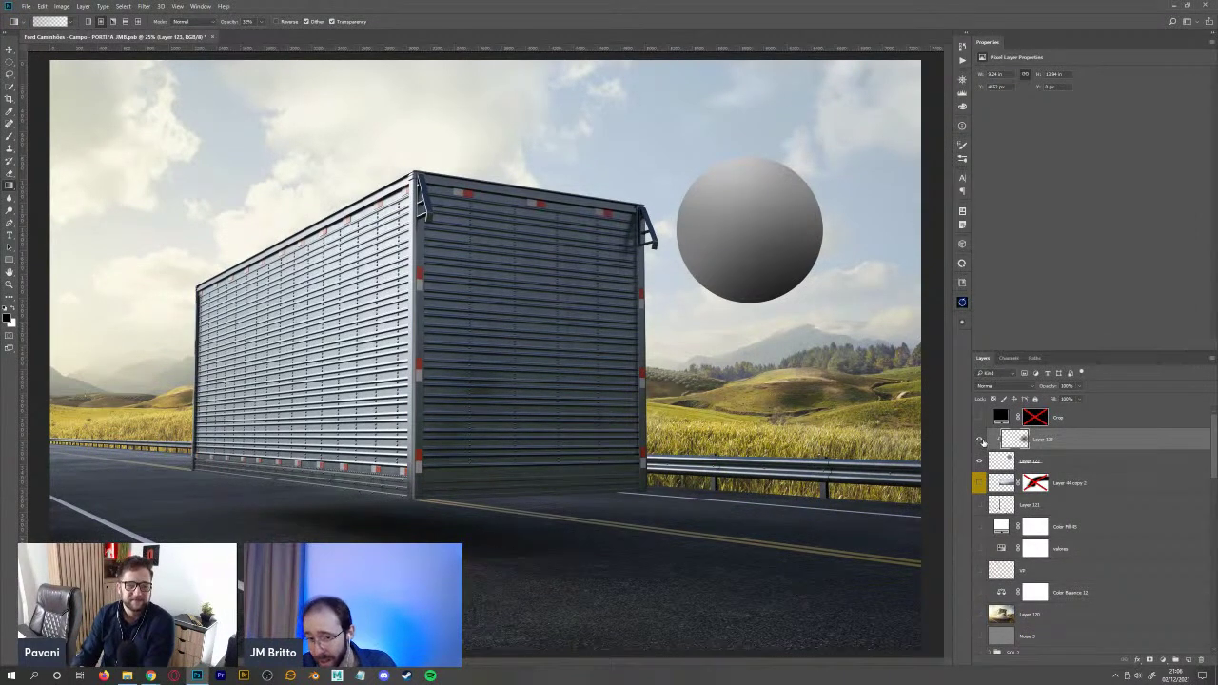
- Compare Layer 123 and Layer 122 visibility, finally turning off Layer 122's sphere
left_click(979, 440)
left_click(979, 440)
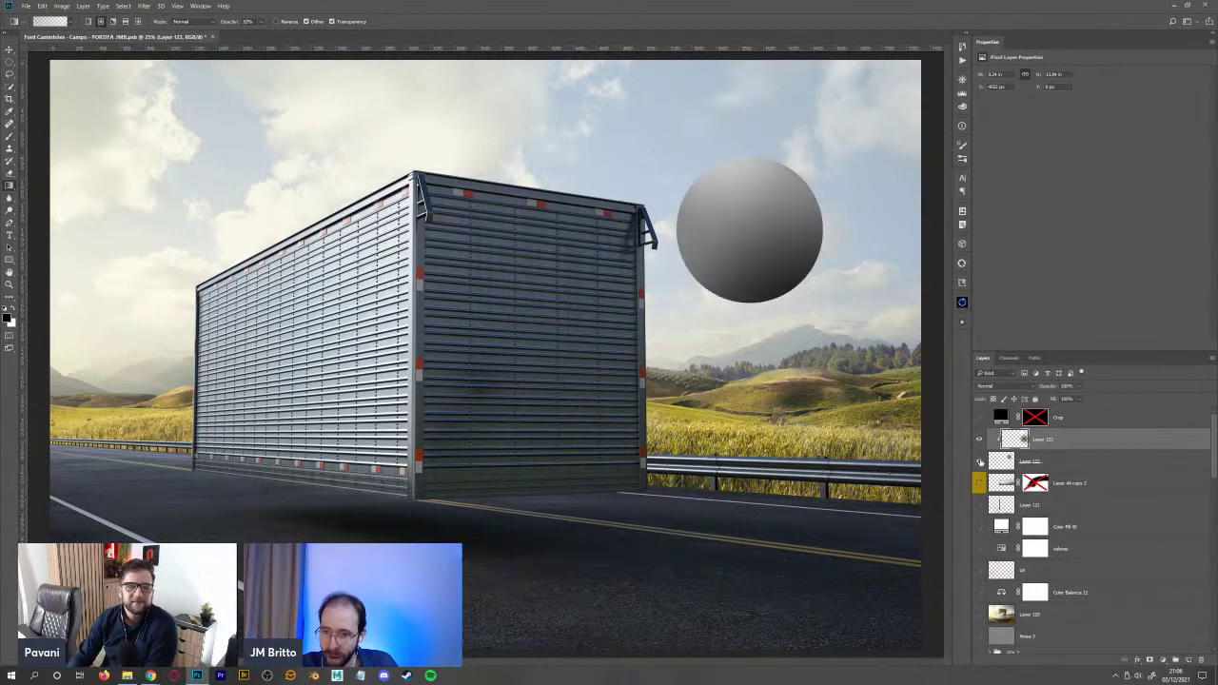
left_click(978, 460)
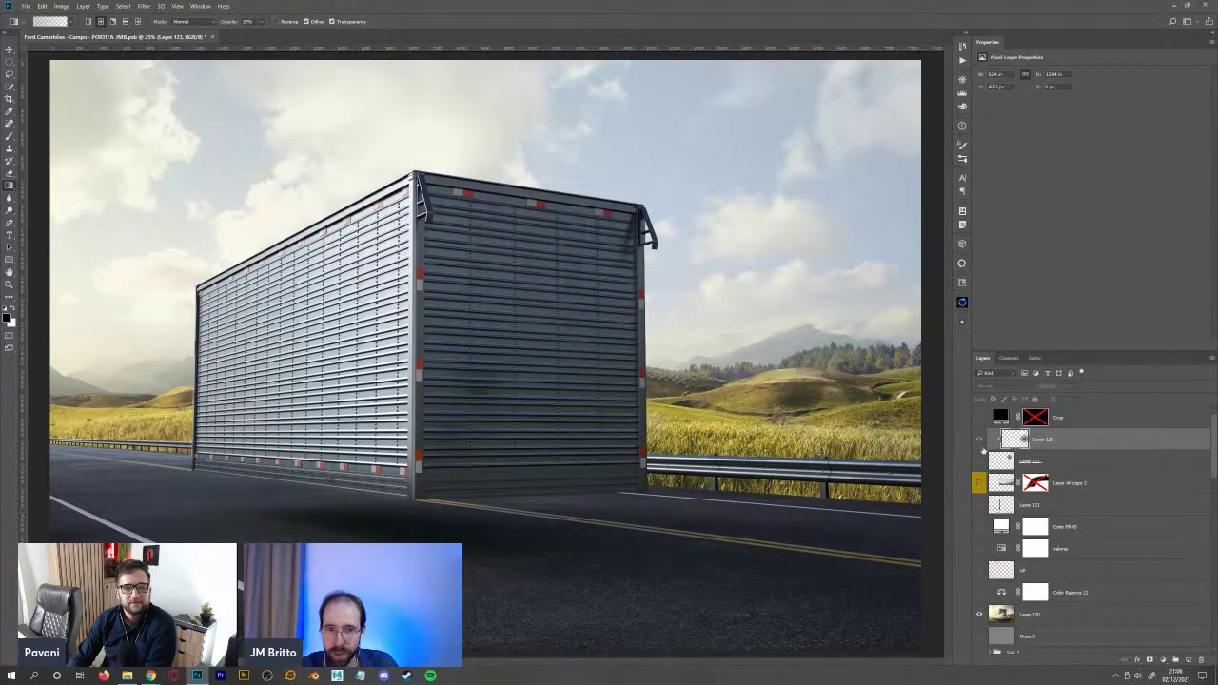
left_click(979, 439, "alt")
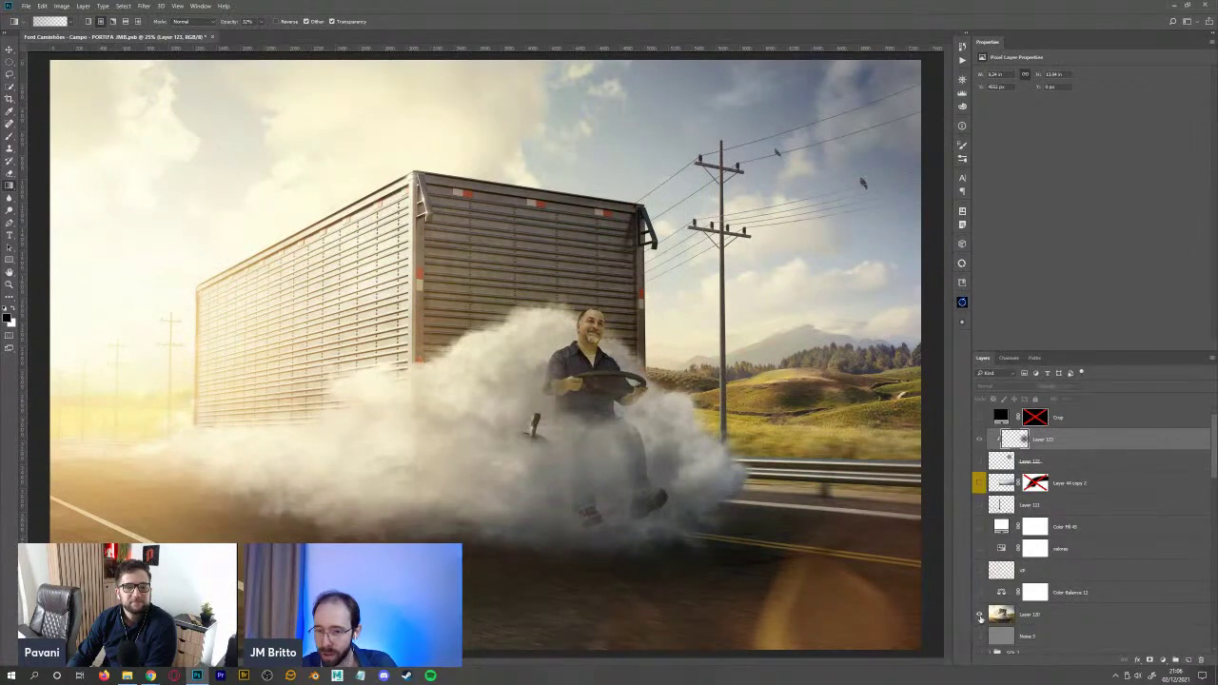
left_click(980, 502, "alt")
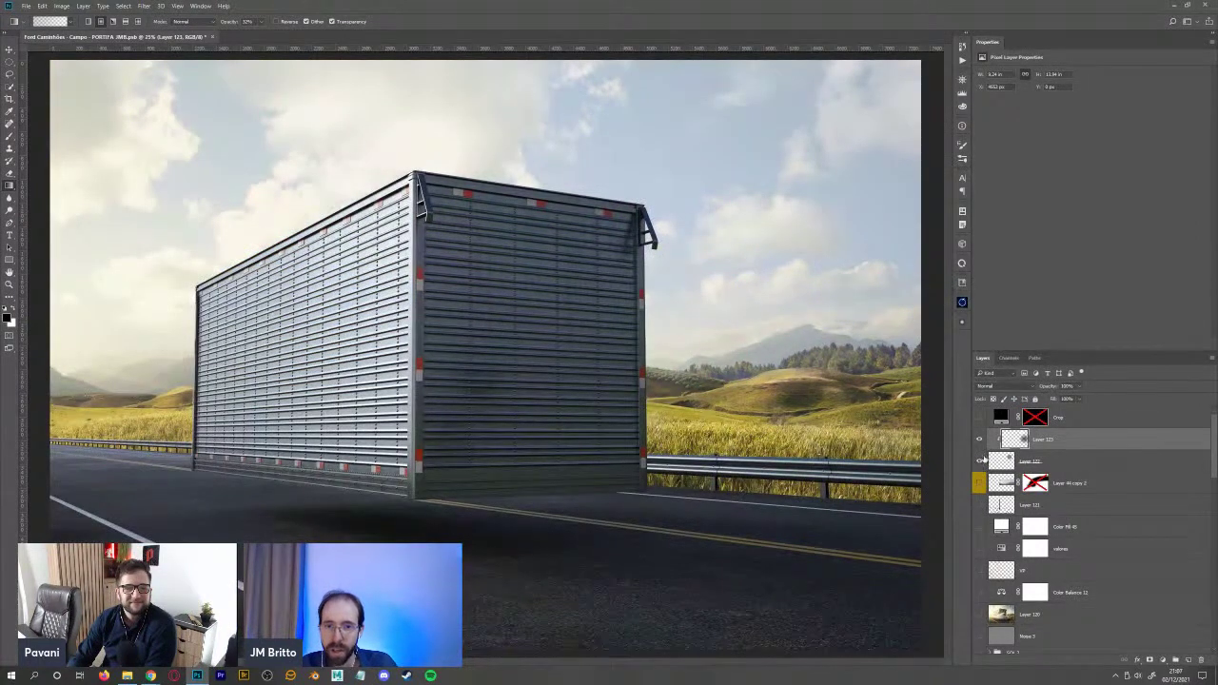
left_click(979, 461)
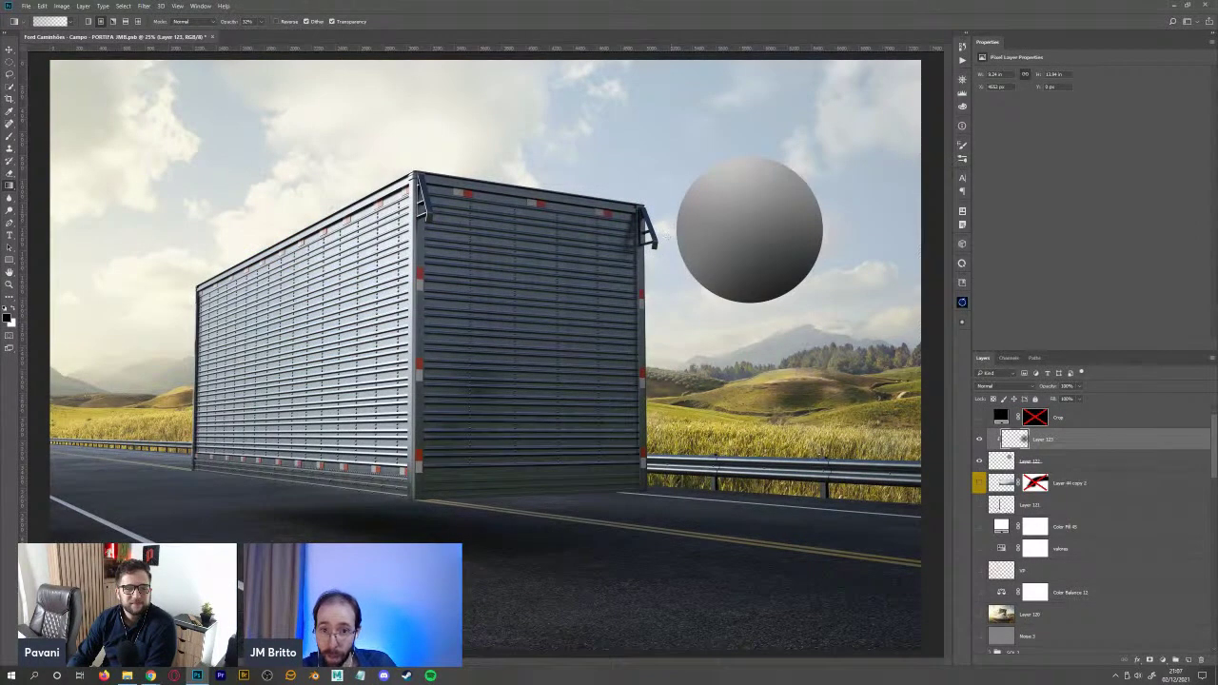
left_click(979, 461)
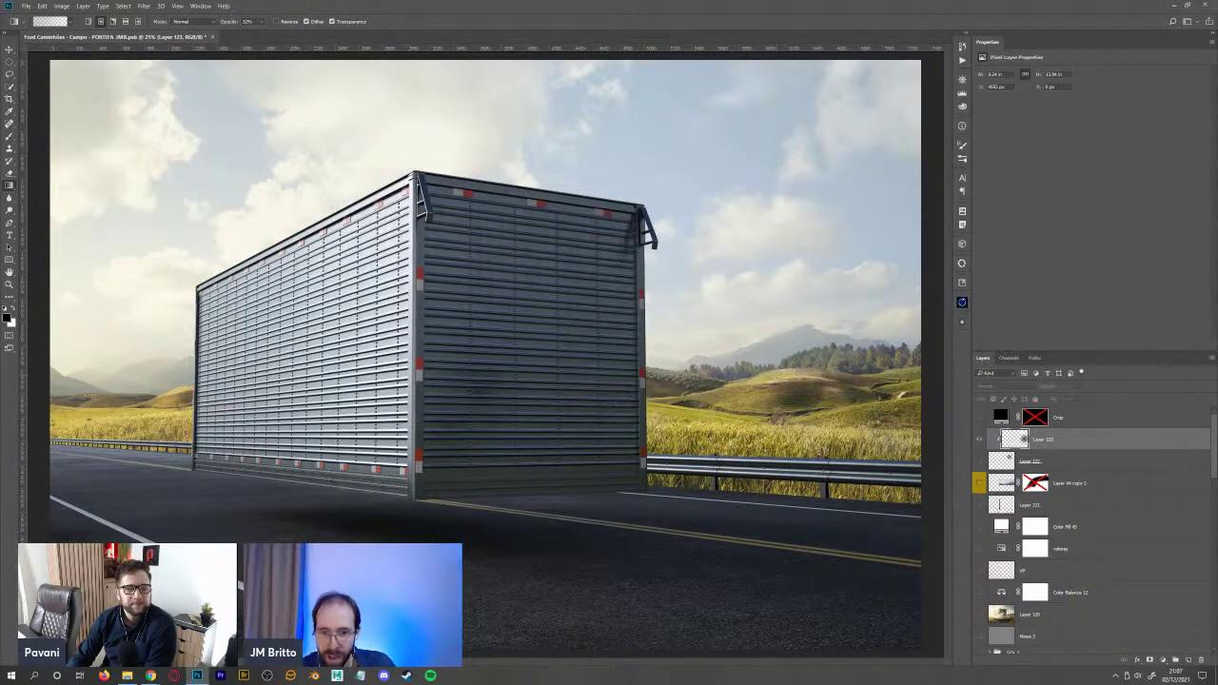
- Paint a Quick Mask over the right-side hills and soften it with Gaussian Blur radius 22.2
key("b")
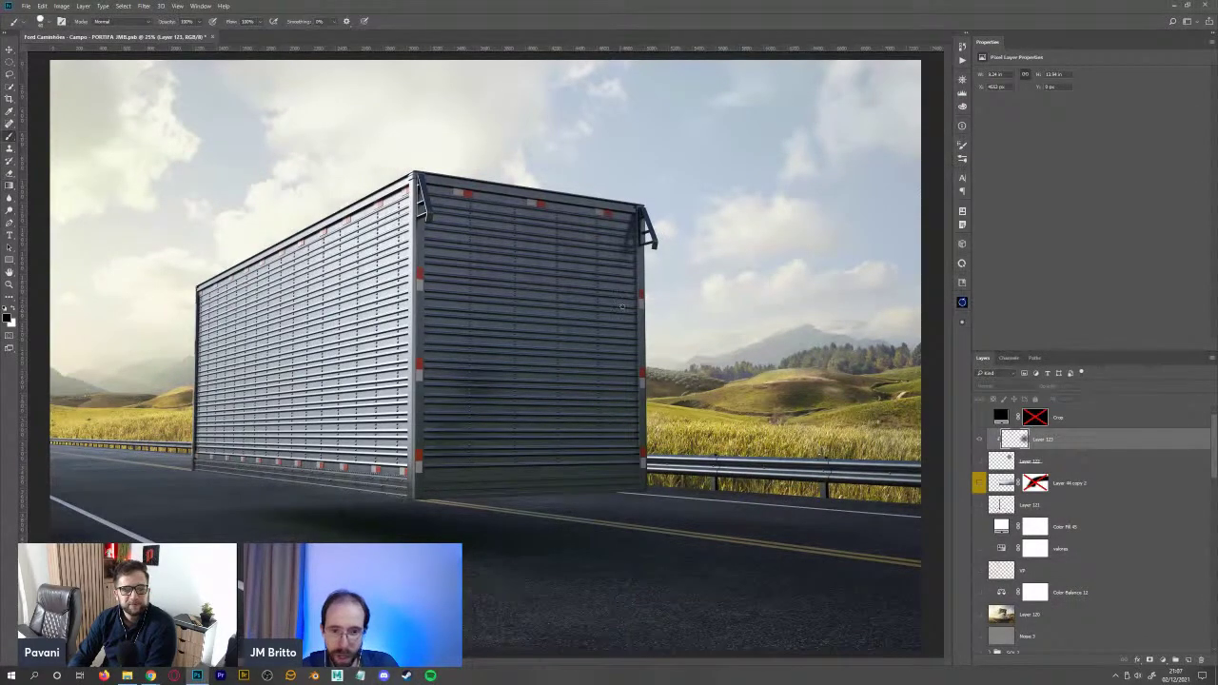
left_click_drag(761, 338, 750, 338)
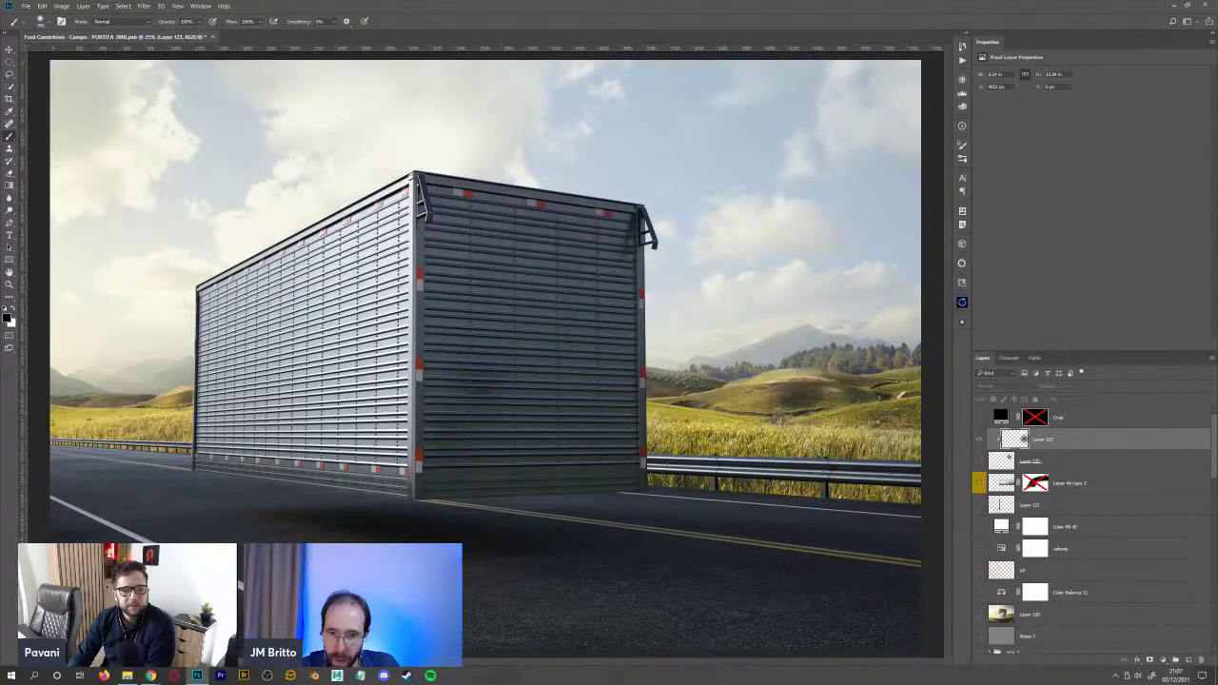
key("q")
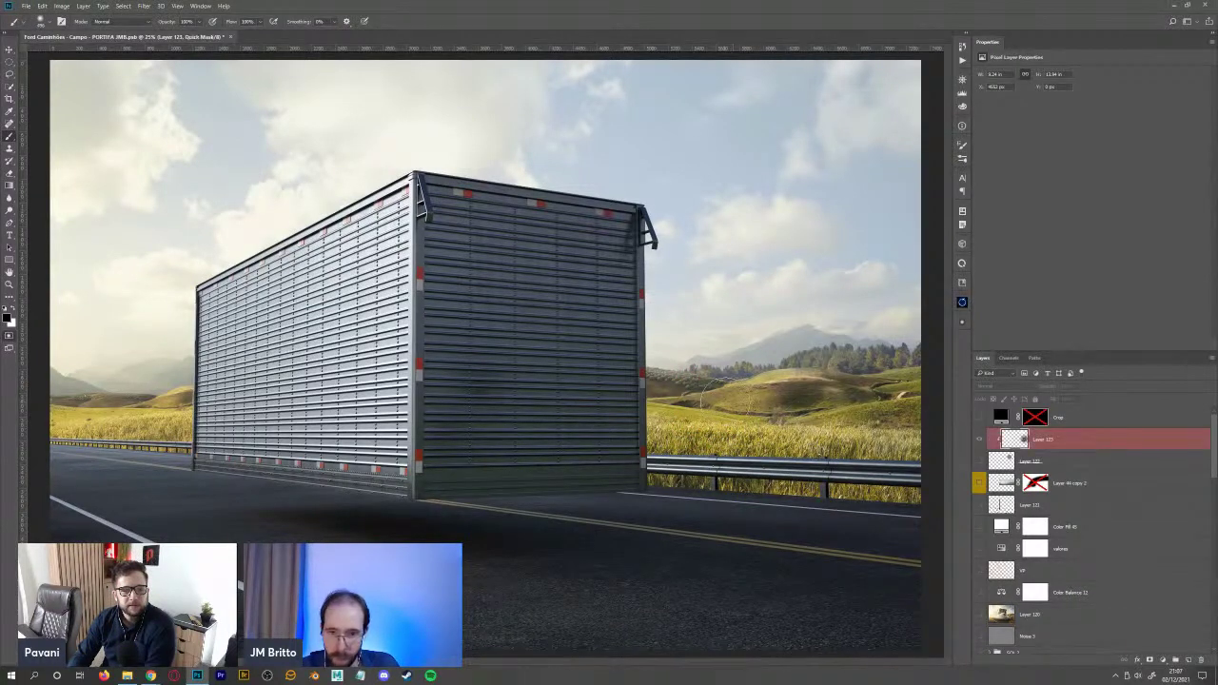
mouse_move(723, 404)
left_mouse_down()
mouse_move(835, 403)
mouse_move(699, 399)
mouse_move(861, 405)
mouse_move(801, 392)
left_mouse_up()
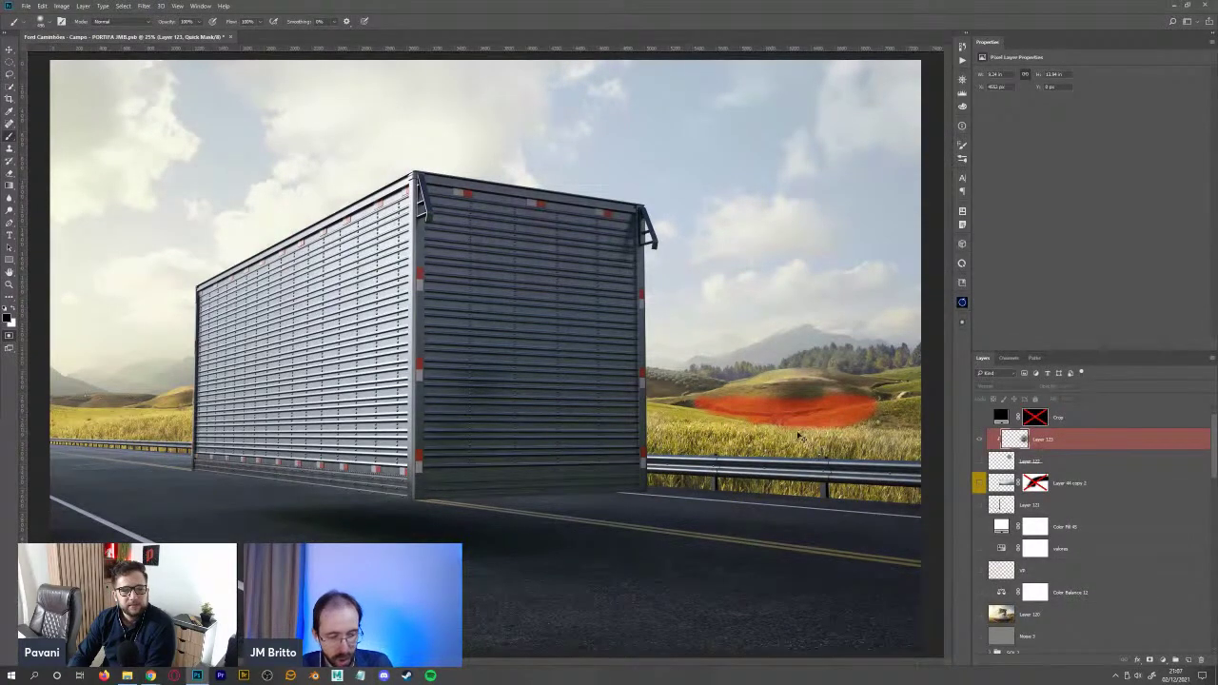
key("ctrl+alt+f")
mouse_move(927, 502)
left_mouse_down()
mouse_move(917, 497)
mouse_move(926, 497)
left_mouse_up()
left_click(996, 385)
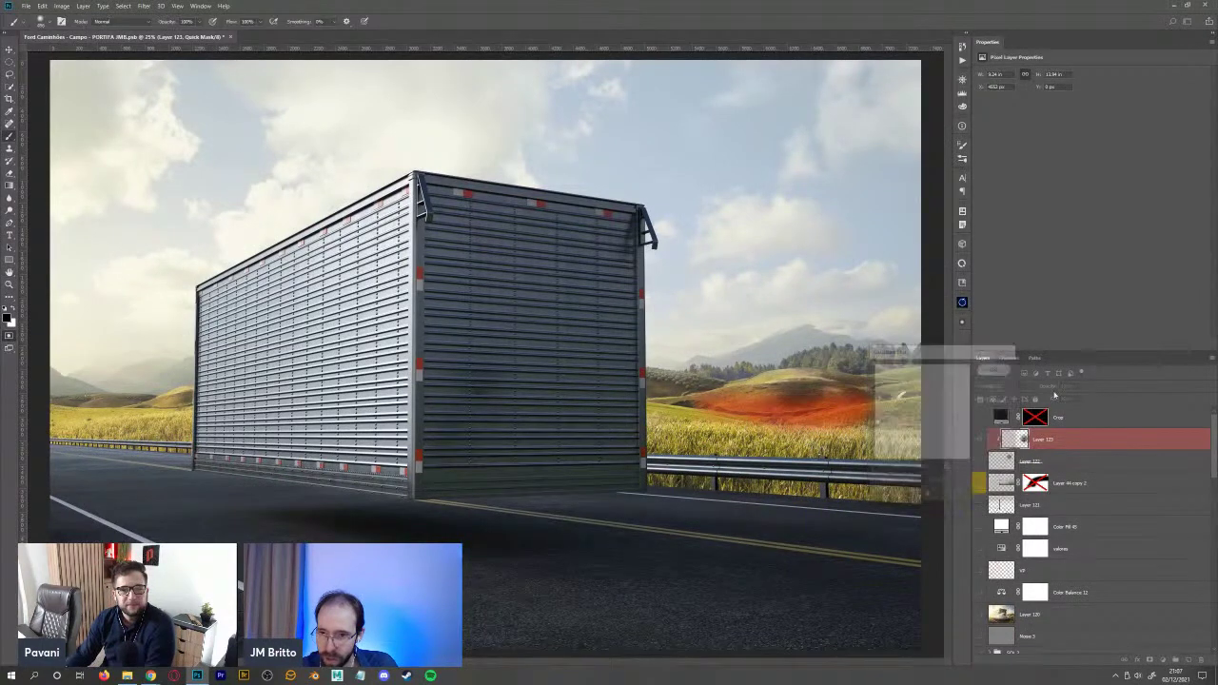
- Turn the painted hills mask into a selection and add a Curves layer that slightly darkens the hills
key("q")
left_click(1163, 661)
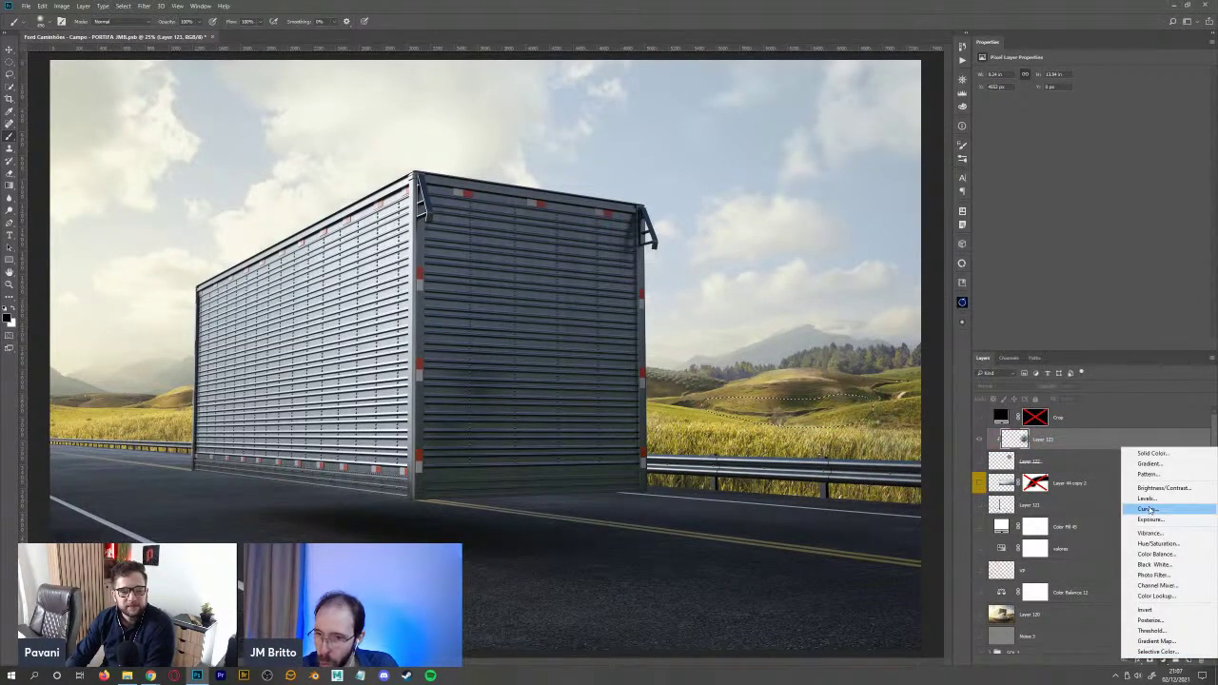
left_click(1141, 512)
left_click_drag(1084, 170, 1090, 169)
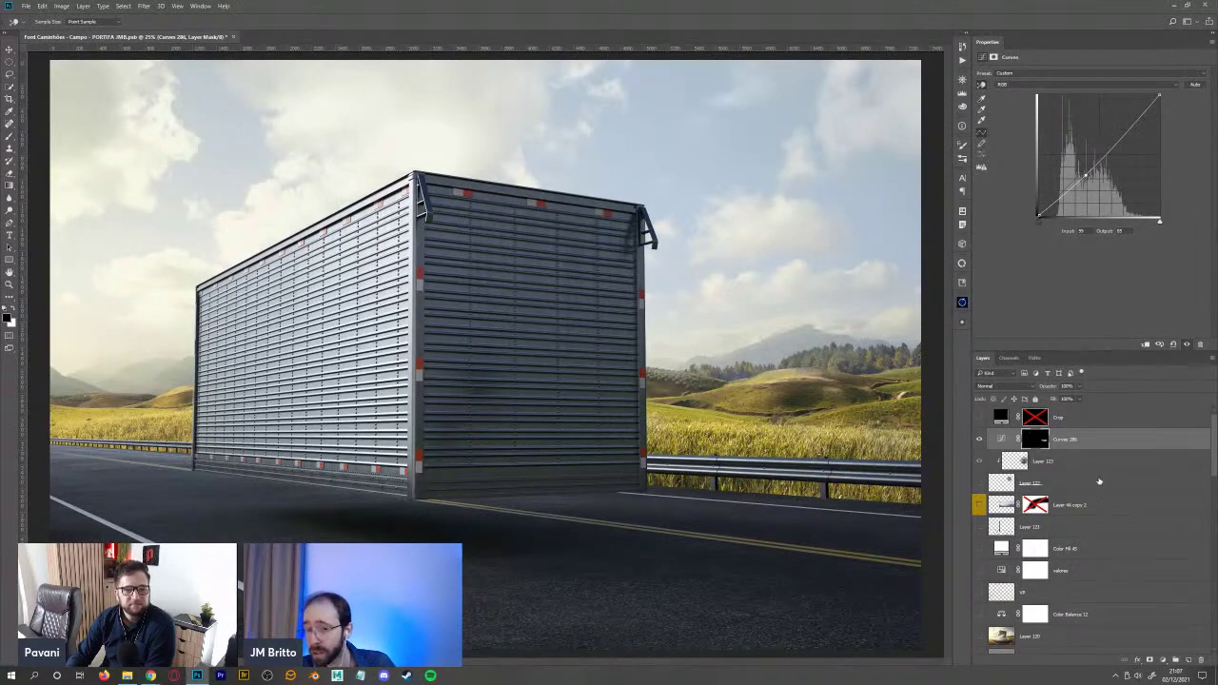
scroll(1139, 475, "down", 1)
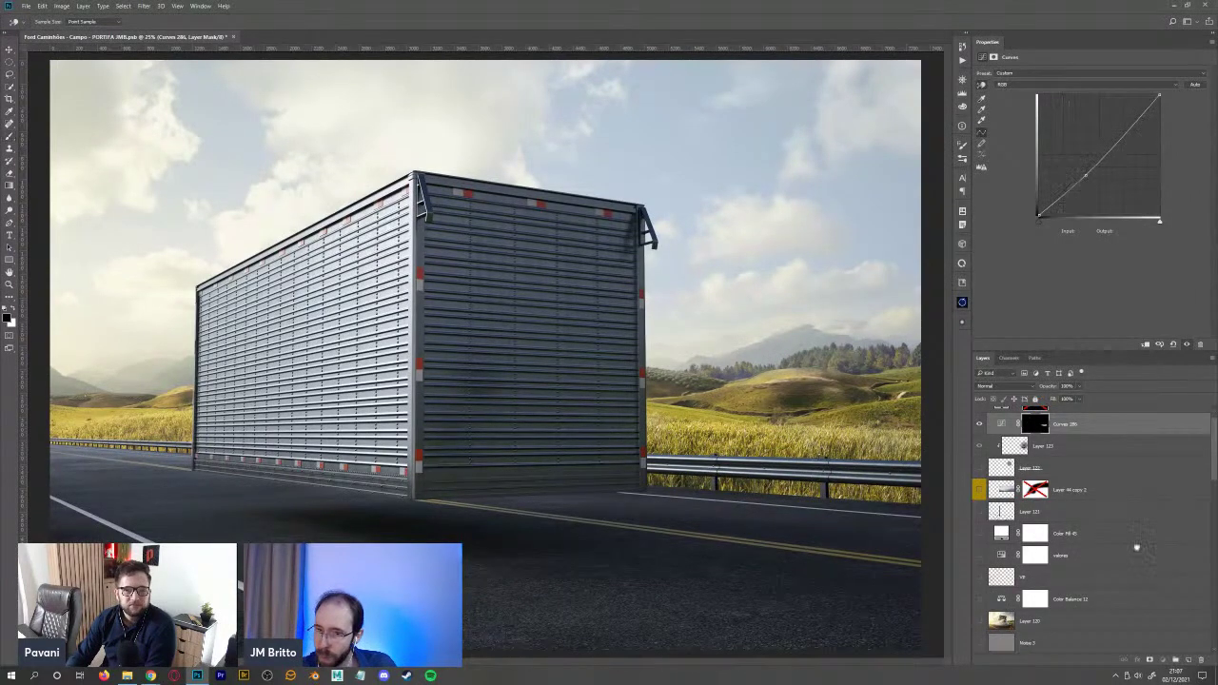
- Load a luminosity selection of the composite's bright tones from the Channels panel
key("b")
key("alt+bracketleft")
left_click(1009, 358)
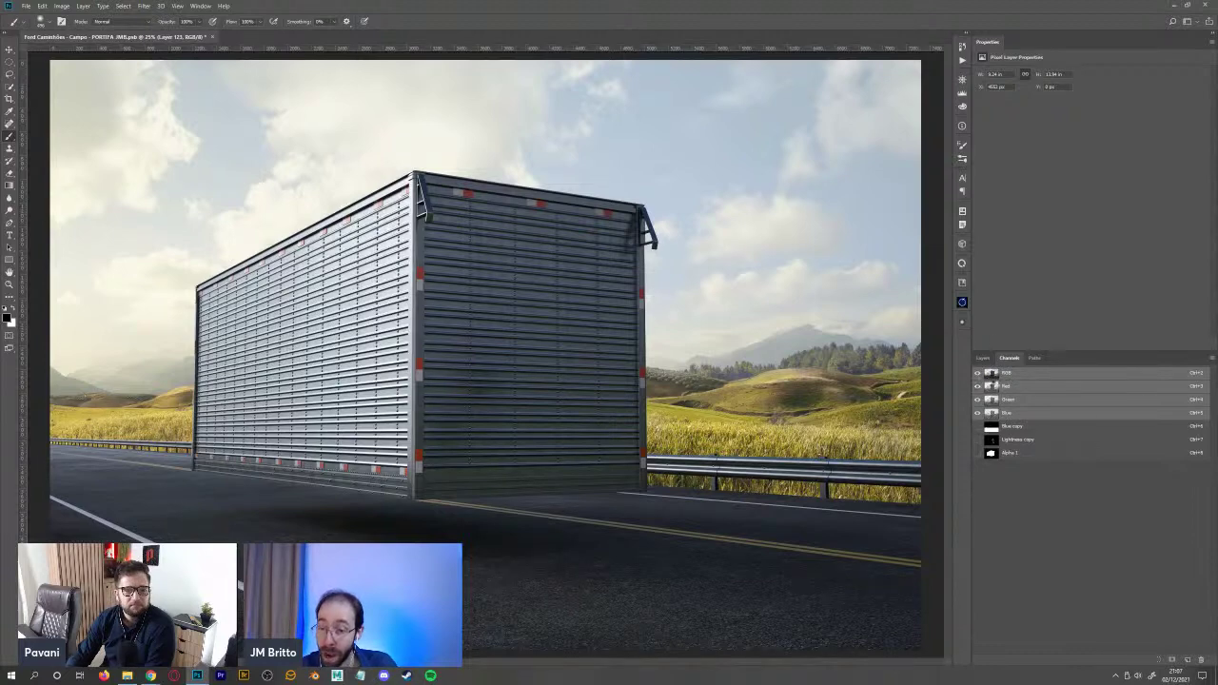
key("ctrl+alt+shift+e")
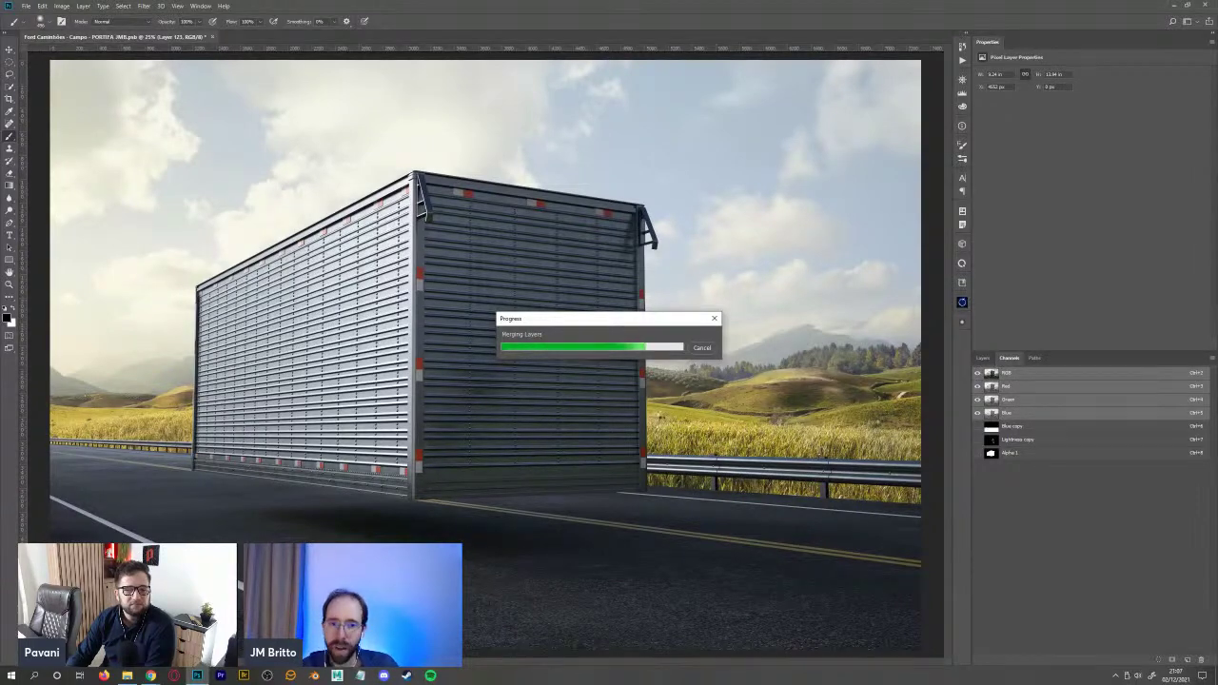
- Add a Curves layer masked to the bright areas and bend it into a contrast S-curve
left_click(983, 358)
left_click(1164, 657)
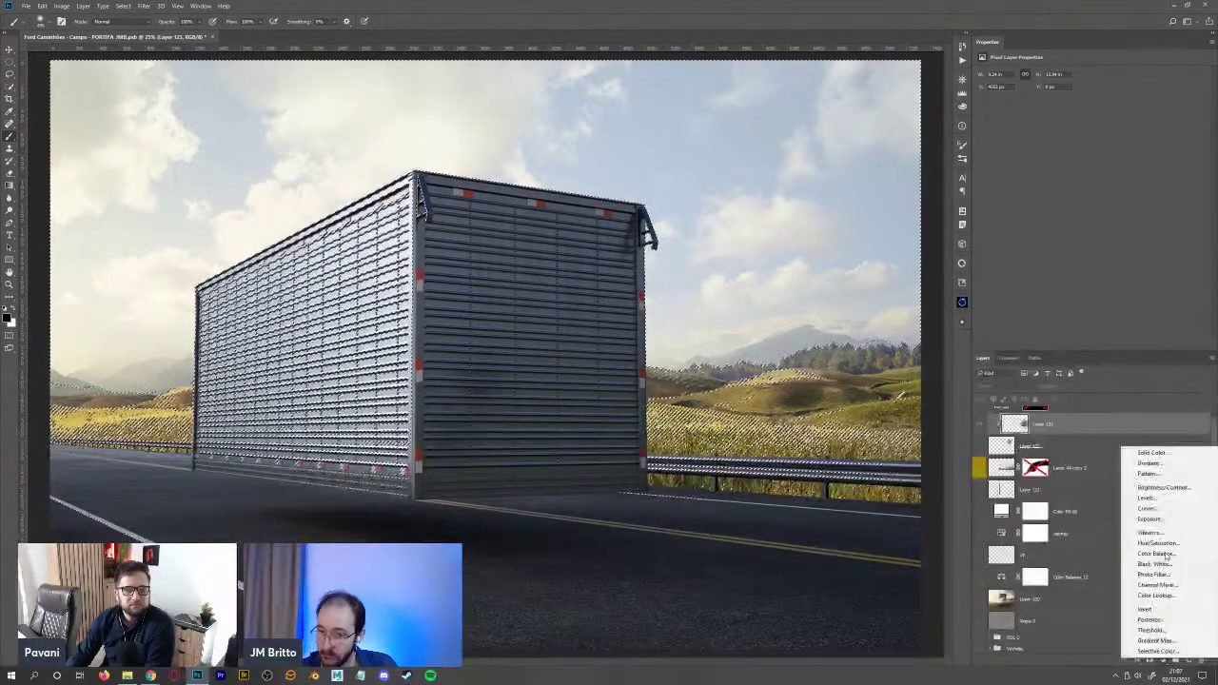
left_click(1147, 505)
key("b")
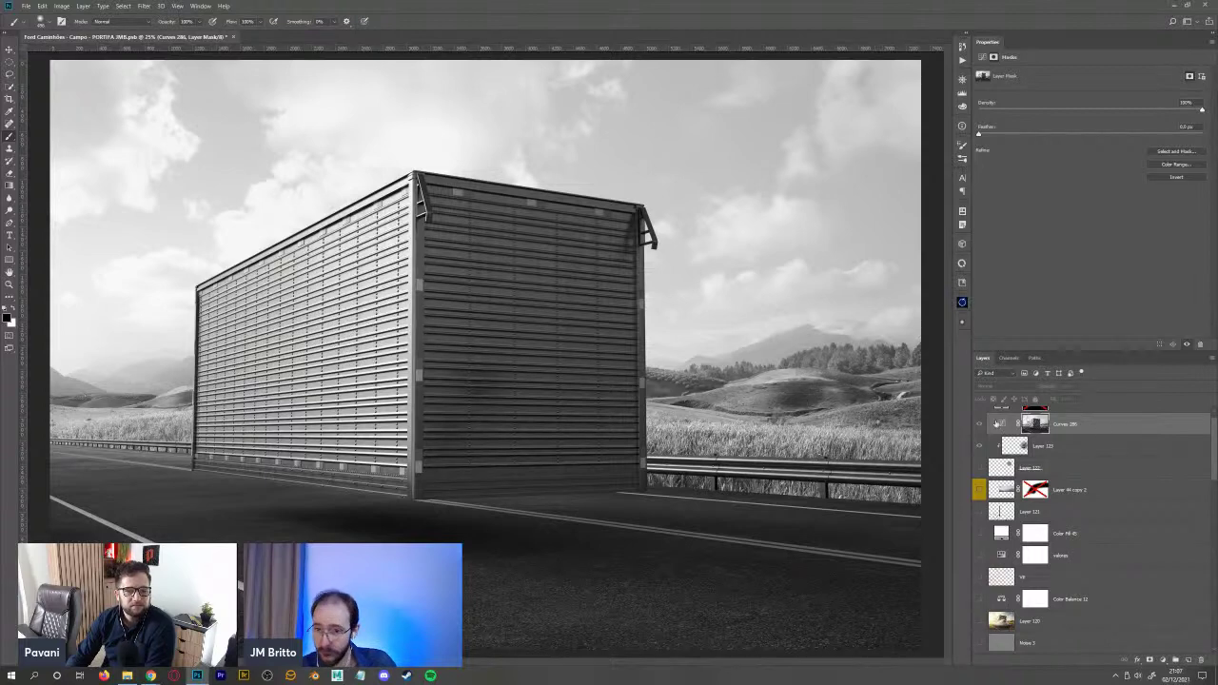
left_click(997, 424)
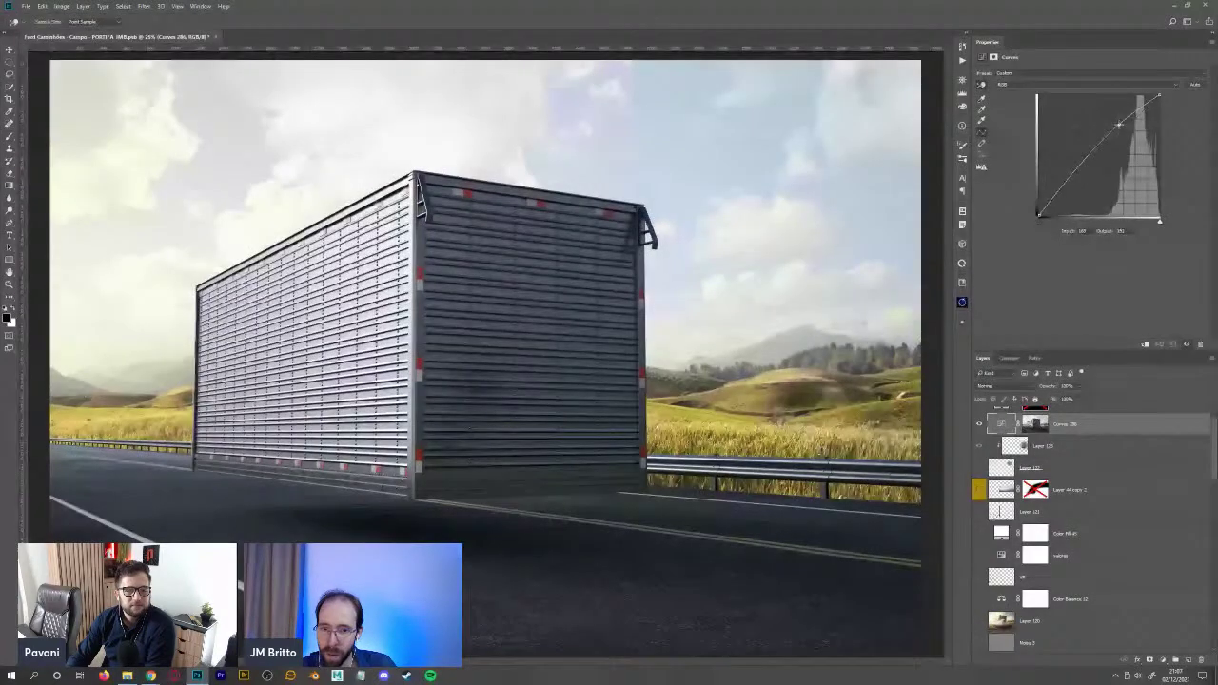
left_click_drag(1074, 179, 1064, 196)
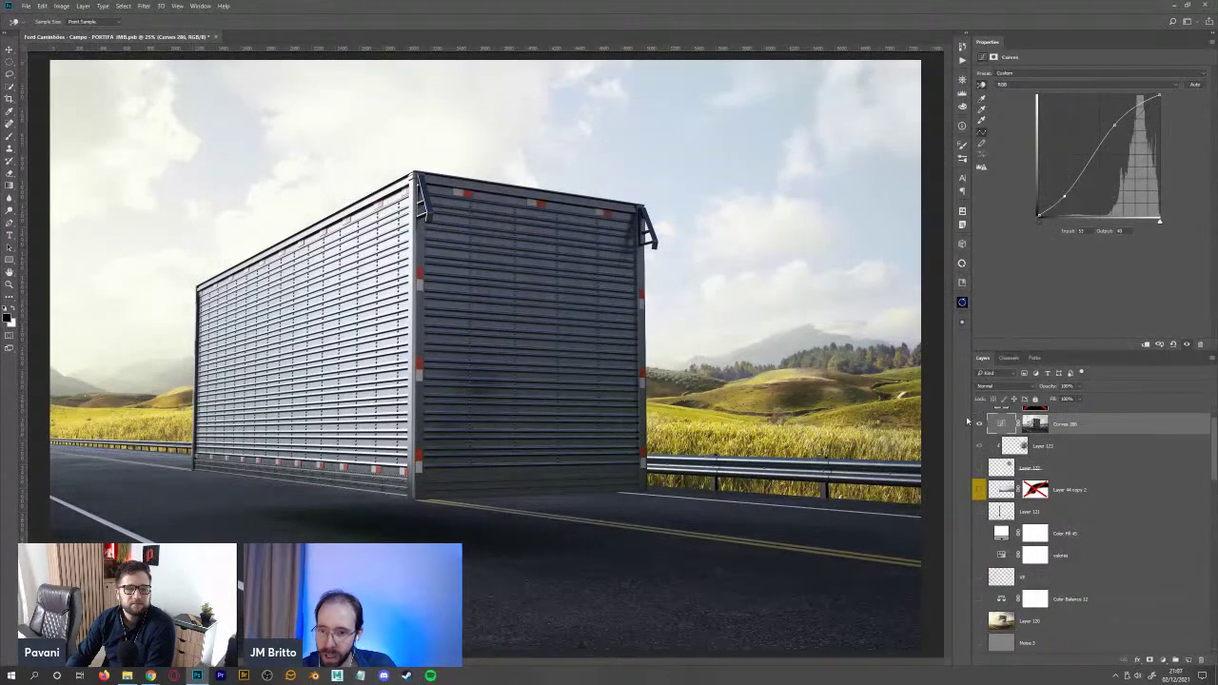
- Compare the Curves effect on and off, then delete the Curves layer and zoom out
left_click(980, 427)
left_click(980, 427)
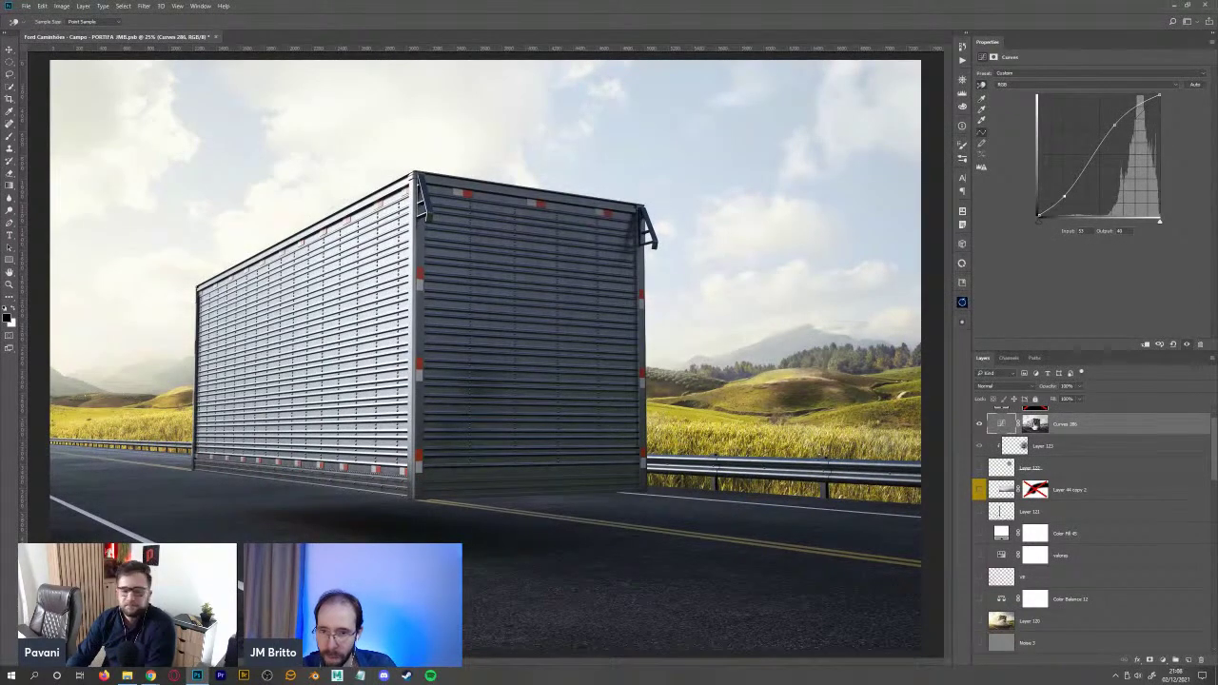
left_click(1035, 425)
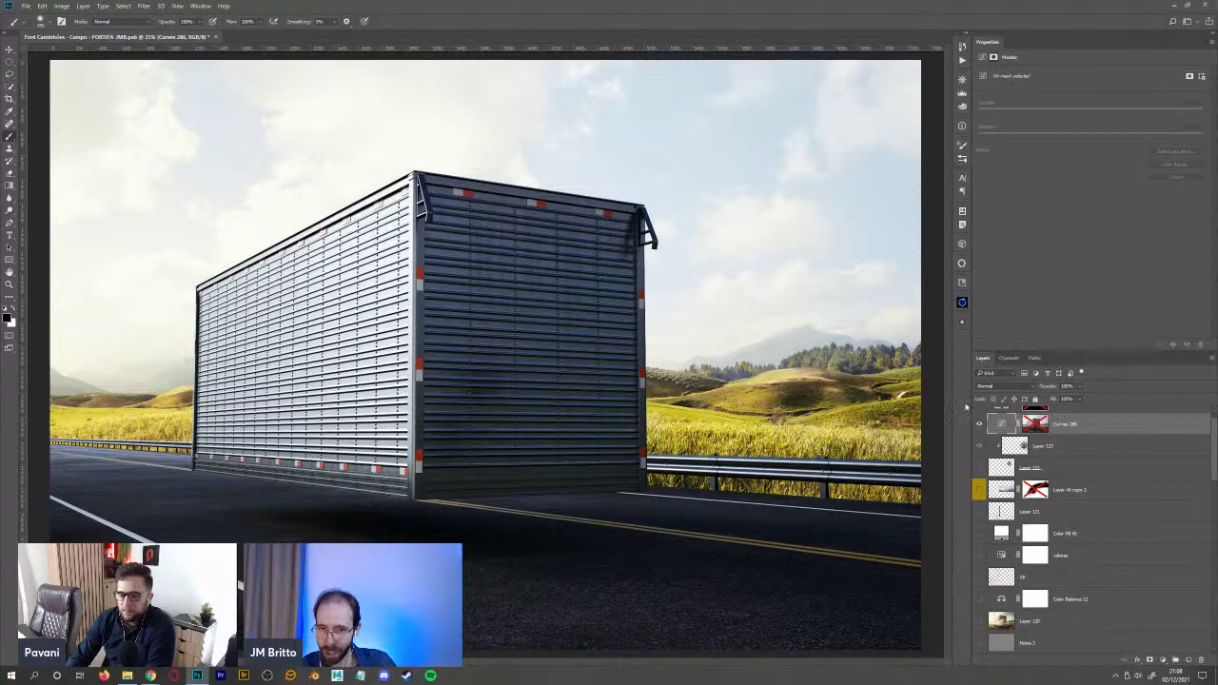
left_click(1042, 427)
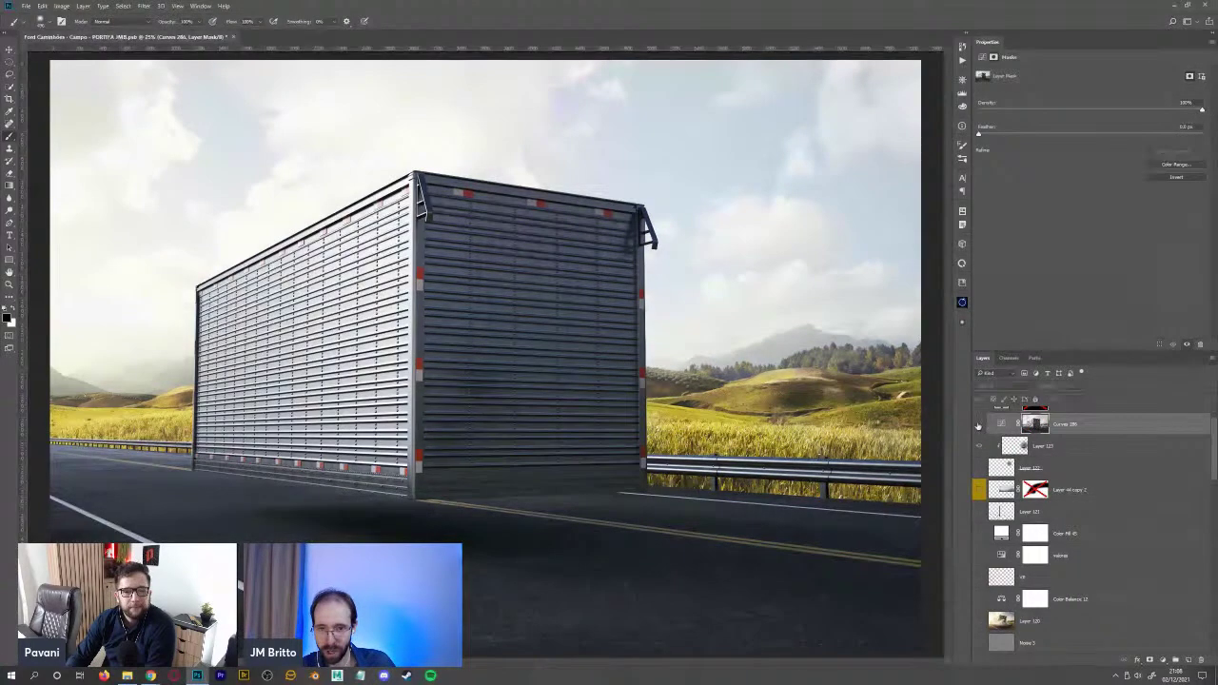
left_click(979, 425)
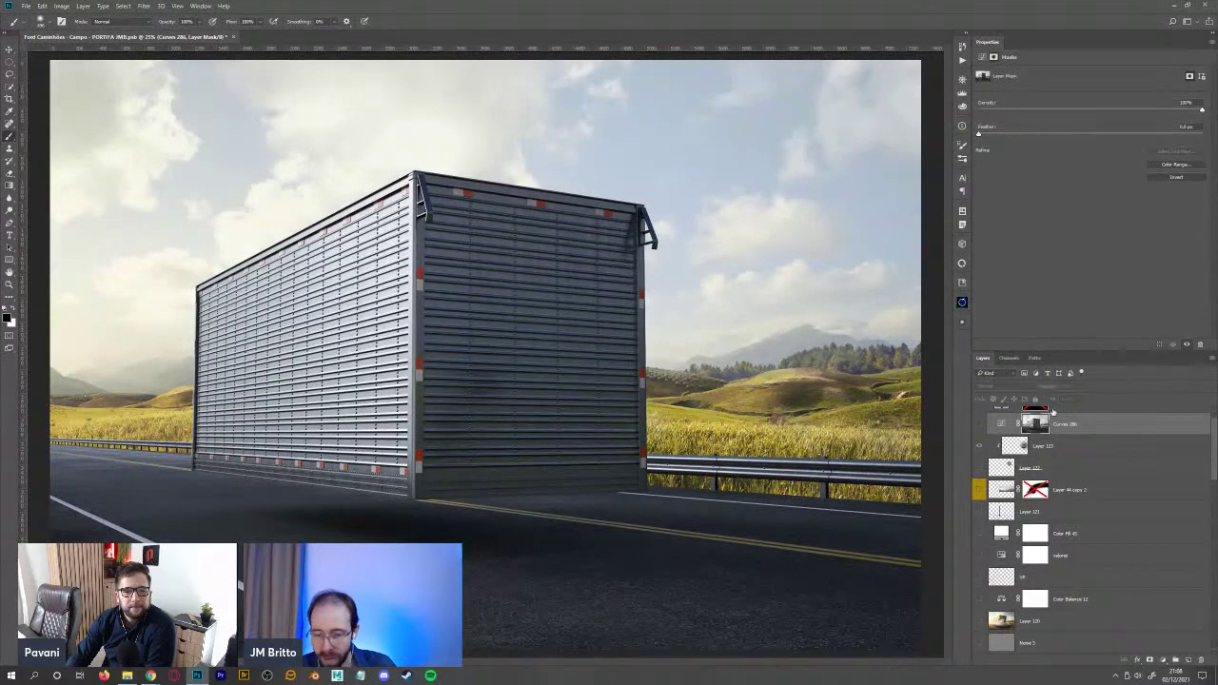
key("Delete")
key("ctrl+minus")
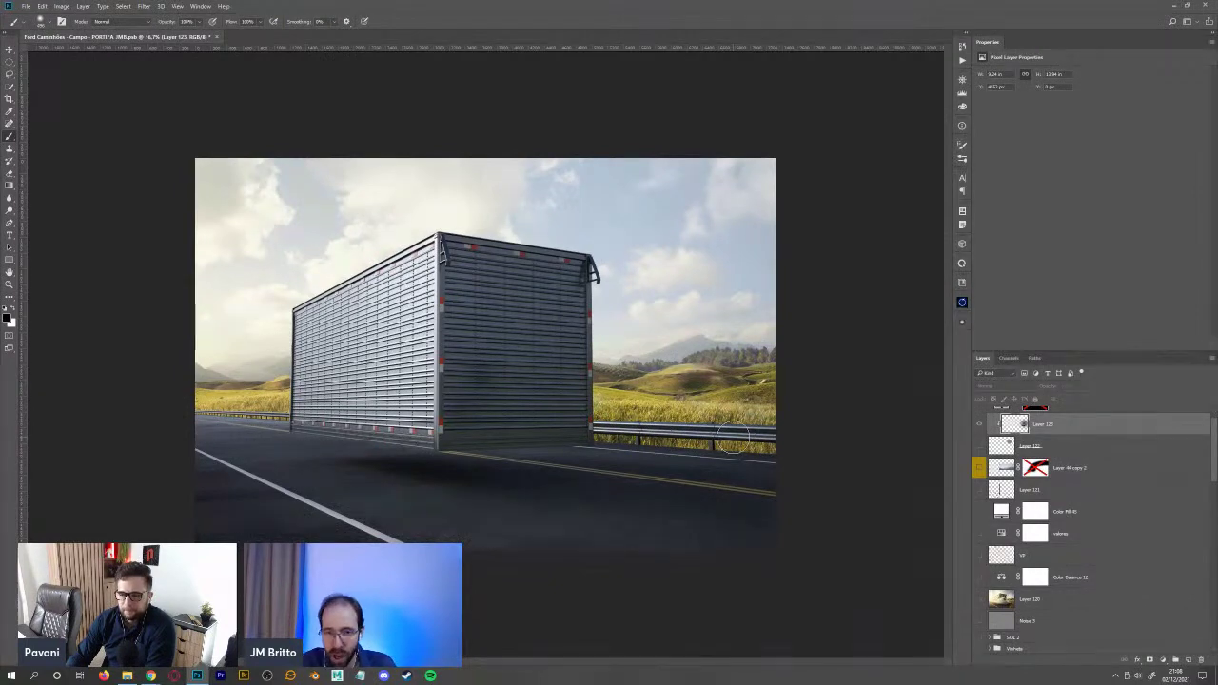
key("ctrl+plus")
key("ctrl+plus")
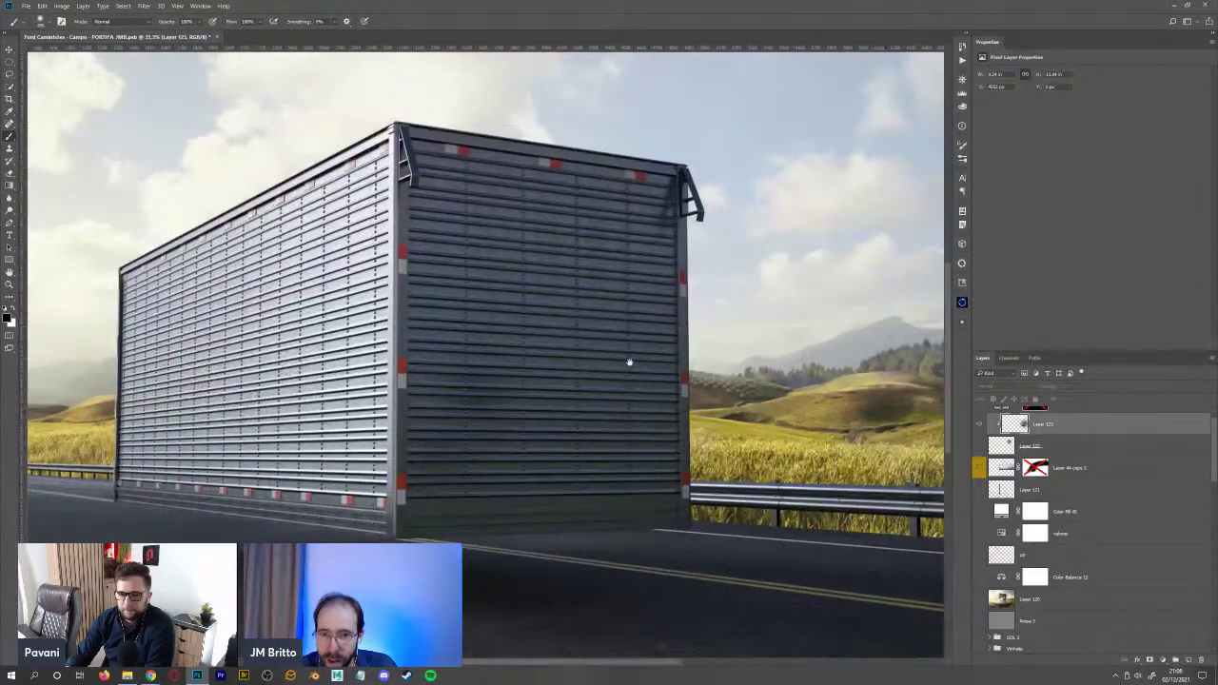
key("ctrl+minus")
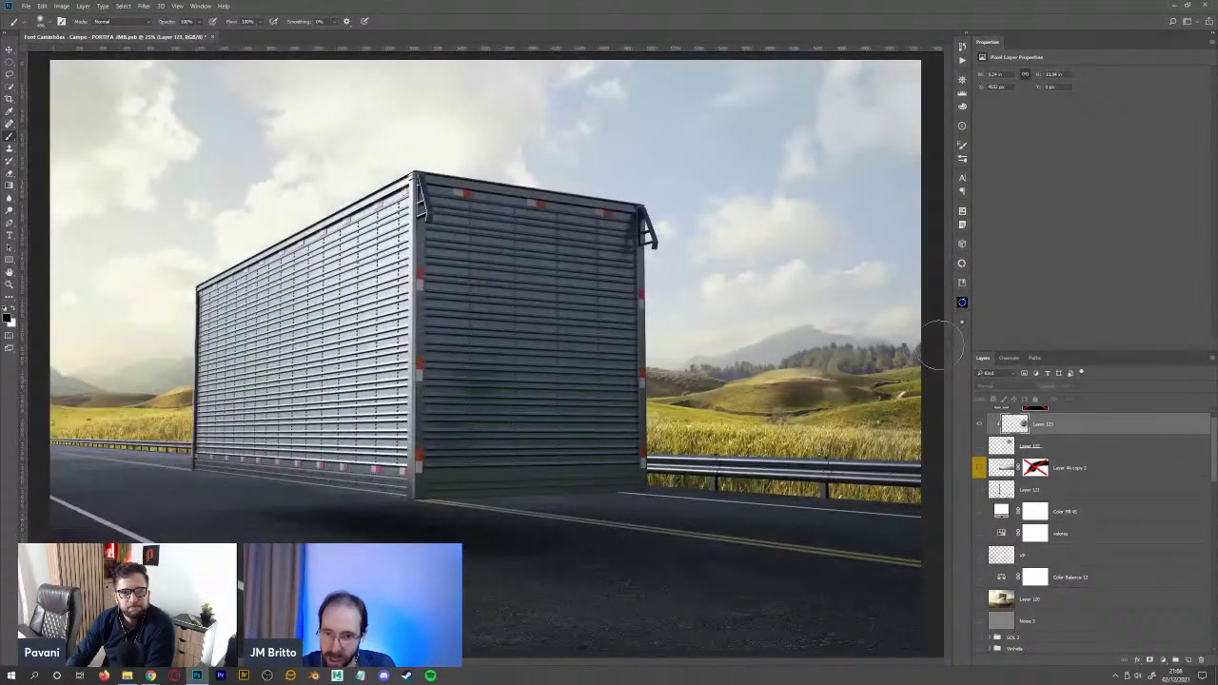
key("ctrl+minus")
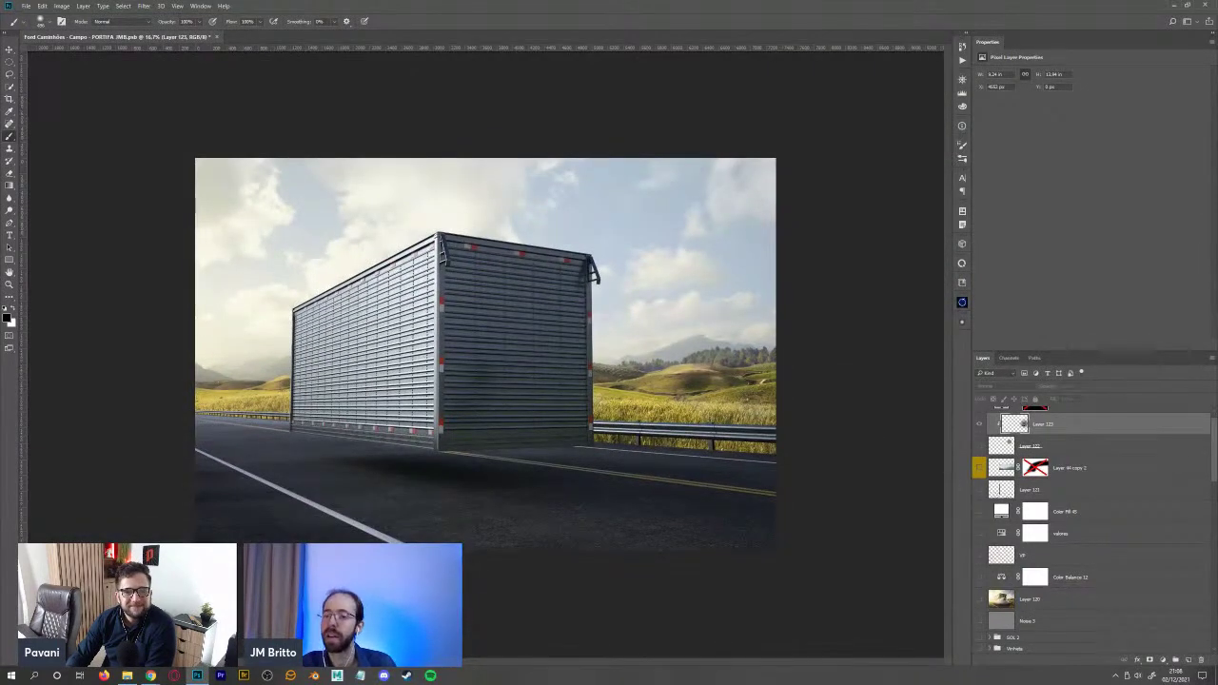
scroll(1204, 591, "down", 10)
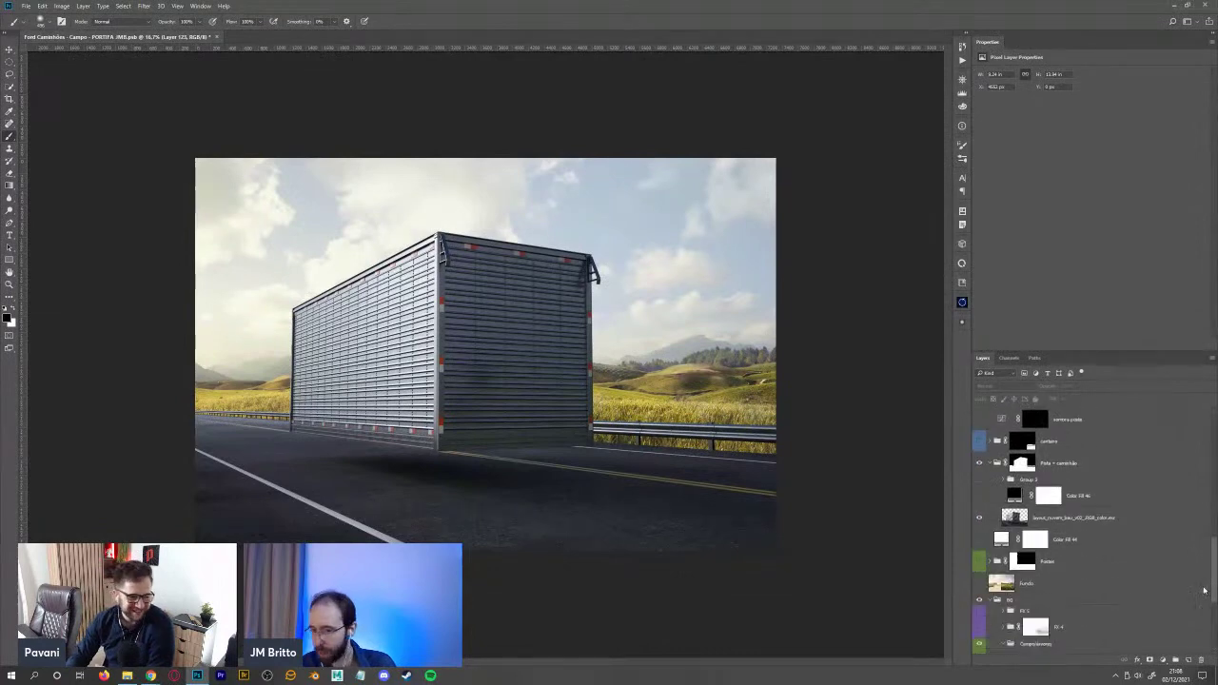
- Inspect the Componentes group and toggle the FX 5 group to compare the sky
scroll(1203, 591, "down", 5)
left_click(1015, 473)
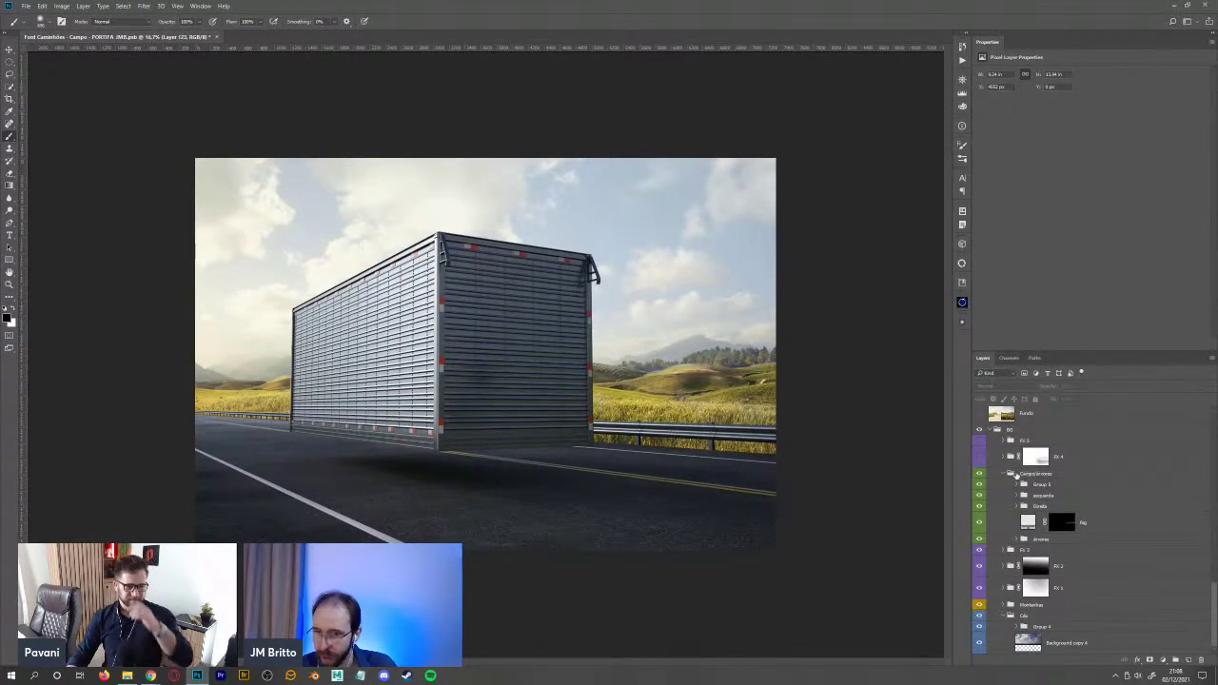
left_click(1015, 473)
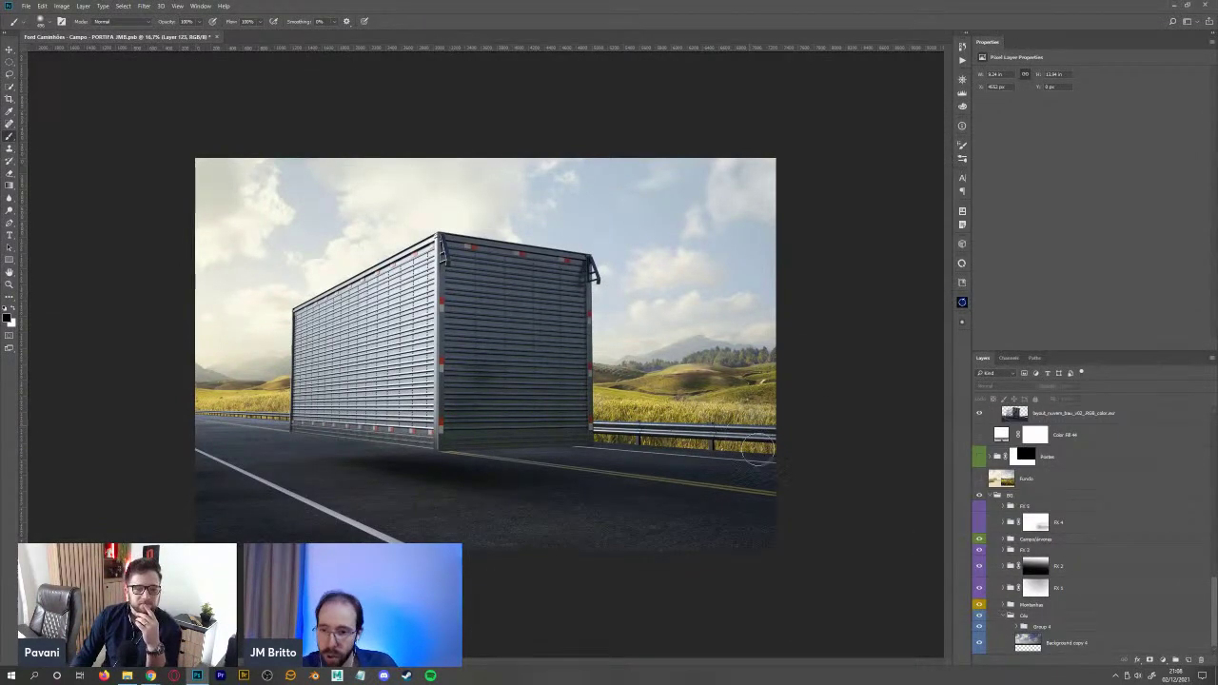
left_click(1036, 522)
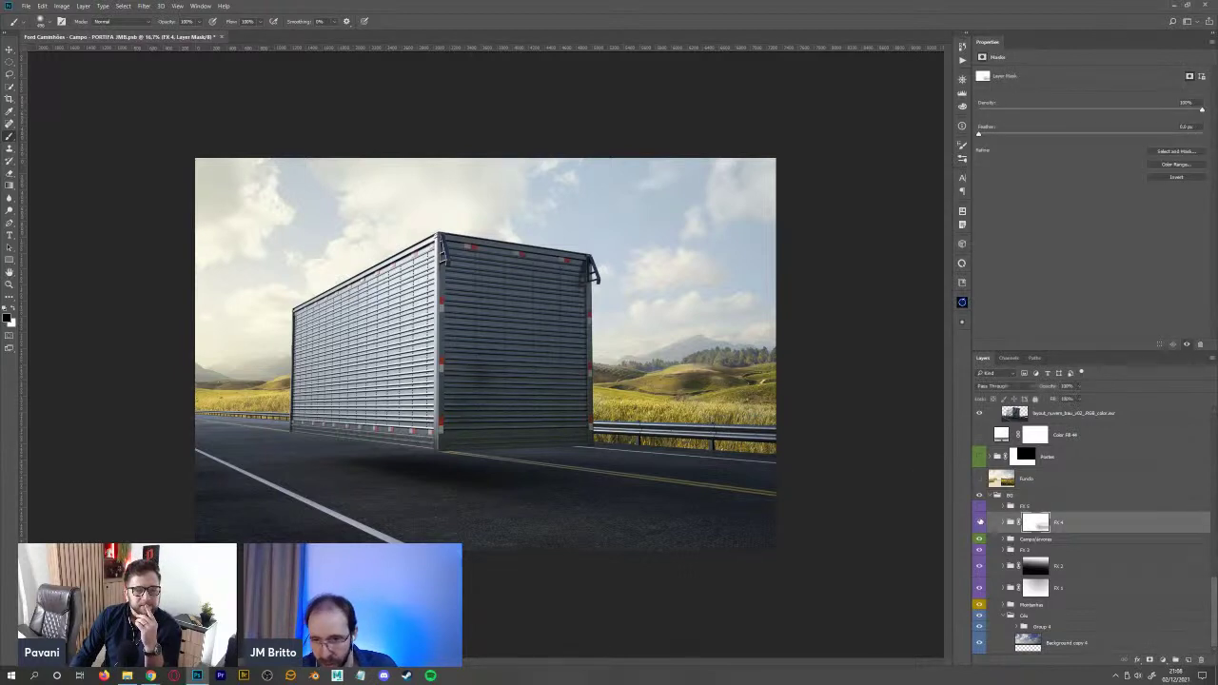
left_click(979, 507)
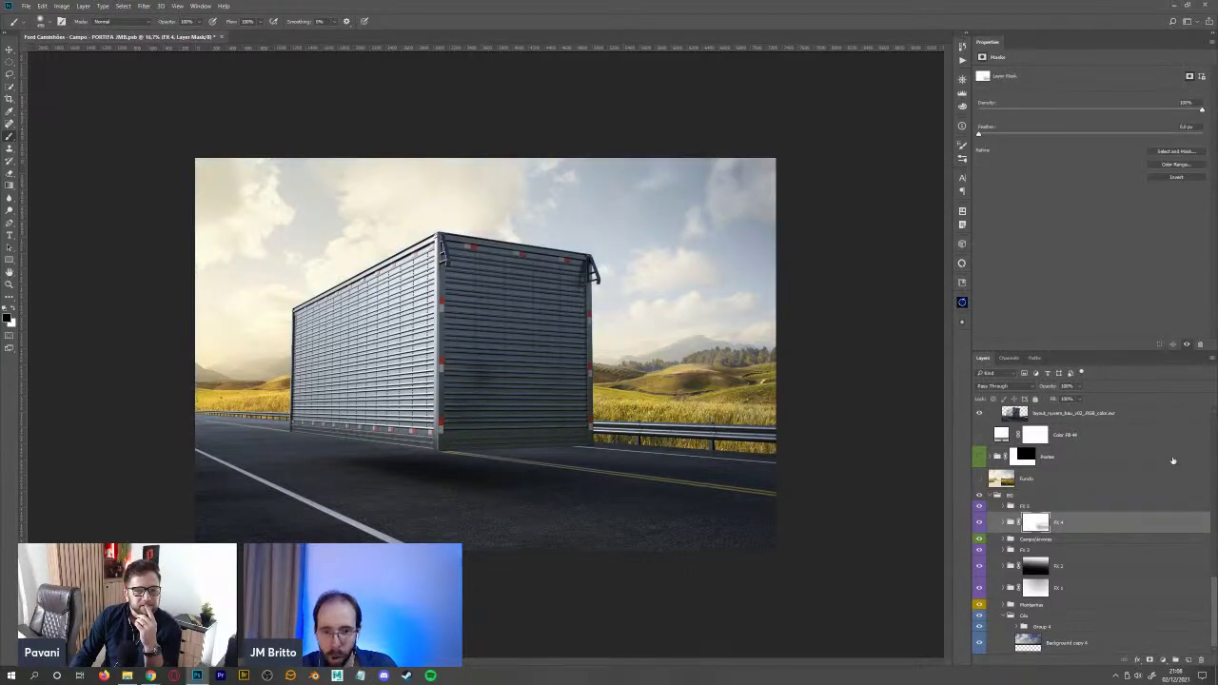
- Expand the FX 4 group and hide Color Balance 5 and the adjustments below it
left_click(1004, 525)
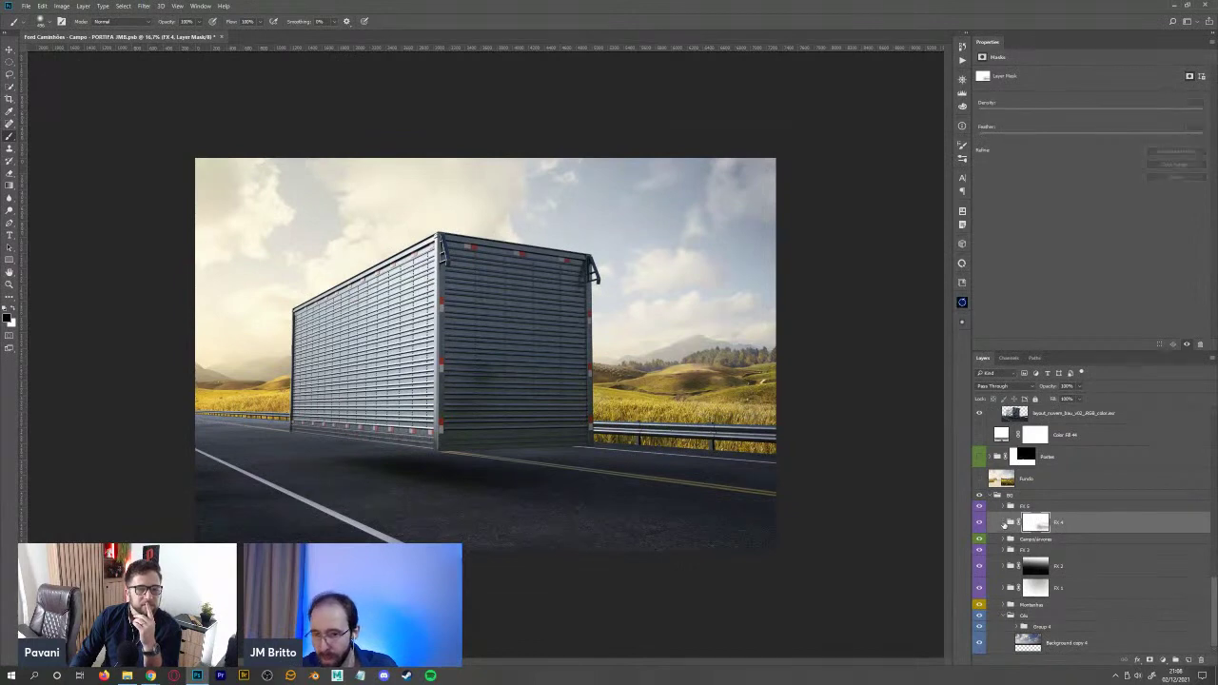
left_click(1003, 523)
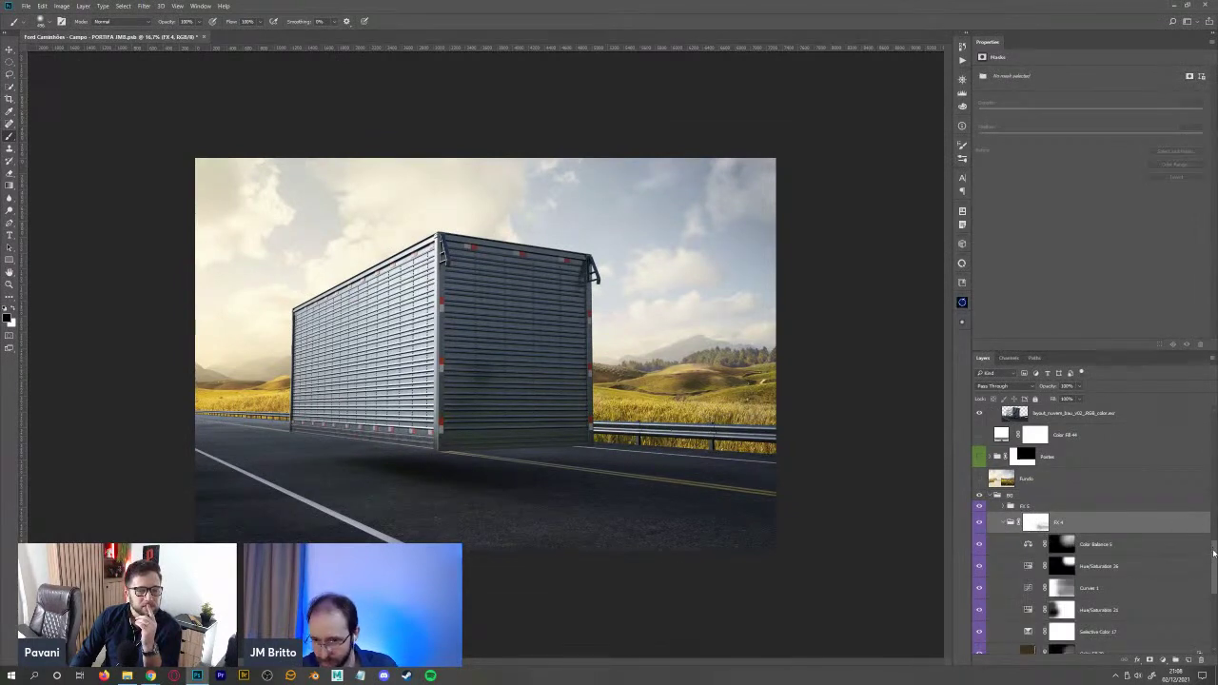
scroll(1204, 562, "down", 3)
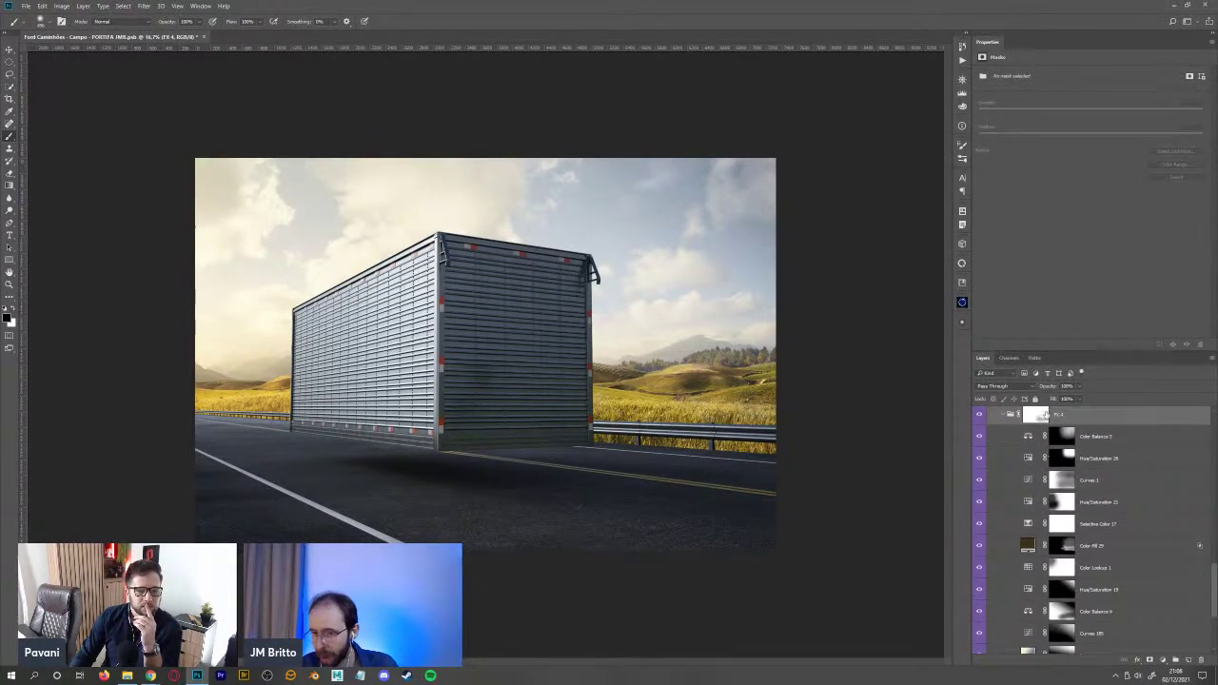
left_click(1095, 436)
left_click_drag(979, 440, 983, 649)
- Inspect the Gradient Fill 6 copy mask and toggle the layer off and on to compare the sky
scroll(1214, 594, "down", 2)
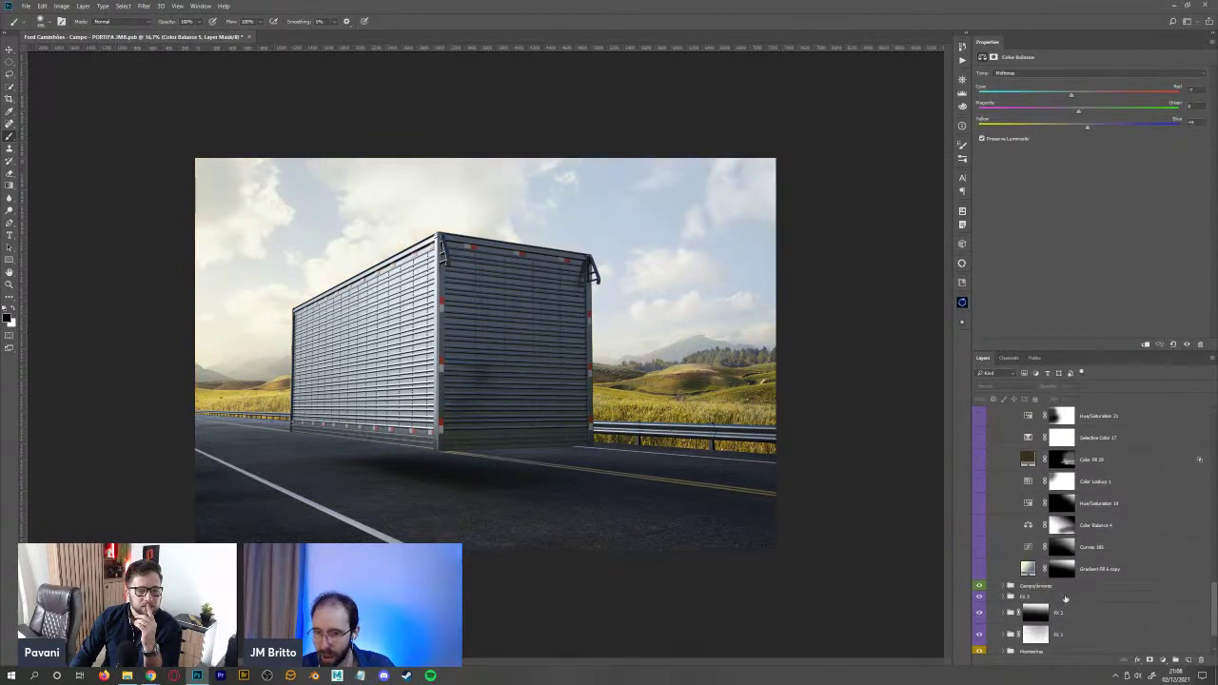
left_click(1064, 569)
left_click(1064, 569, "alt")
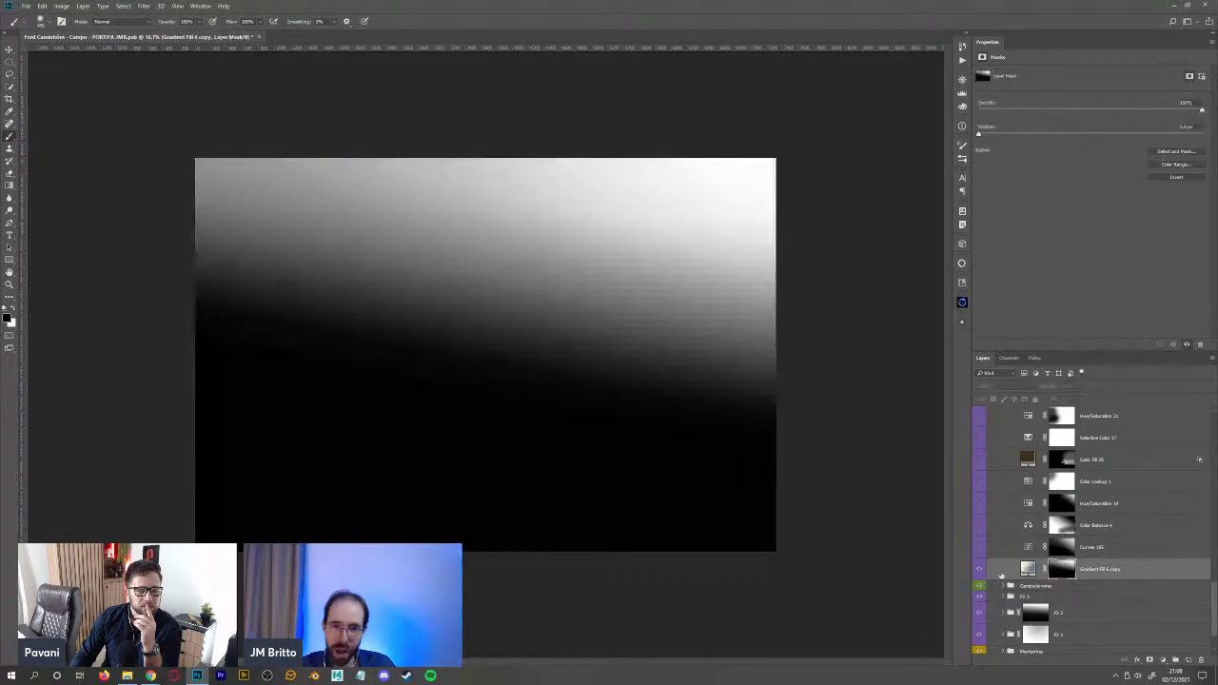
left_click(1020, 567)
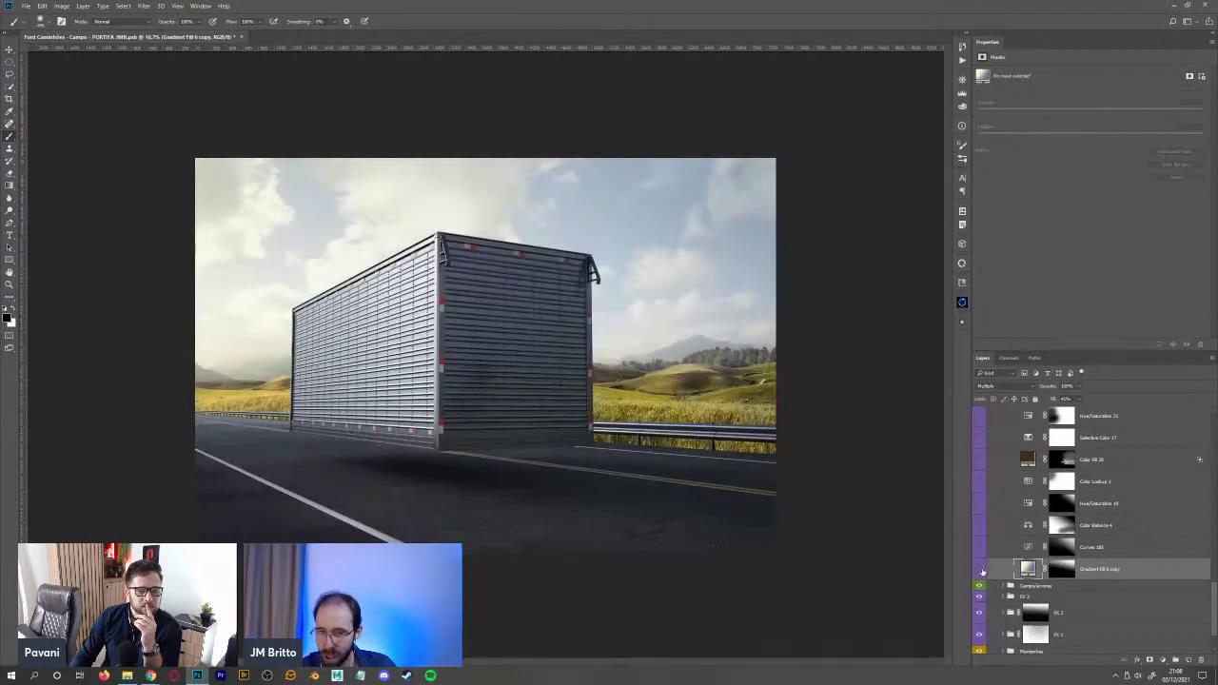
left_click(979, 569)
left_click(979, 569)
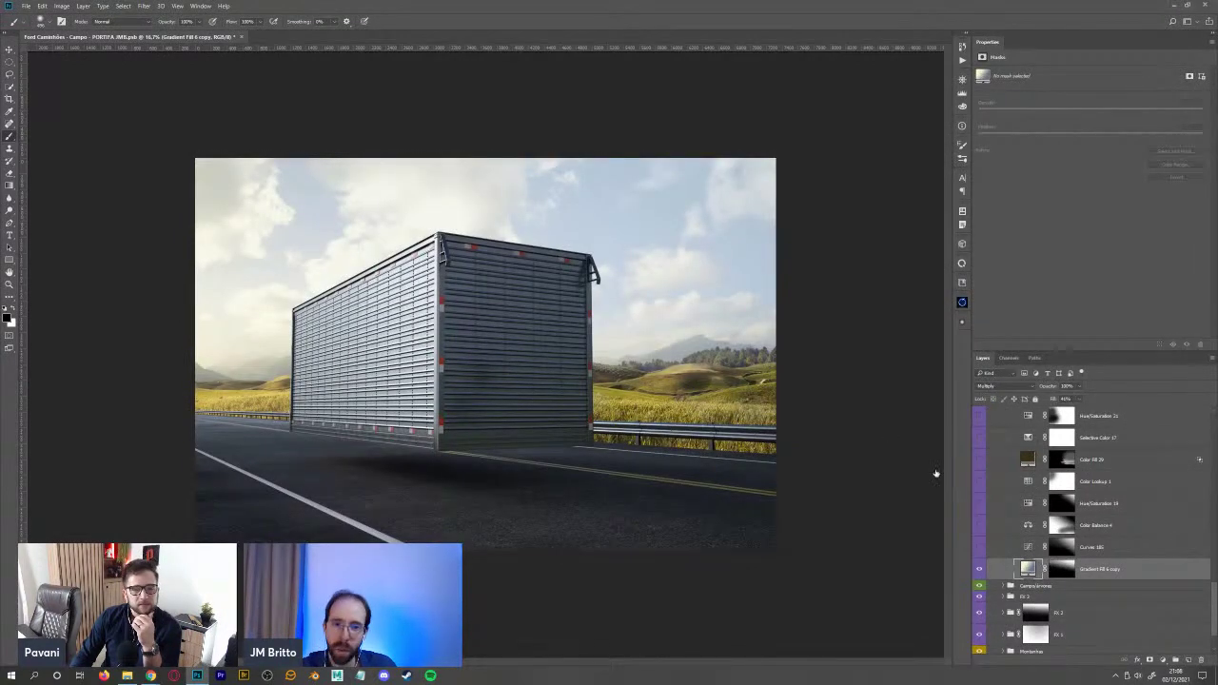
- Turn Curves 180, Color Balance 4, Hue/Saturation 19 and Color Lookup 1 back on
left_click(979, 548)
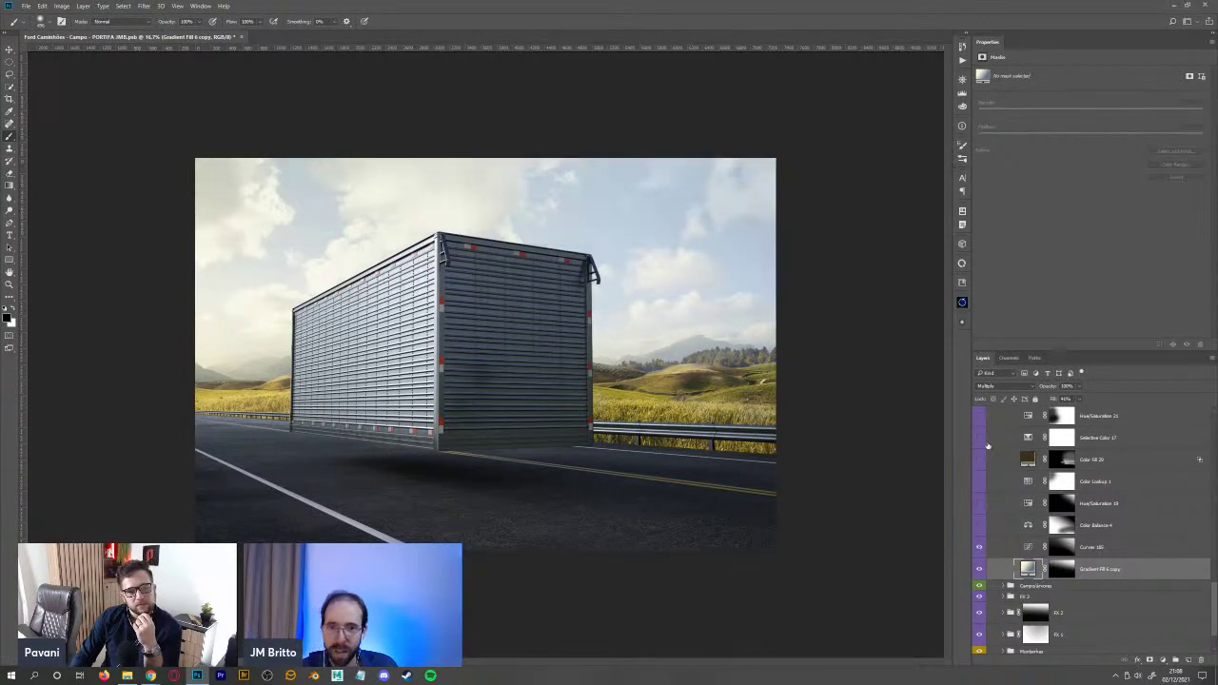
left_click(979, 525)
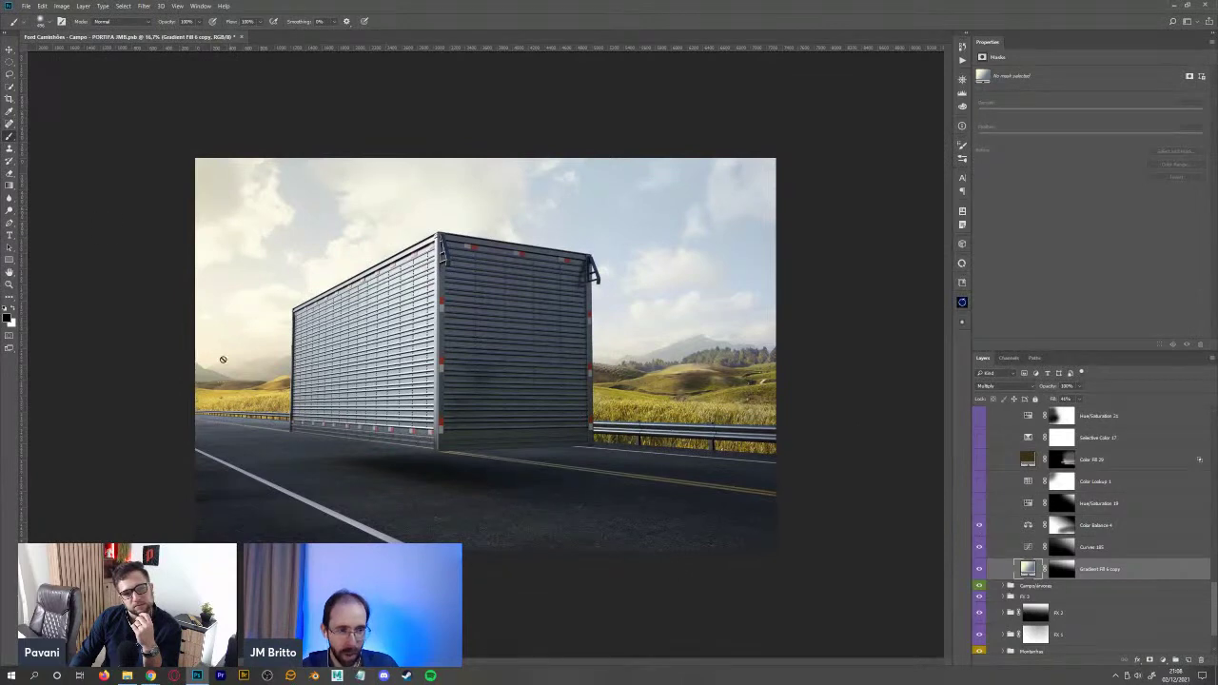
left_click(979, 503)
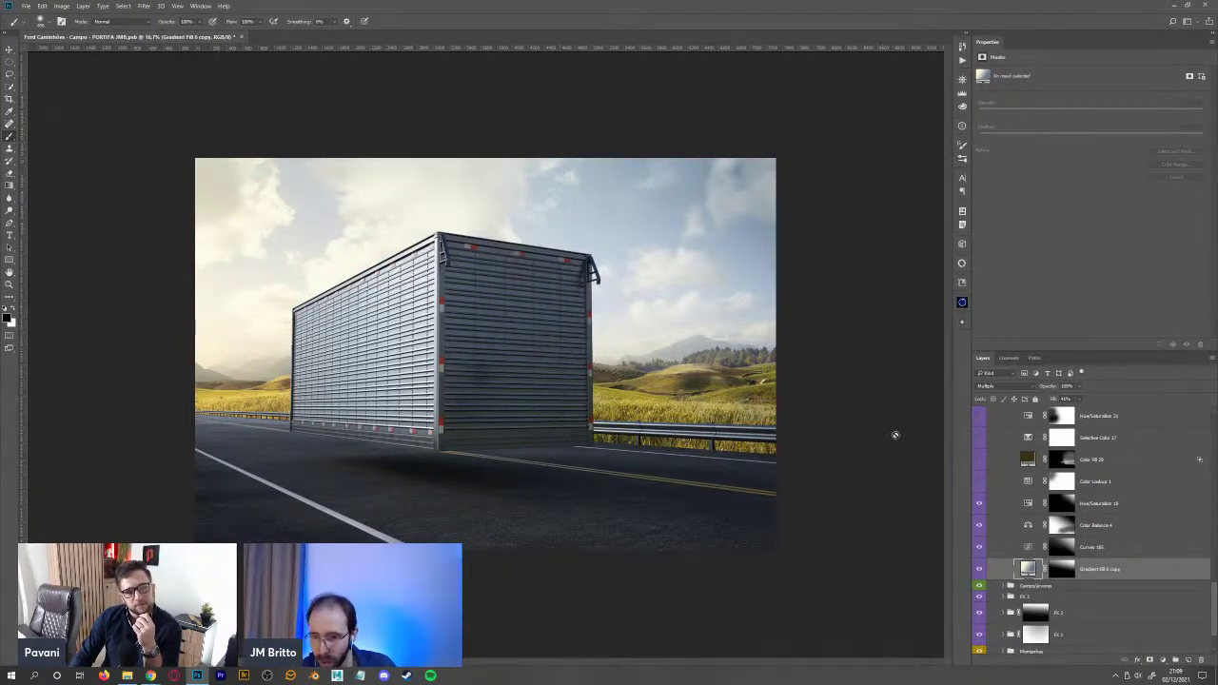
left_click(980, 486)
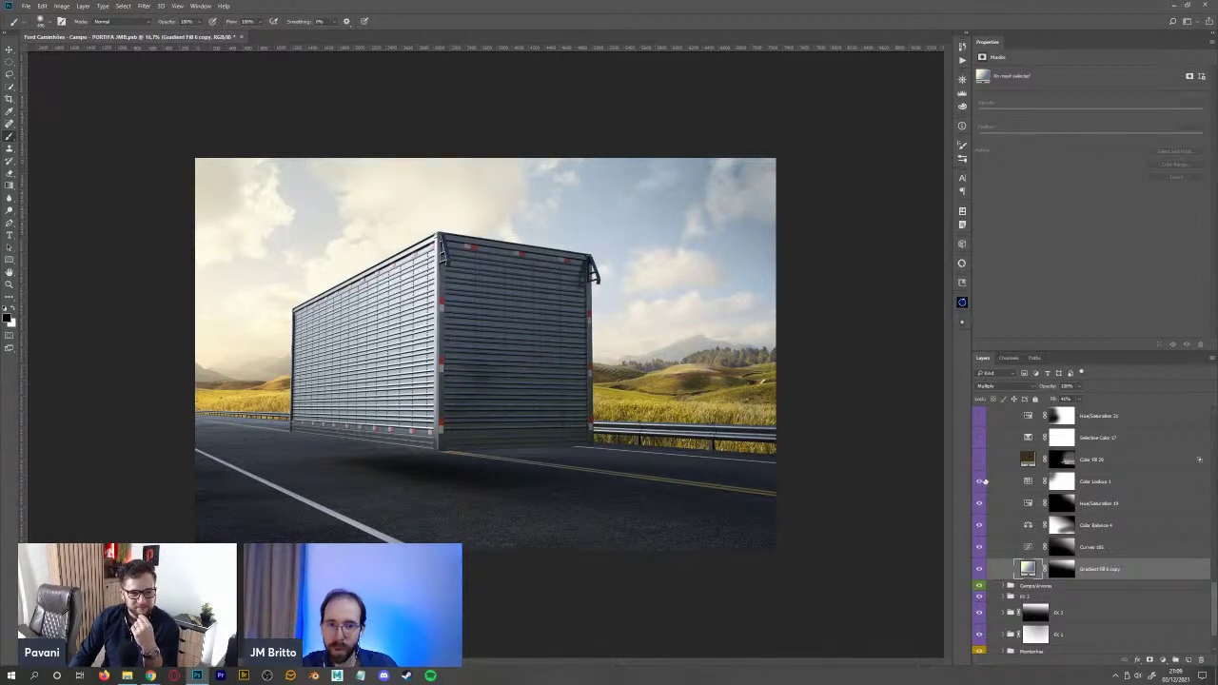
left_click(1121, 480)
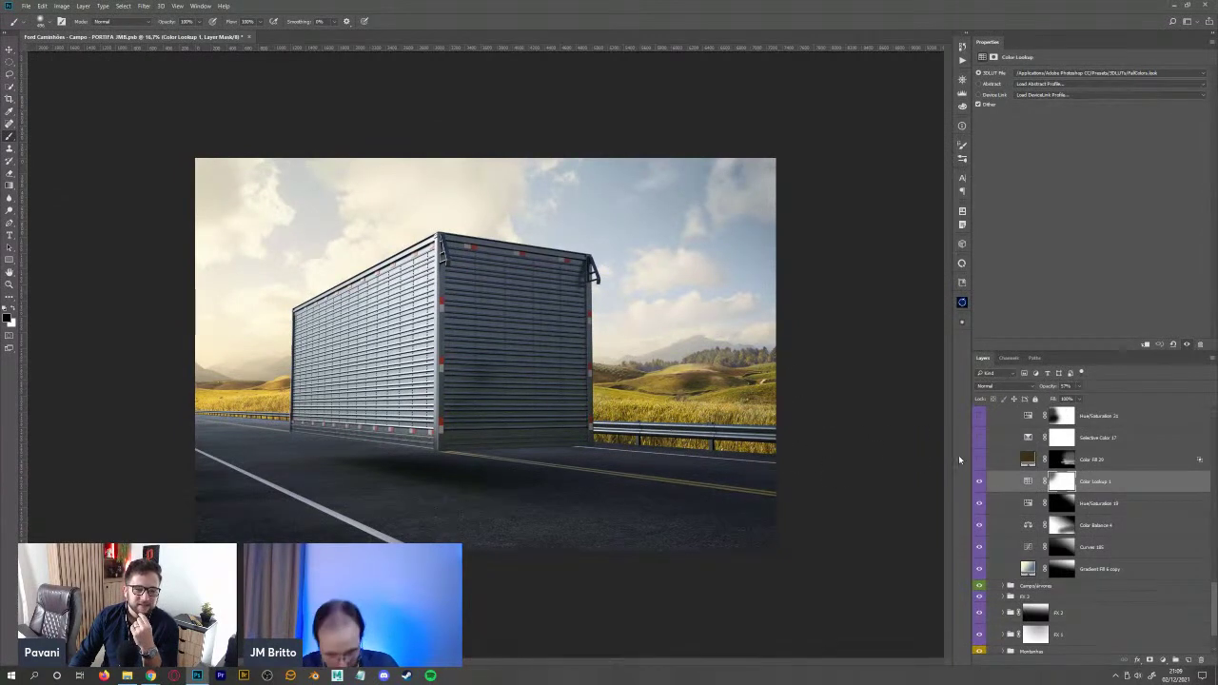
left_click(1157, 463)
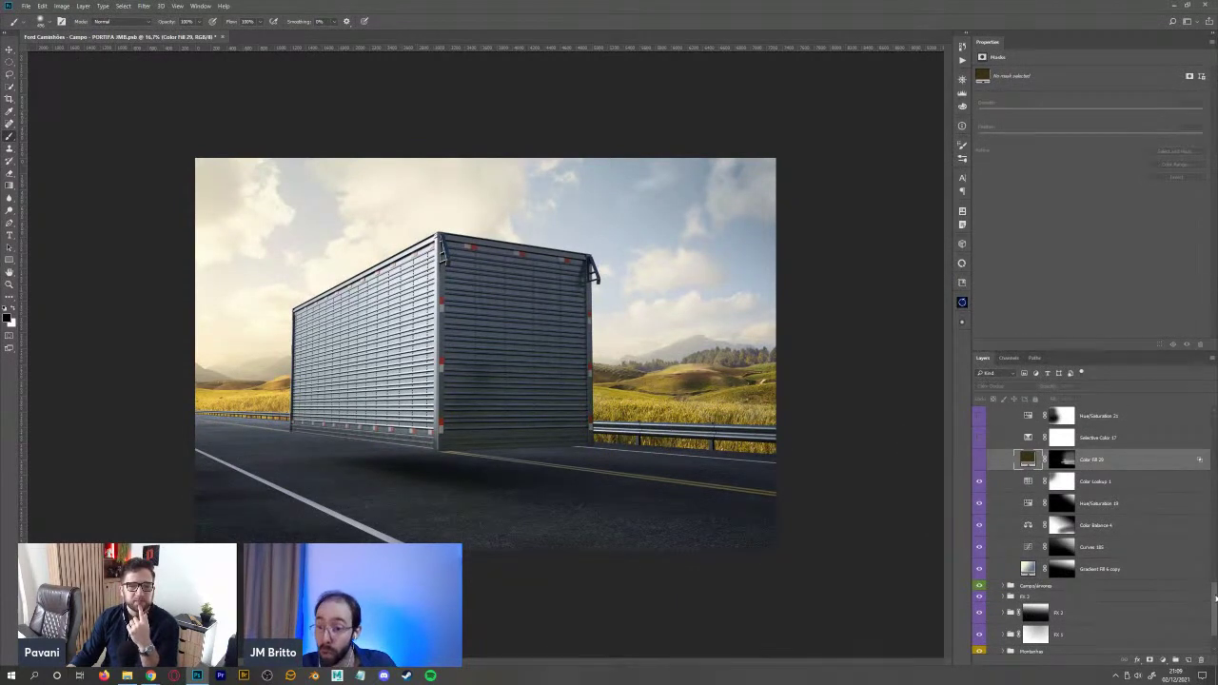
scroll(1134, 499, "up", 5)
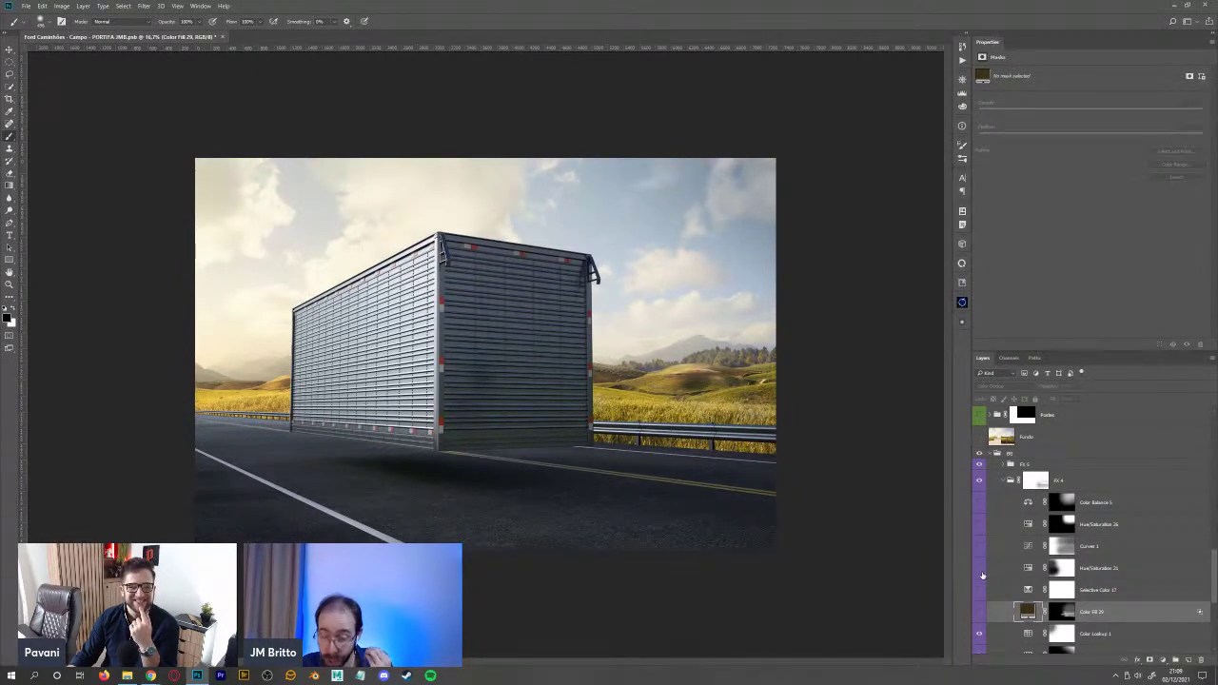
- Select Color Balance 5 and open the adjustment list without adding anything
left_click(995, 505)
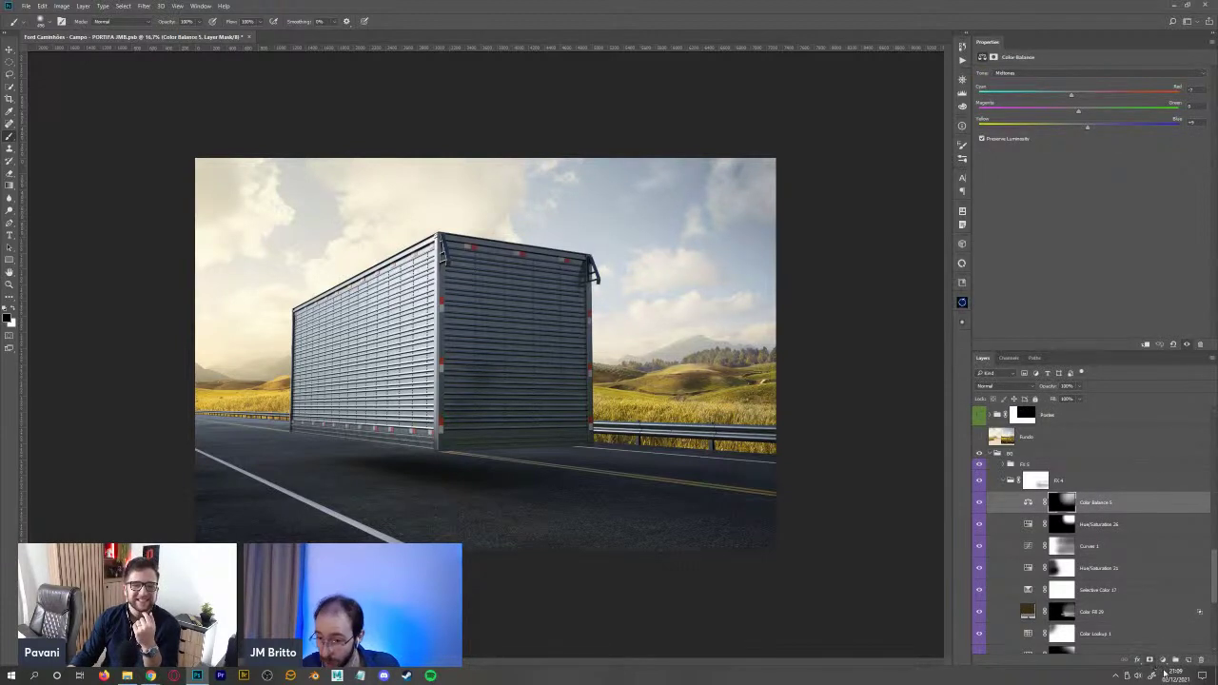
left_click(1163, 659)
left_click(1070, 510)
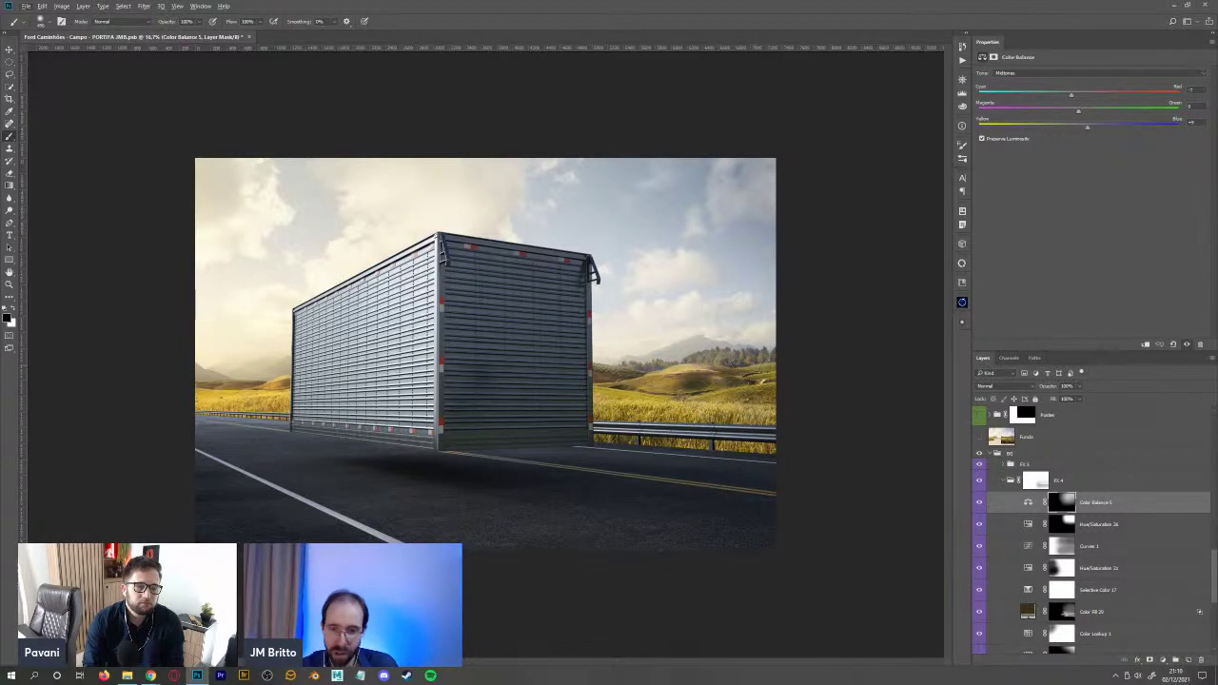
- Collapse the FX 4, FX 5 and BG groups in the Layers panel
left_click(1011, 480)
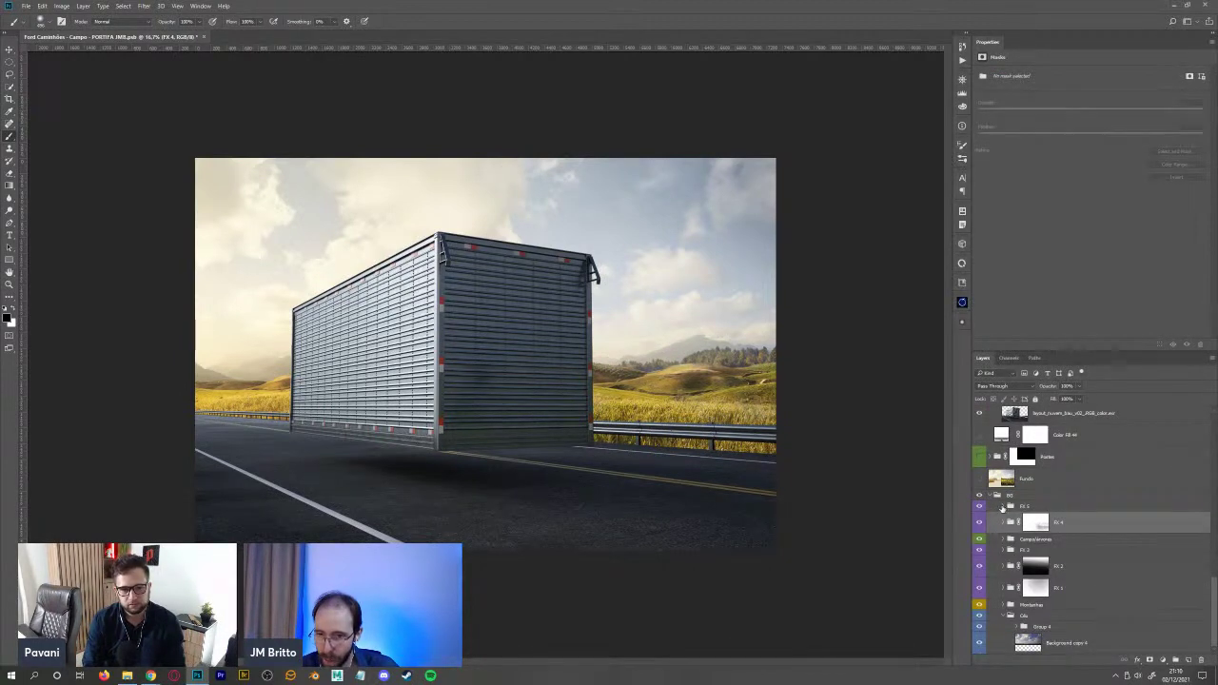
left_click(1006, 506)
left_click(1012, 506)
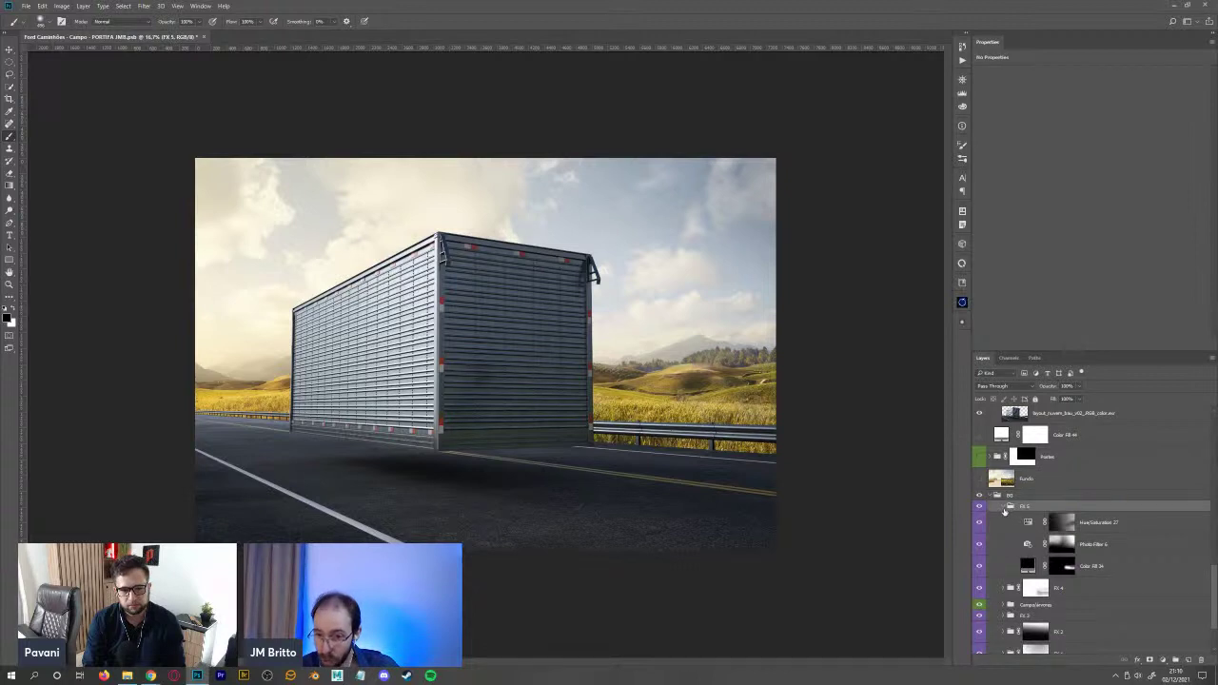
left_click(1011, 507)
left_click(994, 496)
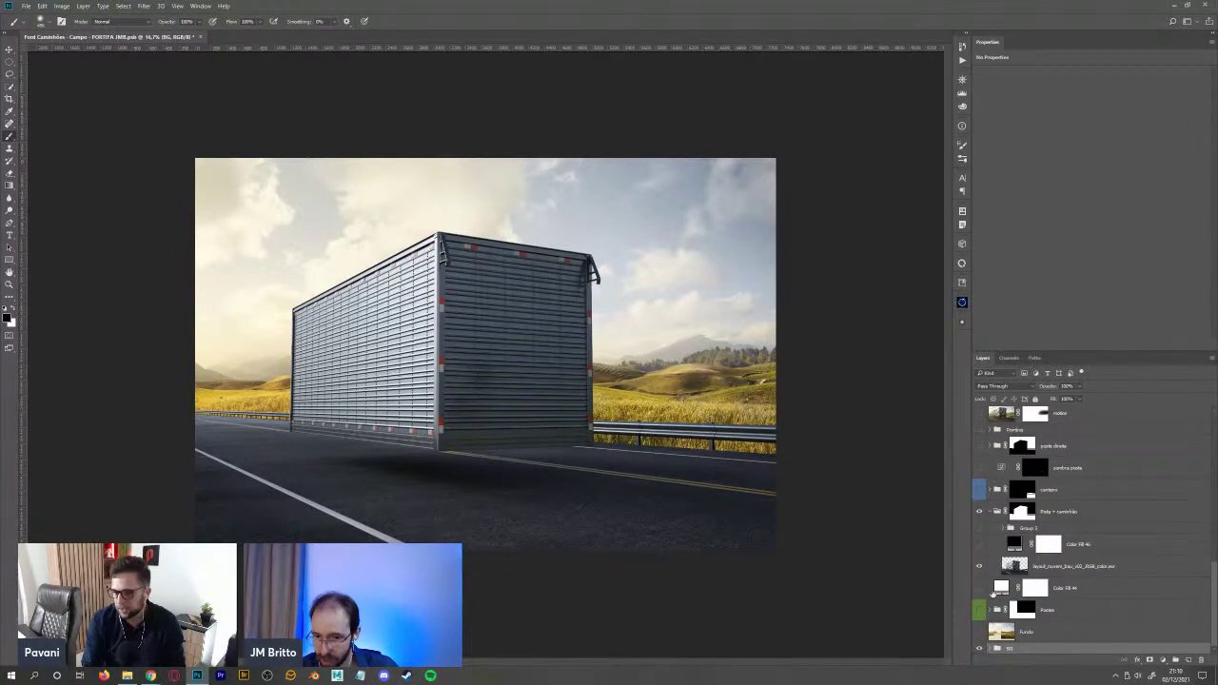
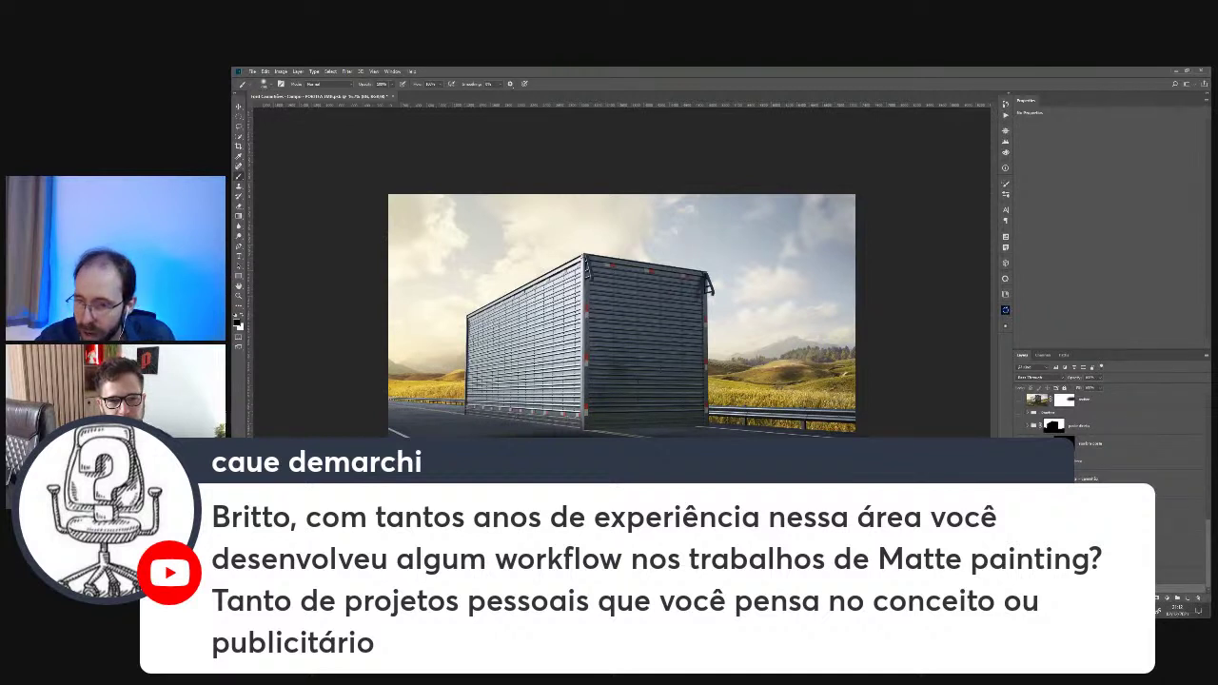
- Hide the smoke, rider and power pole layers, leaving only the floating truck box on the road
scroll(1056, 419, "up", 3)
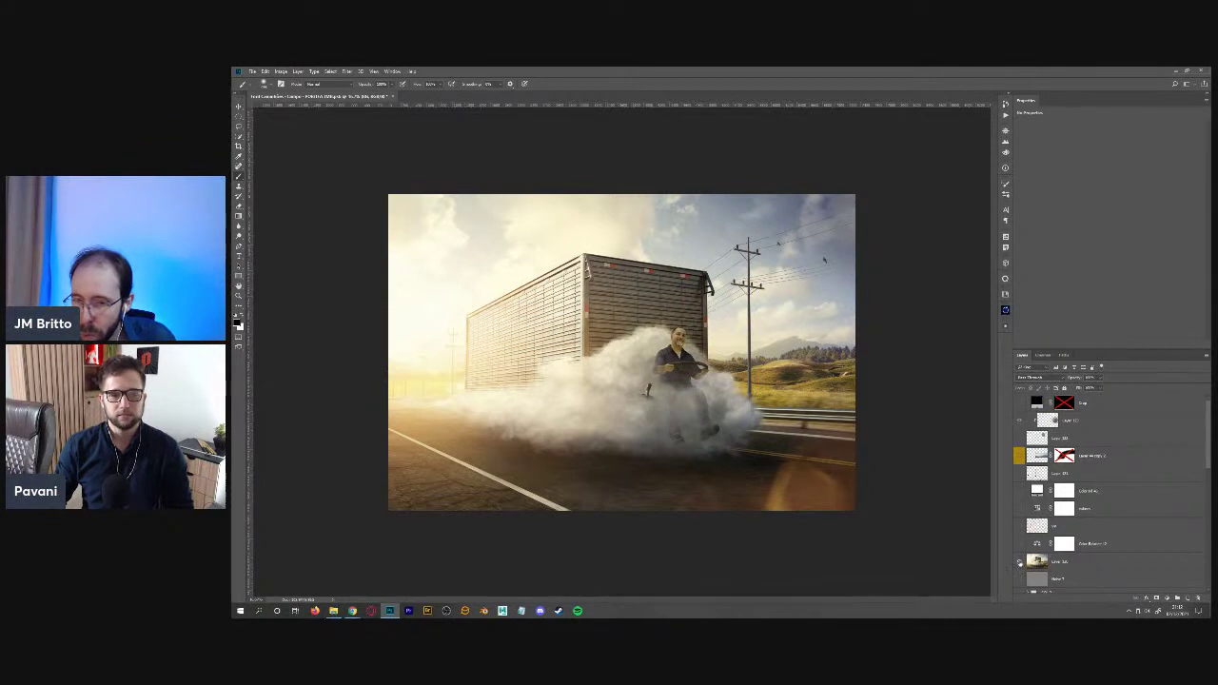
left_click(1020, 419)
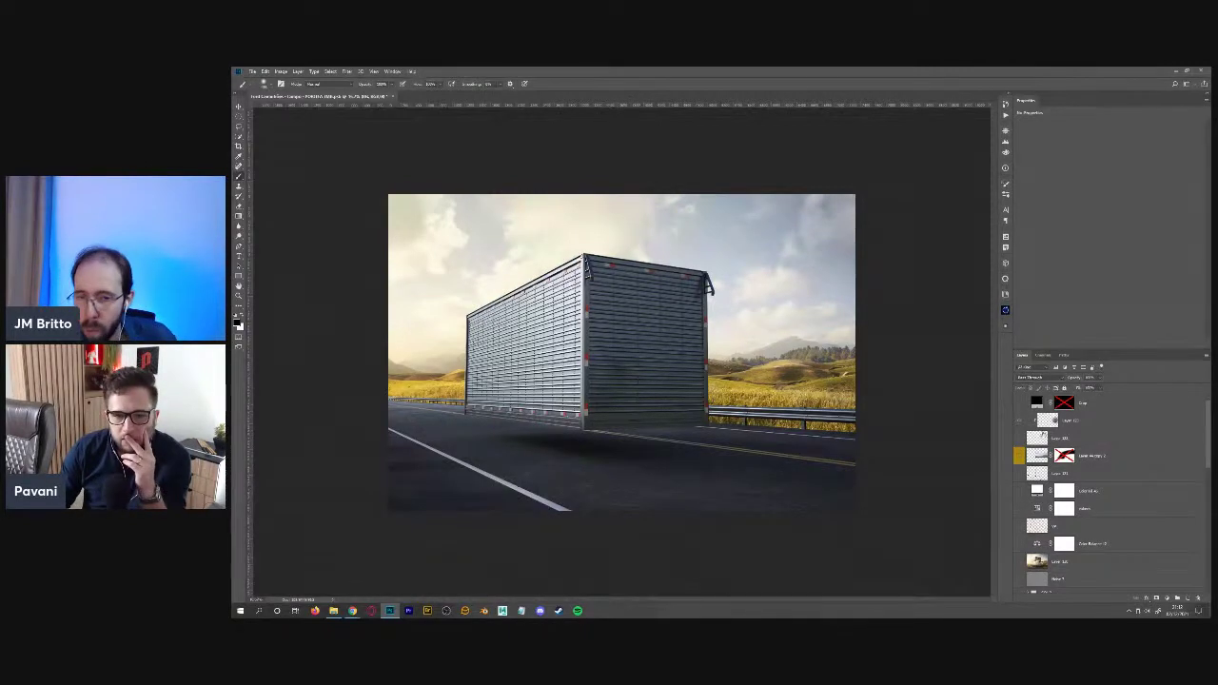
scroll(1198, 576, "down", 5)
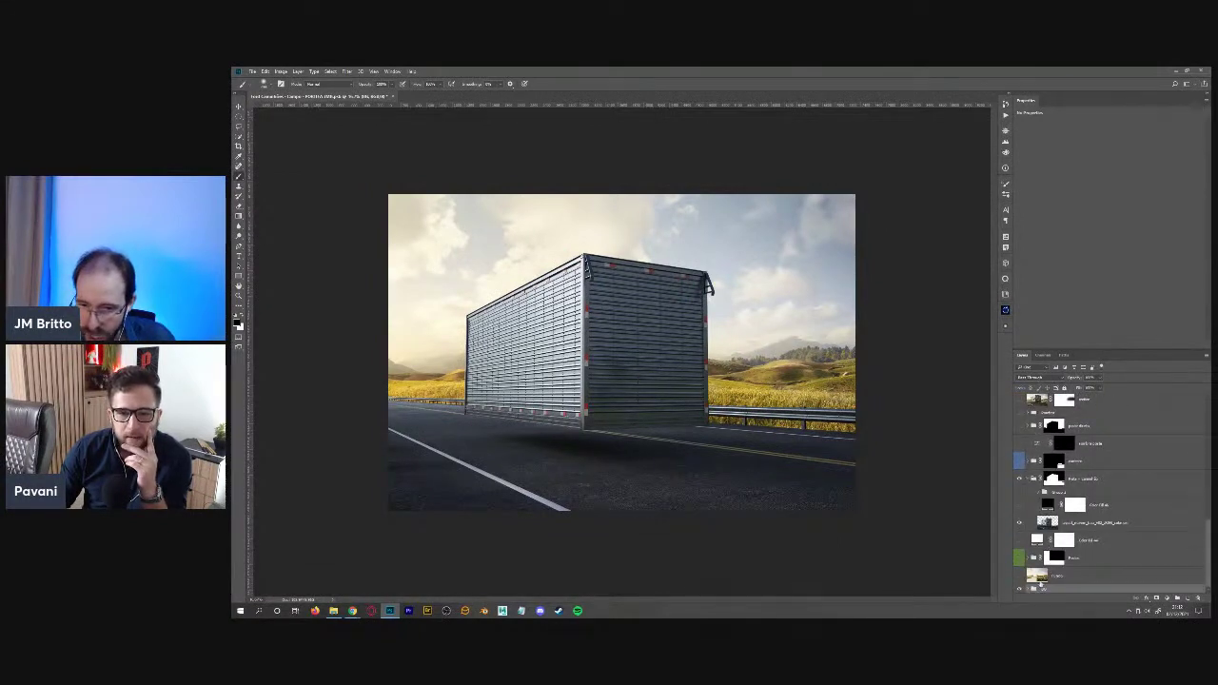
left_click(1043, 578)
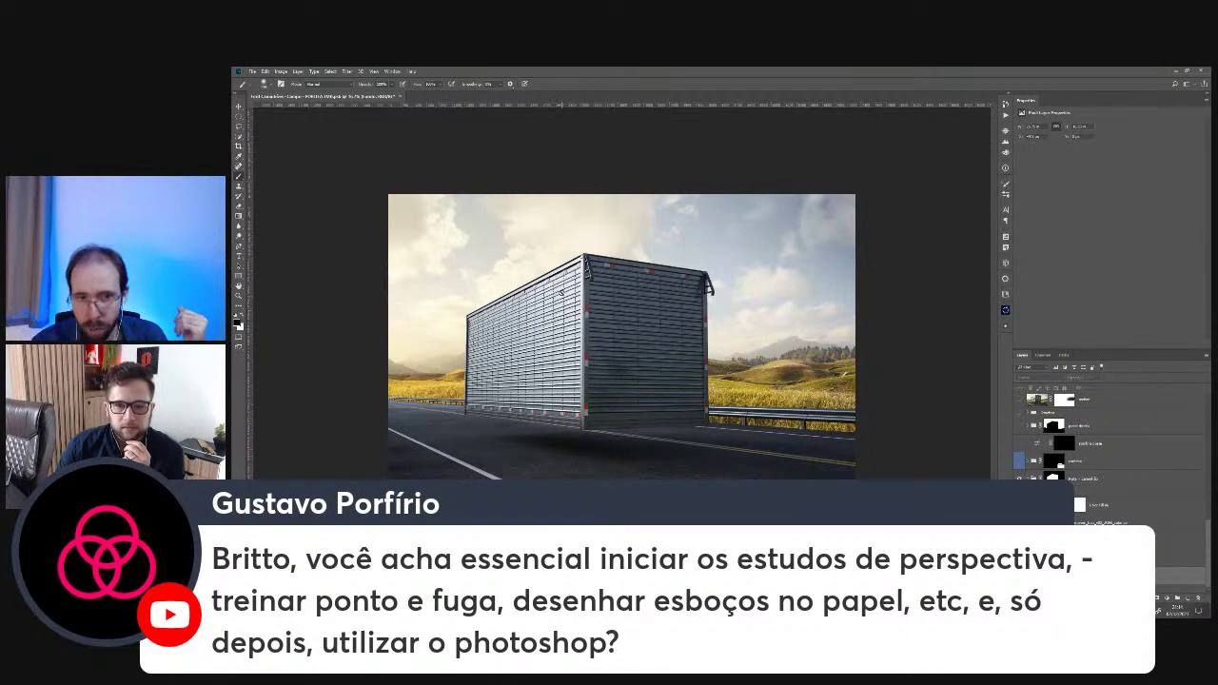
- Show the perspective lines layer and invert its colour from red to cyan
scroll(1051, 454, "up", 5)
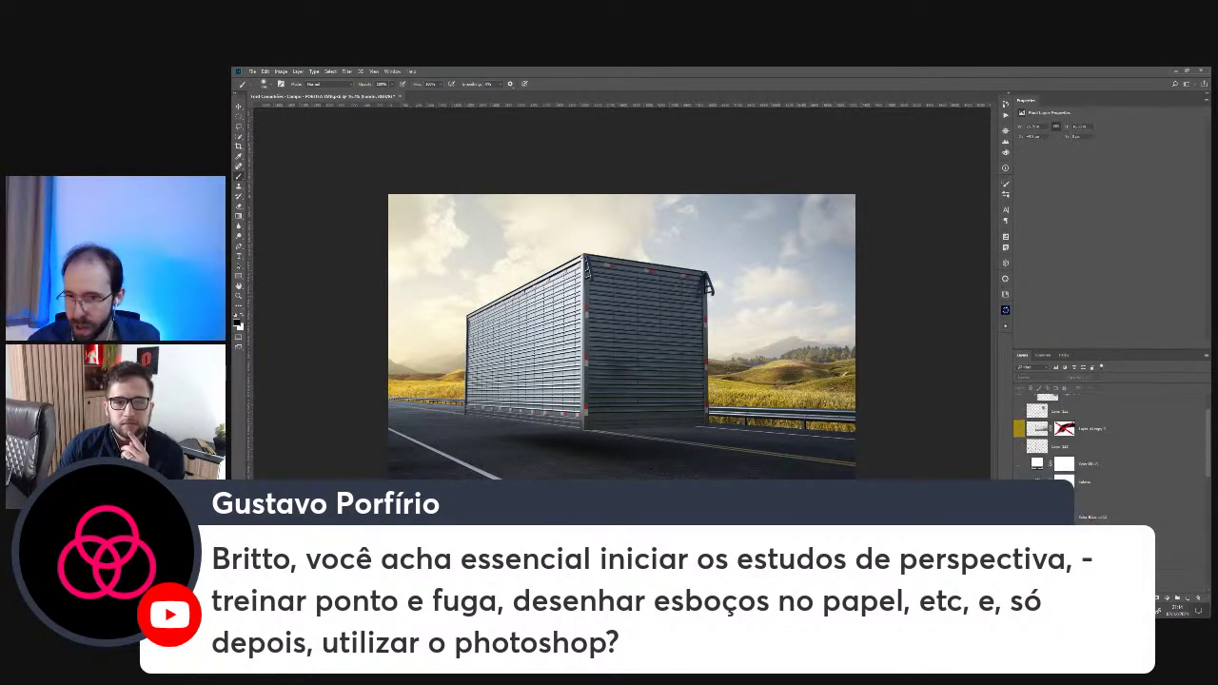
left_click(1095, 526)
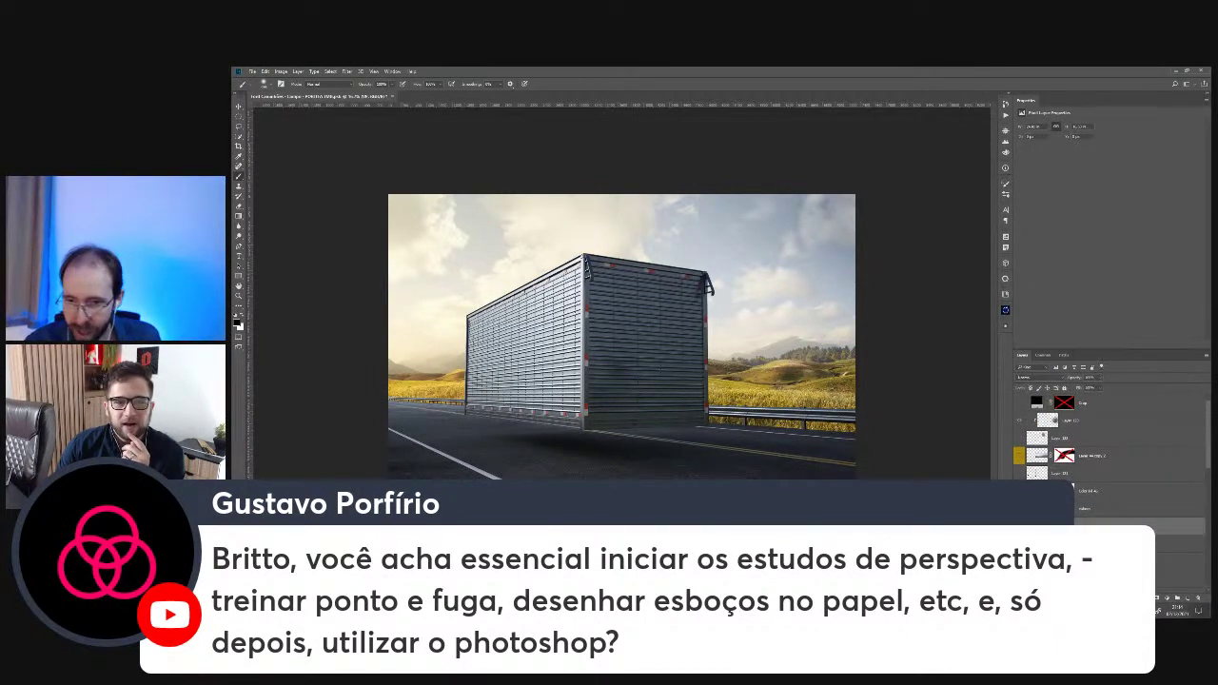
left_click(1045, 399)
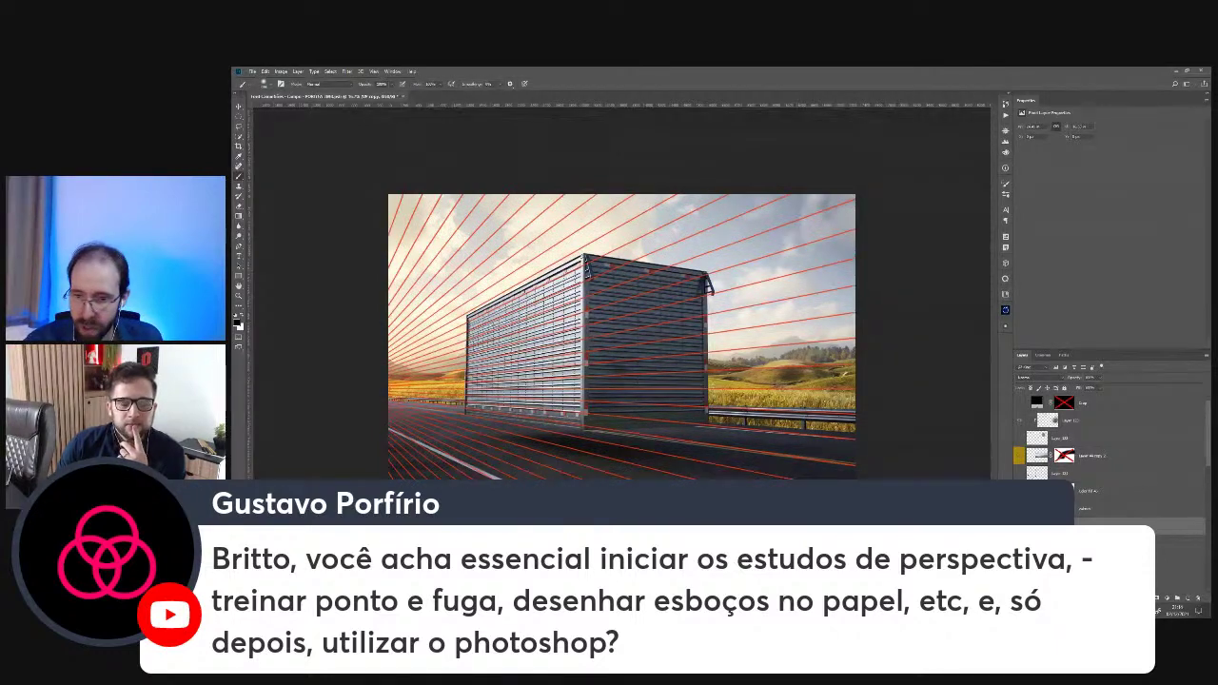
key("ctrl+i")
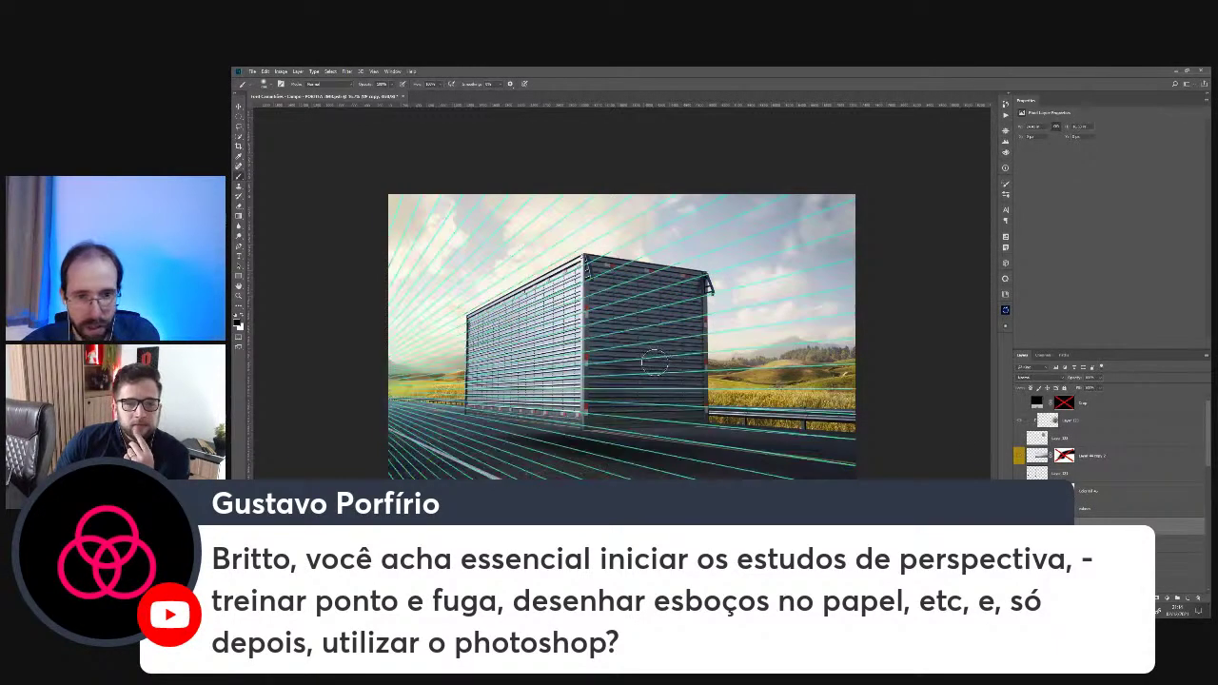
- Free-transform the perspective lines to stretch them wider than the canvas
key("ctrl+t")
right_click(697, 411)
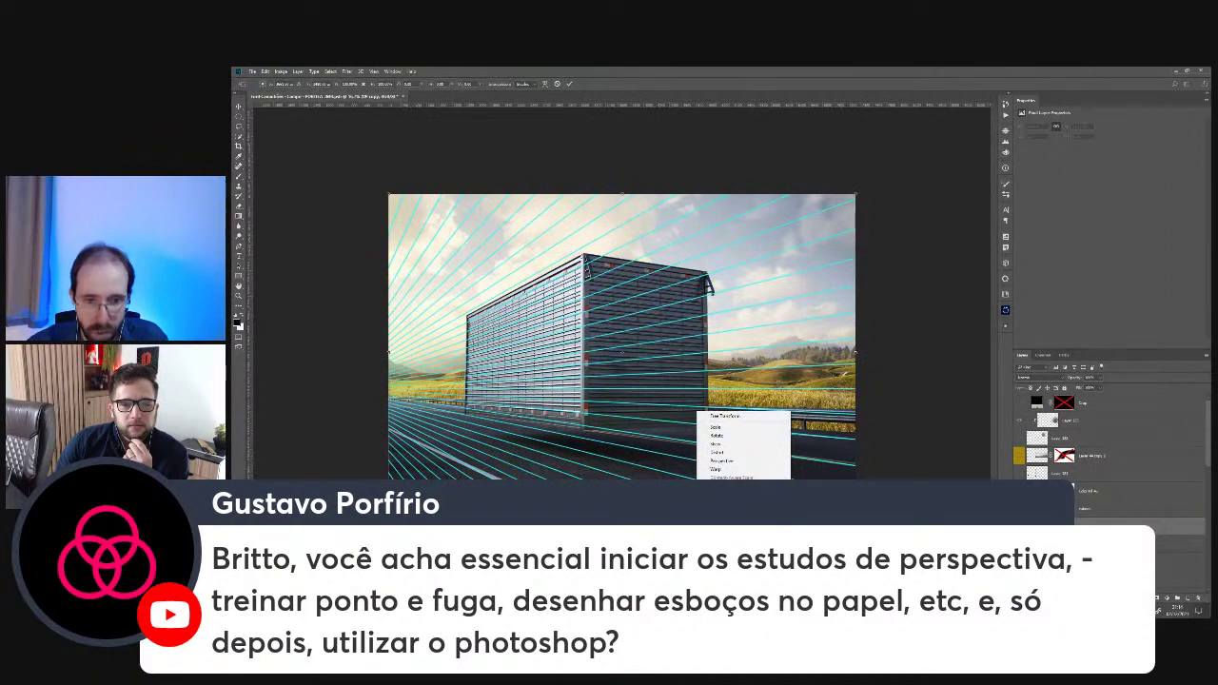
left_click(723, 430)
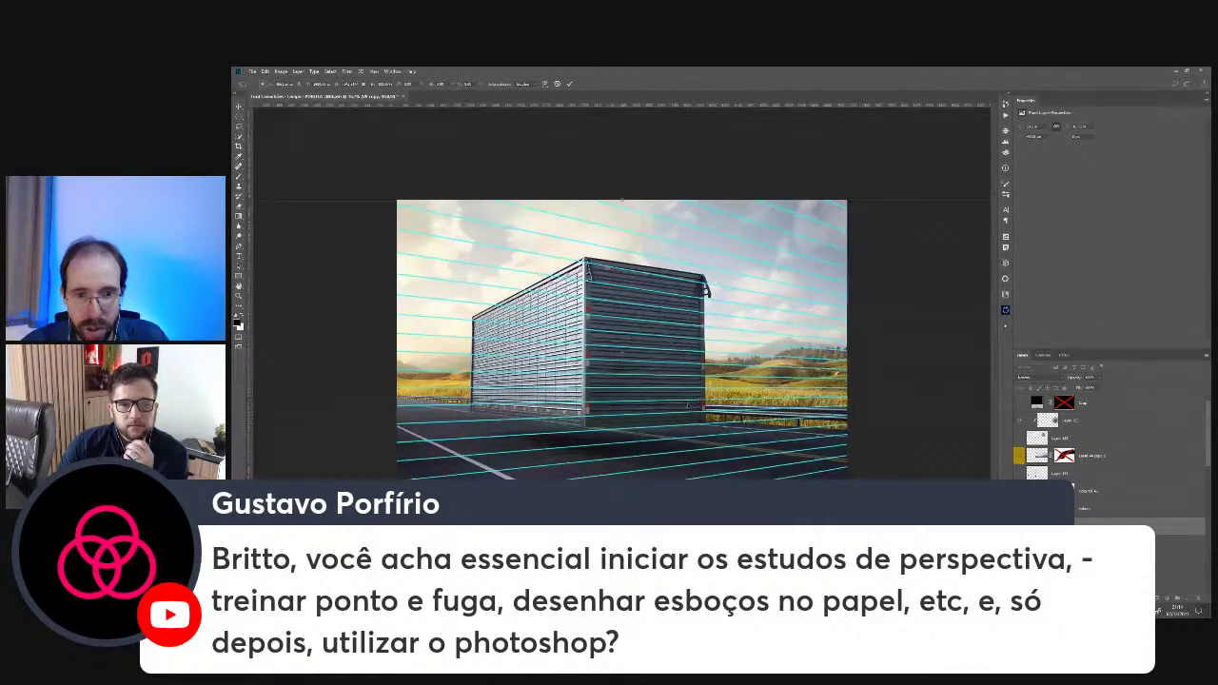
key("ctrl+minus")
key("ctrl+minus")
left_click_drag(905, 352, 943, 345)
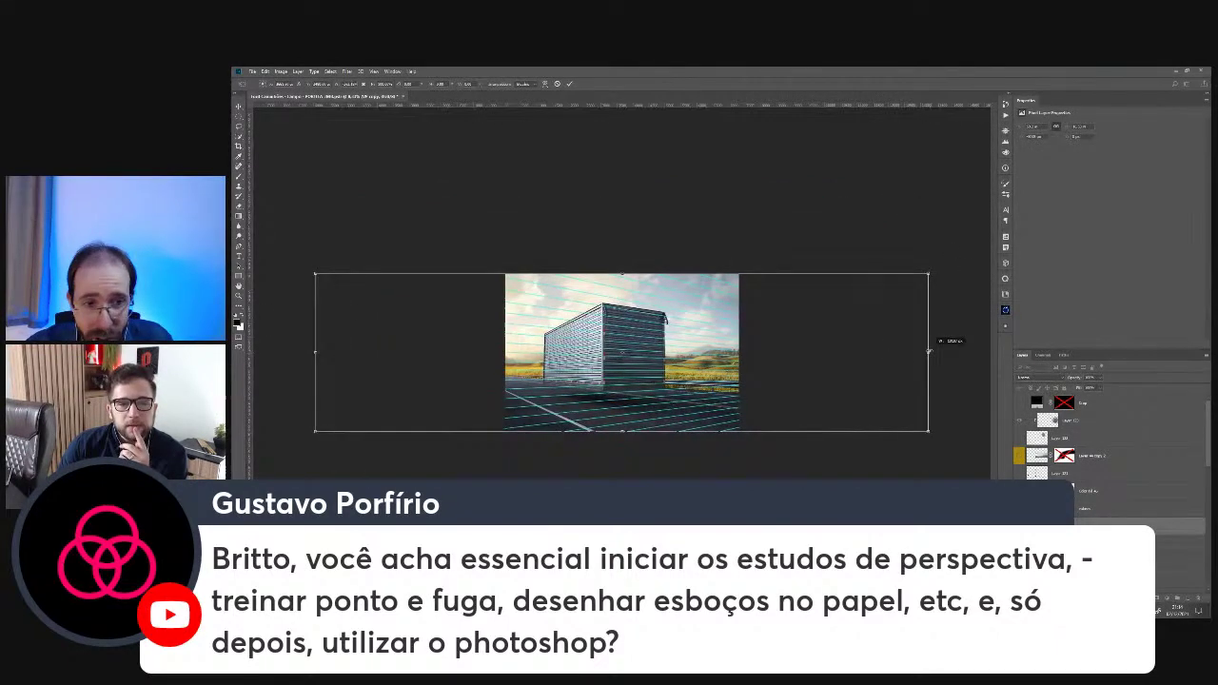
key("Return")
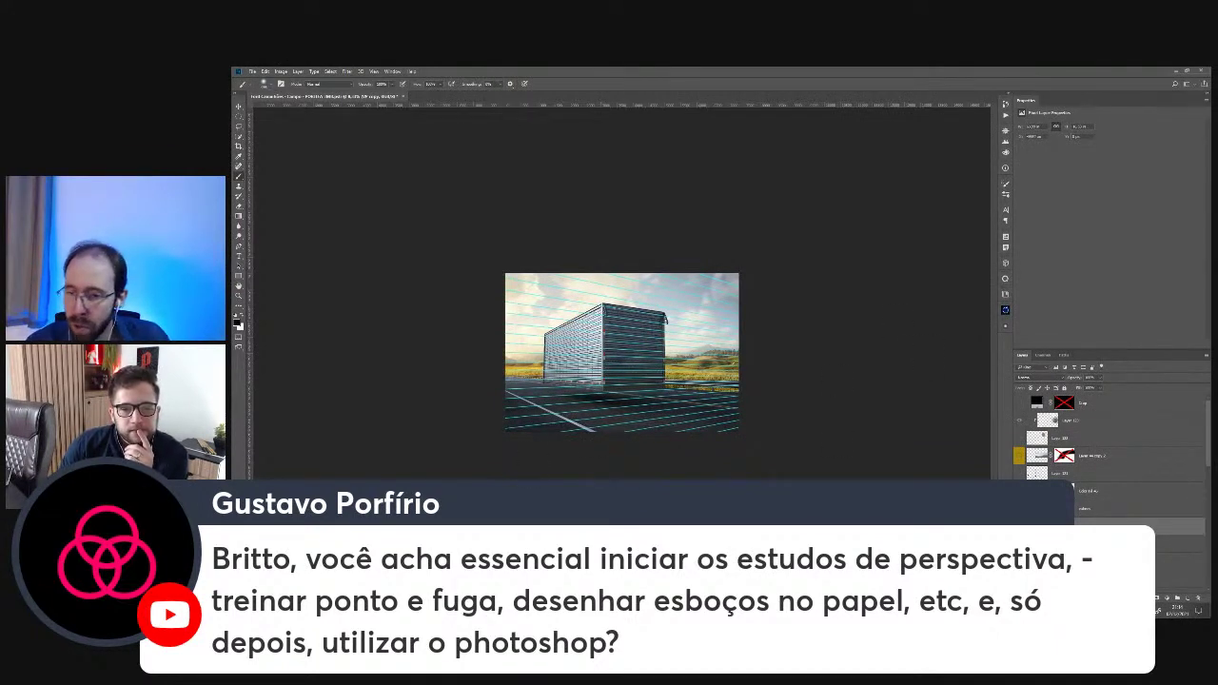
- Hide the perspective lines and zoom in so the image fills the window
left_click(1045, 400)
key("z")
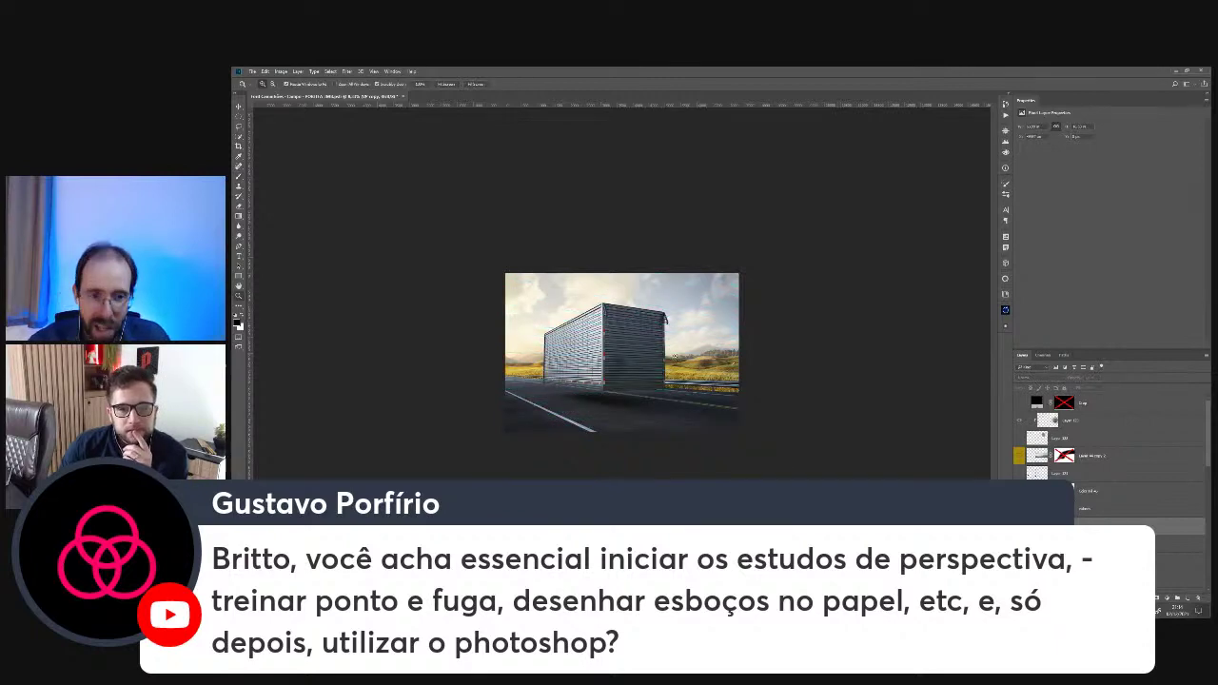
left_click(592, 383)
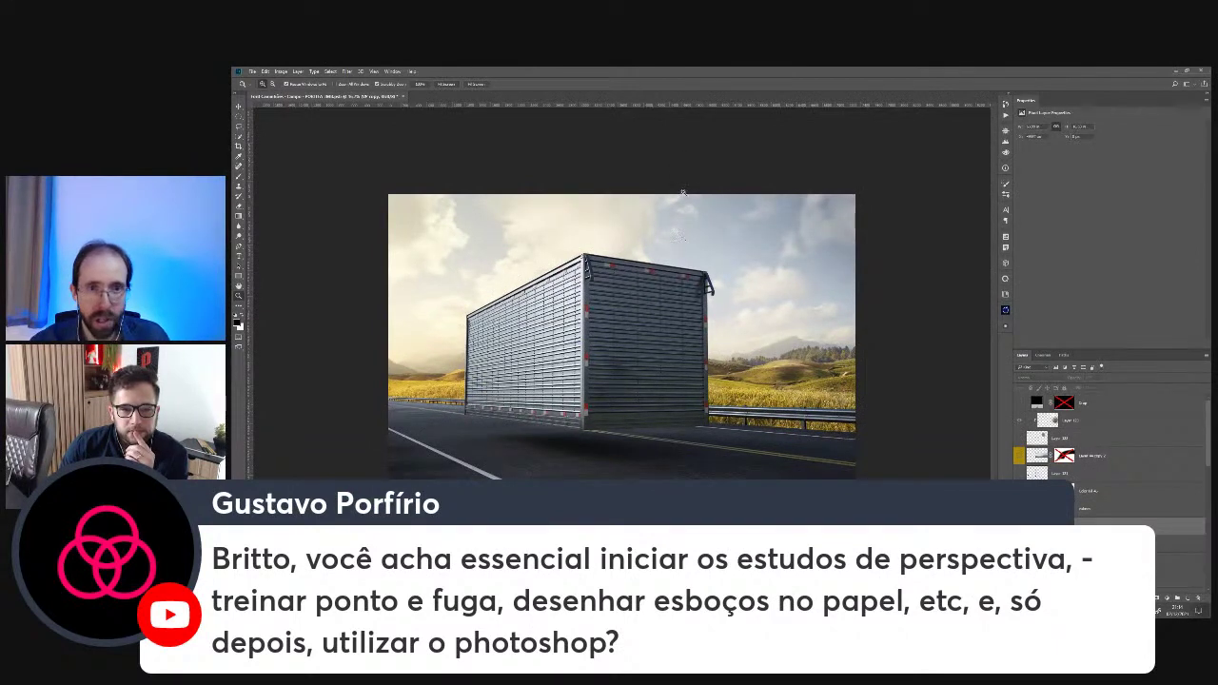
- Add a horizontal guide at the canvas edge and another along the horizon, using the red perspective lines
left_click_drag(687, 102, 687, 201)
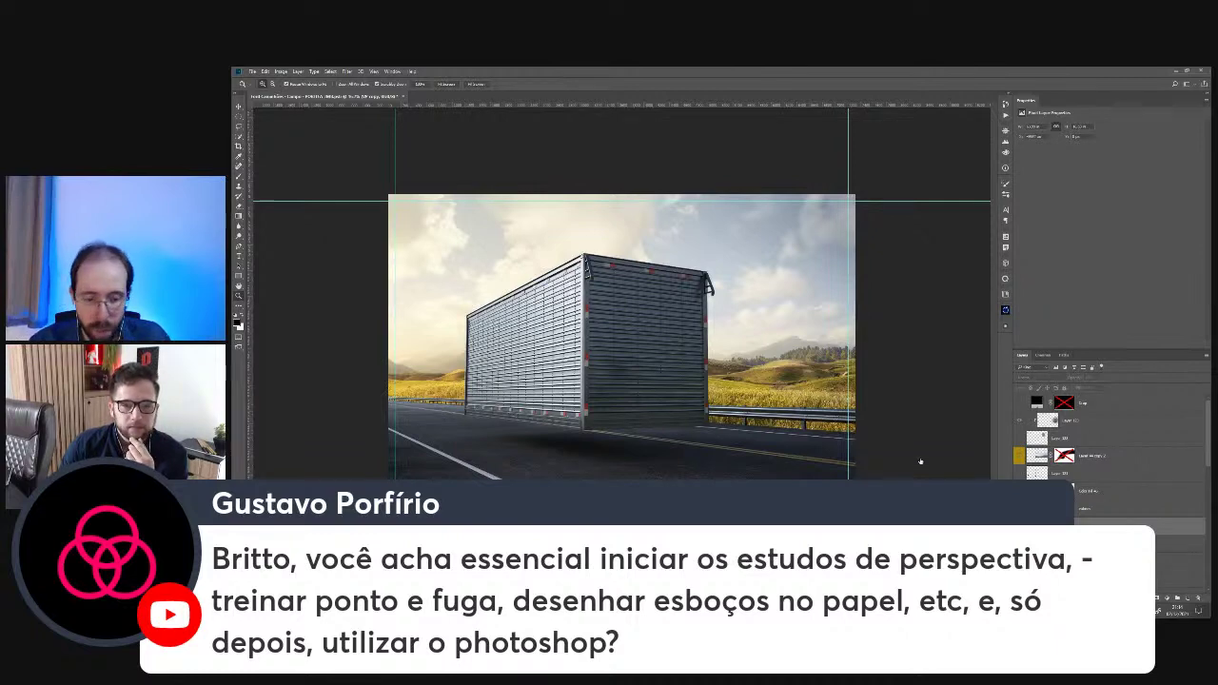
left_click(1045, 400)
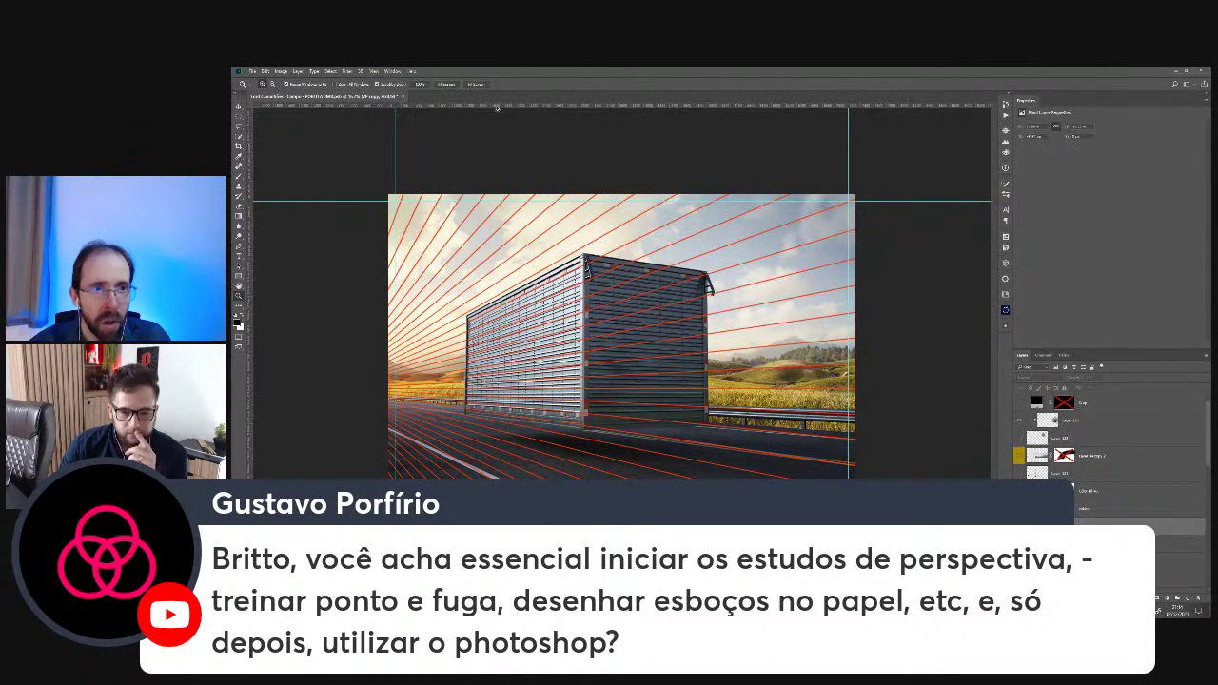
left_click_drag(496, 106, 472, 389)
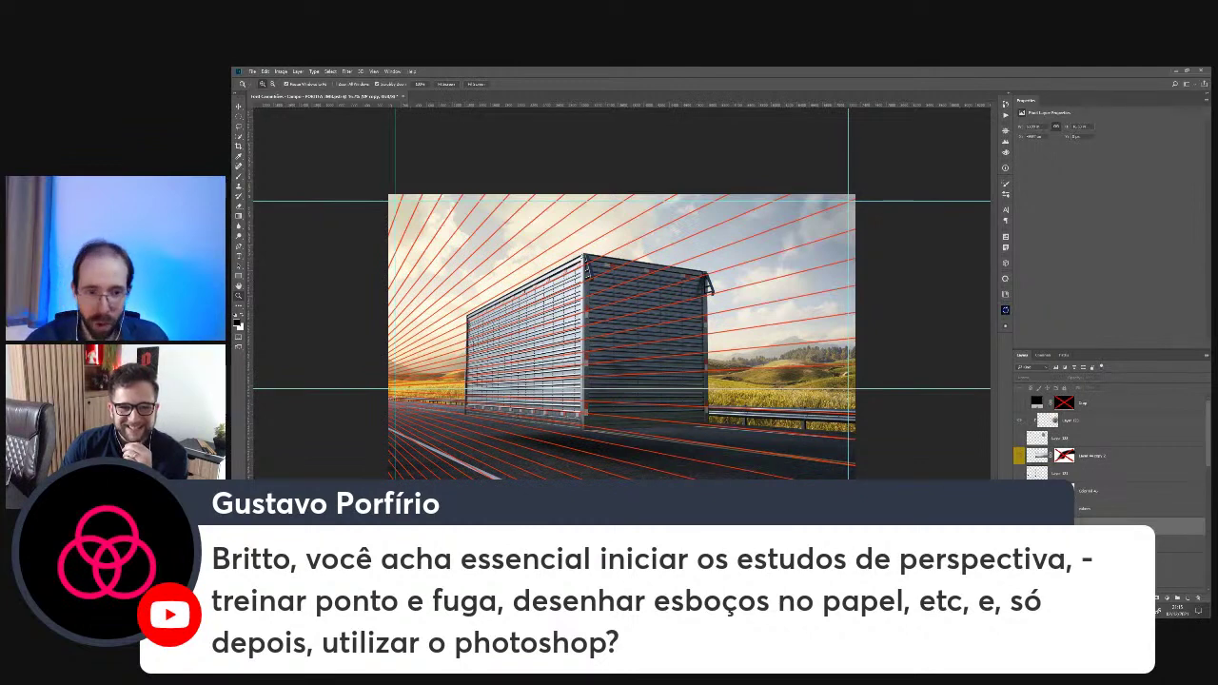
left_click(1045, 399)
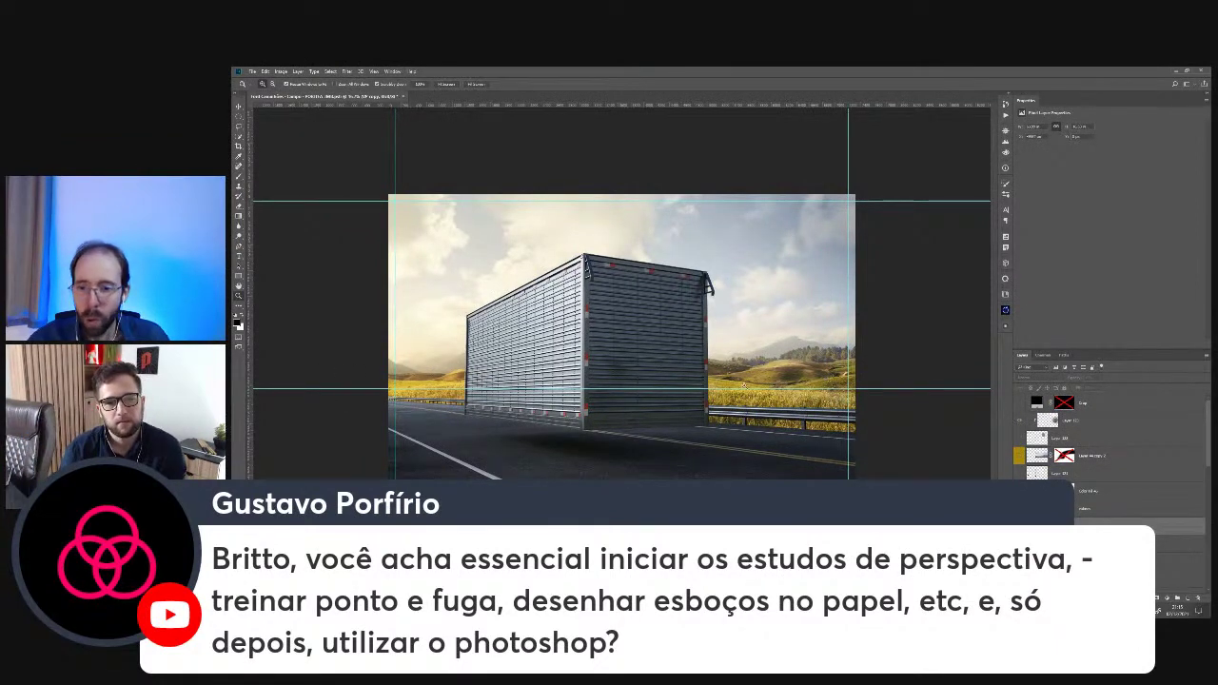
scroll(1207, 524, "down", 5)
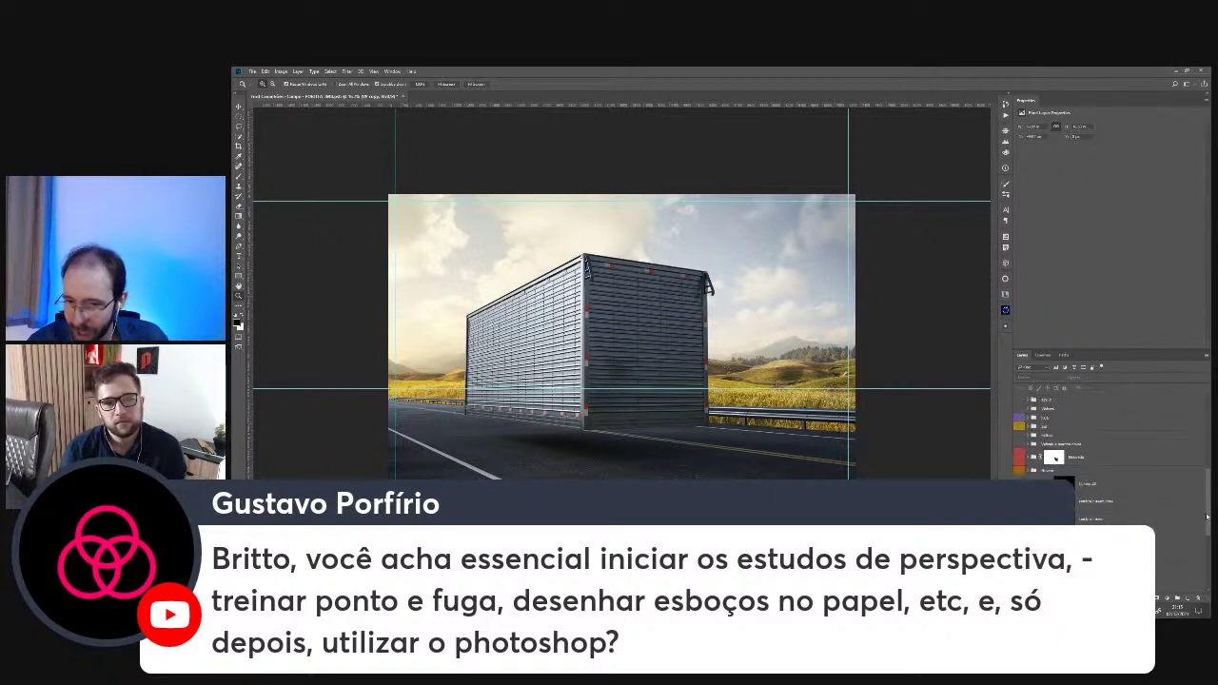
scroll(1207, 524, "down", 3)
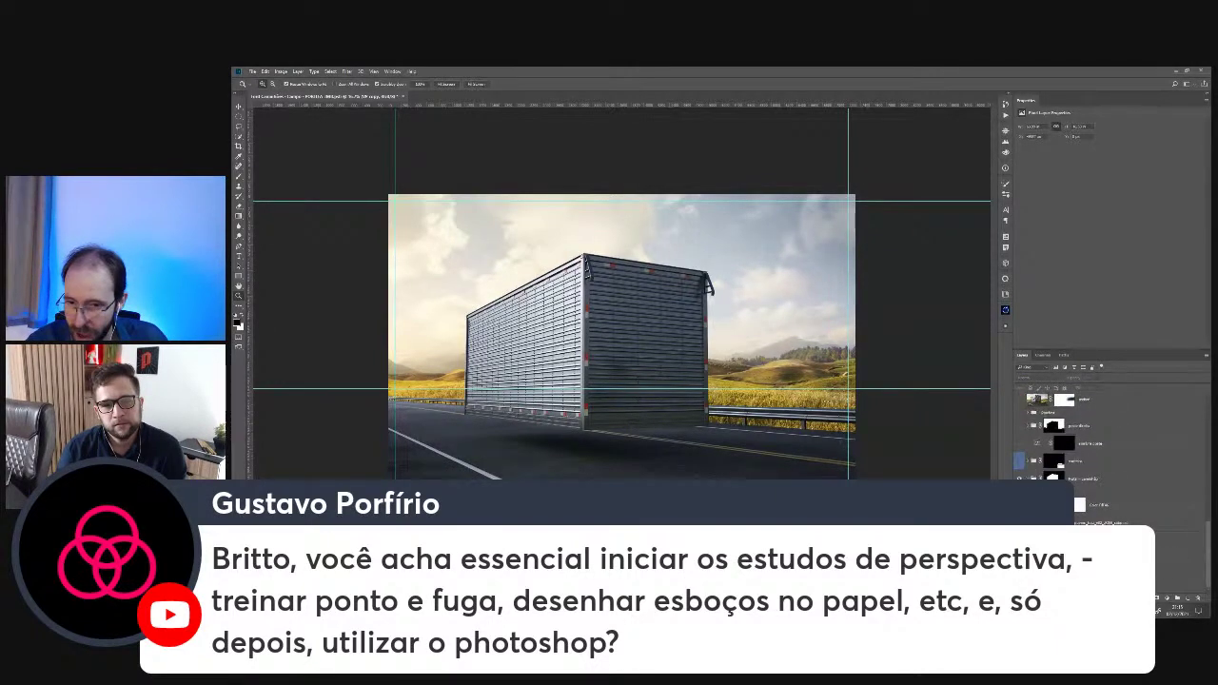
left_click(1180, 576)
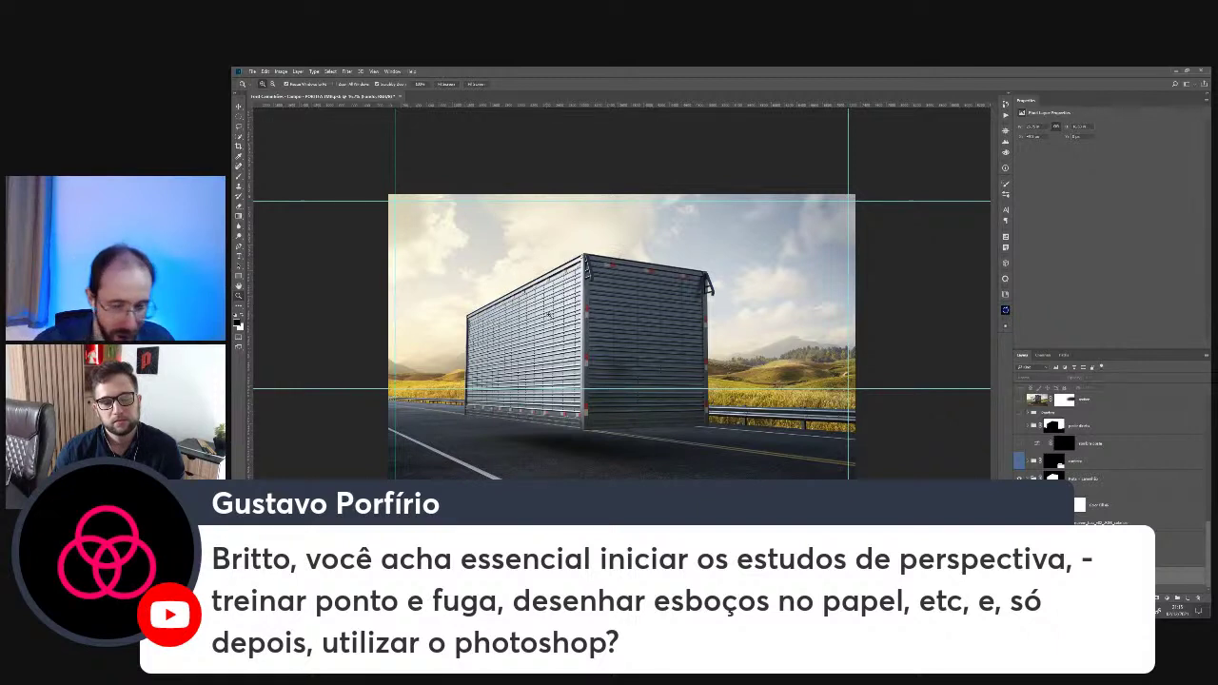
key("l")
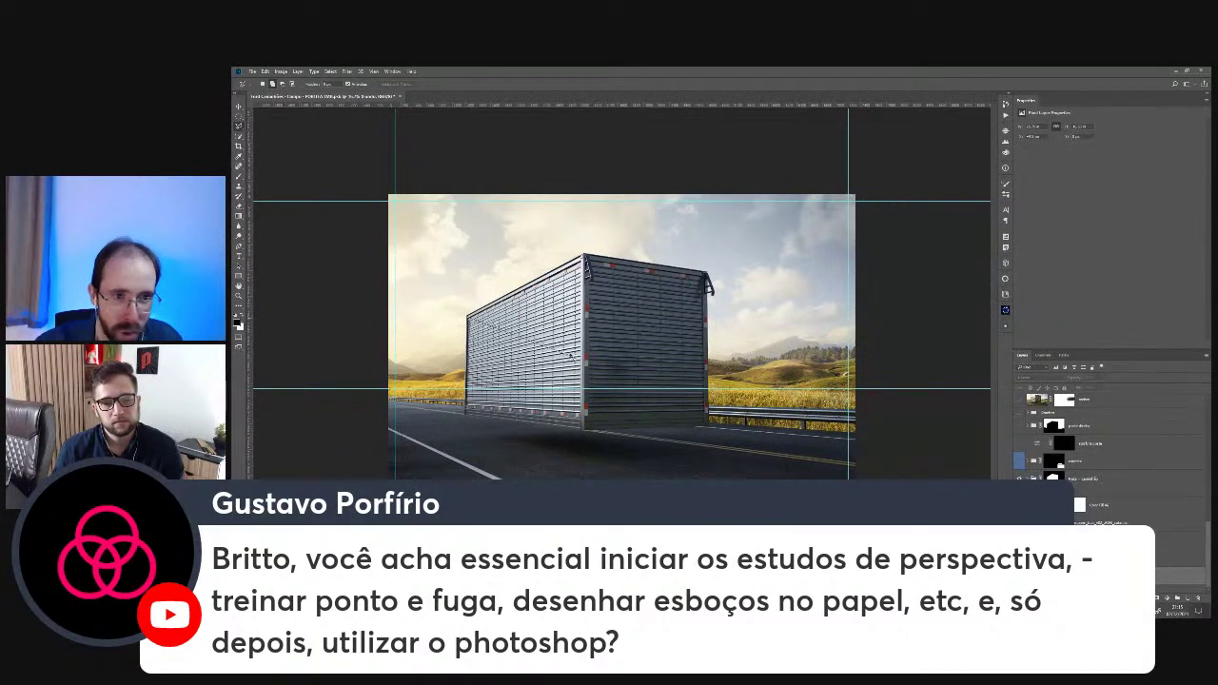
left_click(584, 333)
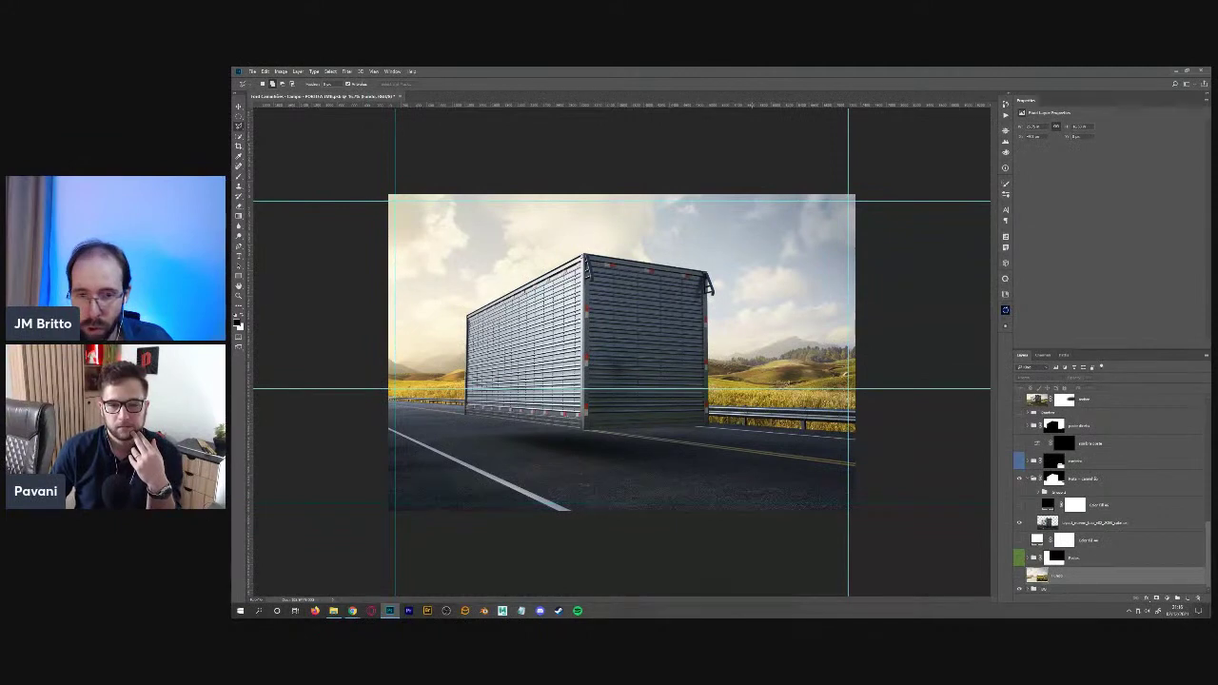
- Expand the background group and toggle a landscape layer off and on to compare backgrounds
left_click(1028, 590)
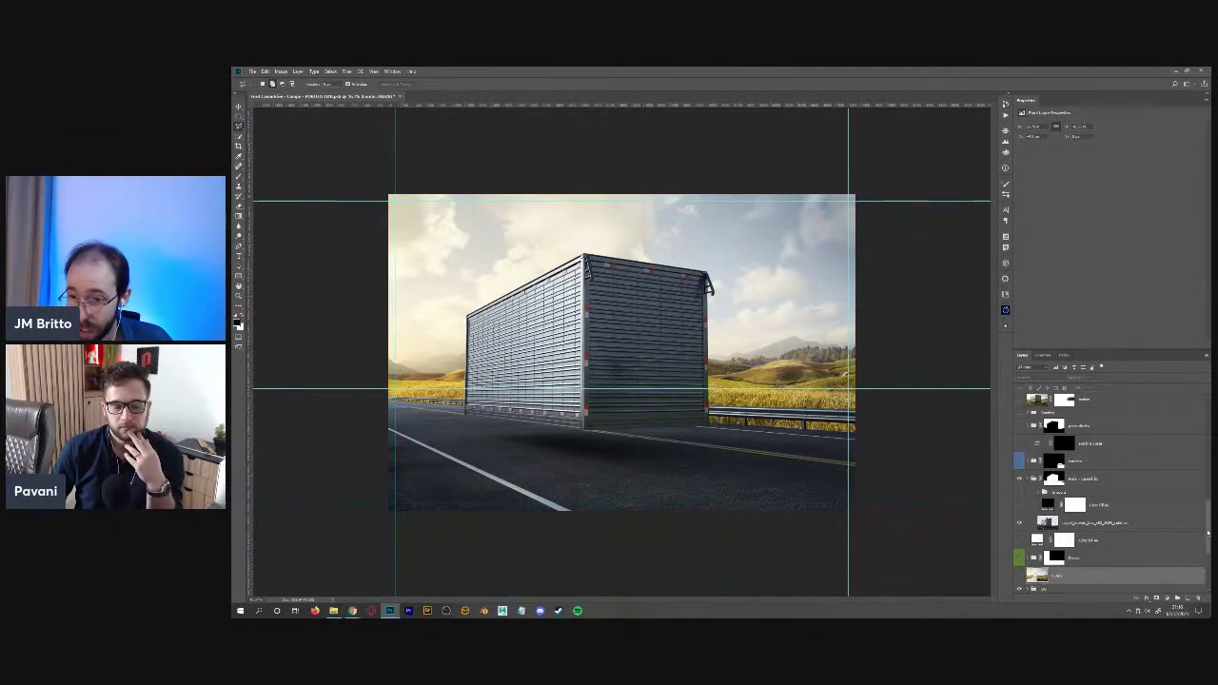
scroll(1208, 531, "down", 5)
left_click(1065, 556)
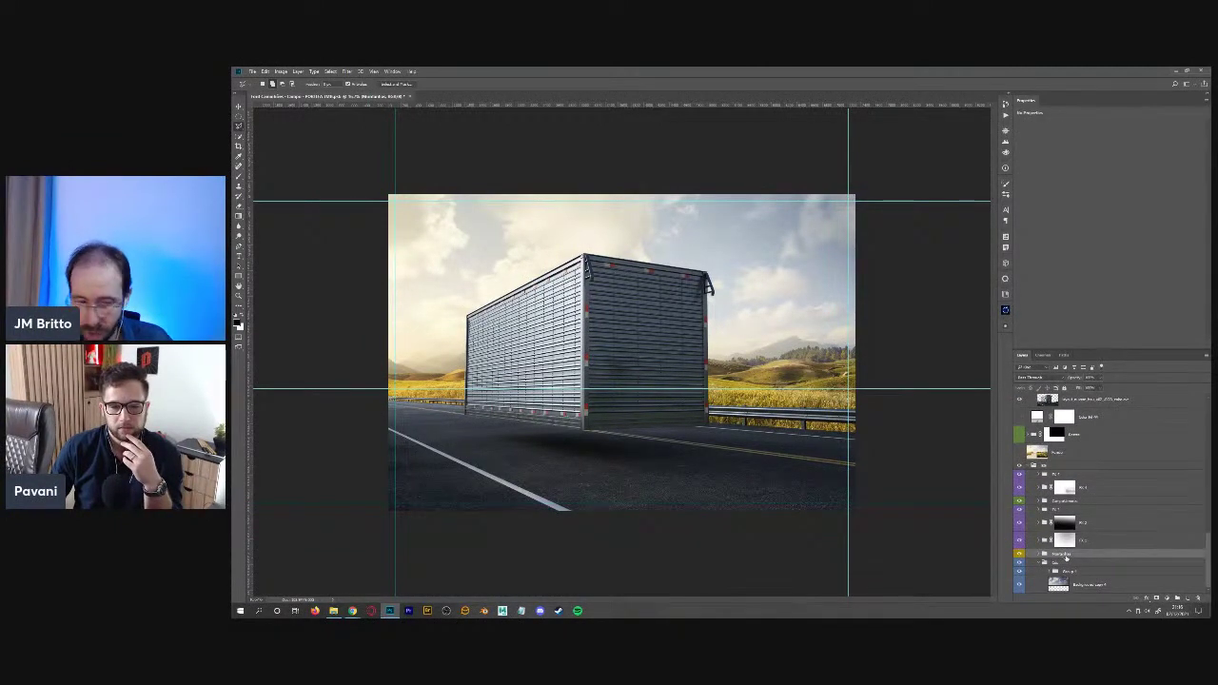
key("v")
left_click(1019, 487)
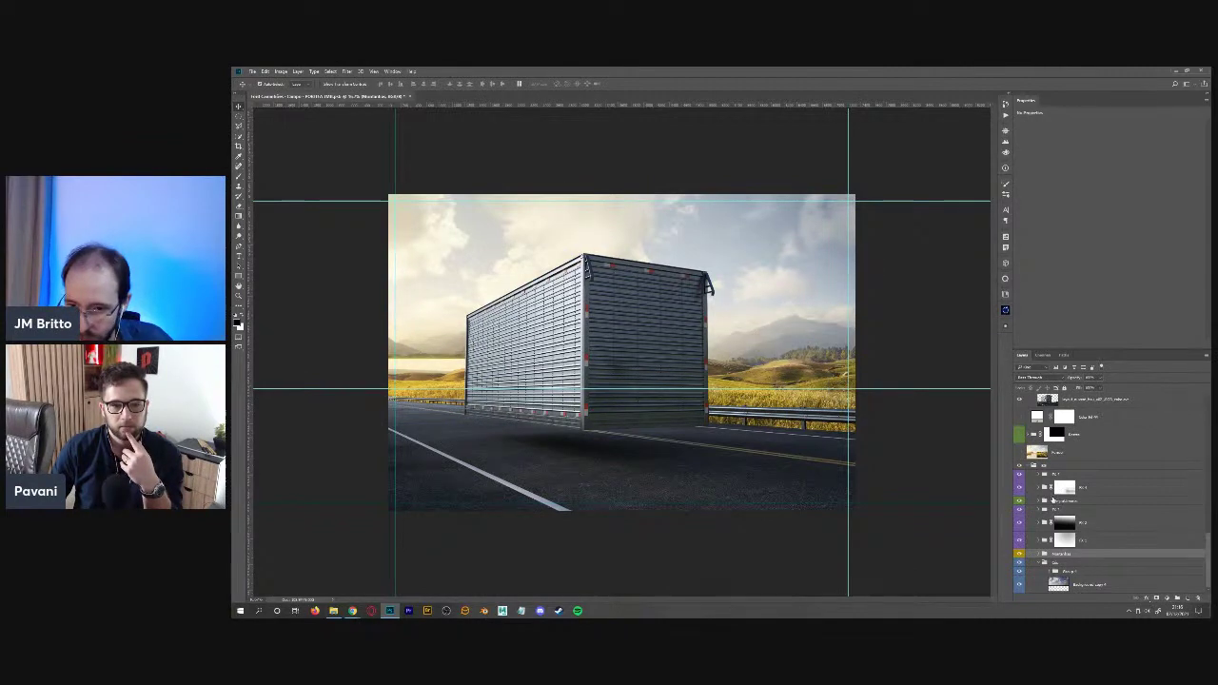
left_click(1019, 487)
- Move the landscape layer, undo and redo the move, and reposition the hills behind the truck
left_click(1053, 500)
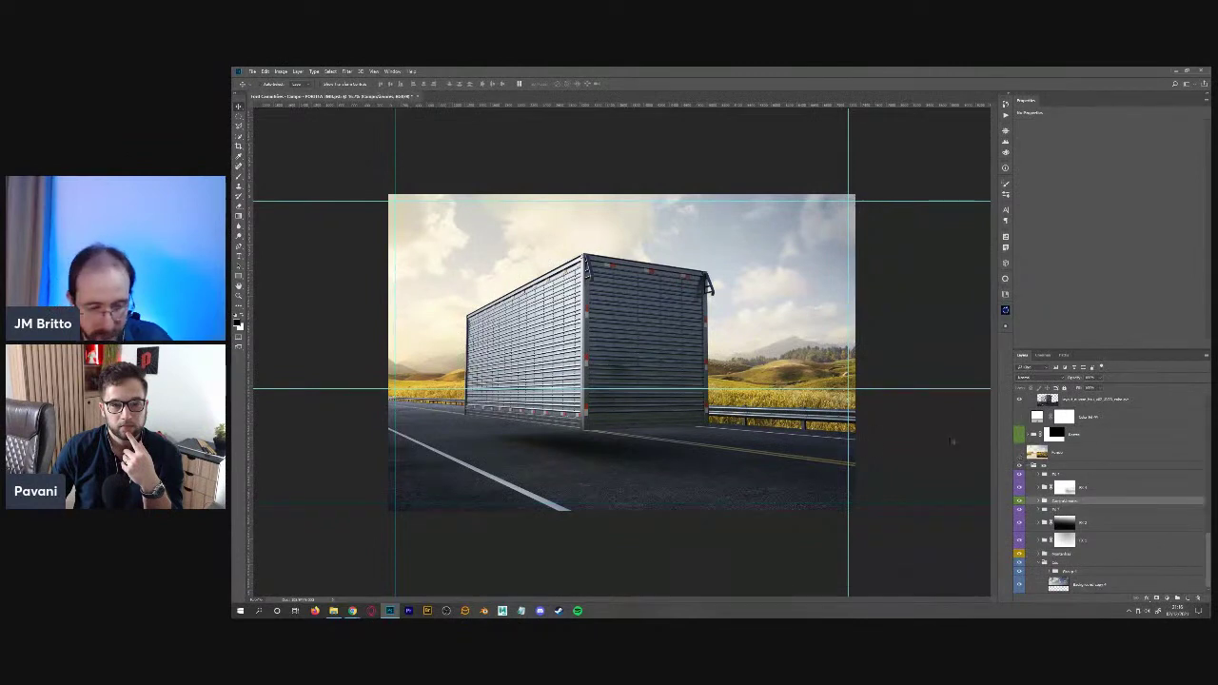
left_click_drag(788, 352, 804, 291)
key("ctrl+z")
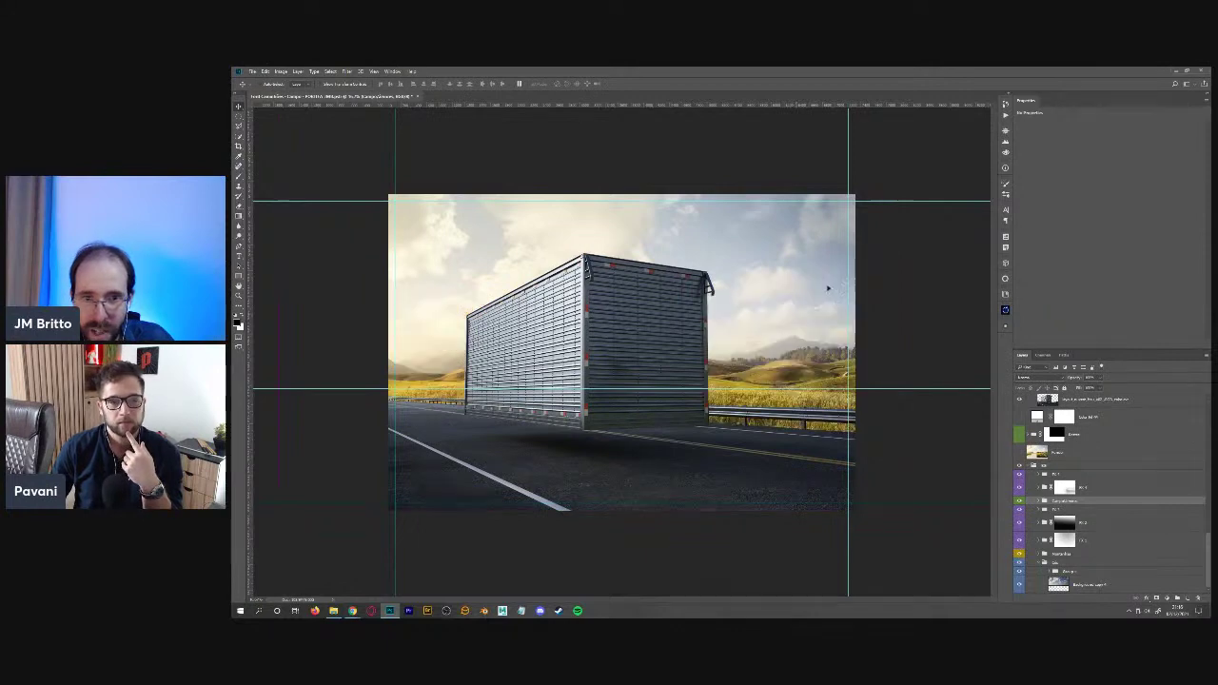
key("ctrl+z")
key("ctrl+z")
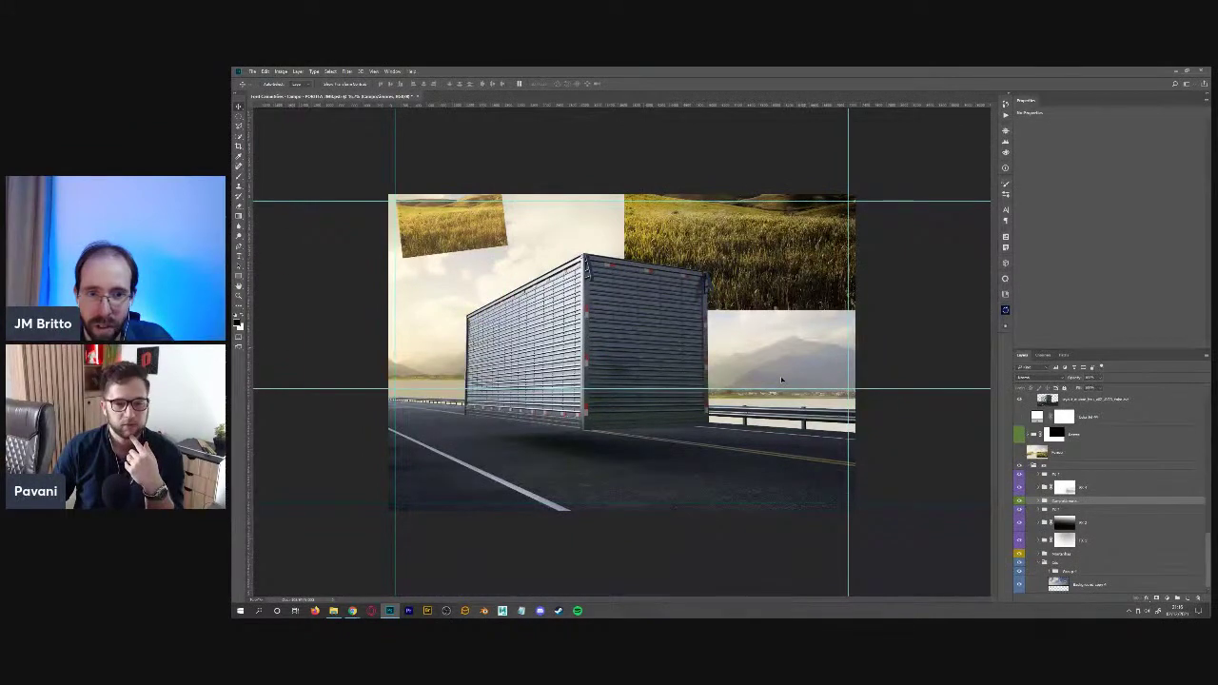
key("ctrl+shift+z")
key("ctrl+shift+z")
left_click_drag(783, 381, 782, 457)
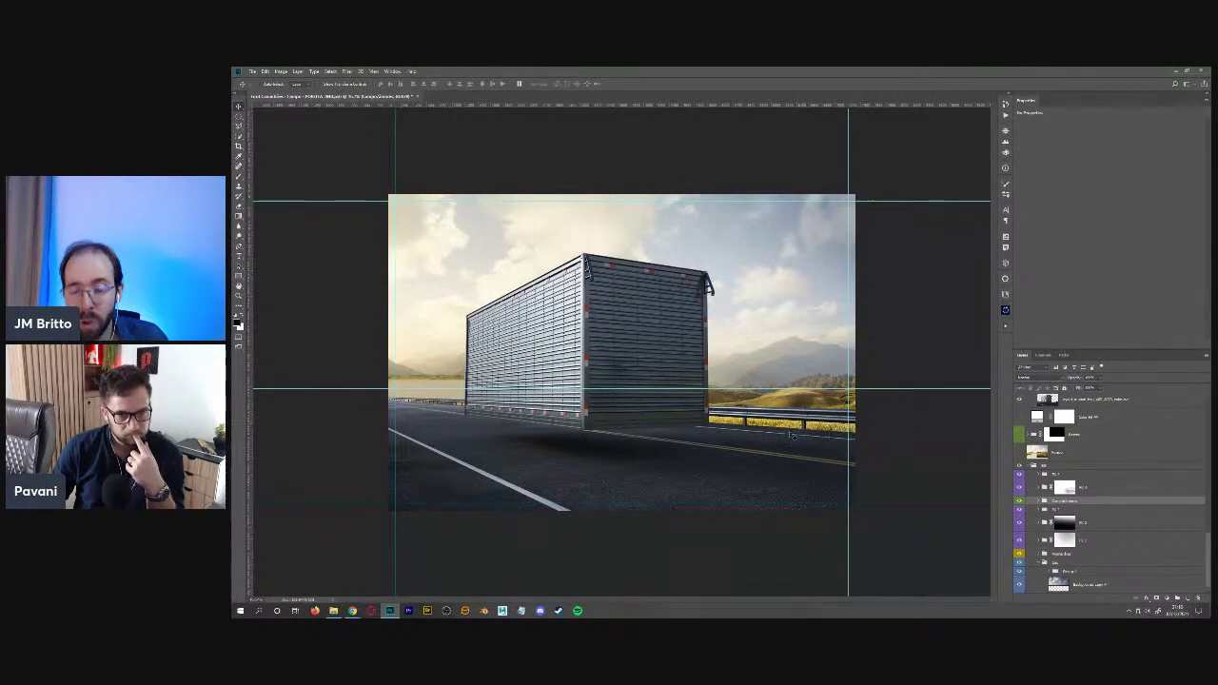
left_click_drag(808, 417, 759, 409)
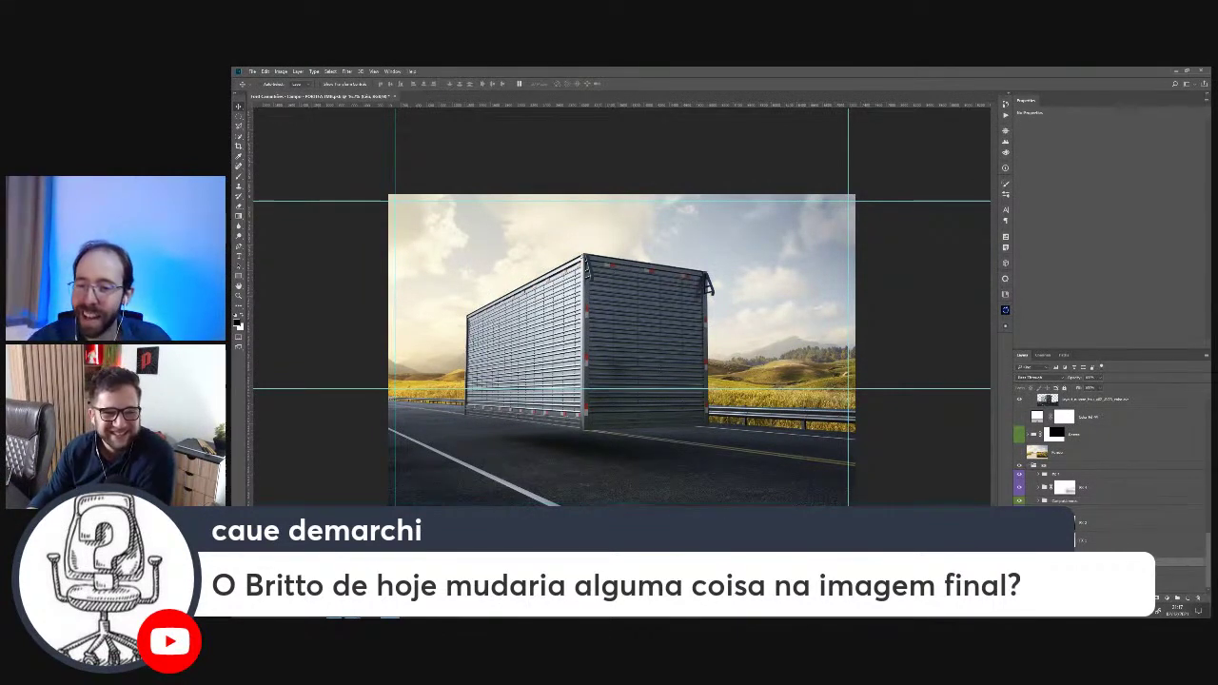
- Cancel the group's Layer Style, show the full composite layers, and hide the guides with Ctrl+H
double_click(1190, 472)
left_click(1110, 276)
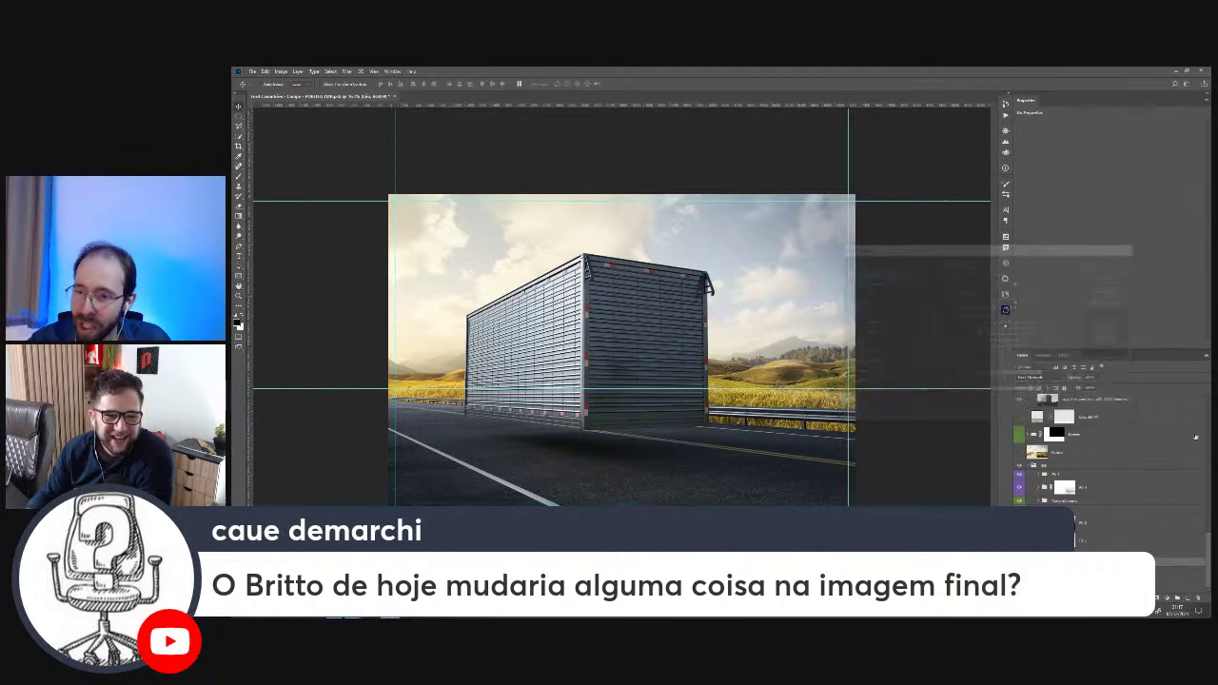
scroll(1104, 456, "down", 2)
scroll(1104, 447, "down", 2)
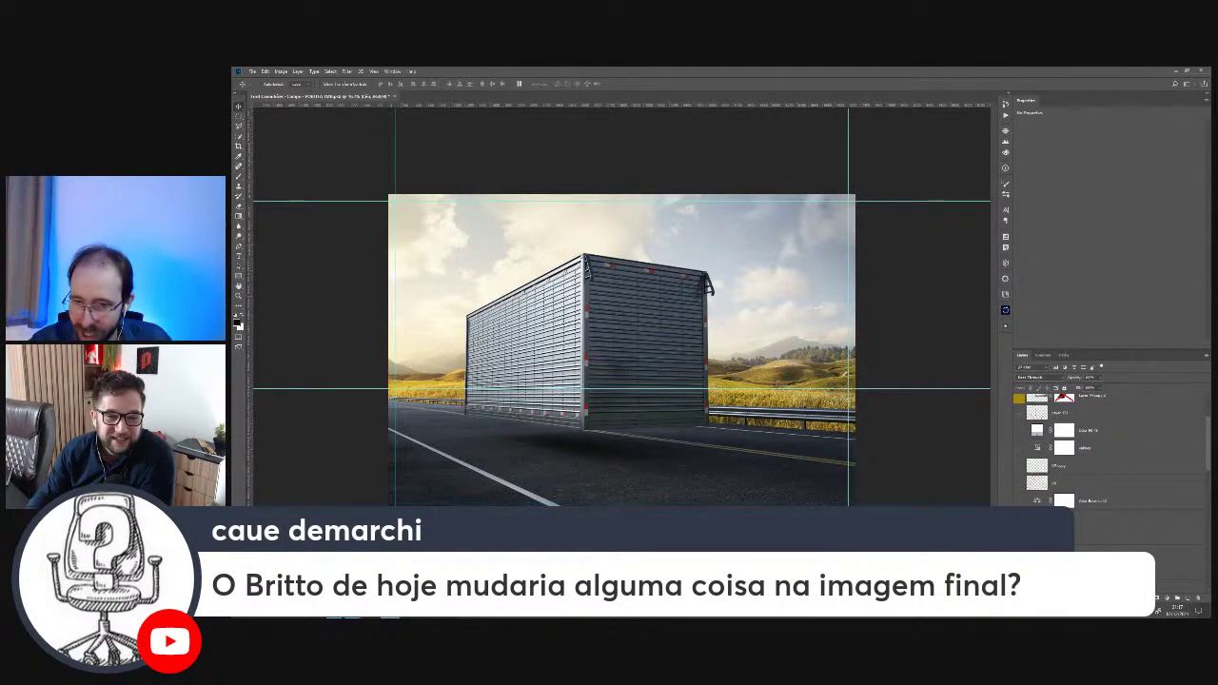
left_click(1065, 465)
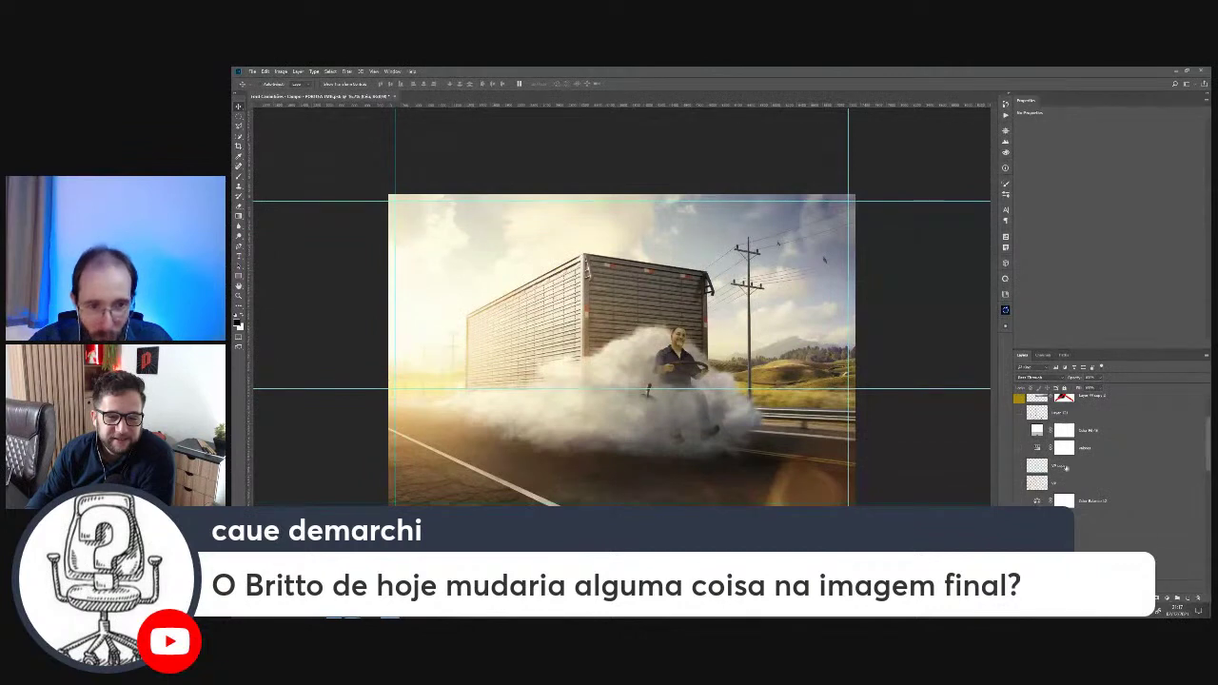
key("ctrl+h")
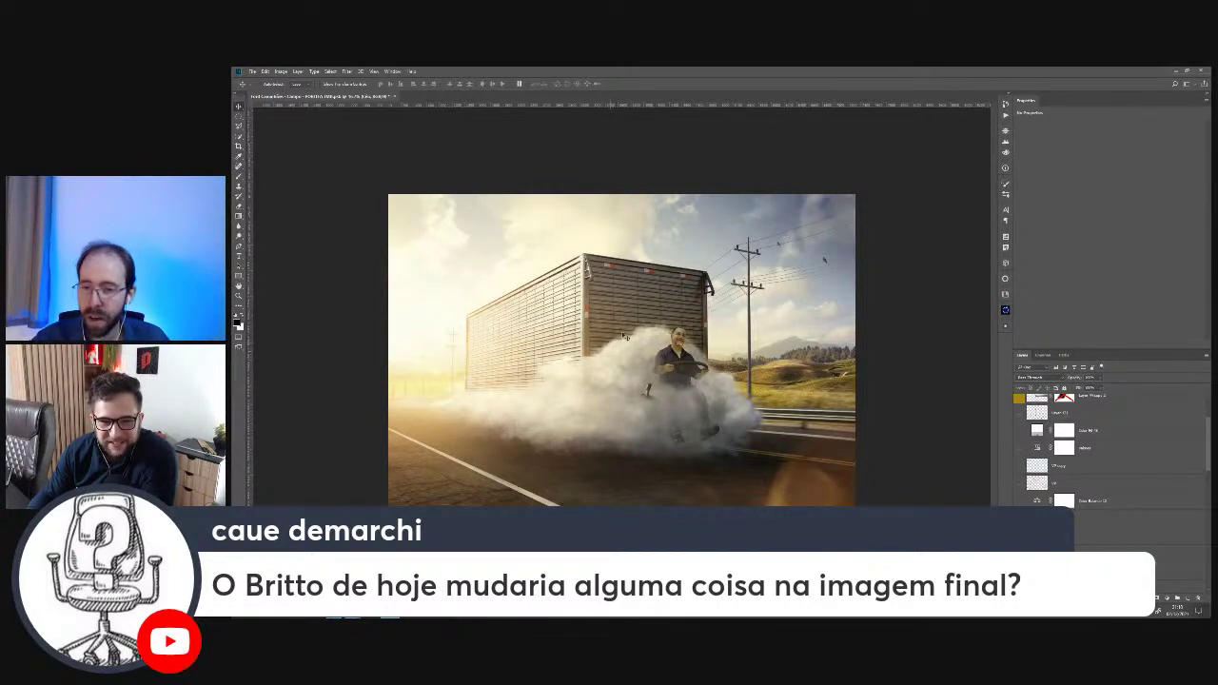
- Hide the composite layers again and reveal the utility poles on the left side of the road
left_click(1020, 398)
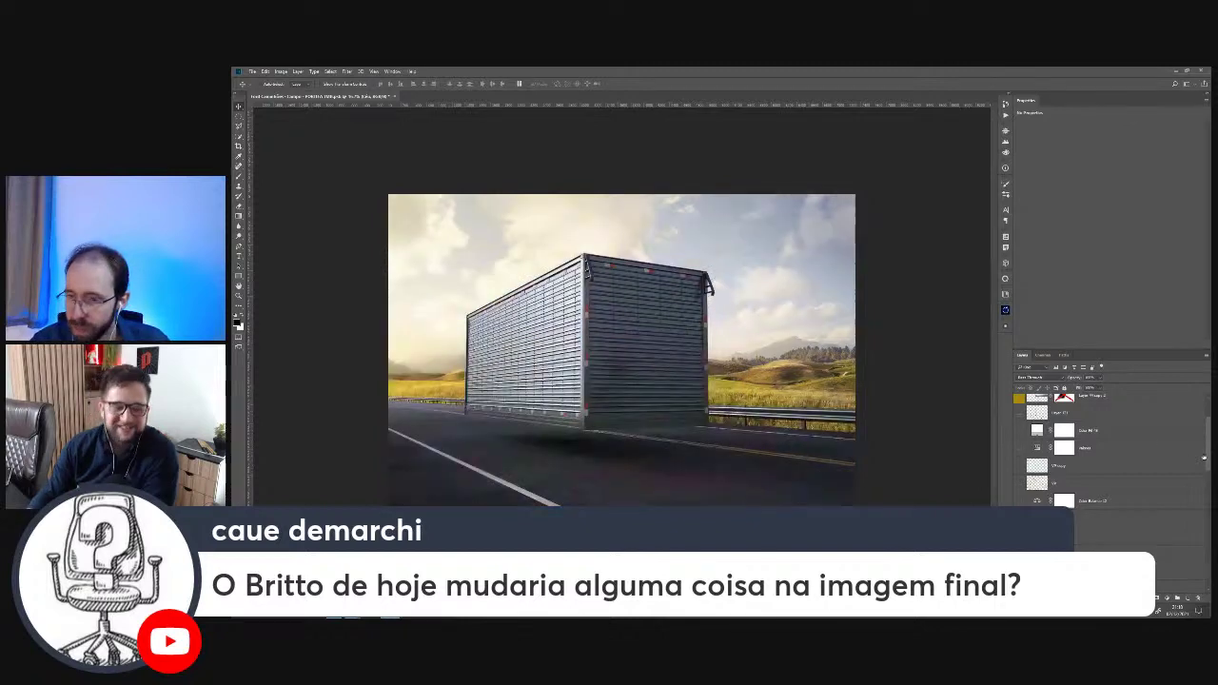
left_click_drag(1208, 442, 1209, 549)
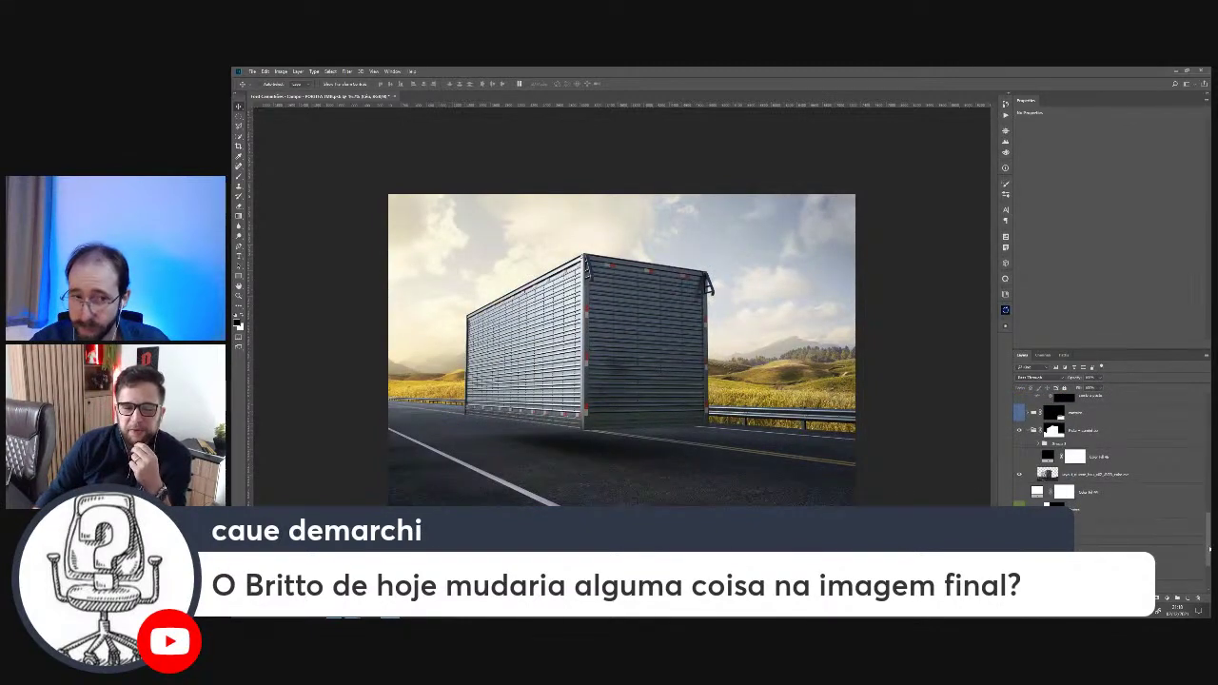
scroll(1205, 550, "down", 3)
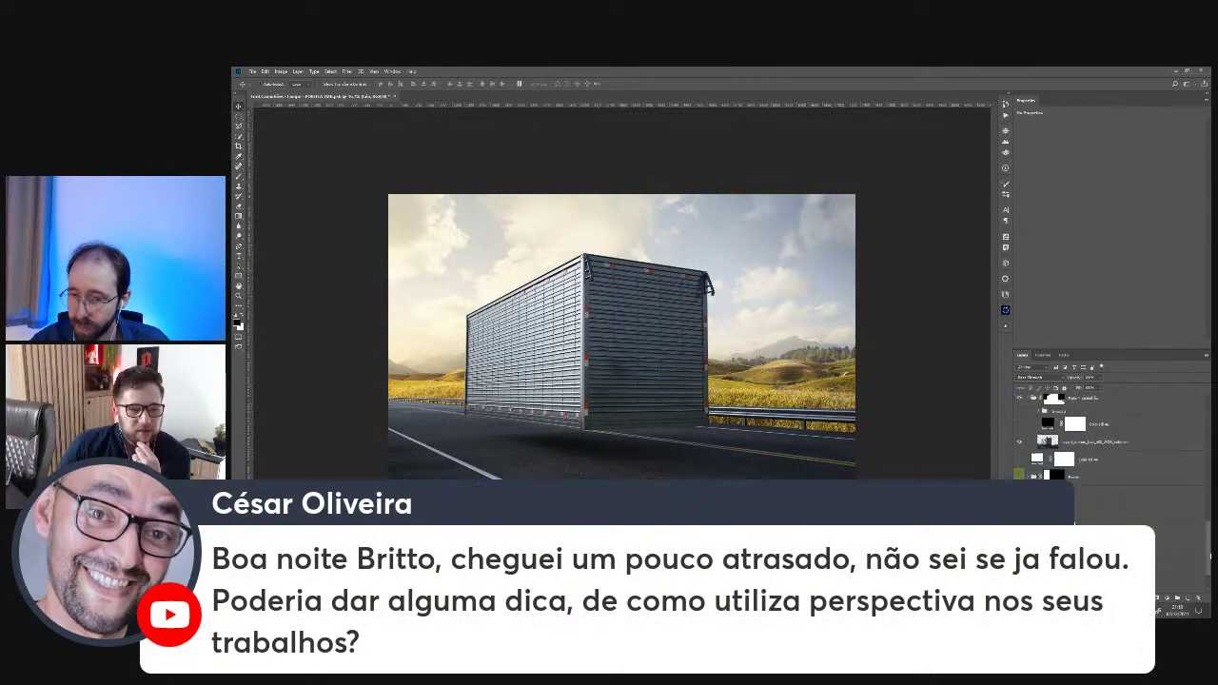
scroll(1104, 438, "up", 2)
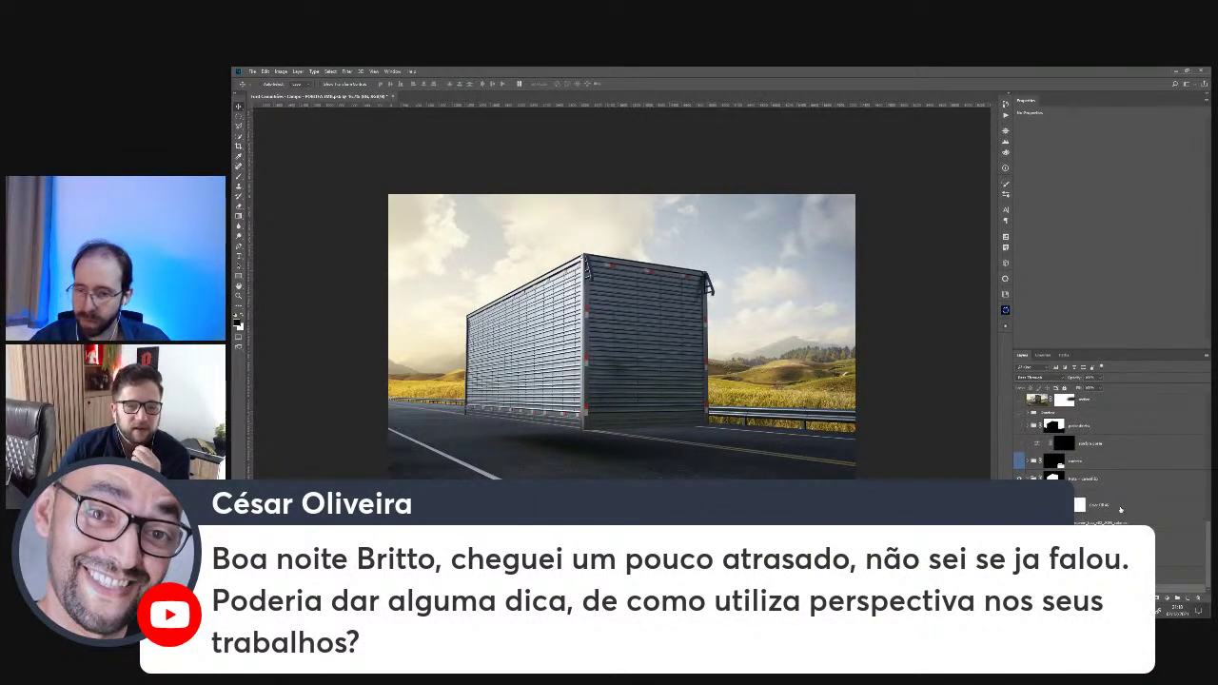
left_click(1113, 506)
scroll(1103, 489, "up", 1)
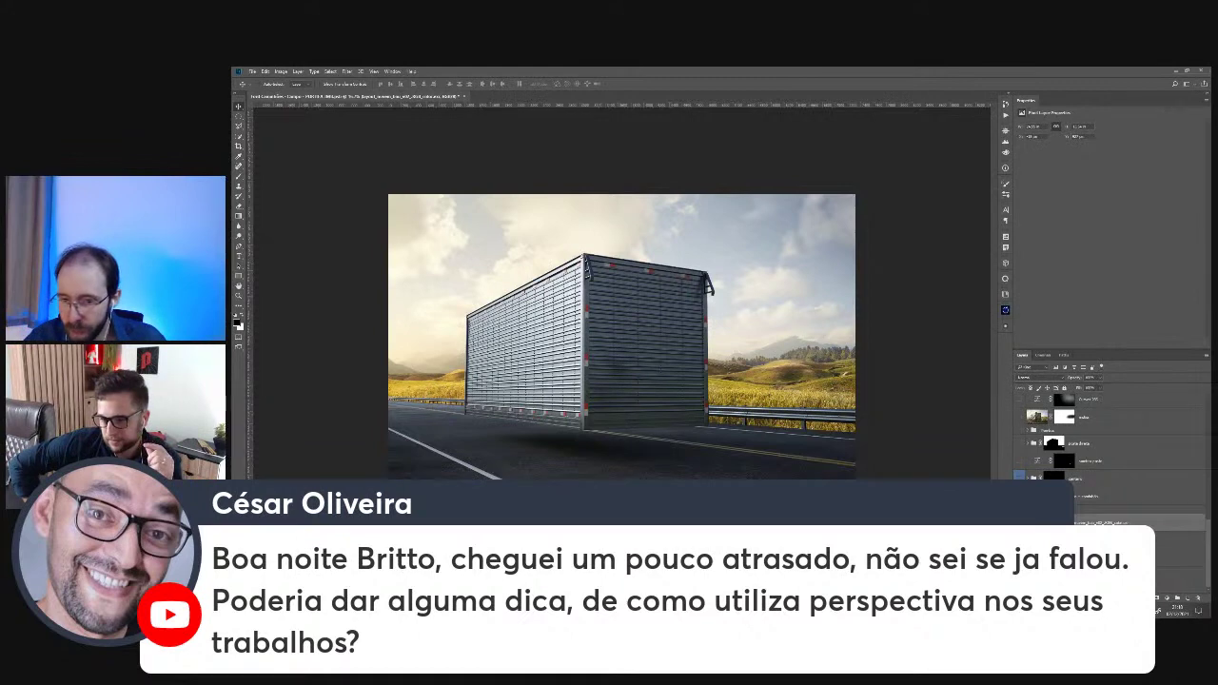
key("ctrl+z")
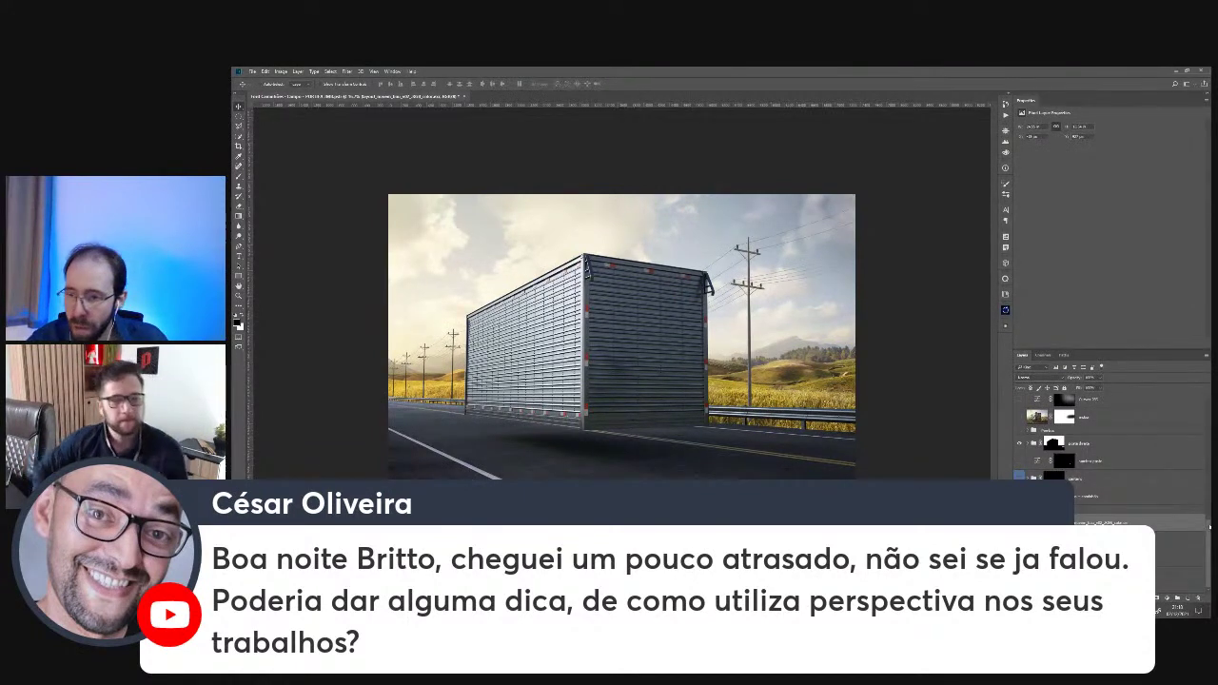
left_click_drag(1208, 531, 1208, 404)
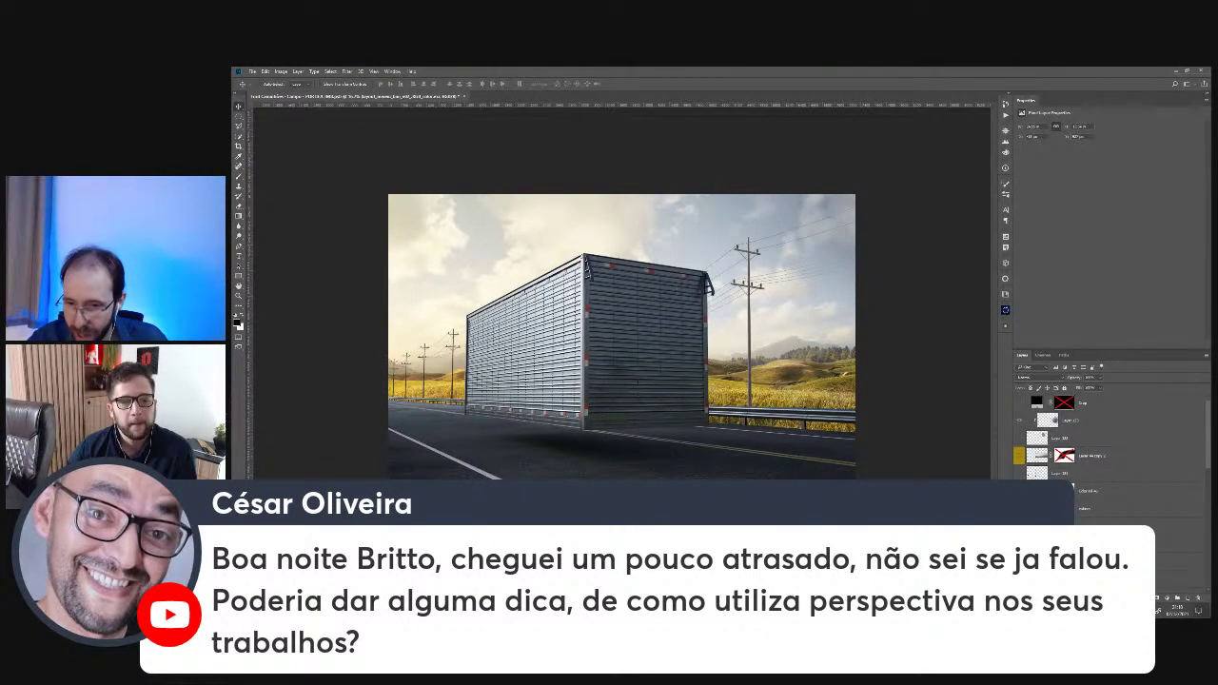
- Show the red perspective-lines layer and transform it wider on both sides
left_click(1045, 399)
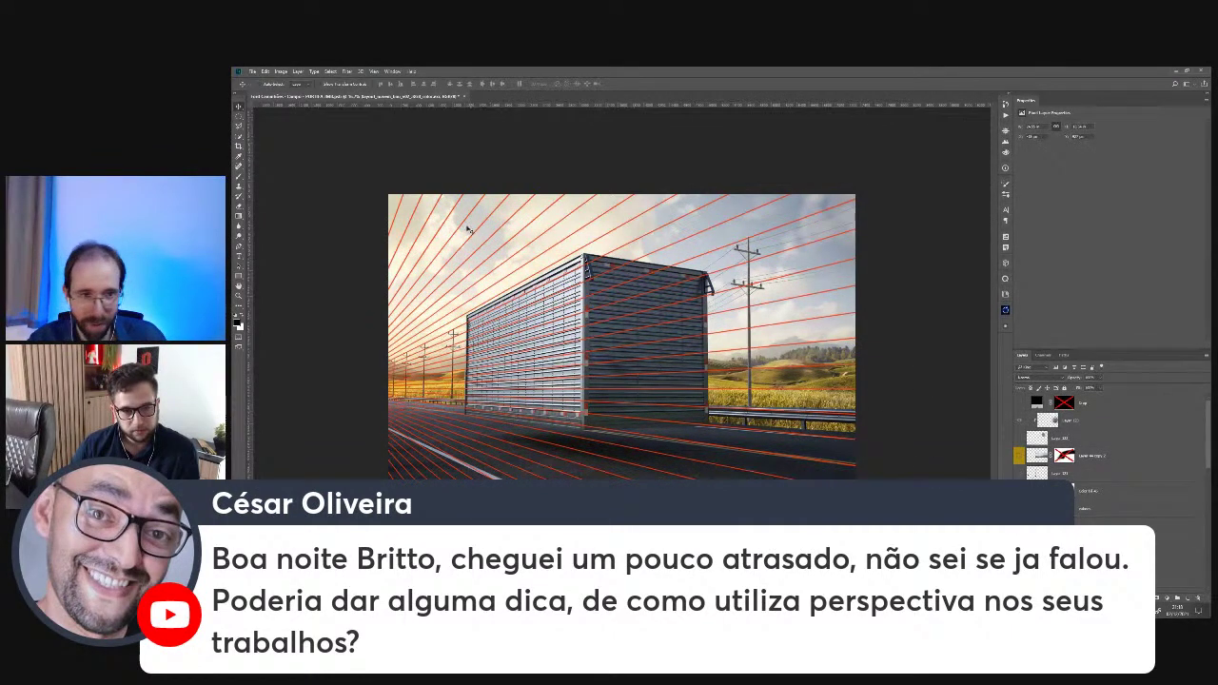
scroll(1045, 400, "down", 3)
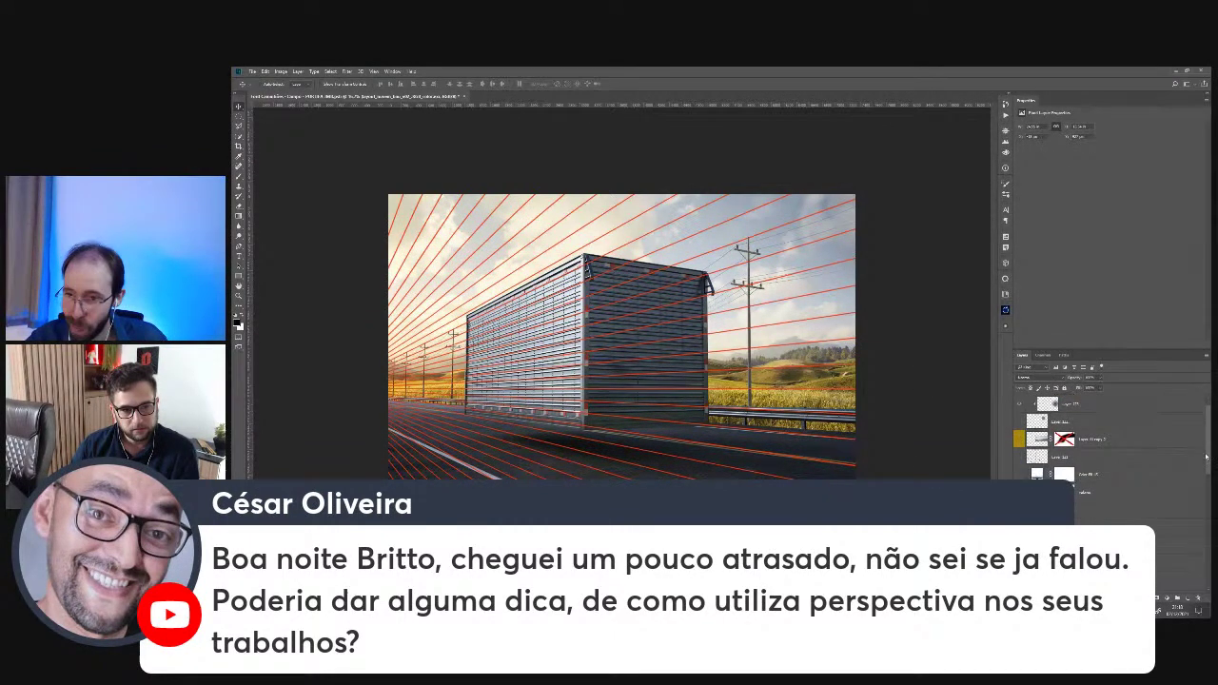
left_click(1060, 416)
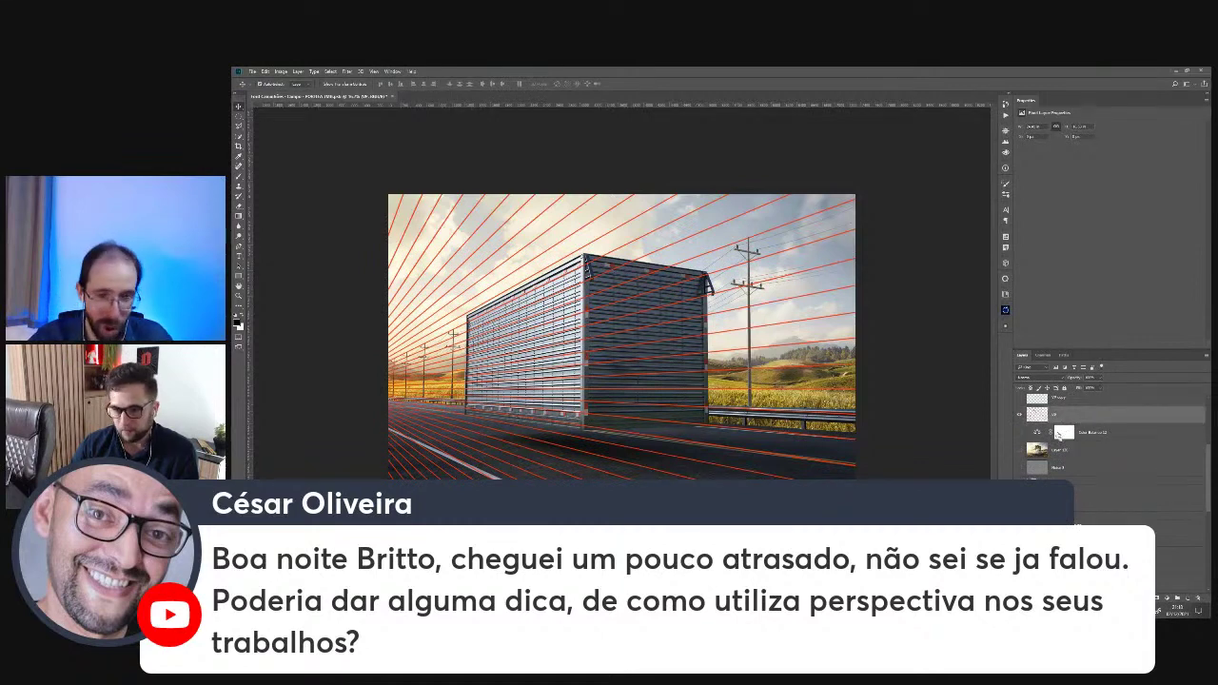
key("ctrl+t")
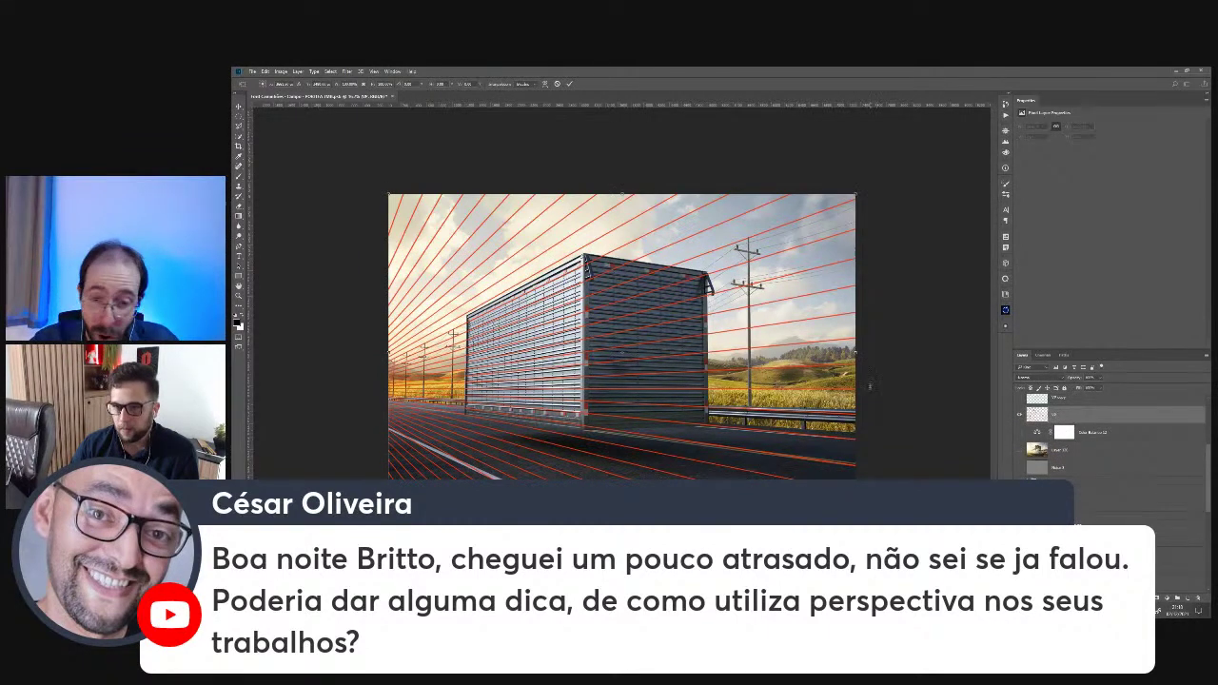
left_click_drag(854, 354, 927, 352)
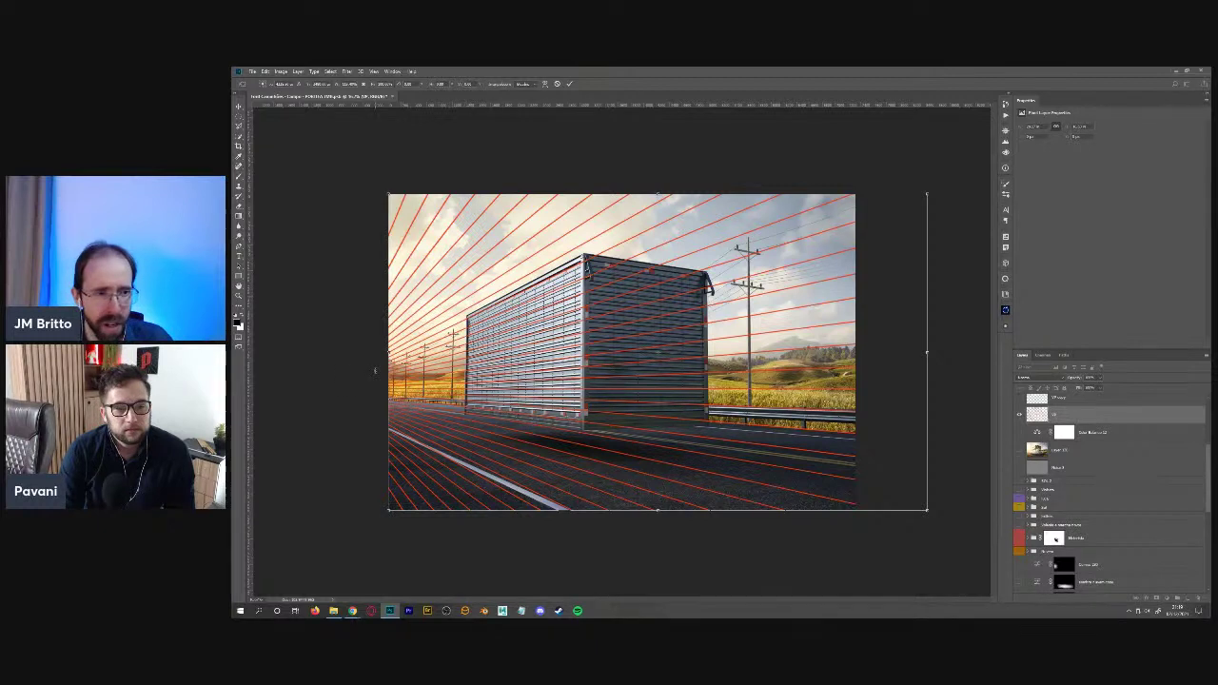
mouse_move(386, 353)
left_mouse_down()
mouse_move(370, 353)
mouse_move(379, 354)
left_mouse_up()
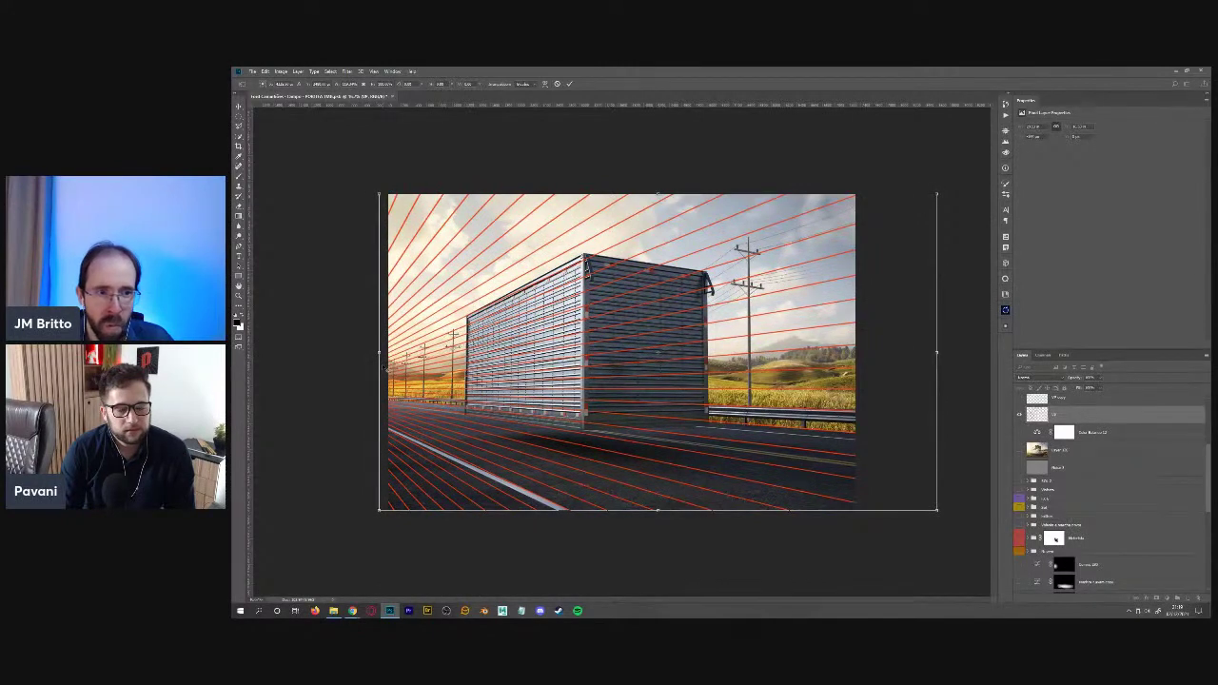
left_click_drag(936, 353, 933, 352)
key("Return")
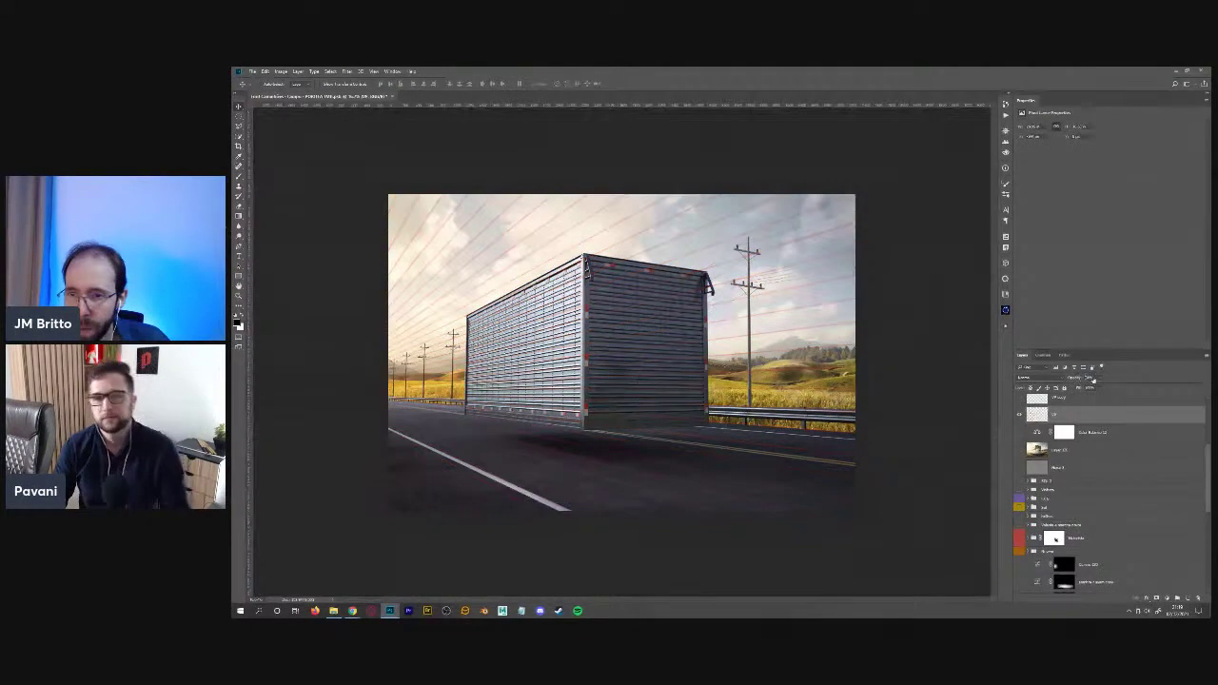
- Set the lines to full opacity, hide them, and select the Color Balance adjustment layer
key("0")
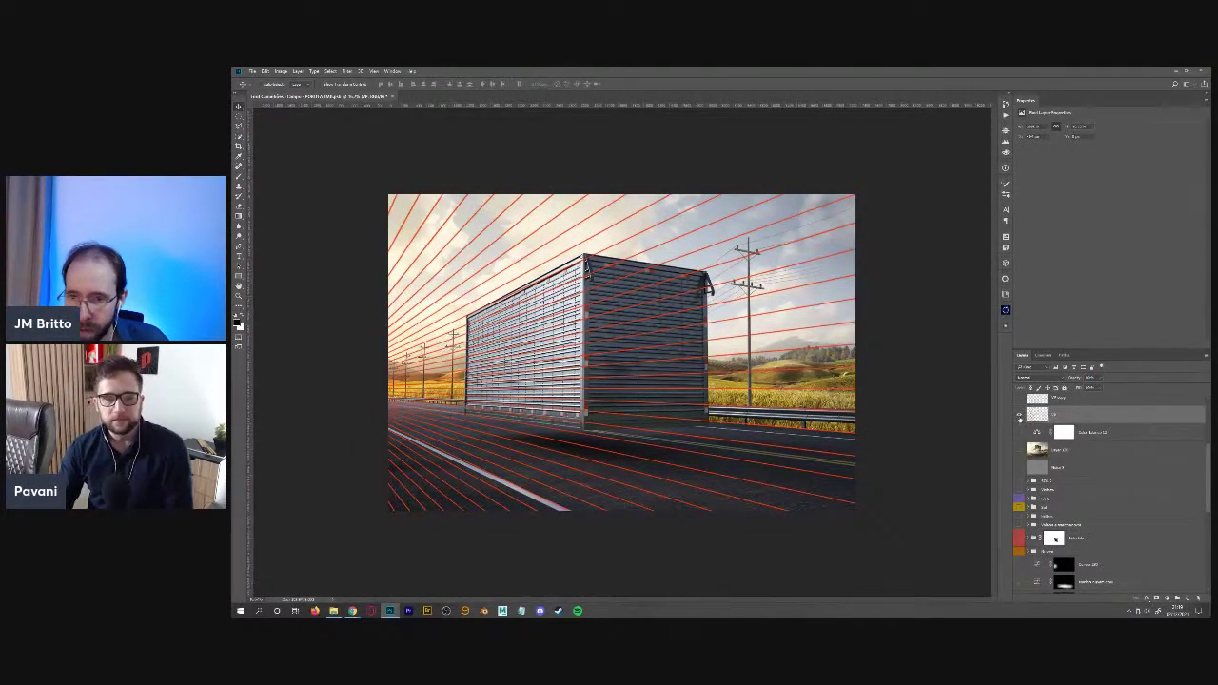
left_click(1020, 416)
left_click(1020, 417)
left_click(1022, 419)
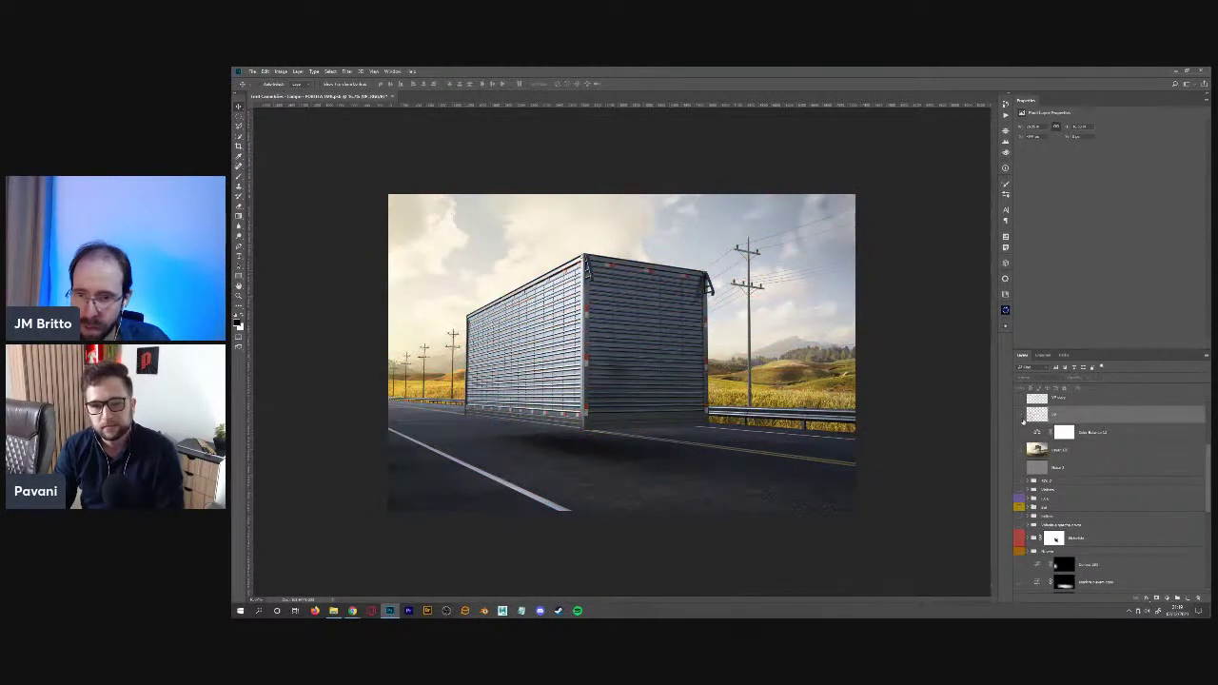
left_click(1122, 445)
- Add a new empty layer above Color Balance and check the brush presets
left_click(1188, 598)
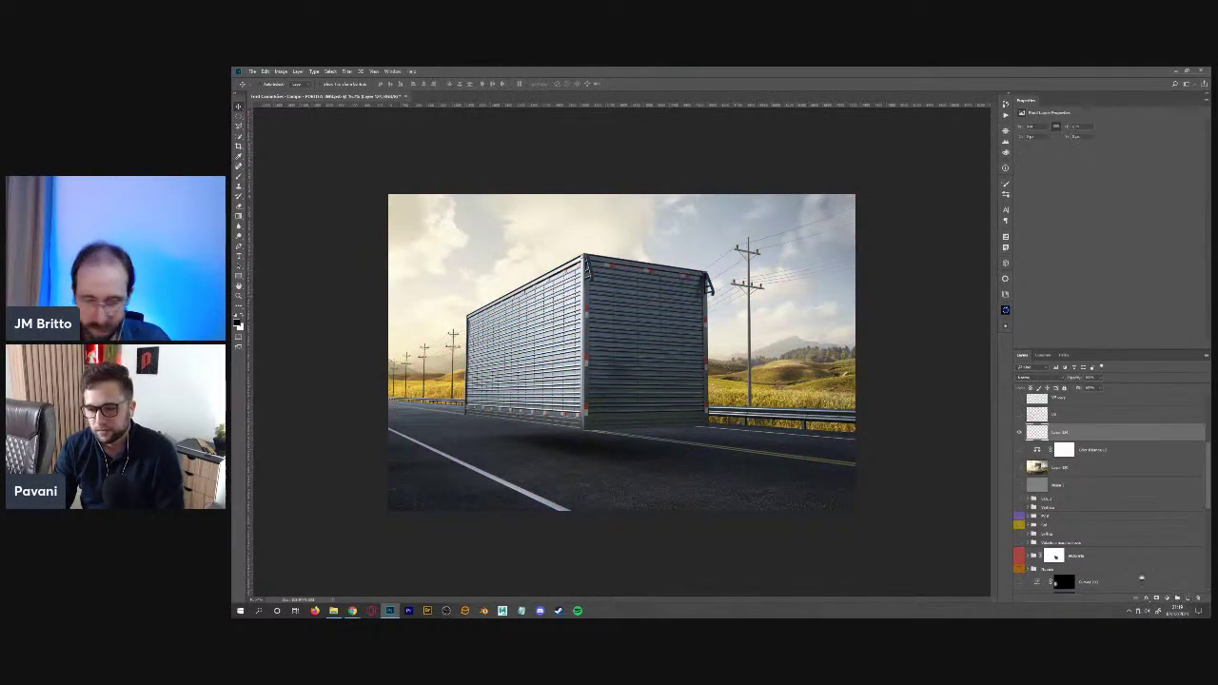
key("b")
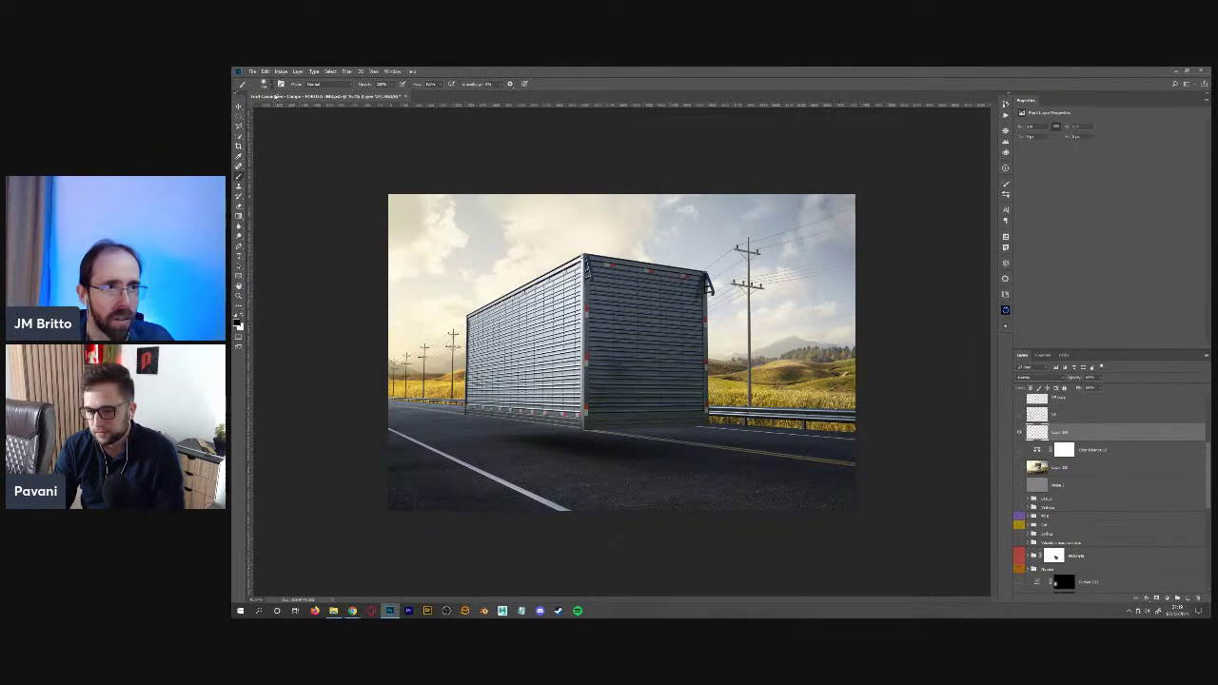
left_click(283, 84)
key("Escape")
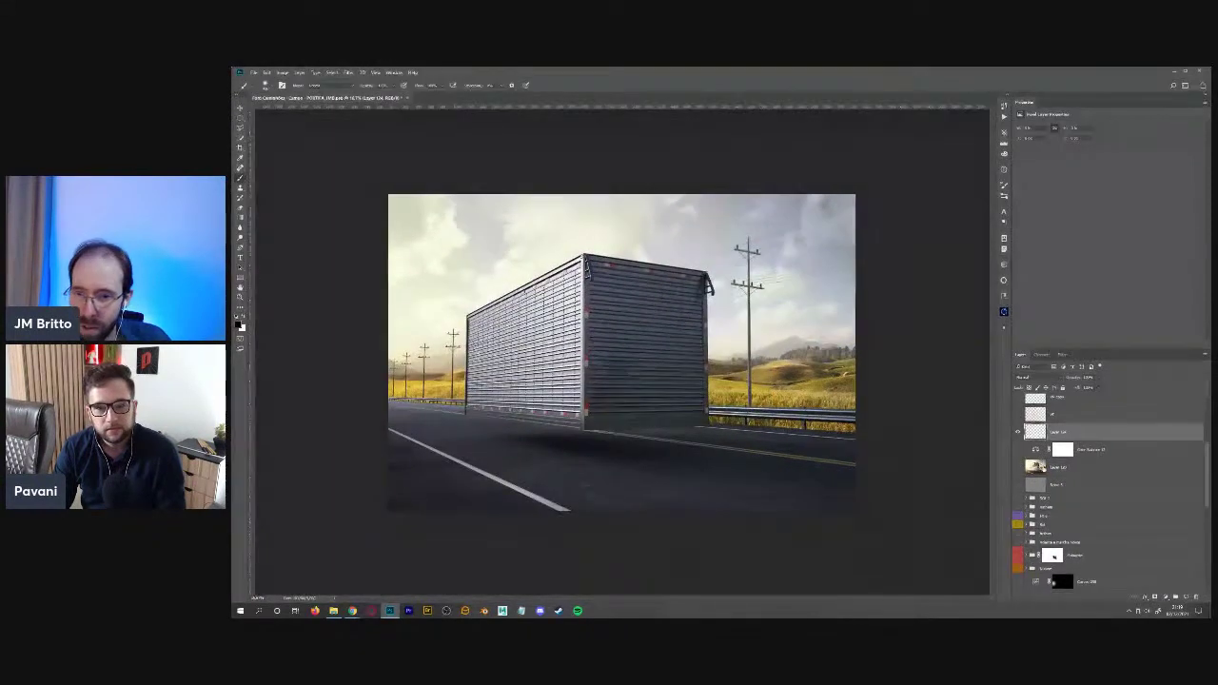
- With perspective lines showing, select a tall rectangle beside the right pole and fill it black on a new layer
left_click(1017, 416)
key("m")
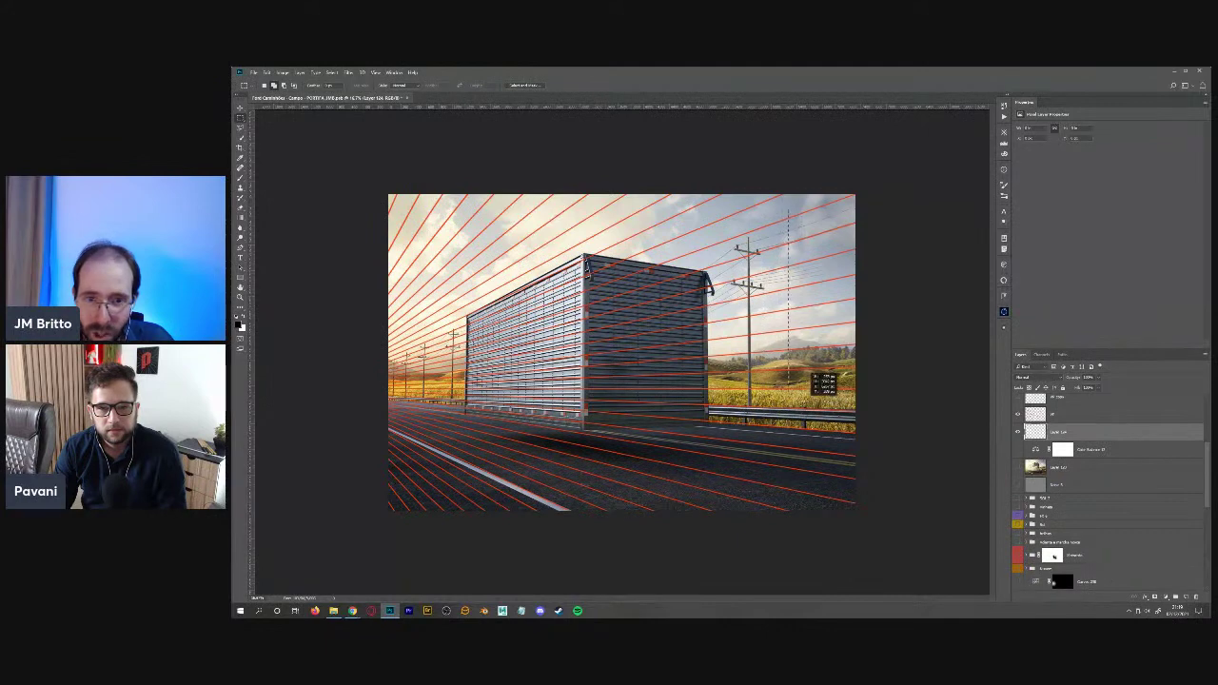
left_click_drag(805, 391, 799, 415)
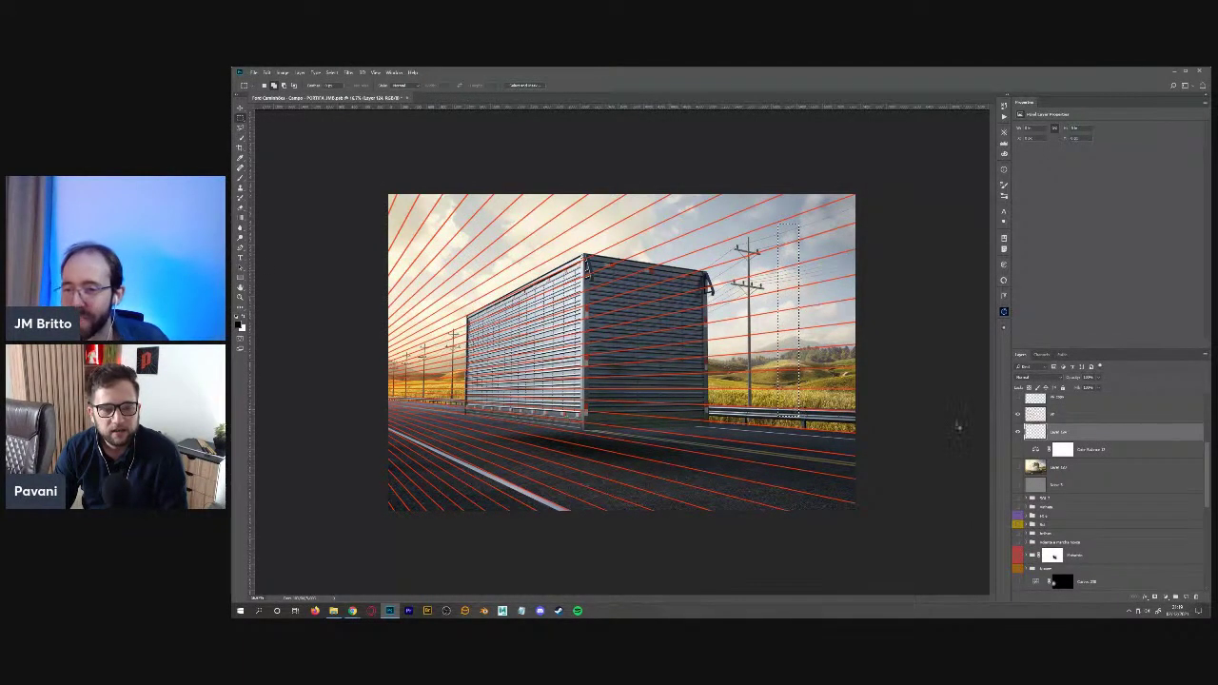
scroll(1094, 447, "up", 3)
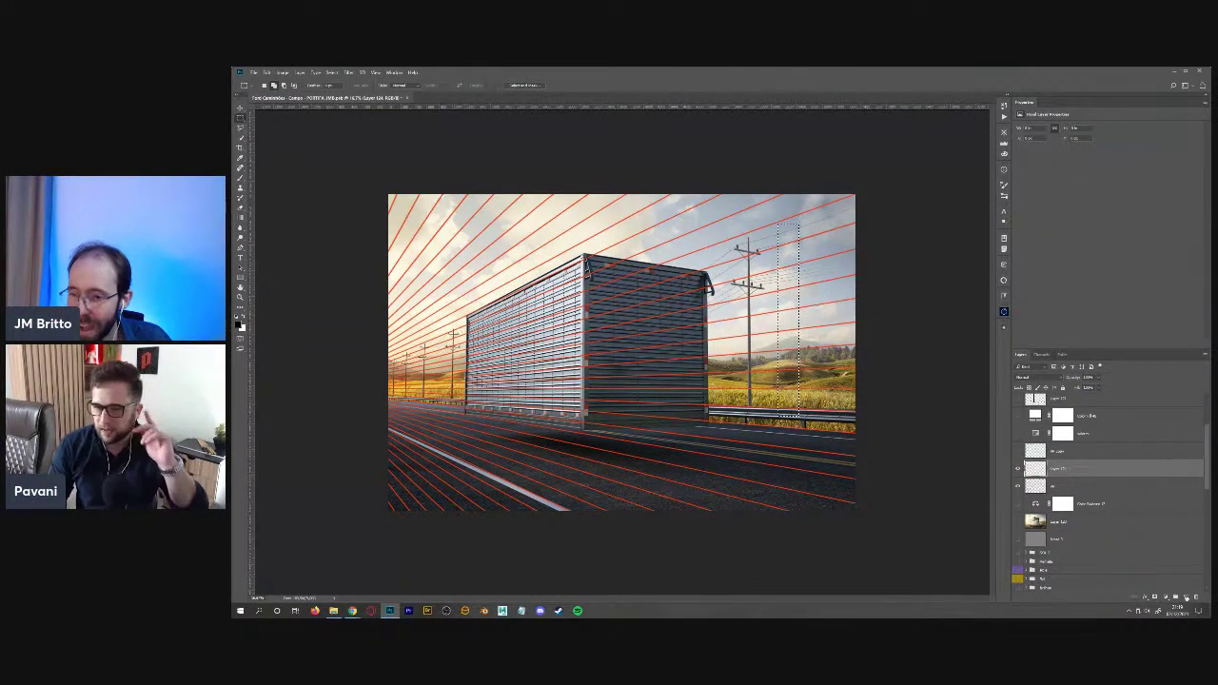
key("ctrl+j")
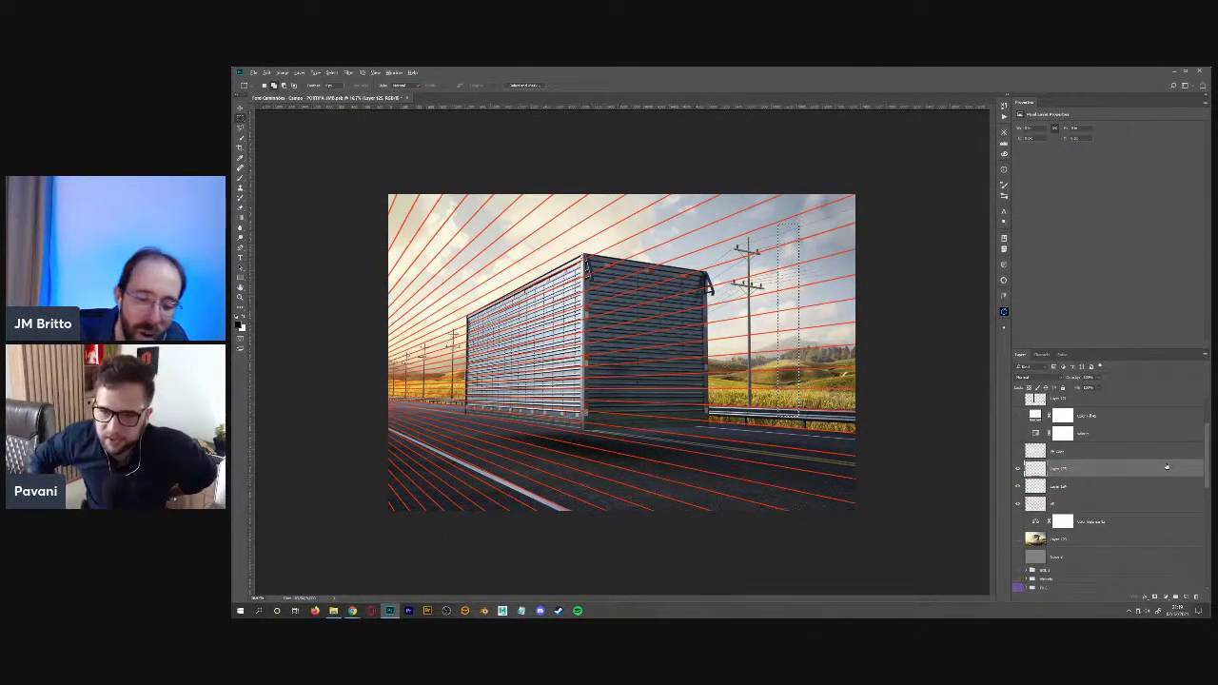
key("alt+BackSpace")
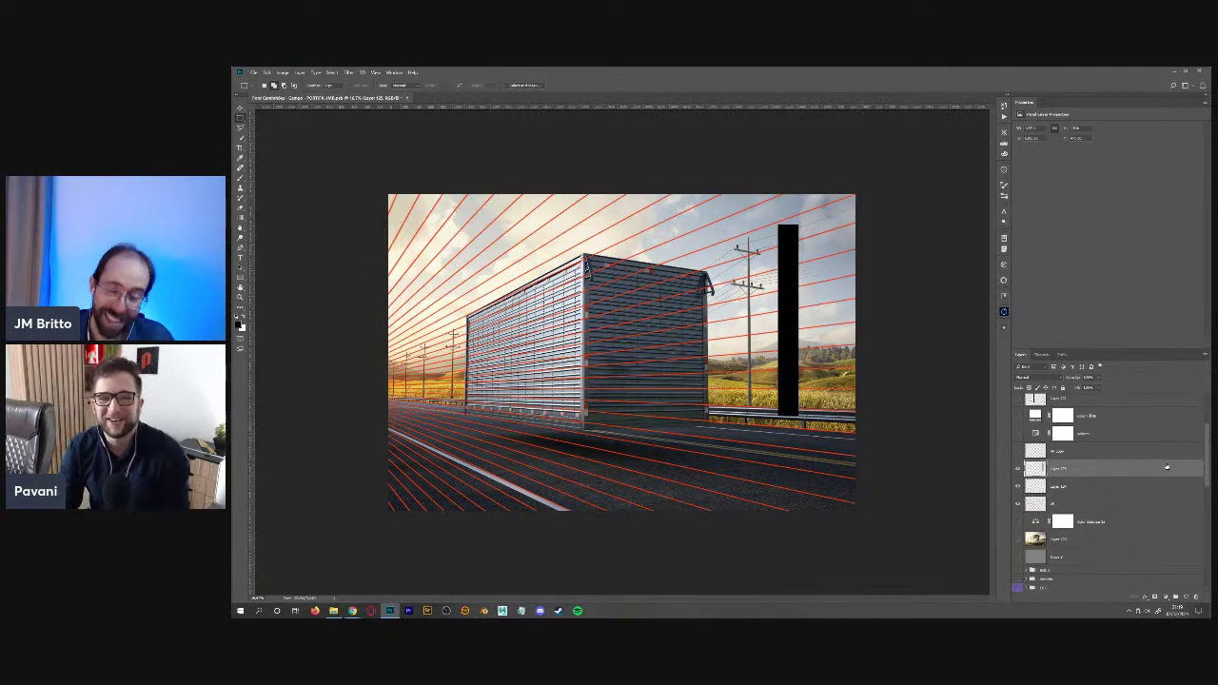
- Move and free-transform the black bar to reposition it beside the power pole, with guides shown
key("v")
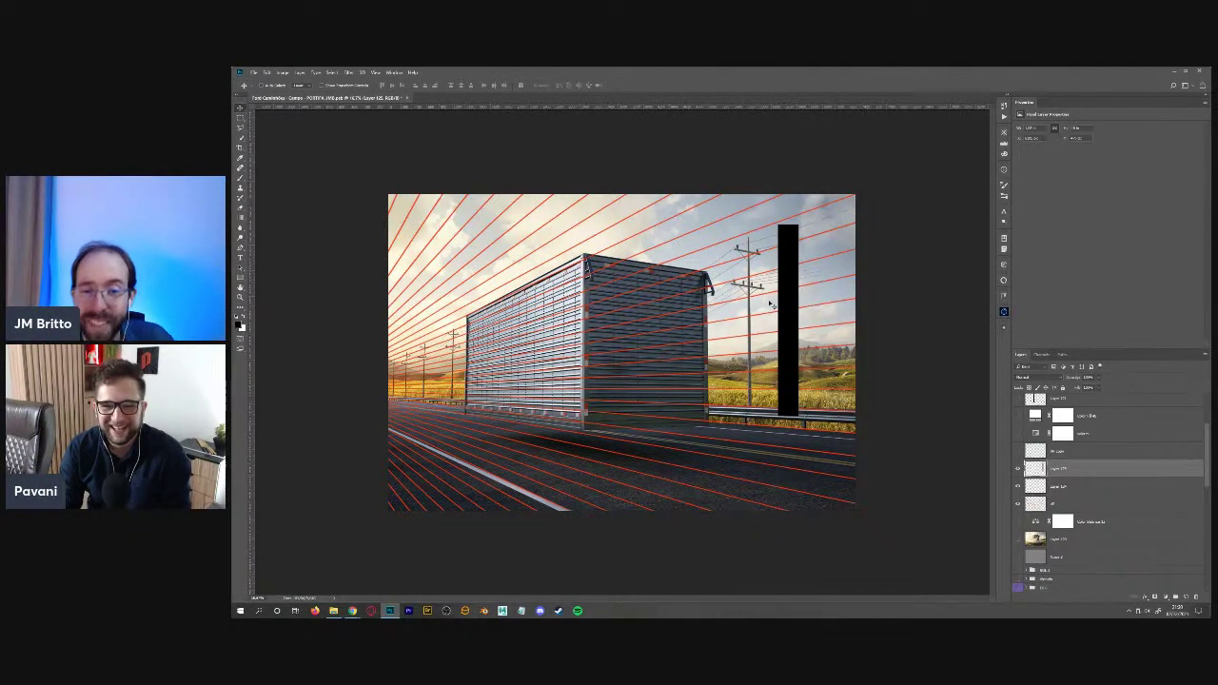
left_click_drag(789, 401, 793, 390)
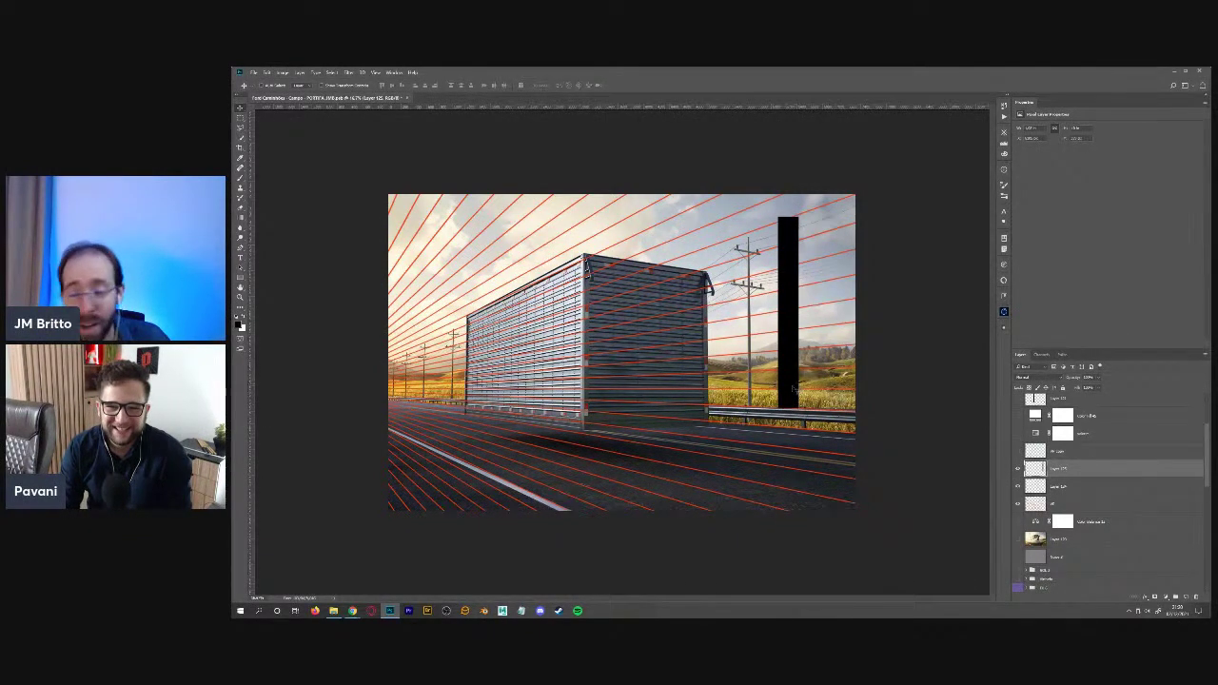
key("ctrl+t")
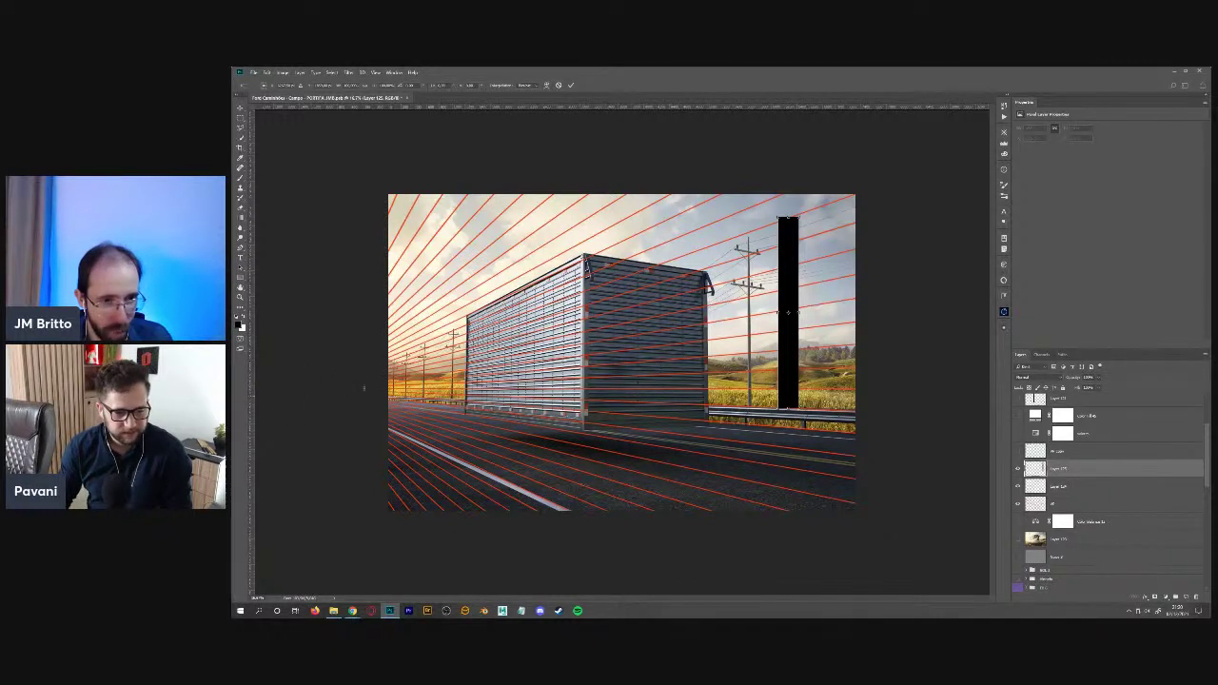
key("ctrl+semicolon")
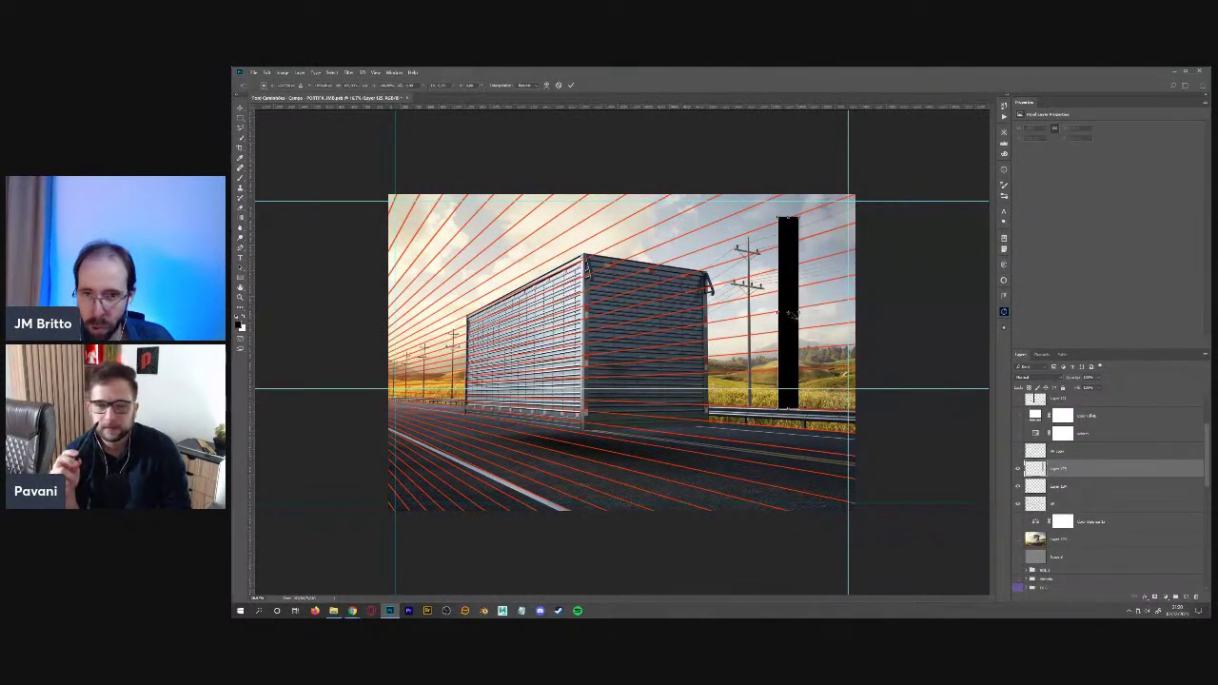
left_click_drag(790, 315, 309, 390)
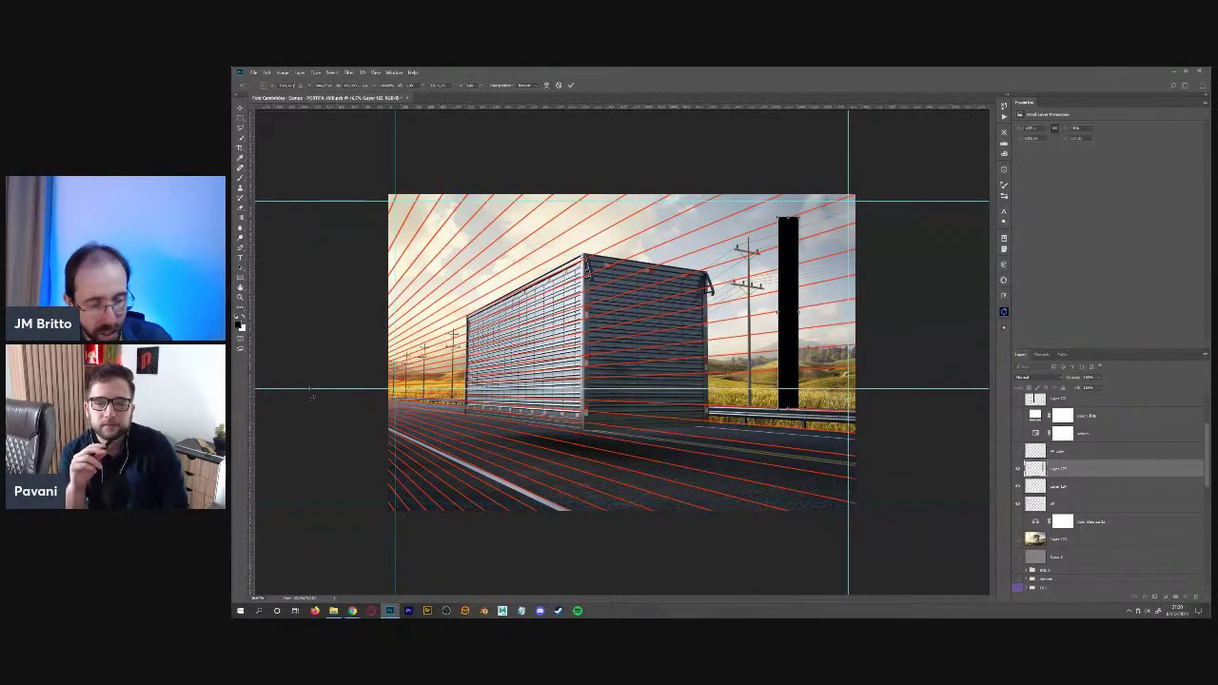
left_click_drag(789, 195, 777, 256)
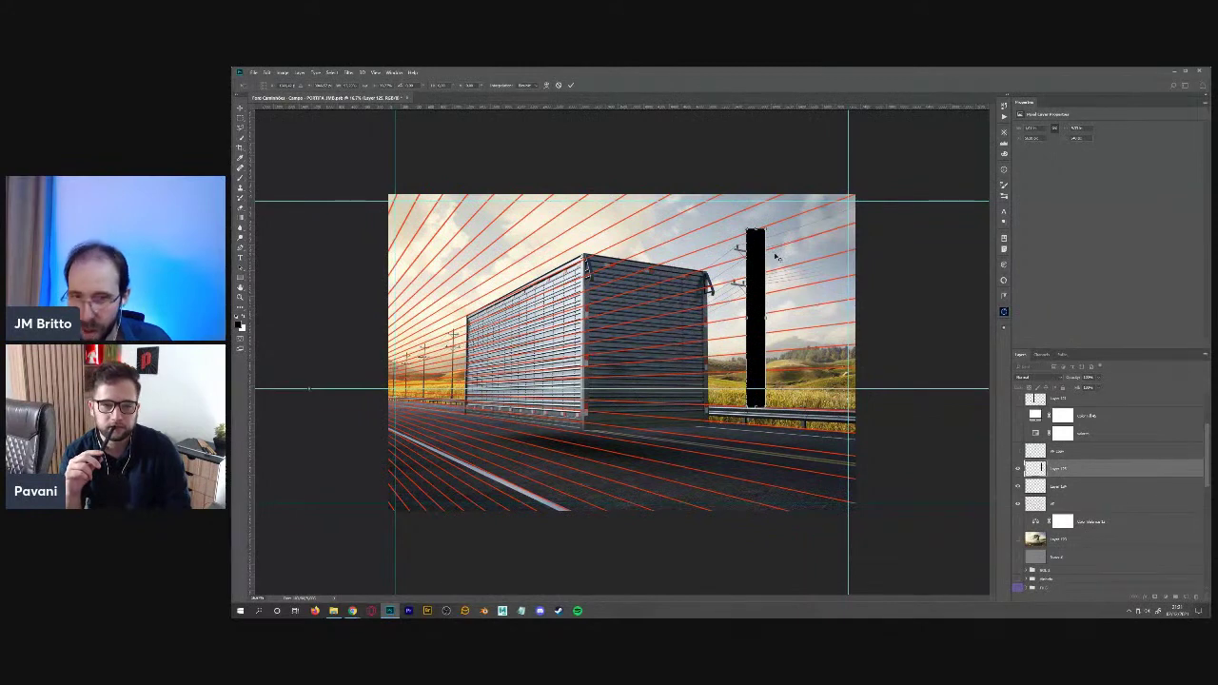
key("Return")
- Slant the black bar's top edge to follow the perspective lines
key("ctrl+t")
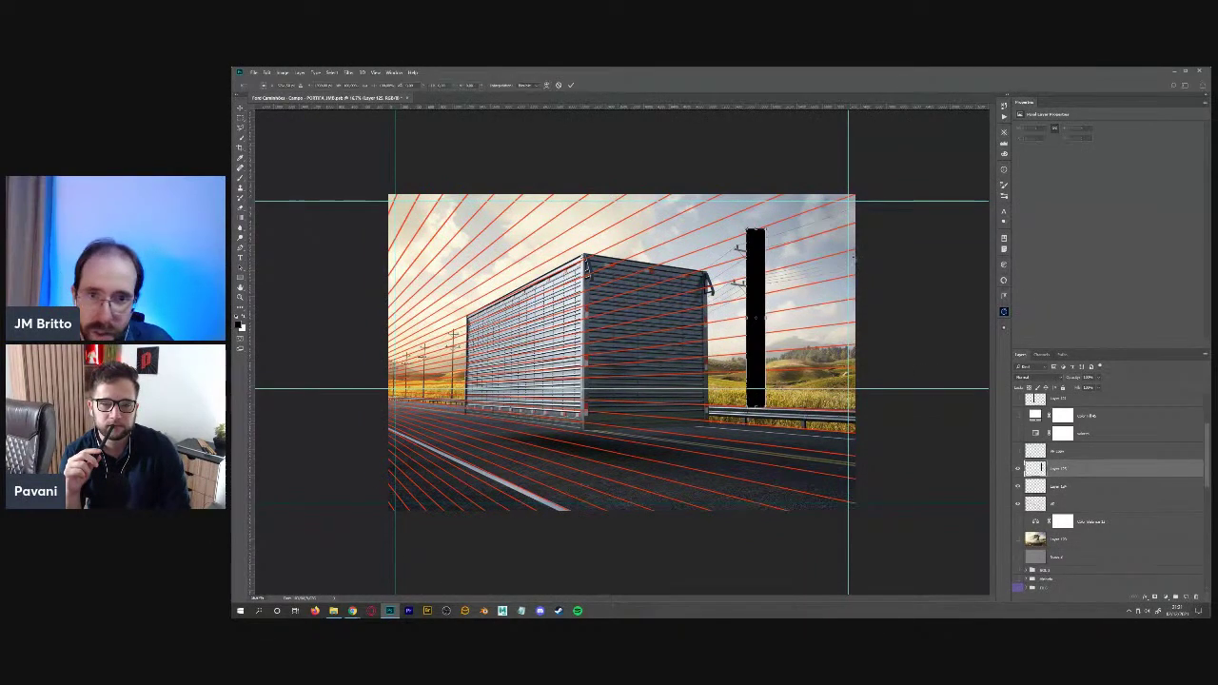
left_click_drag(764, 229, 767, 222)
key("Return")
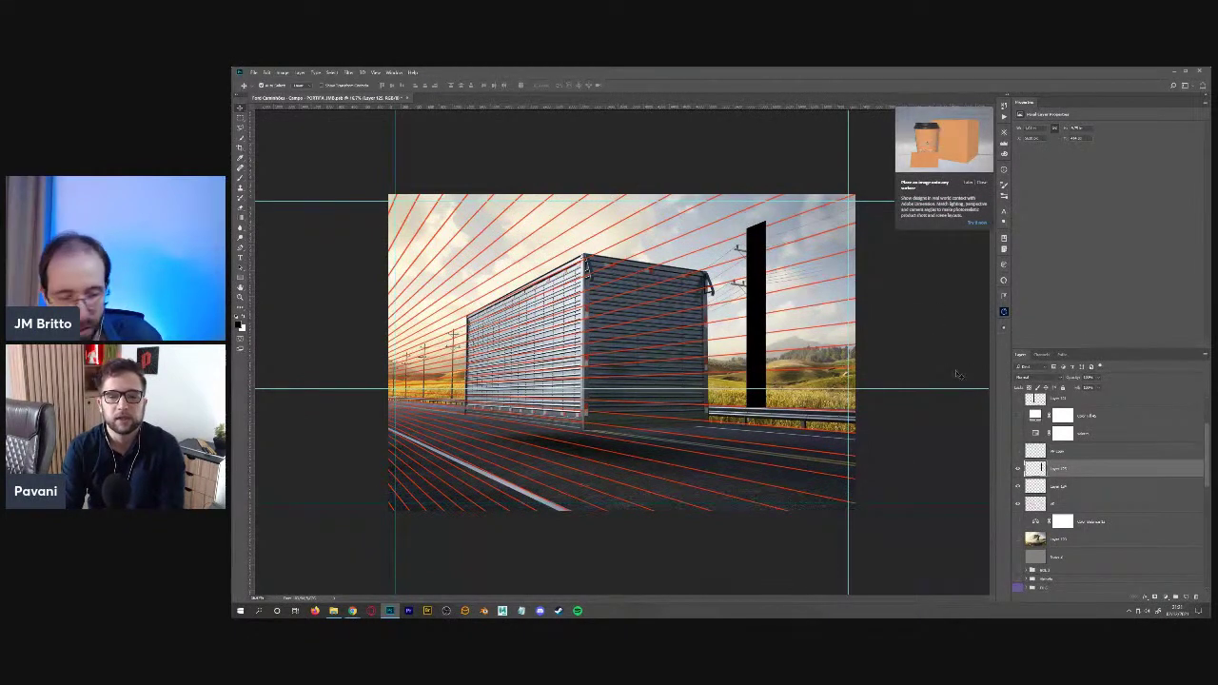
- Duplicate the black bar layer and position the copy over the original
key("ctrl+j")
key("ctrl+t")
right_click(769, 292)
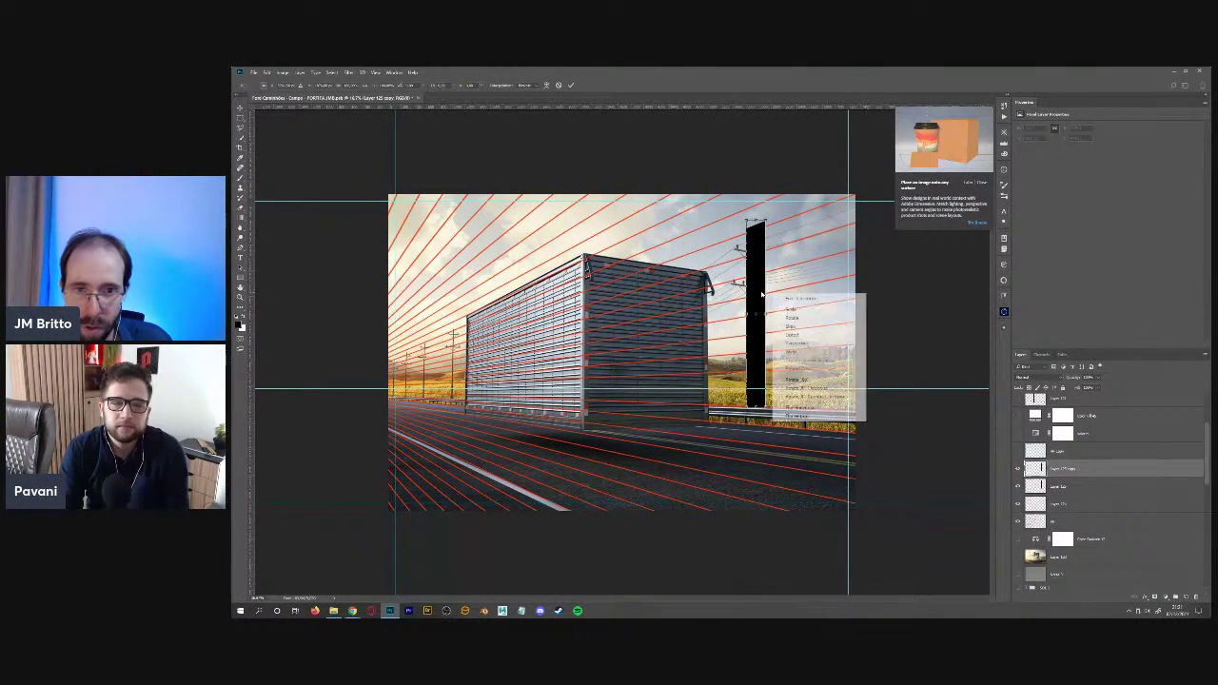
right_click(757, 292)
key("Escape")
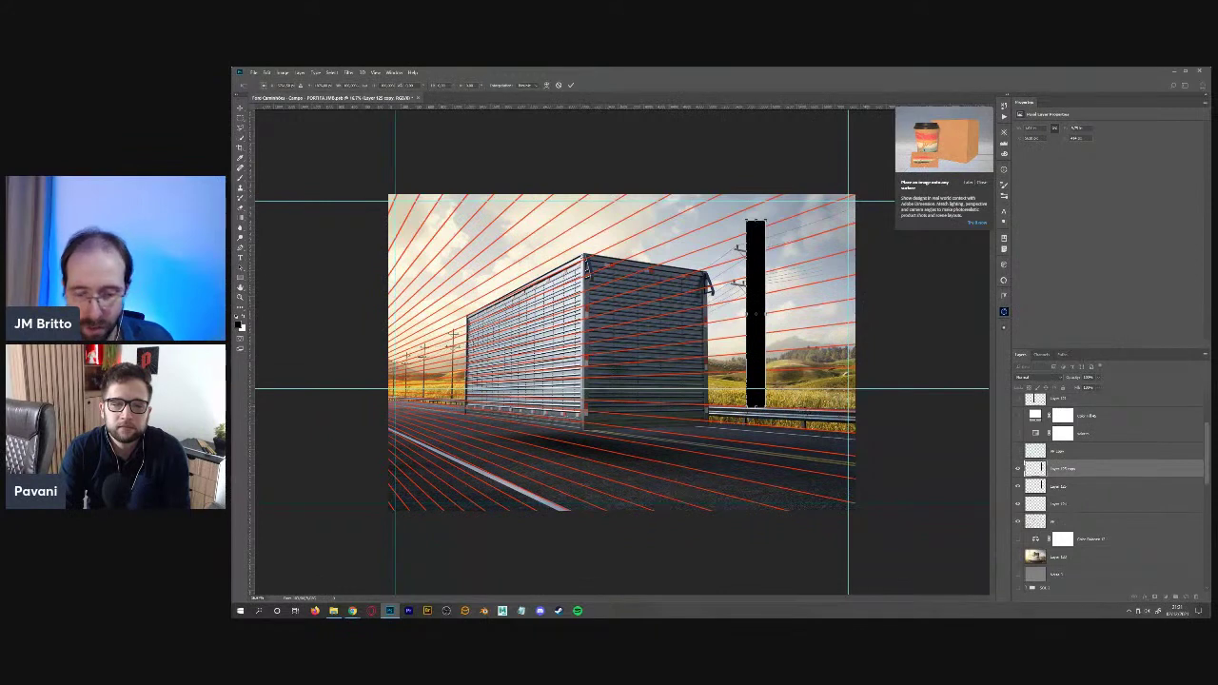
key("Escape")
left_click_drag(799, 297, 779, 323)
- Flip the duplicate bar horizontally and slide it right to form the tower's side
key("ctrl+t")
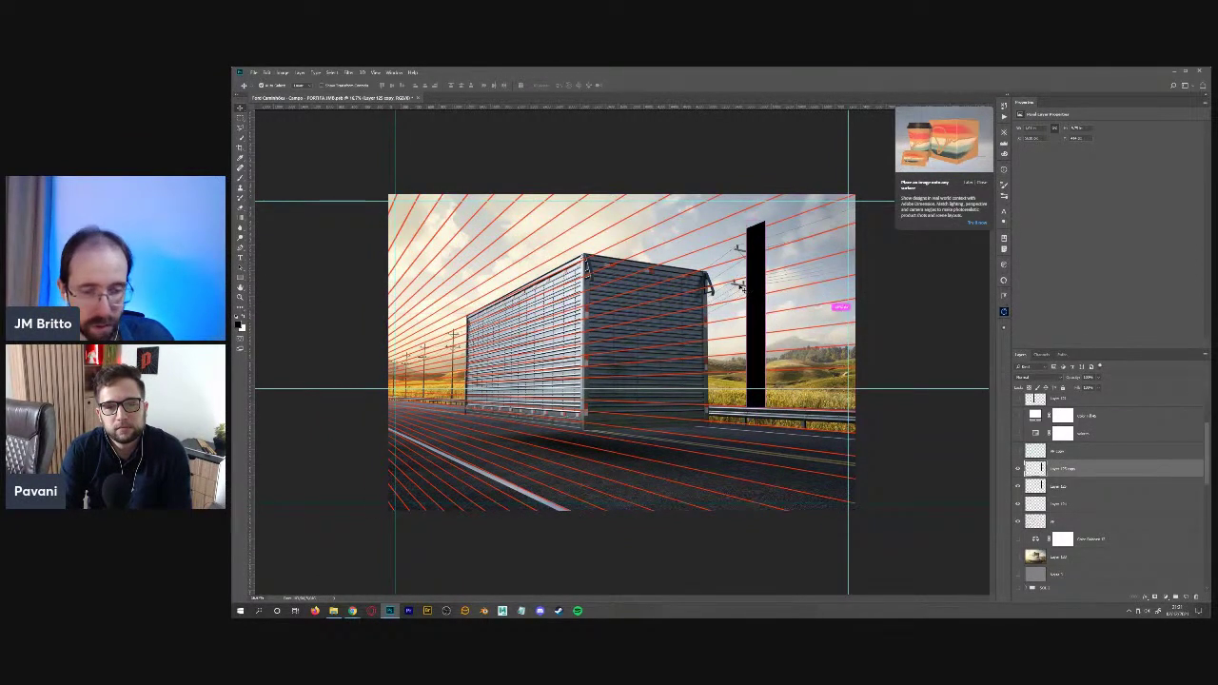
right_click(761, 306)
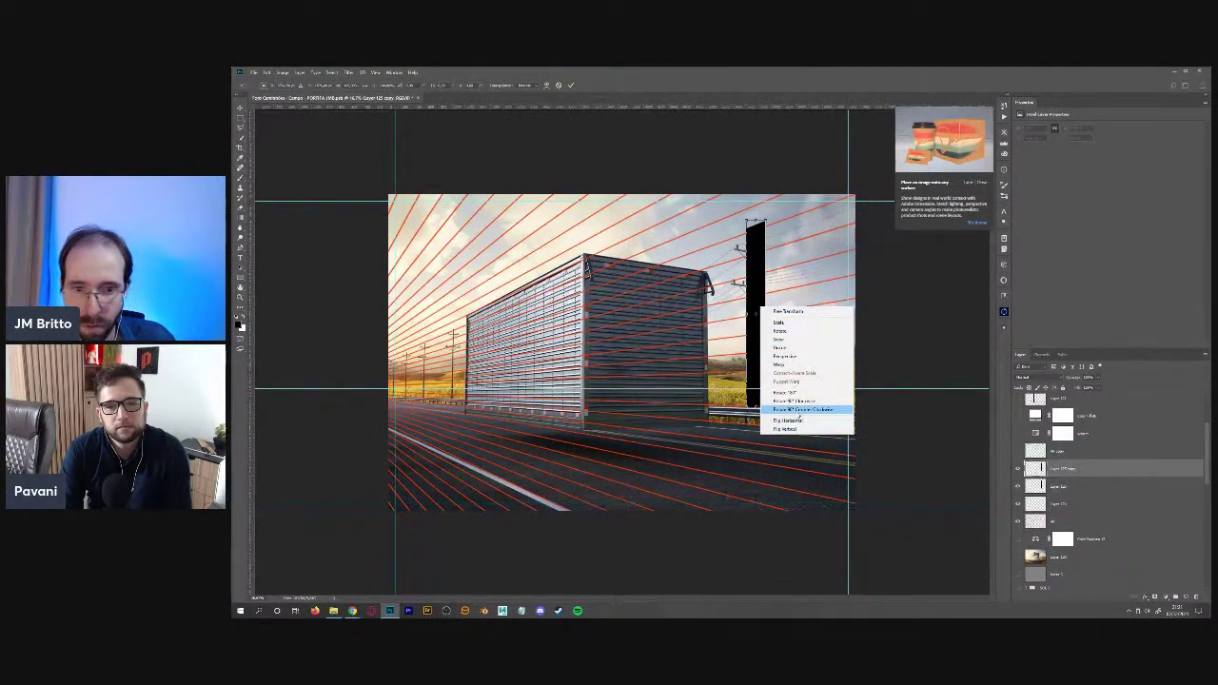
left_click(790, 420)
key("Return")
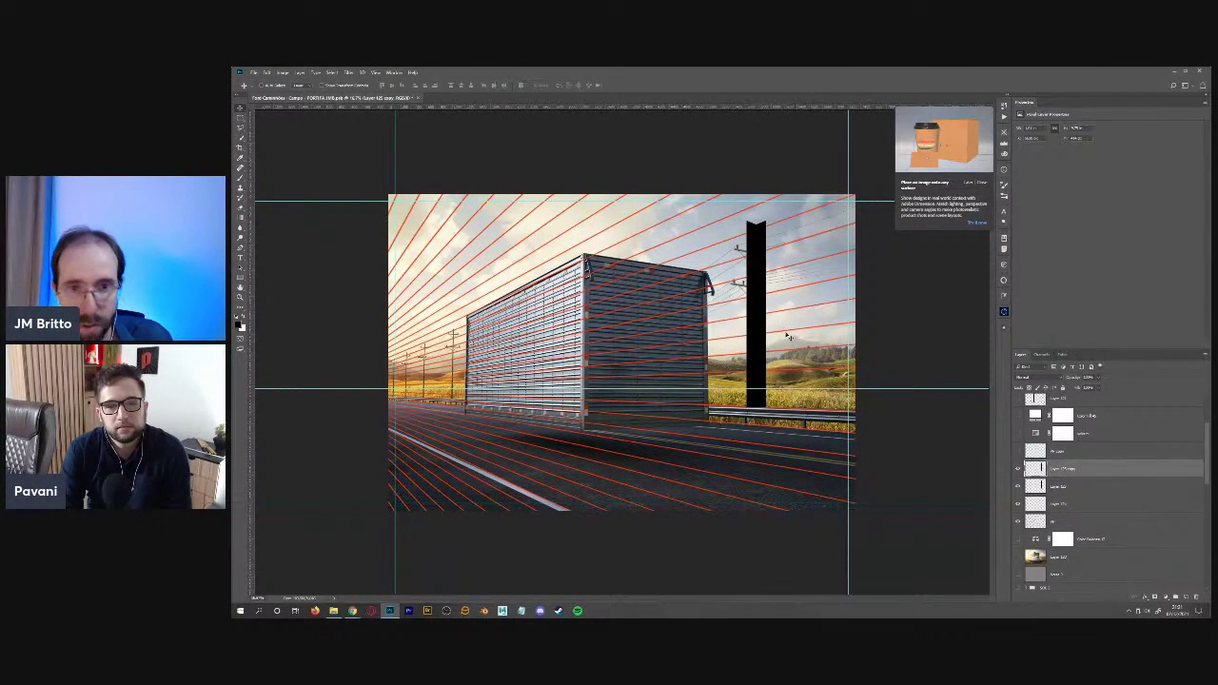
left_click_drag(786, 335, 795, 328)
- Lighten the side face to grey with a Curves adjustment
key("ctrl+m")
left_click_drag(940, 425, 942, 389)
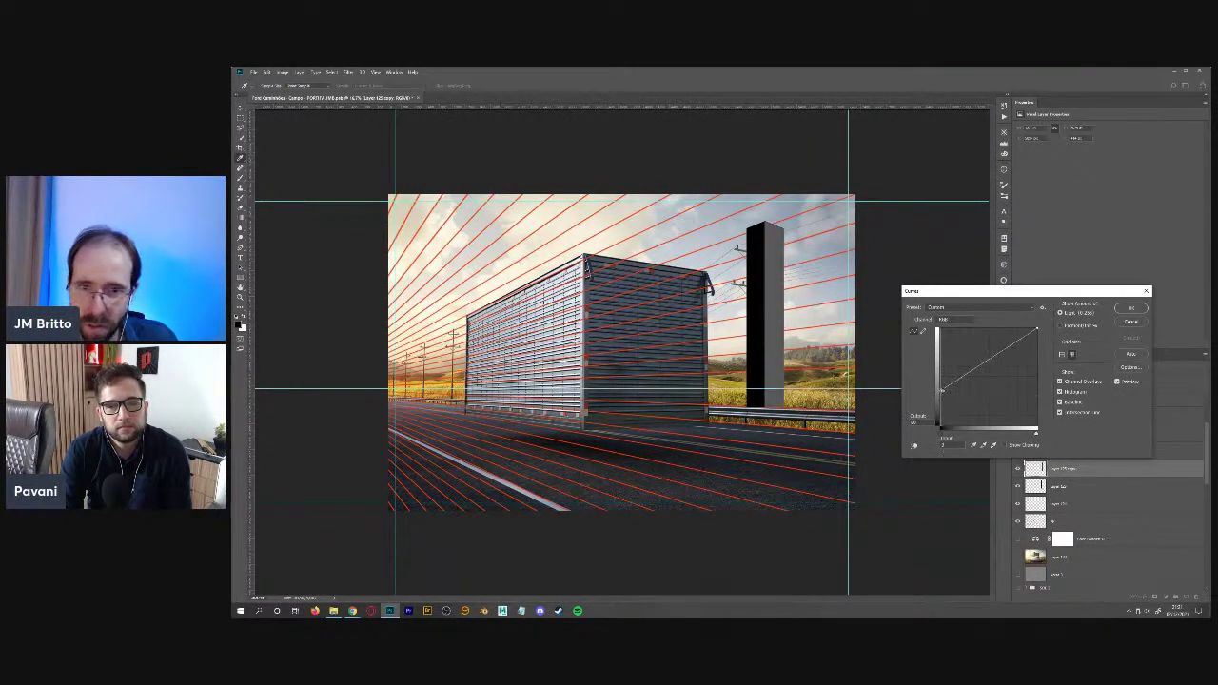
left_click(1133, 310)
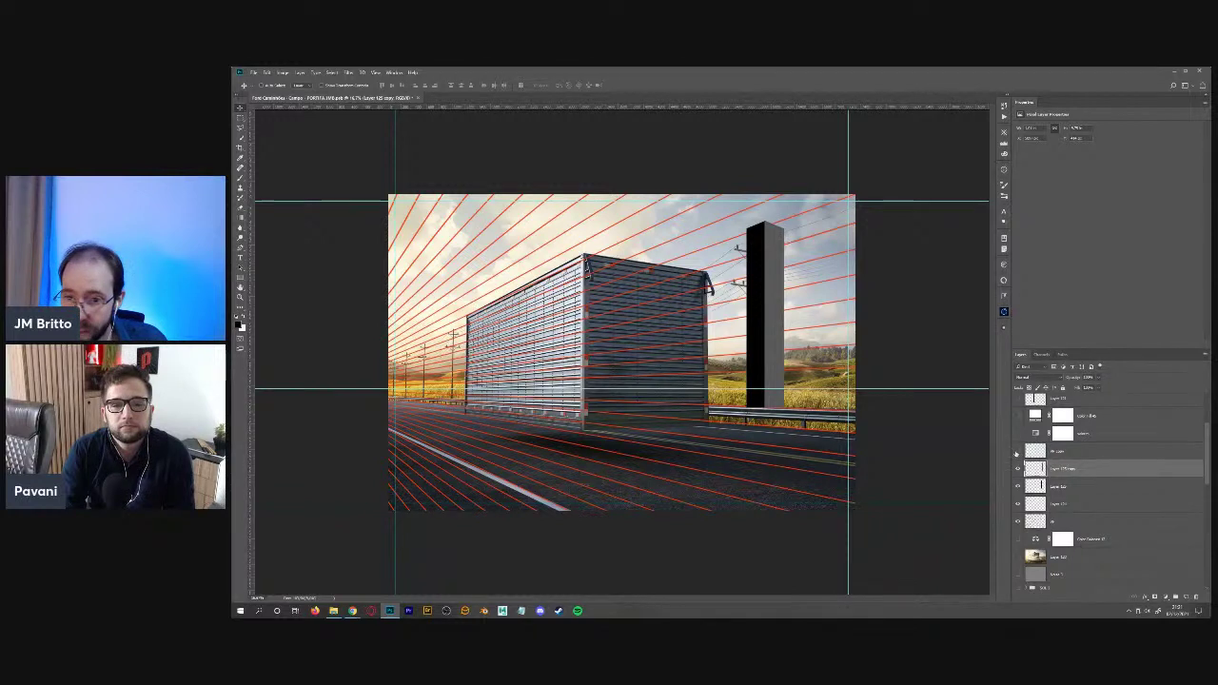
- Show the second perspective grid and check the black tower with a quick Free Transform
left_click(1017, 451)
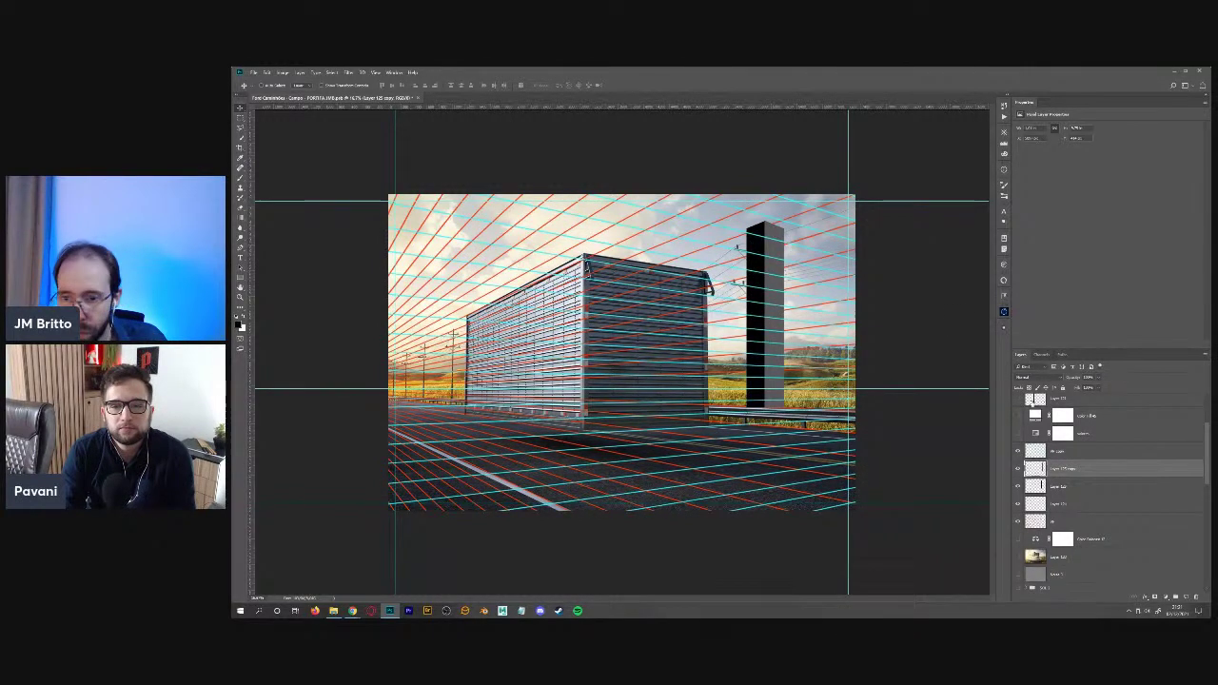
key("ctrl+t")
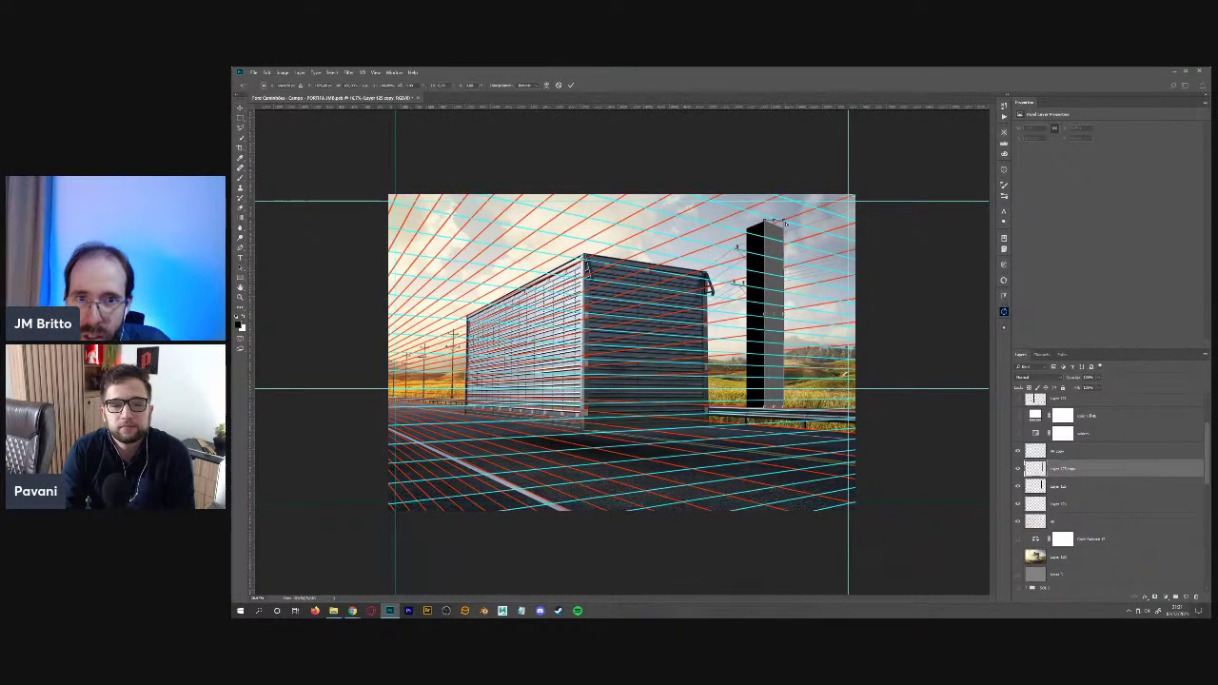
key("Return")
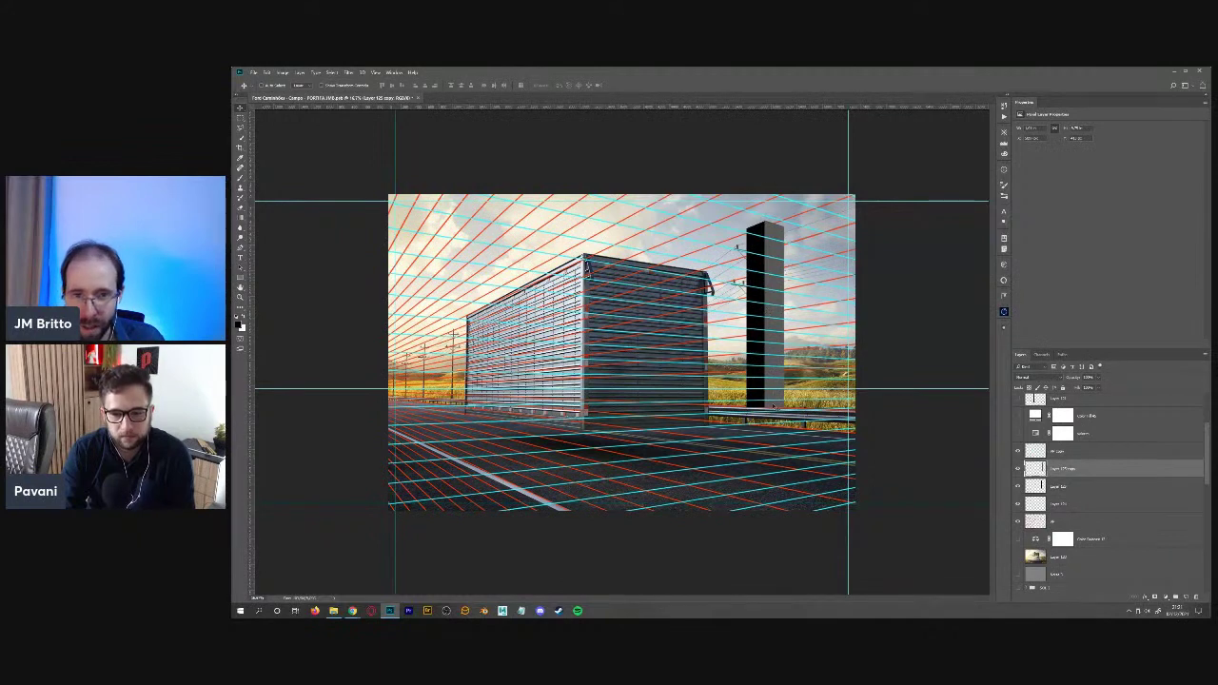
- Hide the perspective grid and black tower layers, along with the guides and red perspective lines
left_click(1017, 482)
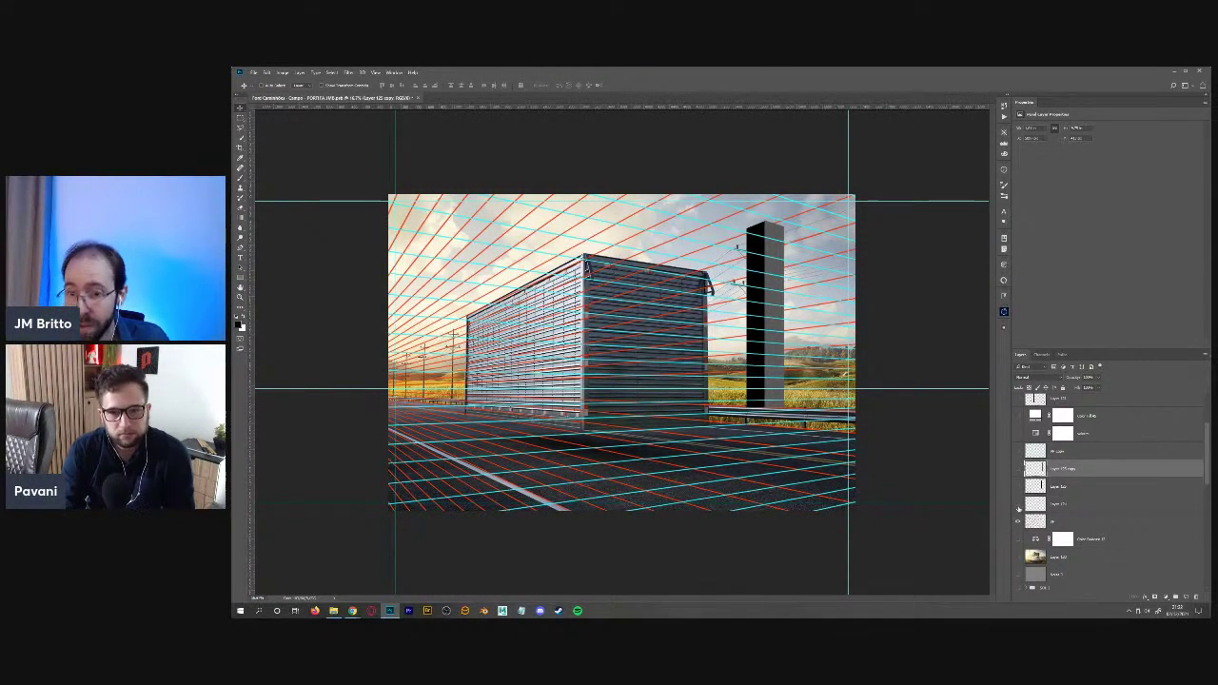
left_click(1018, 504)
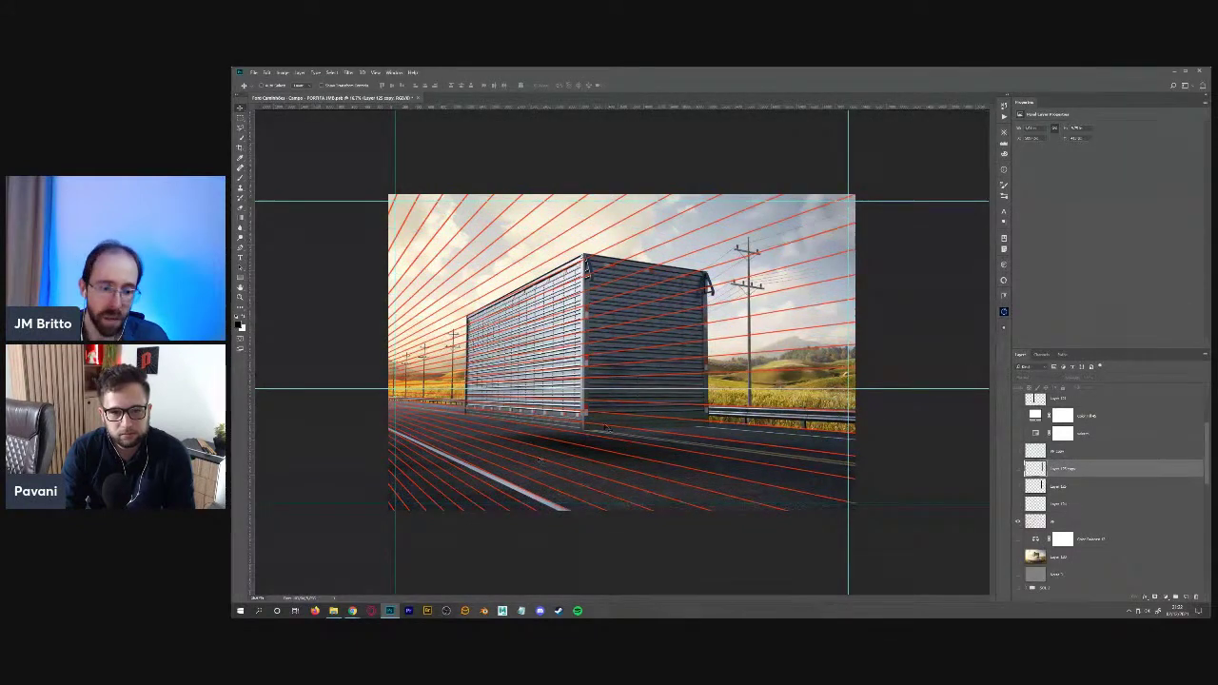
key("ctrl+semicolon")
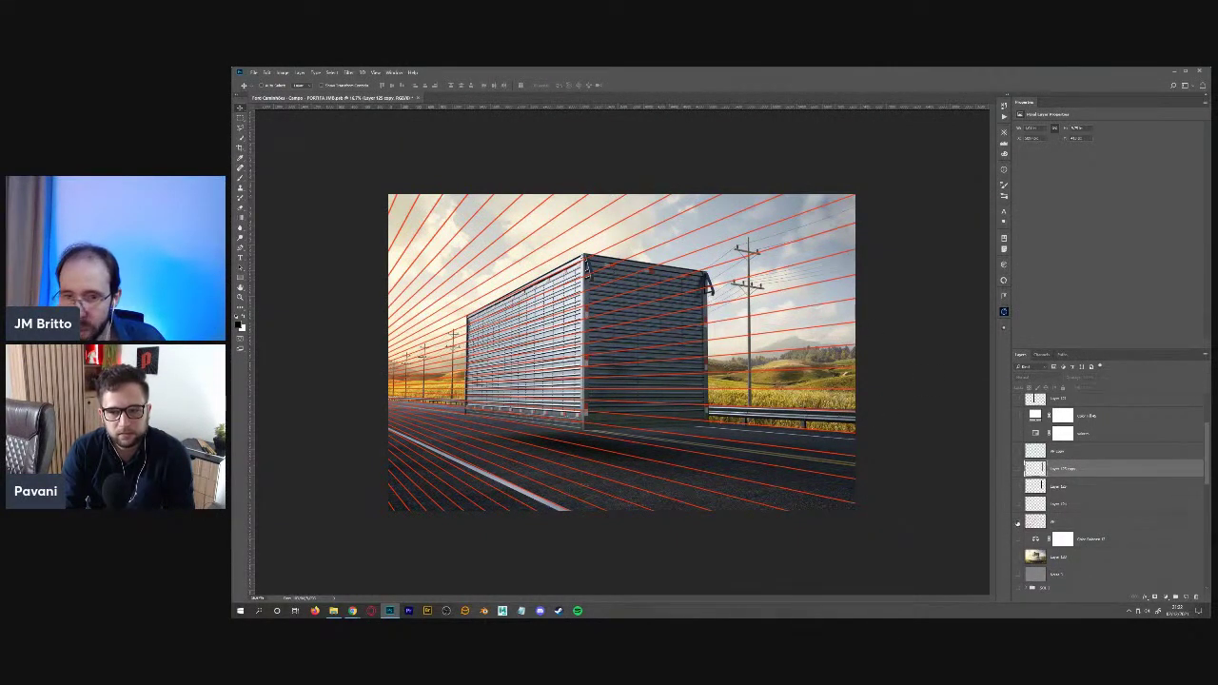
key("ctrl+comma")
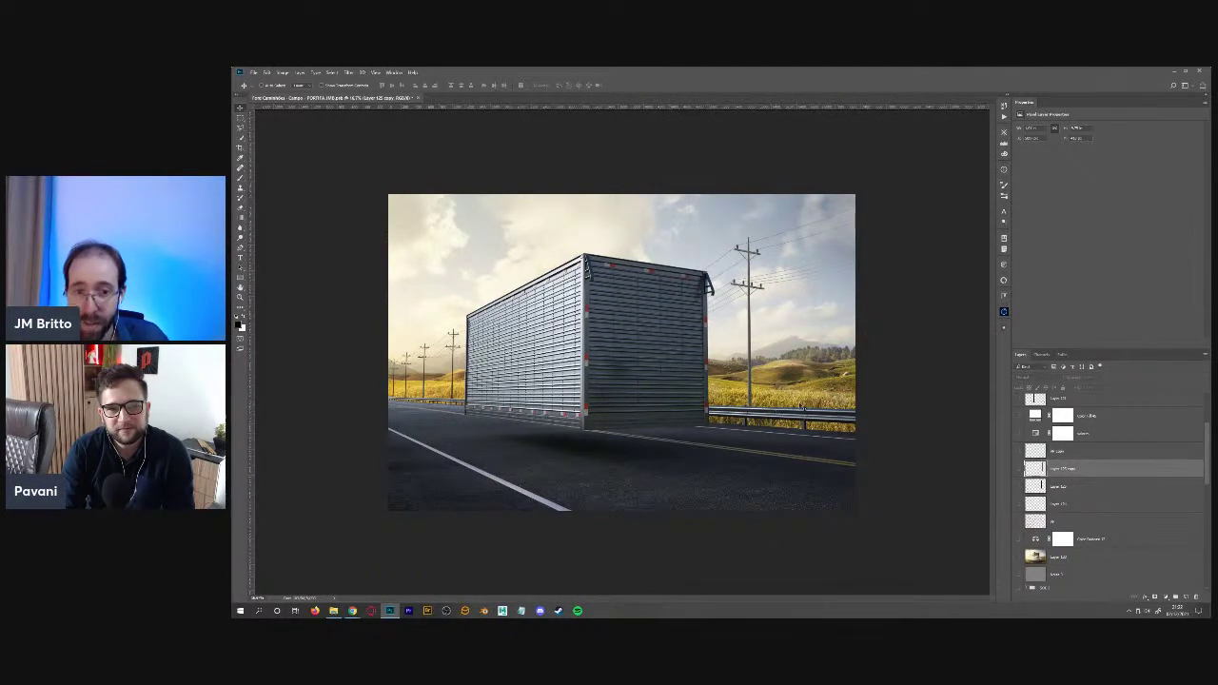
left_click_drag(1204, 474, 1180, 553)
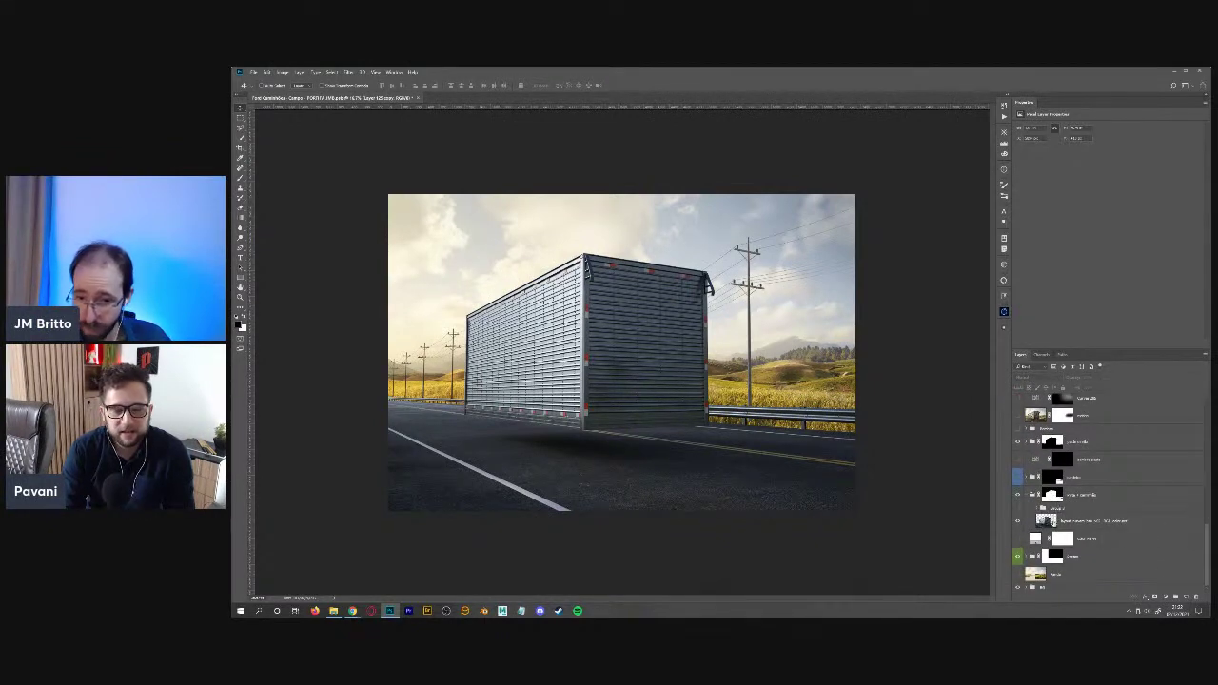
left_click(1080, 524)
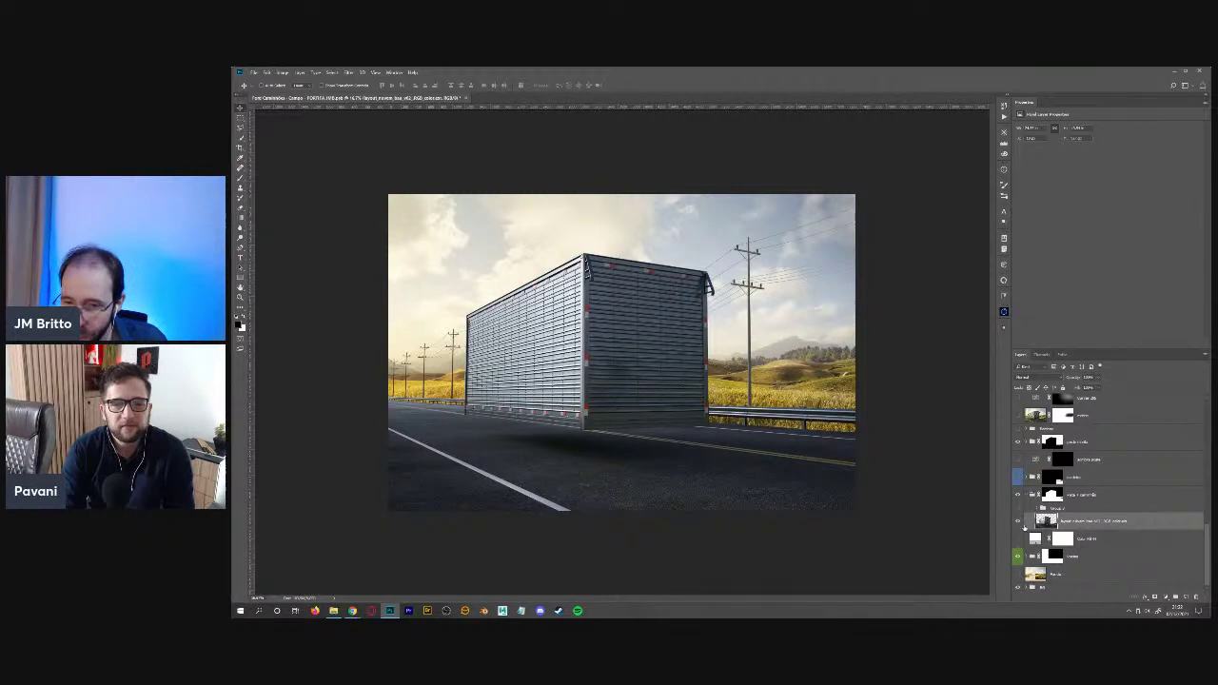
left_click(1018, 522)
left_click(1016, 475)
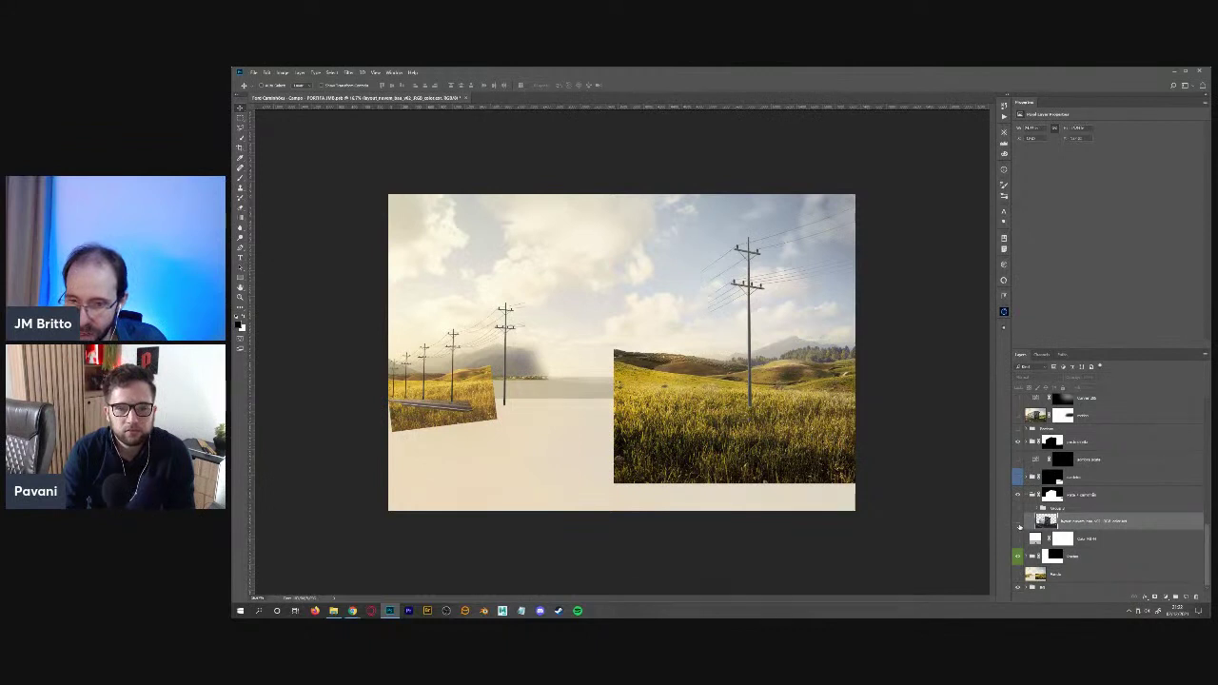
left_click(1018, 523)
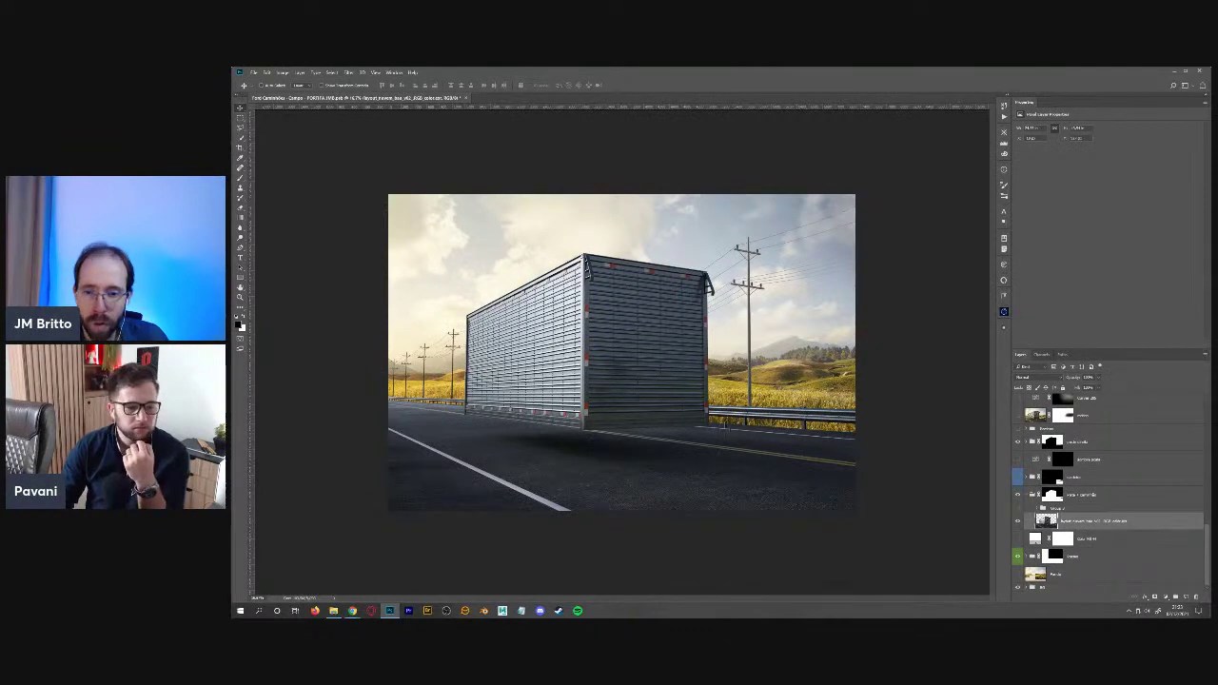
left_click(1018, 522)
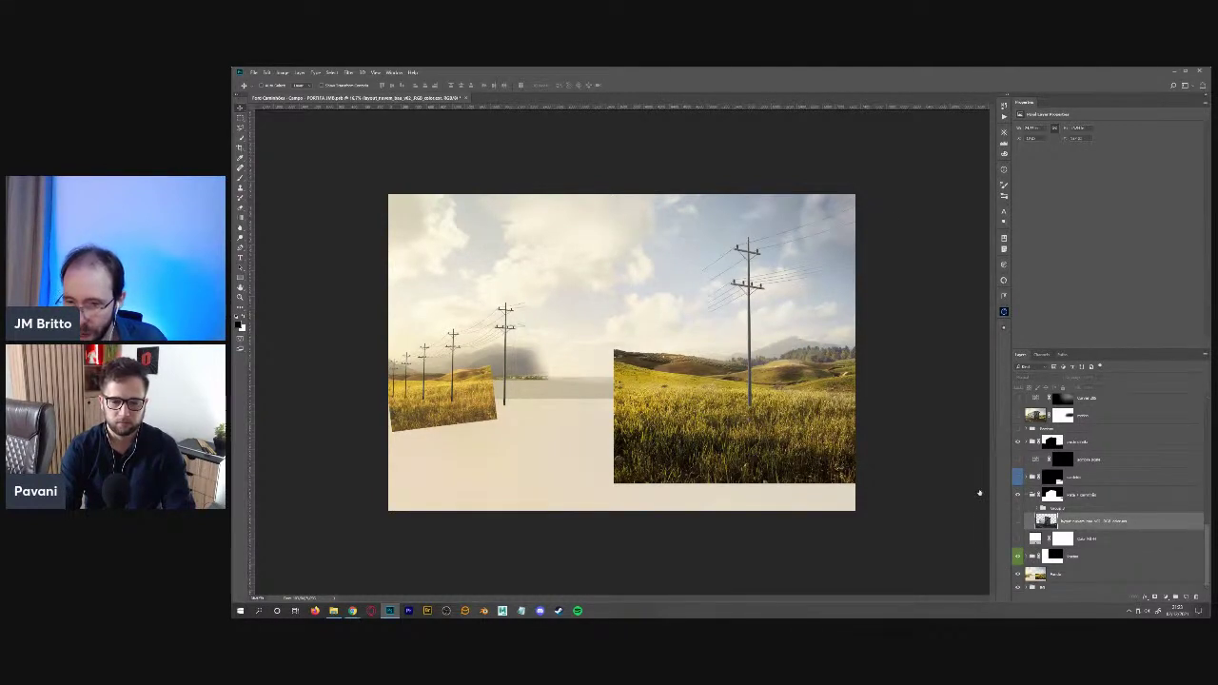
left_click(1017, 522)
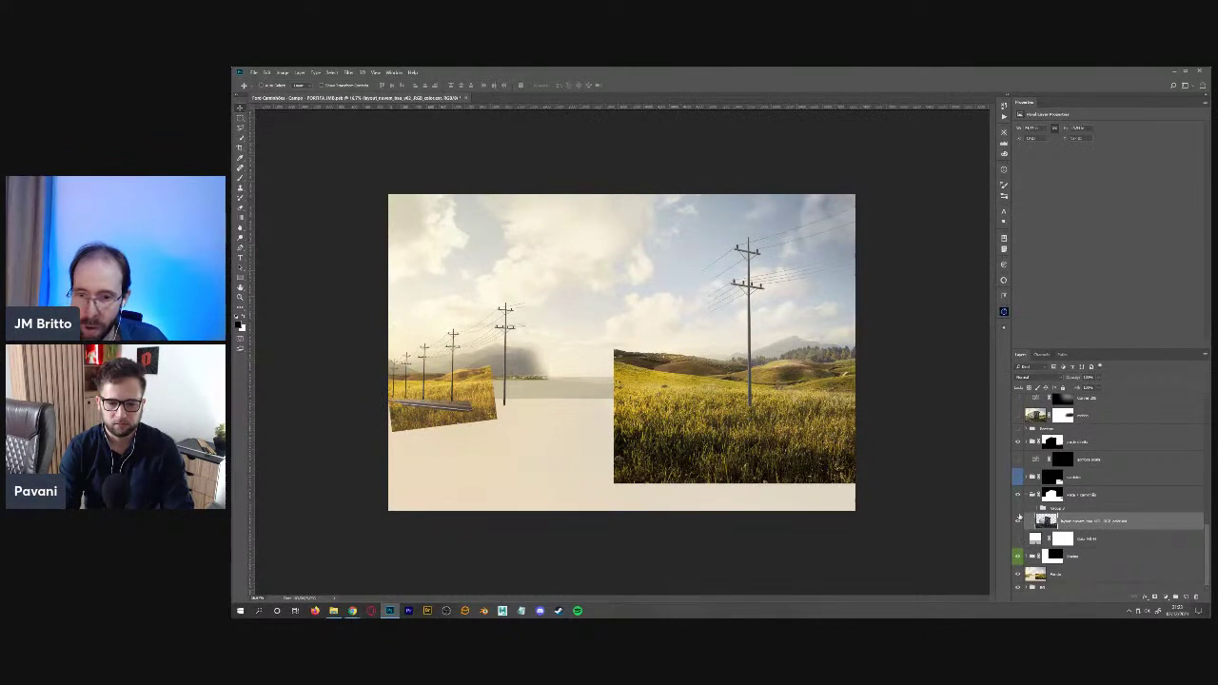
left_click(1017, 516)
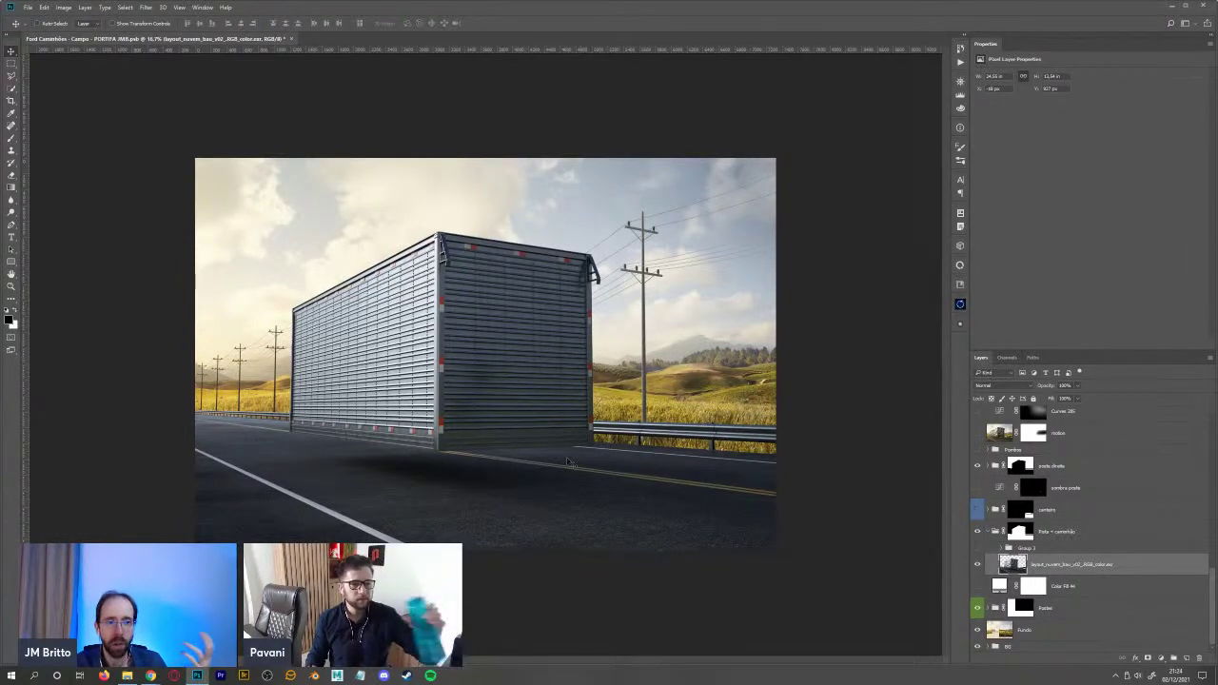
key("z")
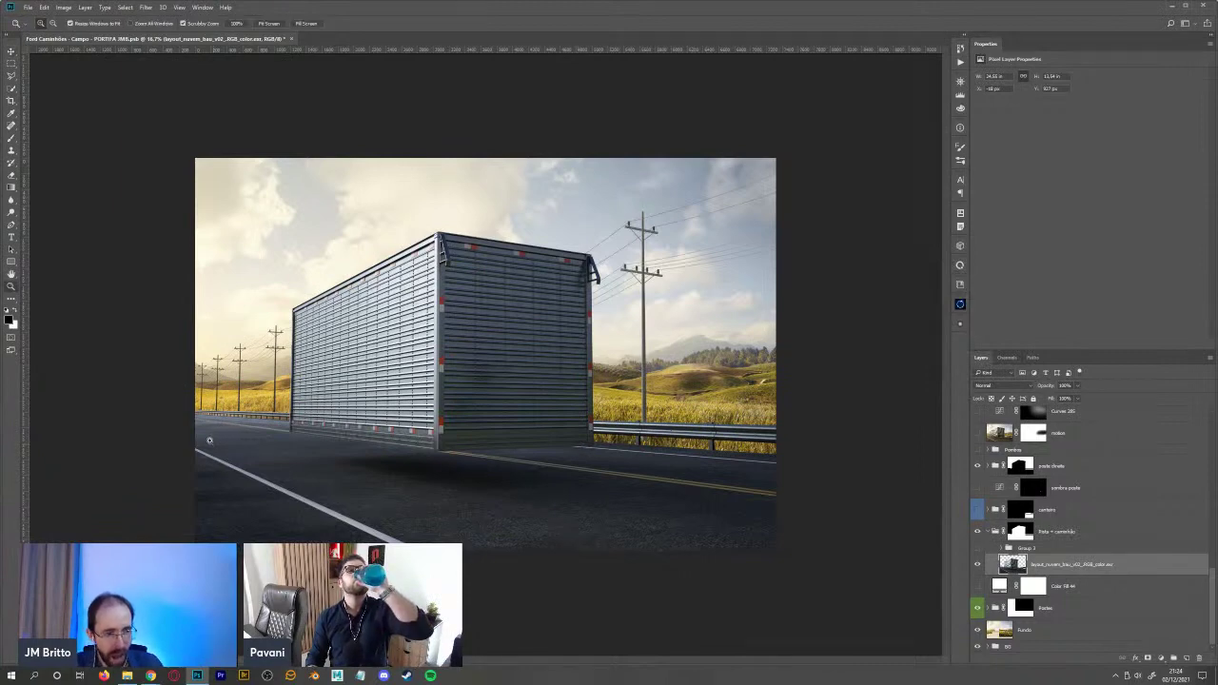
key("ctrl+equal")
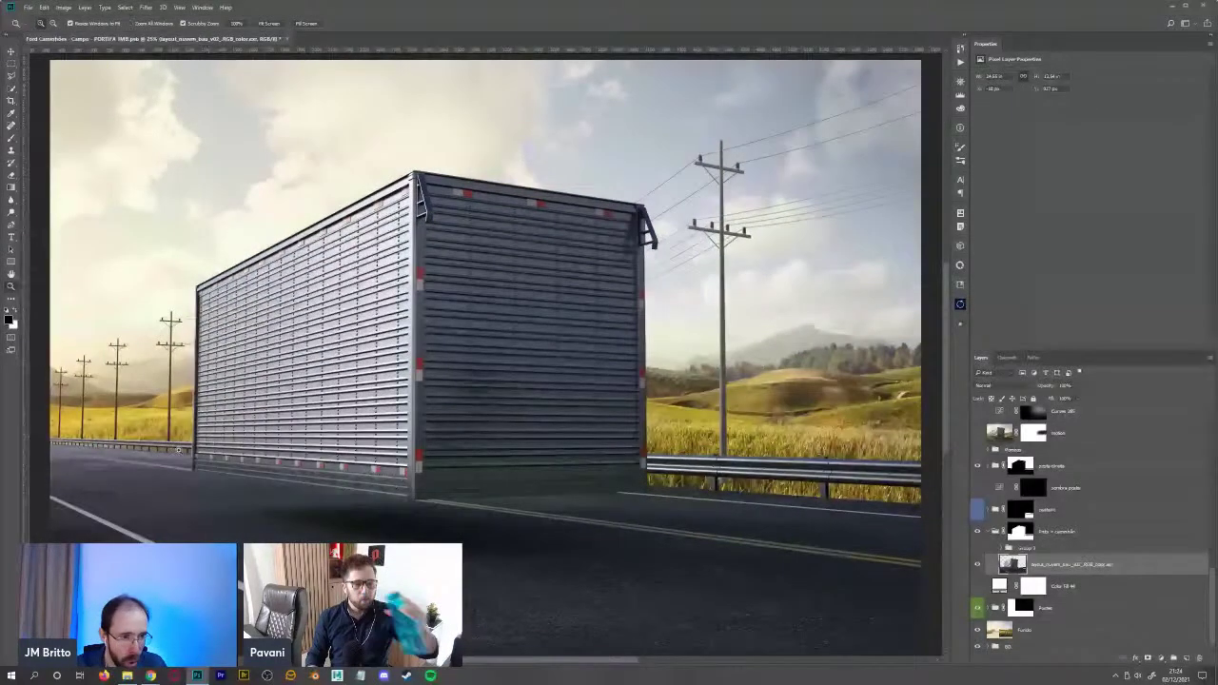
left_click(169, 448)
scroll(407, 380, "left", 5)
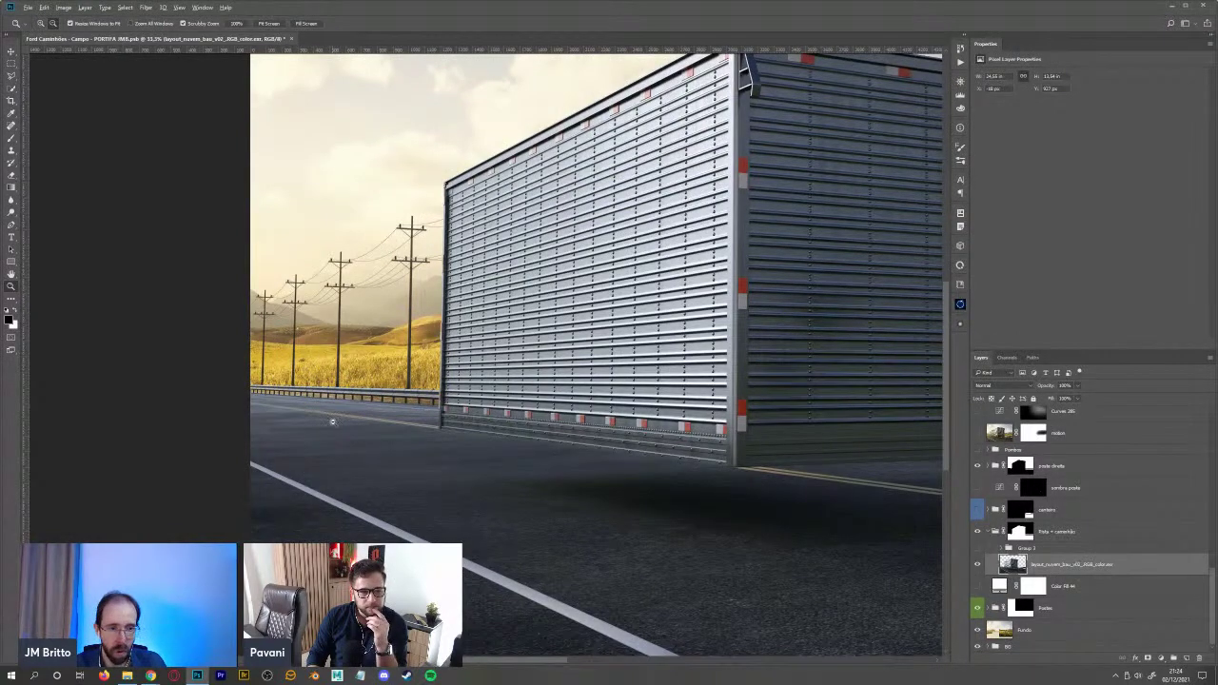
left_click(333, 419, "alt")
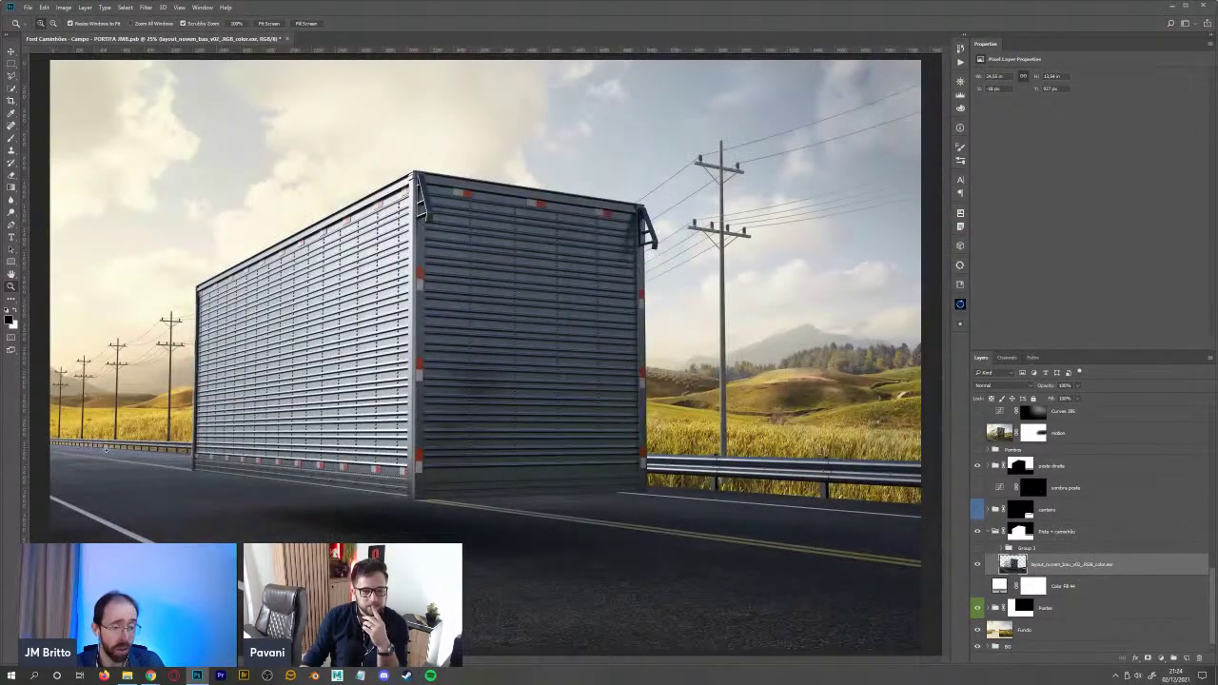
left_click(673, 476, "alt")
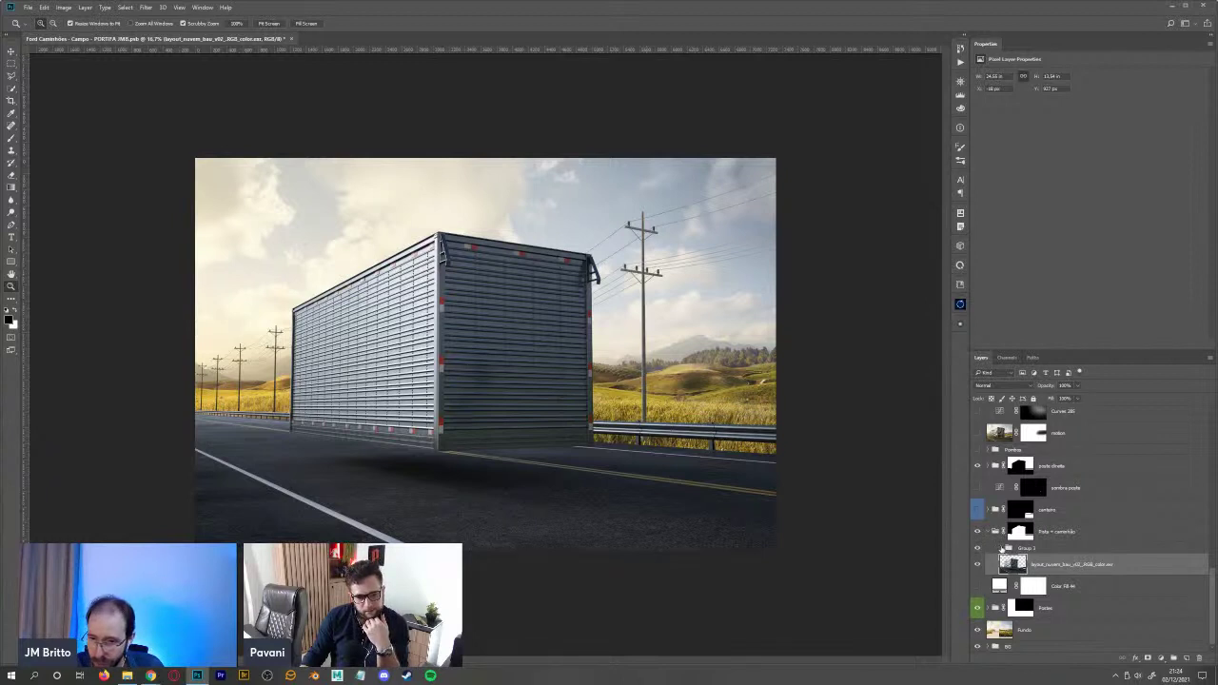
- Expand Group 1 and toggle its visibility to compare the road and truck
left_click(1002, 549)
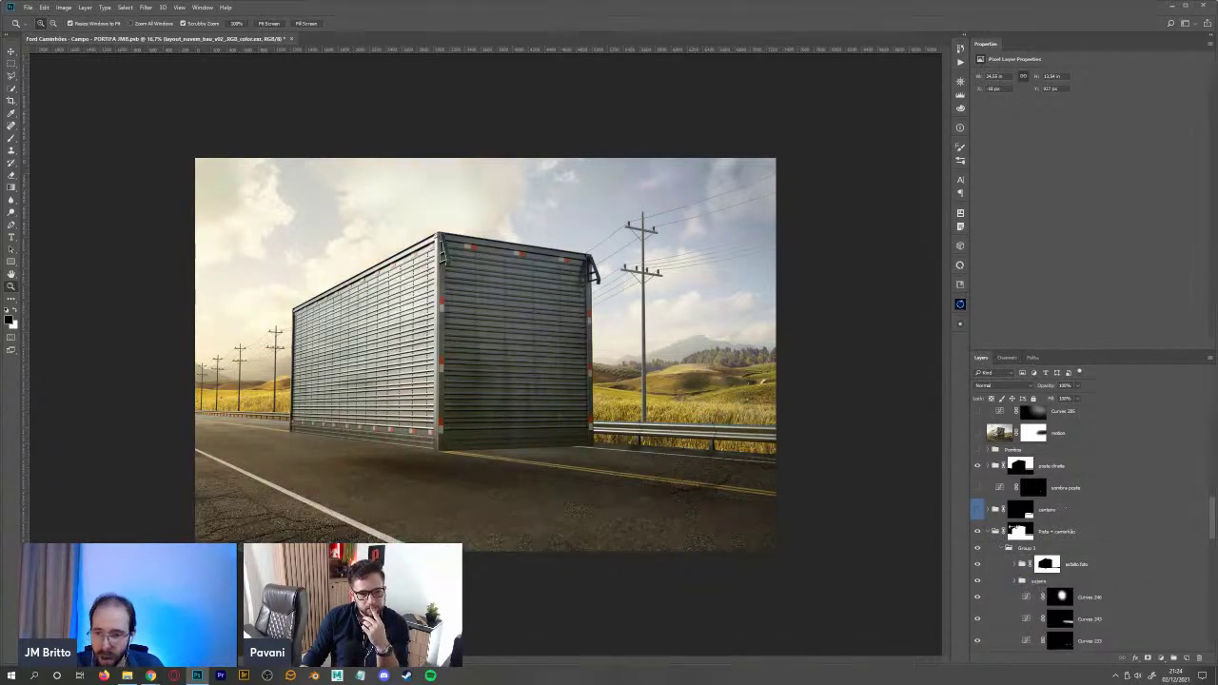
left_click(978, 550)
left_click(980, 550)
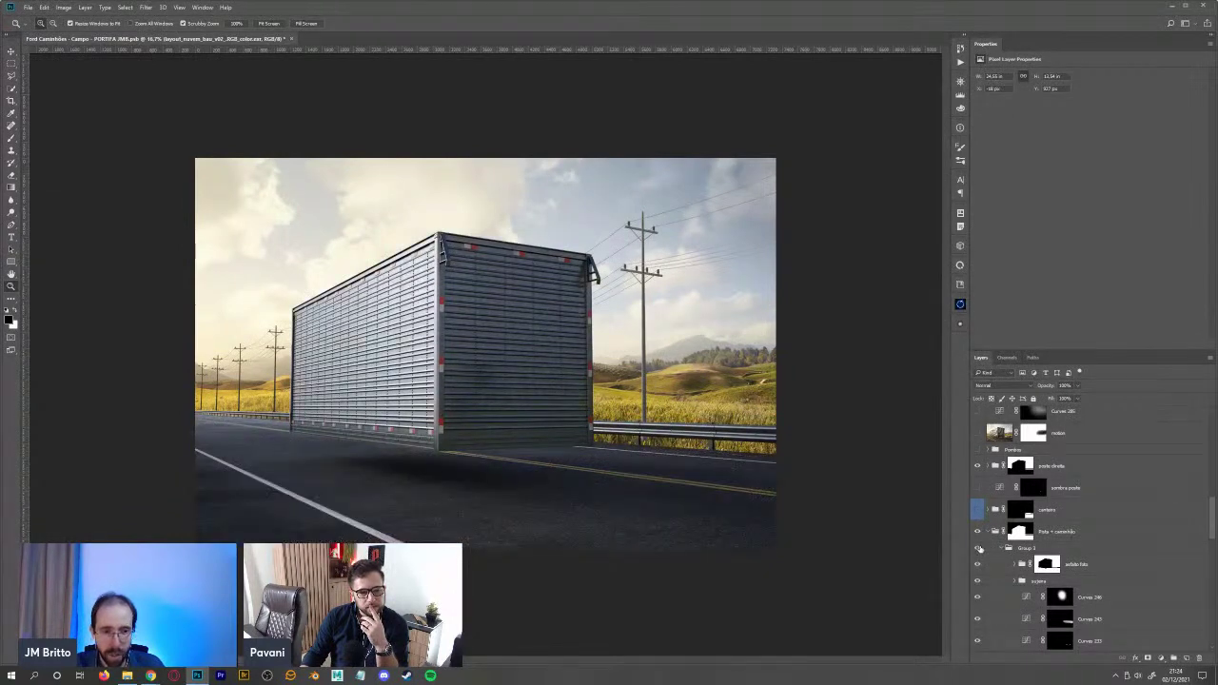
left_click(980, 550)
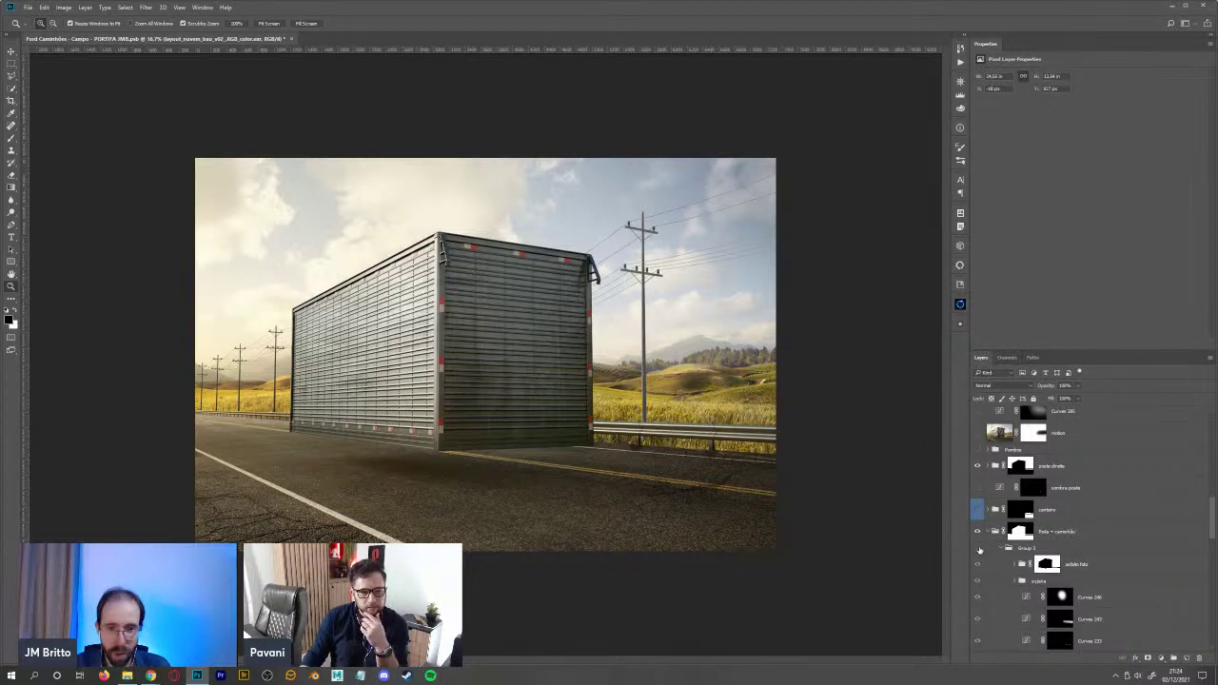
left_click(980, 550)
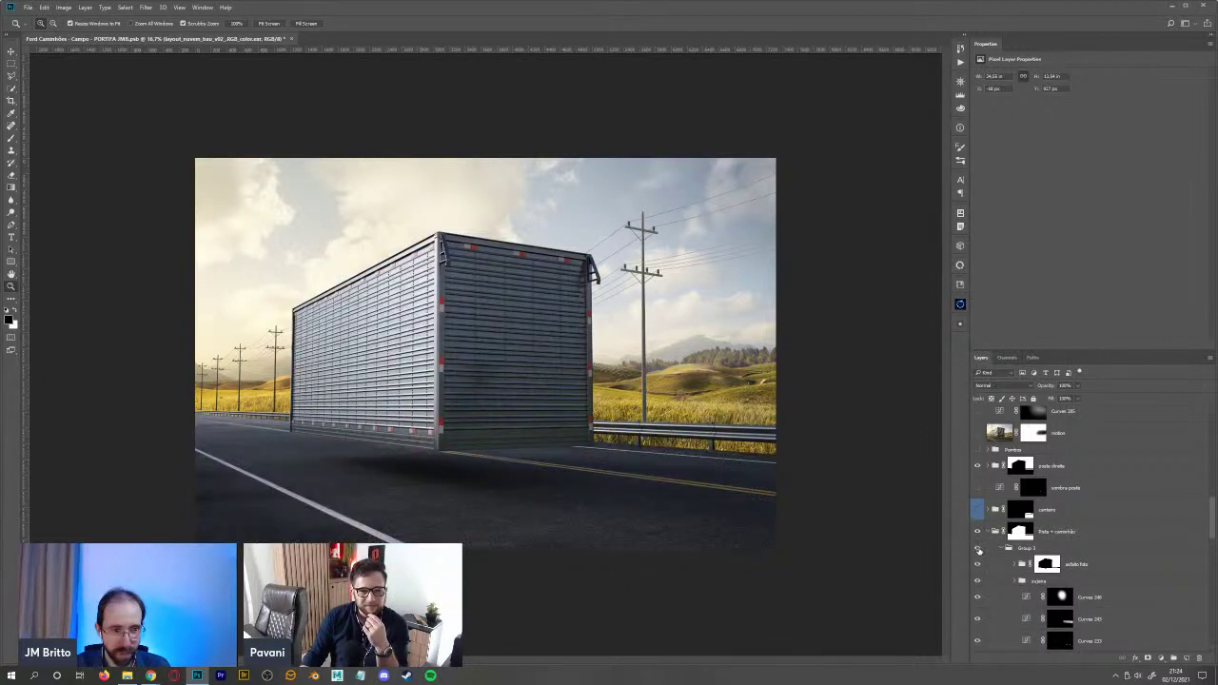
left_click(980, 550)
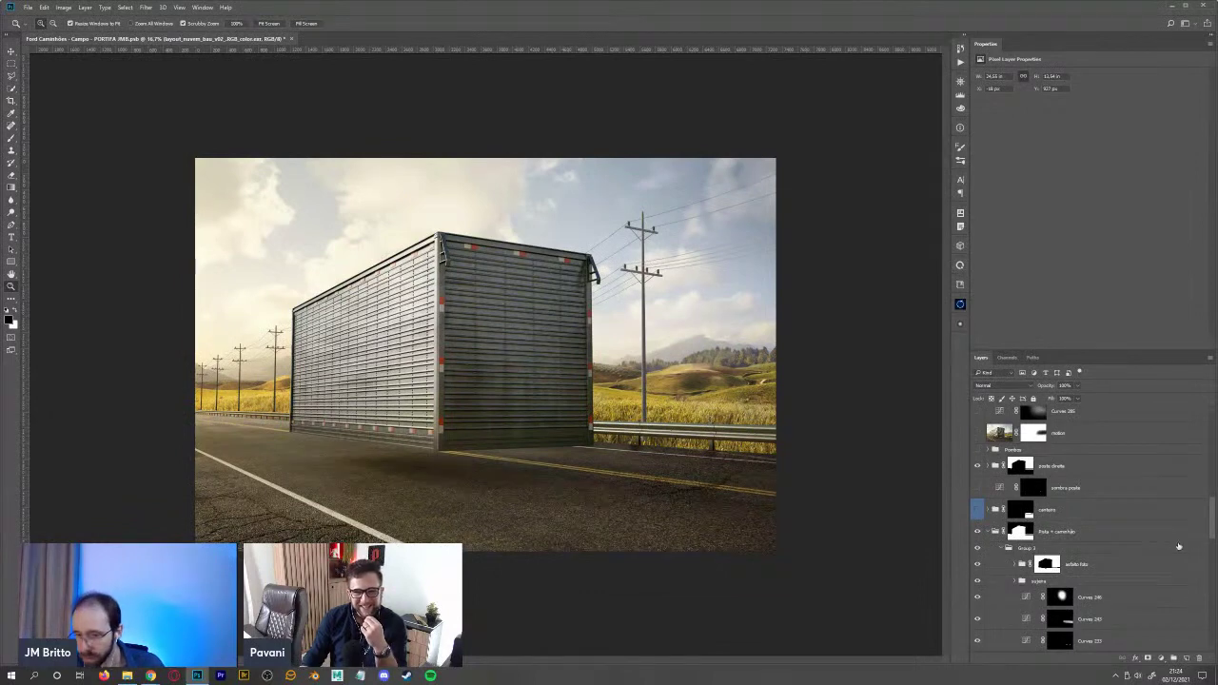
- Hide the Curves 234, Photo Filter, Color Fill and Color Balance 8 adjustment layers
scroll(1212, 522, "down", 3)
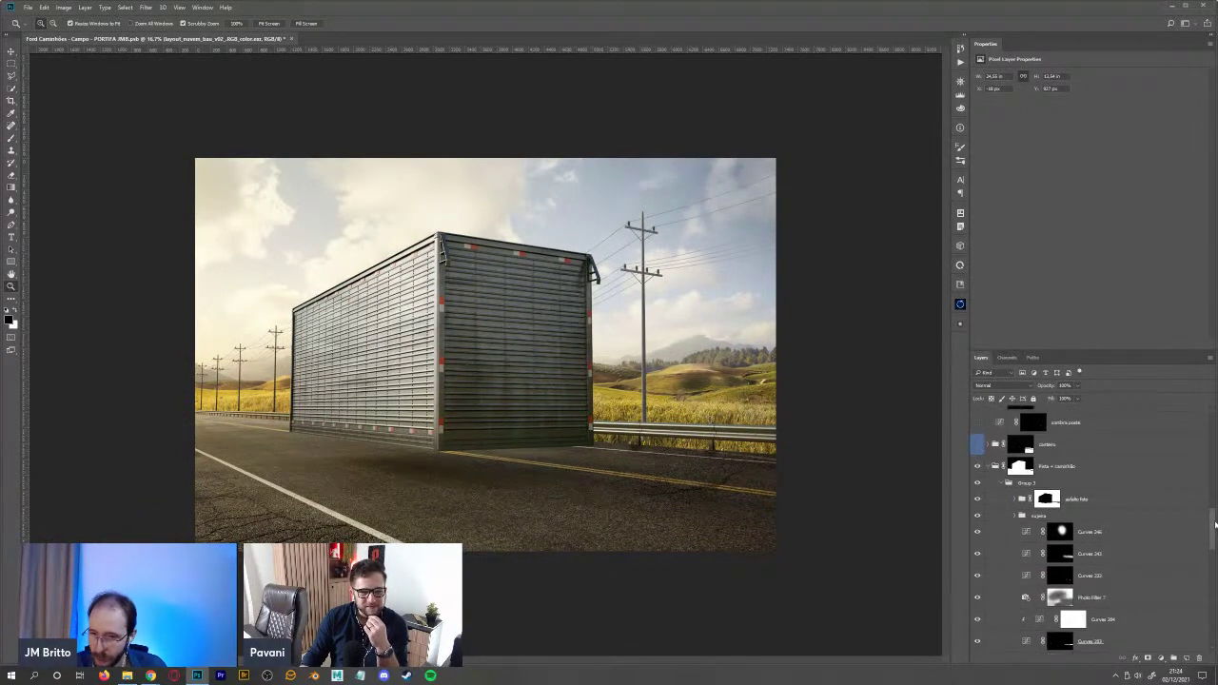
left_click_drag(977, 500, 978, 607)
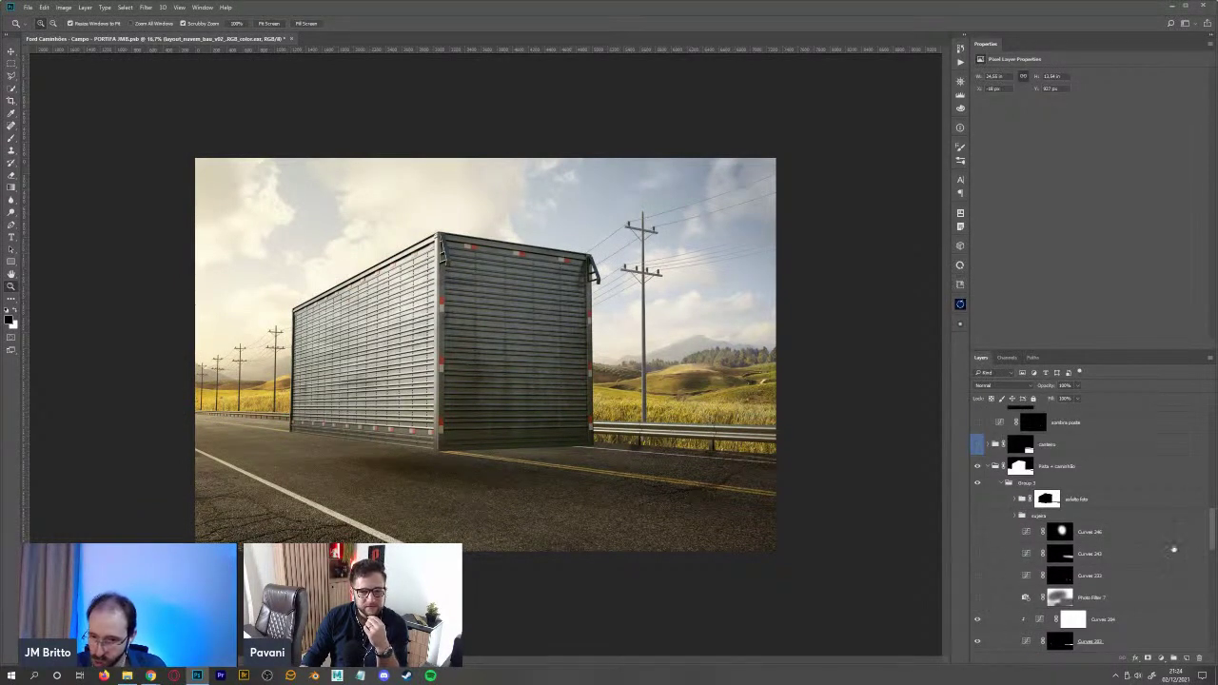
scroll(1211, 536, "down", 7)
left_click(977, 466)
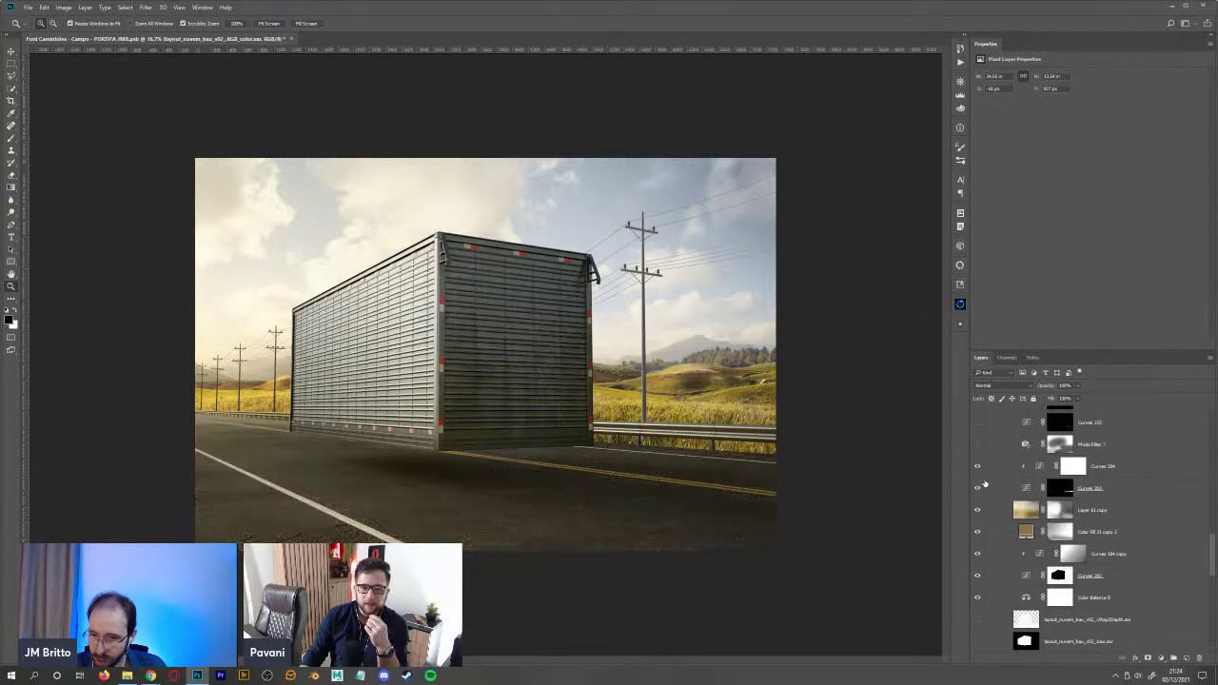
left_click_drag(977, 531, 977, 587)
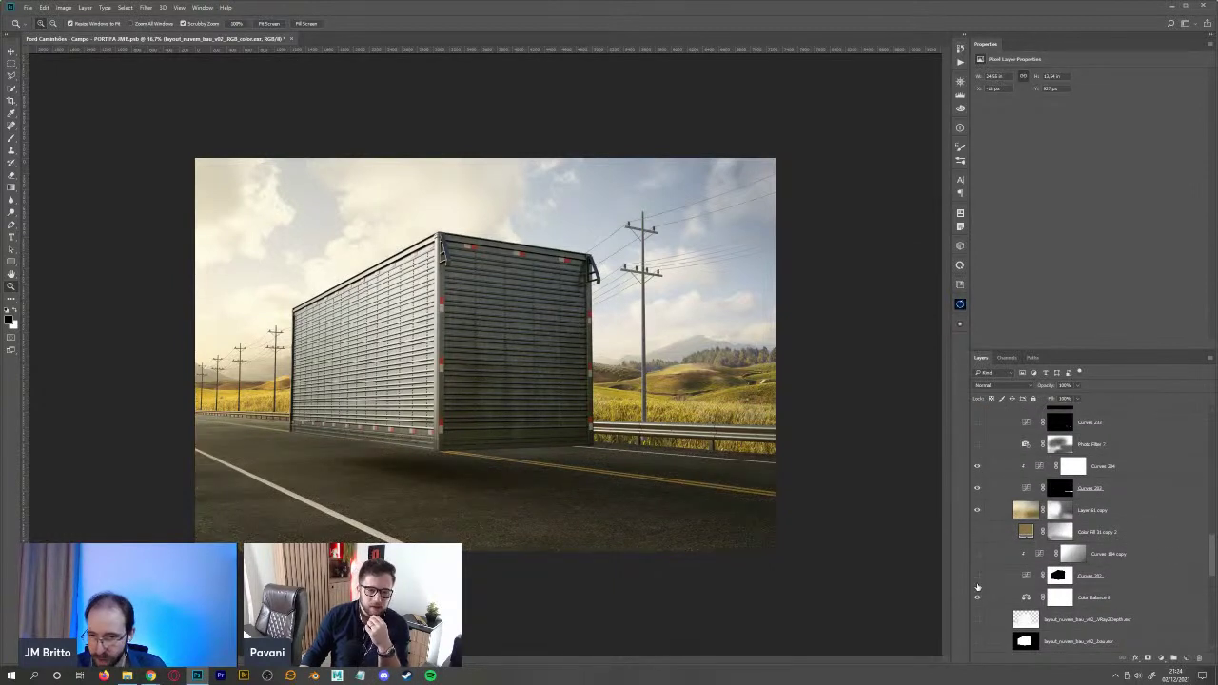
left_click(977, 596)
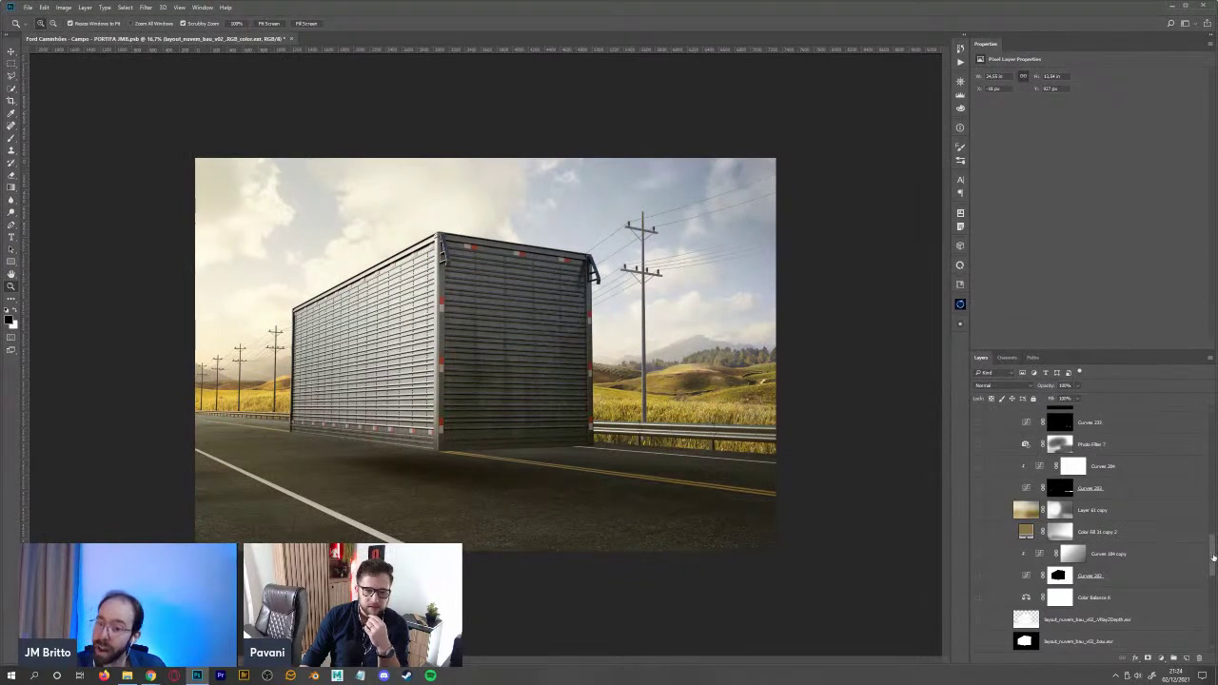
scroll(1212, 571, "down", 5)
scroll(1211, 575, "down", 6)
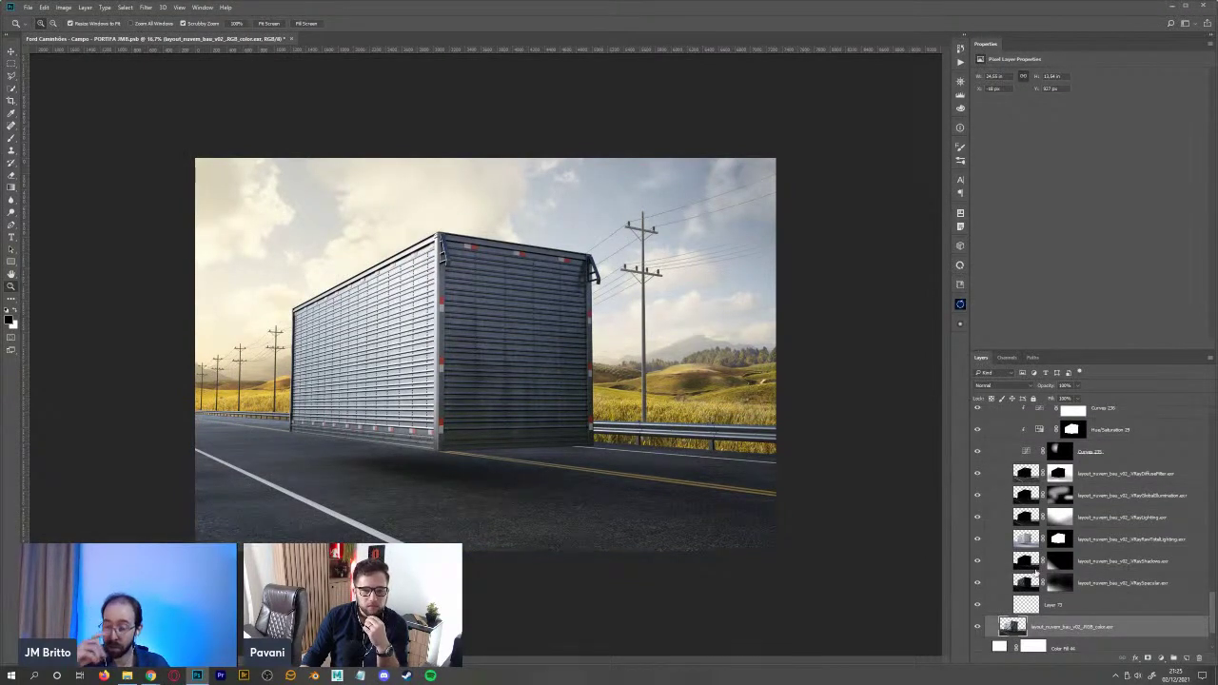
scroll(1170, 632, "down", 2)
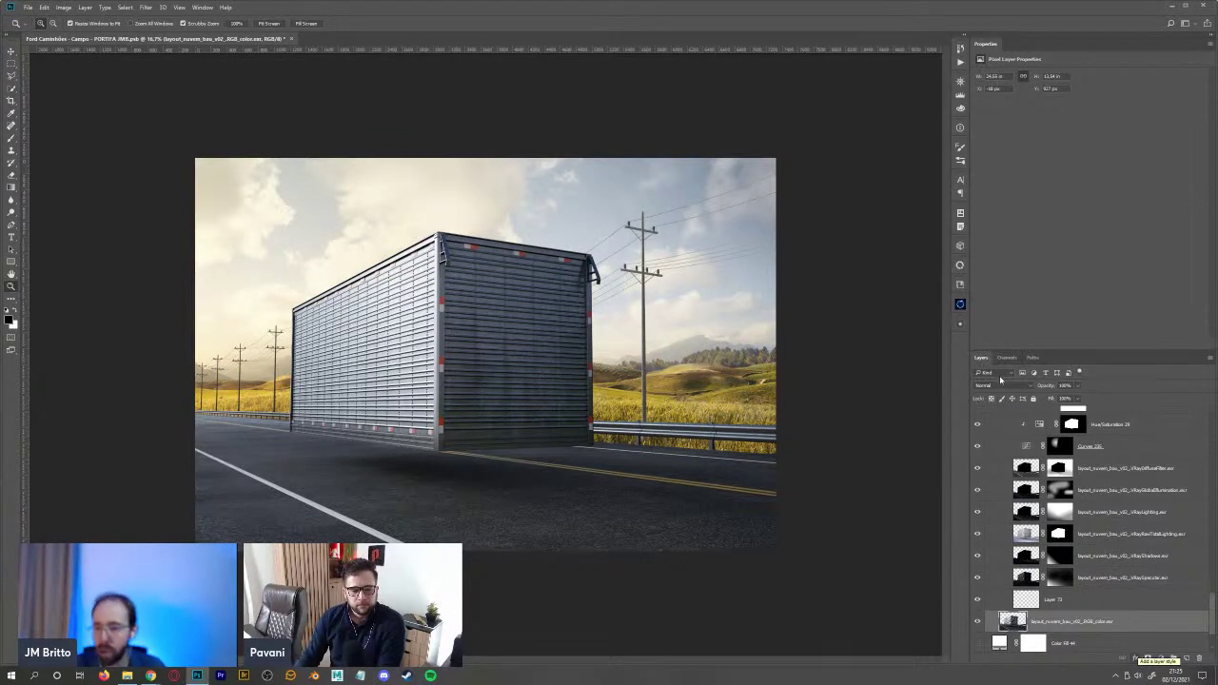
scroll(1213, 601, "up", 1)
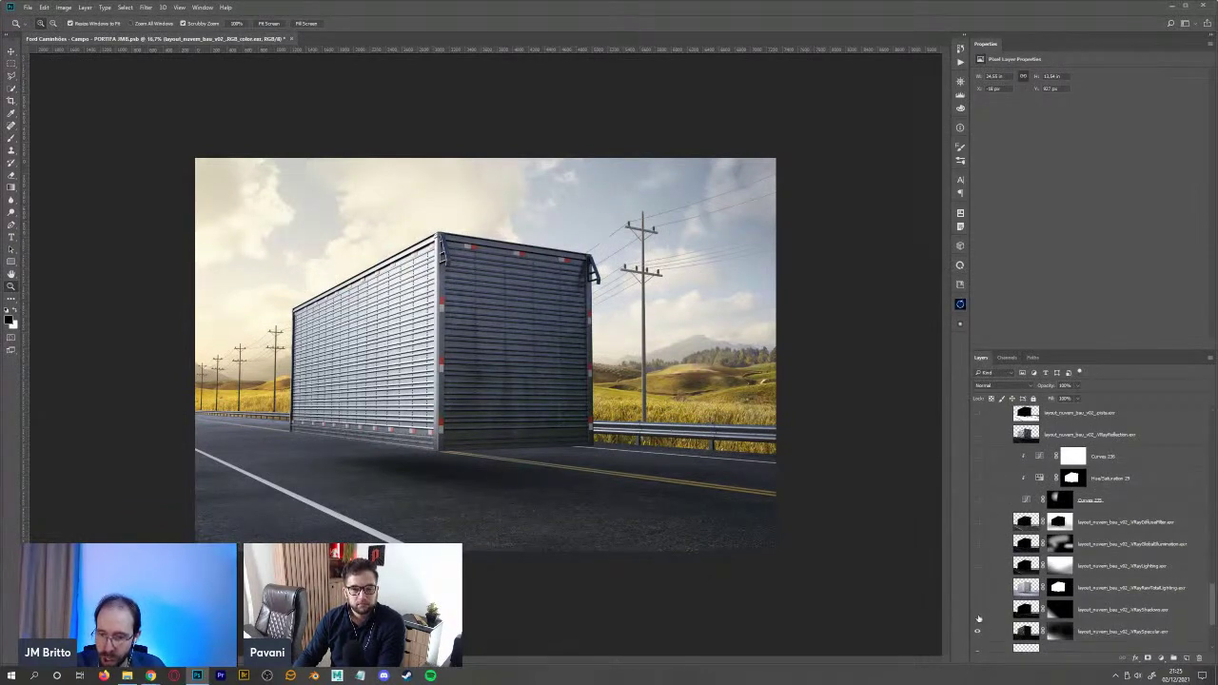
scroll(1210, 599, "down", 3)
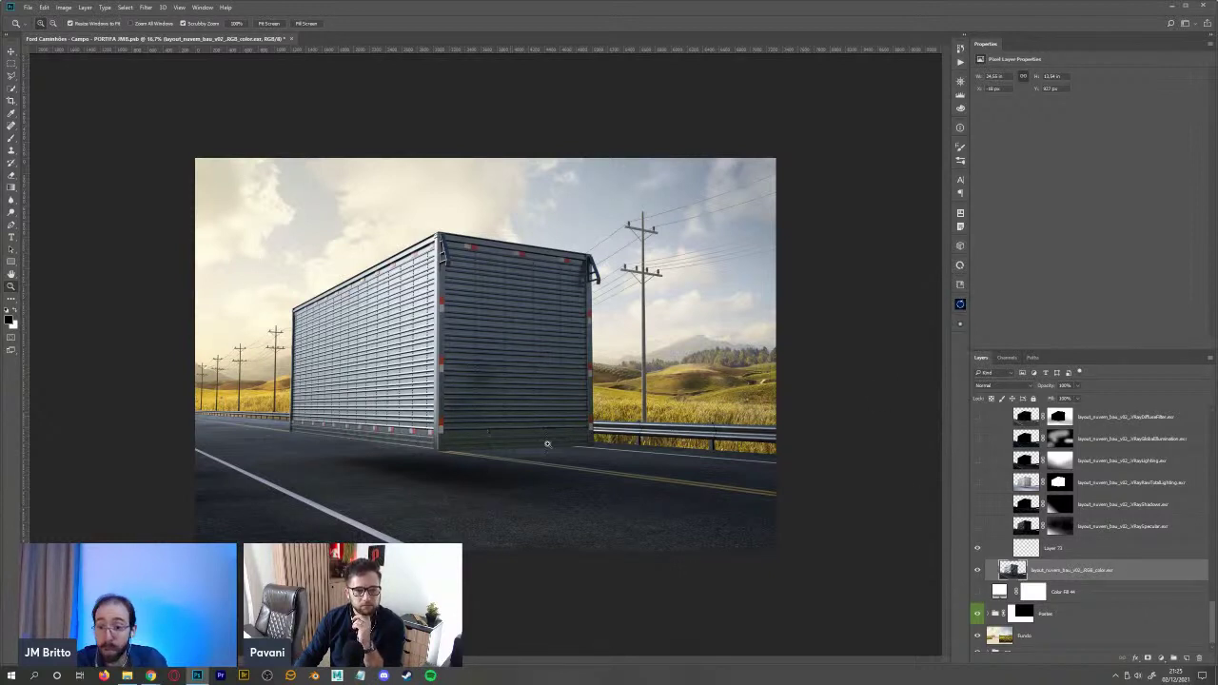
left_click(1095, 527)
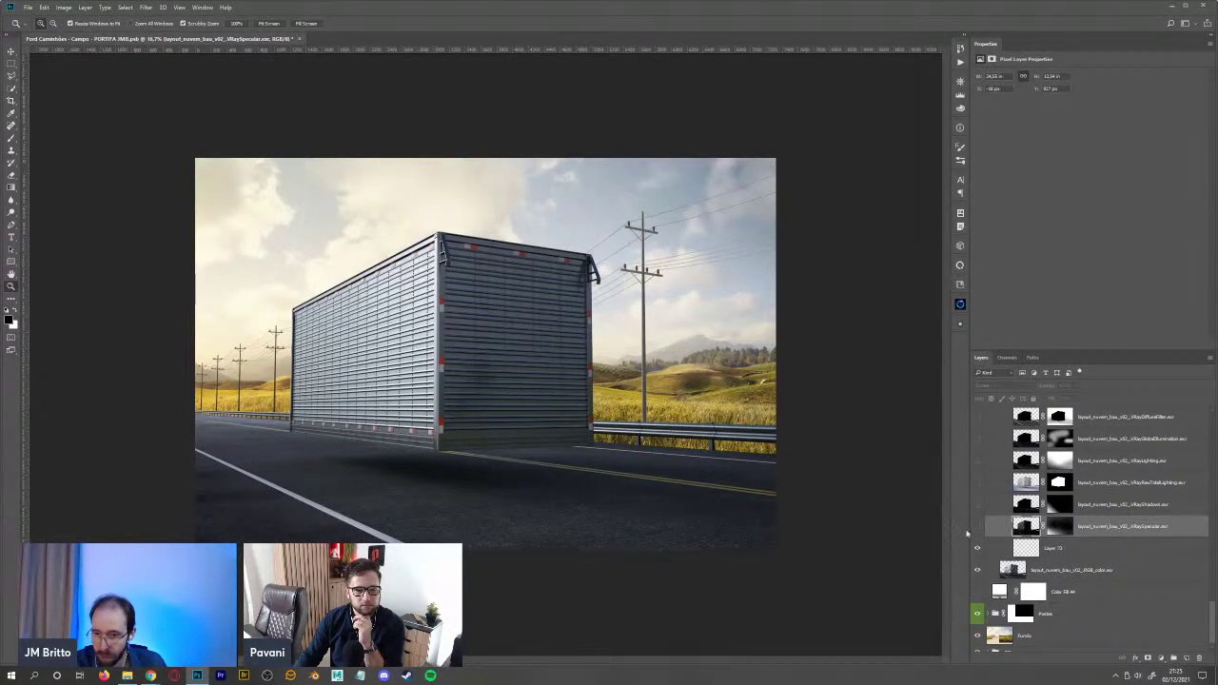
key("ctrl+j")
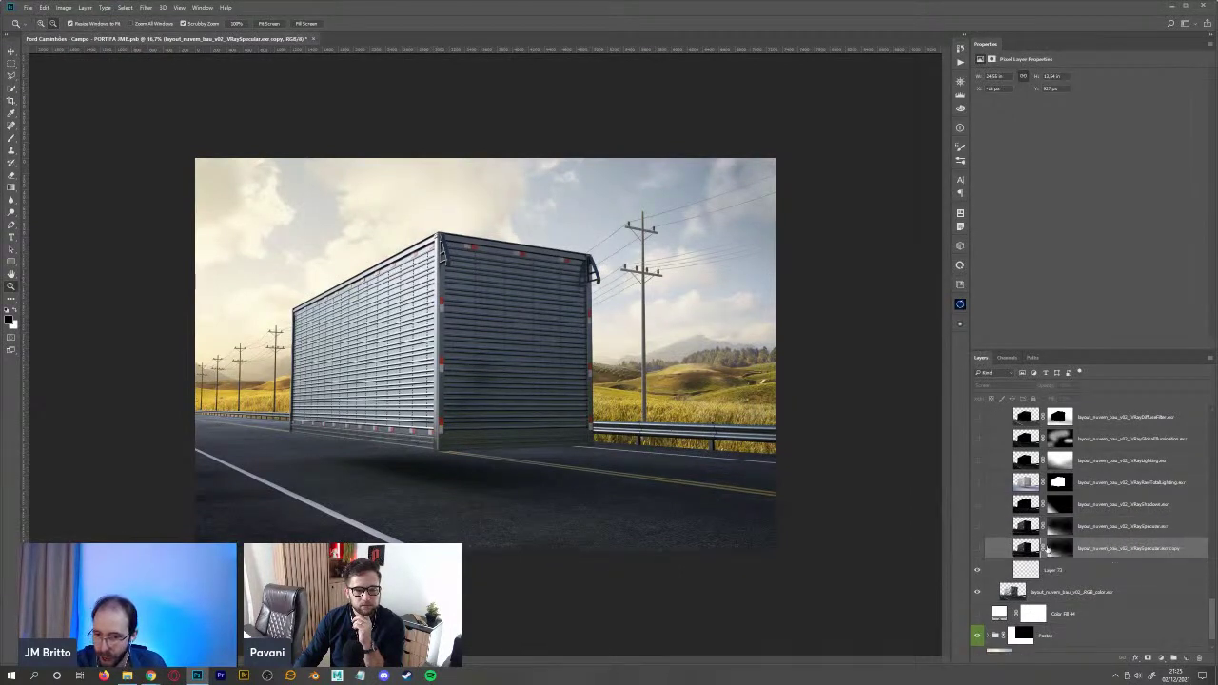
left_click(1059, 548, "shift")
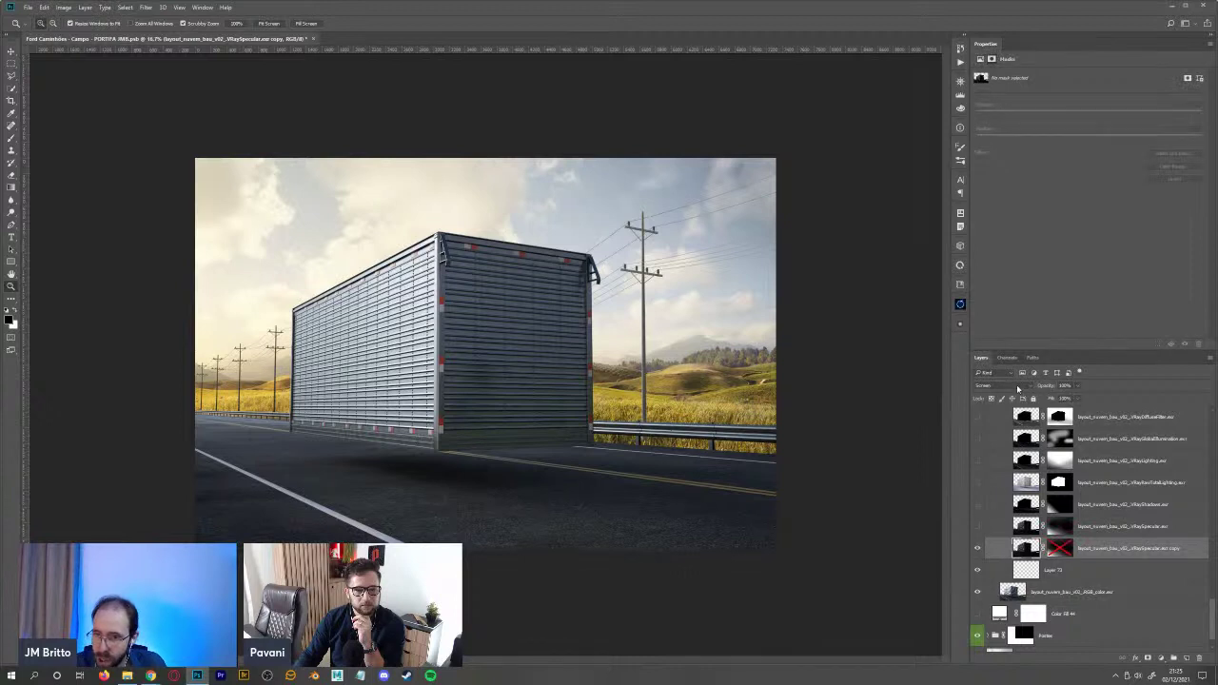
left_click(1020, 385)
left_click(1009, 392)
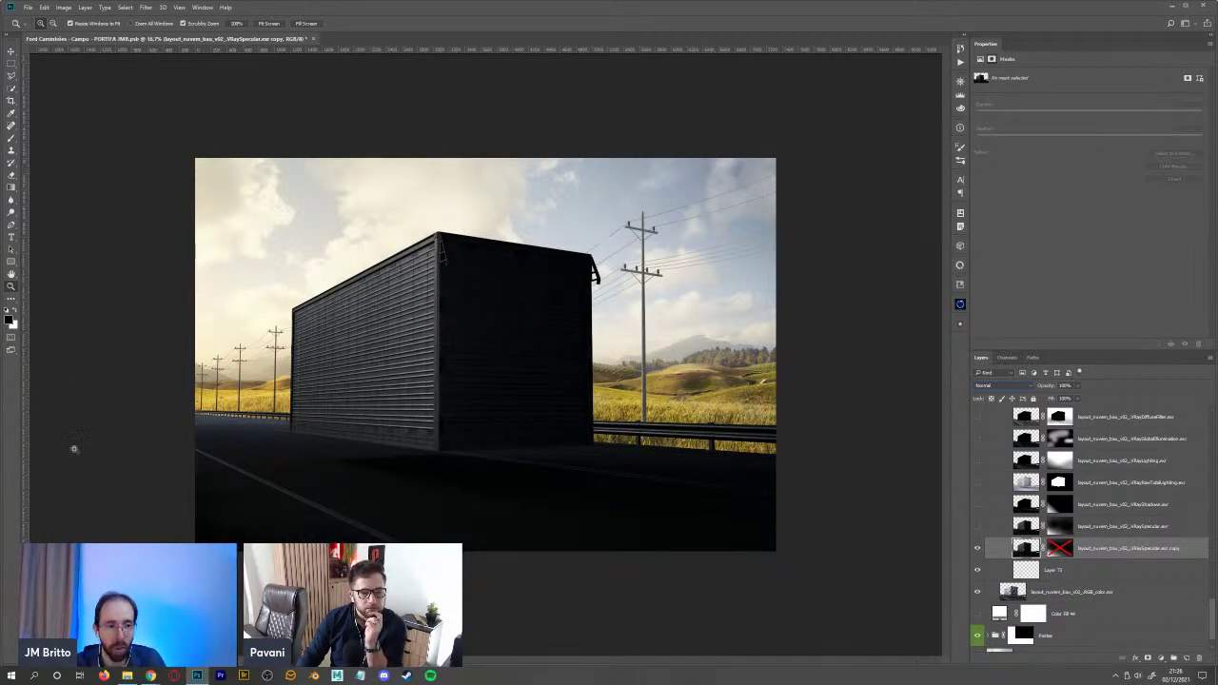
left_click(999, 386)
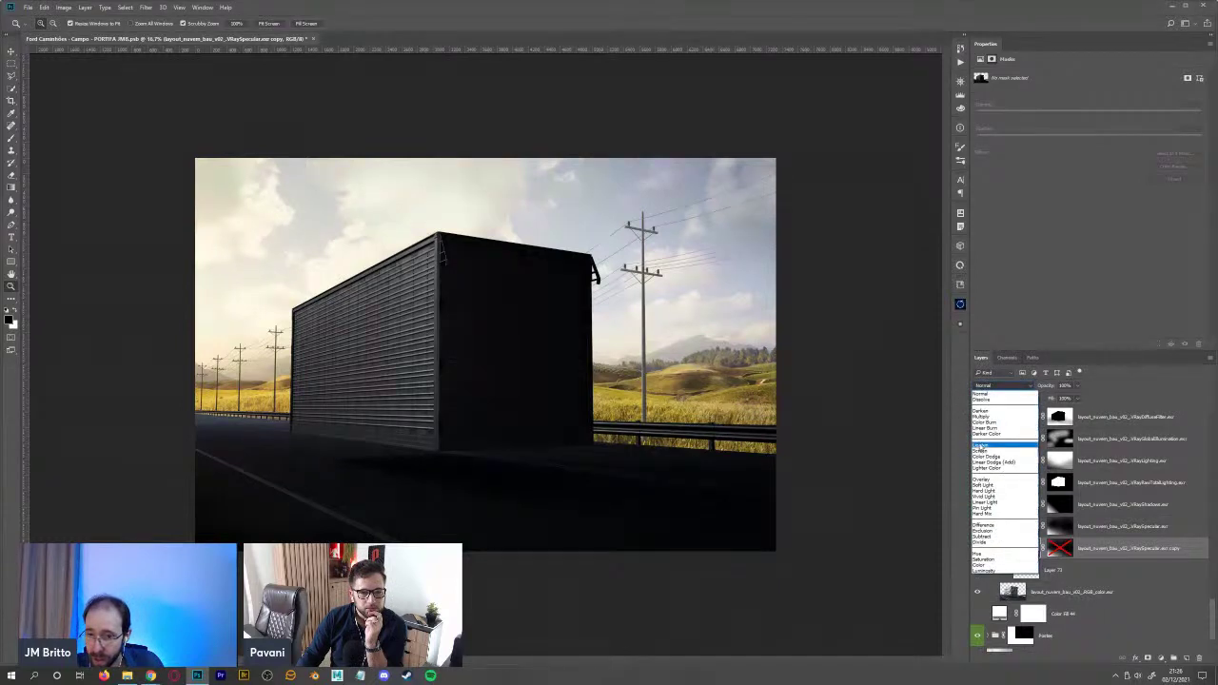
left_click(981, 456)
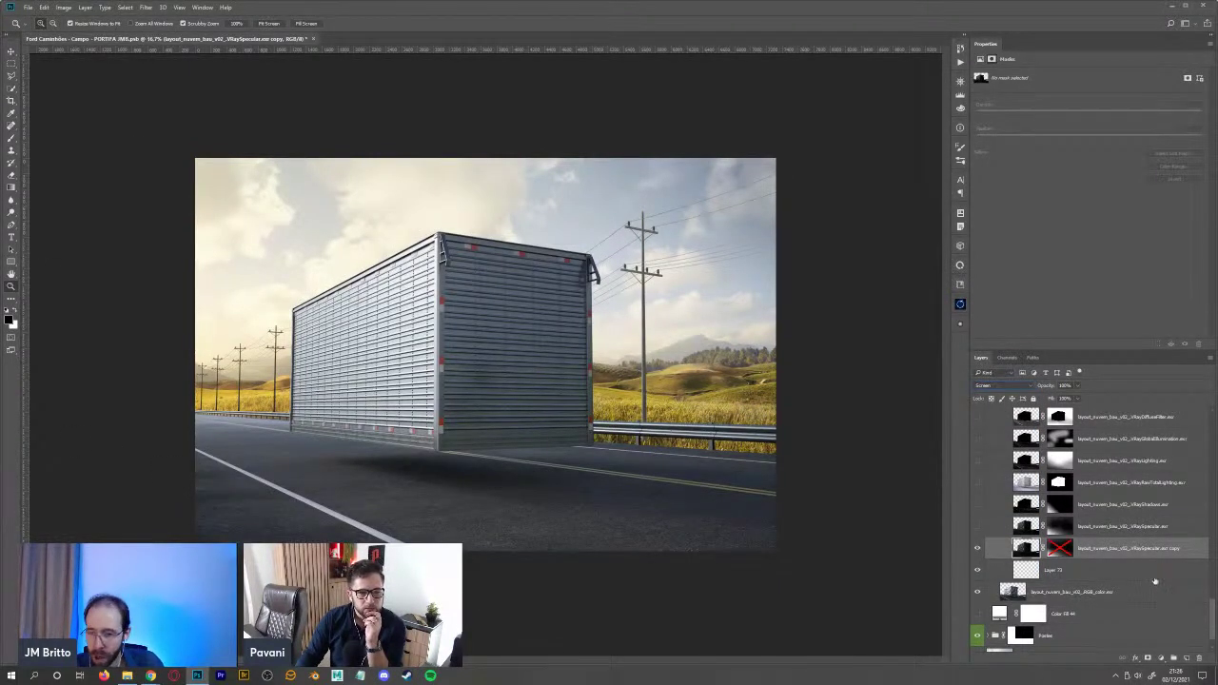
left_click_drag(1169, 550, 1198, 657)
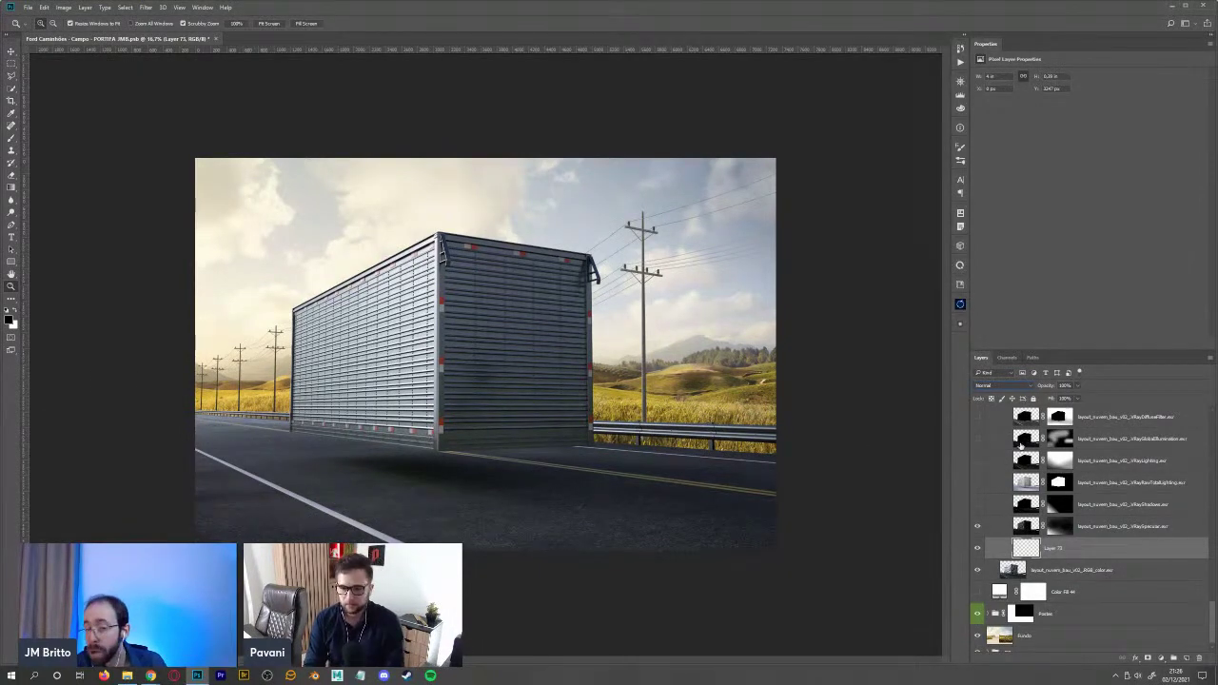
- Make VRayShadows visible and toggle VRayRawTotalLighting to compare the trailer
left_click(1024, 523)
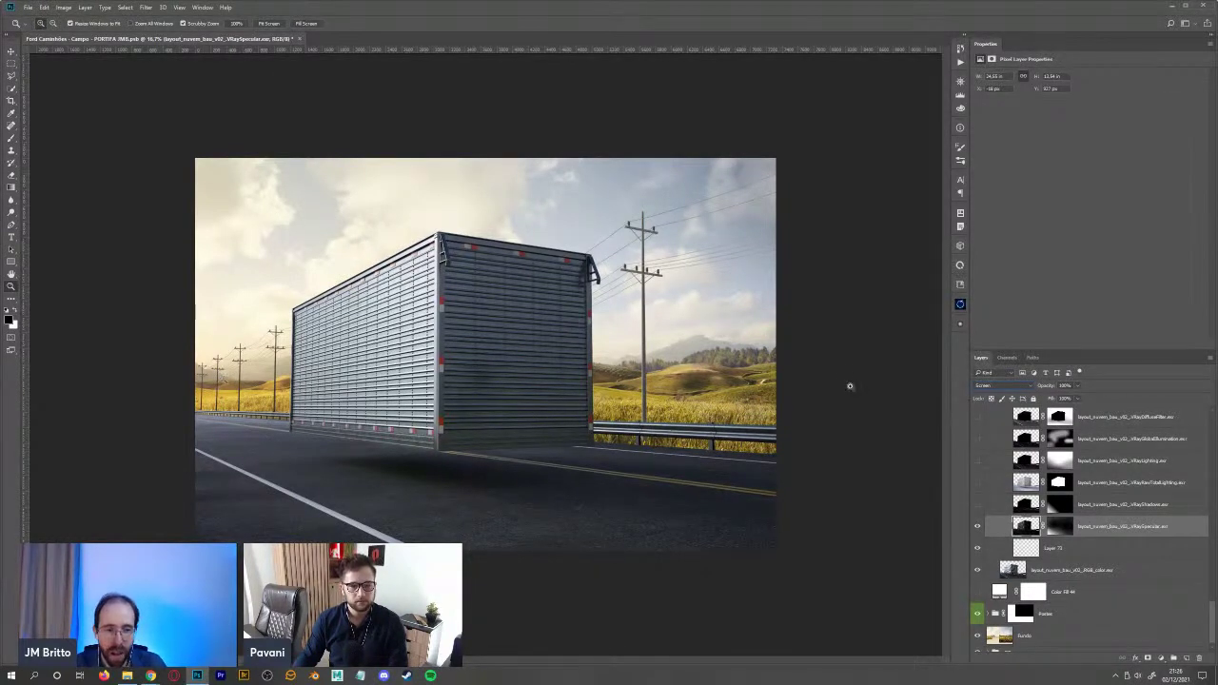
left_click(1108, 505)
left_click(976, 503)
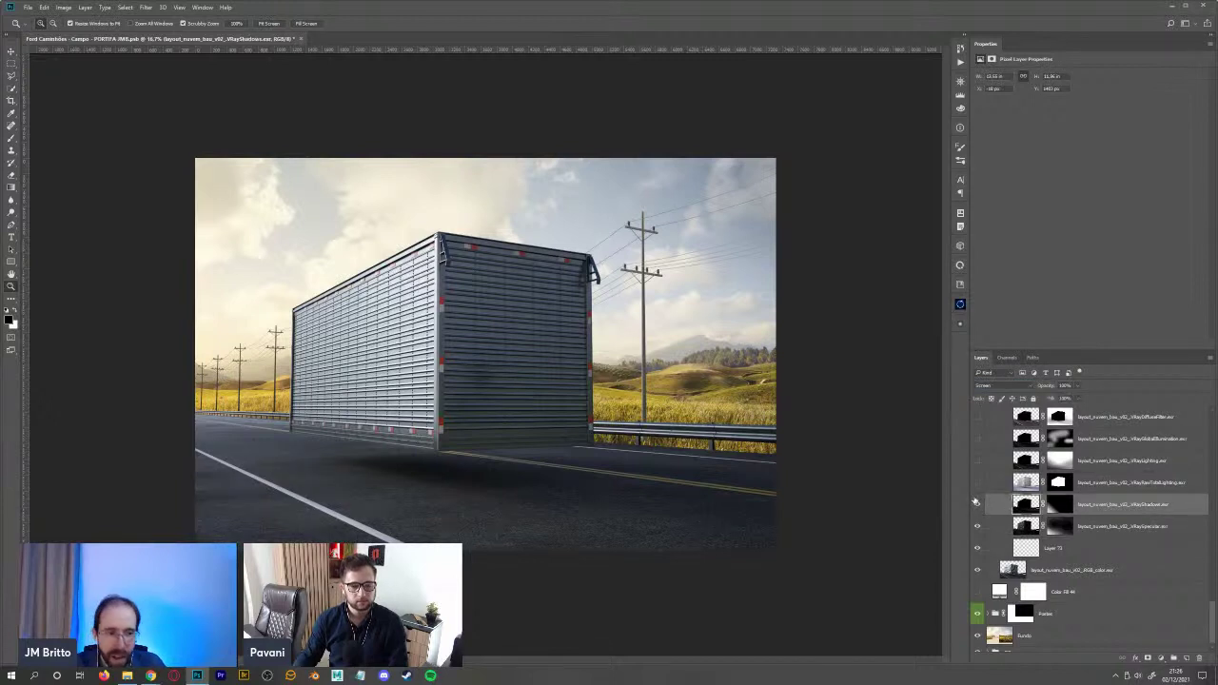
left_click(978, 482)
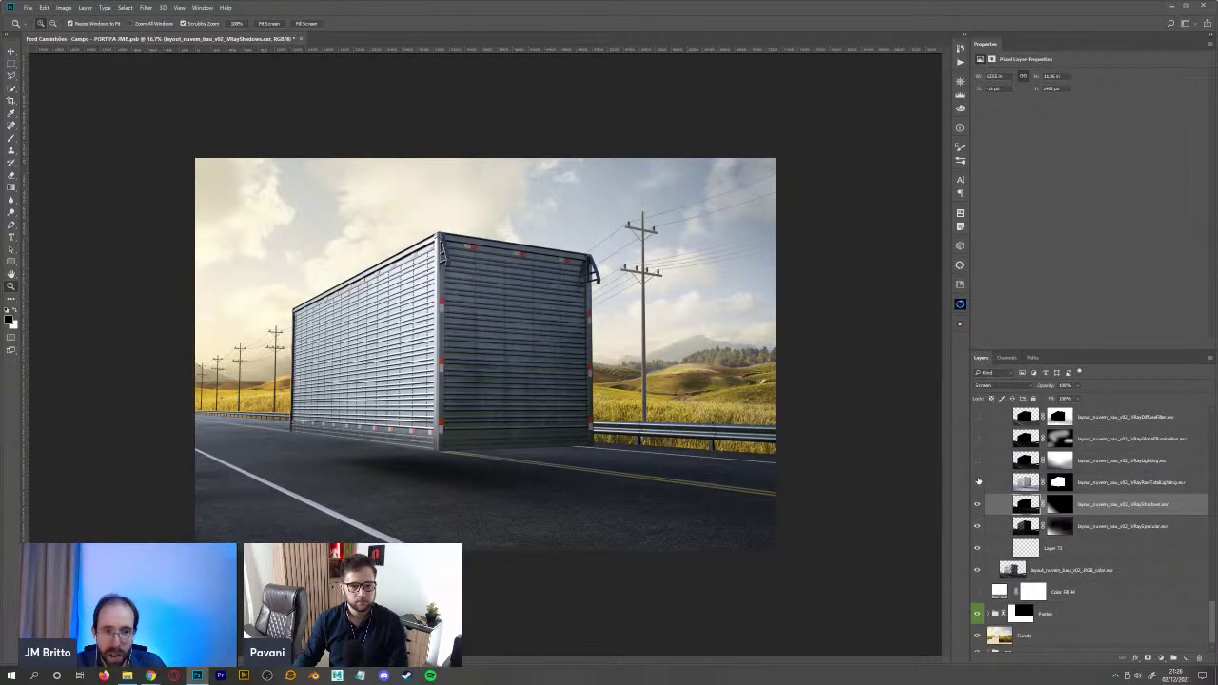
left_click(978, 483)
left_click(978, 482)
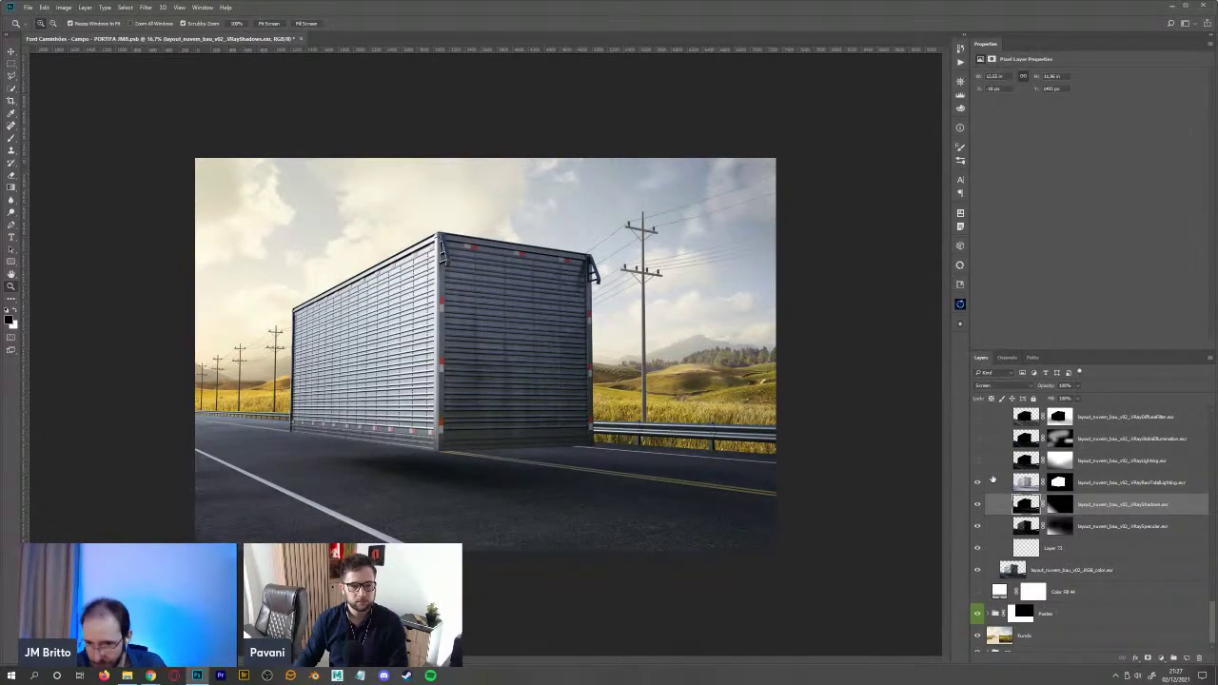
left_click(978, 483)
left_click(980, 471)
left_click(978, 482)
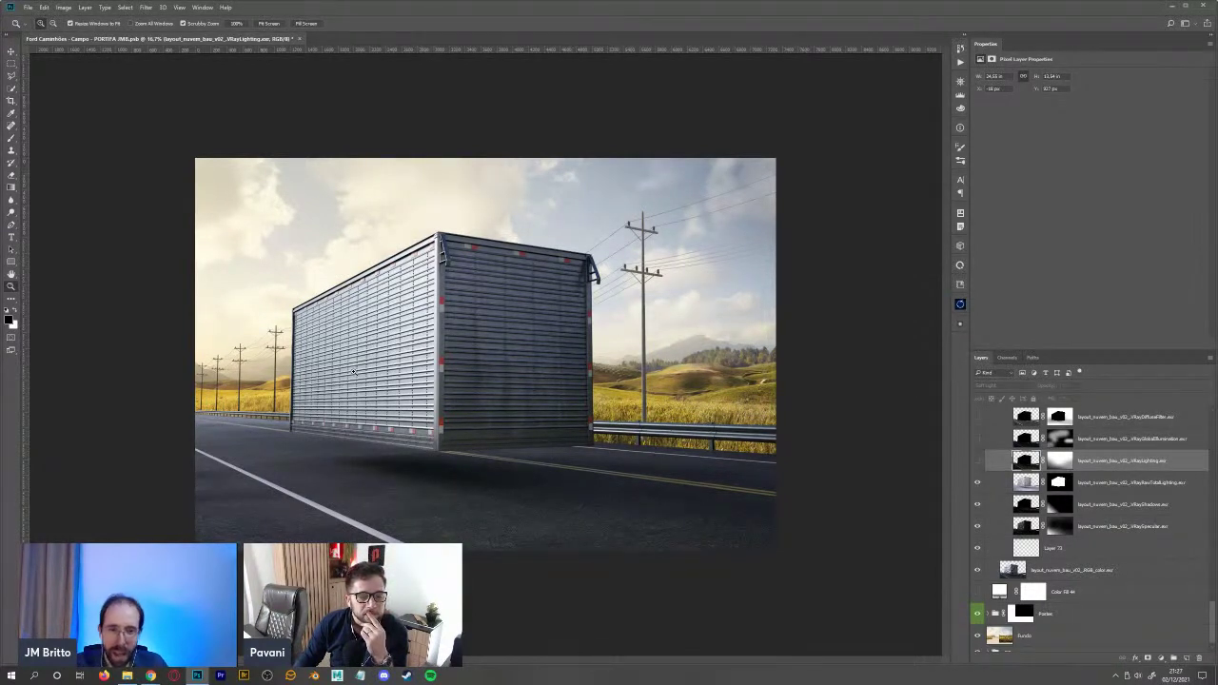
- Show VRayLighting and the Curves/Hue-Saturation layers, then Alt-drag a VRayRawTotalLighting copy to the top
left_click(982, 463)
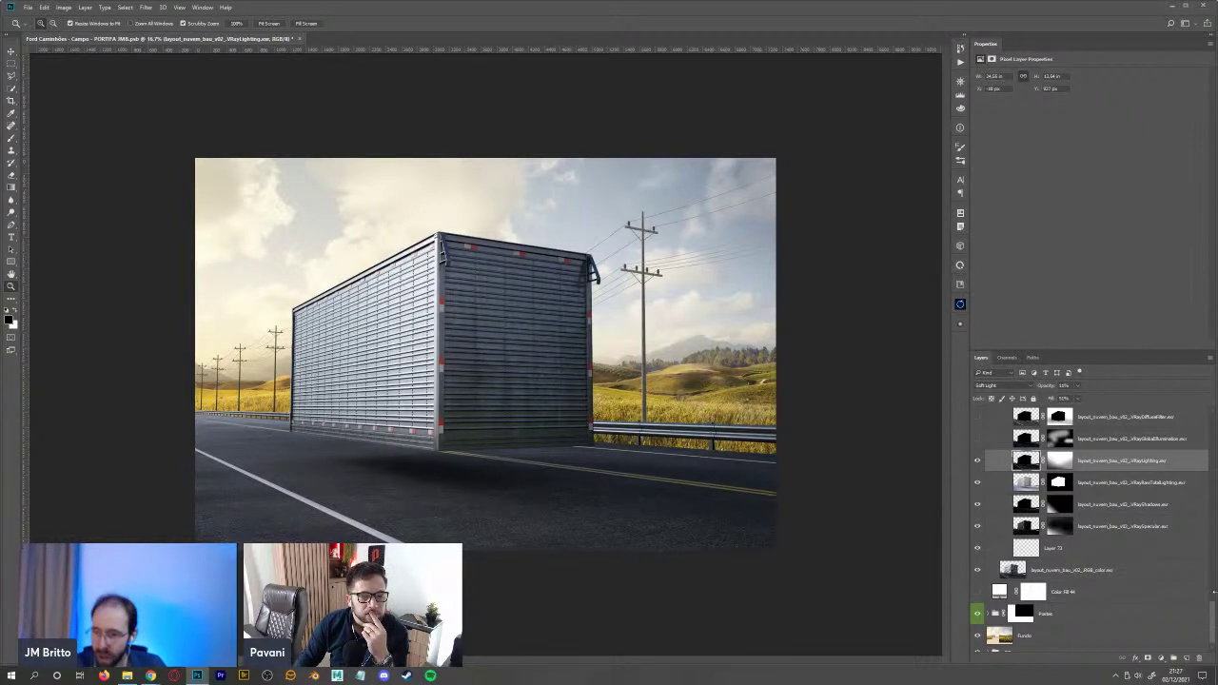
scroll(1122, 476, "up", 3)
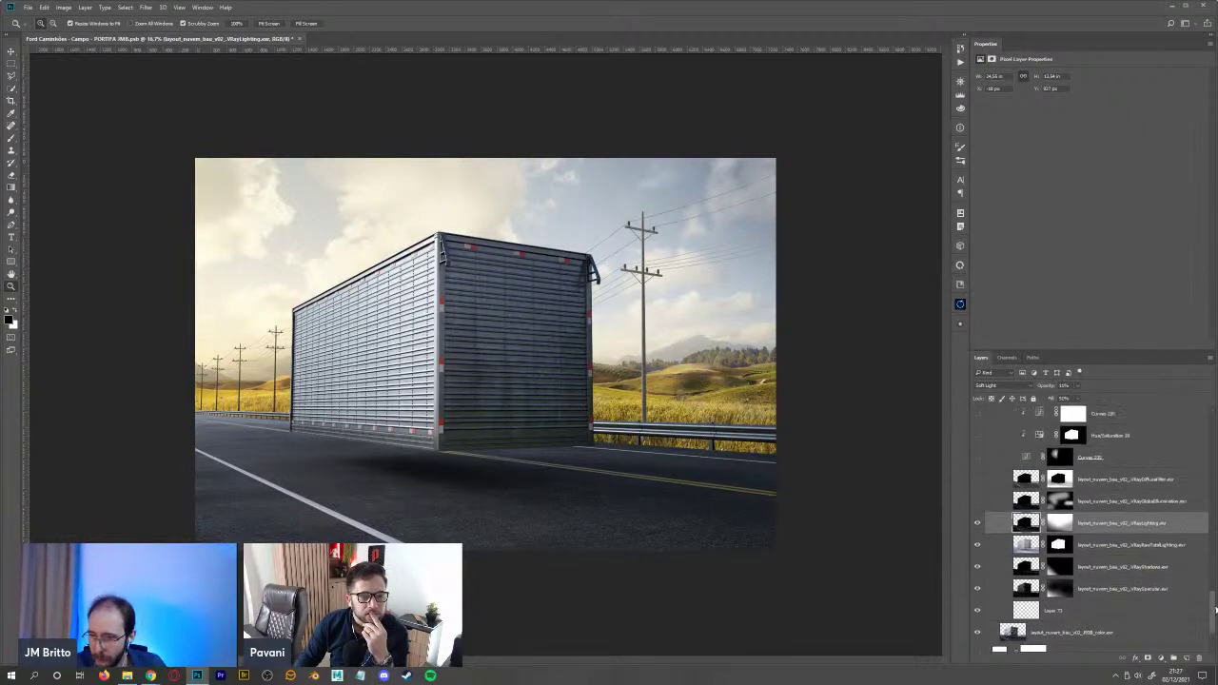
left_click(1186, 4)
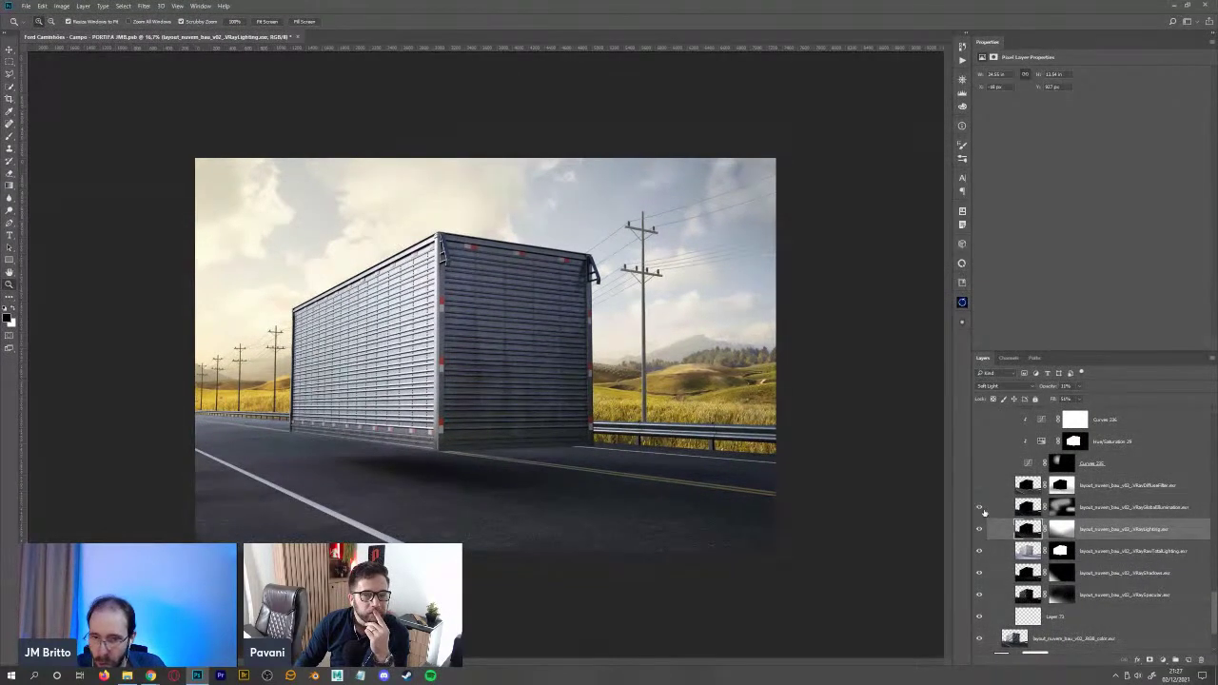
left_click(979, 484)
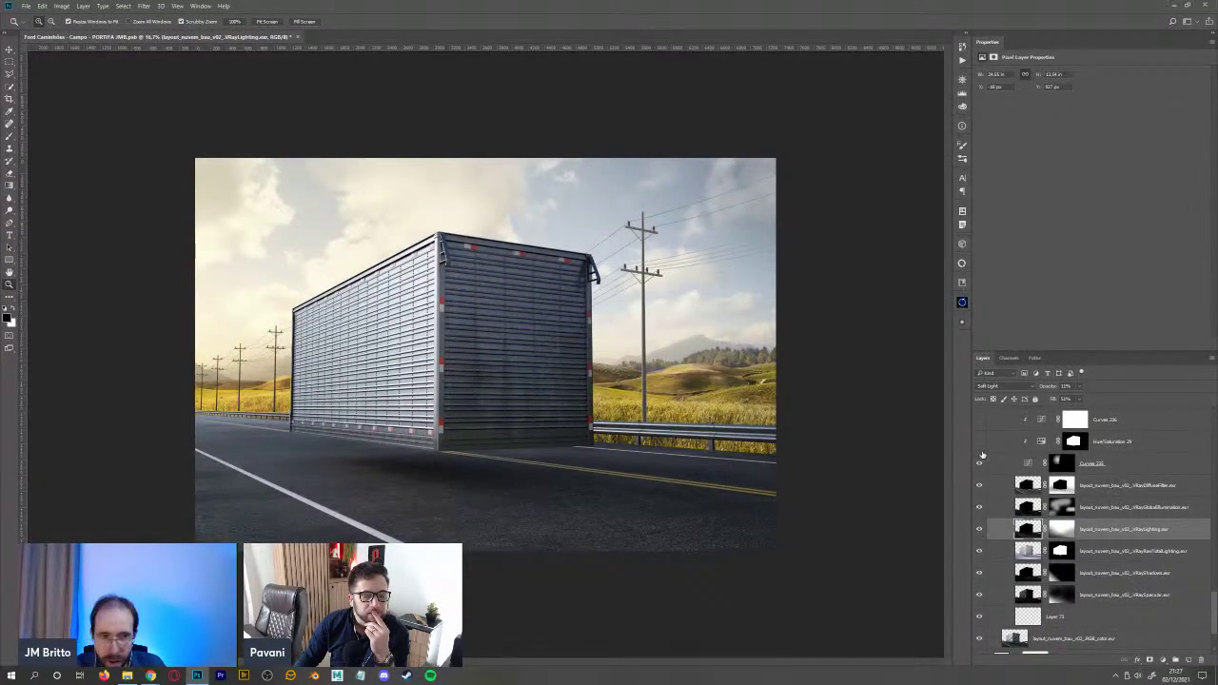
left_click_drag(980, 461, 986, 426)
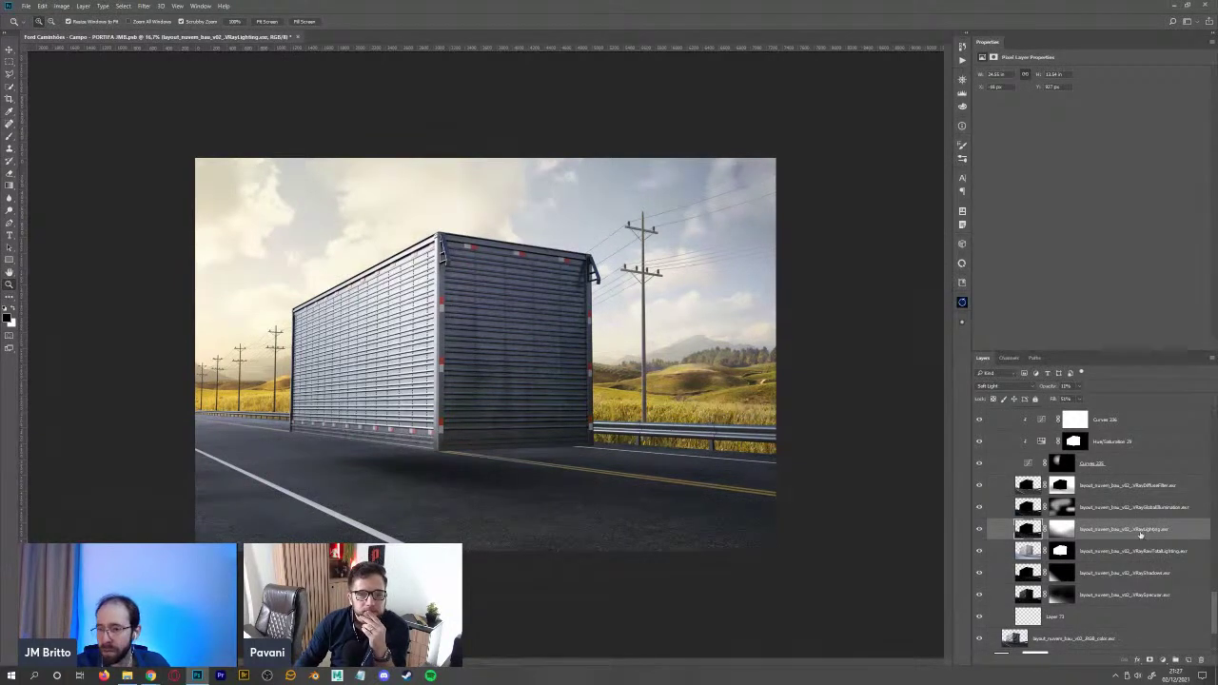
left_click(1174, 554)
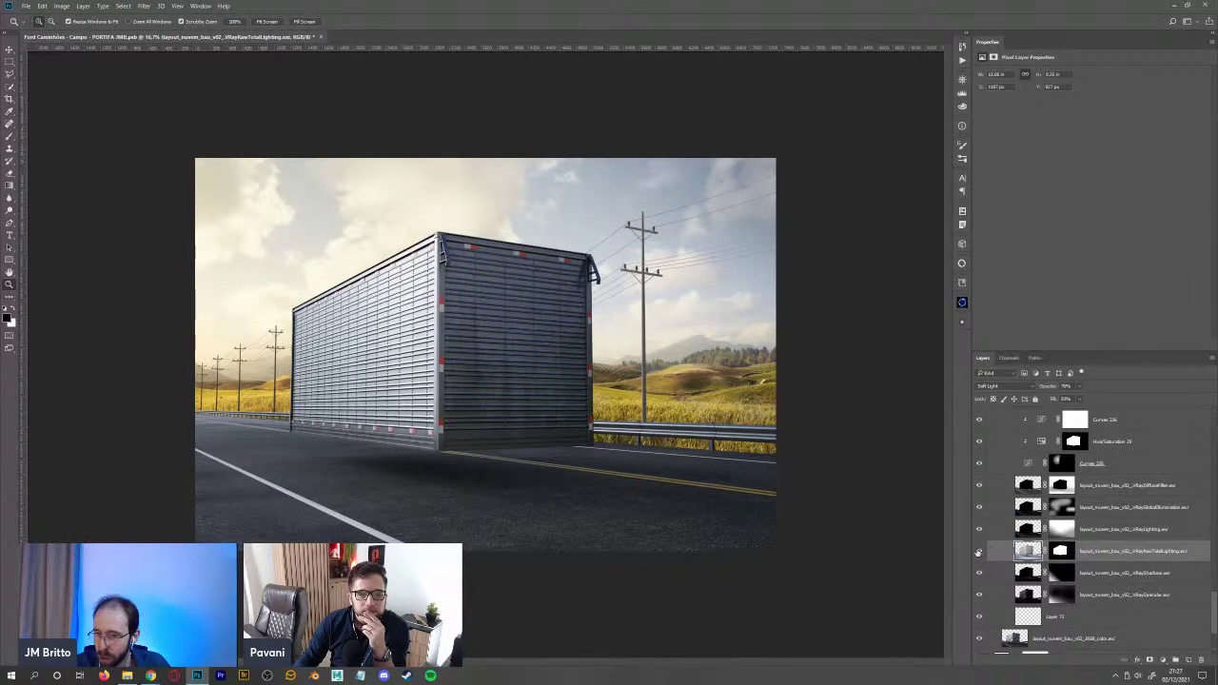
left_click_drag(1138, 558, 1073, 457)
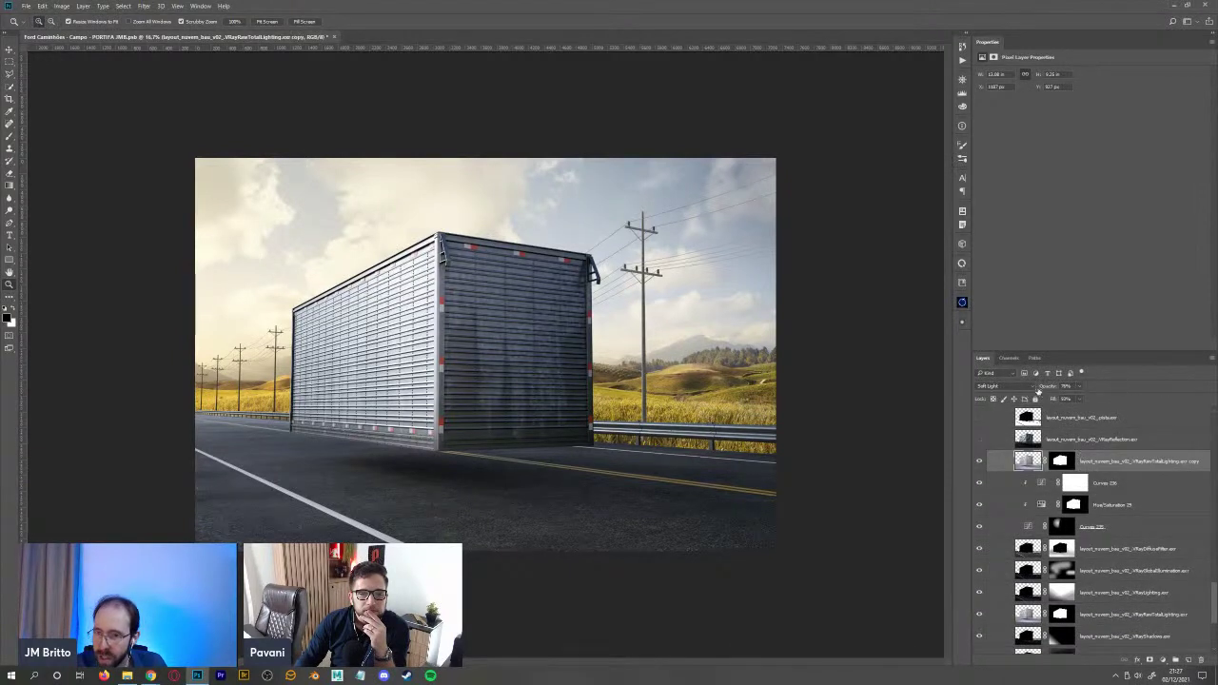
- Blend the VRayRawTotalLighting copy in Multiply with lower fill and move it to the stack bottom
left_click(994, 386)
left_click(991, 392)
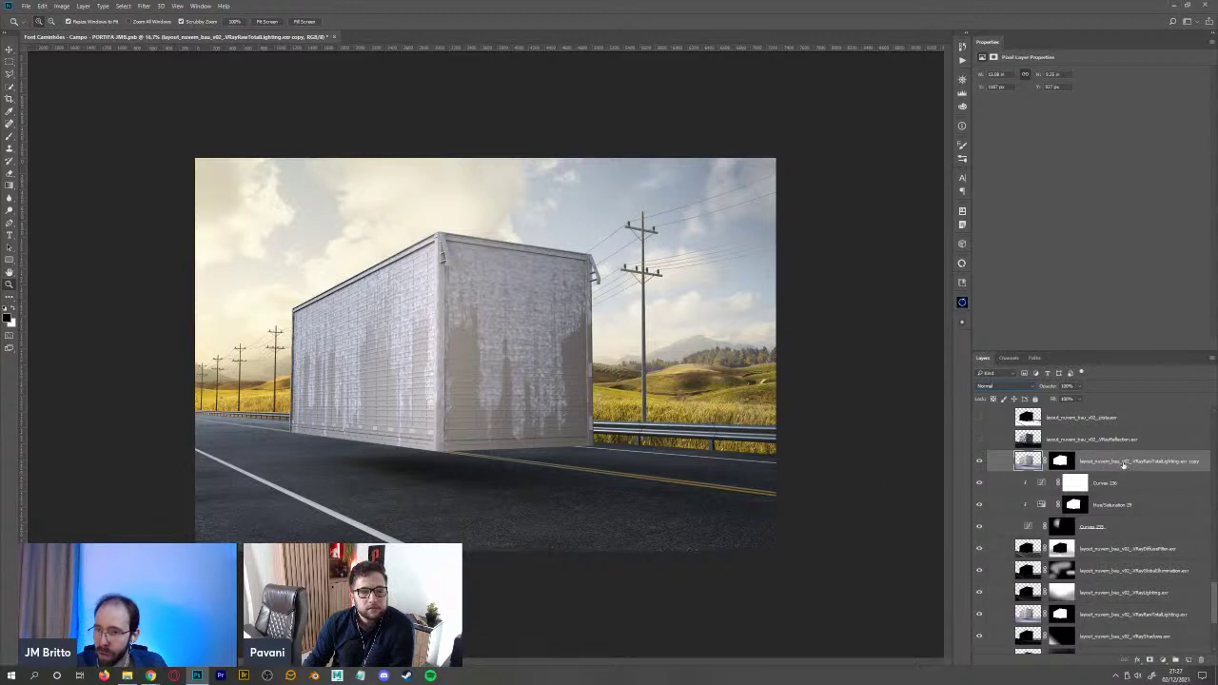
left_click_drag(1215, 603, 1214, 609)
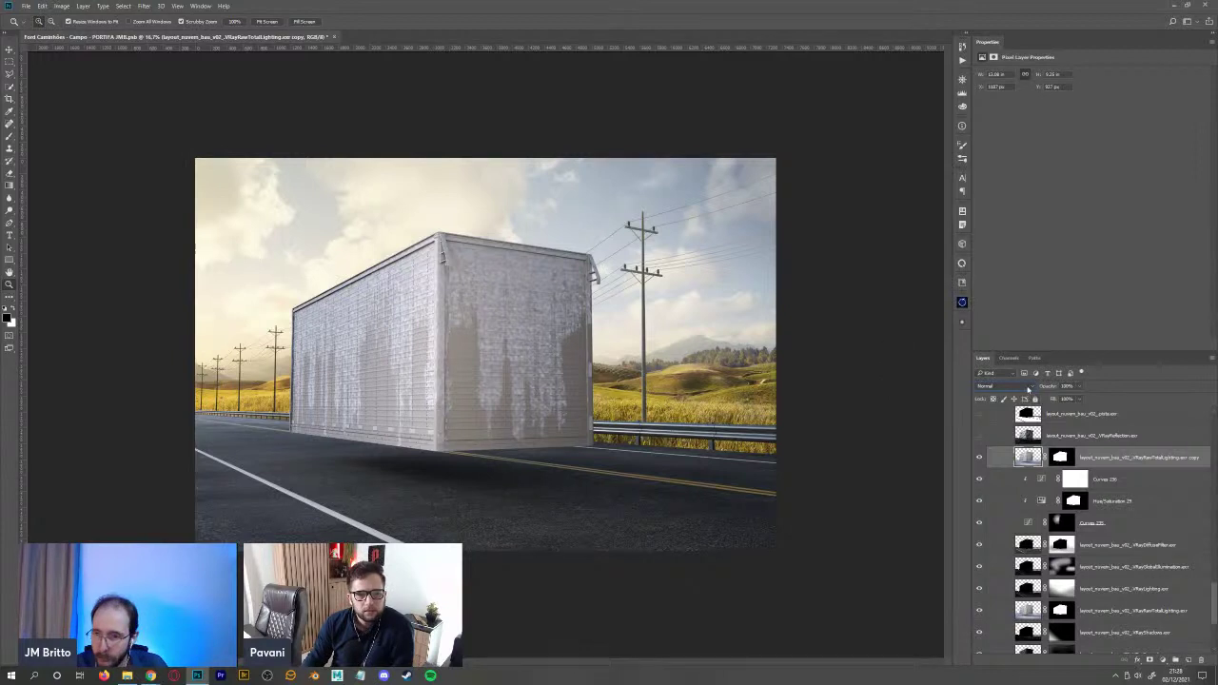
left_click(1004, 385)
left_click(994, 417)
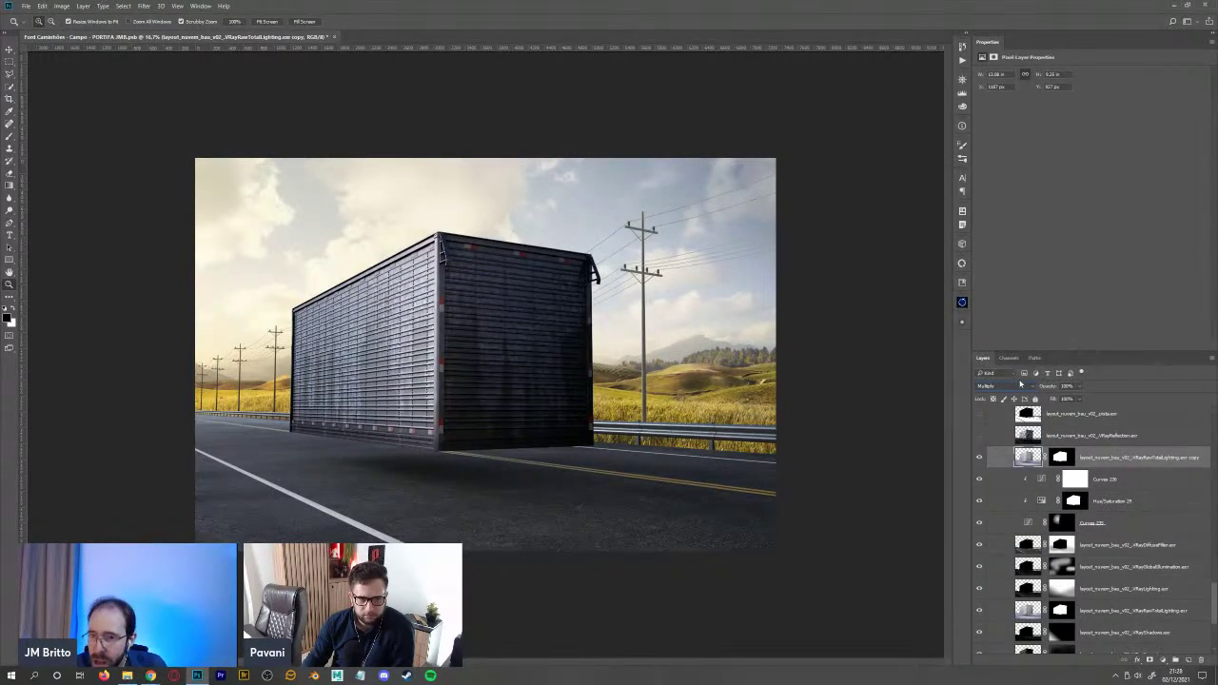
left_click_drag(1054, 401, 1019, 399)
left_click(980, 459)
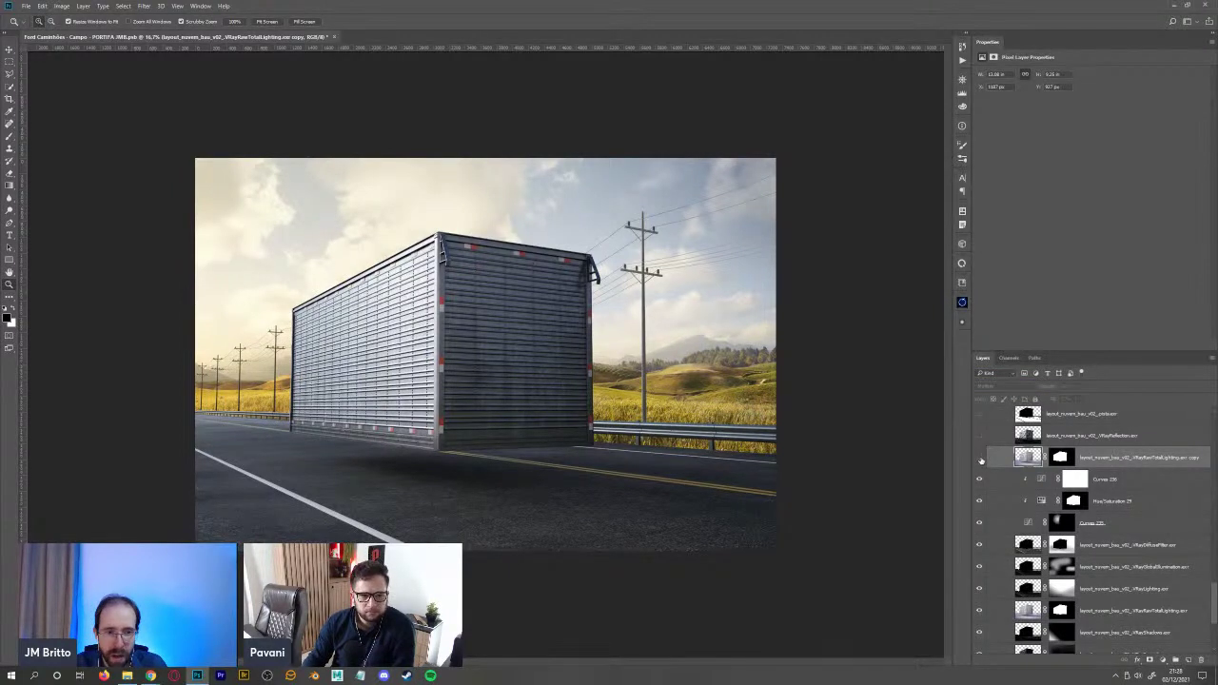
left_click(978, 457)
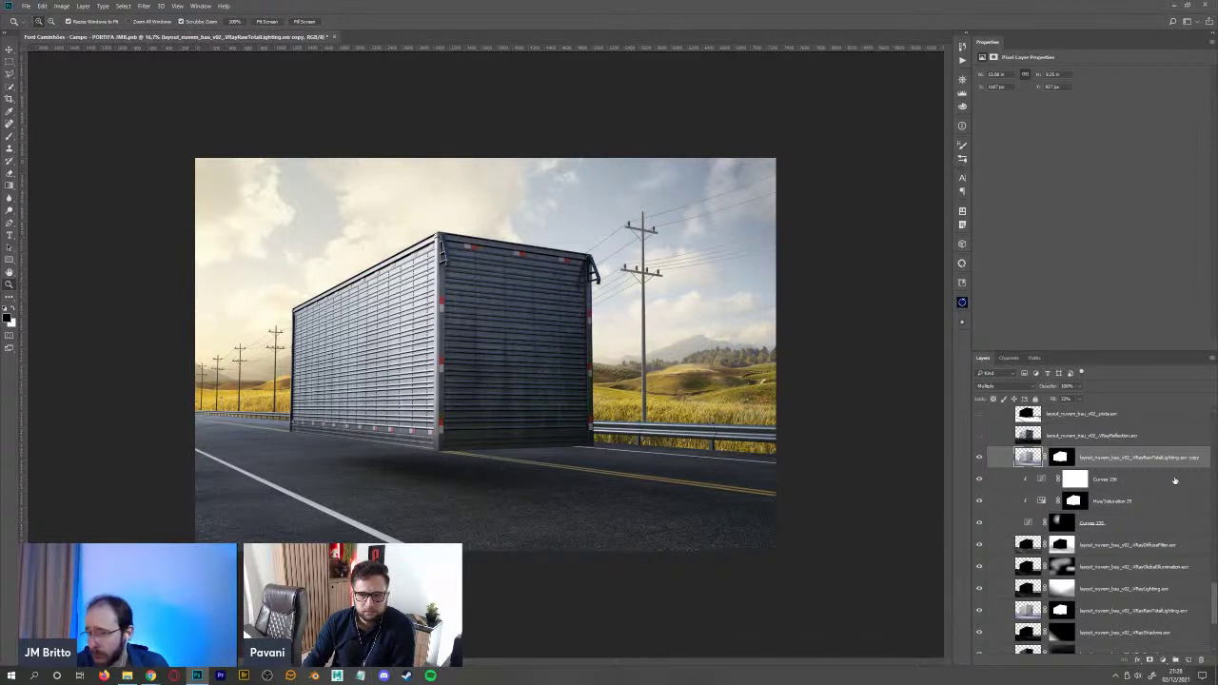
left_click_drag(1190, 461, 1123, 657)
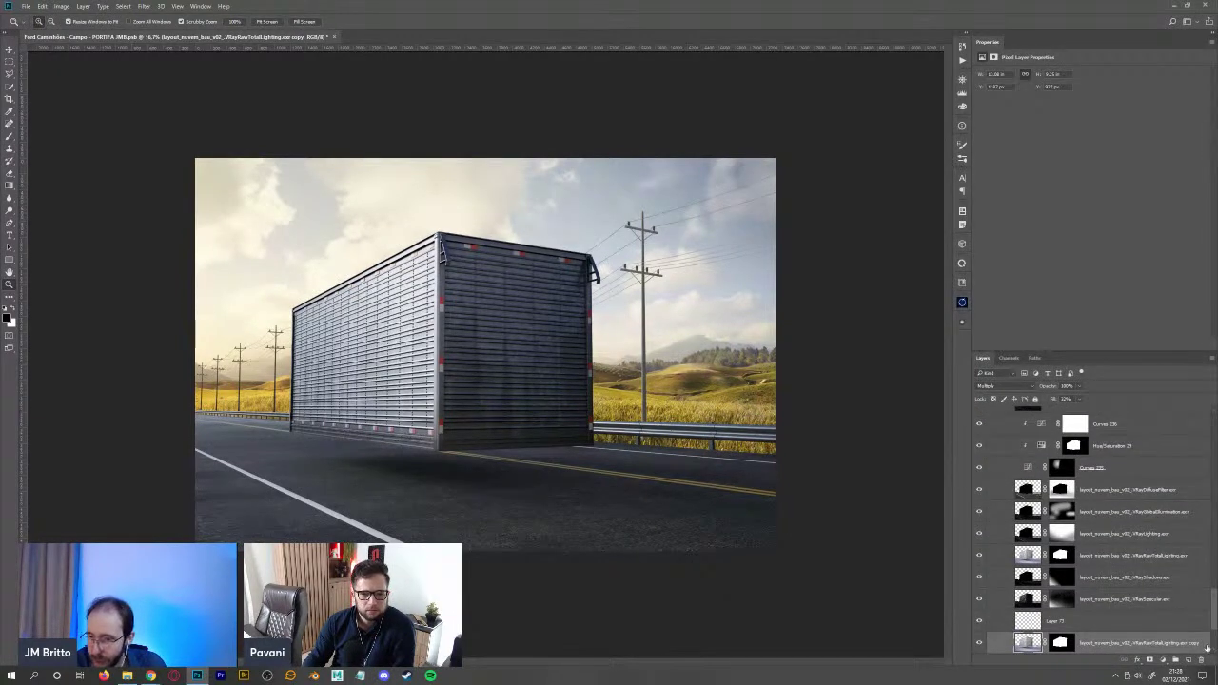
- Delete the multiplied lighting copy and switch the Color Balance adjustment on, comparing its tint
key("Delete")
scroll(1214, 606, "up", 3)
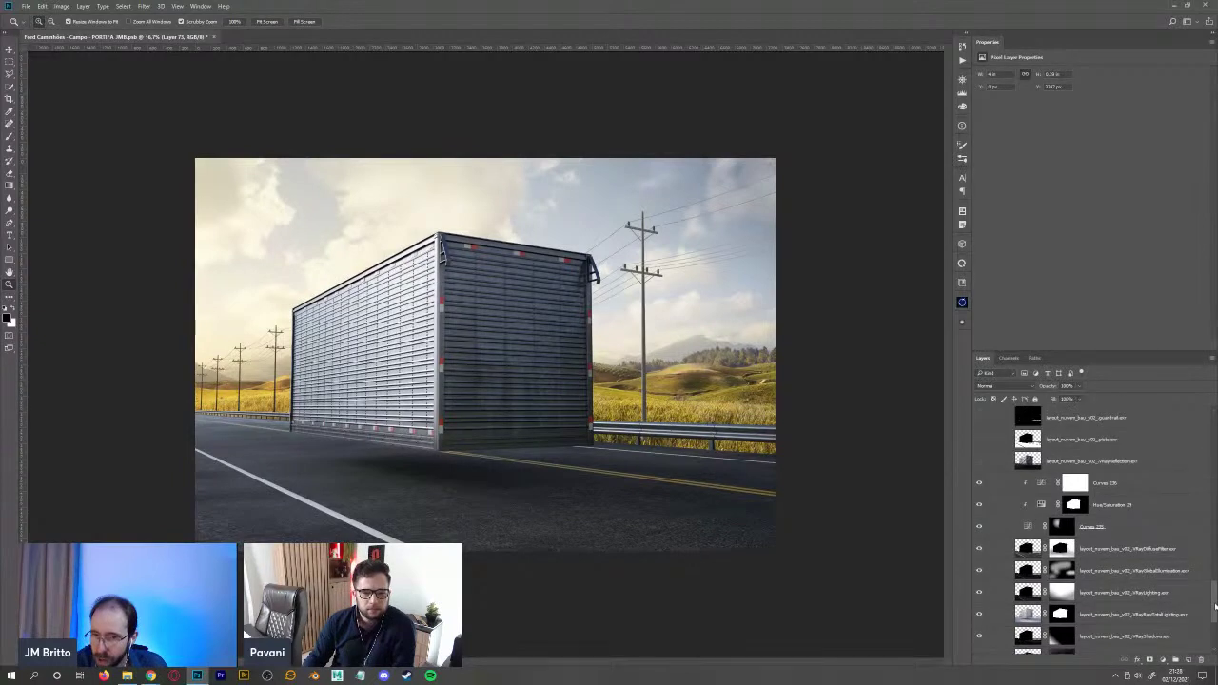
scroll(1214, 605, "up", 5)
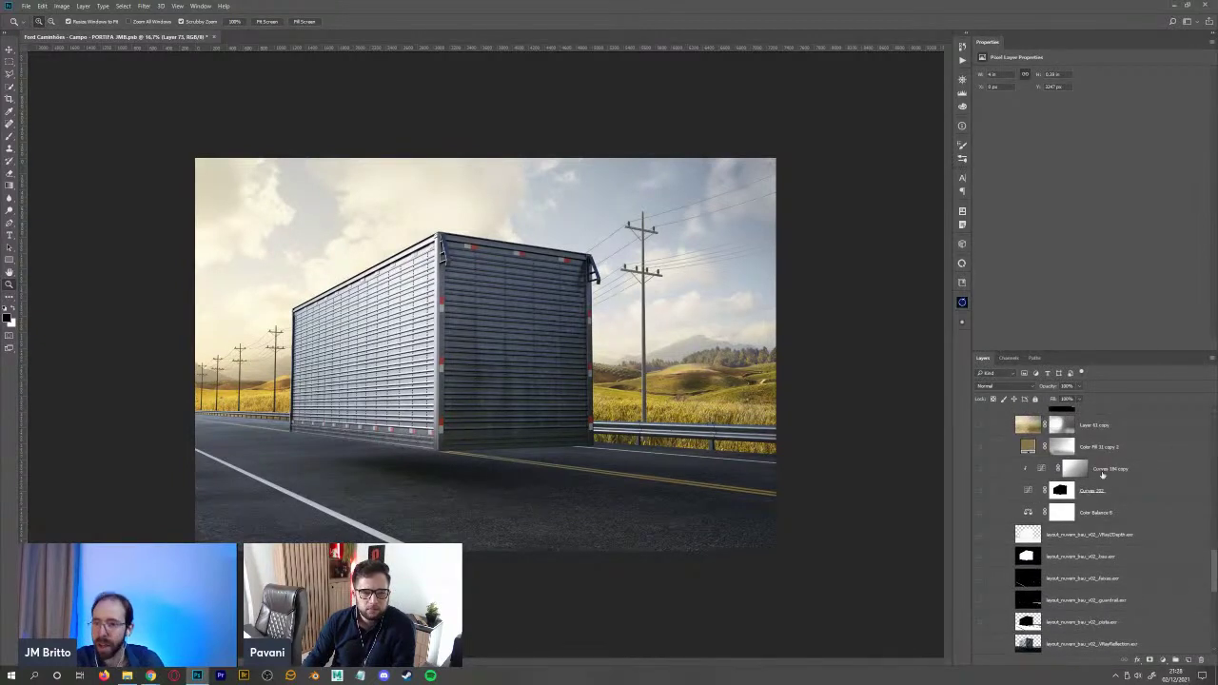
left_click(1130, 520)
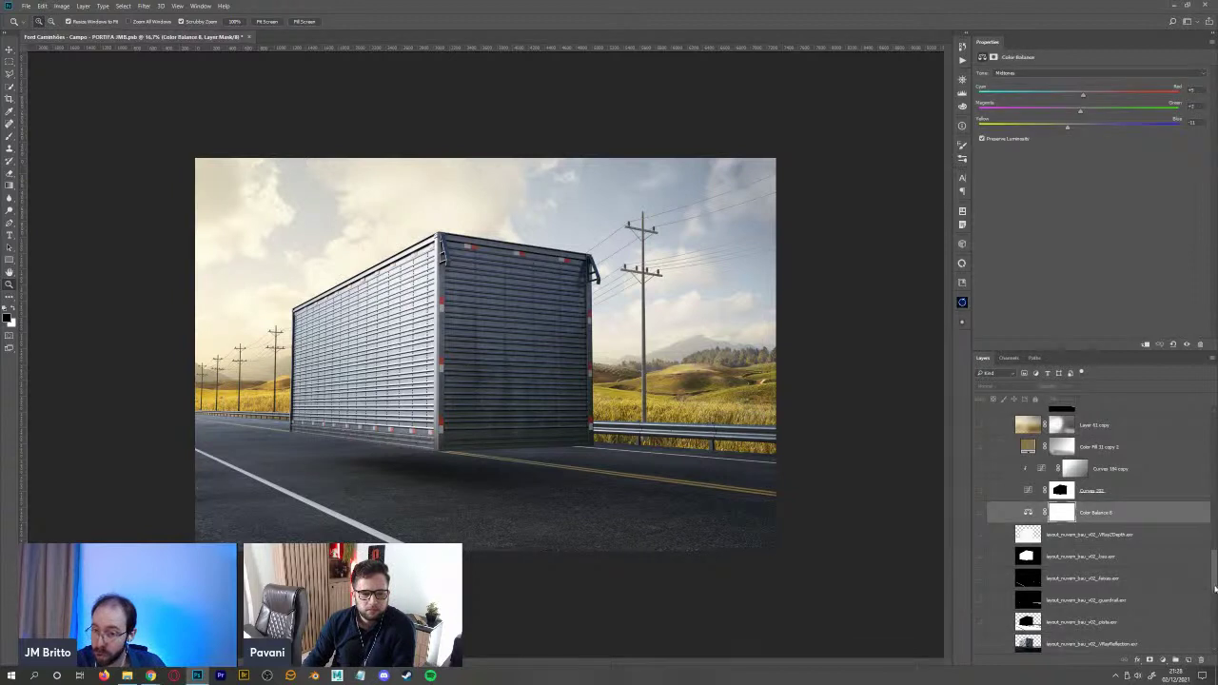
scroll(1216, 582, "up", 3)
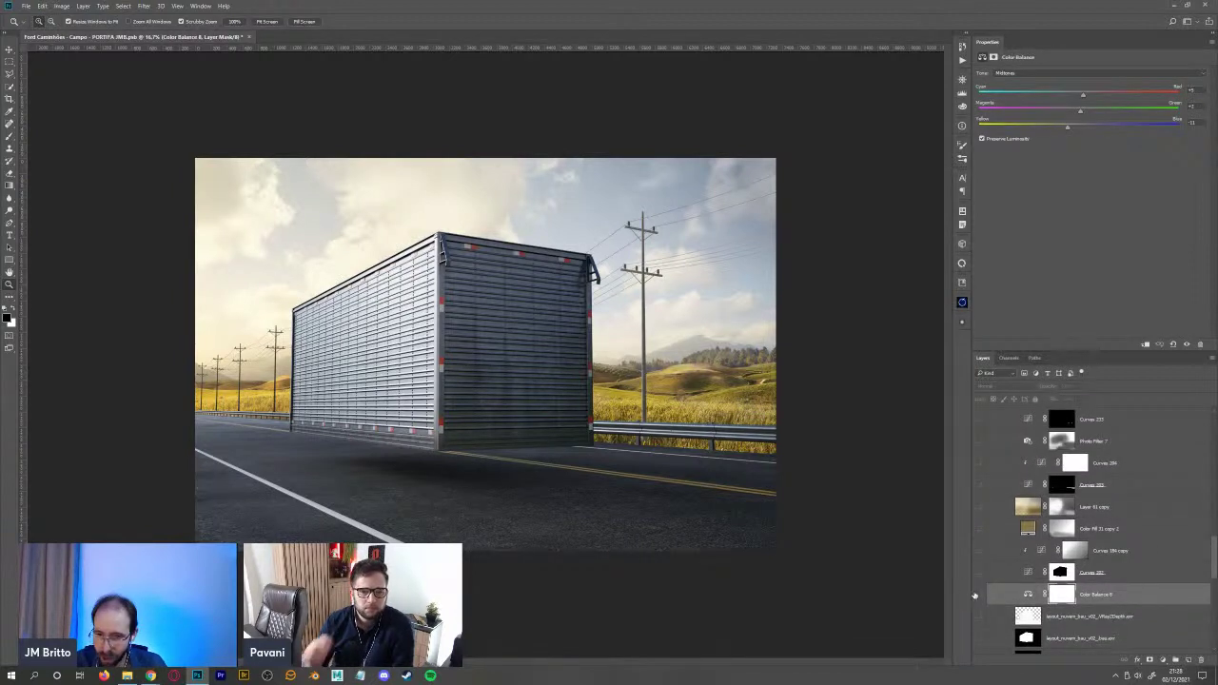
left_click(978, 595)
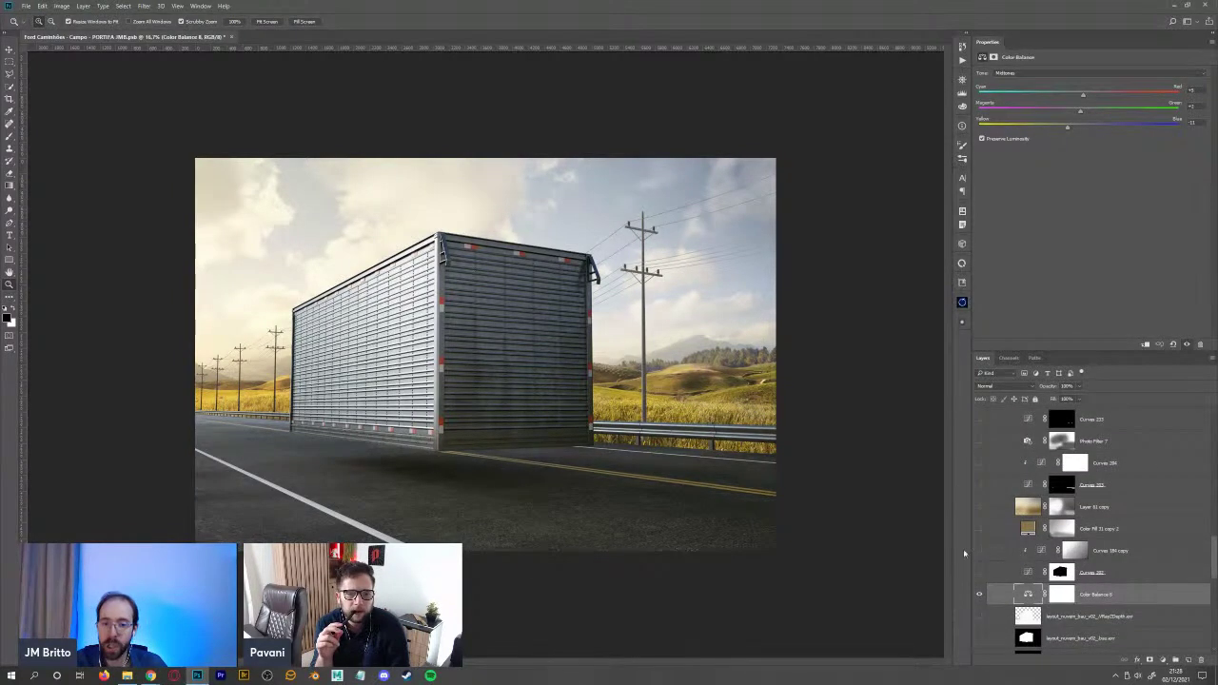
left_click(978, 595)
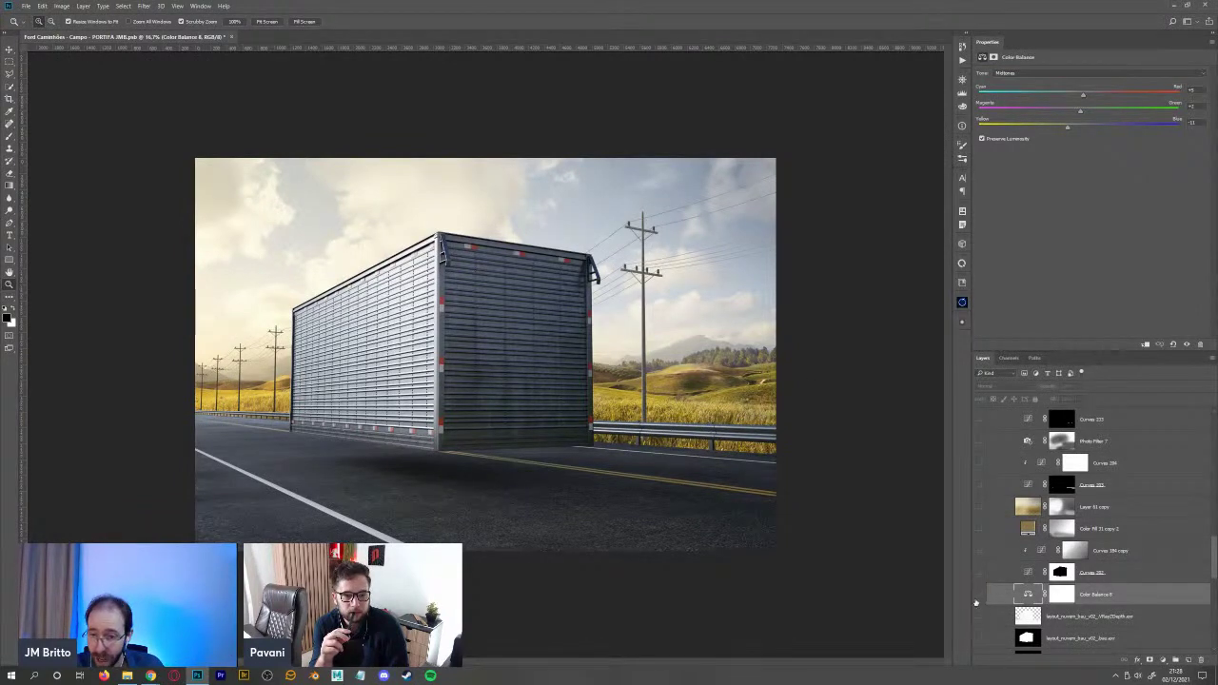
left_click(977, 598)
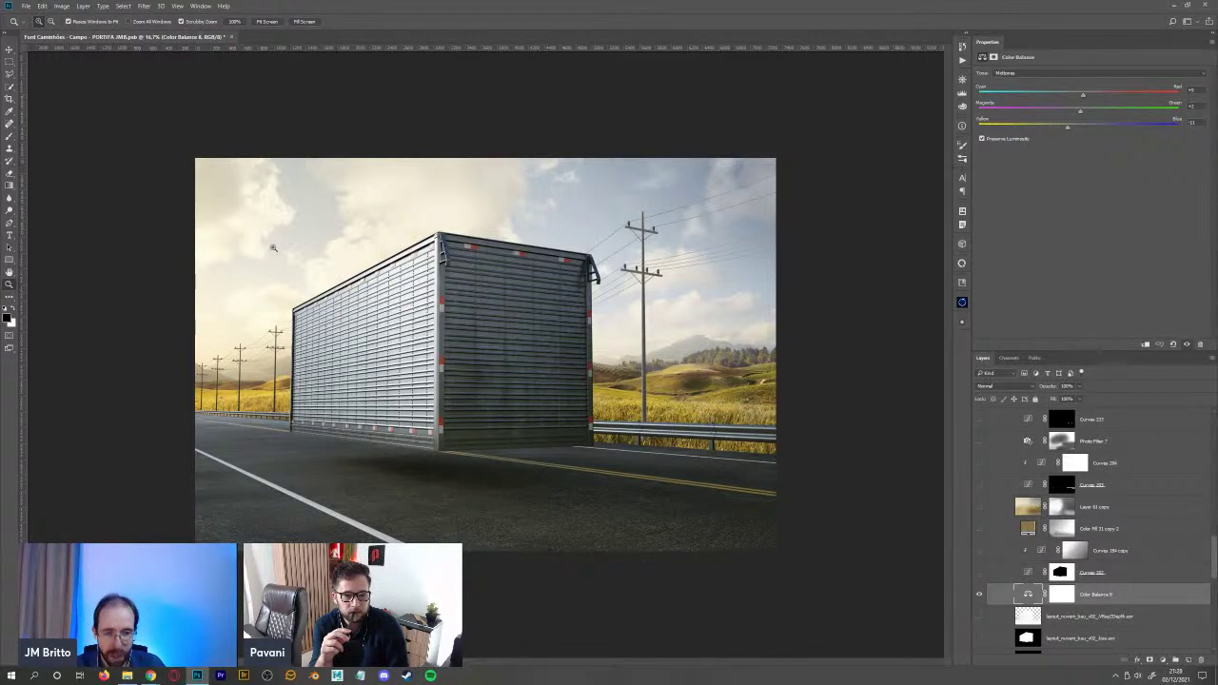
left_click(979, 594)
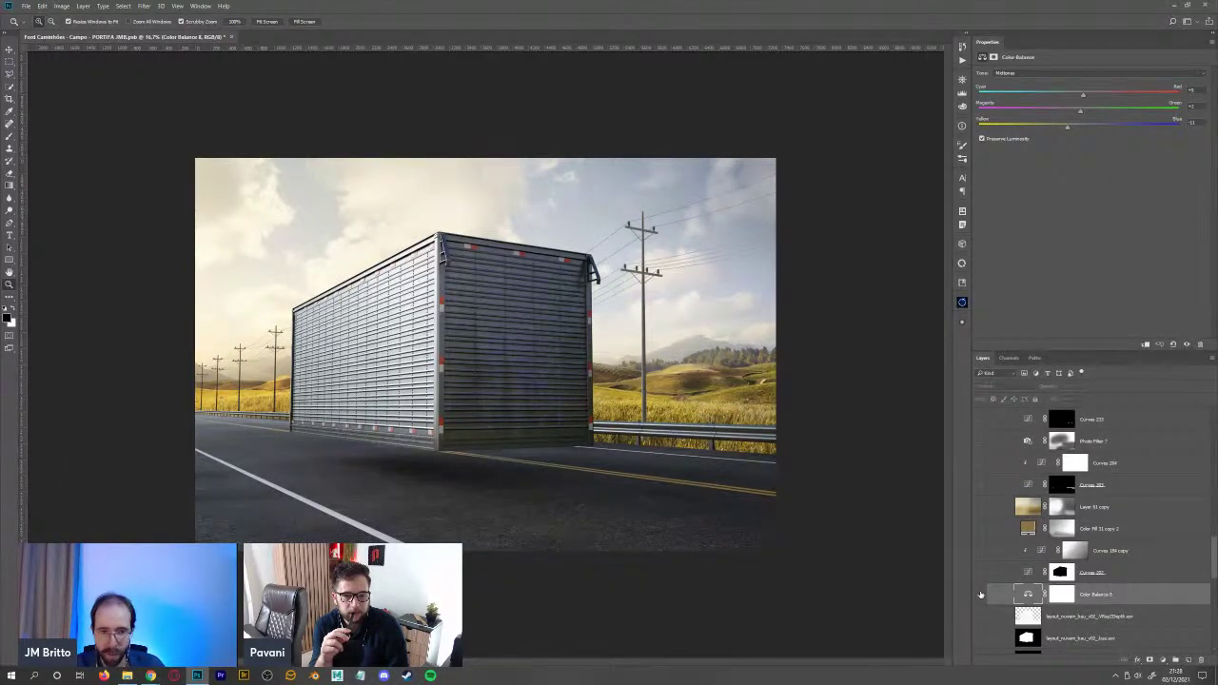
left_click(979, 595)
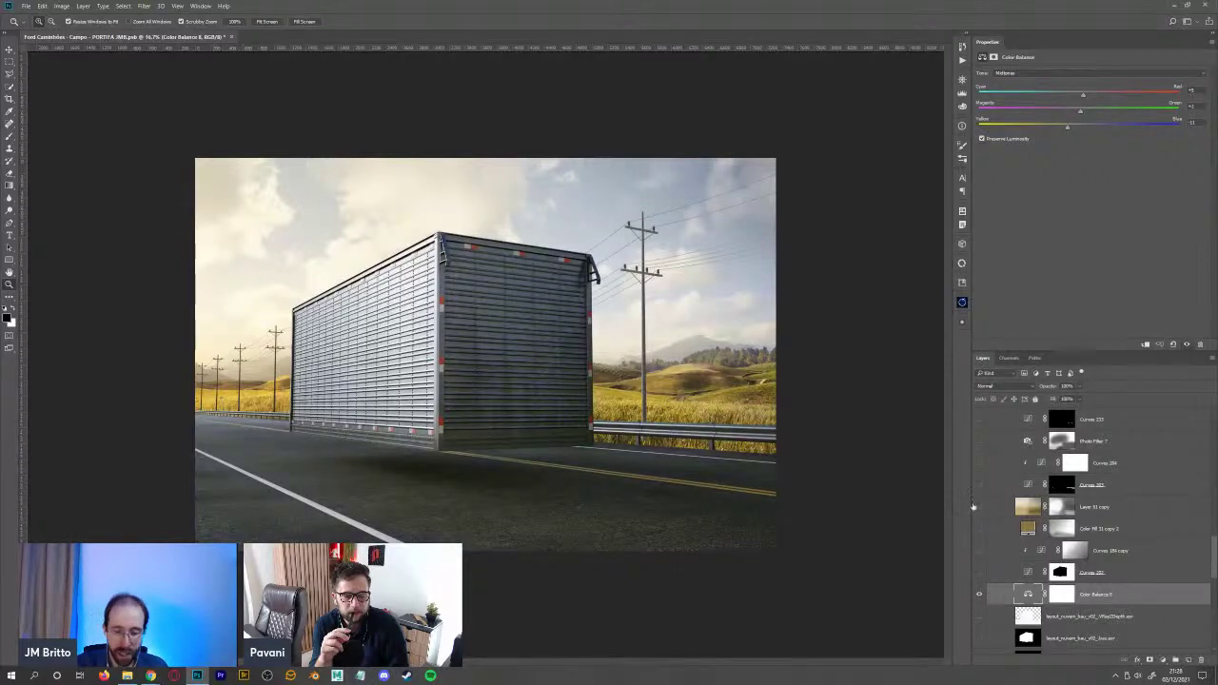
- Zoom in on the composite and display the Curves 202 mask on the canvas
key("ctrl+plus")
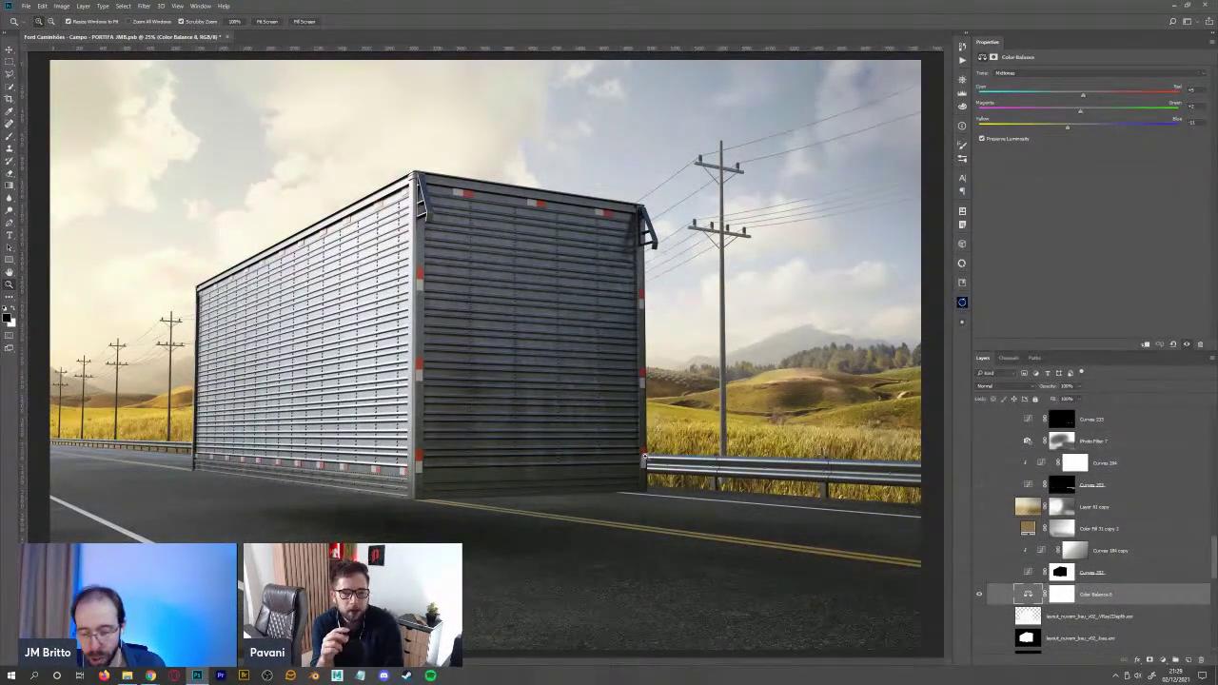
left_click(644, 460, "alt")
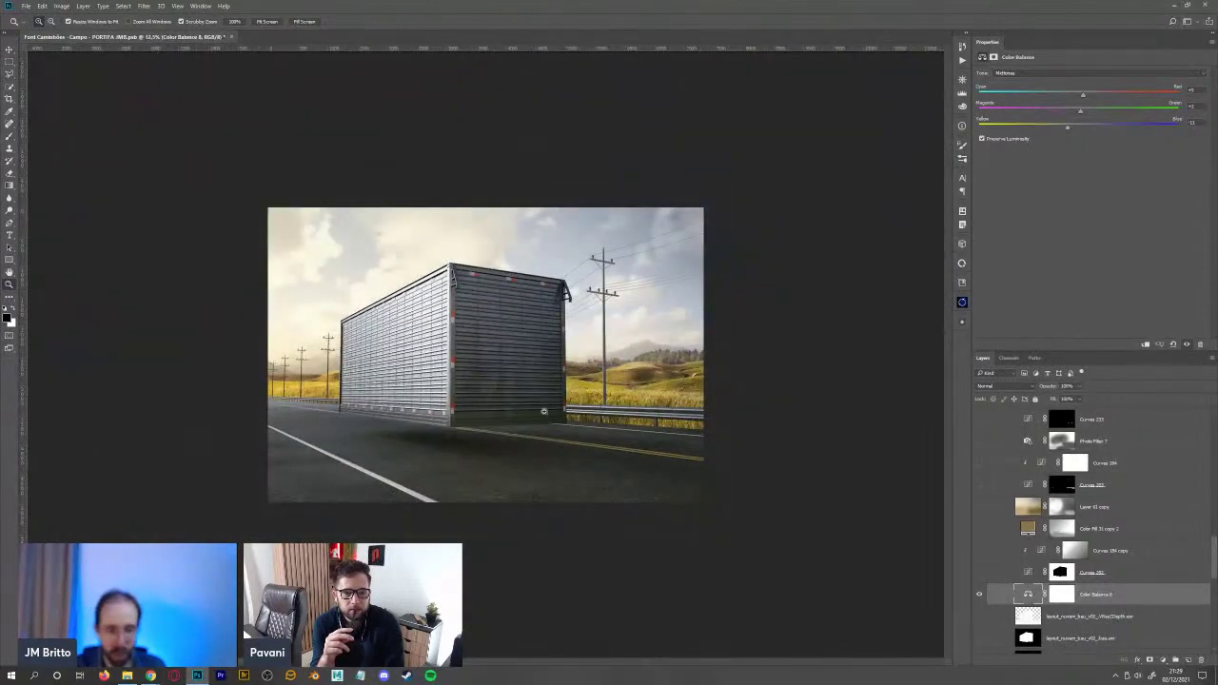
left_click(617, 468)
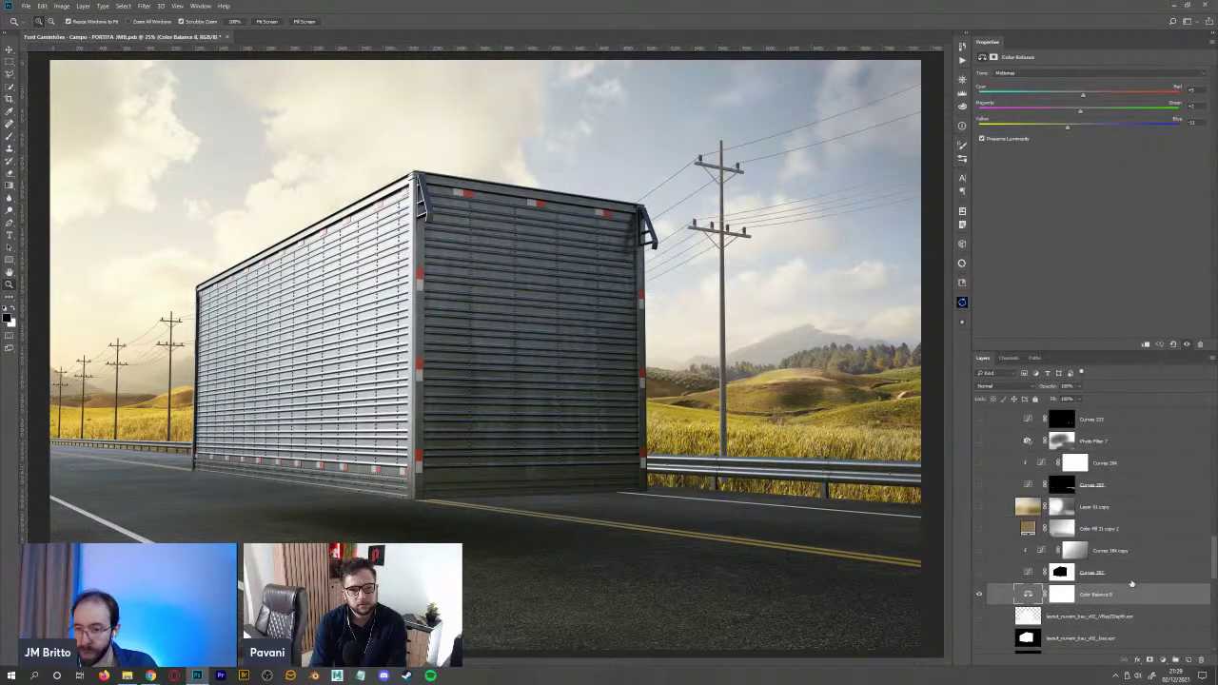
left_click(1060, 572)
left_click(1060, 571, "alt")
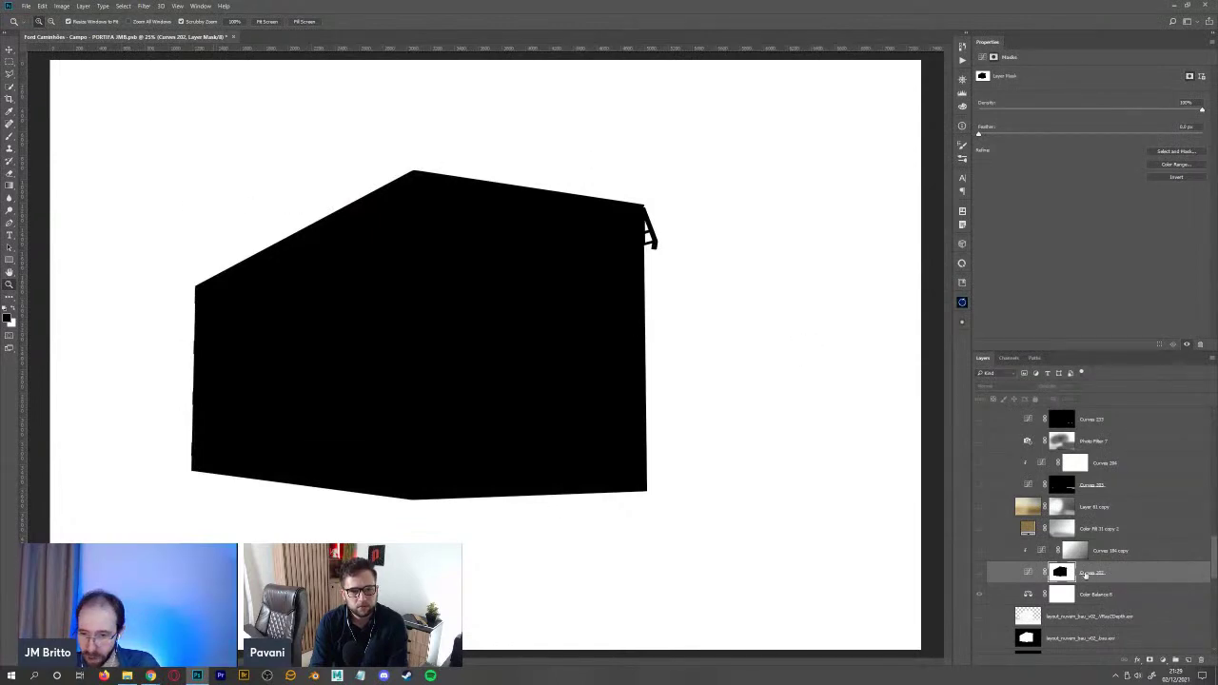
- Exit mask view and inspect the Pista + caminhão mask on the canvas
left_click(1062, 573, "alt")
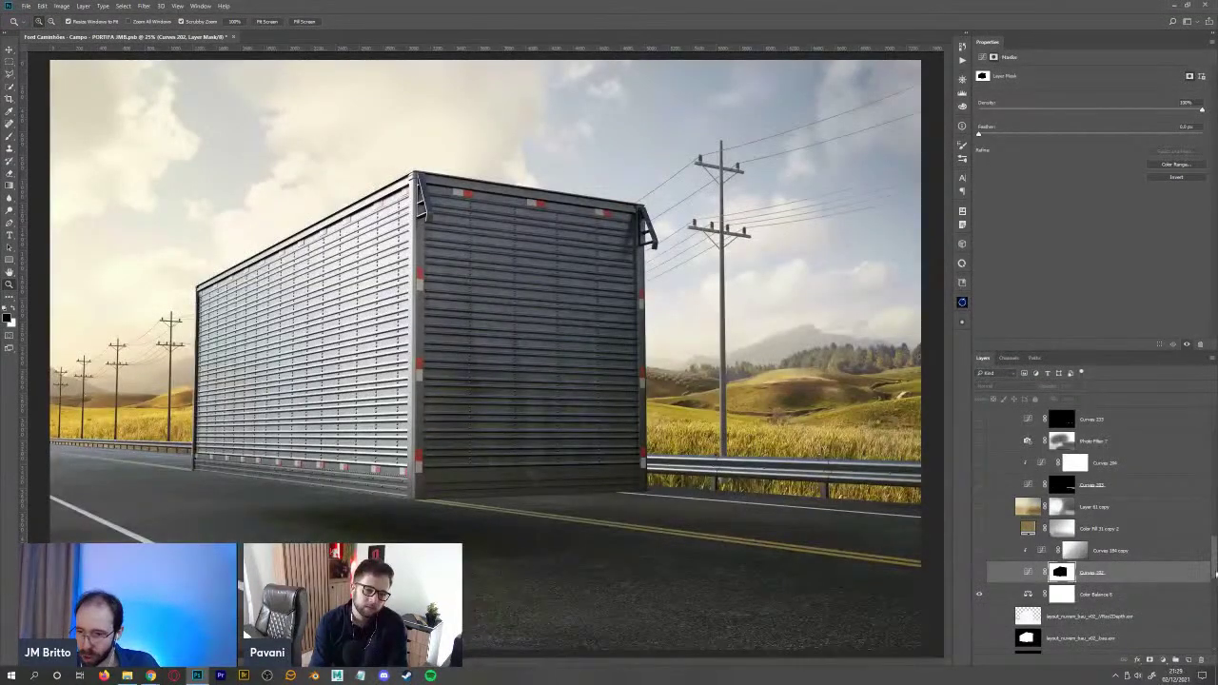
scroll(1215, 571, "up", 3)
left_click(1051, 531)
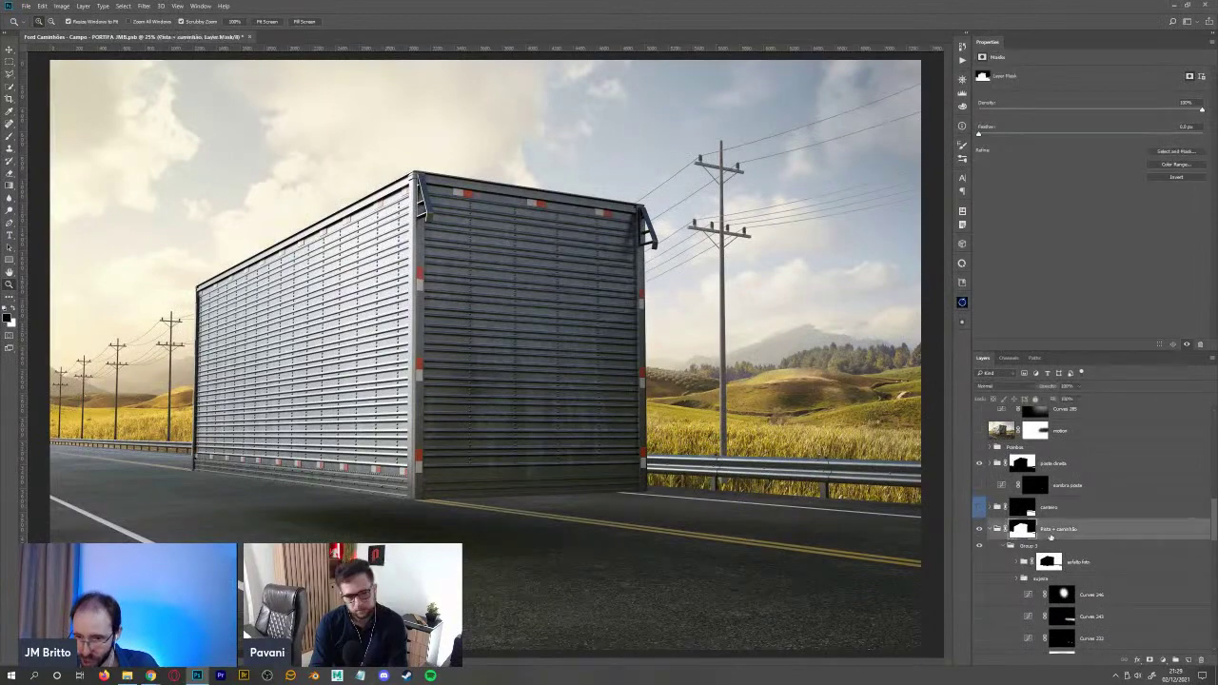
left_click(1022, 530, "alt")
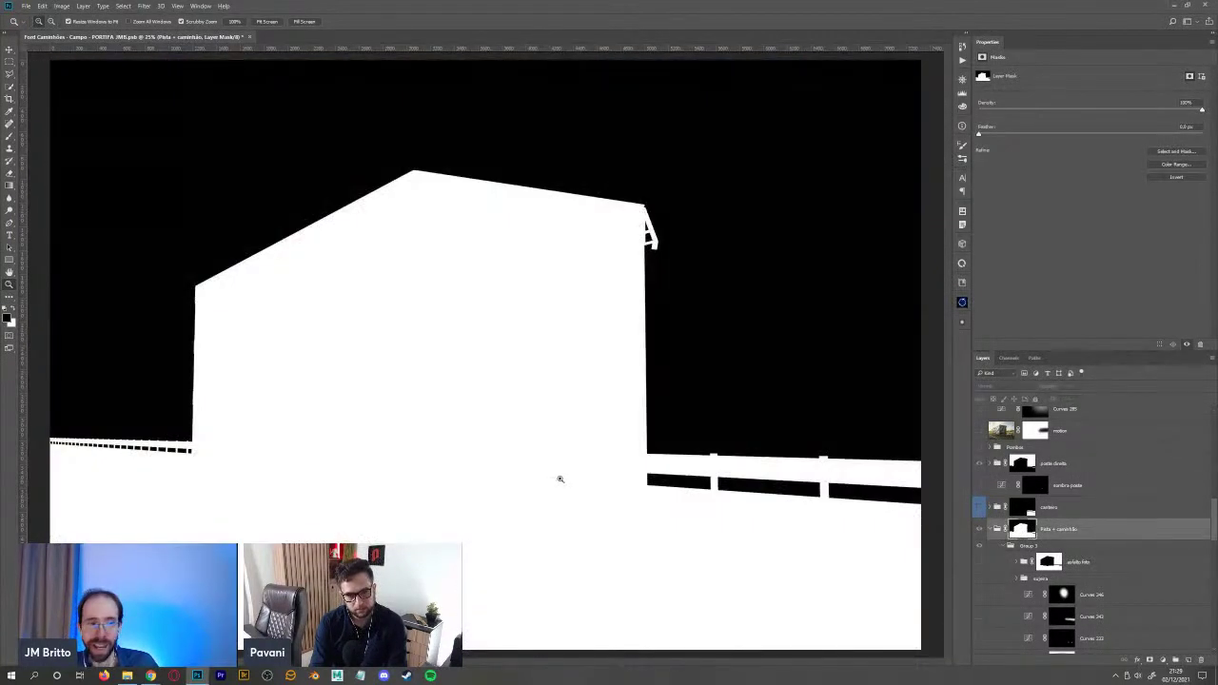
left_click(1022, 532, "alt")
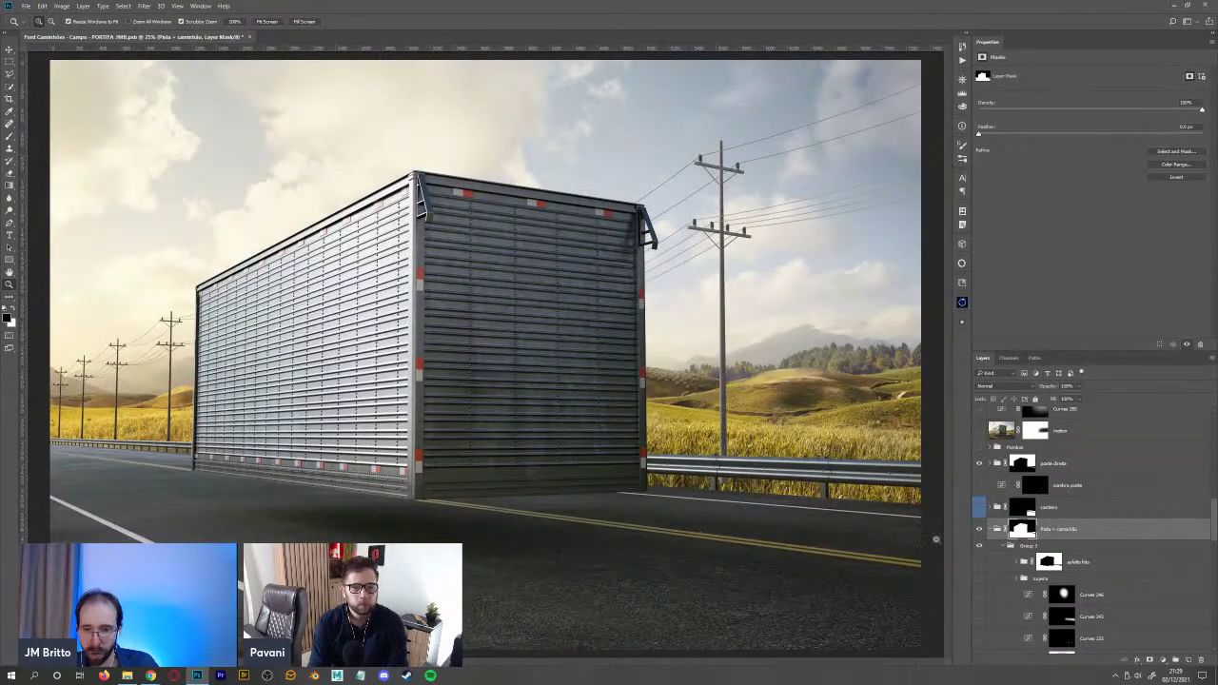
- Load the Pista + caminhão mask as a selection, preview it in quick mask, and select Curves 202
left_click(1024, 531, "ctrl")
key("q")
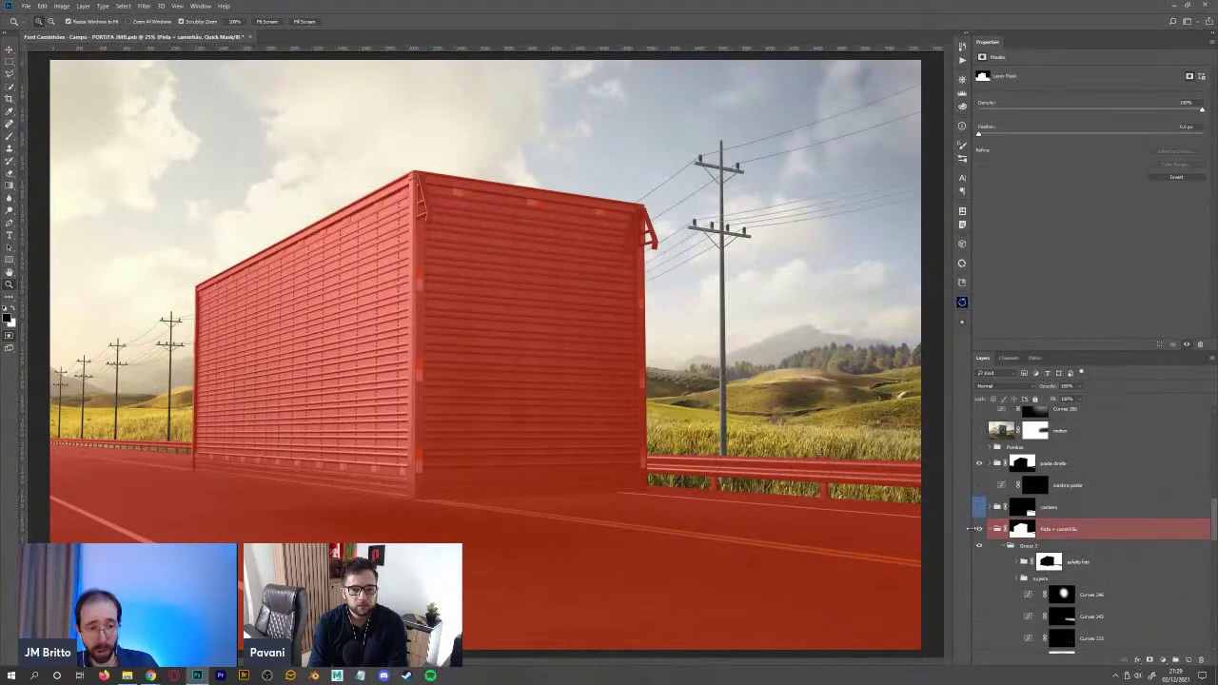
key("q")
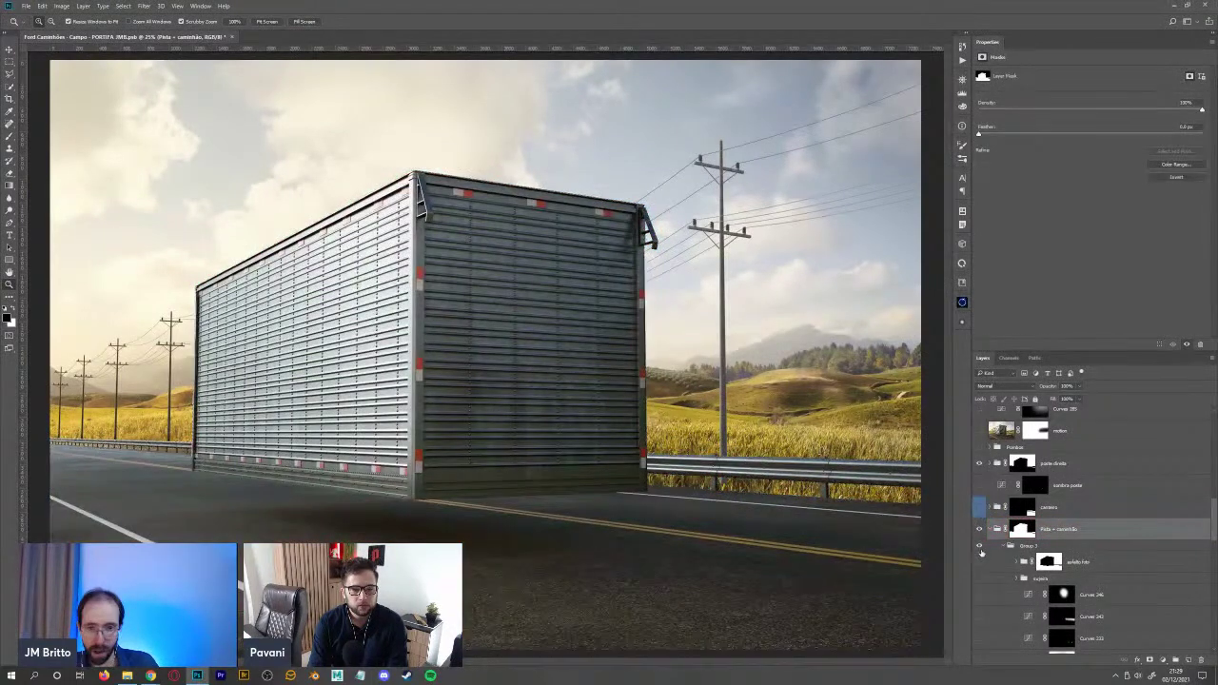
left_click(1079, 561)
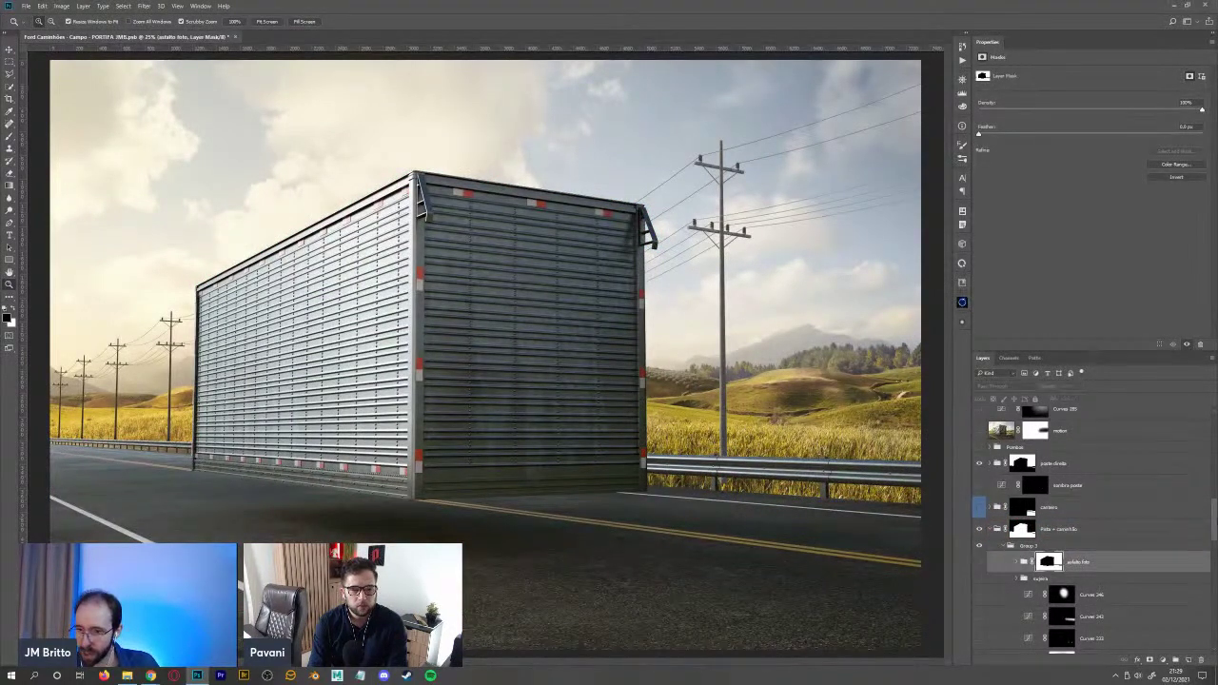
scroll(1095, 523, "down", 5)
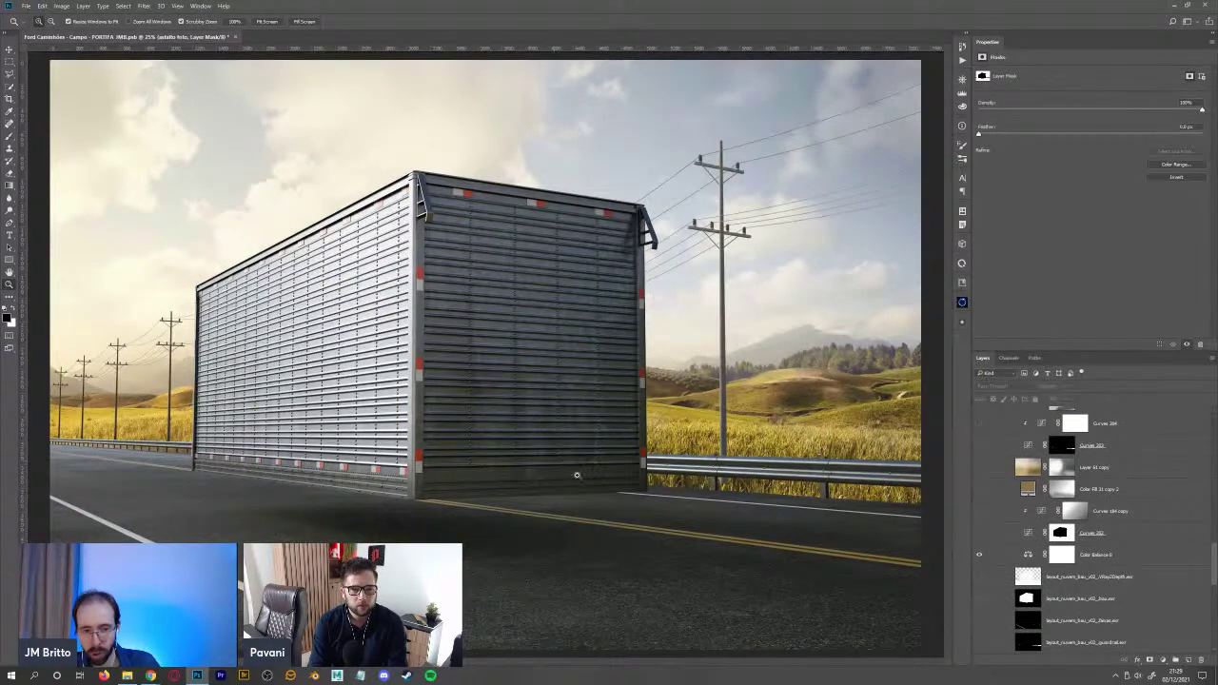
left_click(1111, 535)
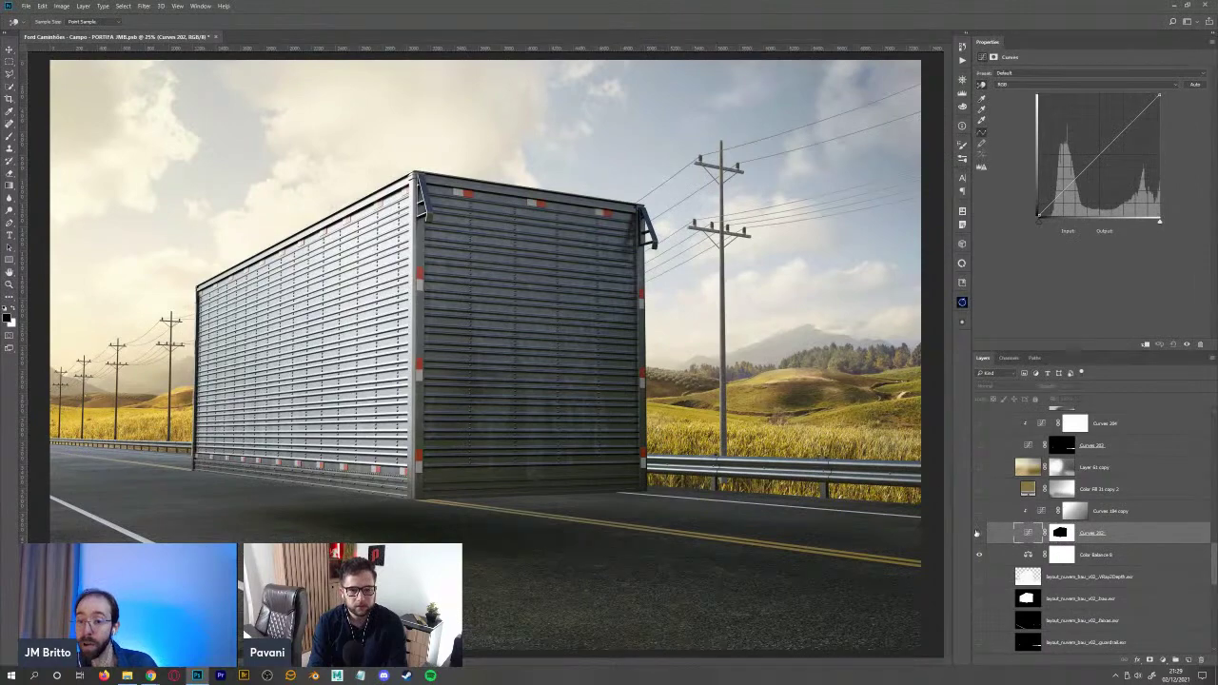
- Build a road selection by drawing a 100% gradient in quick mask mode
left_click(1108, 517)
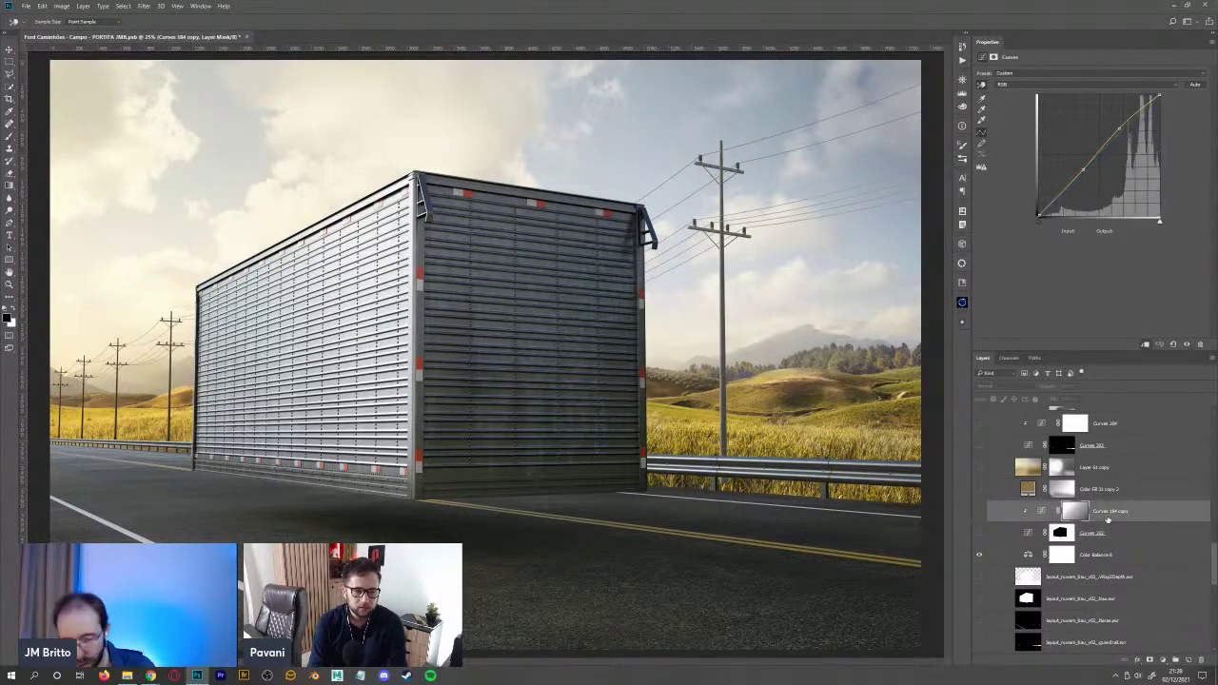
key("ctrl+minus")
key("q")
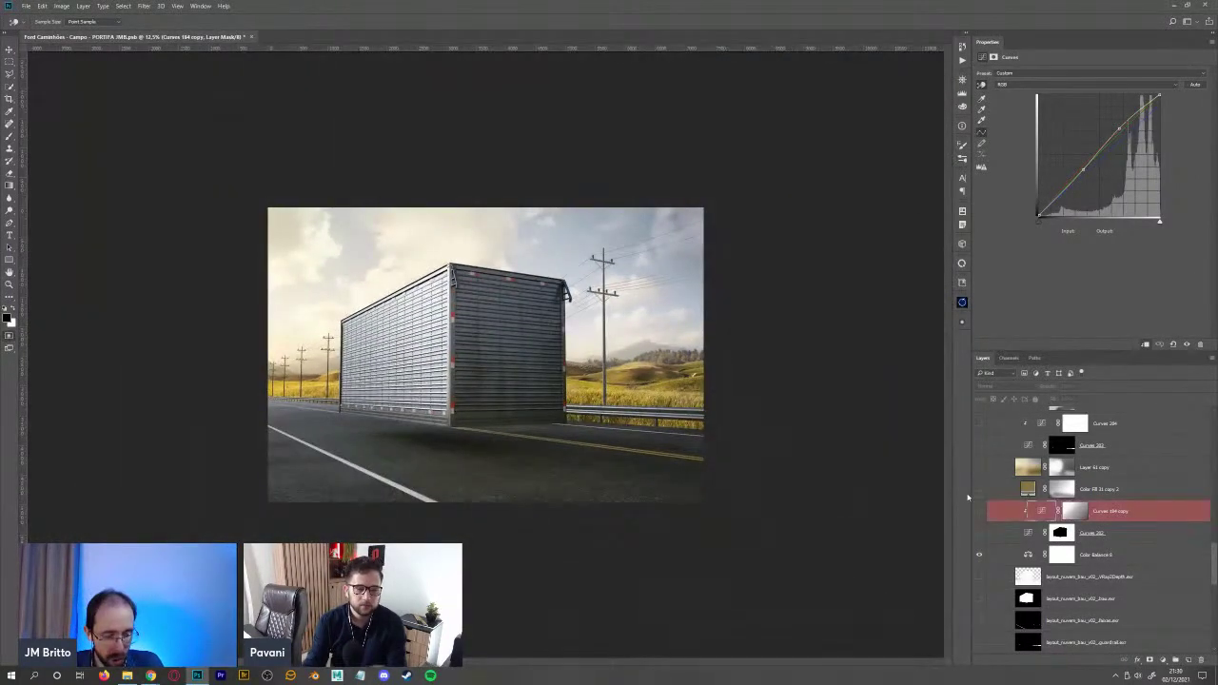
key("g")
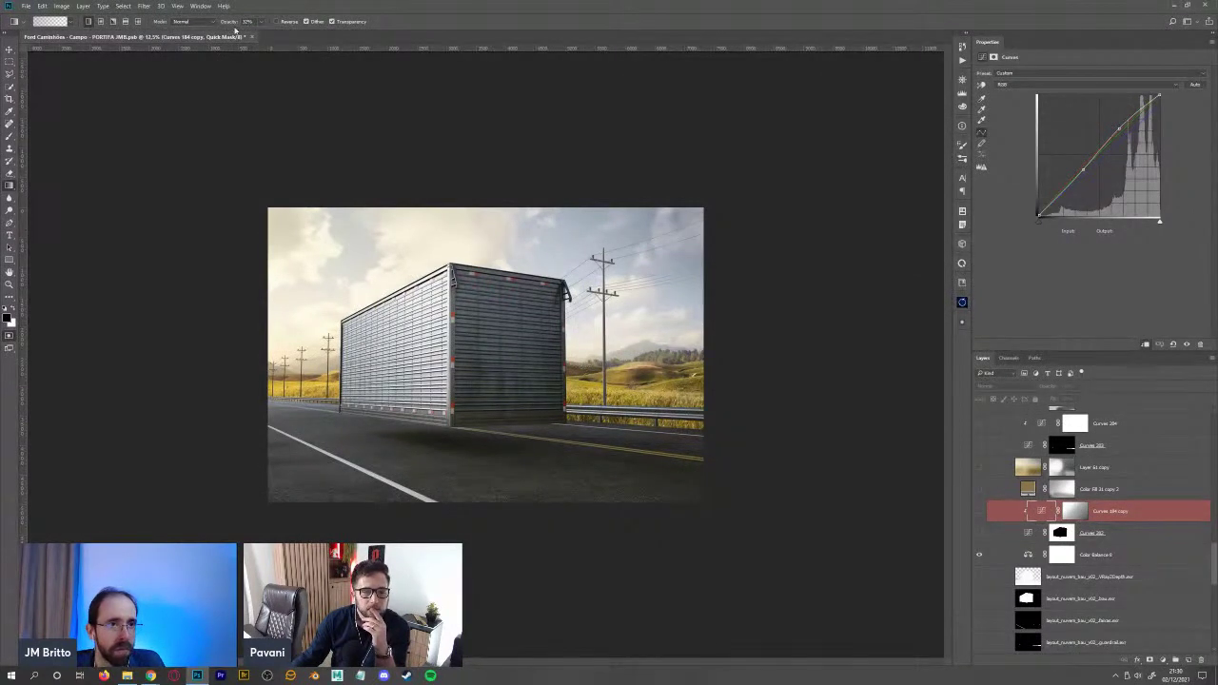
key("0")
left_click_drag(530, 500, 529, 356)
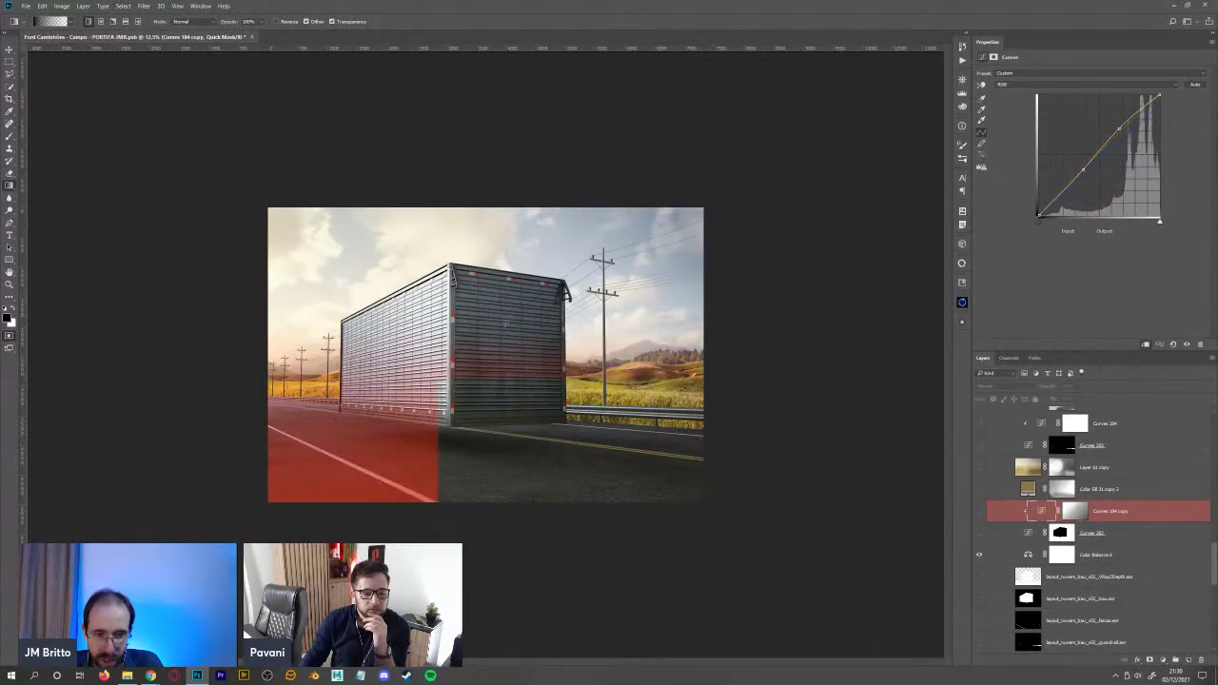
key("q")
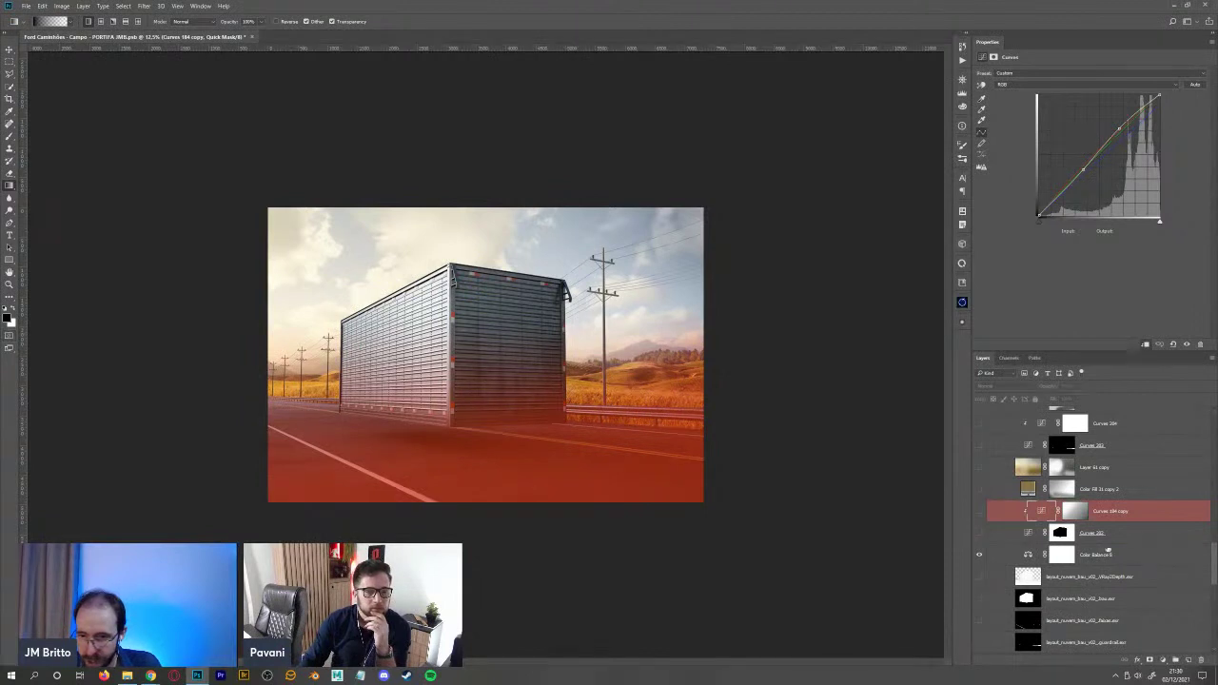
- Add a Curves 286 adjustment on the road selection with its highlights pulled down
left_click(1162, 659)
left_click(1149, 512)
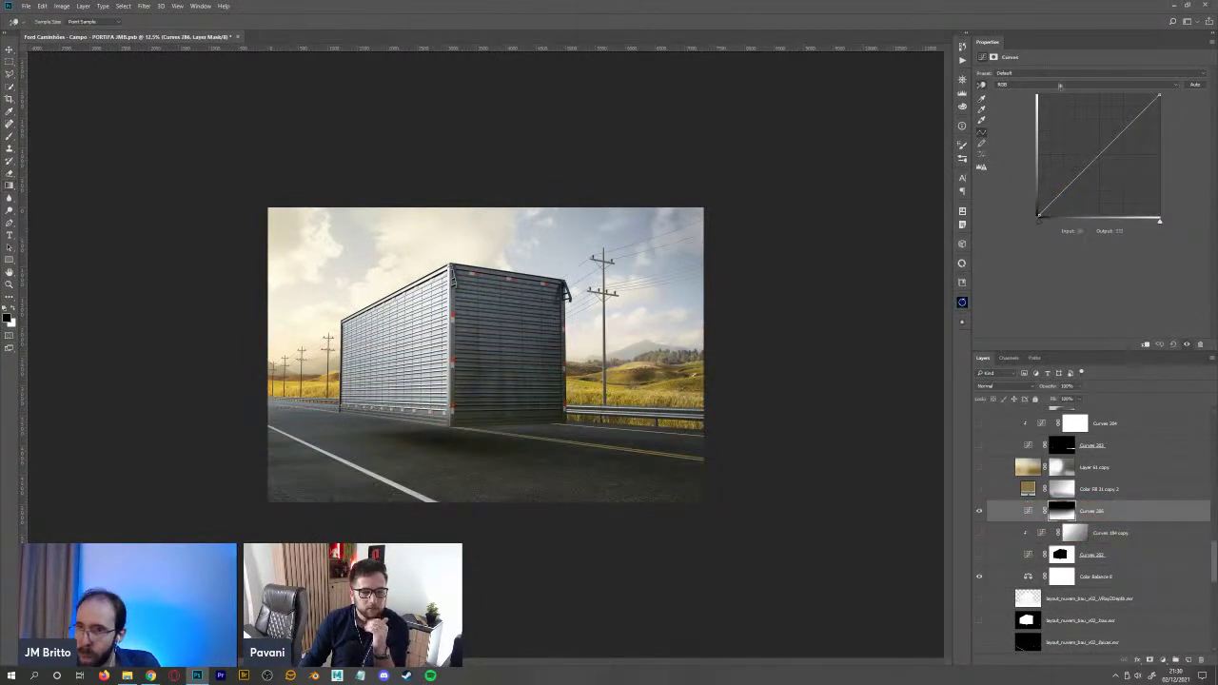
left_click_drag(1159, 98, 1157, 178)
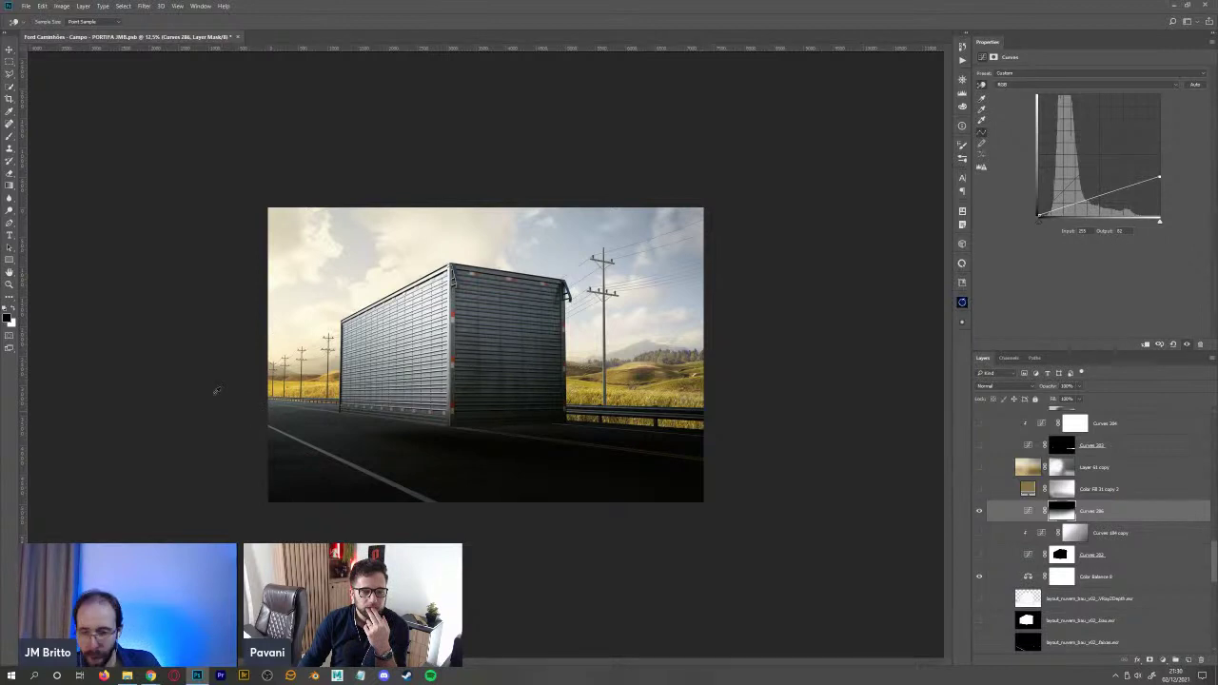
left_click(1061, 515)
- Draw three black gradients across the lower-left of the Curves 286 mask, comparing with the composite
key("g")
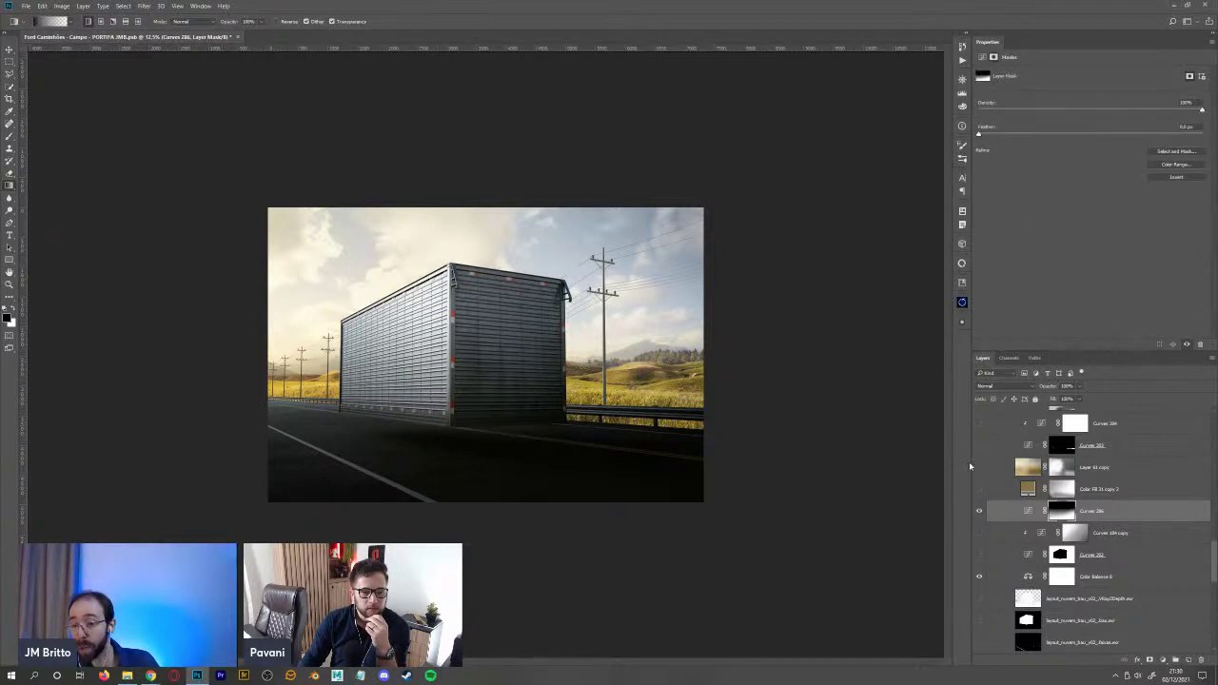
left_click(1062, 515, "alt")
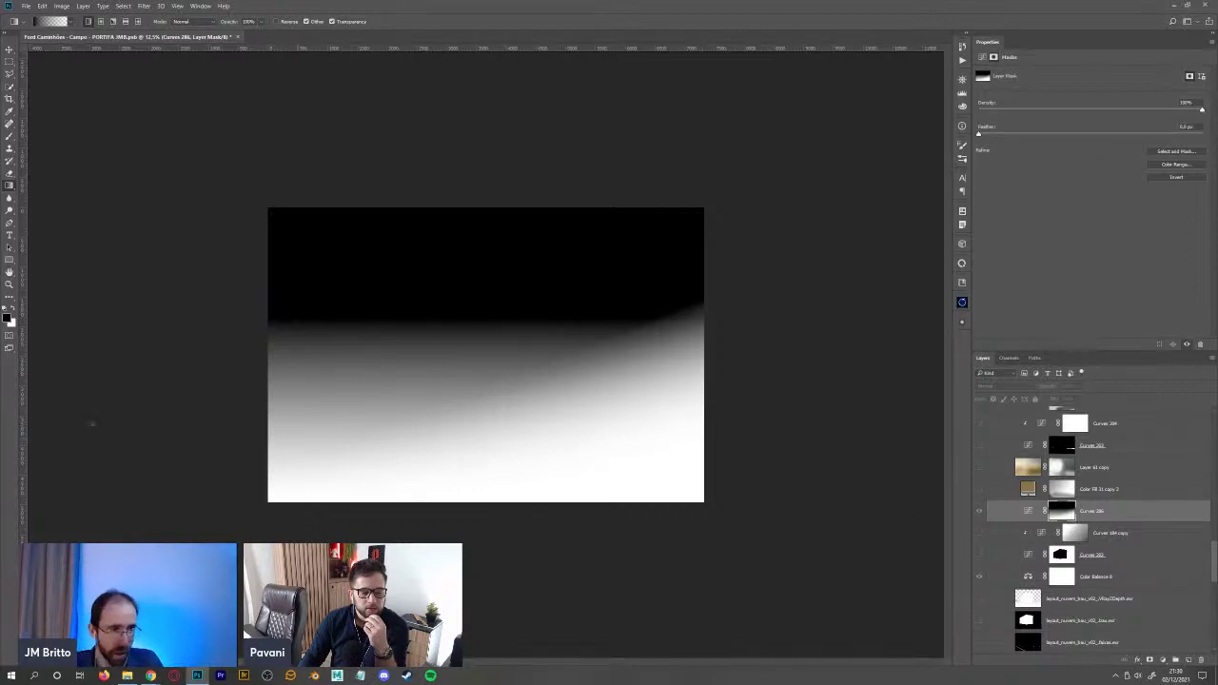
left_click_drag(257, 463, 590, 465)
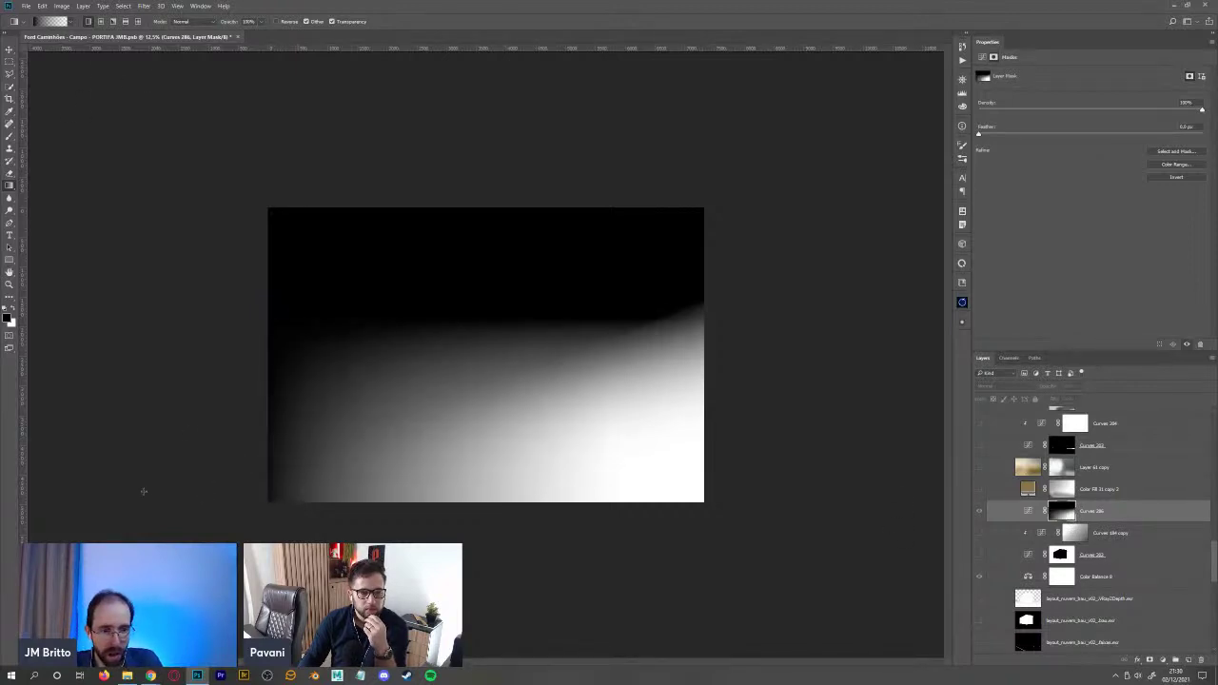
left_click_drag(188, 489, 463, 483)
left_click_drag(191, 508, 590, 508)
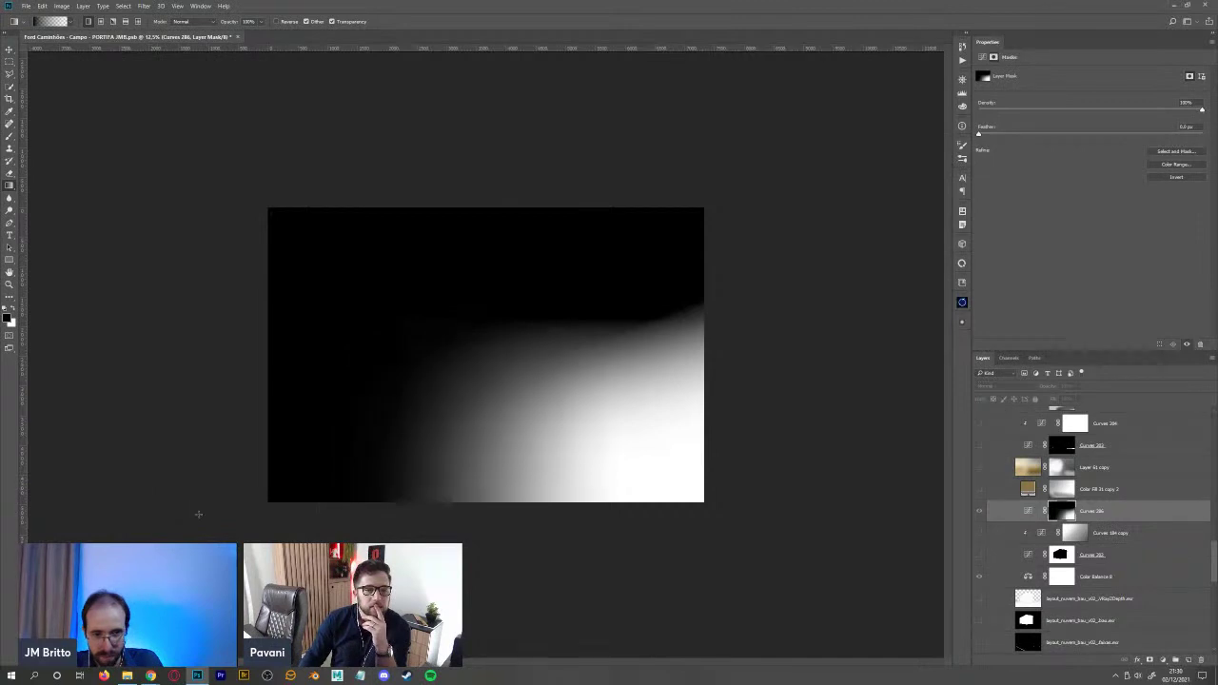
left_click(1061, 513, "alt")
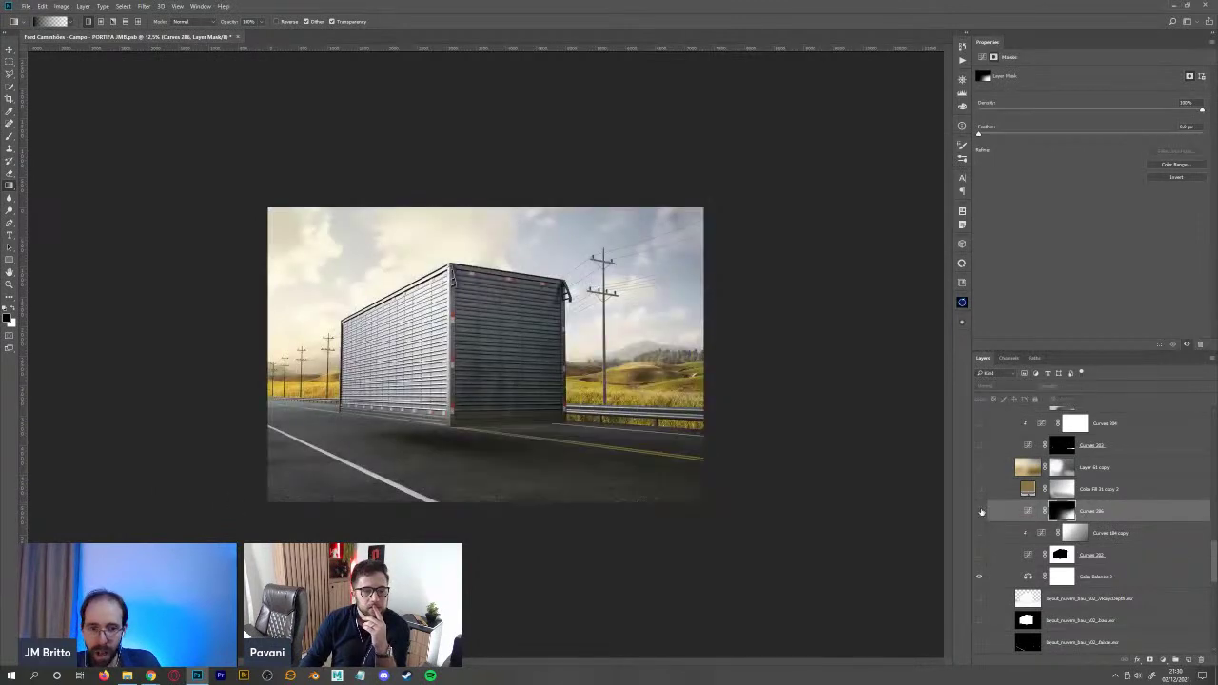
left_click(979, 513)
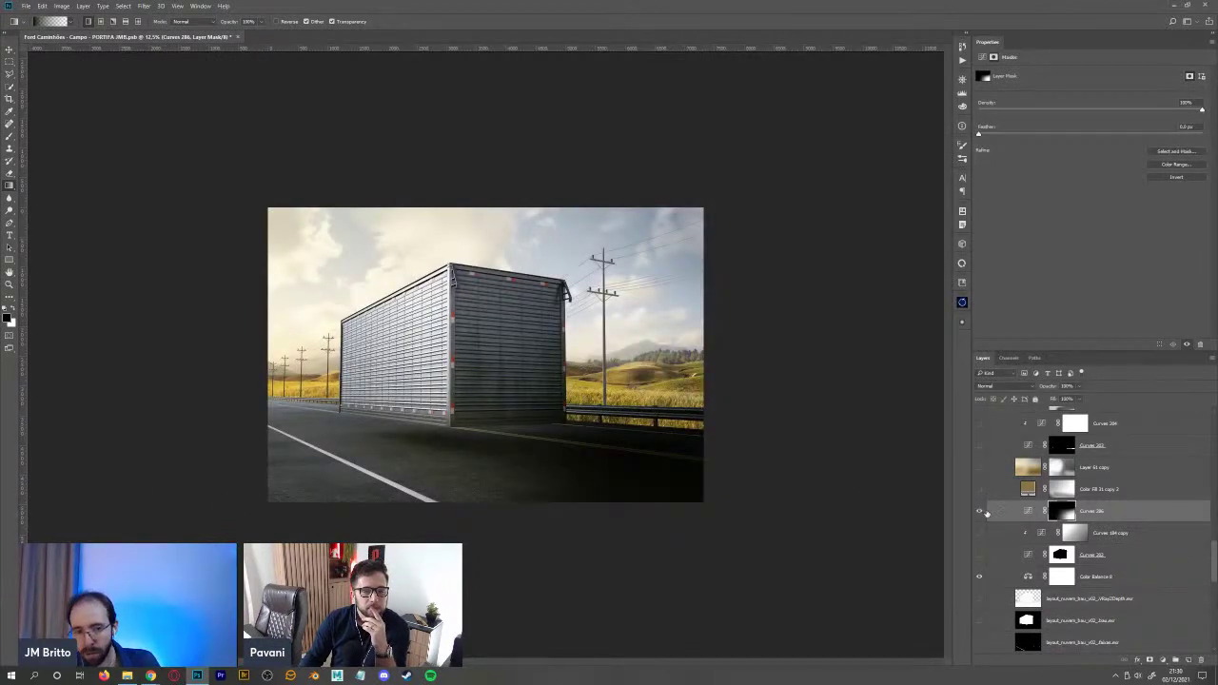
left_click(1060, 513, "alt")
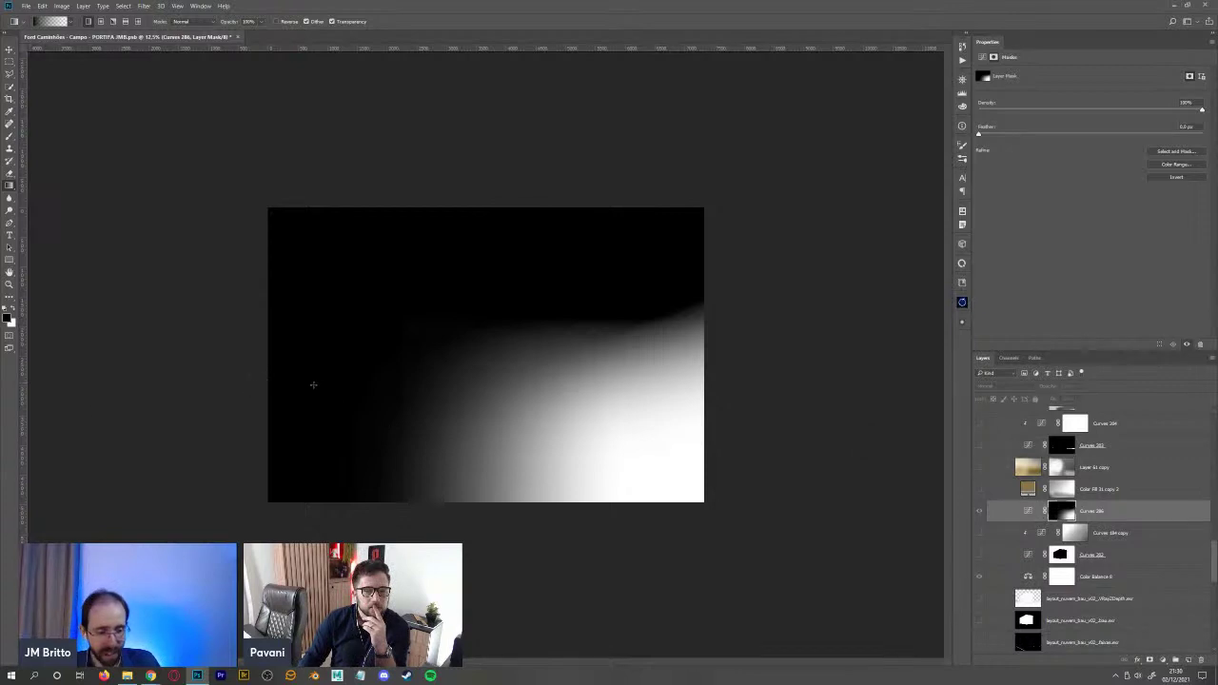
- Brighten the Curves 286 mask's lower part with white fading gradients, refined via undo/redo
key("period")
key("x")
left_click_drag(300, 290, 297, 521)
left_click_drag(307, 274, 315, 519)
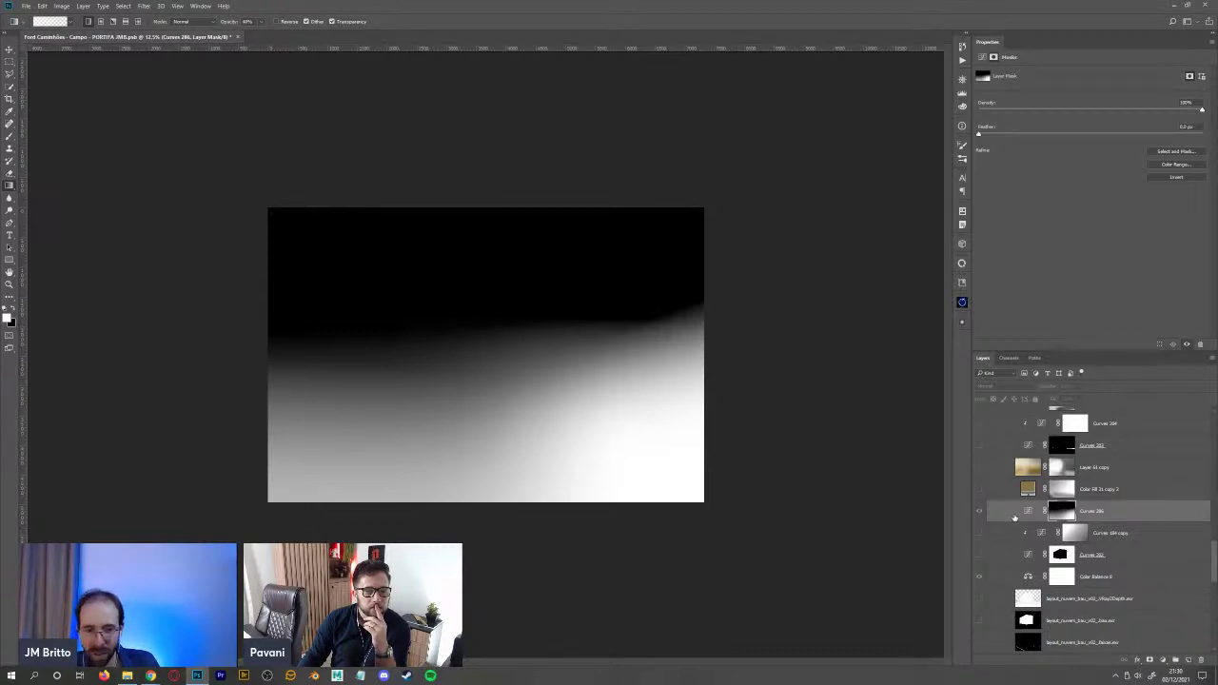
key("ctrl+z")
key("ctrl+z")
key("ctrl+shift+z")
key("ctrl+shift+z")
key("ctrl+shift+z")
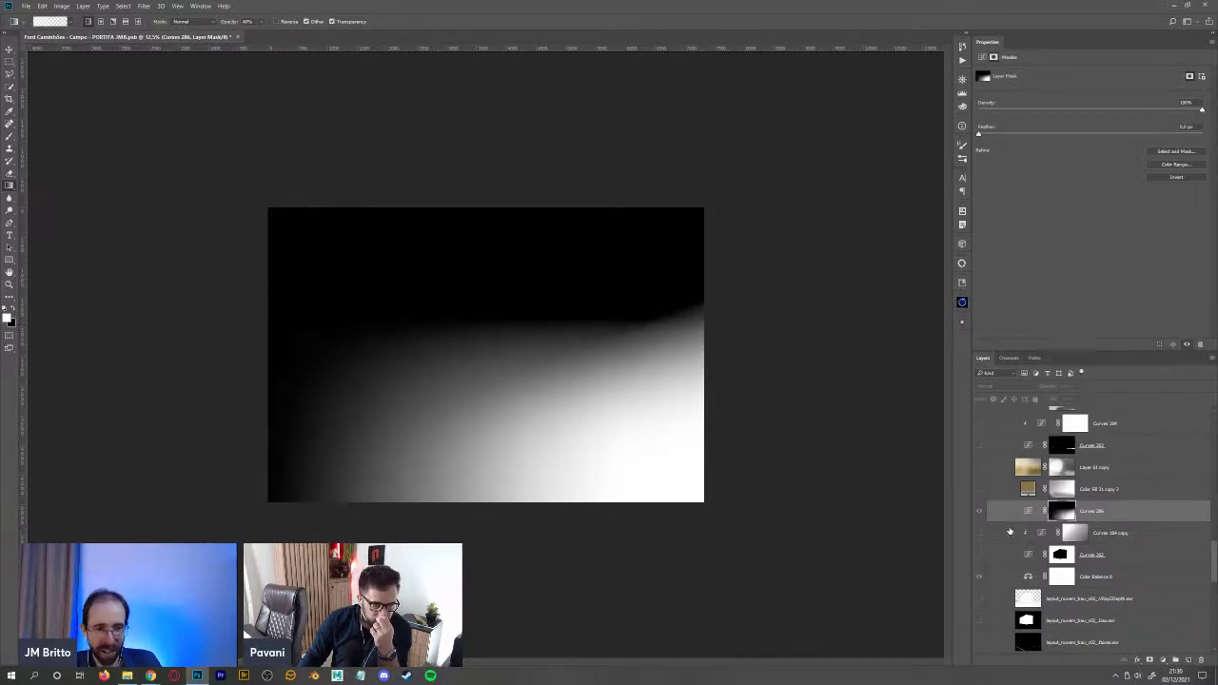
key("ctrl+shift+z")
key("ctrl+shift+z")
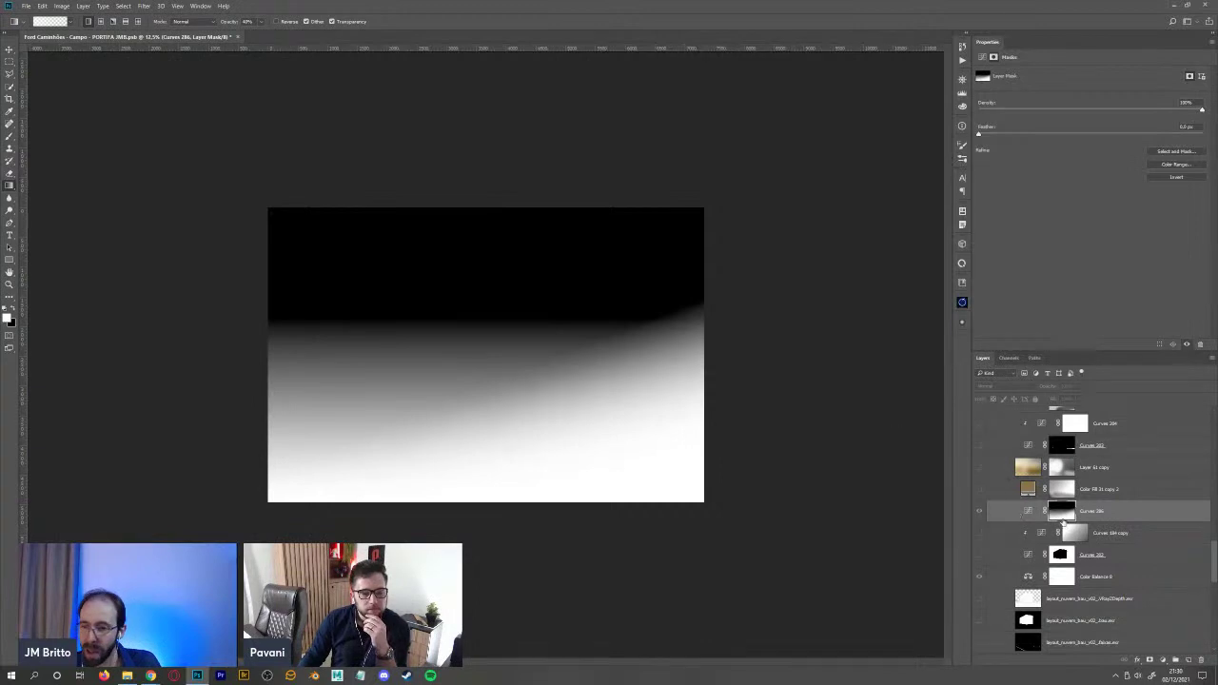
left_click(1062, 514, "alt")
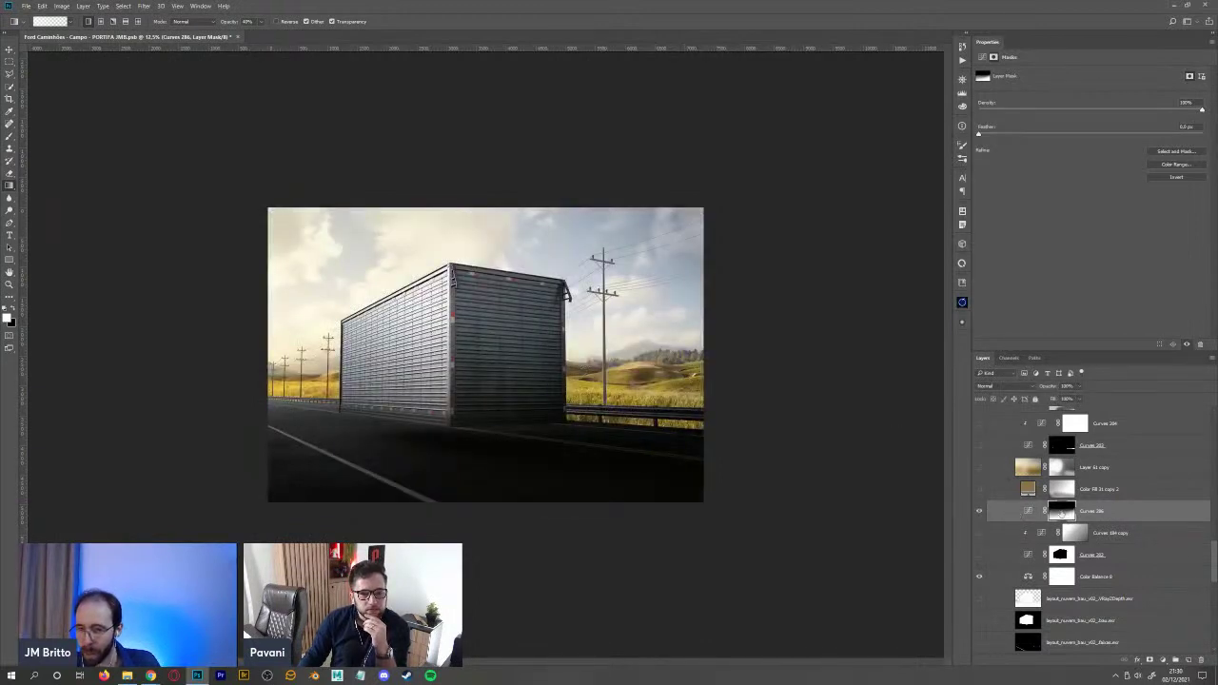
left_click(1059, 514, "alt")
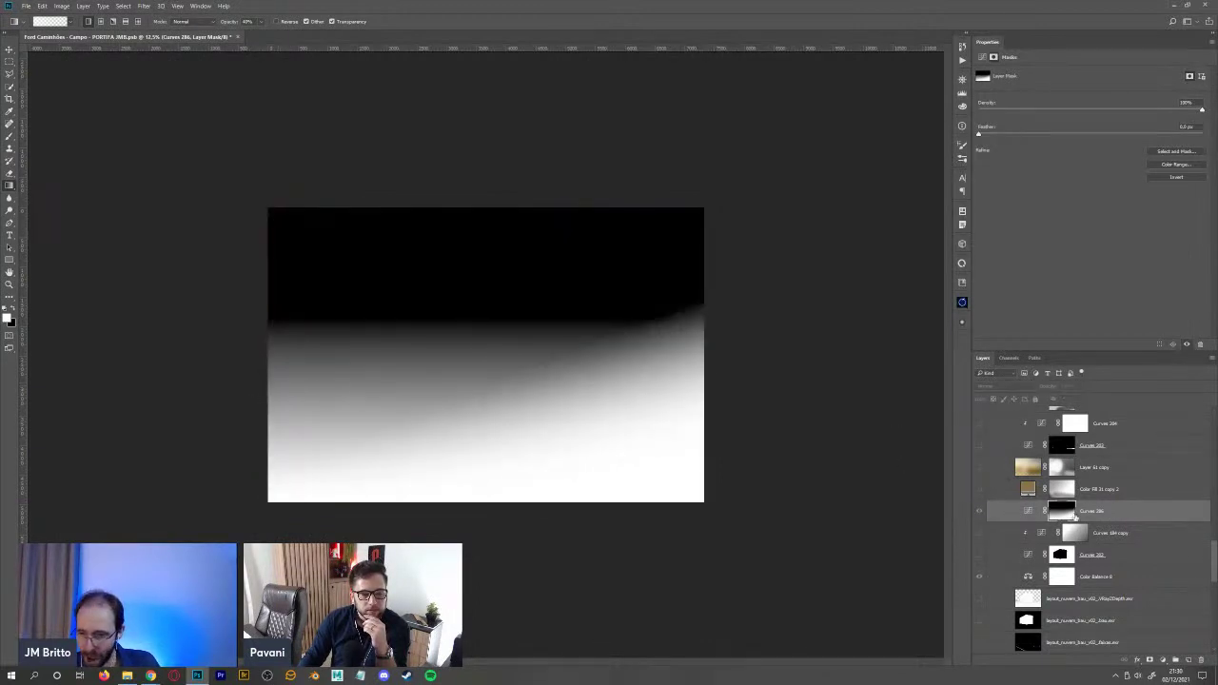
left_click(1062, 513, "alt")
left_click(1074, 533)
left_click(1162, 660)
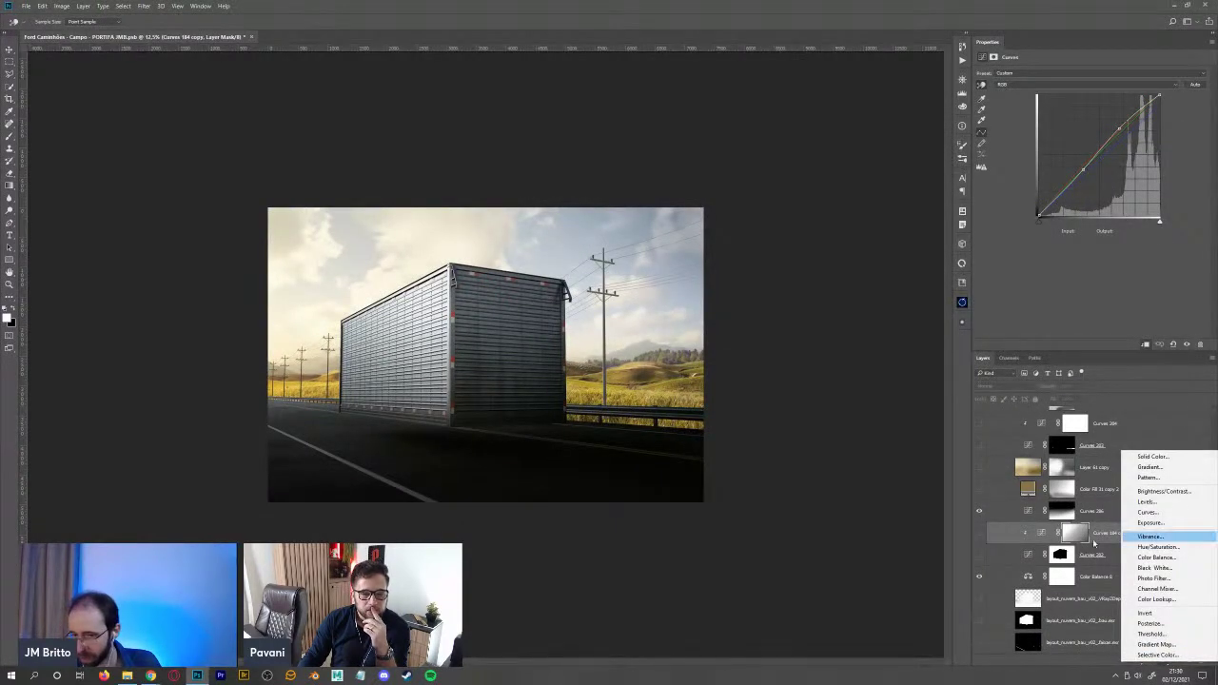
- Add a Curves 287 adjustment below Curves 286 and view its white mask alone
left_click(1147, 513)
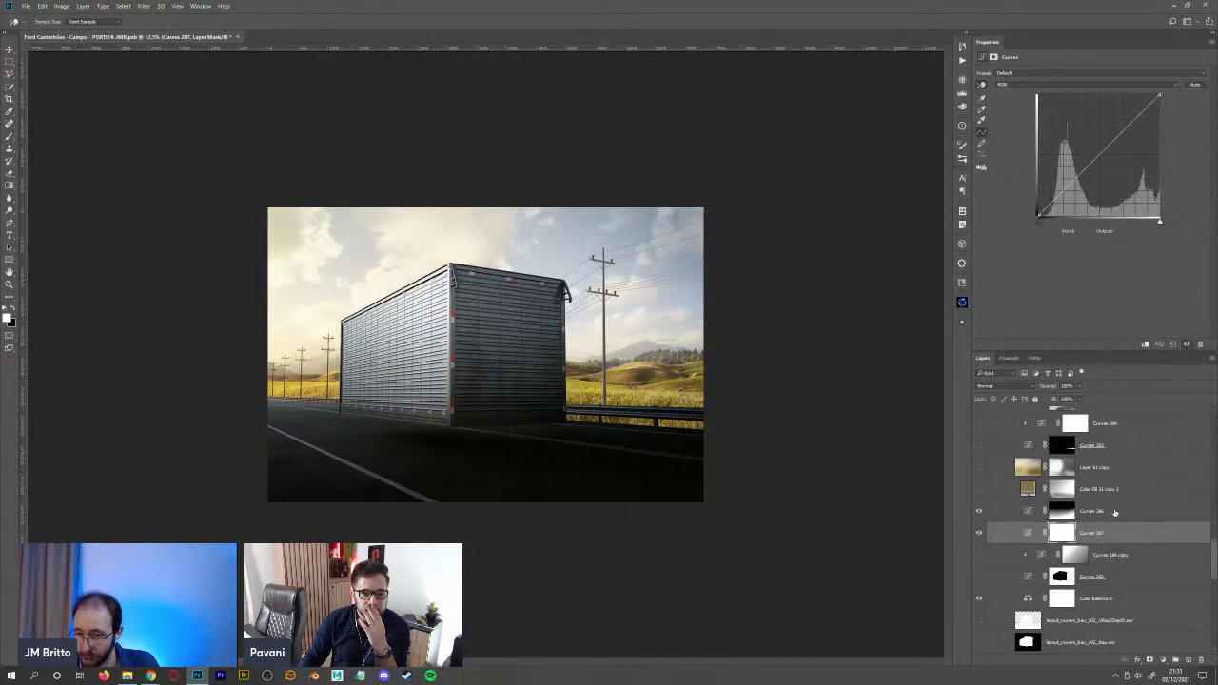
left_click(1115, 514)
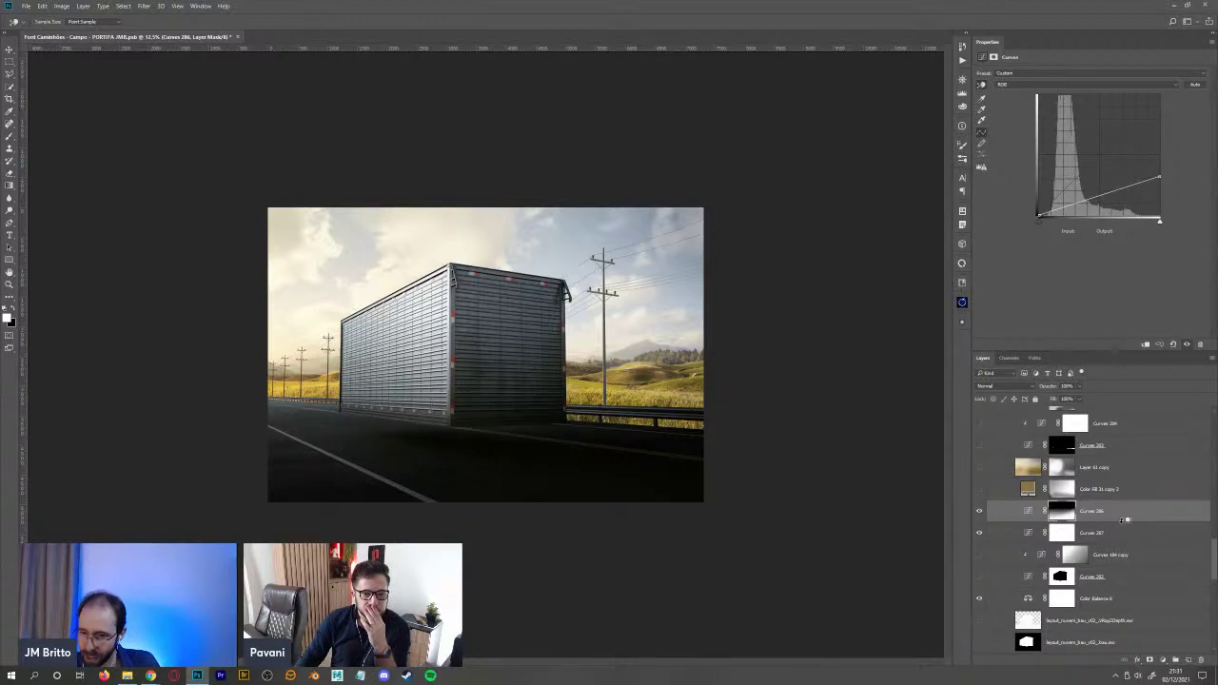
left_click_drag(1125, 519, 1063, 537)
key("g")
left_click(1065, 536, "alt")
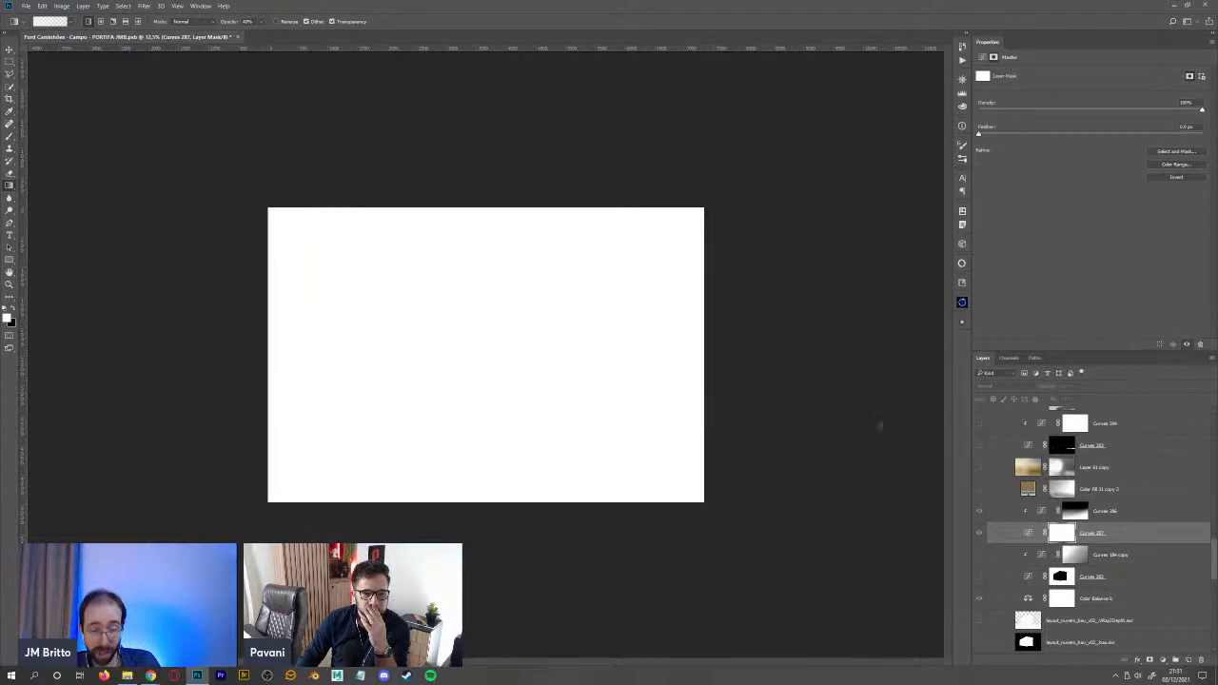
- Fade the Curves 287 mask with a gradient and compare it against the Curves 286 mask
left_click(1066, 538, "alt")
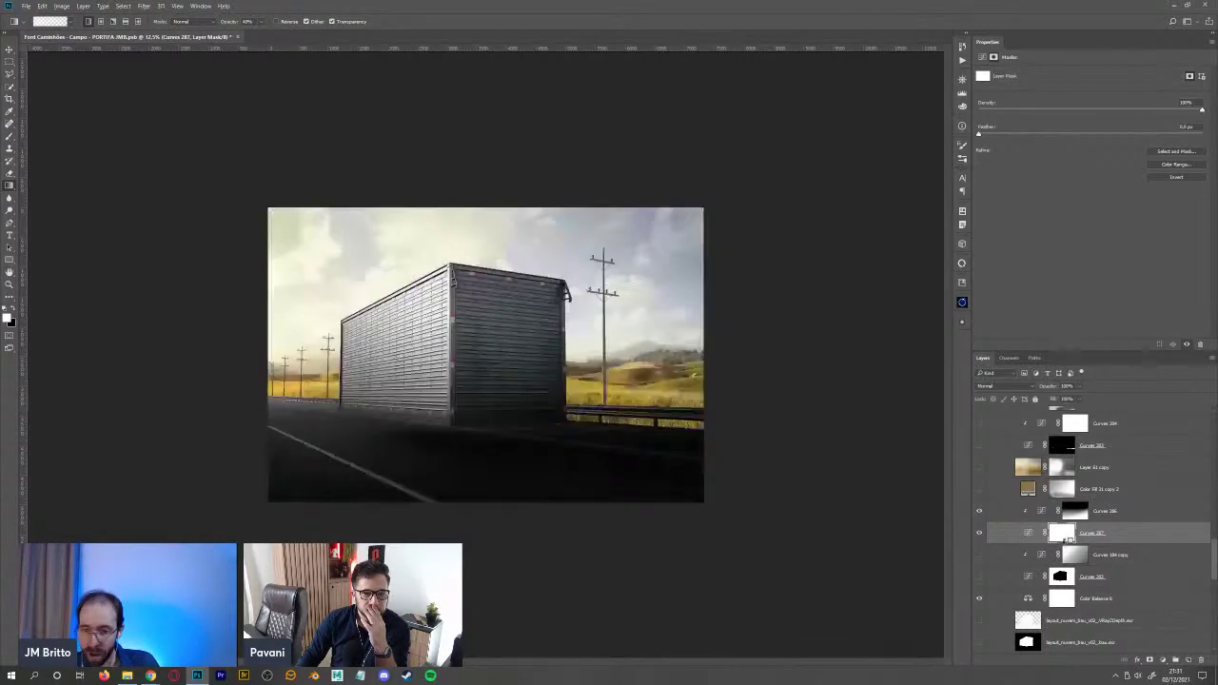
left_click_drag(295, 504, 571, 419)
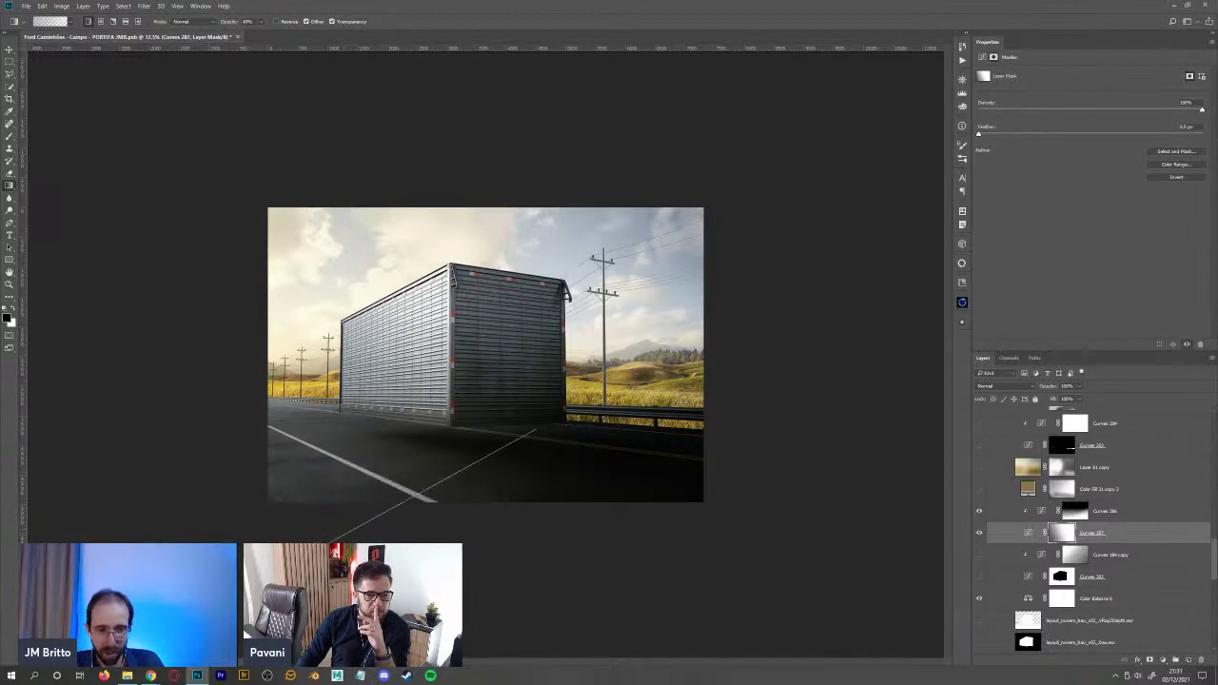
left_click(1064, 539, "alt")
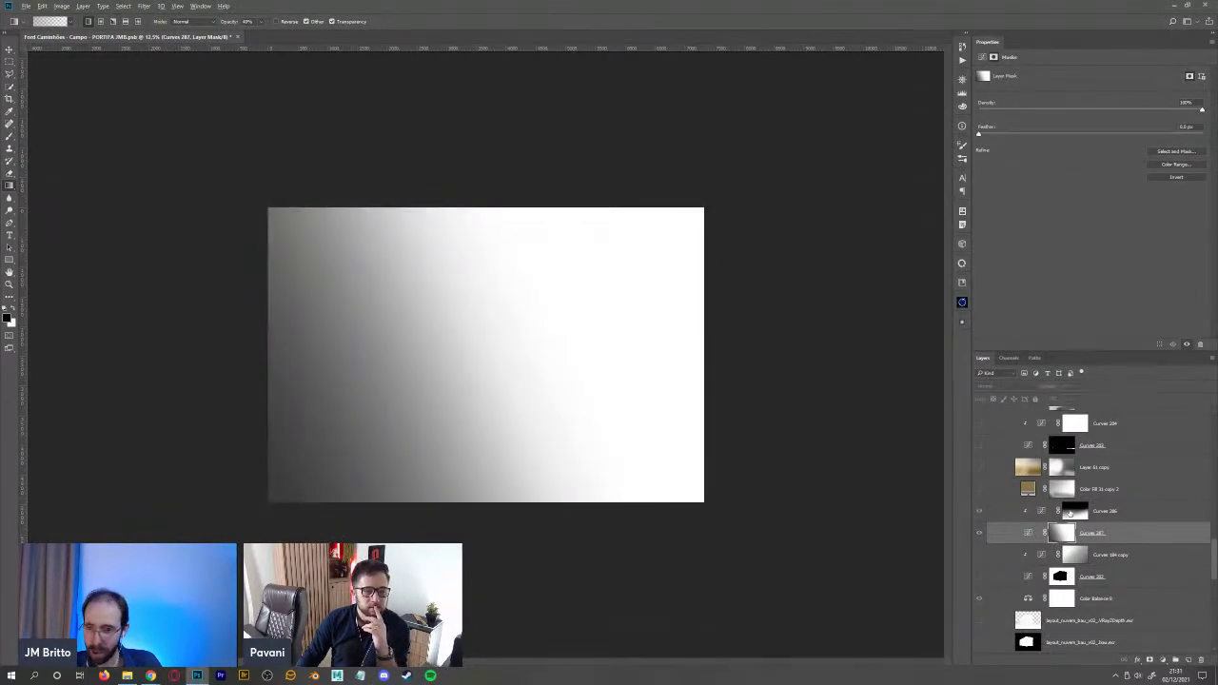
left_click(1070, 512)
left_click(1076, 512, "alt")
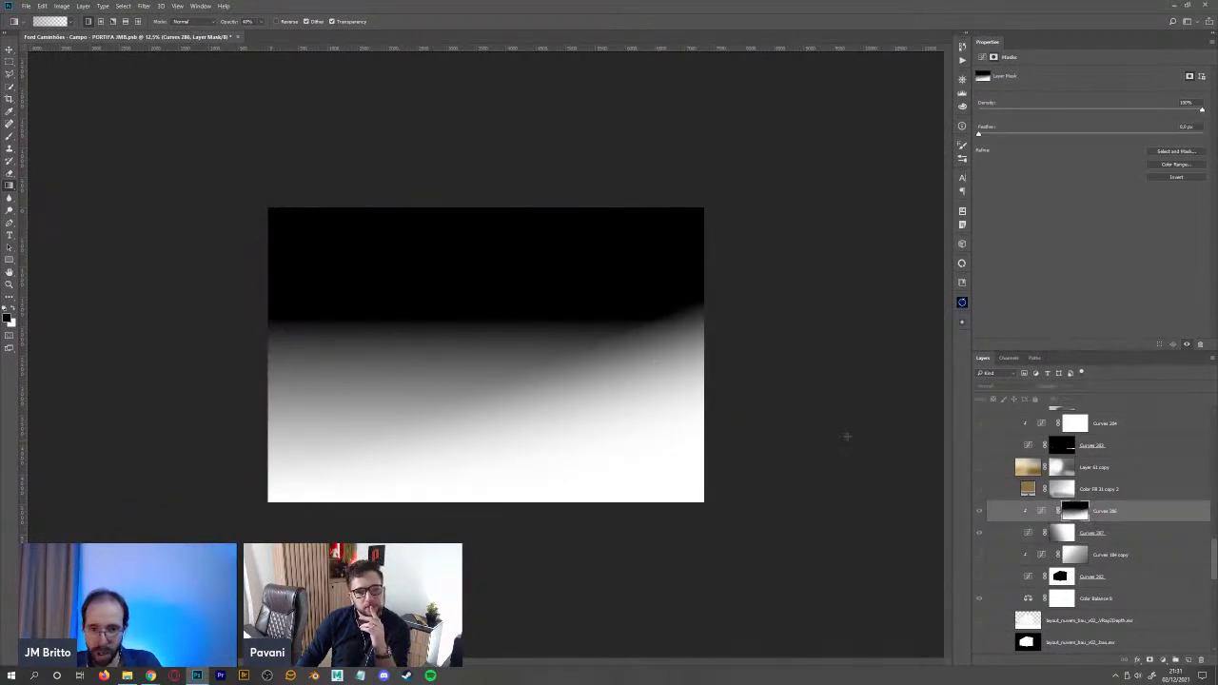
left_click(1065, 536, "alt")
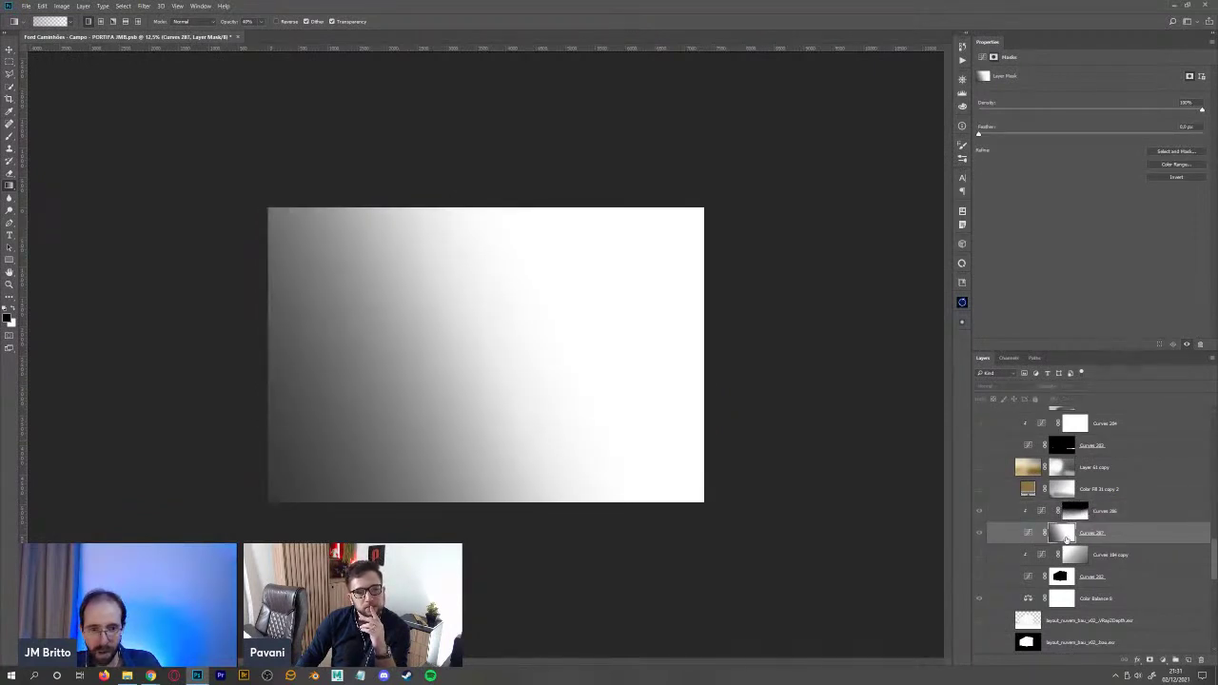
left_click(1060, 537, "alt")
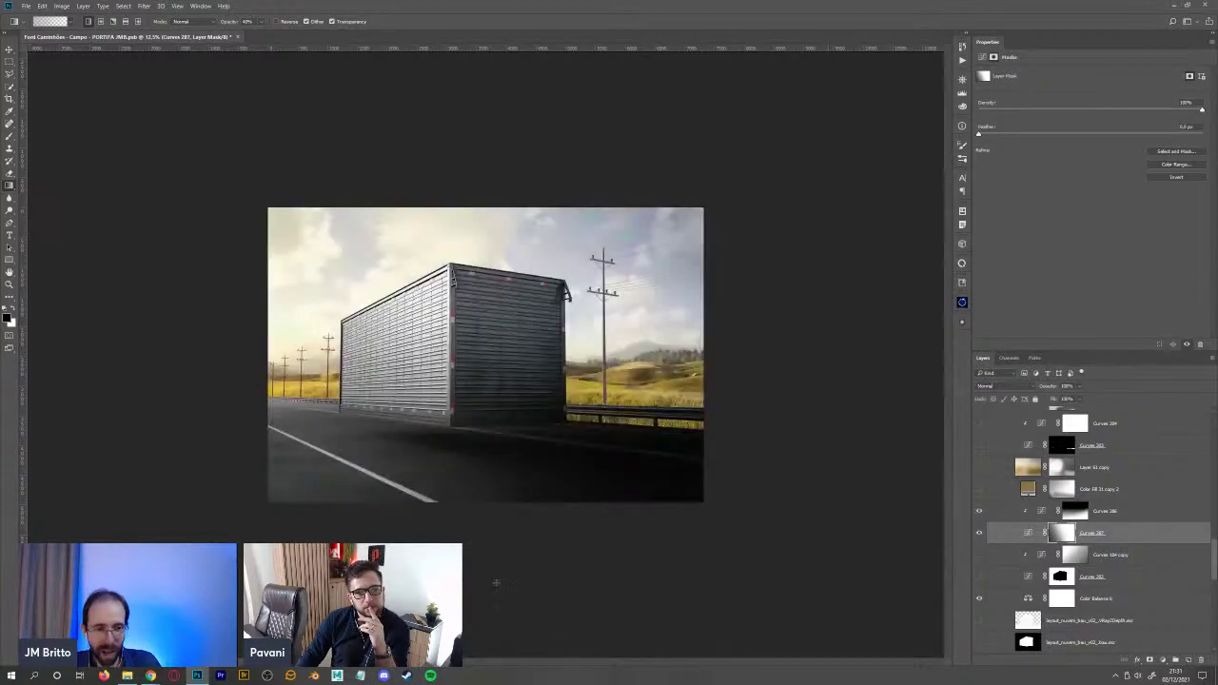
left_click(1067, 515, "alt")
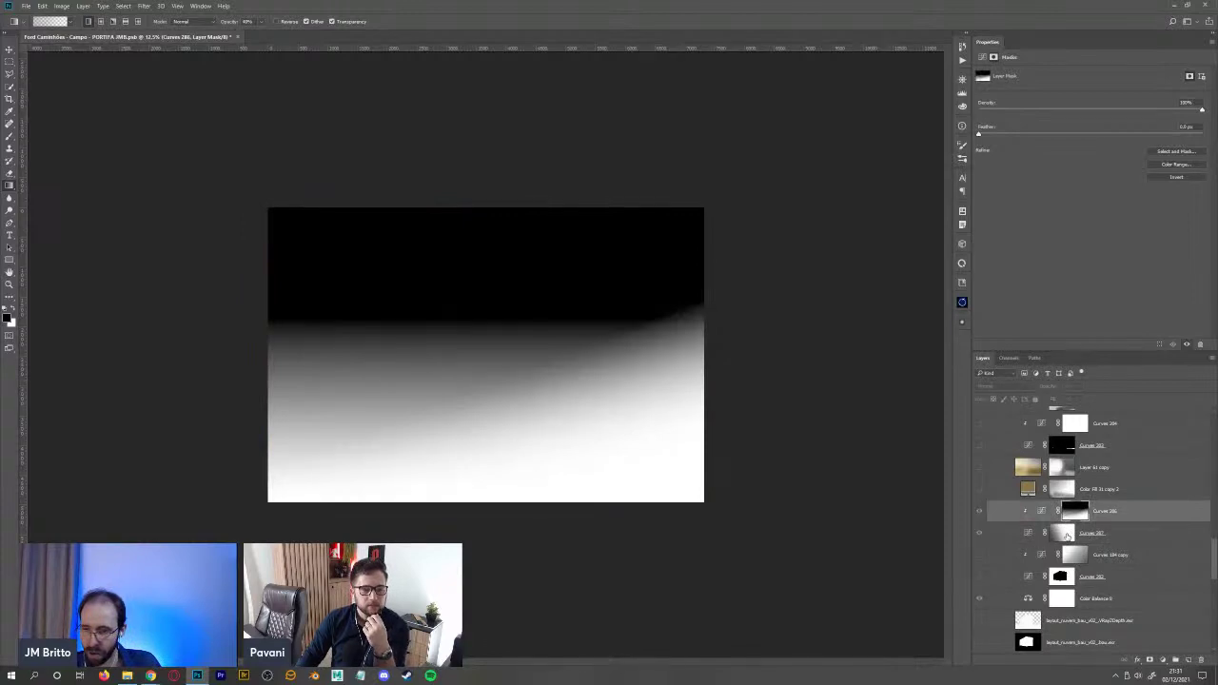
left_click(1064, 536)
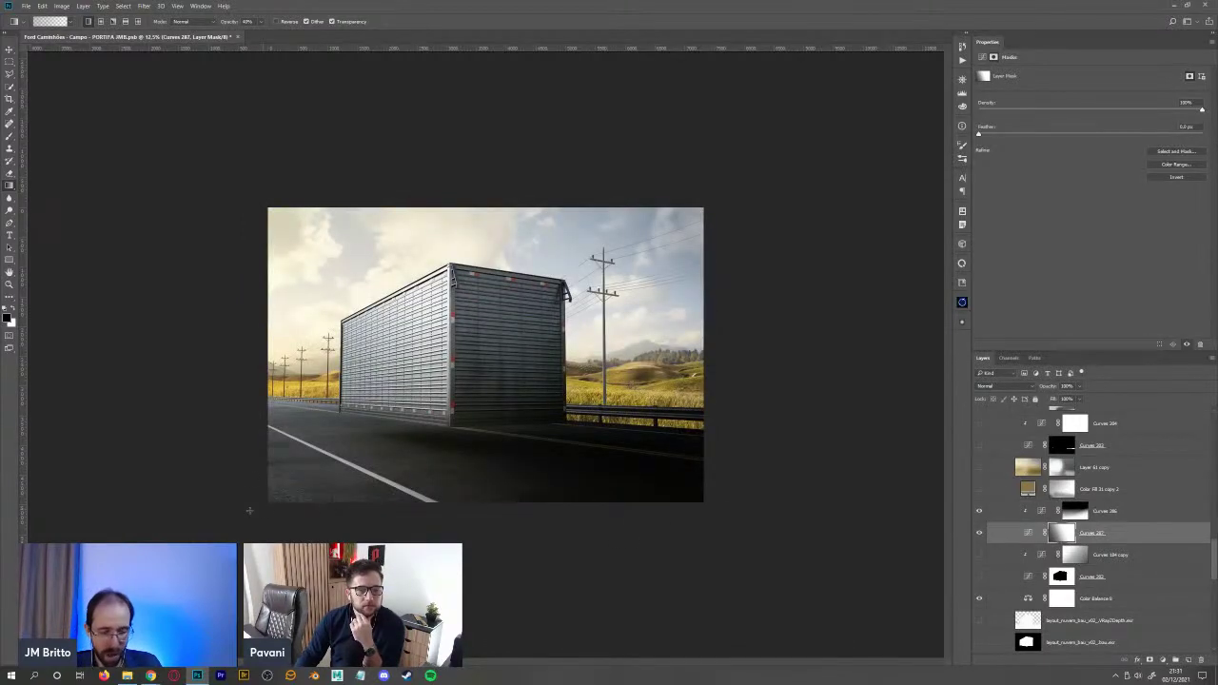
- Lay two 50% gradients across the road, then delete both Curves 286 and 287
key("5")
left_click_drag(257, 426, 291, 523)
key("x")
left_click_drag(257, 433, 291, 540)
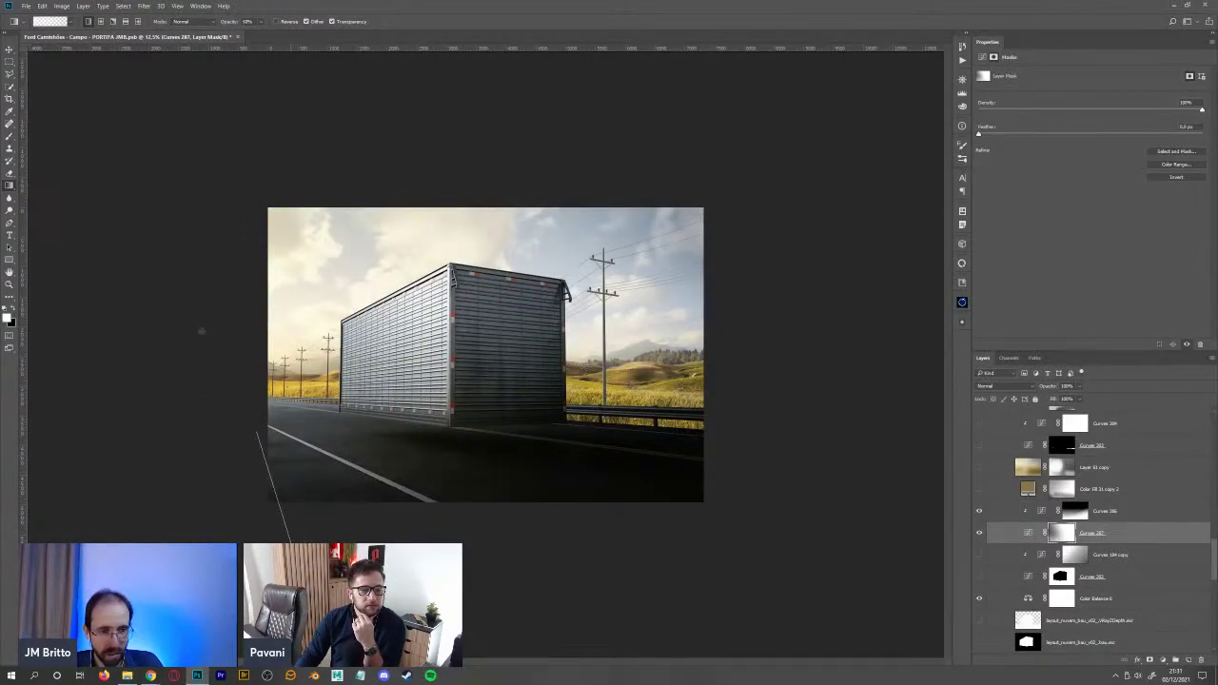
left_click(1130, 520, "shift")
key("Delete")
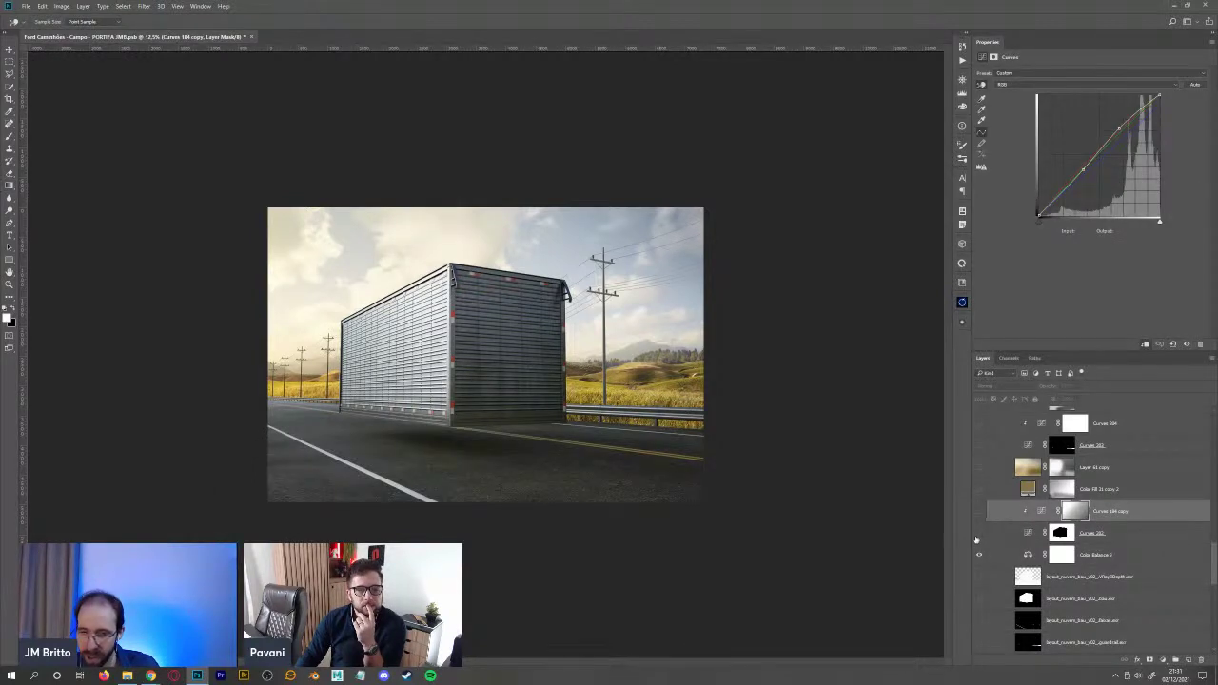
- Toggle Curves 282 off and on to judge its effect, then view its mask alone
left_click(979, 532)
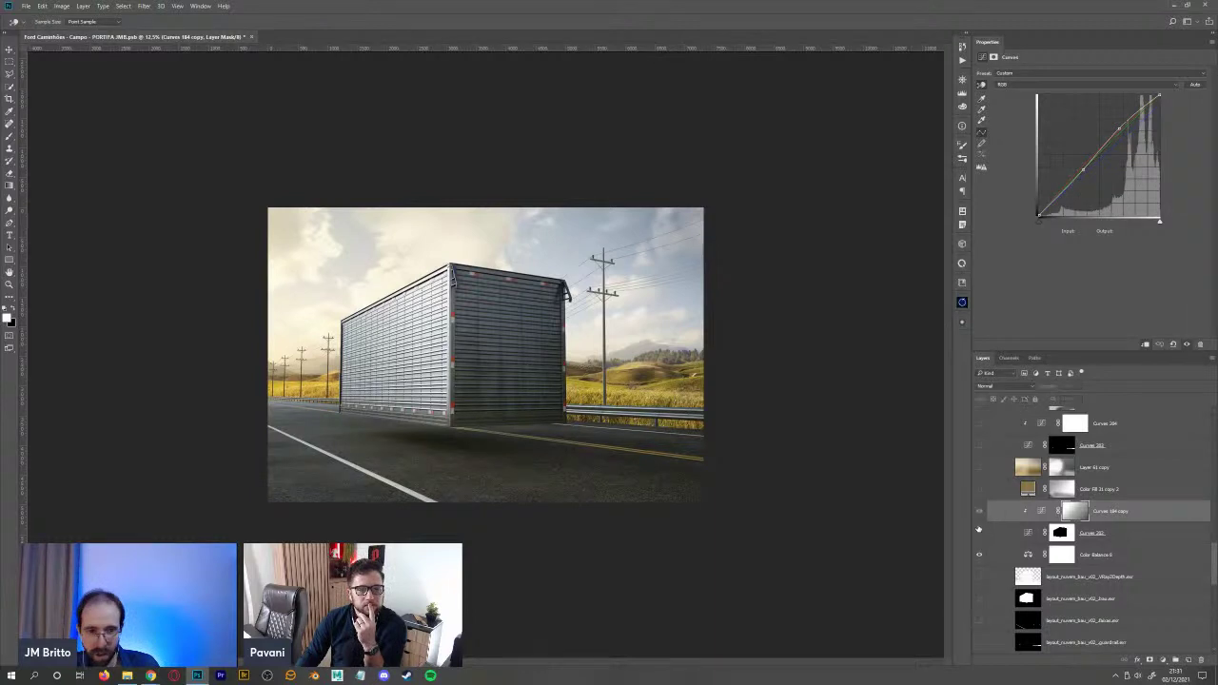
left_click(979, 532)
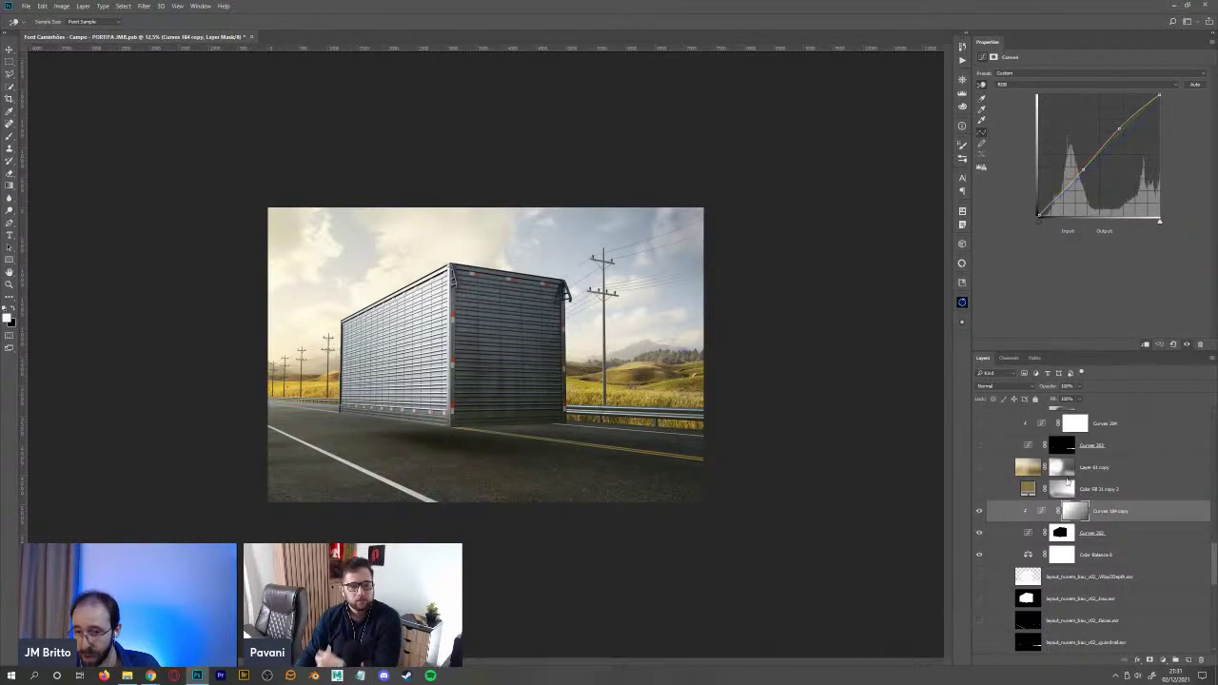
left_click(1064, 533, "alt")
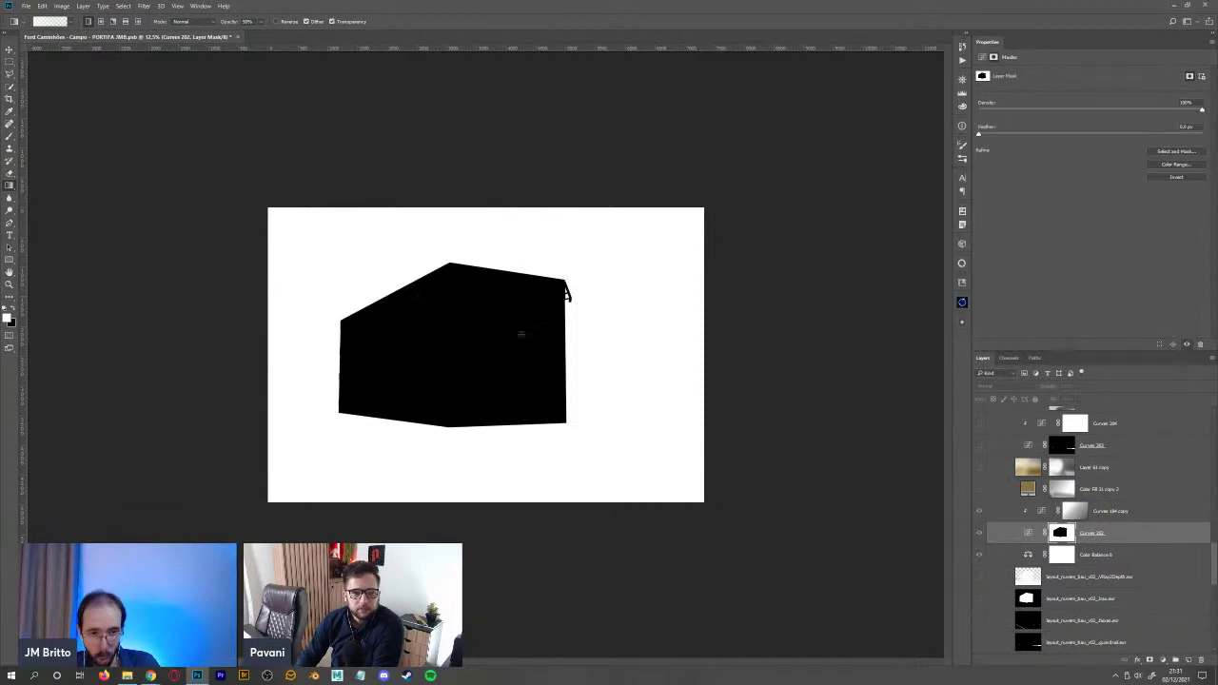
- Fill a selection black on the Curves 184 copy mask, then undo the fill
left_click(1077, 514)
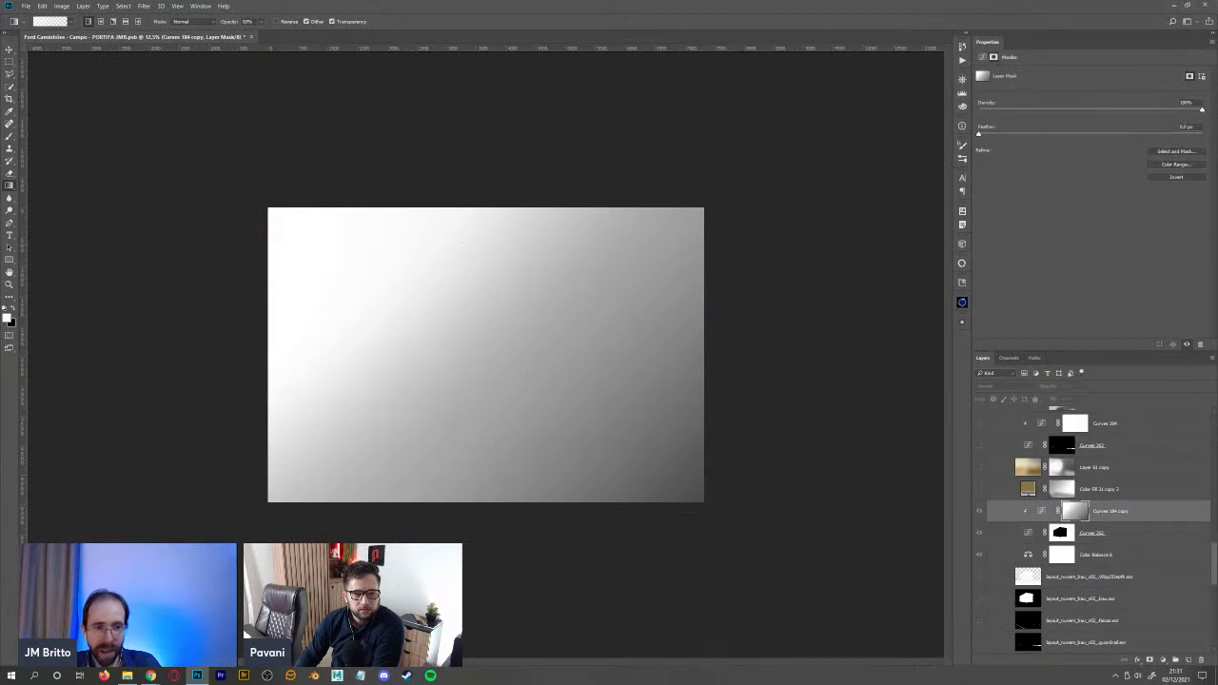
left_click(1068, 514, "ctrl")
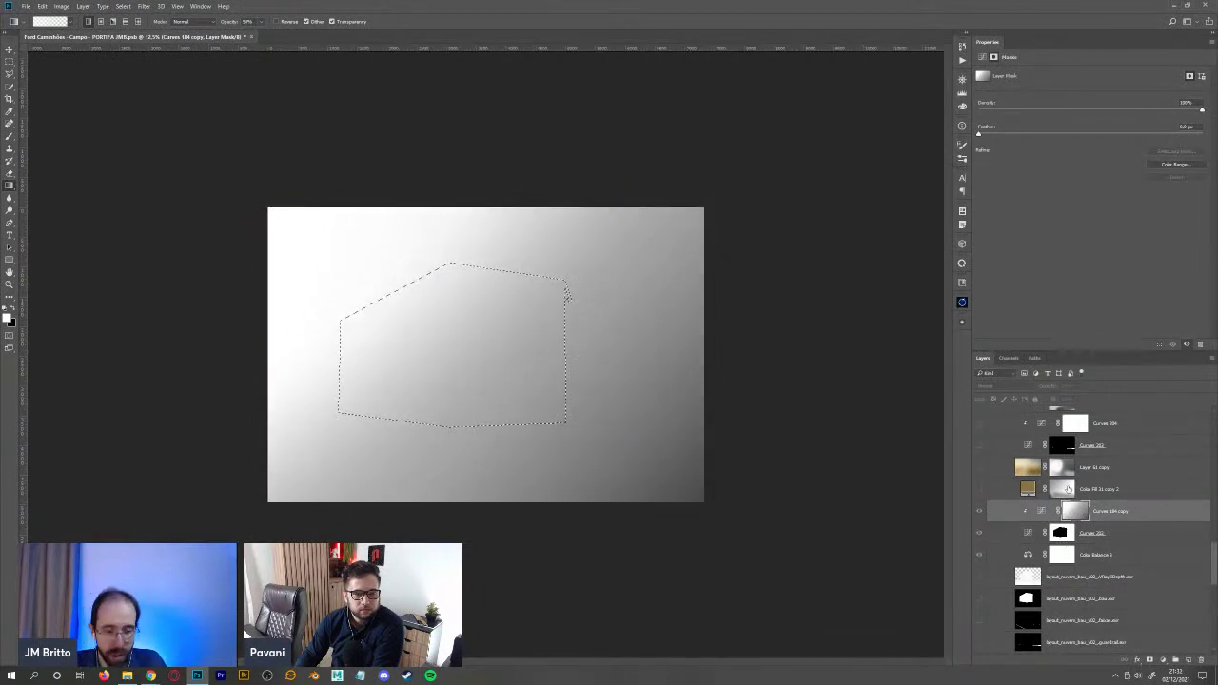
key("alt+BackSpace")
key("ctrl+d")
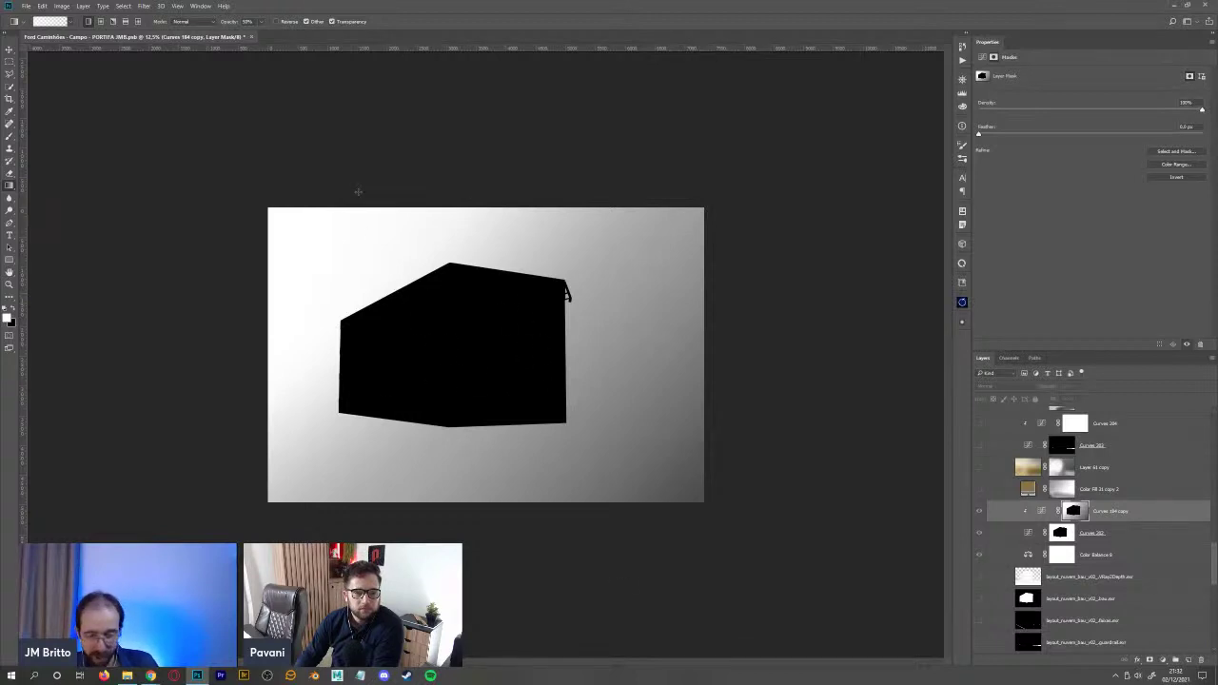
key("ctrl+z")
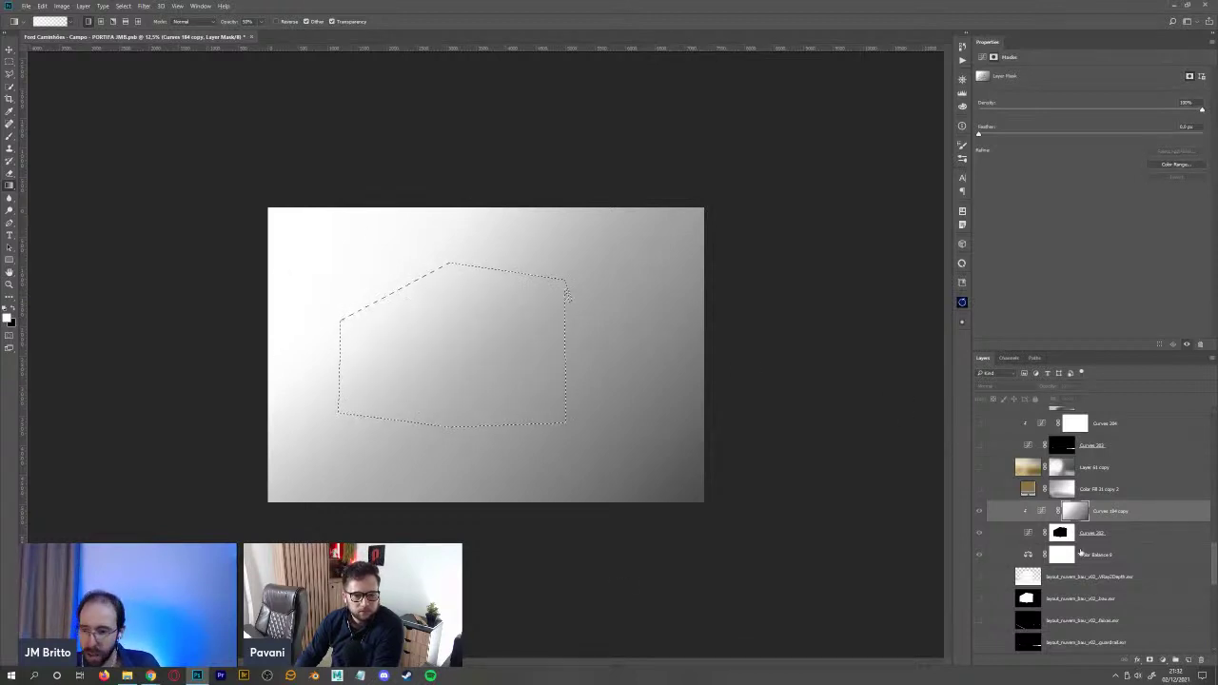
- Select Curves 202 and toggle its visibility to compare the road
left_click(1060, 533)
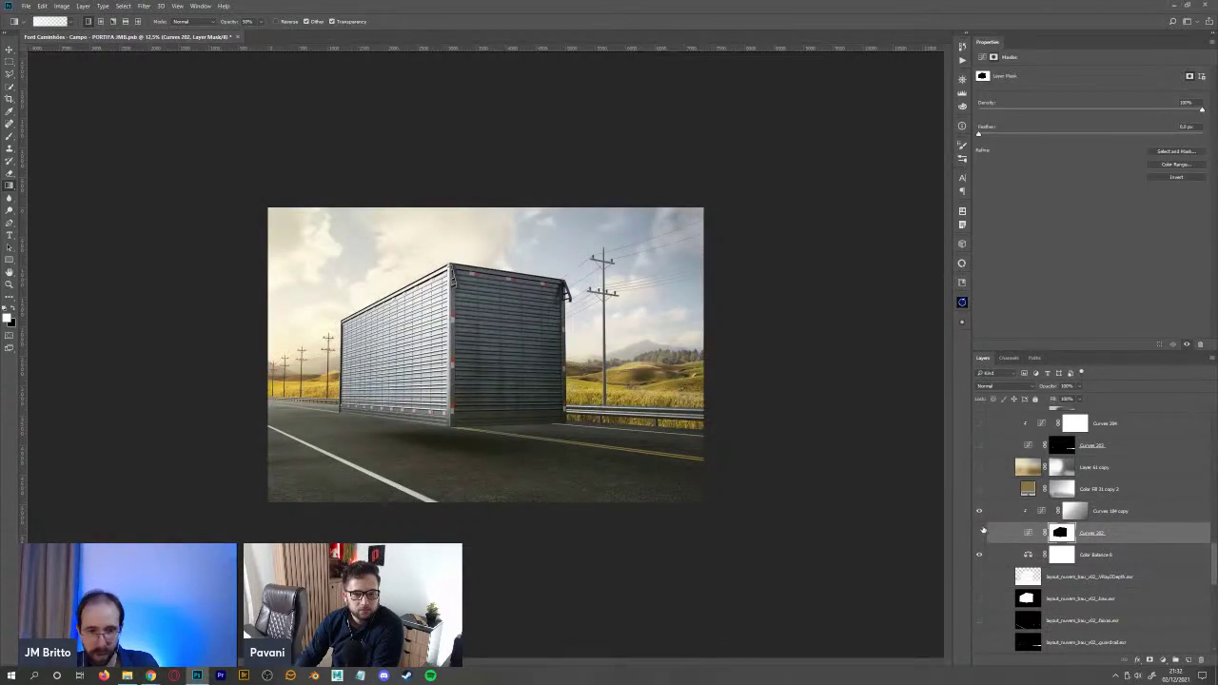
left_click(980, 533)
left_click(980, 533)
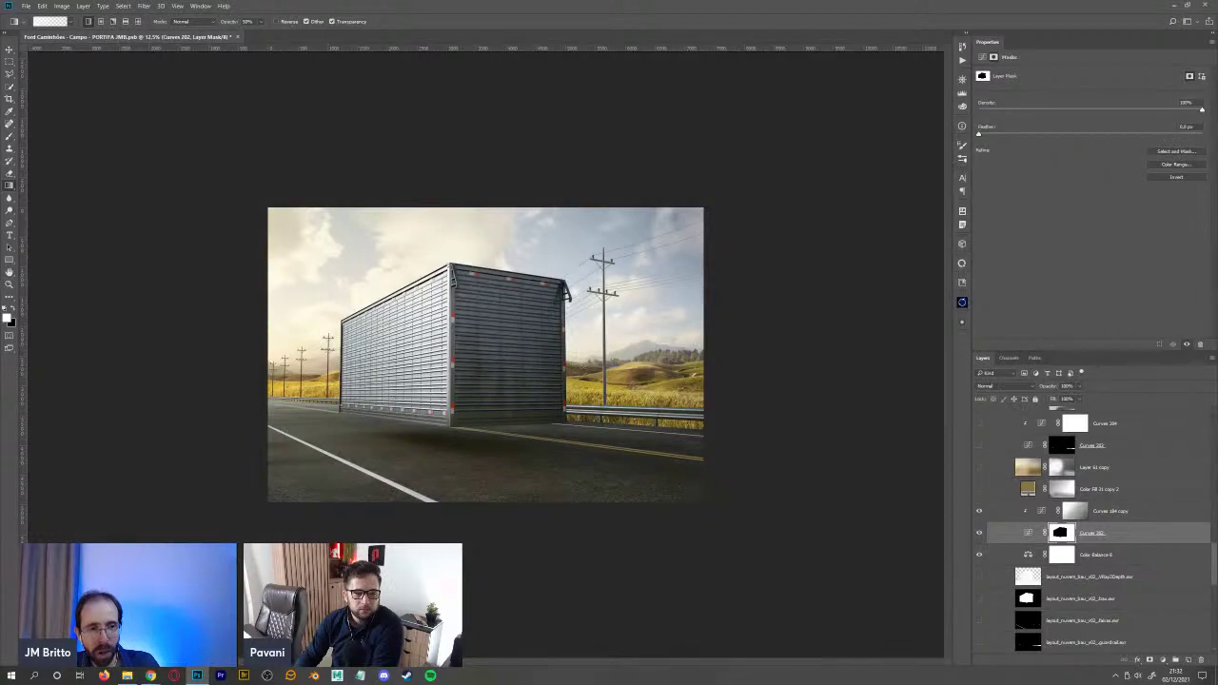
- Zoom into the truck and road and compare them with Curves 202 on and off
key("z")
left_click_drag(297, 409, 496, 343)
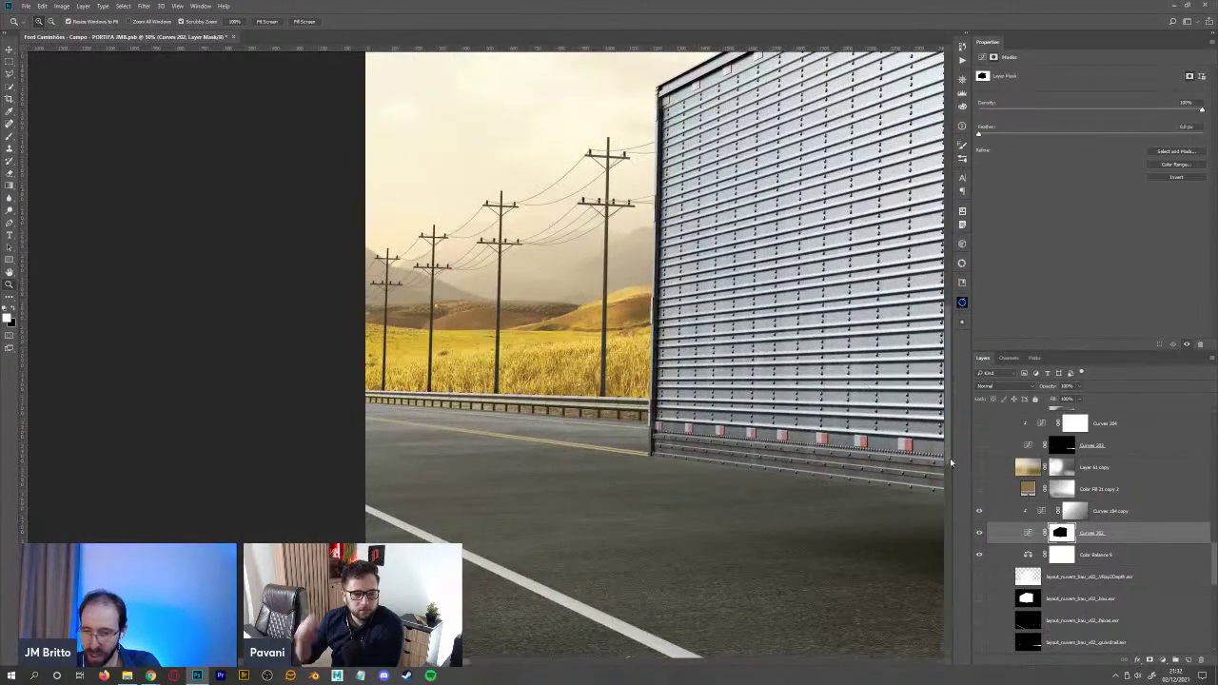
left_click(980, 533)
left_click(979, 534)
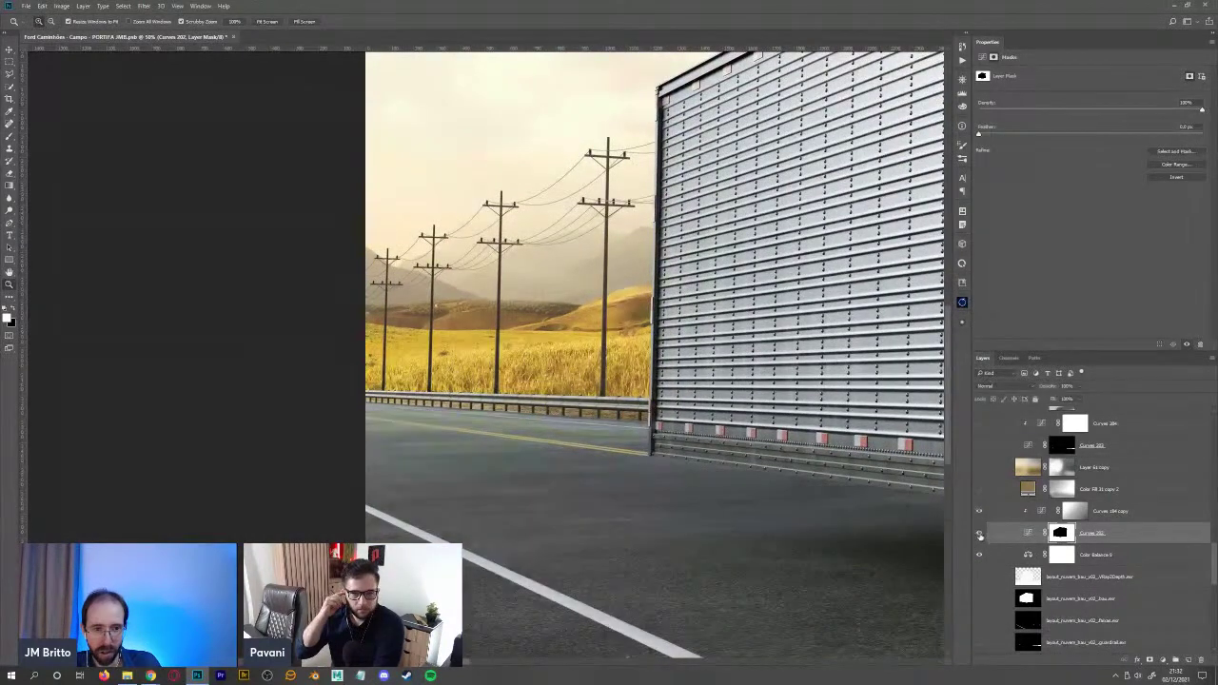
left_click(979, 534)
left_click(979, 534)
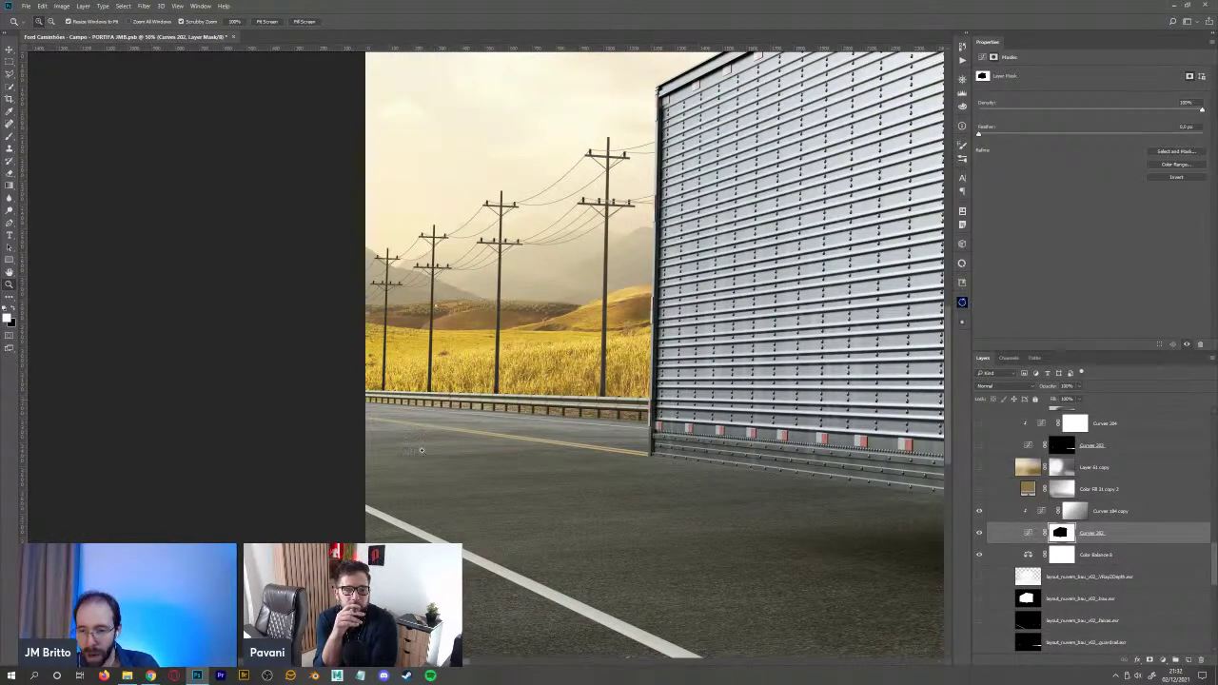
- Recheck Curves 202's effect, zoom out, and show the layer above it
left_click(979, 533)
left_click(980, 533)
left_click(979, 533)
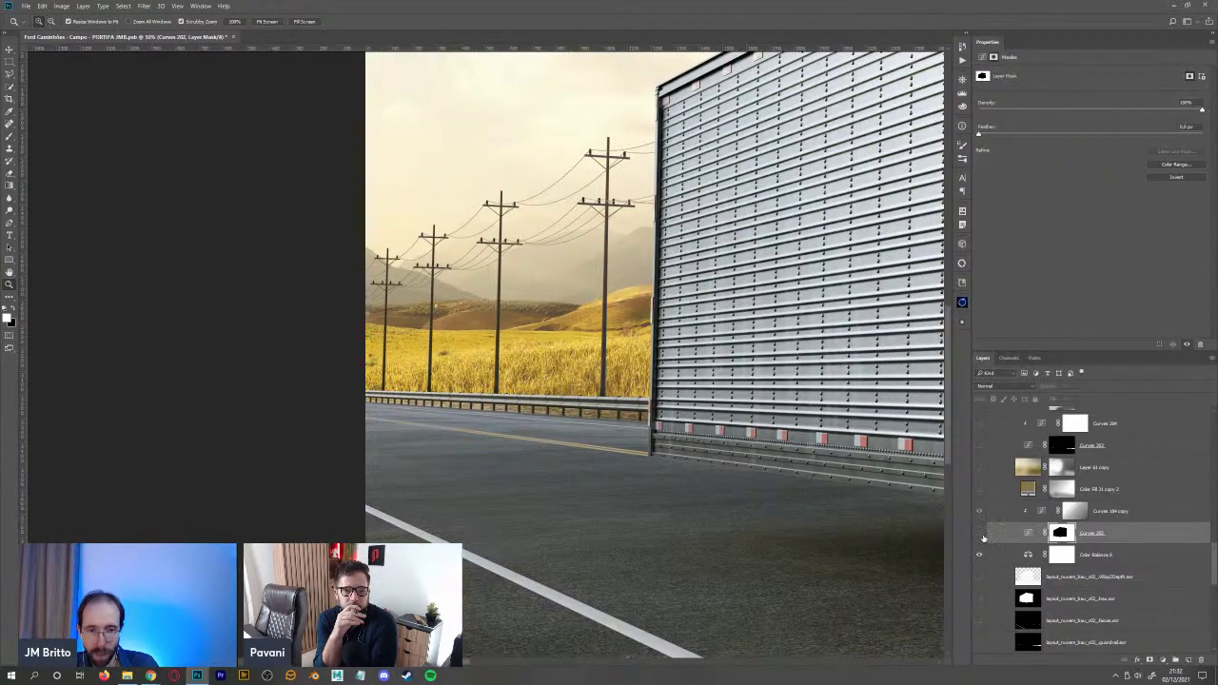
left_click(979, 533)
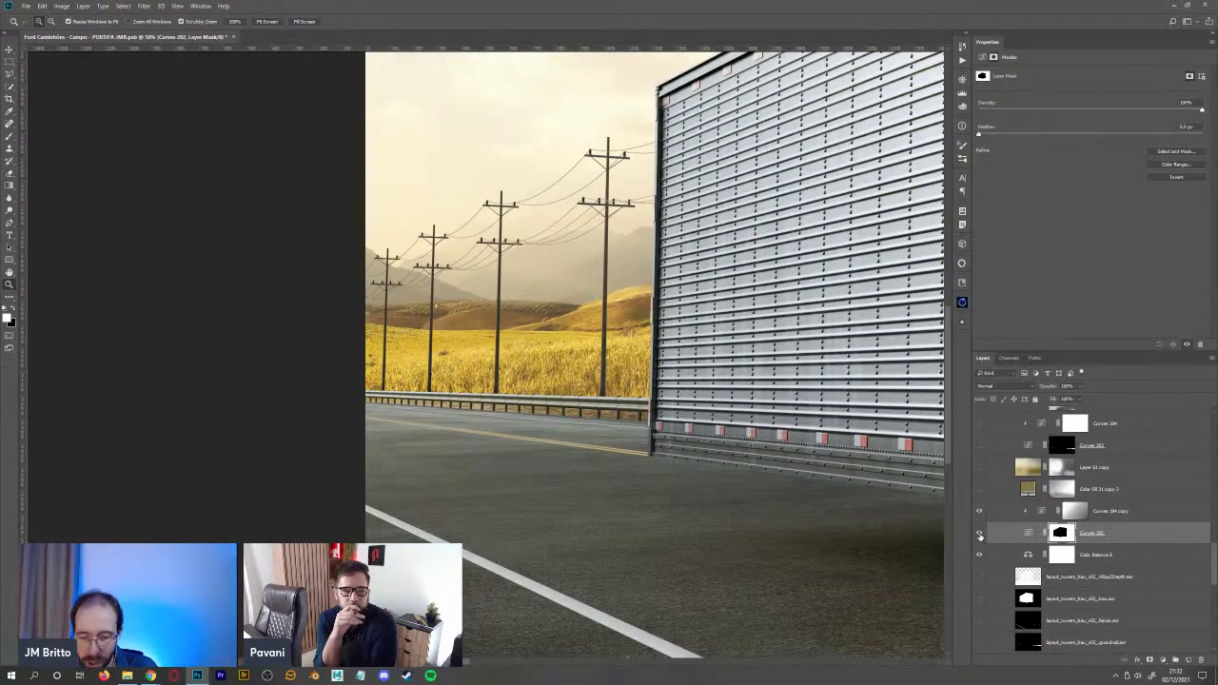
key("ctrl+minus")
left_click(979, 512)
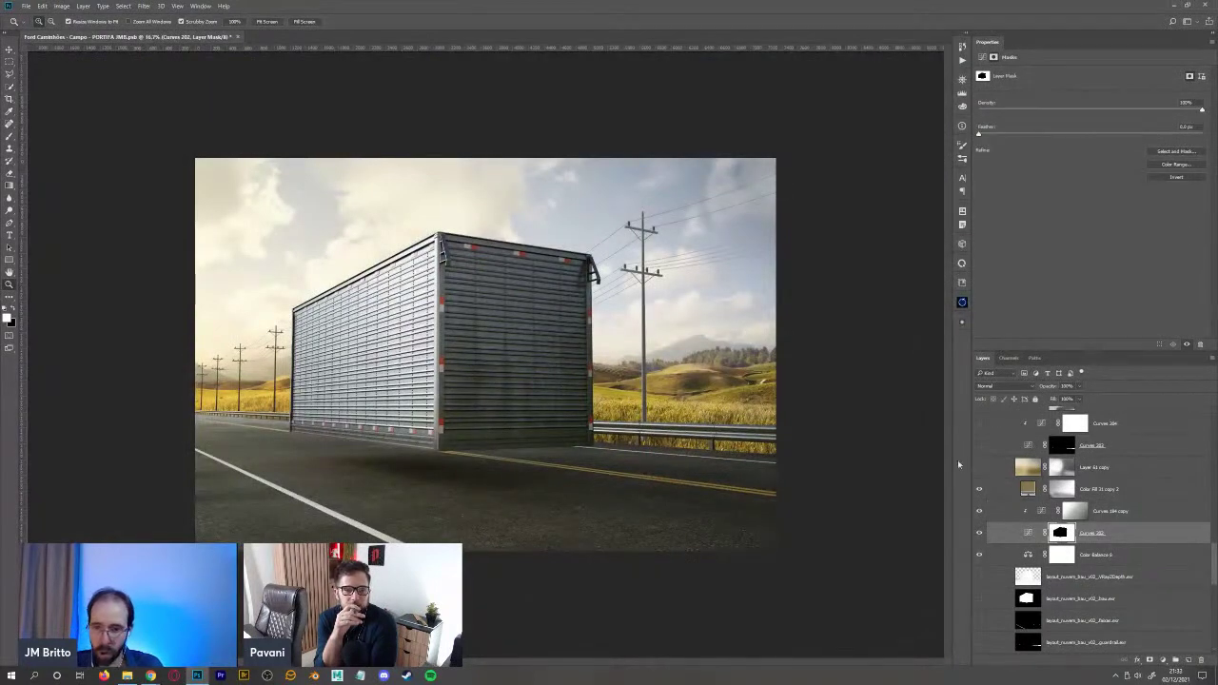
- Select Color Fill 31 copy 2, check its fill colour without changing it, and view its mask
left_click(1030, 489)
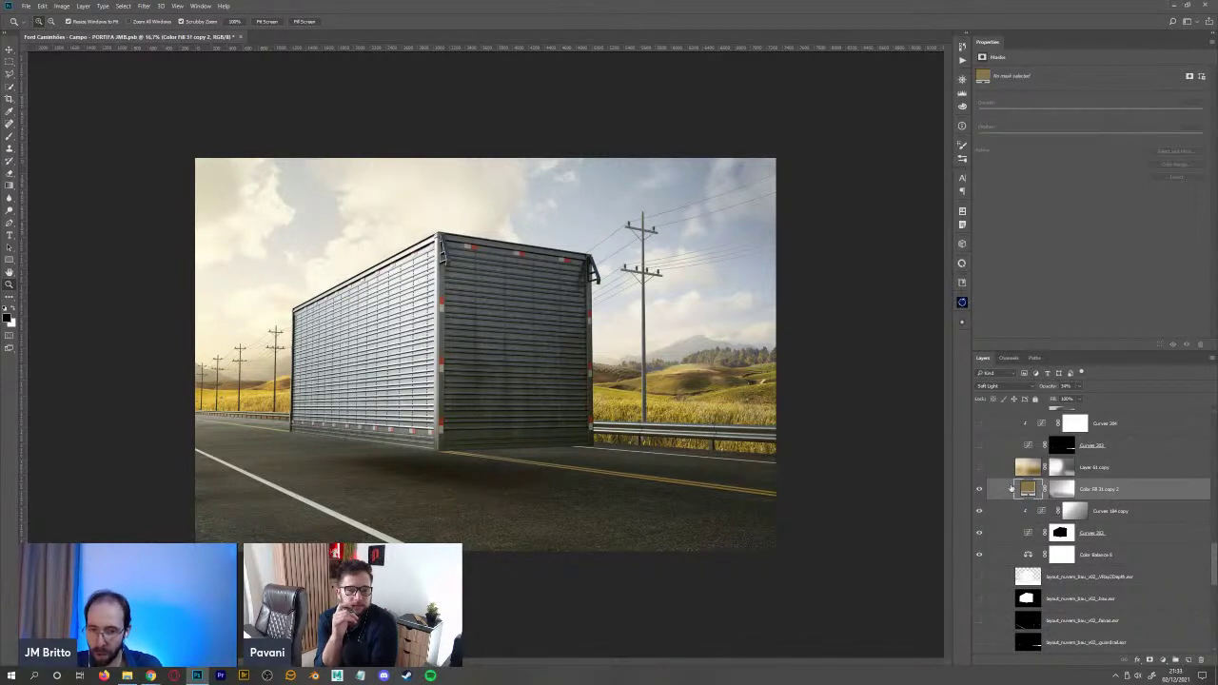
double_click(1027, 489)
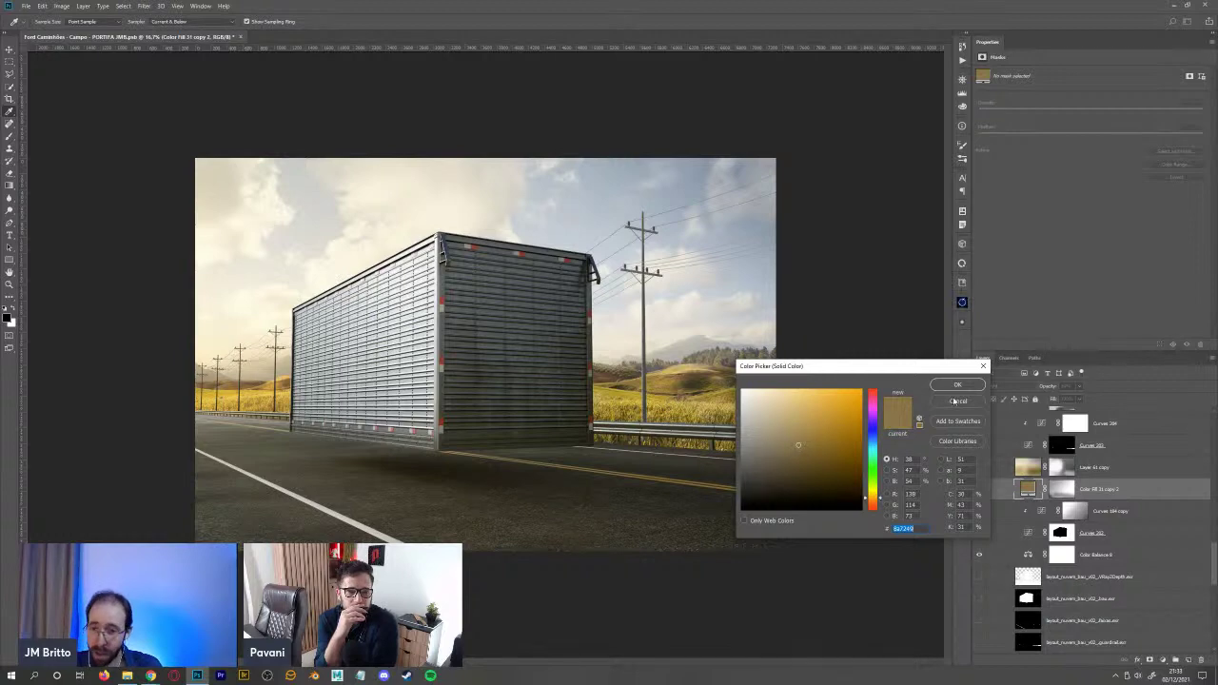
left_click(955, 401)
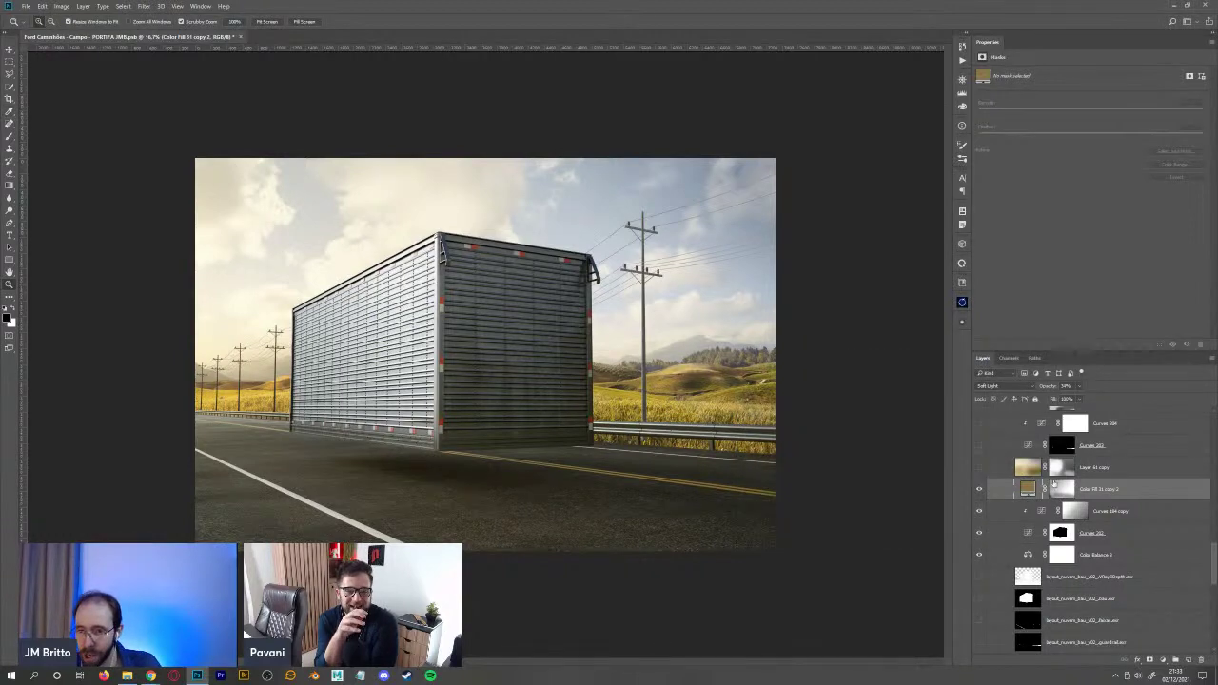
left_click(1062, 489, "alt")
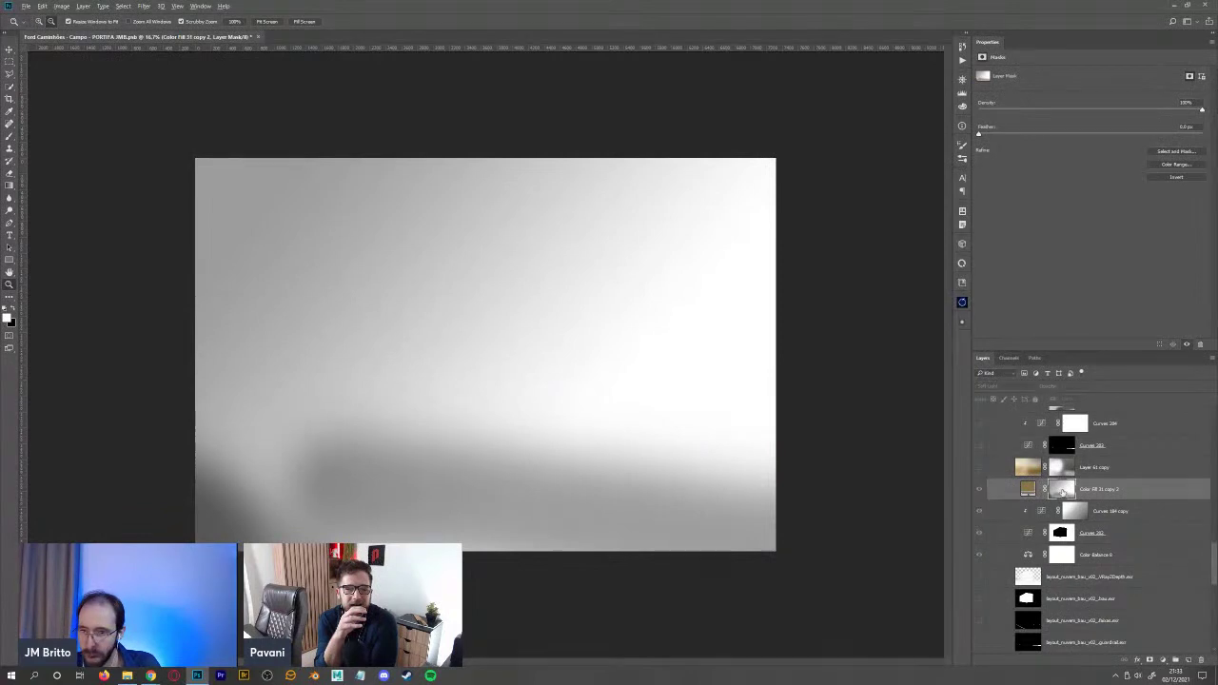
left_click(1059, 491, "alt")
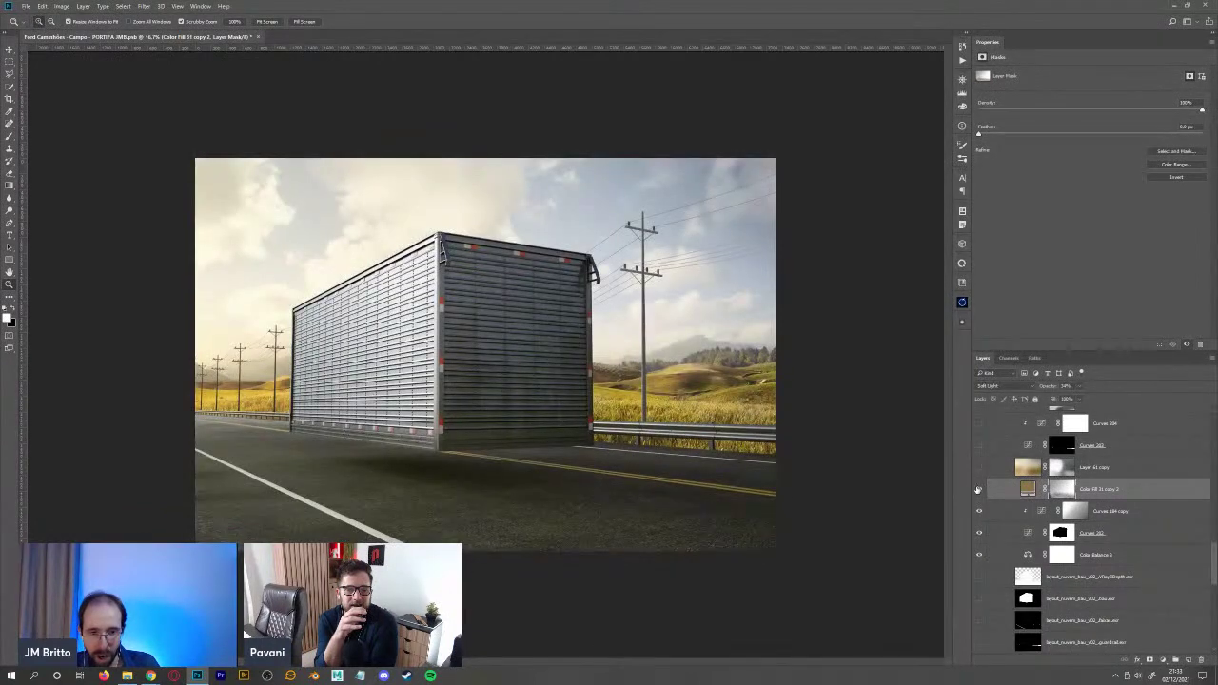
- Turn on Color Fill 31 copy 2 and Layer 61 copy, comparing the truck with and without the texture
left_click(978, 489)
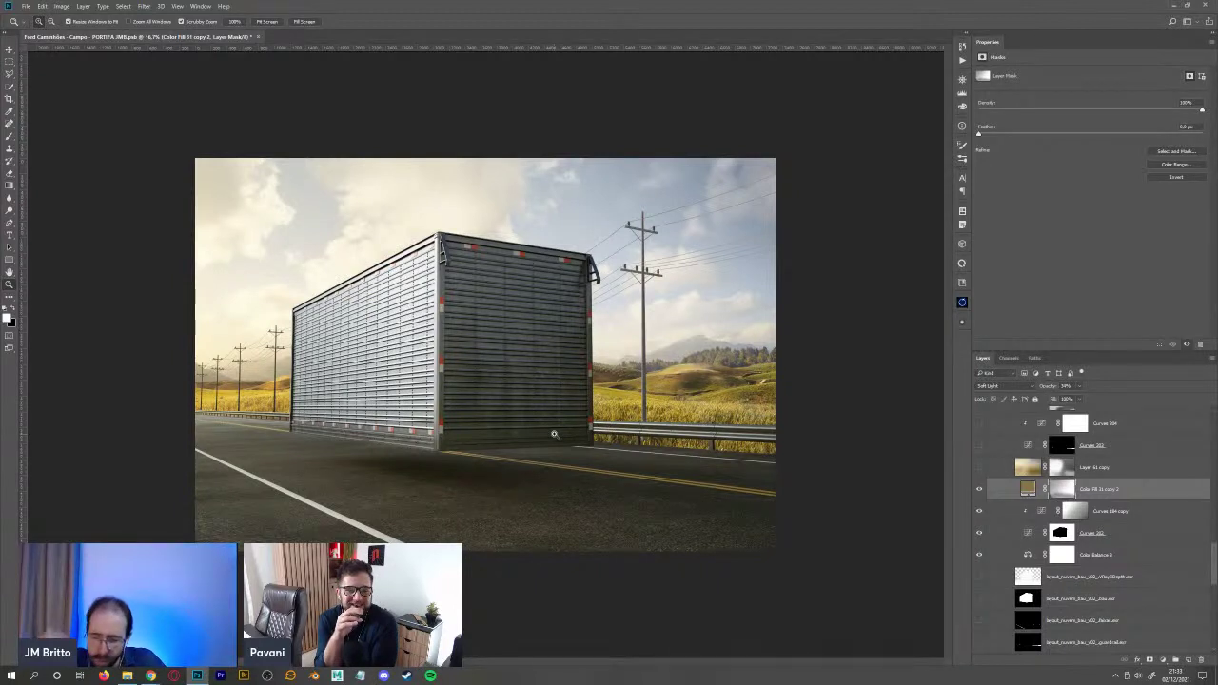
left_click(980, 467)
left_click(980, 467)
left_click(980, 467)
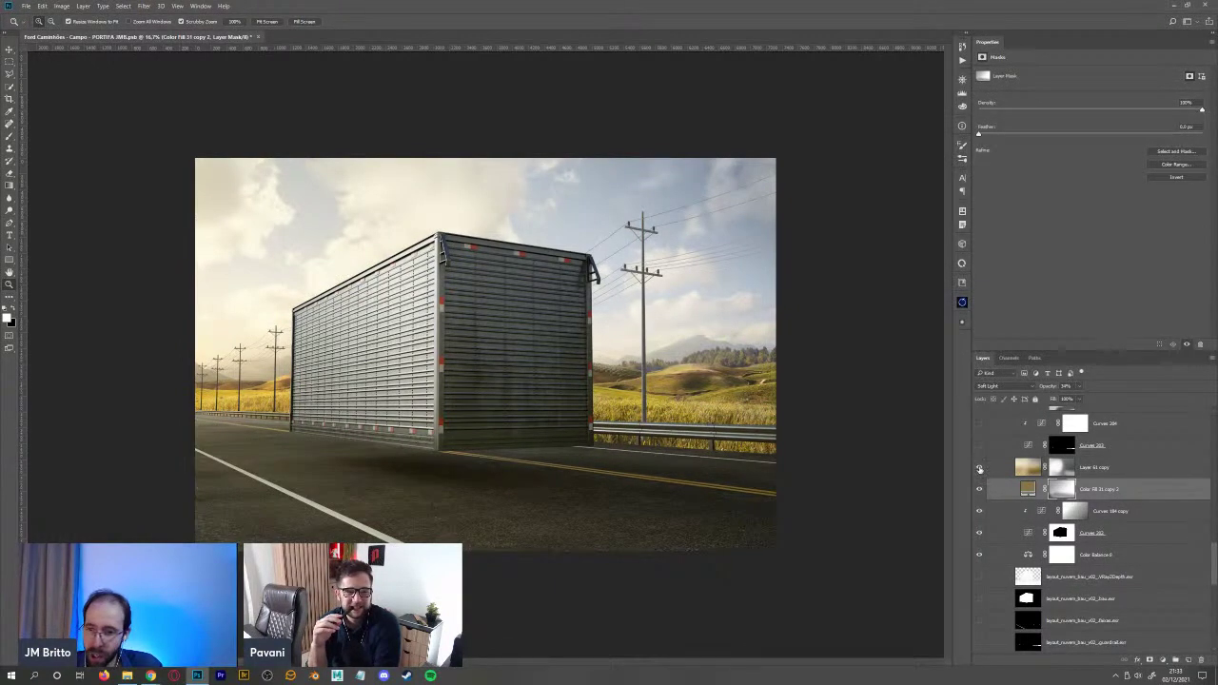
left_click(1001, 471)
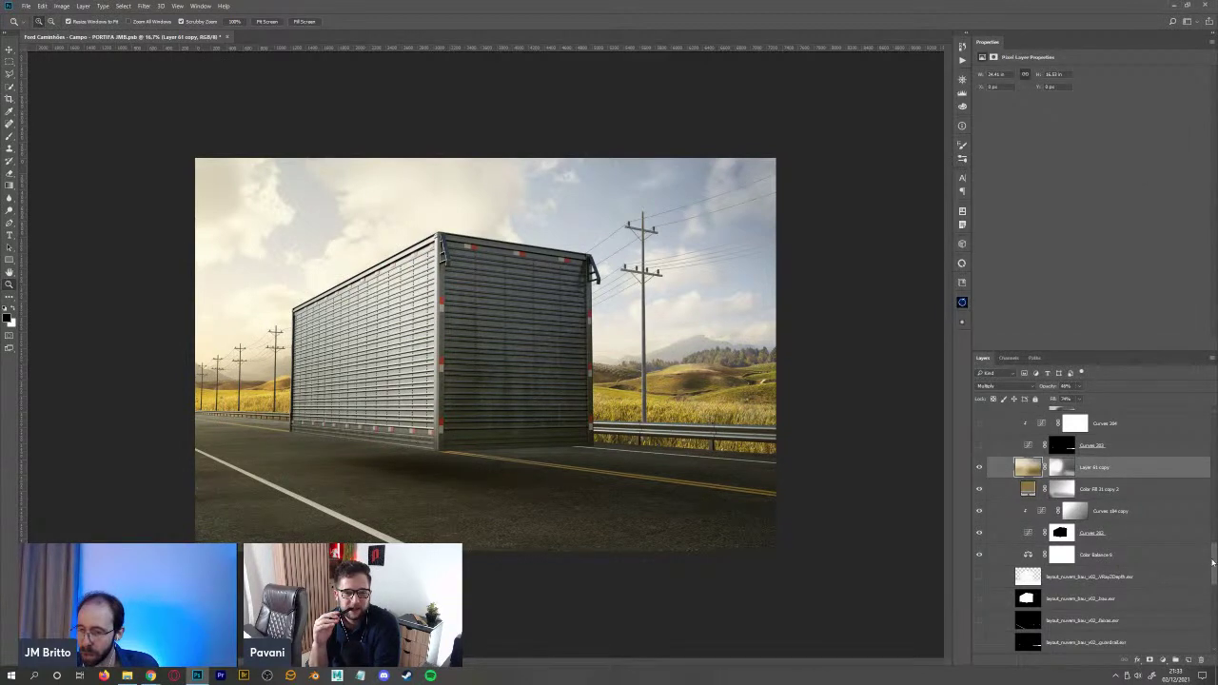
- Select the Fundo background layer and duplicate it
left_click_drag(1214, 563, 1214, 623)
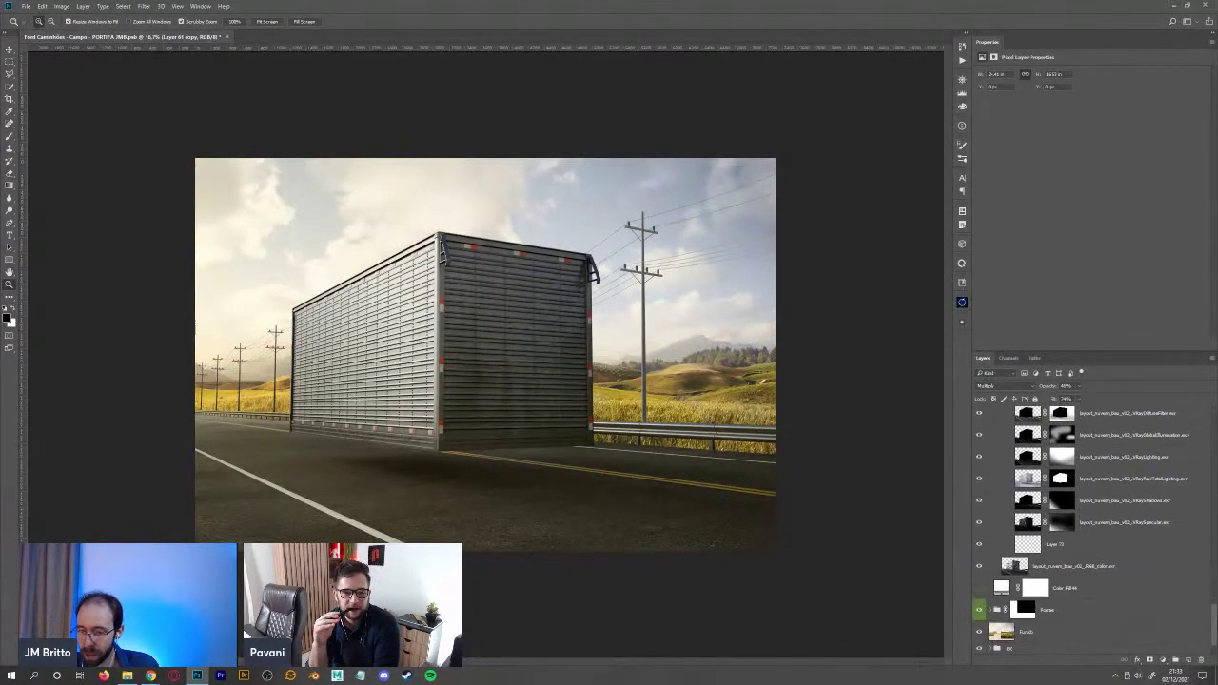
left_click(1029, 636)
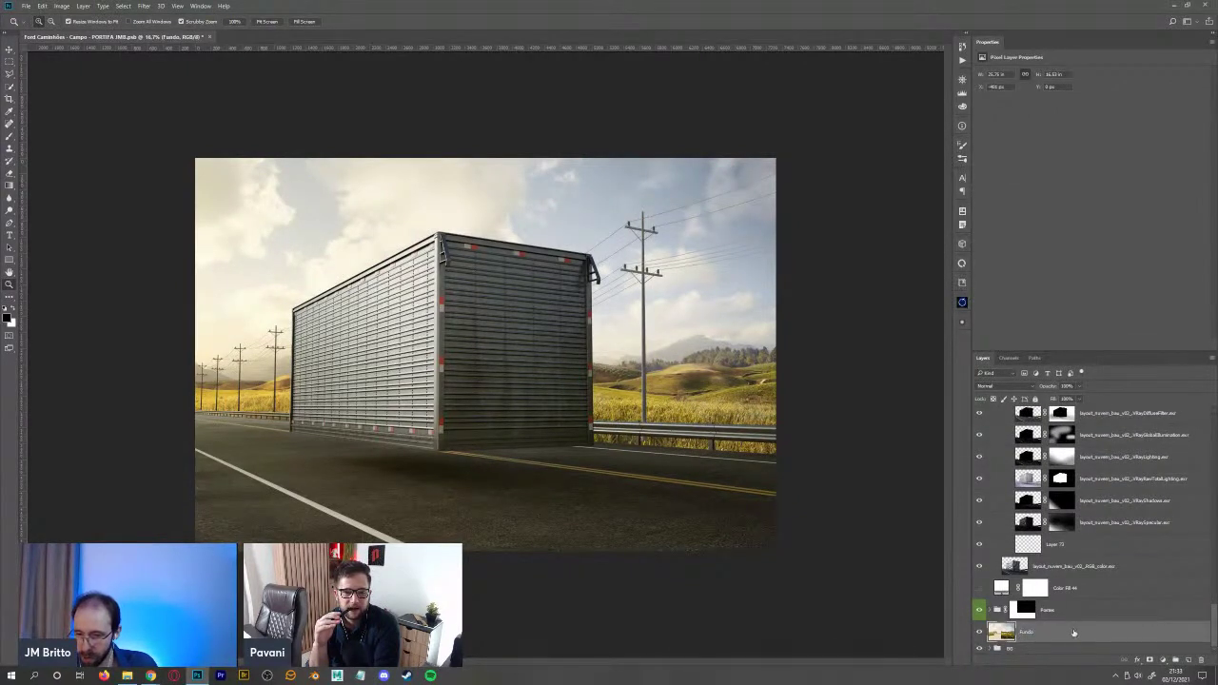
left_click(1008, 650)
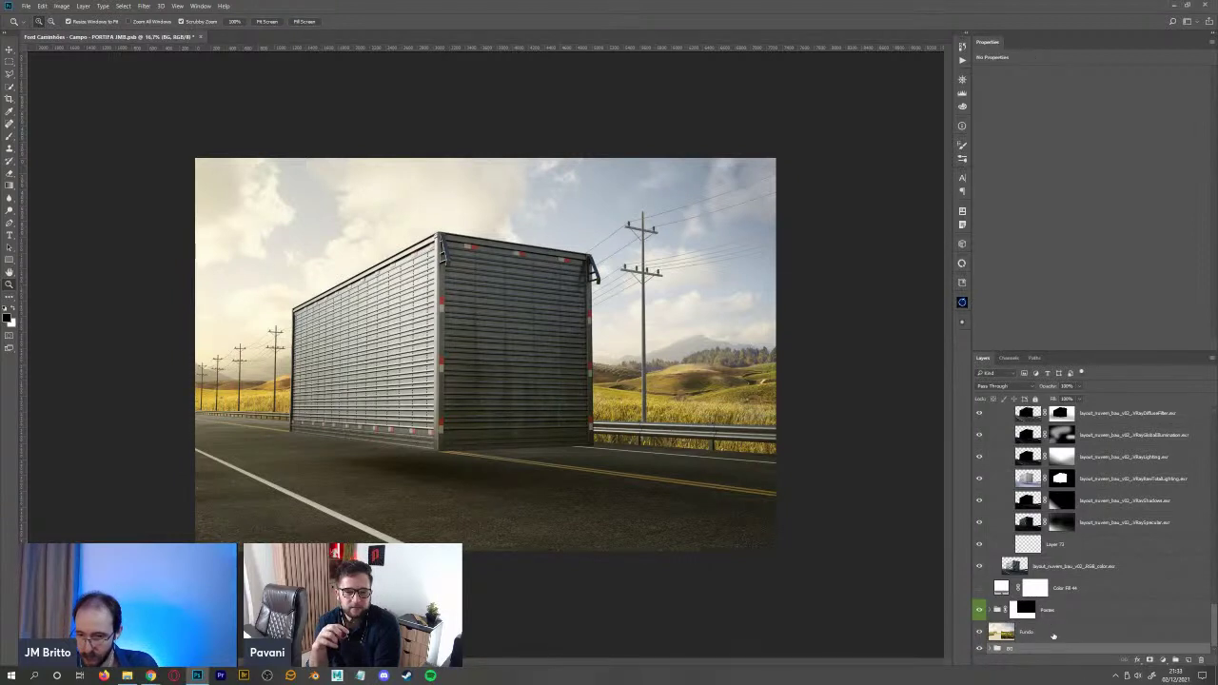
left_click(1120, 629)
key("ctrl+j")
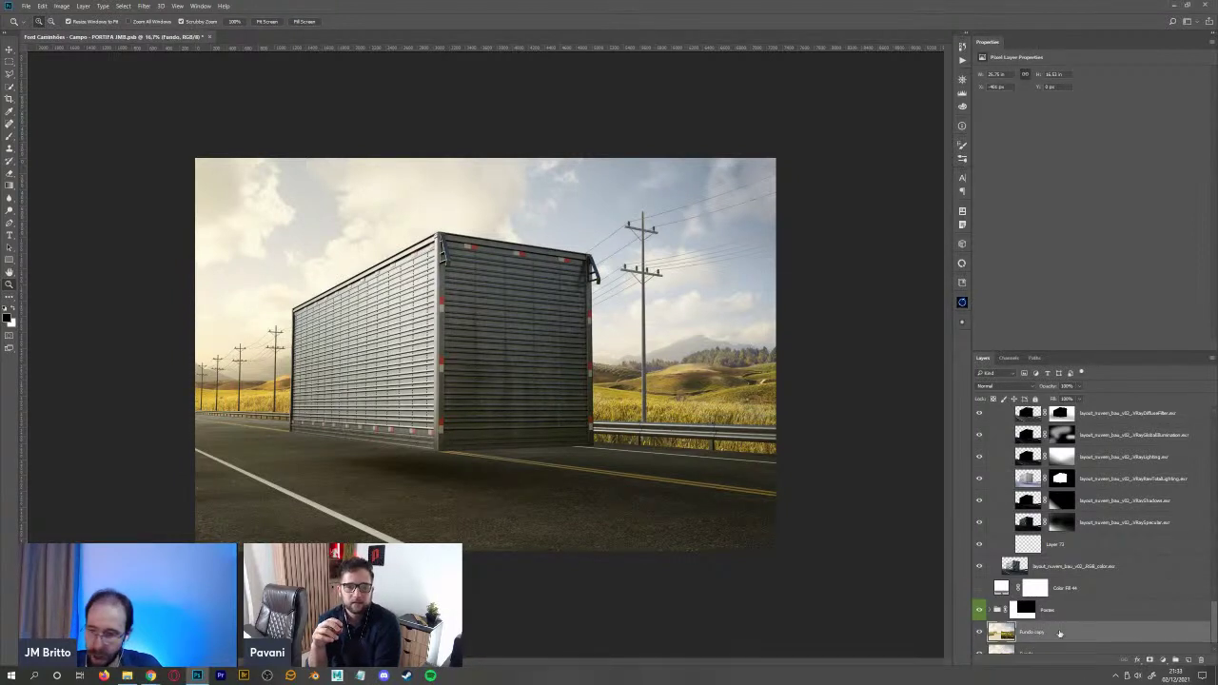
- Move Fundo copy above Layer 61 copy and open its Gaussian Blur settings
left_click_drag(1049, 631, 1059, 393)
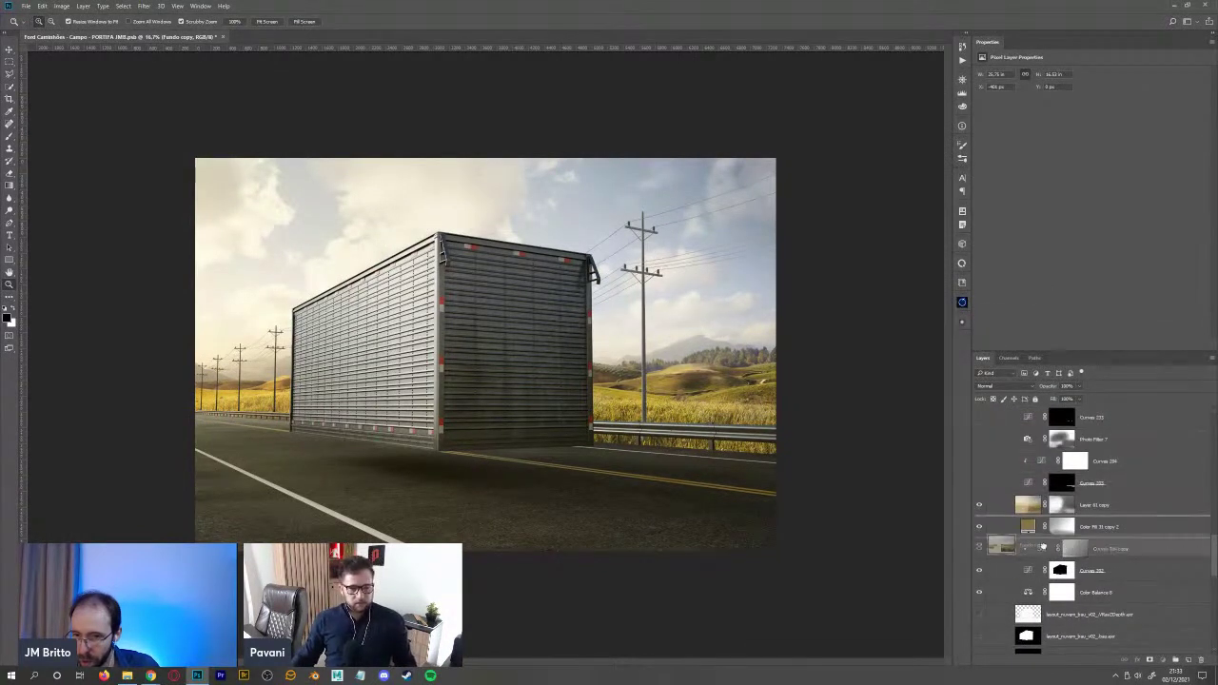
scroll(980, 531, "up", 1)
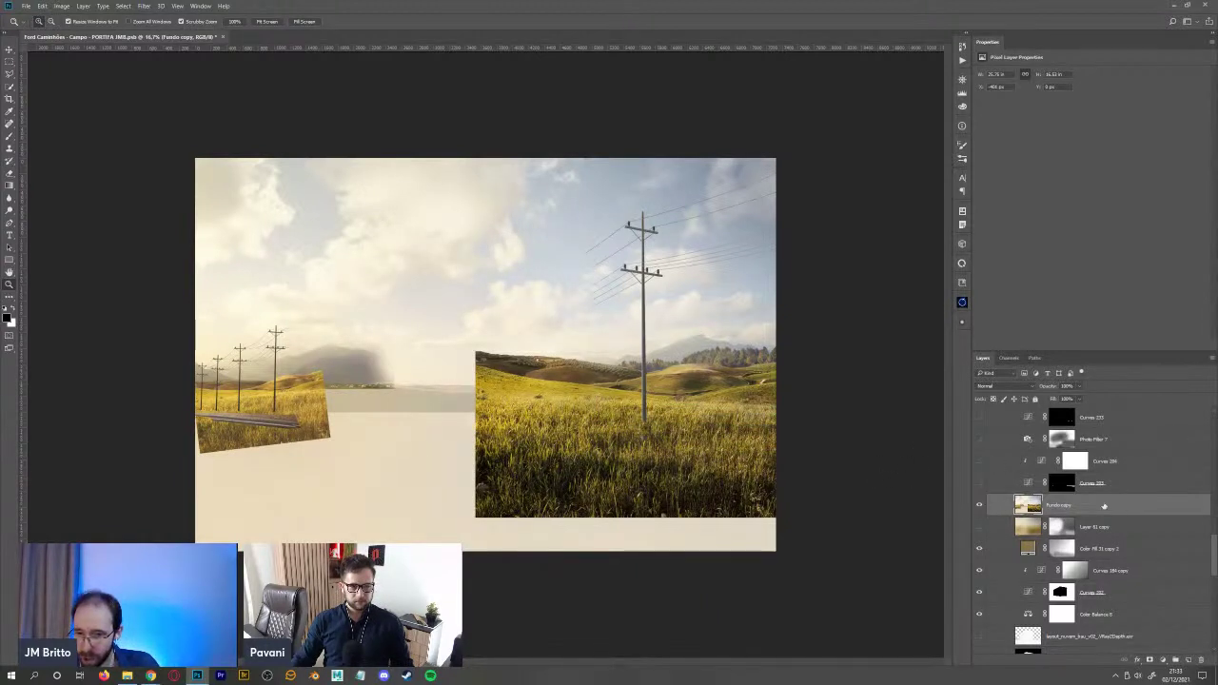
left_click_drag(1172, 616, 1176, 633)
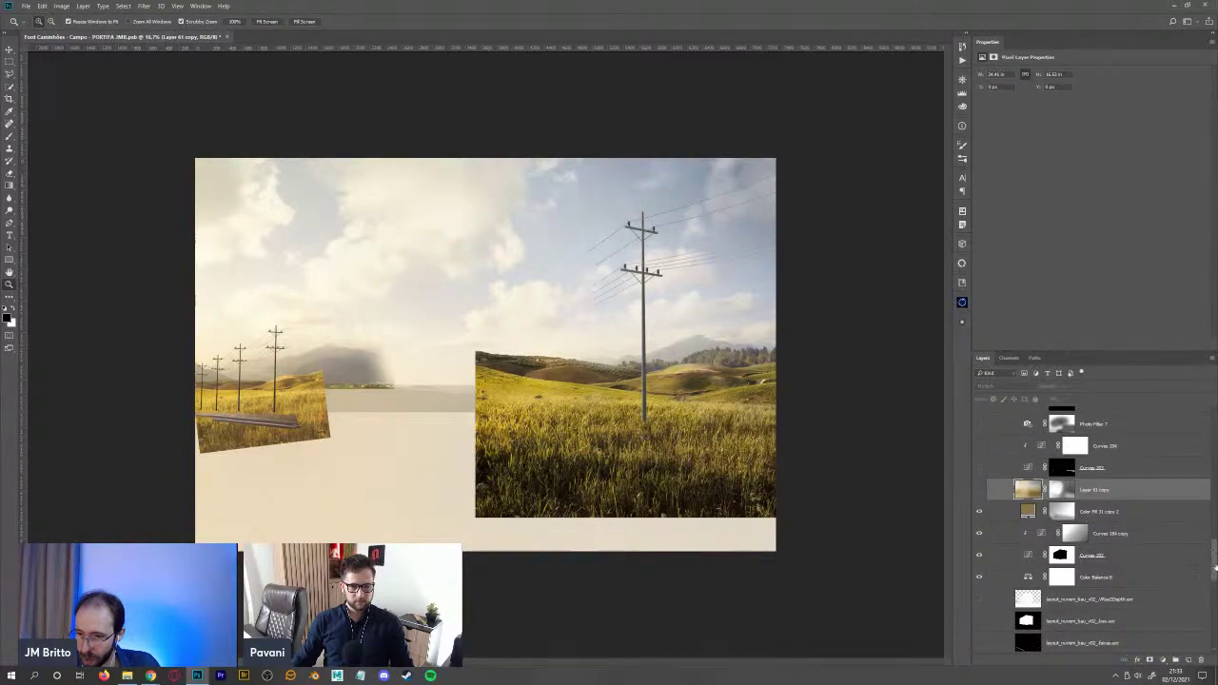
mouse_move(1214, 569)
left_mouse_down()
mouse_move(1216, 590)
mouse_move(1215, 575)
left_mouse_up()
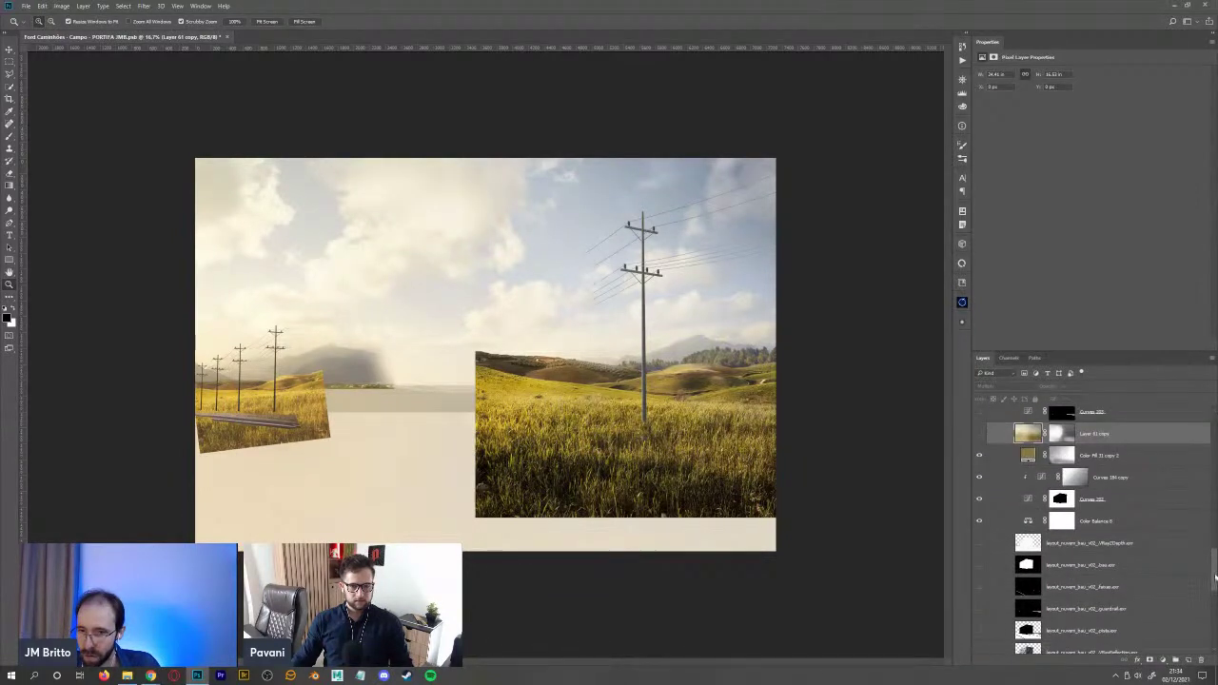
left_click(979, 433)
left_click(979, 433)
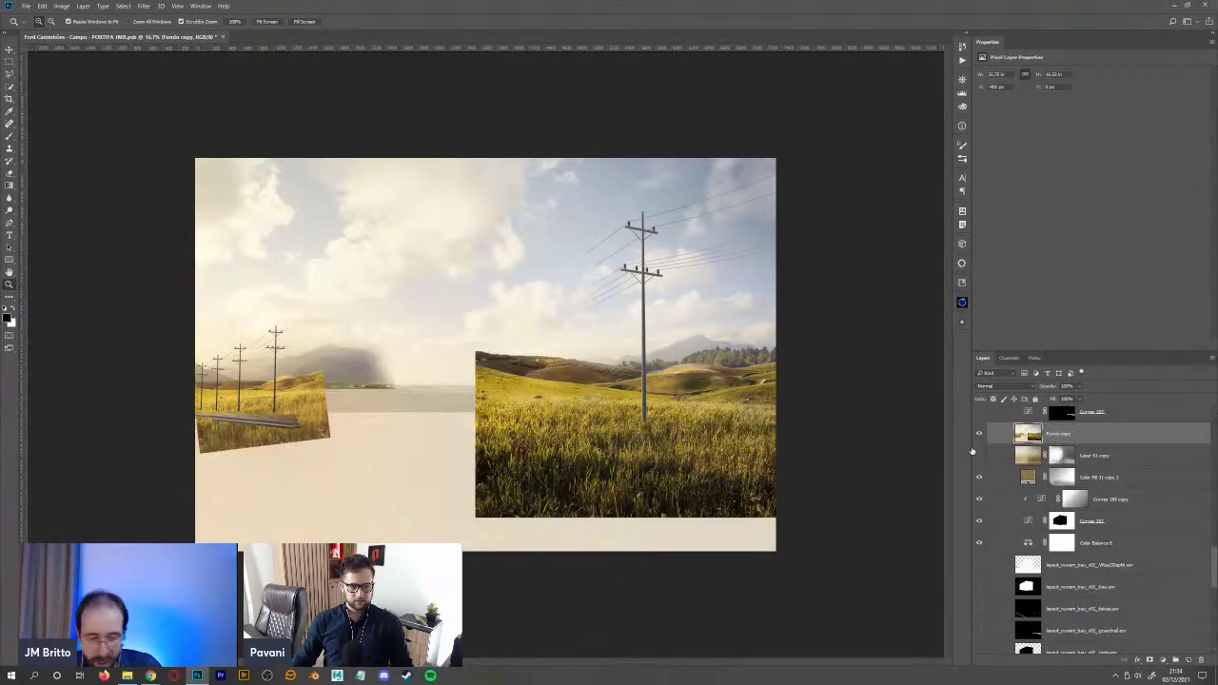
key("ctrl+alt+f")
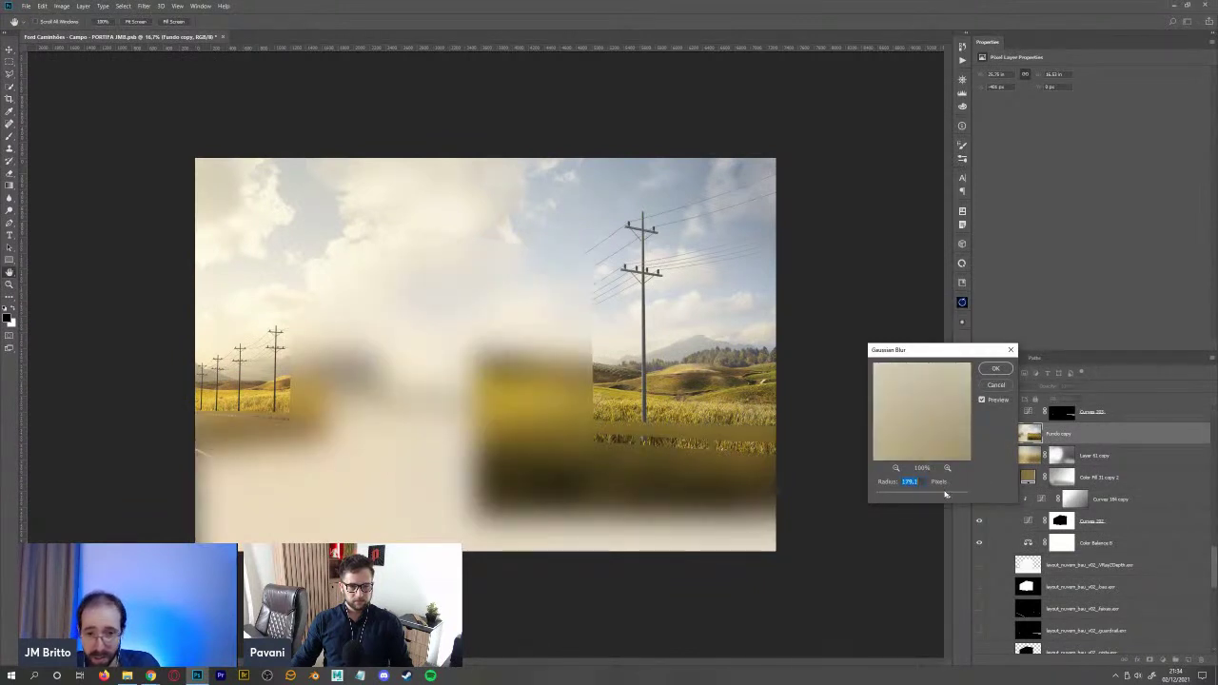
- Apply a stronger Gaussian Blur to Fundo copy, set it to Multiply, and add a black mask
left_click_drag(949, 497, 958, 499)
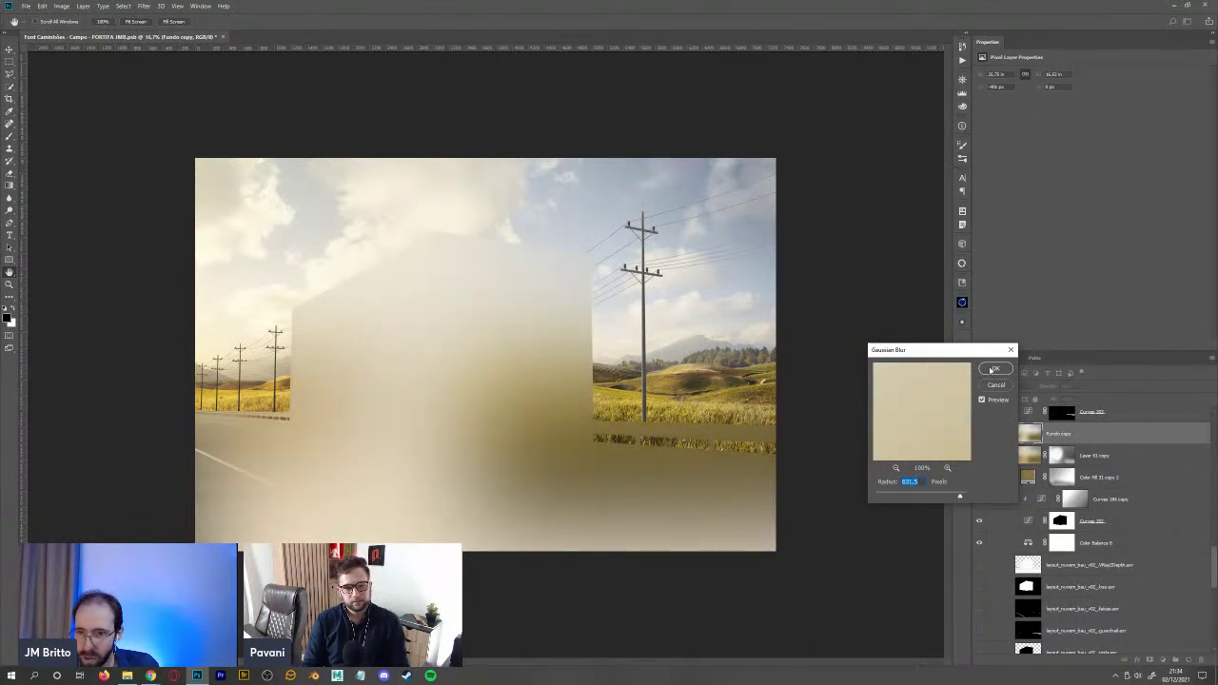
left_click(984, 370)
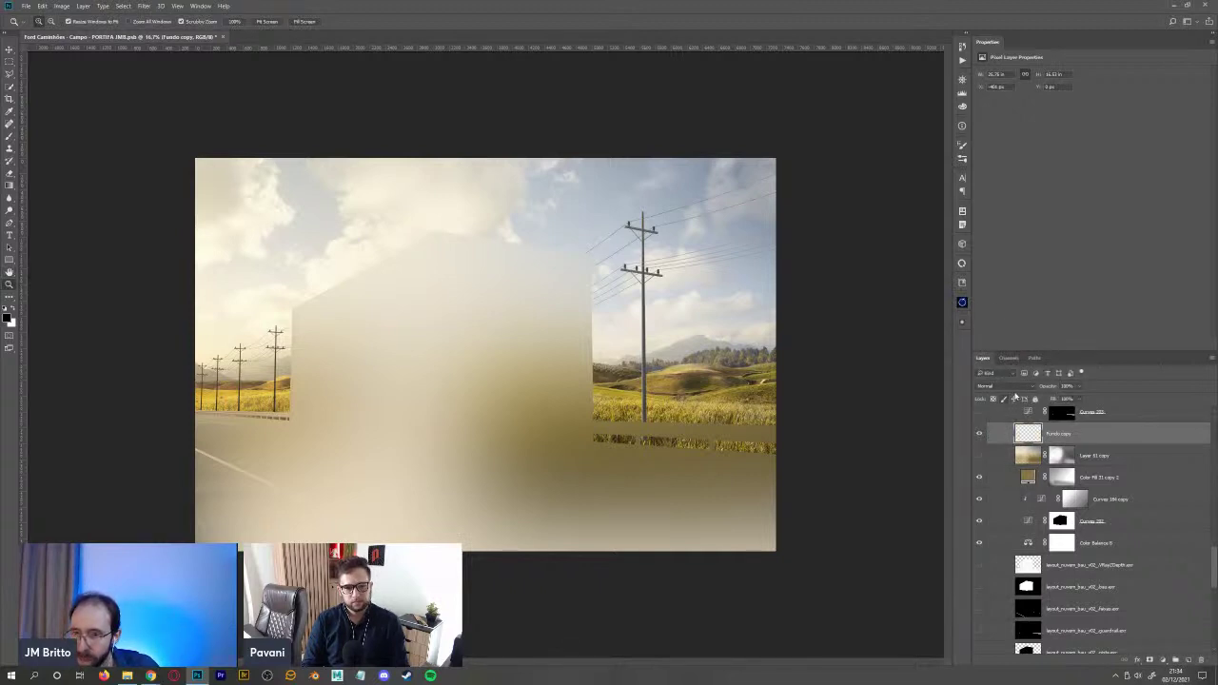
left_click(1016, 386)
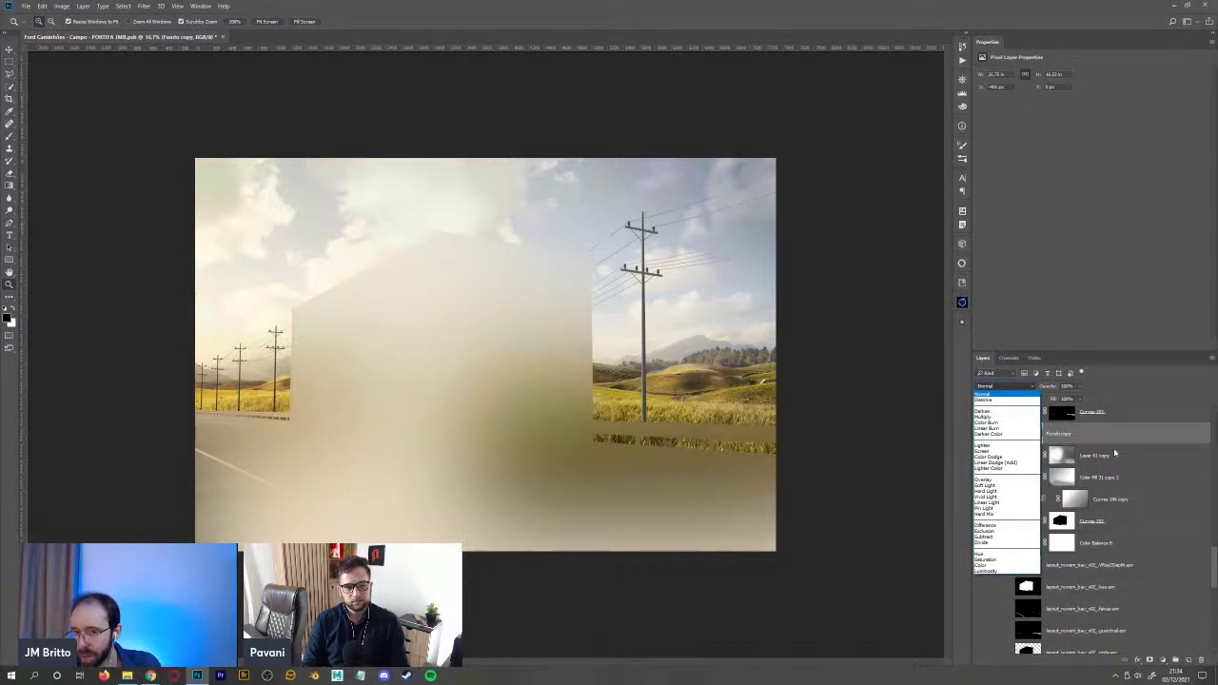
left_click(1005, 394)
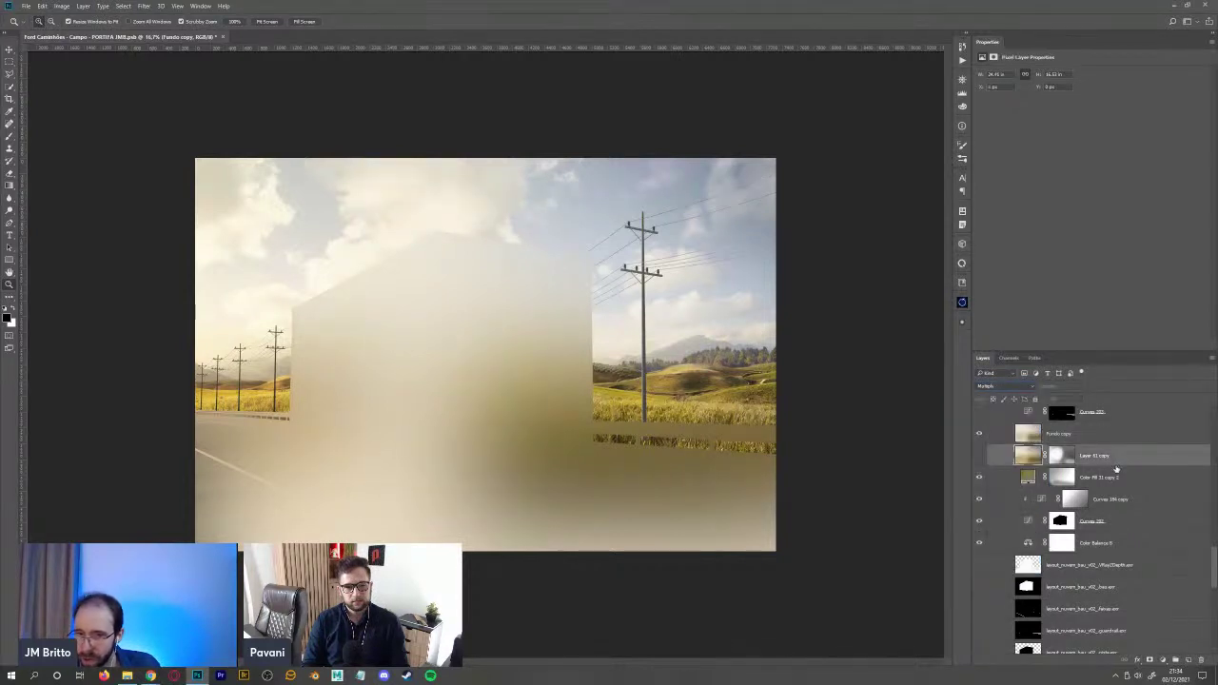
left_click(1005, 390)
left_click(995, 419)
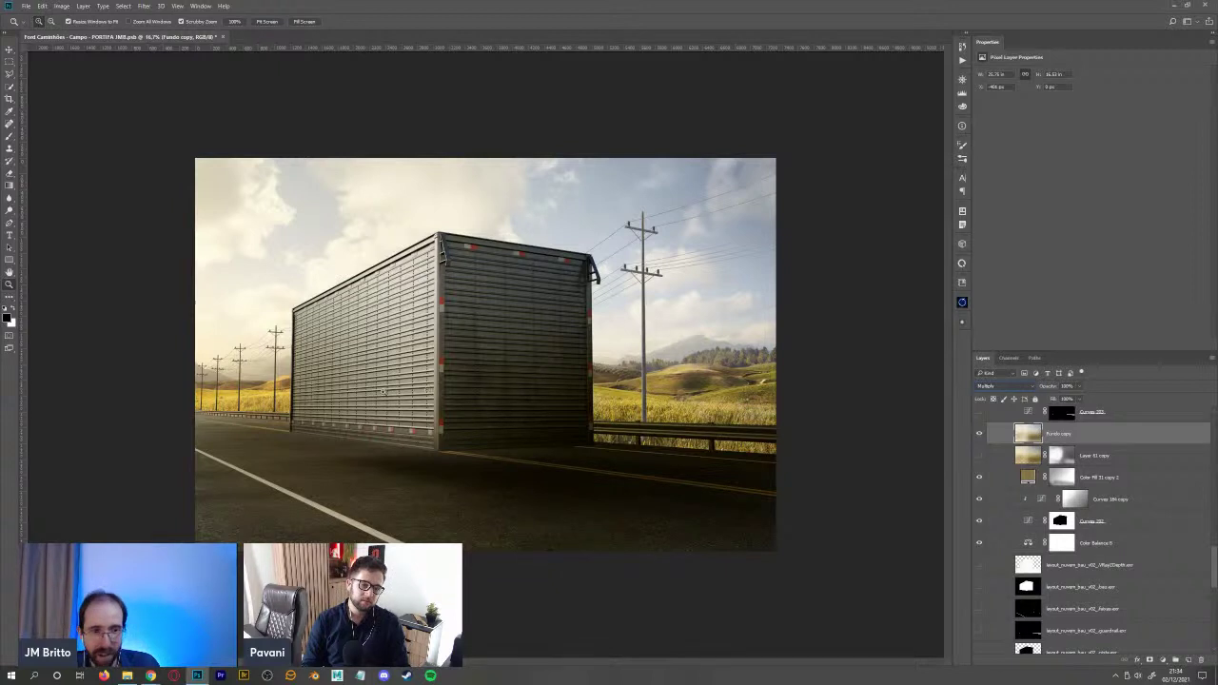
left_click(1150, 660, "alt")
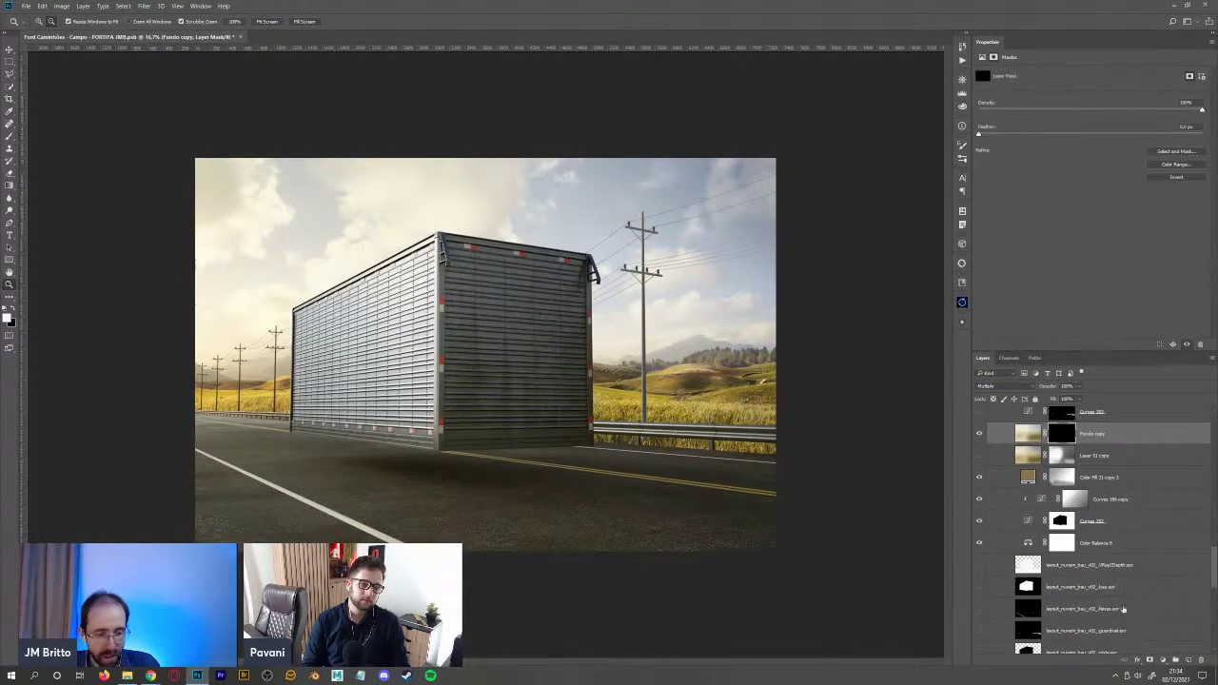
- Paint black gradients into Fondo copy's mask over the truck, then delete the layer
key("g")
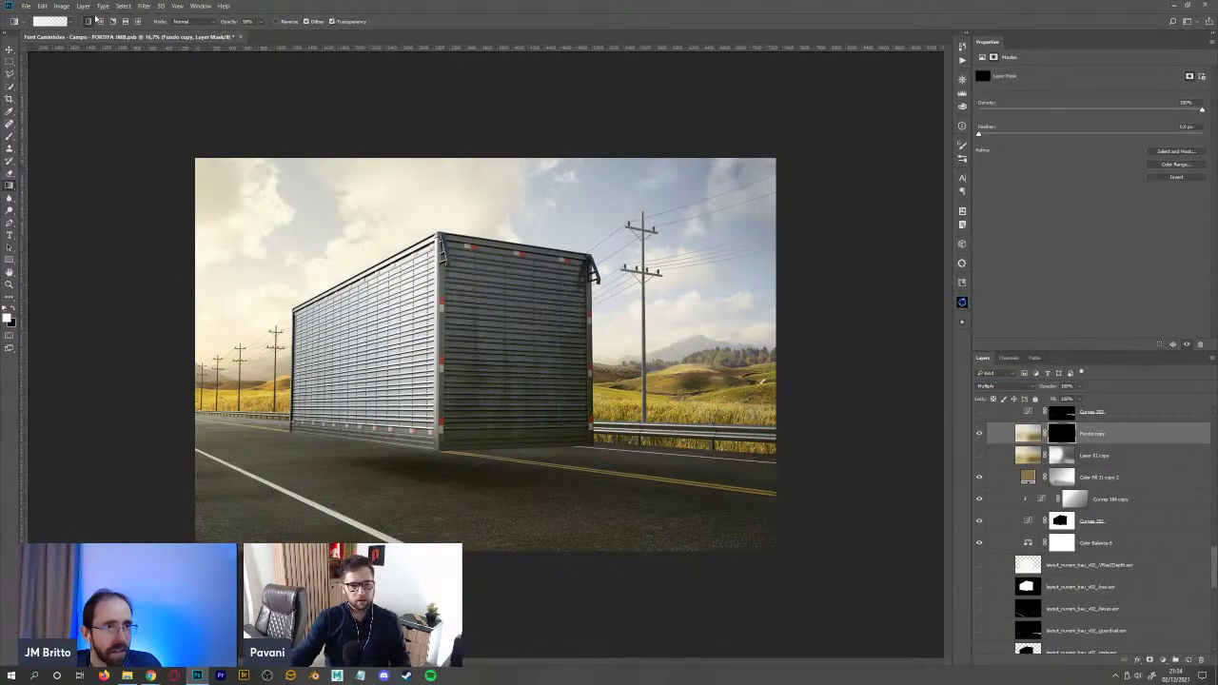
key("x")
mouse_move(224, 278)
left_mouse_down()
mouse_move(265, 342)
mouse_move(128, 205)
left_mouse_up()
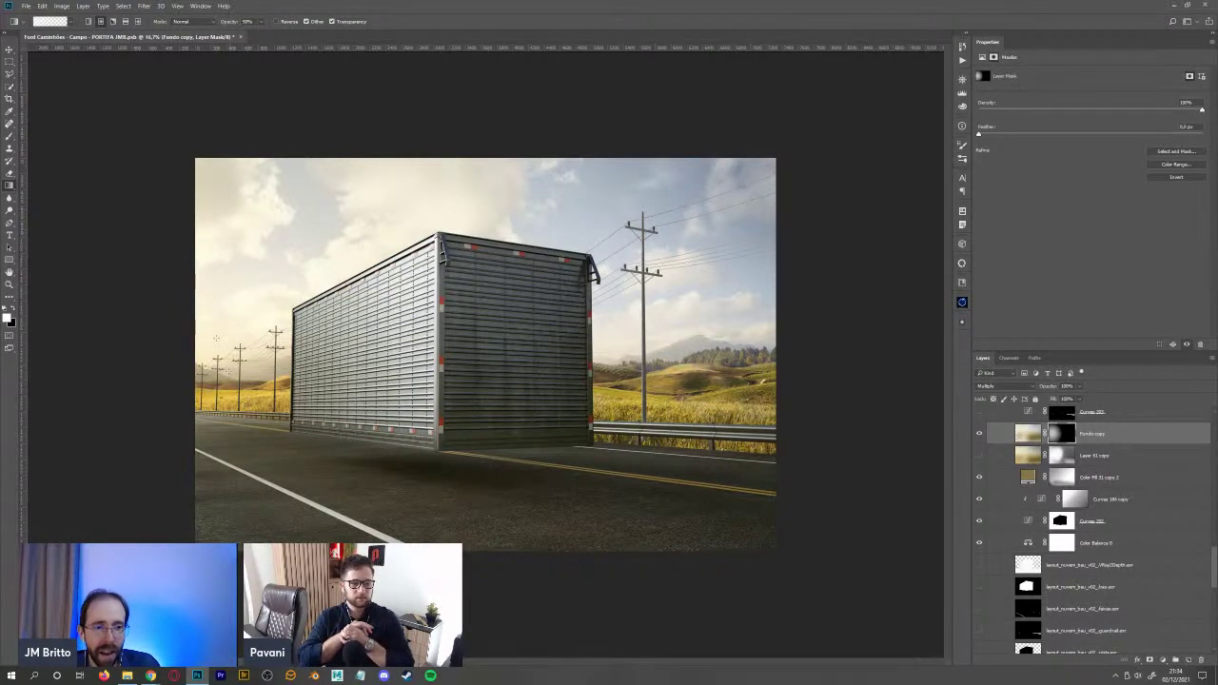
left_click_drag(225, 352, 149, 209)
left_click_drag(310, 302, 200, 111)
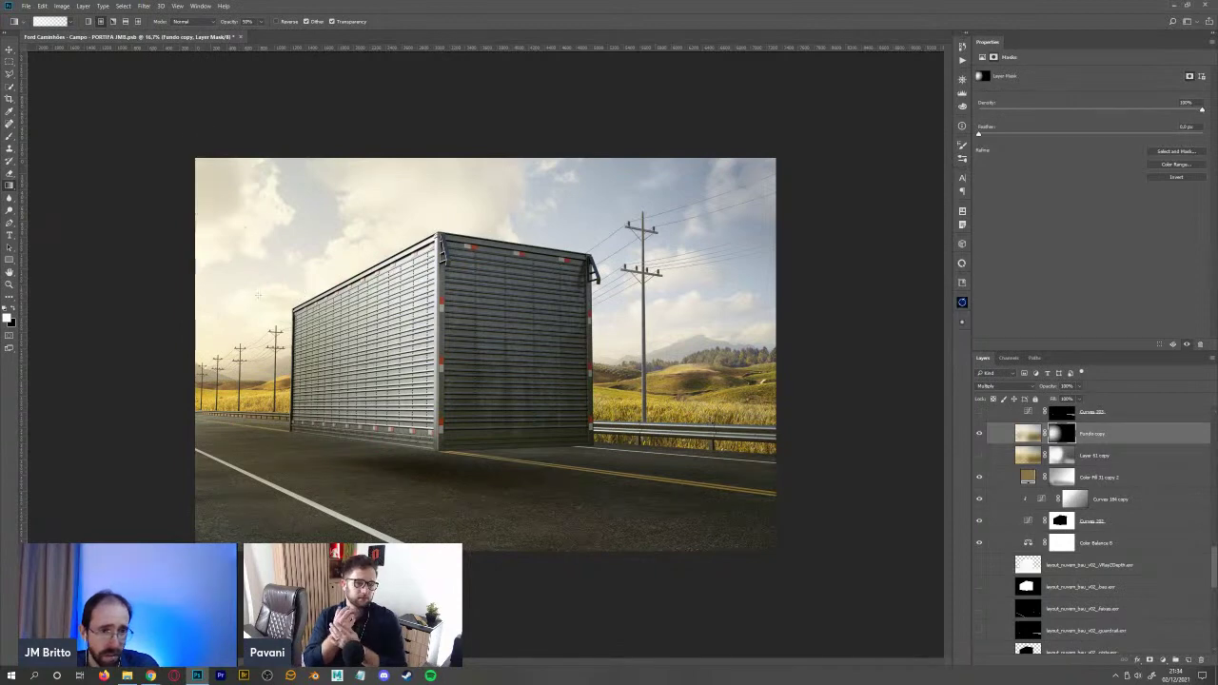
left_click_drag(215, 380, 156, 240)
left_click_drag(219, 478, 128, 222)
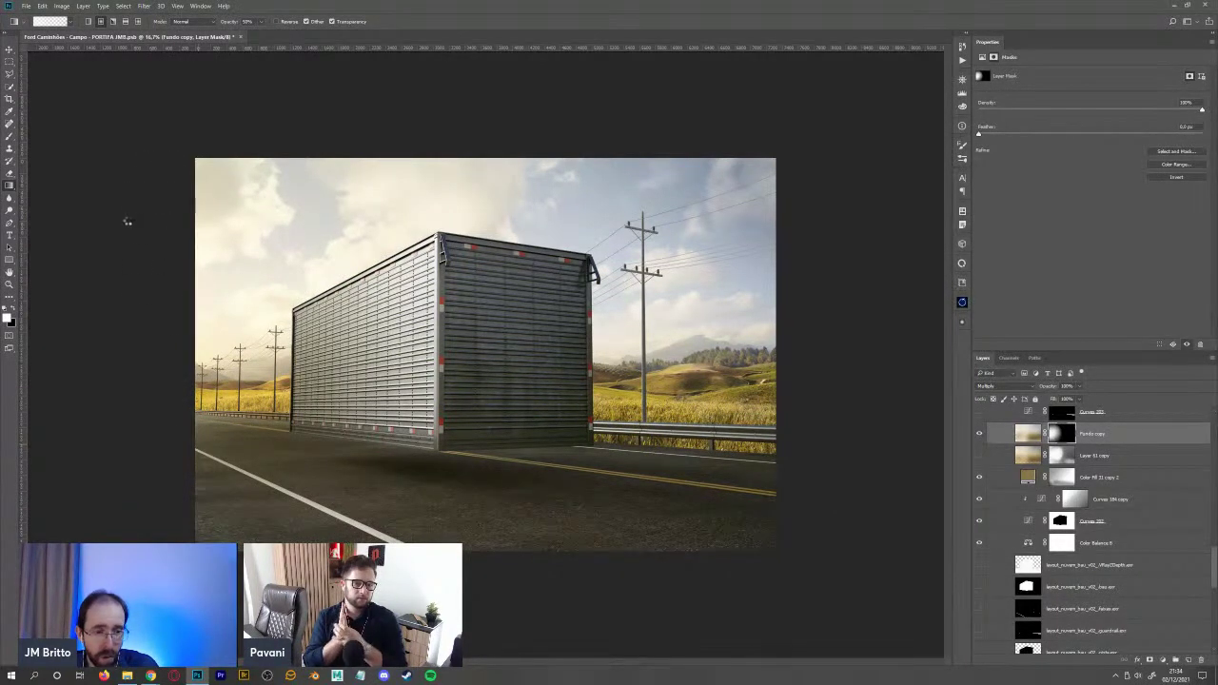
left_click_drag(213, 525, 95, 264)
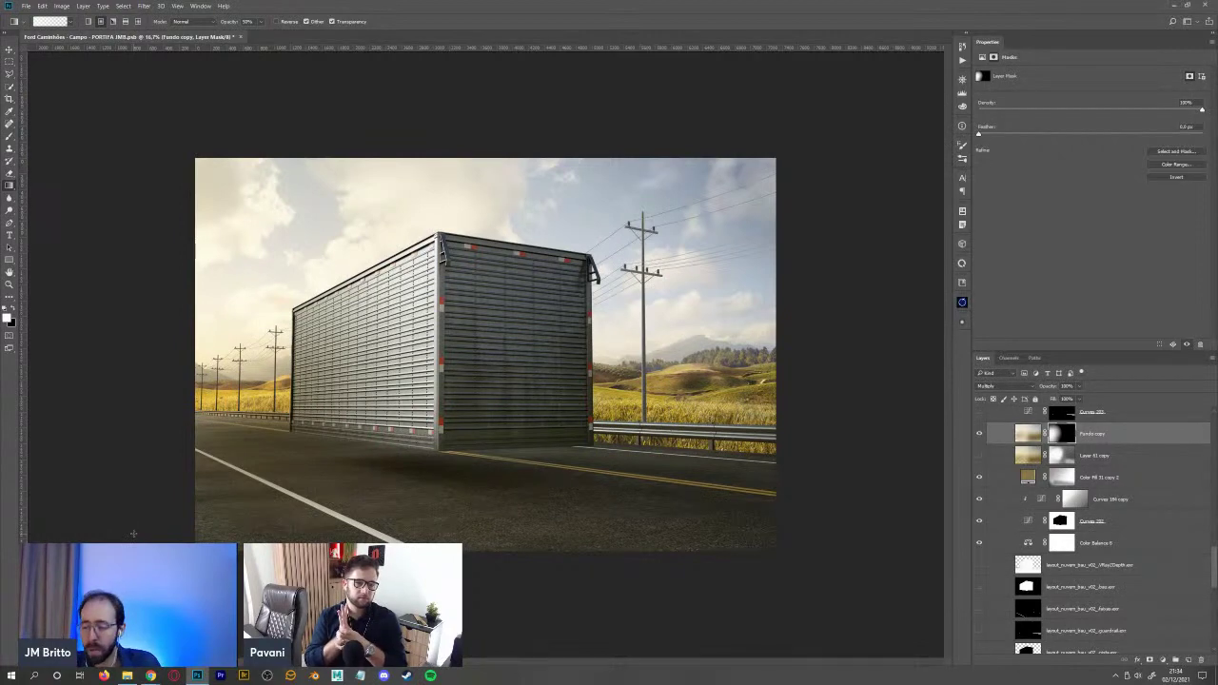
left_click_drag(1132, 436, 1200, 660)
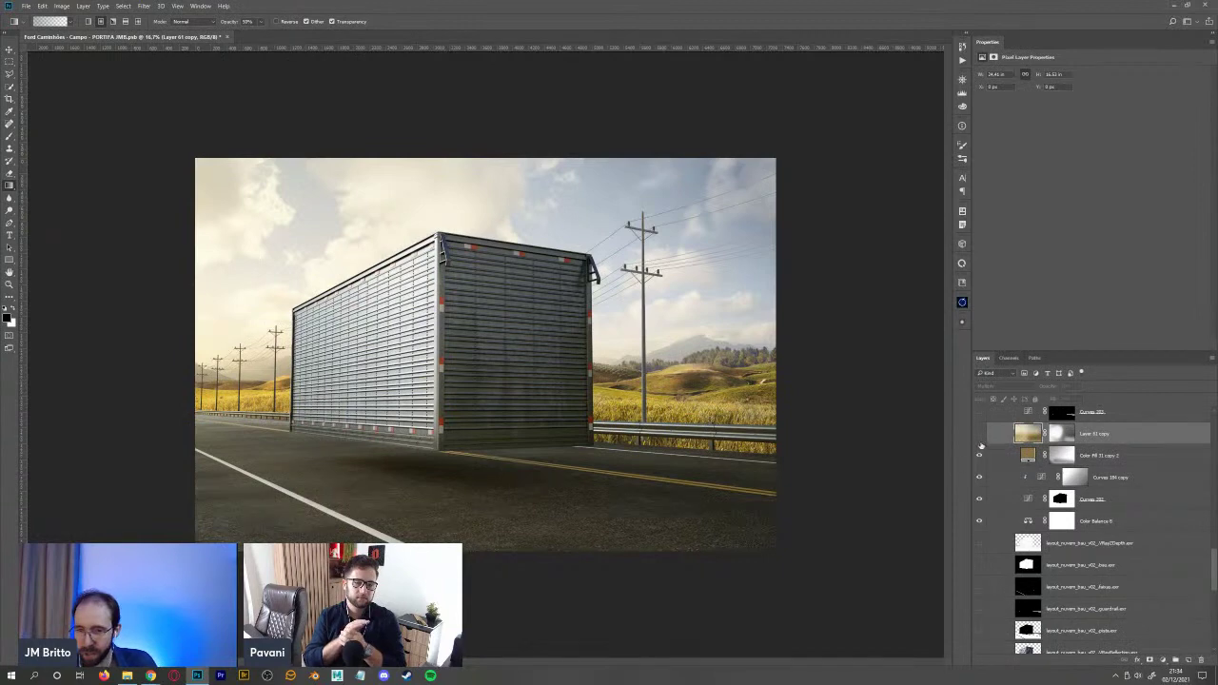
- Show Layer 61 copy again and scroll the Layers panel up
left_click(979, 434)
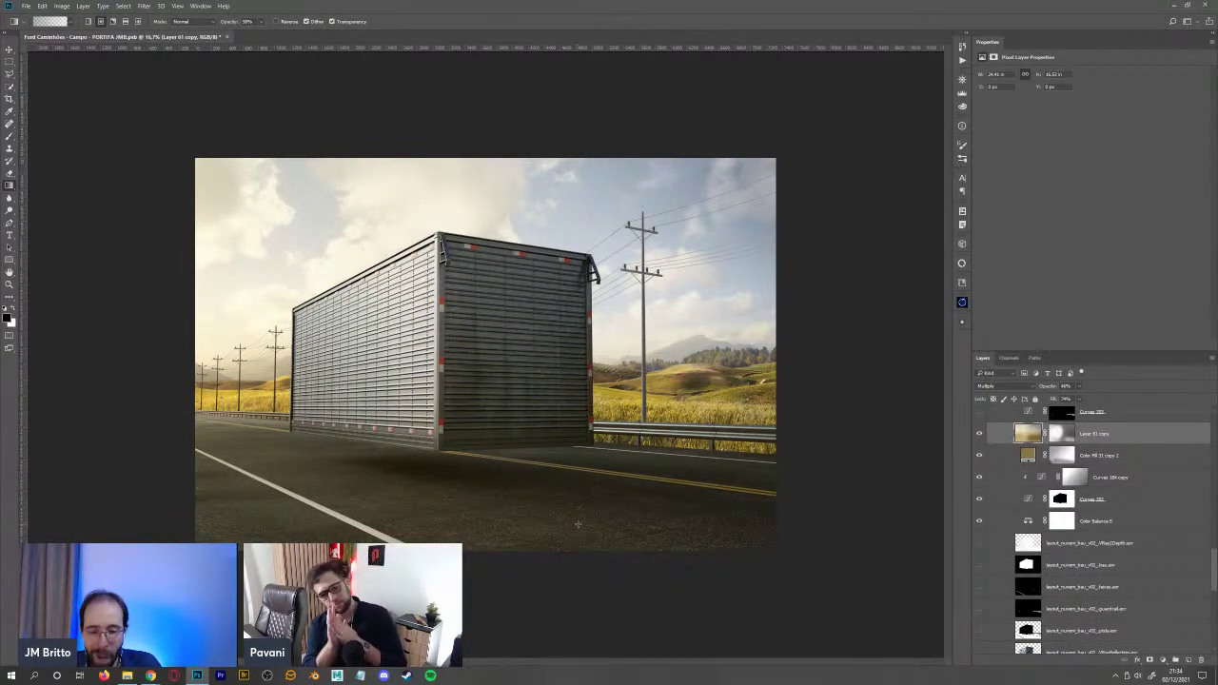
scroll(576, 329, "up", 1)
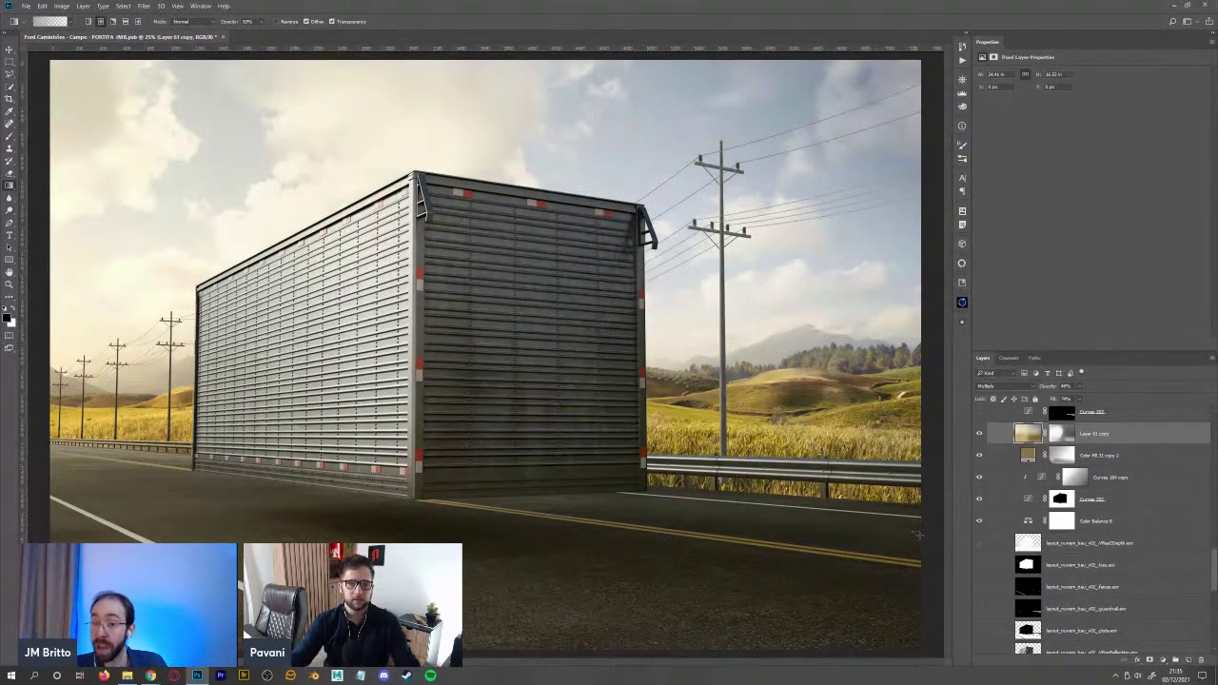
left_click_drag(1214, 564, 1213, 521)
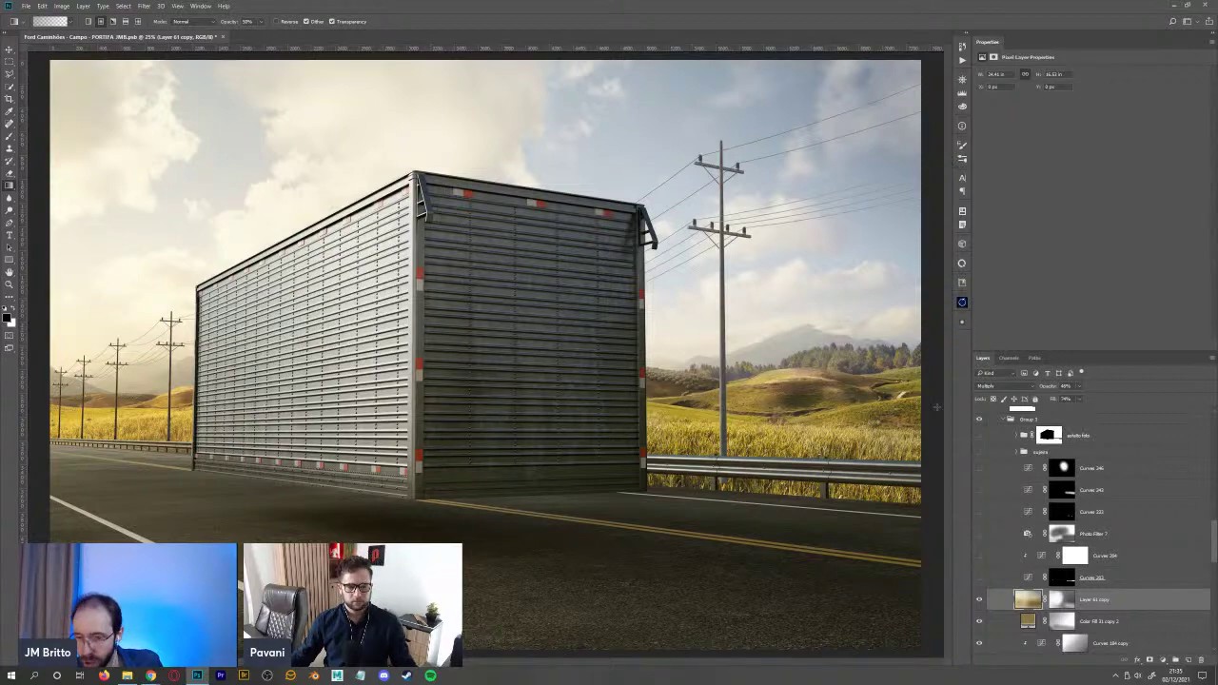
- Inspect the Curves 202 mask, turn on Curves 204, and compare with Curves 202 hidden
key("ctrl+minus")
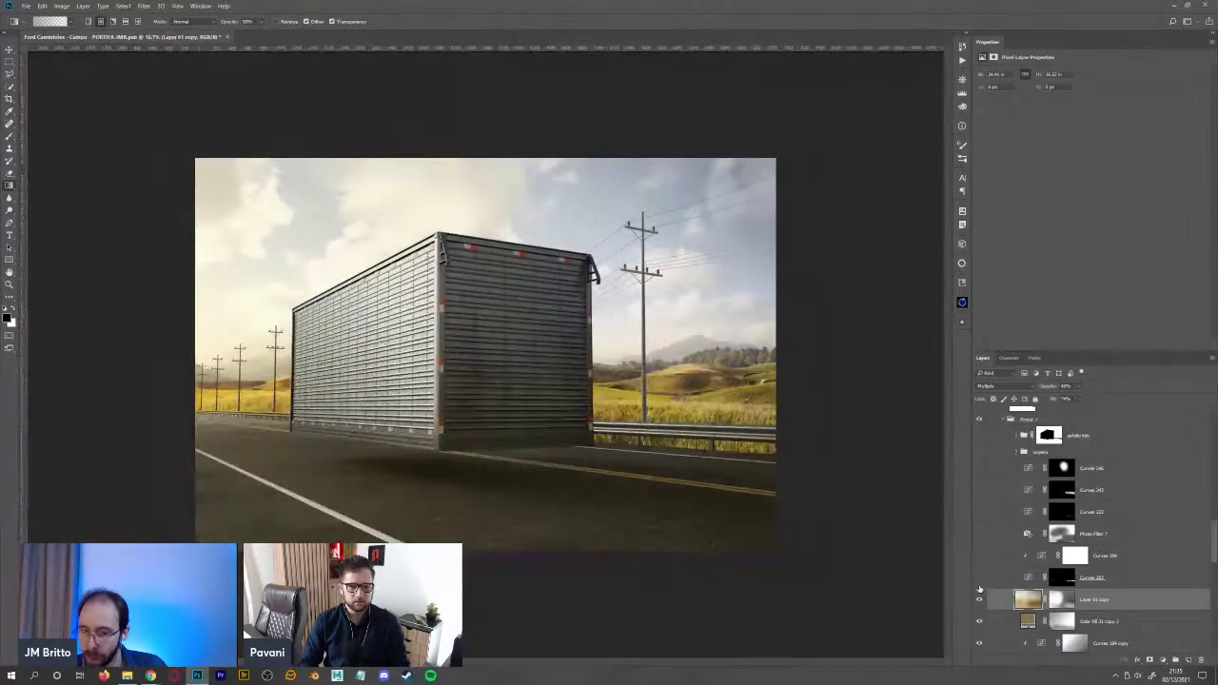
key("ctrl+plus")
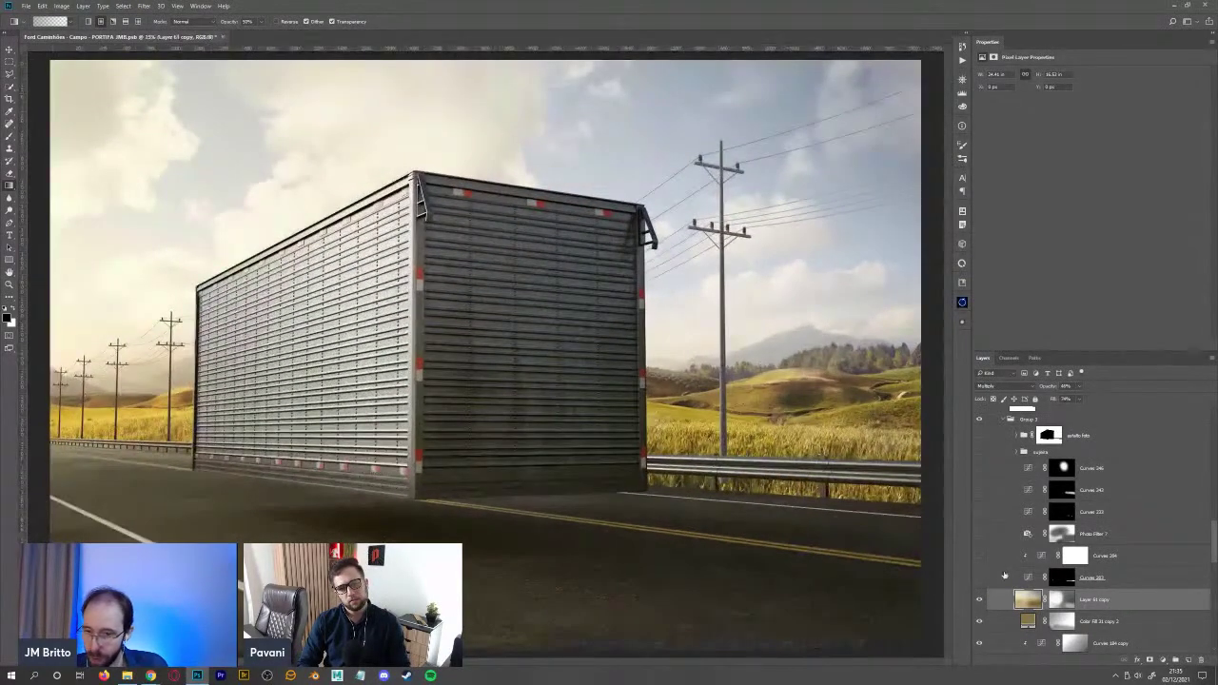
left_click(1091, 578)
left_click(1058, 578, "alt")
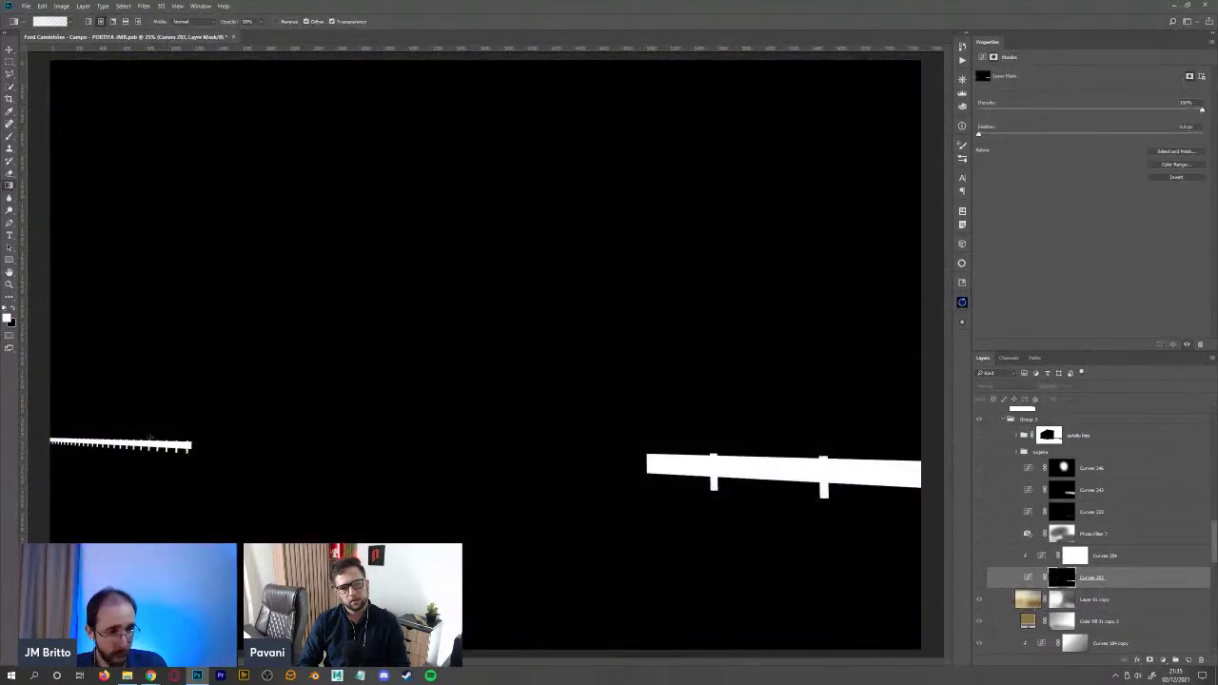
left_click(1066, 575, "alt")
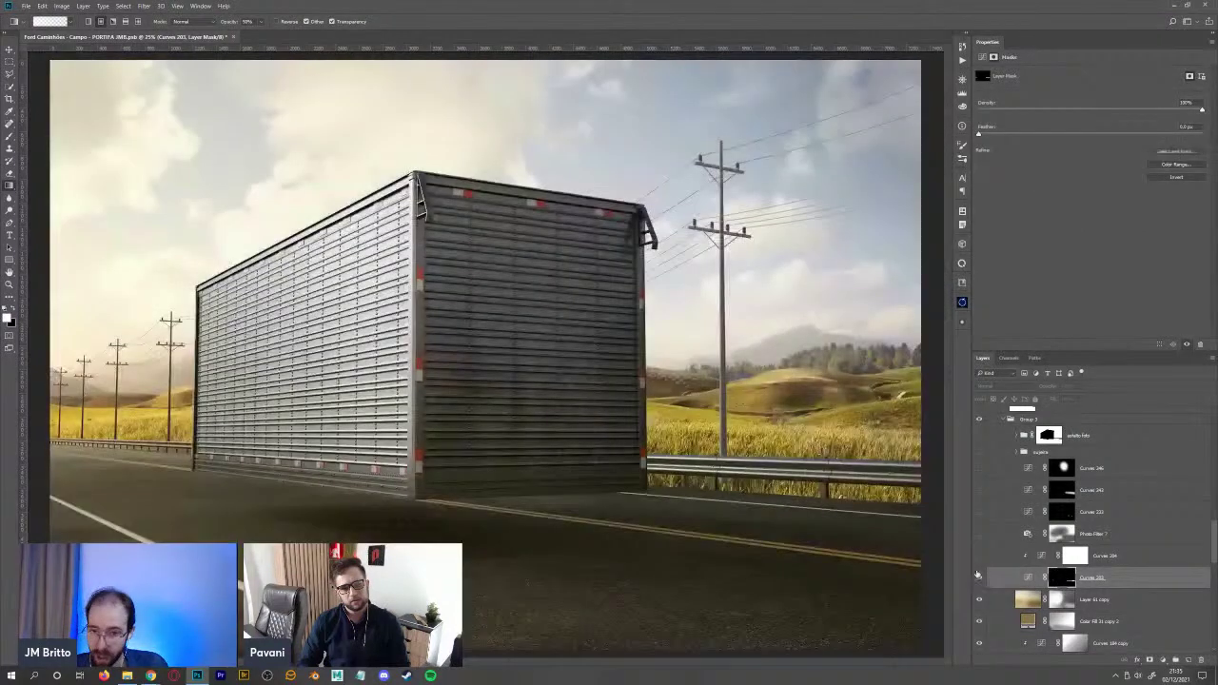
left_click(979, 556)
left_click(980, 578)
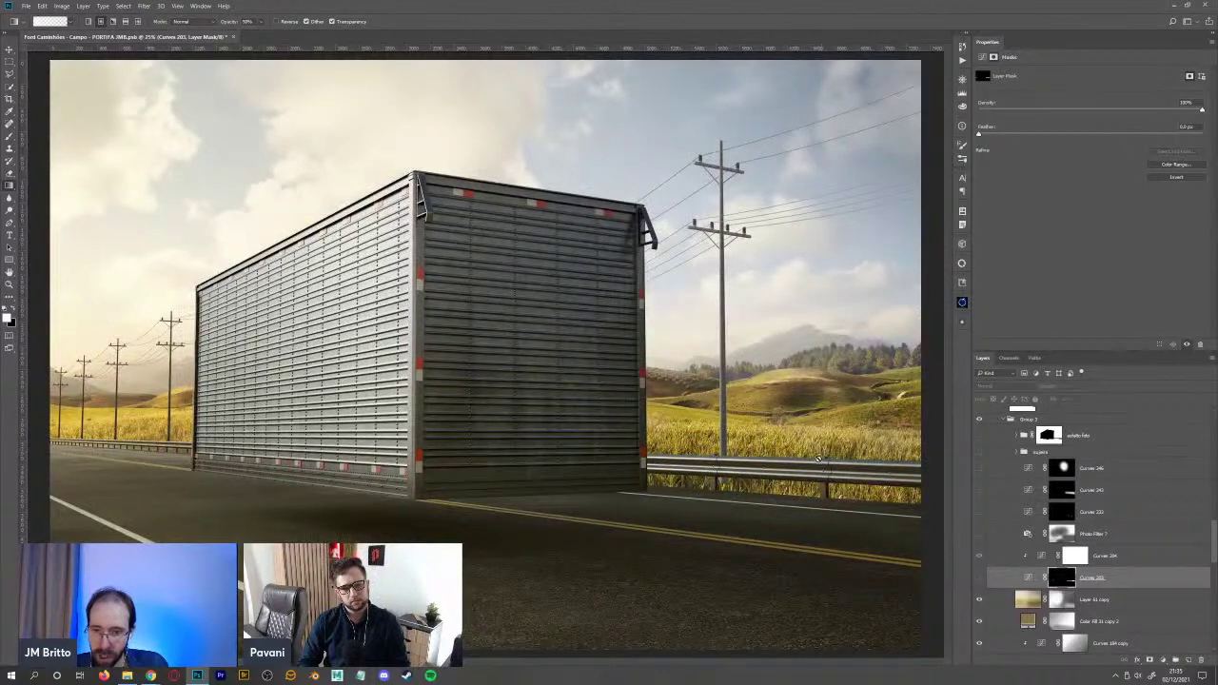
left_click(980, 577)
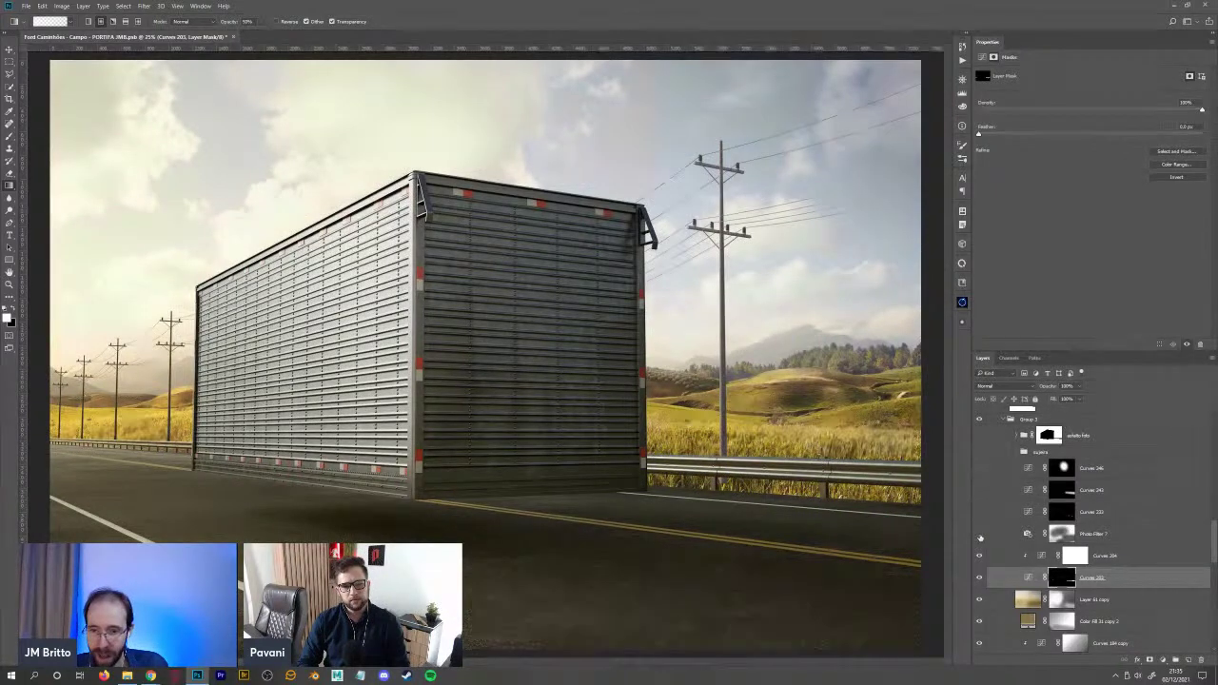
- Turn on Curves 222, 242 and 246 and compare the Photo Filter and Curves layers on and off
left_click_drag(979, 533, 980, 467)
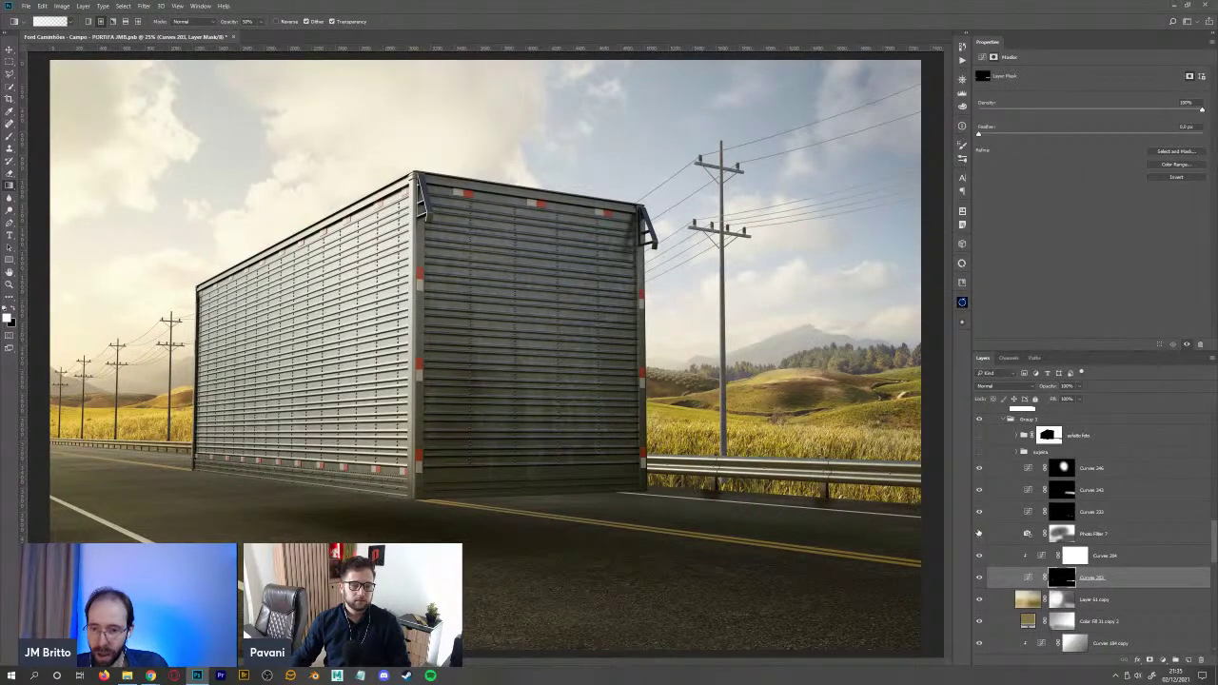
left_click_drag(979, 533, 981, 471)
left_click_drag(980, 533, 979, 466)
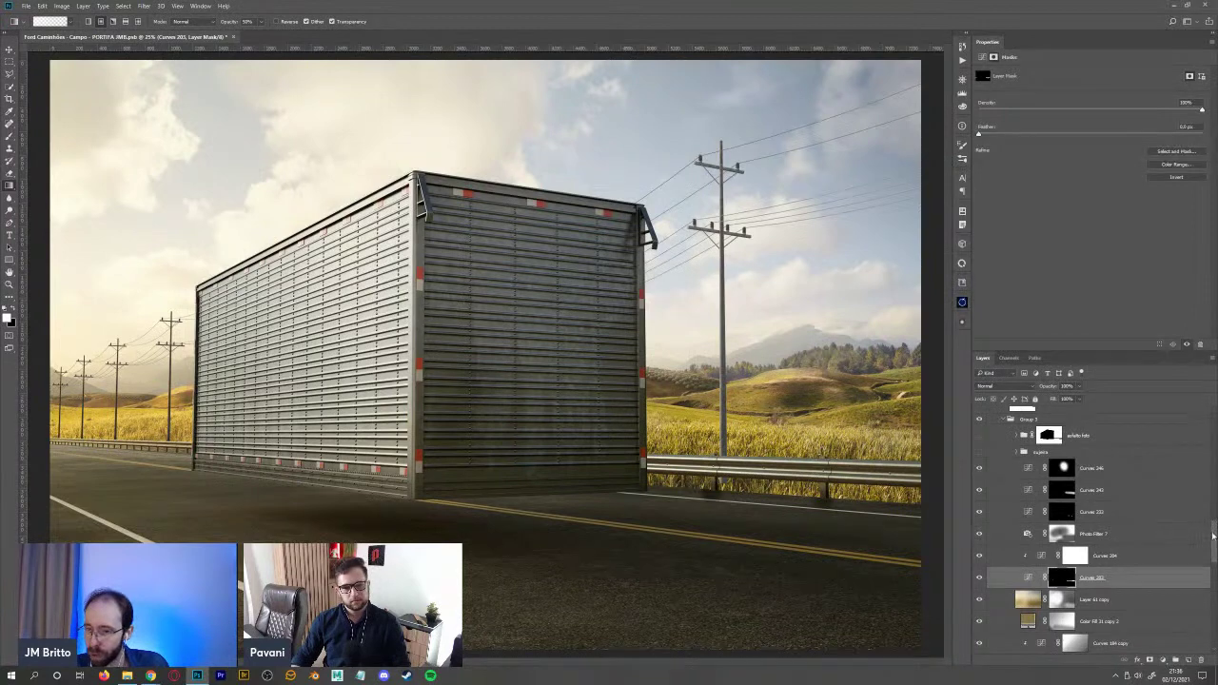
scroll(1212, 538, "up", 5)
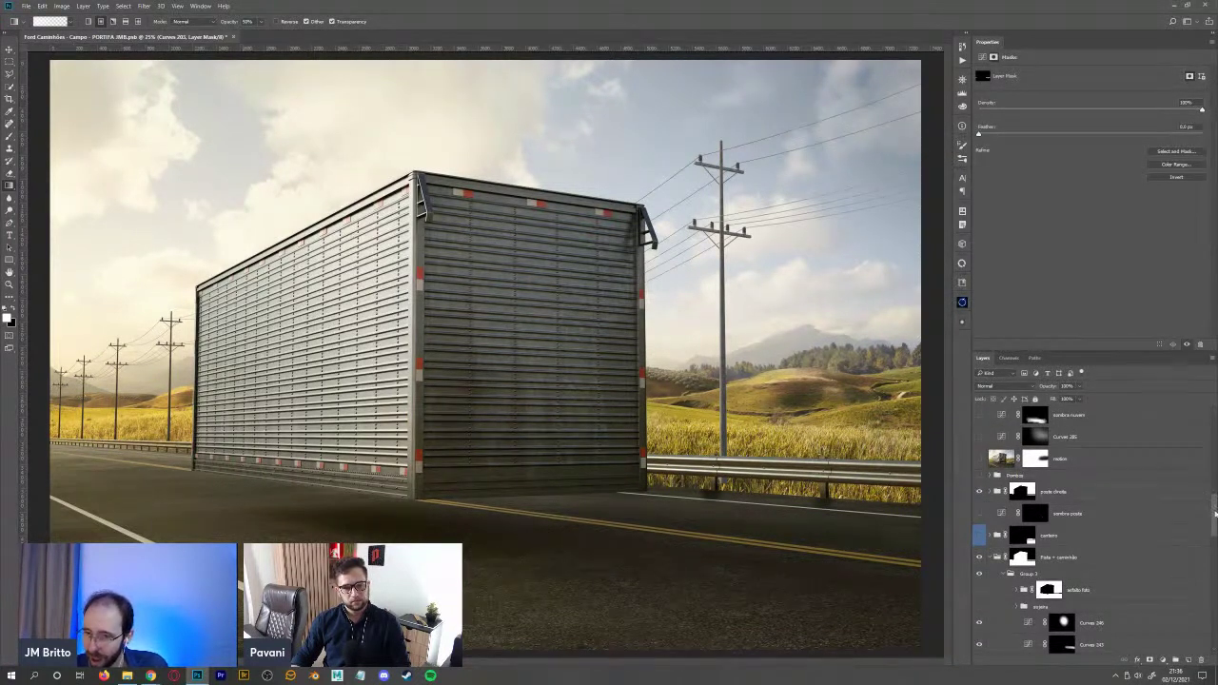
scroll(1214, 514, "down", 4)
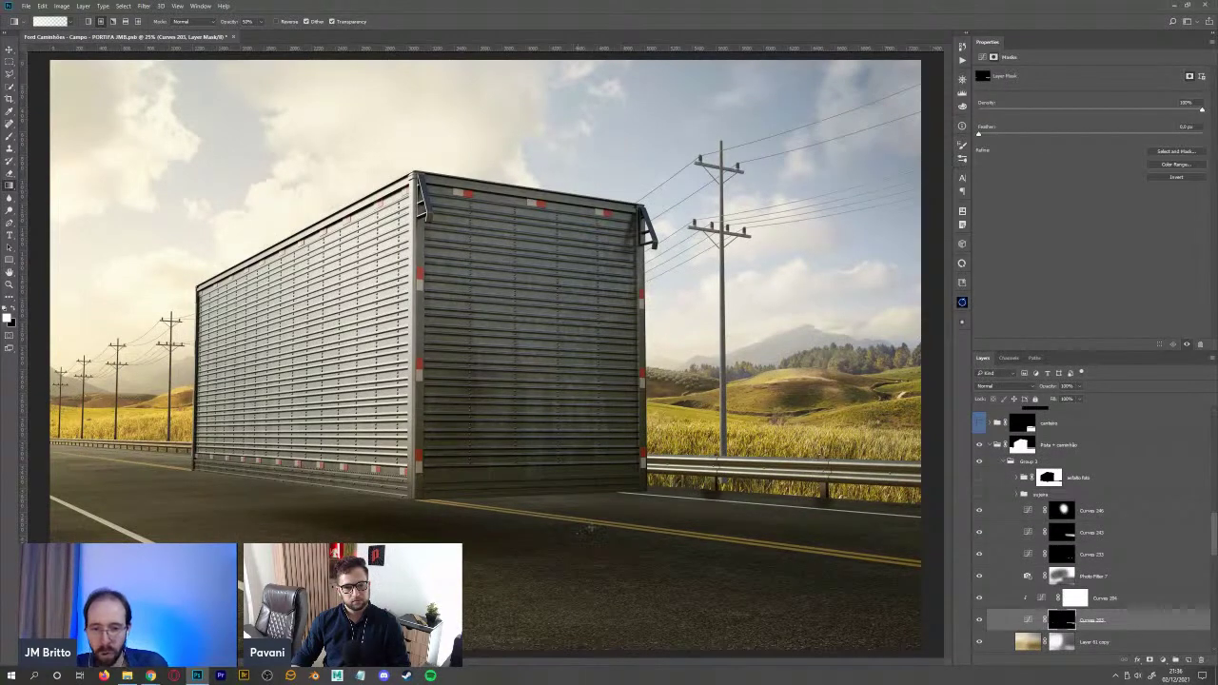
- Select Curves 246, turn on the sujeira group, and expand it
key("i")
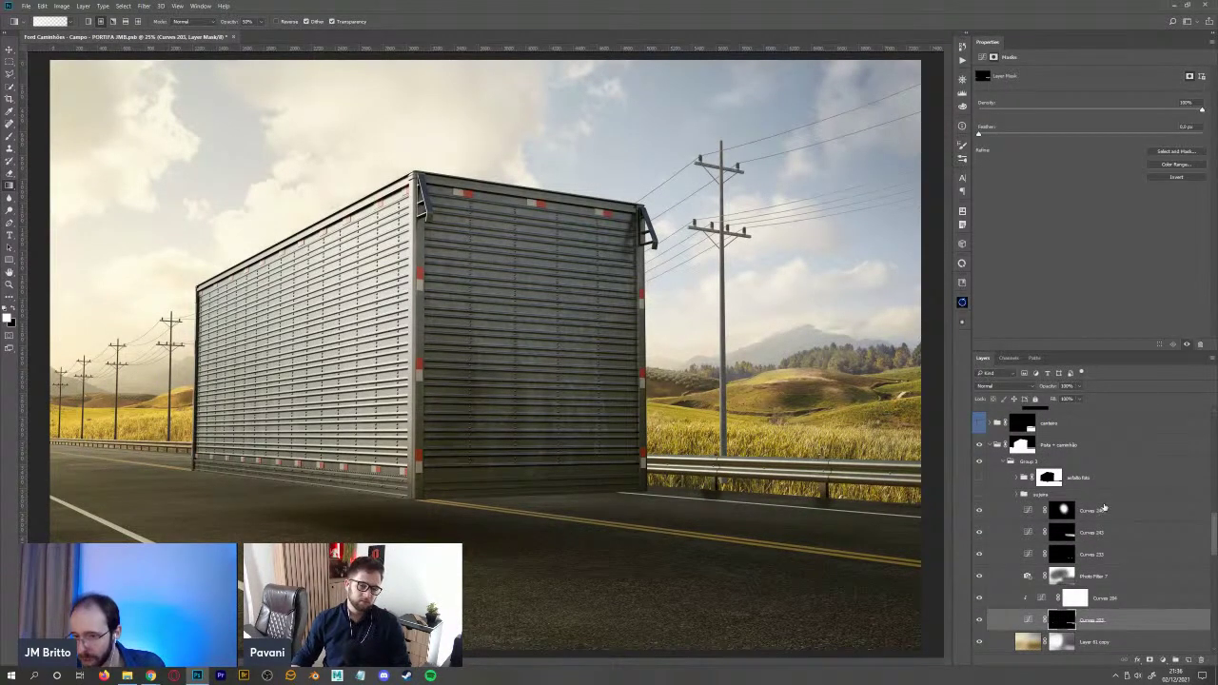
left_click(1131, 514)
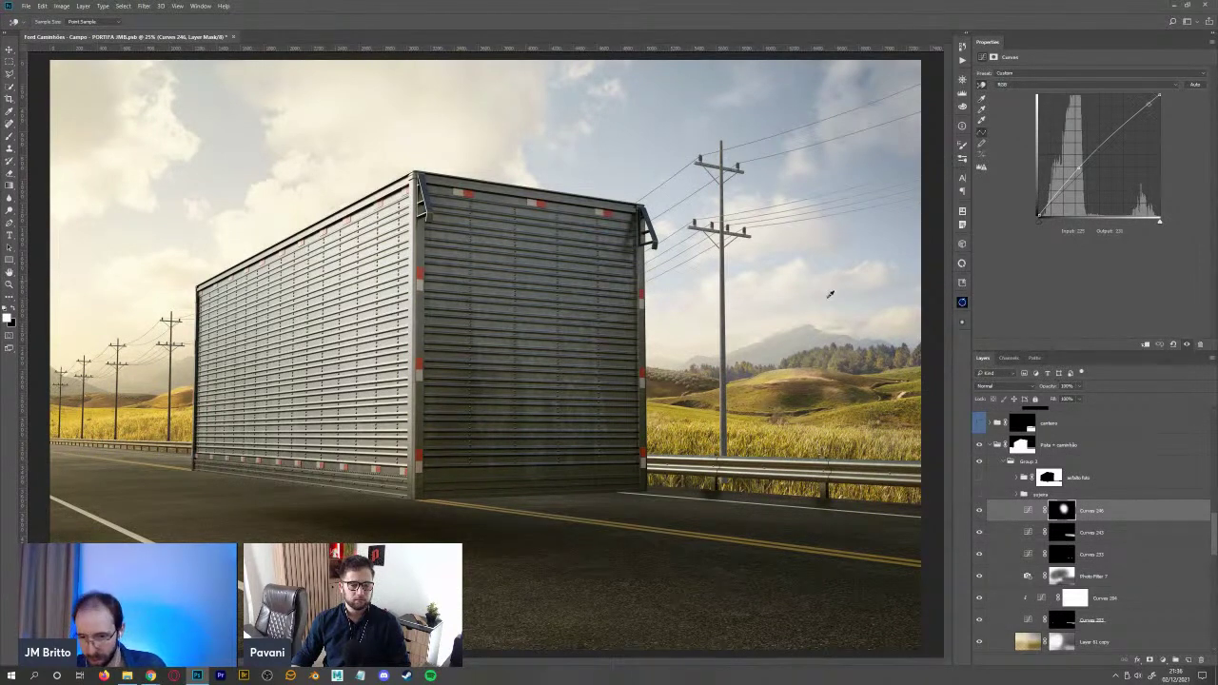
left_click(980, 496)
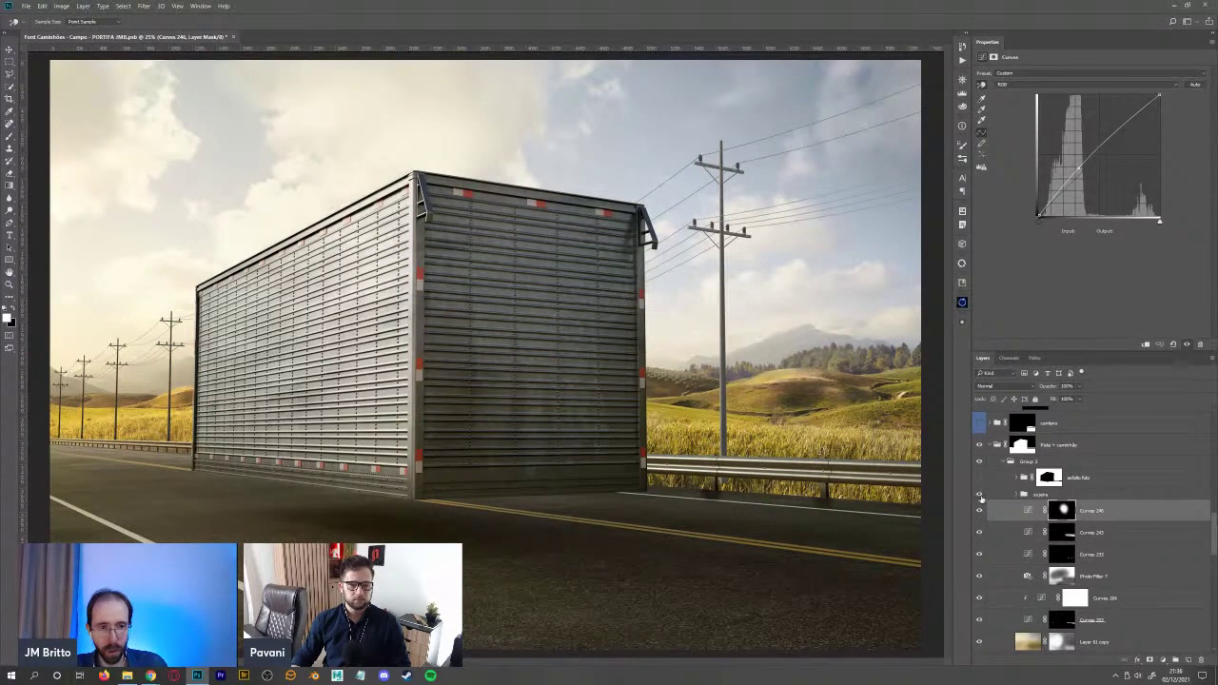
left_click(1018, 495)
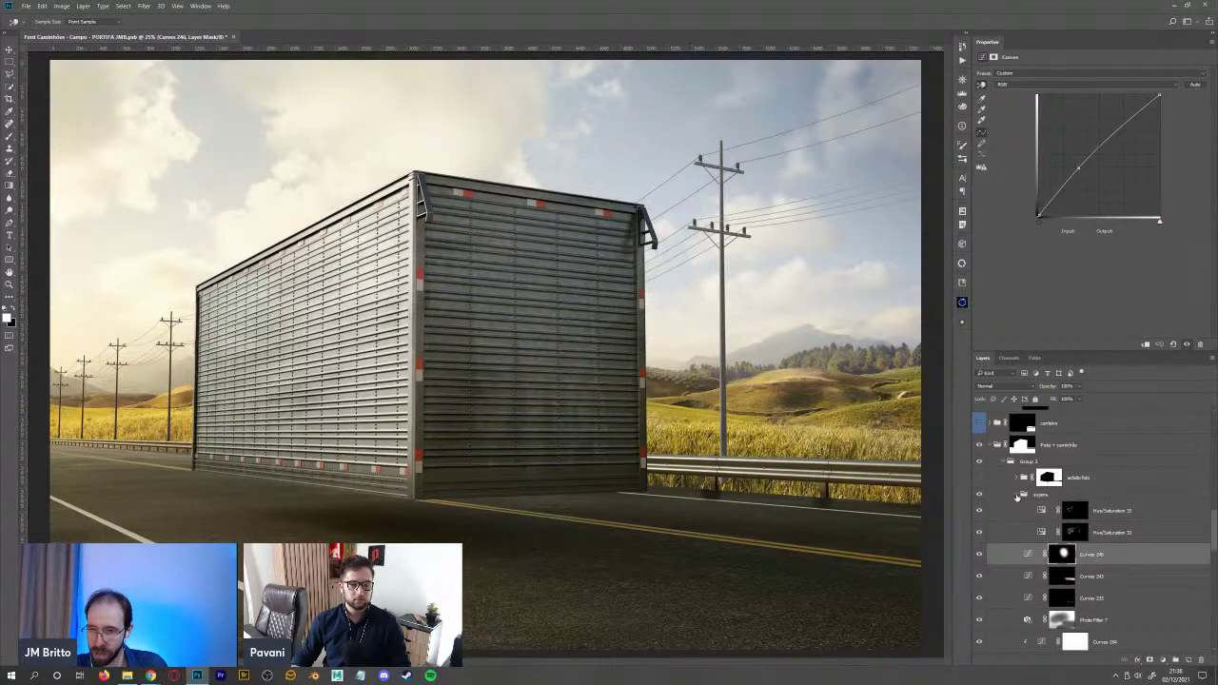
left_click(1018, 495)
left_click(1019, 495)
- Inspect the Hue/Saturation 32 and 33 masks, then return to the composite
left_click(1071, 536)
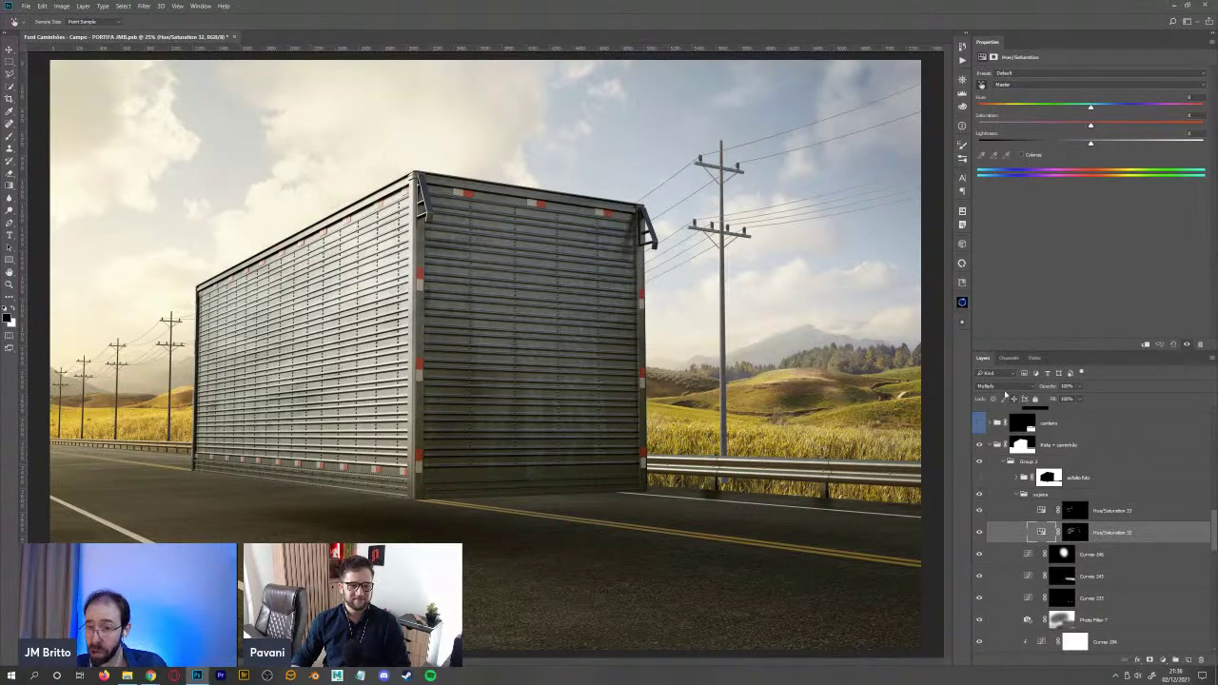
left_click(1075, 532, "alt")
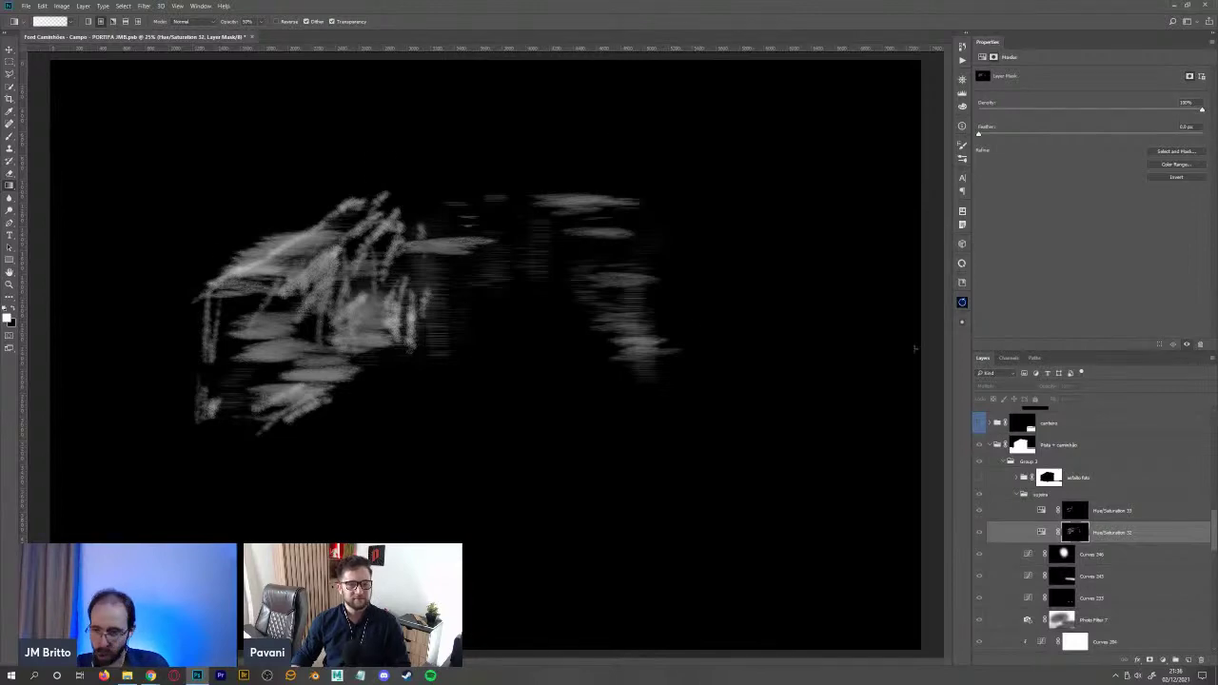
left_click(1076, 510, "alt")
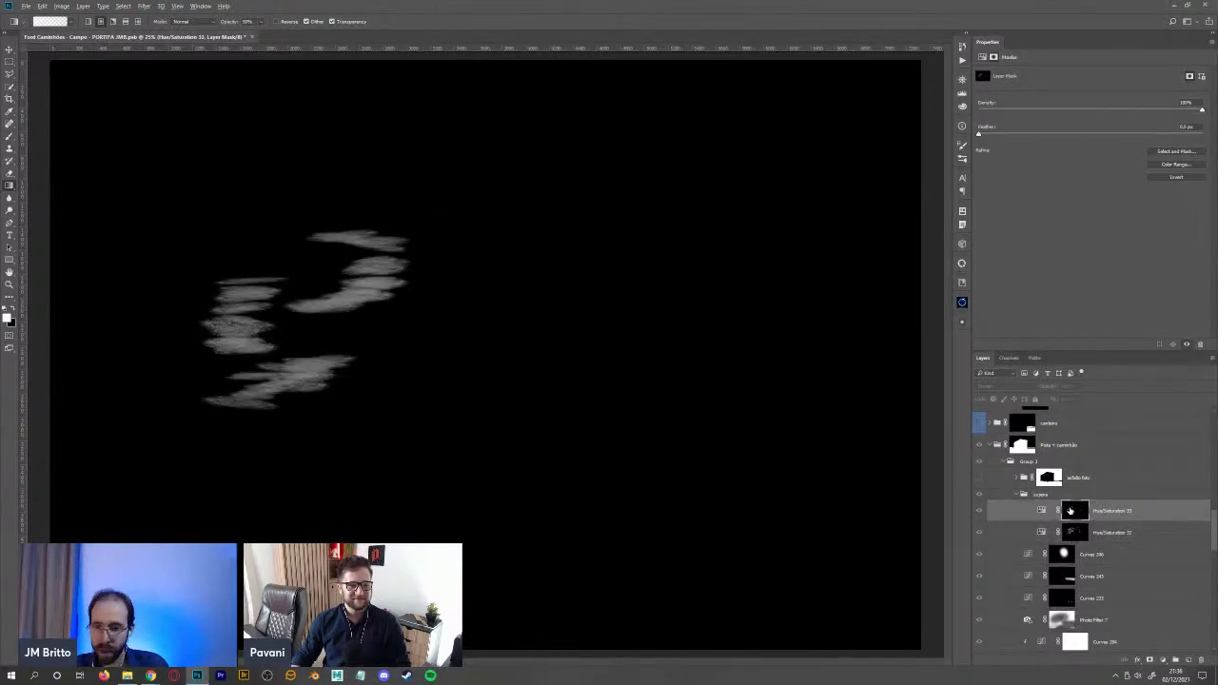
left_click(1072, 512, "alt")
- Zoom into the truck's side panel and compare it with the sujeira dirt group hidden
key("z")
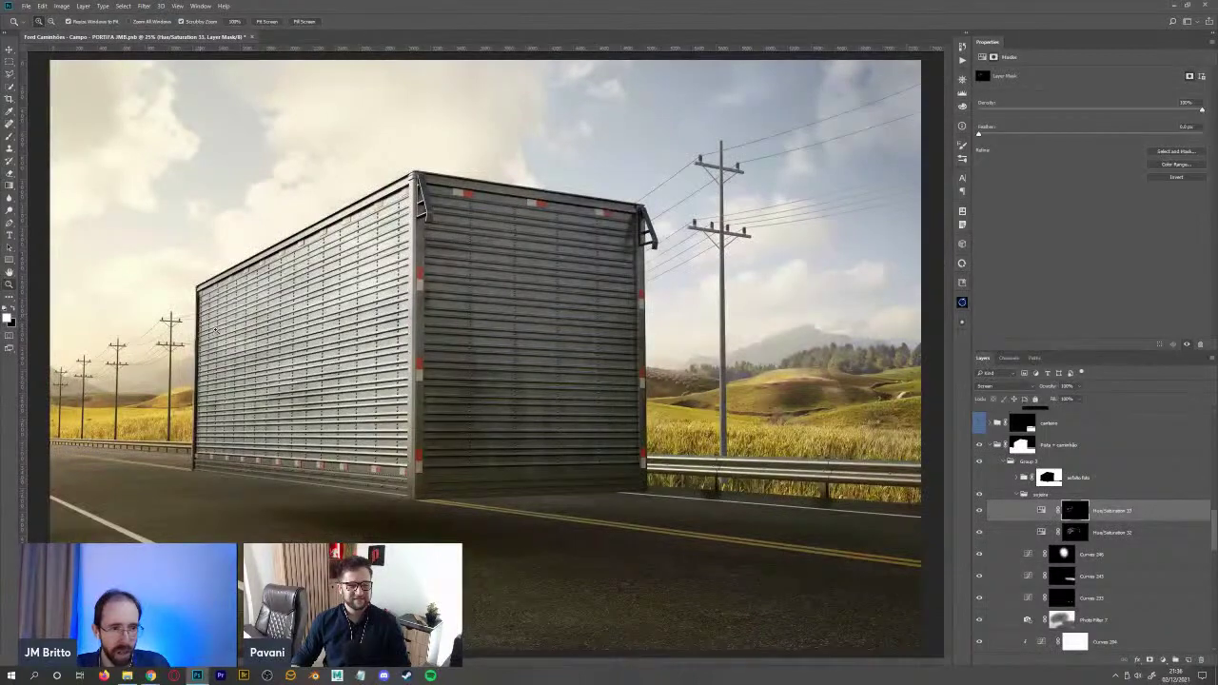
left_click_drag(219, 330, 709, 374)
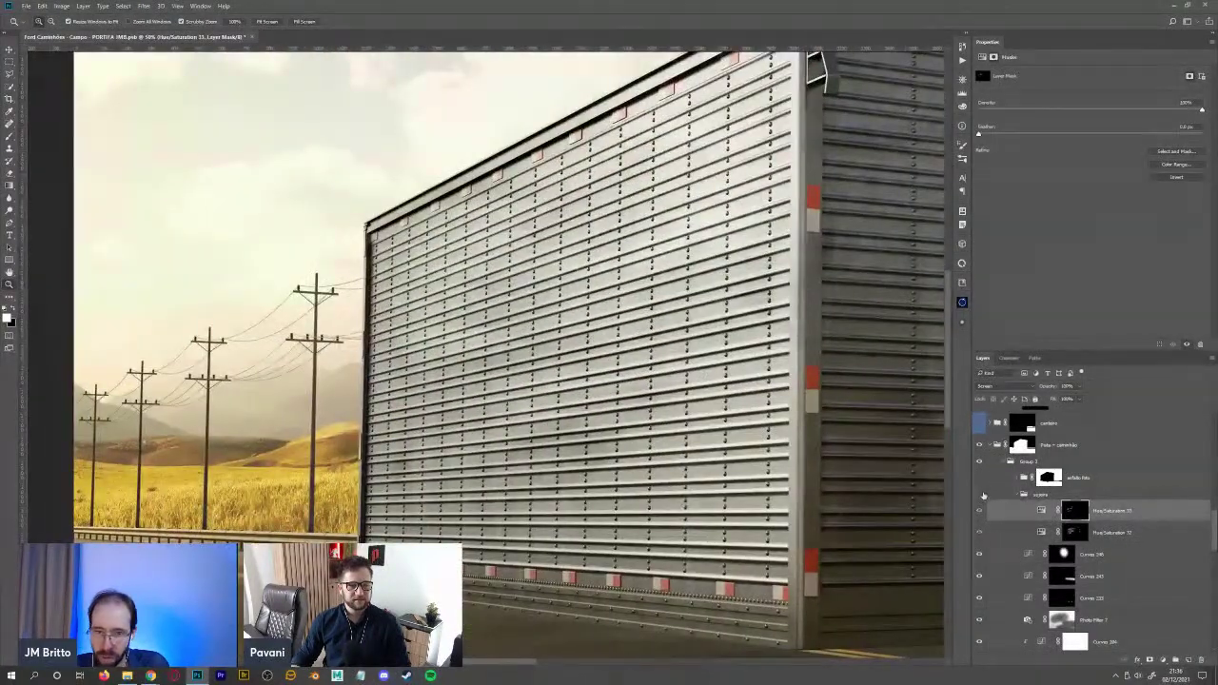
left_click(980, 494)
left_click(980, 494)
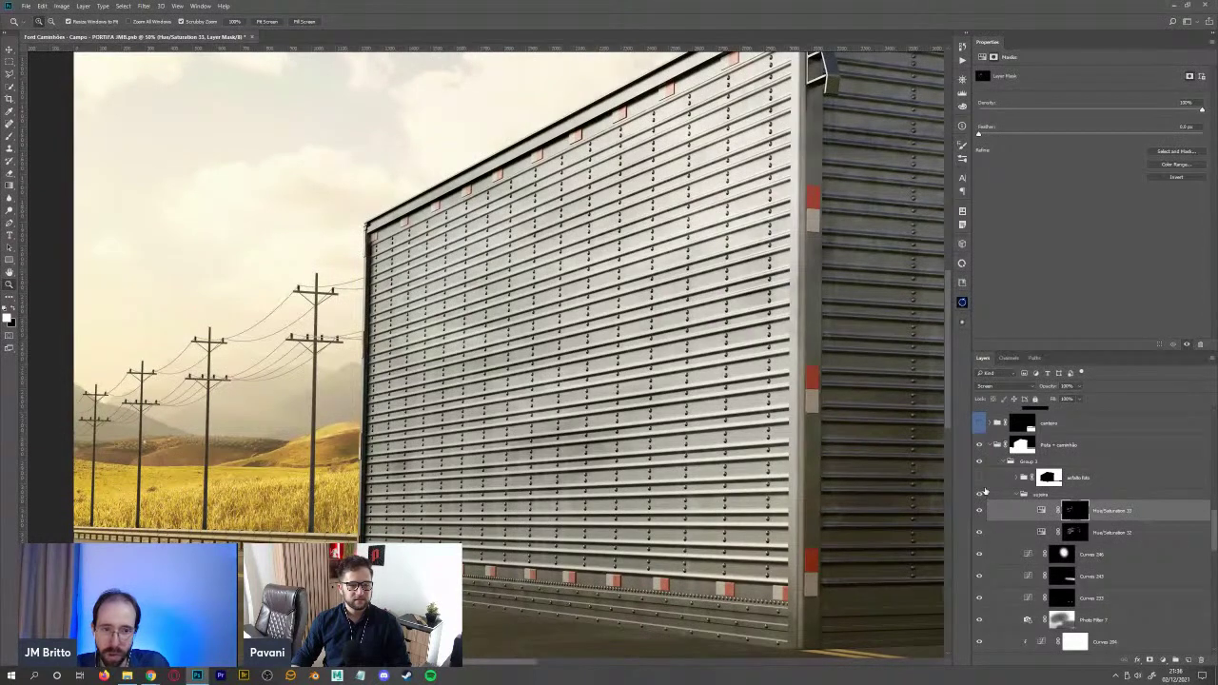
- Select asfalto foto, recompare sujeira, zoom out, collapse sujeira and toggle antes foto
left_click(990, 483)
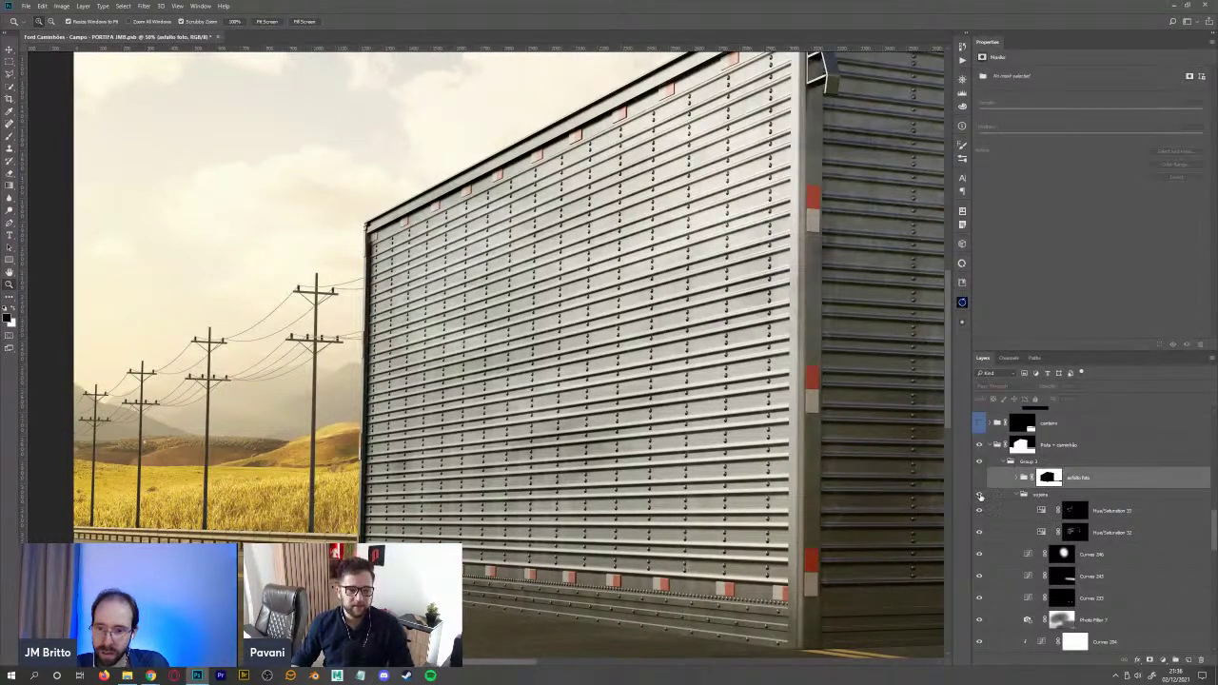
left_click(981, 495)
left_click(979, 494)
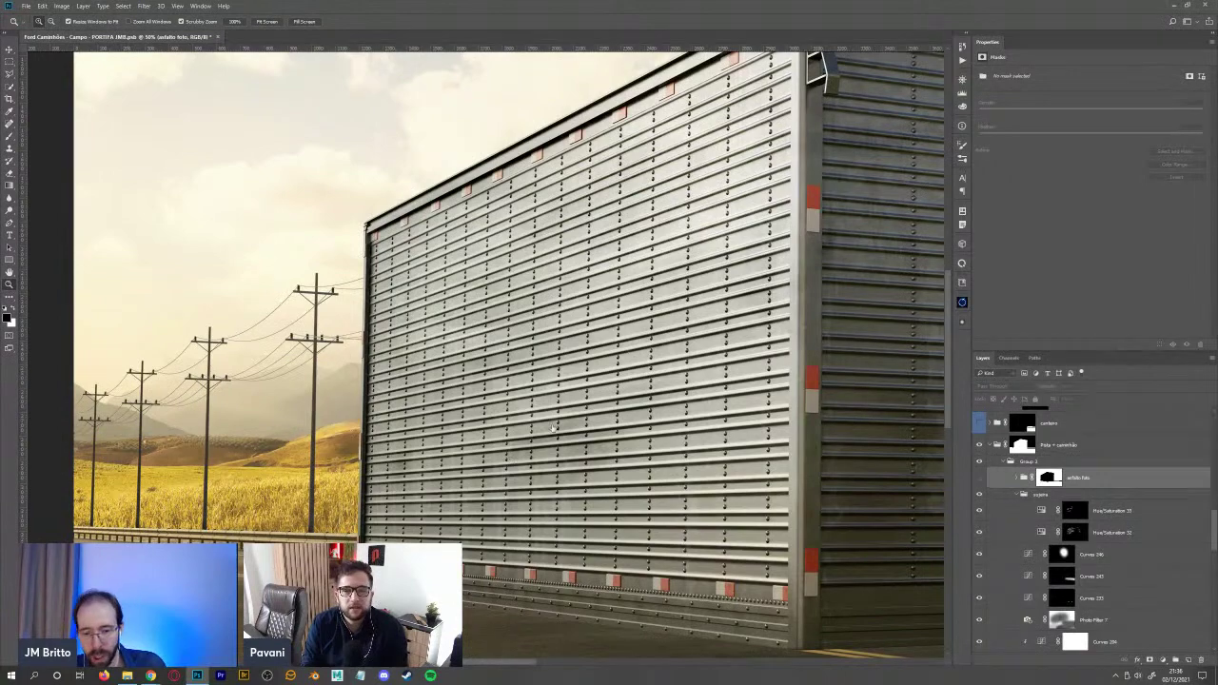
left_click(571, 394, "alt")
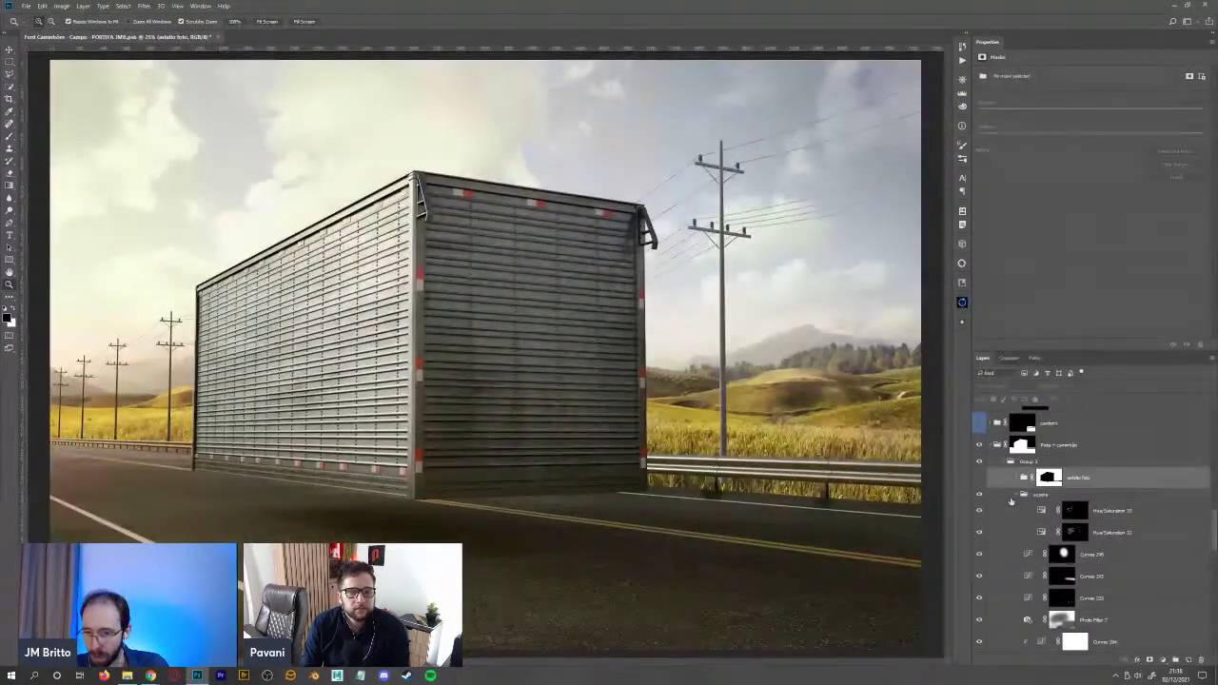
left_click(1018, 495)
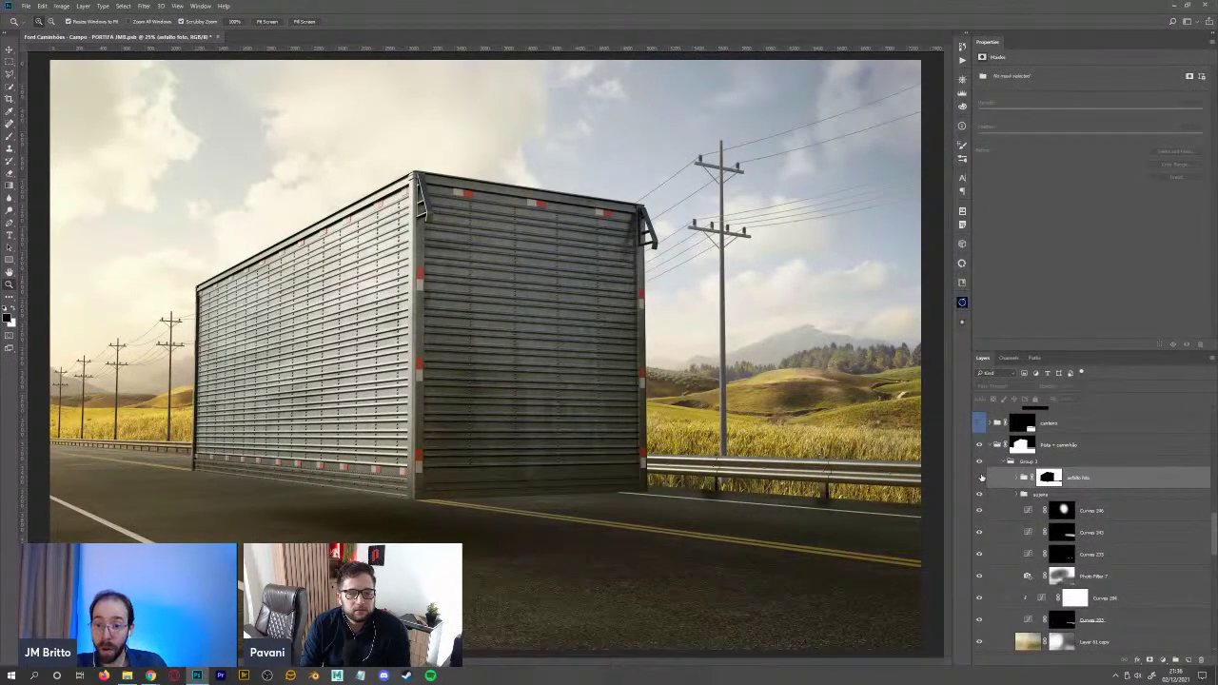
left_click(980, 477)
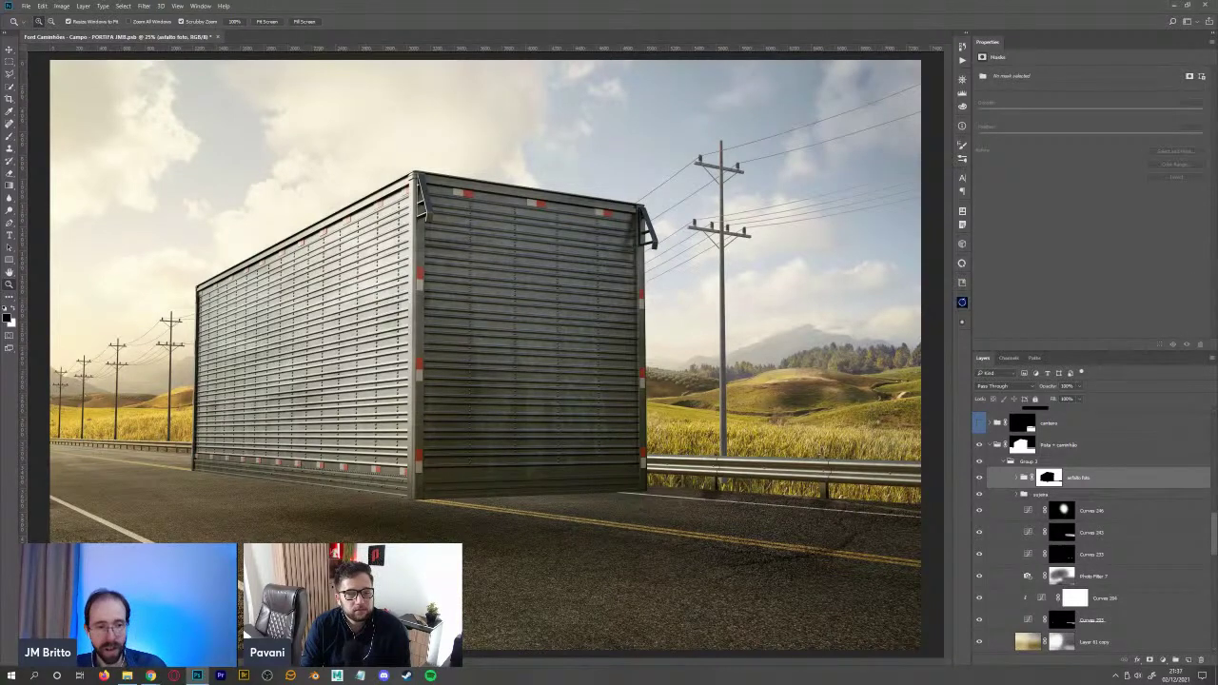
- Expand asfalto foto and switch the rachaduras copy 3 crack layer to Normal blending
left_click(1017, 477)
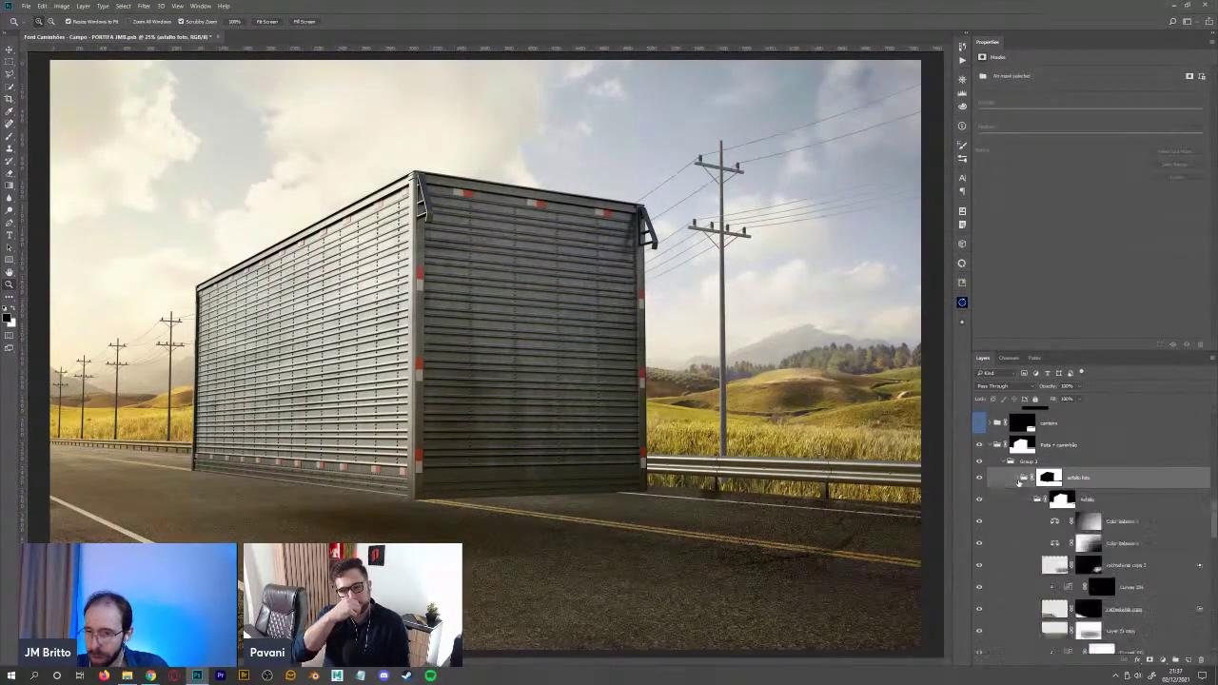
left_click_drag(1127, 614, 1030, 490)
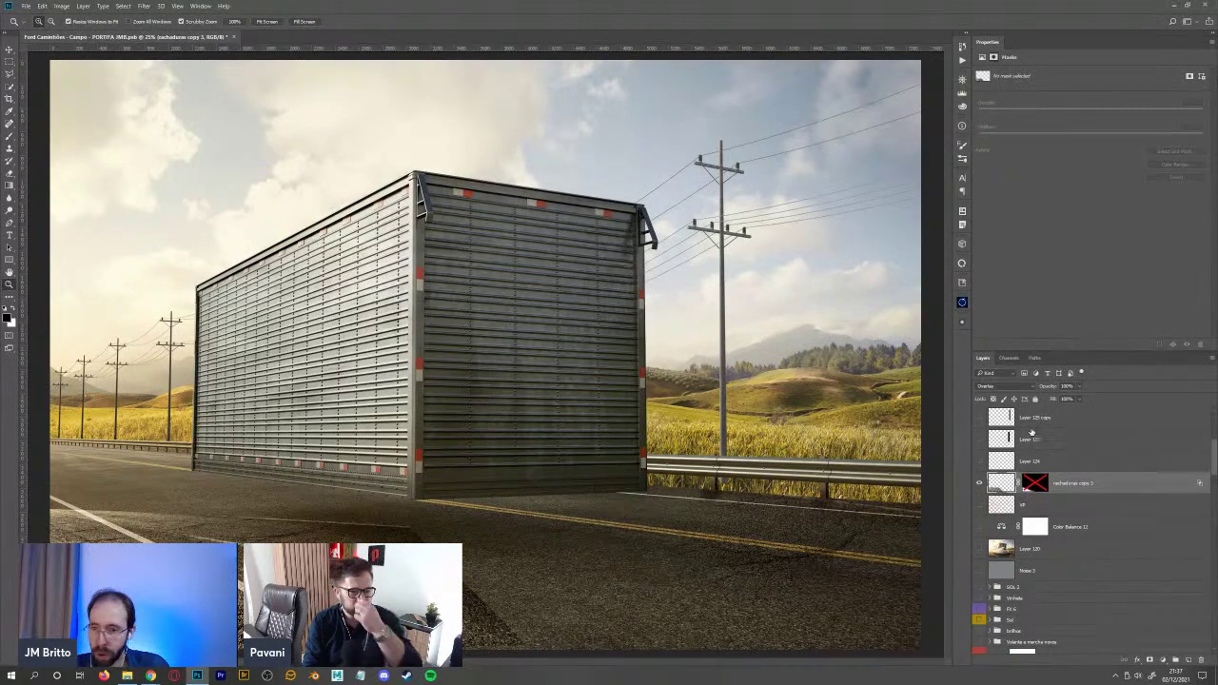
left_click(1007, 385)
left_click(1001, 392)
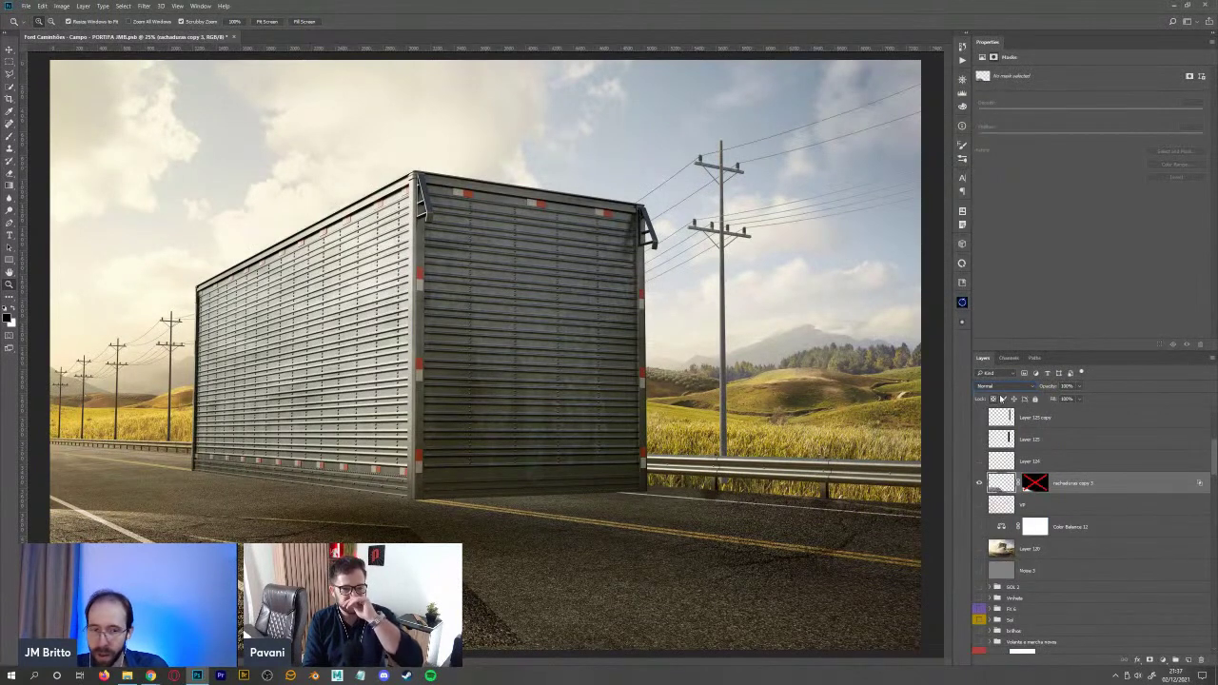
- Check rachaduras copy 3's blending options without changes, then hide the layer
double_click(1111, 485)
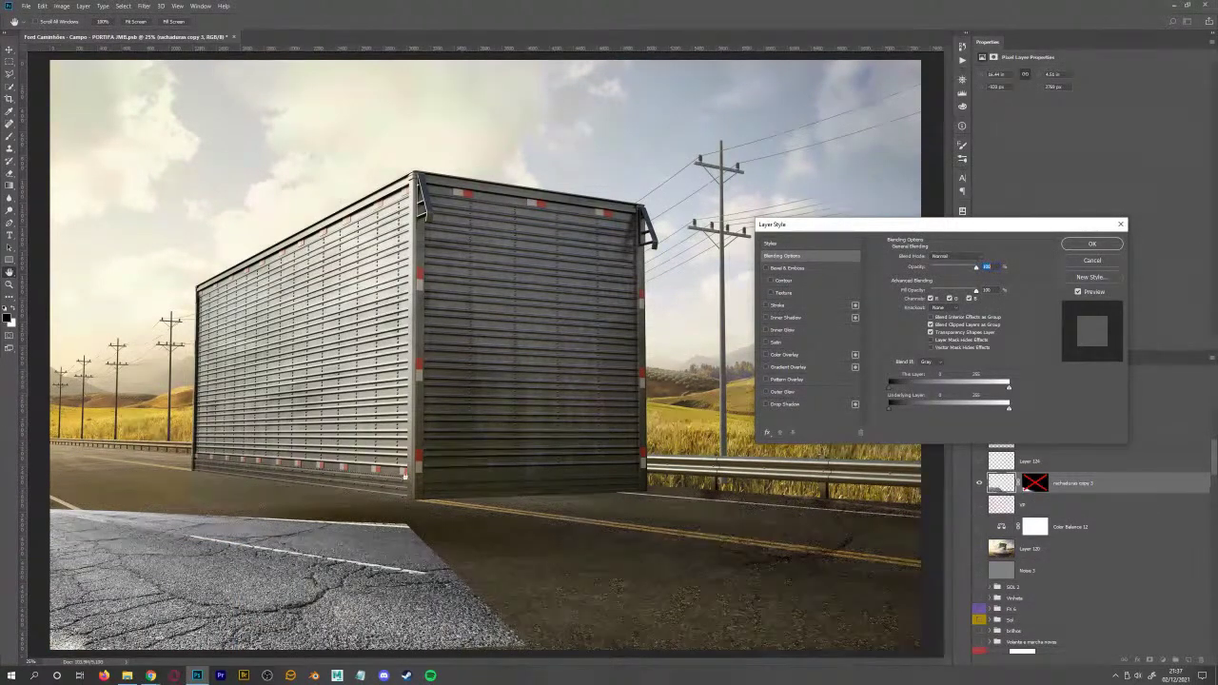
left_click(1092, 260)
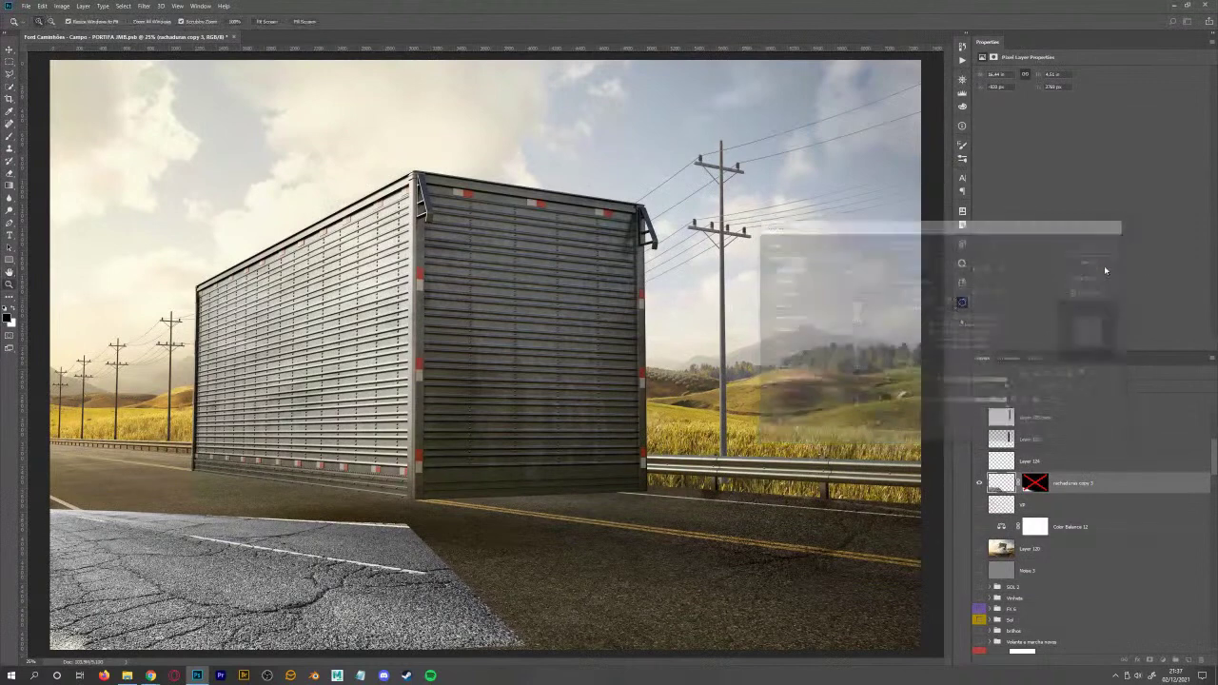
left_click(979, 482)
left_click(1215, 476)
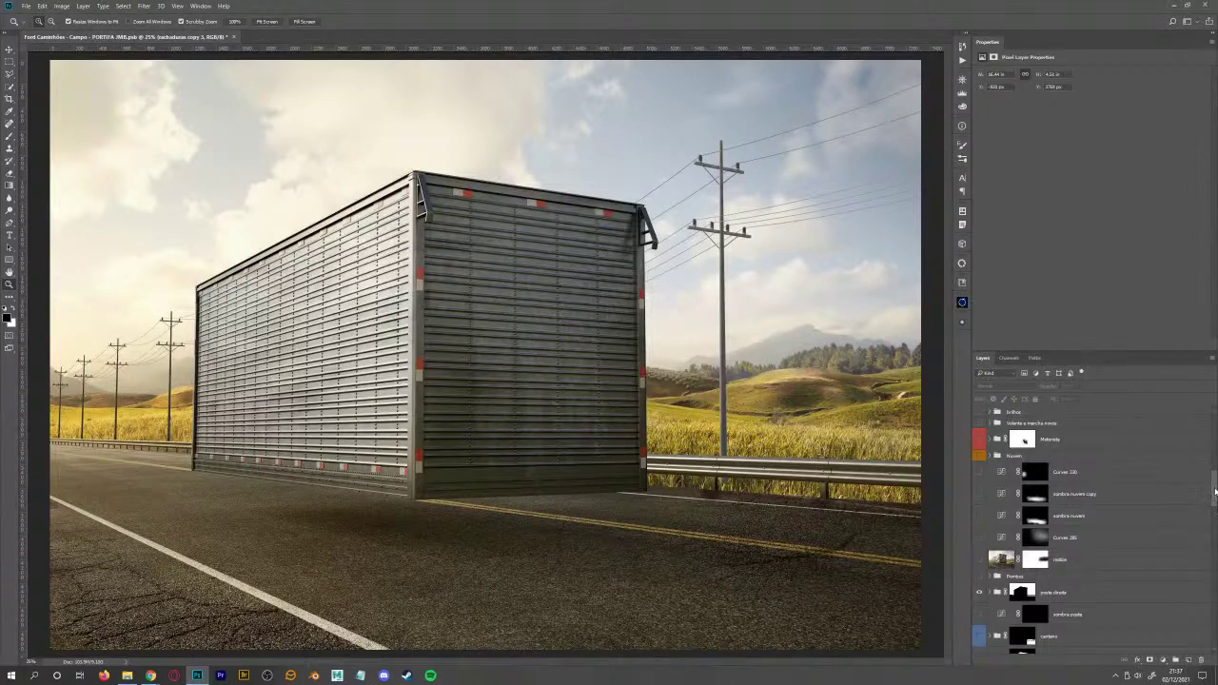
left_click_drag(1213, 495, 1216, 531)
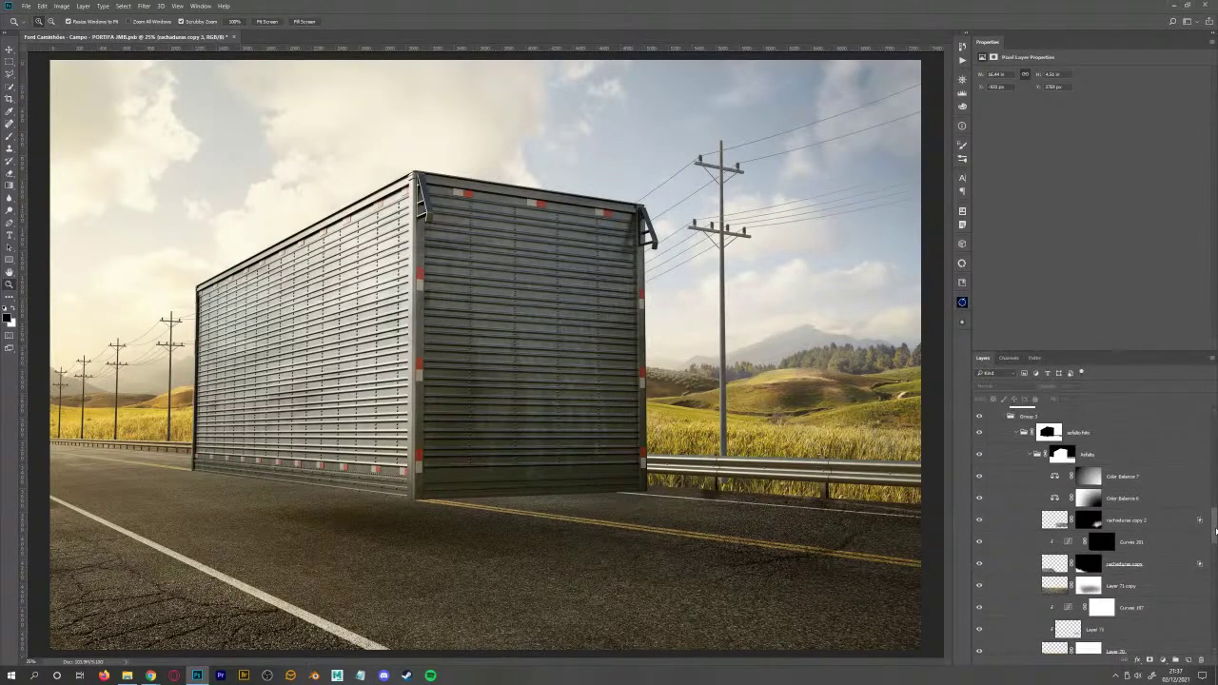
left_click(1126, 567)
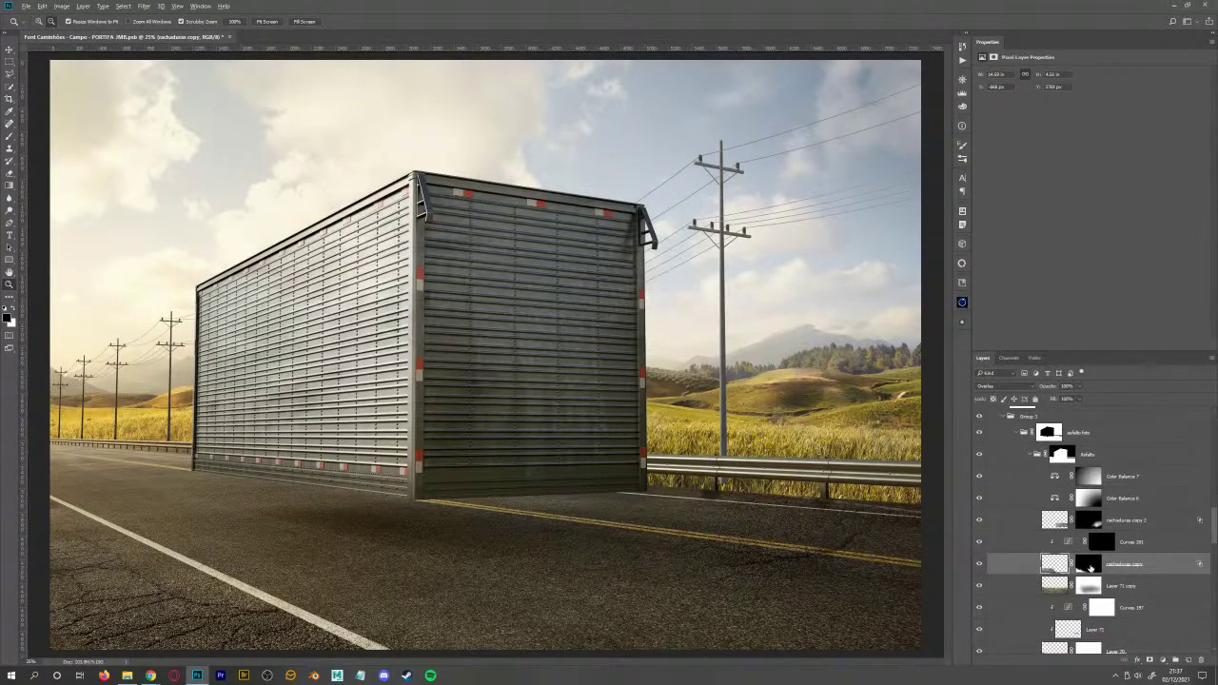
left_click(1089, 566, "alt")
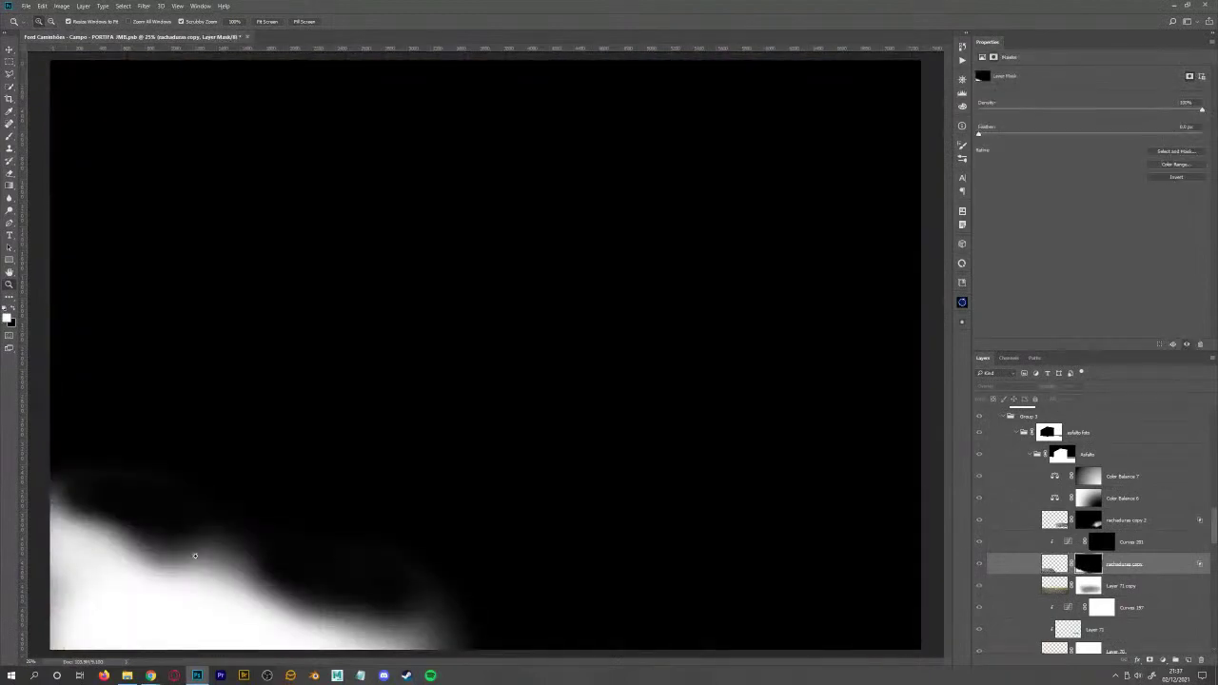
left_click(1087, 572, "alt")
left_click(1043, 568)
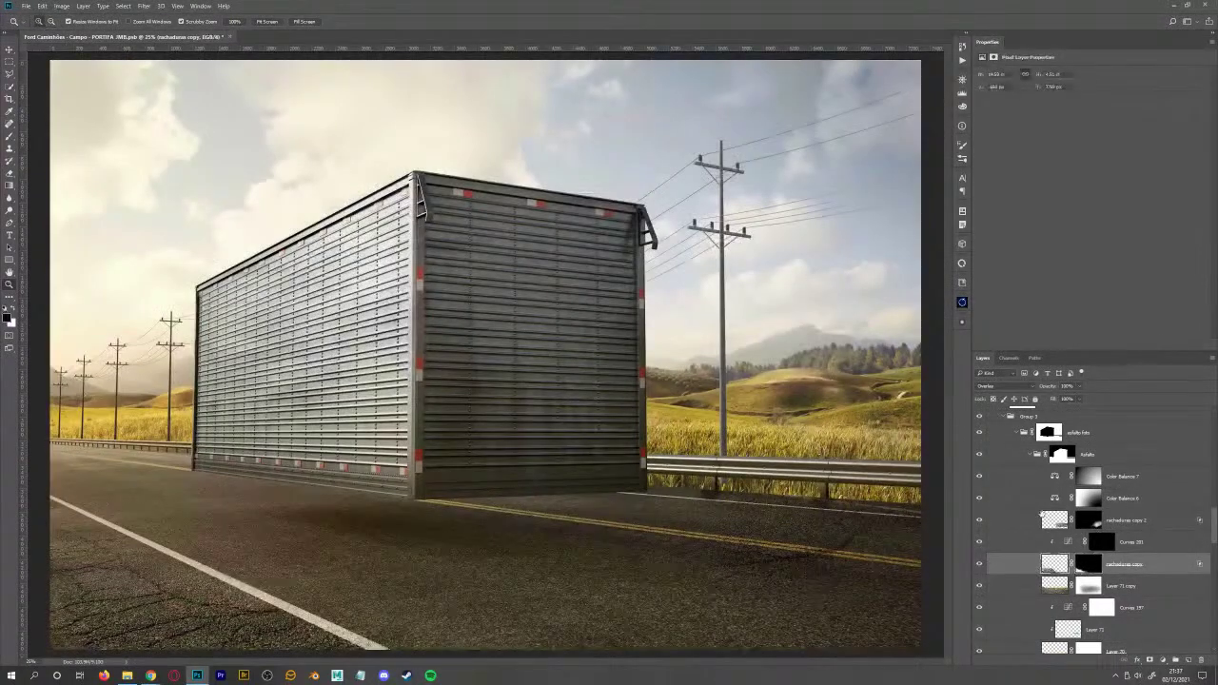
left_click(1025, 390)
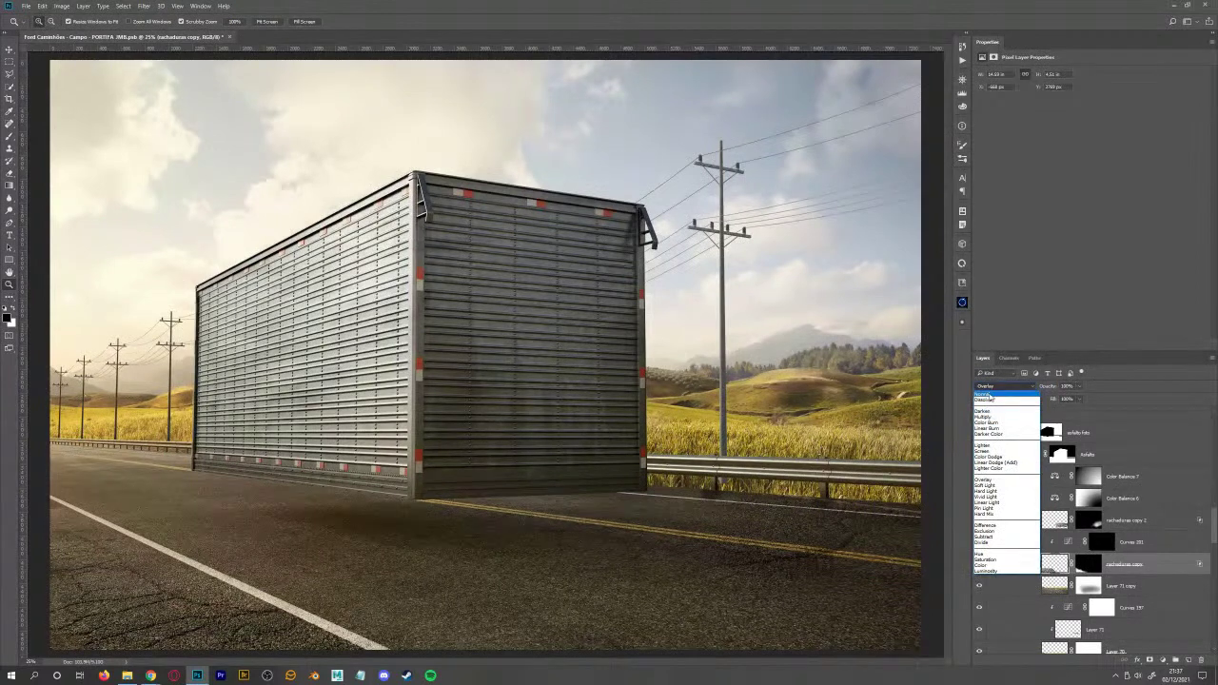
left_click(991, 394)
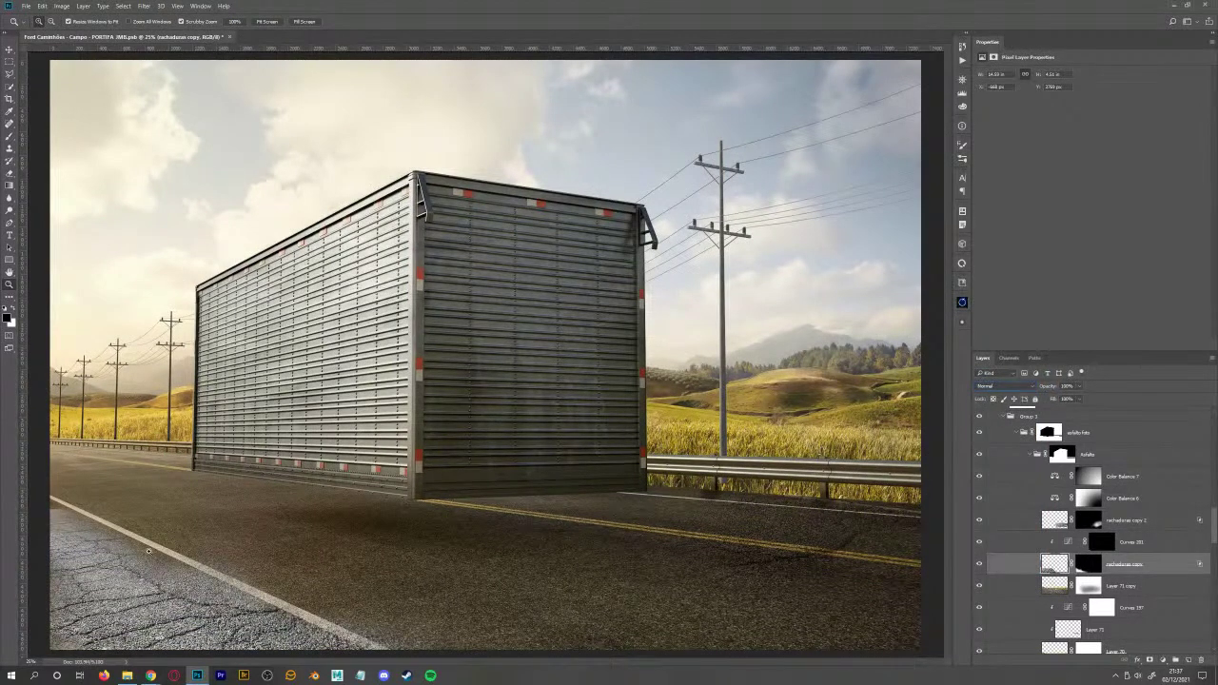
left_click(989, 387)
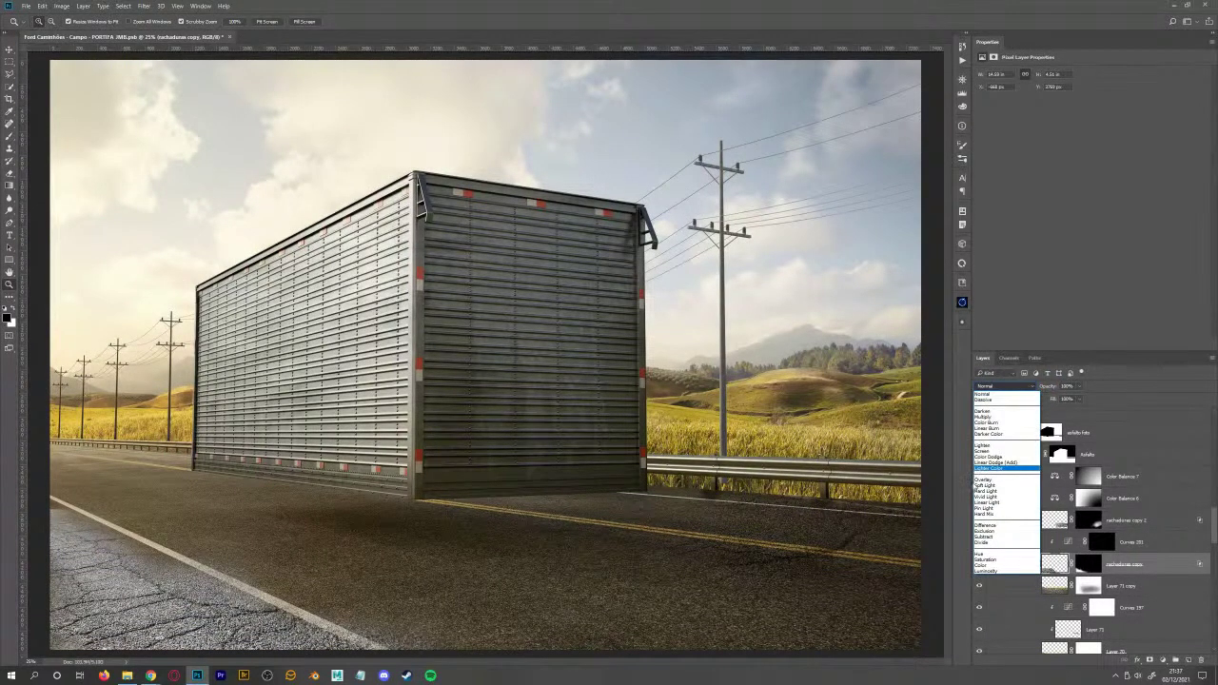
left_click(990, 478)
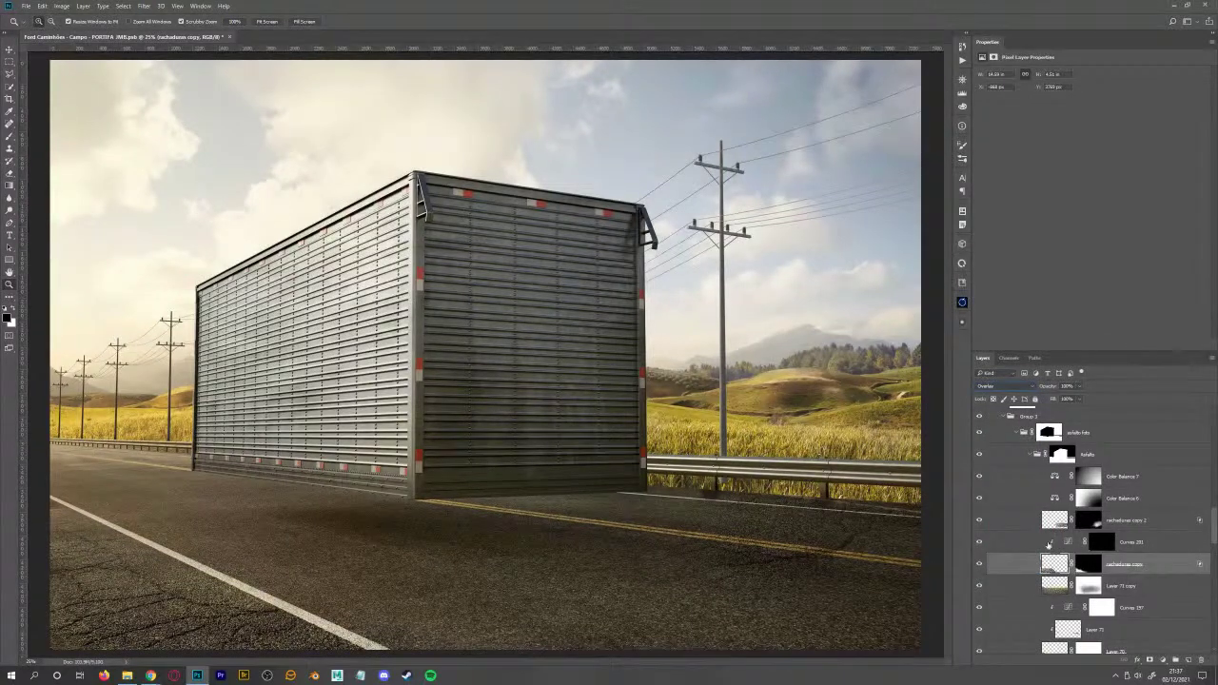
left_click(1145, 547)
left_click(1101, 541, "alt")
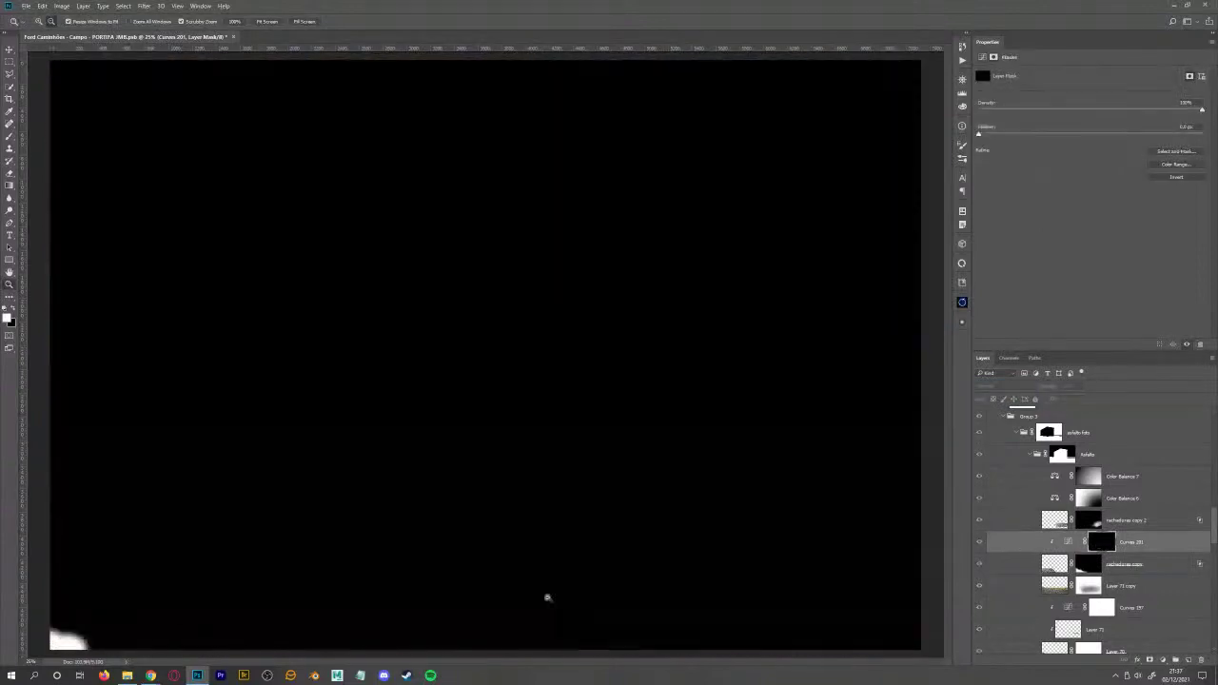
left_click(1101, 547, "alt")
left_click(1068, 541)
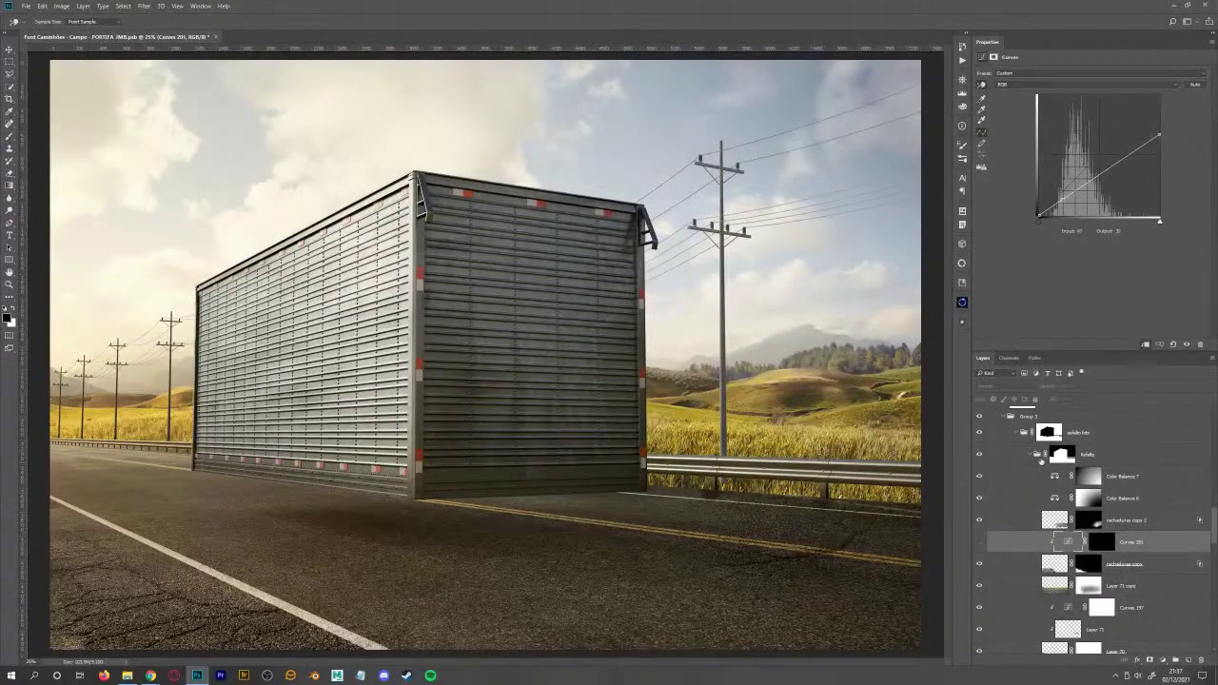
left_click(979, 541)
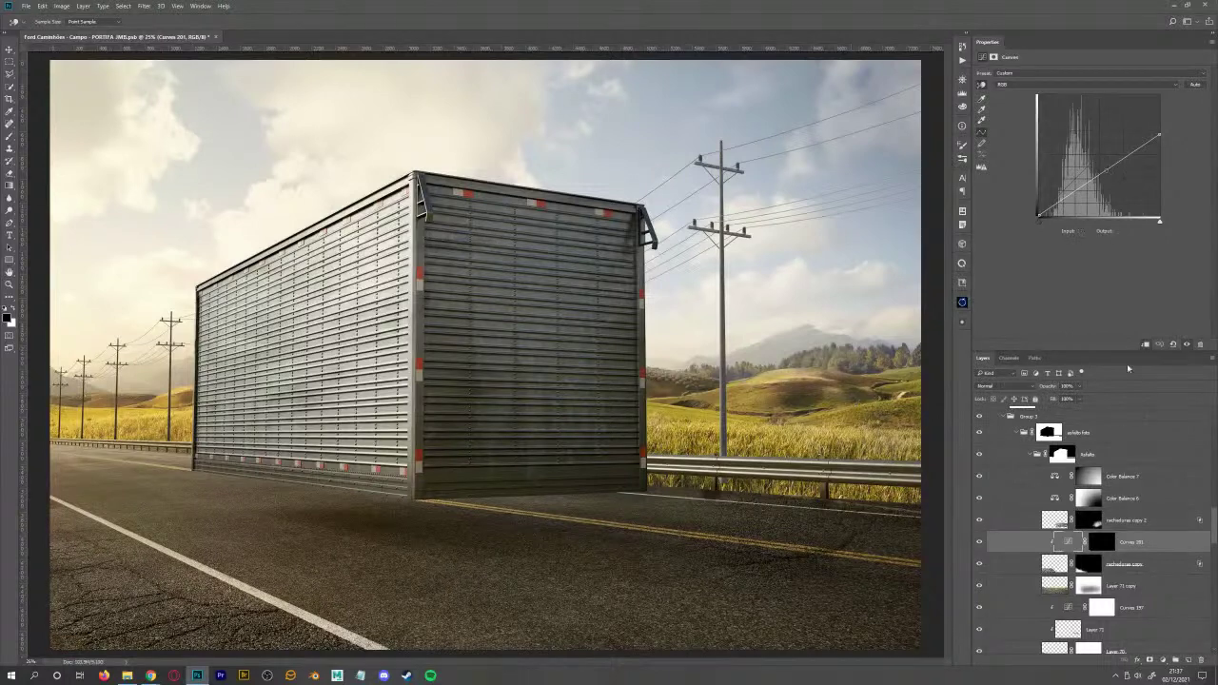
left_click(1180, 568)
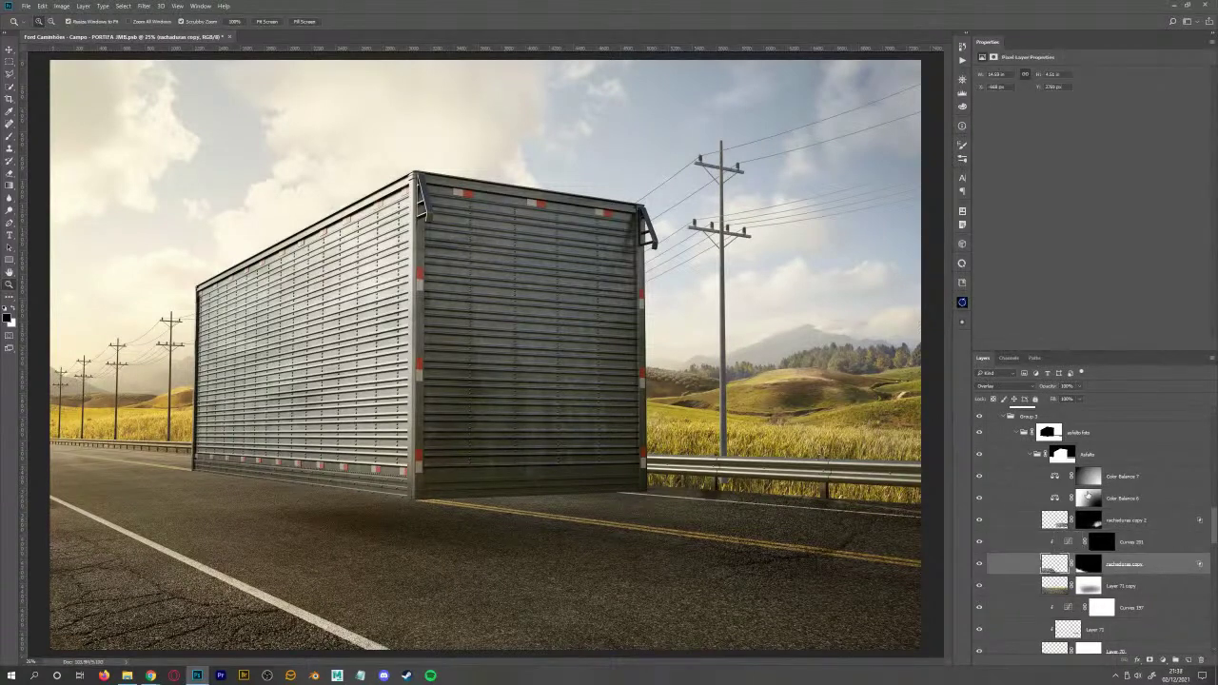
- Split the rachaduras copy Blend If Underlying Layer black point so cracks fade from dark road
double_click(1160, 568)
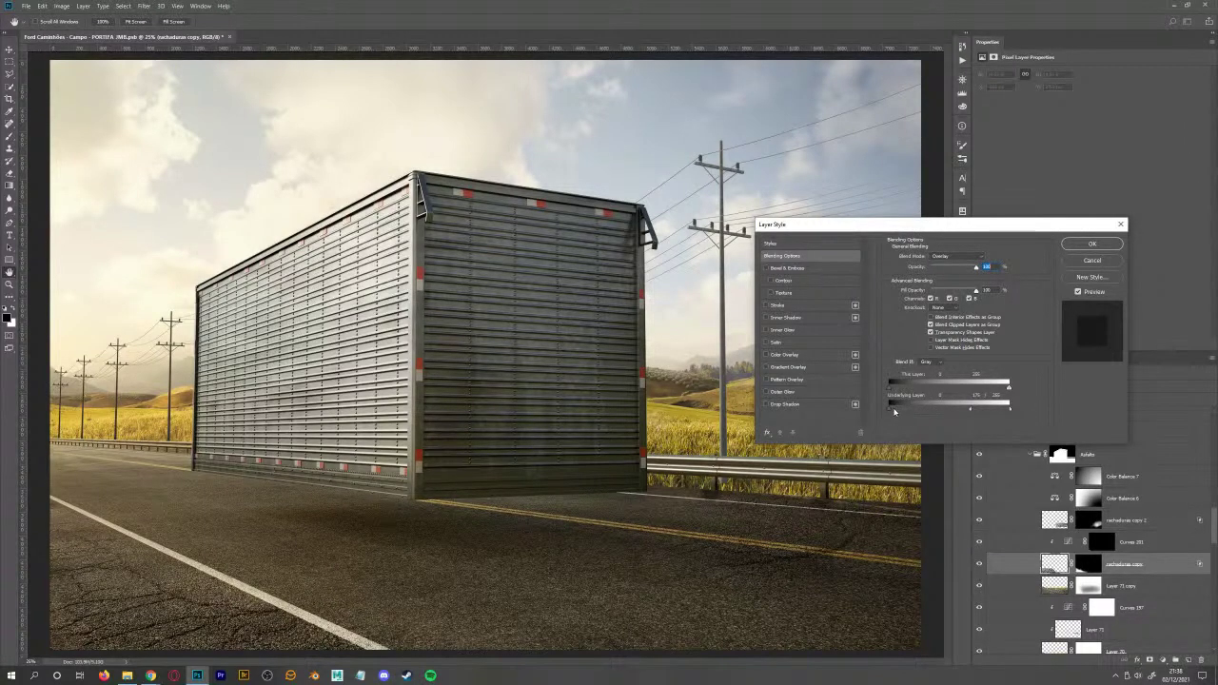
mouse_move(889, 412)
left_mouse_down()
mouse_move(941, 415)
mouse_move(889, 412)
left_mouse_up()
left_click_drag(889, 412, 924, 408)
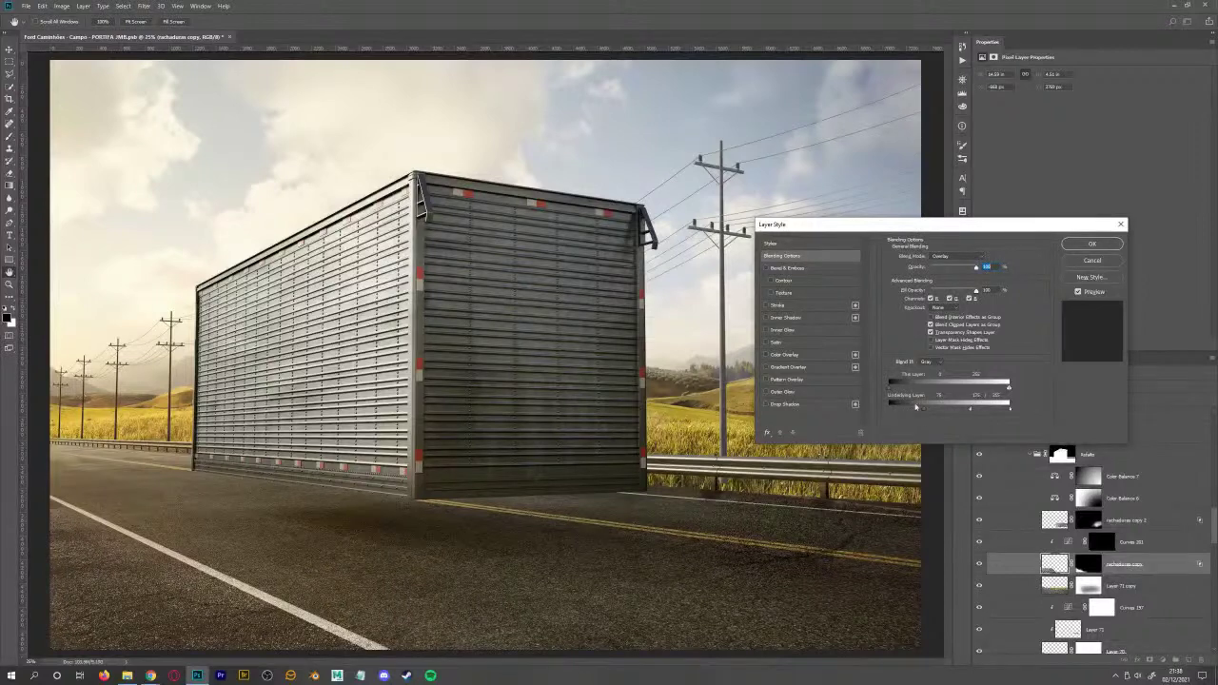
left_click_drag(923, 410, 902, 409)
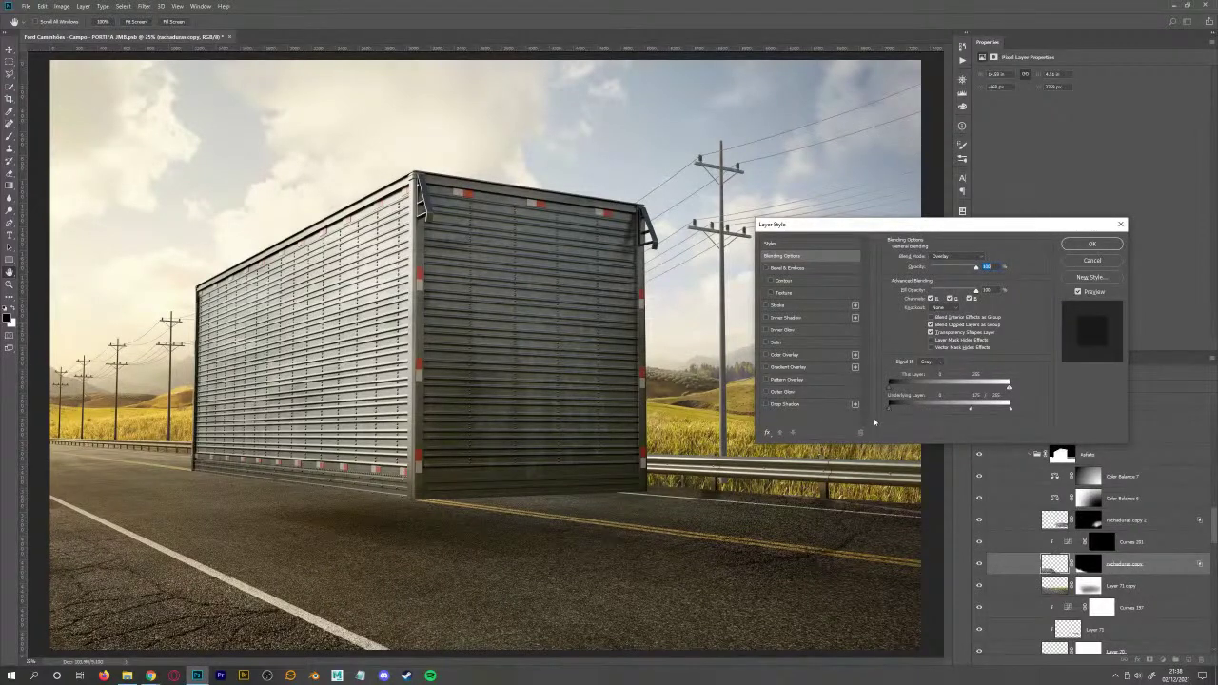
key("alt")
key("alt")
left_click_drag(889, 410, 922, 407)
- Apply the crack layer's blend-if settings and expand the asphalt group
left_click(1092, 245)
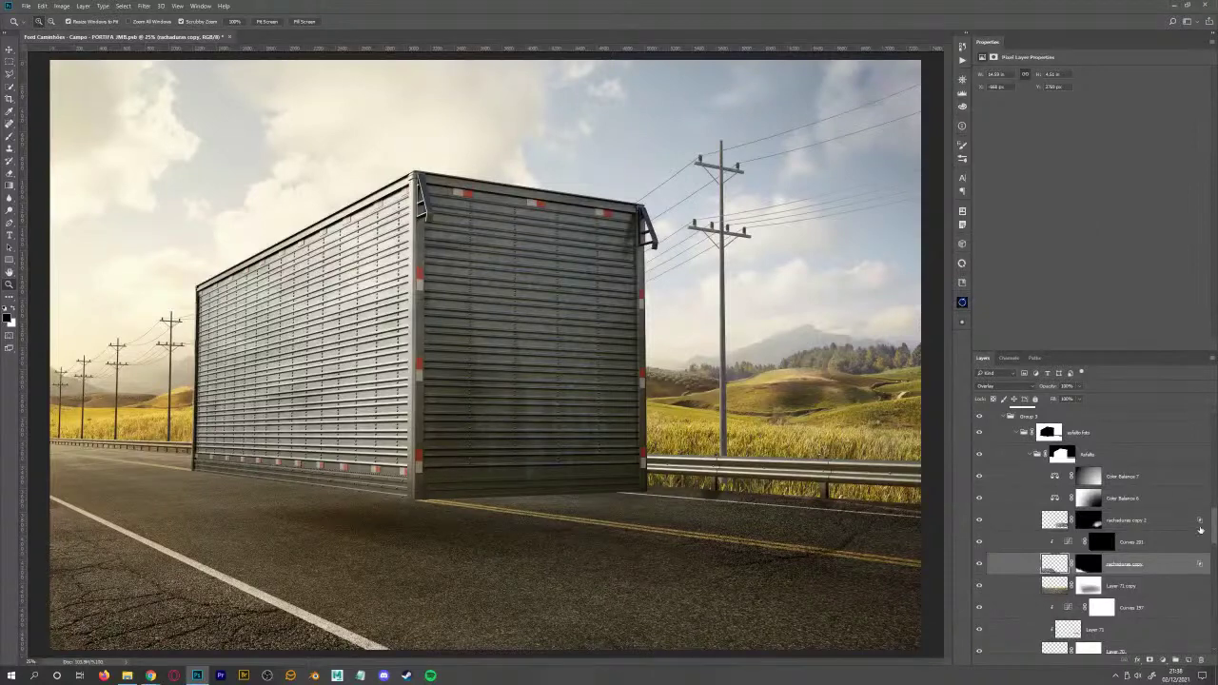
scroll(1215, 526, "down", 1)
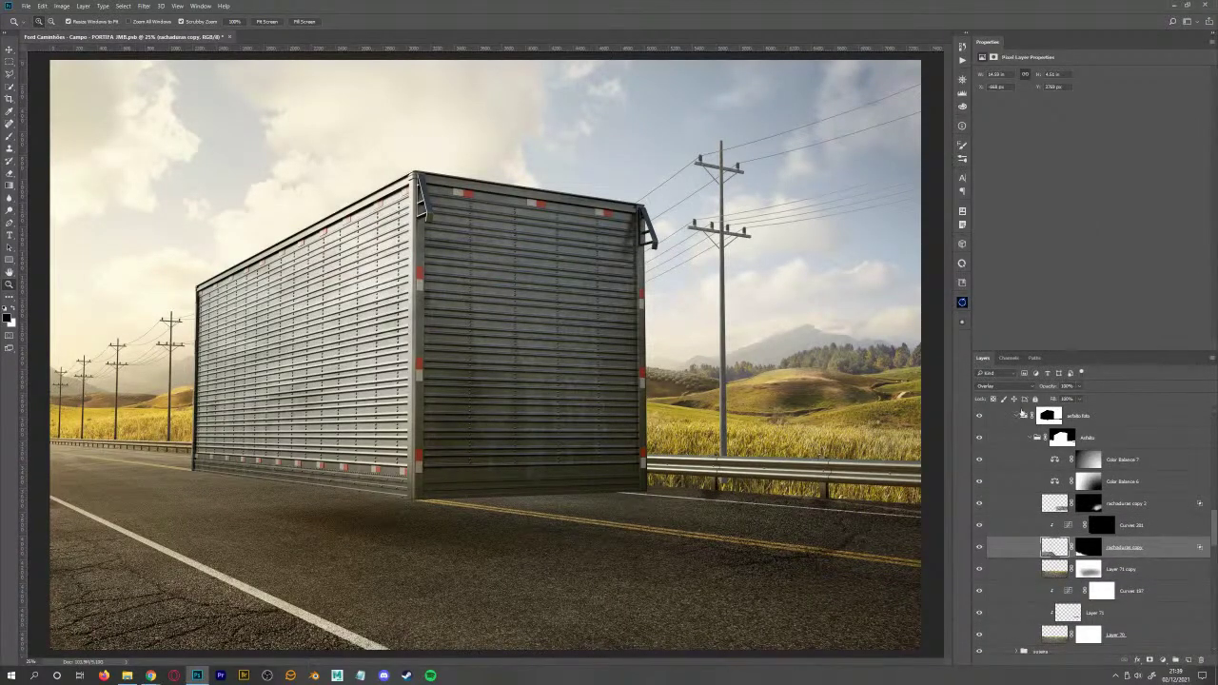
left_click(1025, 439)
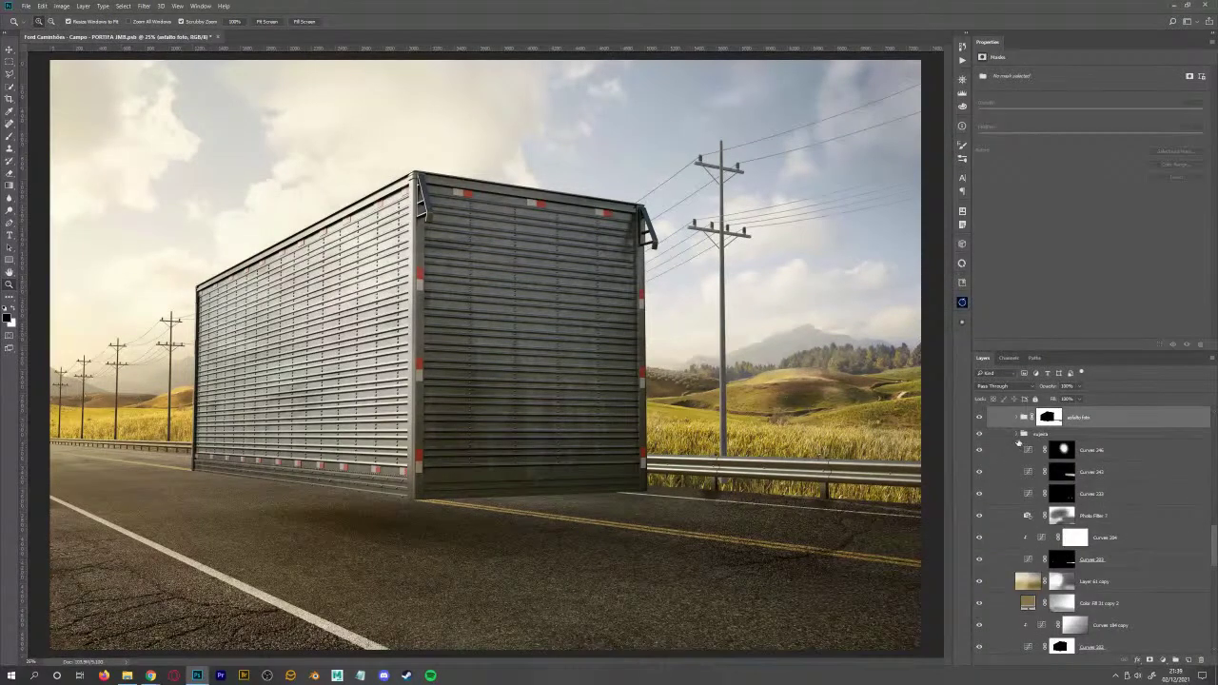
- Toggle asfalto foto off and on twice to compare the road, then collapse Pista + caminhão
left_click(978, 420)
left_click(977, 420)
left_click(979, 418)
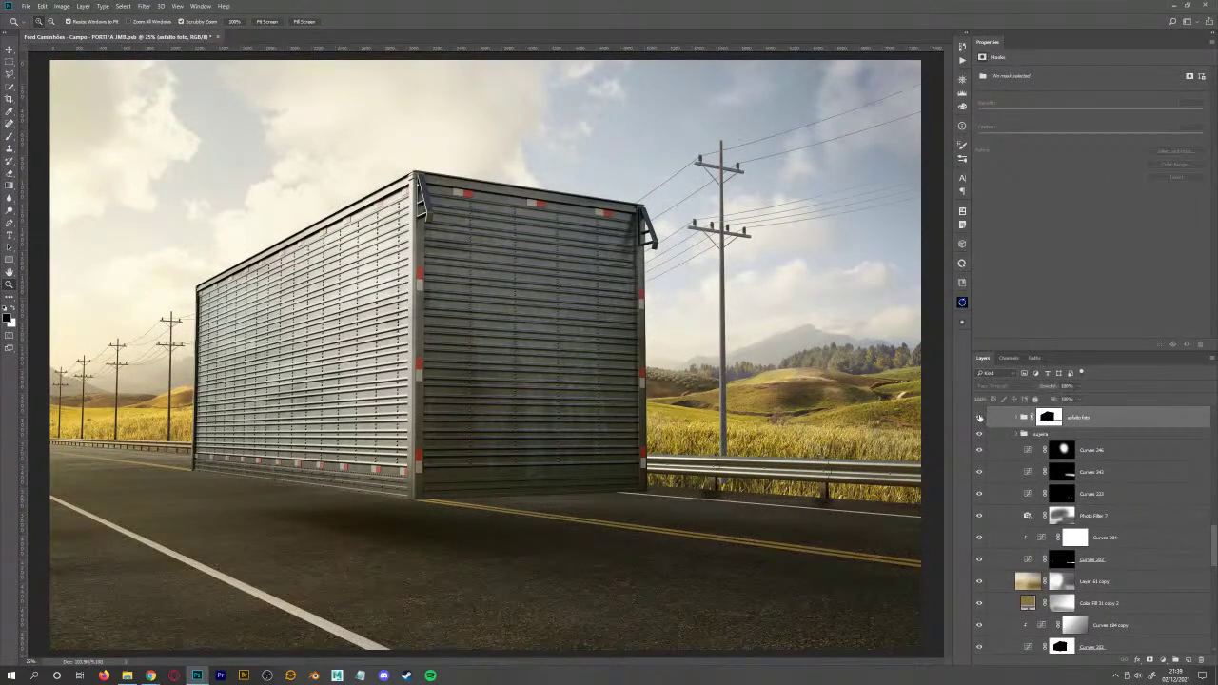
left_click(979, 418)
scroll(1047, 542, "down", 5)
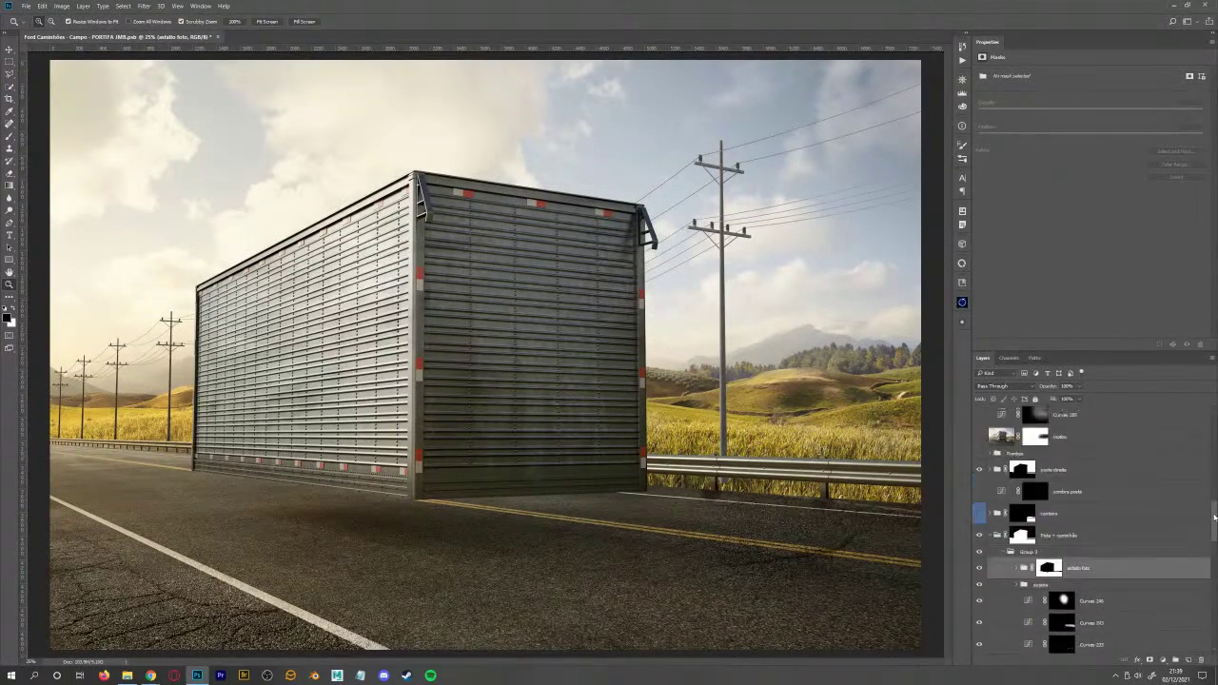
left_click(991, 552)
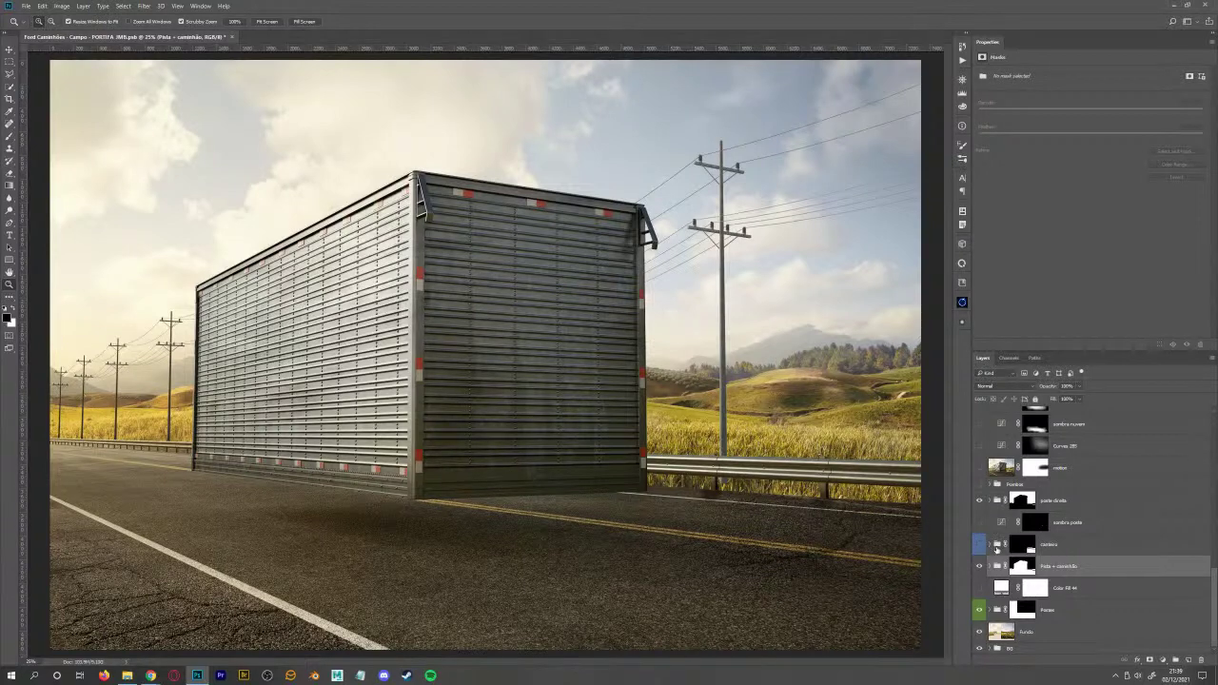
- Delete the Color Fill 44 layer and show the caminhão group with its mask disabled to compare
left_click(1113, 595)
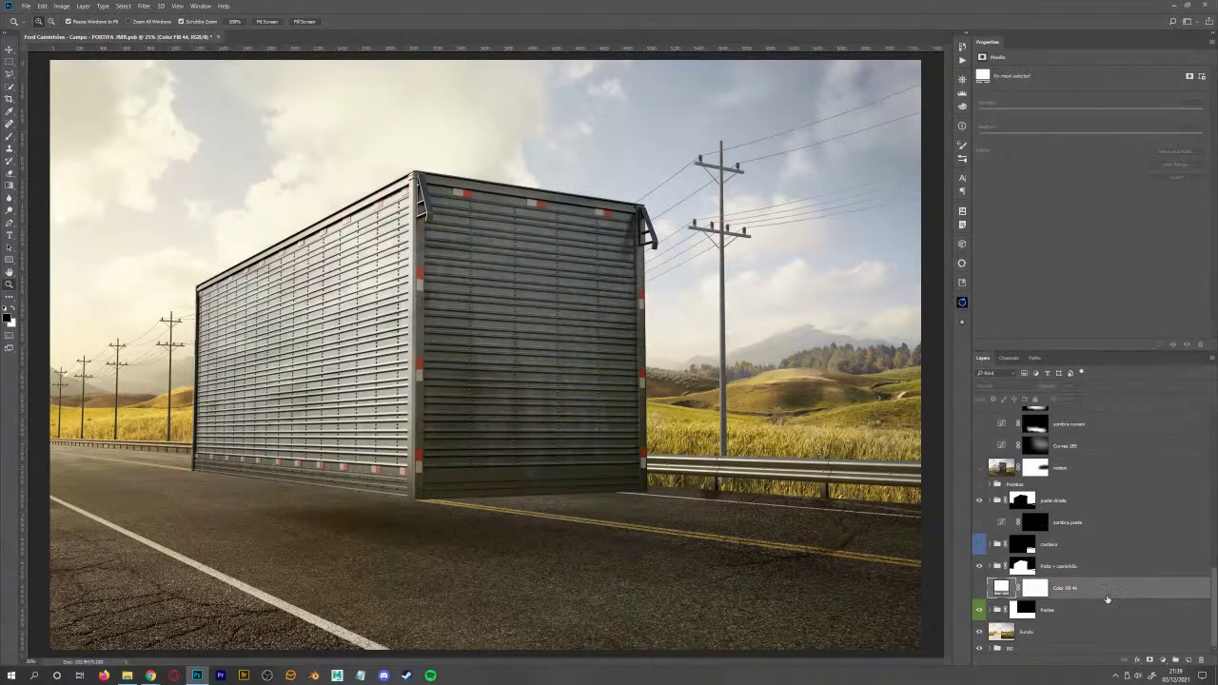
key("Delete")
left_click(1095, 584)
left_click(1037, 567)
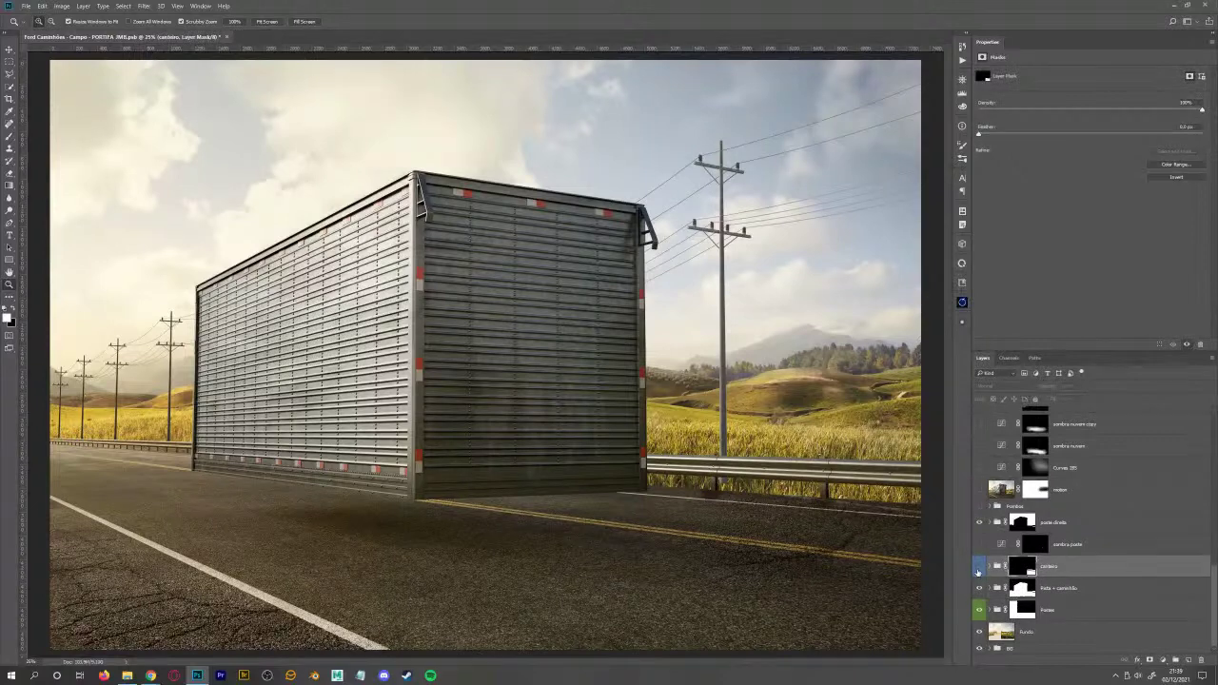
left_click(980, 567)
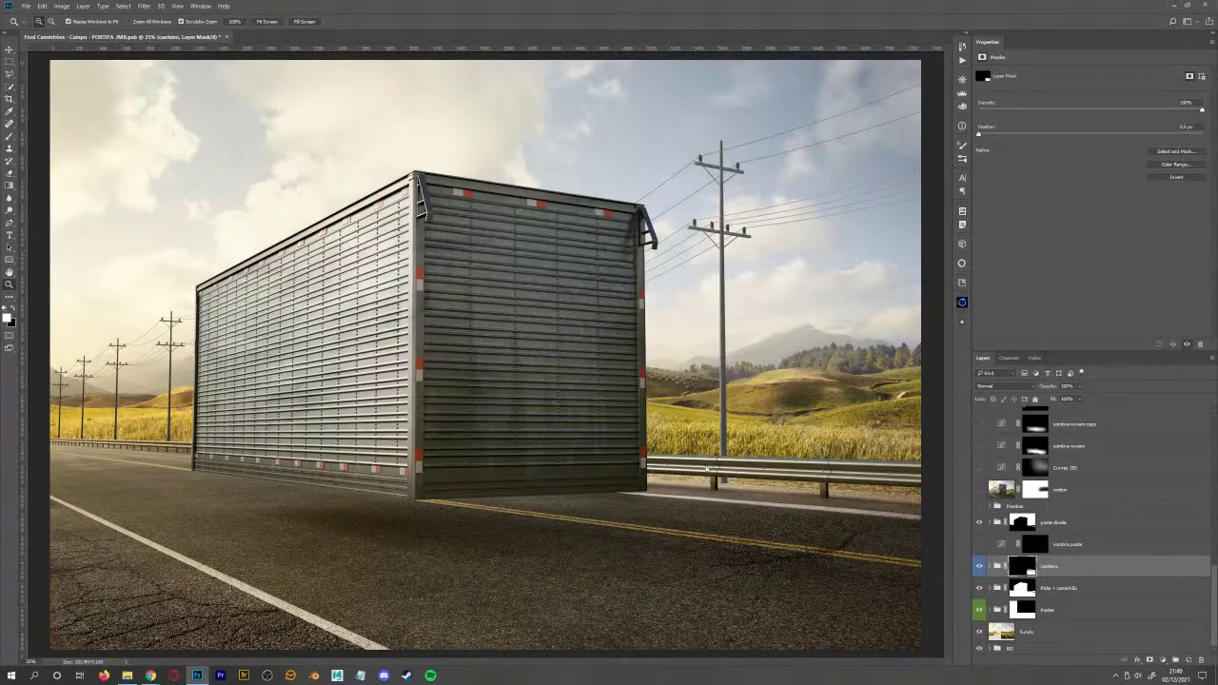
left_click(1024, 567, "shift")
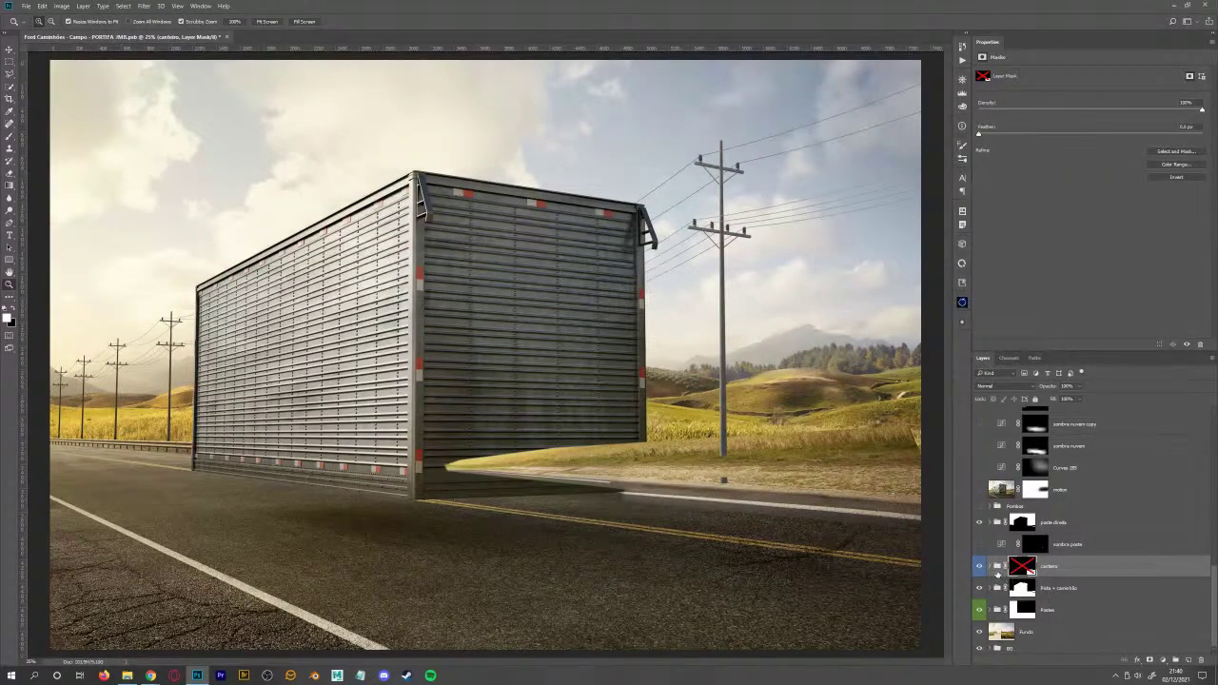
- Re-enable the caminhão group mask, compare the group hidden and shown, and turn on the pole shadow
left_click(996, 569)
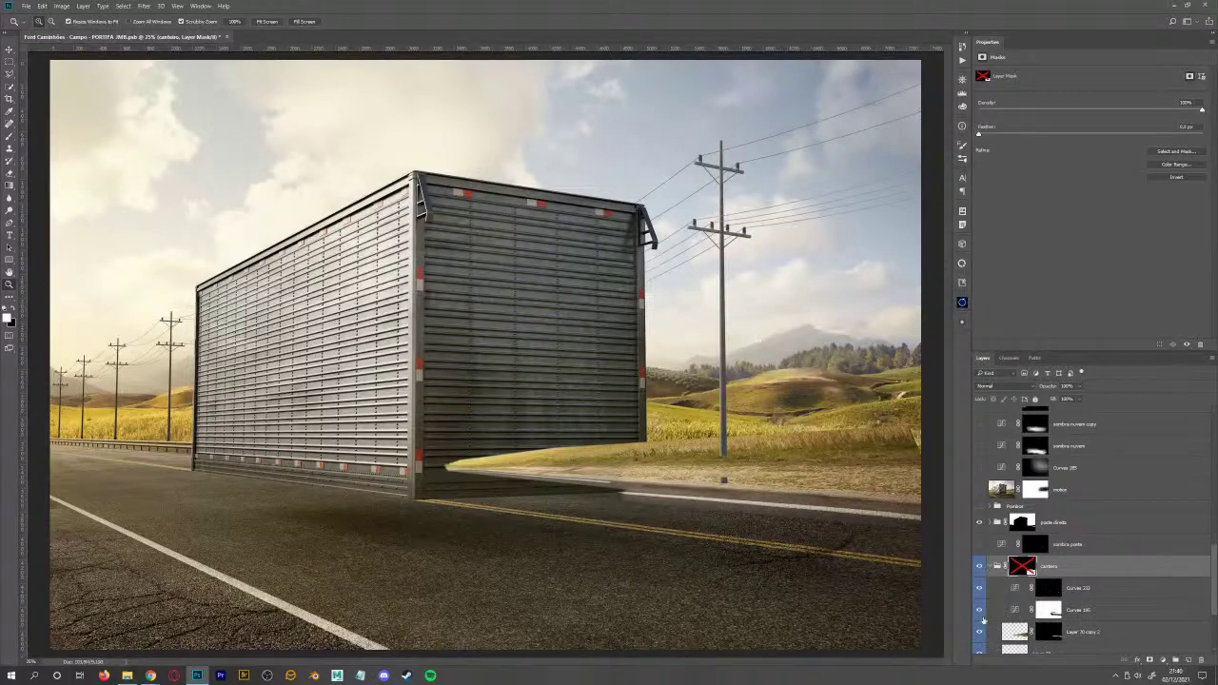
scroll(1205, 579, "down", 3)
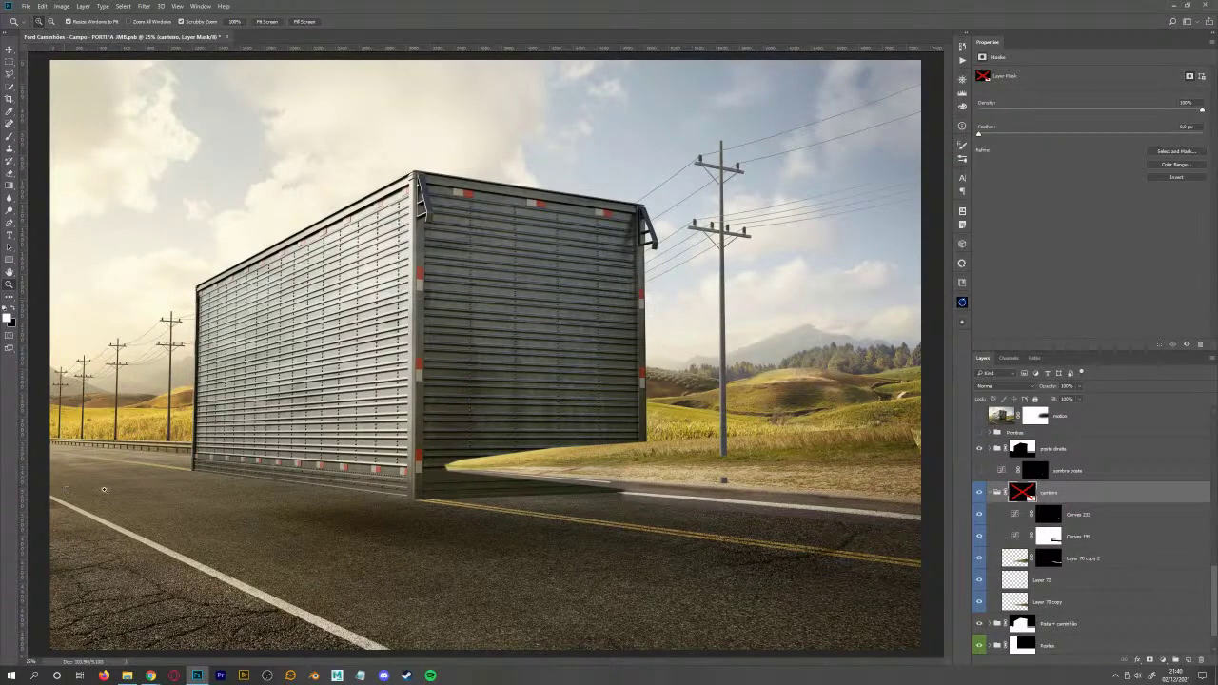
left_click(1031, 499, "shift")
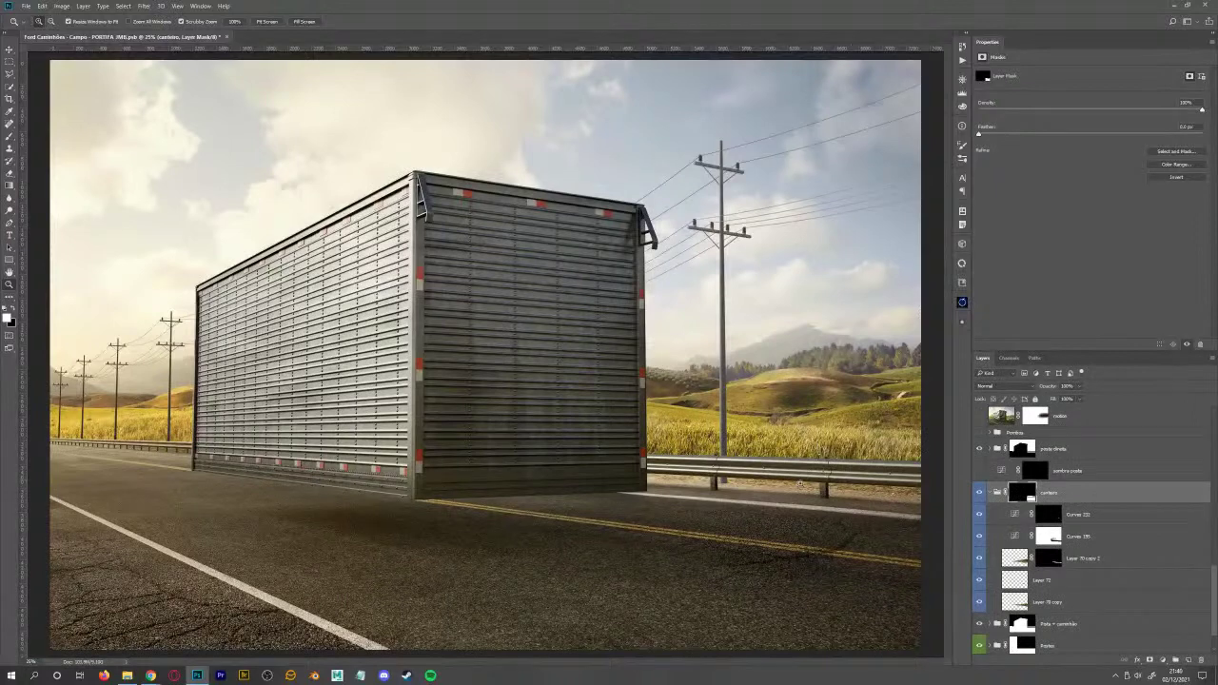
left_click(979, 492)
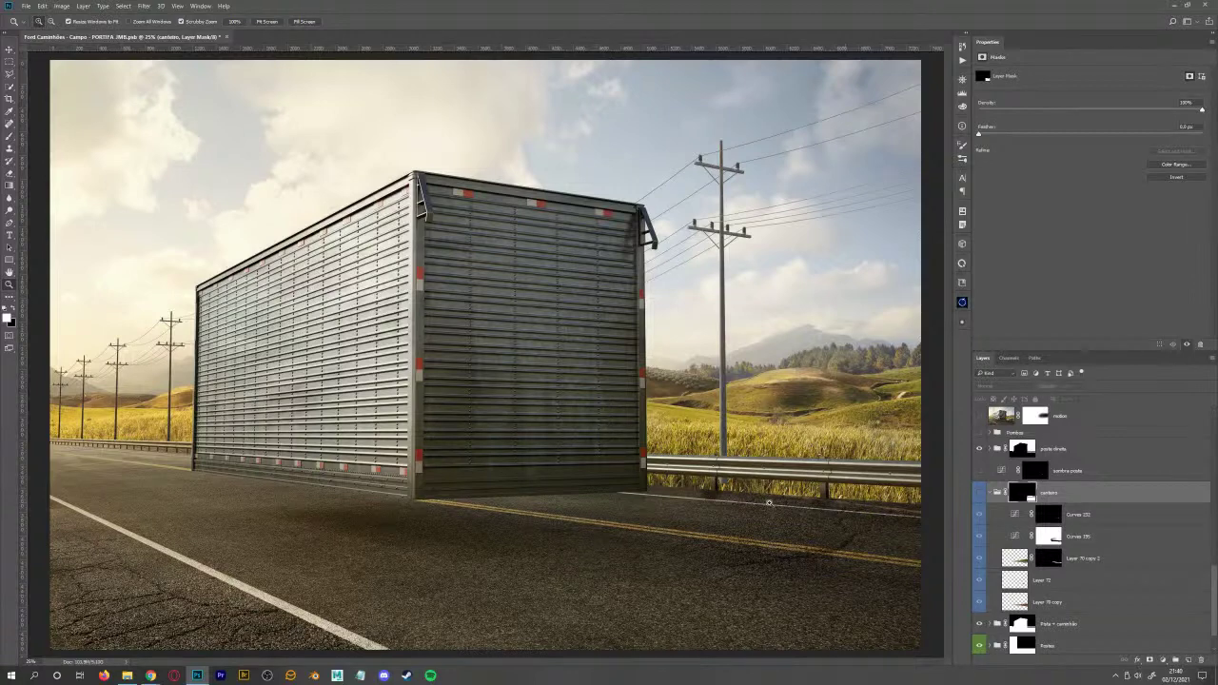
left_click(979, 492)
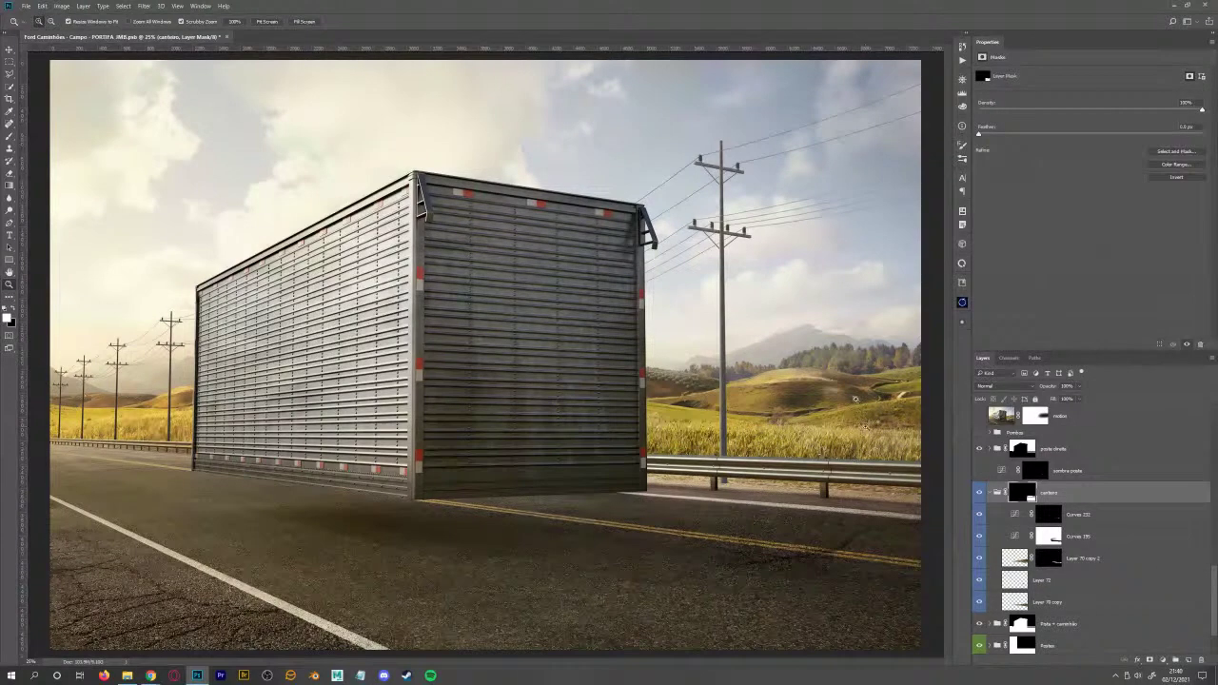
left_click(979, 470)
left_click(1035, 470, "alt")
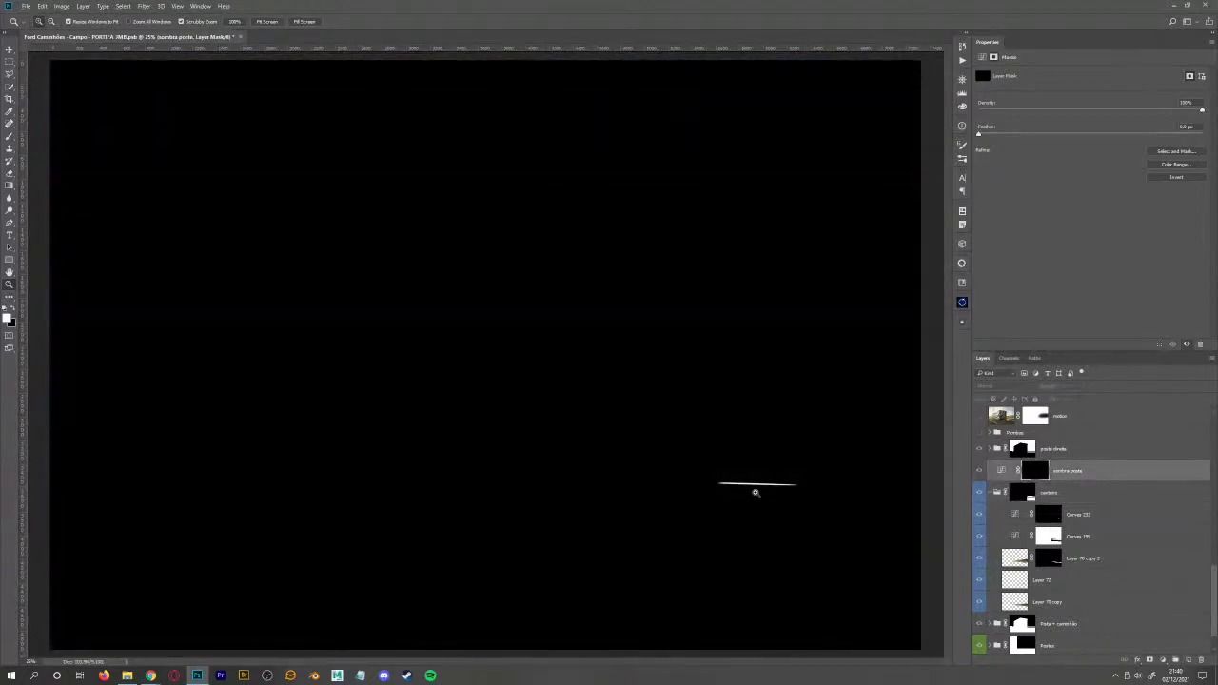
left_click(1035, 473, "alt")
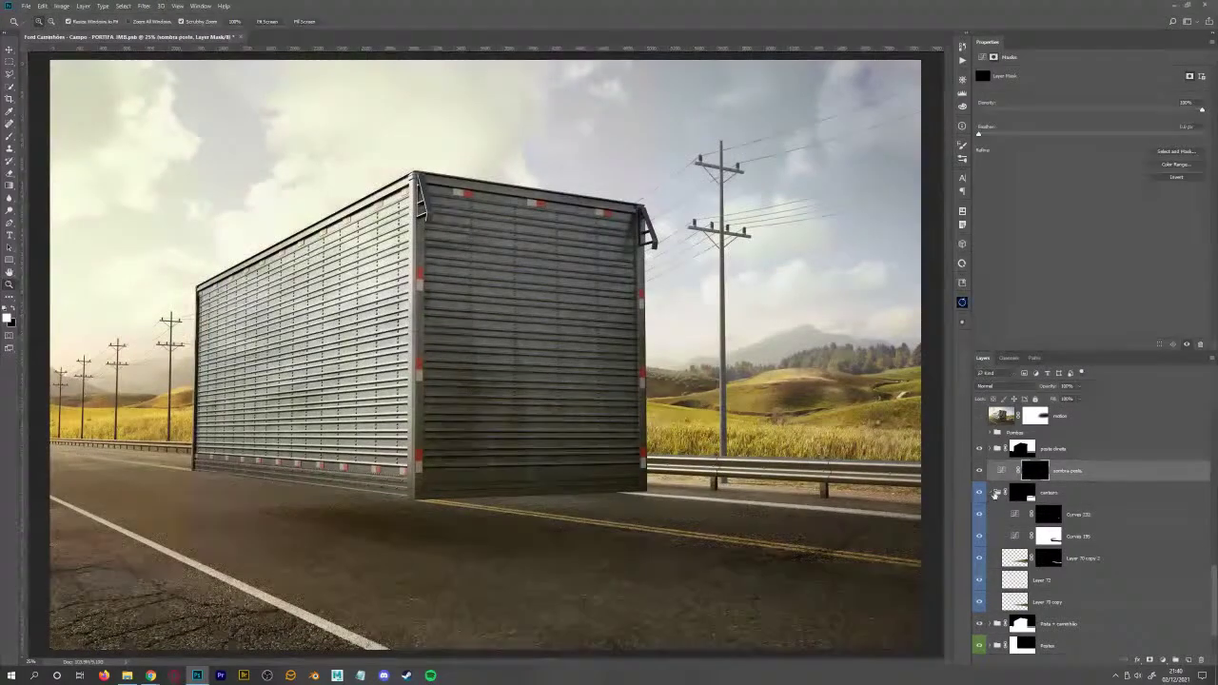
left_click(996, 492)
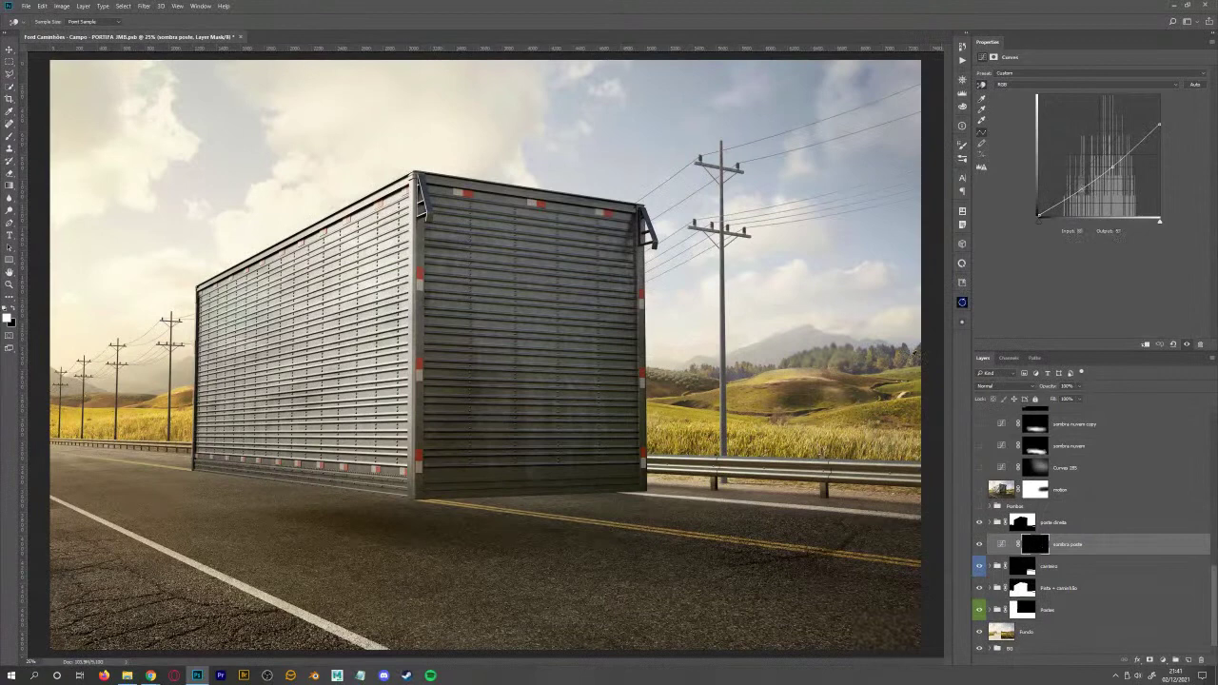
left_click(1027, 510)
key("z")
- Show the Pombos birds group, toggle Layer 103's mask off and on, then collapse the group
left_click(987, 509)
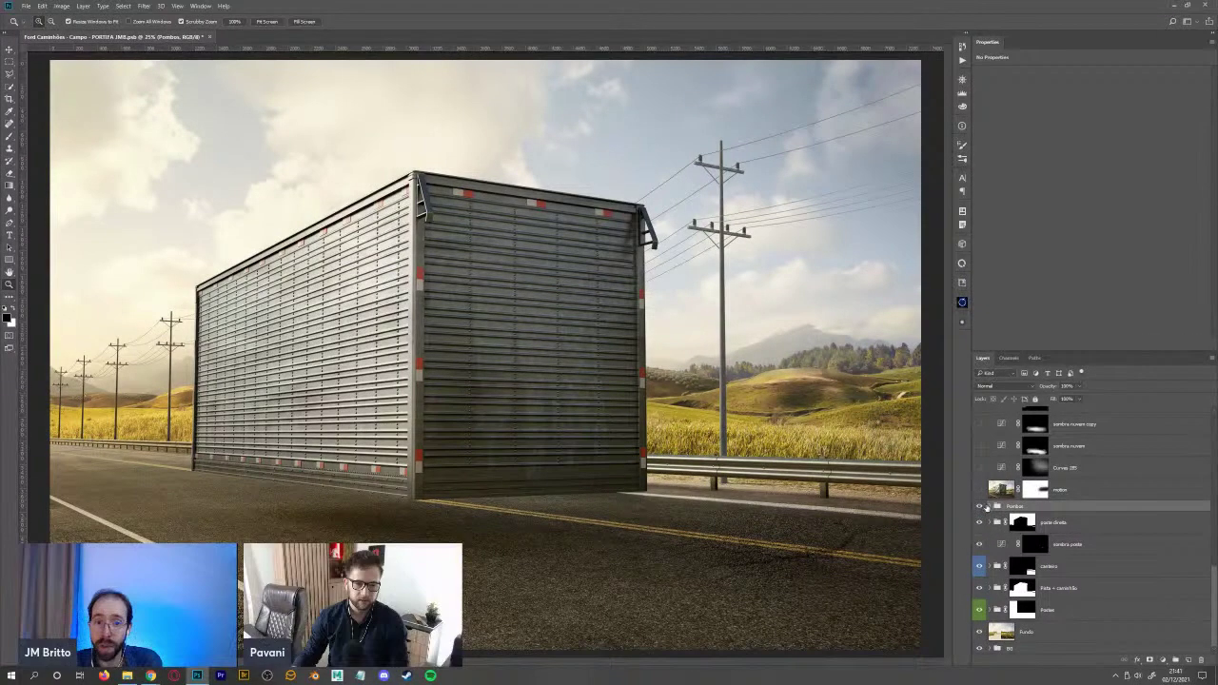
left_click(981, 491)
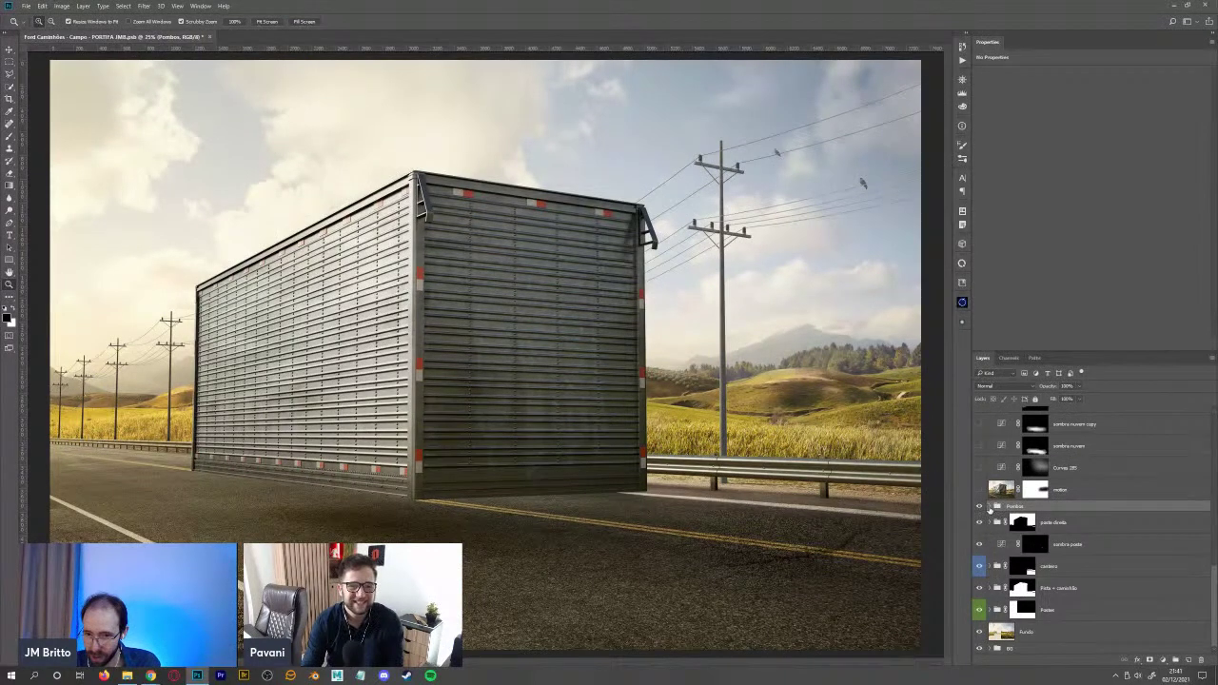
left_click(989, 507)
scroll(1216, 555, "down", 3)
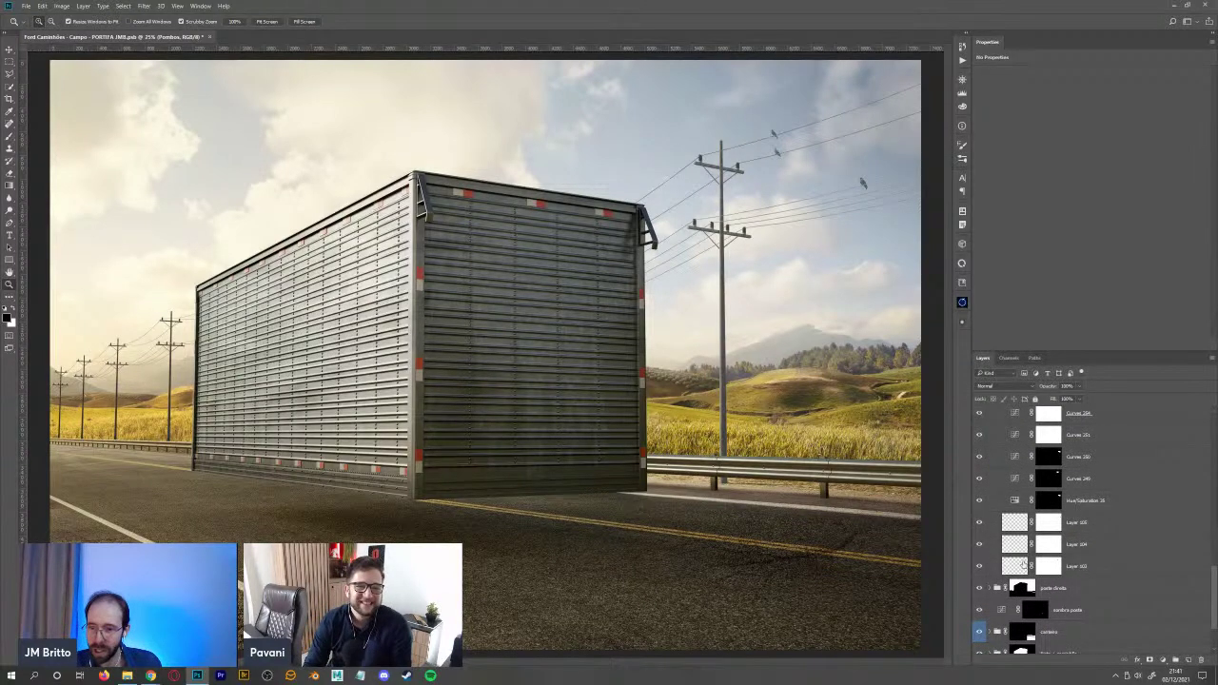
left_click(1048, 566, "shift")
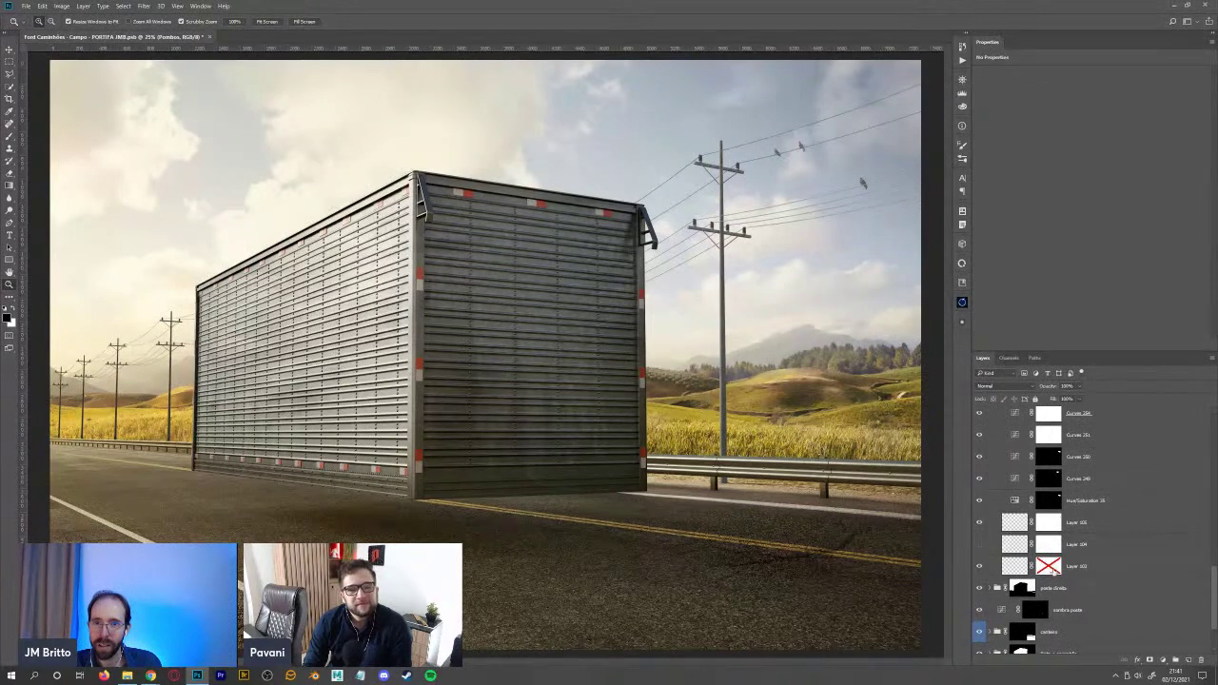
left_click(1049, 566, "shift")
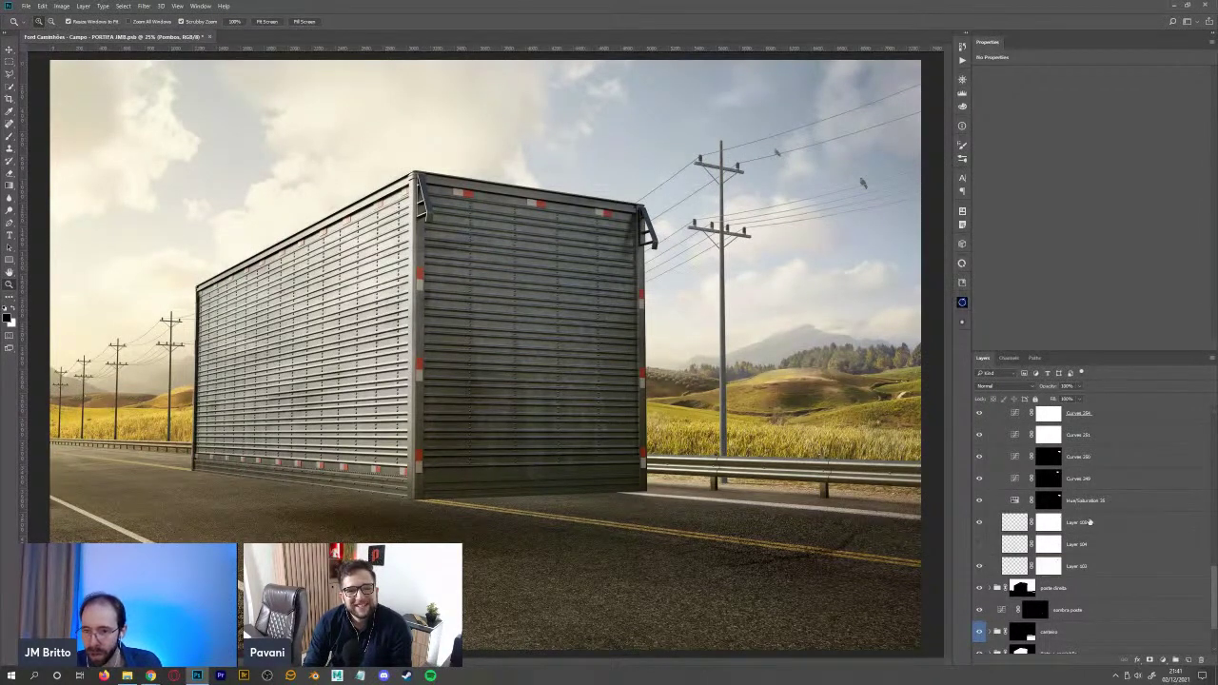
scroll(1210, 585, "up", 3)
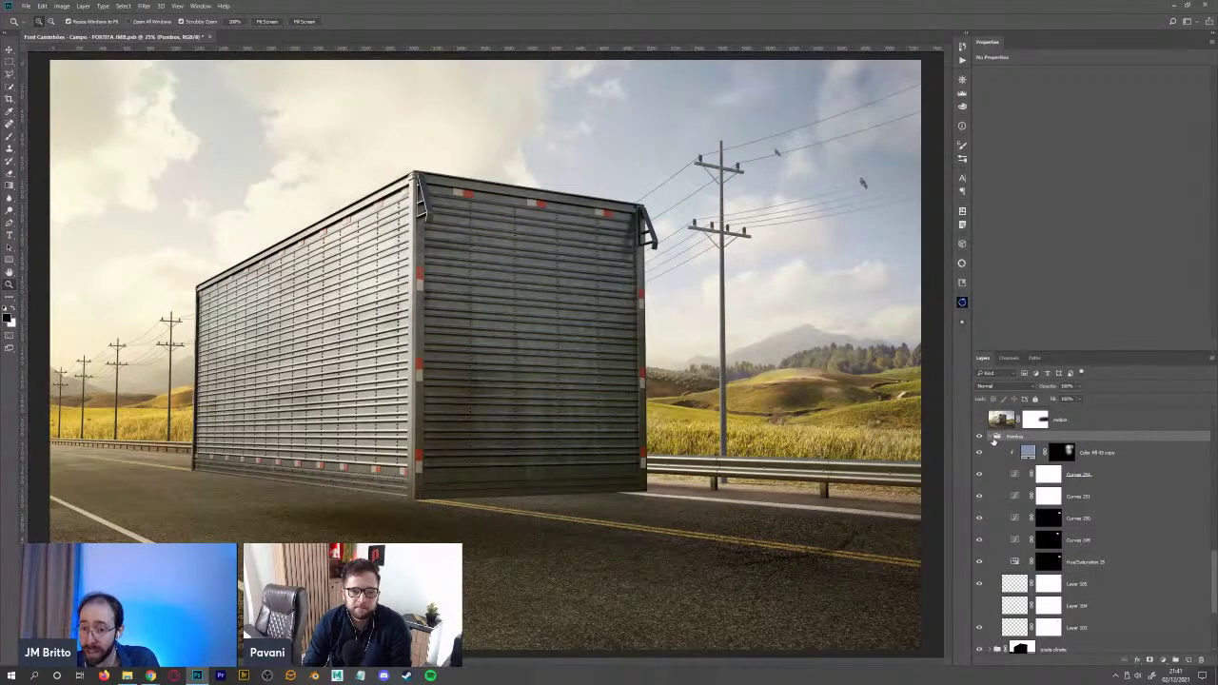
left_click(995, 438)
- Show the motion layer's blur over the right-hand fields, browsing the Blur filters without applying one
left_click(1004, 491)
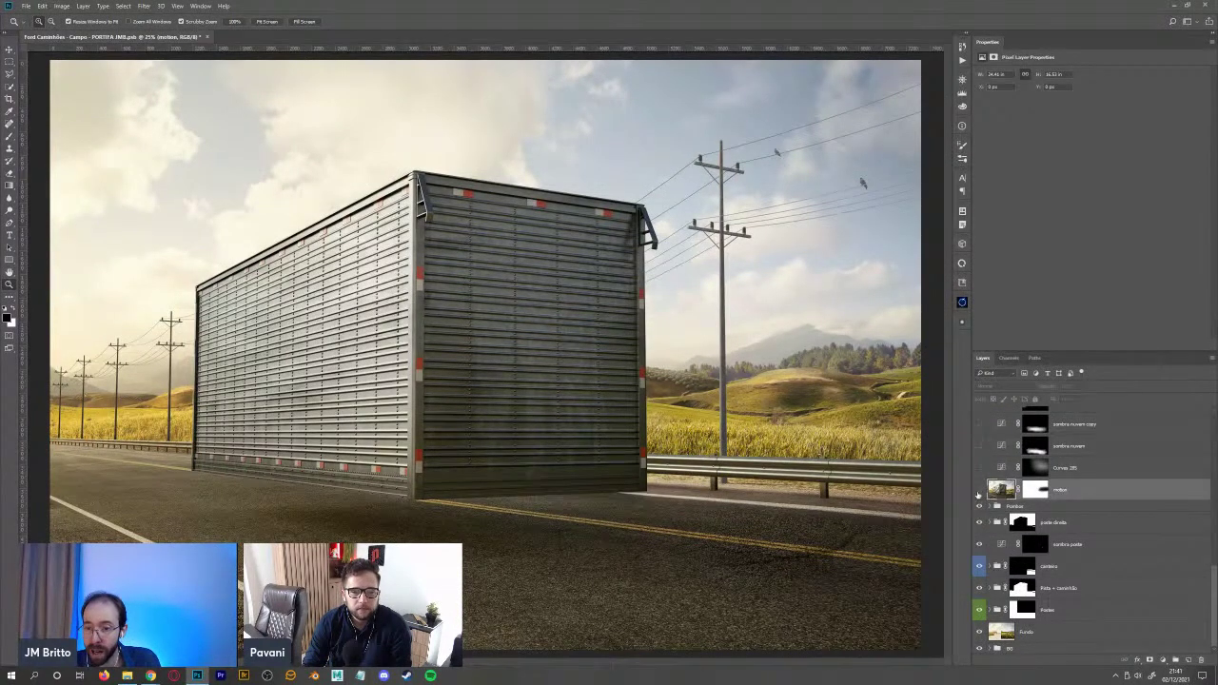
left_click(978, 489)
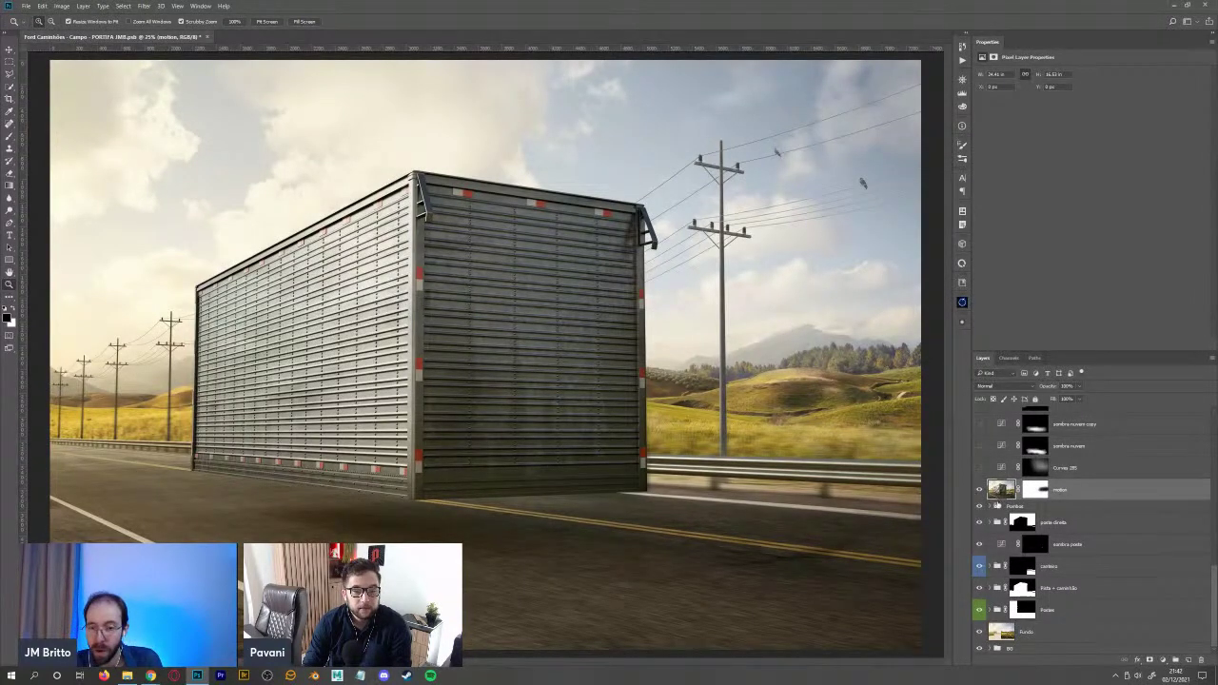
left_click(144, 6)
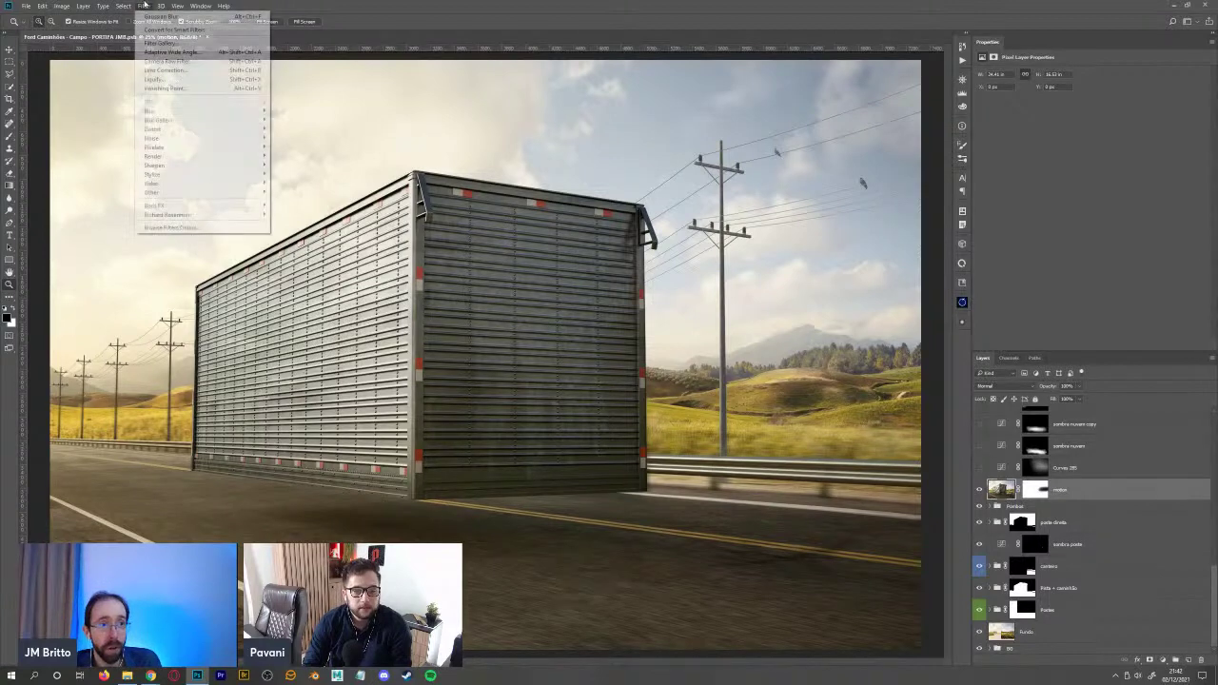
mouse_move(194, 111)
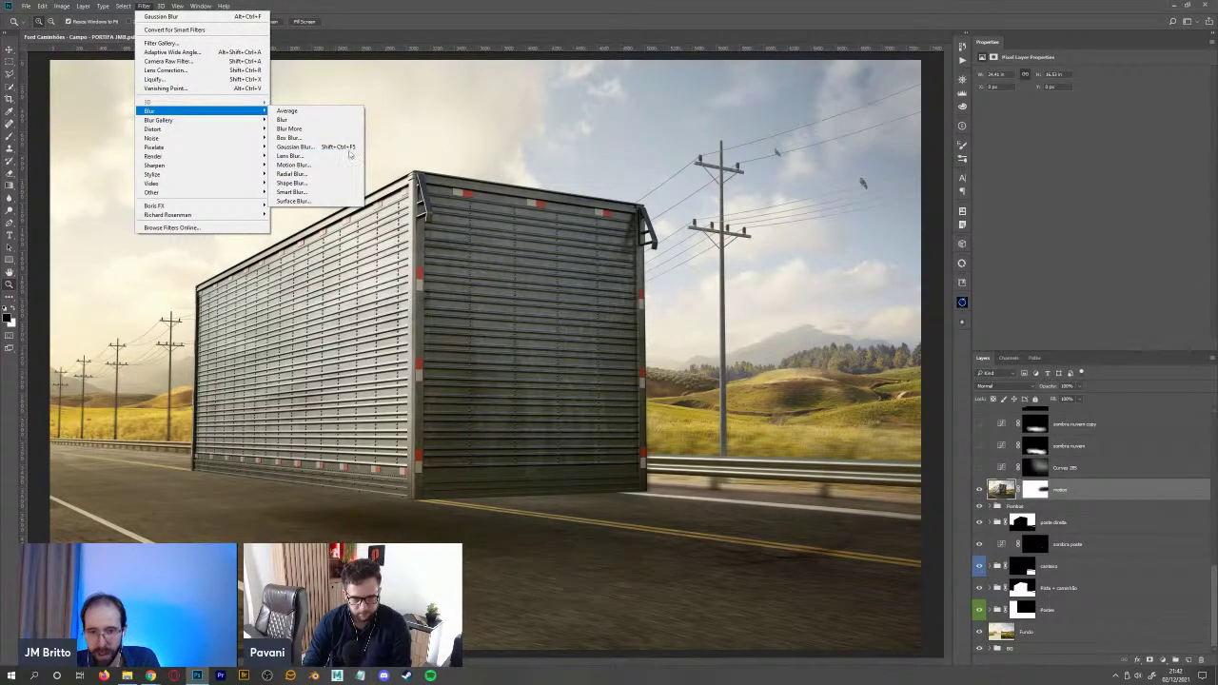
key("Escape")
key("Escape")
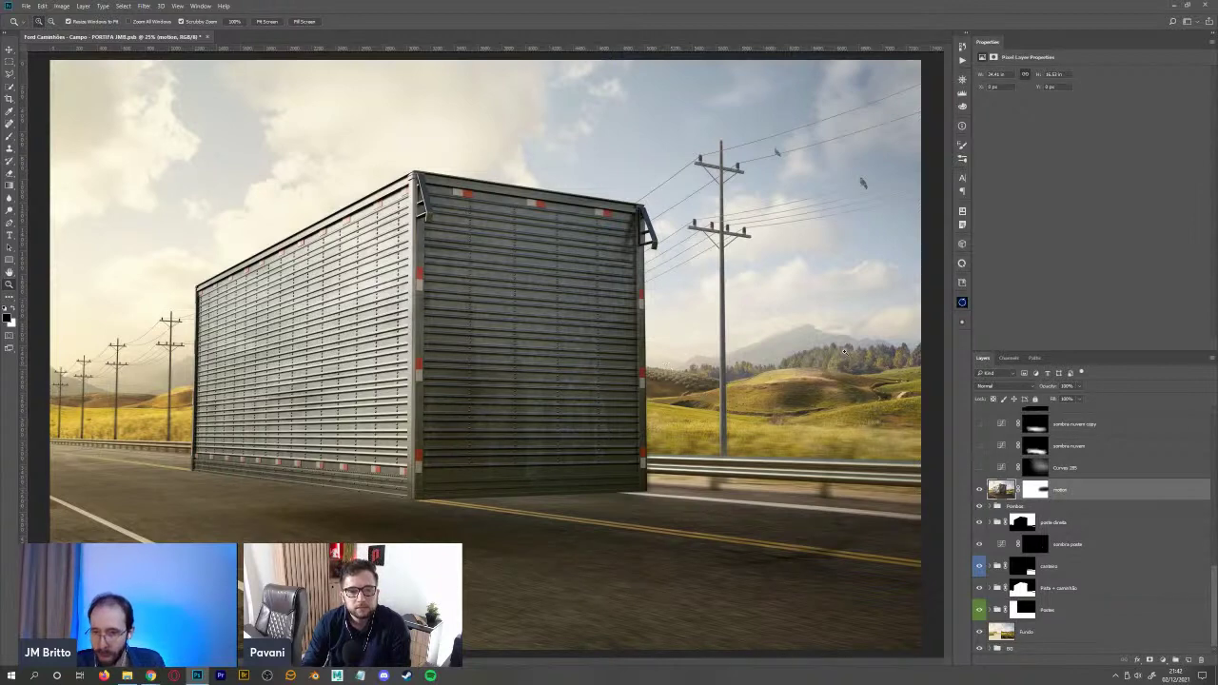
scroll(979, 542, "up", 3)
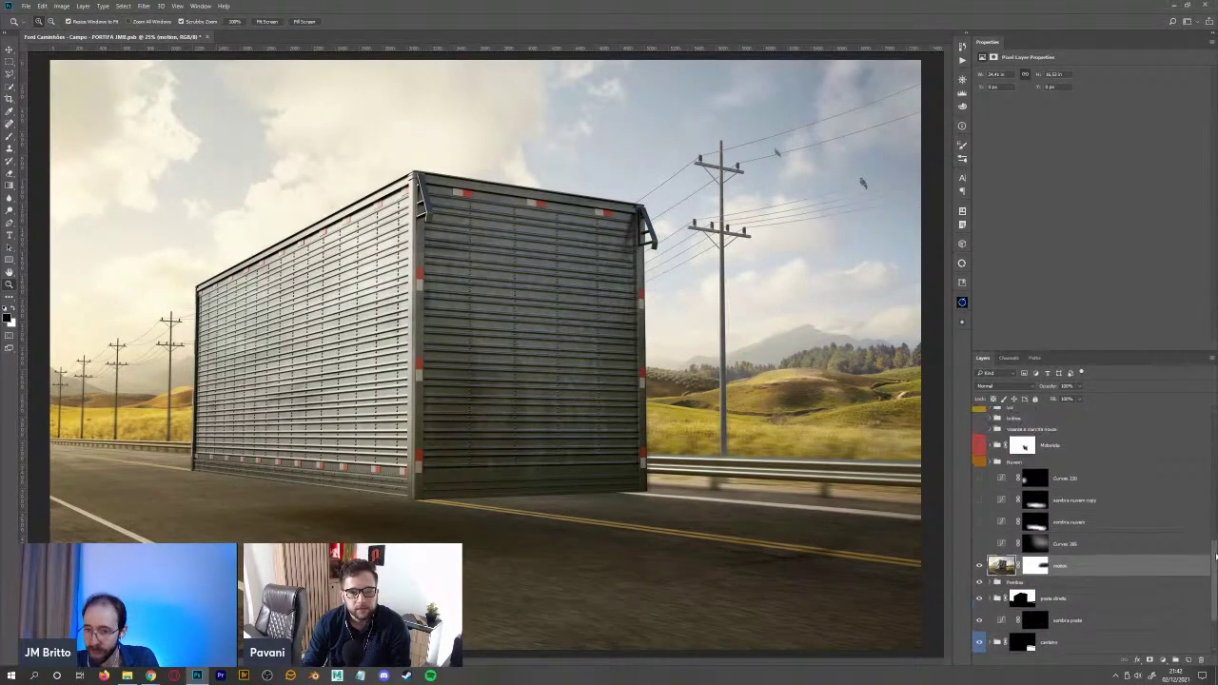
left_click(978, 519)
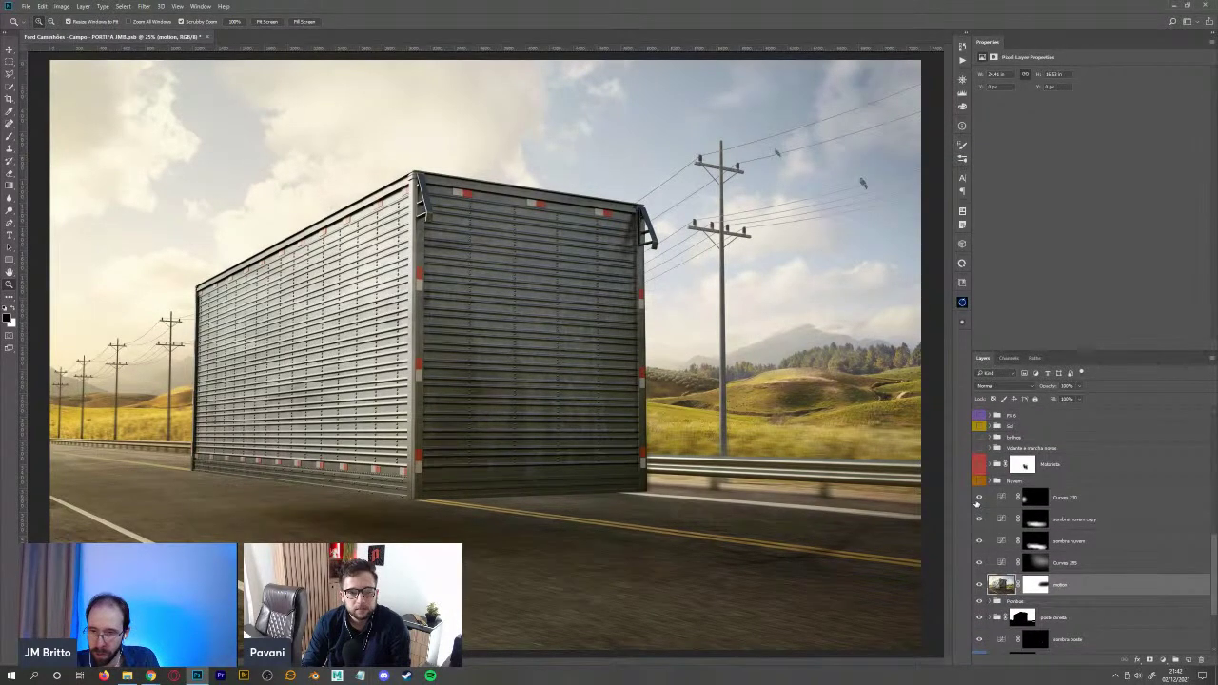
left_click(980, 497)
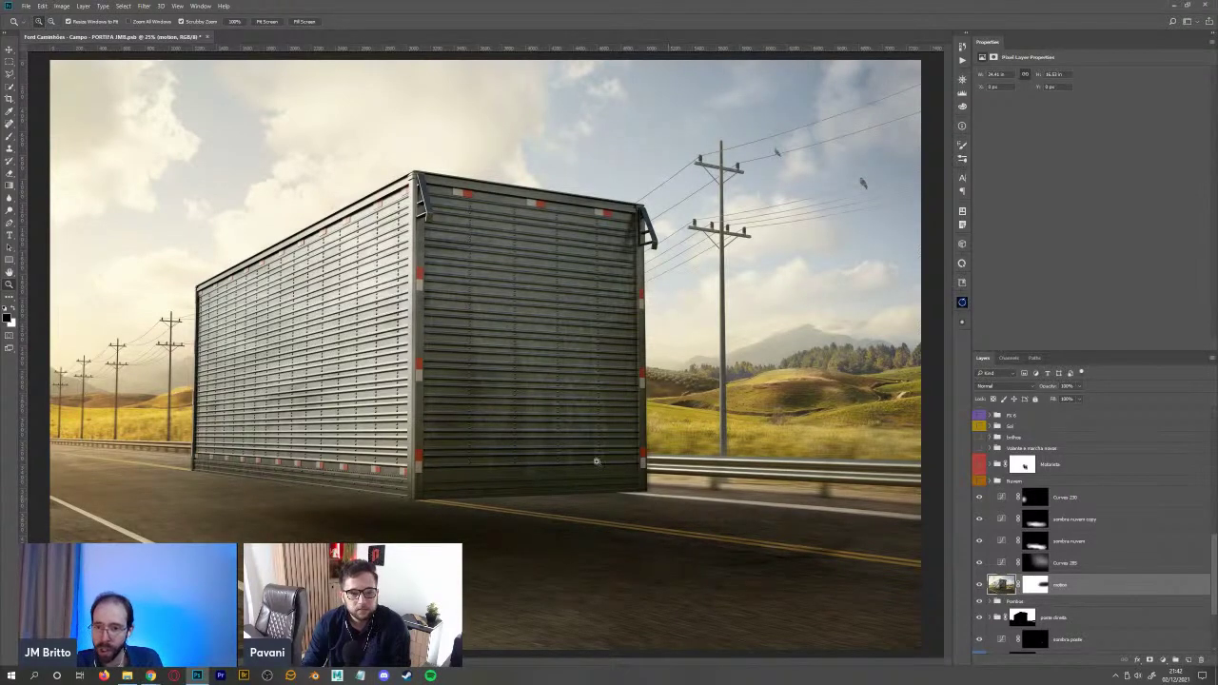
left_click(980, 480)
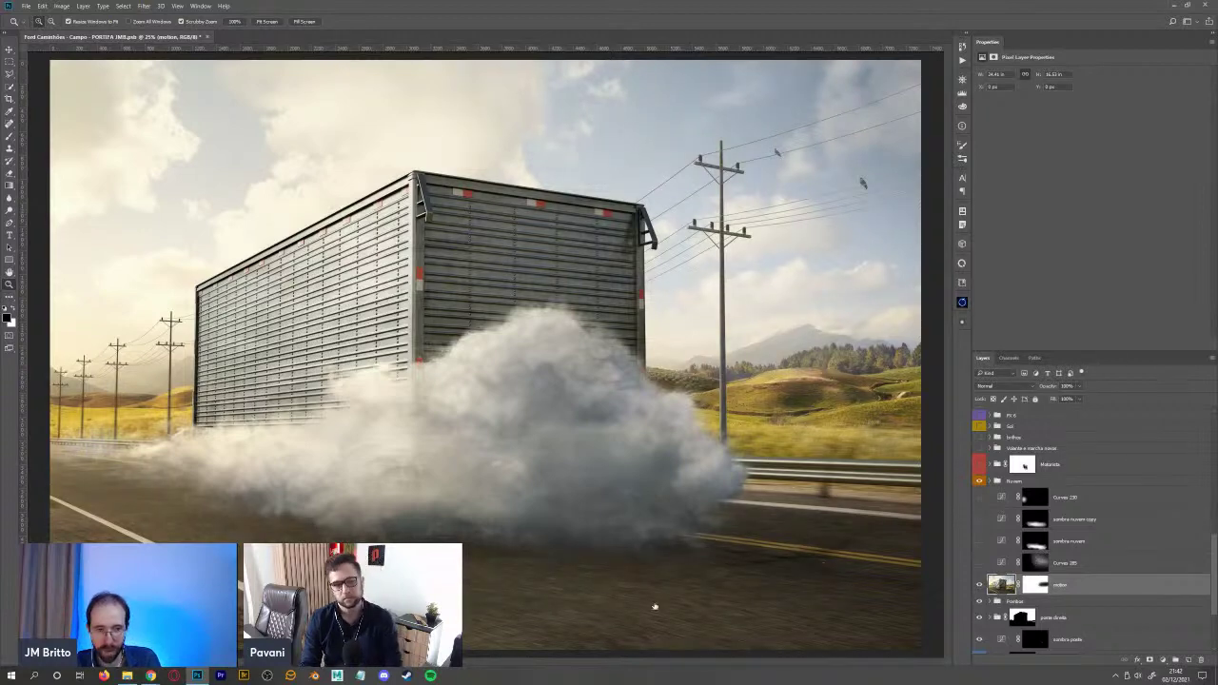
left_click(547, 479, "alt")
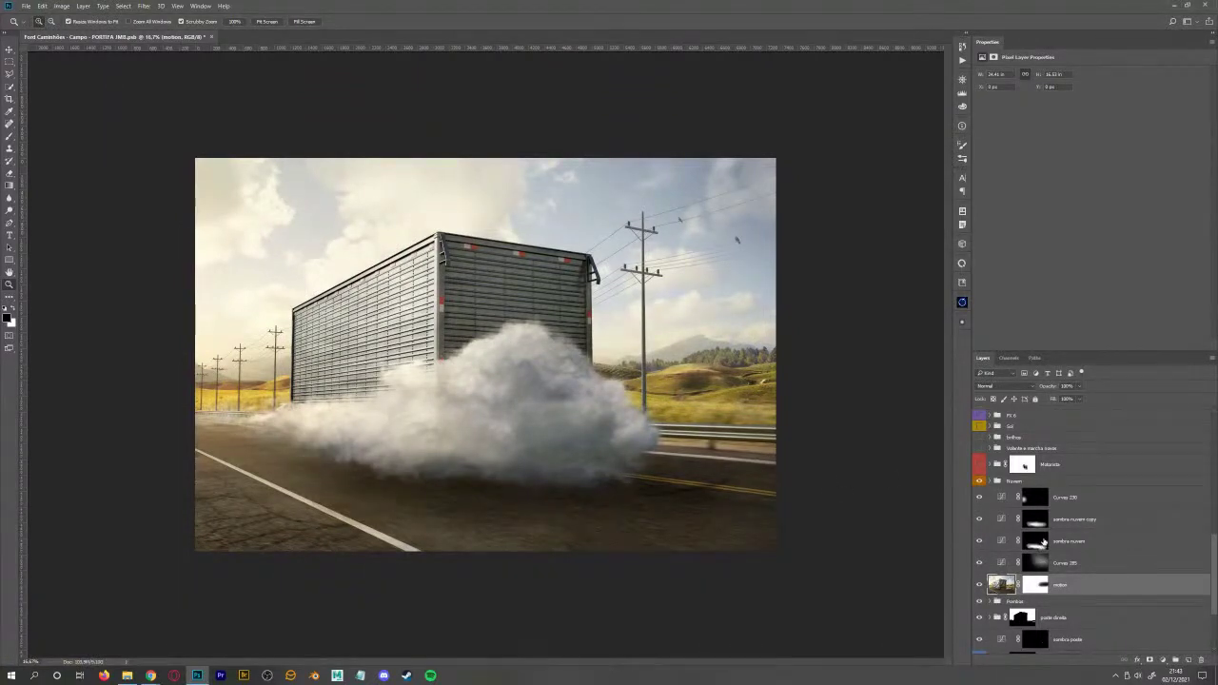
left_click(1035, 540, "alt")
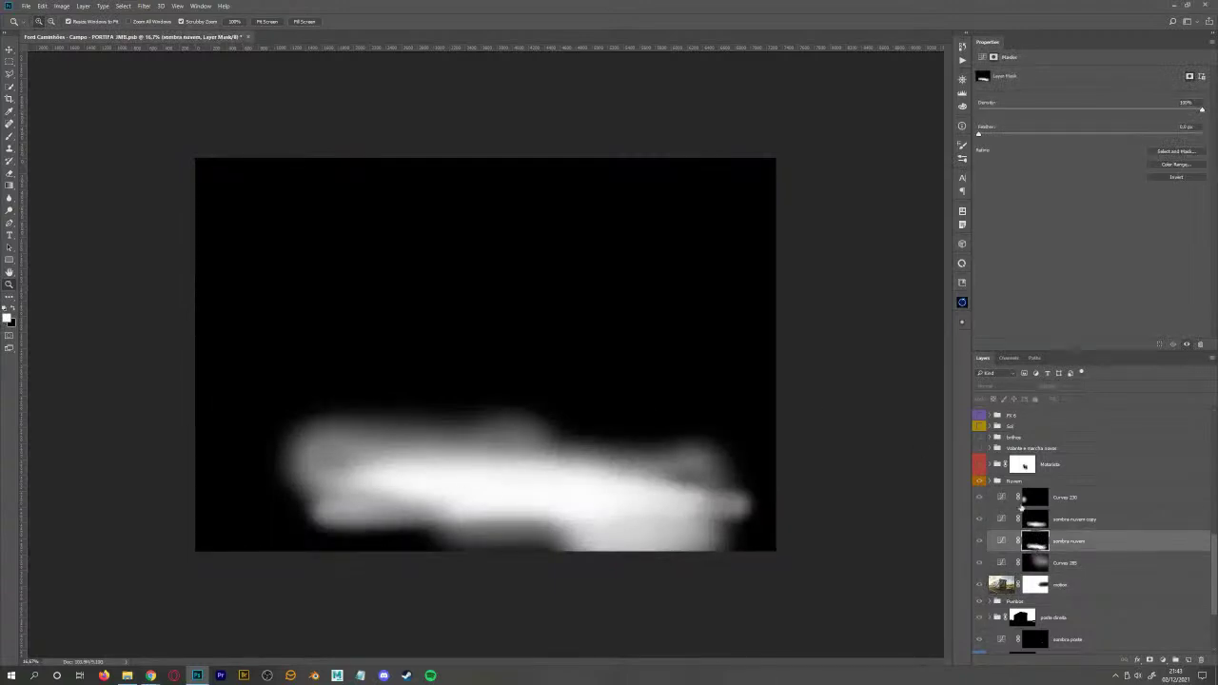
left_click(1038, 499)
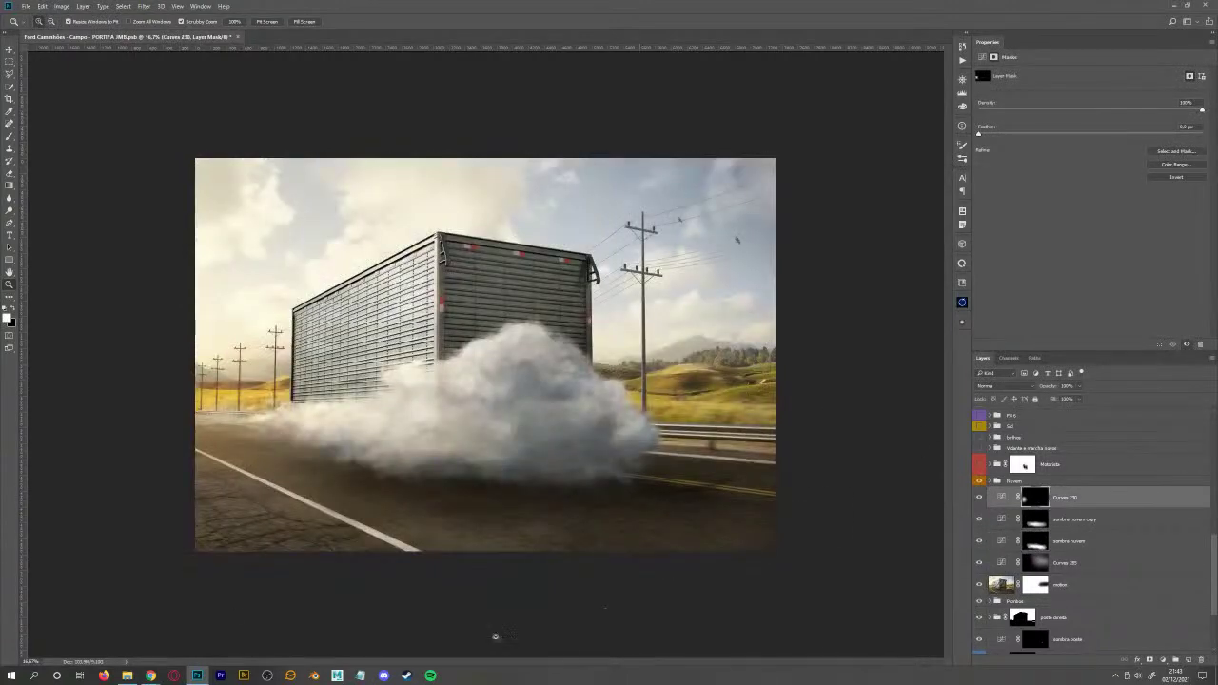
left_click(992, 482)
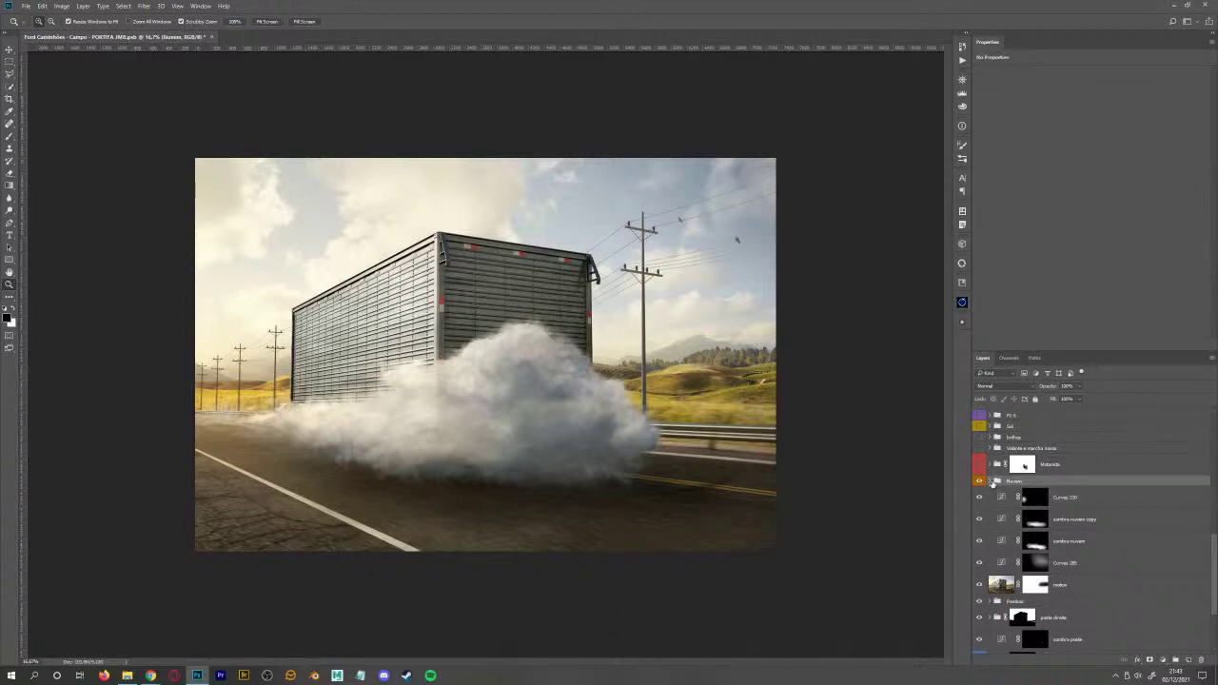
left_click(993, 483)
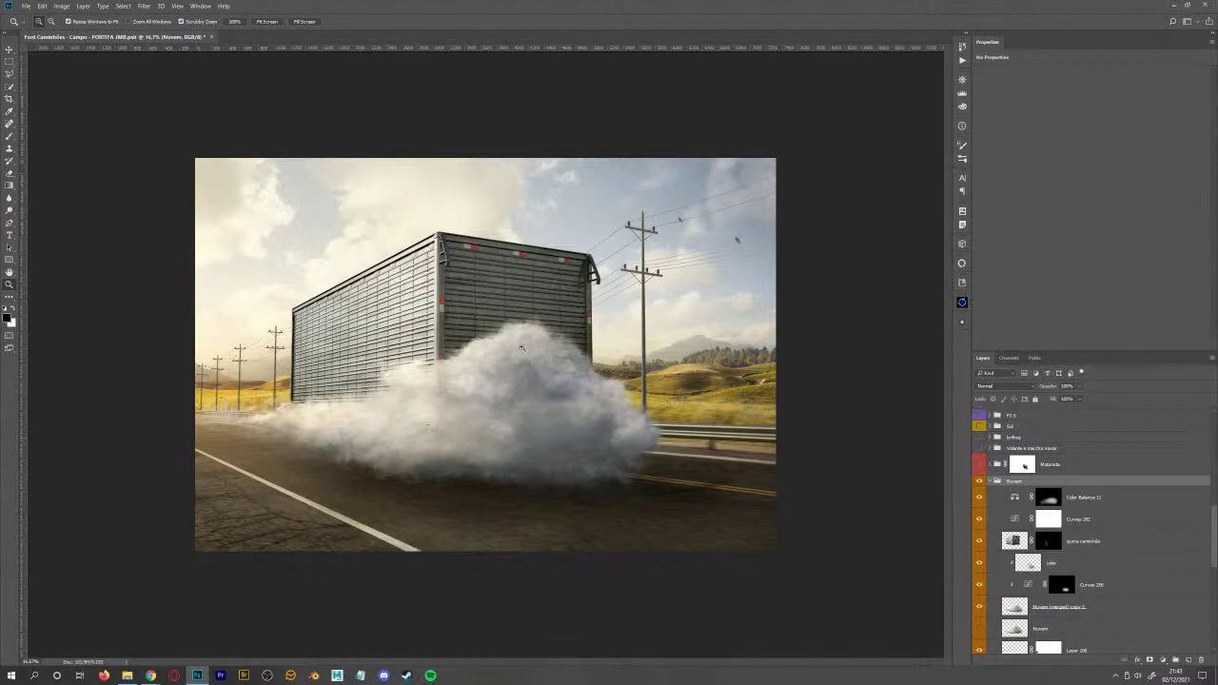
- Collapse the Nuvem group, show the Motorista driver layer and expand its group
left_click(994, 482)
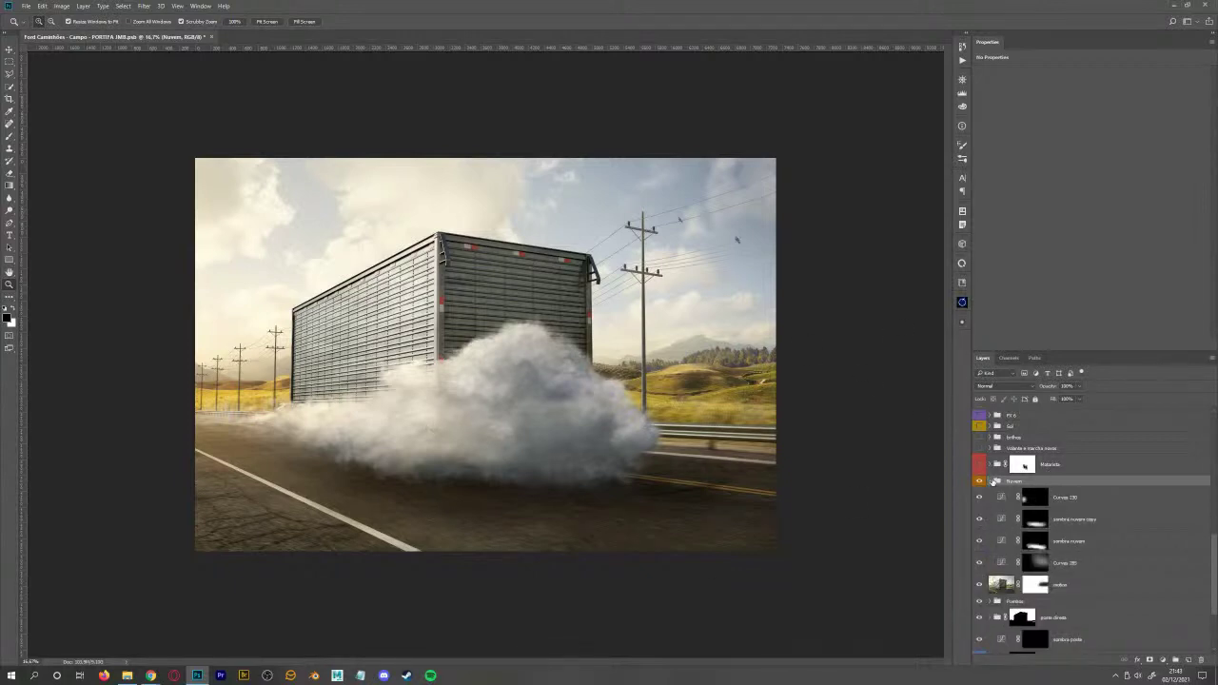
left_click(979, 466)
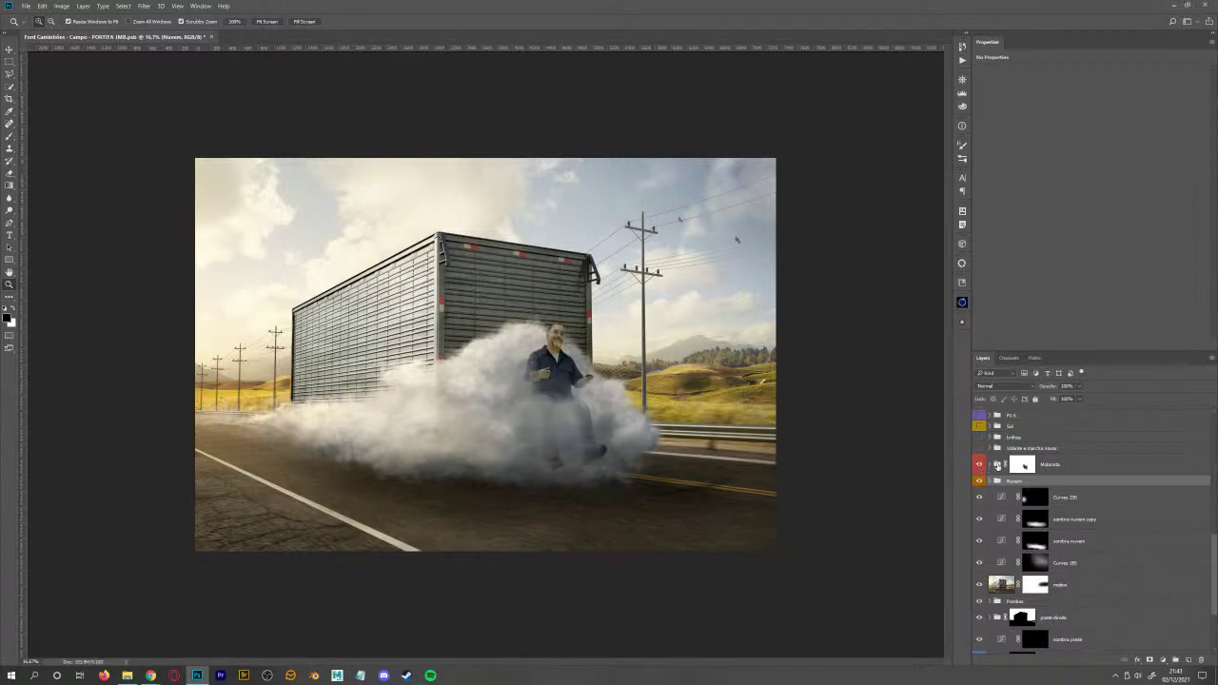
left_click(995, 464)
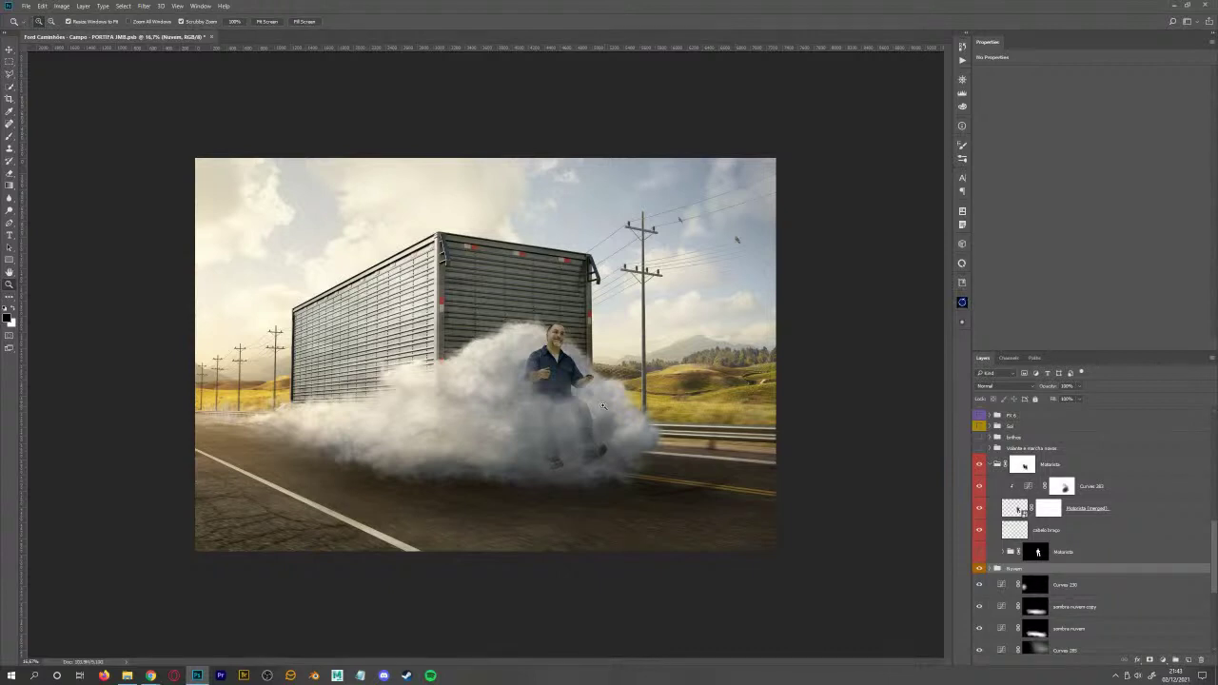
key("ctrl+plus")
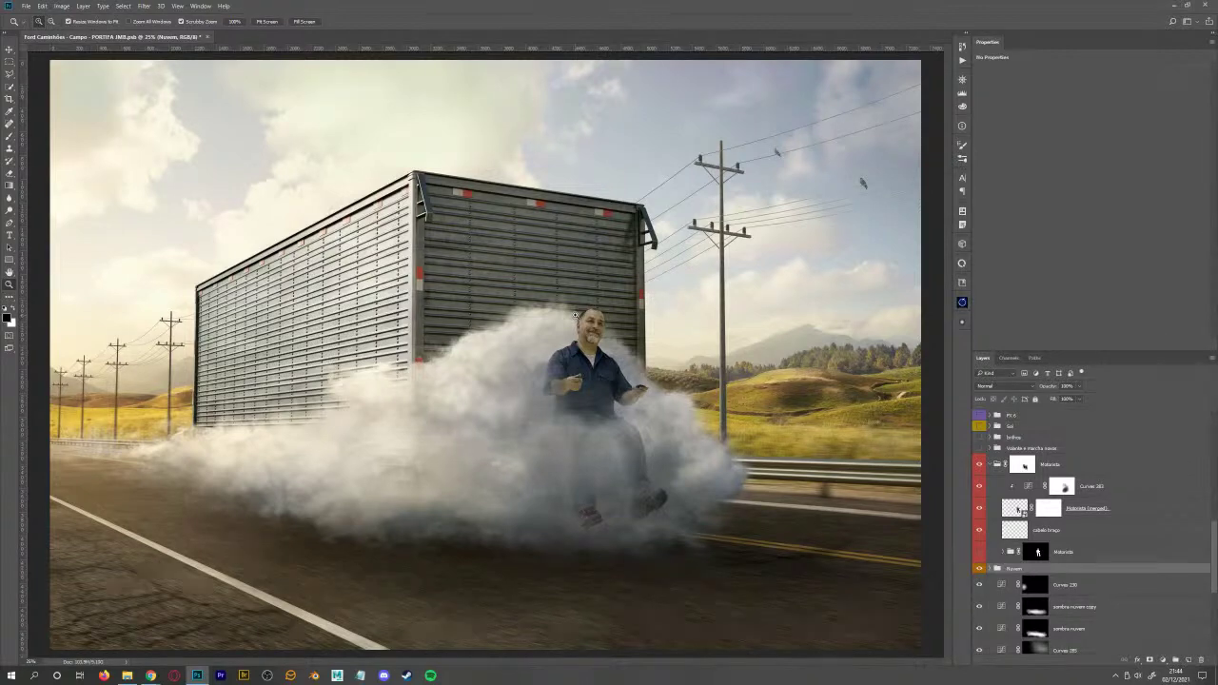
- Zoom in and out to inspect the man seated in the smoke
left_click(567, 364, "alt")
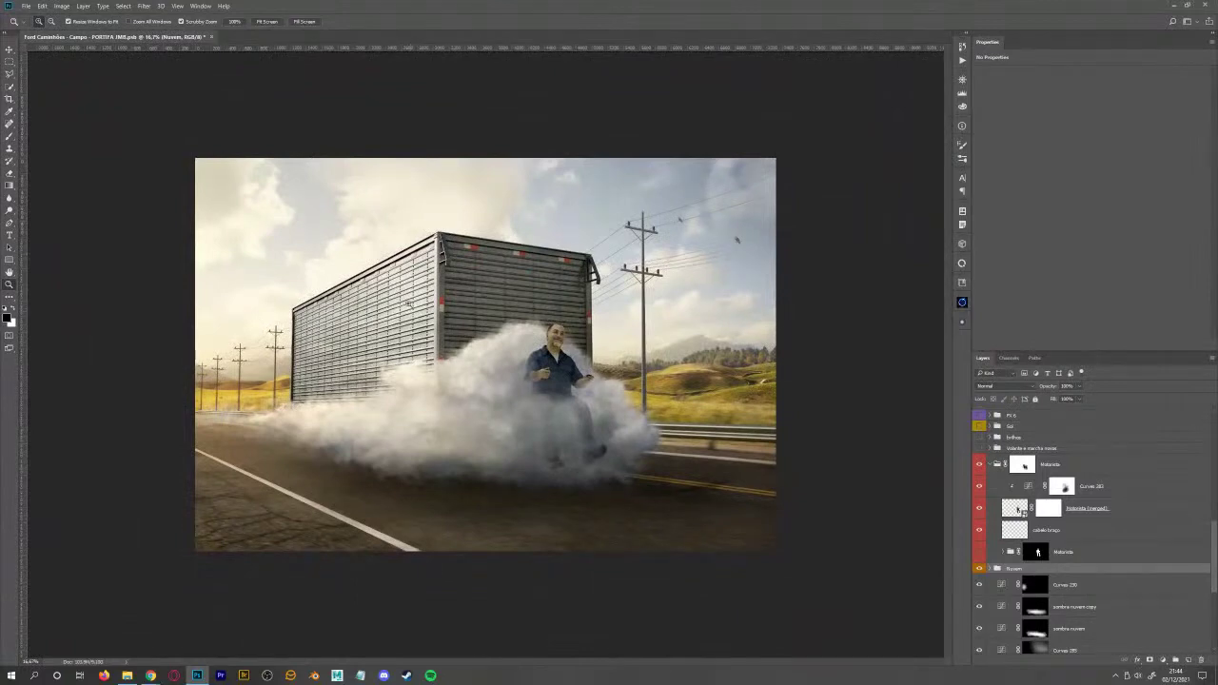
left_click(480, 367)
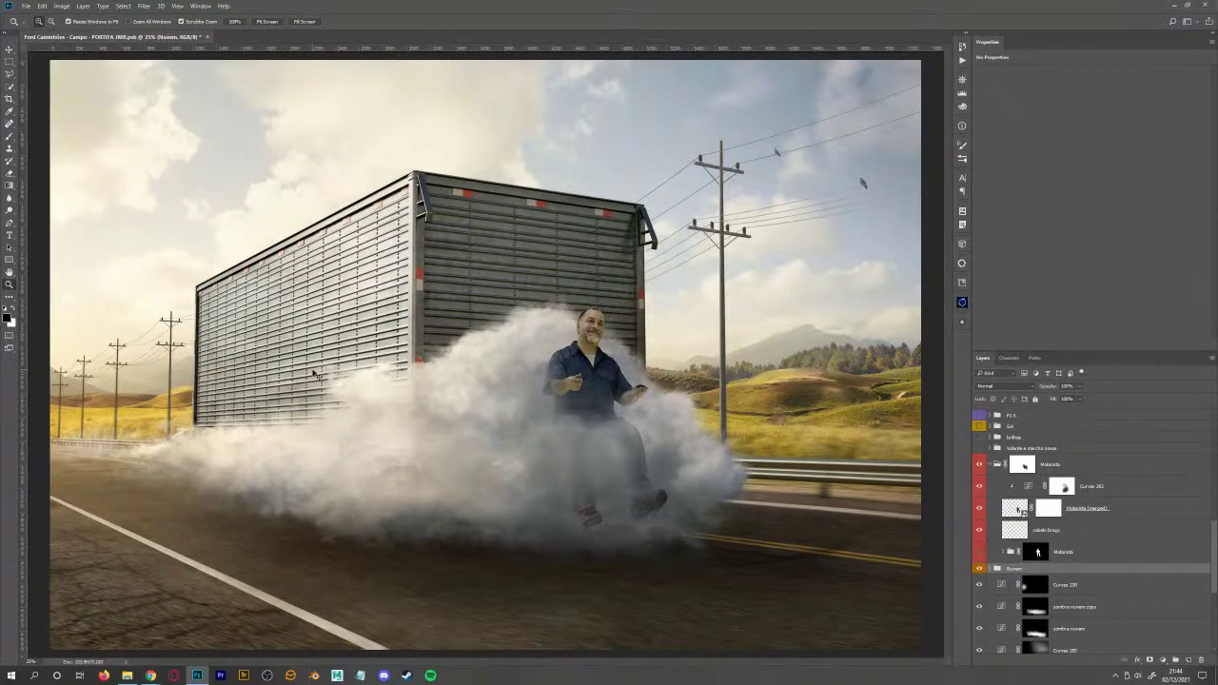
left_click(508, 358, "alt")
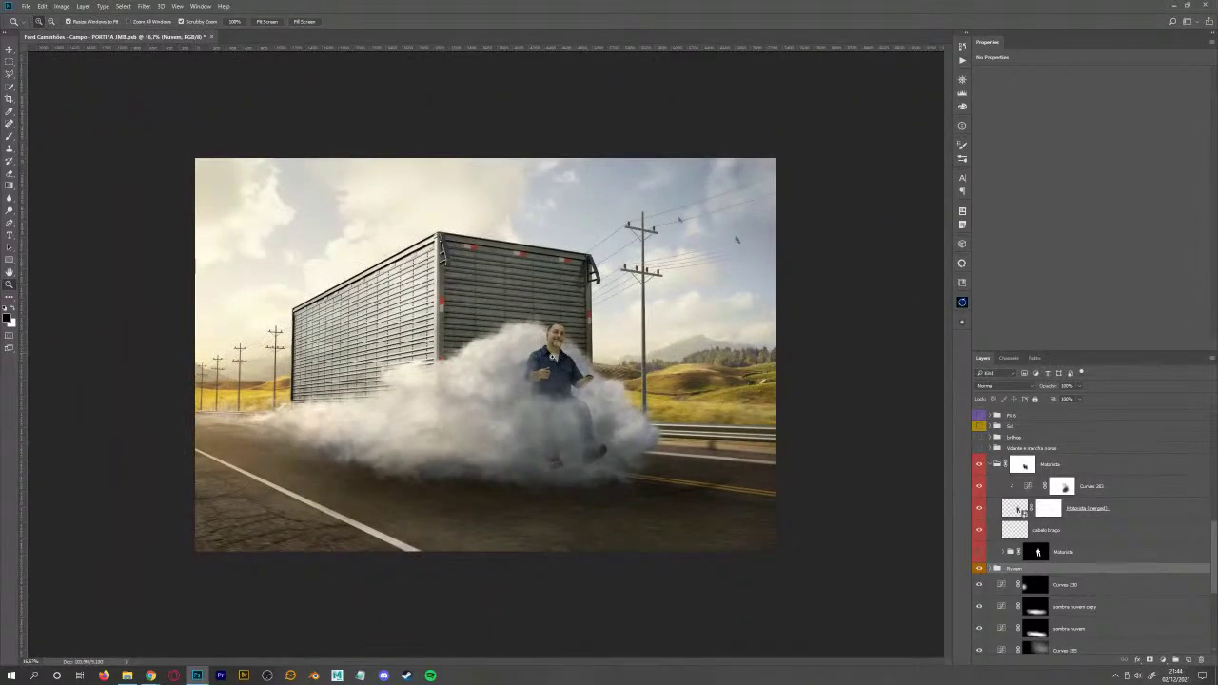
left_click_drag(504, 357, 569, 315)
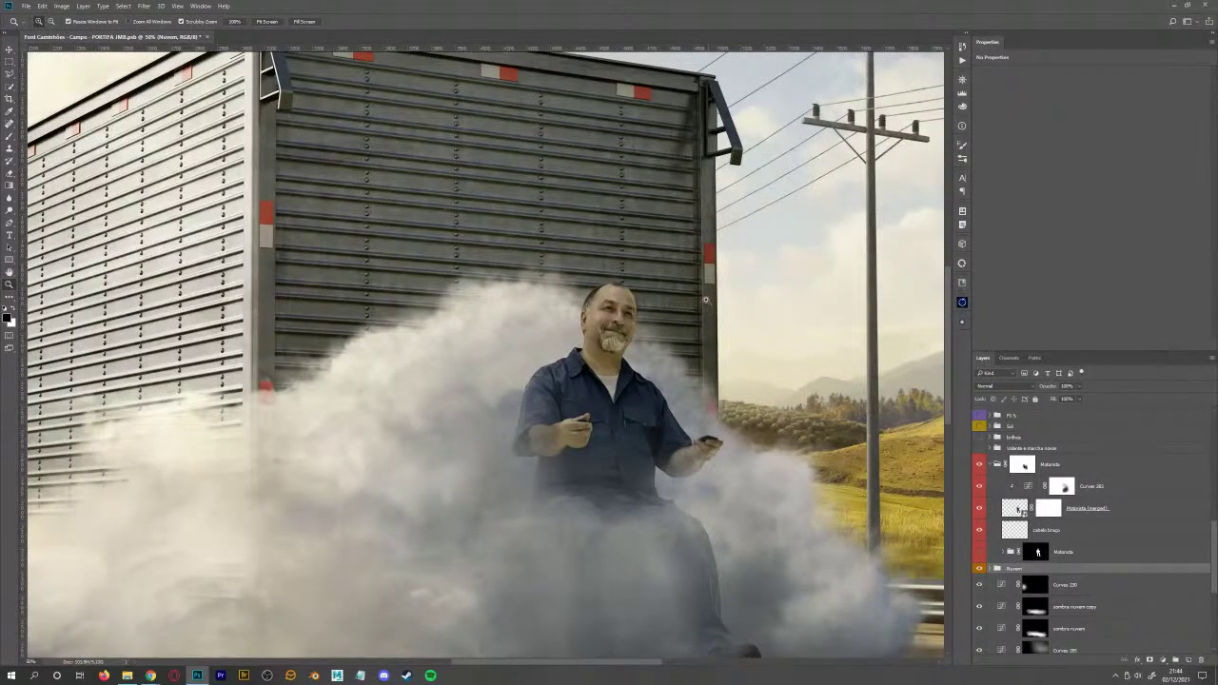
left_click(643, 305)
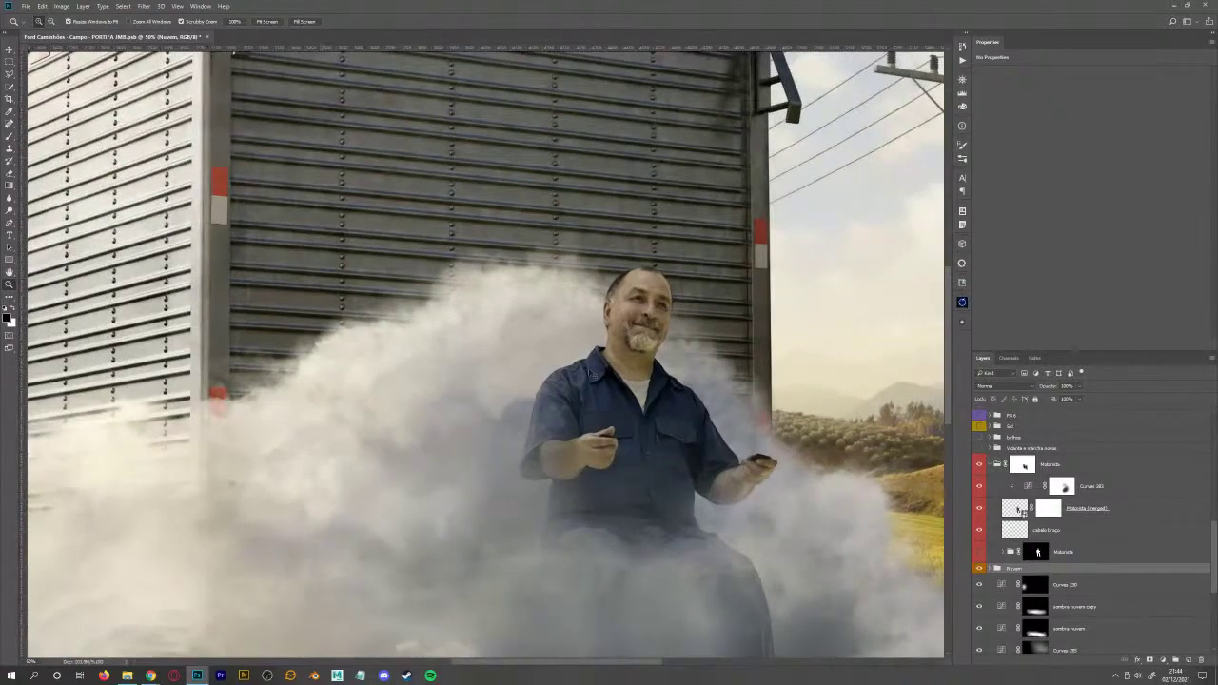
left_click(625, 408)
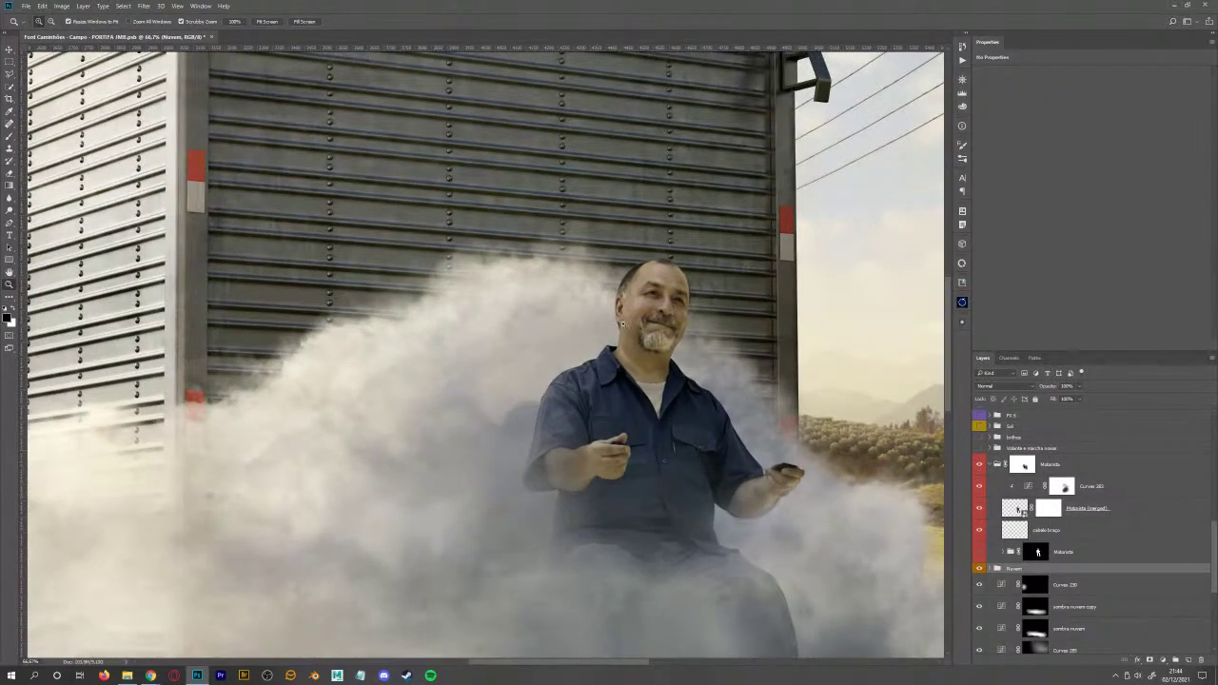
left_click(587, 417, "alt")
left_click_drag(521, 397, 490, 400)
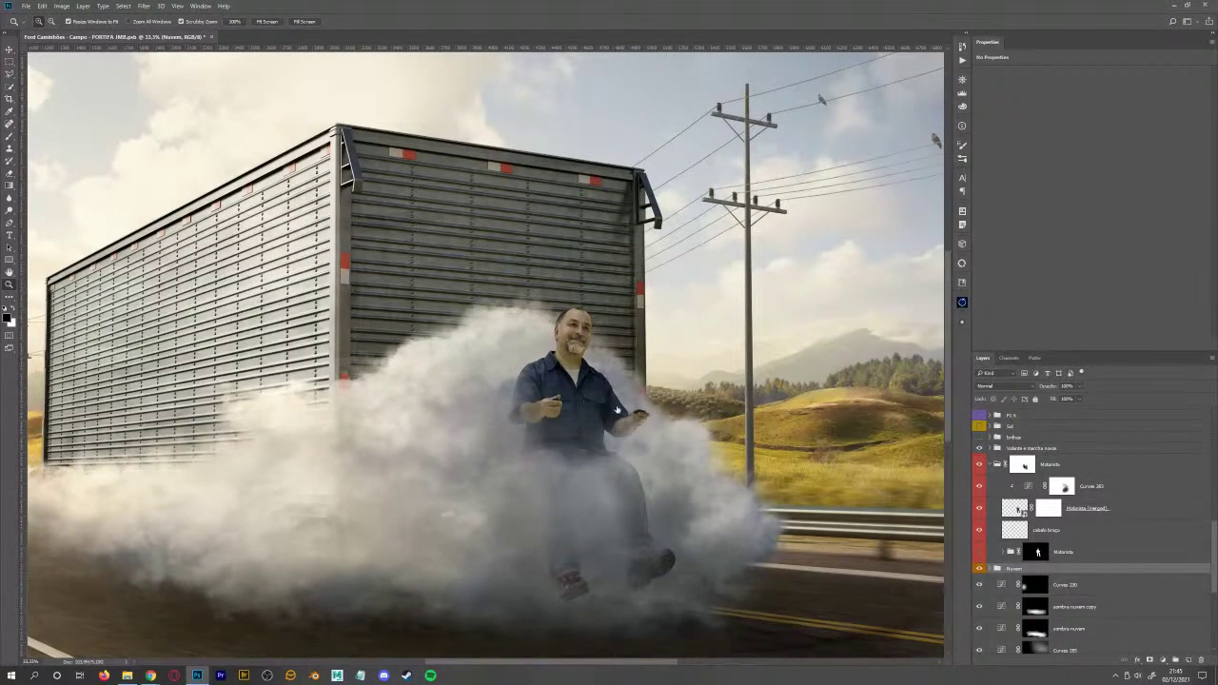
- Show the Volante e marcha novos group, check the Motorista mask, and toggle the driver to compare
left_click(1041, 449)
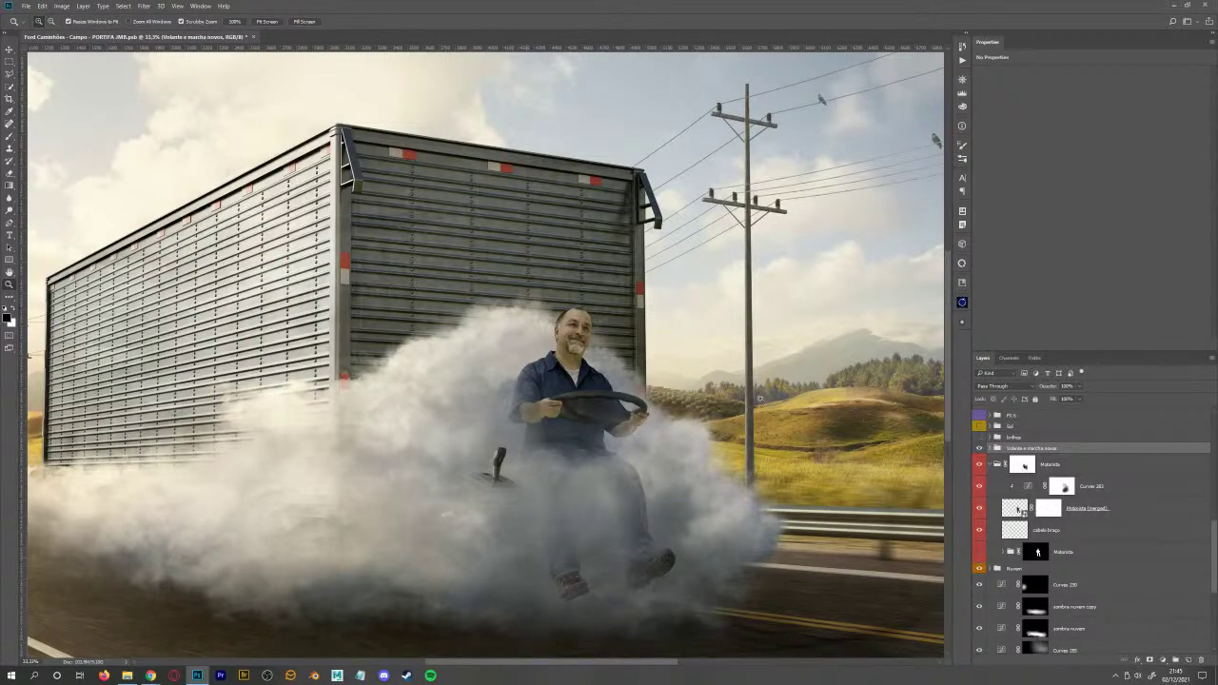
left_click(1024, 466, "alt")
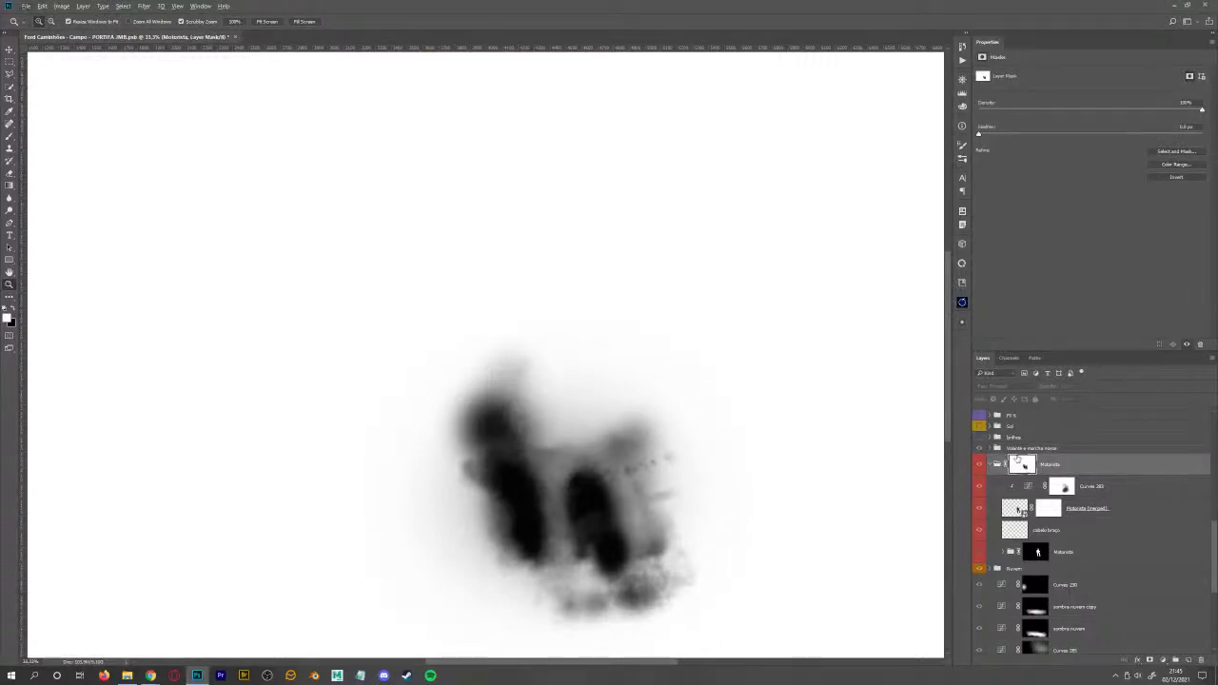
left_click(1022, 464, "alt")
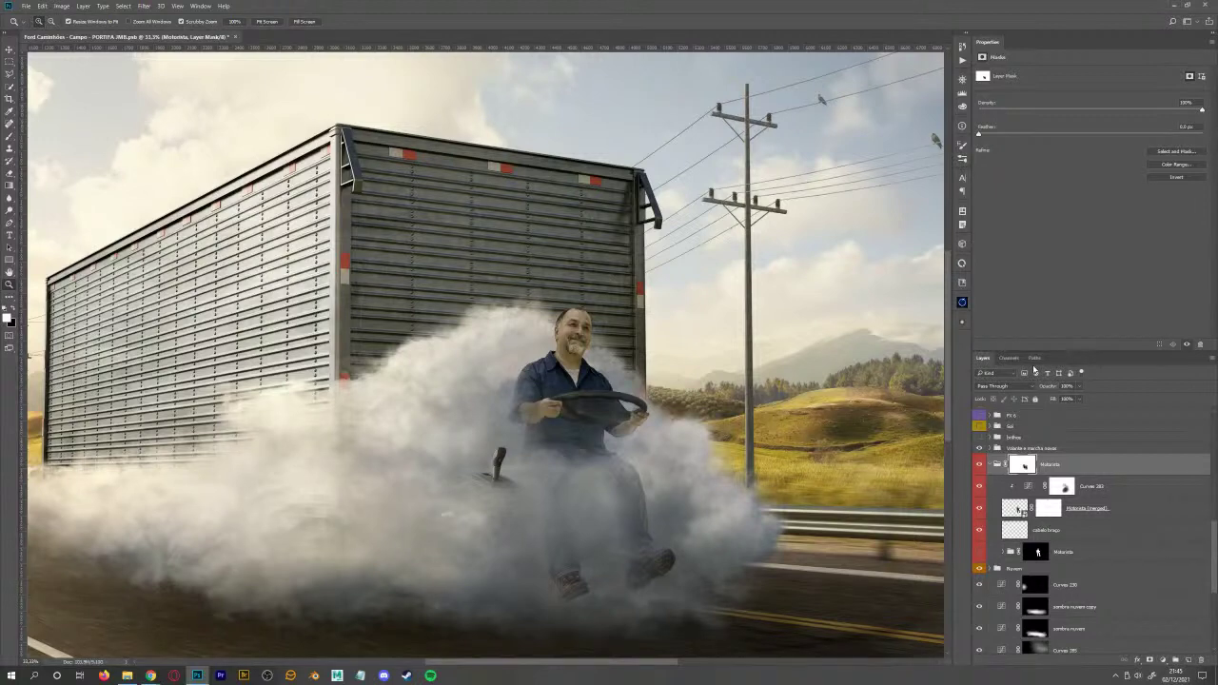
left_click(980, 465)
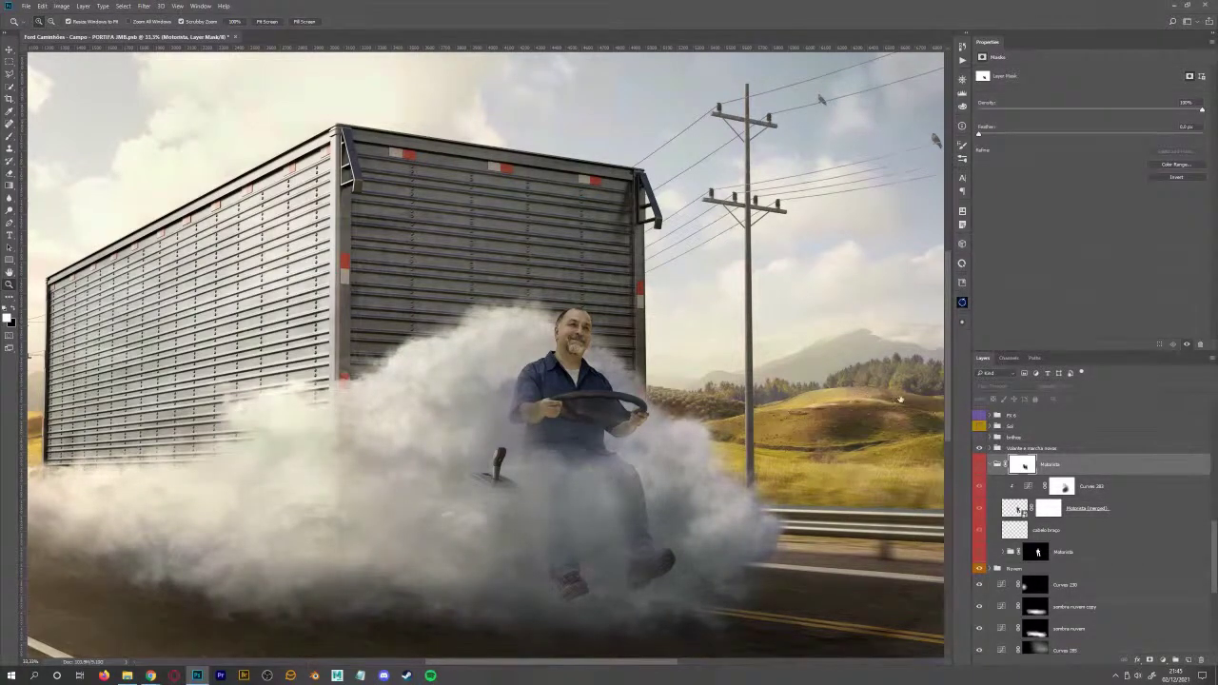
left_click(980, 465)
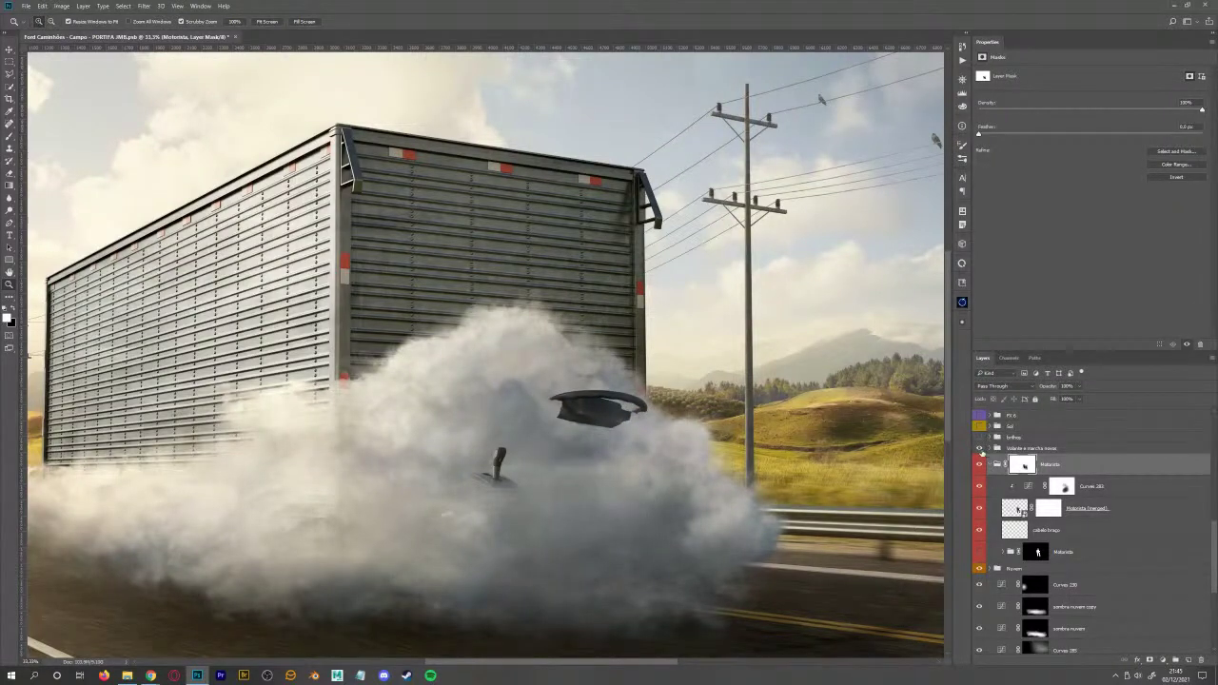
left_click(980, 448)
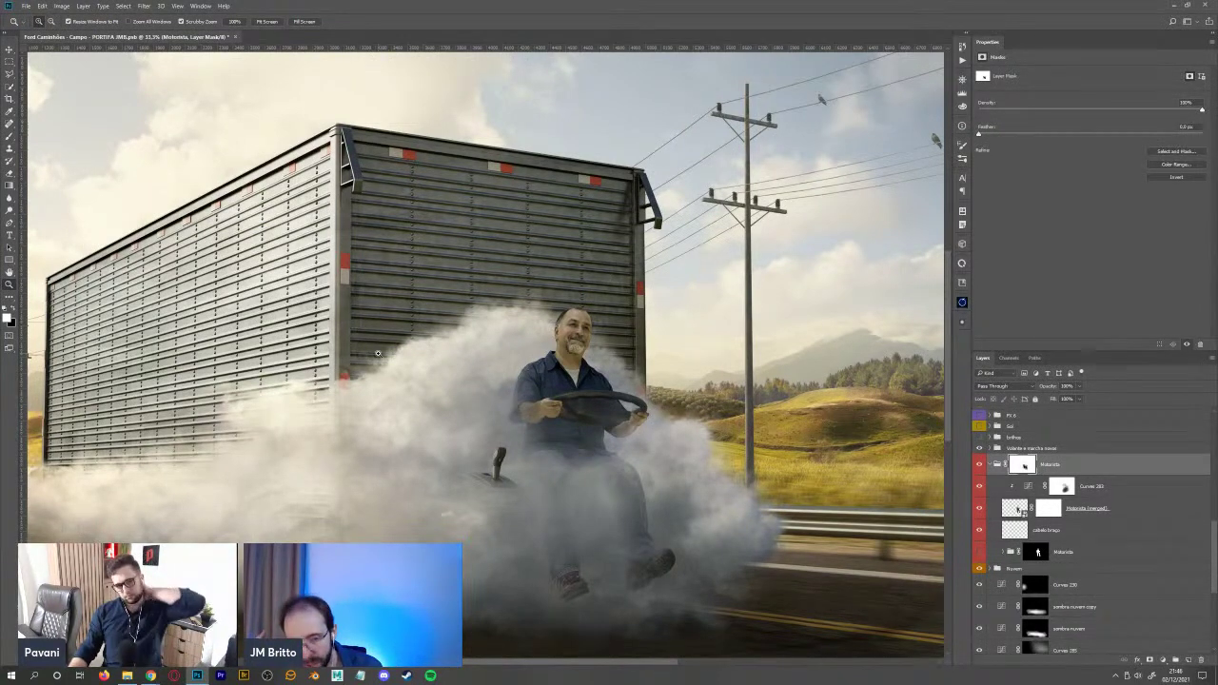
- Zoom in on the driver and smoke, then back out to 33.3%
left_click(380, 360, "alt")
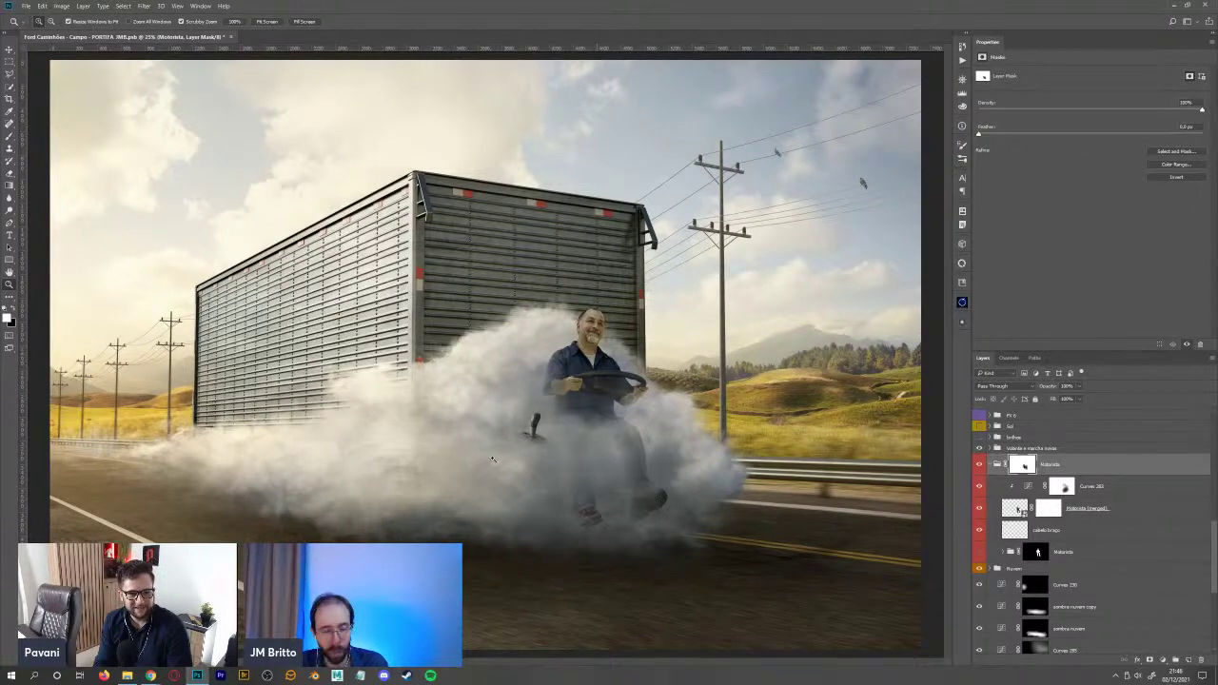
left_click(689, 451)
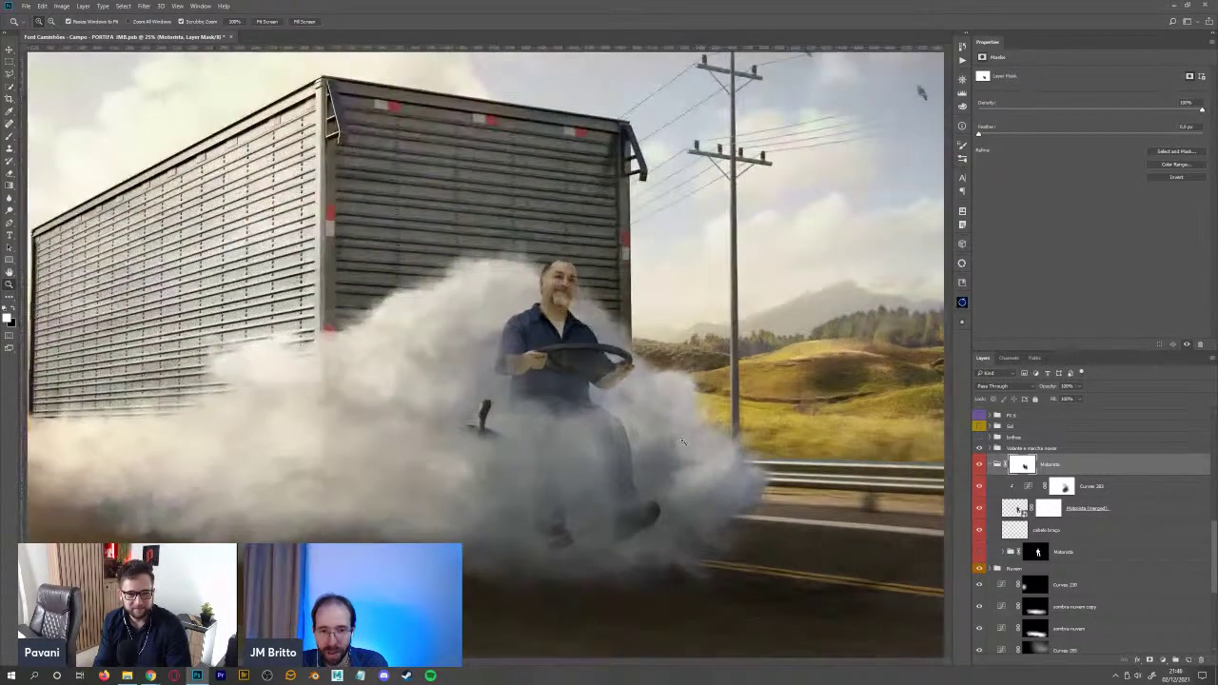
left_click(656, 428, "alt")
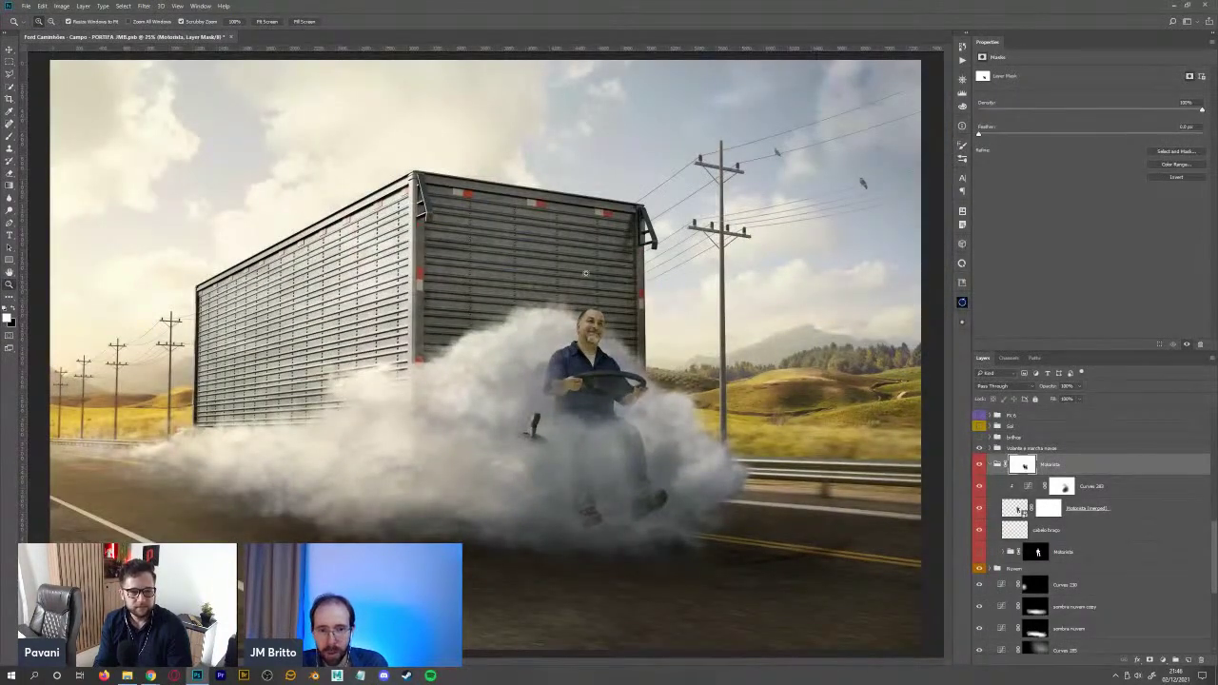
left_click(615, 325)
left_click(615, 325)
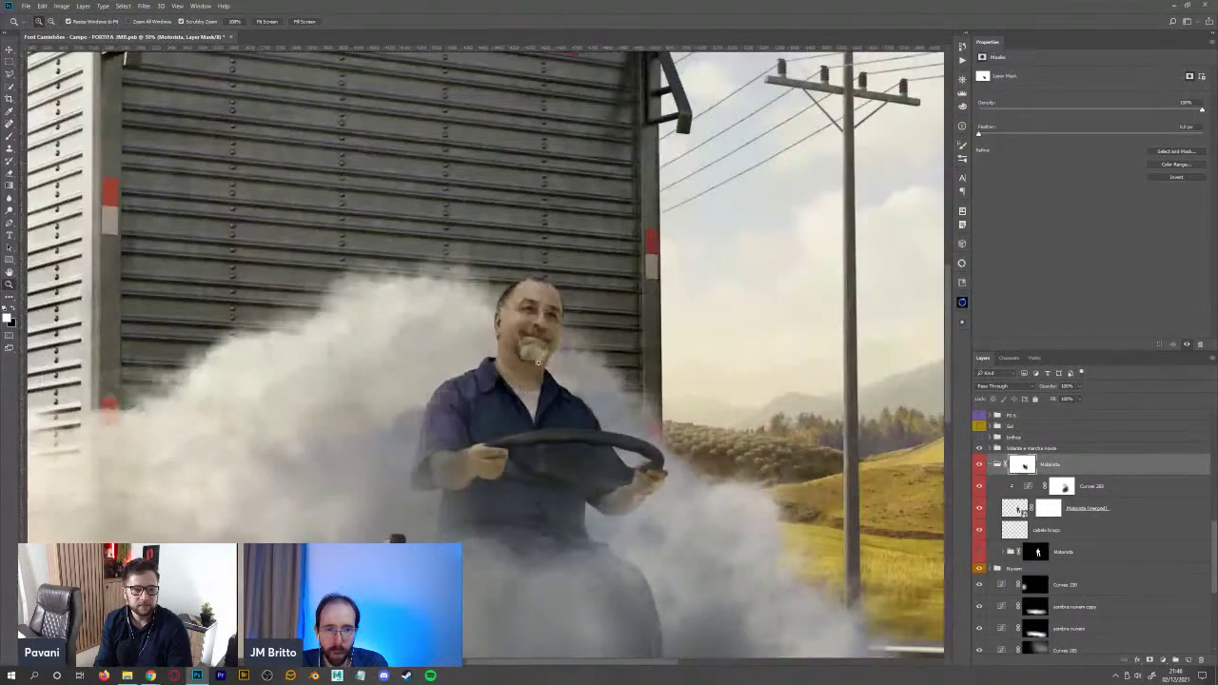
left_click(522, 394)
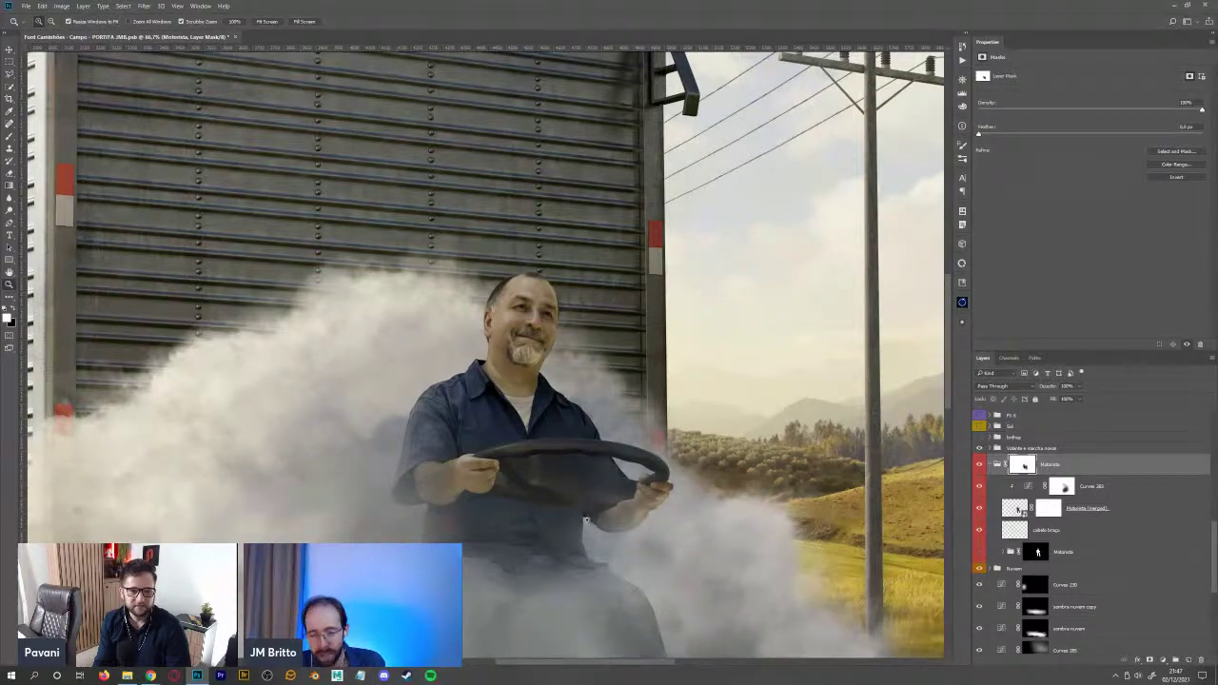
key("ctrl+minus")
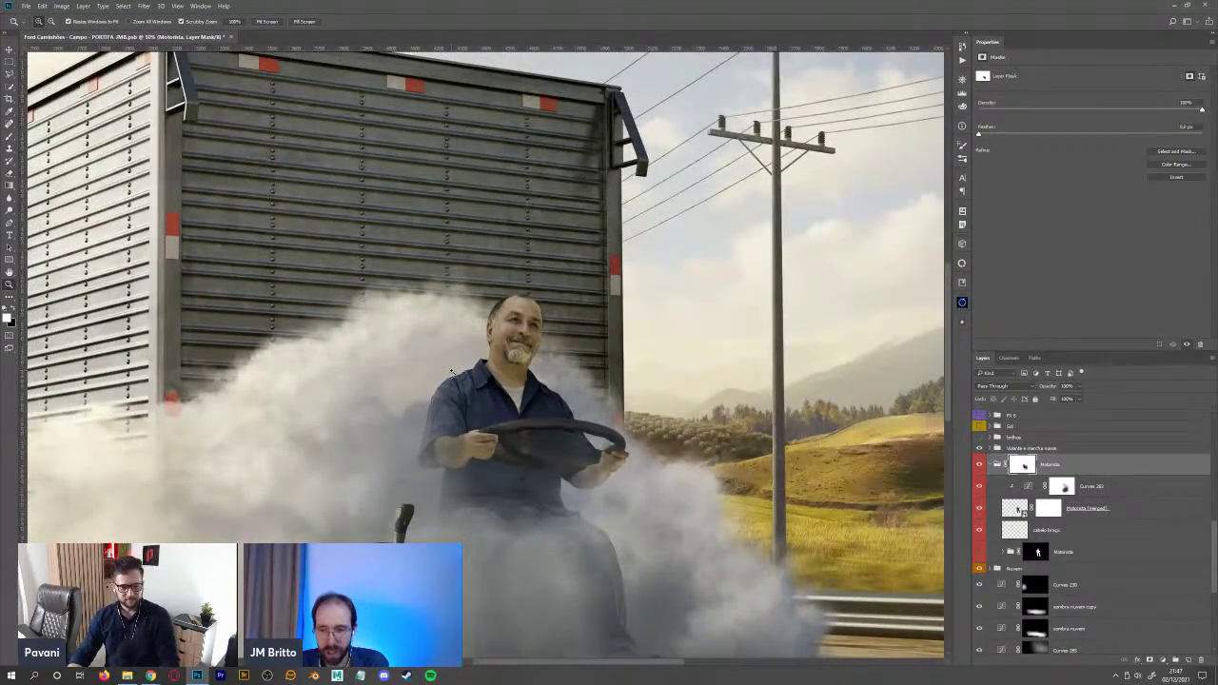
key("ctrl+minus")
key("ctrl+minus")
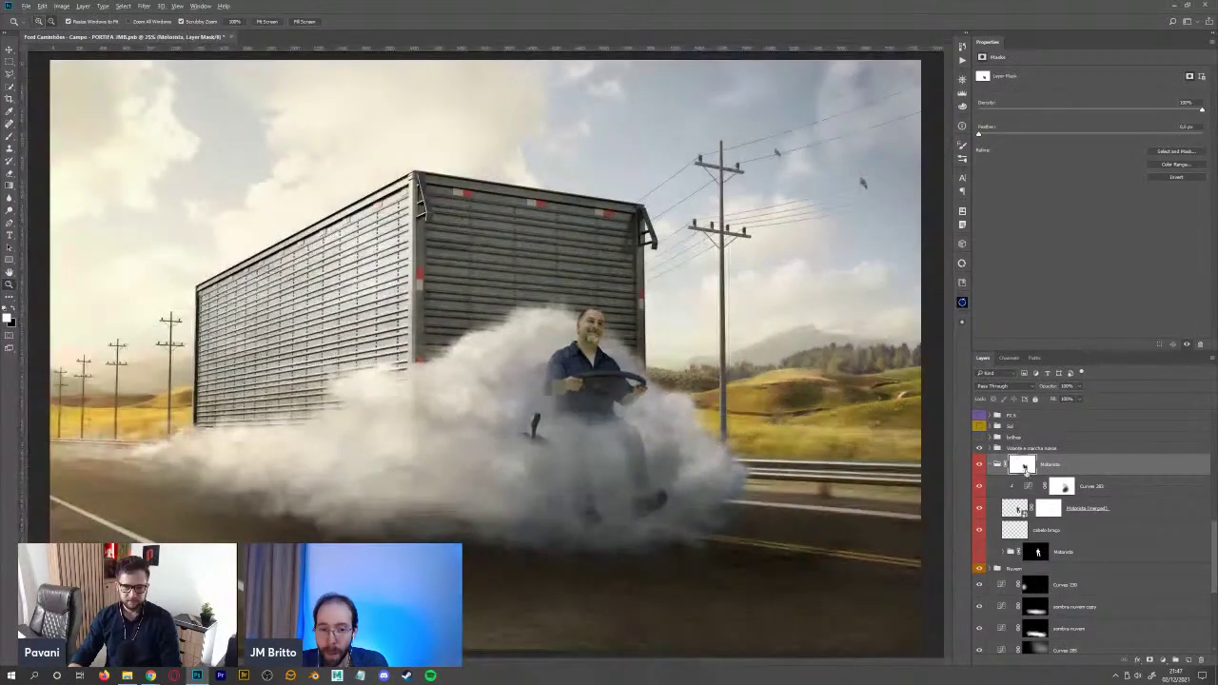
- Inspect the Motorista mask on its own, then duplicate the Motorista (merged) layer
left_click(1024, 464, "alt")
left_click(1025, 466, "alt")
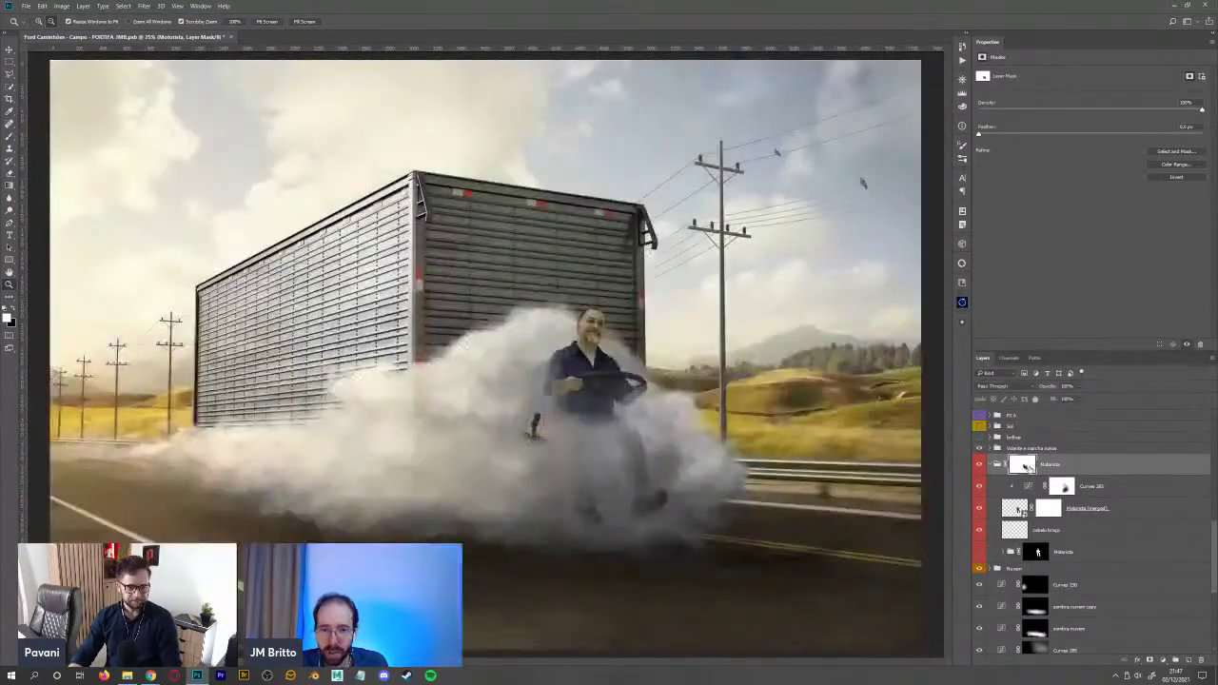
left_click(1025, 466, "alt")
left_click(1024, 466, "alt")
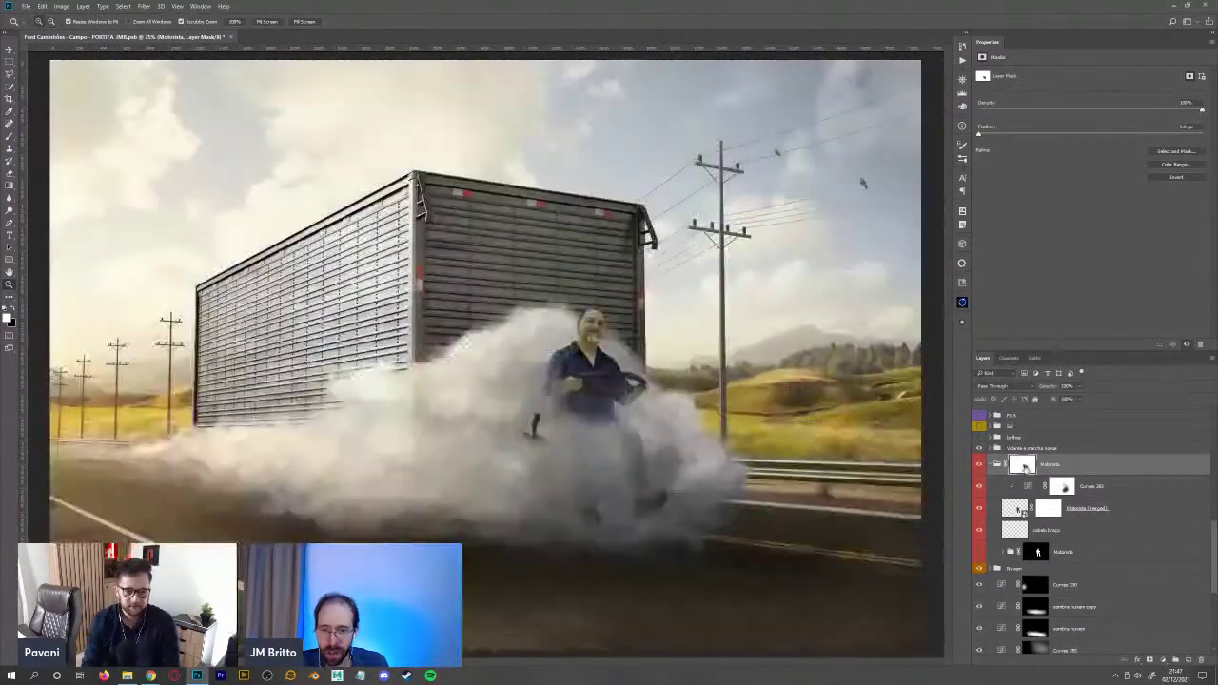
left_click_drag(1097, 513, 1087, 457)
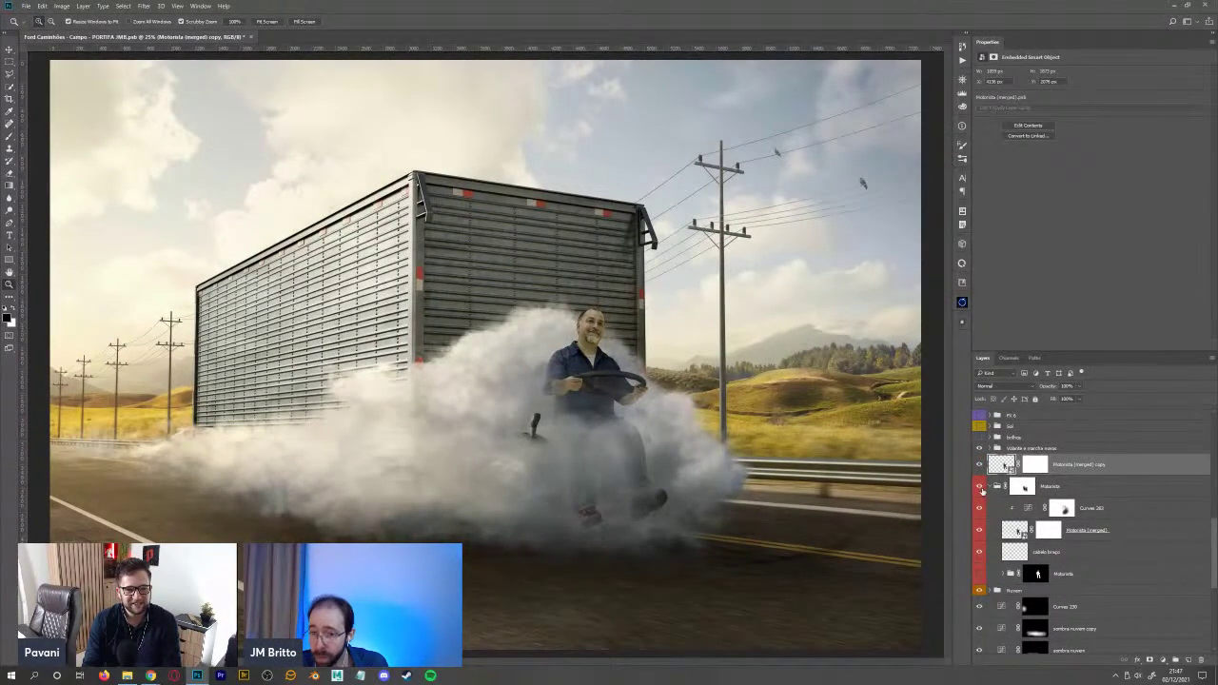
- Place the driver copy above the Motorista group and fade its mask near the legs with a gradient
left_click(996, 487)
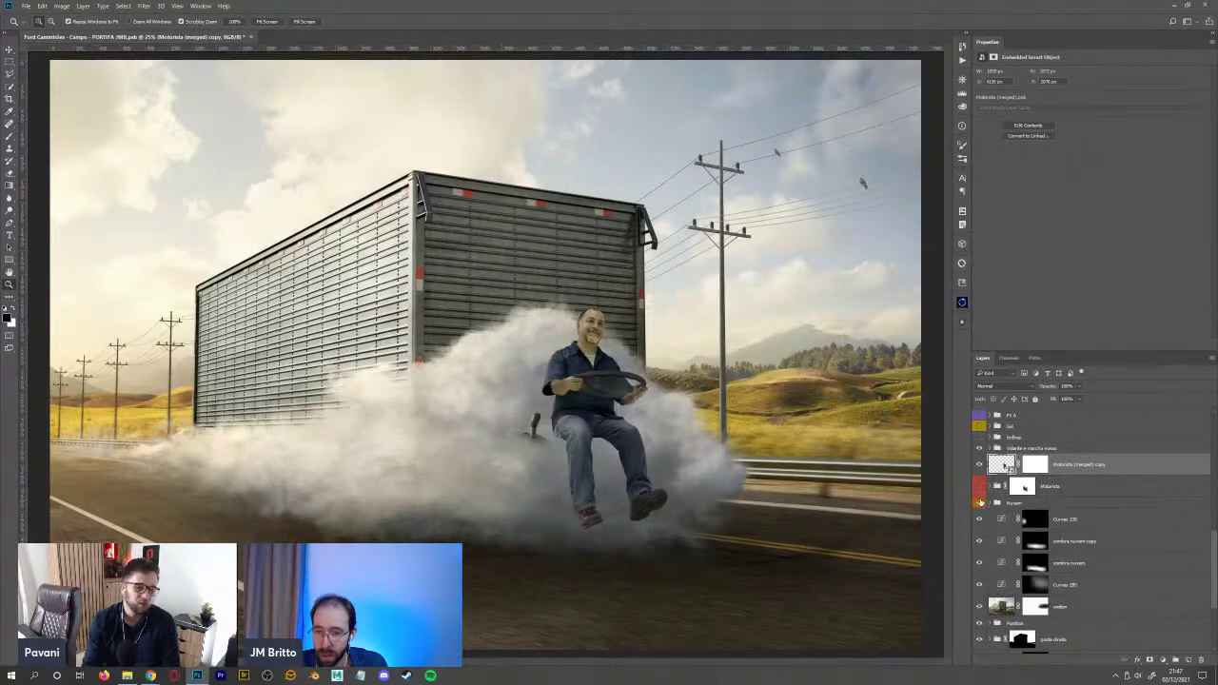
left_click(1036, 466)
key("g")
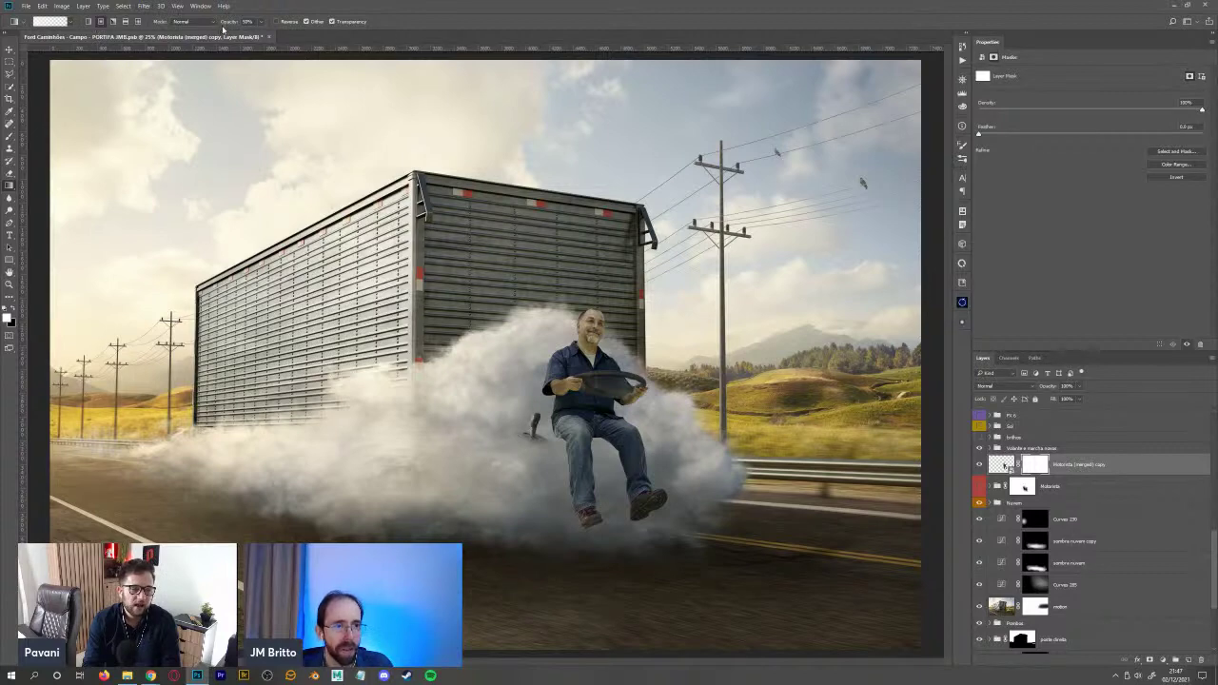
left_click_drag(558, 478, 583, 444)
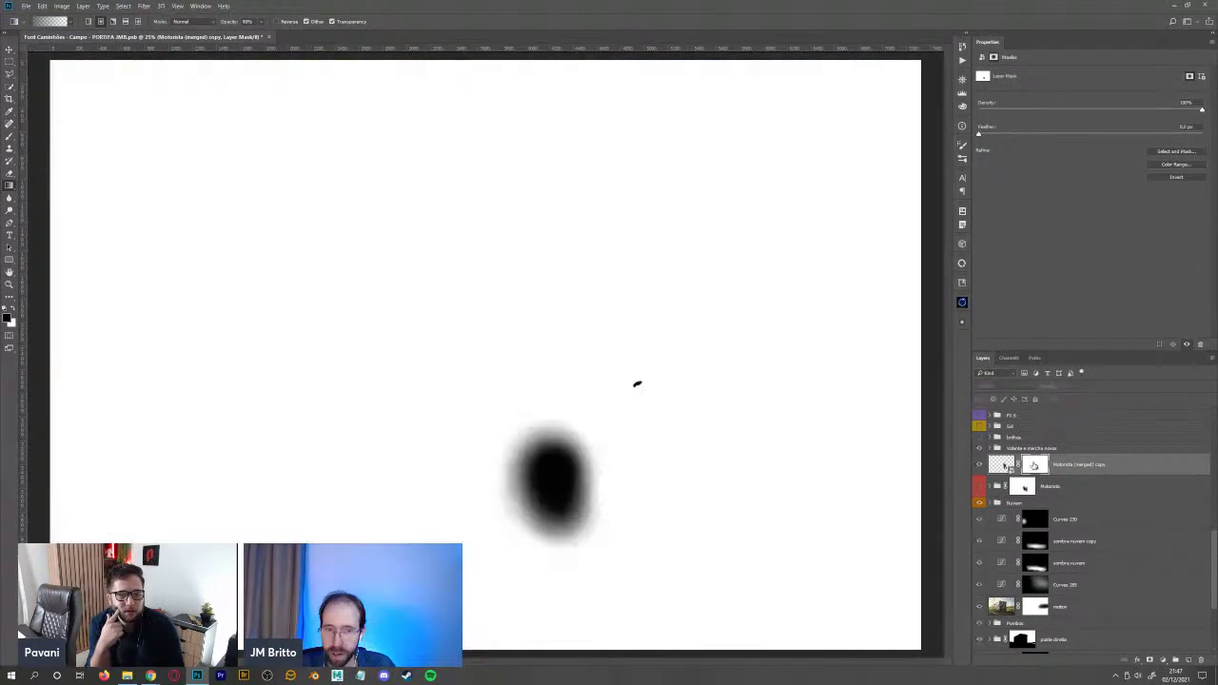
left_click(1035, 463, "alt")
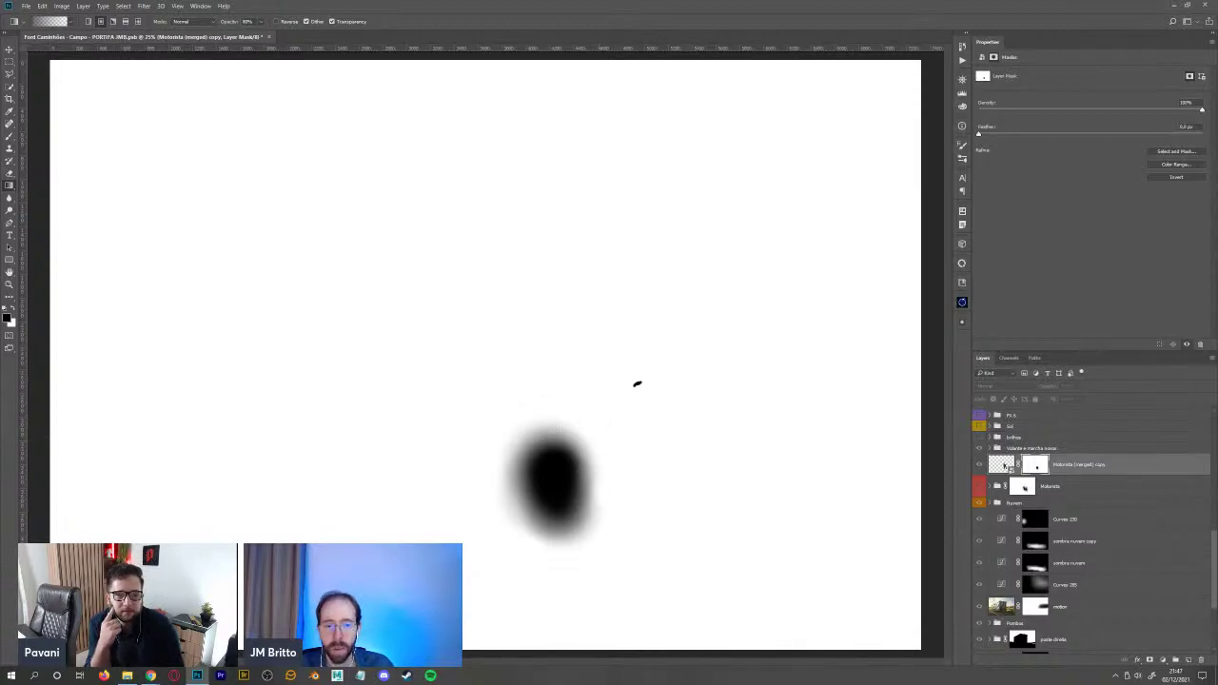
left_click(1037, 468, "alt")
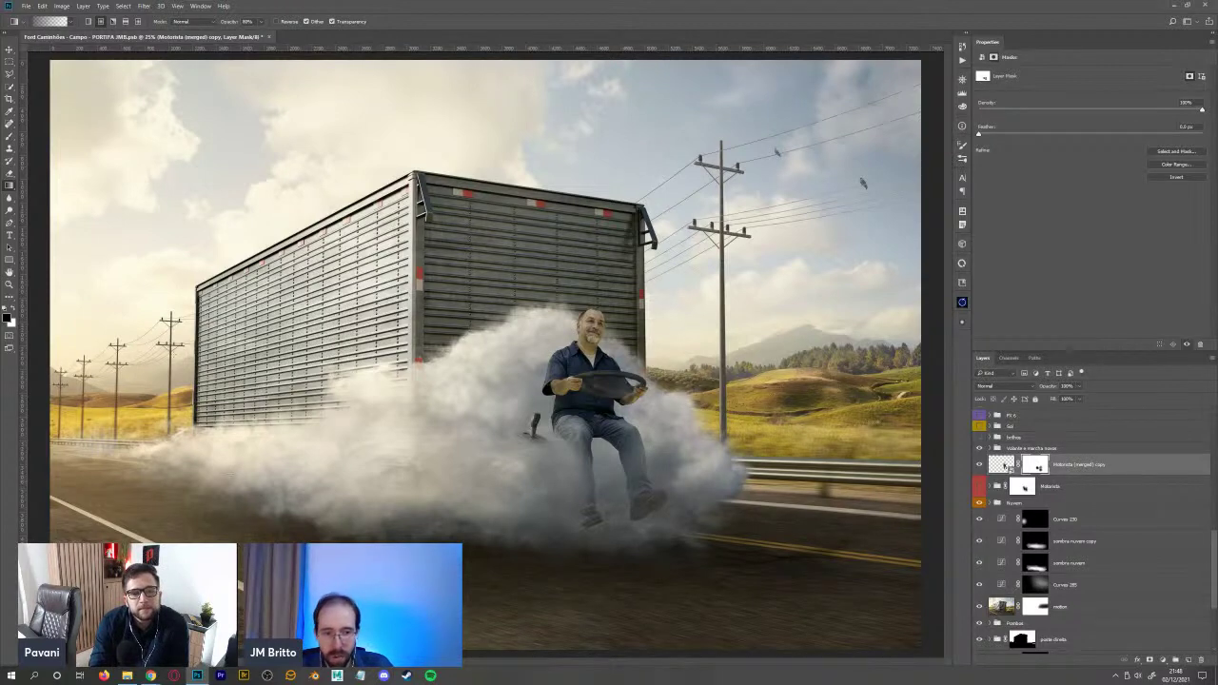
- Paint smoke back over the legs, then delete the Motorista (merged) copy layer
mouse_move(666, 474)
left_mouse_down()
mouse_move(634, 455)
mouse_move(662, 495)
mouse_move(656, 465)
left_mouse_up()
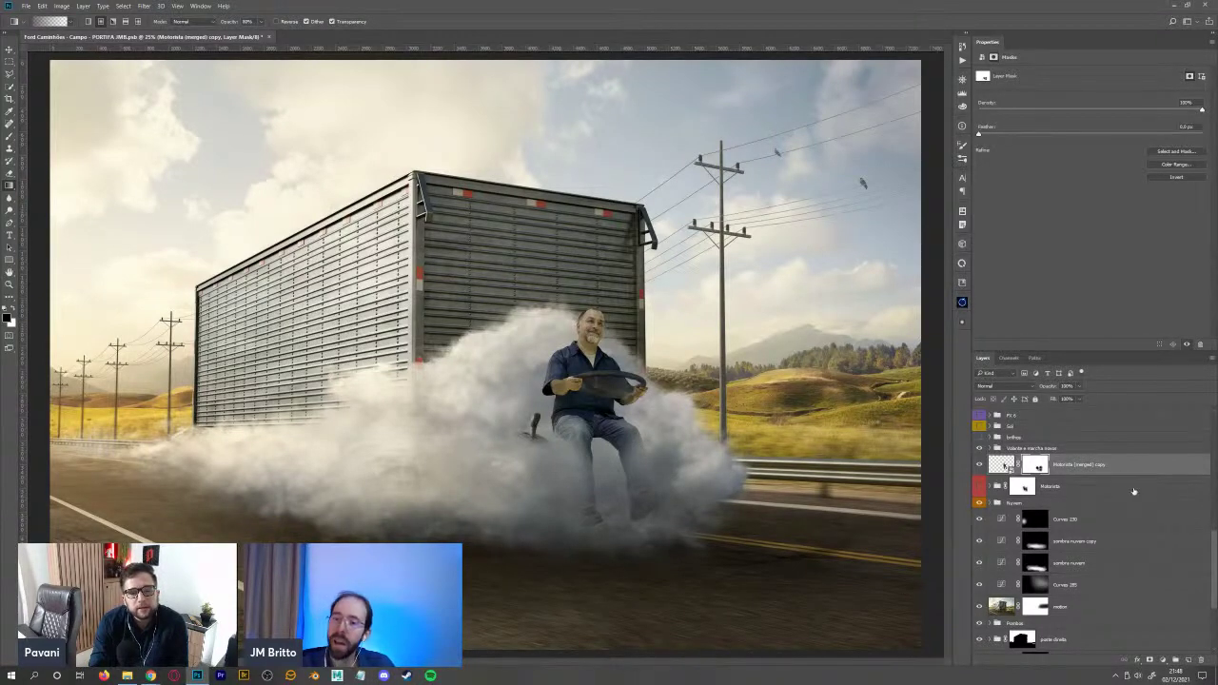
scroll(1202, 640, "down", 1)
left_click_drag(1076, 661, 1200, 659)
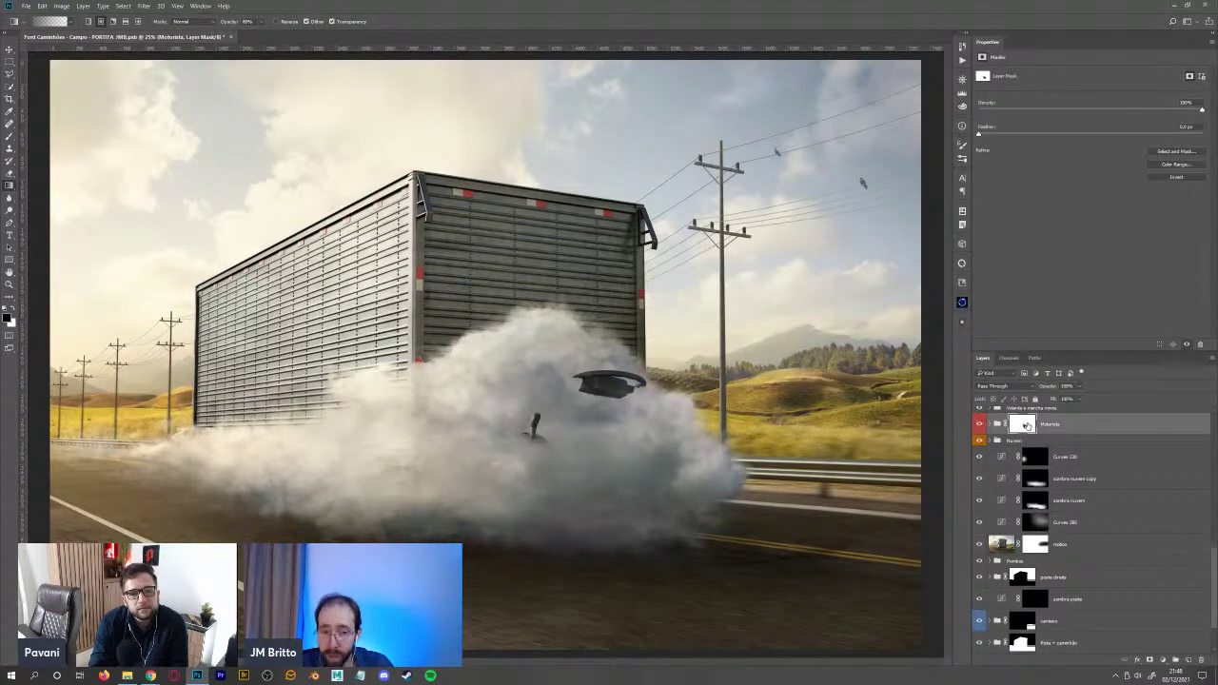
left_click(1024, 426, "alt")
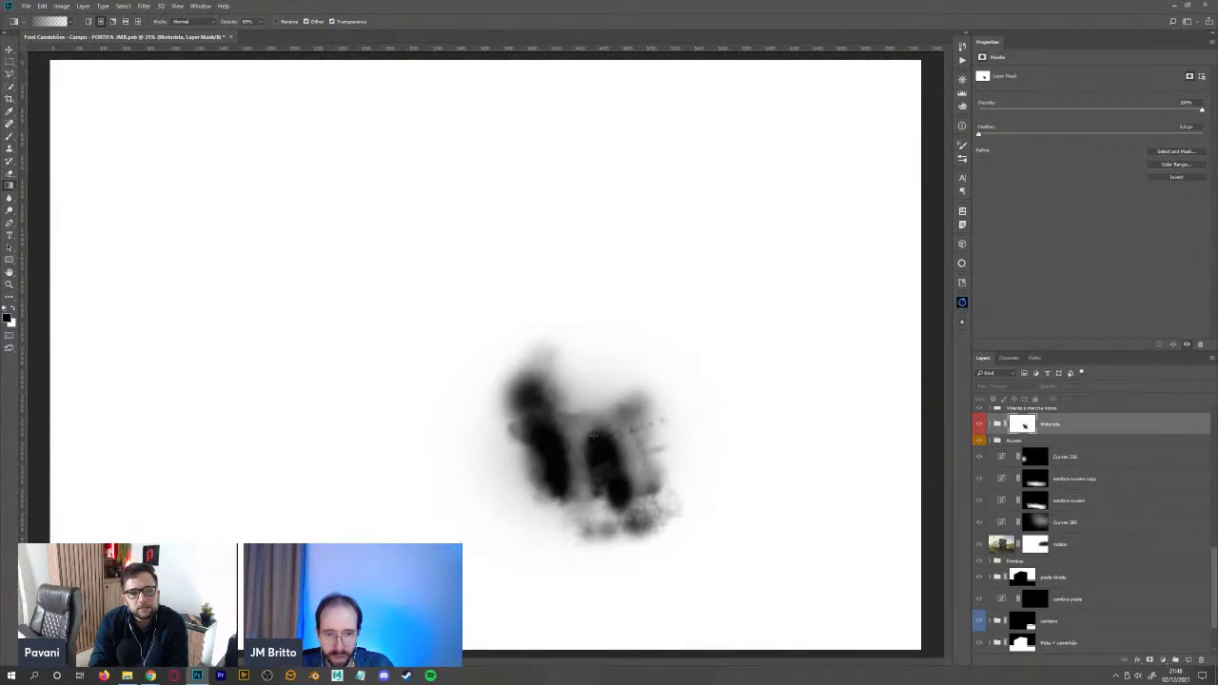
left_click(1025, 424, "alt")
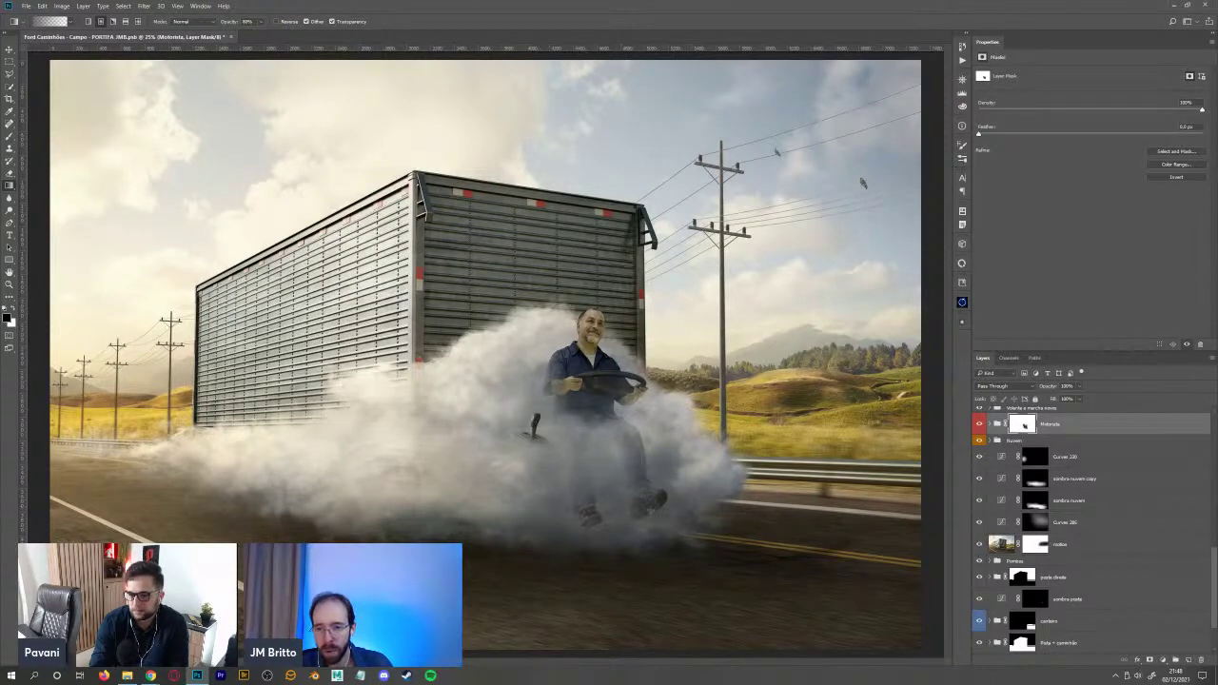
scroll(1039, 539, "up", 5)
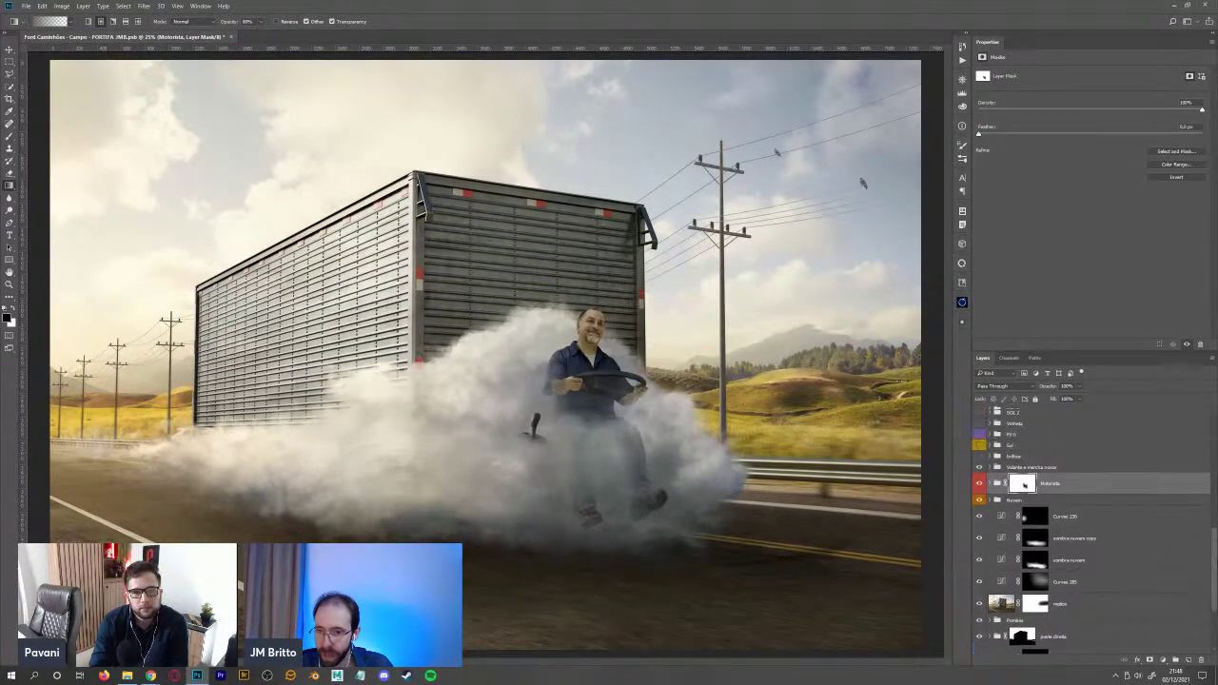
left_click(1038, 535)
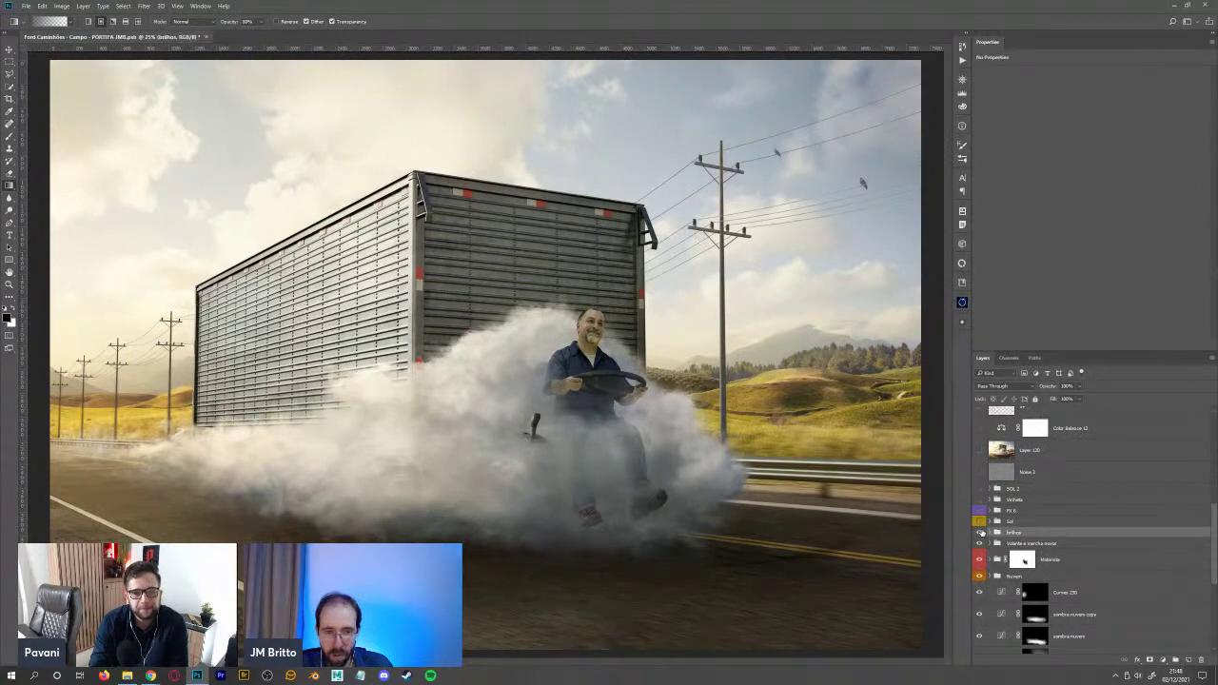
left_click(980, 531)
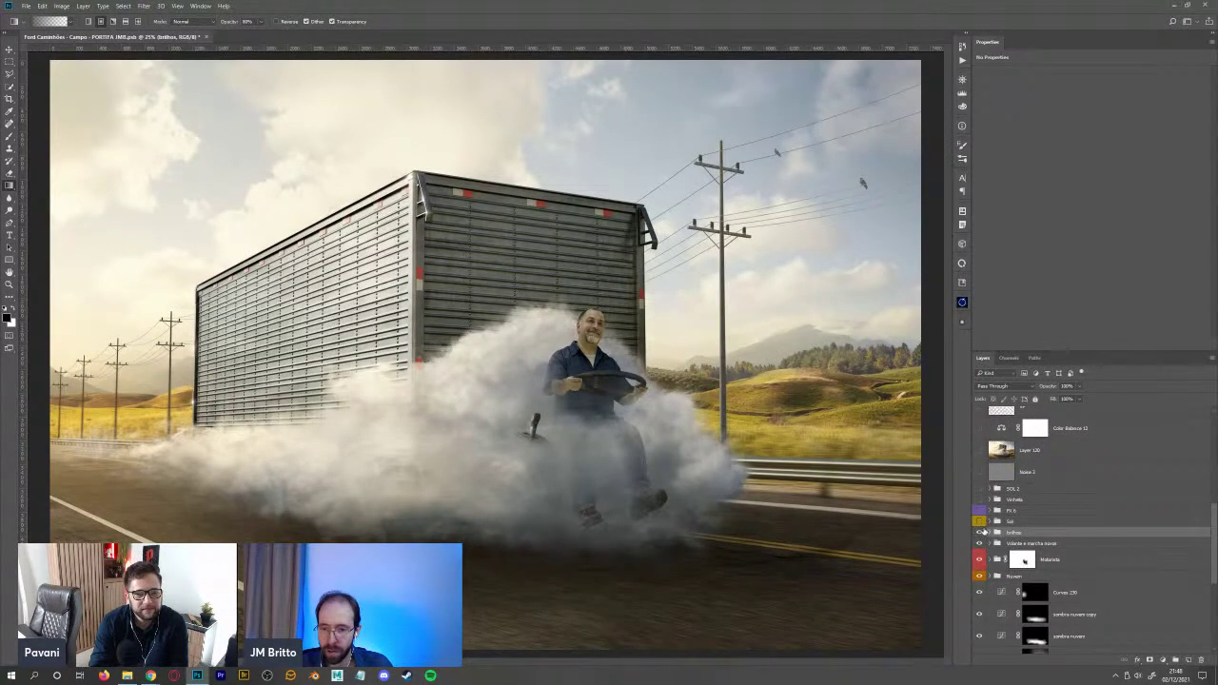
left_click(979, 533)
left_click(979, 533)
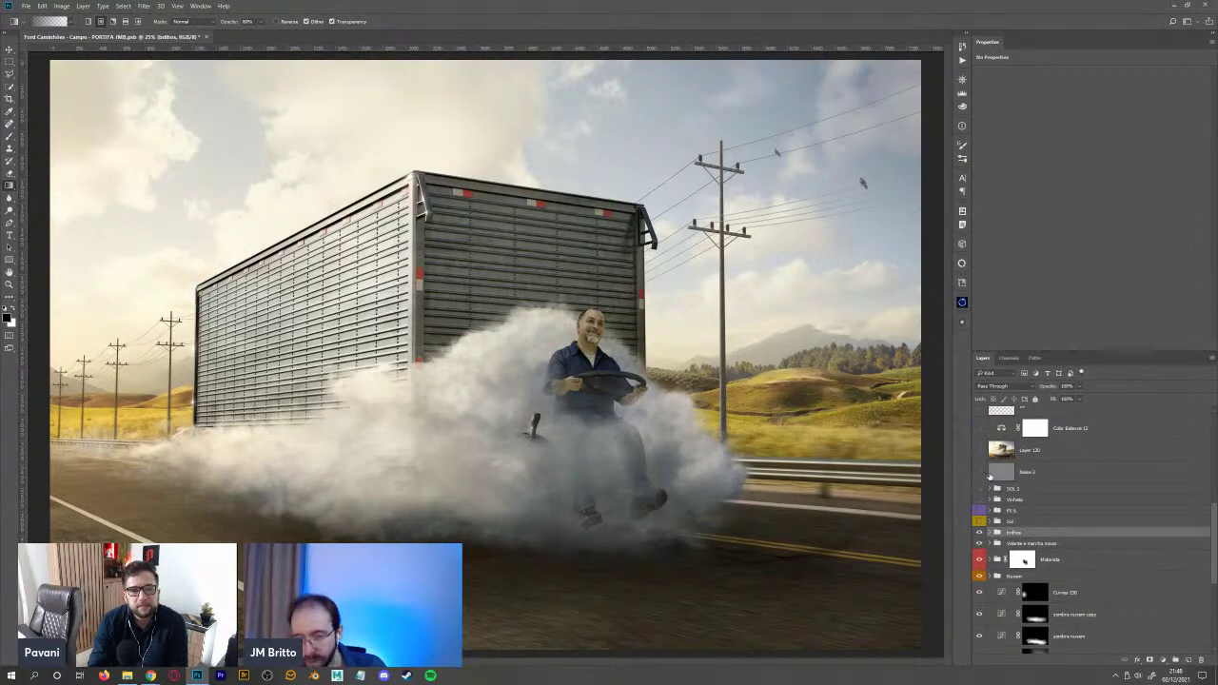
key("ctrl+minus")
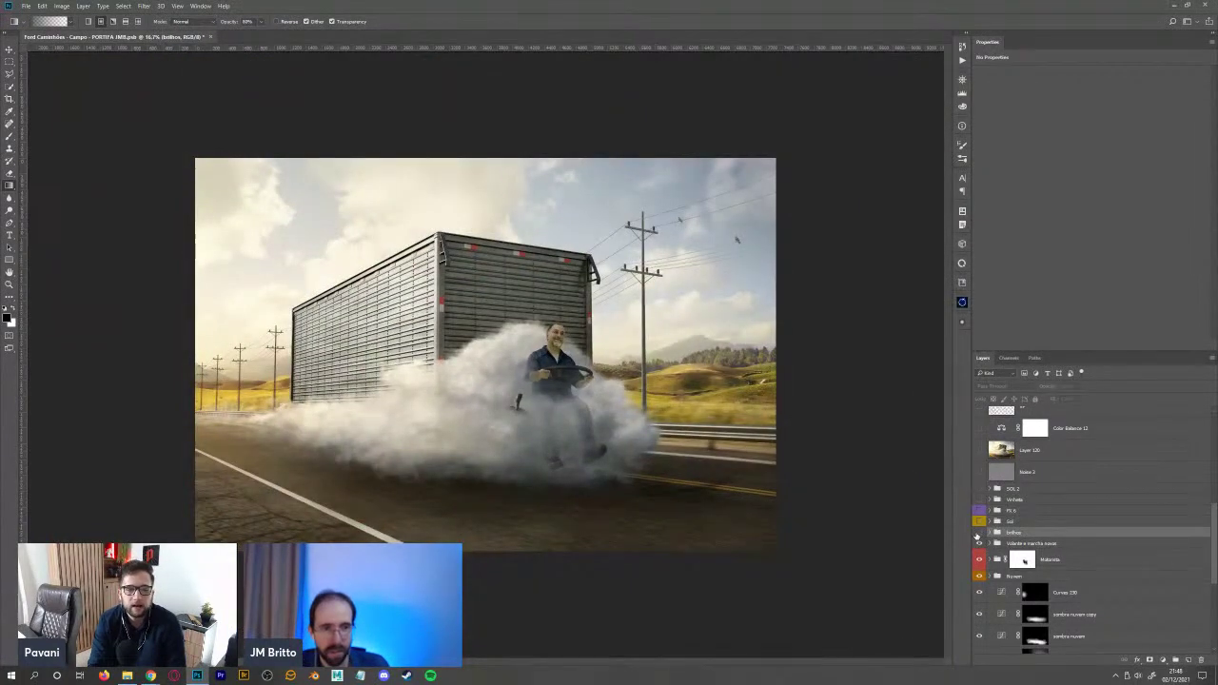
left_click(977, 536)
left_click(978, 536)
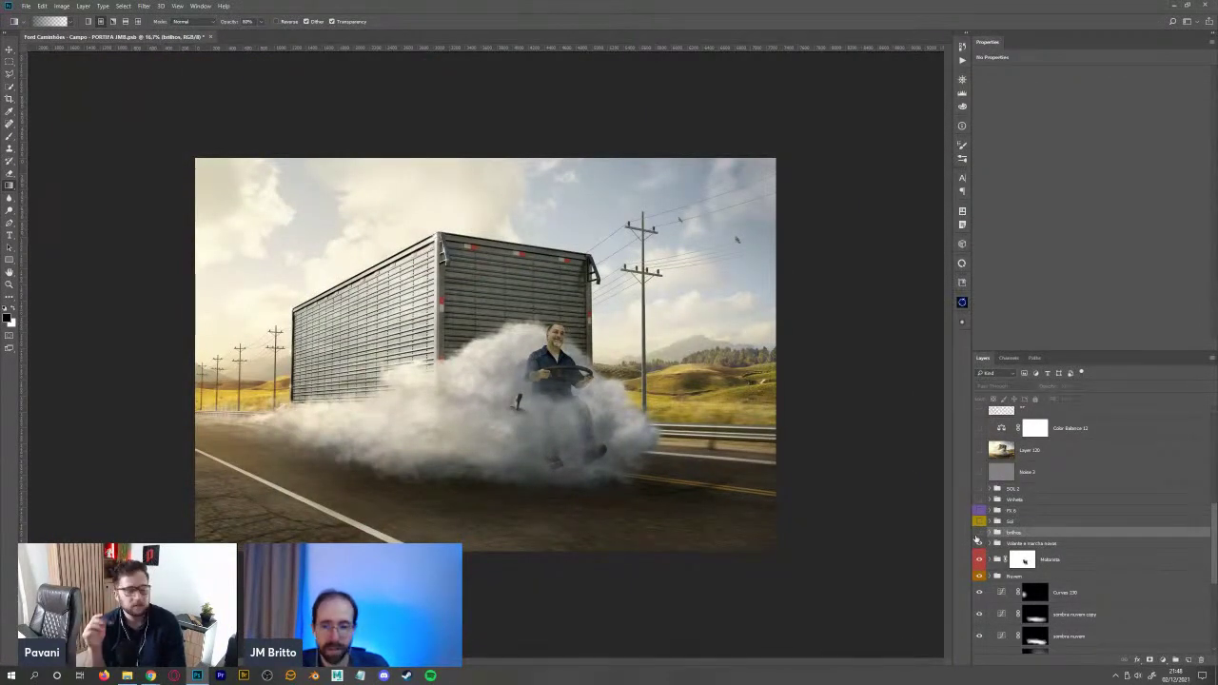
left_click(978, 536)
left_click(977, 536)
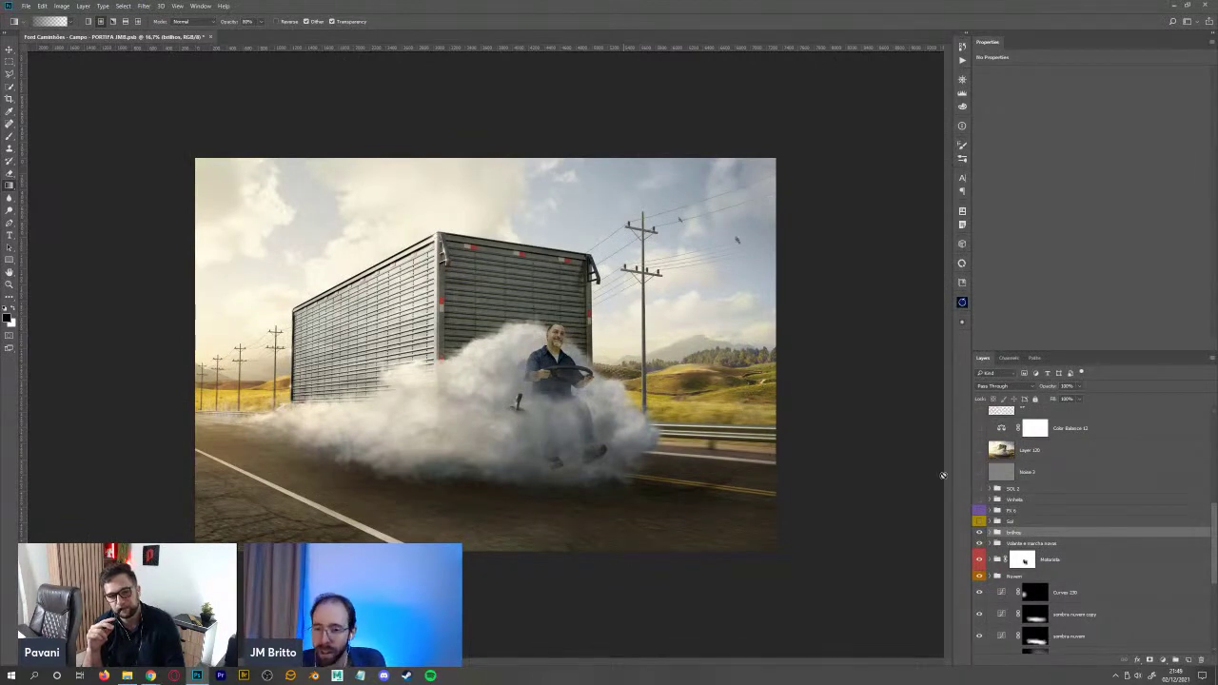
left_click(1023, 523)
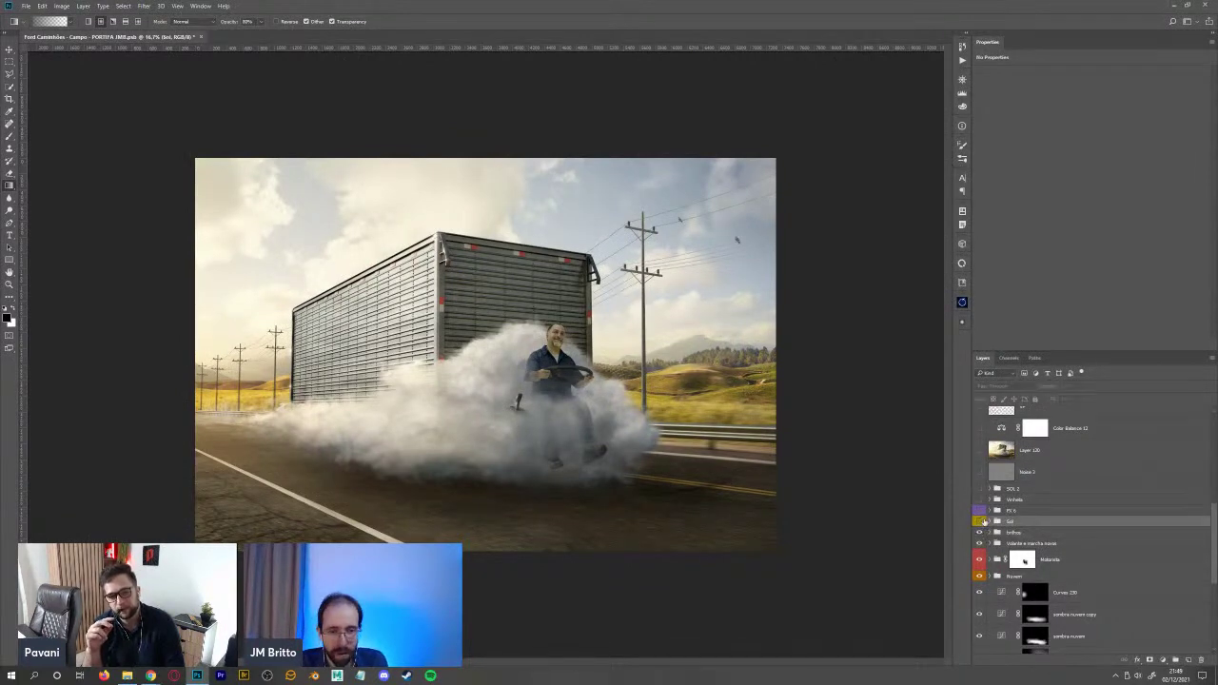
- Turn on and expand the Sol group, check the Color Fill 26 mask, and move Background copy up
left_click(979, 523)
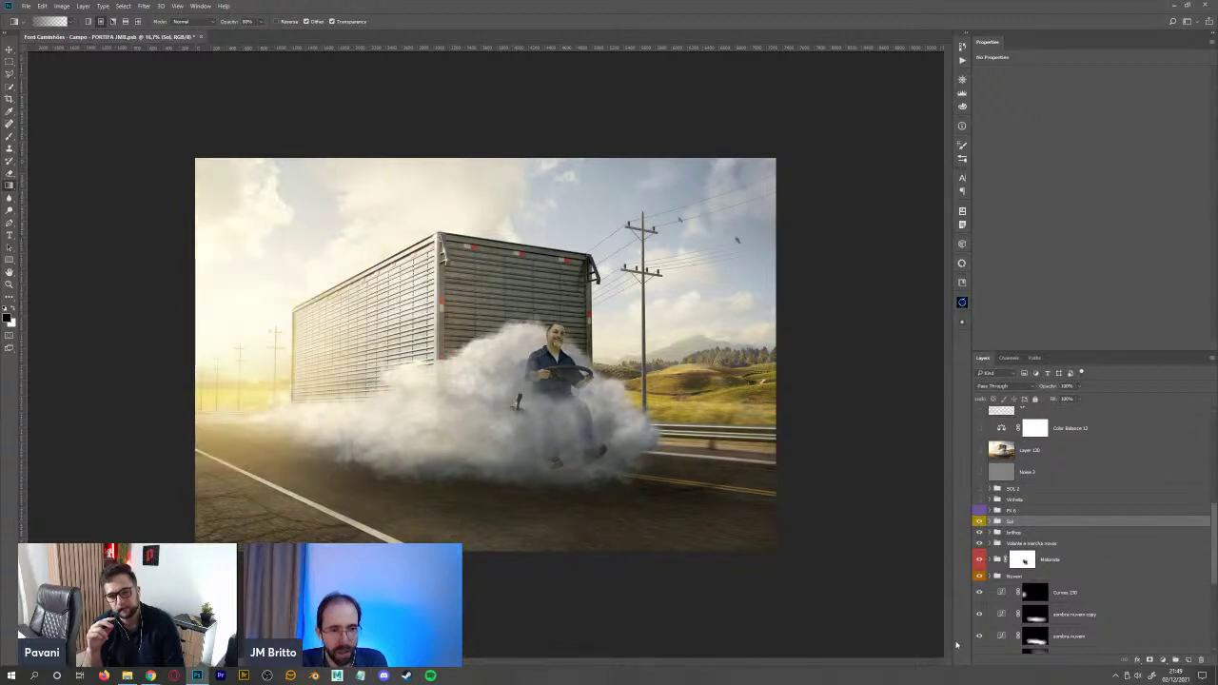
left_click(991, 523)
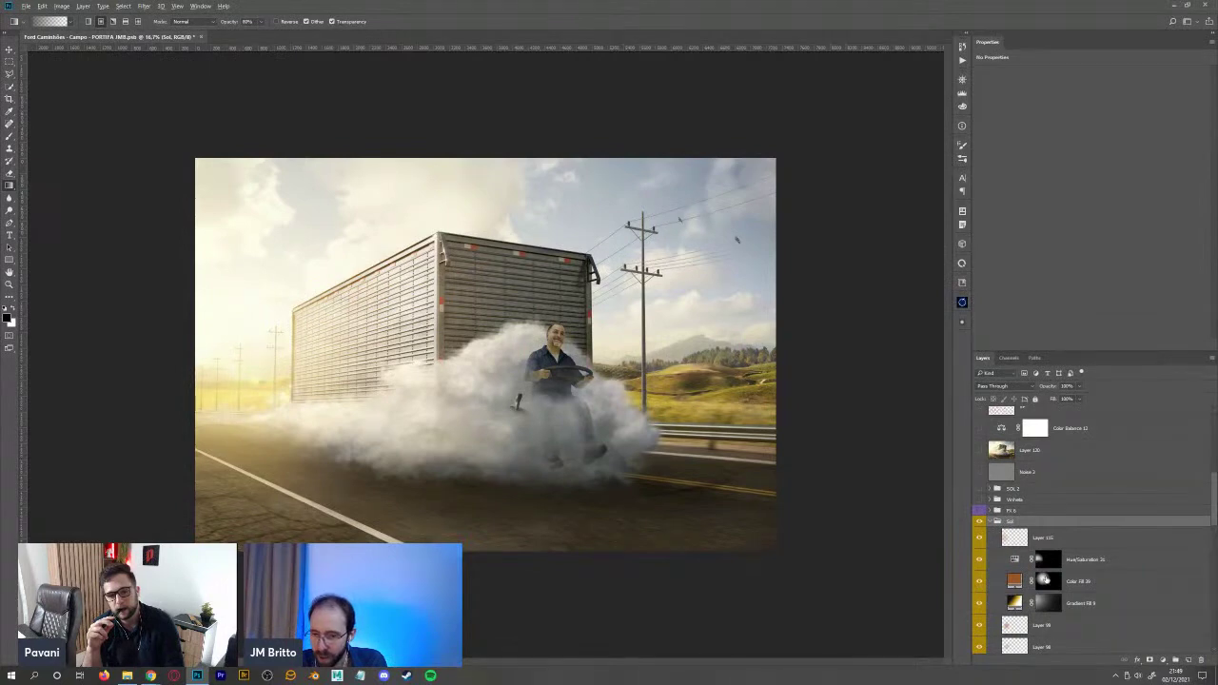
left_click(1047, 580, "alt")
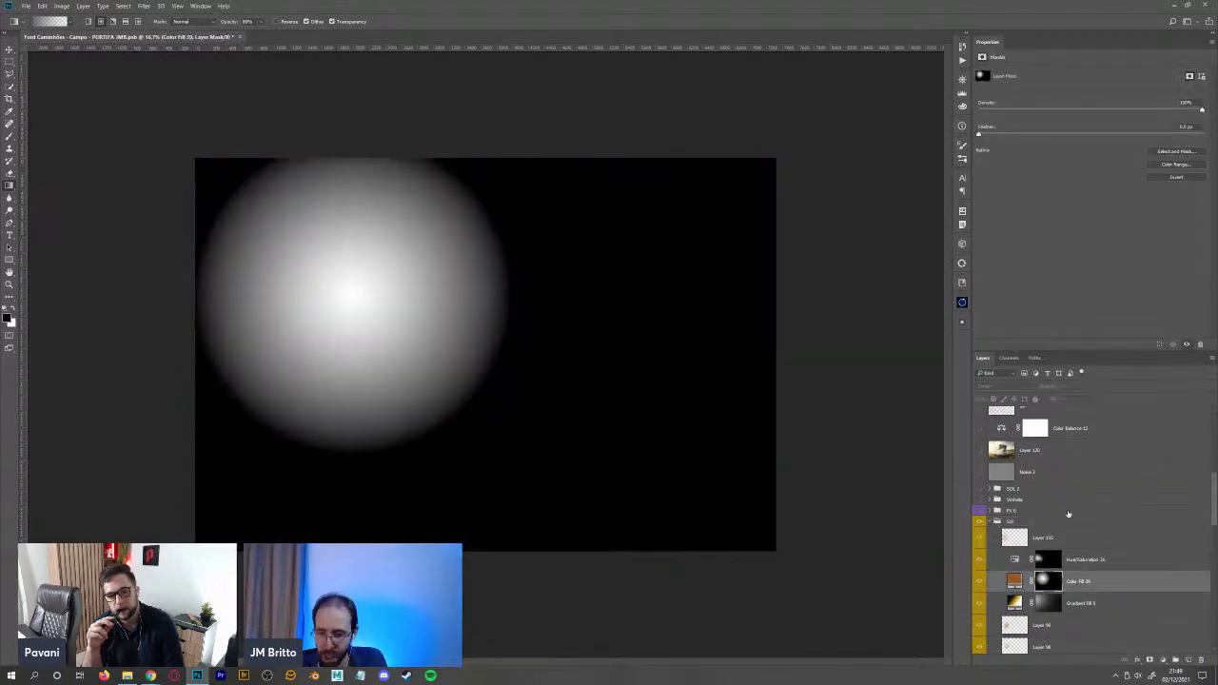
left_click(1046, 581, "alt")
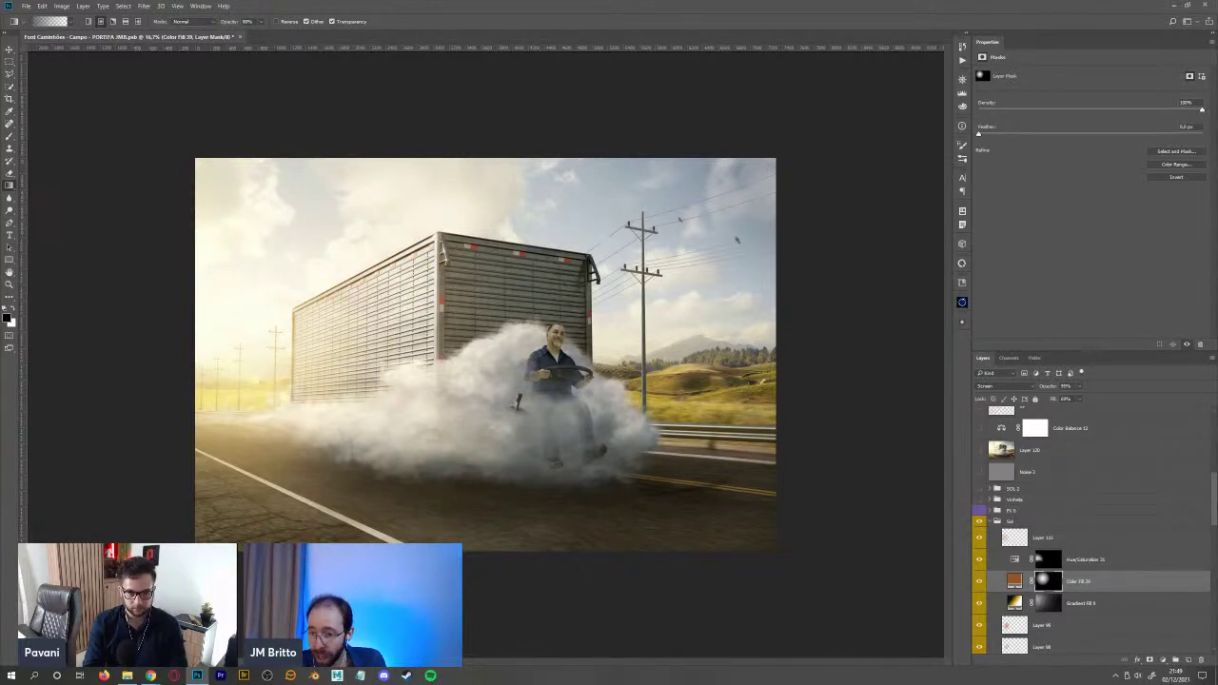
scroll(1114, 565, "down", 6)
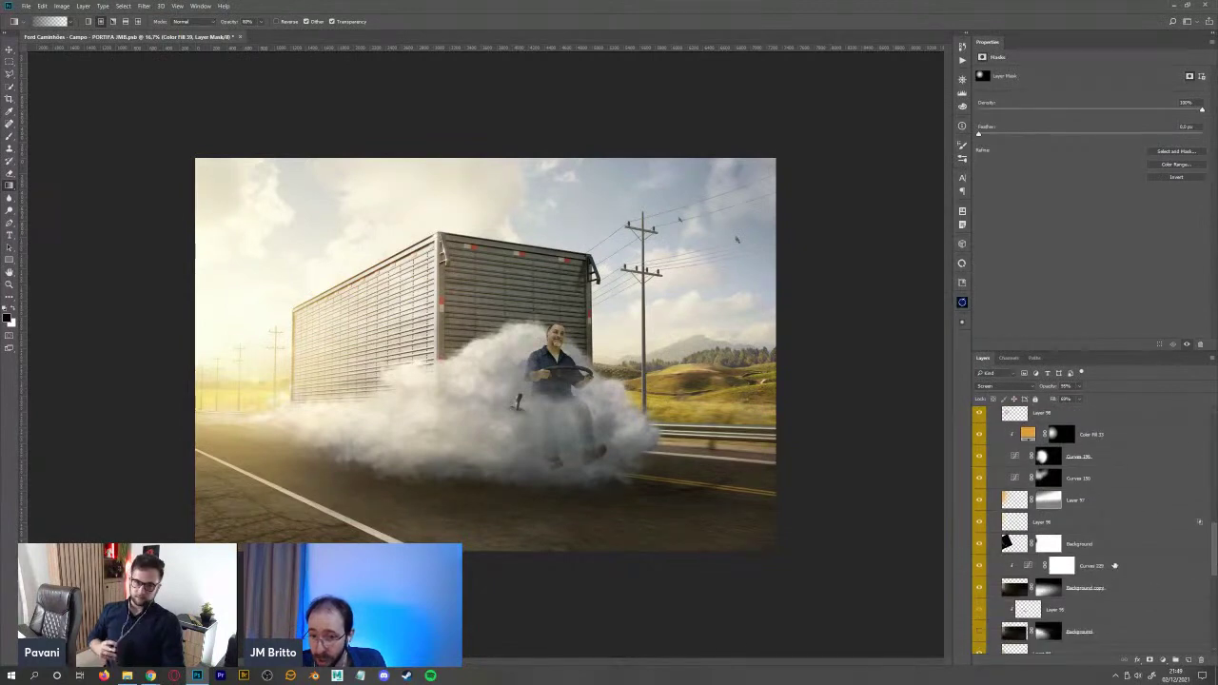
left_click_drag(1126, 587, 1052, 583)
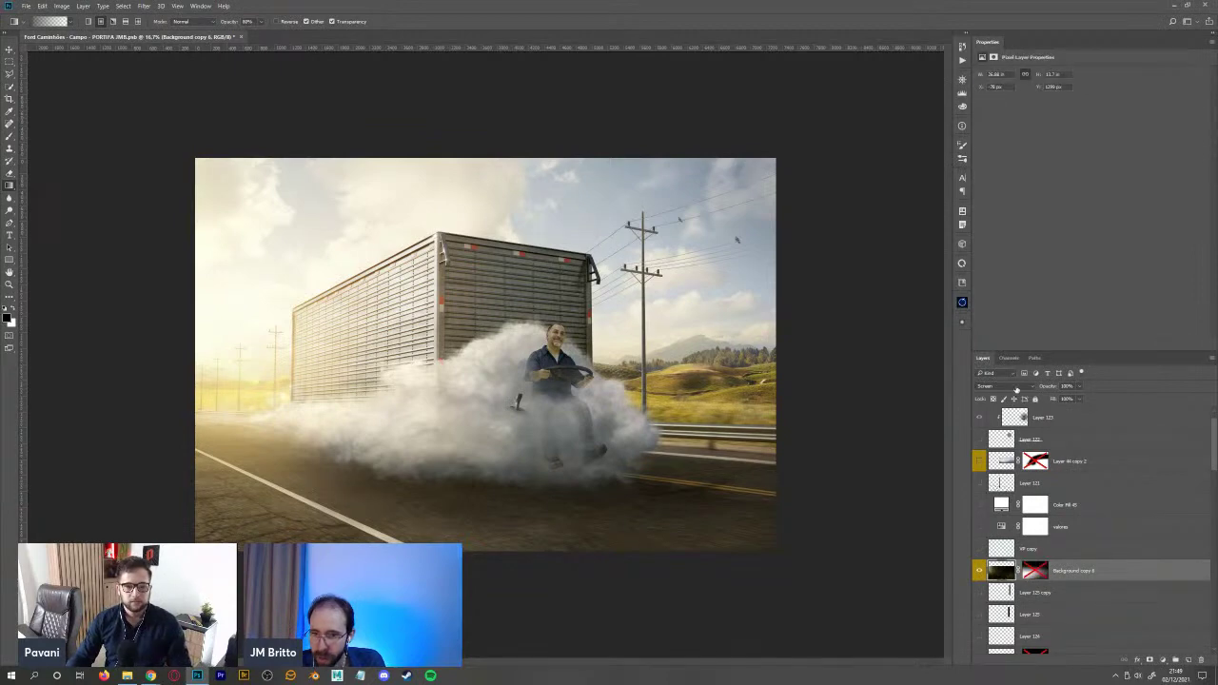
- Set Background copy 6 to Normal blend, shift it upward, then delete the layer
left_click(994, 385)
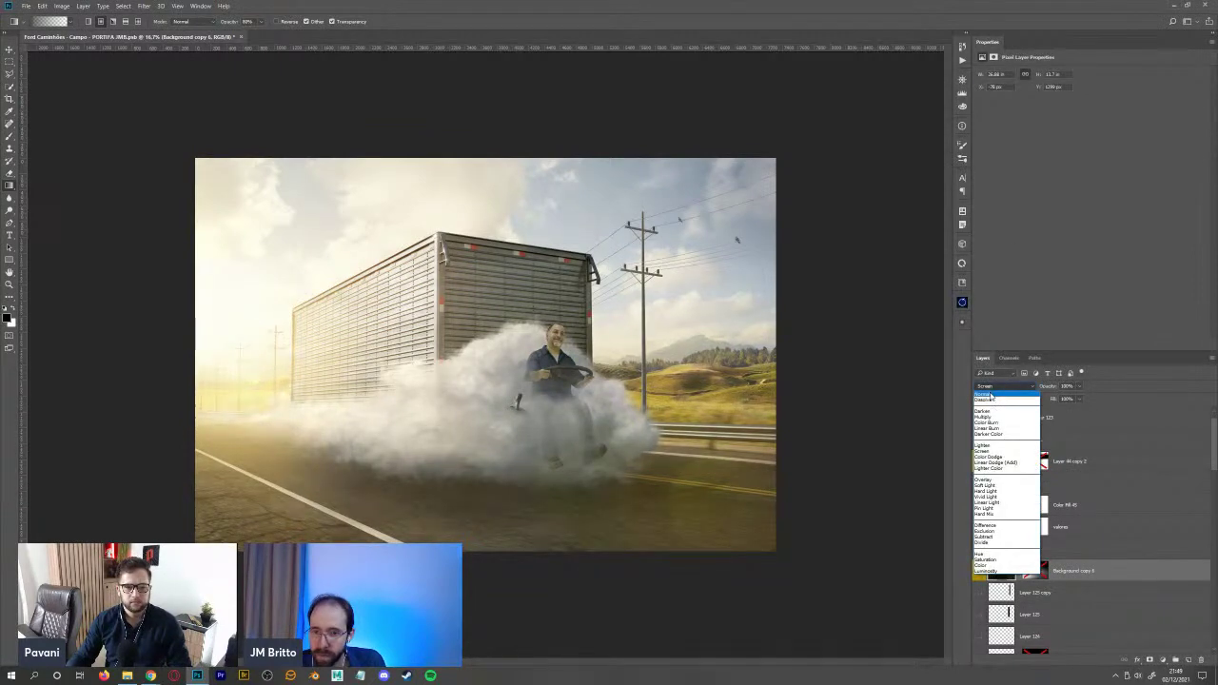
left_click(989, 390)
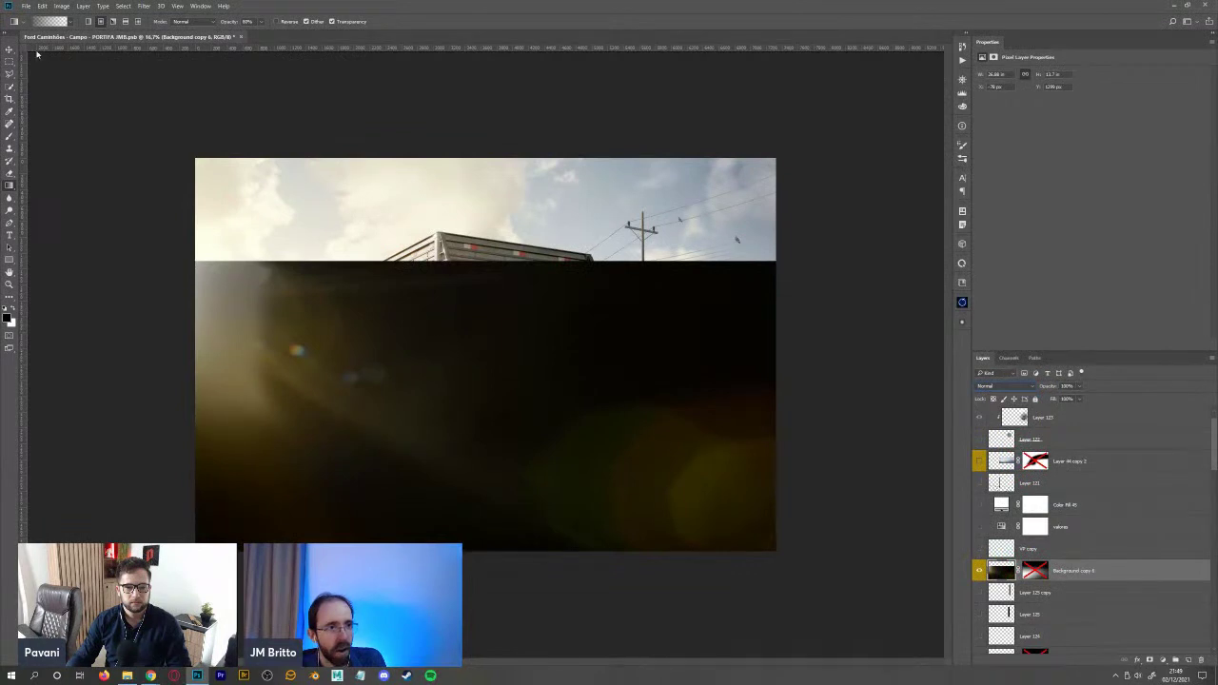
left_click(9, 49)
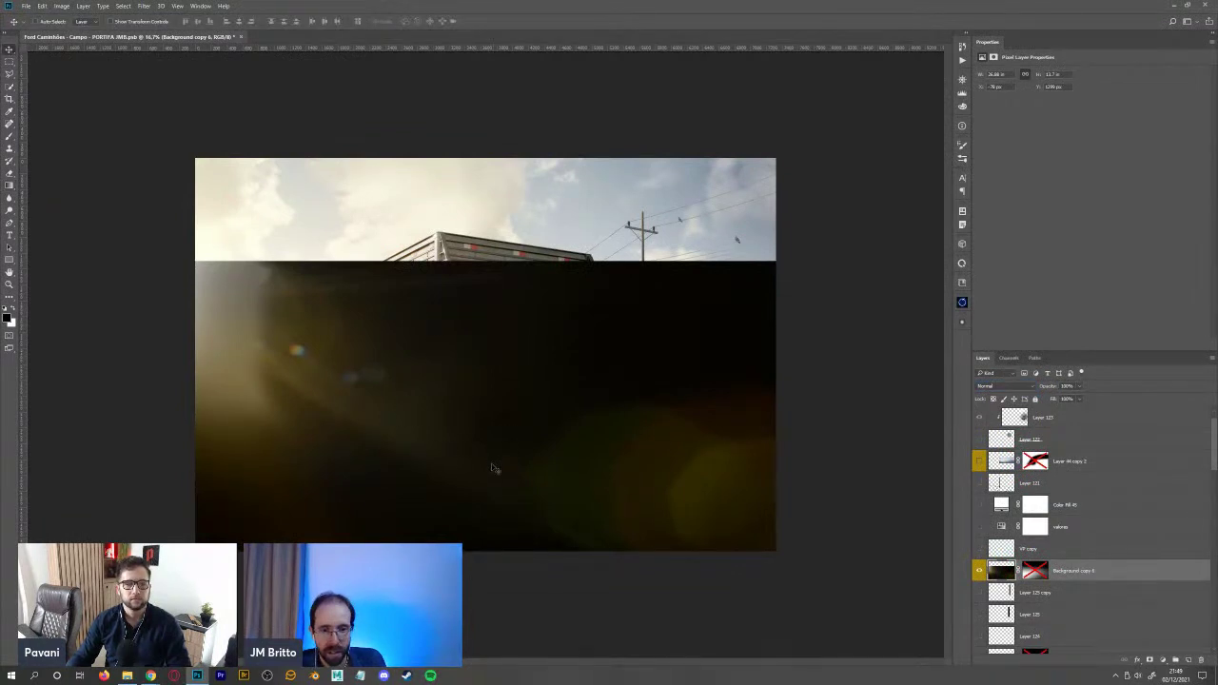
left_click_drag(494, 468, 509, 402)
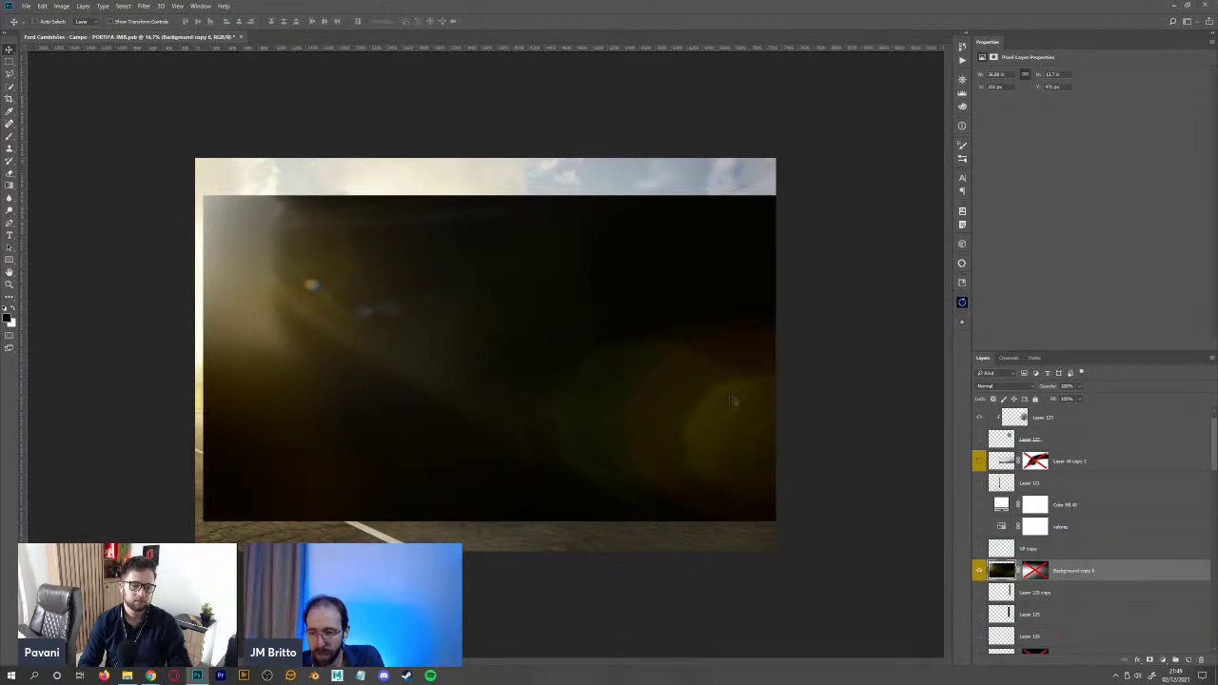
left_click_drag(1165, 577, 1202, 661)
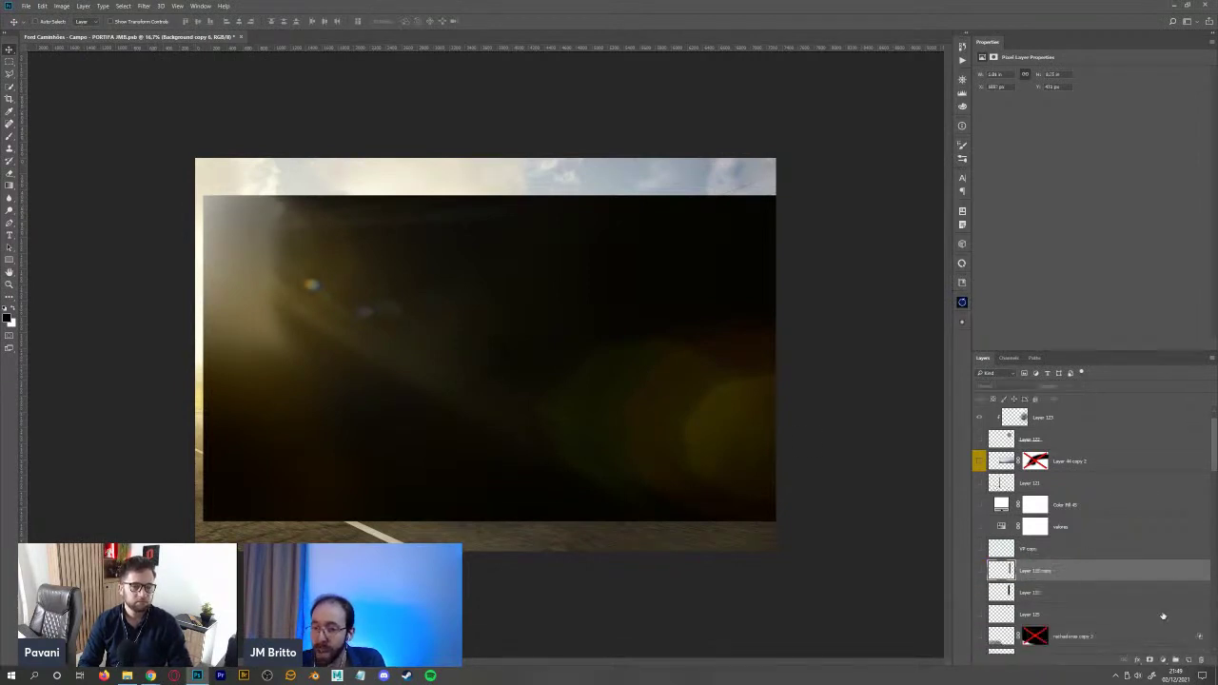
left_click_drag(1214, 442, 1216, 511)
scroll(1054, 574, "up", 2)
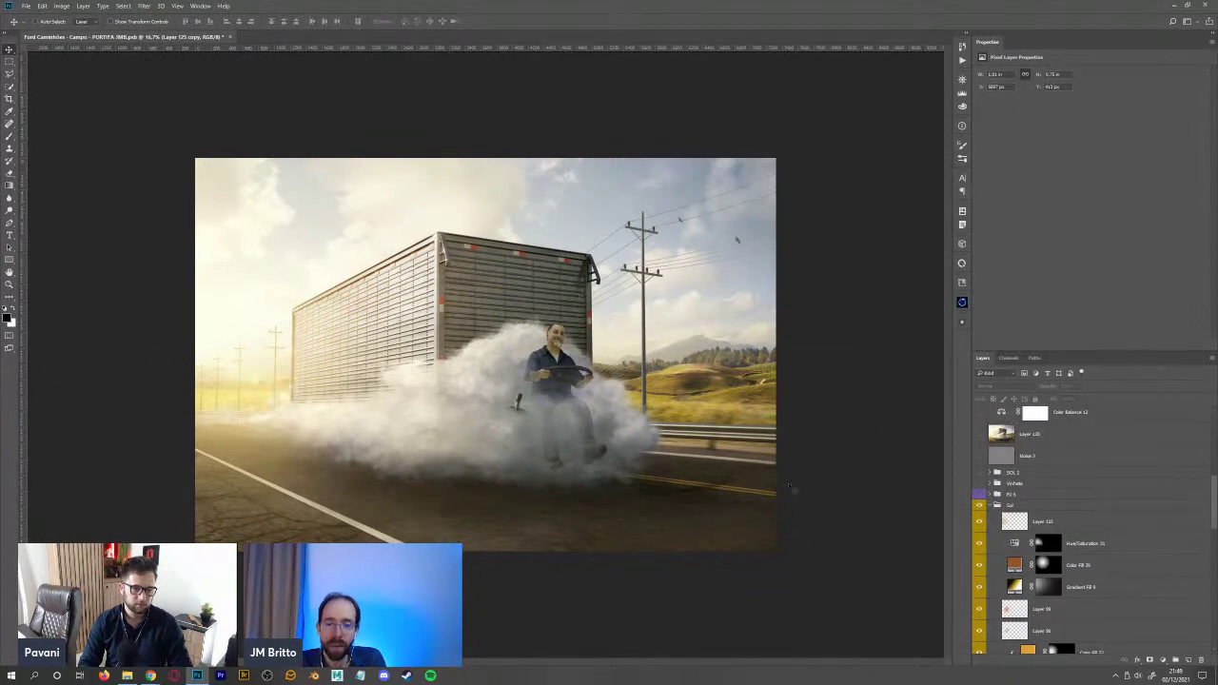
- Select and collapse the Sol group, then hide and show it to compare the sunlight
left_click(995, 505)
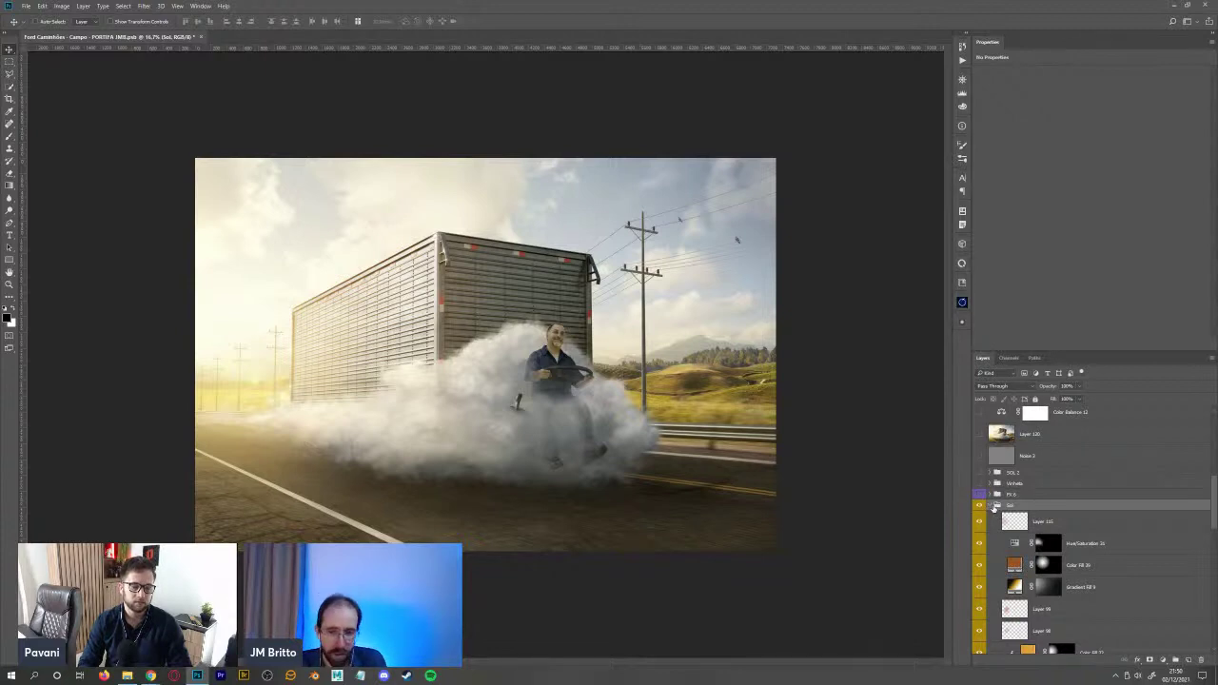
left_click(990, 507)
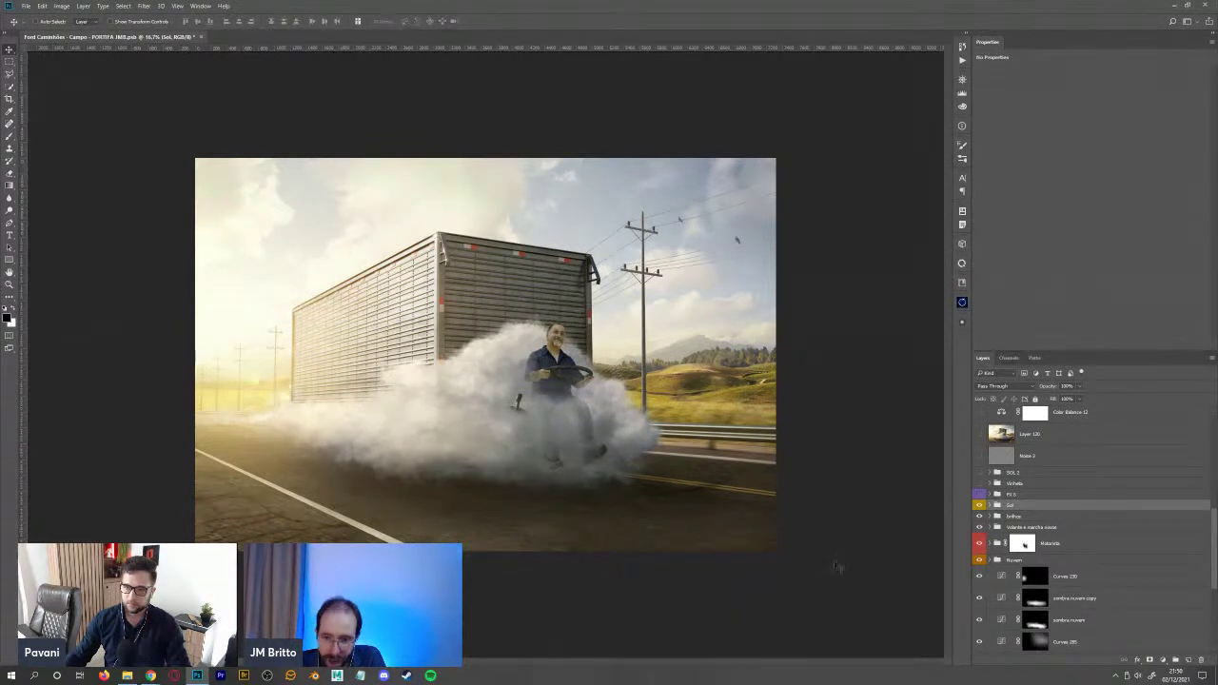
left_click(980, 507)
left_click(981, 507)
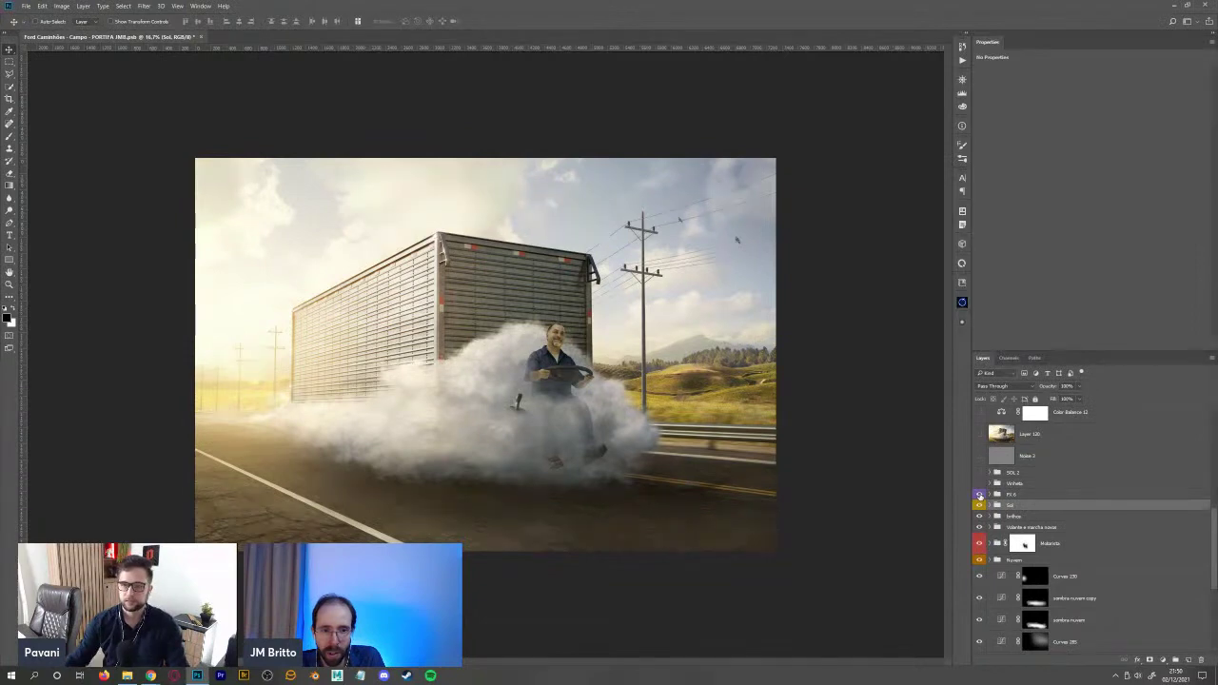
- Expand FX 6 and view each adjustment mask, from Hue/Saturation 13 up to Photo Filter 8
left_click(991, 495)
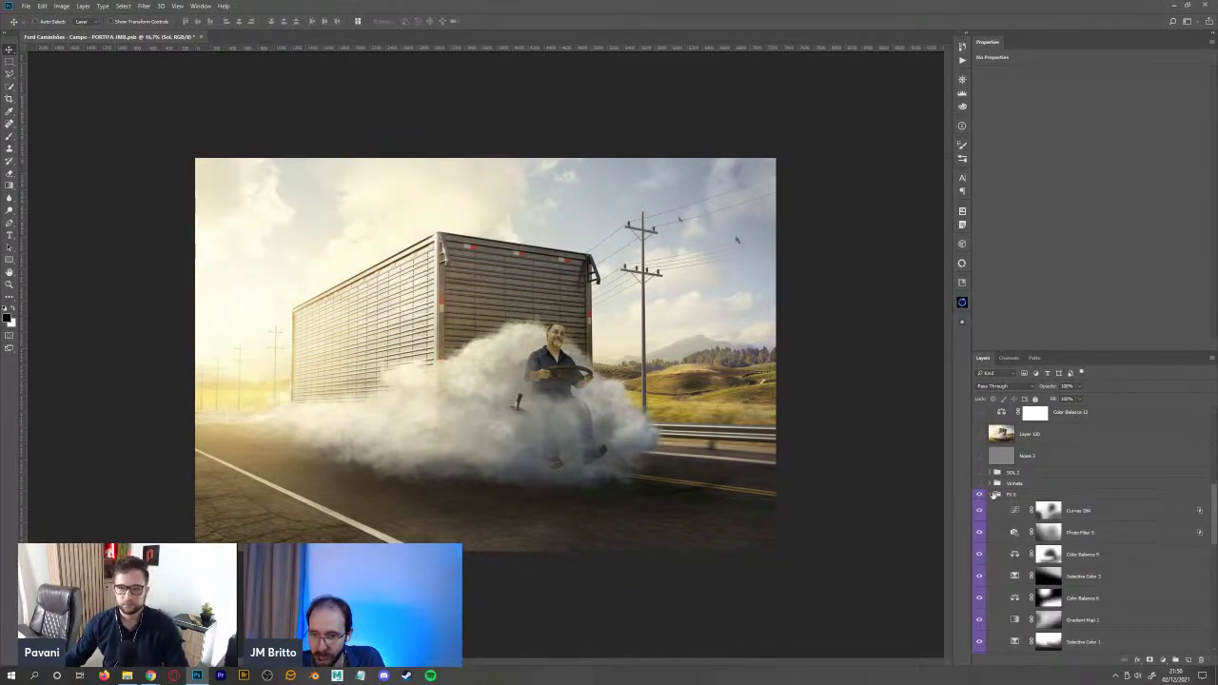
scroll(1039, 576, "down", 5)
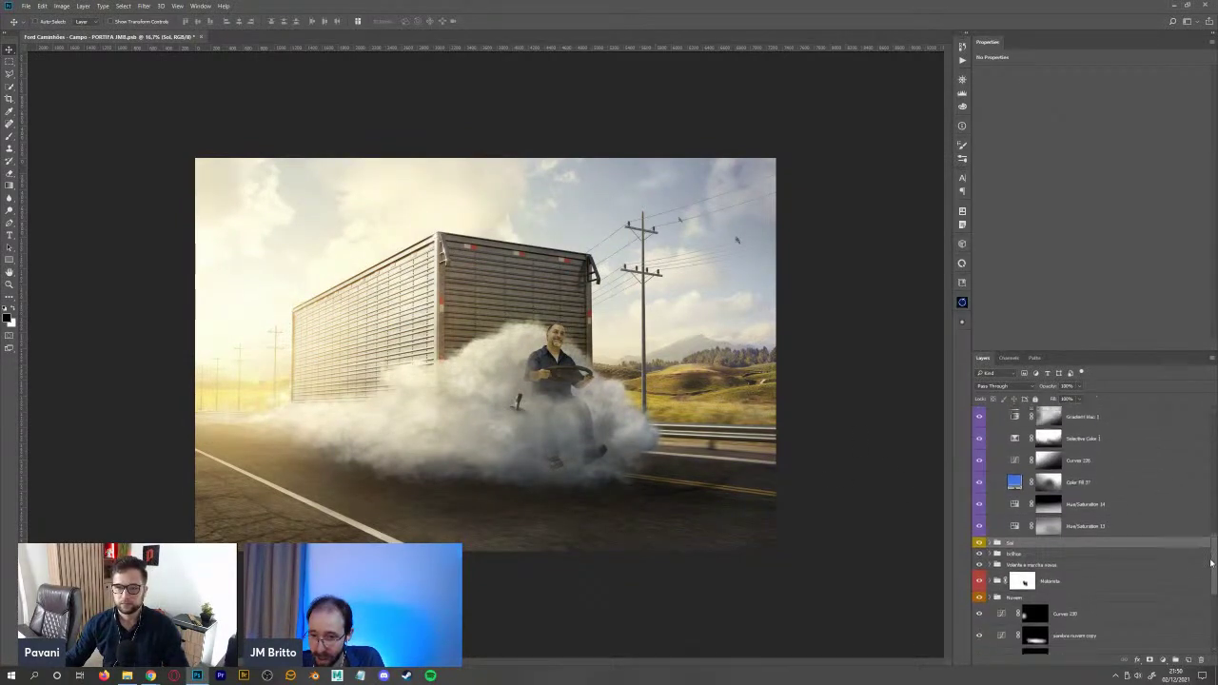
left_click(1047, 573, "alt")
left_click(1047, 551, "alt")
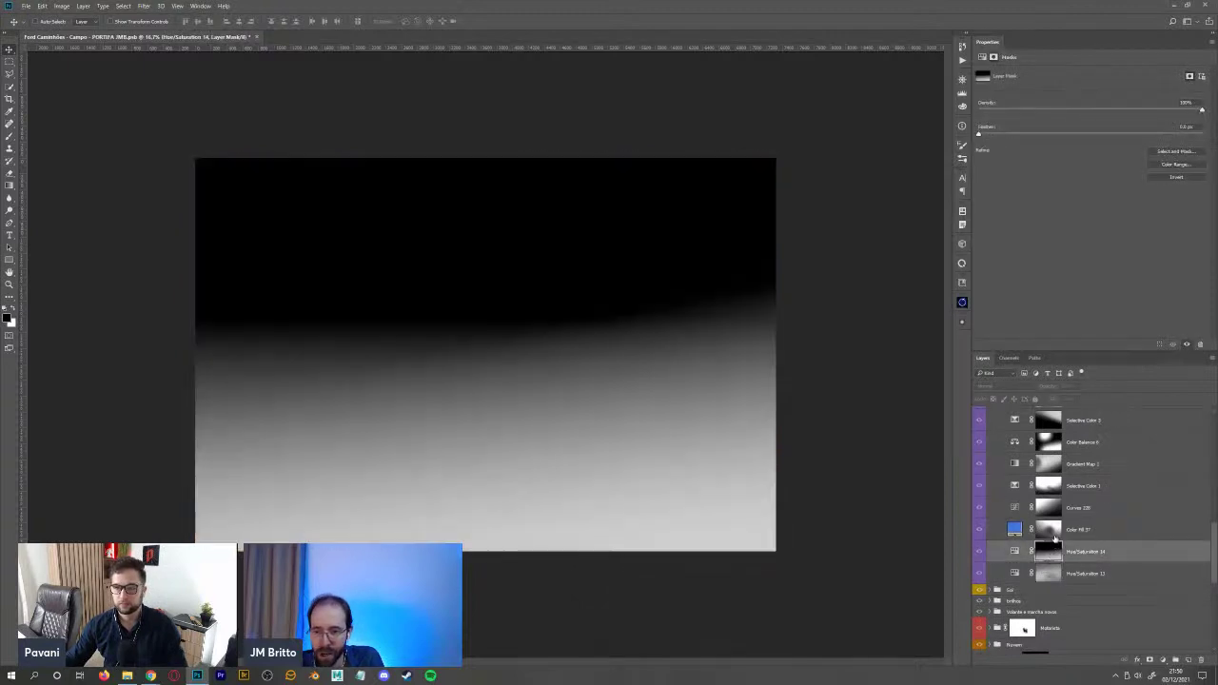
left_click(1048, 529, "alt")
left_click(1049, 508, "alt")
left_click(1049, 485, "alt")
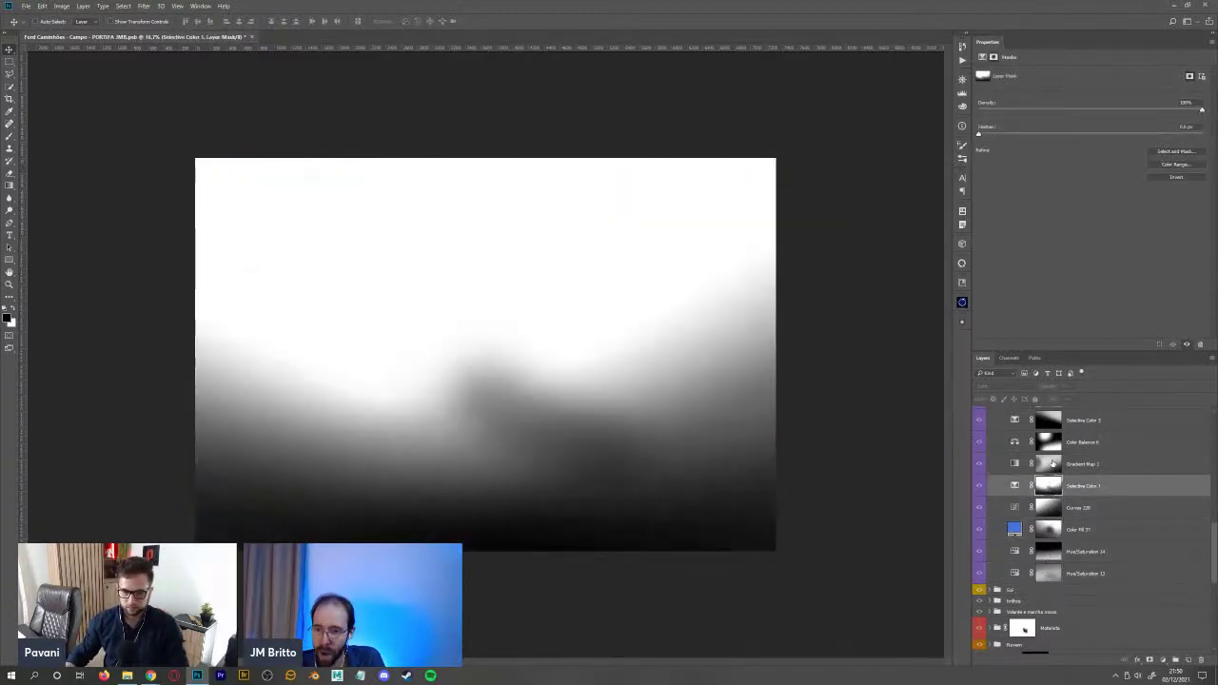
left_click(1049, 463, "alt")
left_click(1047, 441, "alt")
left_click(1047, 419, "alt")
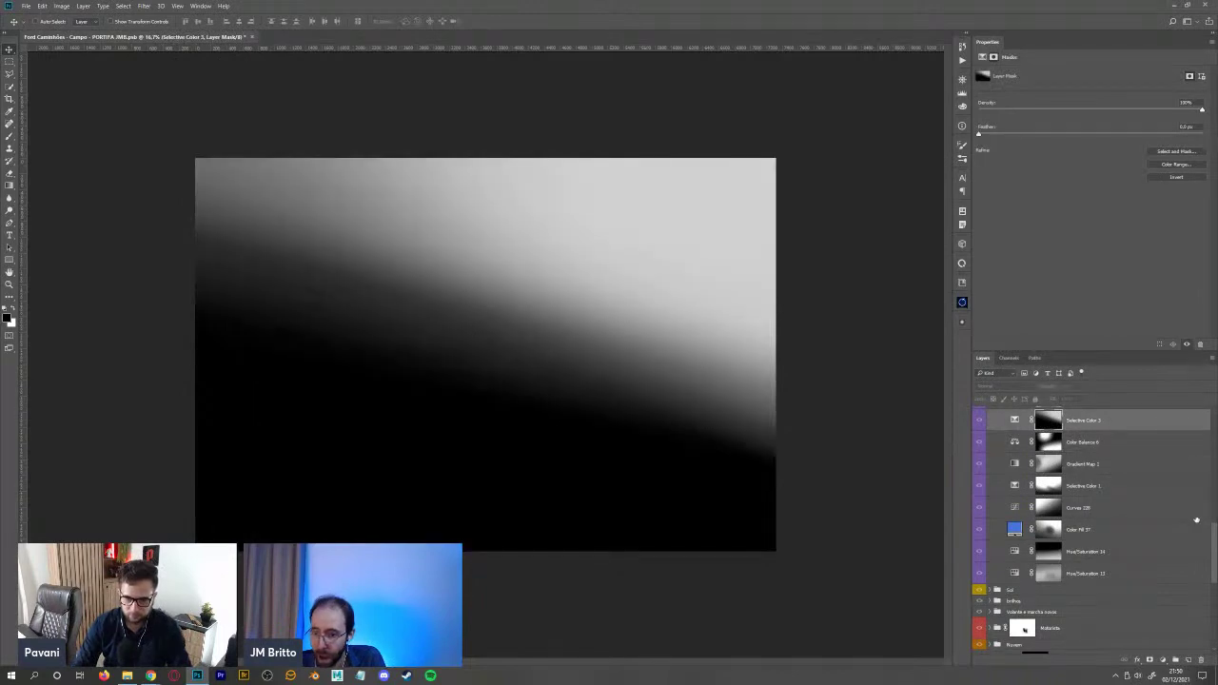
scroll(1094, 524, "up", 3)
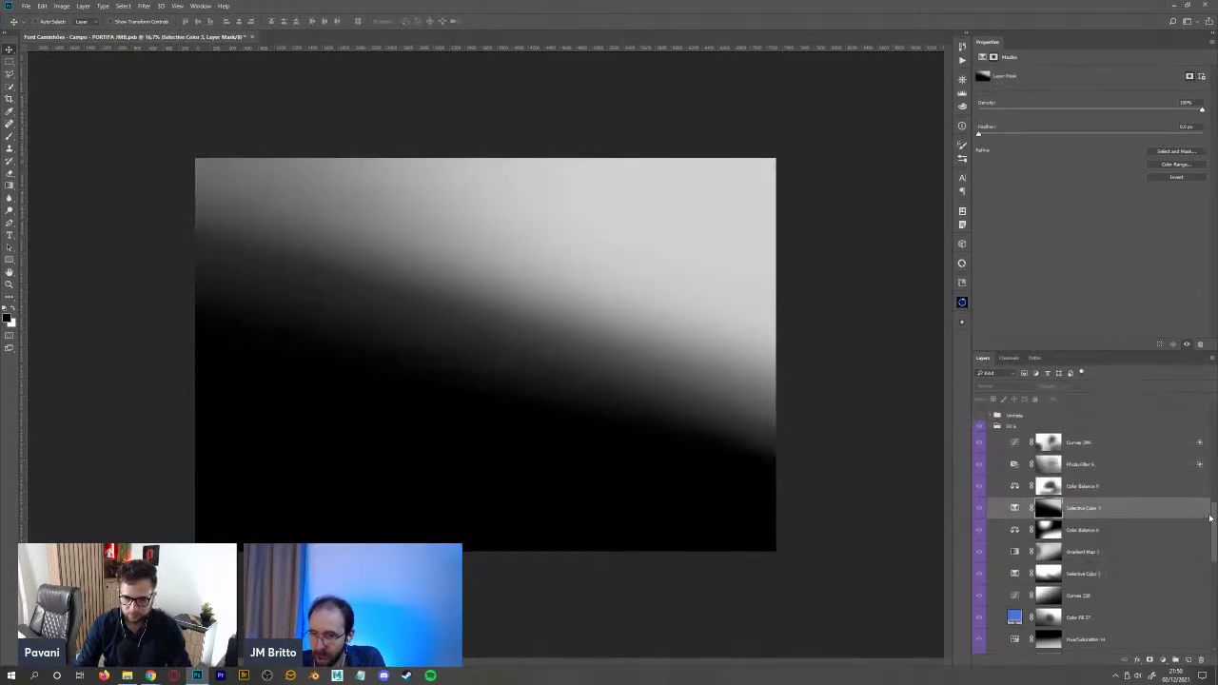
left_click(1047, 494, "alt")
left_click(1048, 471, "alt")
- Return to the full composite, then collapse and hide the FX 6 group
left_click(1051, 433)
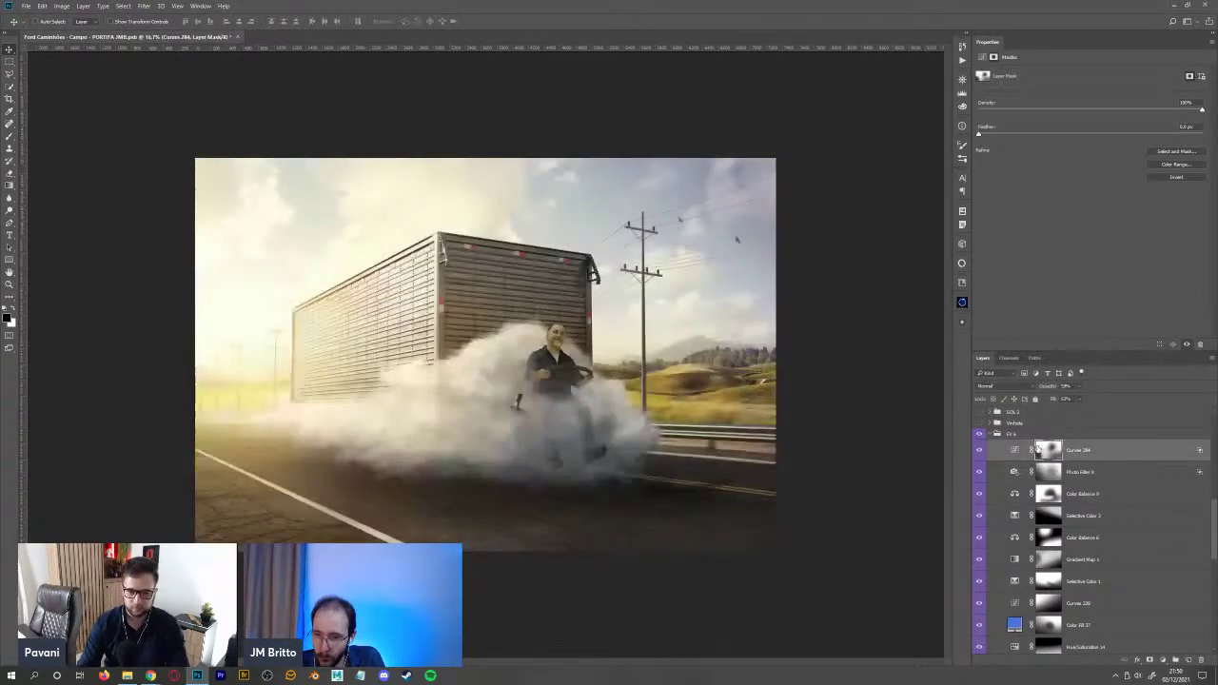
left_click(991, 434)
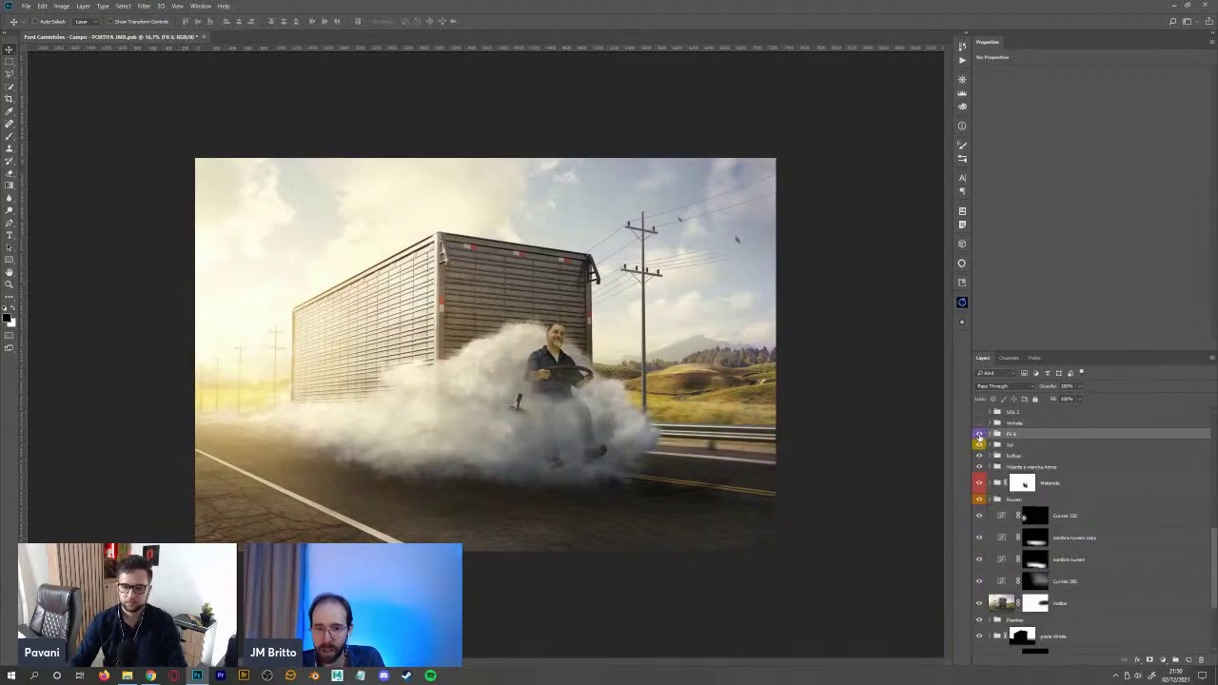
left_click(980, 434)
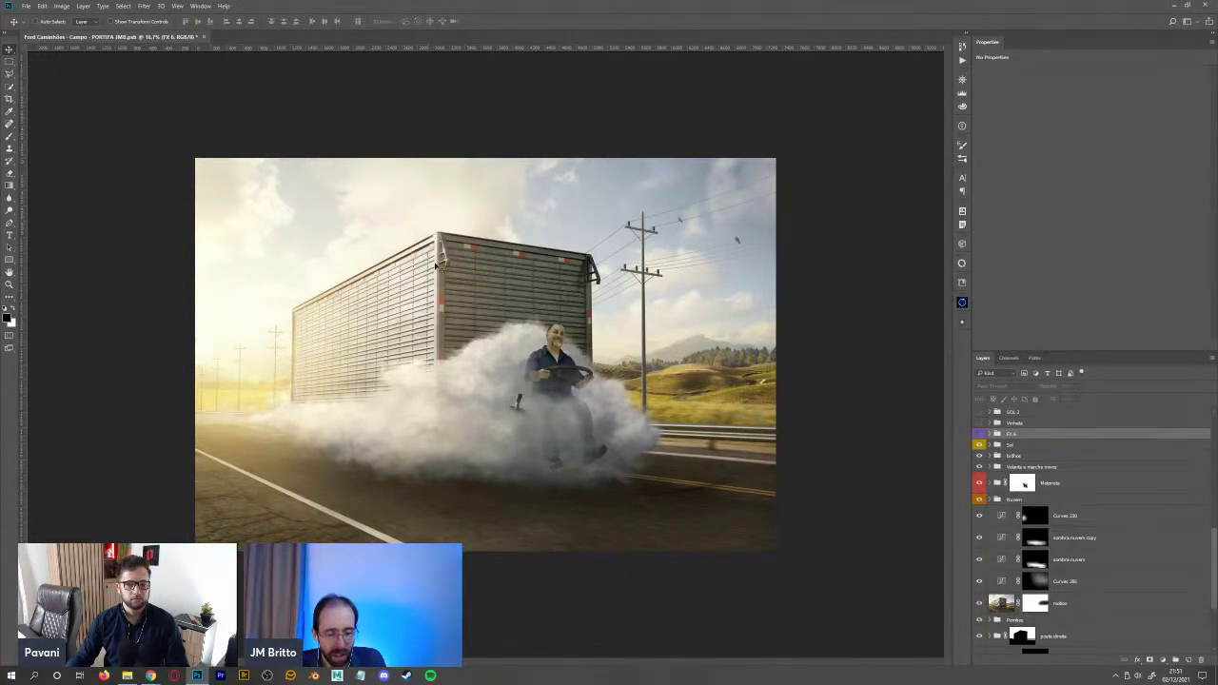
- Quick-mask gradients over the top-right sky and bottom road, and darken them with a Curves adjustment
key("q")
key("g")
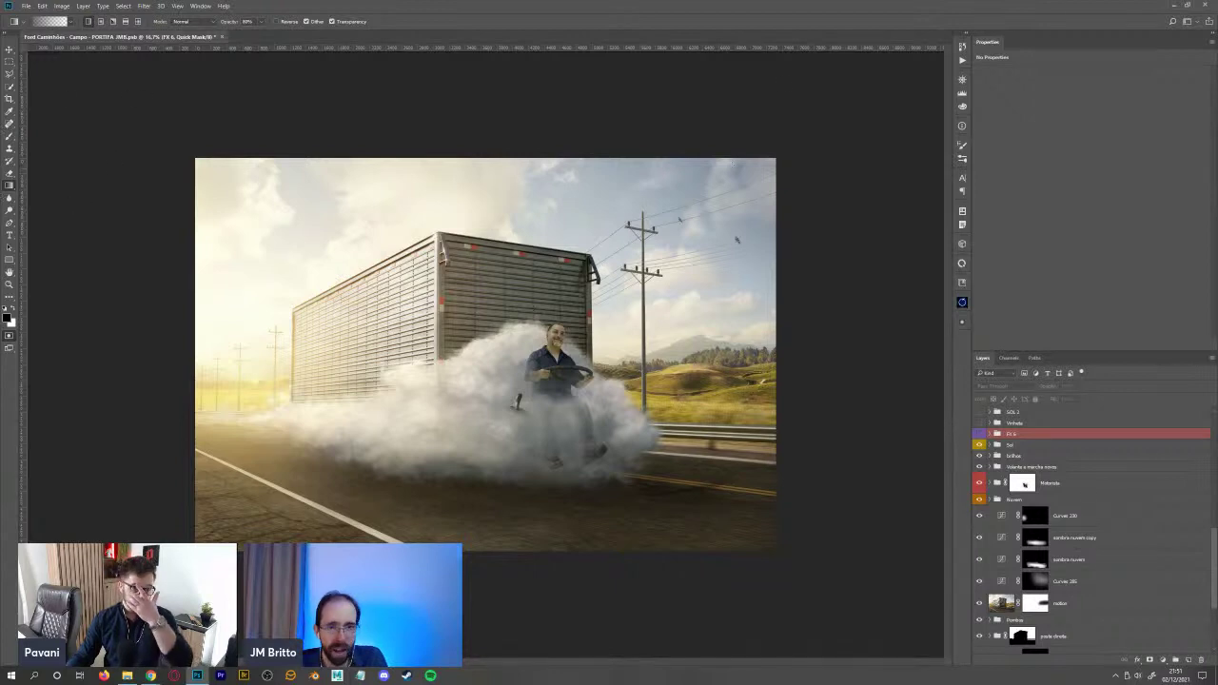
left_click_drag(761, 171, 552, 314)
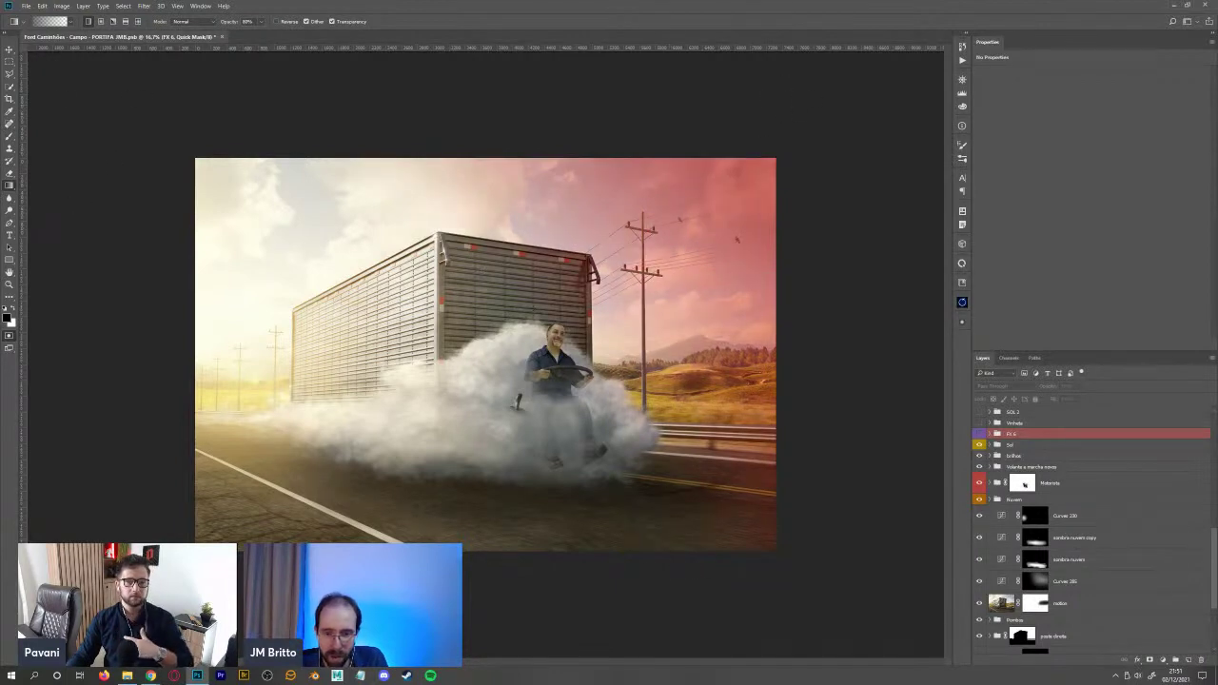
left_click_drag(619, 418, 567, 562)
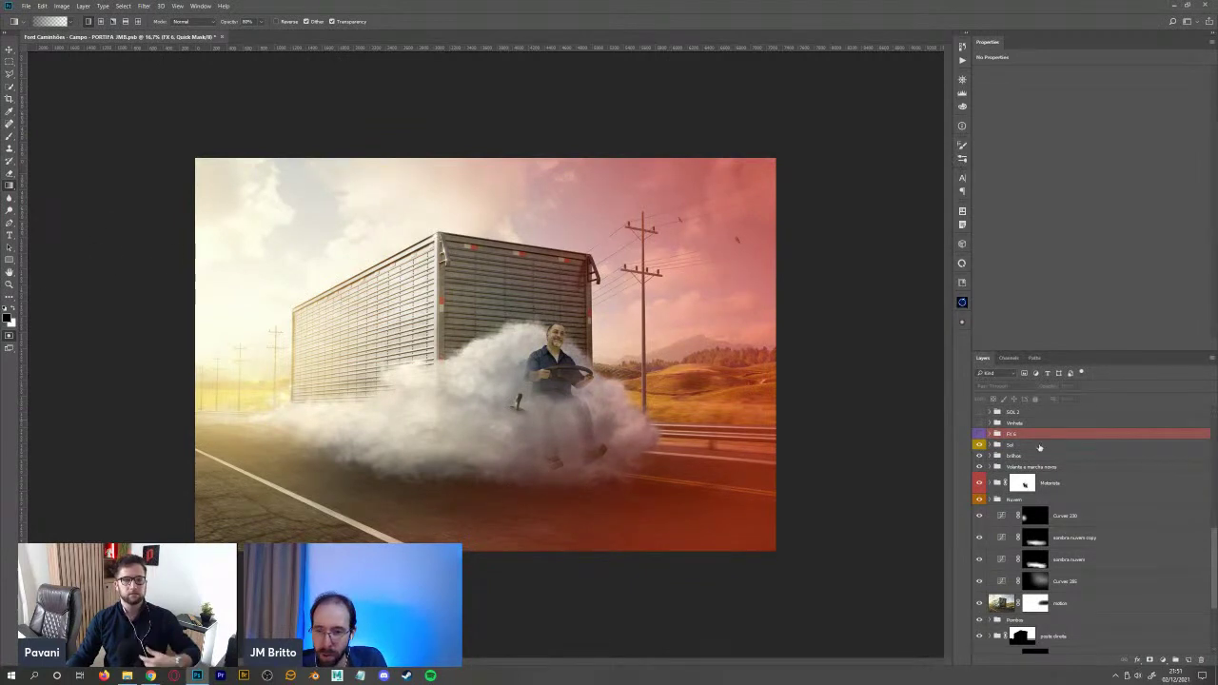
key("q")
left_click(1162, 660)
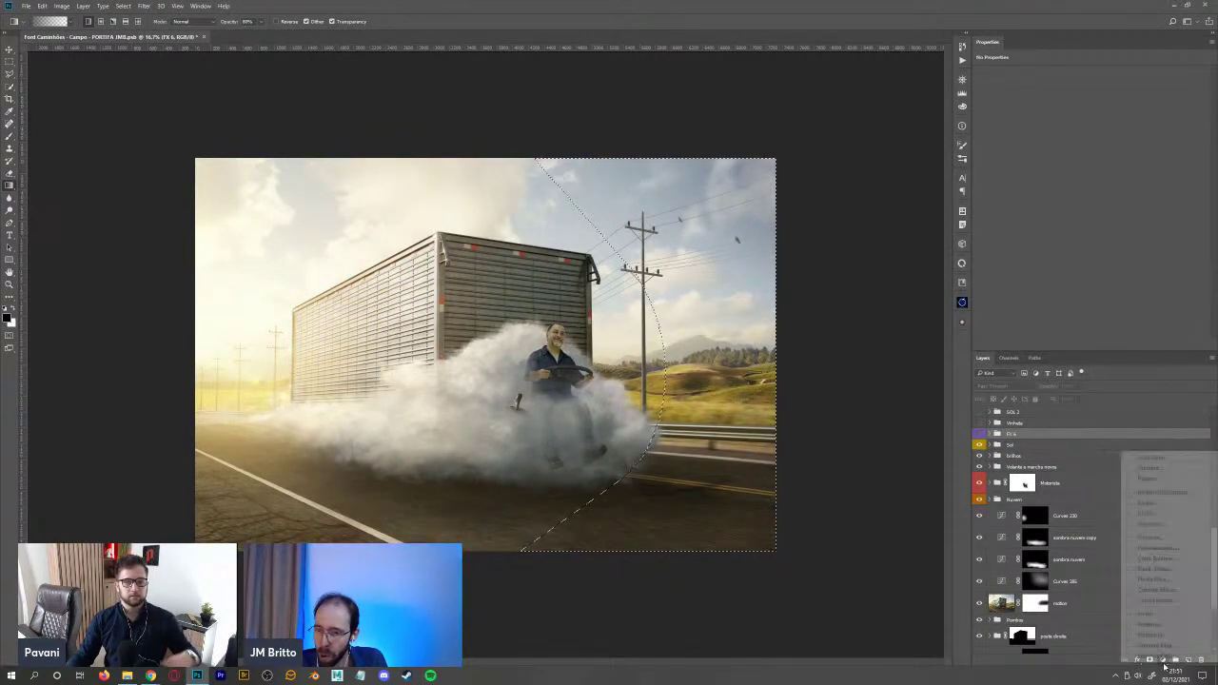
left_click(1169, 514)
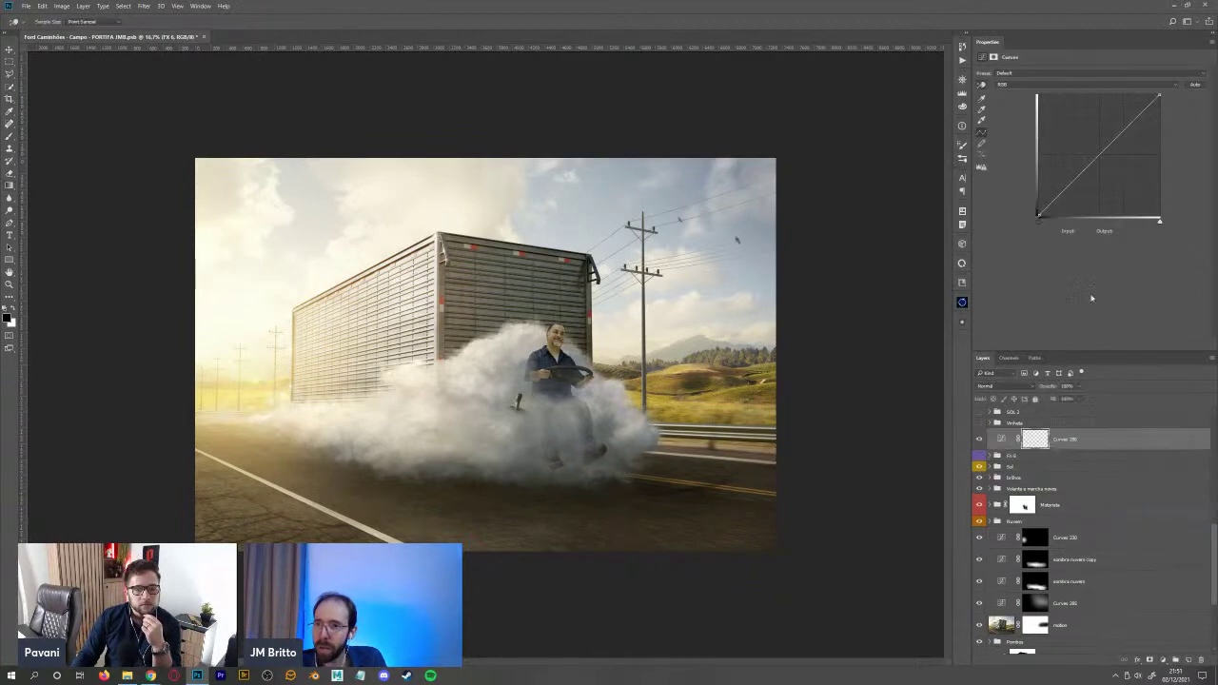
left_click_drag(1101, 157, 1100, 164)
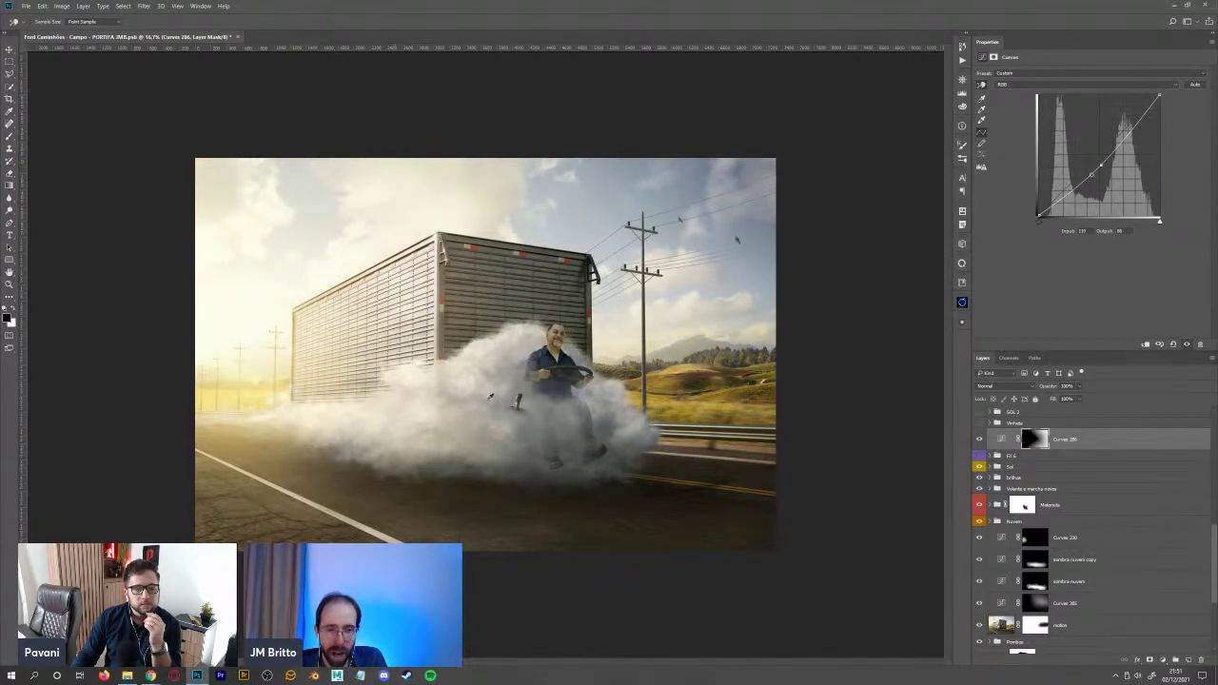
- Quick-mask a round area over the truck's right side, and brighten the driver and smoke with Curves
key("q")
key("g")
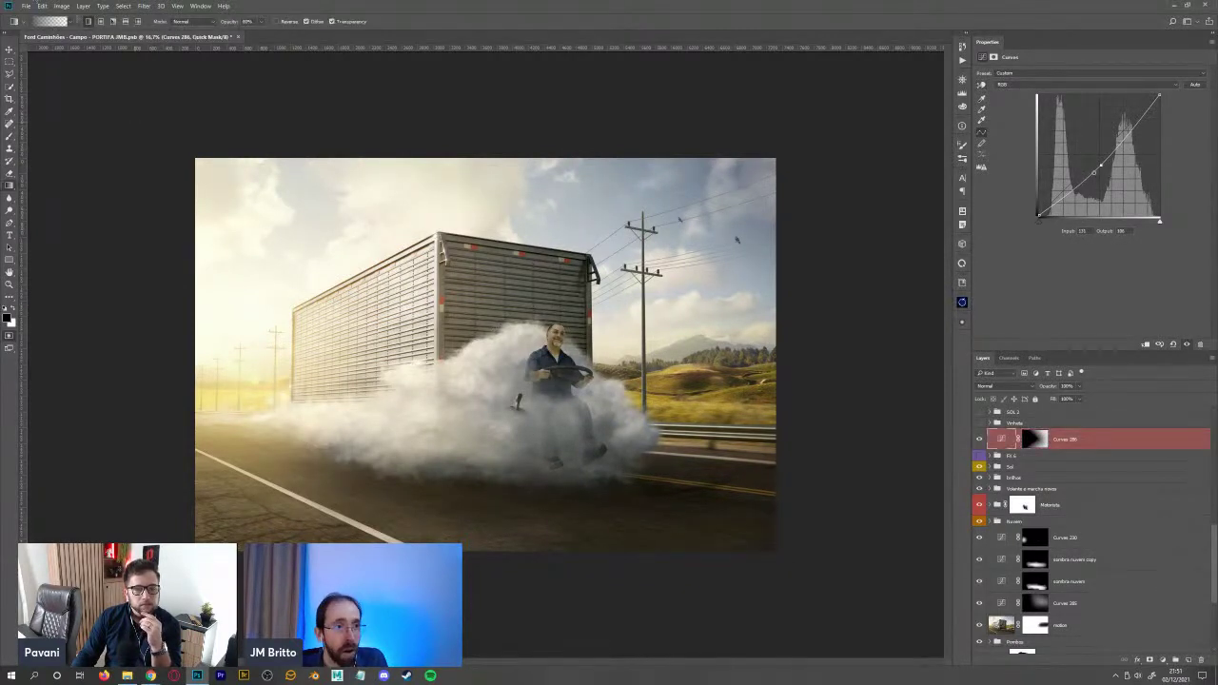
key("x")
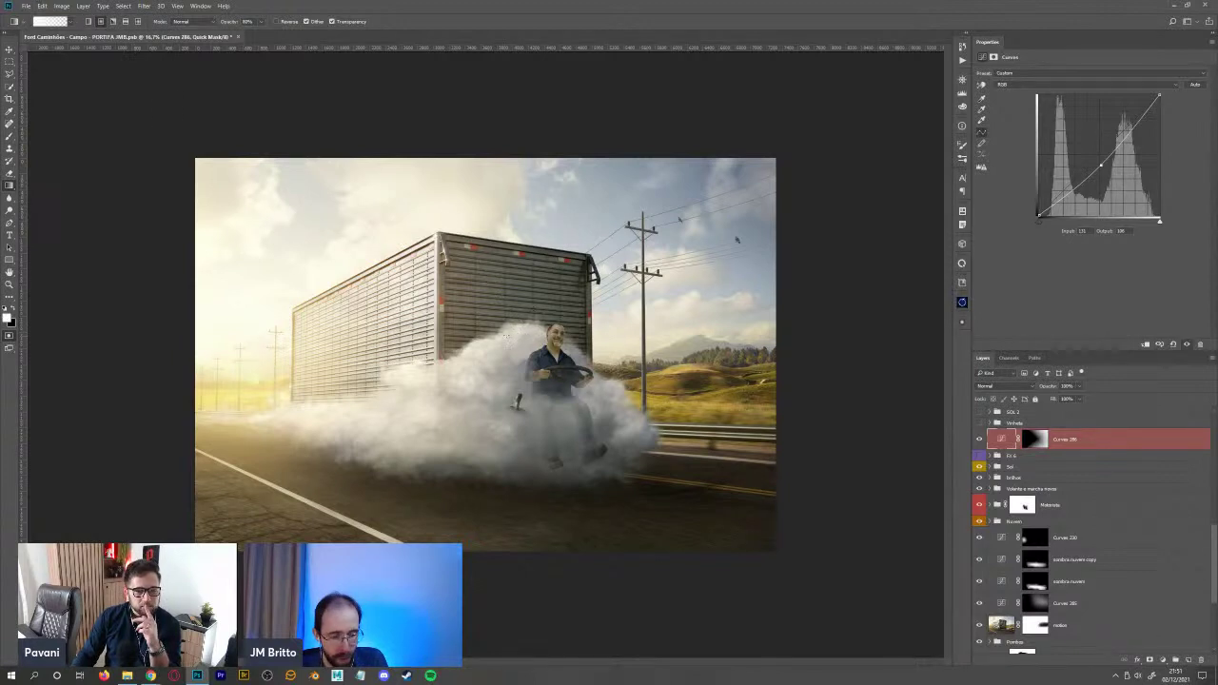
key("x")
left_click_drag(505, 335, 446, 239)
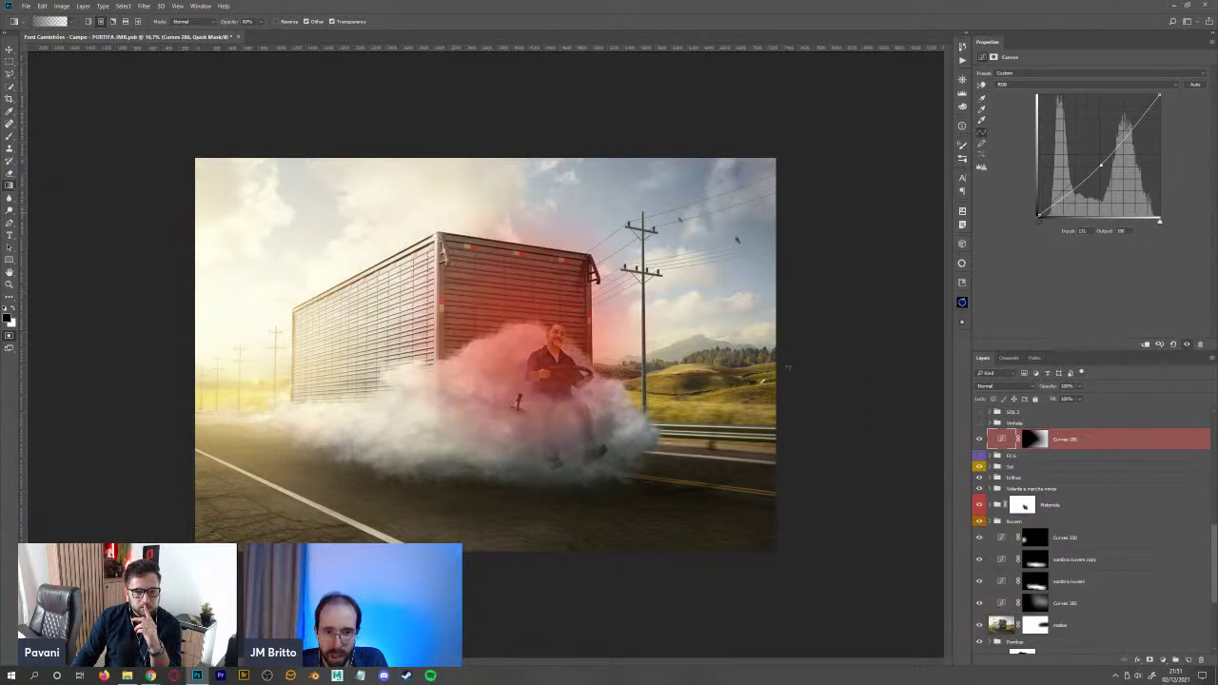
key("q")
left_click(1162, 660)
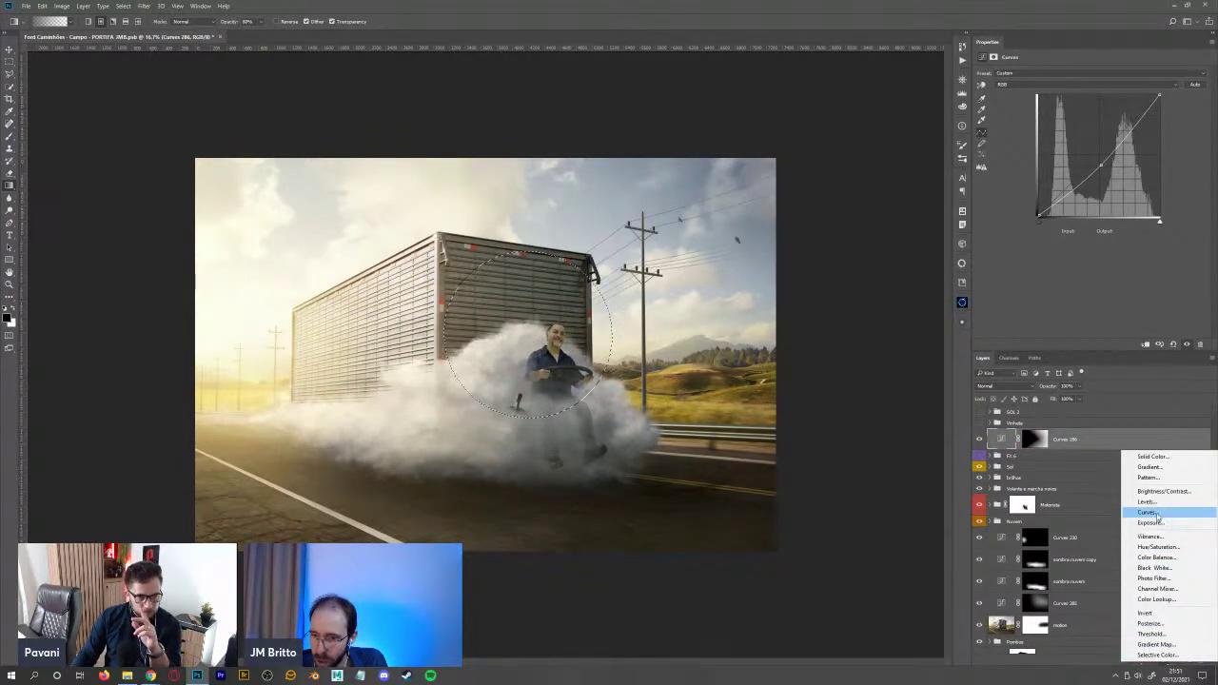
left_click(1146, 512)
left_click_drag(1096, 159, 1095, 150)
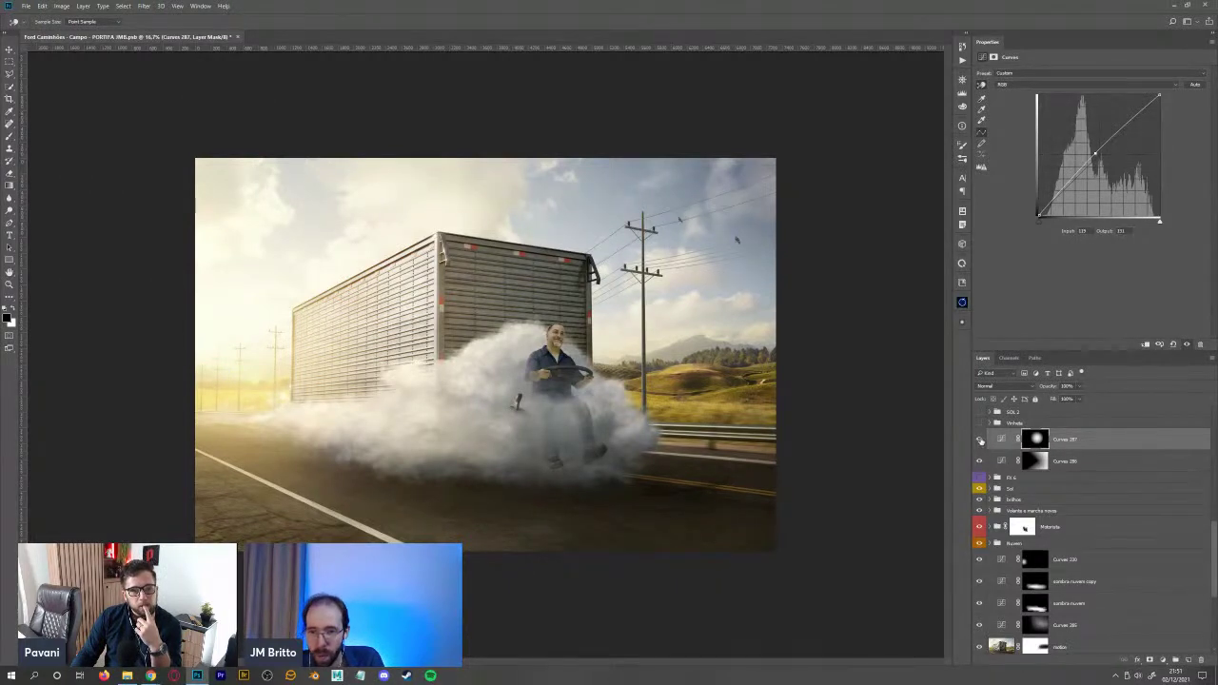
- Compare Curves 287 on and off, move Curves 286 and 287 lower in the stack, and show FX 6
left_click(980, 440)
left_click(980, 440)
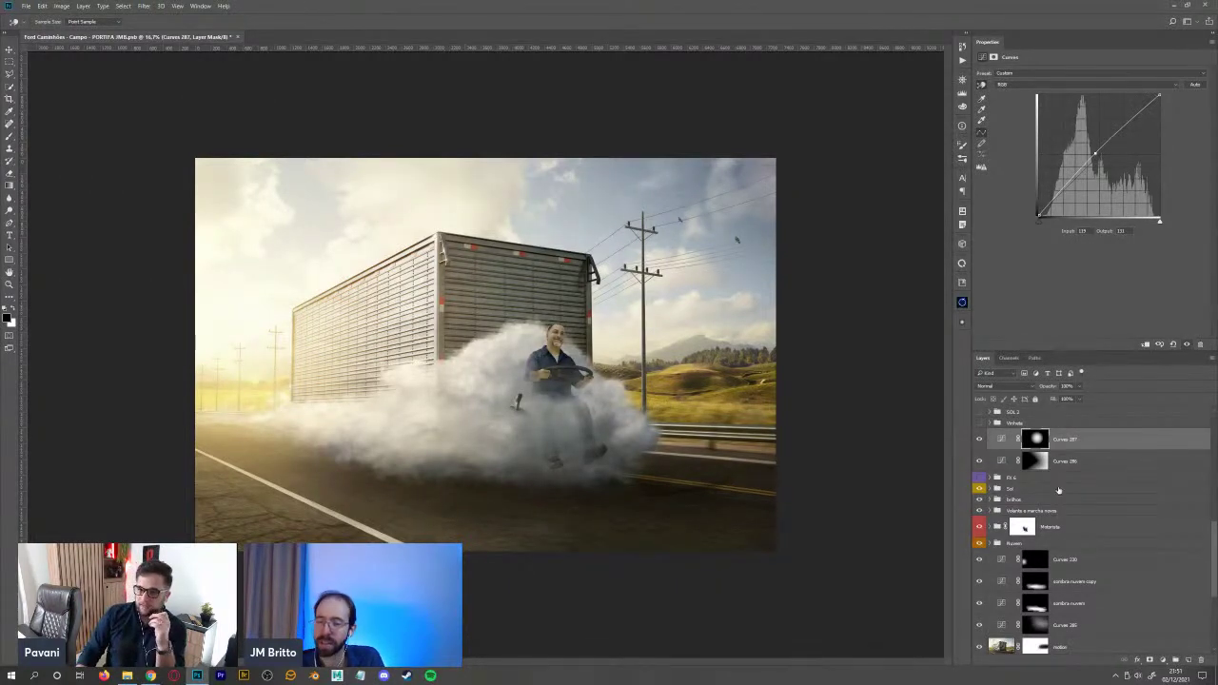
left_click(1147, 462, "shift")
left_click_drag(1180, 473, 1192, 647)
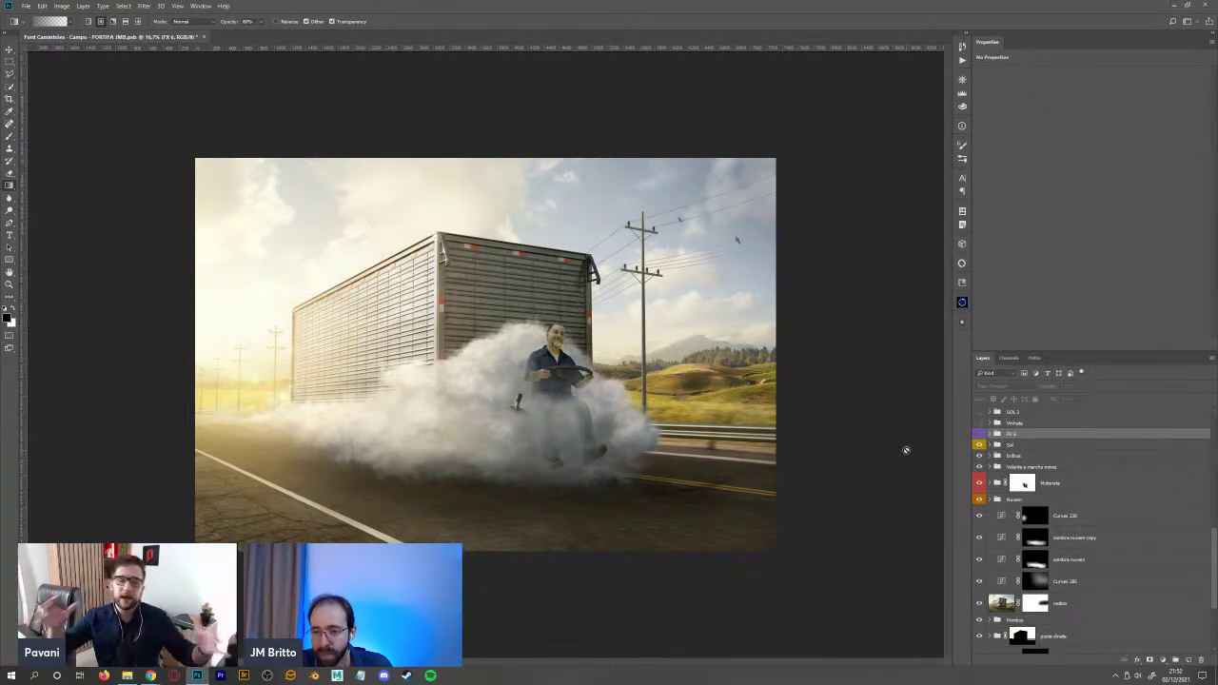
left_click(979, 434)
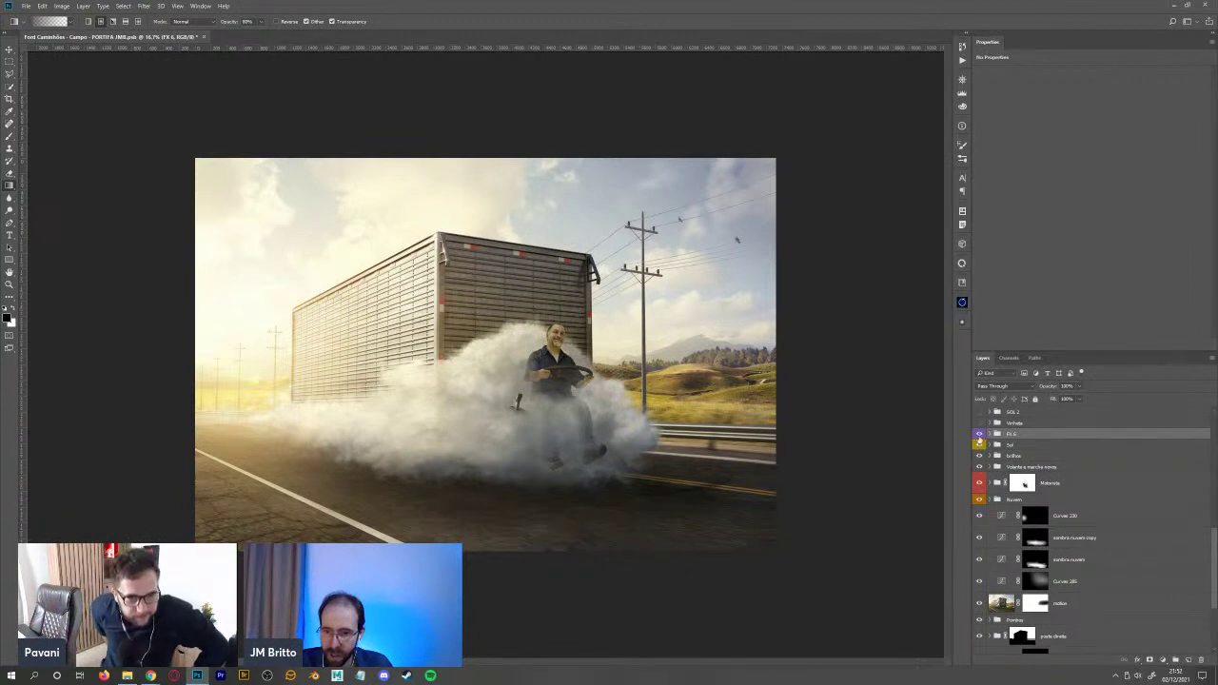
left_click(979, 434)
left_click(980, 434)
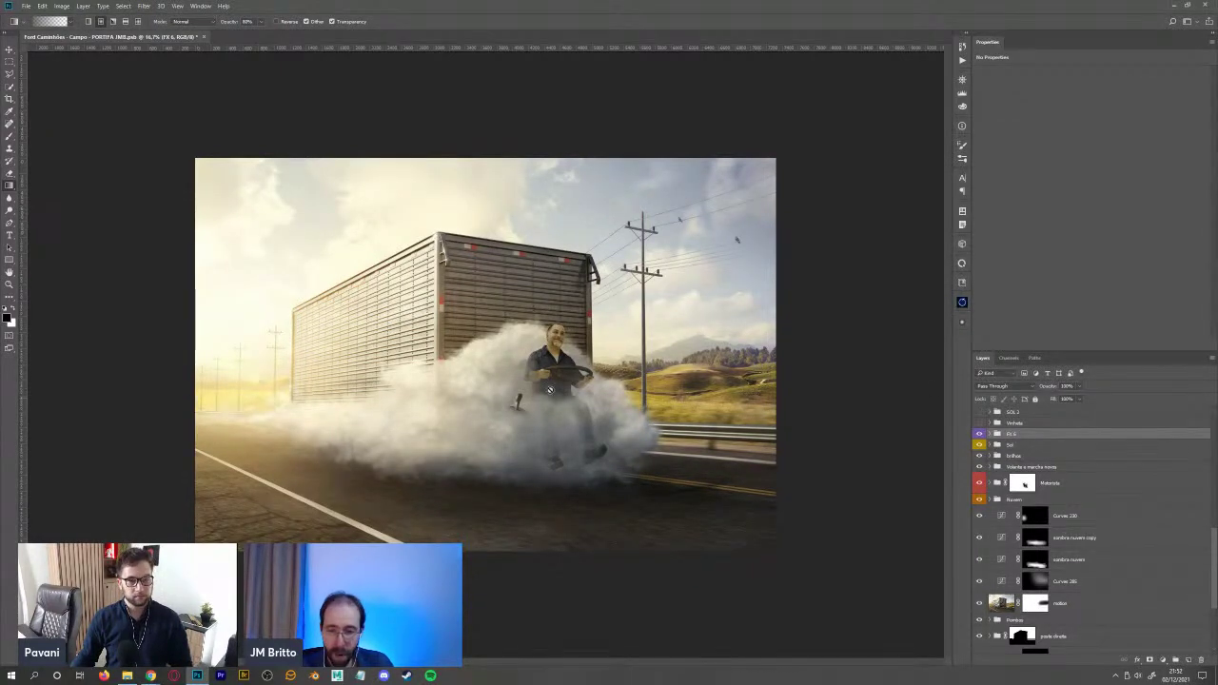
left_click(979, 433)
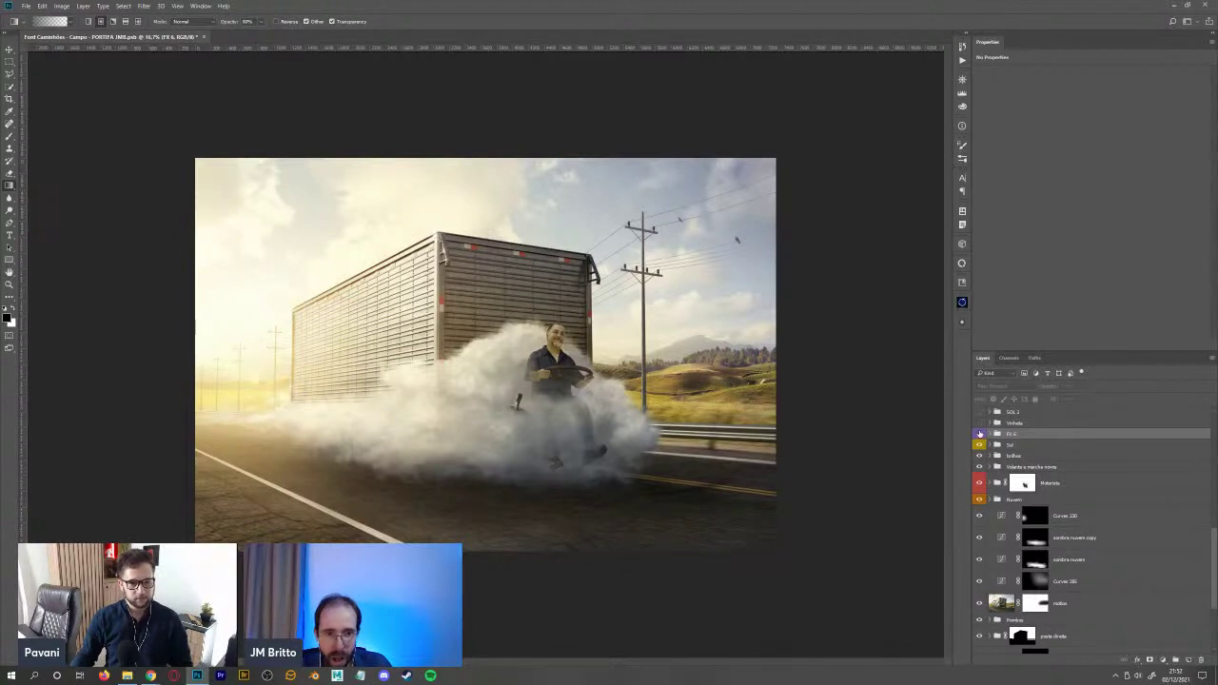
left_click(980, 433)
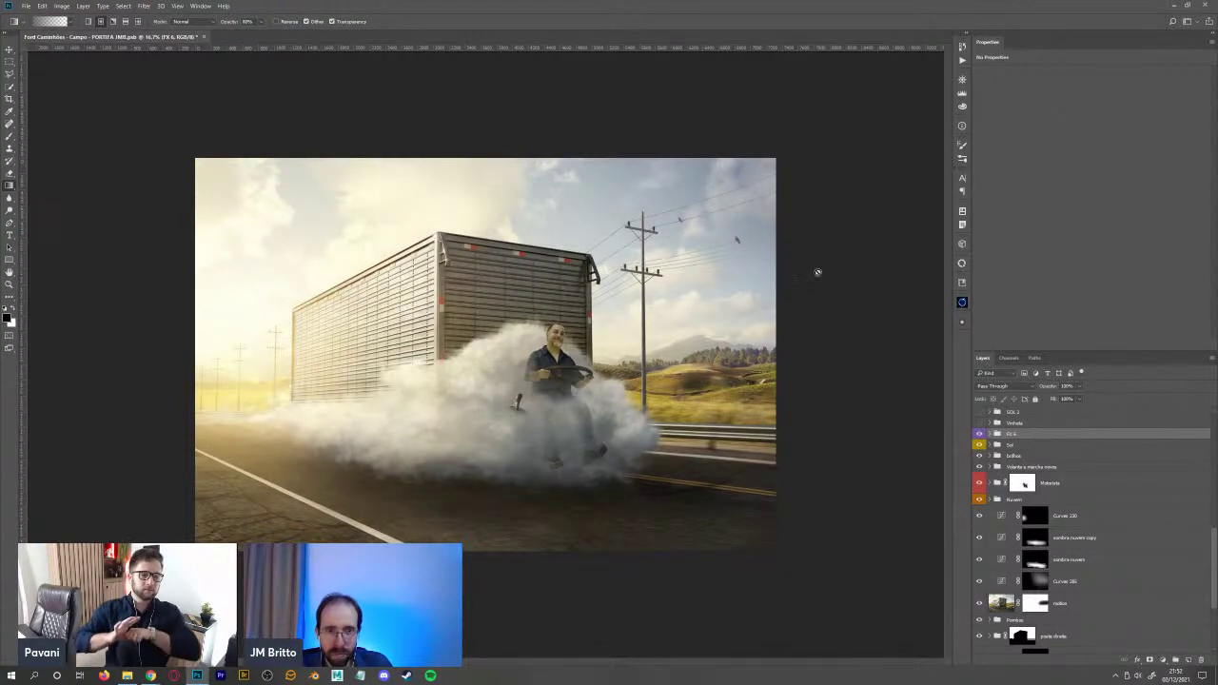
key("z")
left_click(651, 287)
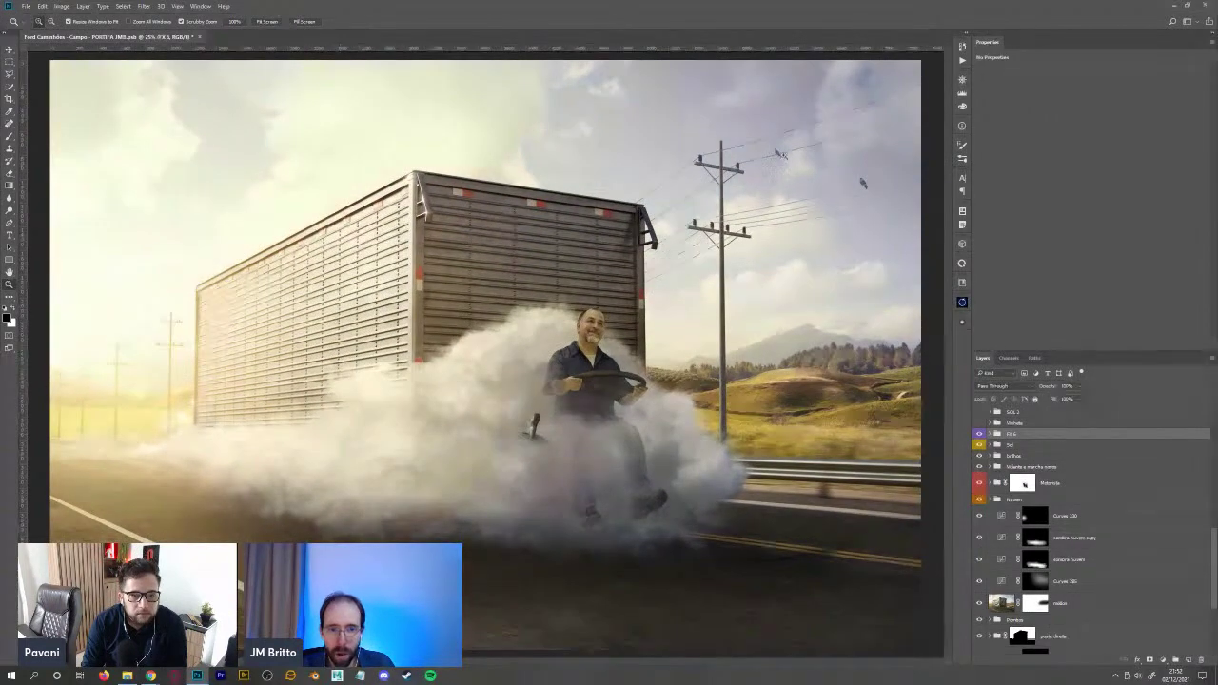
left_click(979, 434)
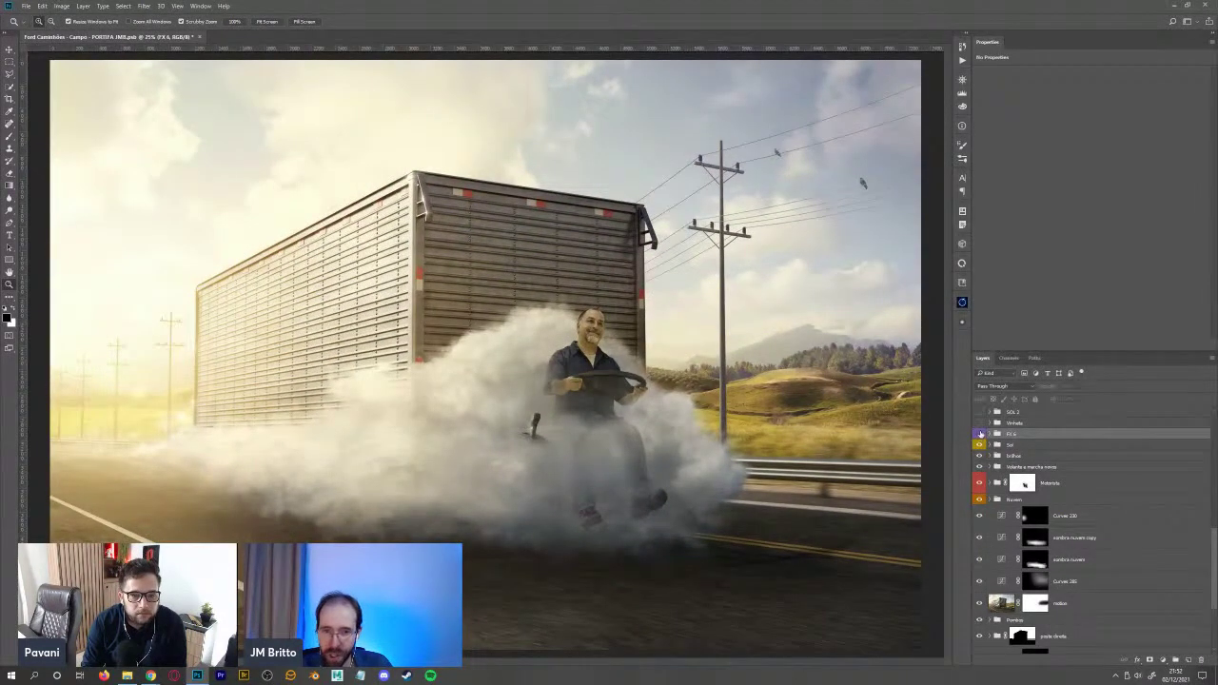
left_click(980, 433)
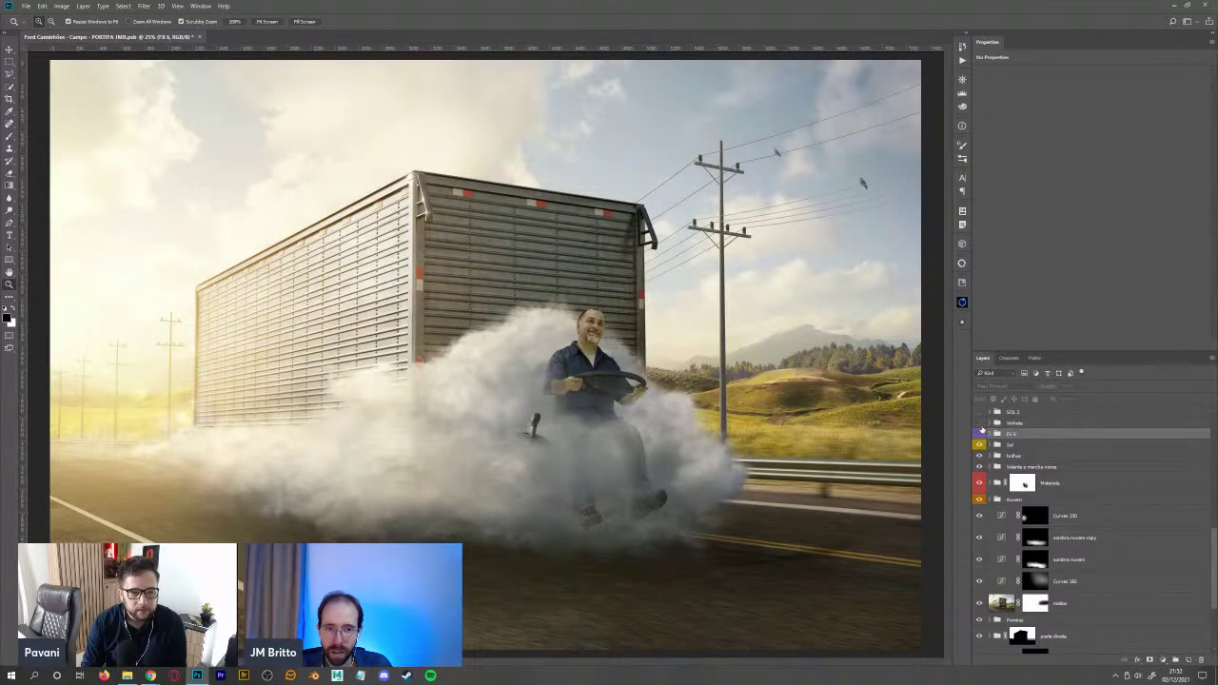
left_click(980, 423)
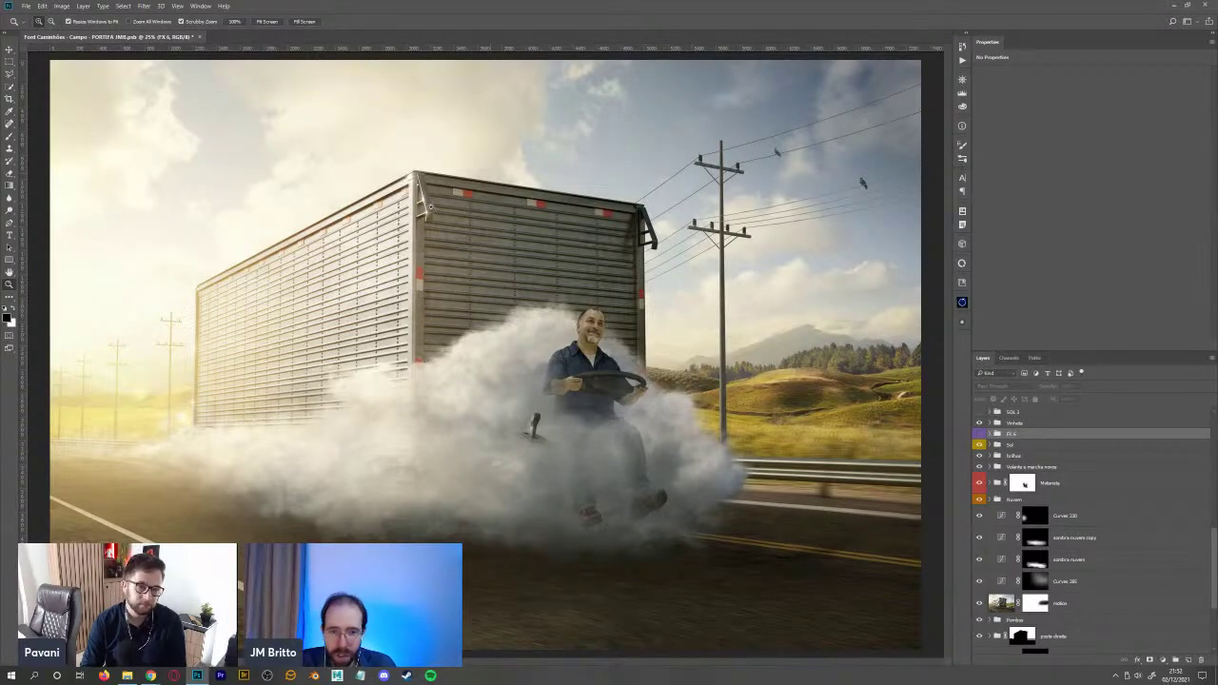
left_click(980, 433)
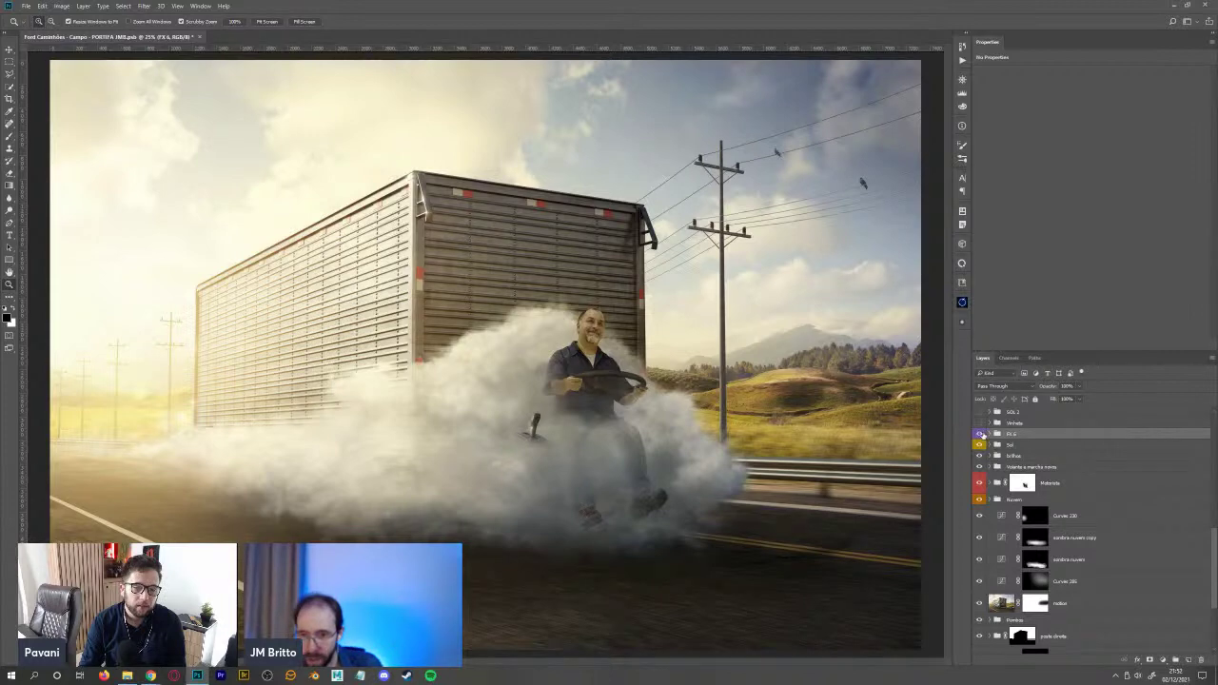
left_click(979, 433)
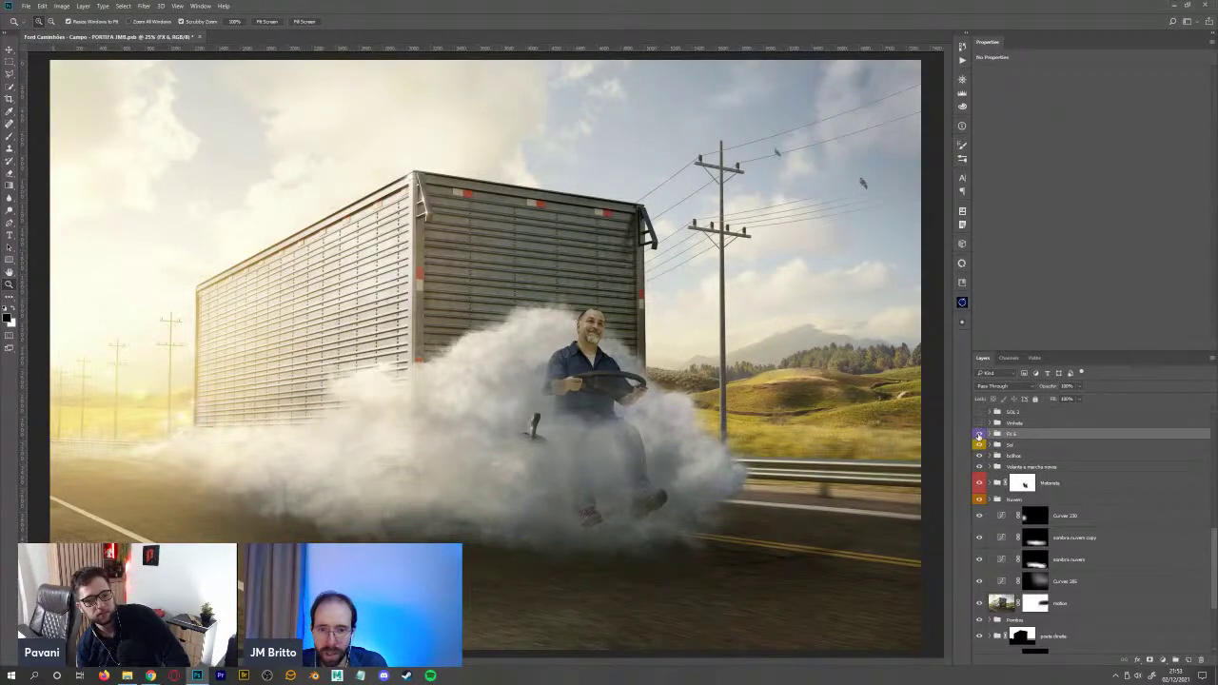
key("ctrl+minus")
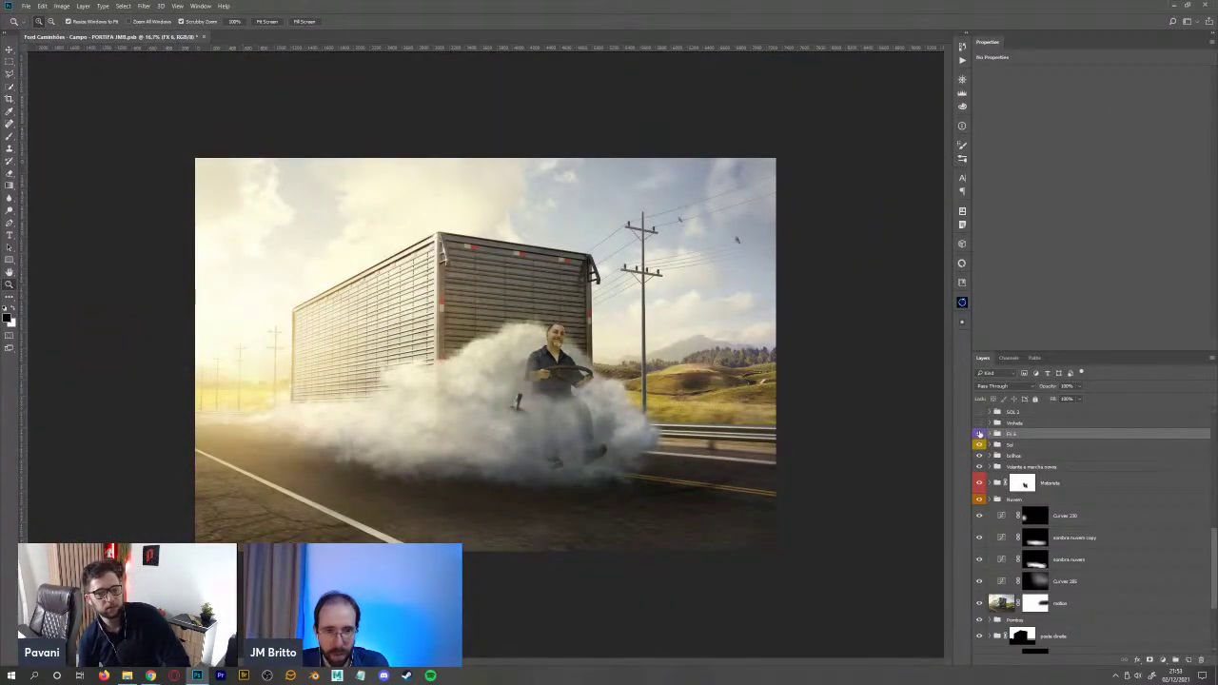
- Toggle FX 6 off and on to compare, then expand it to list its adjustments
left_click(979, 433)
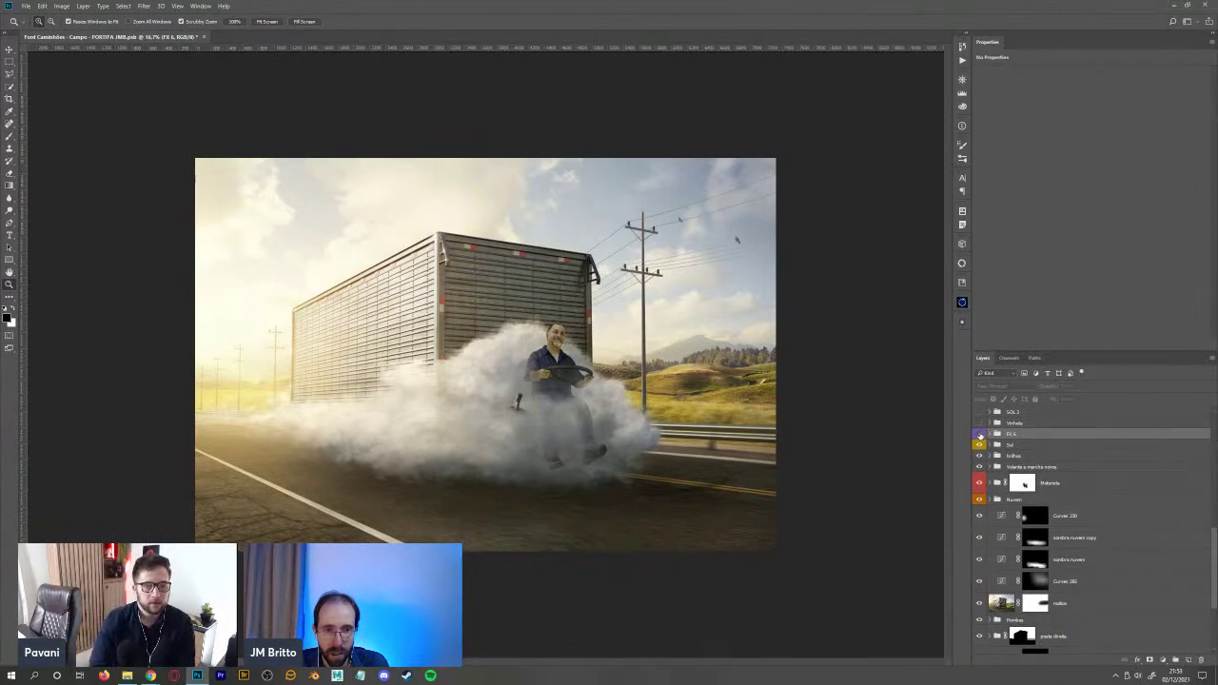
left_click(980, 433)
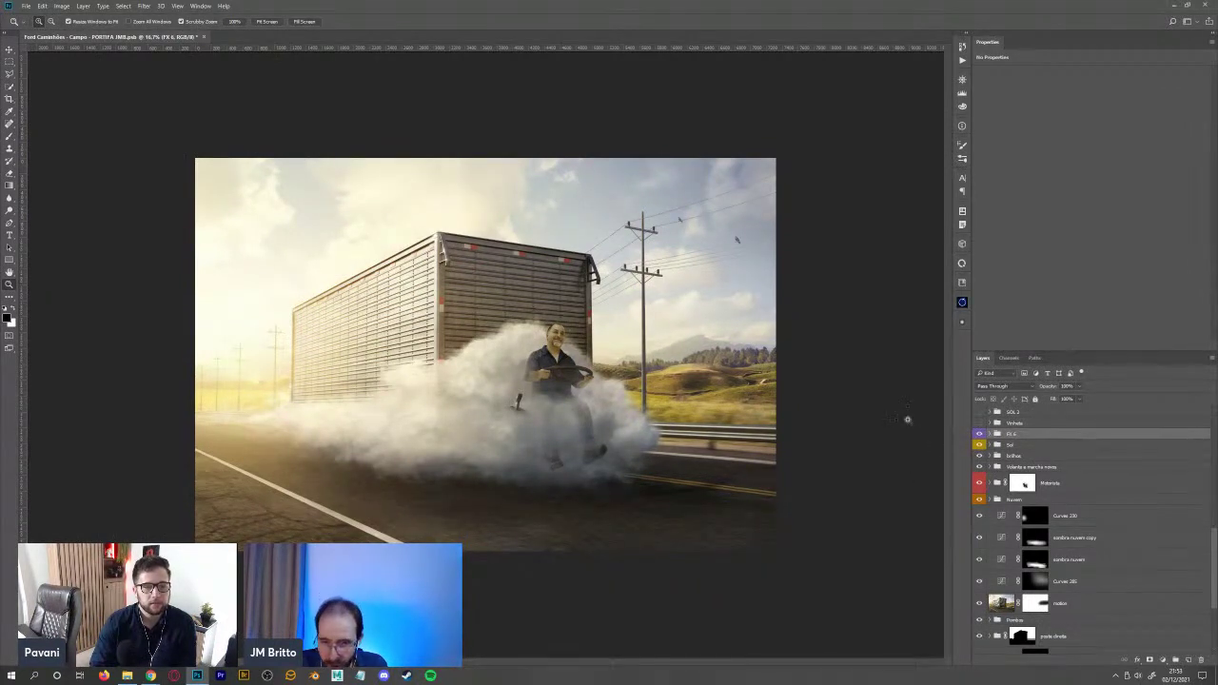
left_click(989, 435)
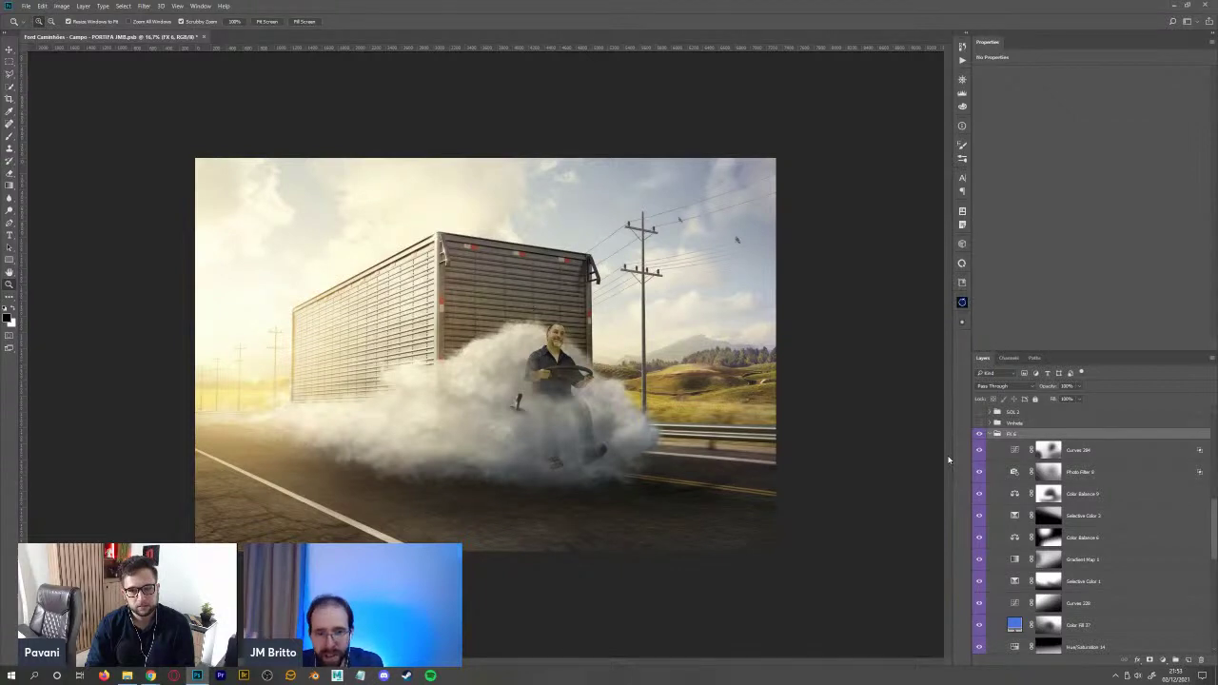
- Select Curves 284, then view each adjustment mask from Photo Filter 8 down to Color Fill 37
left_click(1105, 458)
scroll(1211, 527, "down", 1)
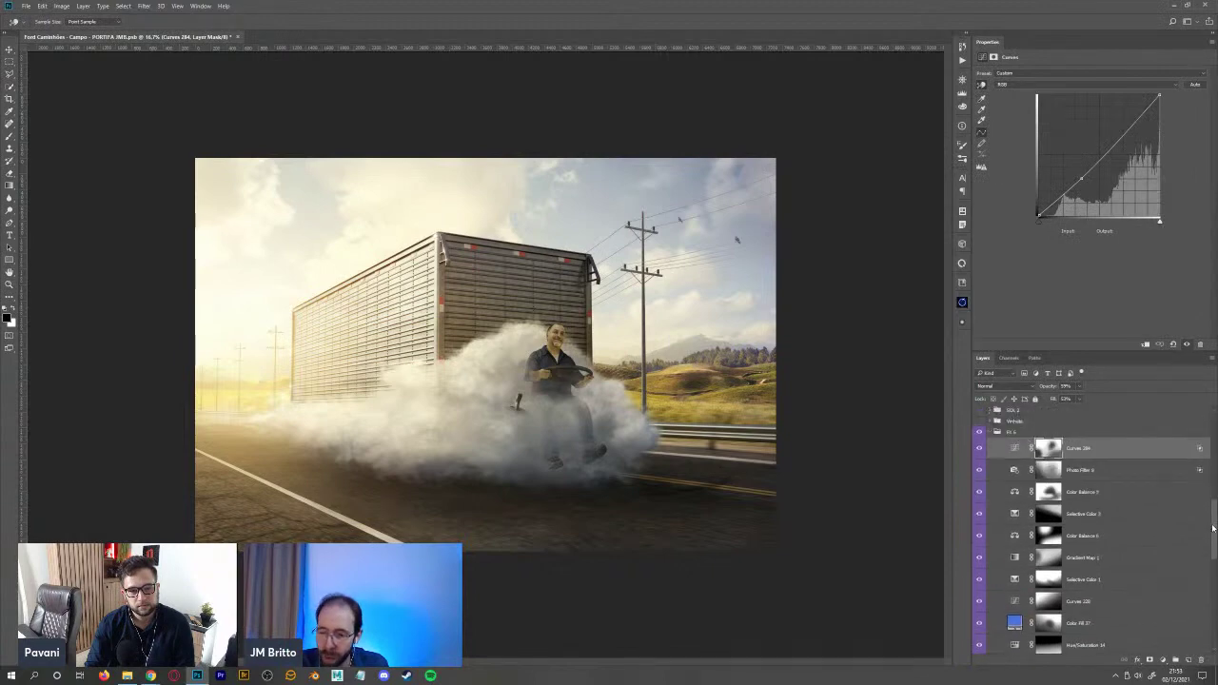
scroll(1211, 527, "up", 3)
scroll(1212, 527, "down", 2)
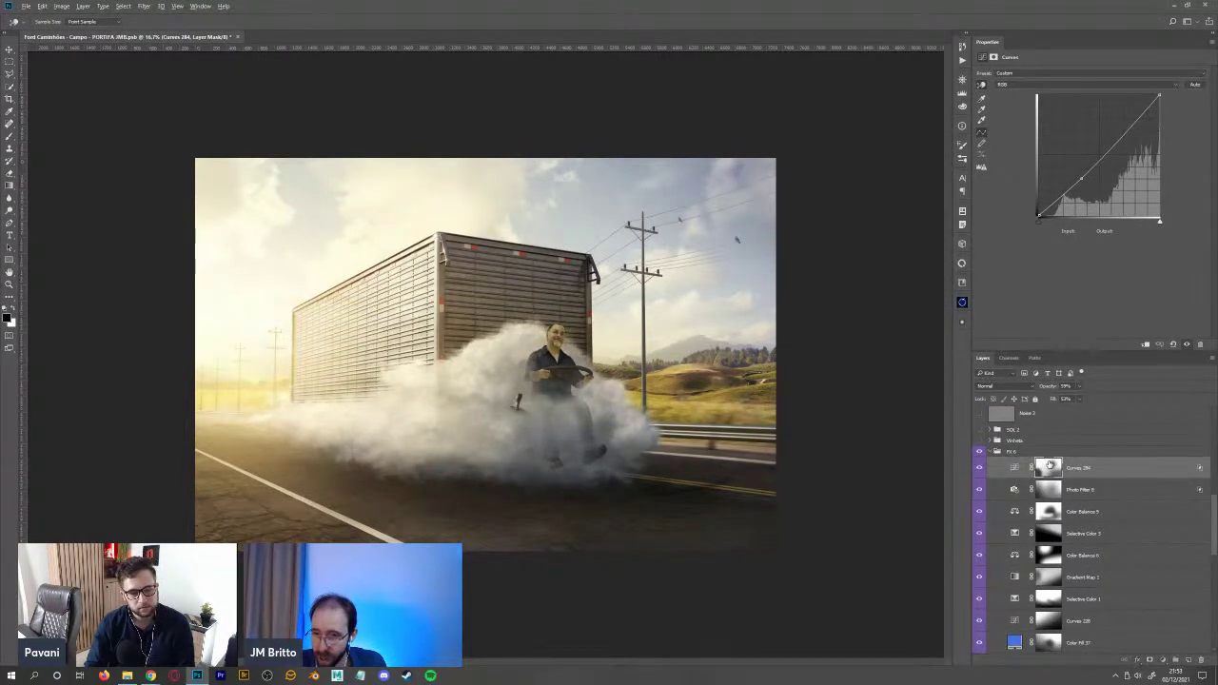
left_click(1048, 467, "alt")
left_click(1047, 490, "alt")
left_click(1048, 511, "alt")
left_click(1048, 533, "alt")
left_click(1048, 555, "alt")
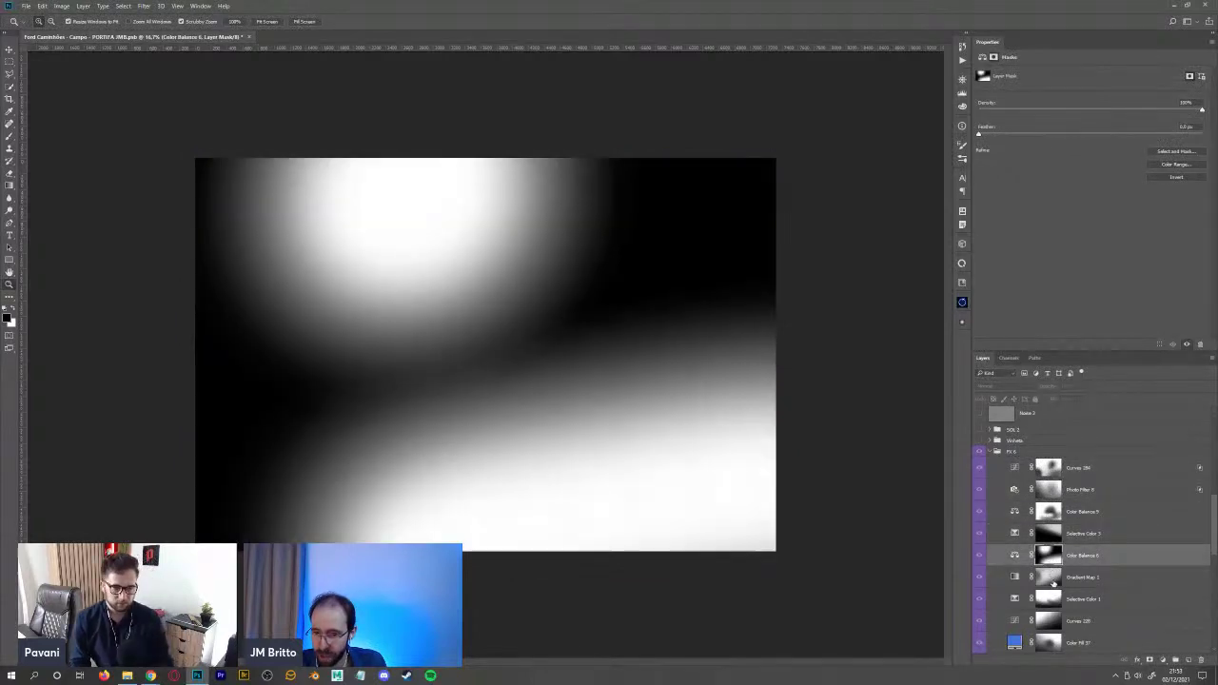
left_click(1047, 577, "alt")
left_click(1048, 599, "alt")
left_click(1048, 620, "alt")
left_click(1047, 643, "alt")
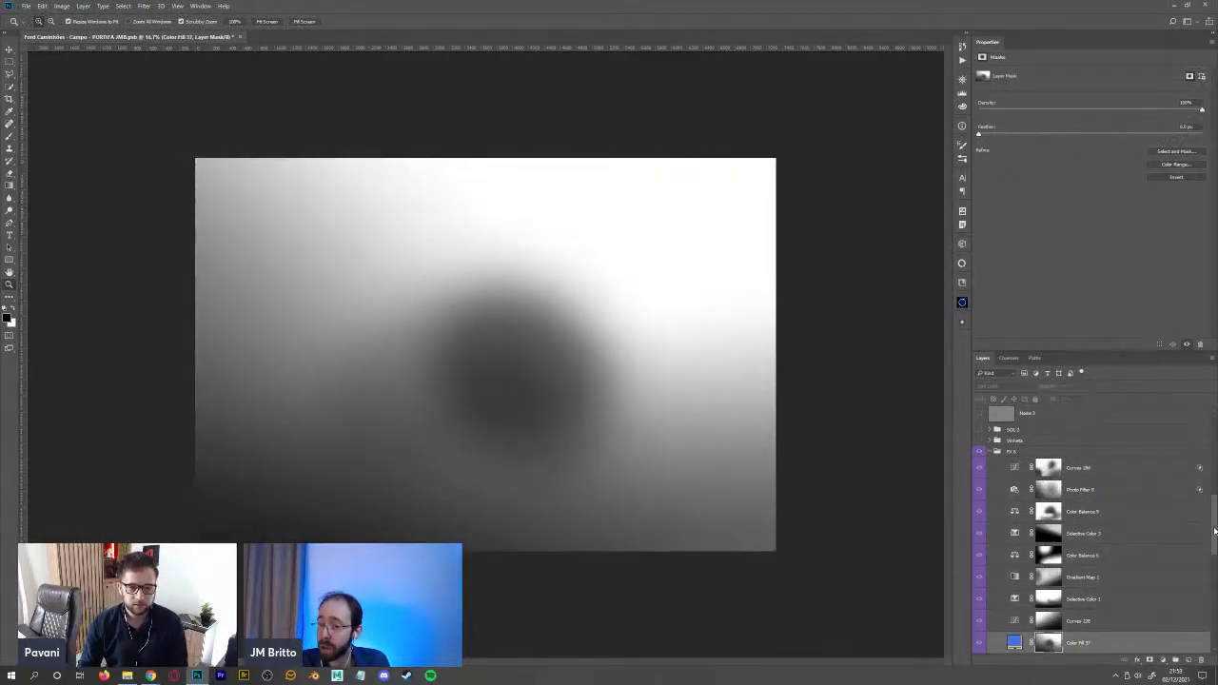
- View the Hue/Saturation 14 and 13 masks, return to full colour, and collapse FX 6
scroll(1048, 609, "down", 2)
left_click(1048, 570, "alt")
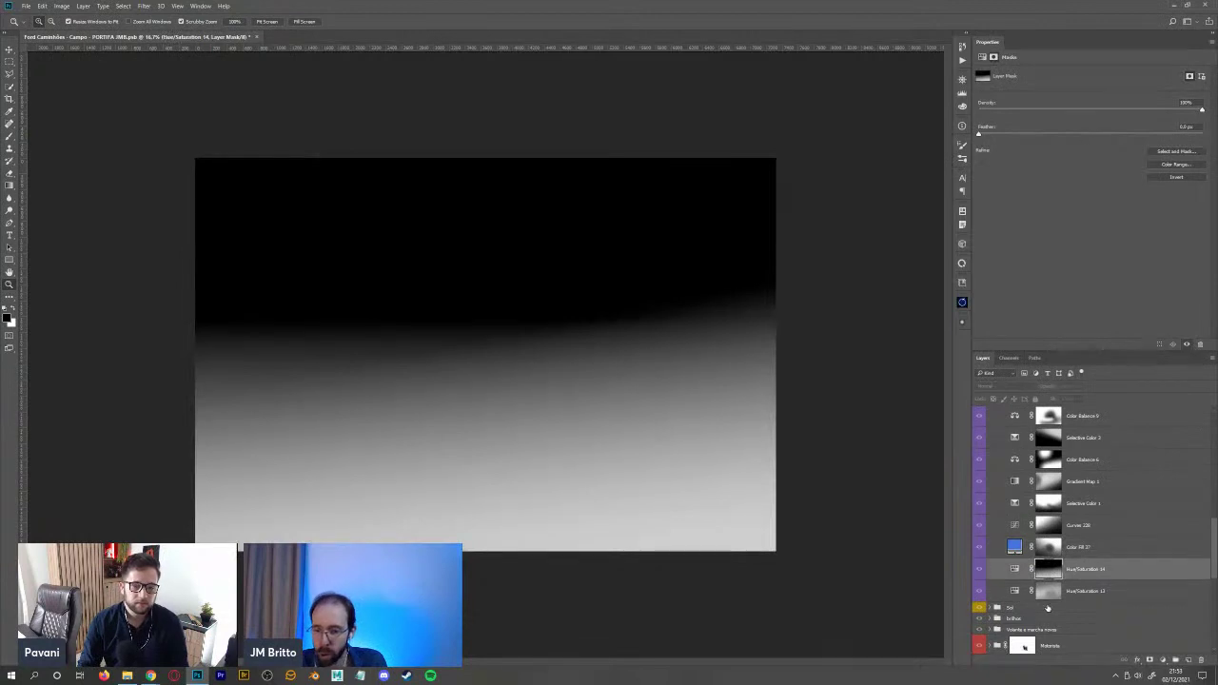
left_click(1048, 592, "alt")
left_click(1049, 569, "alt")
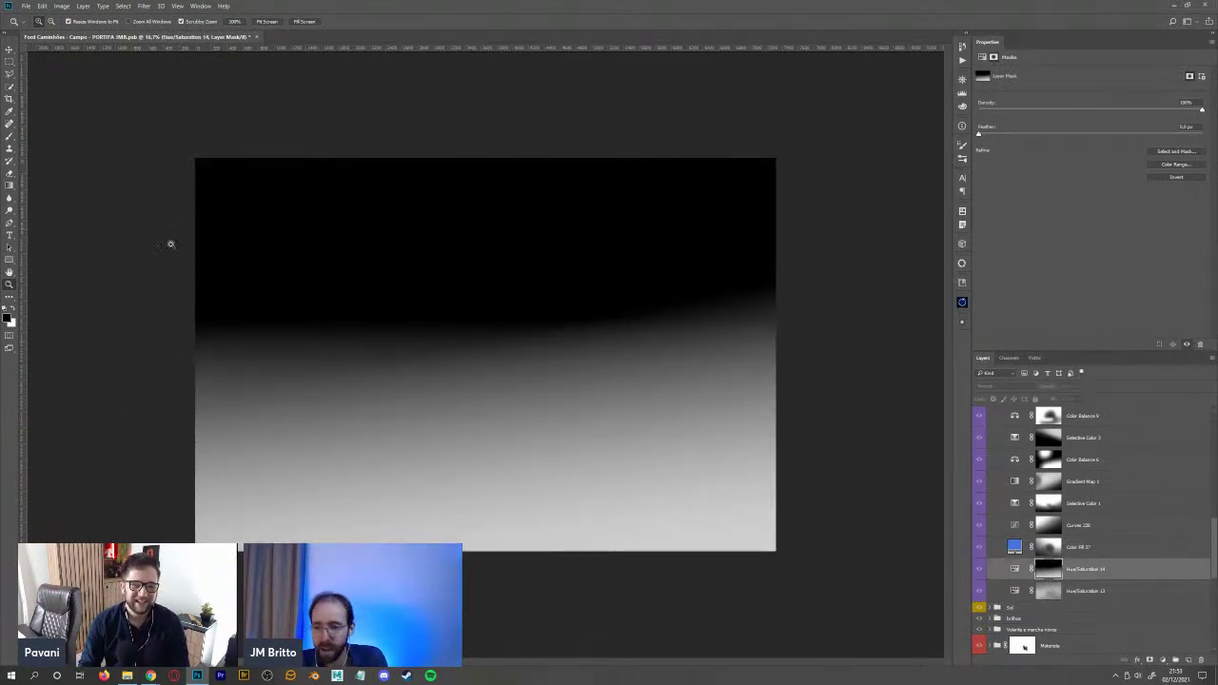
left_click(1049, 568, "alt")
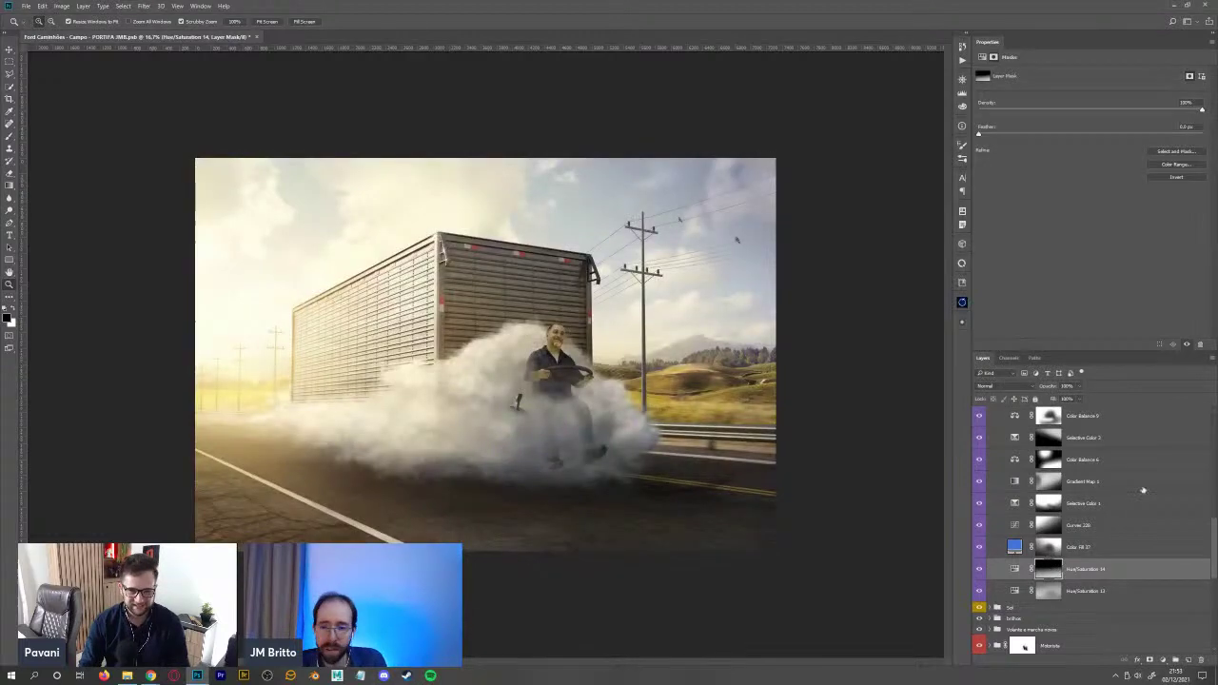
scroll(1216, 497, "up", 3)
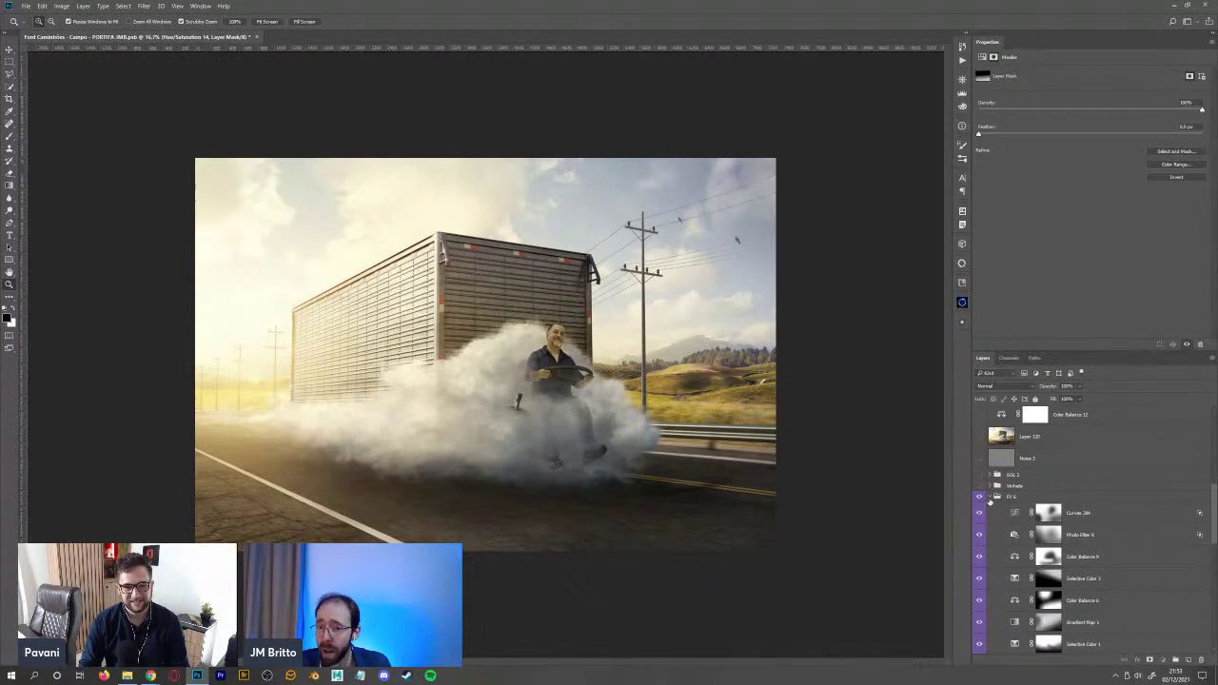
left_click(993, 497)
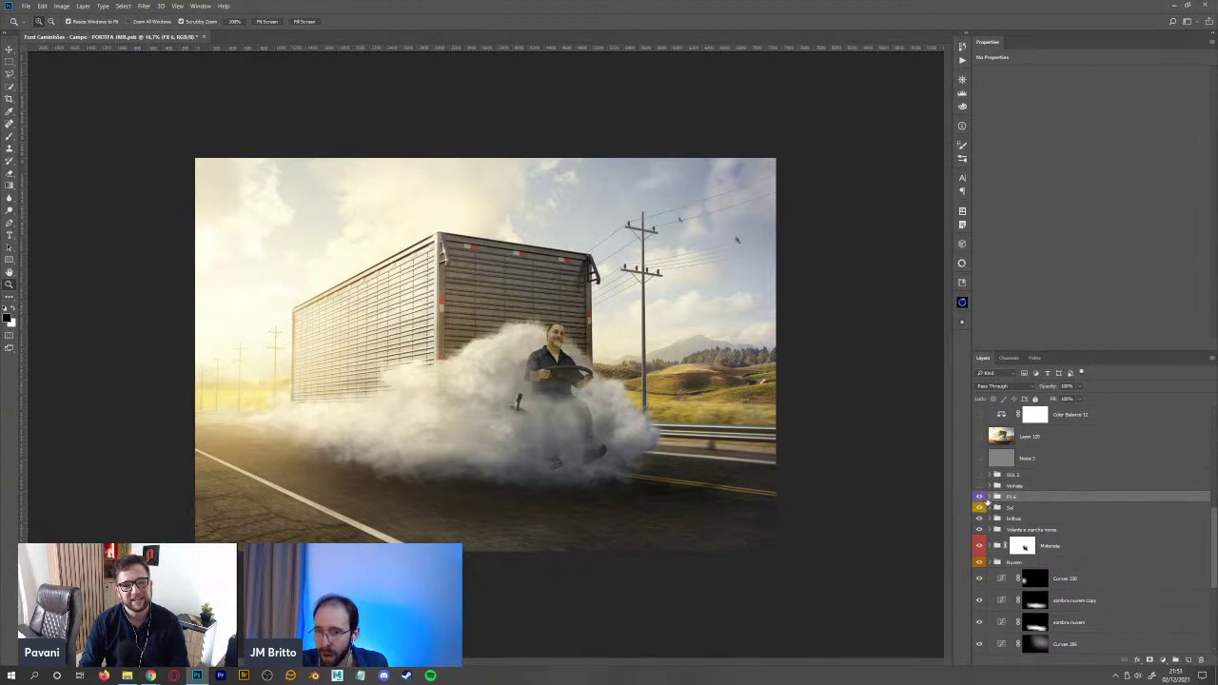
- Check Curves 284's curve inside FX 6, collapse the group, and make the SOL 3 group visible
left_click(996, 497)
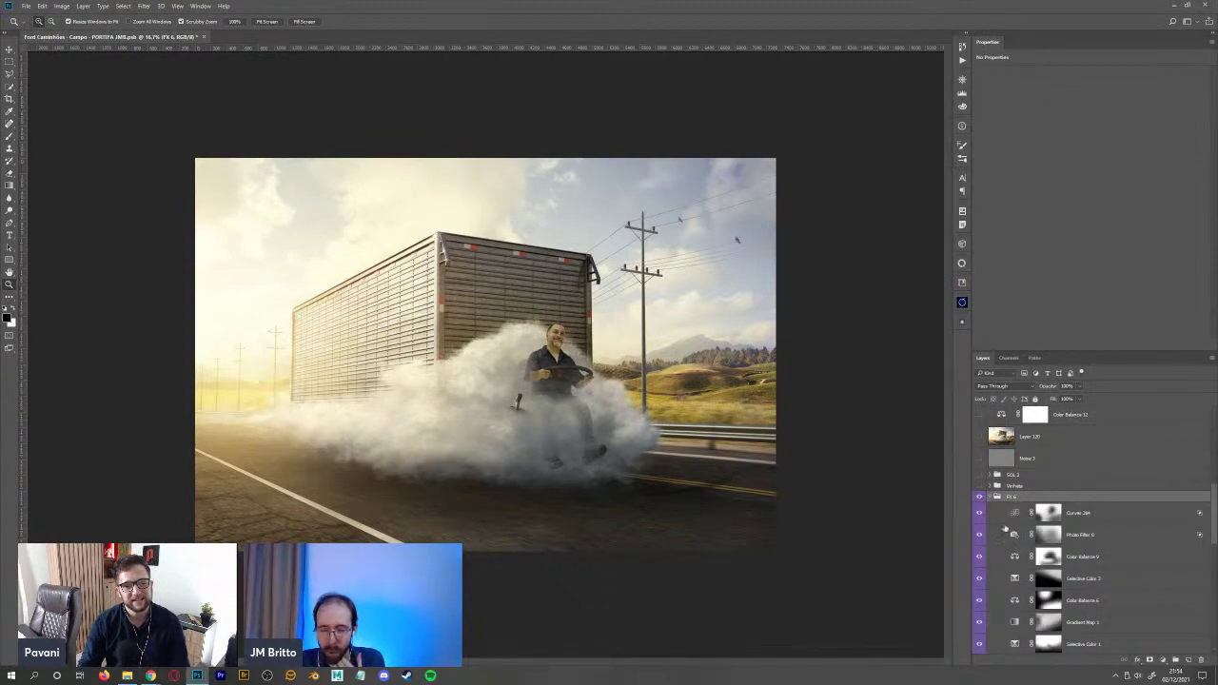
left_click(1016, 516)
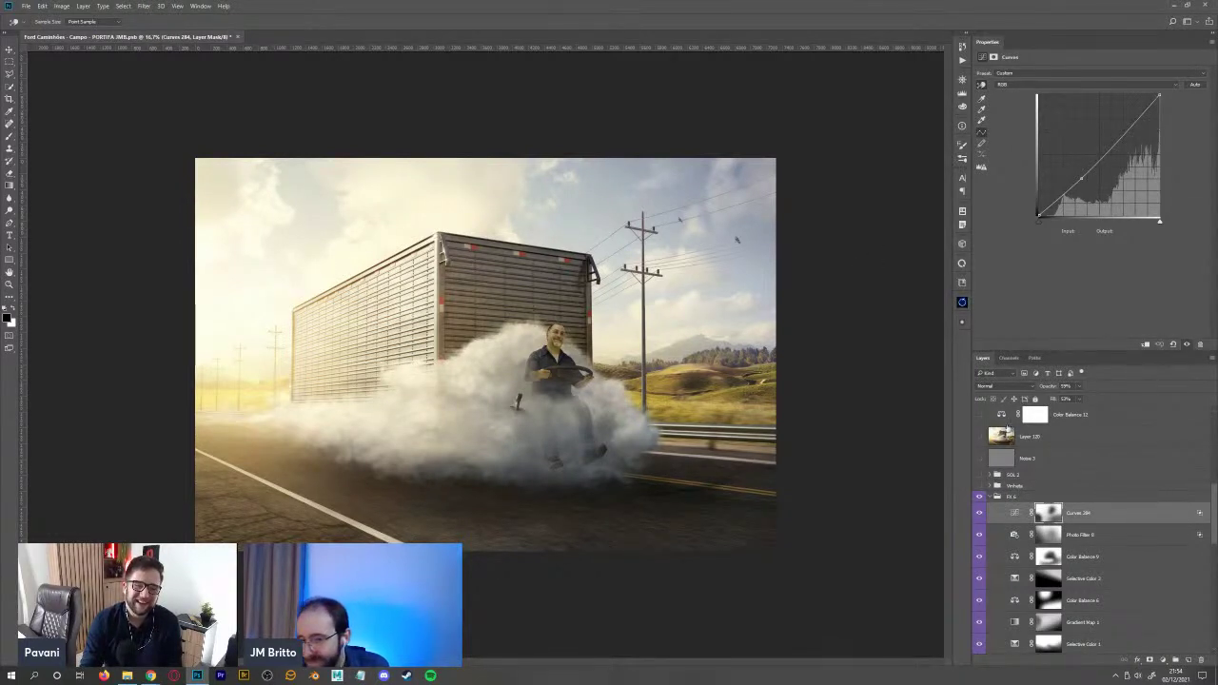
left_click(995, 497)
key("z")
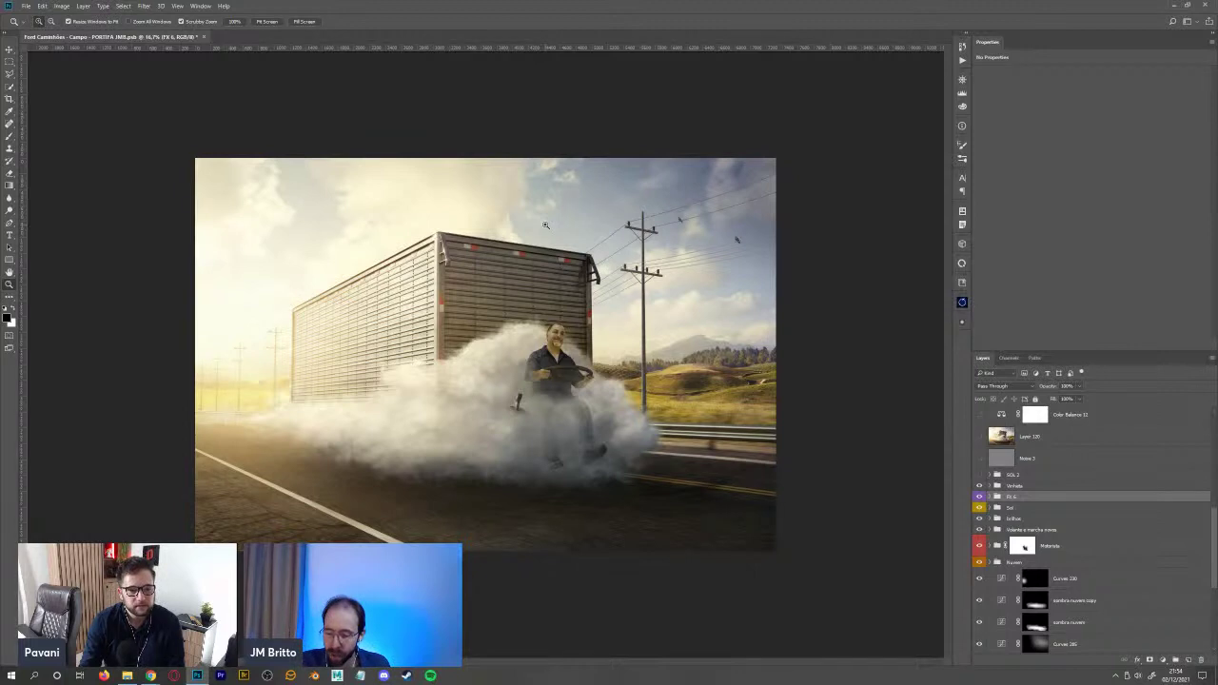
left_click(995, 475)
left_click(979, 473)
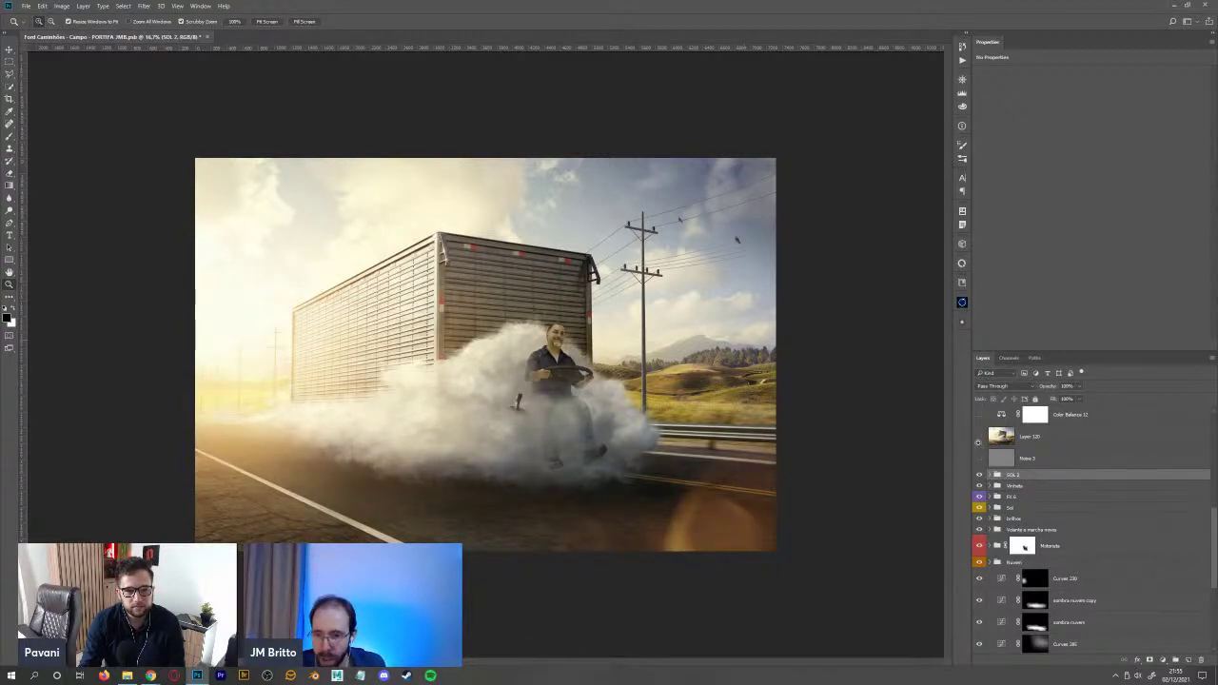
- Duplicate the orange flare layer in SOL 3, try Normal blending on the copy, then hide it
left_click(990, 475)
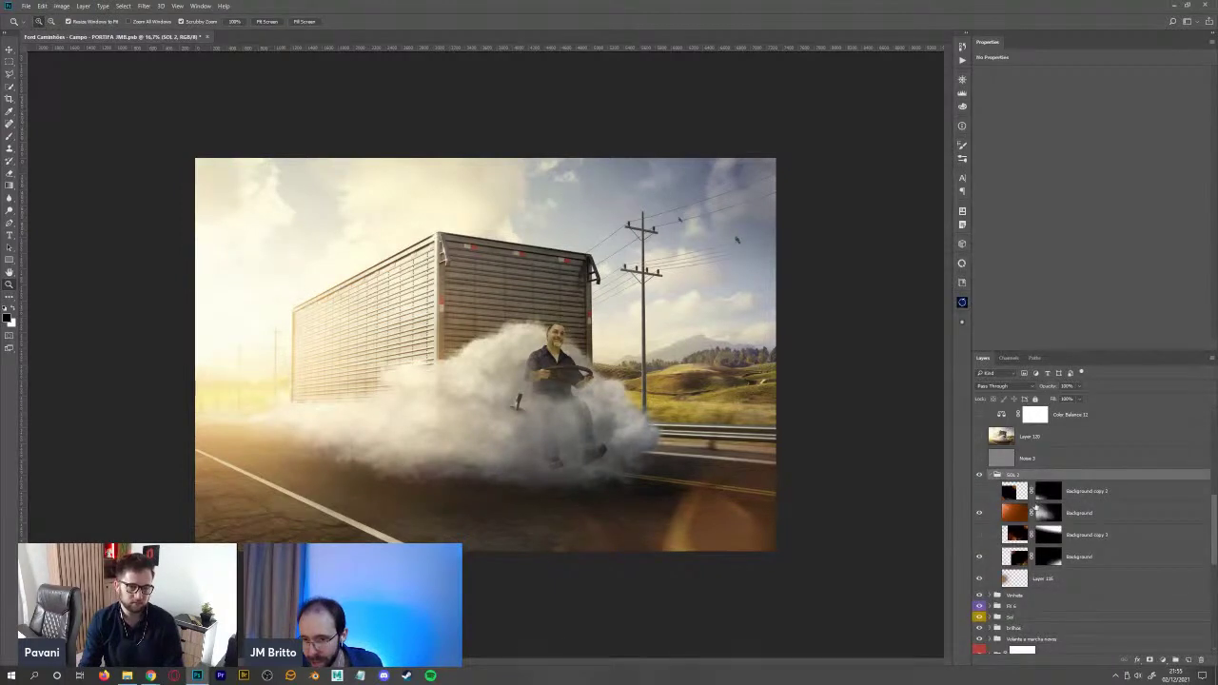
left_click_drag(1115, 524, 1032, 462)
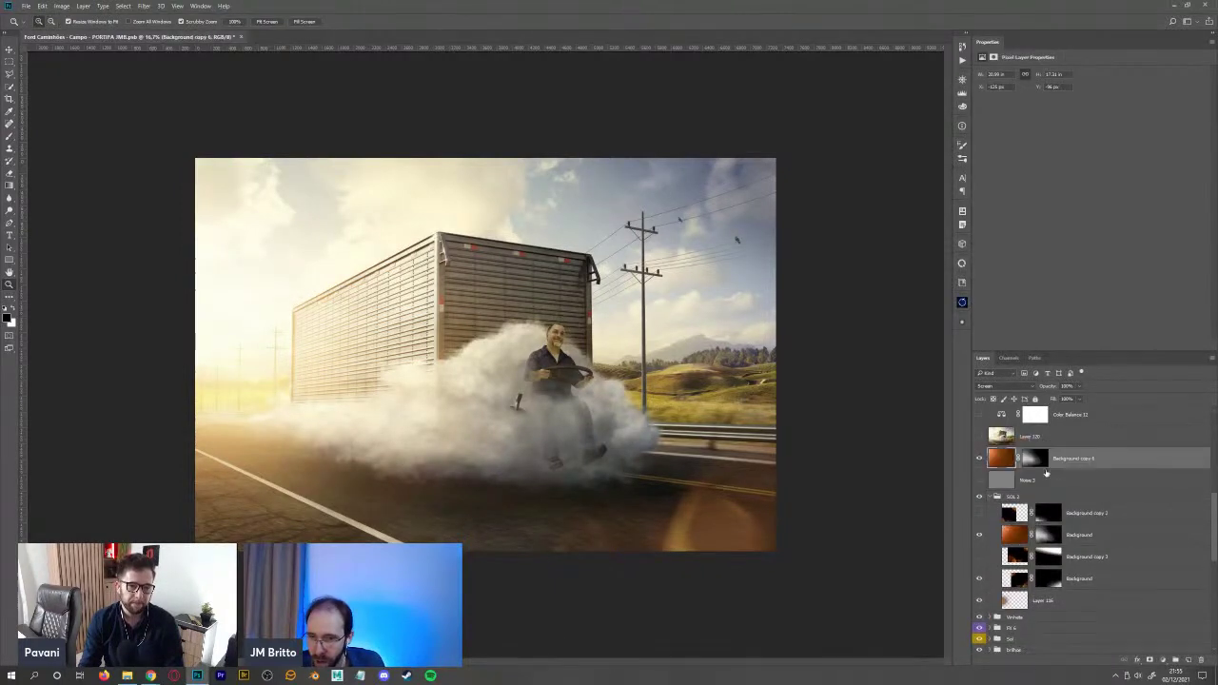
left_click(1032, 461, "shift")
left_click(1017, 386)
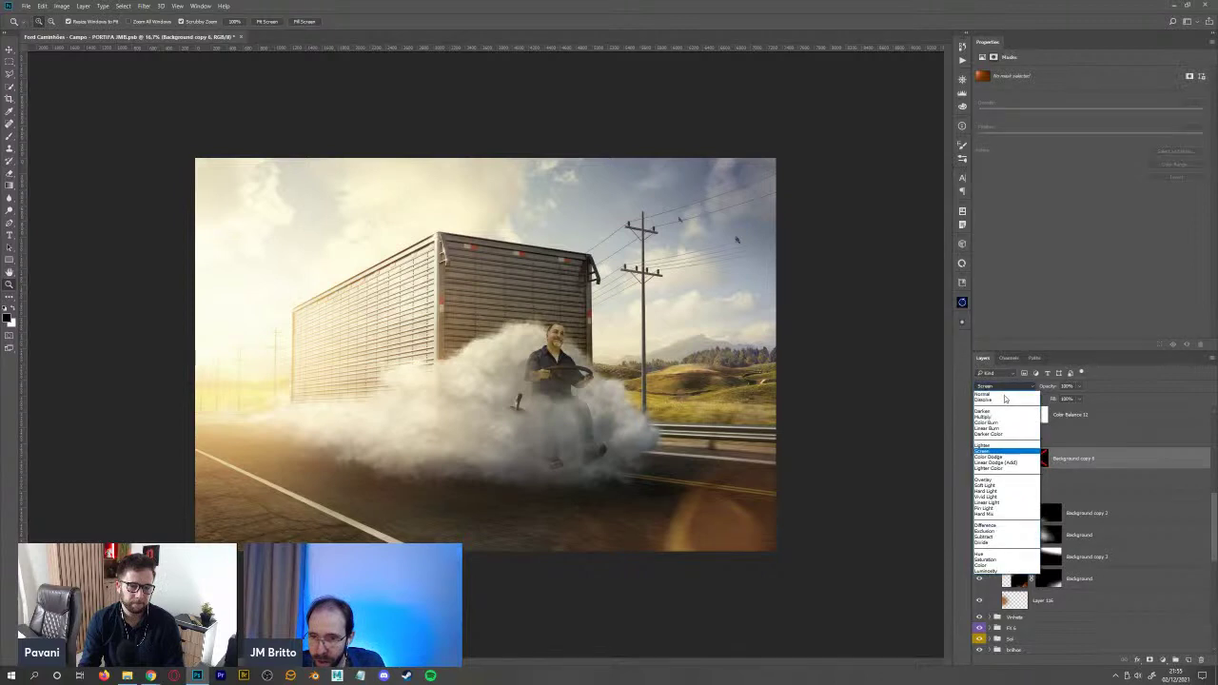
left_click(1007, 392)
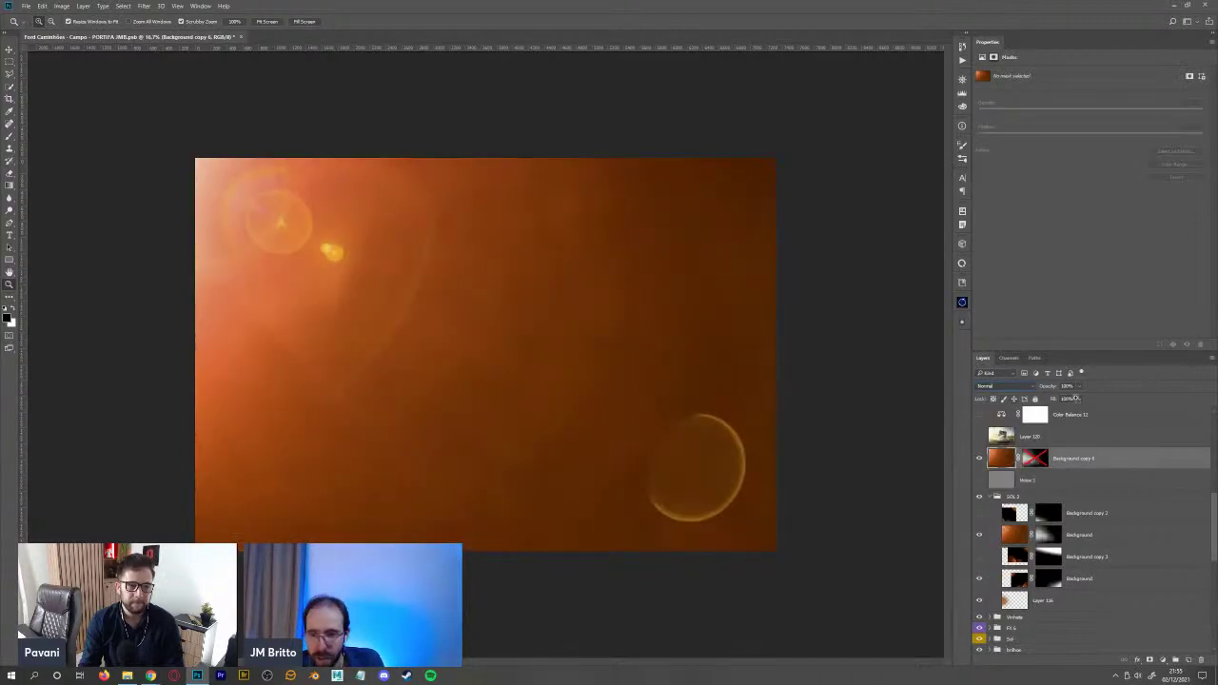
left_click(1034, 461, "shift")
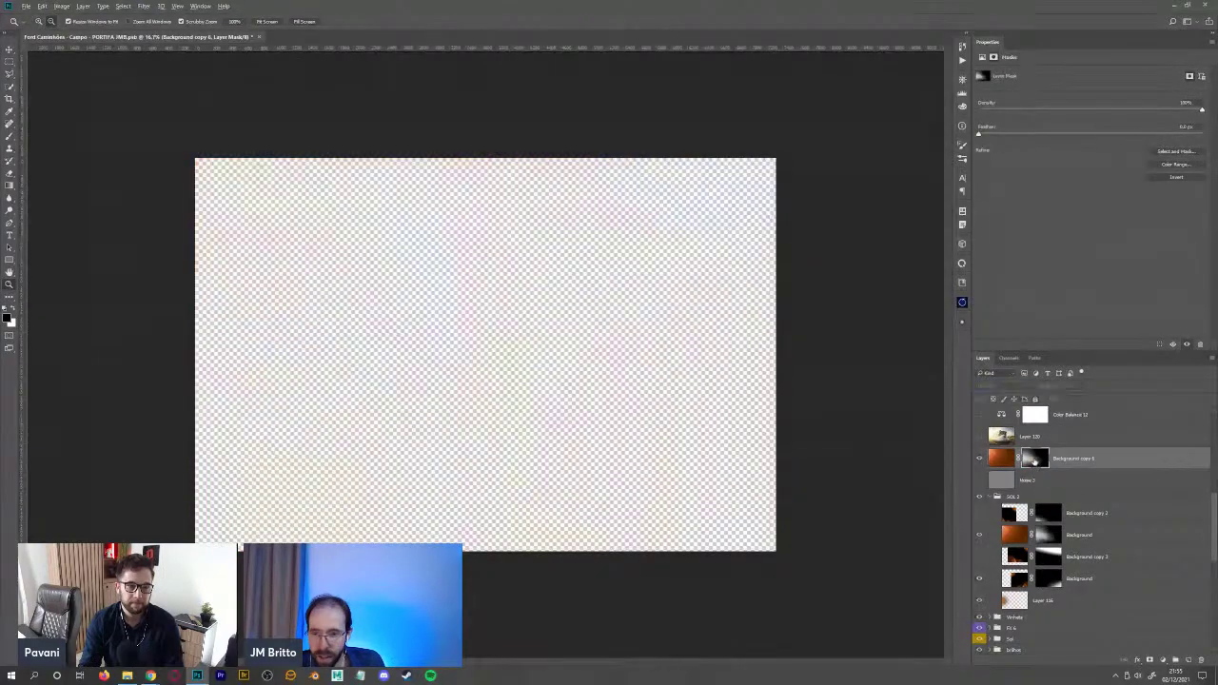
left_click(1017, 389)
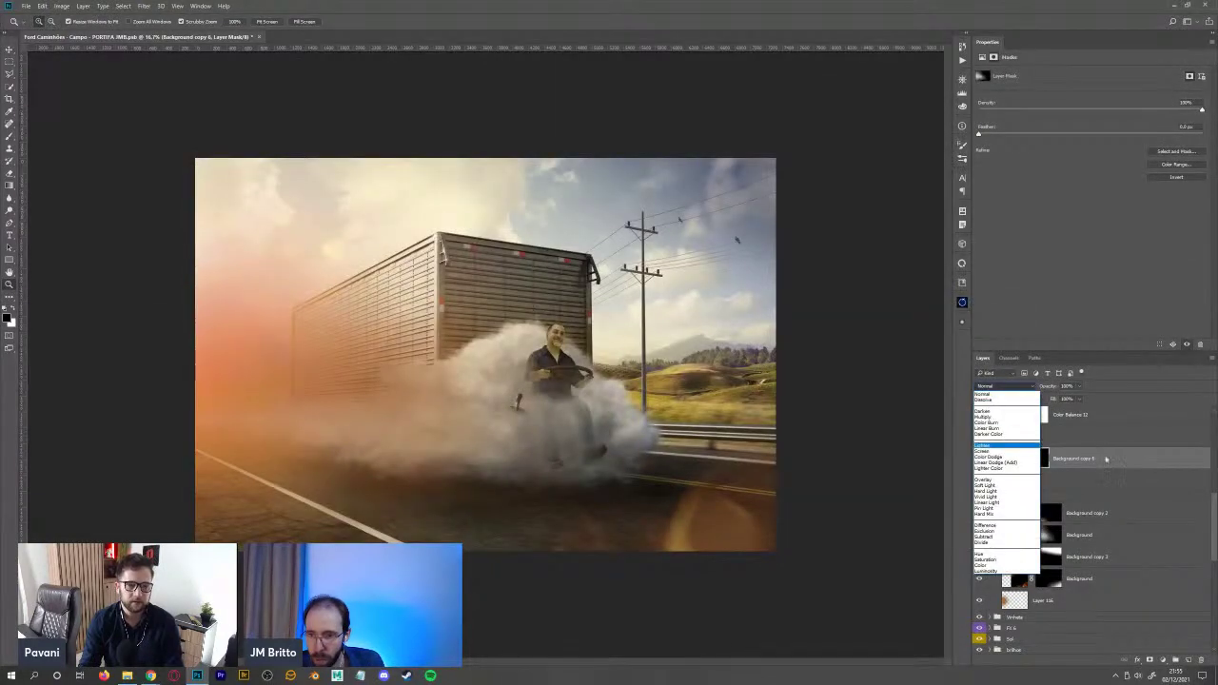
key("Escape")
left_click(979, 458)
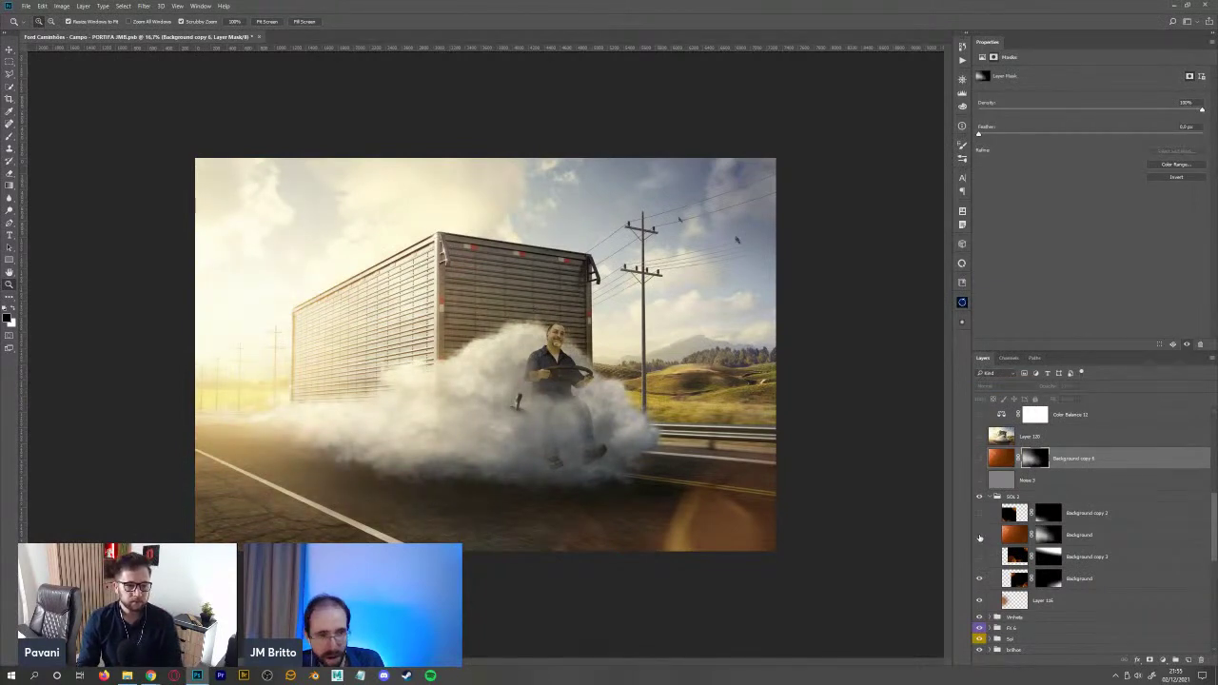
- Show the Background flare and duplicate Layer 116 at Normal blend, 100% opacity and 100% fill
left_click(979, 535)
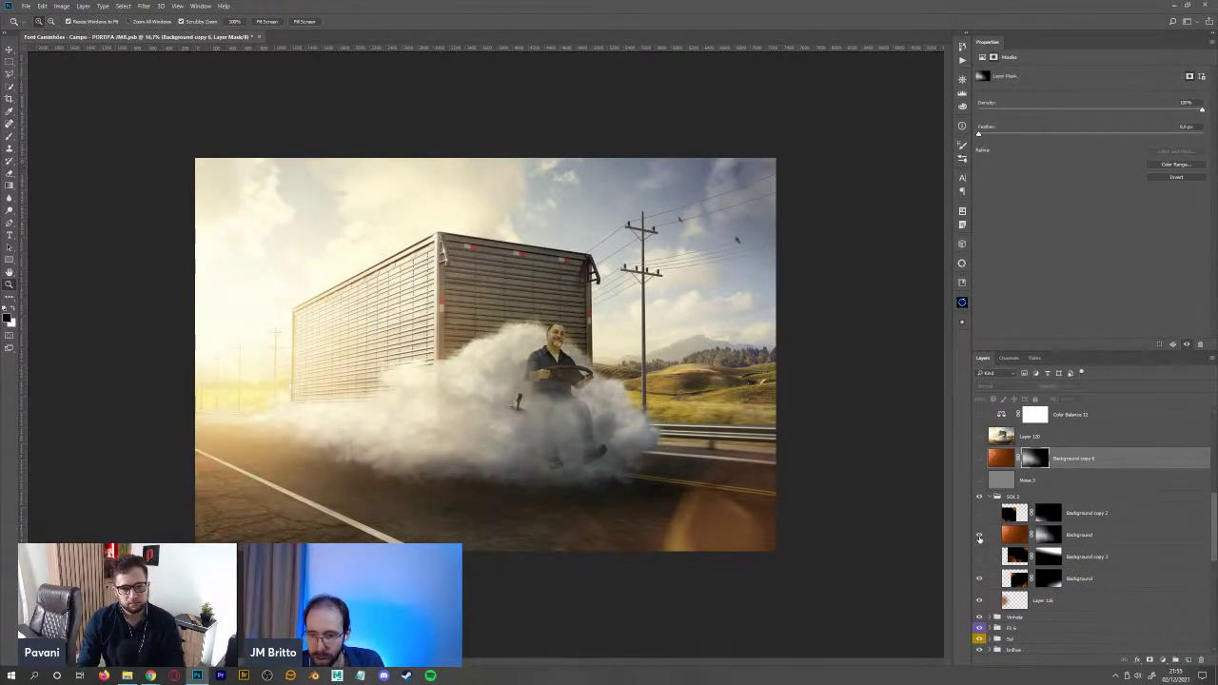
left_click(1021, 607)
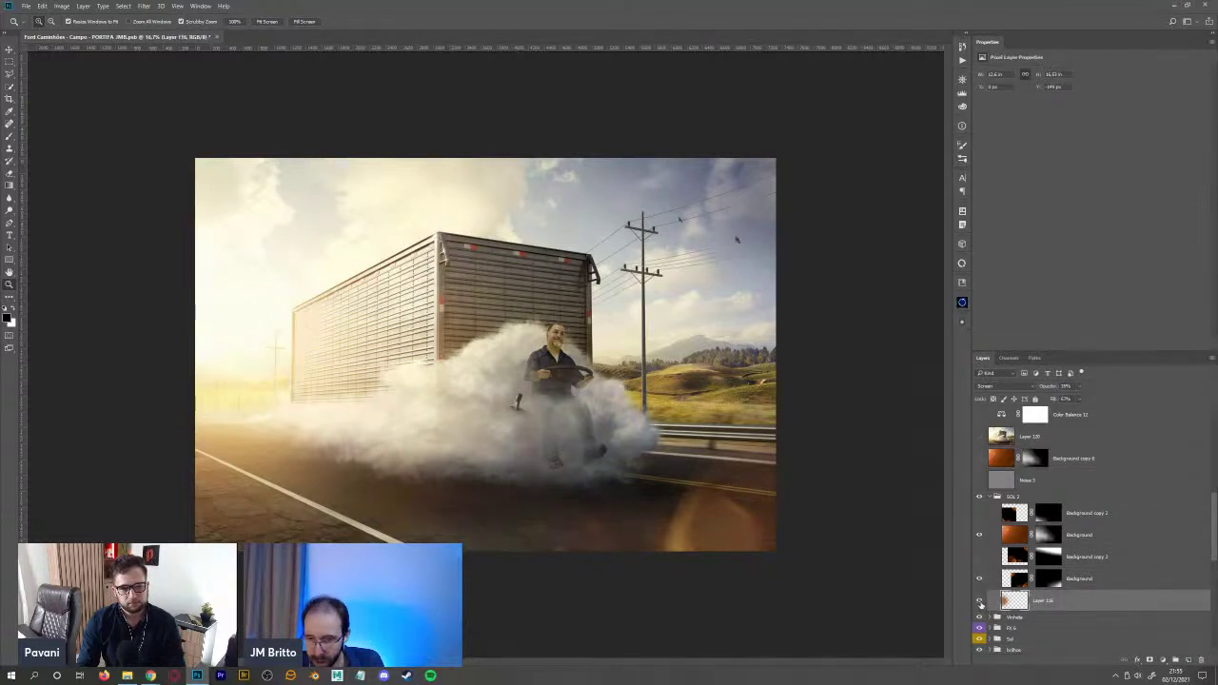
left_click_drag(1047, 604, 1037, 438)
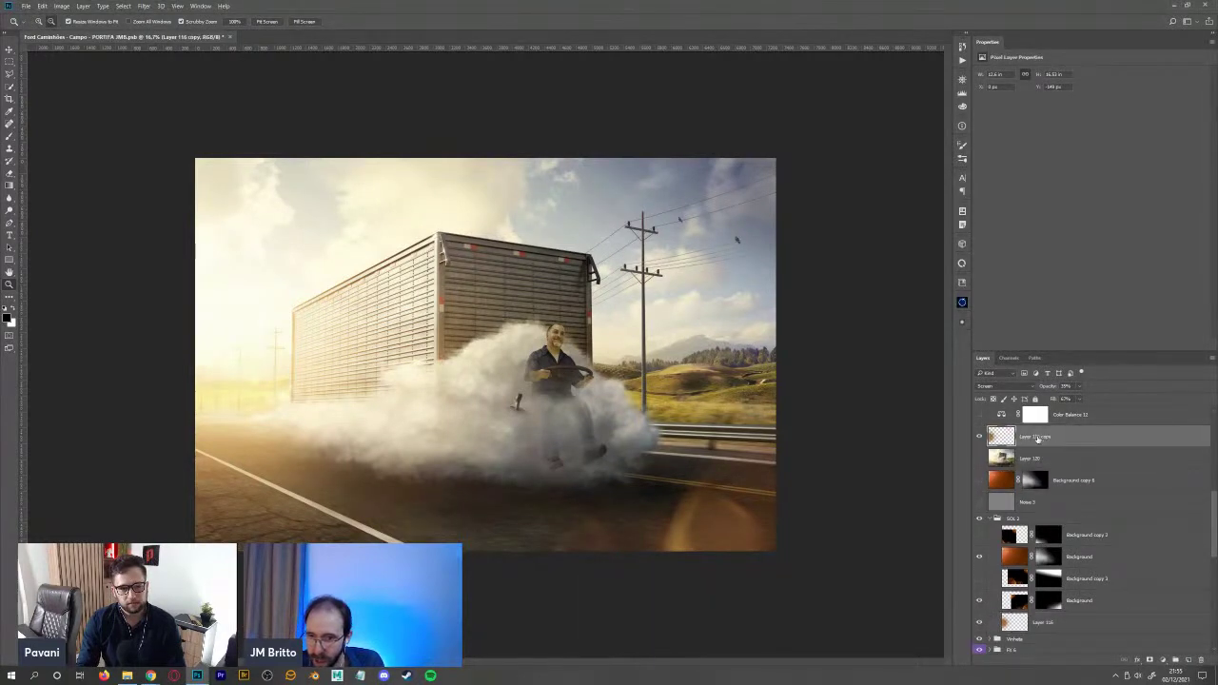
left_click(999, 387)
left_click(1003, 396)
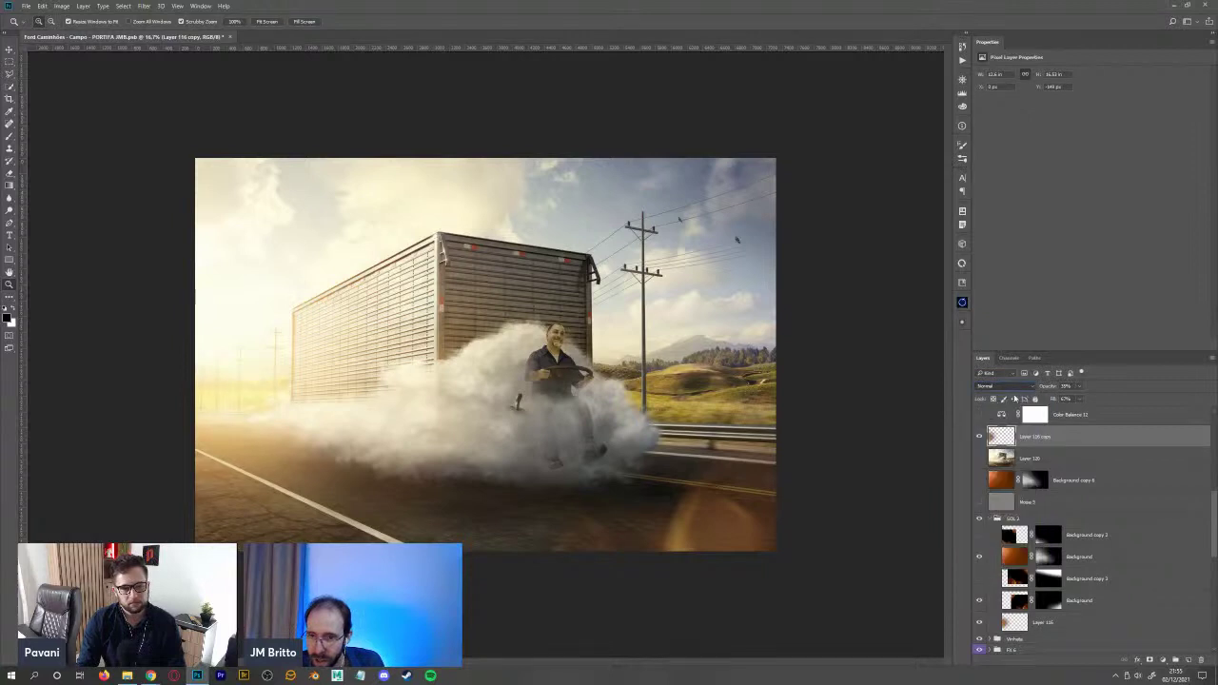
key("0")
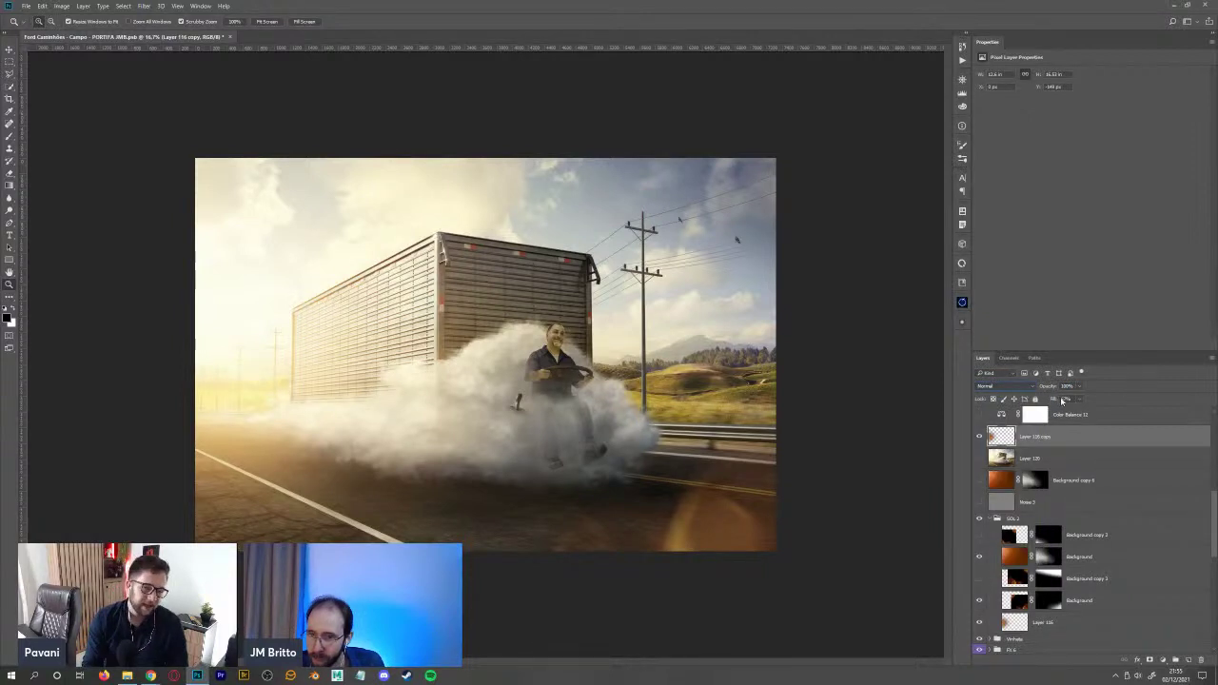
left_click_drag(1062, 400, 1190, 384)
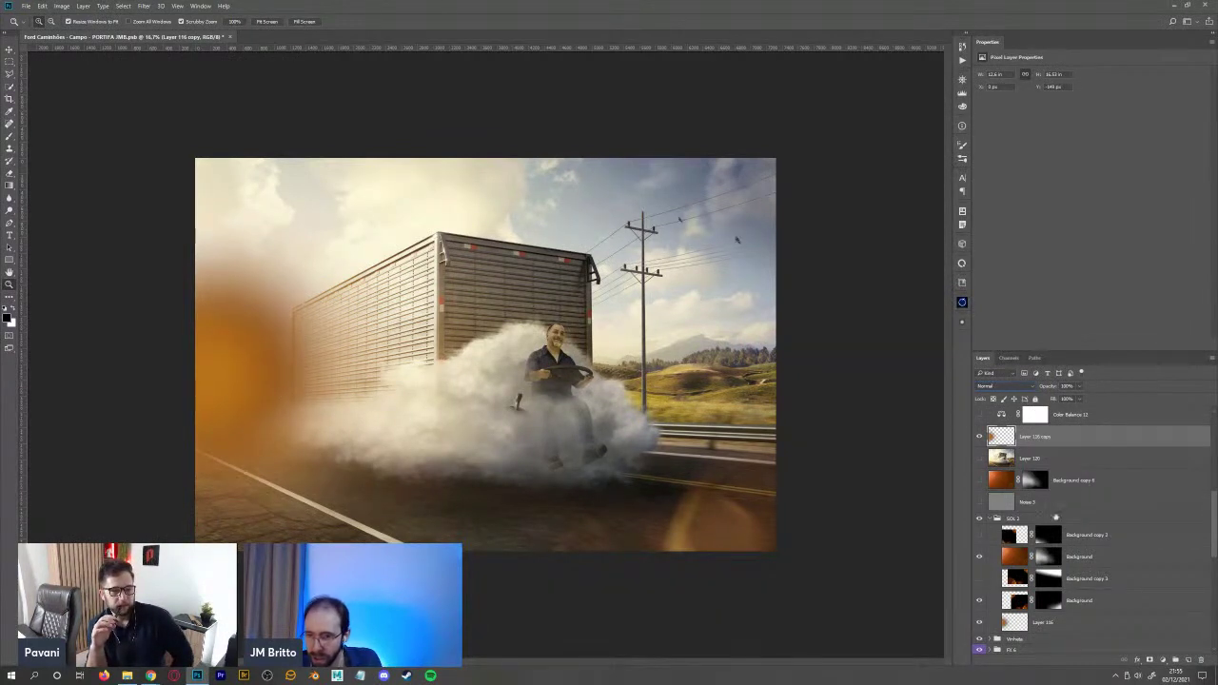
left_click(1053, 622)
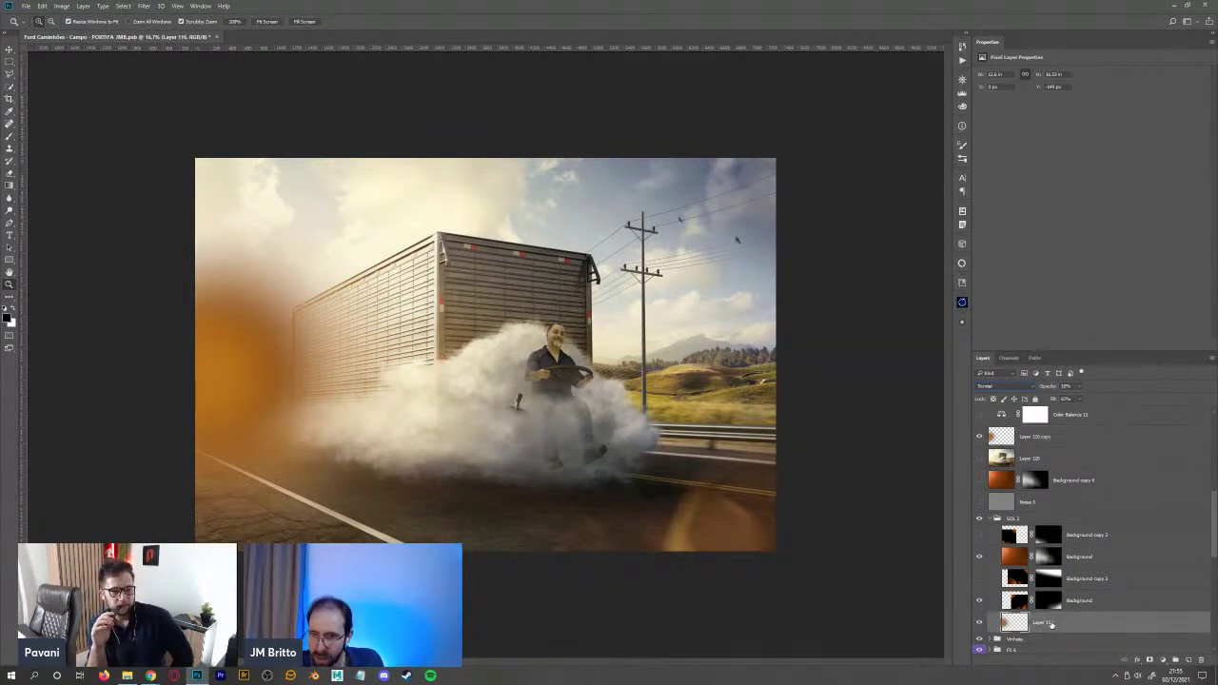
left_click(1070, 438)
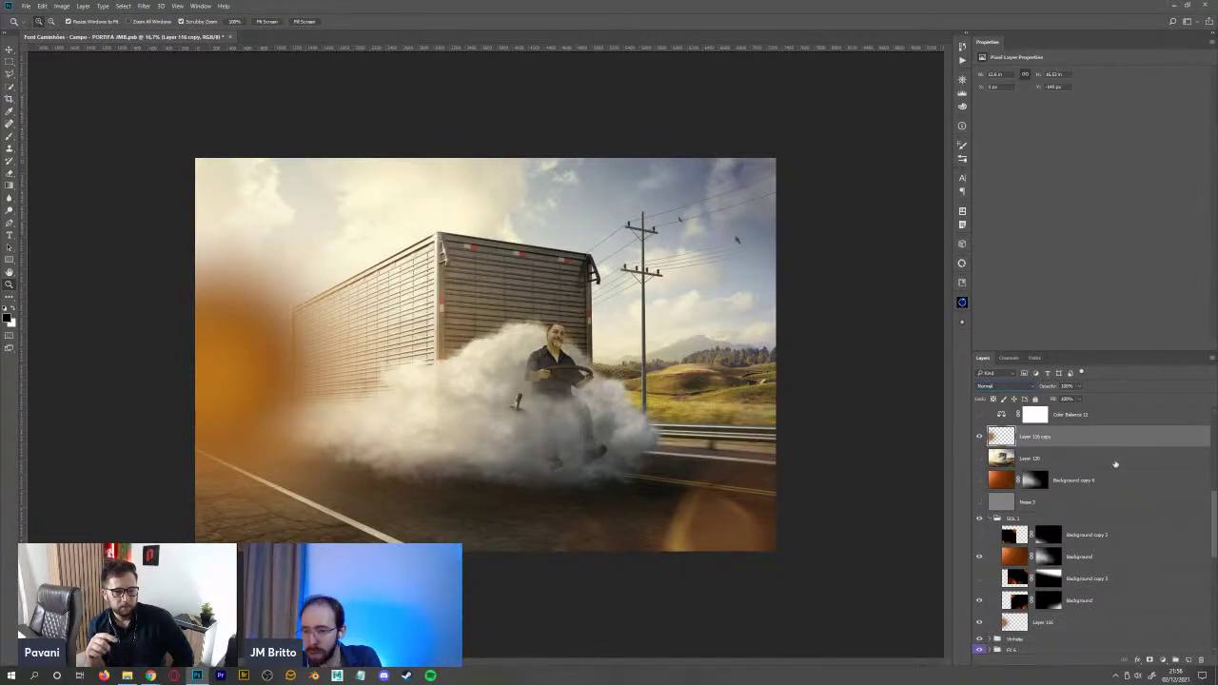
- Select a circle at the image's left edge, hide Layer 116 copy, and reselect Layer 116
left_click(1001, 436, "ctrl")
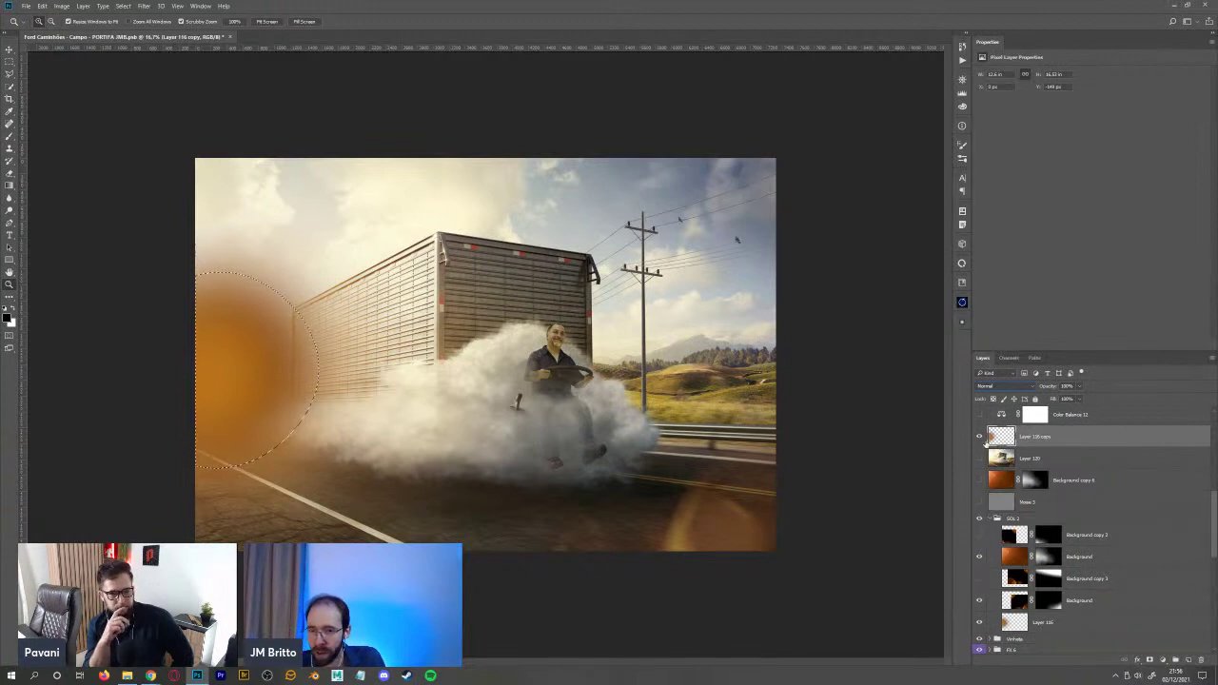
left_click(979, 436)
left_click(1066, 631)
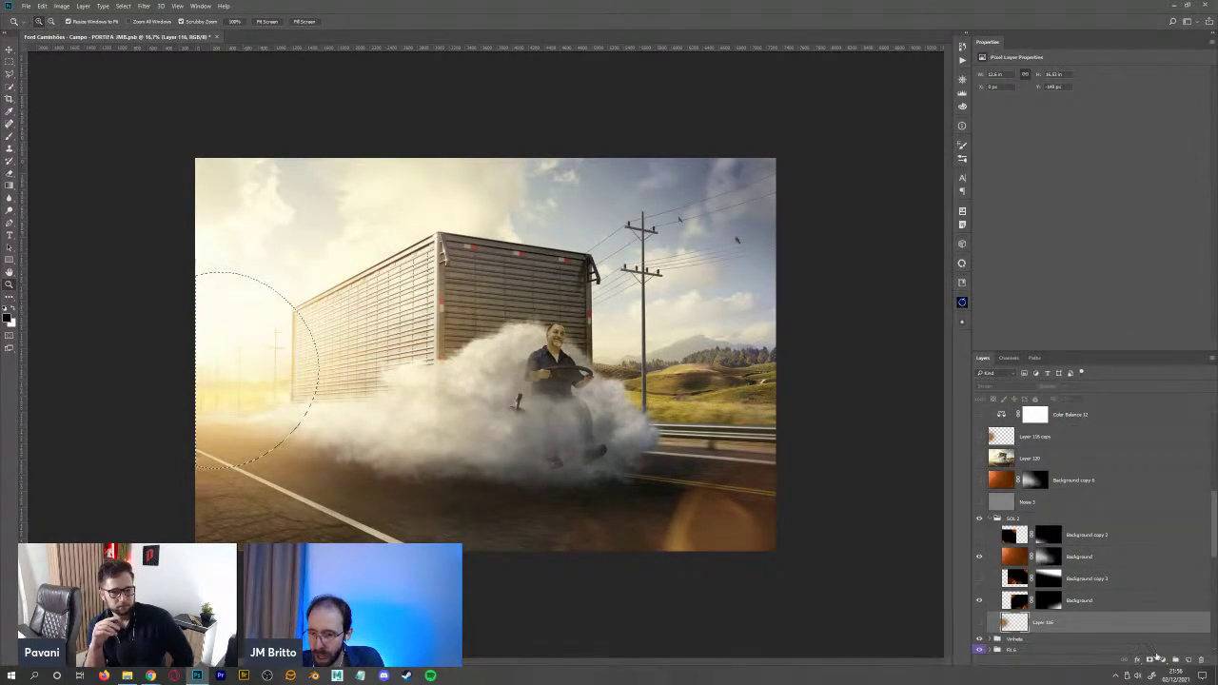
left_click(1157, 659)
- Add a Curves adjustment in the circle, lift the black point and bend the Blue channel curve
left_click(1146, 514)
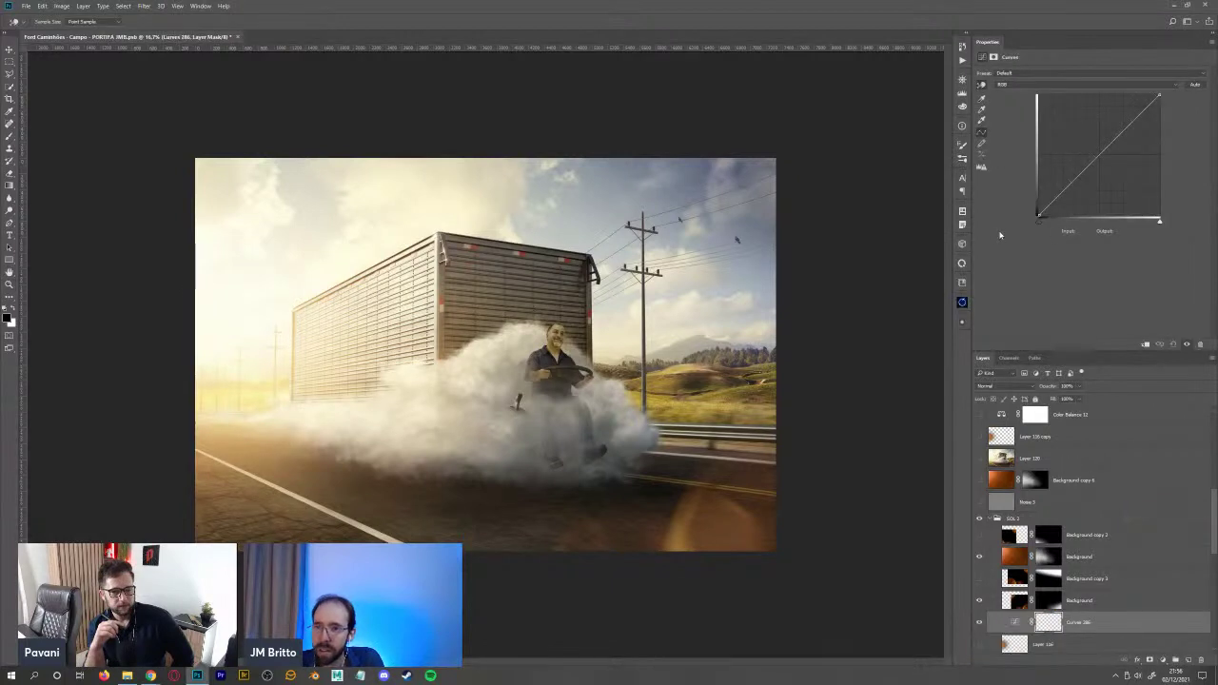
left_click_drag(1038, 218, 1038, 171)
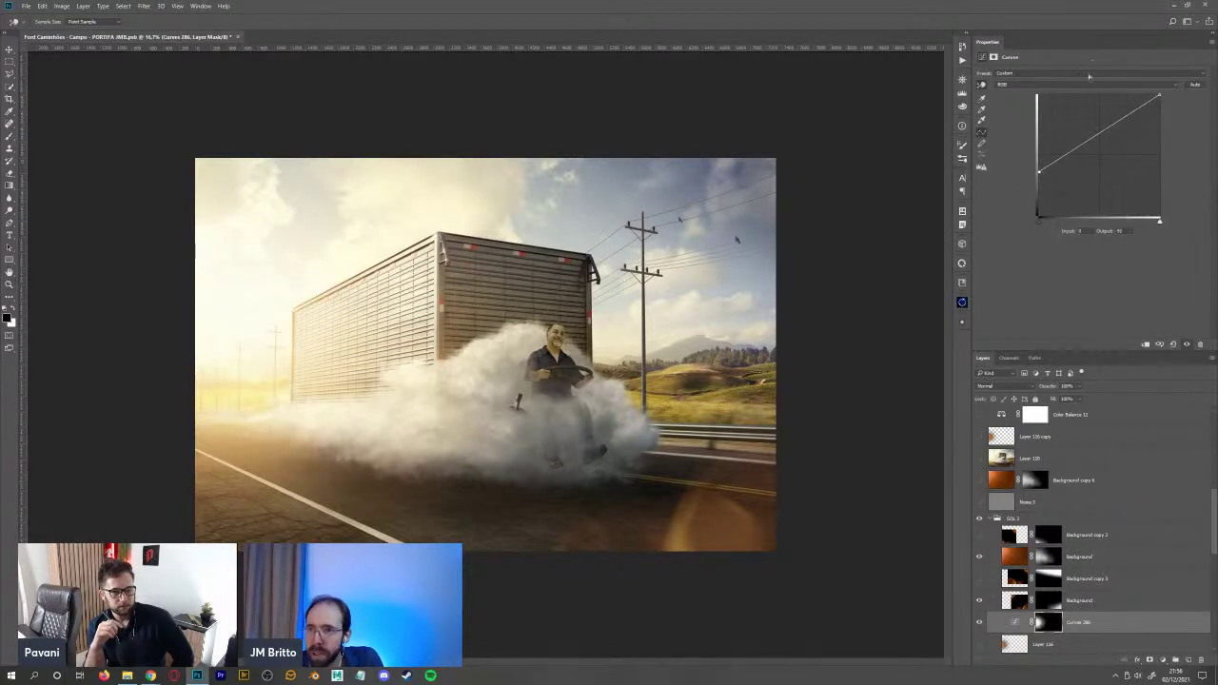
left_click(1089, 83)
left_click(1090, 107)
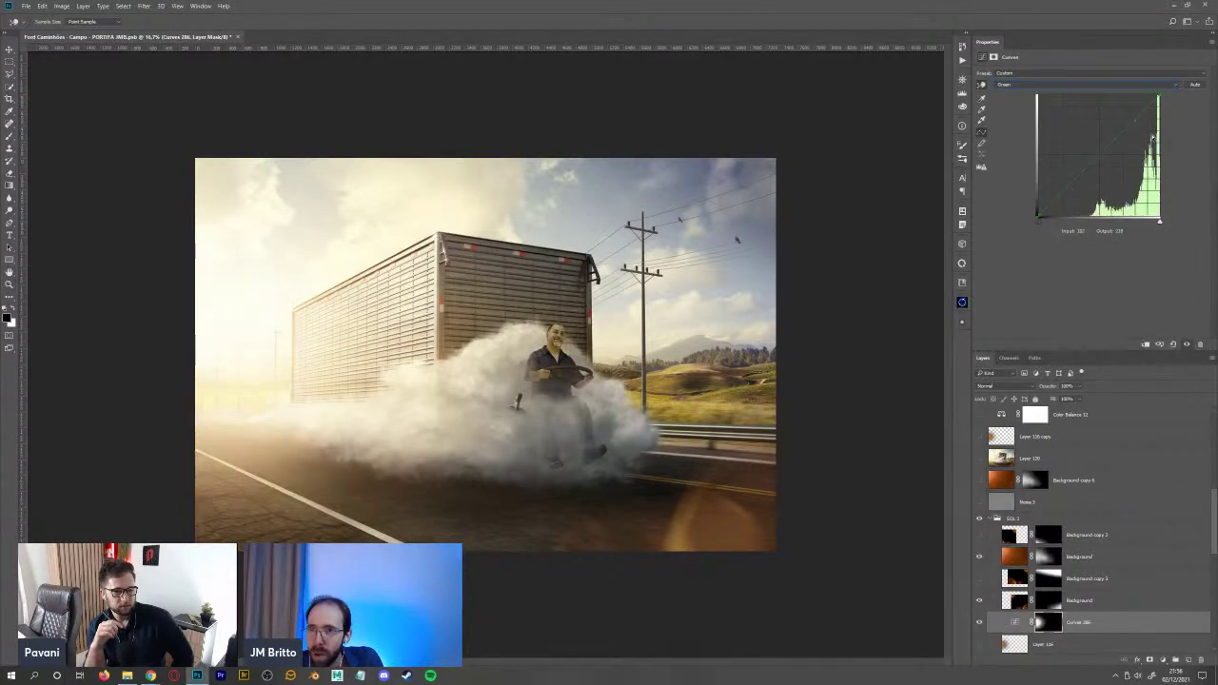
left_click(1109, 84)
left_click(1109, 99)
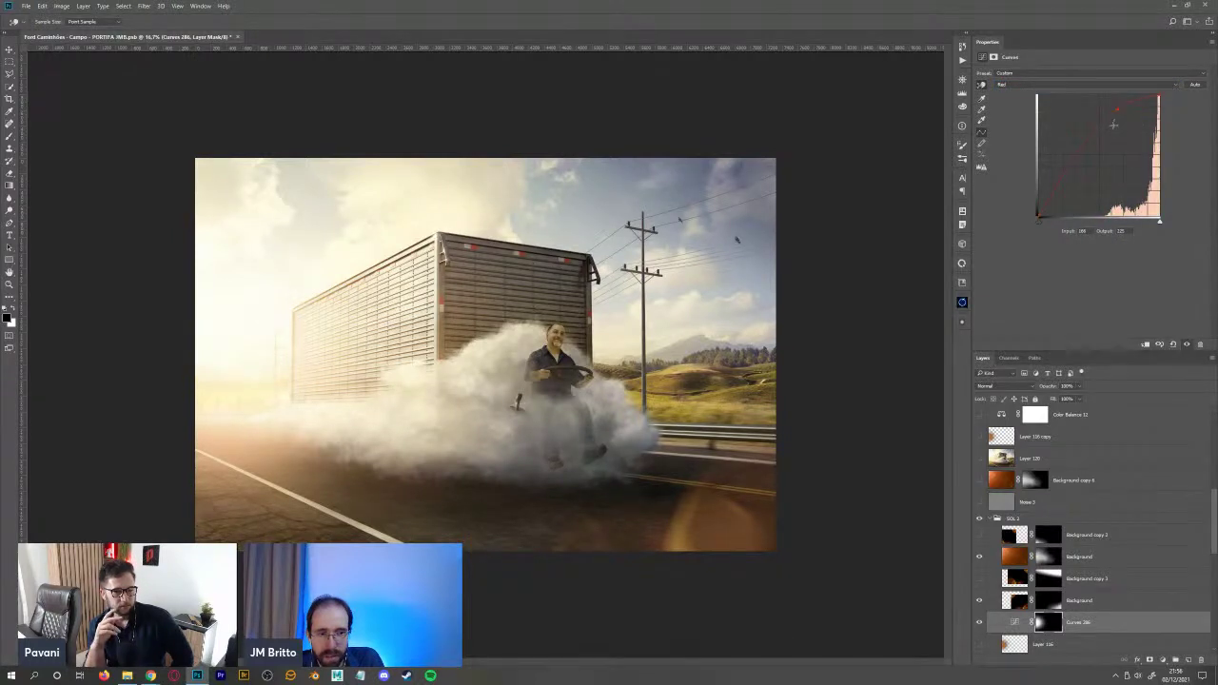
left_click(1056, 85)
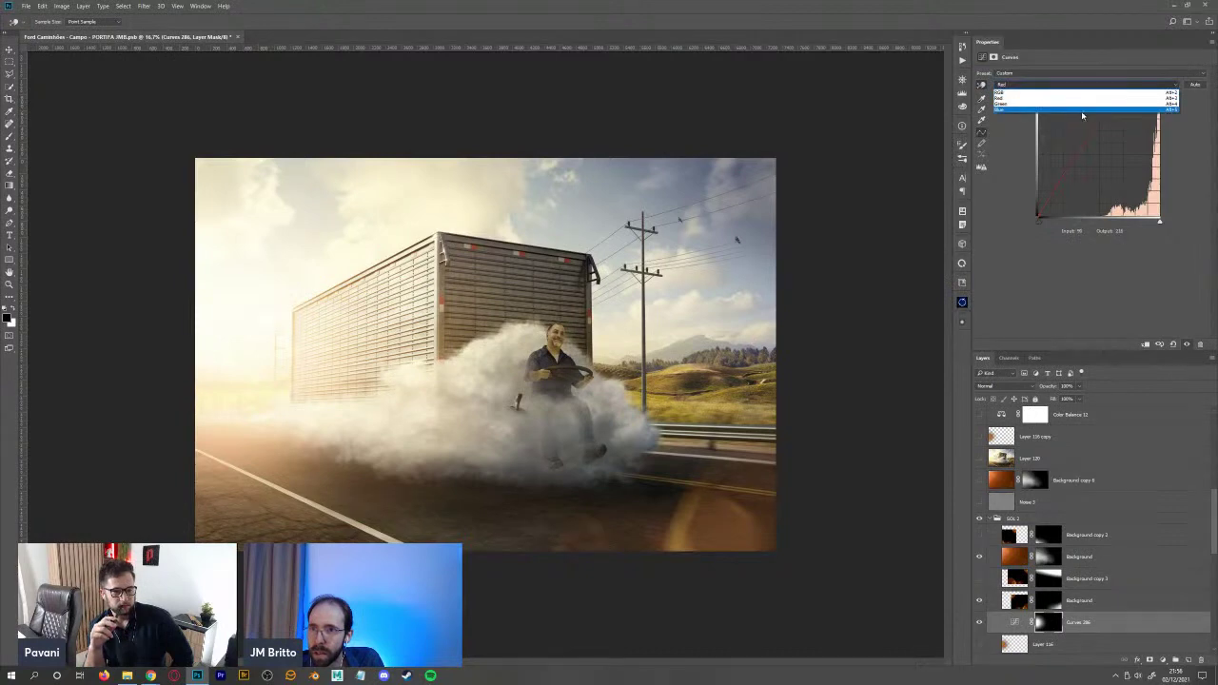
left_click(1142, 111)
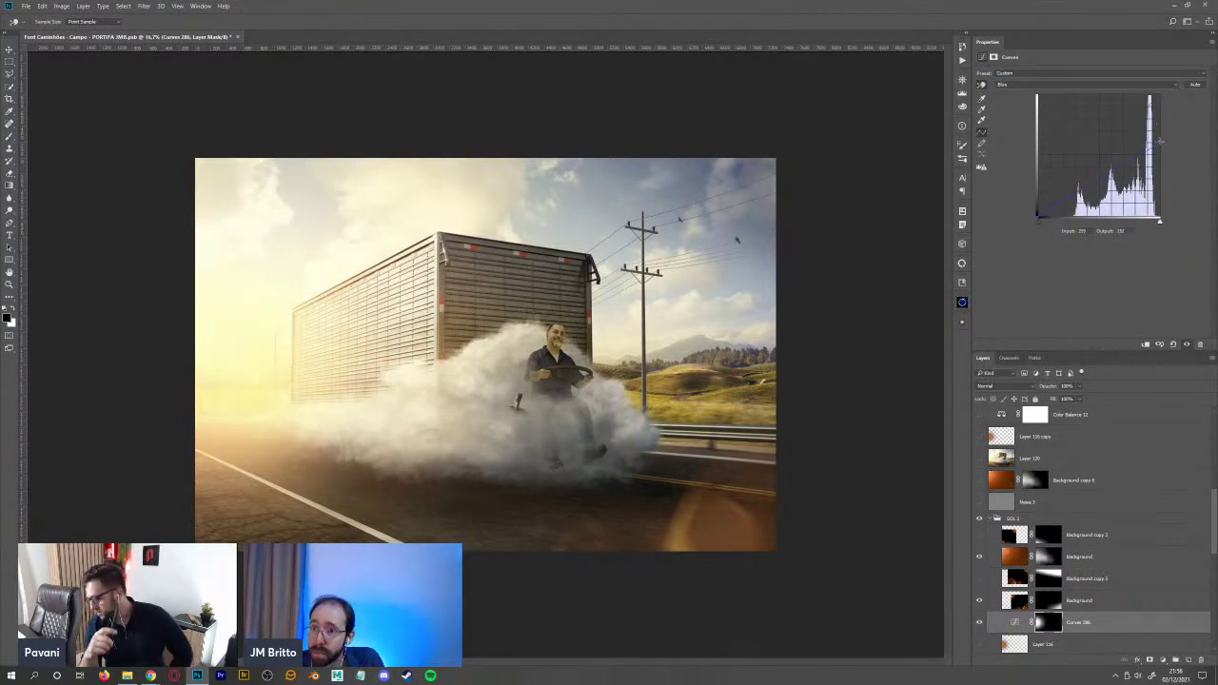
left_click_drag(1161, 131, 1167, 110)
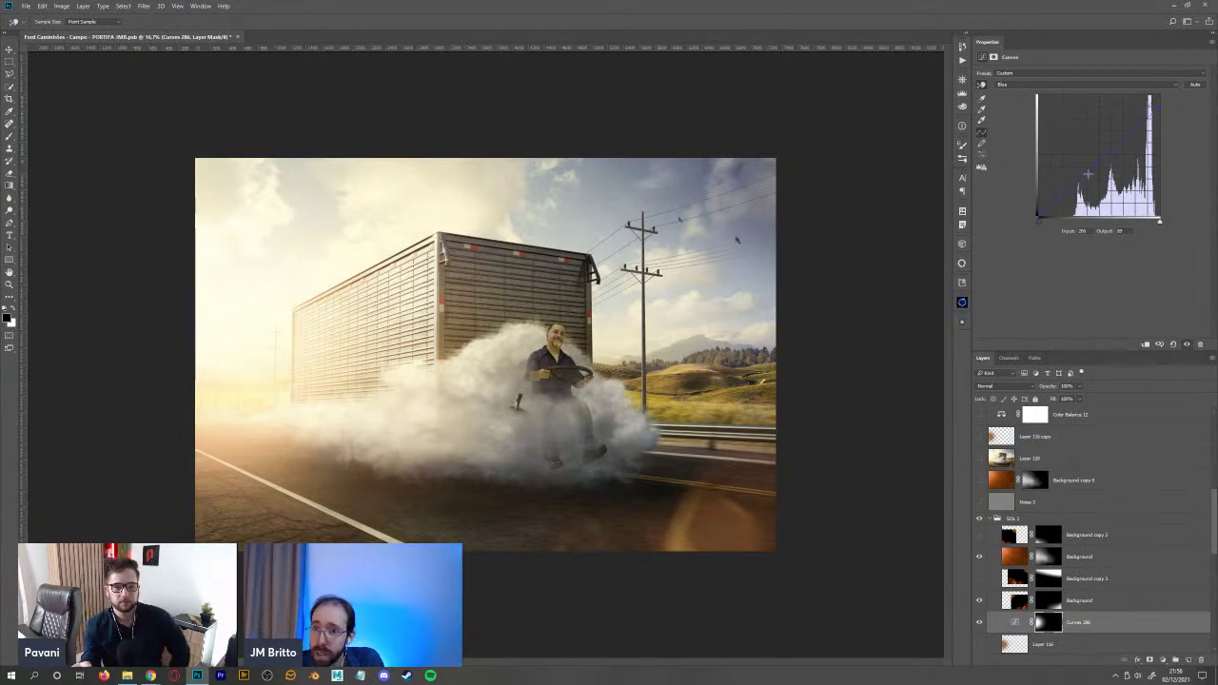
- On the RGB curve, raise the black point to output 15 and brighten the midtones
key("alt+2")
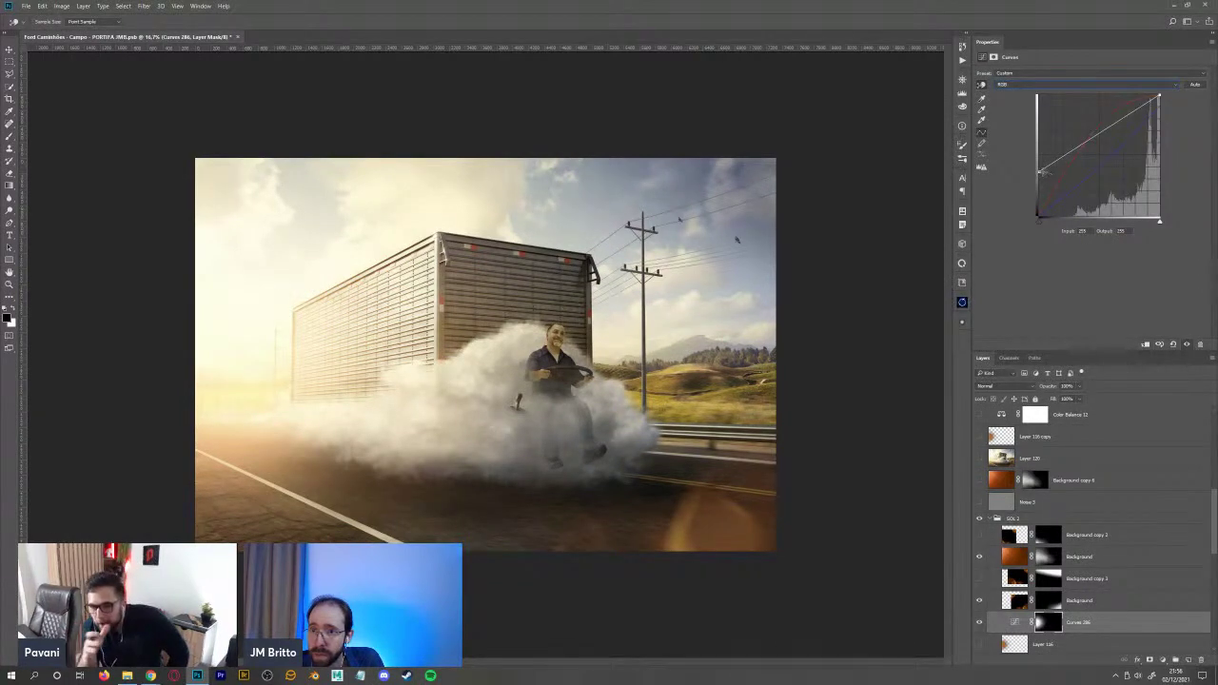
left_click_drag(1039, 217, 1039, 210)
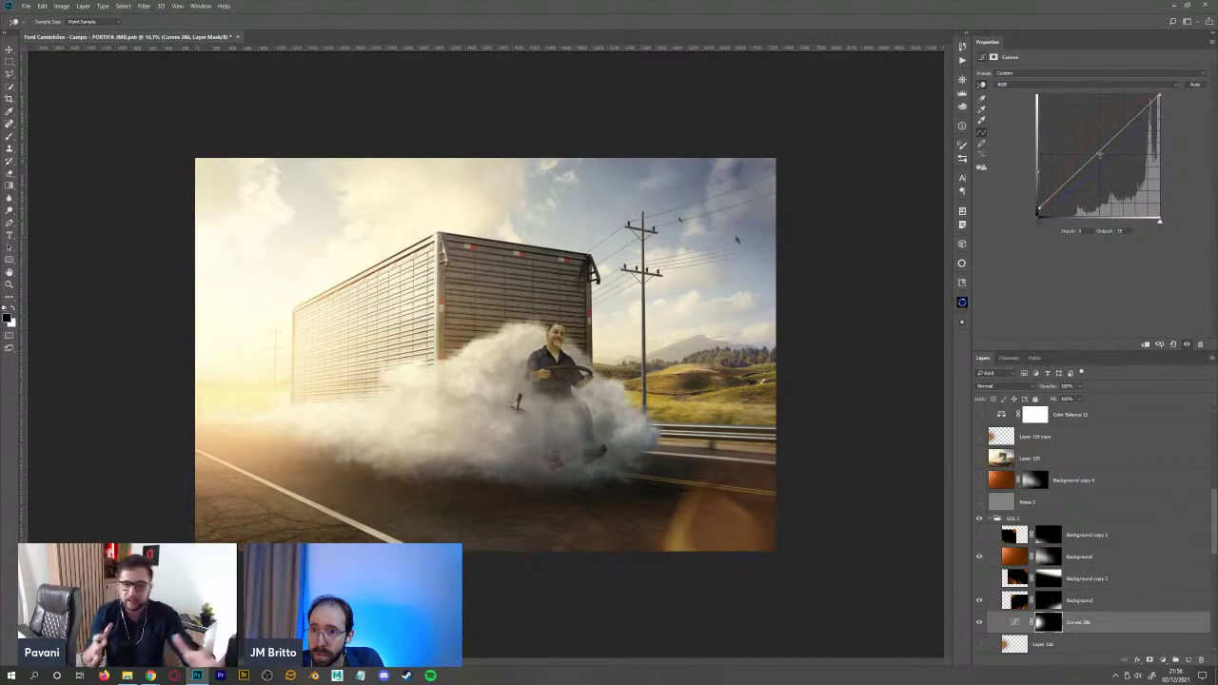
left_click_drag(1107, 143, 1105, 124)
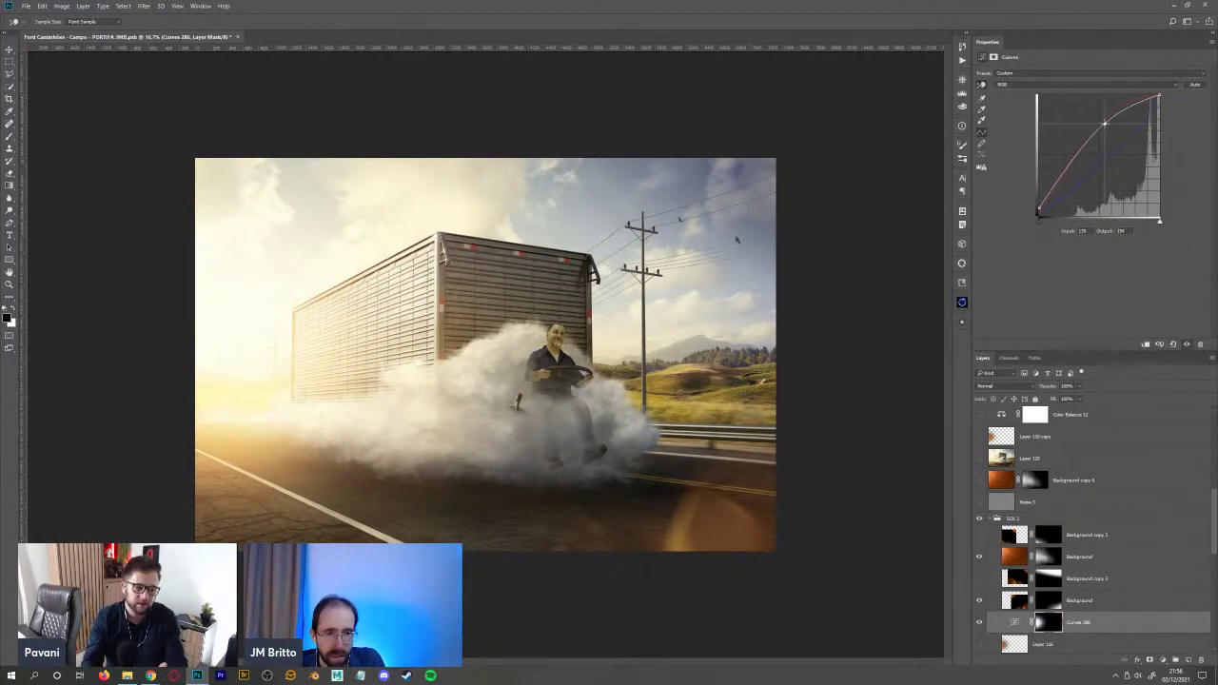
left_click(1087, 87)
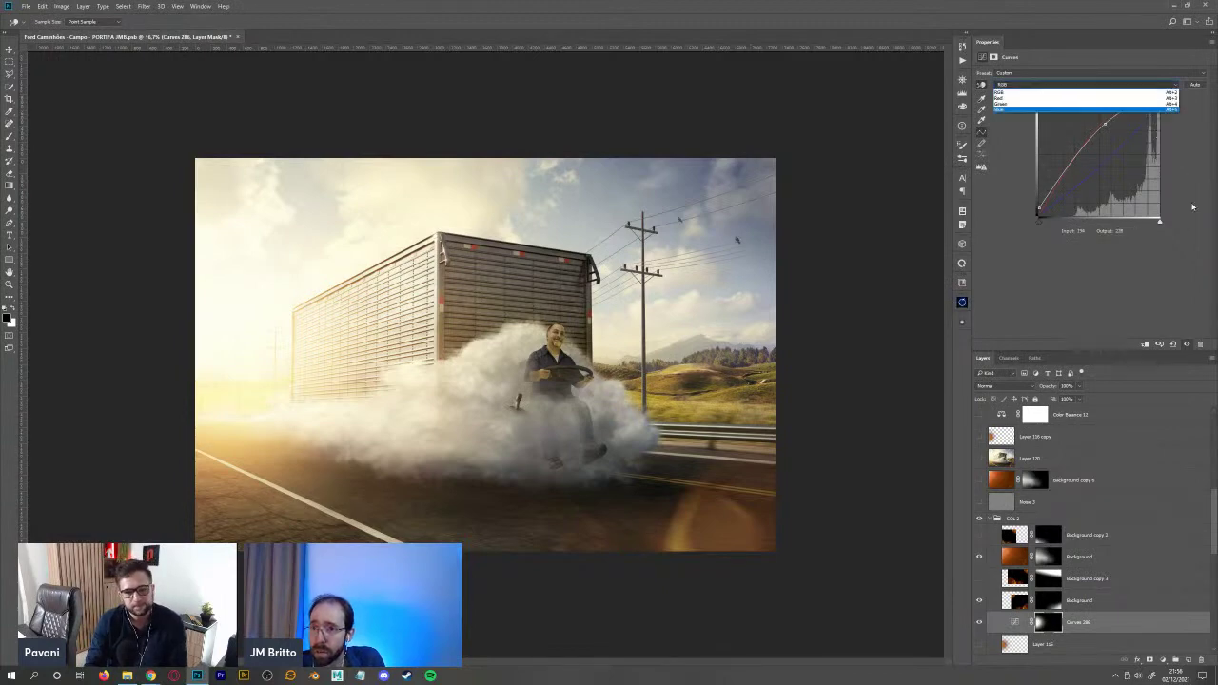
left_click(1087, 88)
- Compare Curves 286 on and off, then delete the Curves 286 layer
left_click(979, 621)
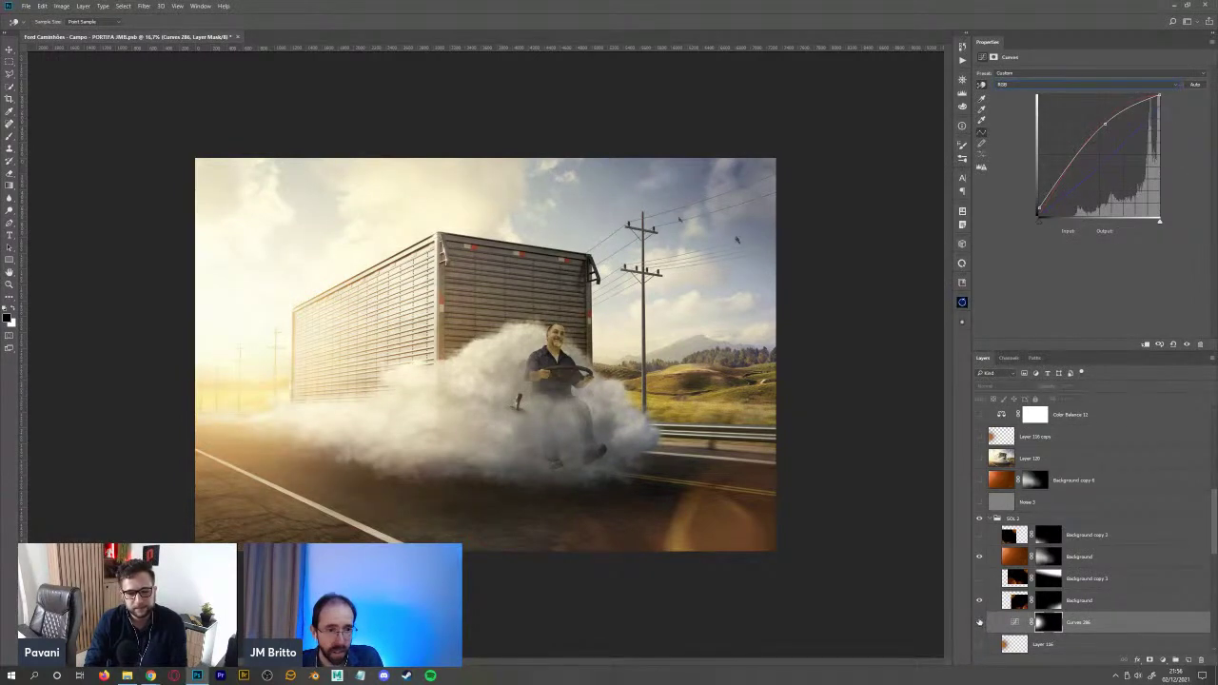
left_click(979, 621)
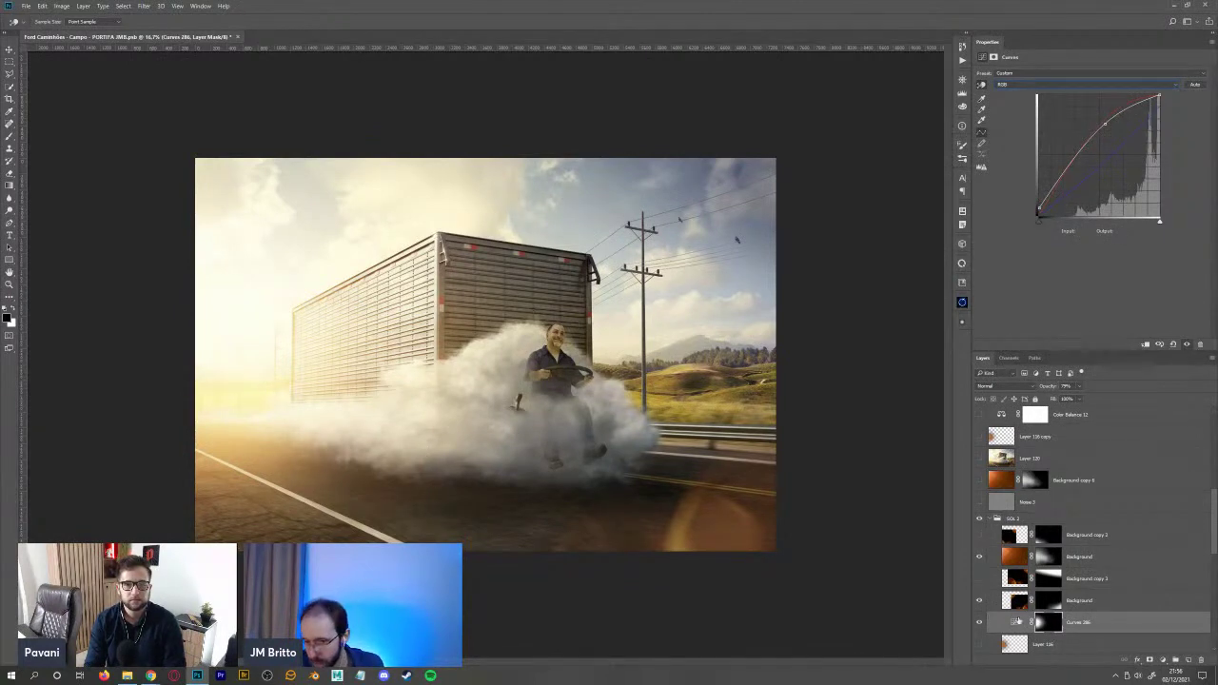
left_click_drag(1176, 626, 1201, 660)
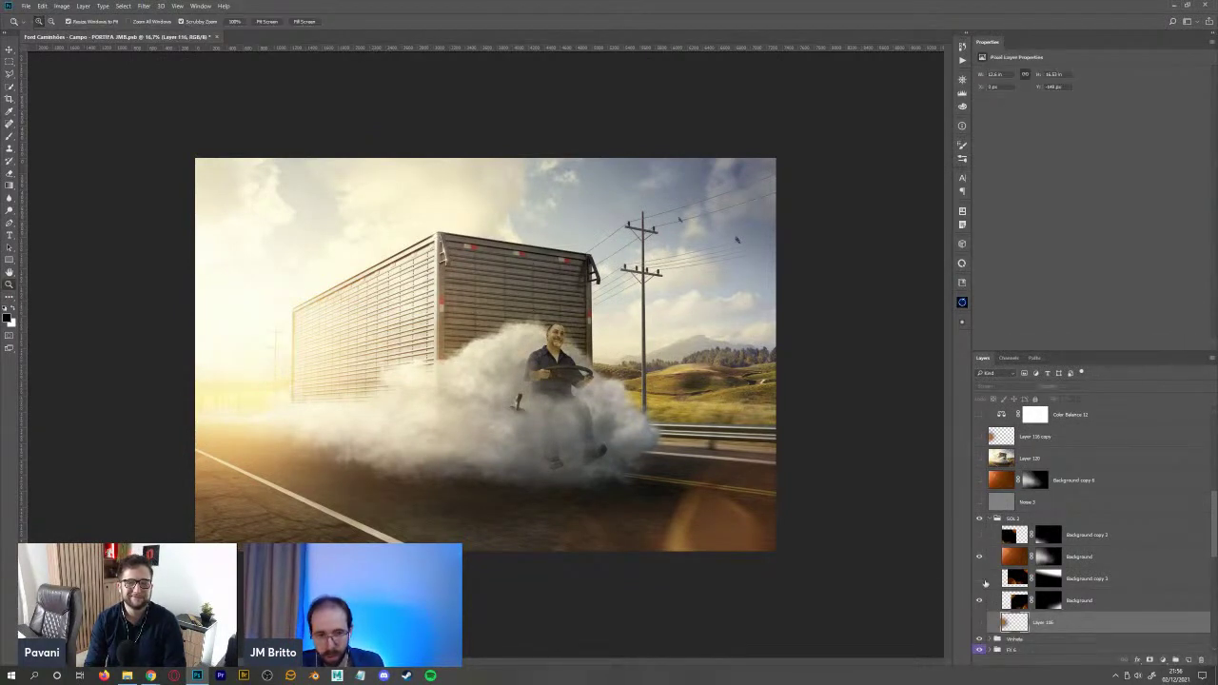
- Show Layer 116's Screen-mode glow and the background layer for a brighter yellow left side
key("z")
left_click(980, 623)
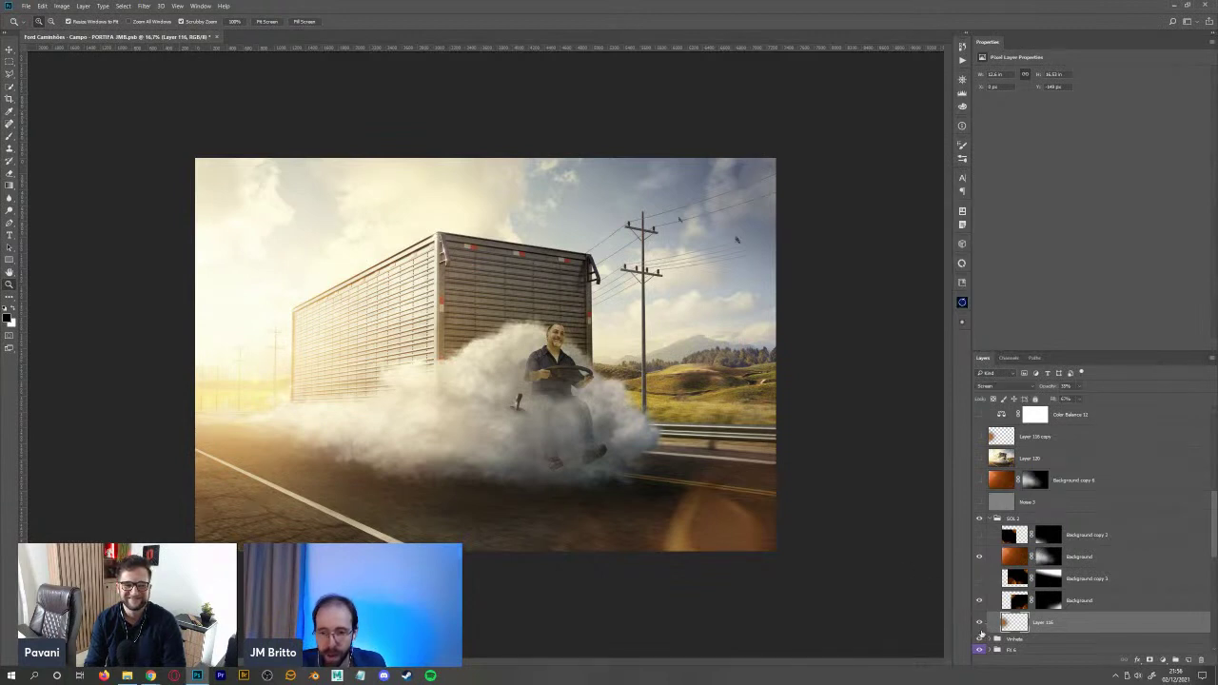
left_click(980, 600)
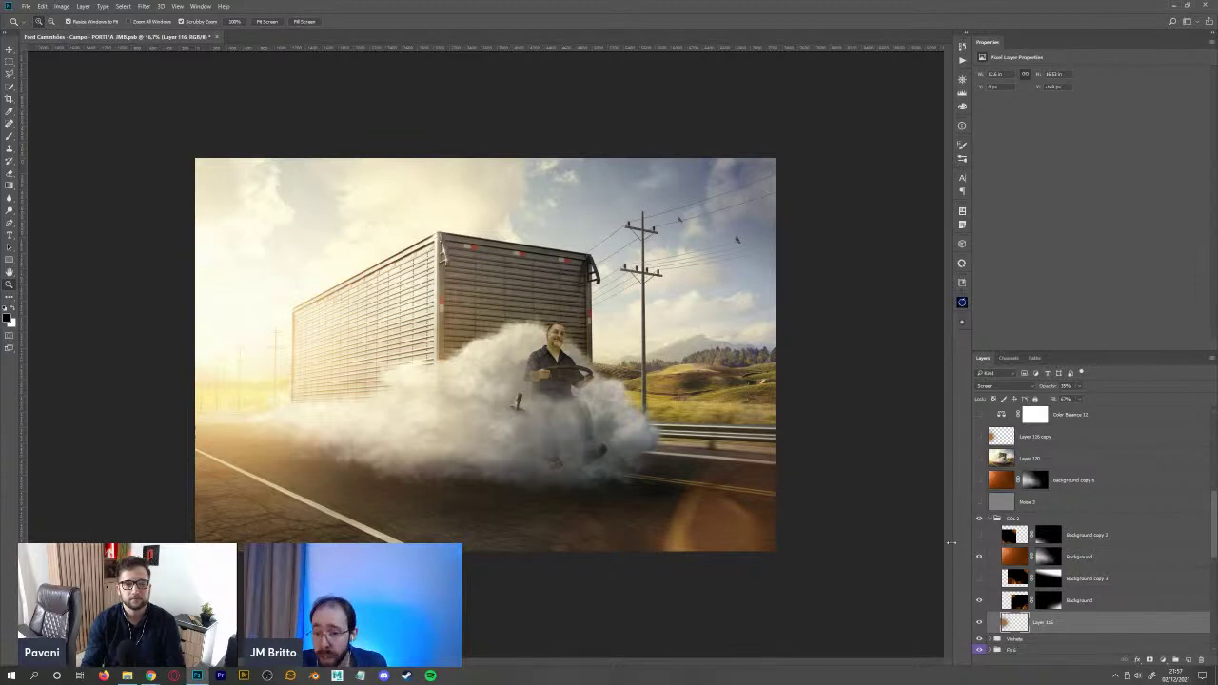
- Select the Noise 5 layer, zoom in and out to inspect the truck, and collapse SOL 2
left_click(1076, 505)
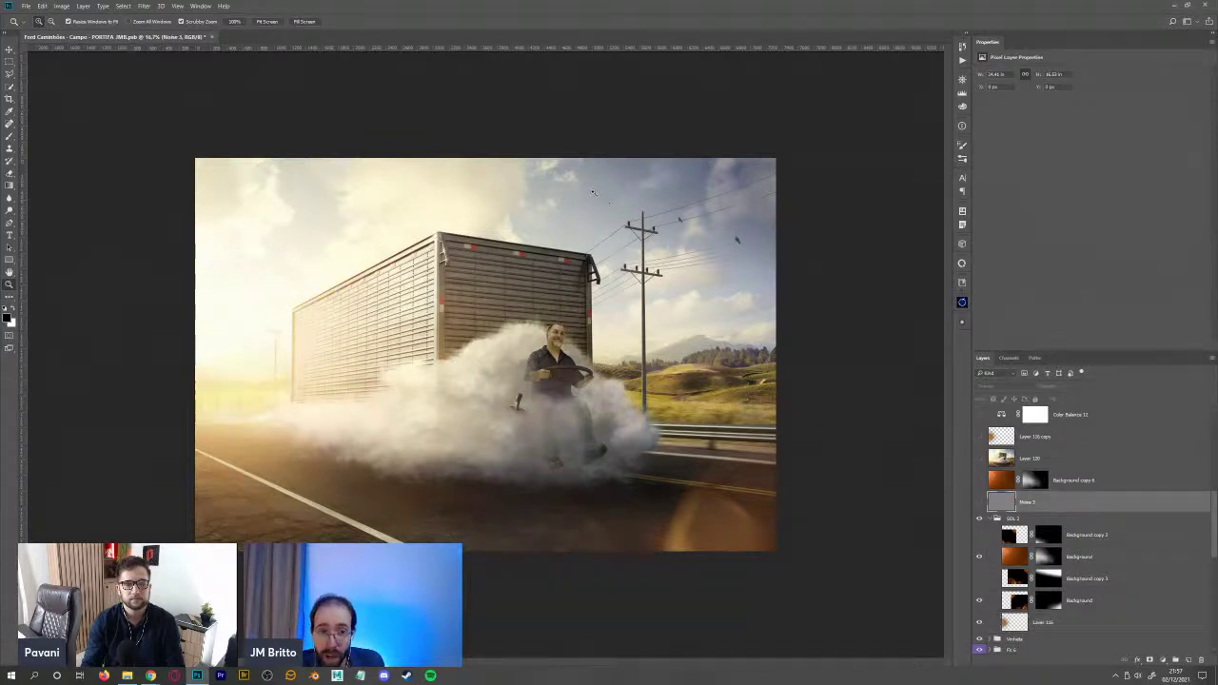
key("ctrl+plus")
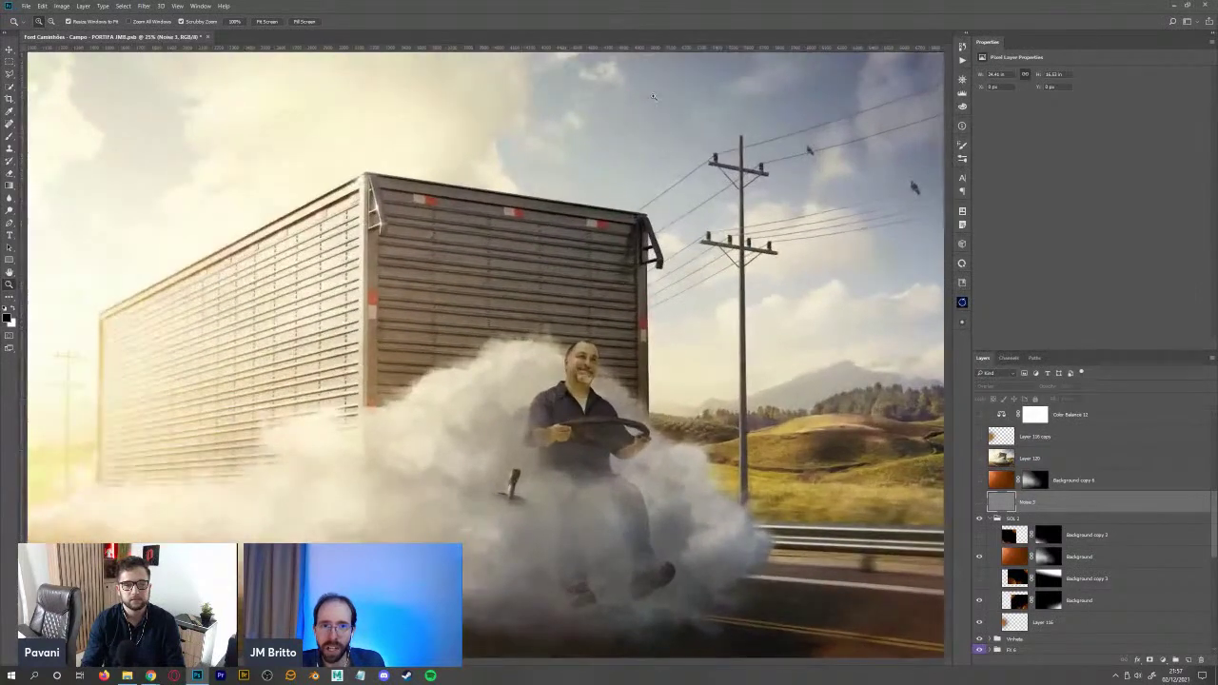
left_click(653, 96)
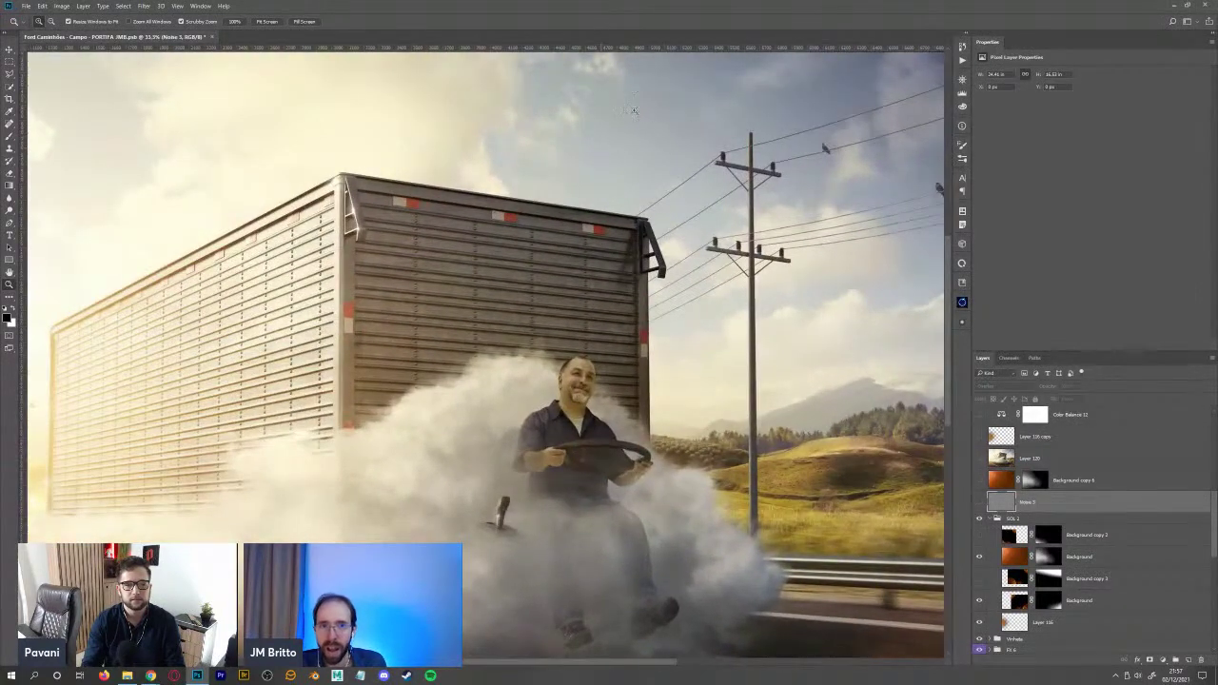
left_click(627, 156, "alt")
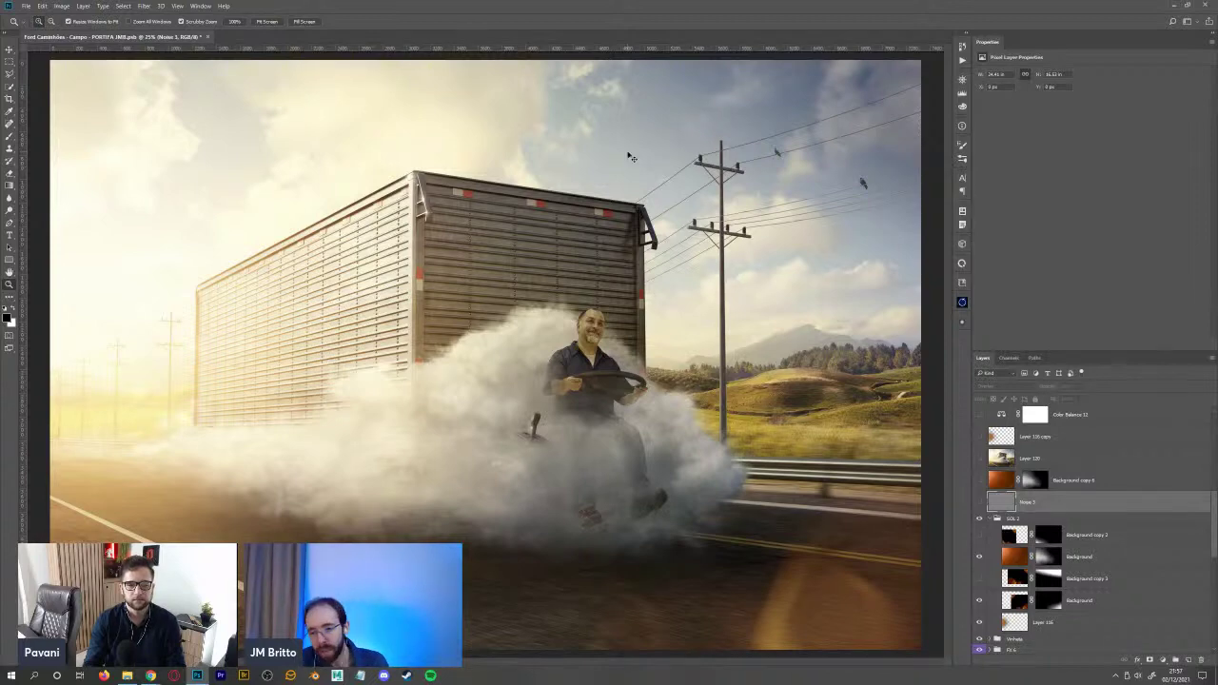
left_click(627, 156, "alt")
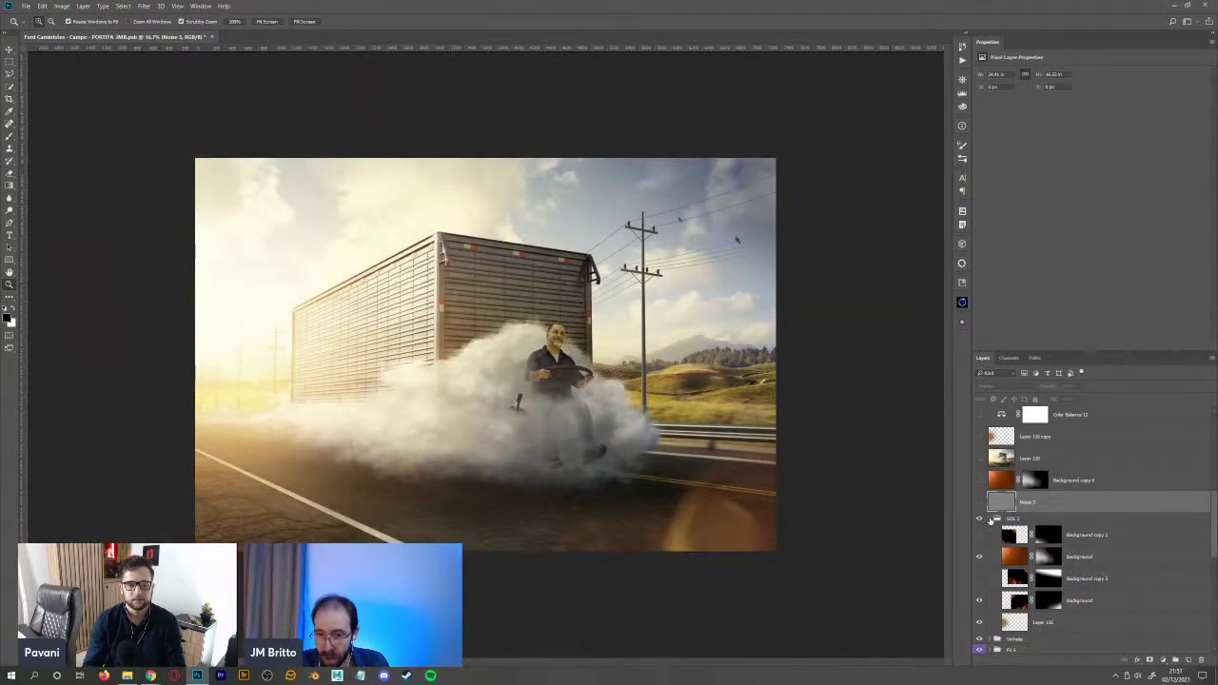
left_click(989, 519)
left_click(935, 448)
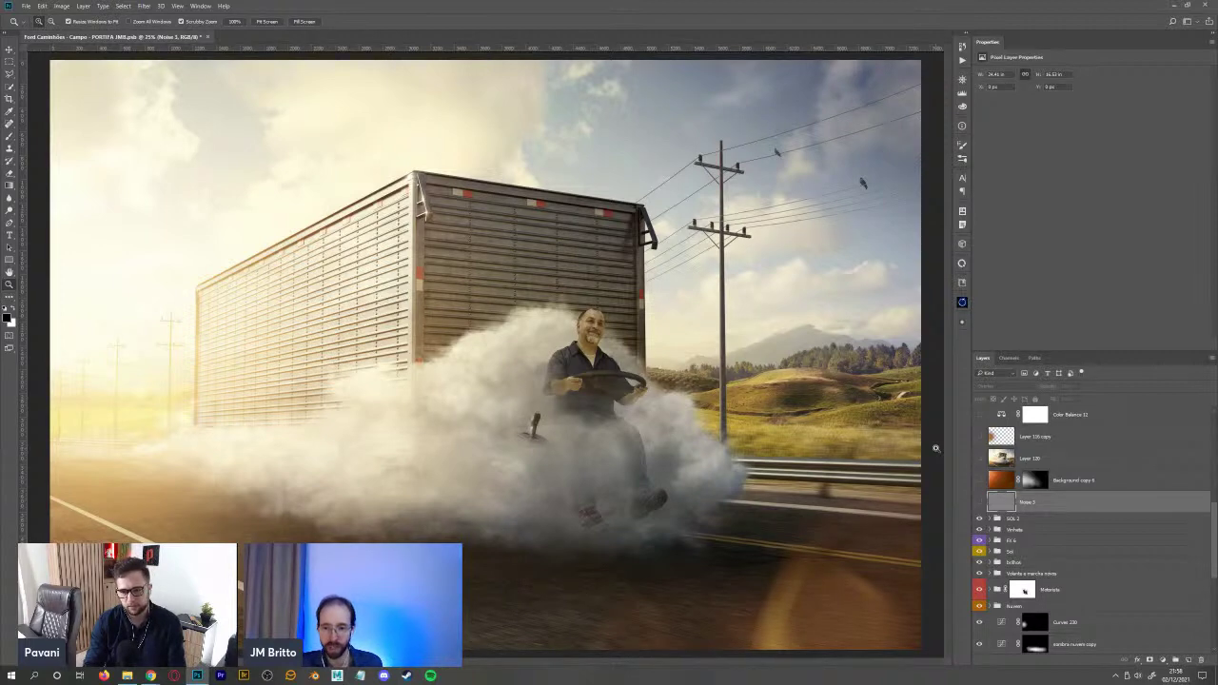
- Show the Overlay noise layer for fine grain, browse the Filter menu without applying, and zoom out
left_click(979, 503)
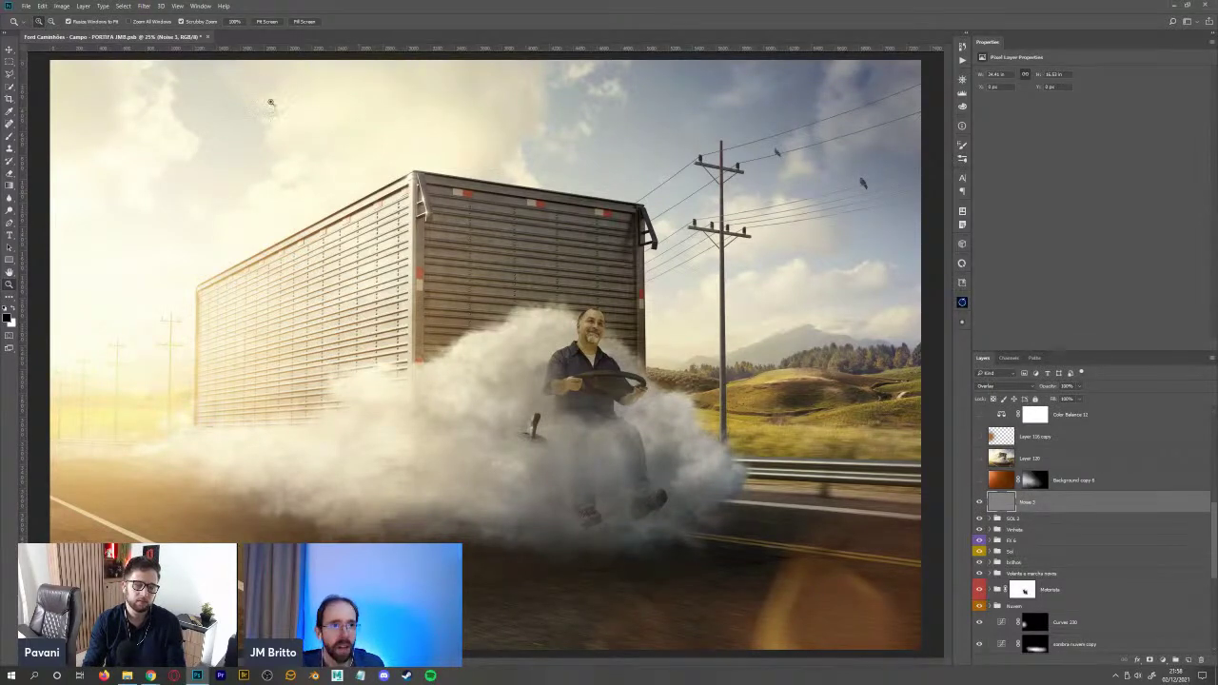
left_click(147, 3)
left_click(755, 4)
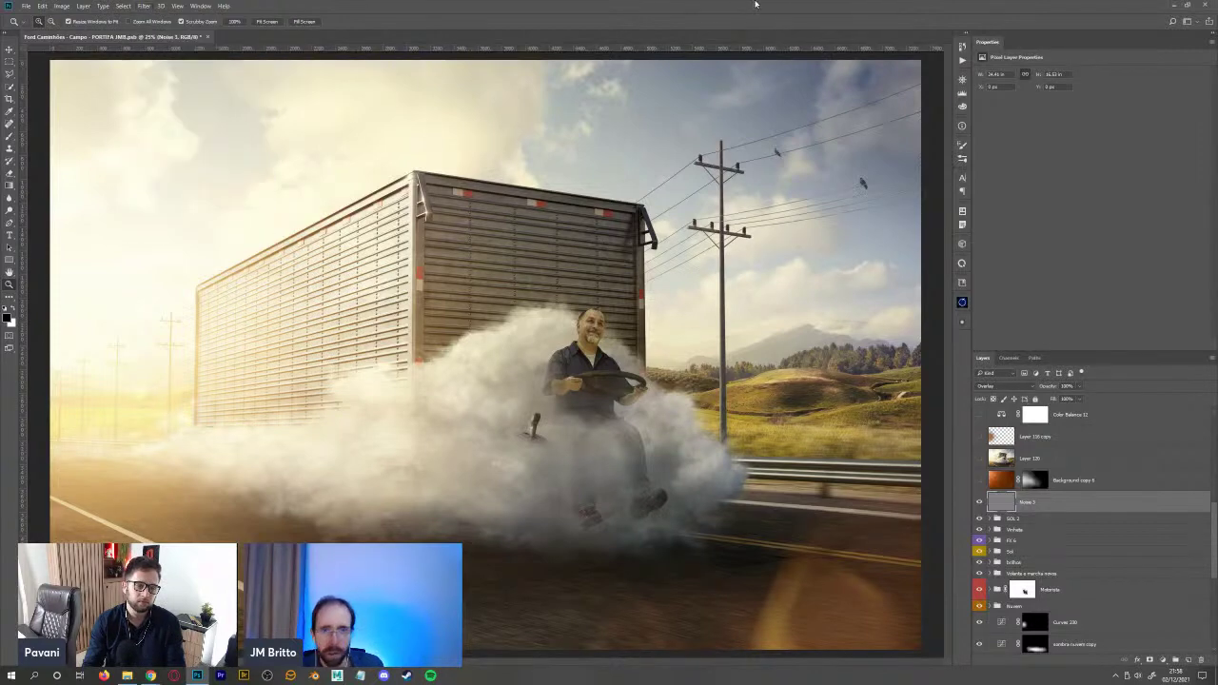
key("ctrl+minus")
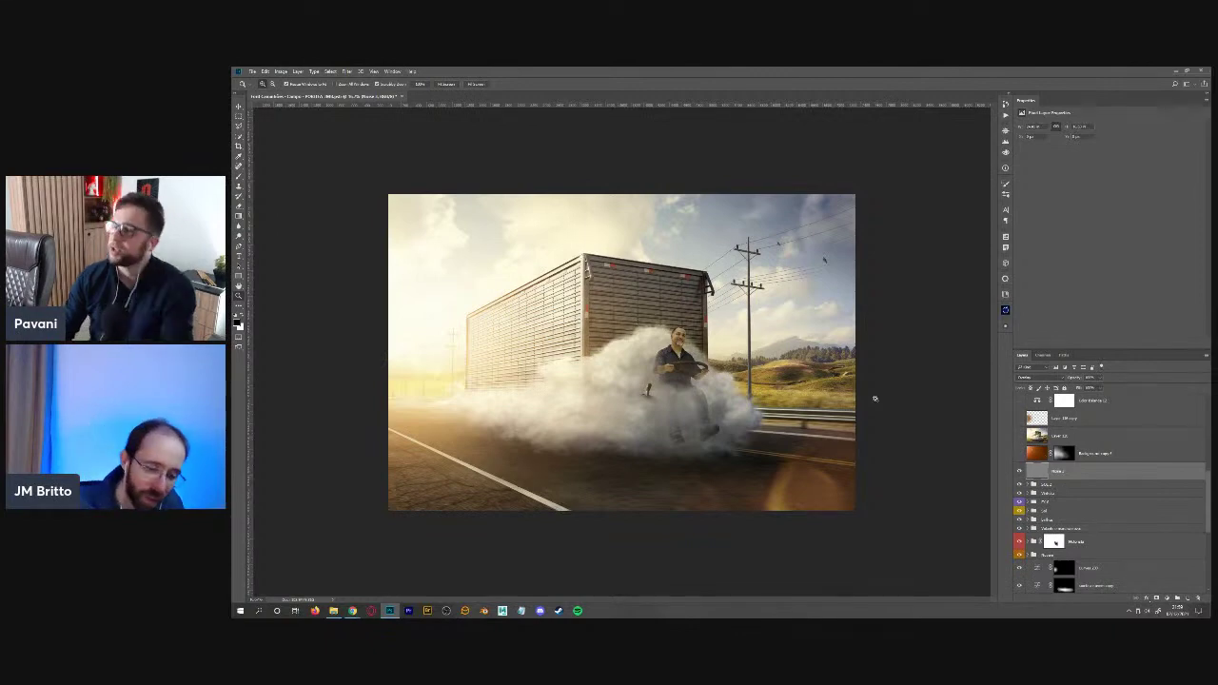
key("ctrl+plus")
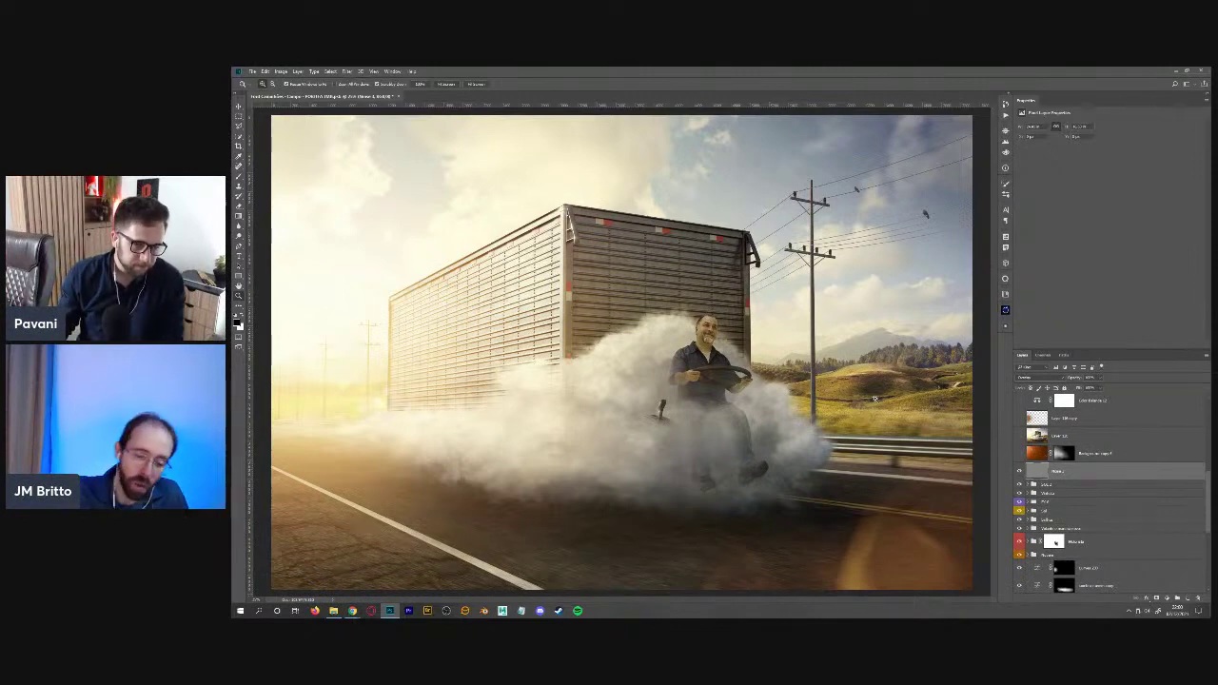
key("ctrl+minus")
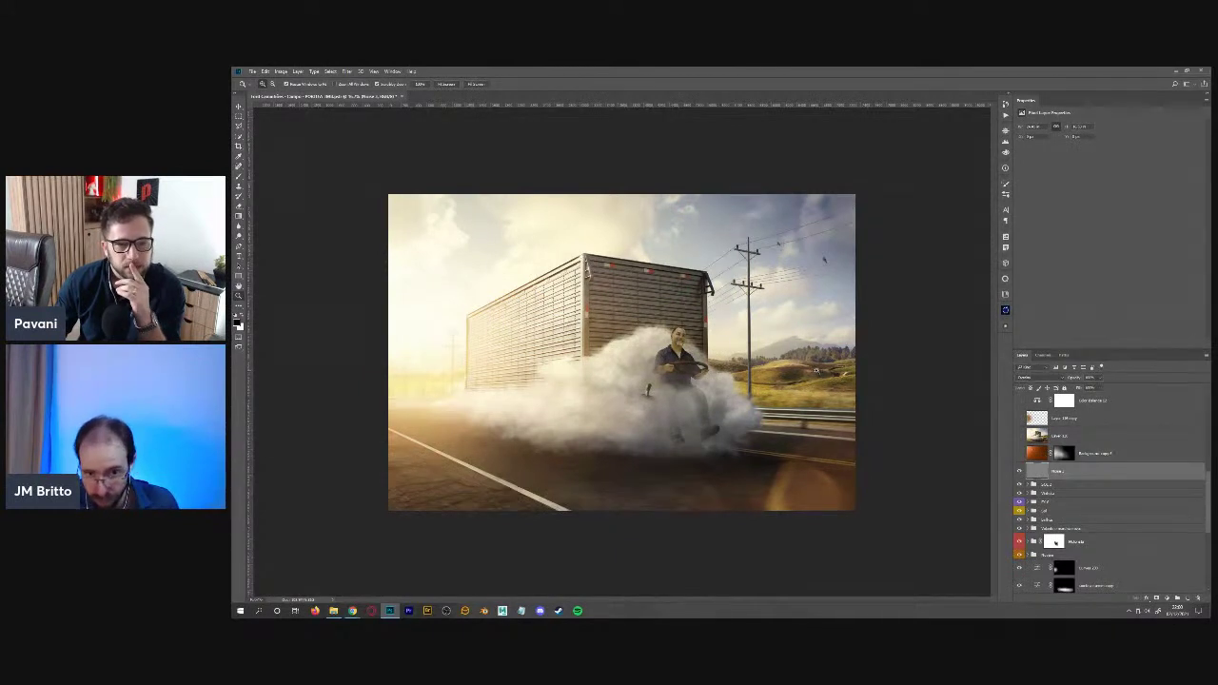
scroll(1086, 554, "down", 5)
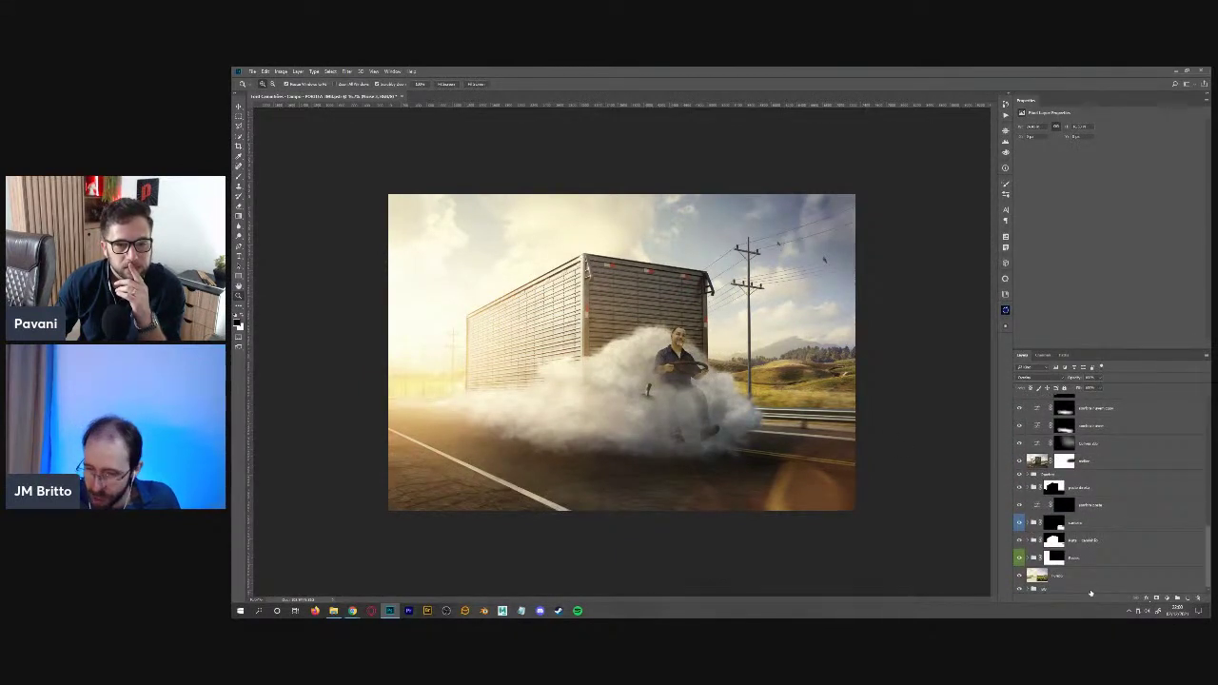
scroll(1089, 533, "up", 5)
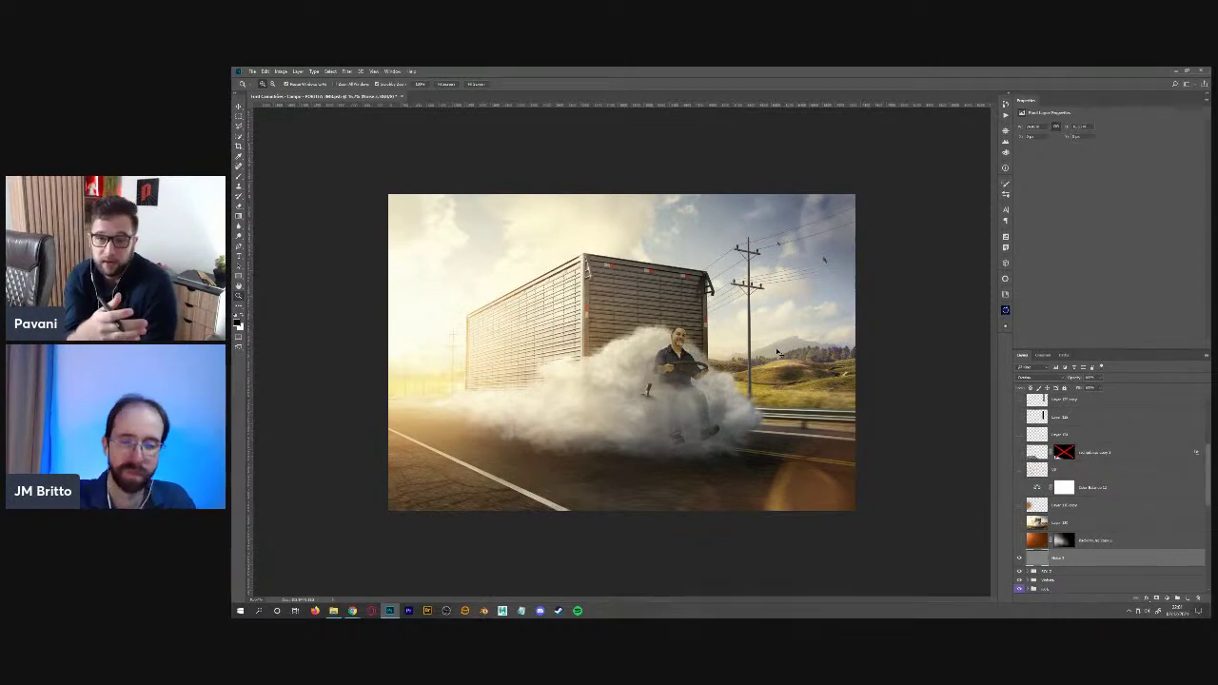
key("ctrl+plus")
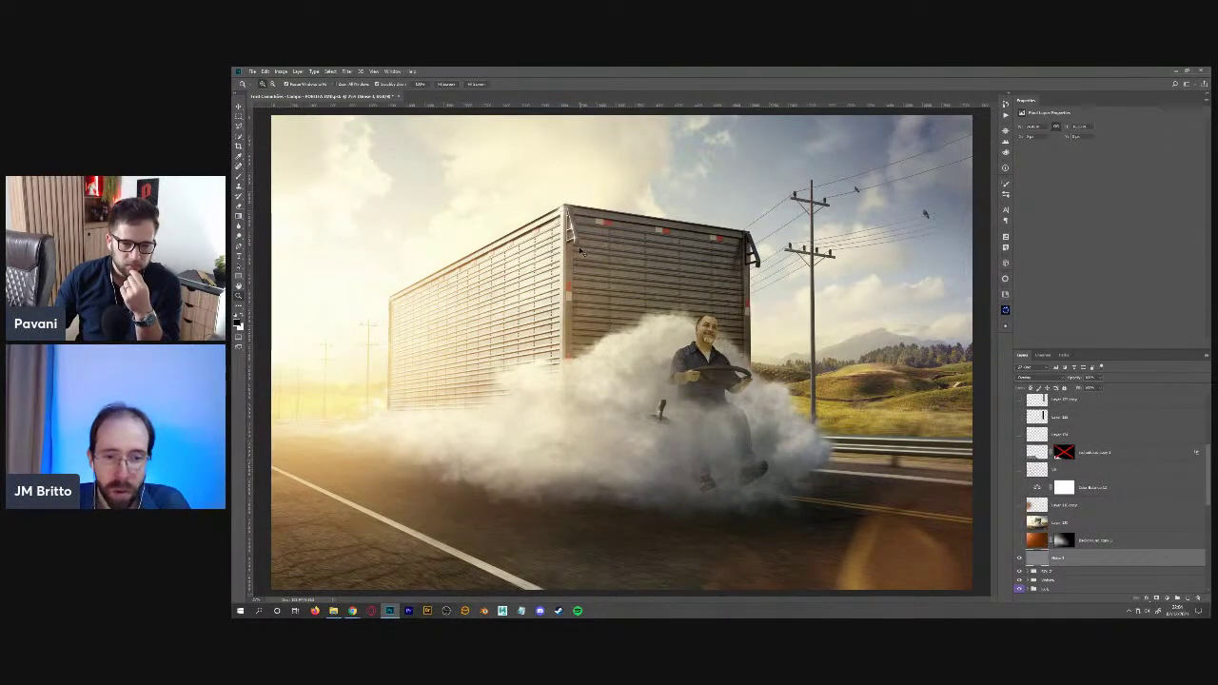
- Zoom out on the finished composite, then bring the StreamYard studio browser window to the front
key("ctrl+minus")
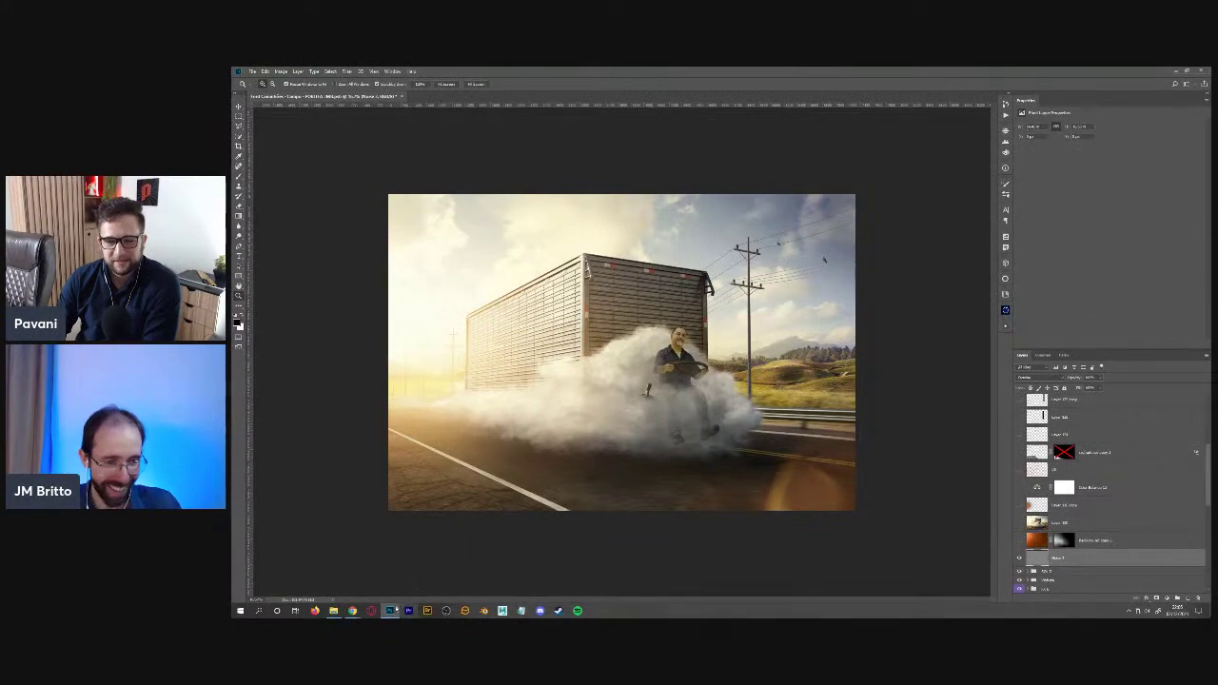
mouse_move(352, 610)
left_click(323, 575)
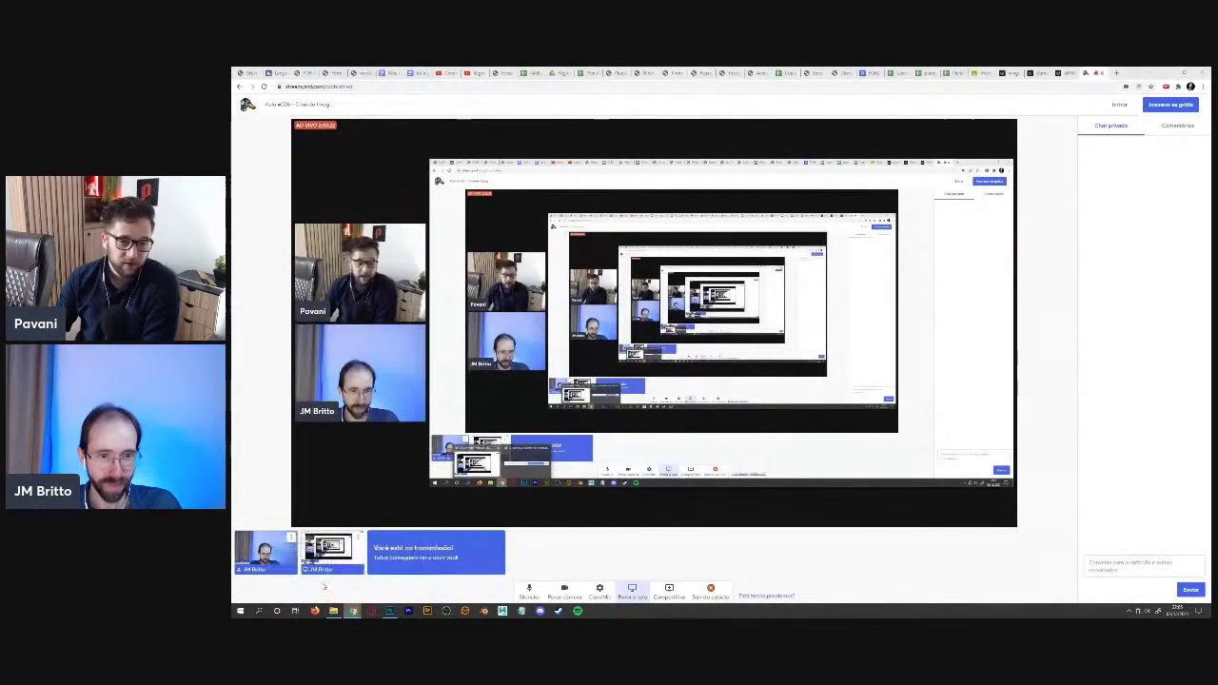